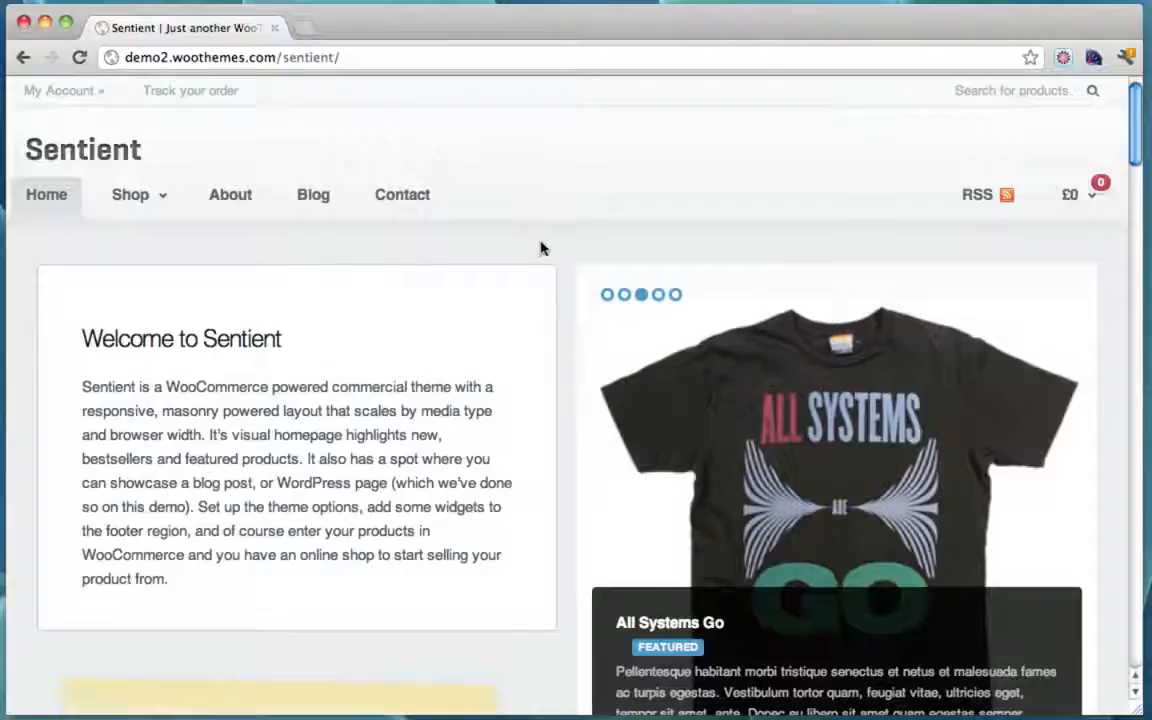
# Step: Scroll through the shop and open the Berlin T-shirt product page
pyautogui.moveTo(1088, 212)
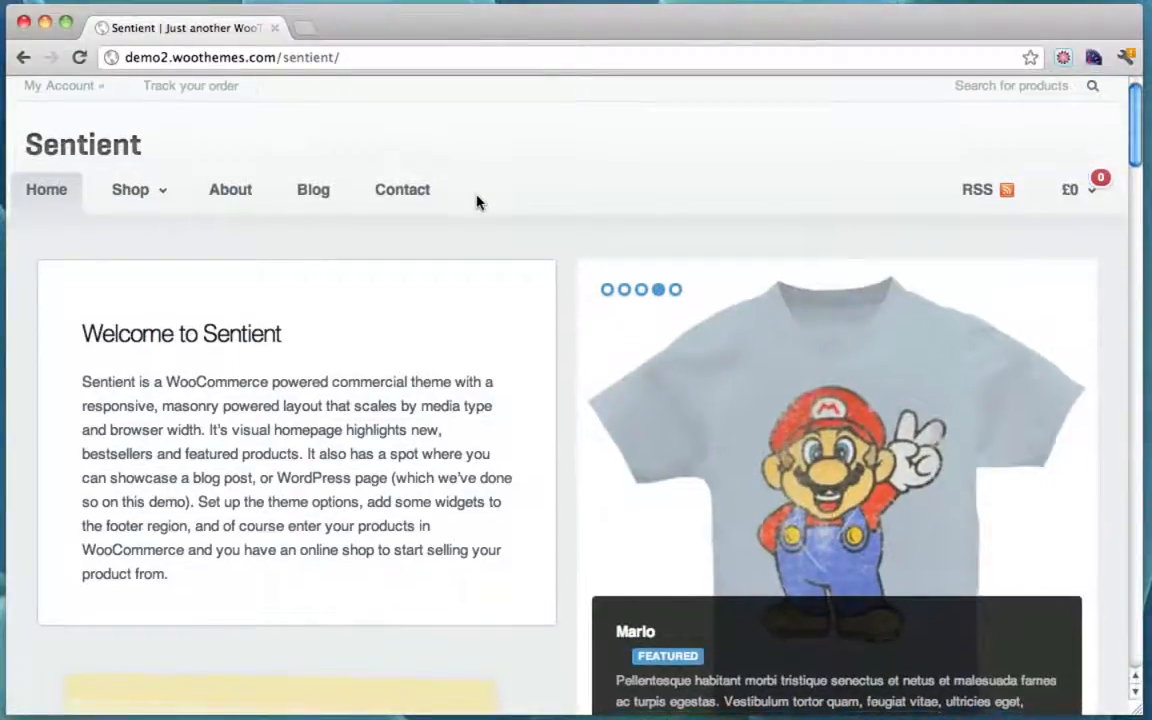
pyautogui.scroll(-3, 478, 201)
pyautogui.scroll(-6, 478, 201)
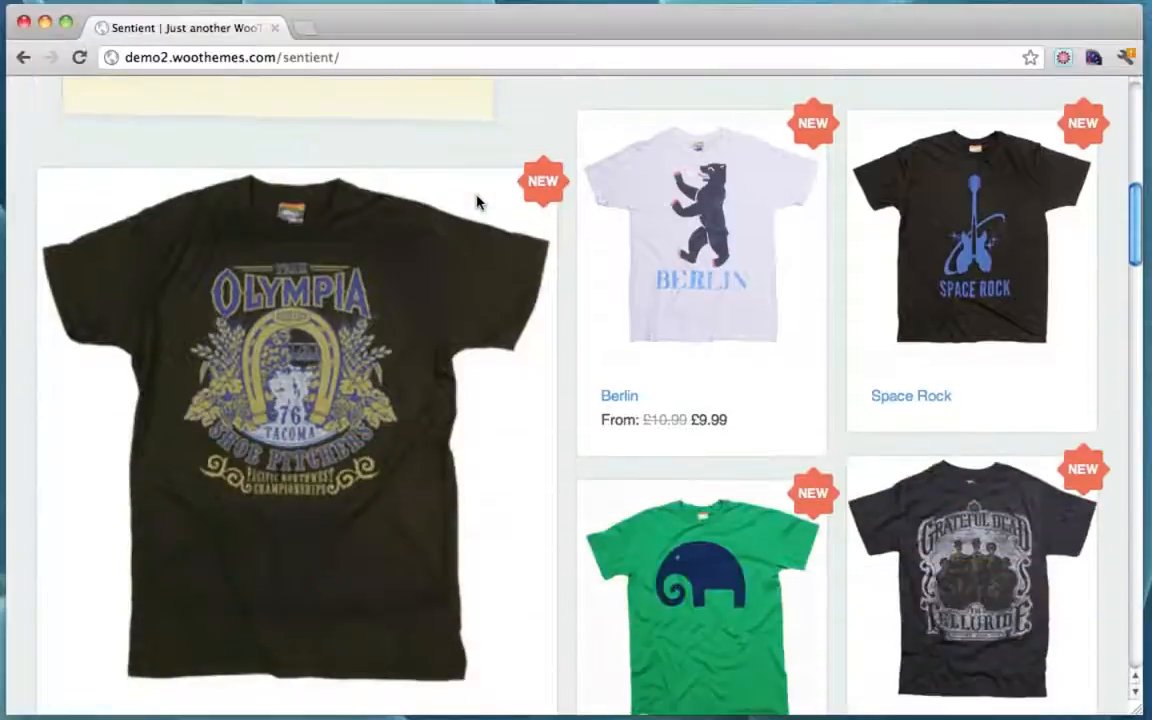
pyautogui.scroll(-3, 450, 141)
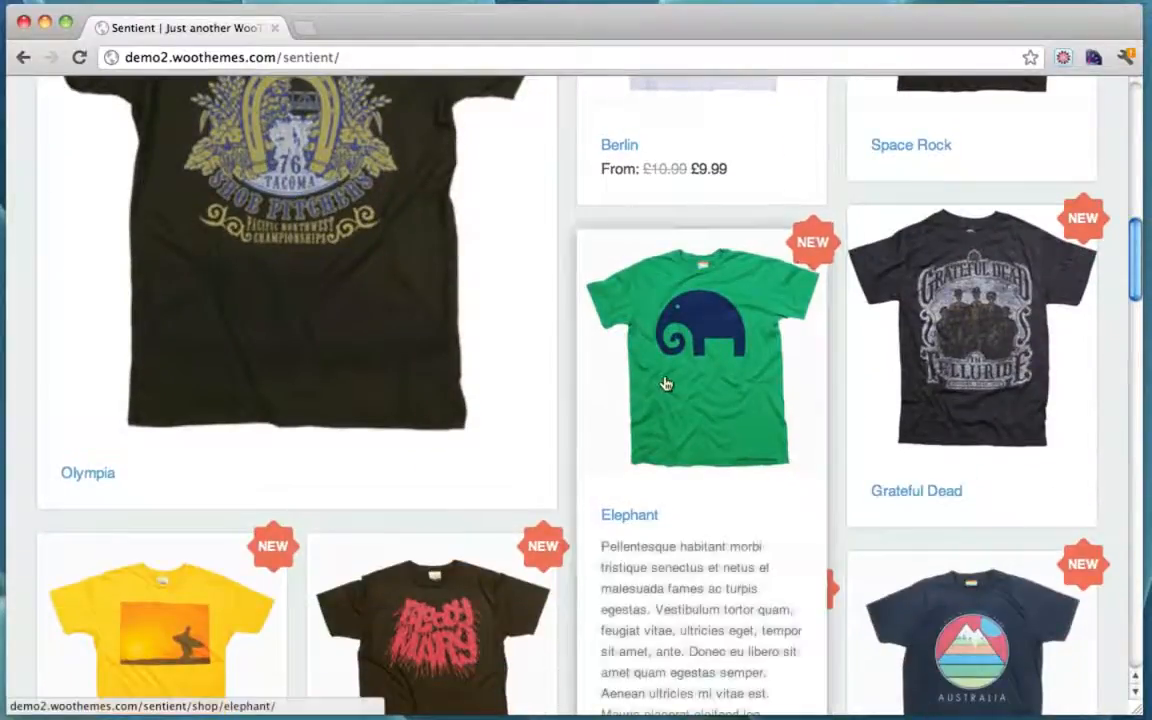
pyautogui.moveTo(978, 348)
pyautogui.scroll(-4, 978, 348)
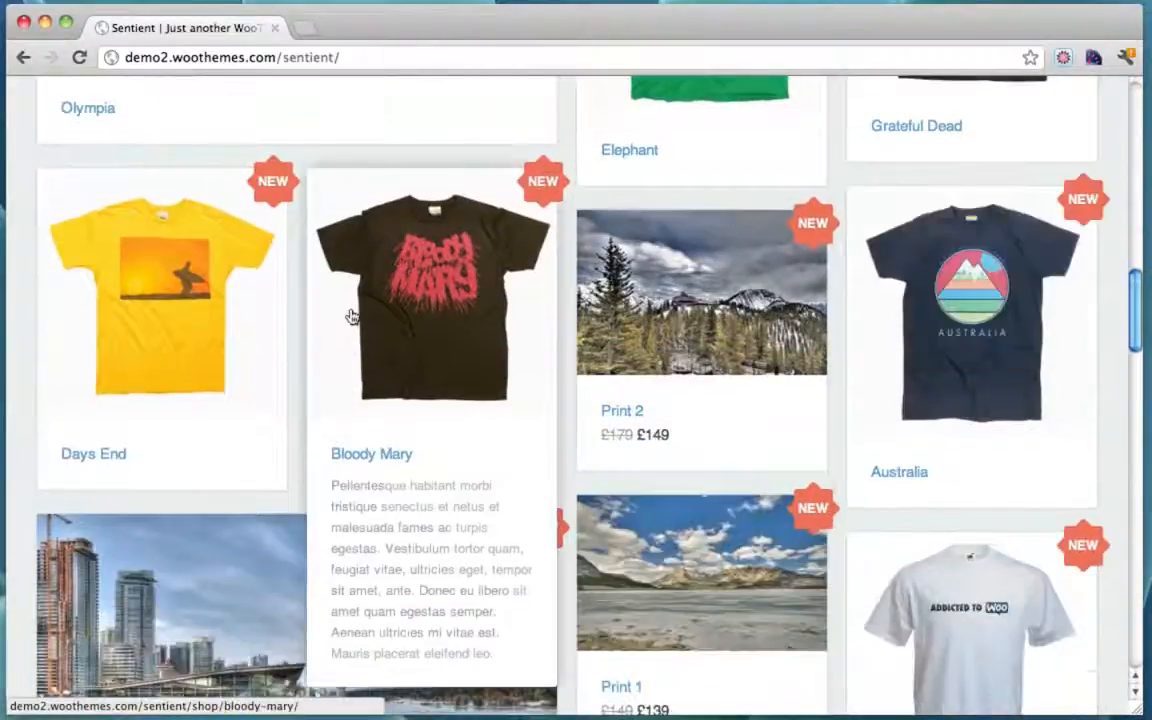
pyautogui.moveTo(140, 307)
pyautogui.scroll(-5, 140, 307)
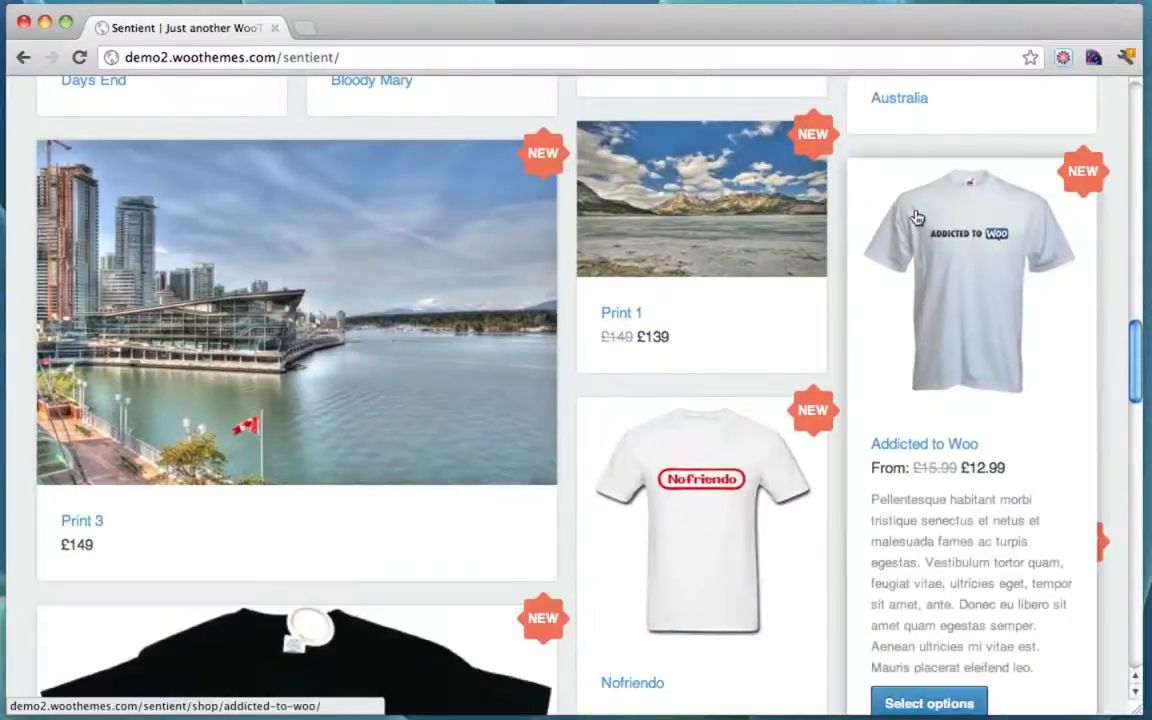
pyautogui.scroll(-8, 917, 217)
pyautogui.scroll(20, 917, 217)
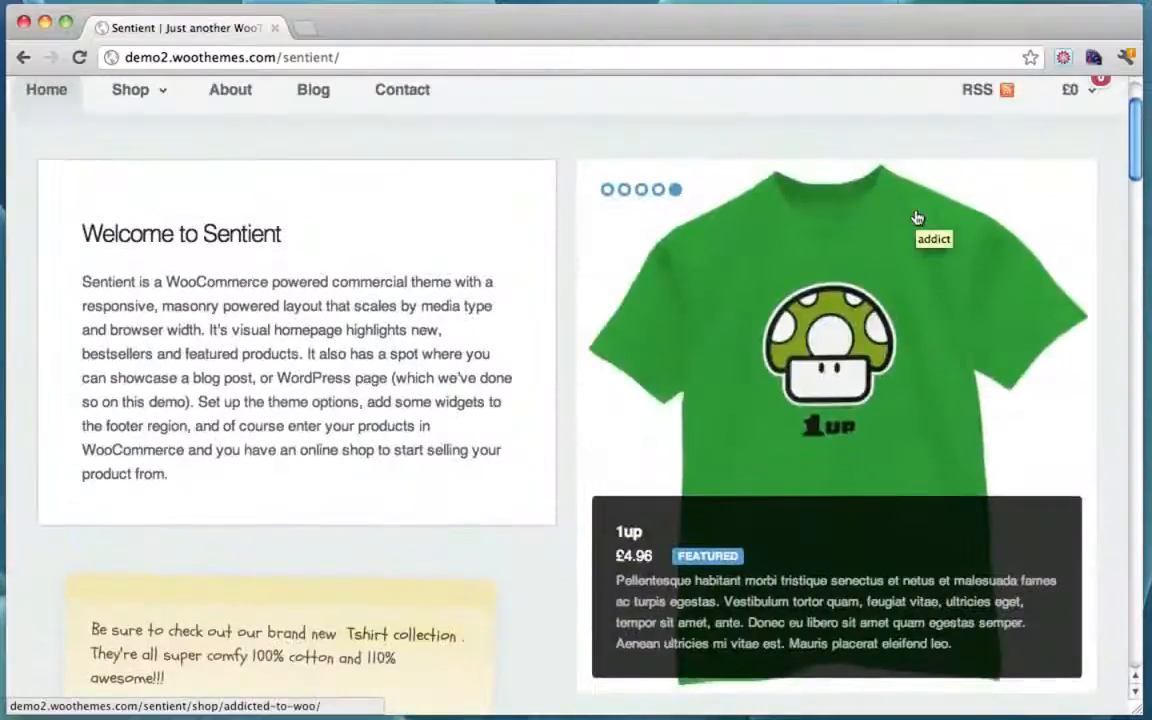
pyautogui.scroll(-5, 917, 217)
pyautogui.scroll(1, 917, 217)
pyautogui.moveTo(643, 427)
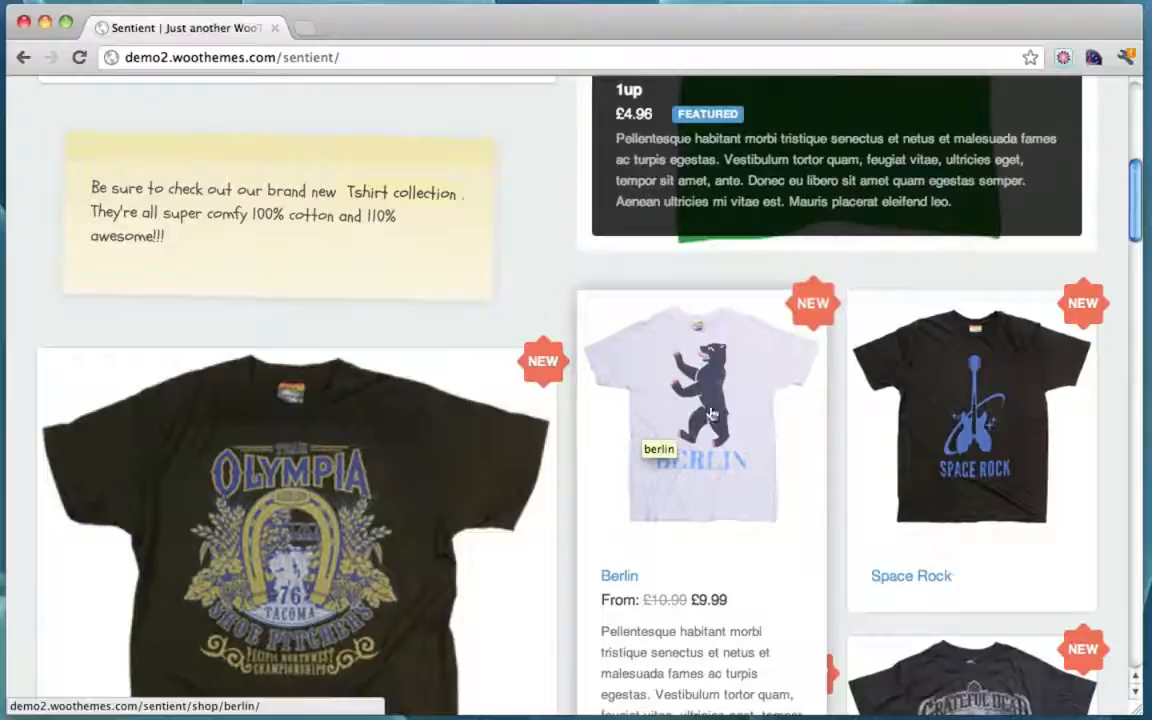
pyautogui.scroll(-3, 738, 405)
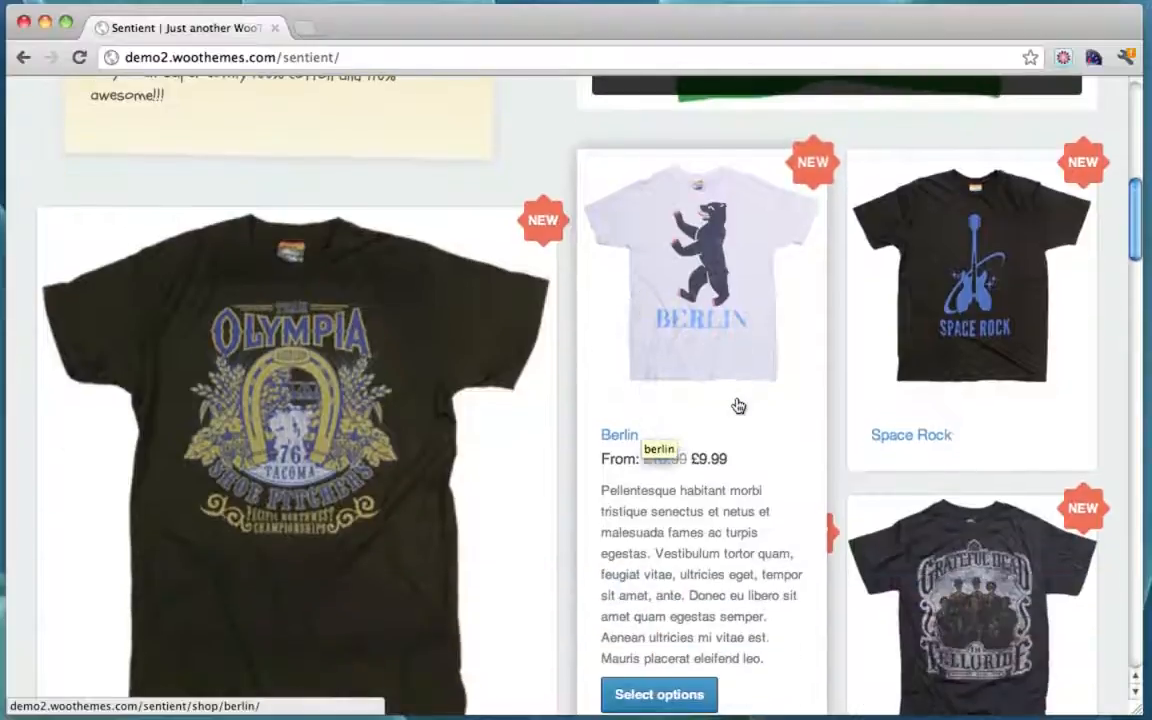
pyautogui.click(710, 308)
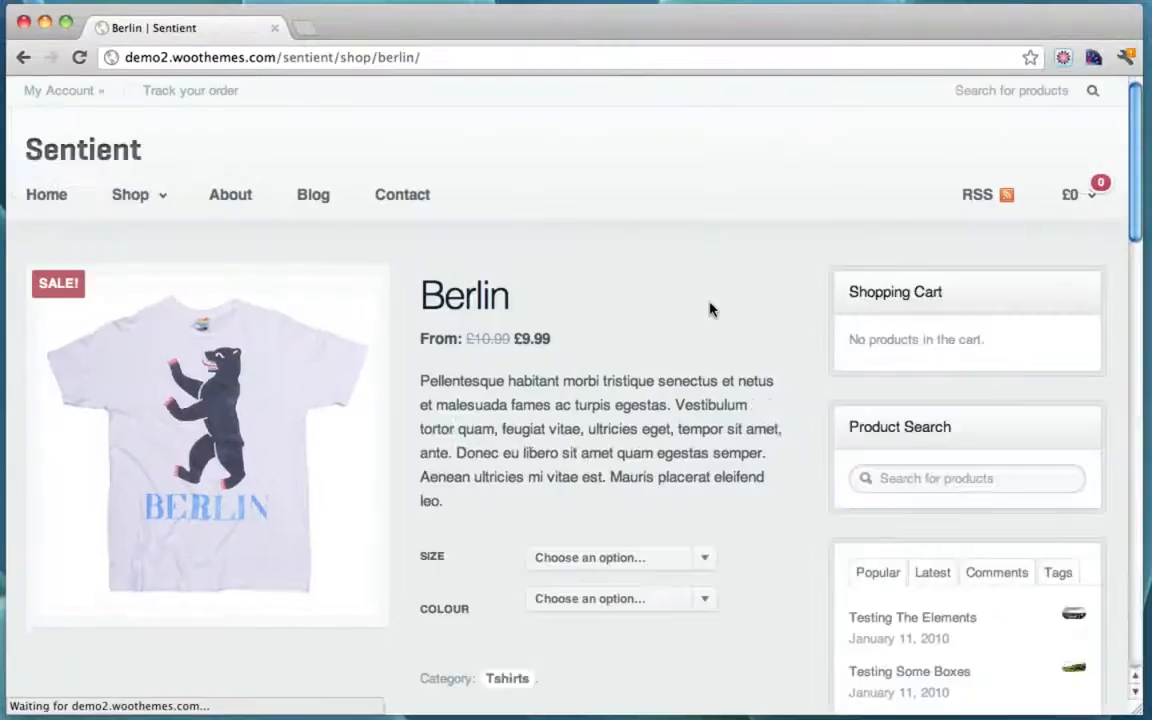
# Step: Choose size Medium and colour Blue for the Berlin T-shirt
pyautogui.scroll(-2, 710, 308)
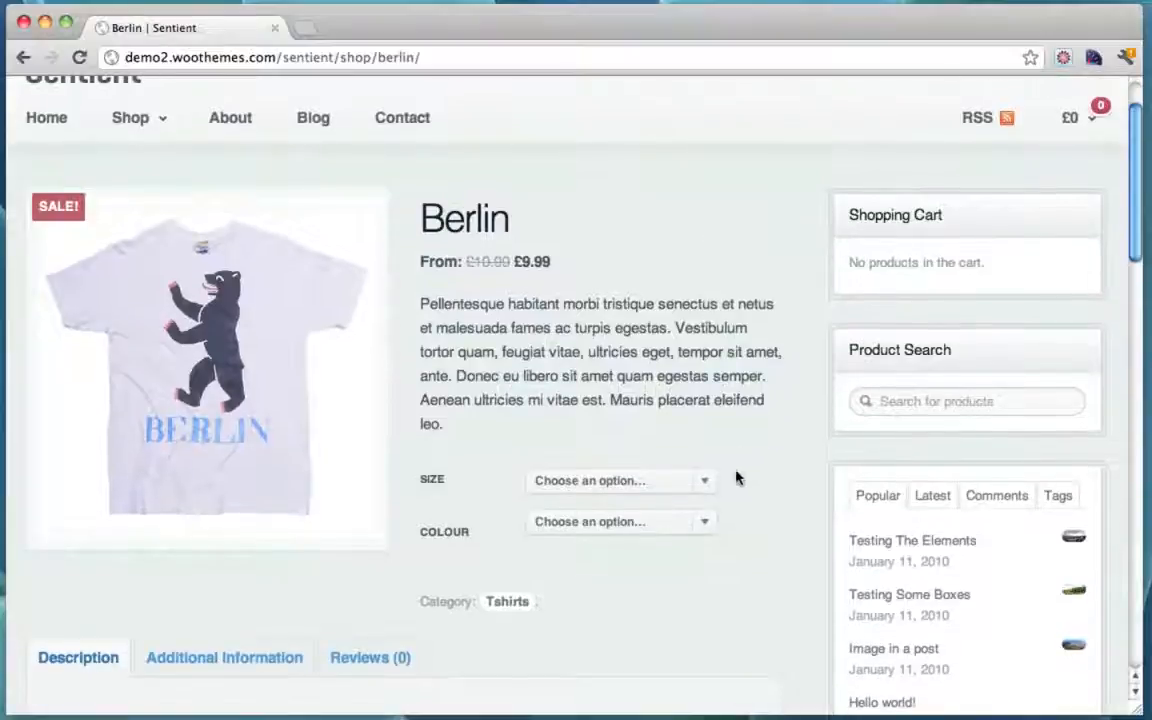
pyautogui.click(706, 481)
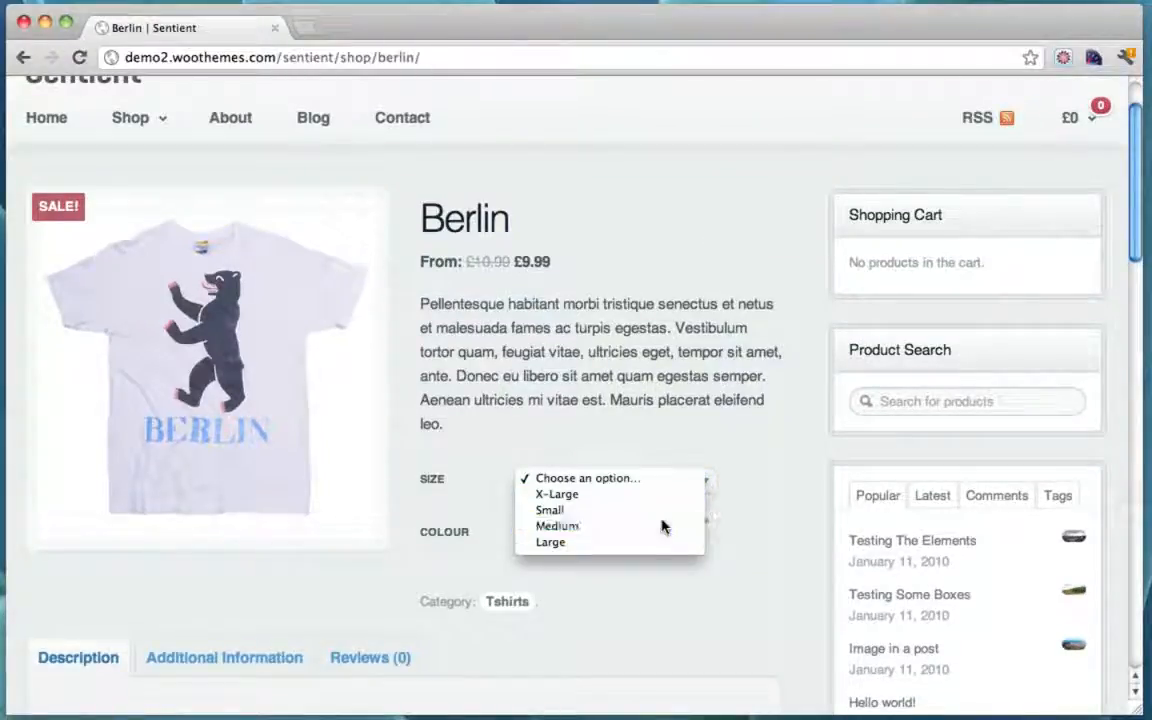
pyautogui.click(662, 526)
pyautogui.click(700, 522)
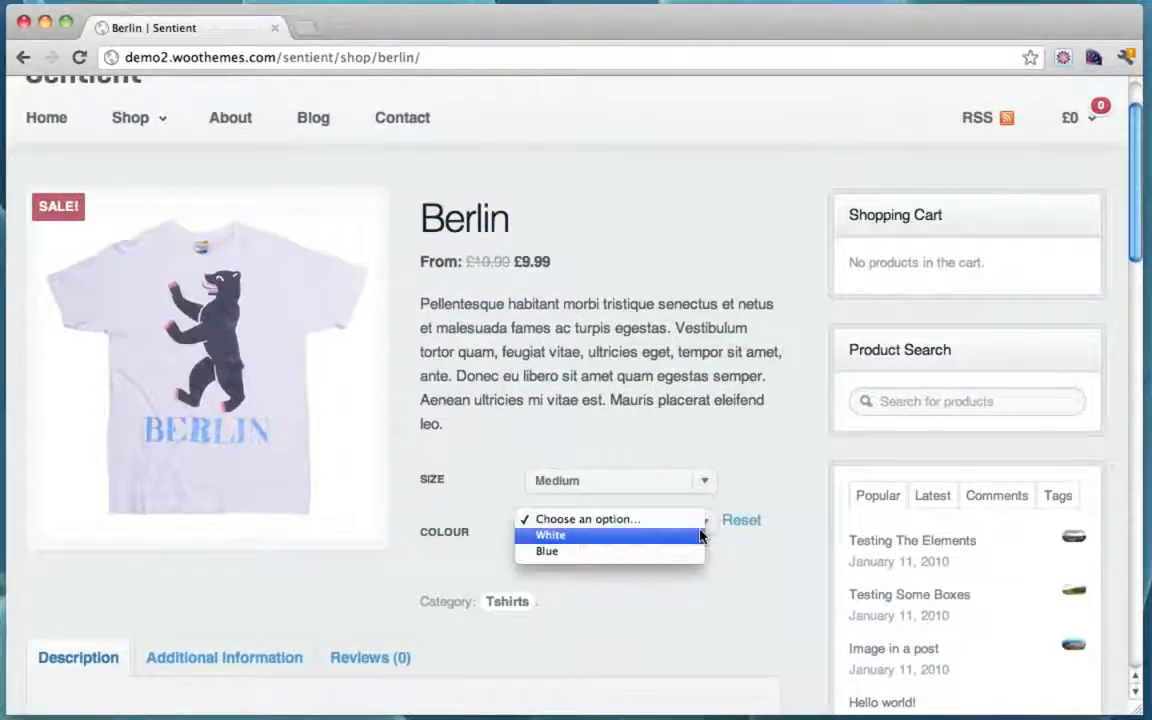
pyautogui.click(647, 553)
# Step: Look over the shirt's Reviews and Additional Information tabs
pyautogui.scroll(-3, 697, 536)
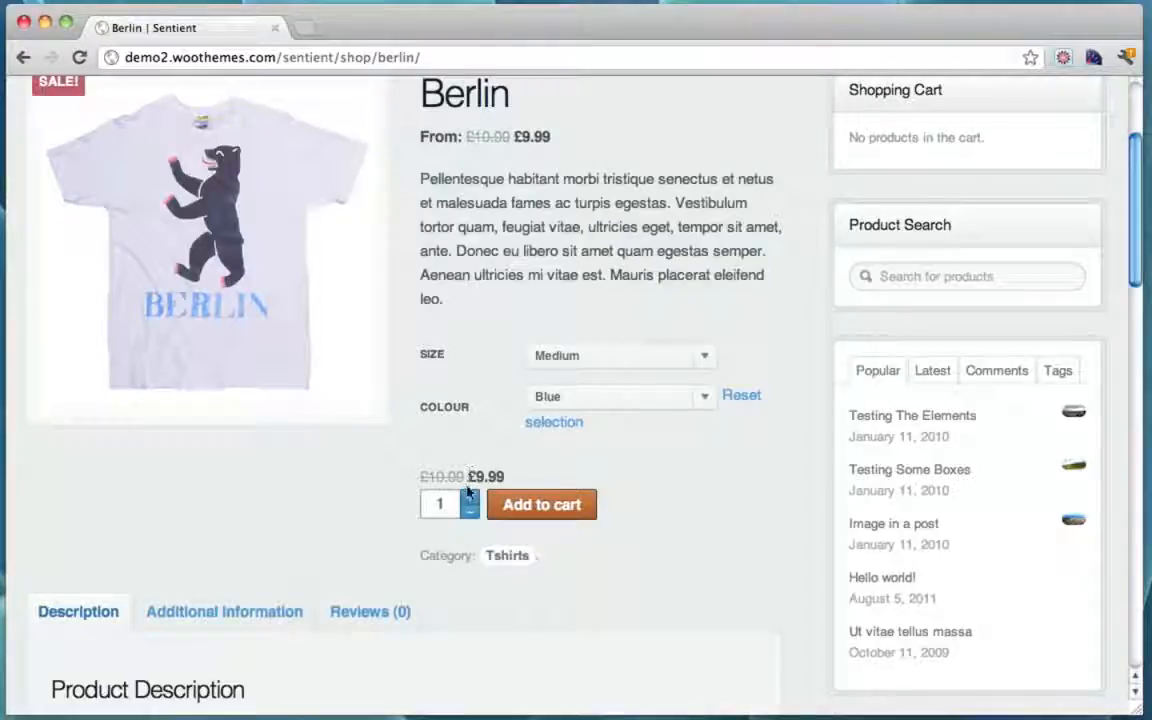
pyautogui.scroll(-1, 582, 514)
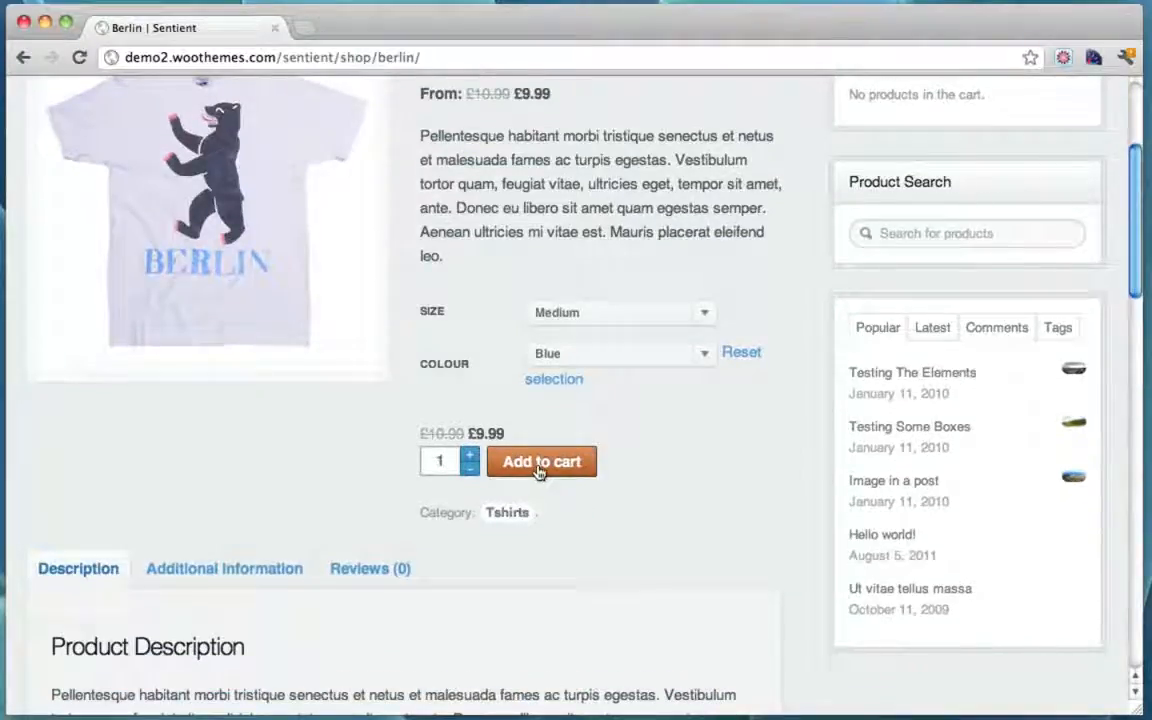
pyautogui.scroll(-3, 538, 470)
pyautogui.click(384, 440)
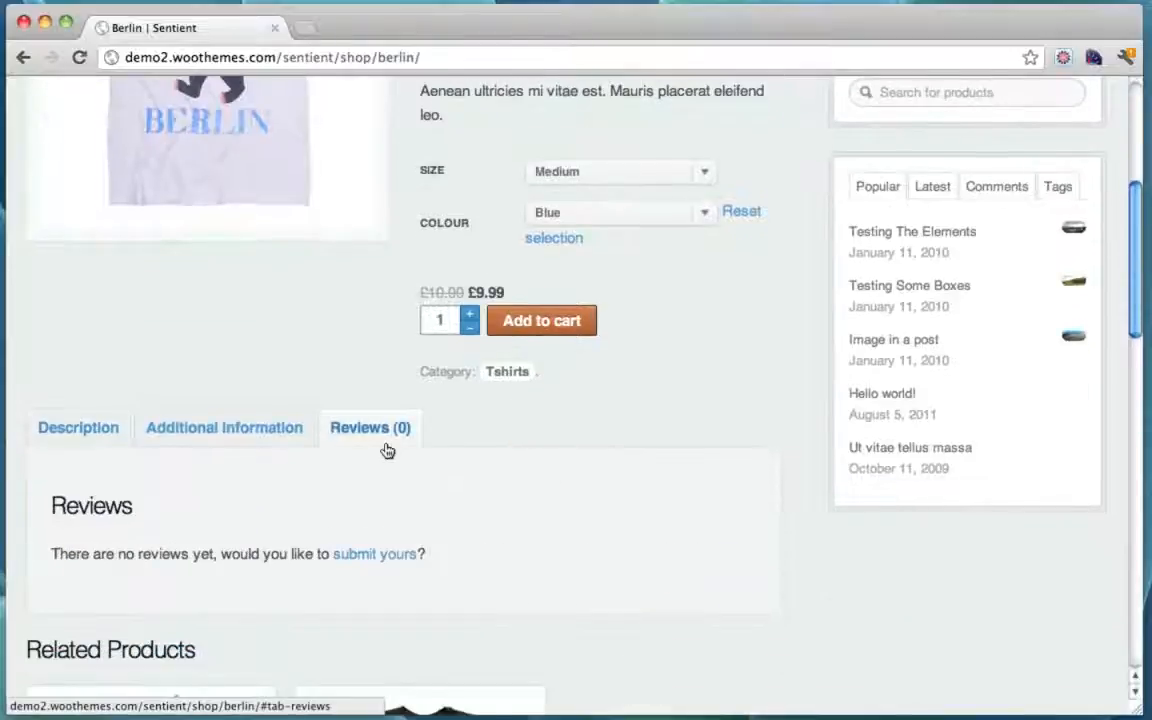
pyautogui.scroll(-3, 454, 420)
pyautogui.click(200, 332)
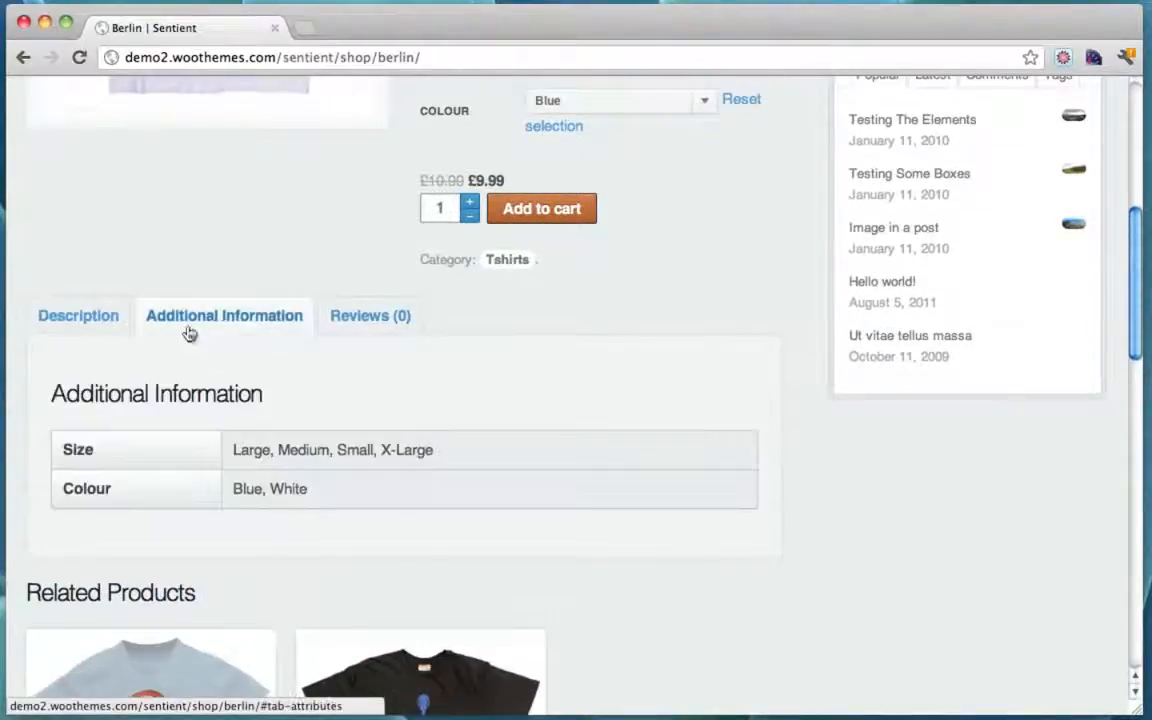
# Step: Add the Medium Blue Berlin T-shirt at £9.99 to the cart
pyautogui.scroll(-5, 321, 496)
pyautogui.scroll(-8, 620, 420)
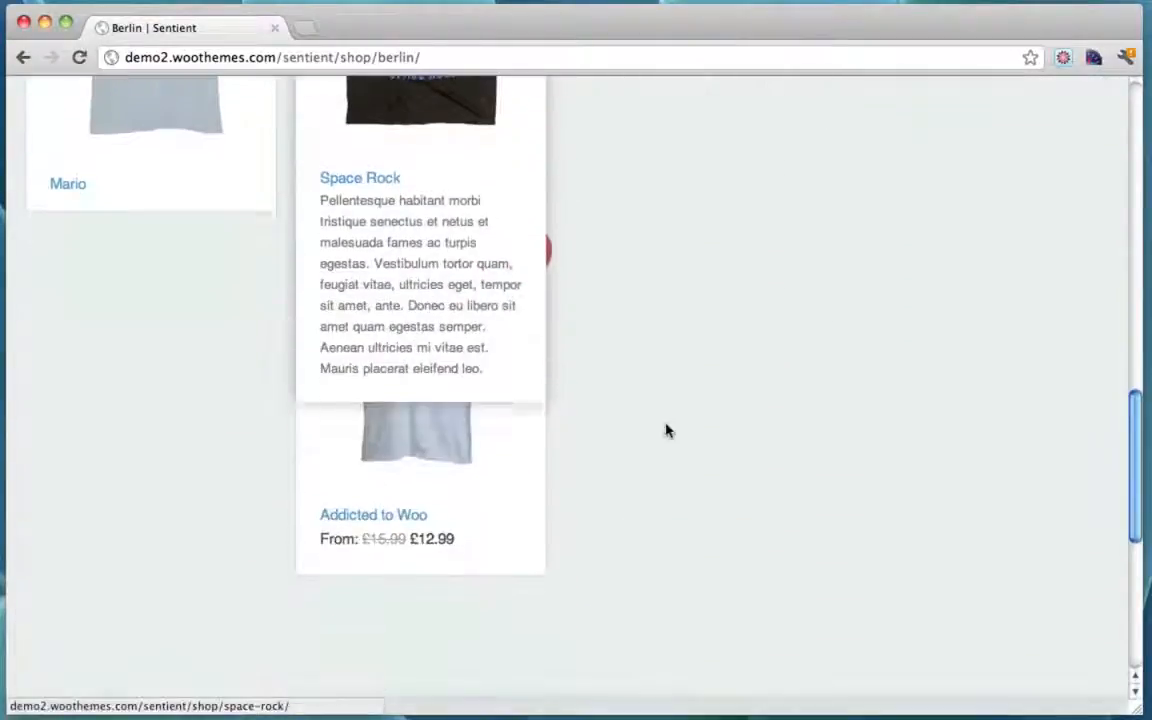
pyautogui.scroll(15, 723, 411)
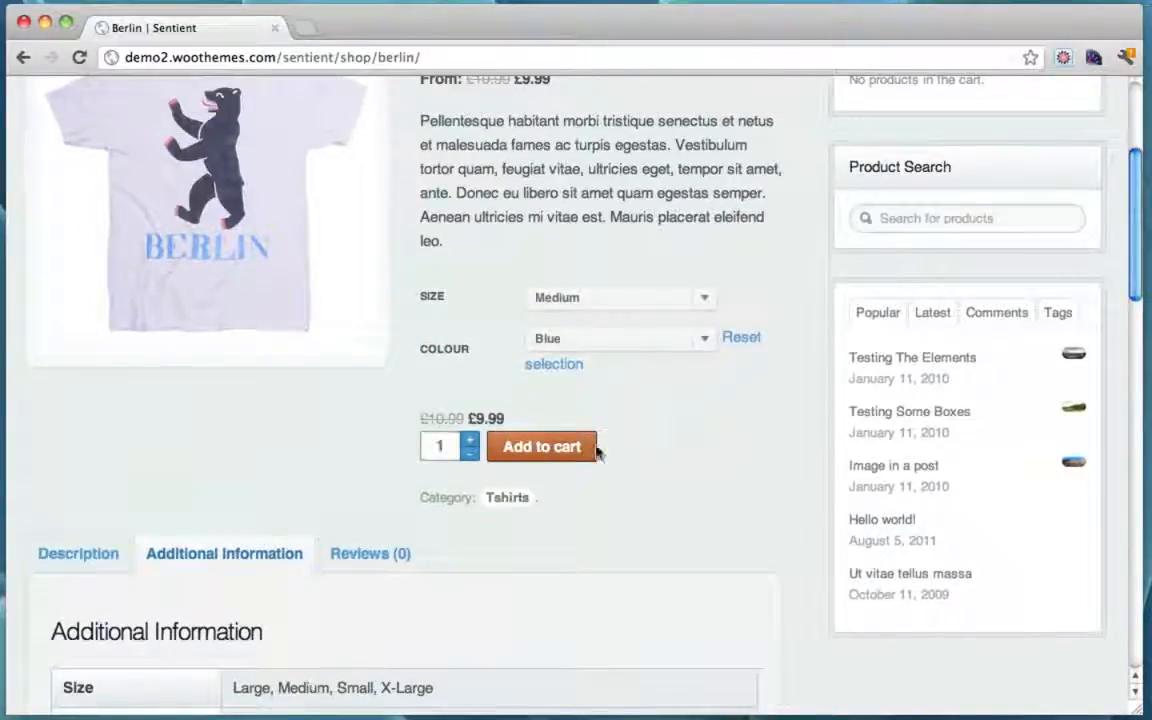
pyautogui.click(560, 452)
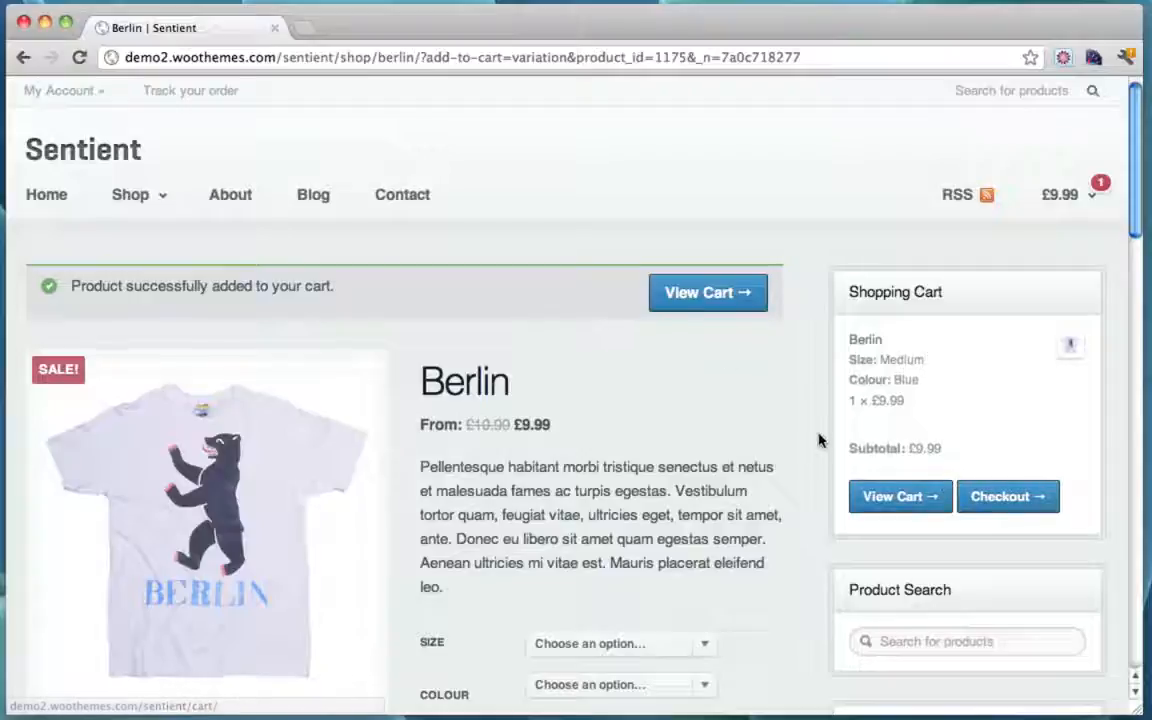
# Step: Go to the cart and raise the Berlin T-shirt quantity to 3
pyautogui.click(712, 292)
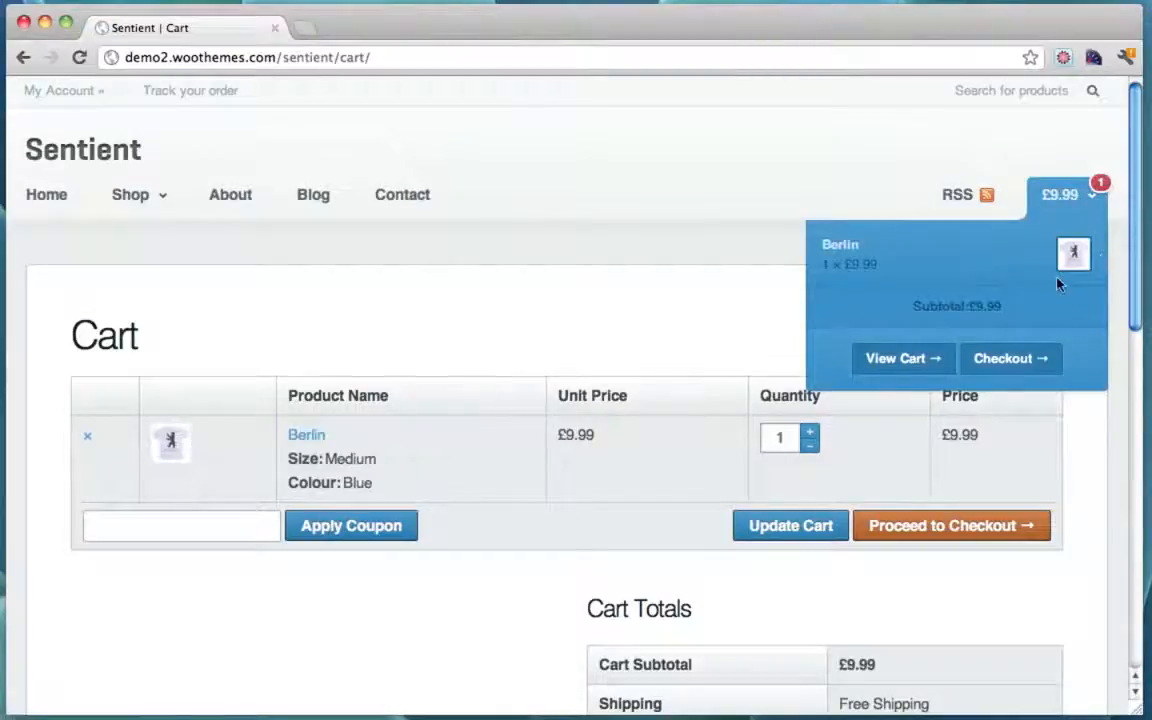
pyautogui.scroll(-1, 745, 175)
pyautogui.scroll(-4, 738, 176)
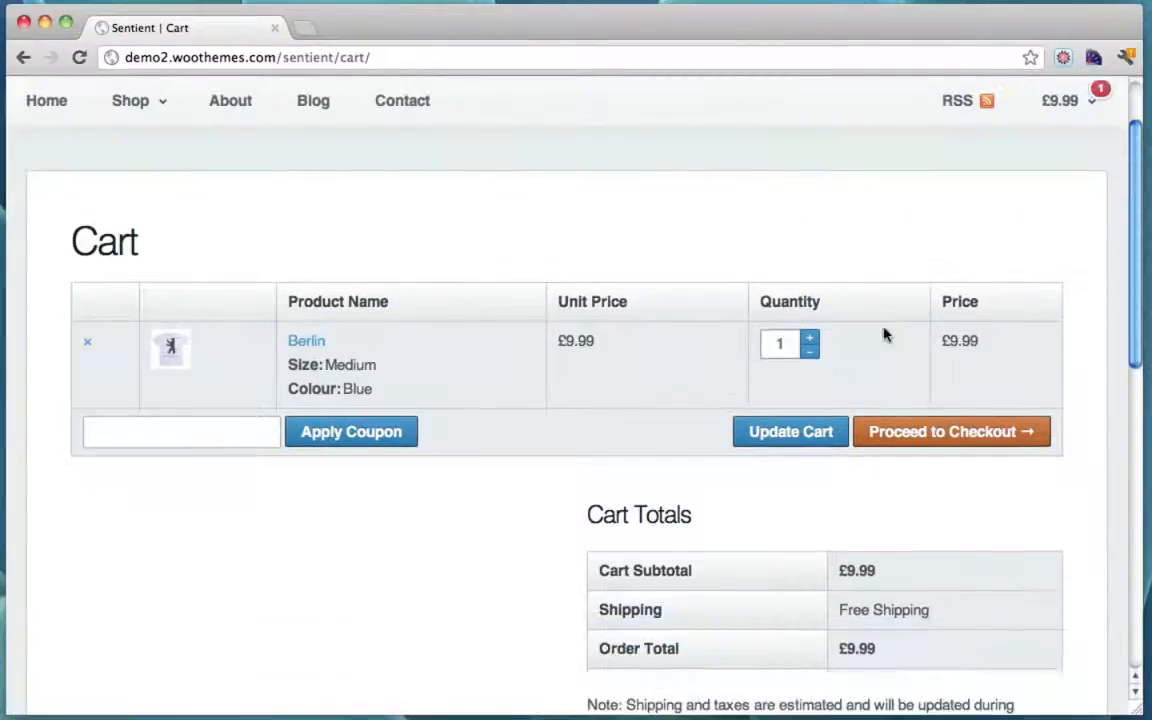
pyautogui.click(813, 338)
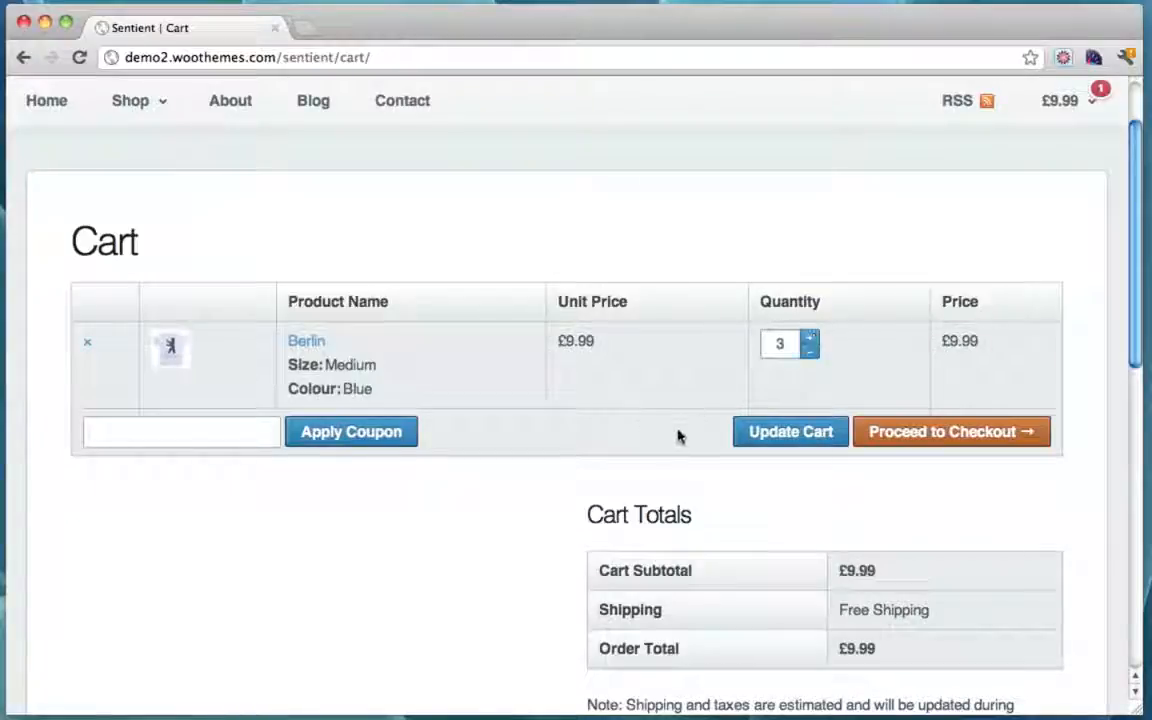
# Step: Move on from the cart to the checkout page
pyautogui.click(255, 431)
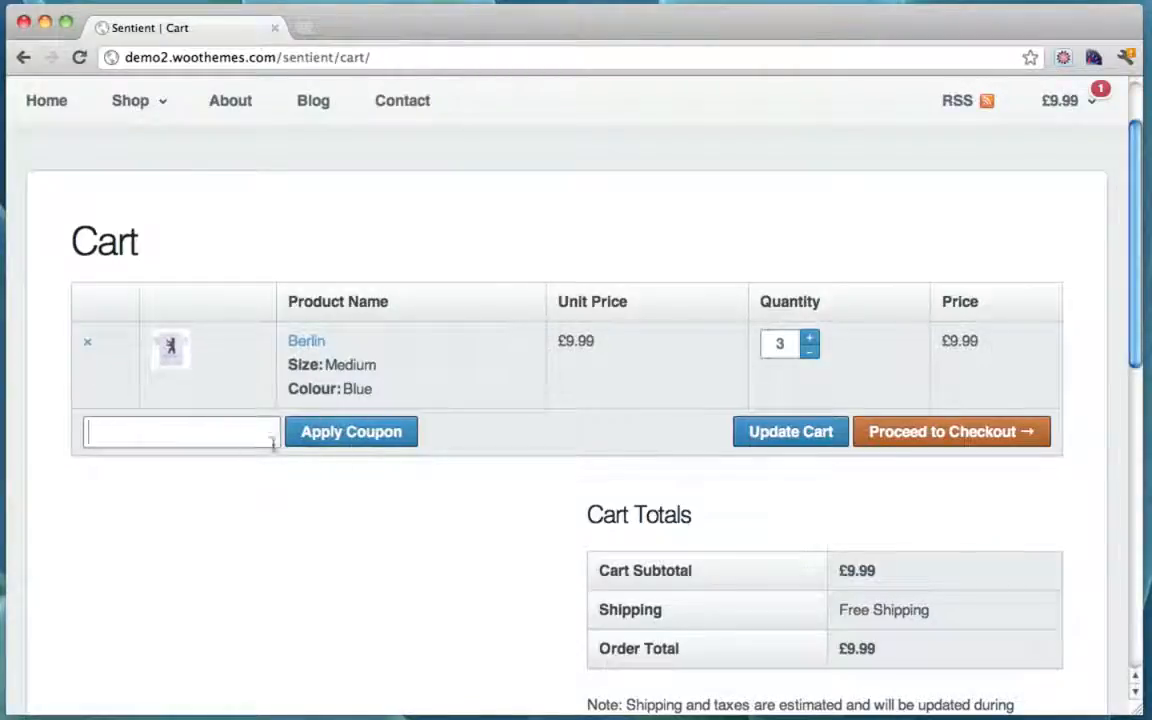
pyautogui.scroll(-1, 592, 486)
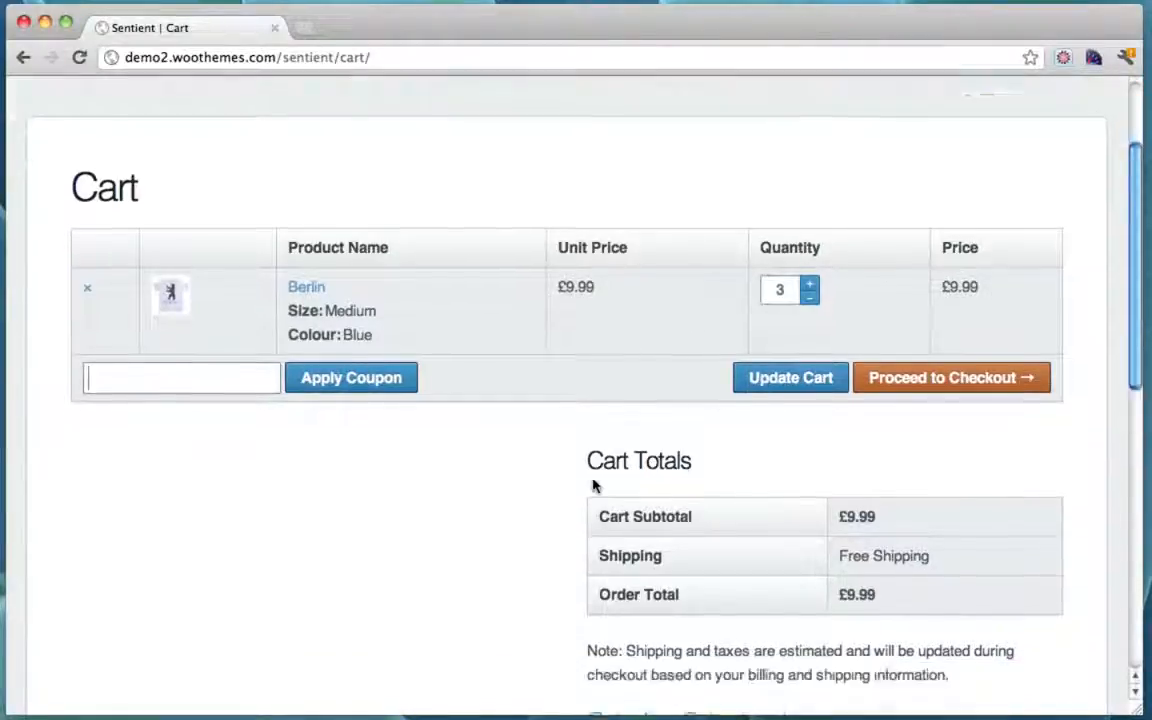
pyautogui.scroll(3, 592, 486)
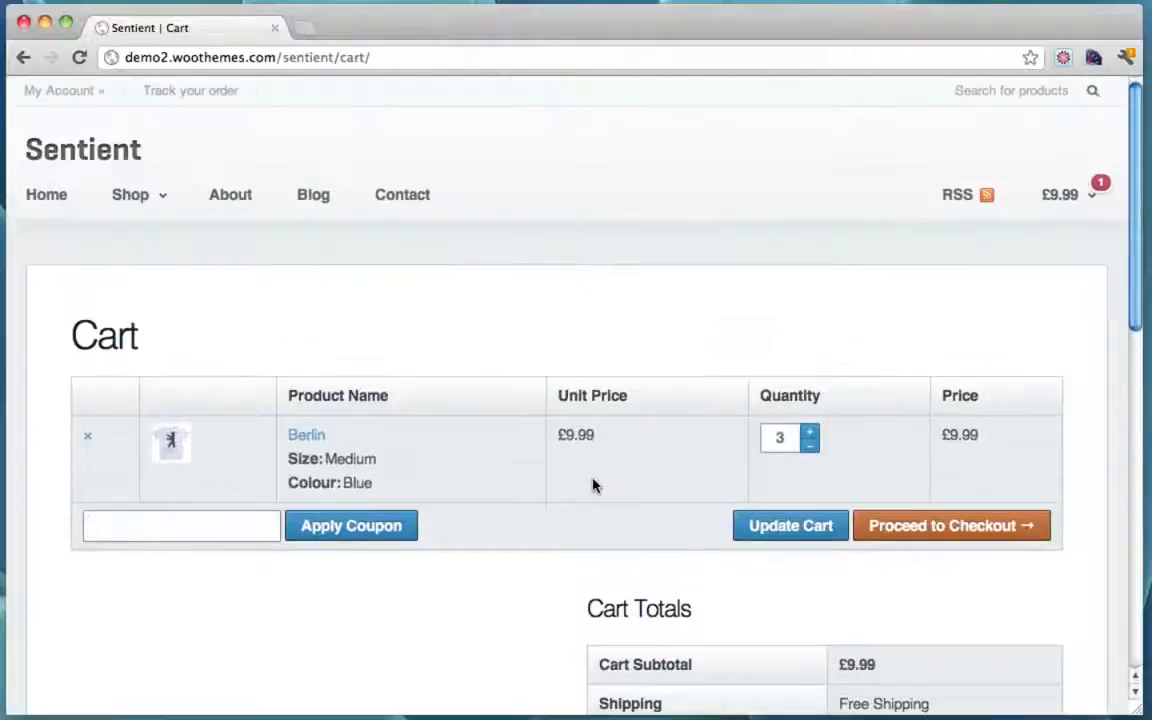
pyautogui.click(947, 537)
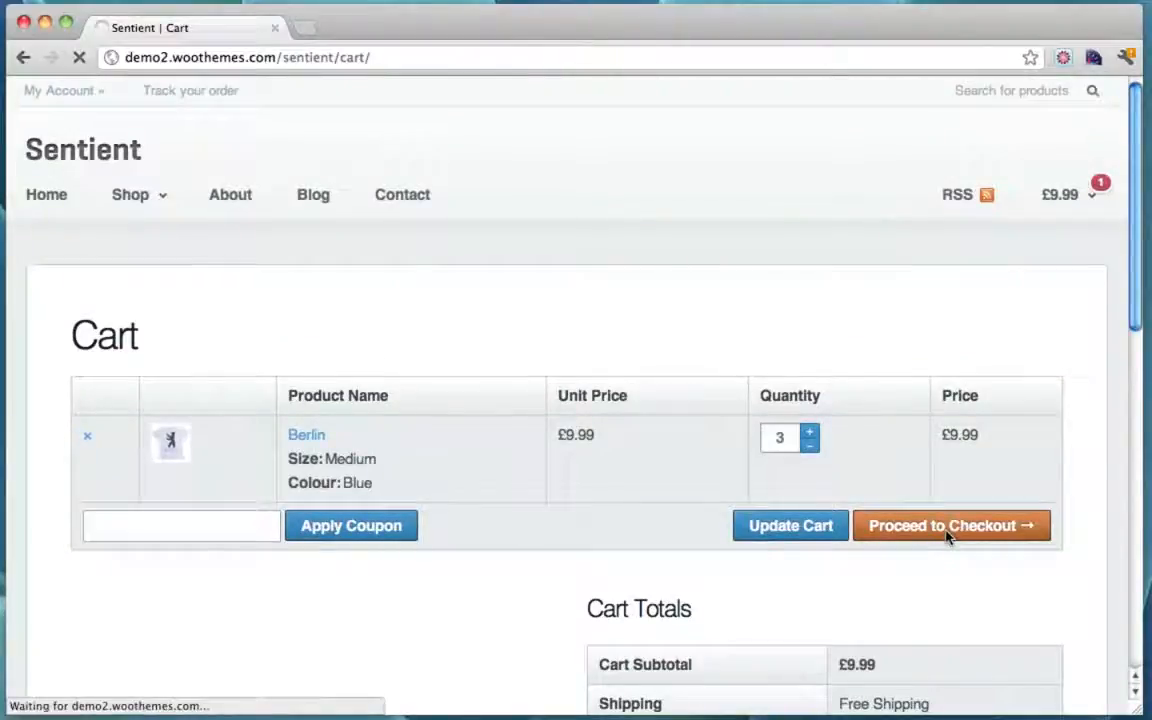
pyautogui.scroll(-2, 785, 320)
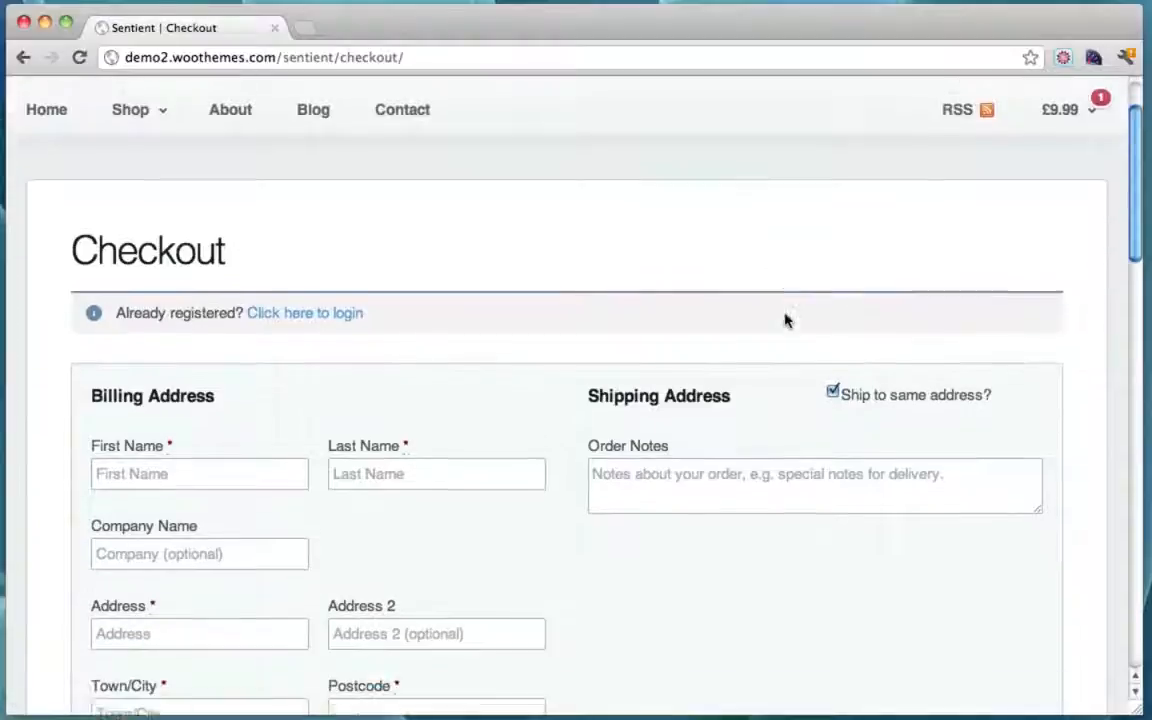
pyautogui.scroll(-6, 786, 320)
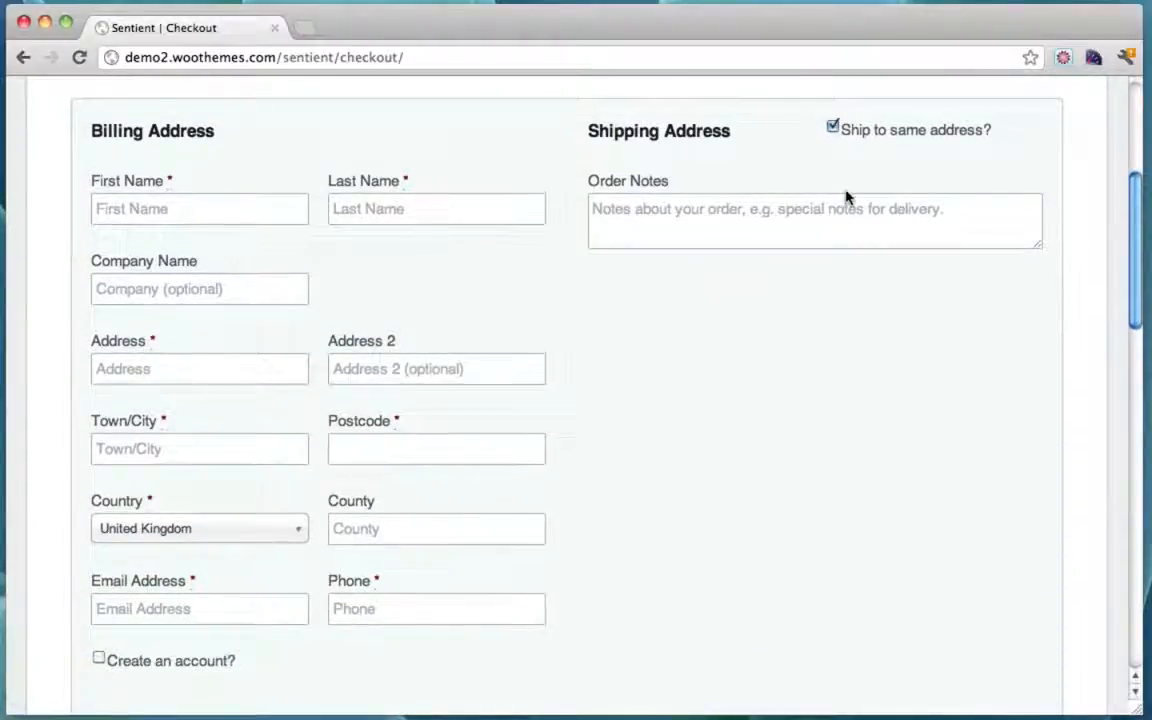
pyautogui.scroll(-15, 846, 197)
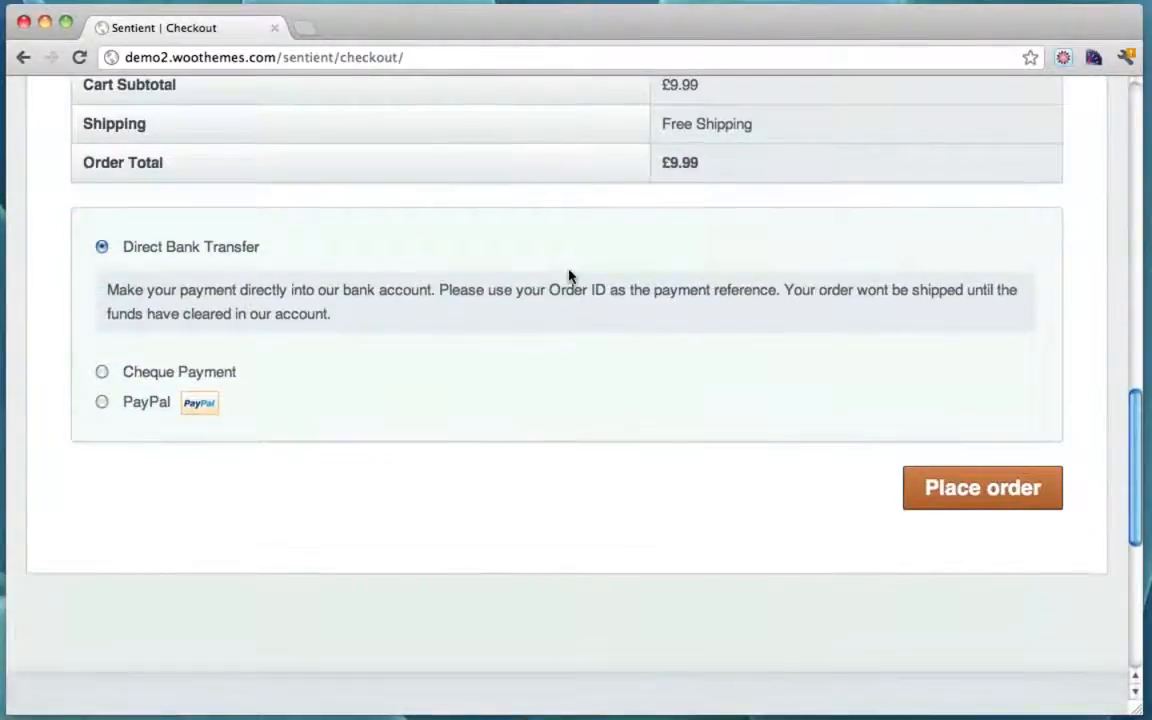
pyautogui.scroll(6, 568, 276)
pyautogui.scroll(-4, 568, 276)
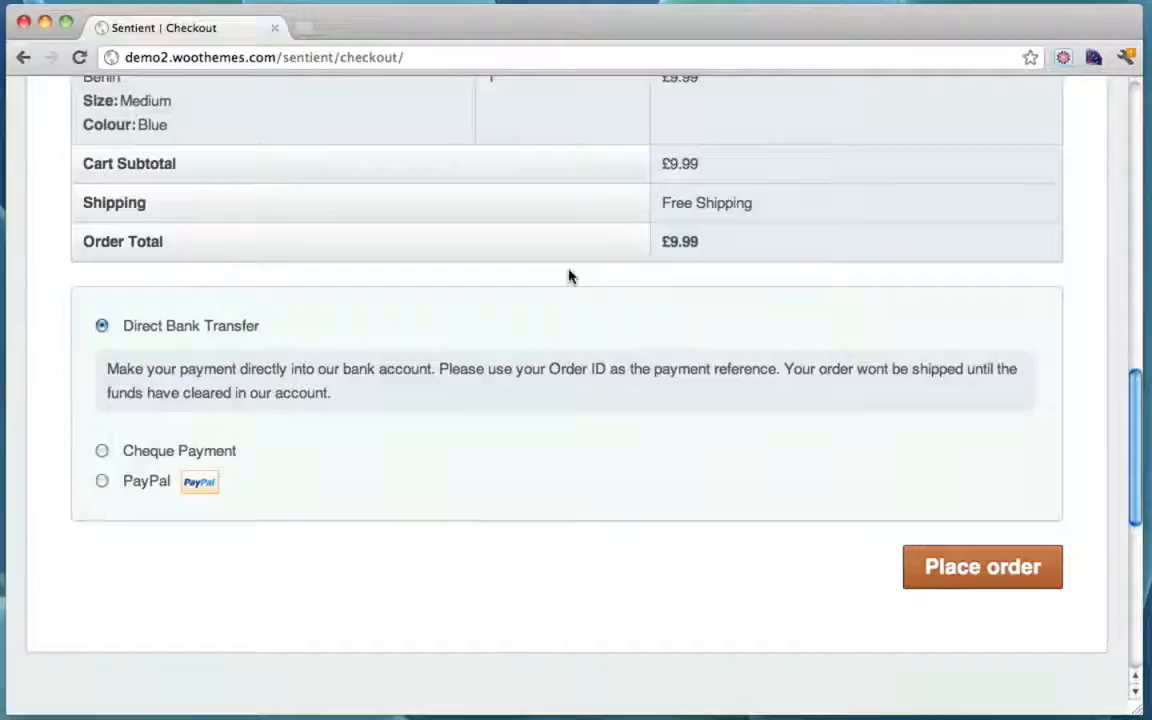
pyautogui.click(101, 482)
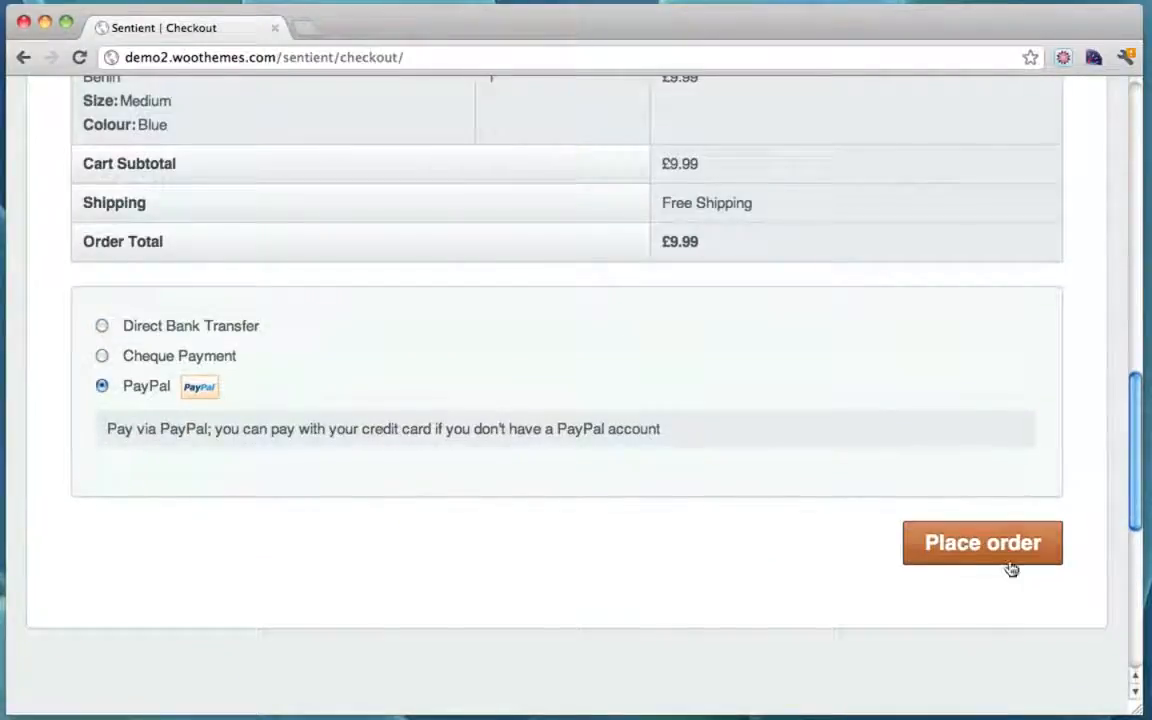
pyautogui.scroll(15, 995, 543)
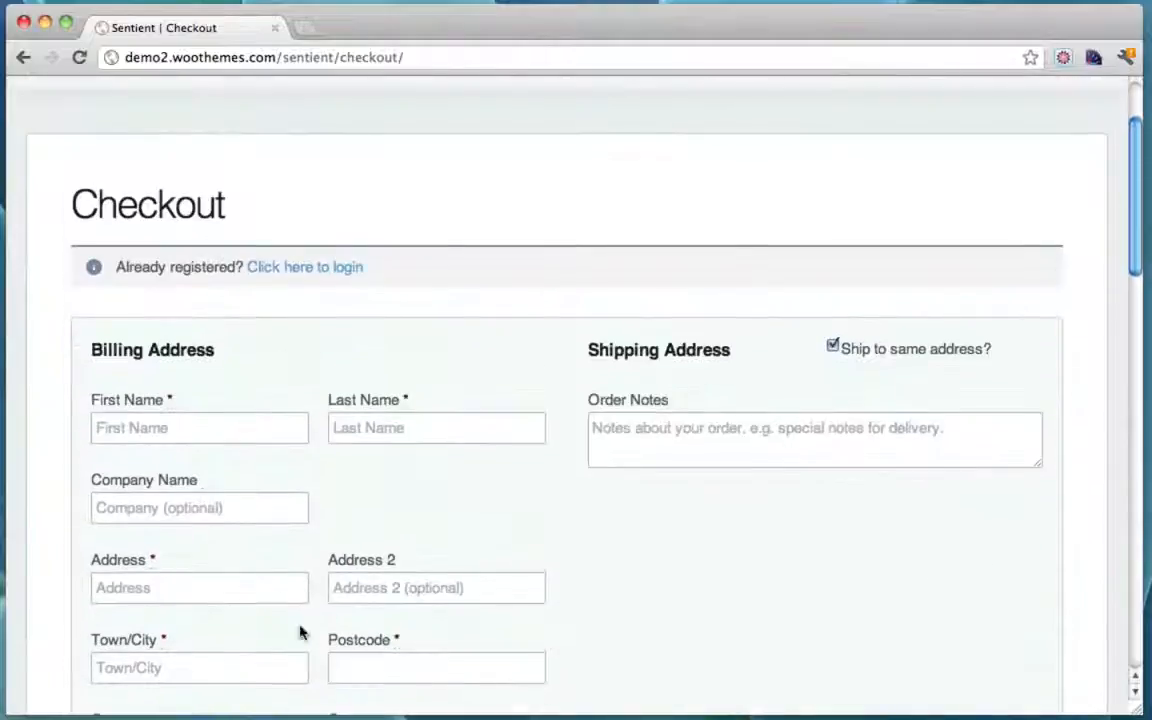
pyautogui.scroll(-15, 751, 406)
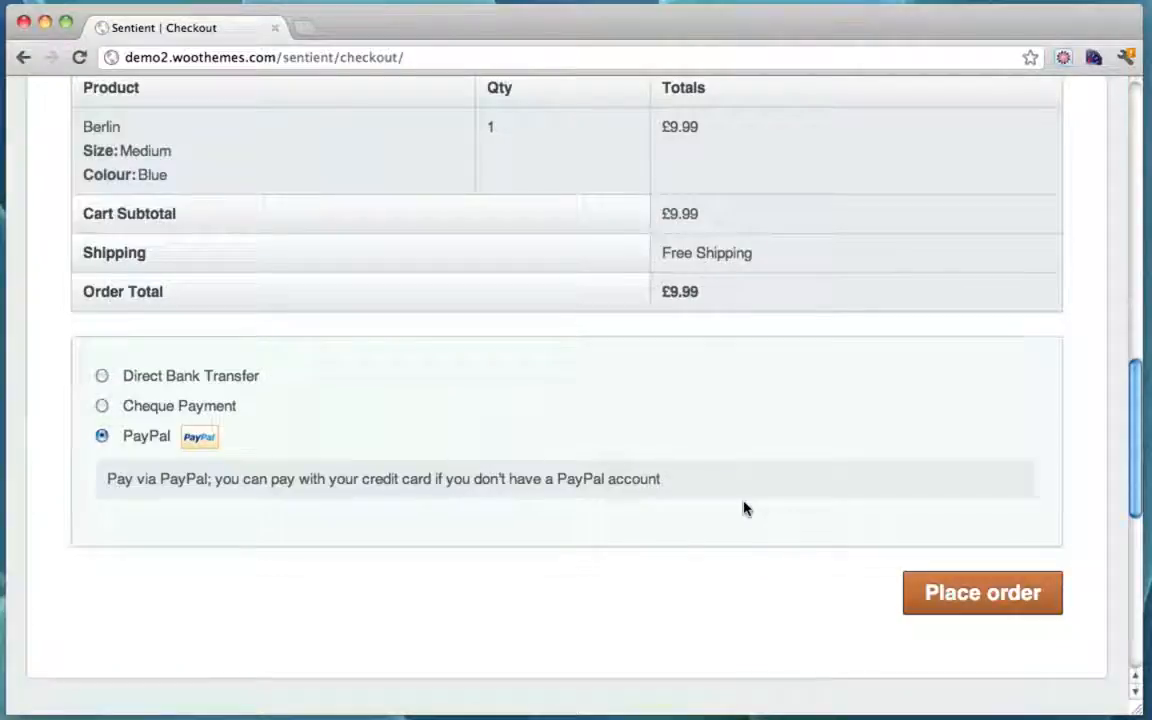
pyautogui.scroll(15, 743, 509)
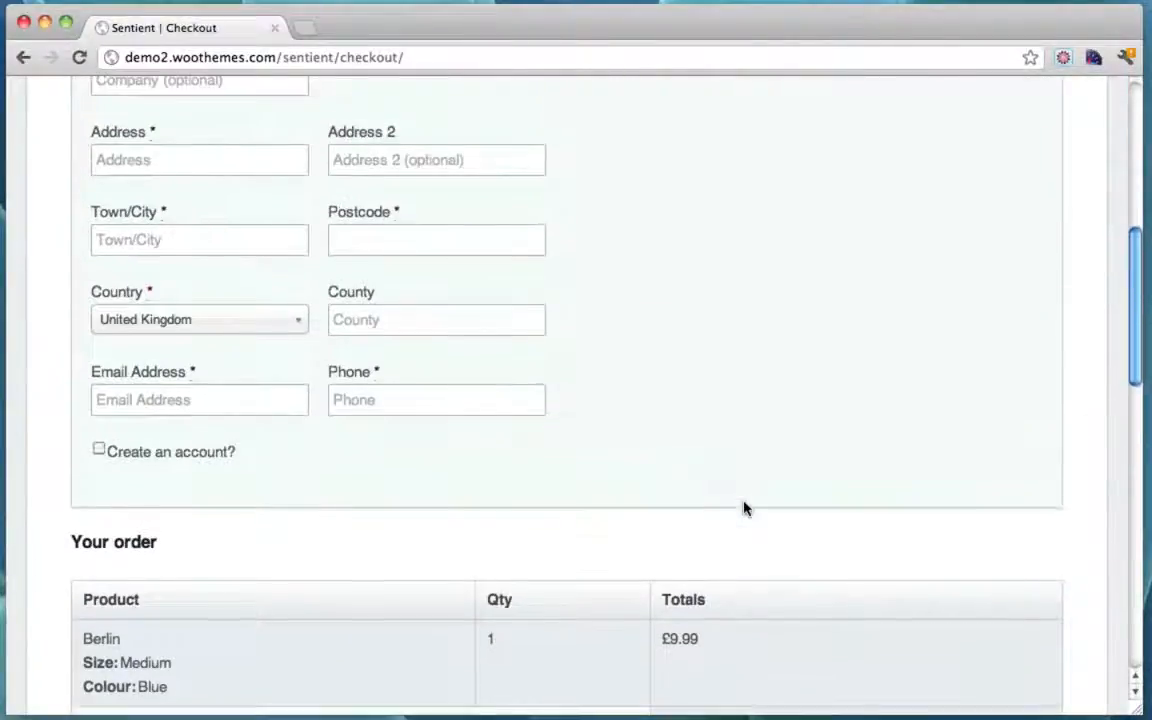
pyautogui.scroll(-1, 743, 509)
pyautogui.scroll(-15, 743, 509)
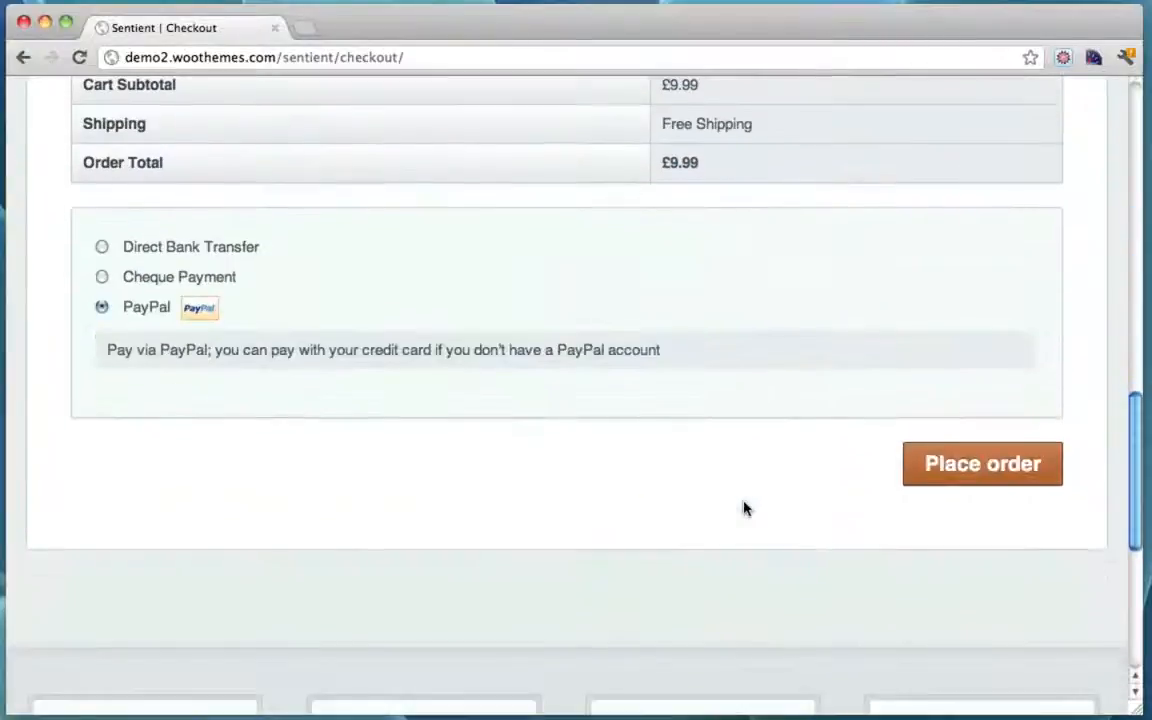
pyautogui.scroll(3, 752, 508)
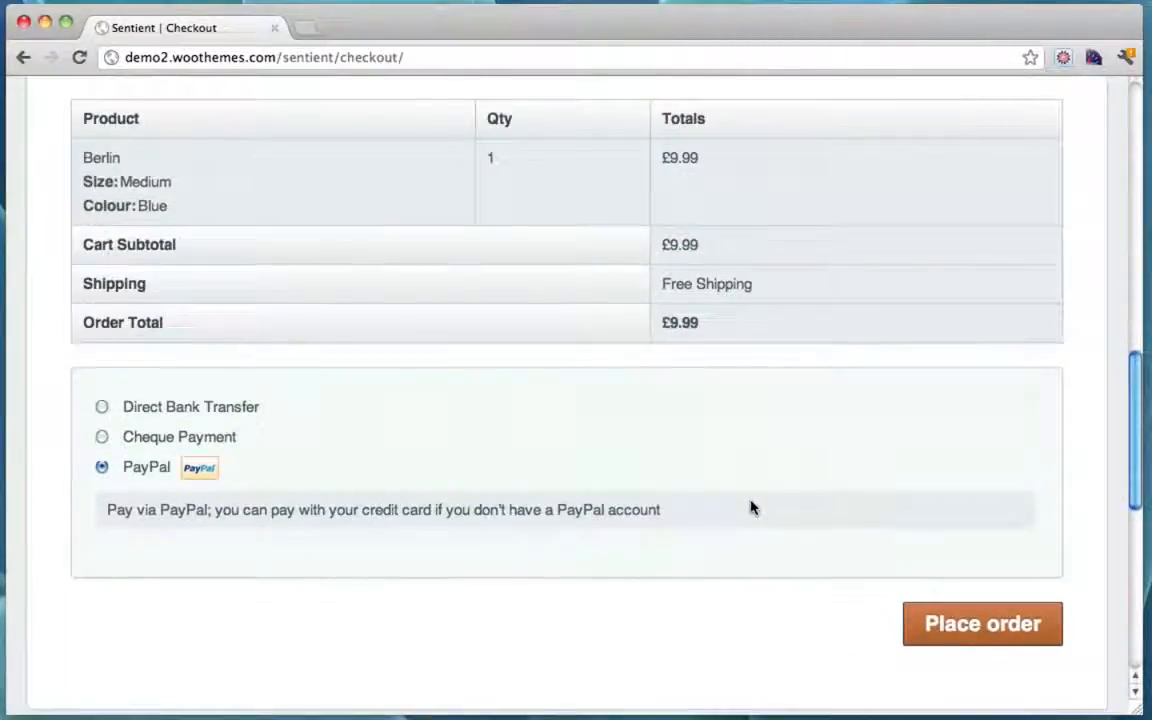
pyautogui.scroll(2, 752, 508)
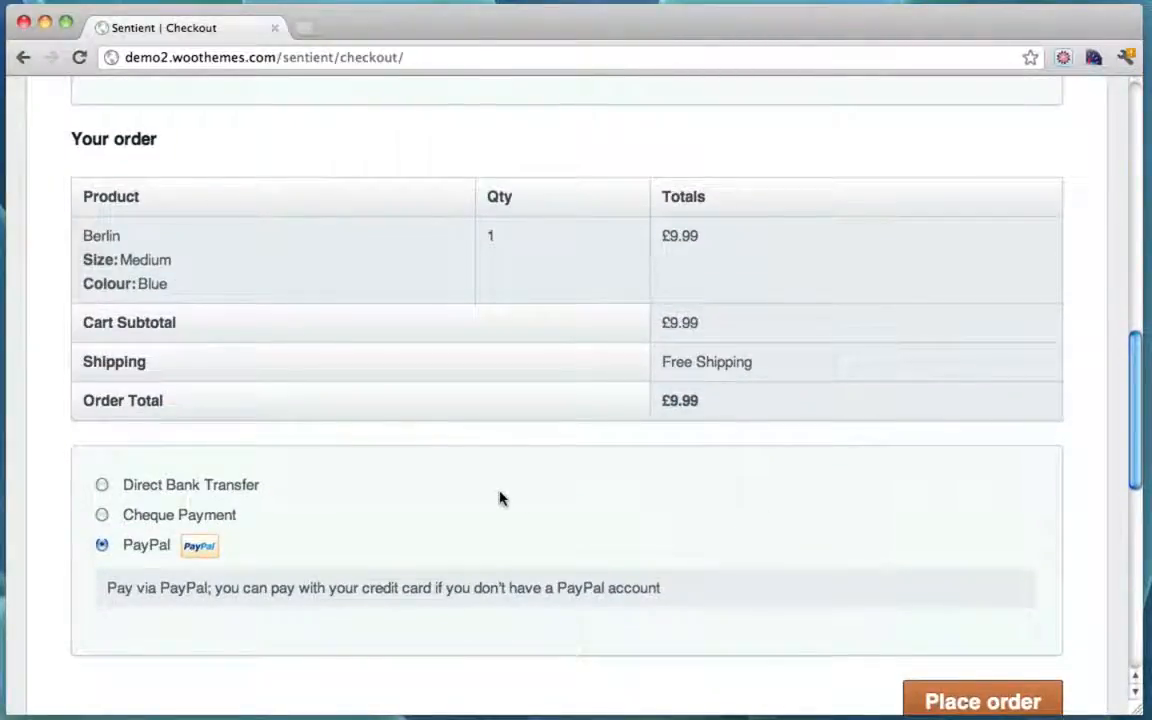
pyautogui.scroll(-3, 499, 581)
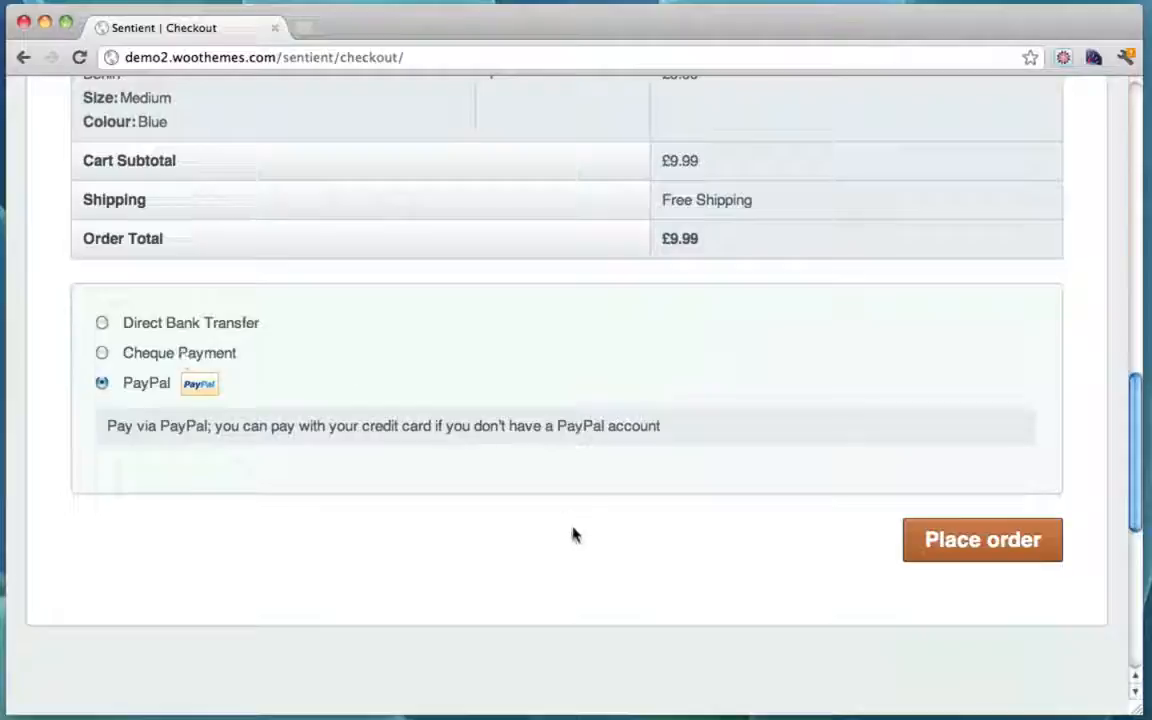
pyautogui.scroll(15, 728, 468)
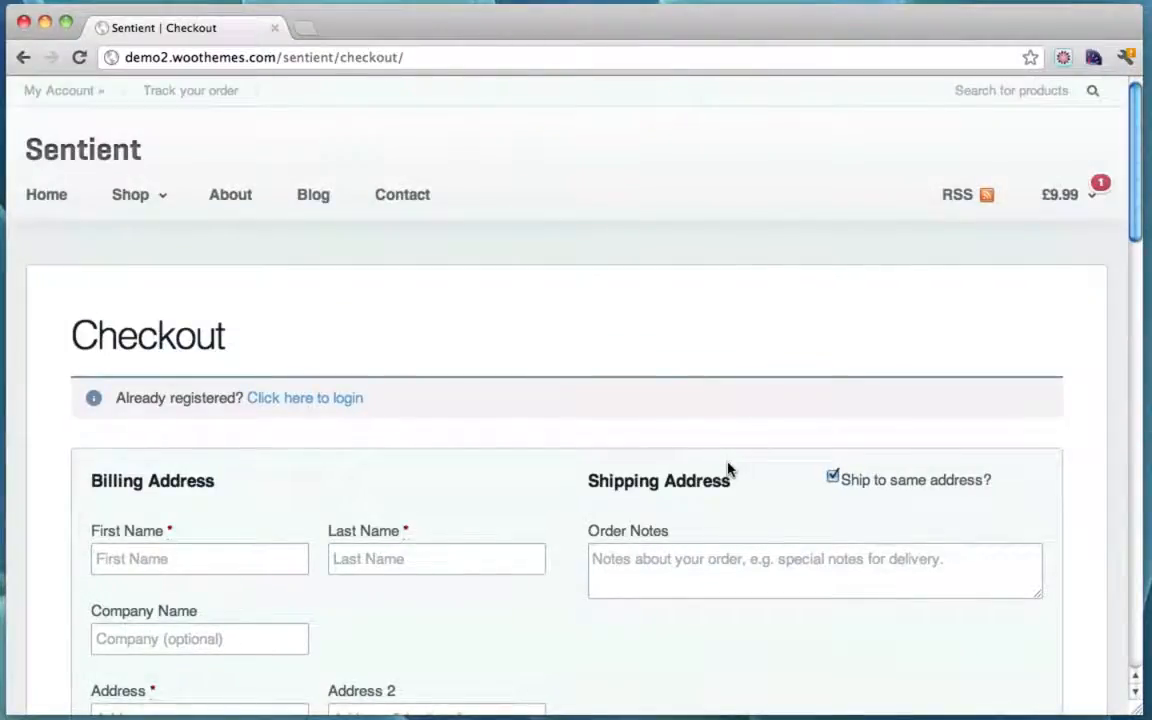
pyautogui.scroll(-10, 728, 468)
pyautogui.scroll(-4, 728, 468)
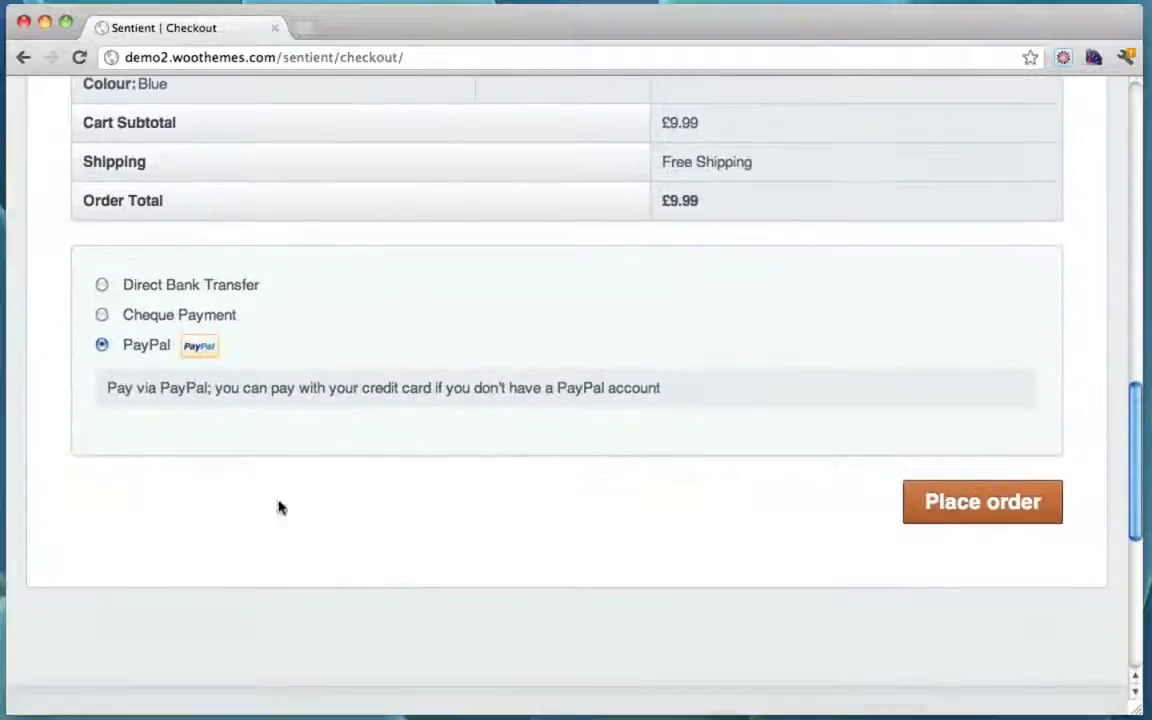
# Step: Open the Tshirts category from the Shop menu
pyautogui.scroll(14, 597, 443)
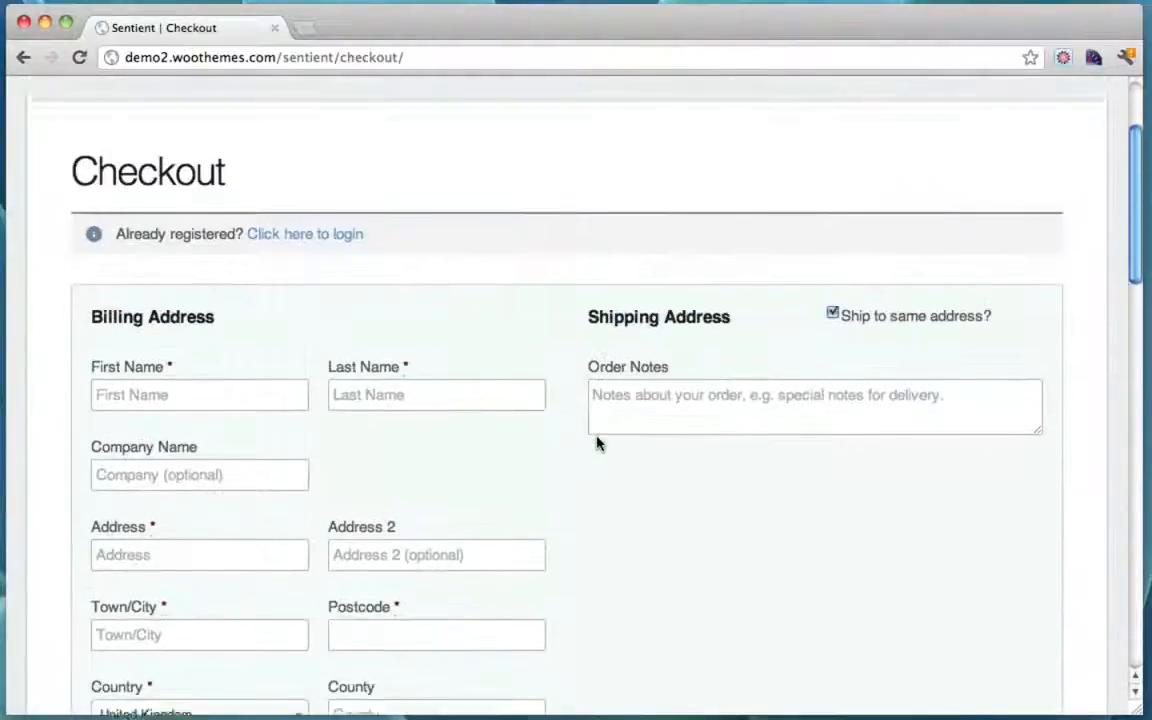
pyautogui.moveTo(156, 221)
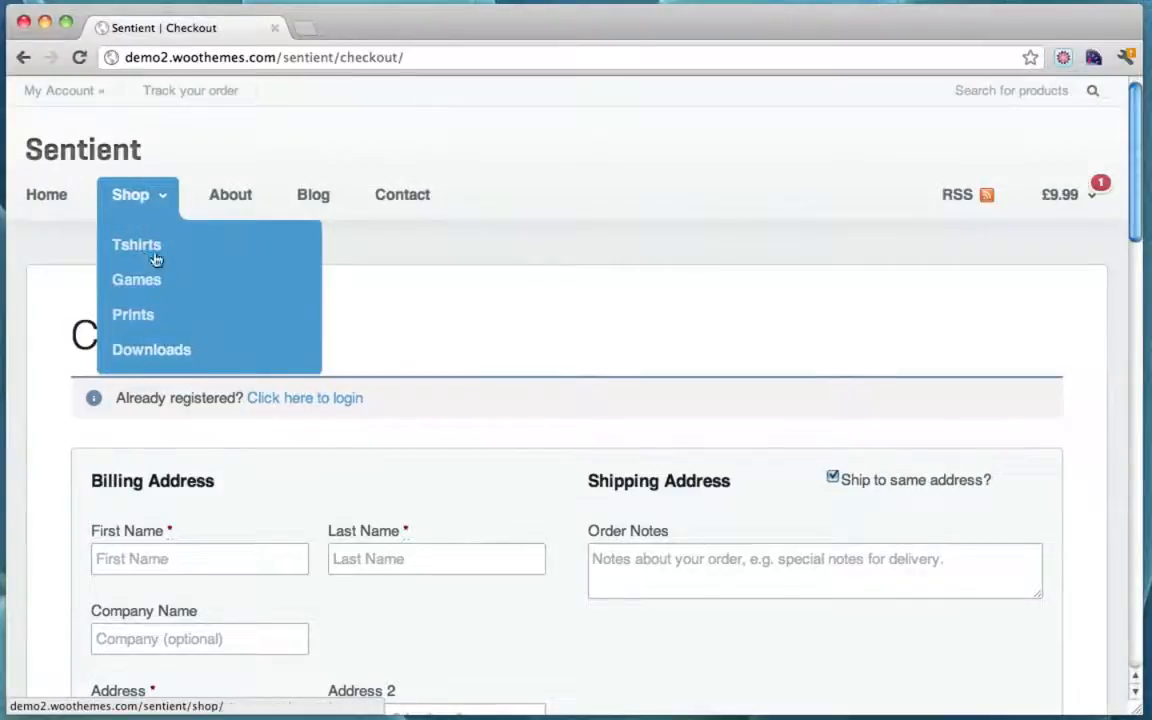
pyautogui.click(142, 316)
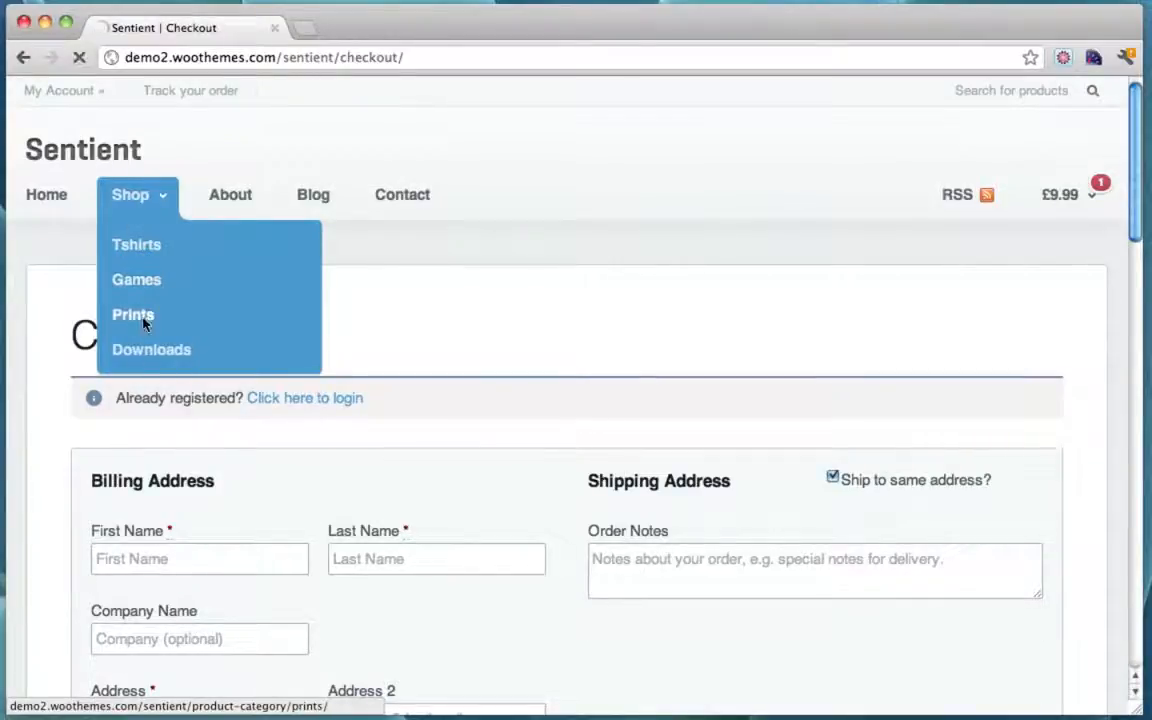
pyautogui.click(151, 260)
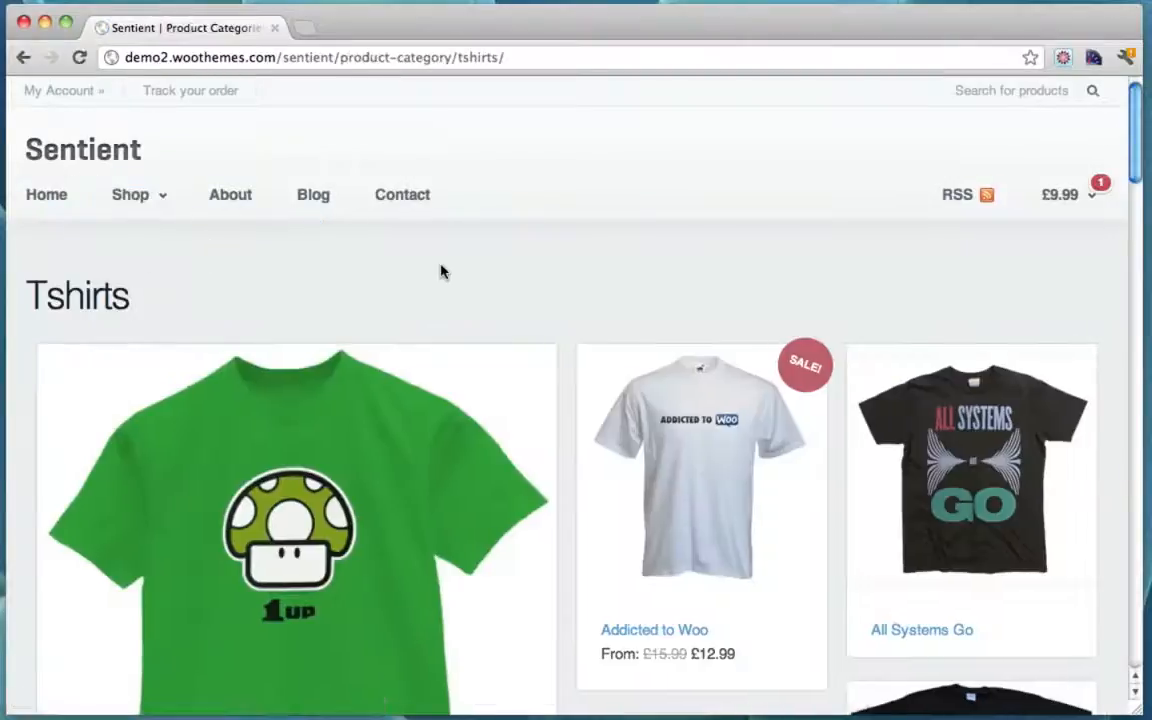
# Step: Scroll through the Tshirts product grid
pyautogui.scroll(-3, 823, 291)
pyautogui.scroll(-3, 823, 291)
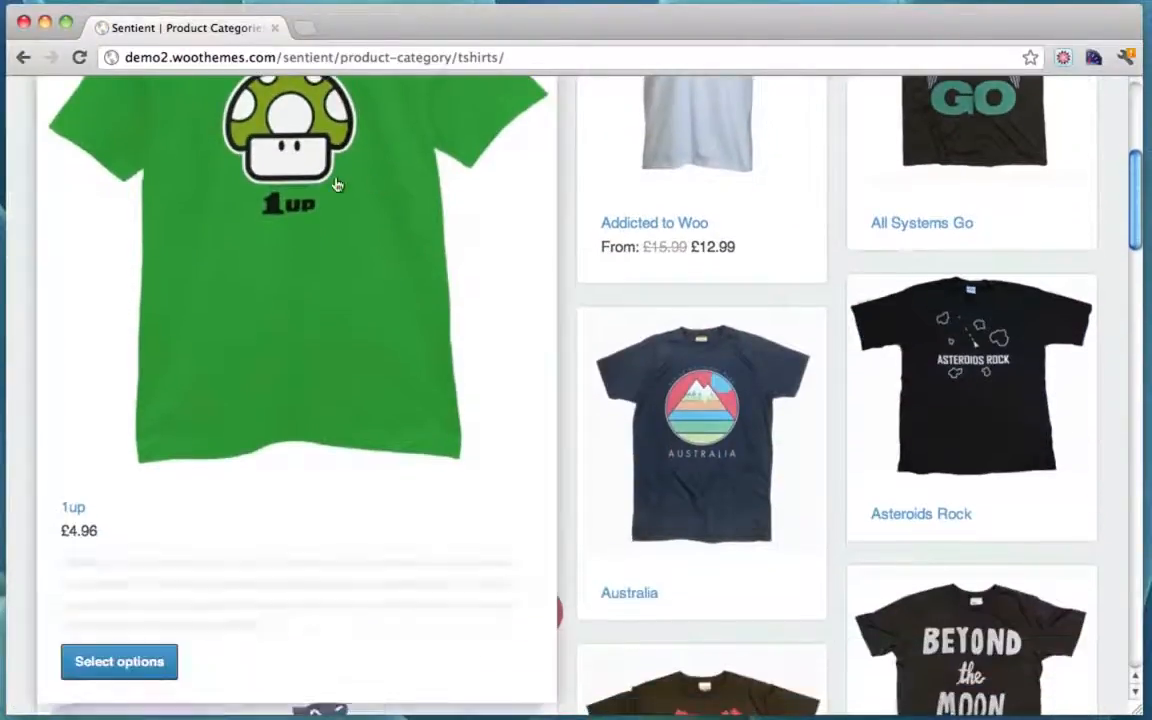
pyautogui.scroll(-5, 676, 282)
pyautogui.scroll(10, 676, 282)
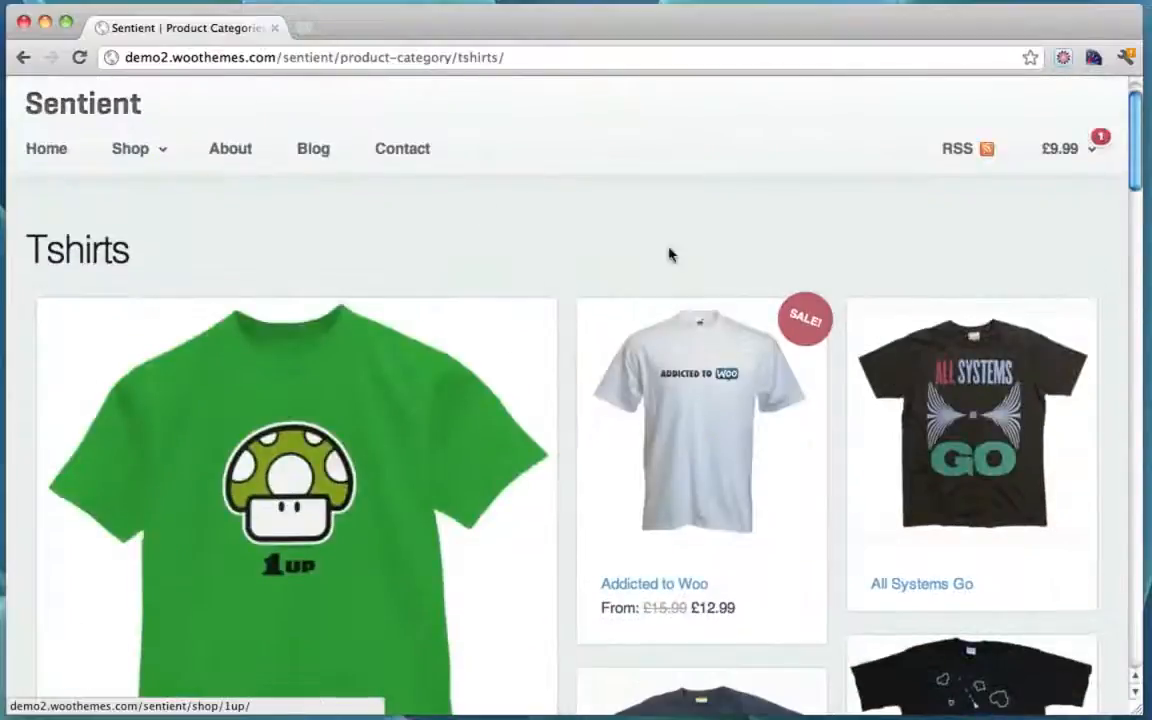
pyautogui.moveTo(147, 141)
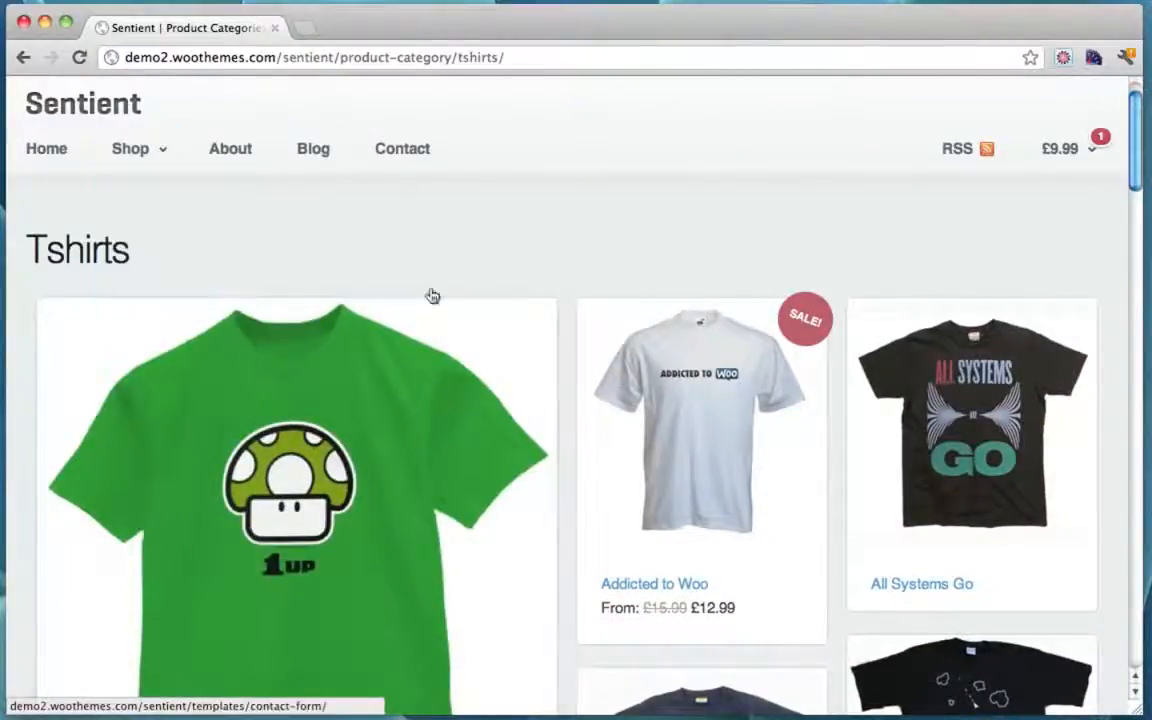
pyautogui.scroll(-3, 560, 211)
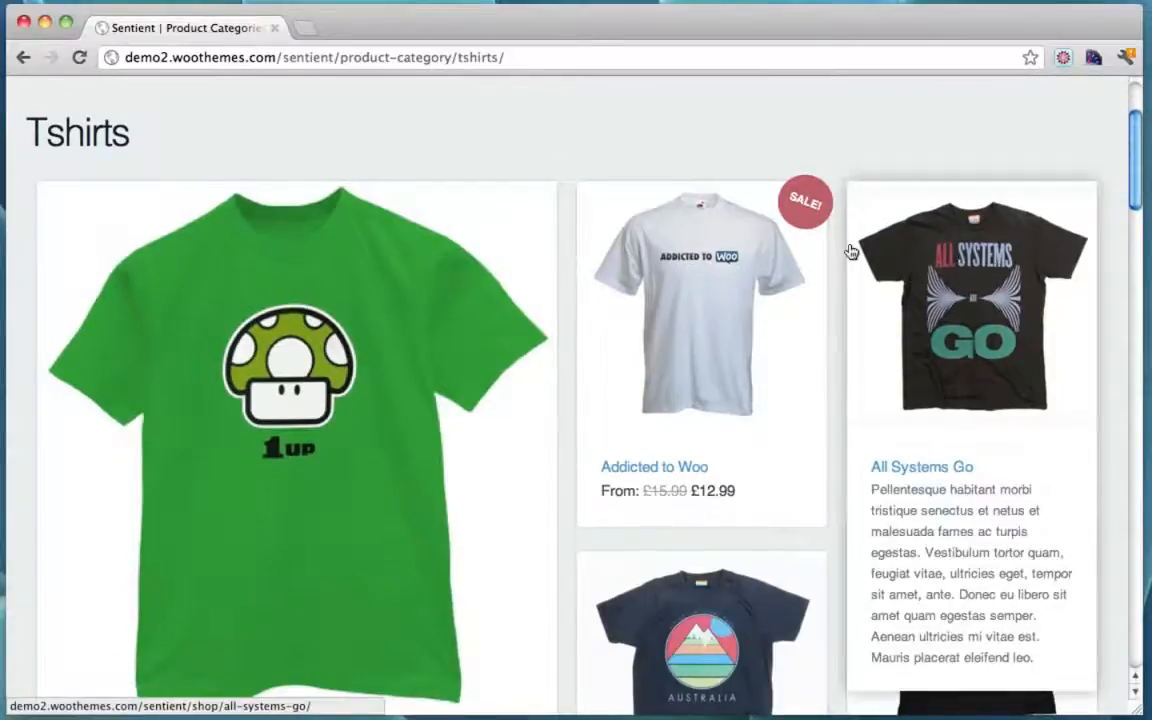
pyautogui.scroll(-5, 849, 249)
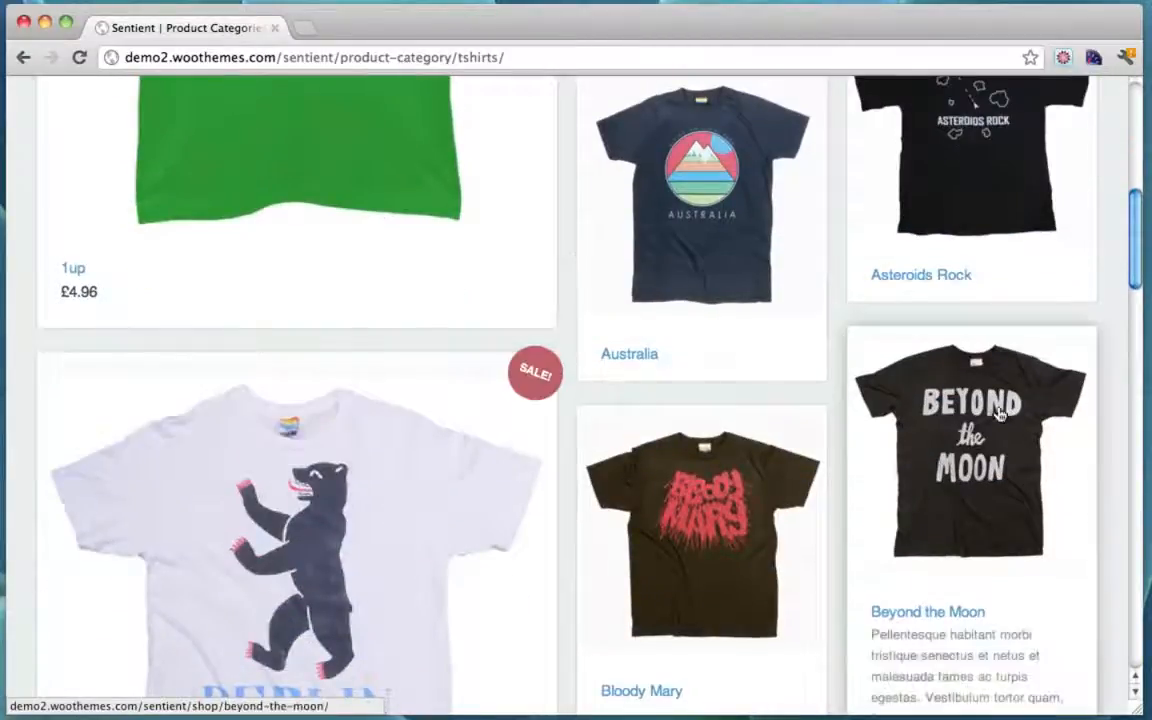
pyautogui.scroll(-5, 997, 412)
pyautogui.scroll(10, 997, 412)
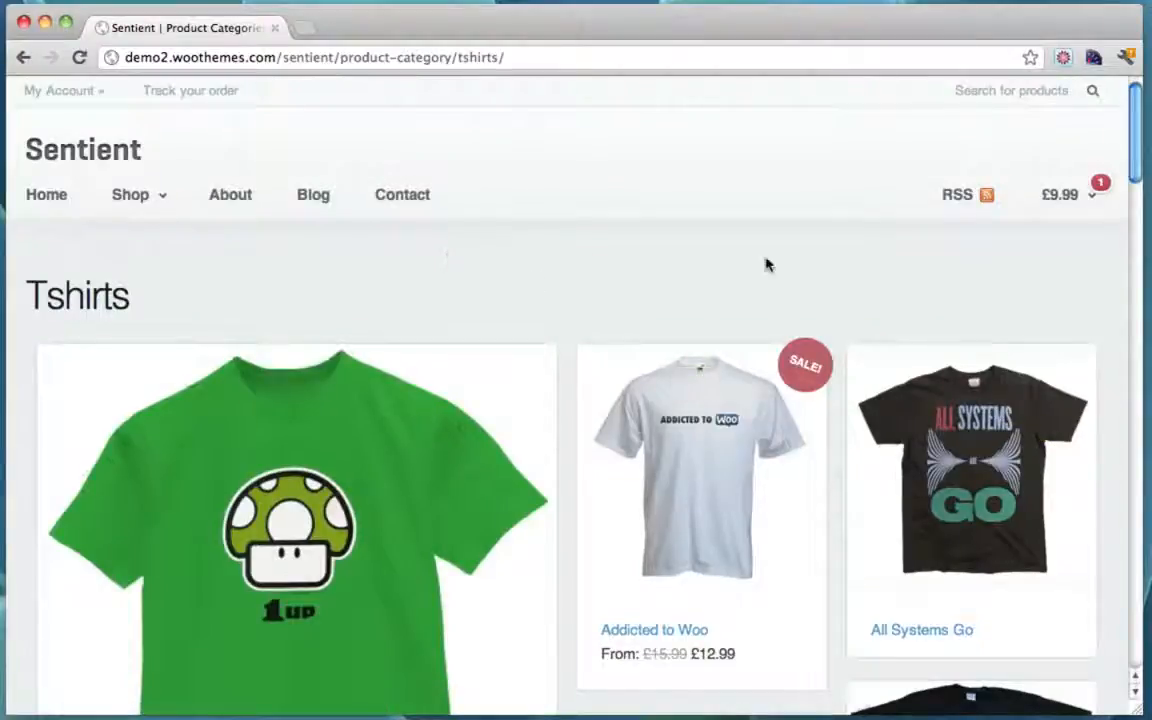
# Step: Open the demo site's Blog page and scroll through it
pyautogui.click(318, 195)
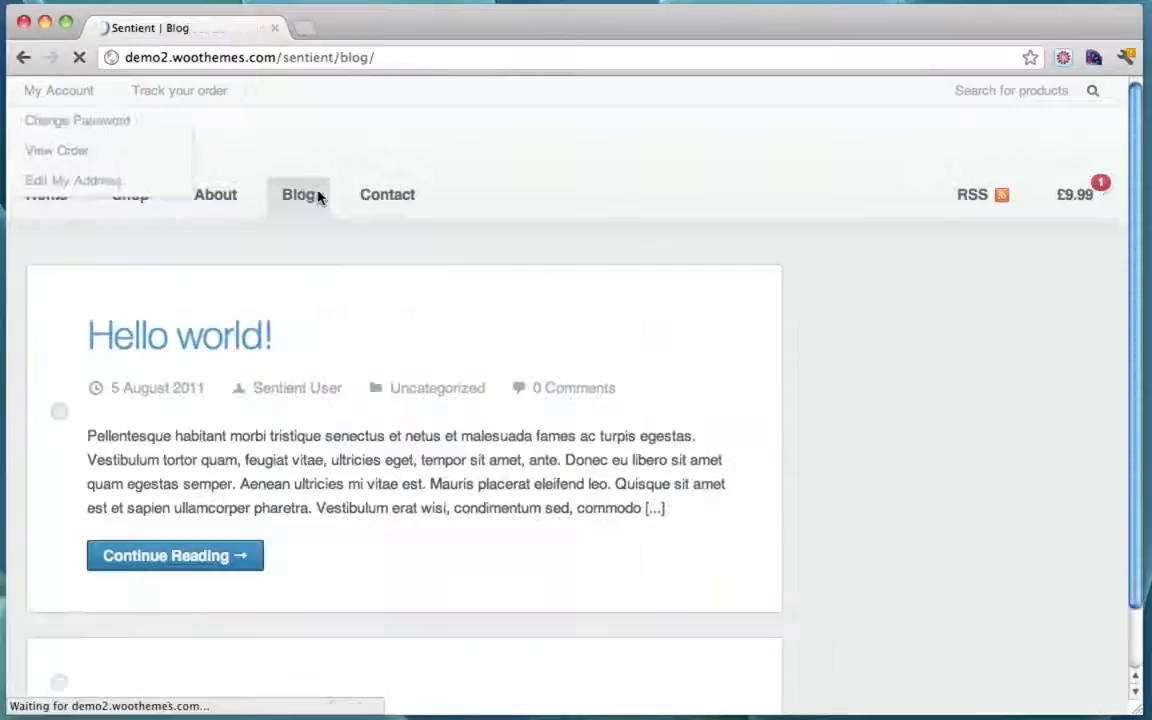
pyautogui.scroll(-10, 674, 330)
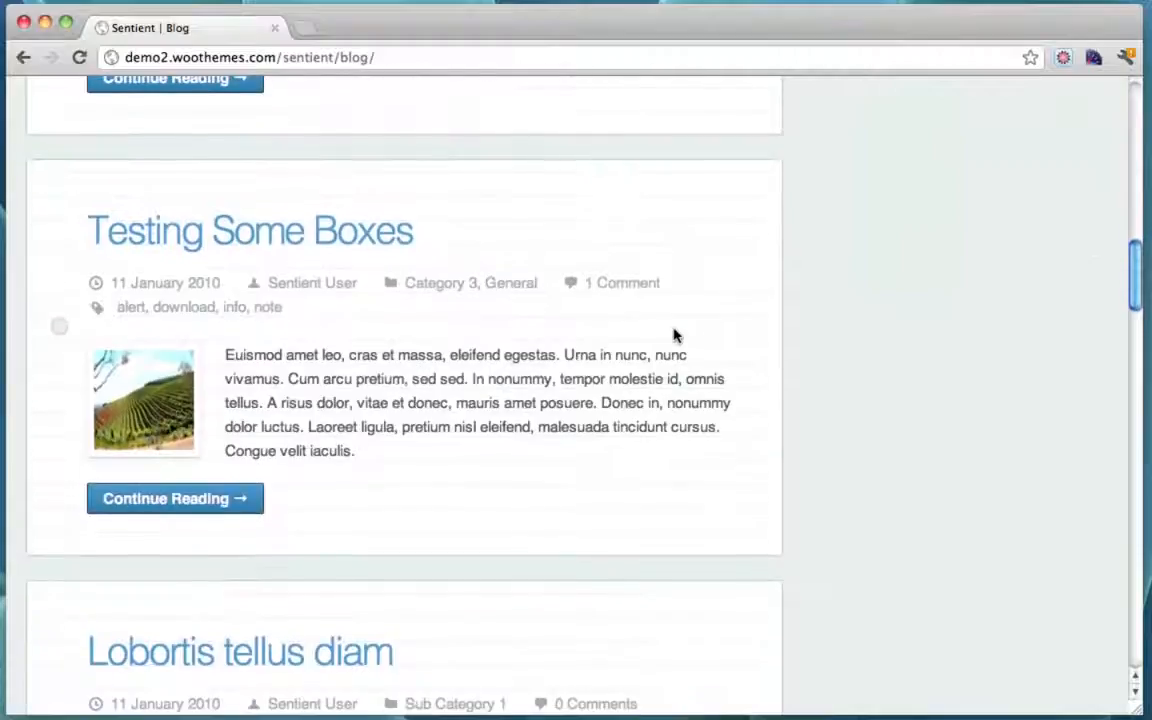
pyautogui.scroll(10, 674, 335)
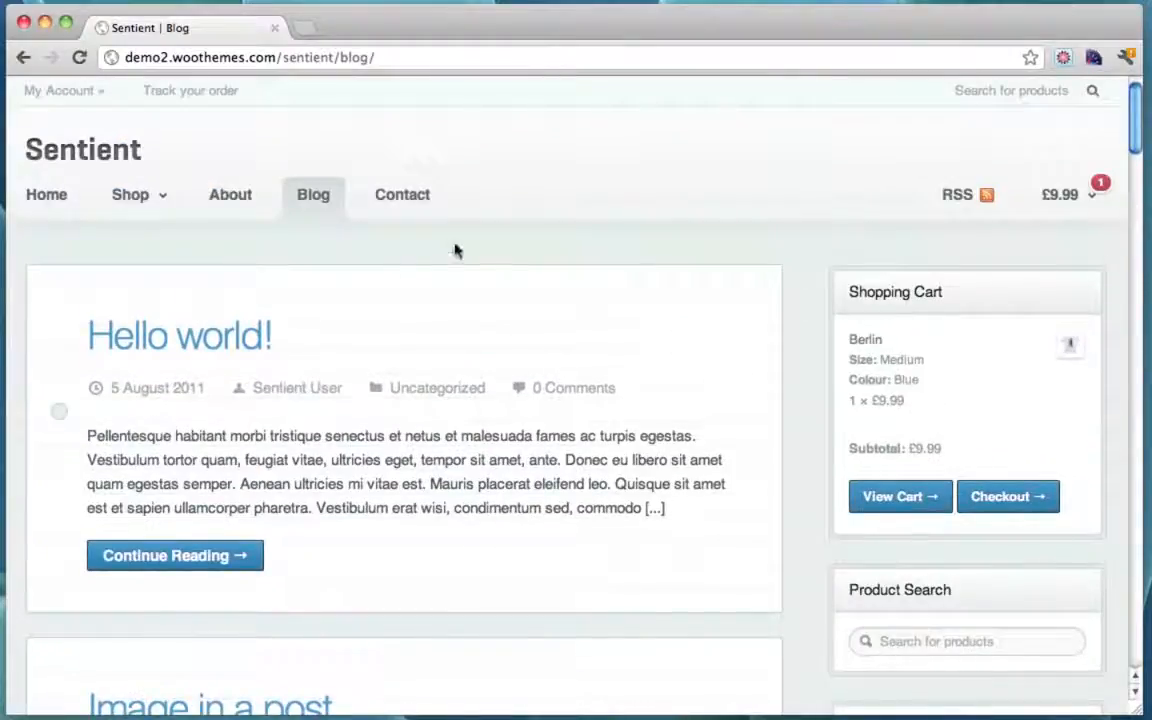
# Step: Look through the Contact page, then go to the About page
pyautogui.click(410, 197)
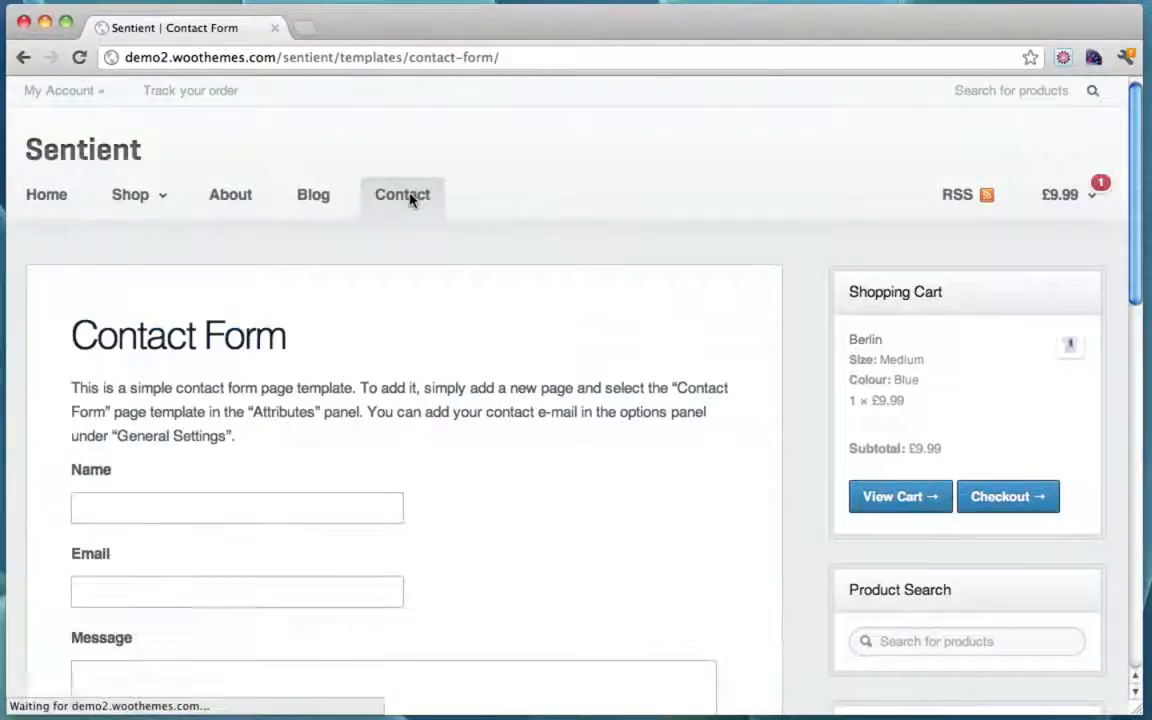
pyautogui.scroll(-5, 818, 333)
pyautogui.scroll(-4, 818, 333)
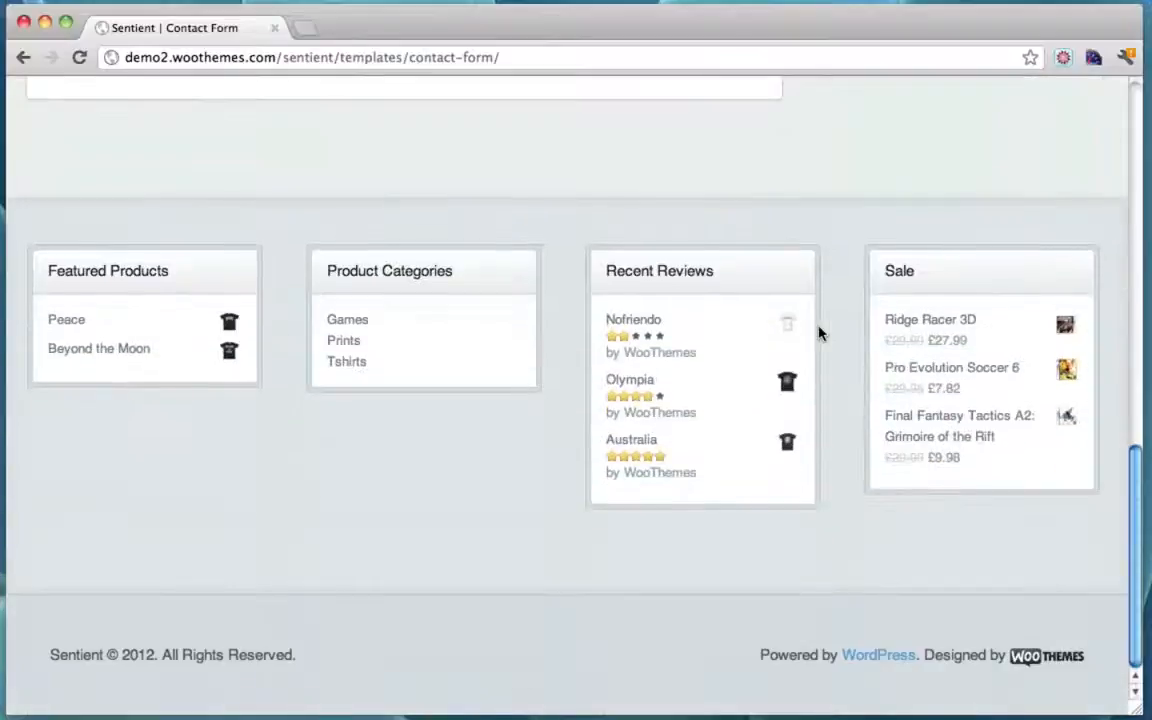
pyautogui.scroll(10, 818, 333)
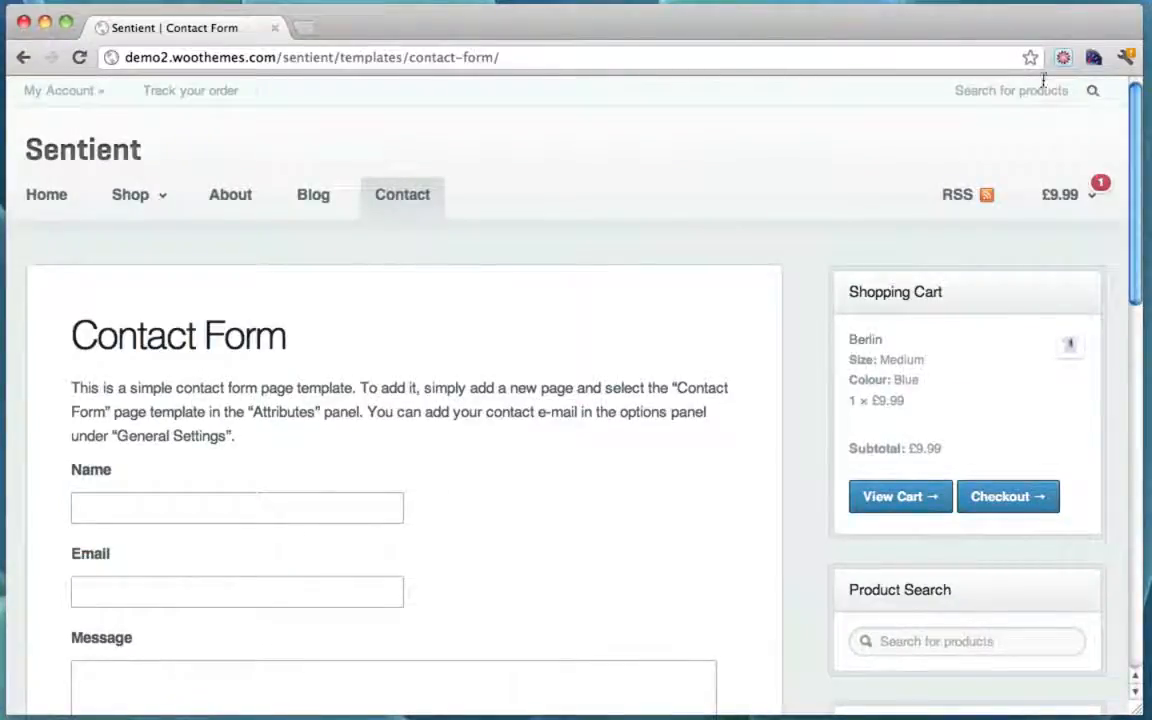
pyautogui.click(225, 194)
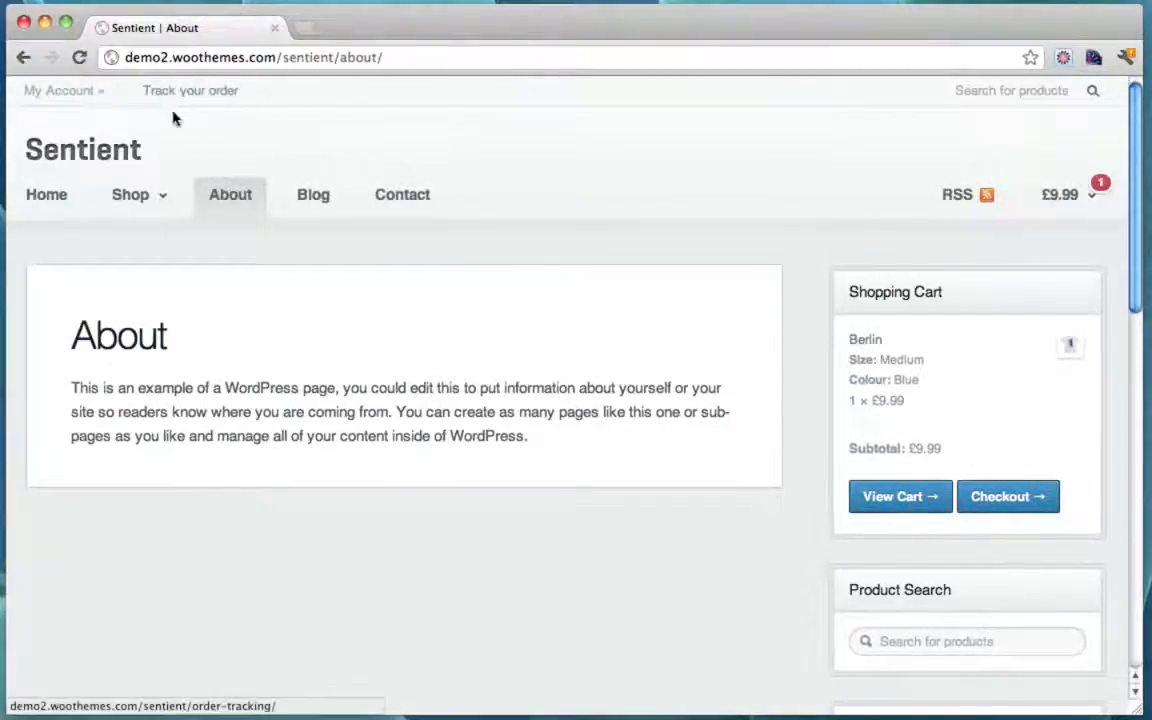
pyautogui.moveTo(99, 94)
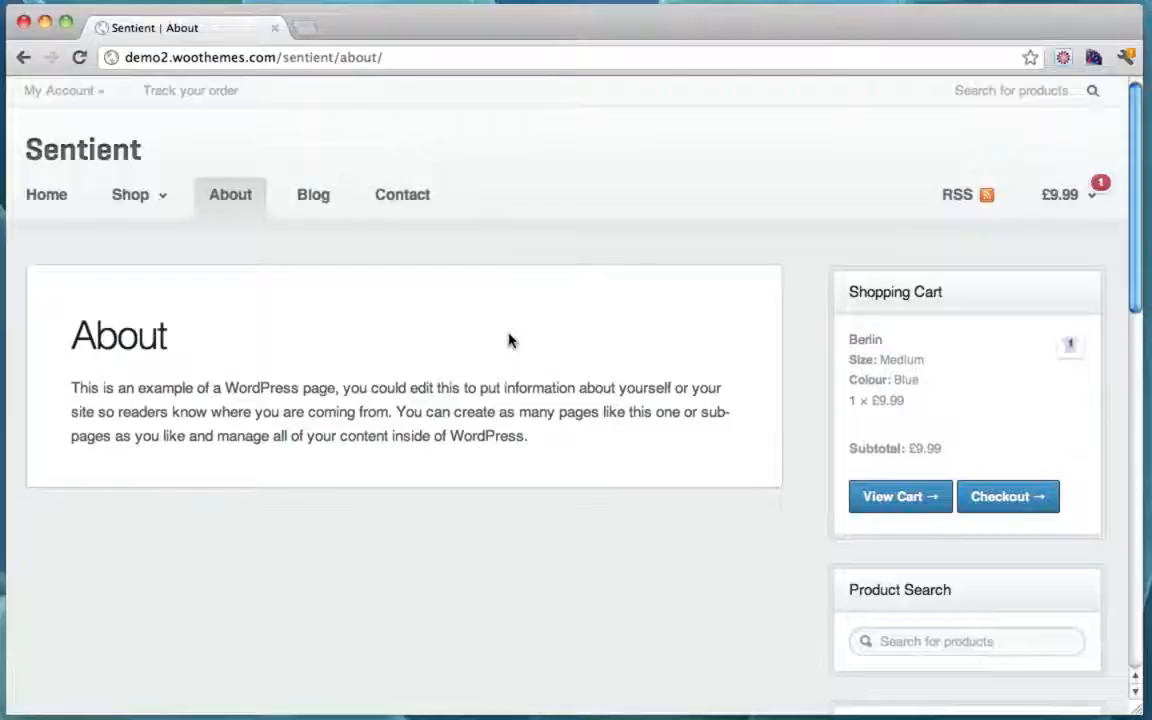
pyautogui.click(100, 155)
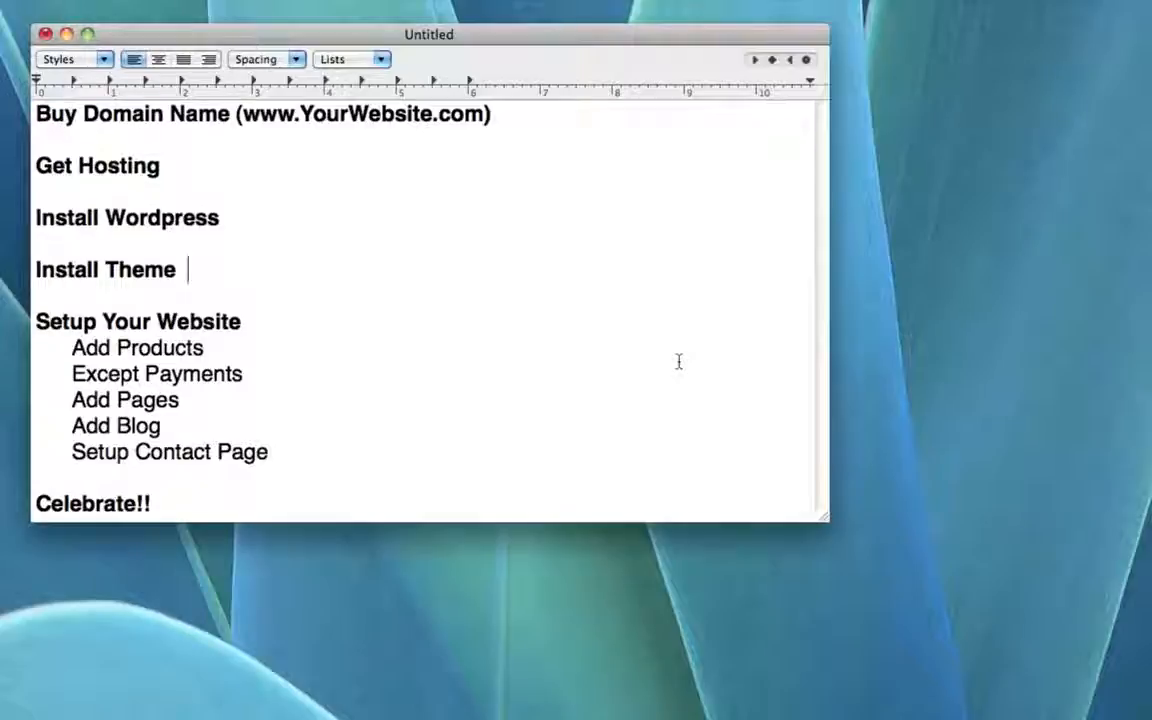
pyautogui.moveTo(38, 114); pyautogui.dragTo(505, 118)
pyautogui.click(504, 118)
# Step: Add the domain price range '$12 - $15' to the Buy Domain Name line
pyautogui.write('12')
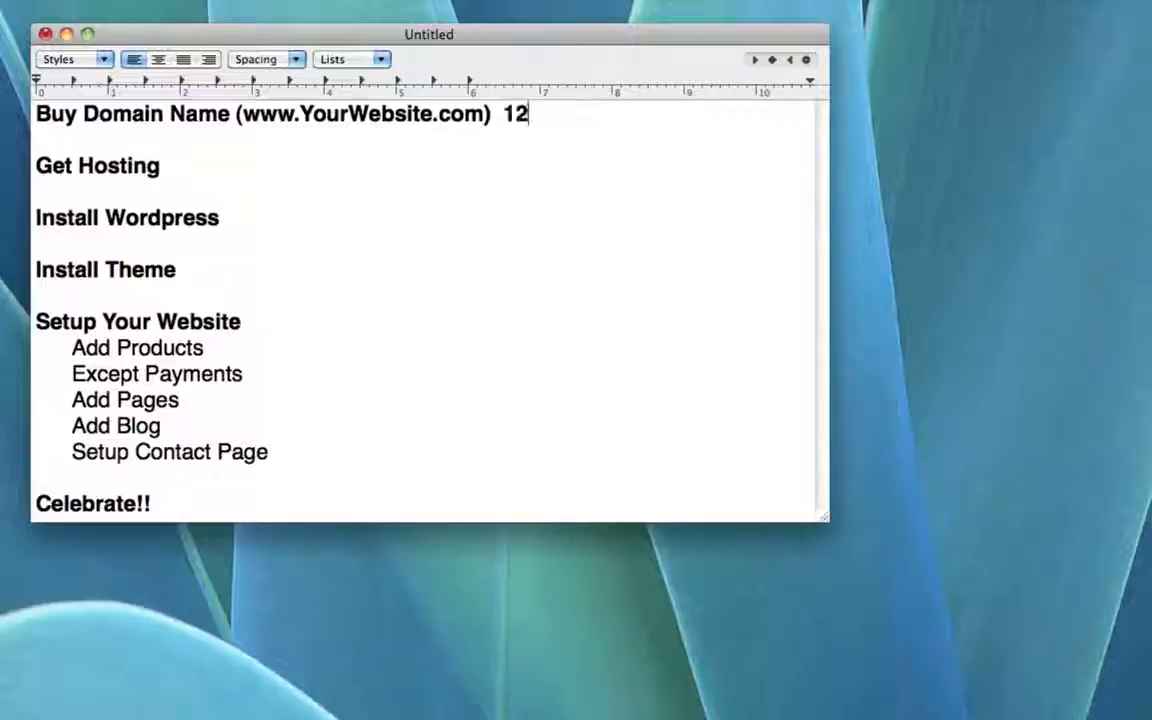
pyautogui.write(' - 15')
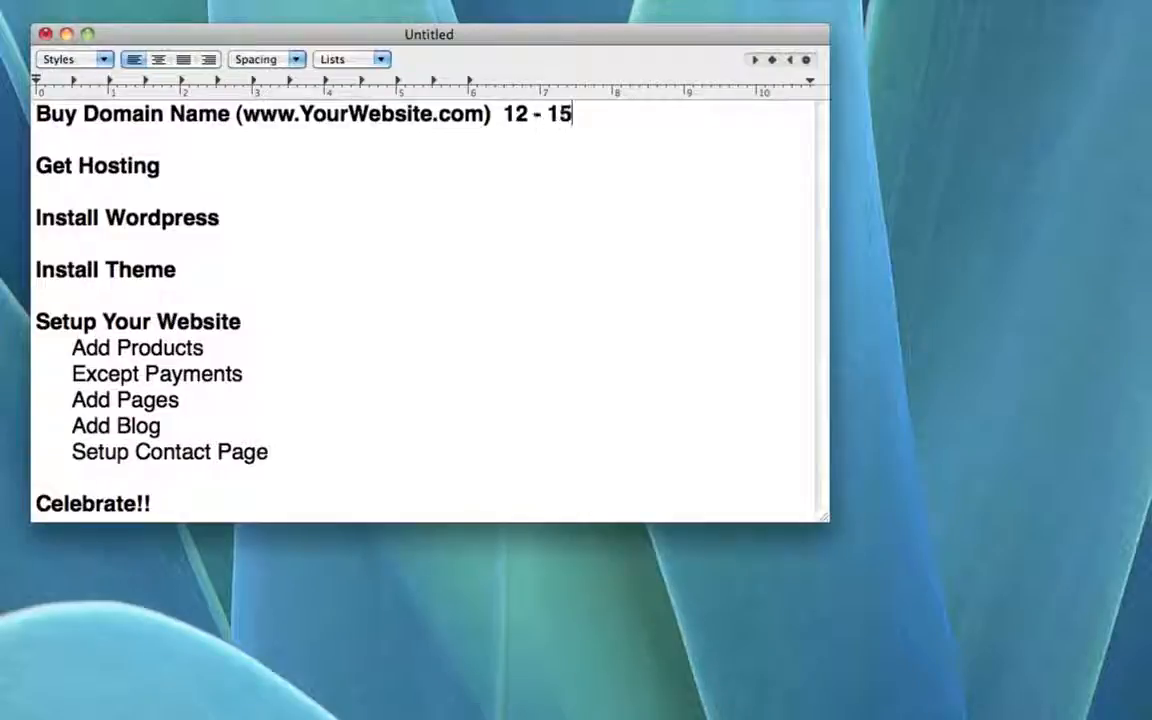
pyautogui.press('Left')
pyautogui.press('Left')
pyautogui.press('Left')
pyautogui.press('Left')
pyautogui.press('Left')
pyautogui.press('Left')
pyautogui.press('Left')
pyautogui.write('$')
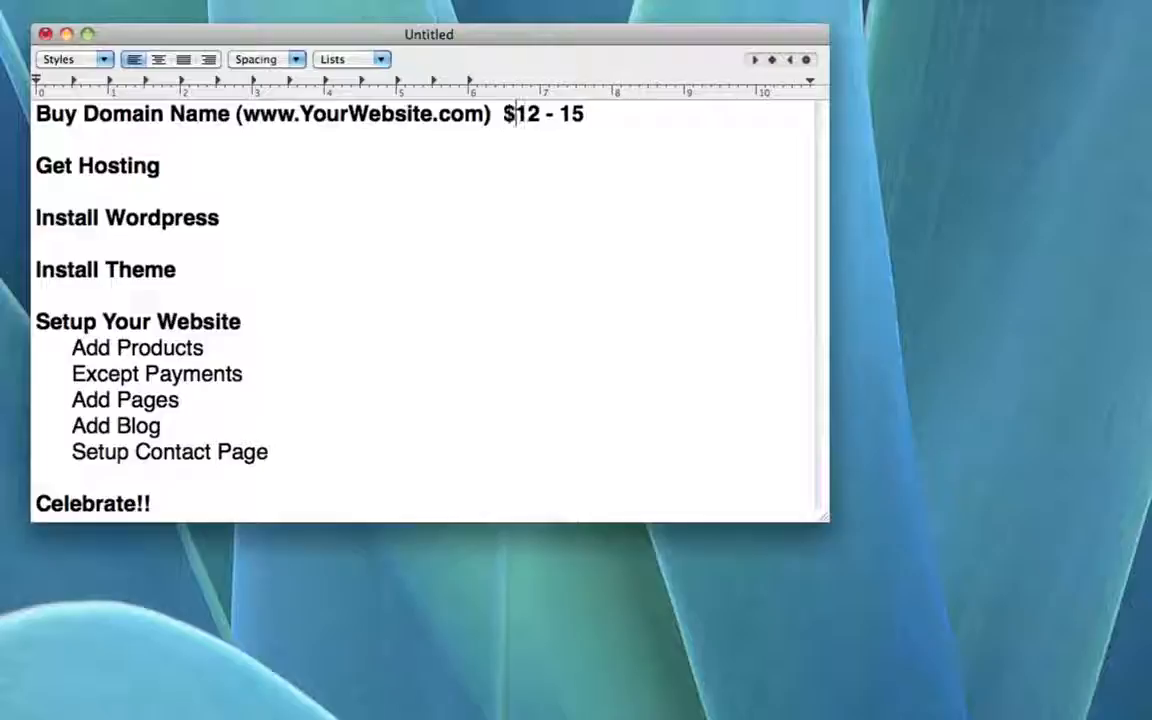
pyautogui.press('Right')
pyautogui.press('Right')
pyautogui.press('Right')
pyautogui.press('Right')
pyautogui.press('Right')
pyautogui.write('$')
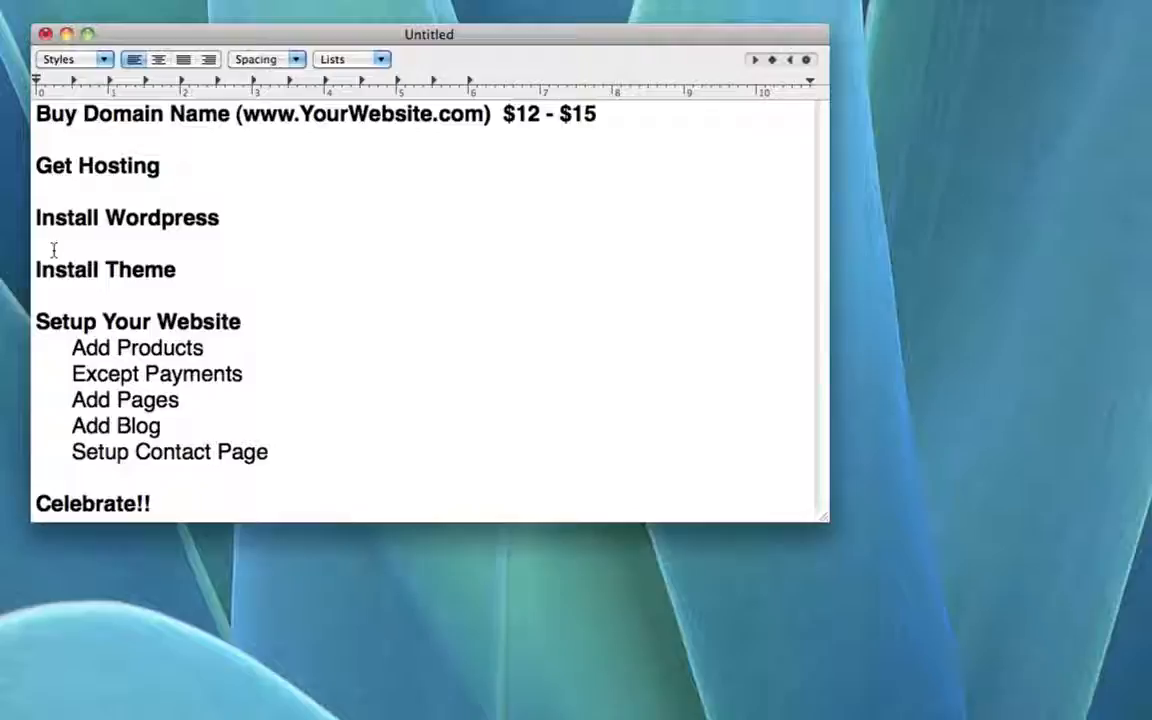
# Step: Add '$10 Monthly' after Get Hosting, fixing the 'Monthy' typo
pyautogui.write('$10')
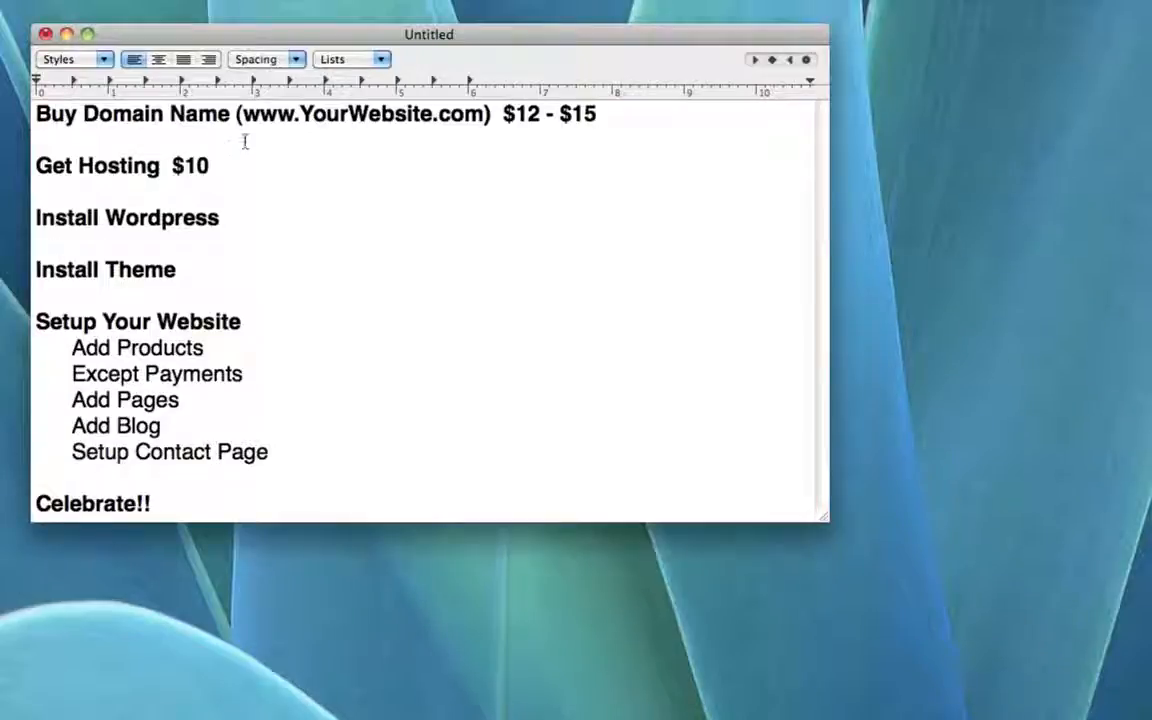
pyautogui.moveTo(36, 113); pyautogui.dragTo(628, 121)
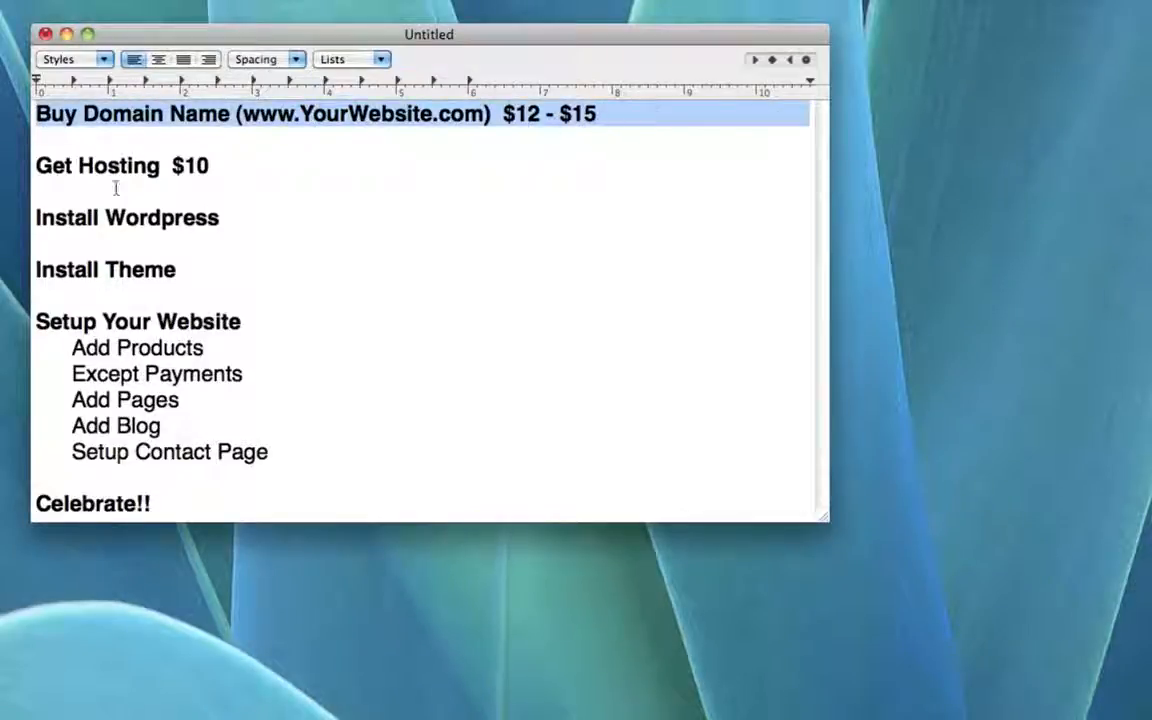
pyautogui.moveTo(210, 165); pyautogui.dragTo(36, 166)
pyautogui.click(211, 165)
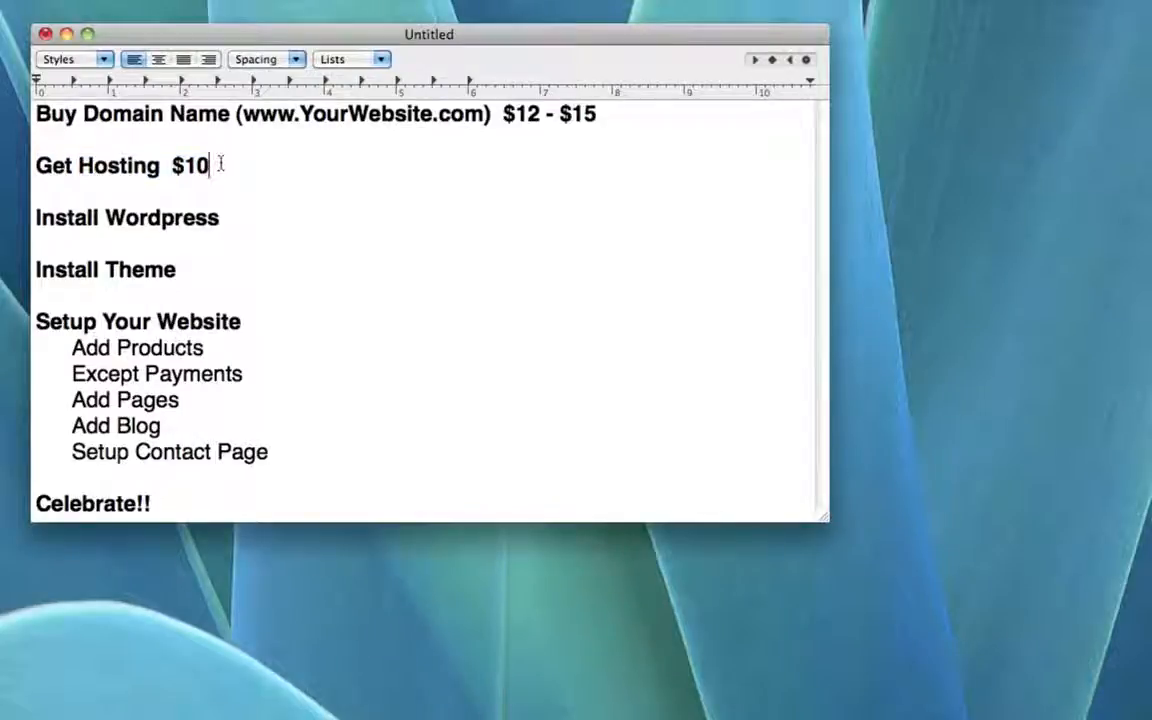
pyautogui.moveTo(240, 113); pyautogui.dragTo(431, 103)
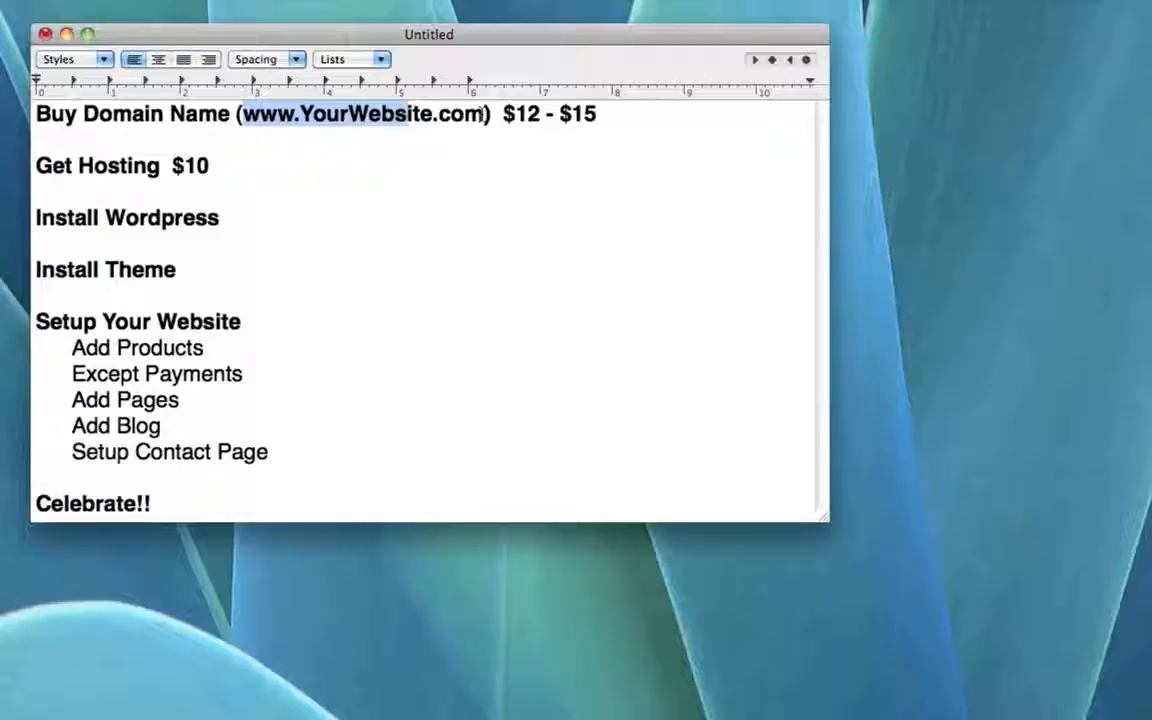
pyautogui.moveTo(36, 165); pyautogui.dragTo(254, 170)
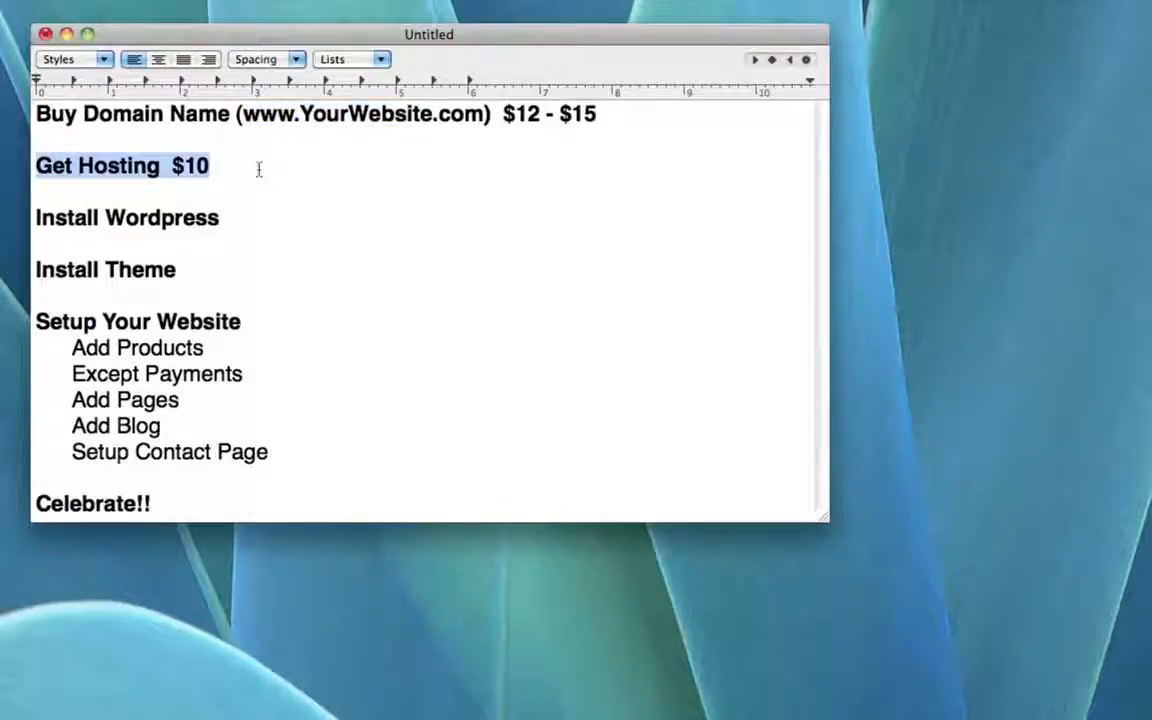
pyautogui.click(210, 167)
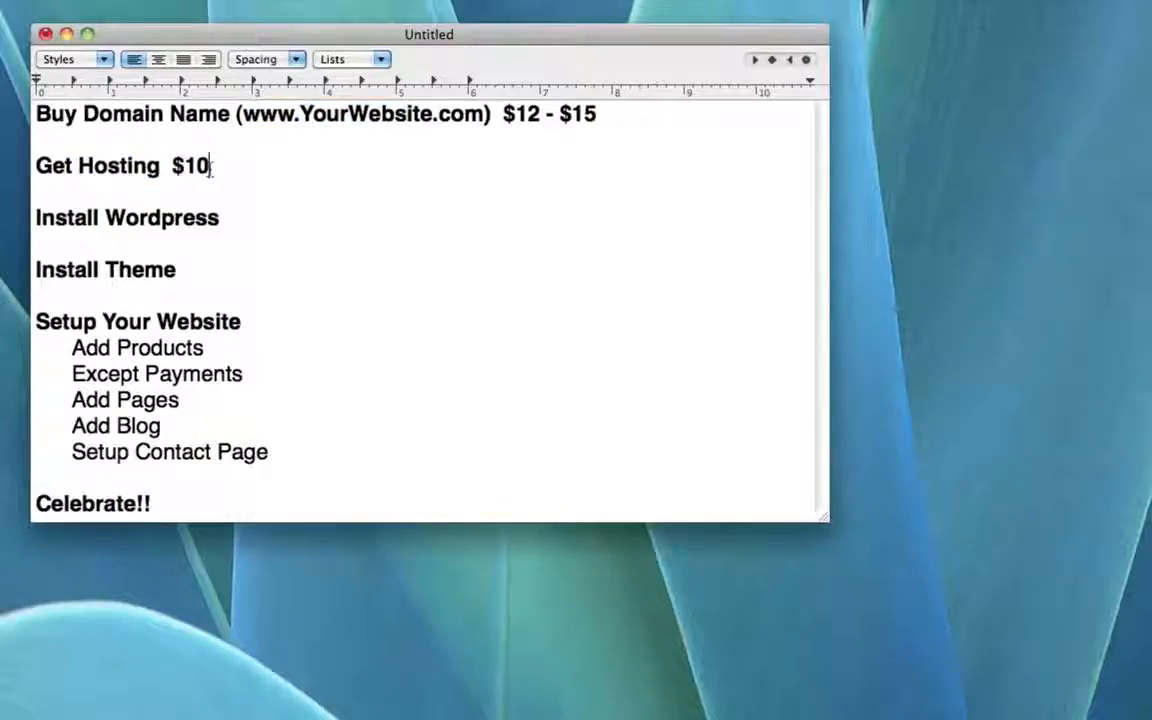
pyautogui.write('Mo')
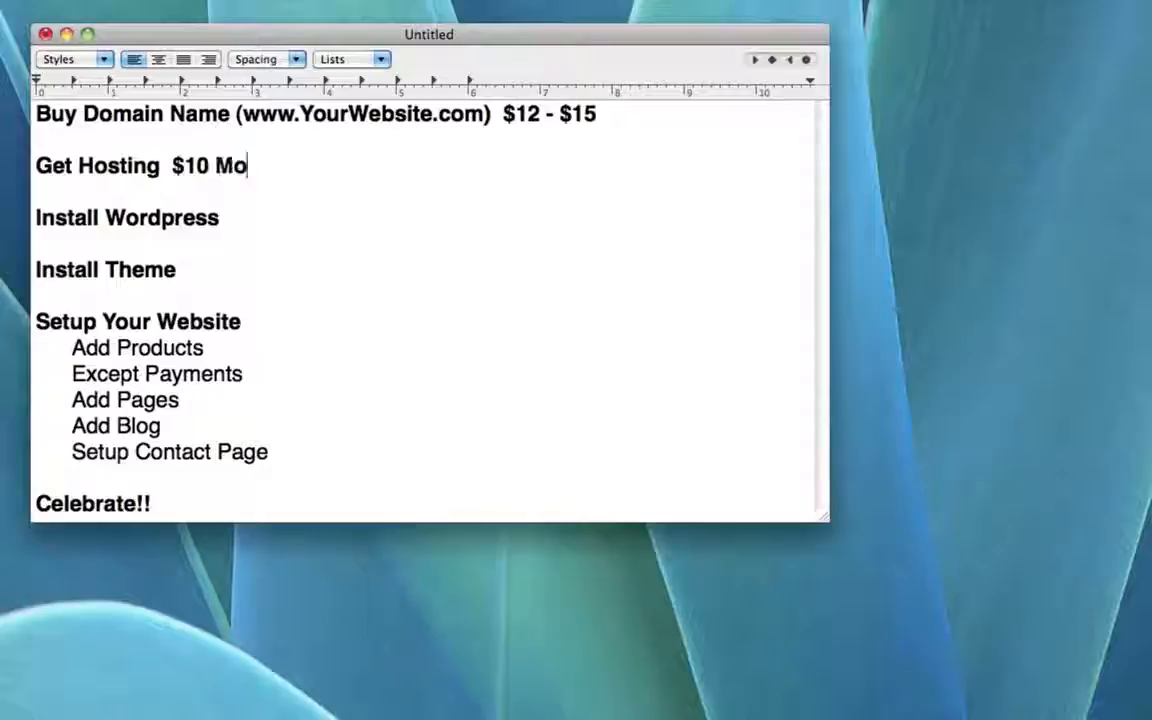
pyautogui.write('nthy')
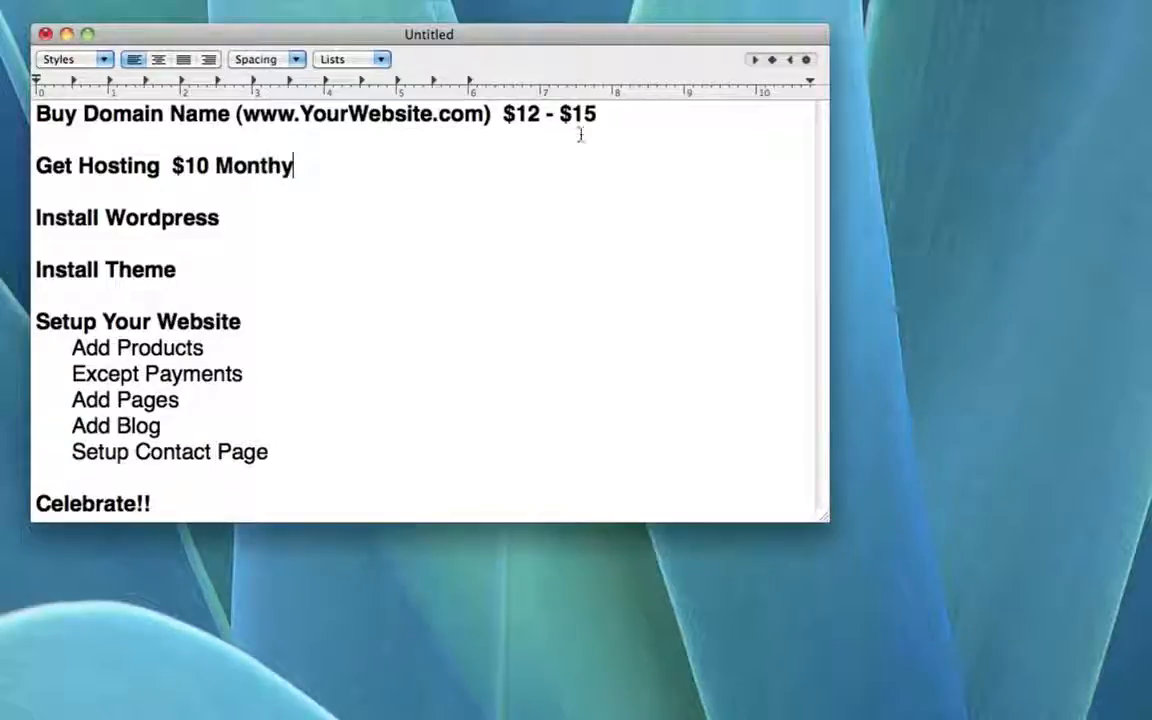
pyautogui.press('BackSpace')
pyautogui.write('ly')
# Step: Label the domain price 'Yearly' and start a bracketed provider note after the hosting price
pyautogui.click(636, 113)
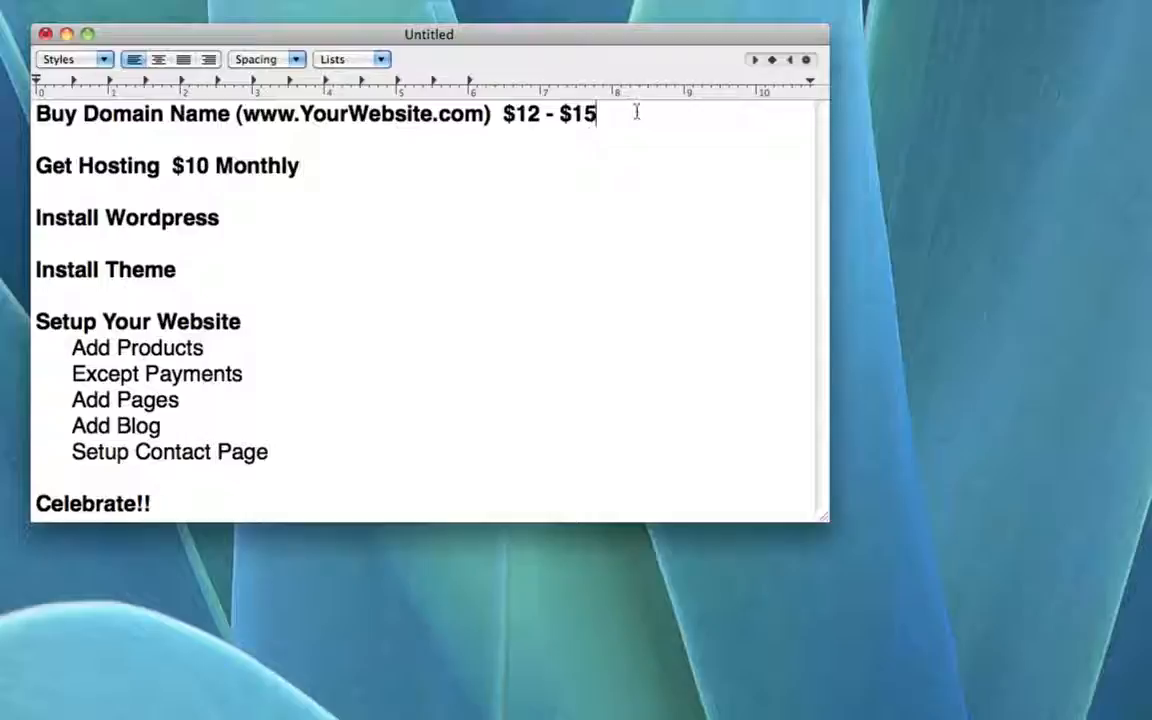
pyautogui.write('Yearly')
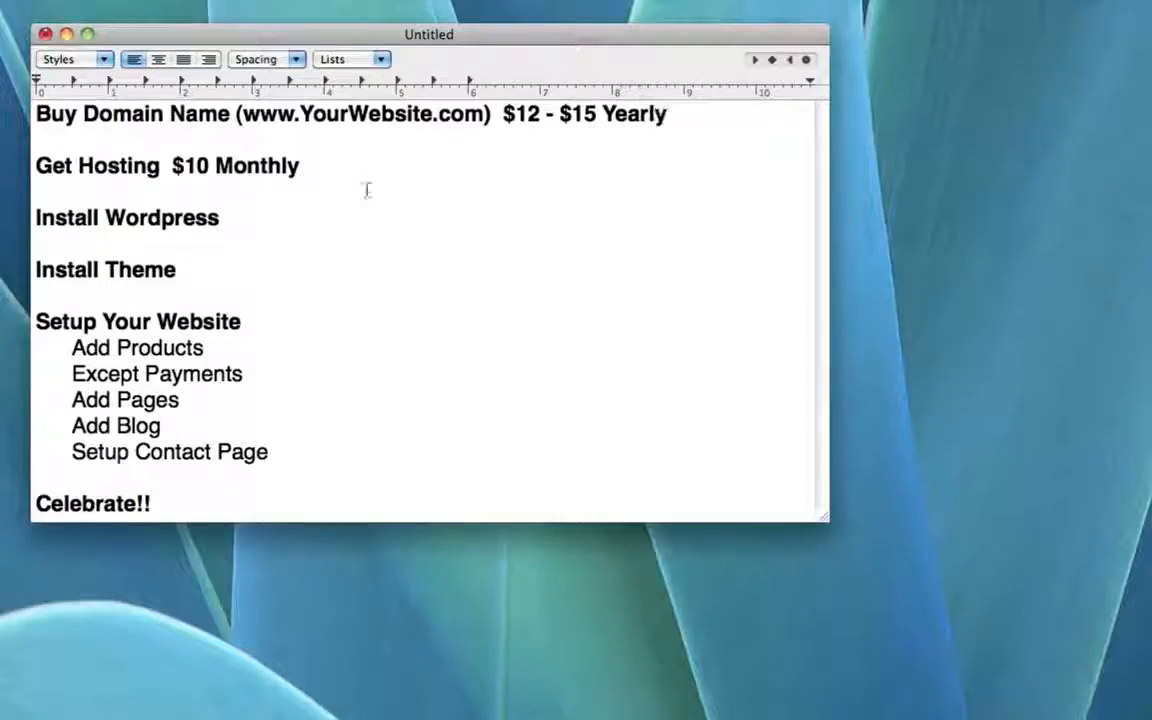
pyautogui.click(326, 164)
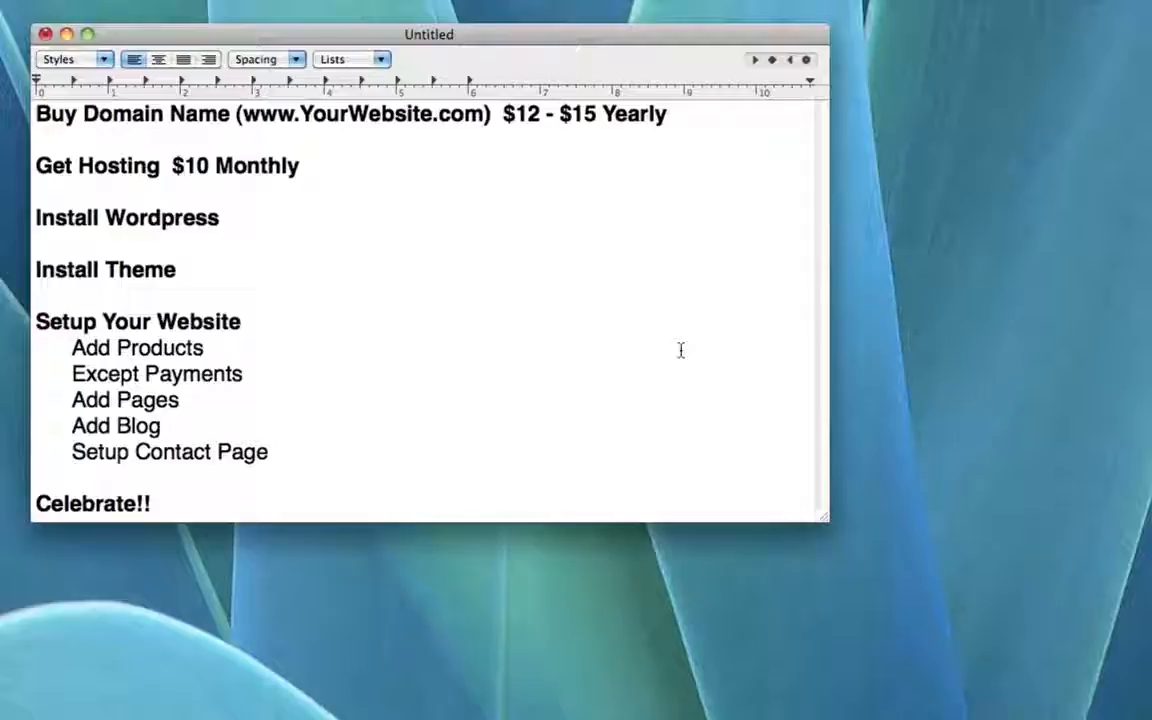
pyautogui.write('(Hoa')
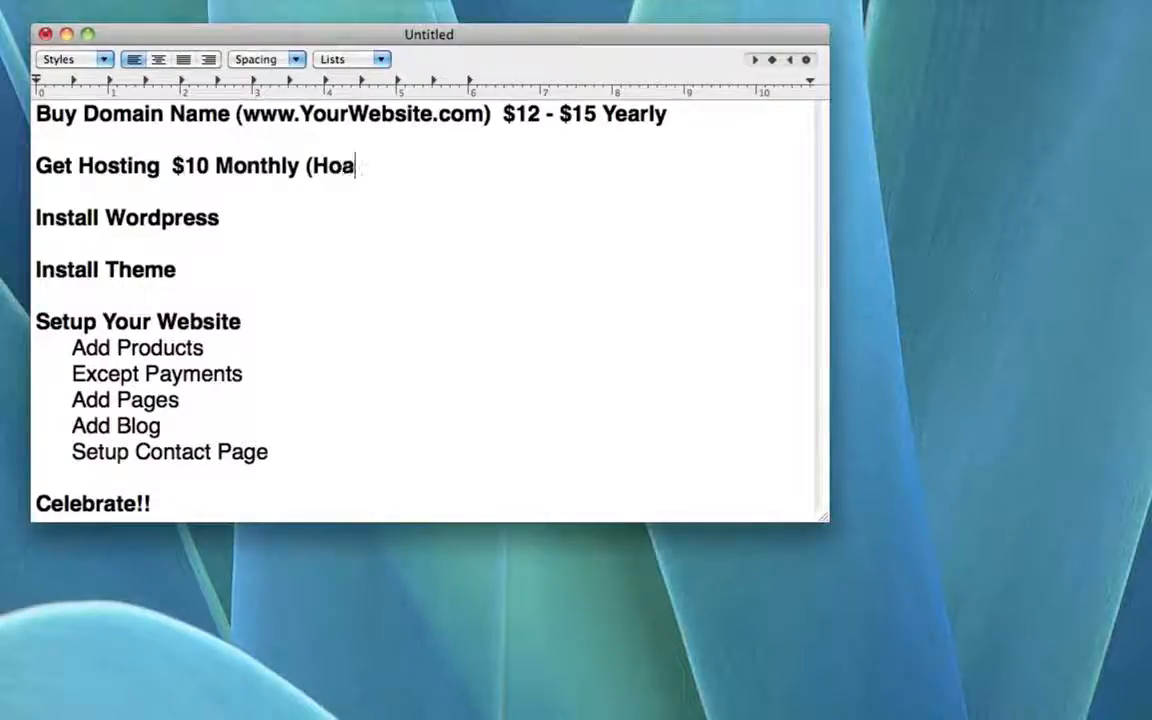
# Step: Fix the stray letter so the hosting note reads '(HostGator)'
pyautogui.press('BackSpace')
pyautogui.write('stGator)')
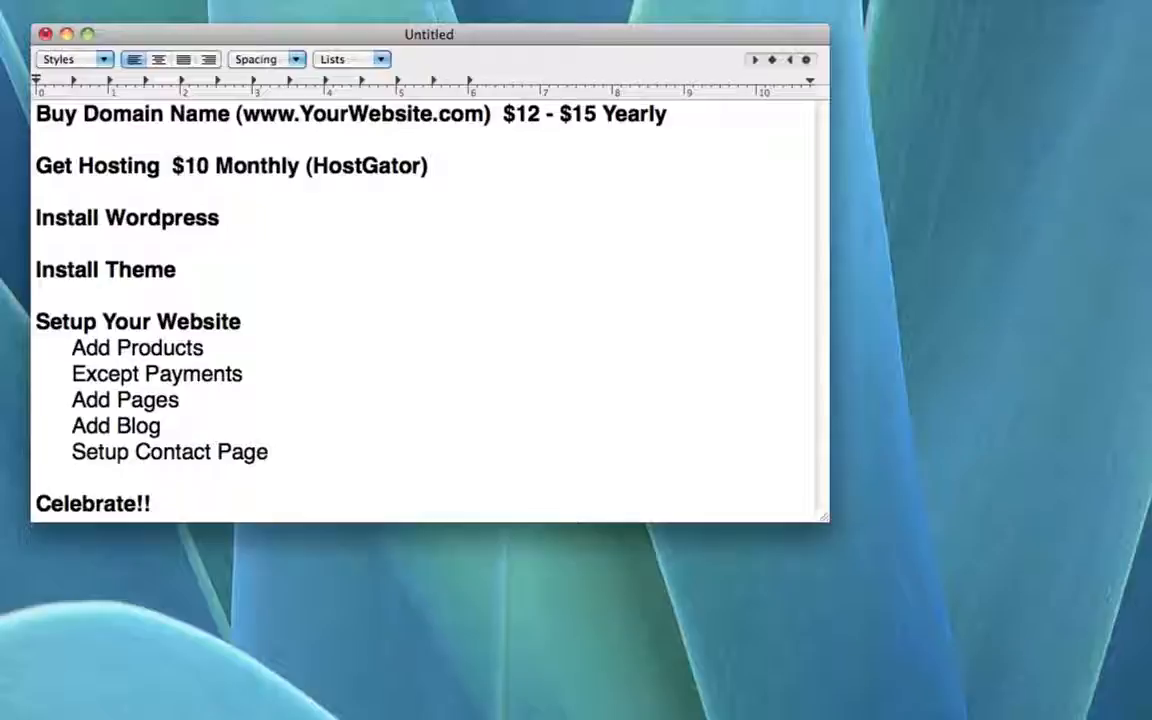
pyautogui.click(284, 226)
pyautogui.moveTo(219, 221); pyautogui.dragTo(36, 224)
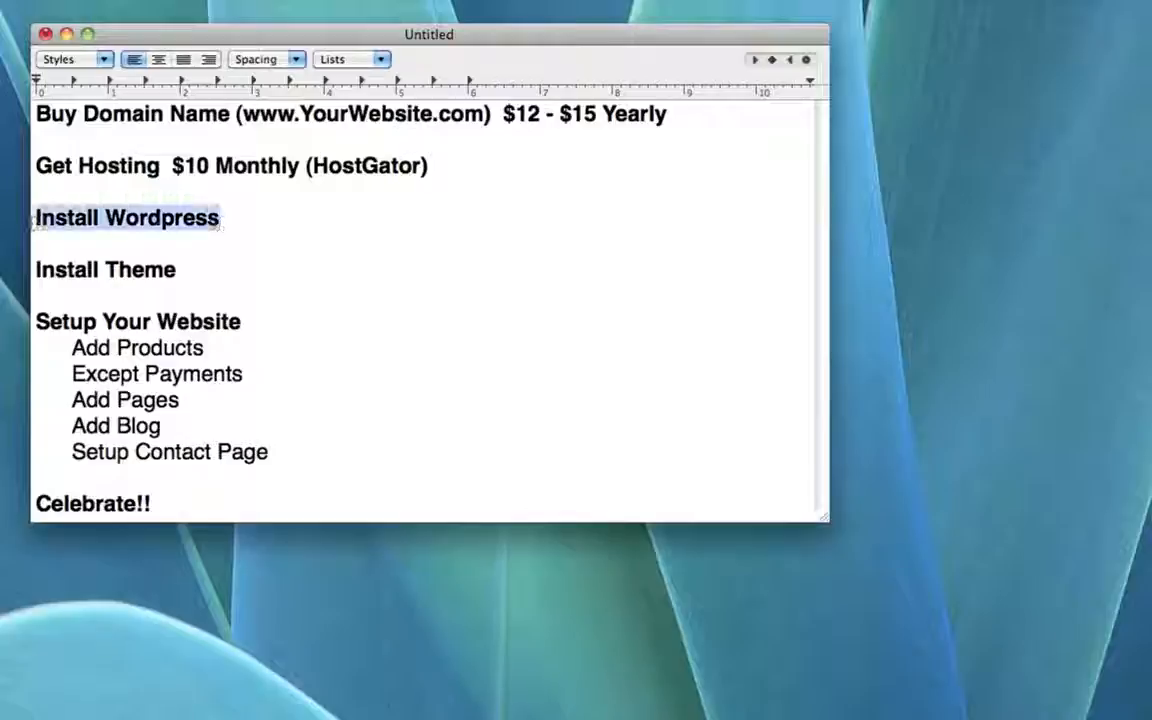
pyautogui.click(268, 219)
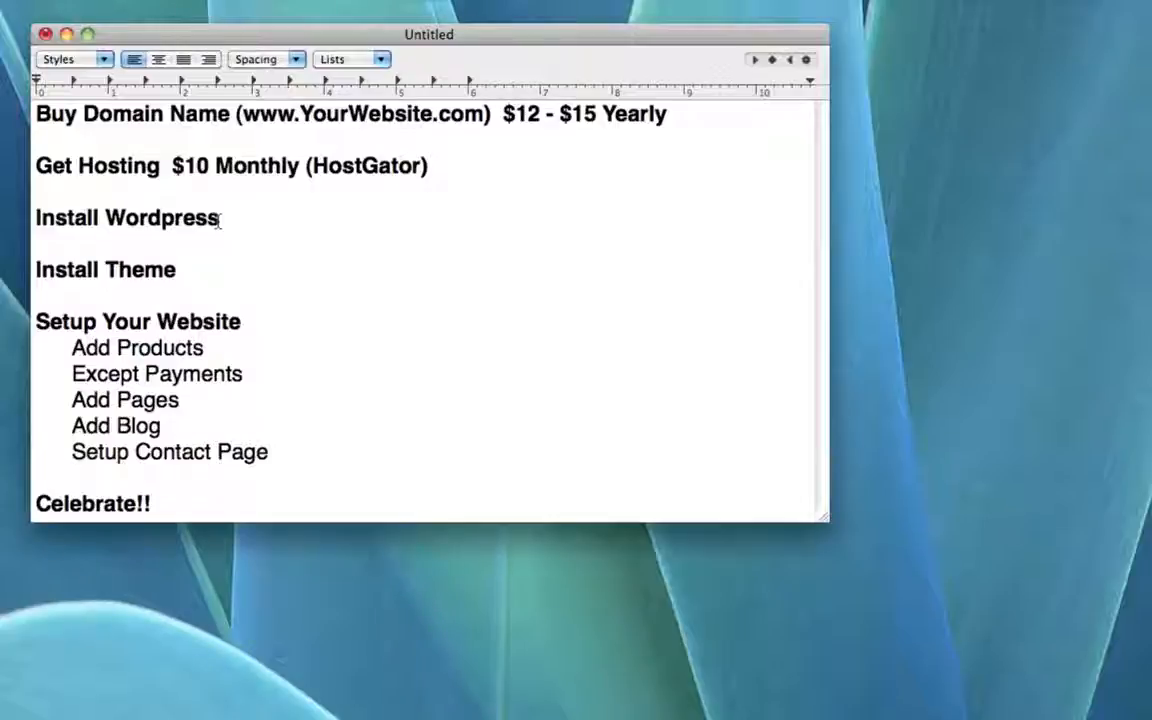
pyautogui.moveTo(219, 220); pyautogui.dragTo(109, 225)
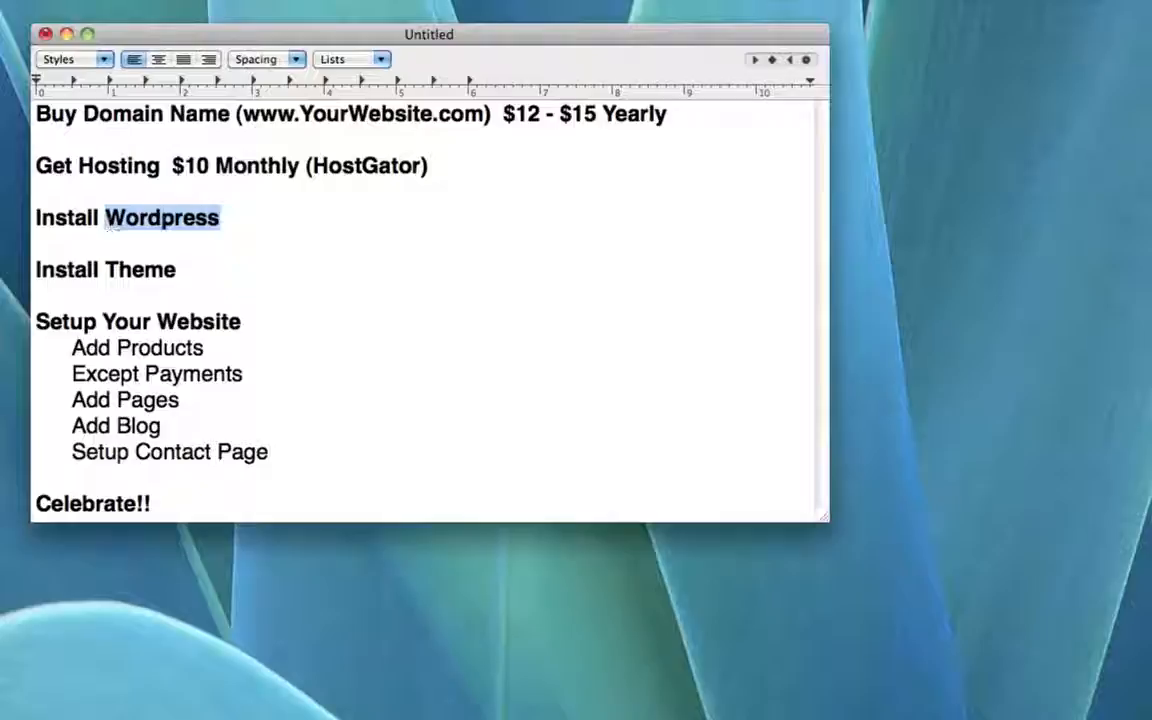
pyautogui.click(228, 219)
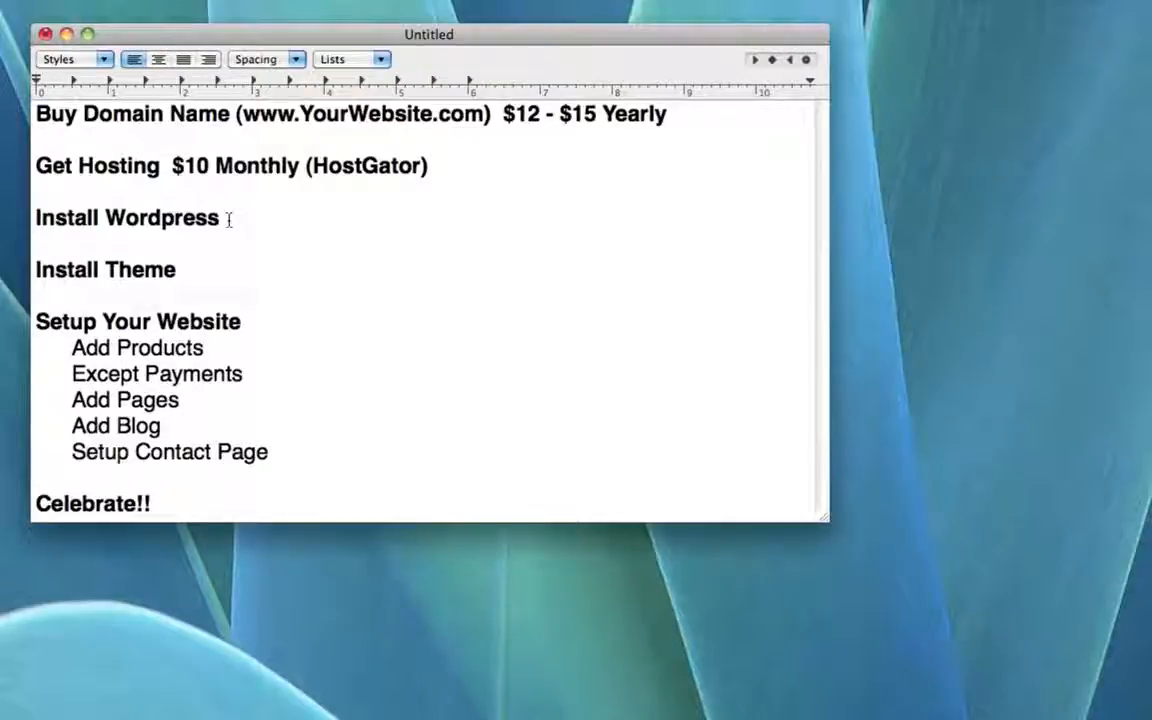
pyautogui.write('FREE')
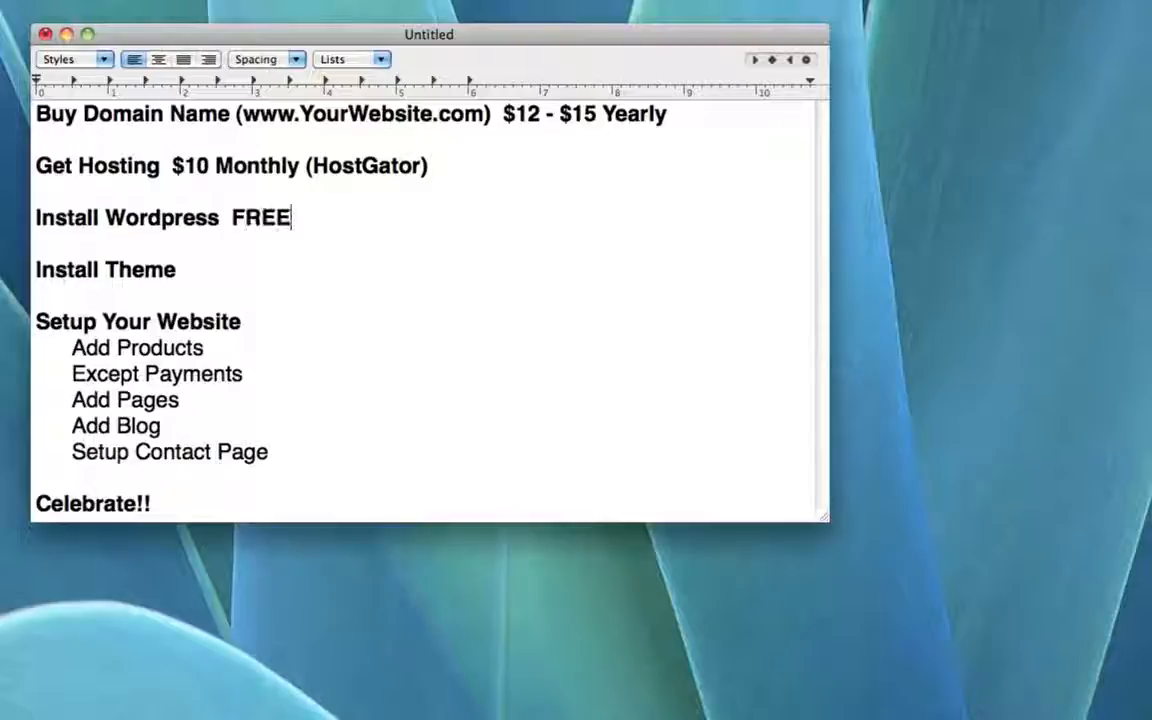
pyautogui.press('BackSpace')
pyautogui.press('BackSpace')
pyautogui.press('BackSpace')
pyautogui.press('BackSpace')
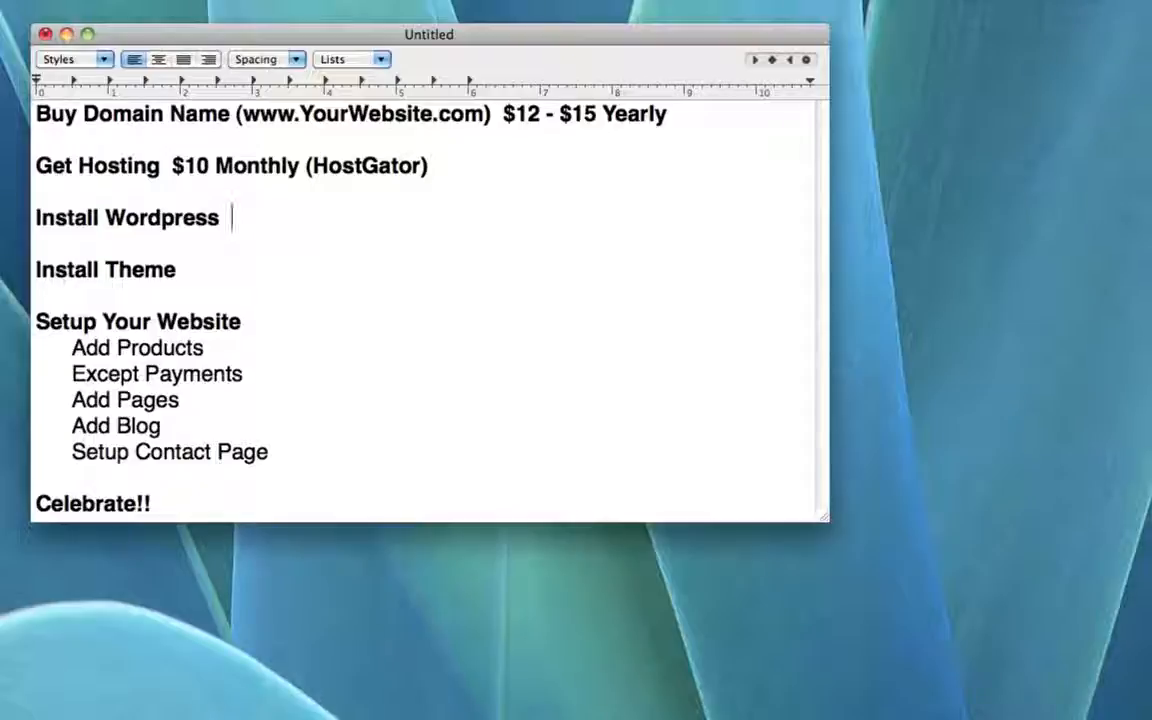
pyautogui.click(259, 276)
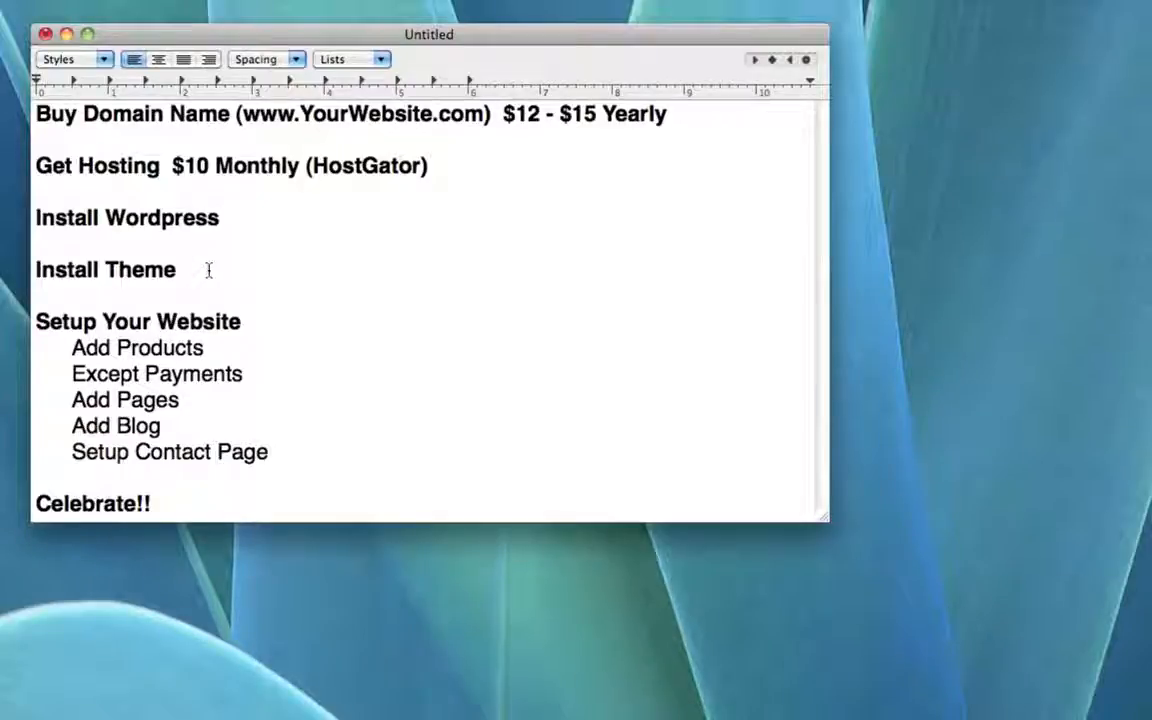
# Step: Type '$70' after Install Theme and check the Install Wordpress and Install Theme lines
pyautogui.write('$70')
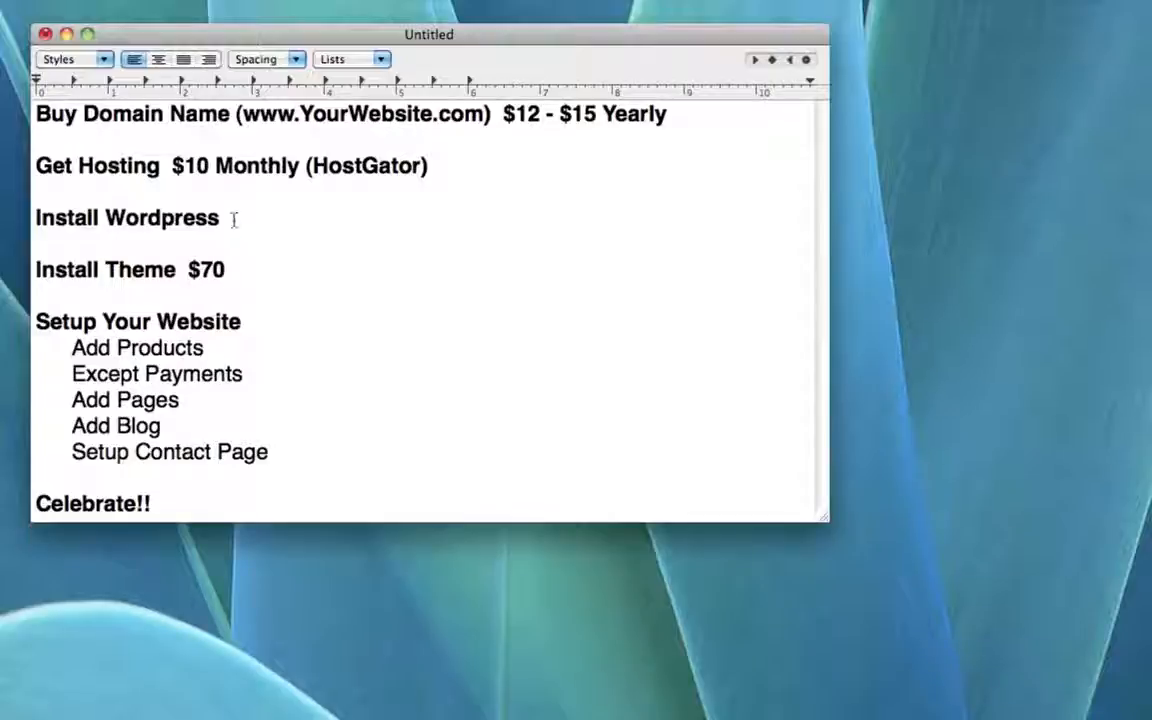
pyautogui.moveTo(233, 218); pyautogui.dragTo(105, 217)
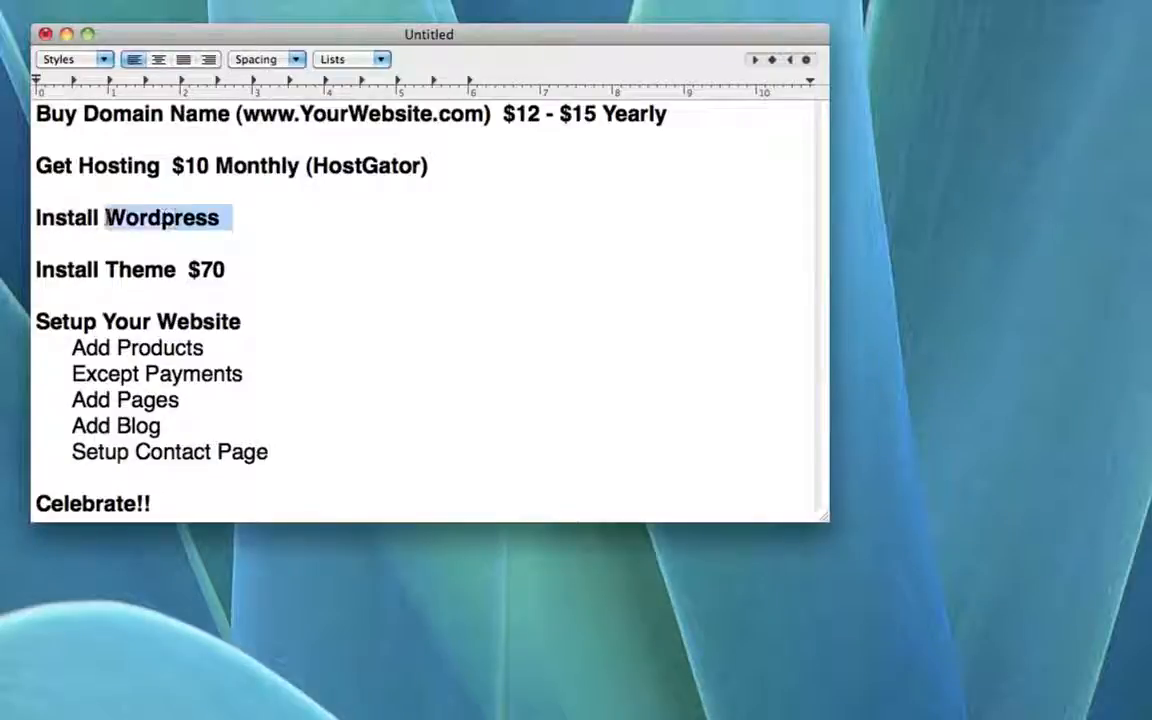
pyautogui.click(245, 217)
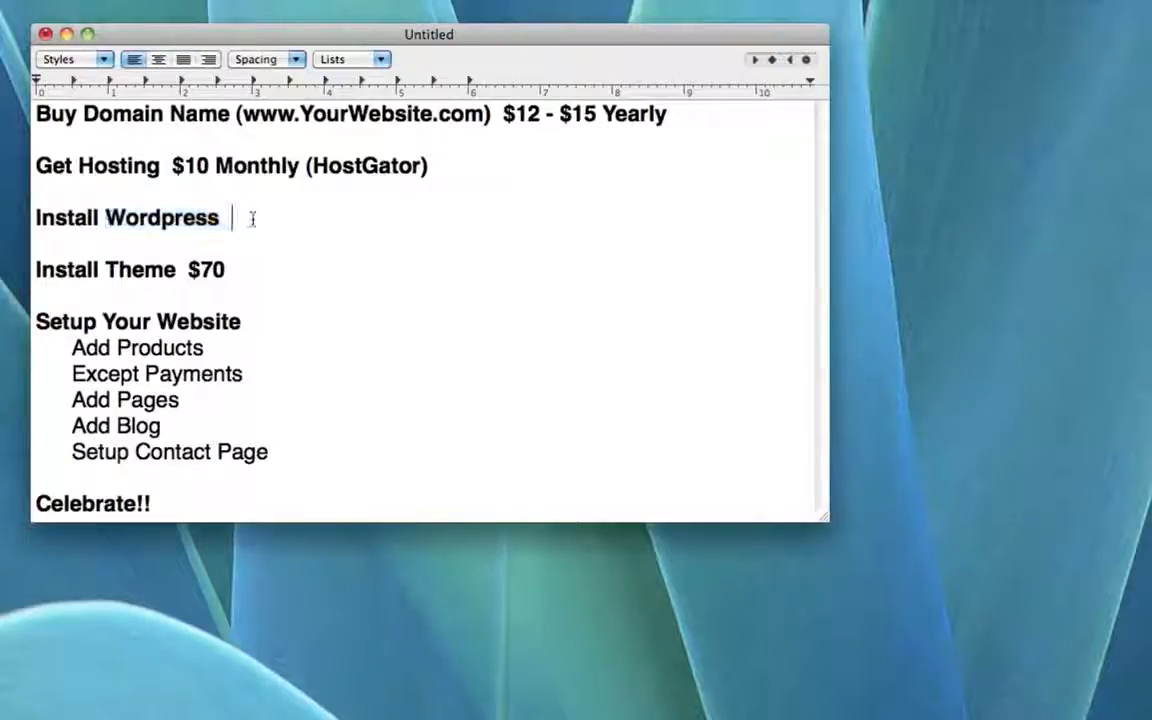
pyautogui.moveTo(36, 270); pyautogui.dragTo(251, 270)
pyautogui.click(251, 270)
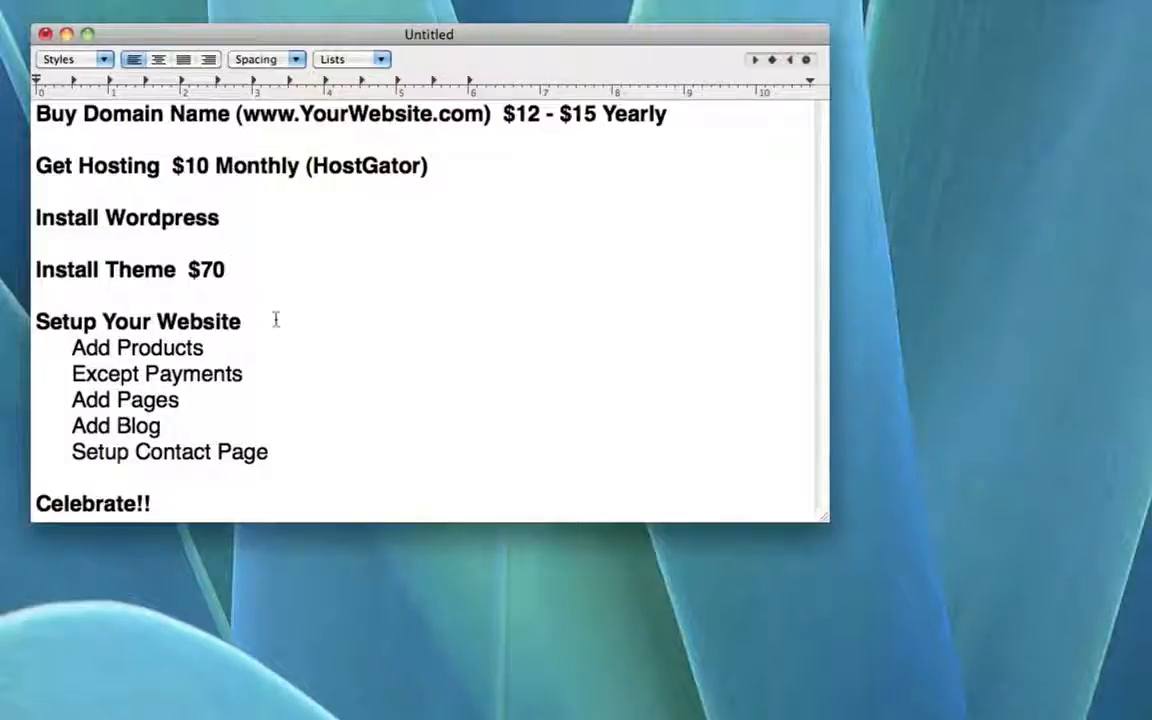
# Step: Highlight each remaining checklist item in turn, from Setup Your Website to Celebrate!!
pyautogui.moveTo(272, 320); pyautogui.dragTo(33, 322)
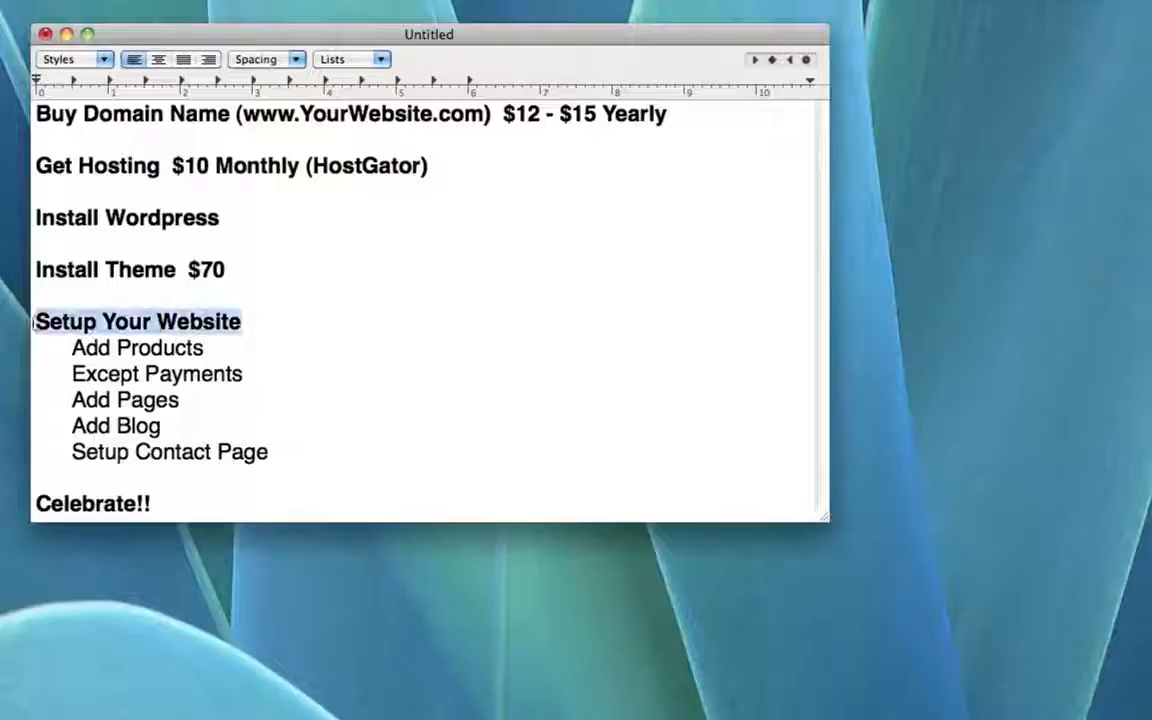
pyautogui.click(268, 321)
pyautogui.tripleClick(216, 352)
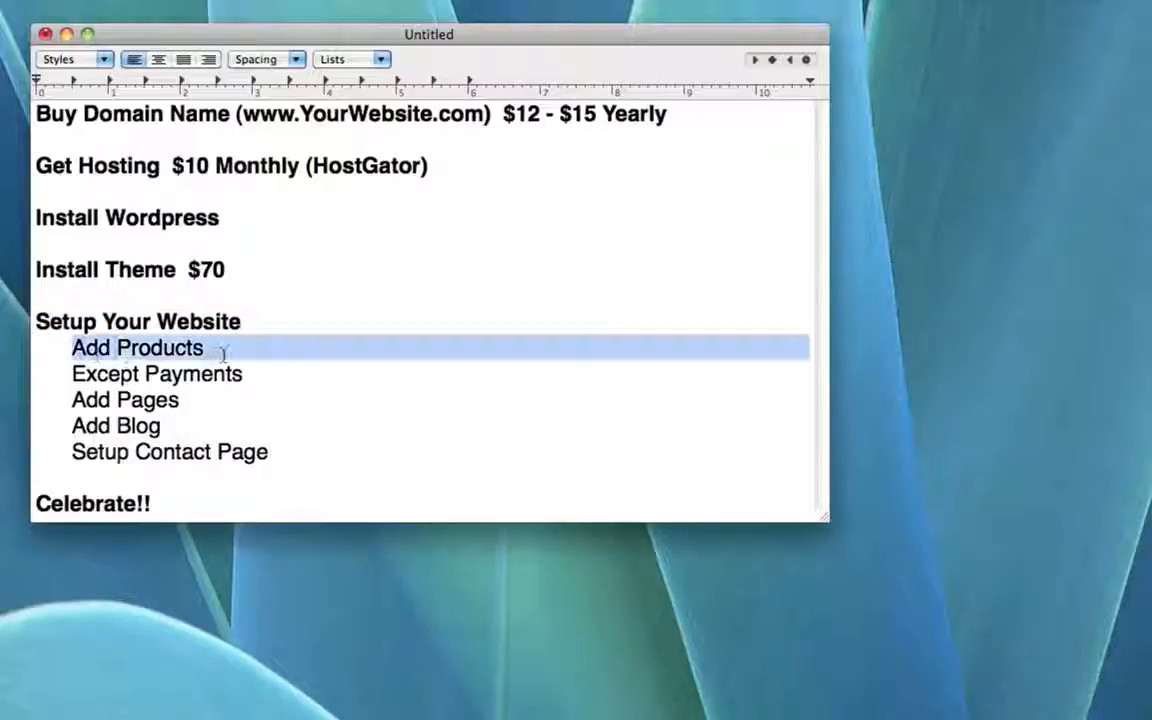
pyautogui.click(112, 377)
pyautogui.moveTo(70, 379); pyautogui.dragTo(257, 373)
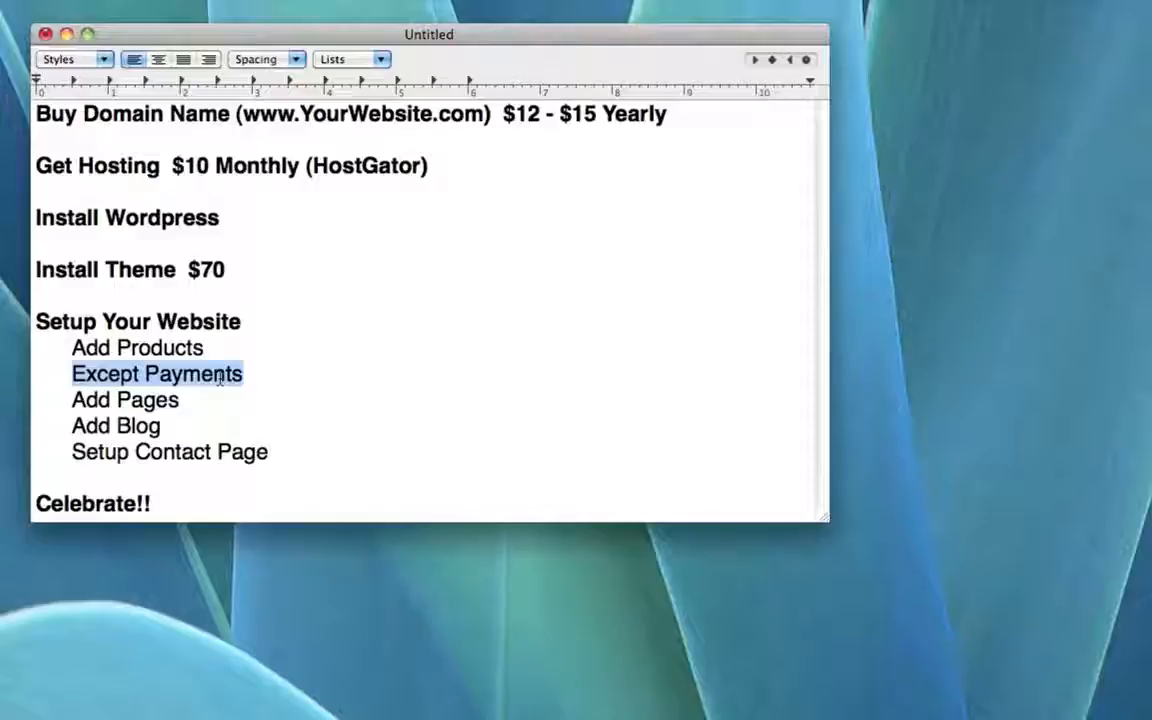
pyautogui.click(220, 376)
pyautogui.moveTo(72, 400); pyautogui.dragTo(201, 403)
pyautogui.click(201, 403)
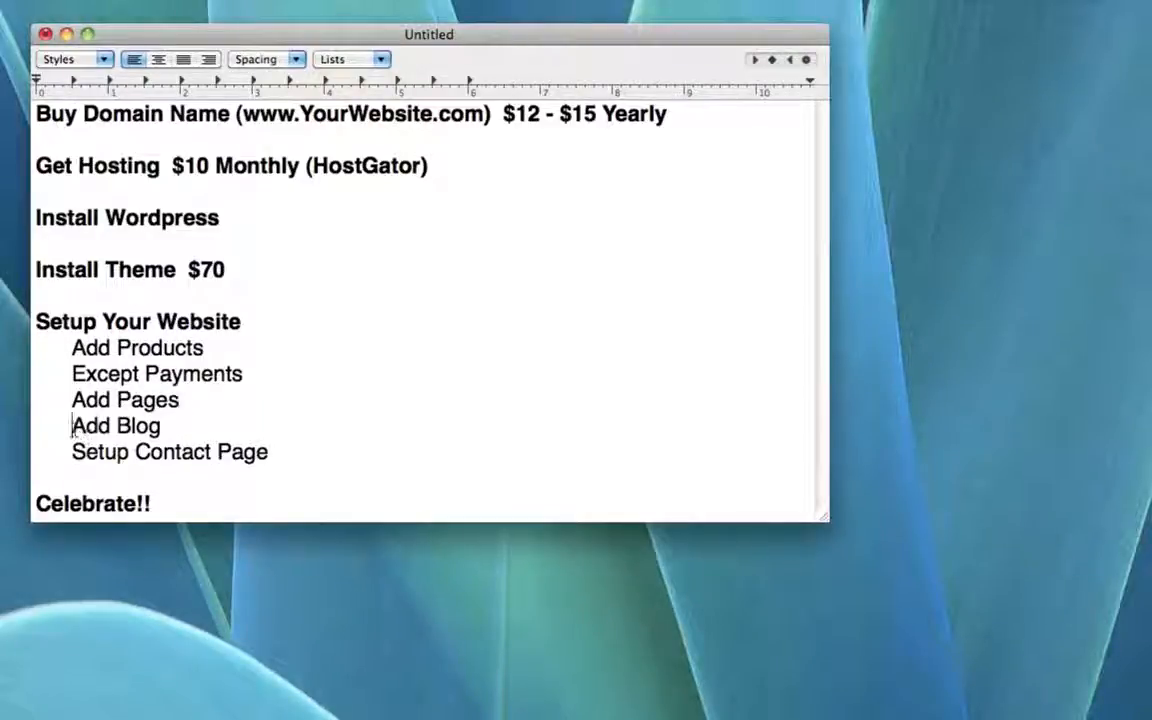
pyautogui.moveTo(72, 426); pyautogui.dragTo(177, 427)
pyautogui.click(181, 430)
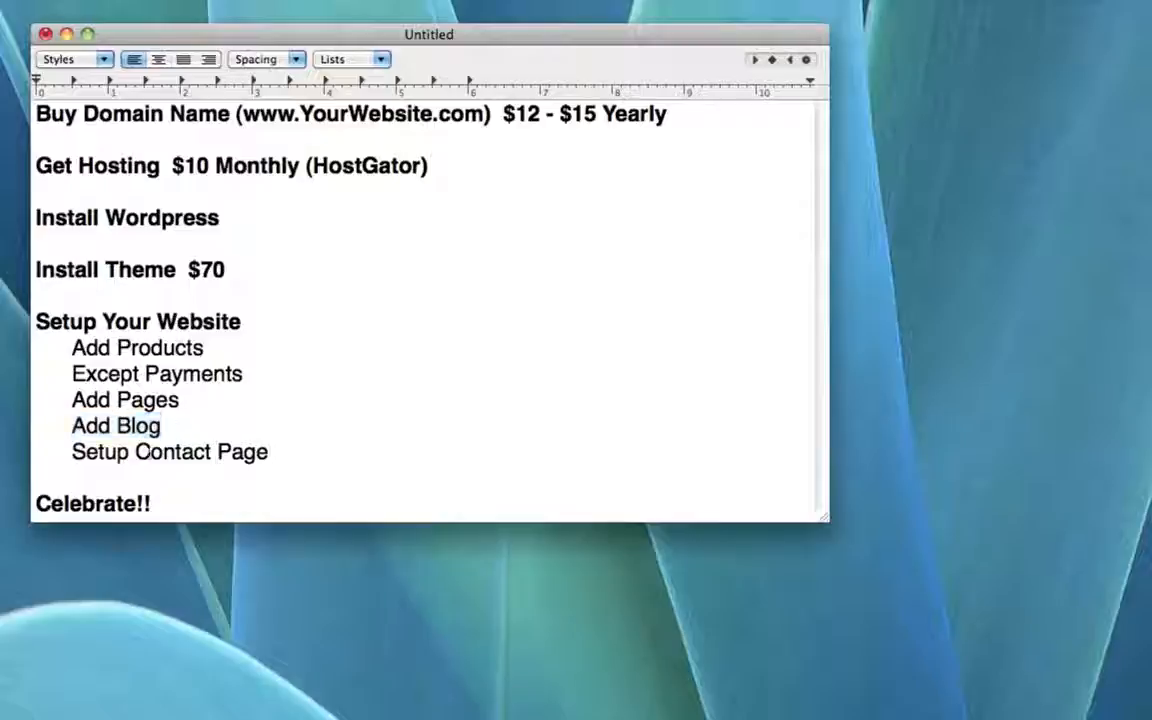
pyautogui.moveTo(72, 452); pyautogui.dragTo(316, 474)
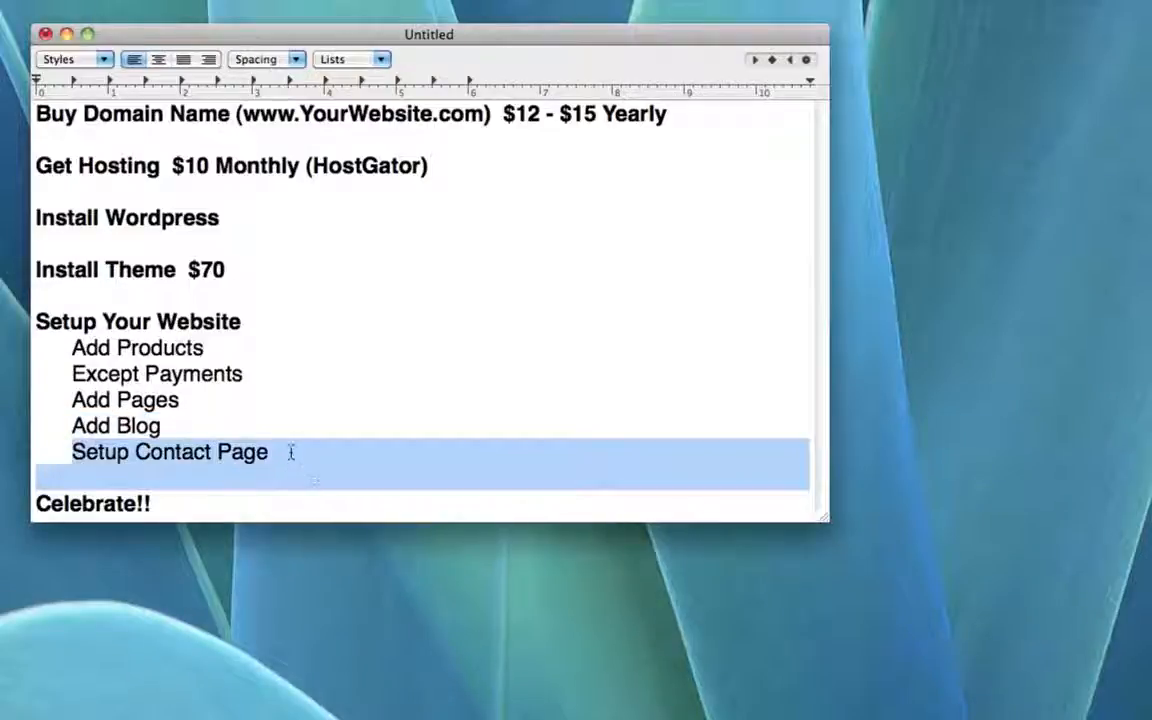
pyautogui.click(290, 452)
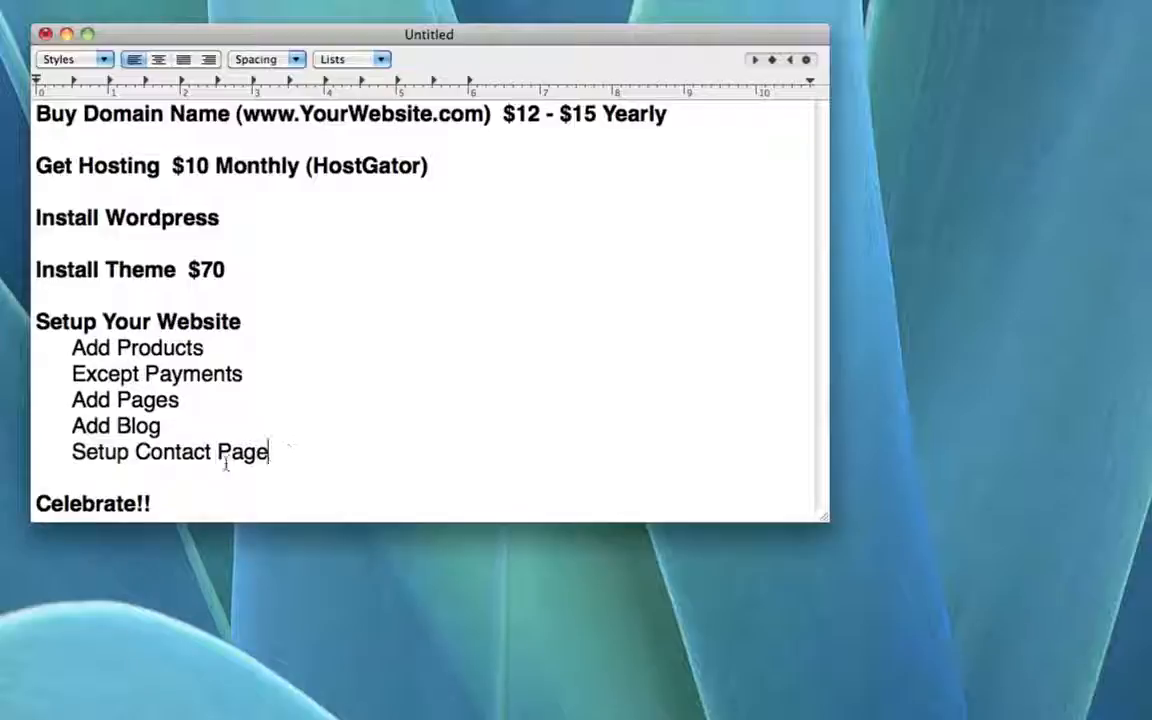
pyautogui.moveTo(177, 502); pyautogui.dragTo(36, 503)
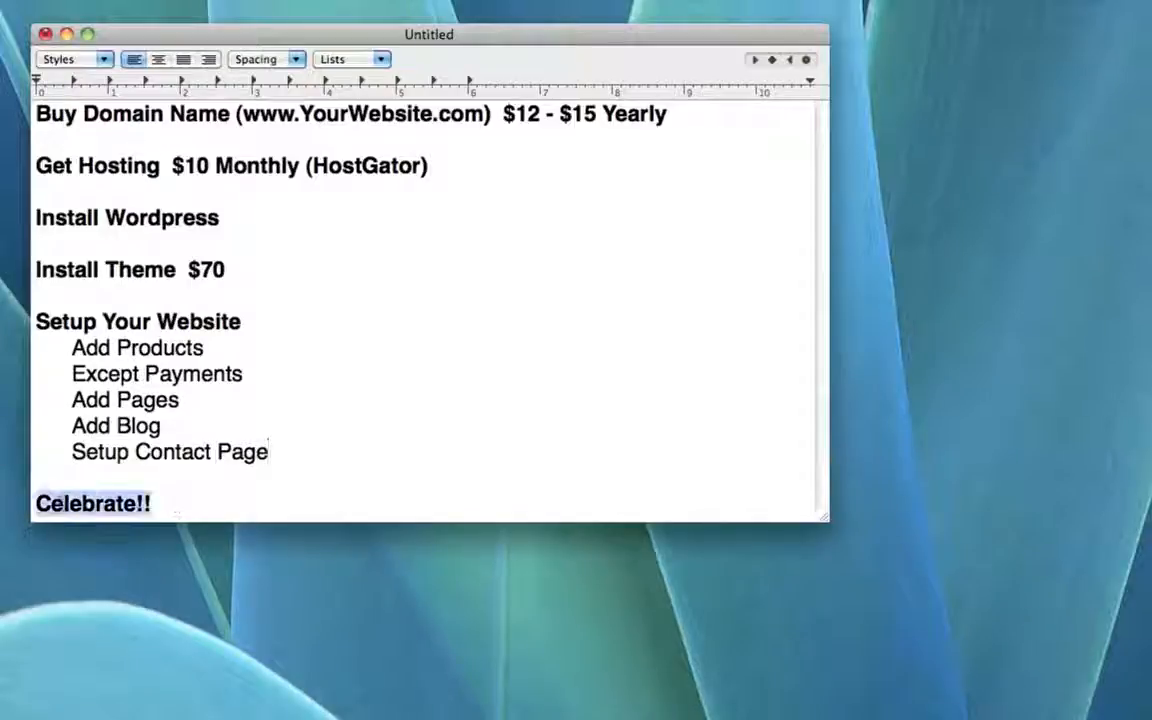
pyautogui.click(194, 512)
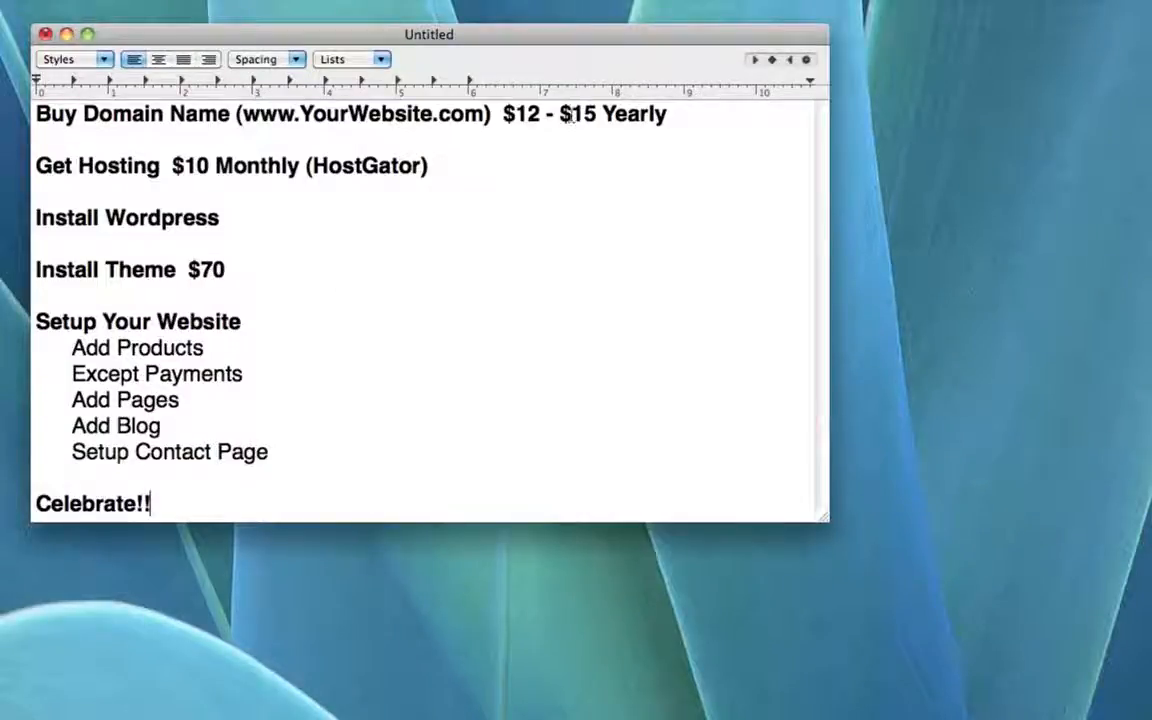
# Step: Highlight the $15 domain, $10 hosting and $70 theme costs in the checklist
pyautogui.moveTo(560, 114); pyautogui.dragTo(598, 114)
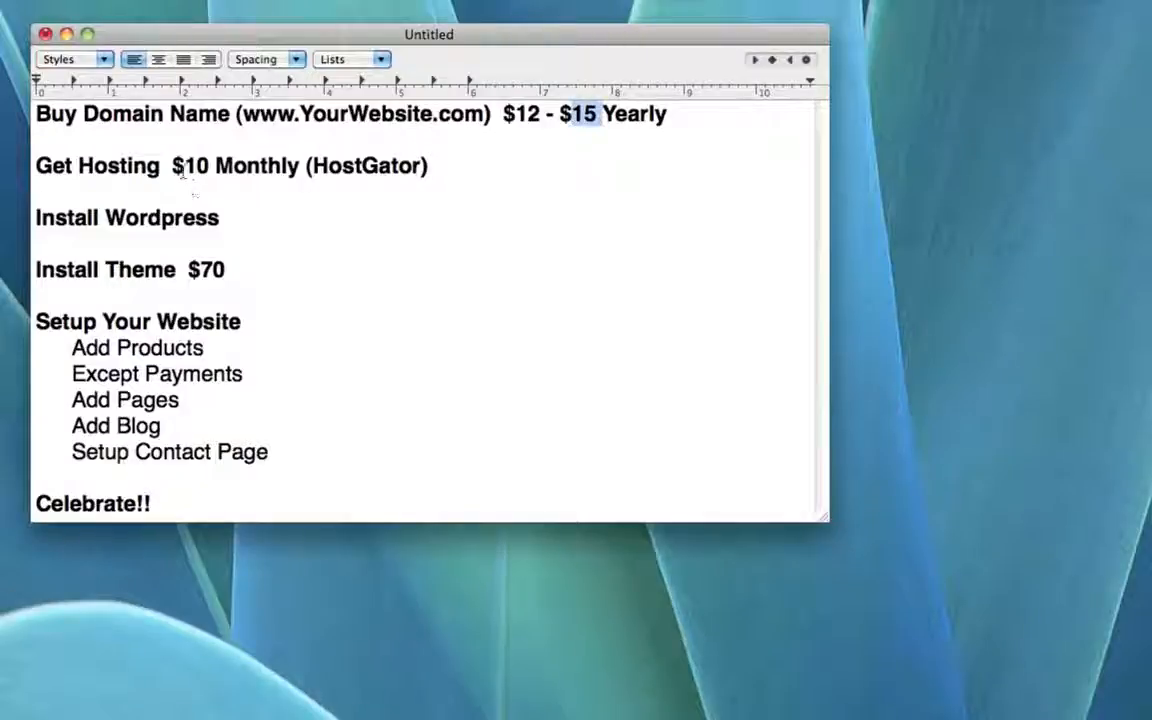
pyautogui.moveTo(183, 171); pyautogui.dragTo(234, 168)
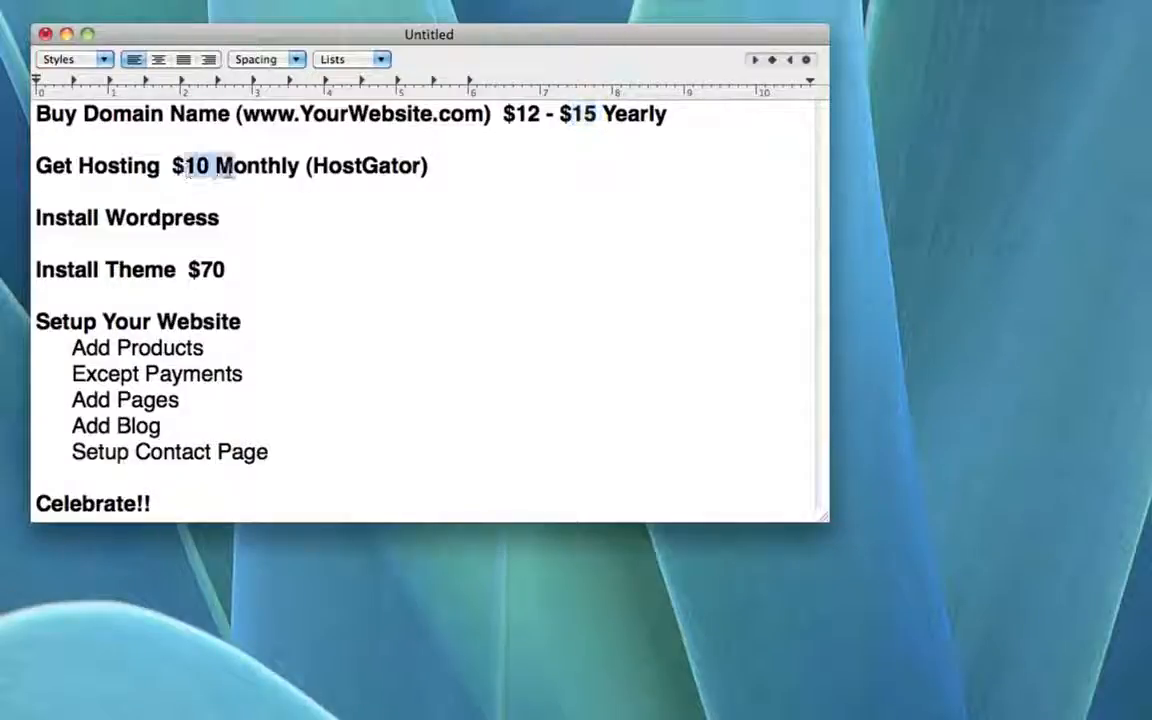
pyautogui.moveTo(180, 270); pyautogui.dragTo(240, 270)
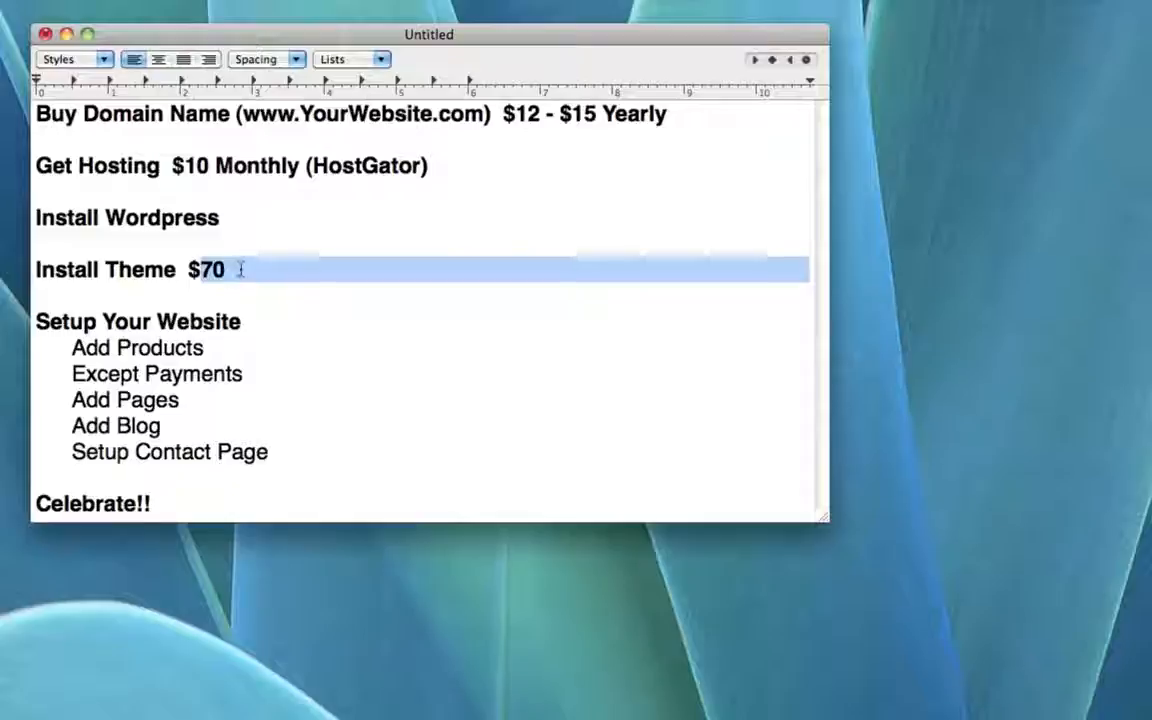
pyautogui.click(240, 270)
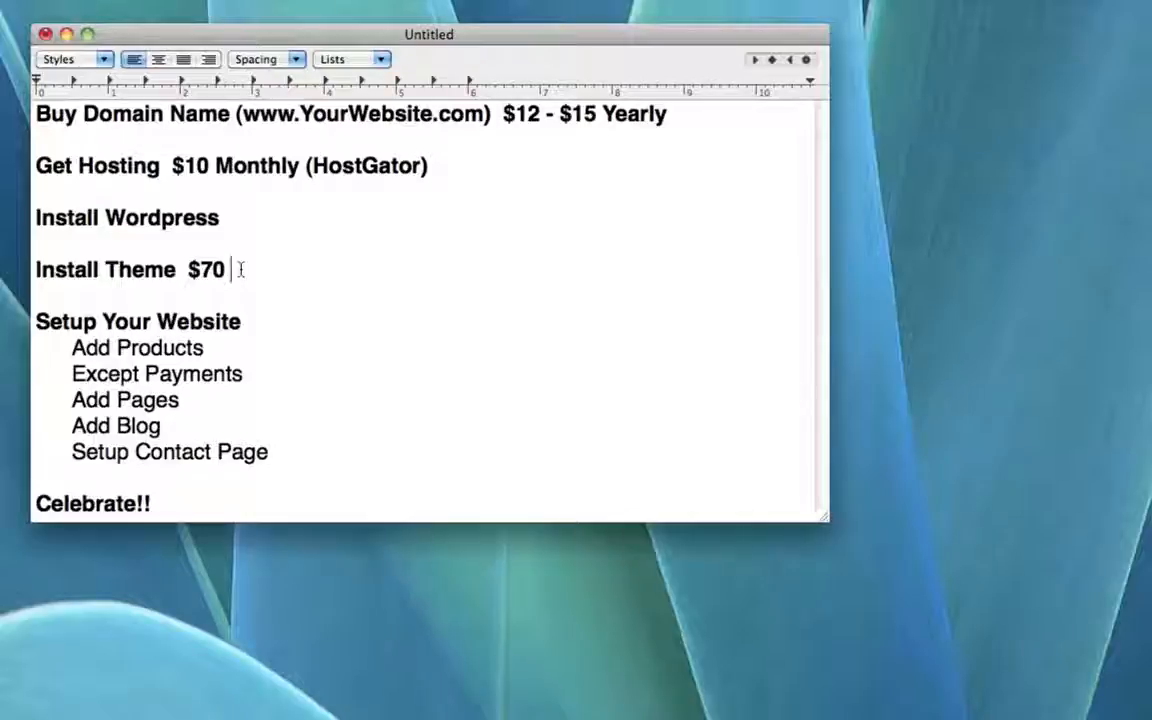
pyautogui.click(252, 488)
pyautogui.click(221, 511)
pyautogui.moveTo(167, 110); pyautogui.dragTo(268, 110)
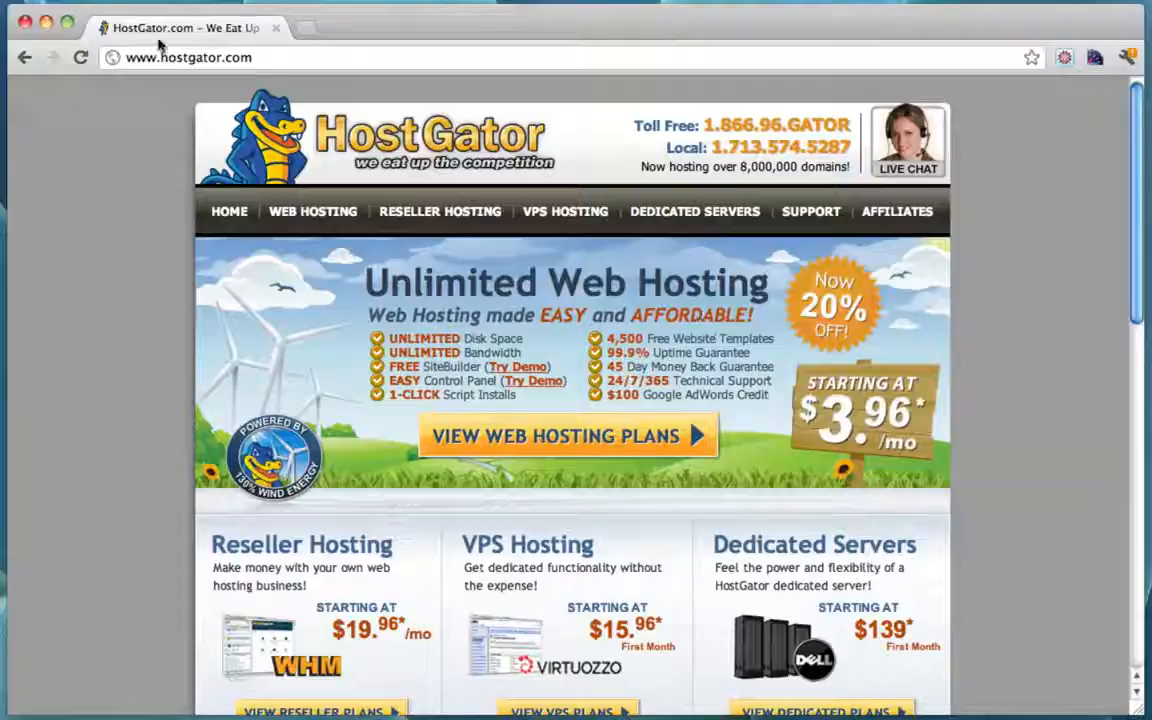
# Step: Open HostGator's Web Hosting page and look over the hosting plan boxes
pyautogui.moveTo(127, 57); pyautogui.dragTo(288, 57)
pyautogui.click(288, 57)
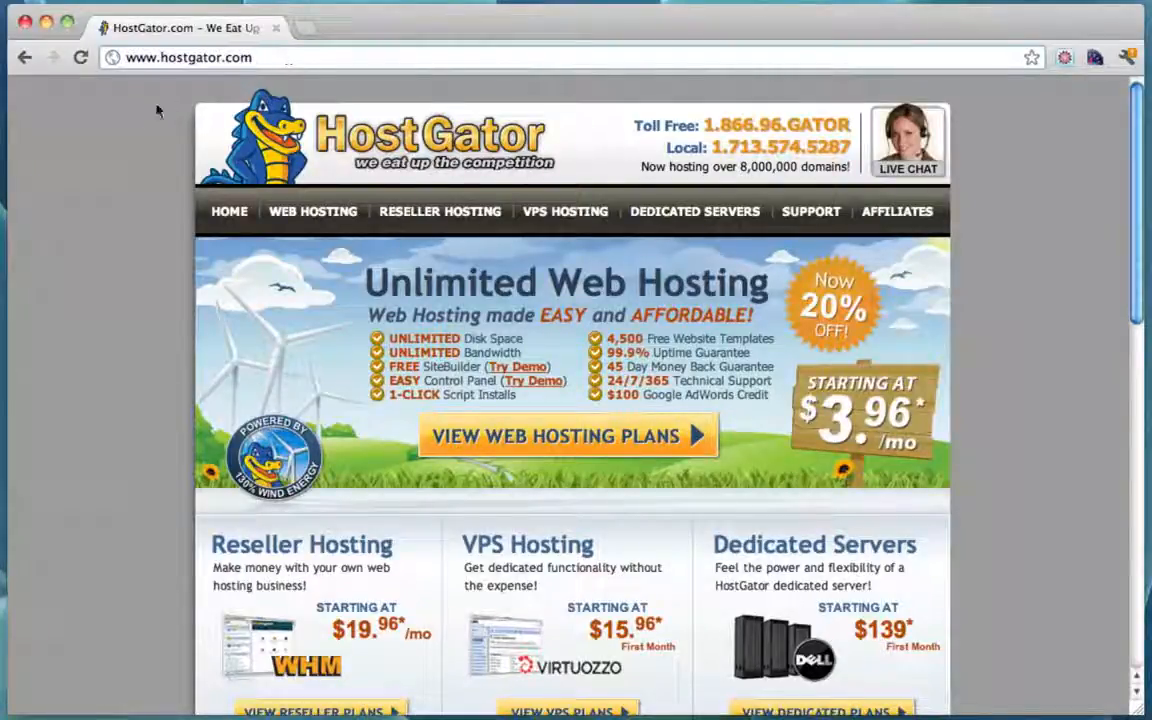
pyautogui.click(328, 217)
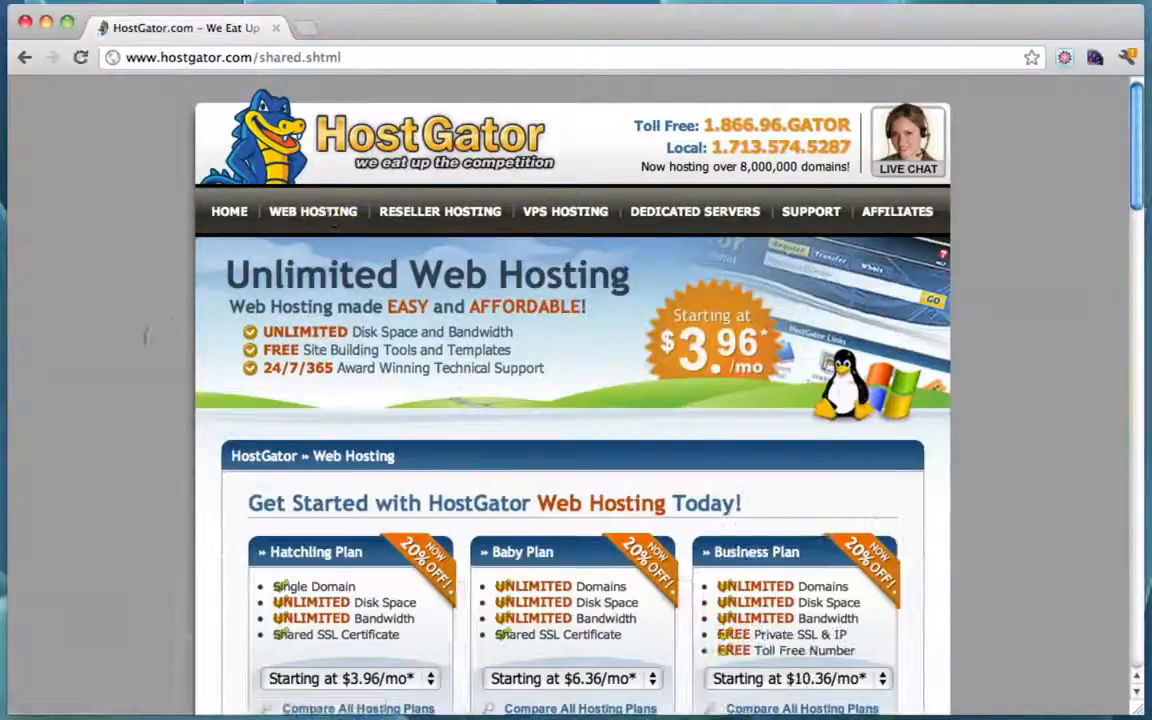
pyautogui.scroll(-3, 332, 226)
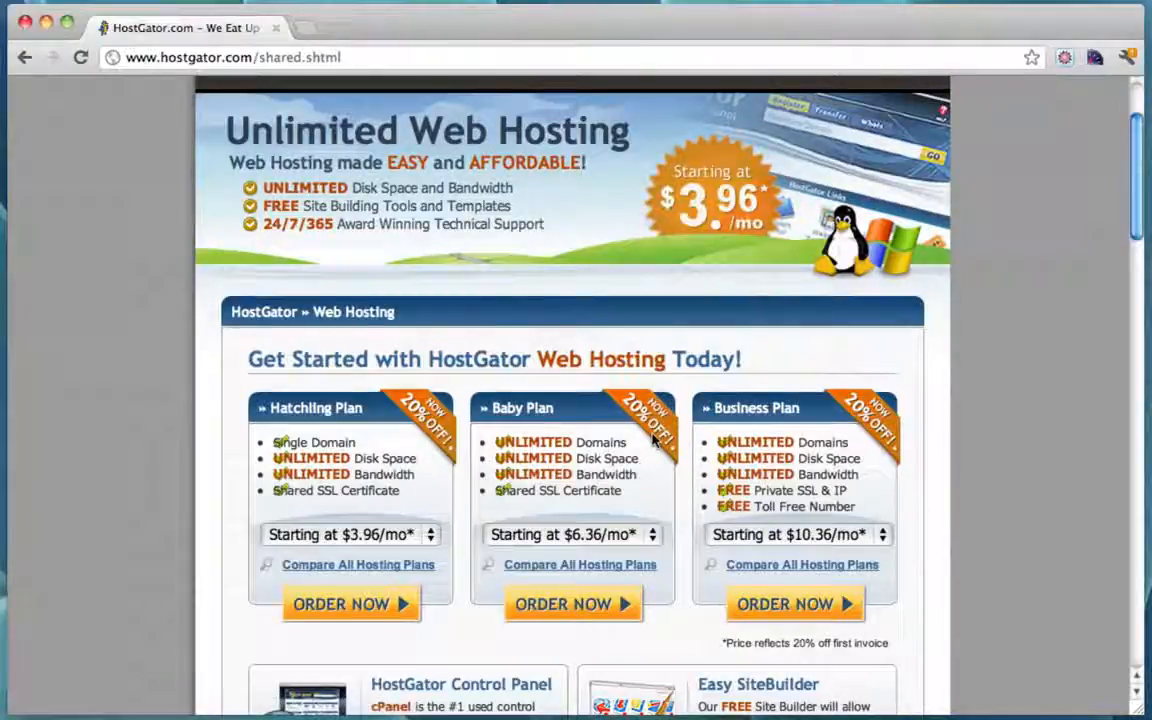
pyautogui.scroll(3, 652, 440)
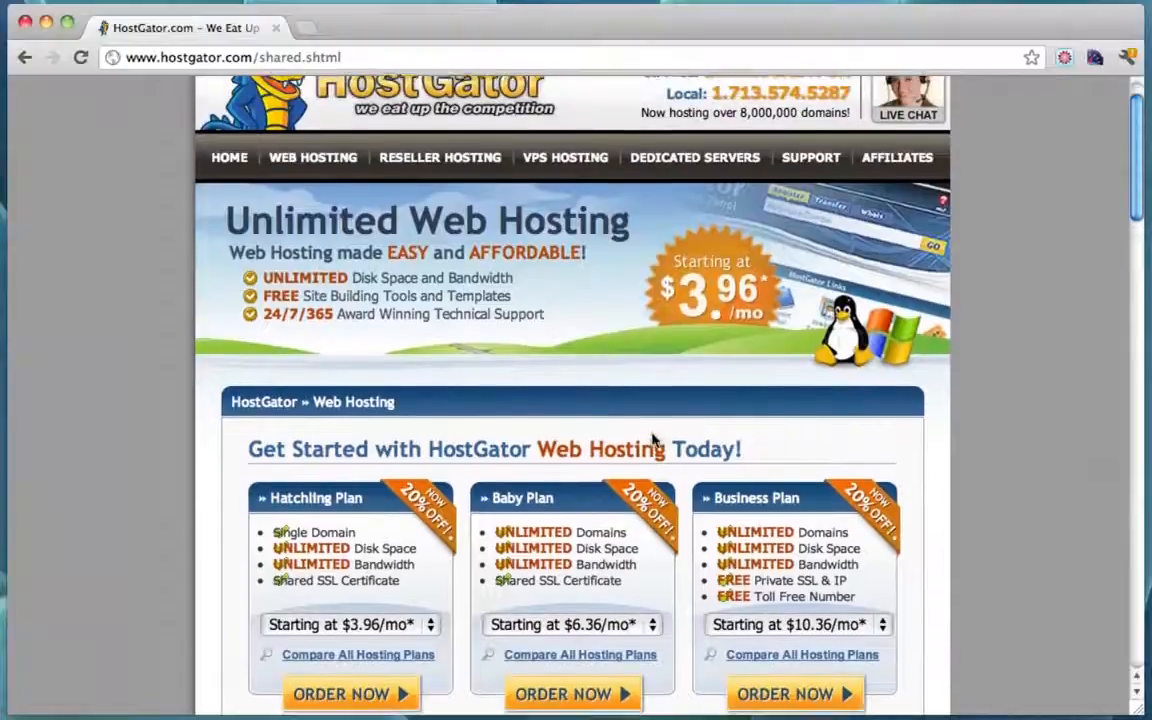
pyautogui.scroll(-3, 652, 437)
pyautogui.moveTo(497, 436); pyautogui.dragTo(626, 437)
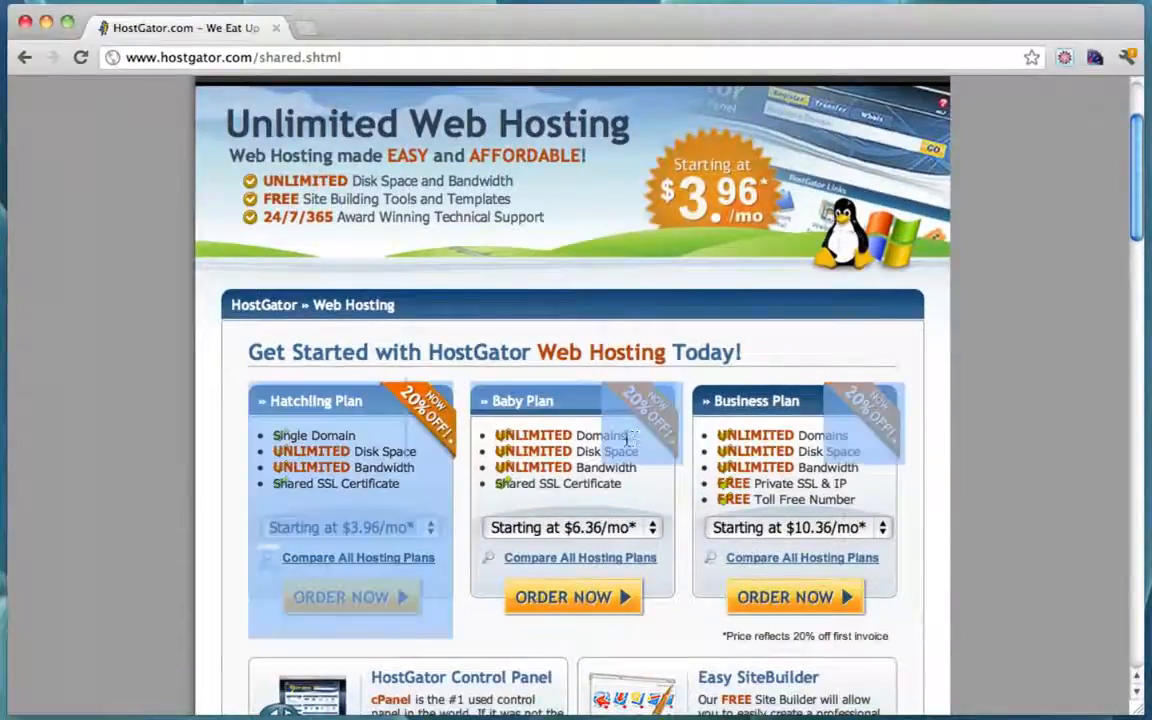
pyautogui.click(566, 438)
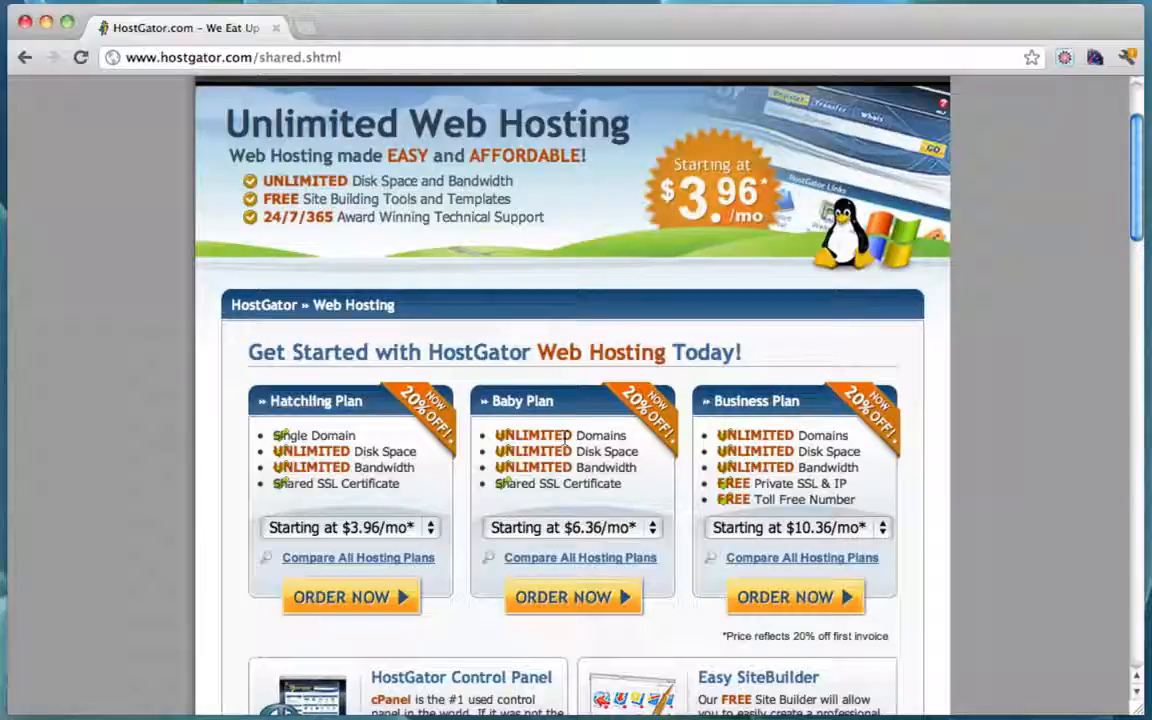
pyautogui.scroll(-1, 566, 437)
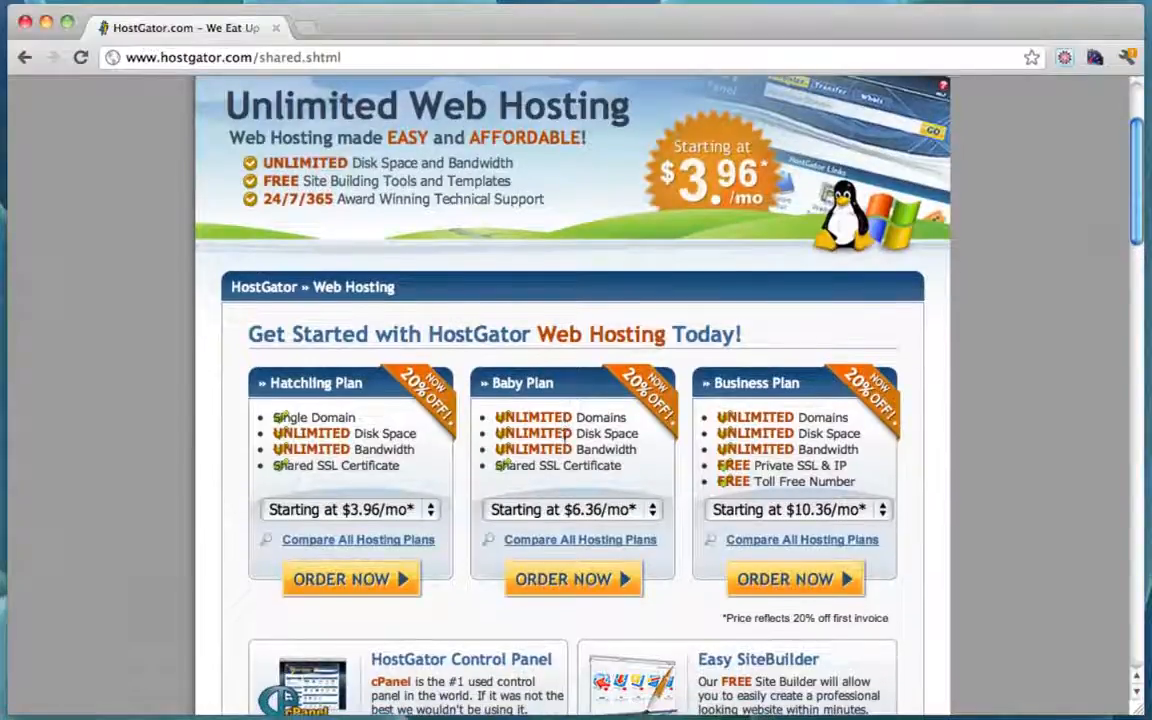
pyautogui.scroll(3, 566, 437)
pyautogui.scroll(-4, 566, 437)
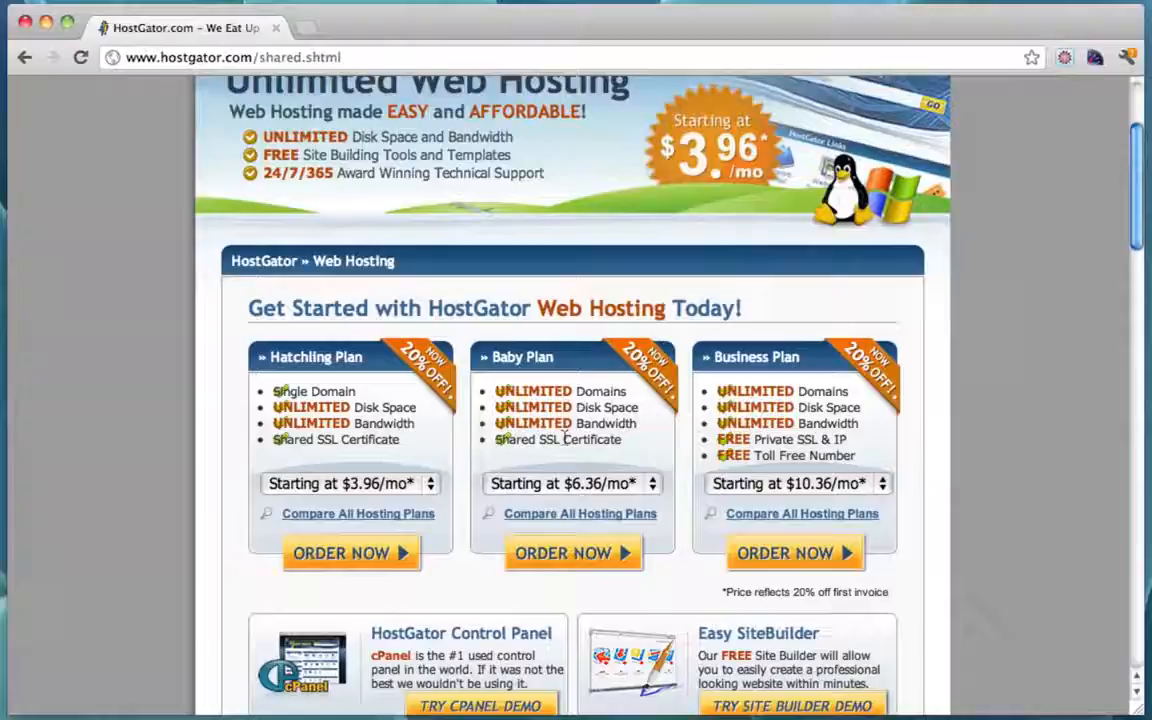
# Step: Set the Baby Plan to Monthly billing at $7.96/mo and order it
pyautogui.click(656, 483)
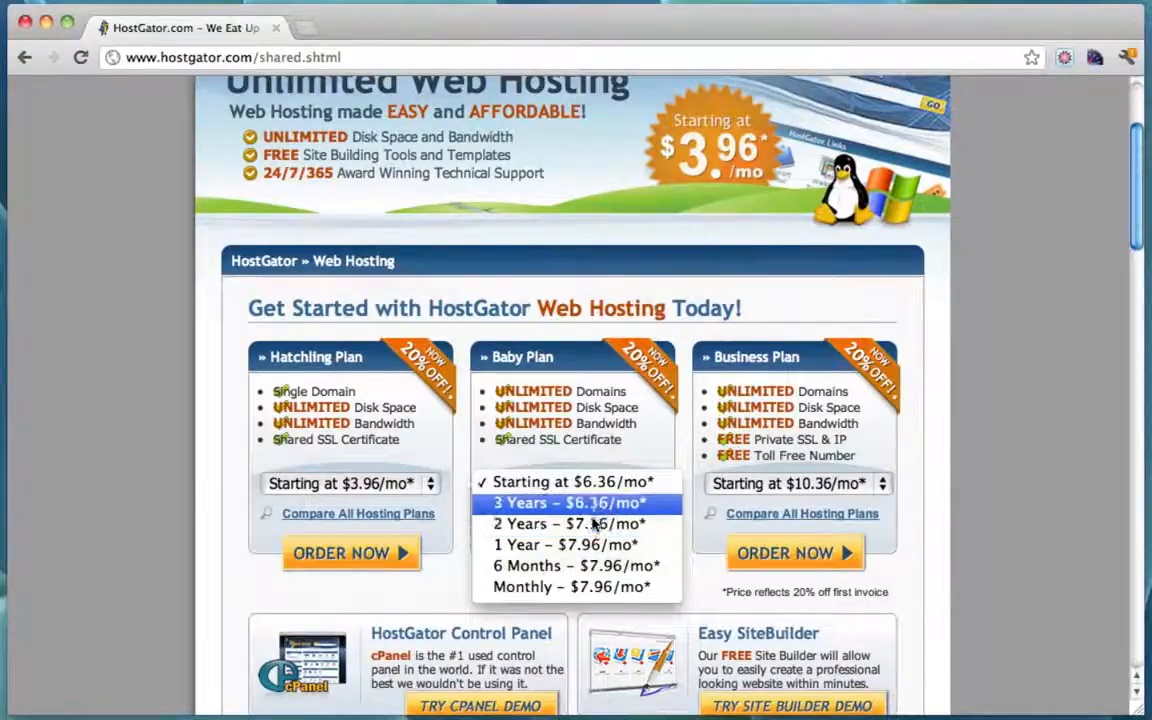
pyautogui.click(618, 587)
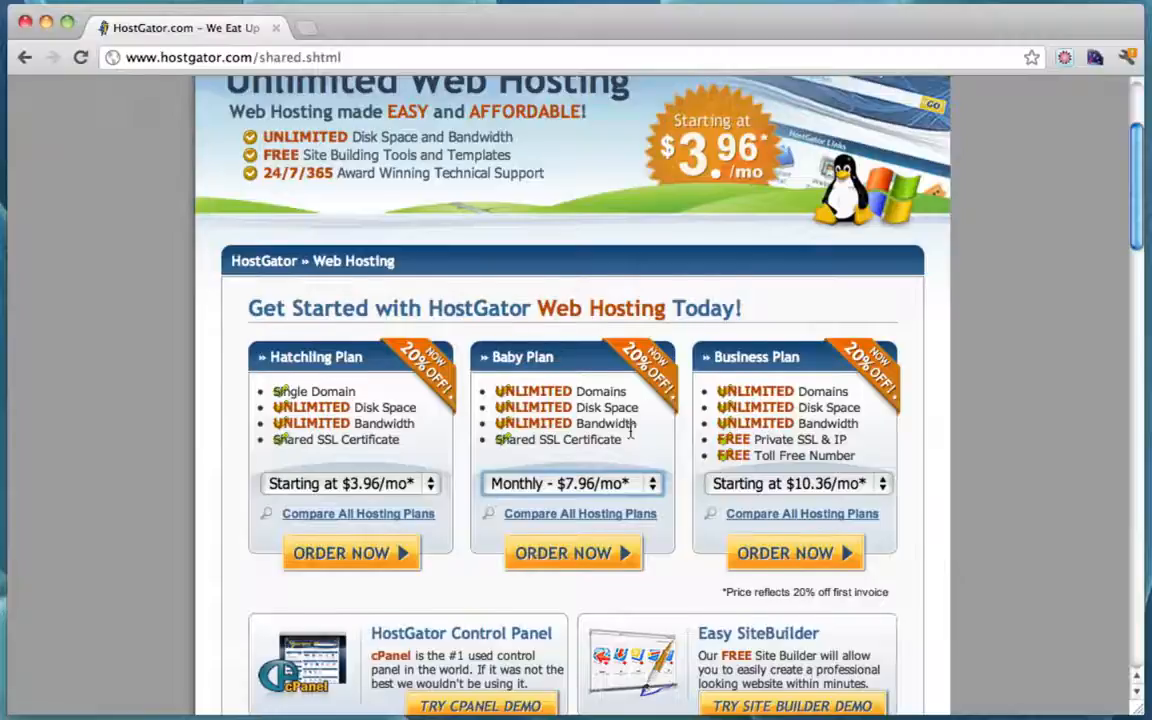
pyautogui.scroll(2, 624, 419)
pyautogui.scroll(-3, 630, 430)
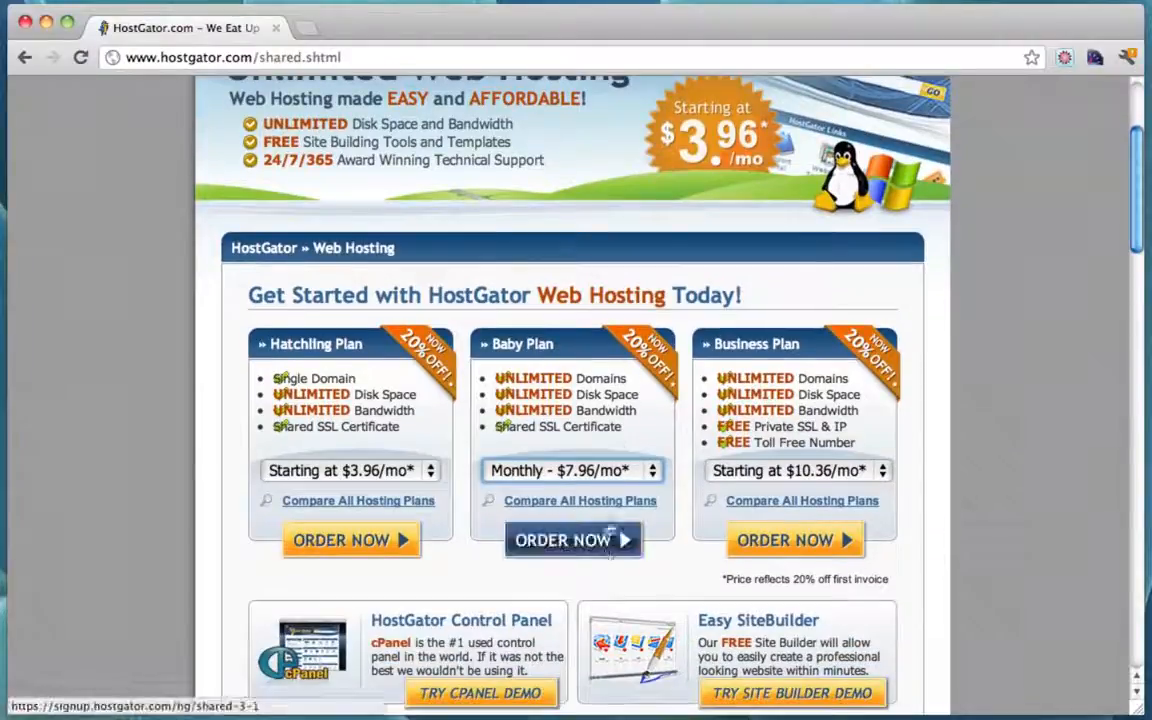
pyautogui.click(588, 537)
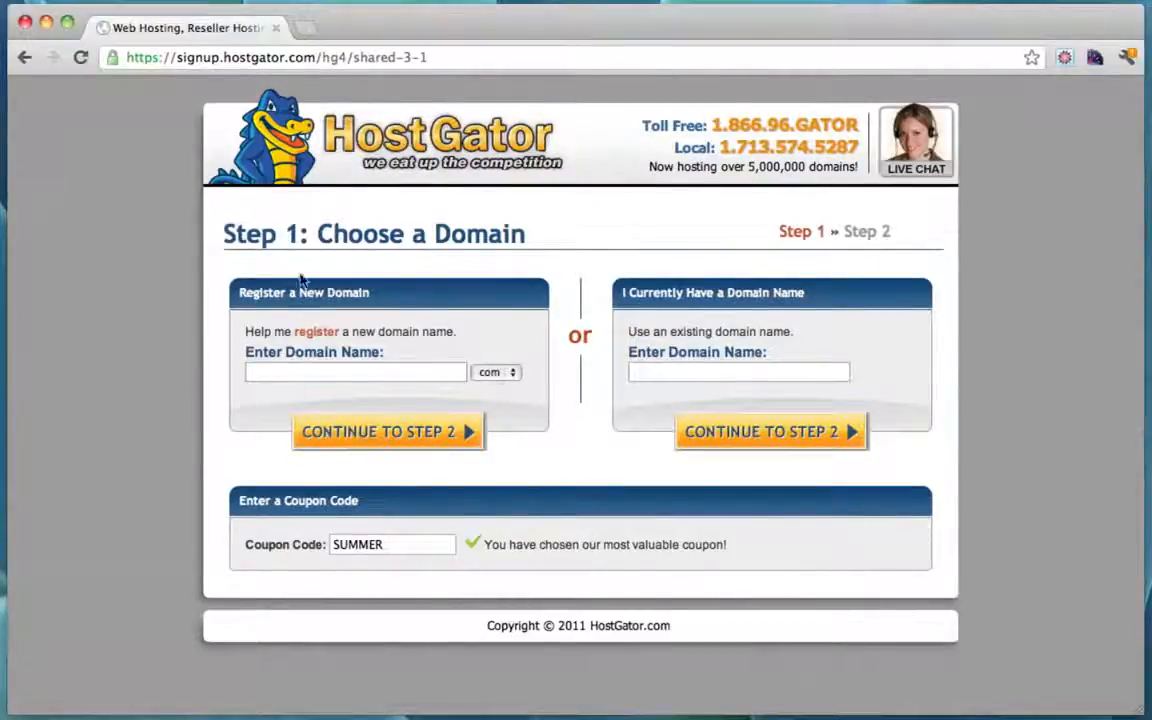
# Step: Enter new domain MyWordpressWebsite2012, replace coupon SUMMER with yougator28, and continue to step 2
pyautogui.click(307, 374)
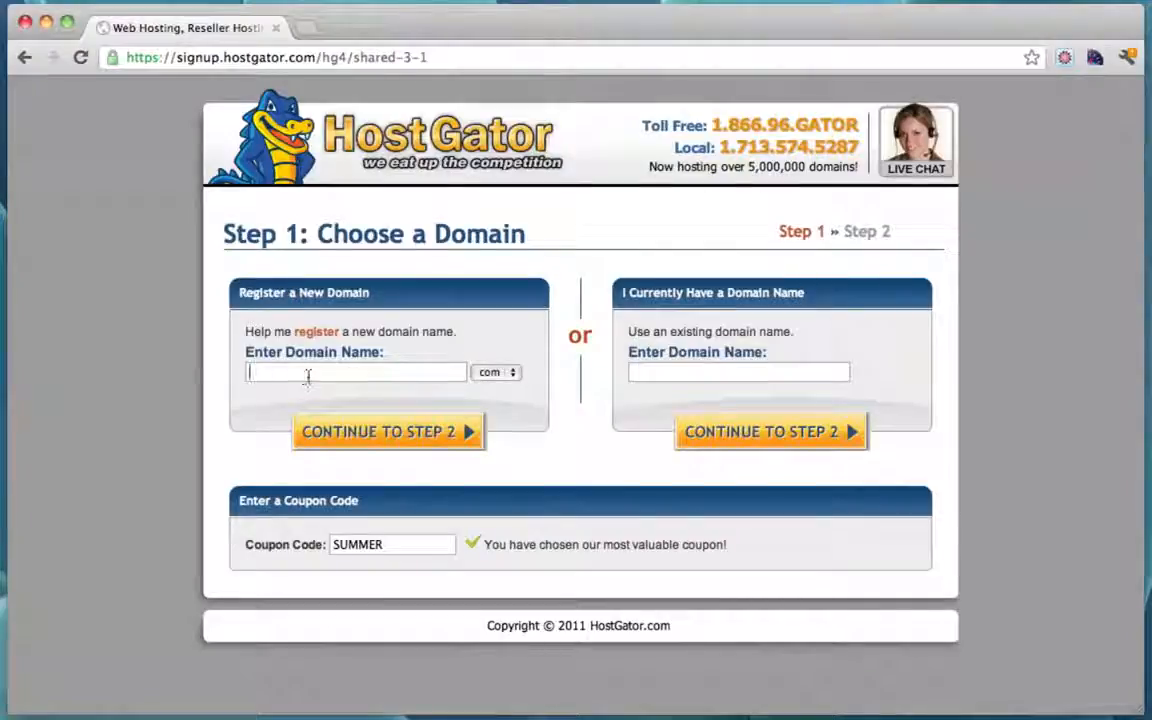
pyautogui.write('MyWordpressWebsite')
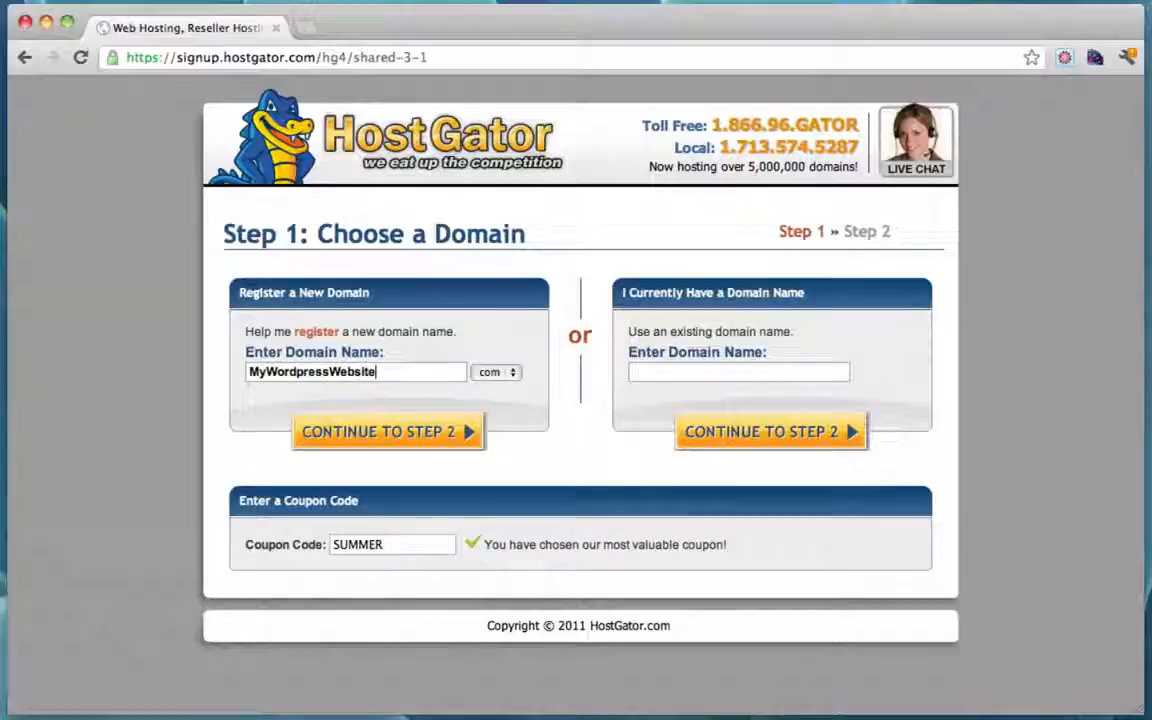
pyautogui.write('2012')
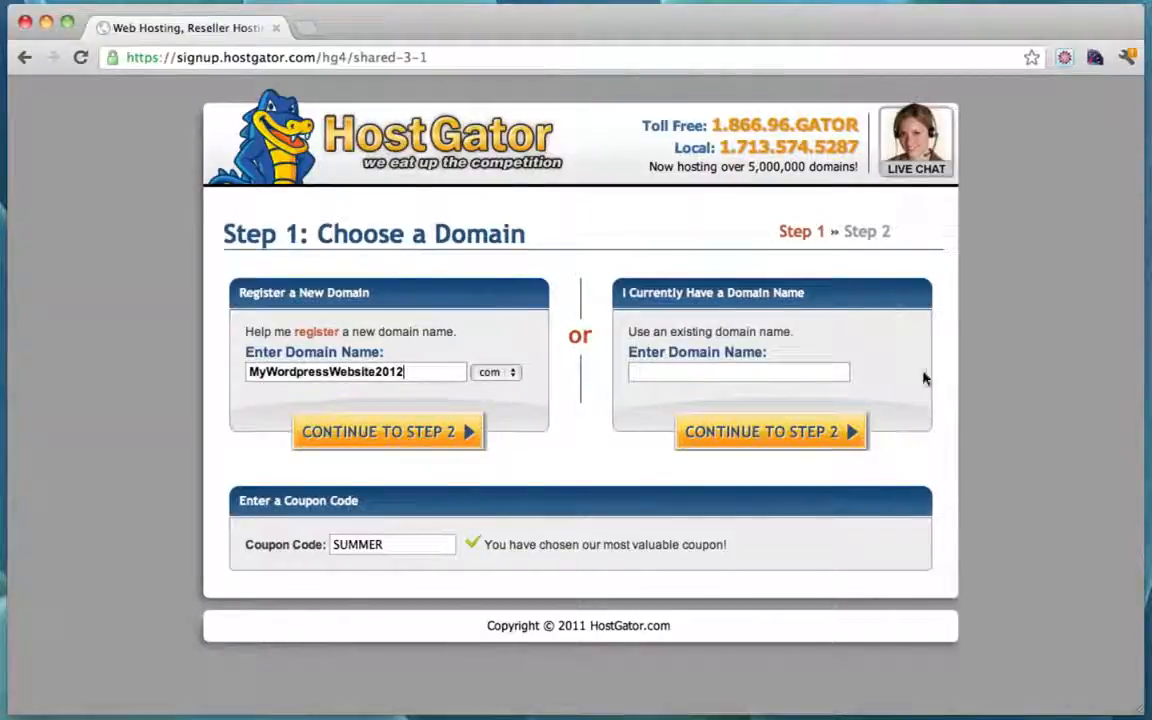
pyautogui.click(698, 376)
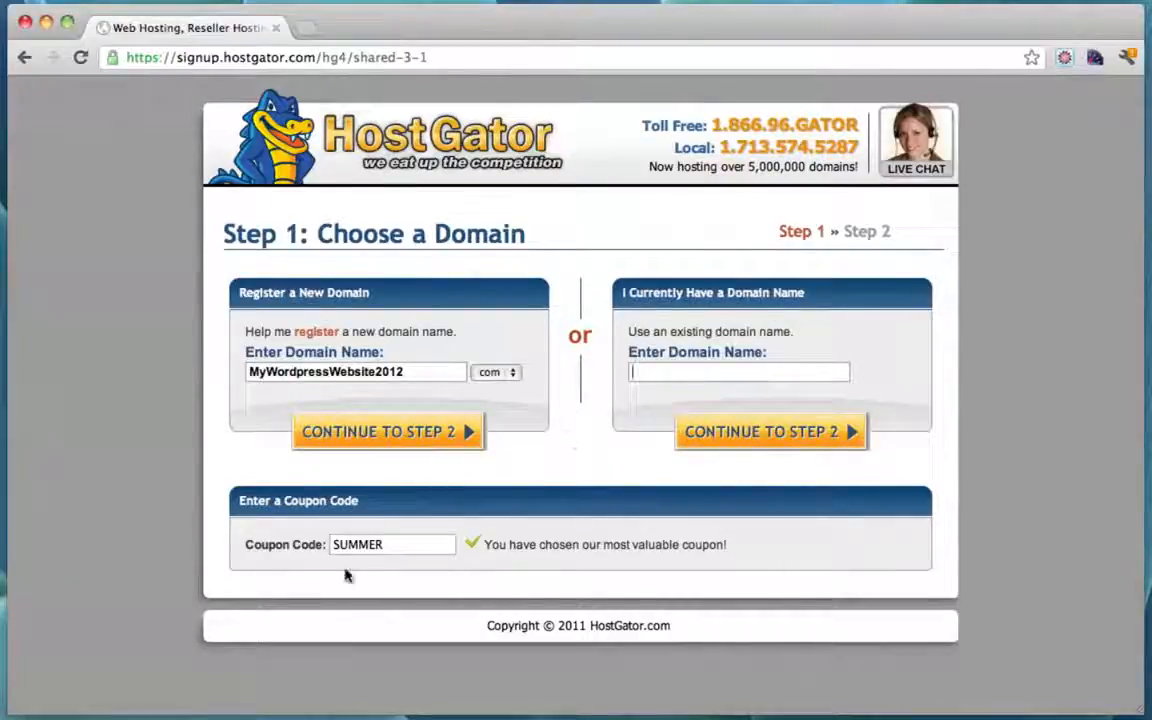
pyautogui.moveTo(403, 547); pyautogui.dragTo(280, 547)
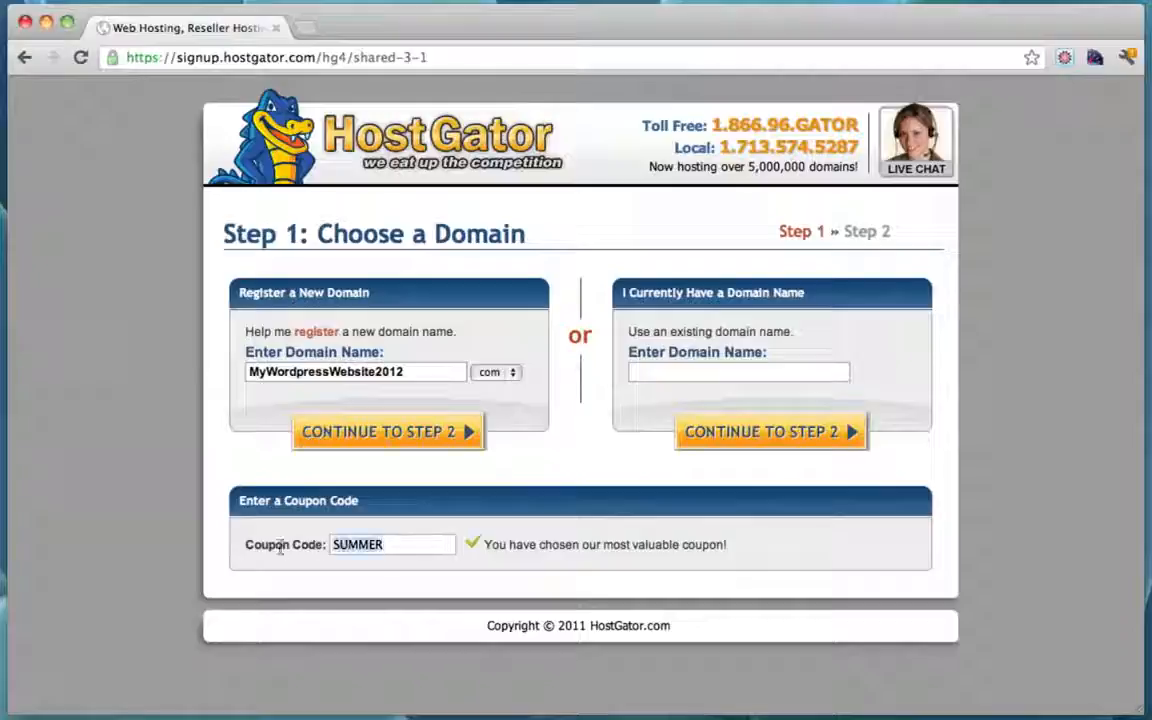
pyautogui.write('youga')
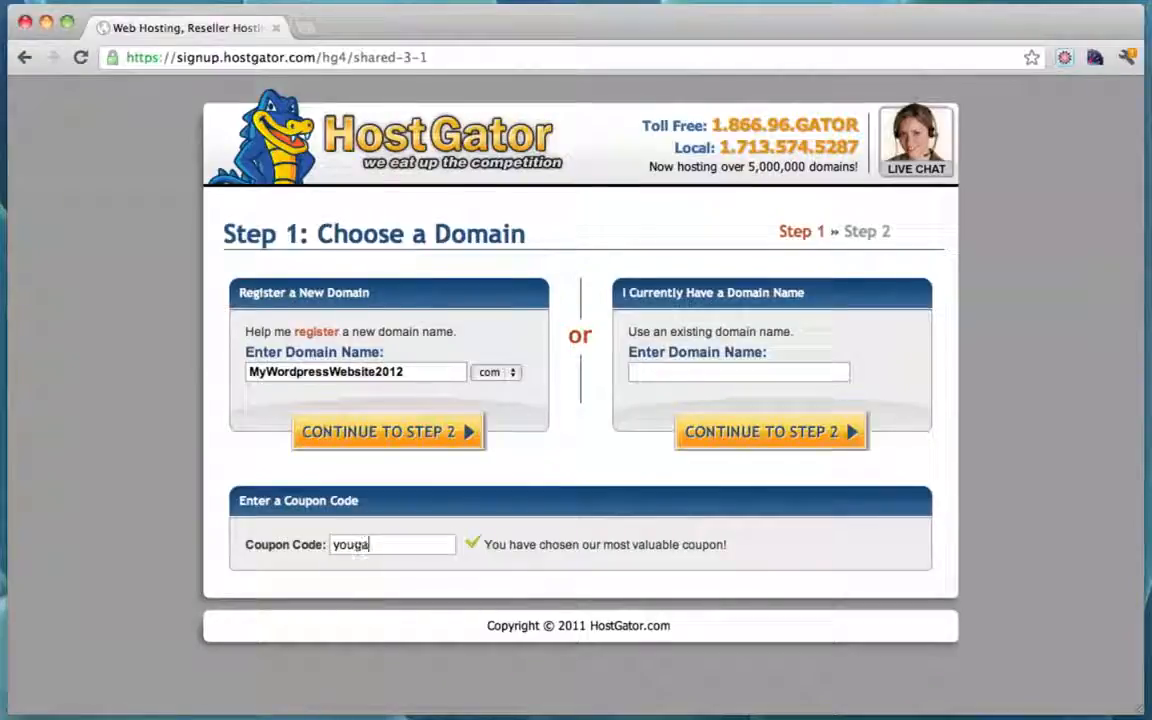
pyautogui.write('tor')
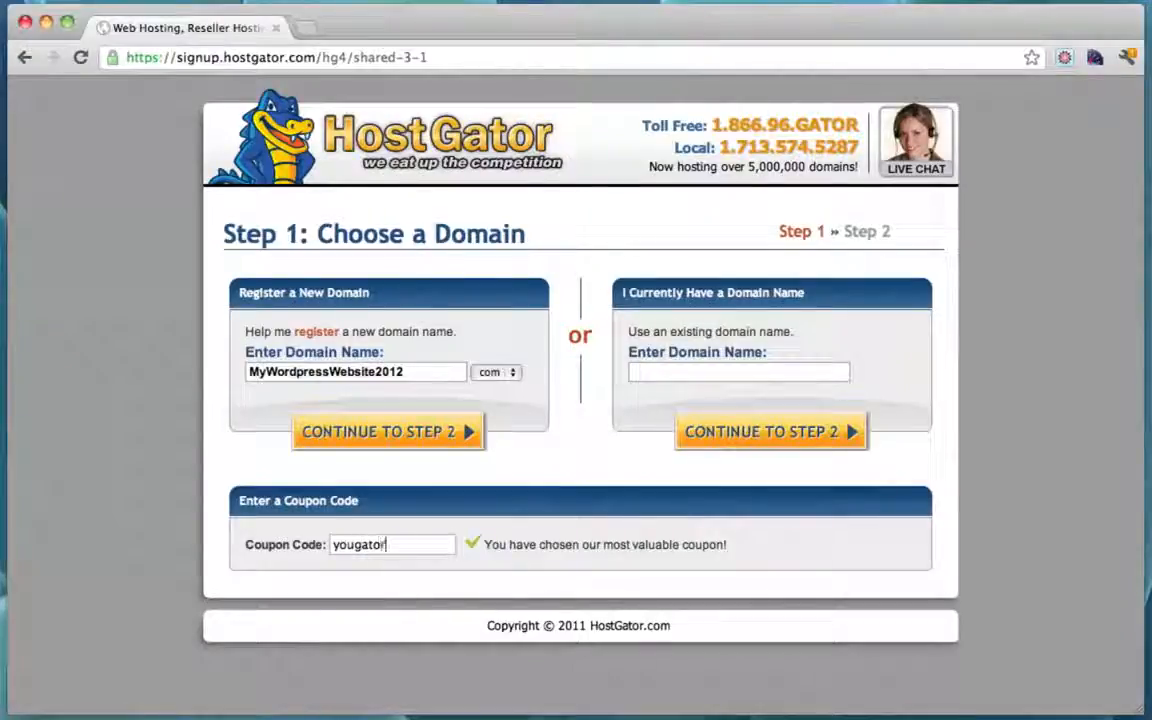
pyautogui.write('28')
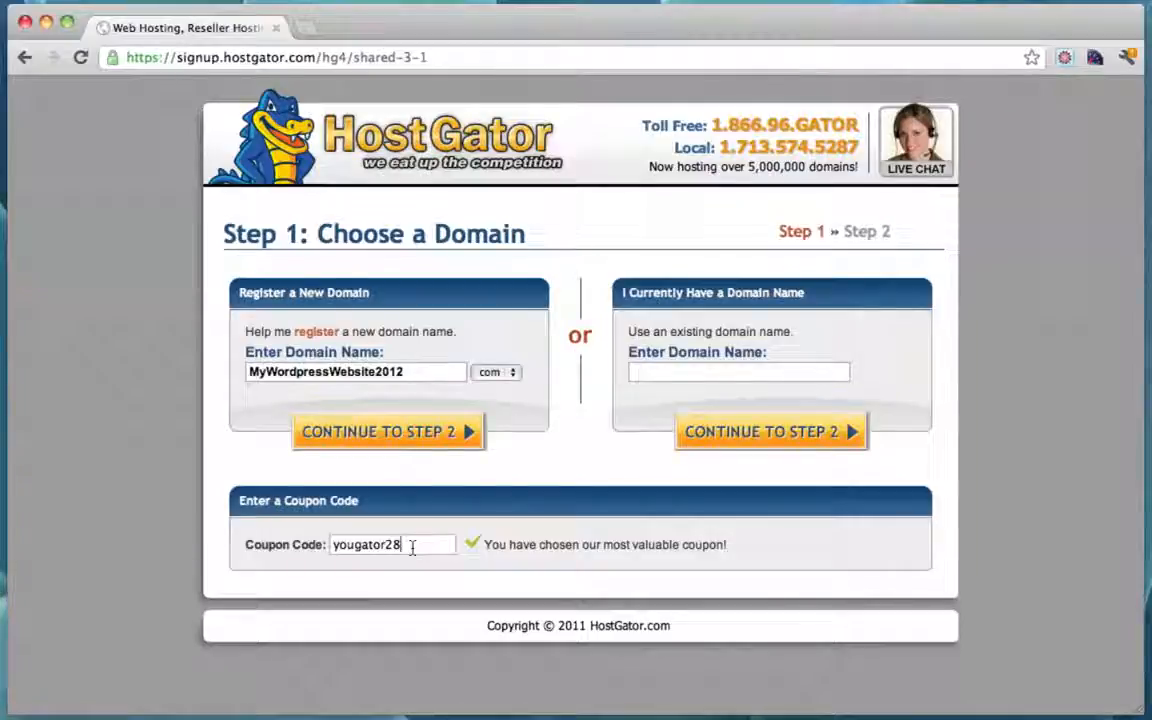
pyautogui.click(439, 435)
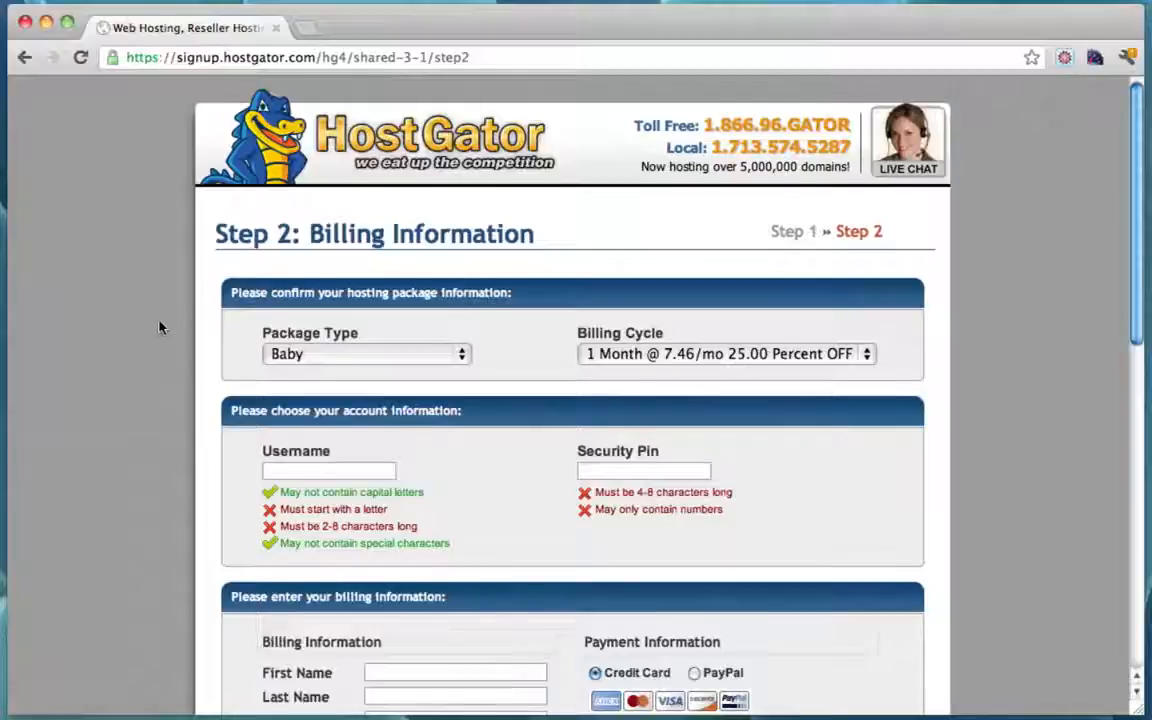
# Step: Review the Baby plan order with its 25.00 Percent OFF discount and create the account
pyautogui.scroll(-2, 155, 327)
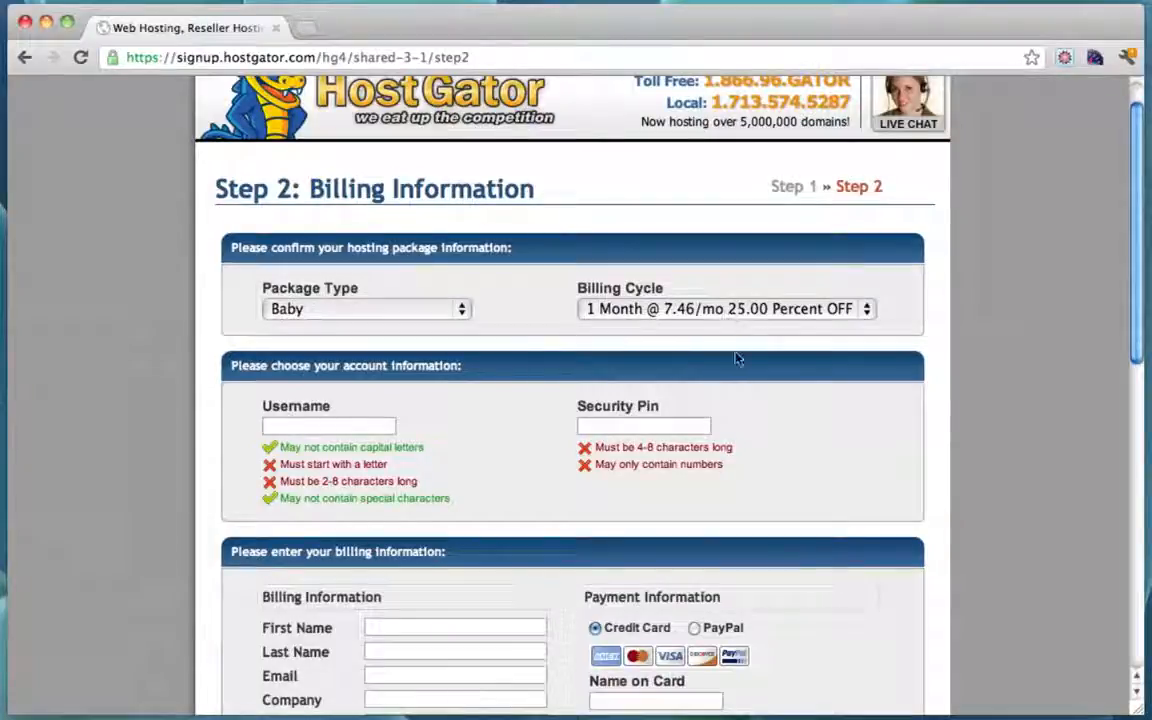
pyautogui.scroll(-5, 754, 357)
pyautogui.scroll(-8, 754, 357)
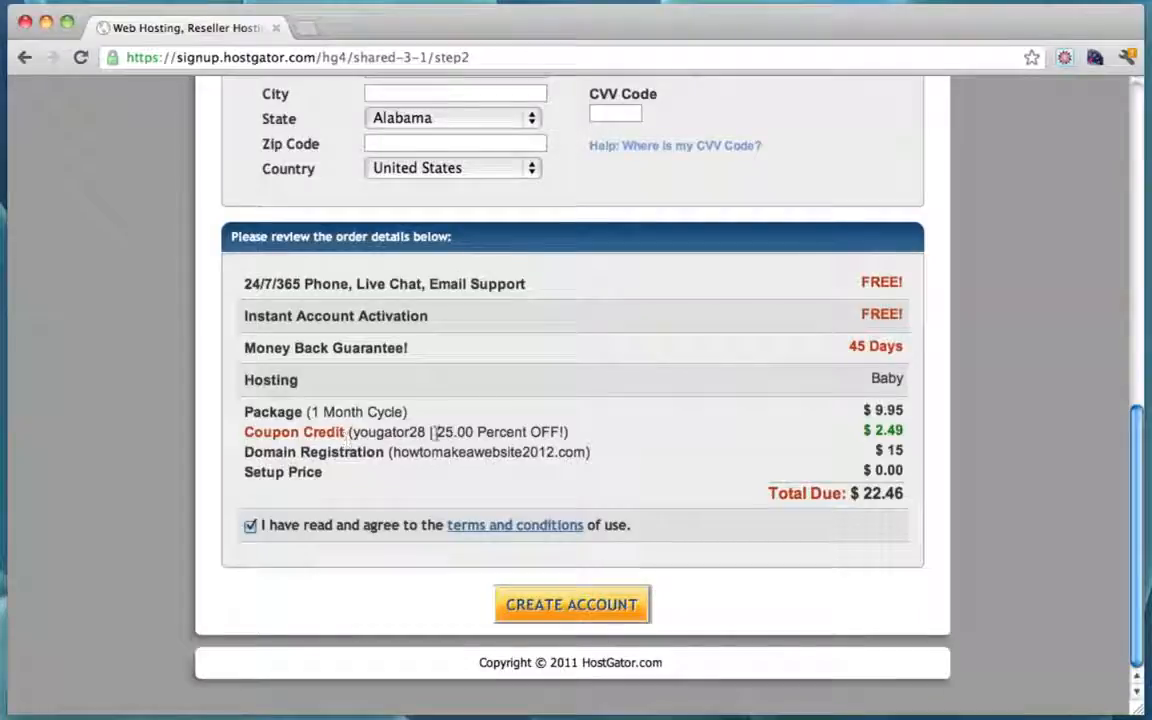
pyautogui.moveTo(436, 432); pyautogui.dragTo(564, 432)
pyautogui.scroll(10, 564, 432)
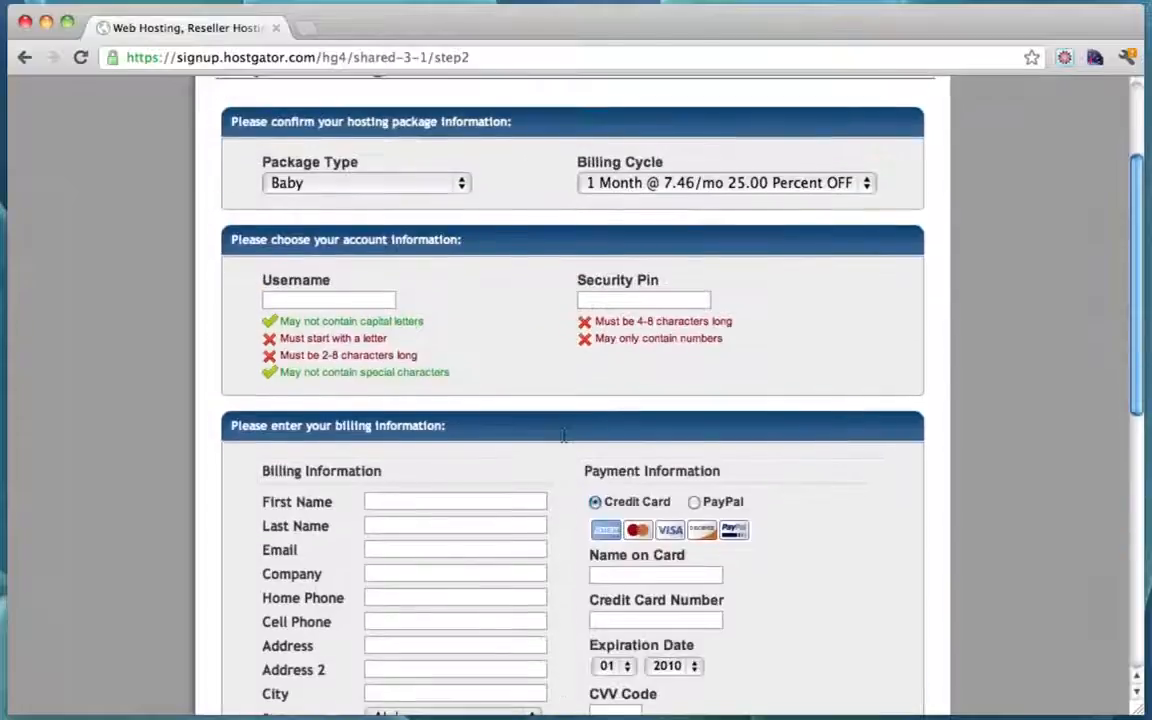
pyautogui.scroll(3, 564, 435)
pyautogui.scroll(-8, 564, 435)
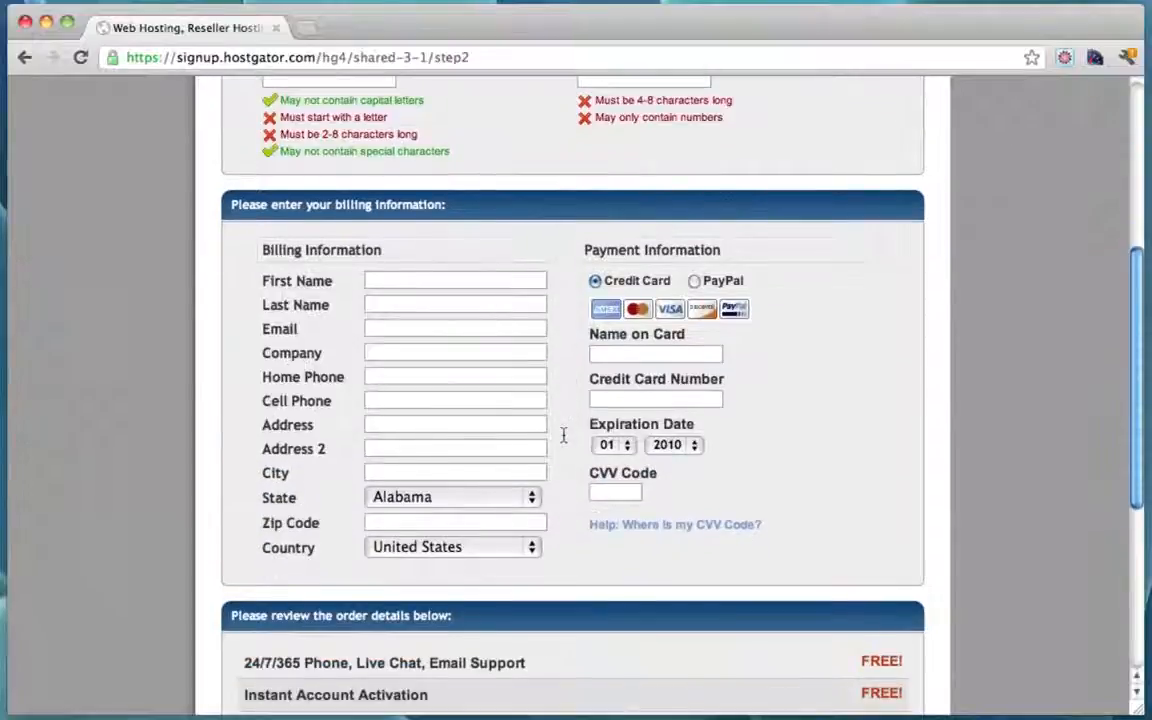
pyautogui.scroll(2, 564, 435)
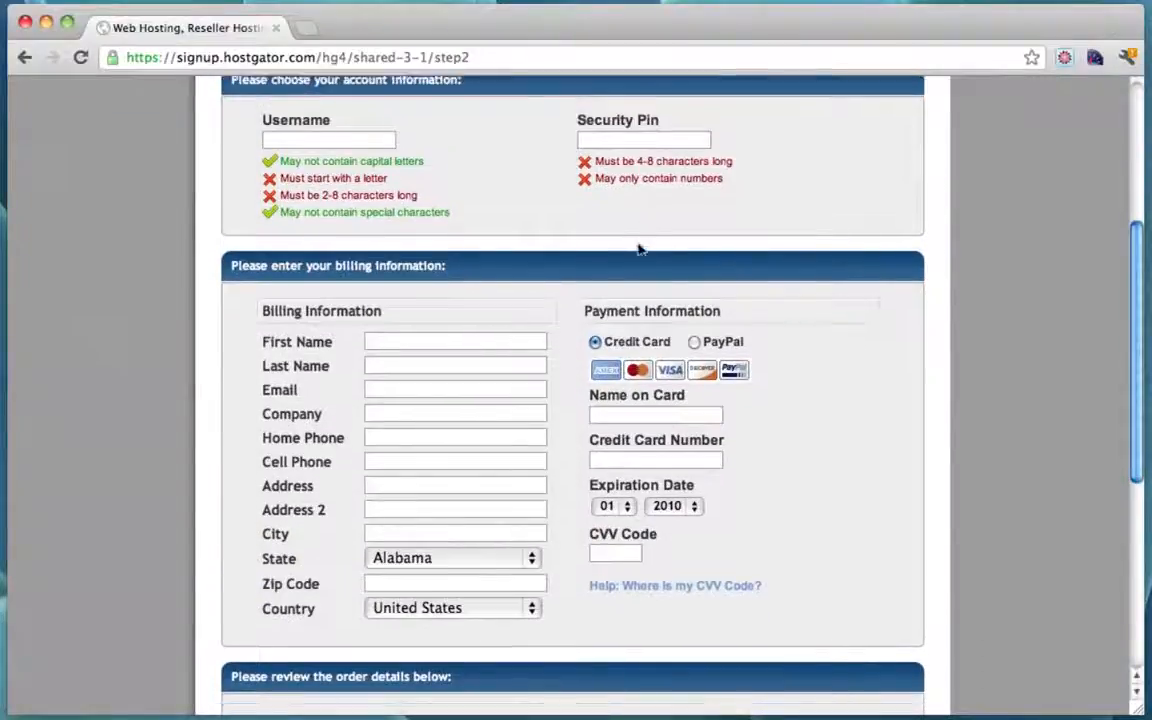
pyautogui.scroll(-10, 640, 248)
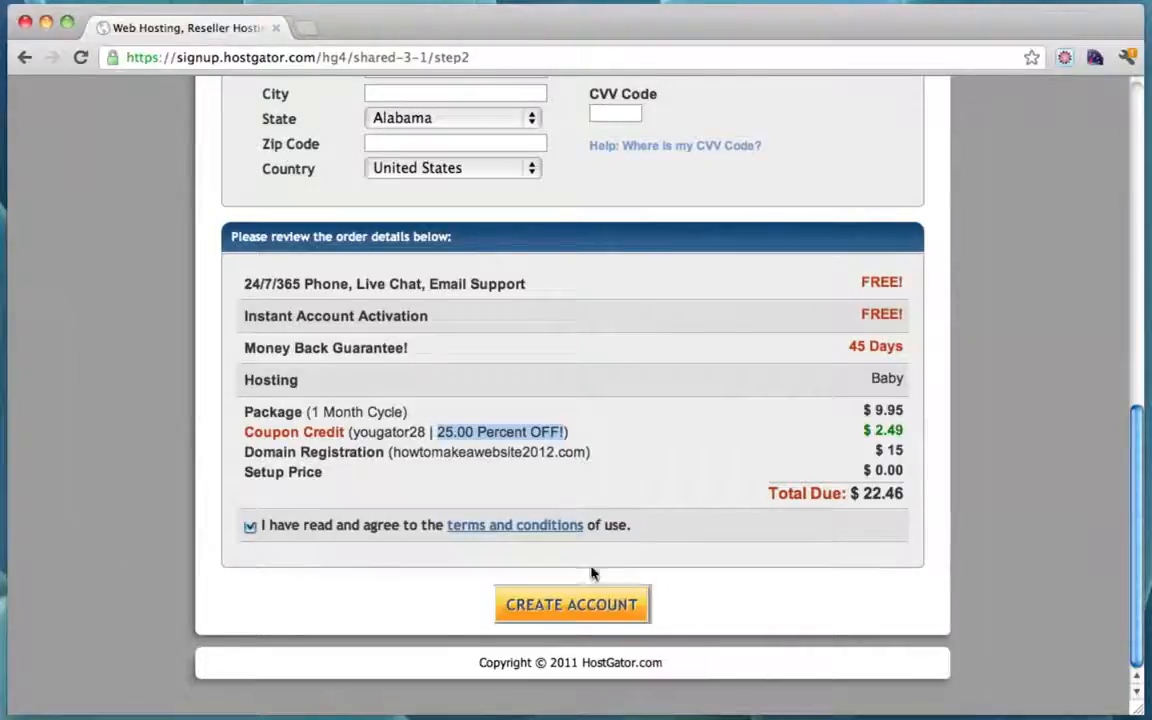
pyautogui.scroll(9, 591, 573)
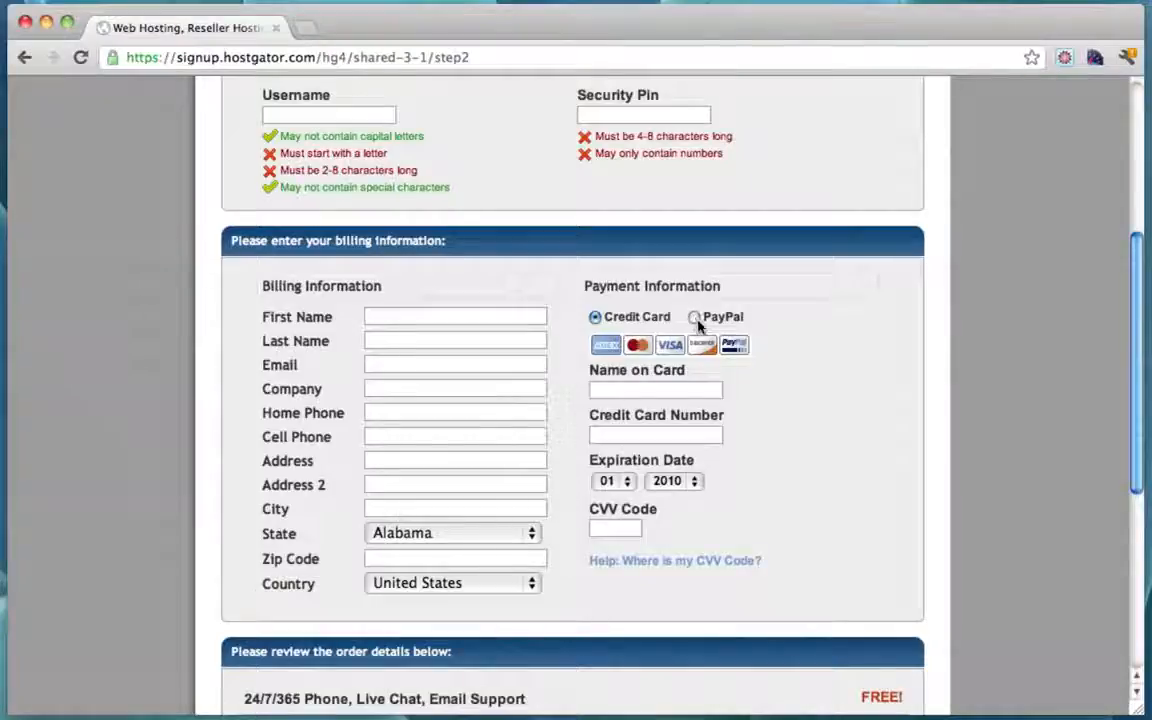
pyautogui.scroll(-9, 778, 366)
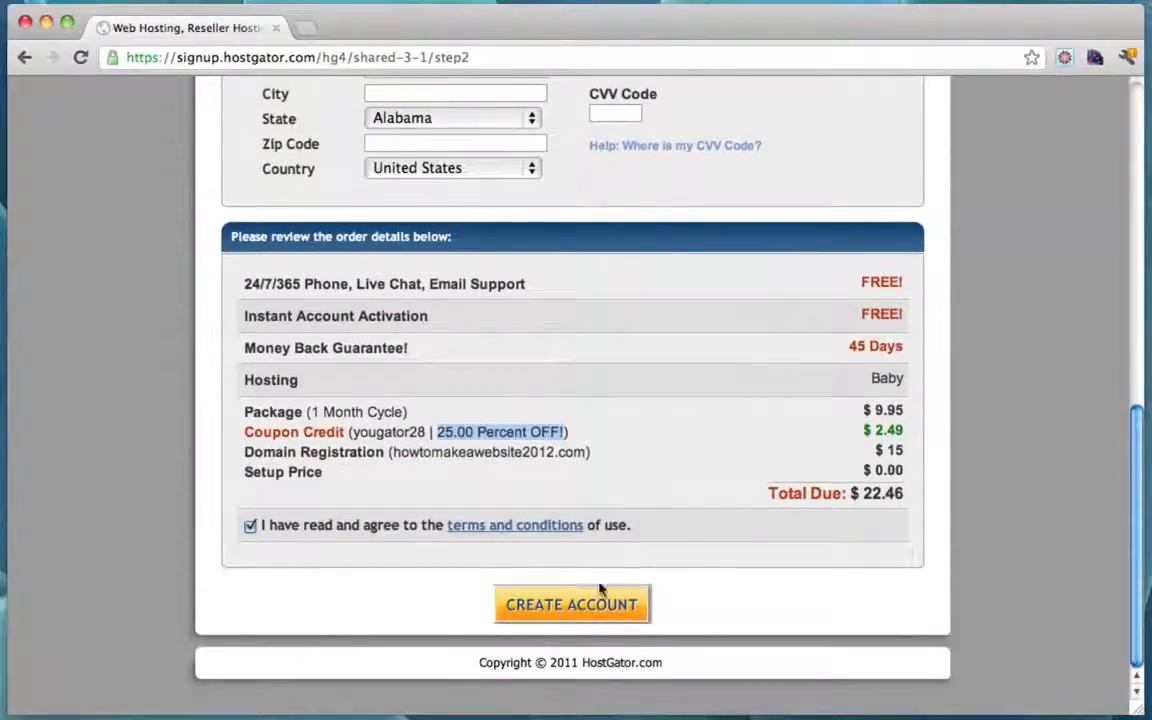
pyautogui.click(565, 606)
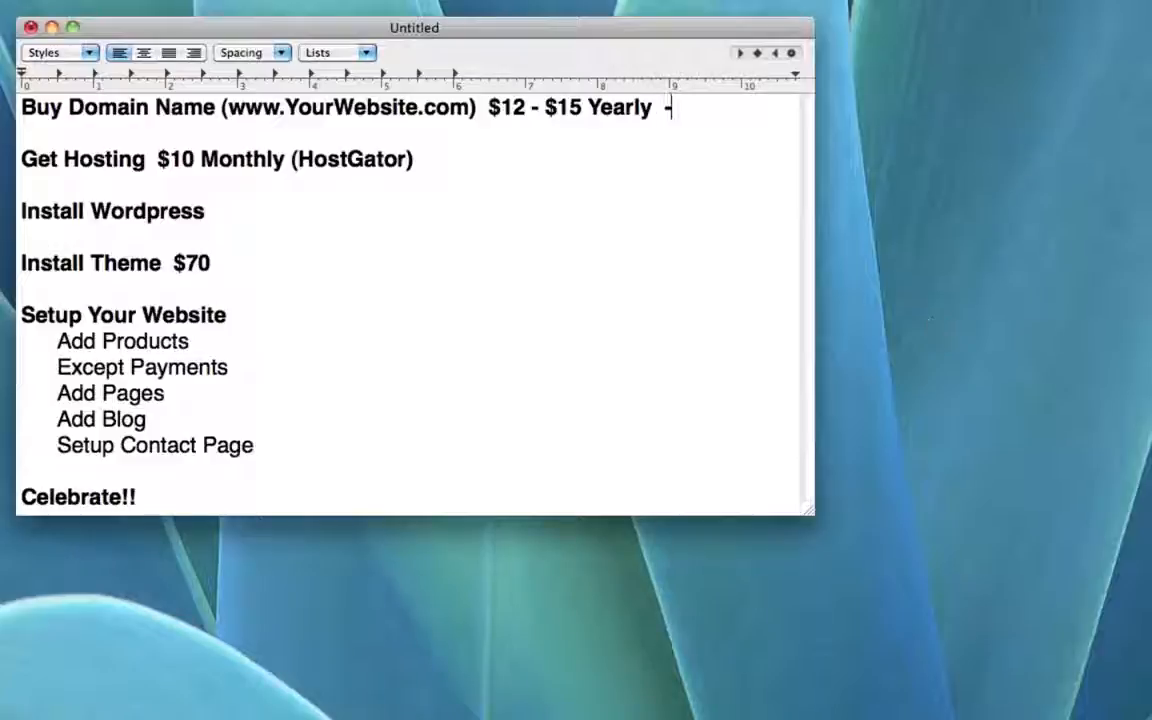
# Step: Append '-- Done!' to the Buy Domain Name and Get Hosting checklist lines, then switch to Gmail
pyautogui.write('- Done')
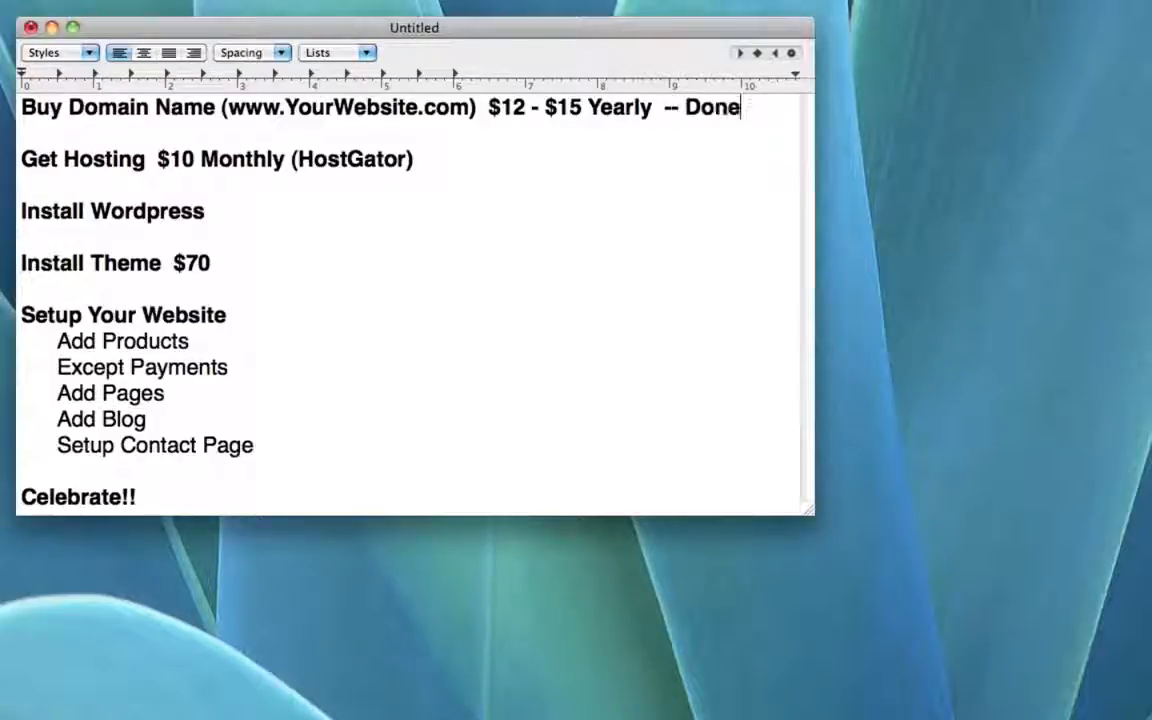
pyautogui.press('Down')
pyautogui.write('--D')
pyautogui.press('BackSpace')
pyautogui.write('Done!')
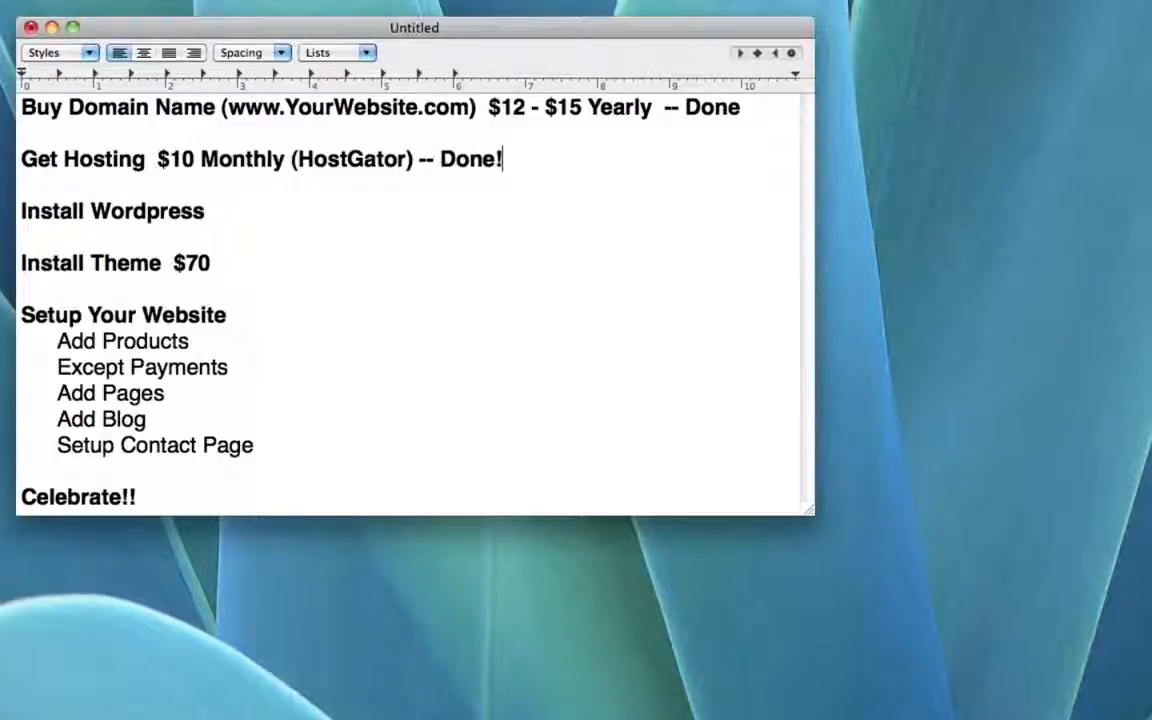
pyautogui.click(764, 118)
pyautogui.write('!')
pyautogui.click(343, 222)
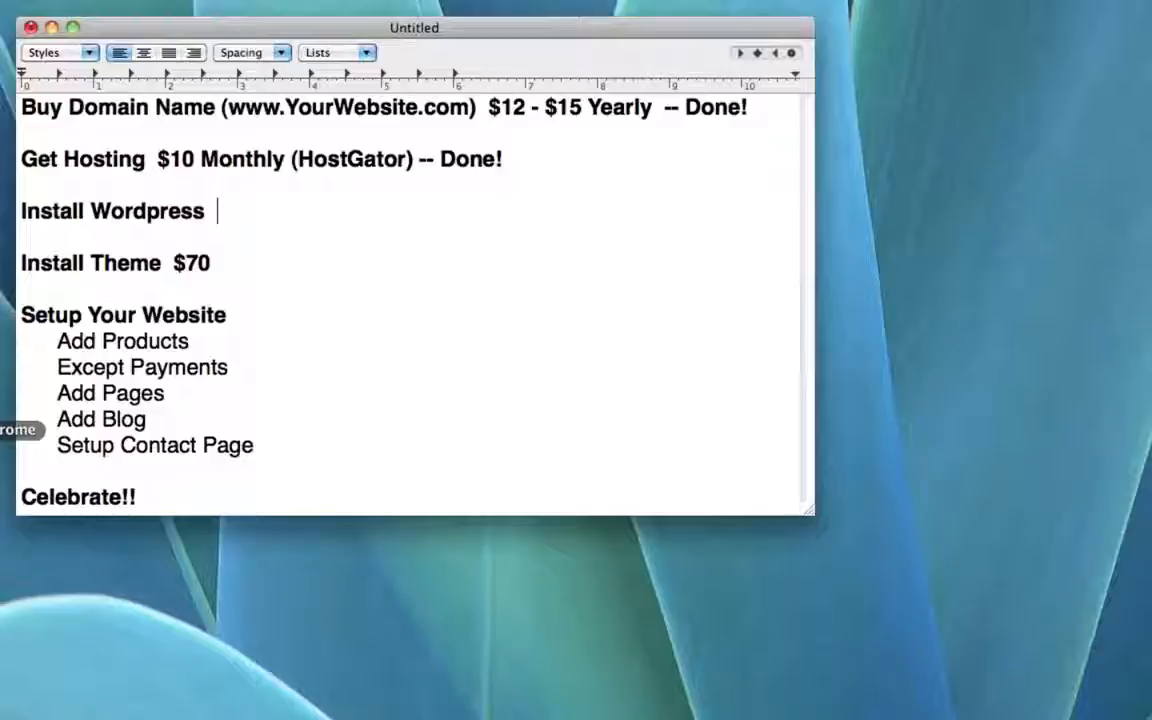
pyautogui.click(2, 429)
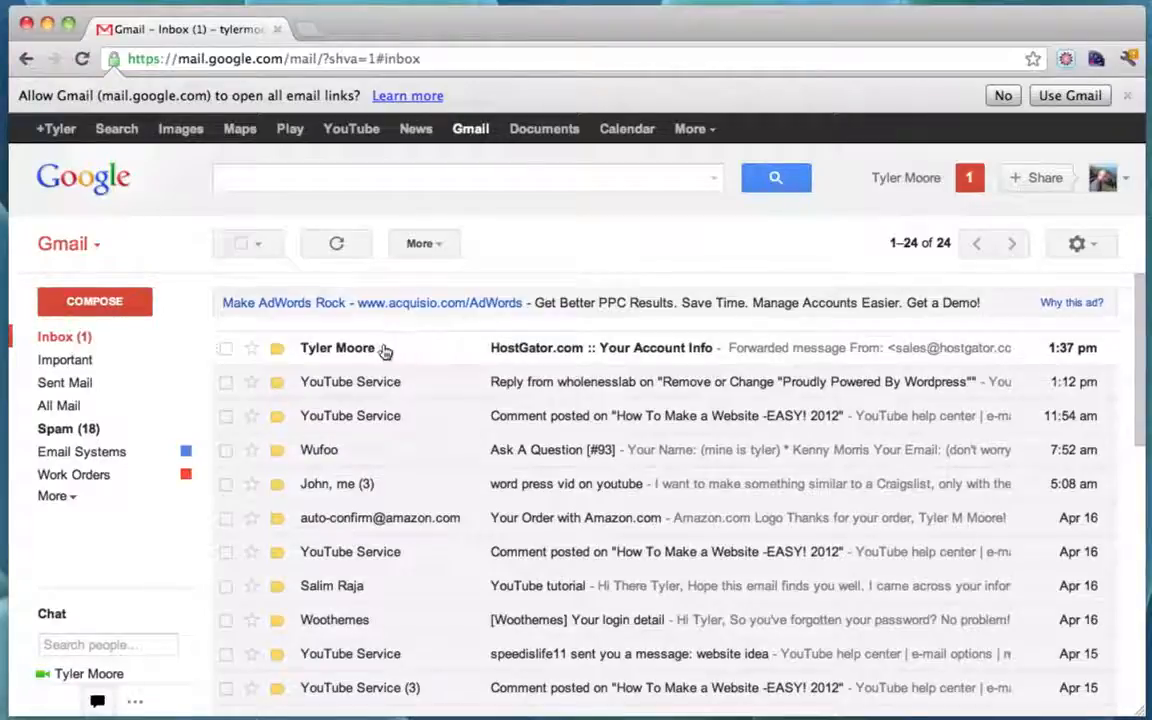
# Step: Read the HostGator Your Account Info email and follow its Your Control Panel link
pyautogui.click(390, 350)
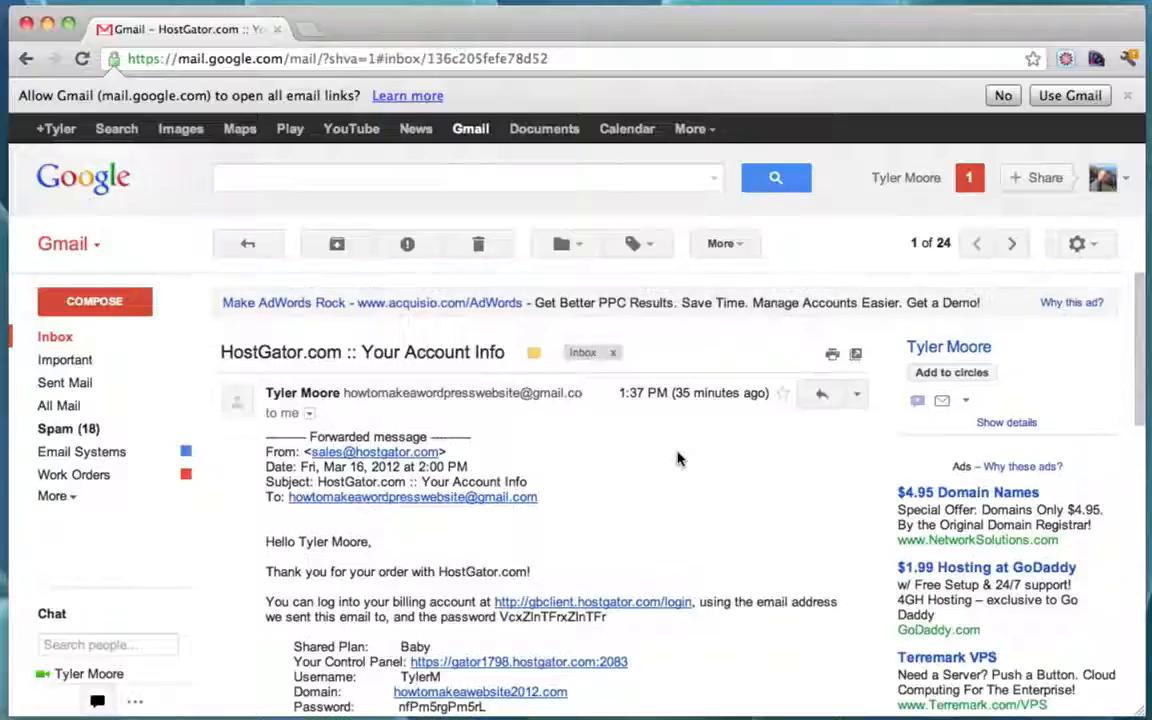
pyautogui.scroll(-3, 677, 458)
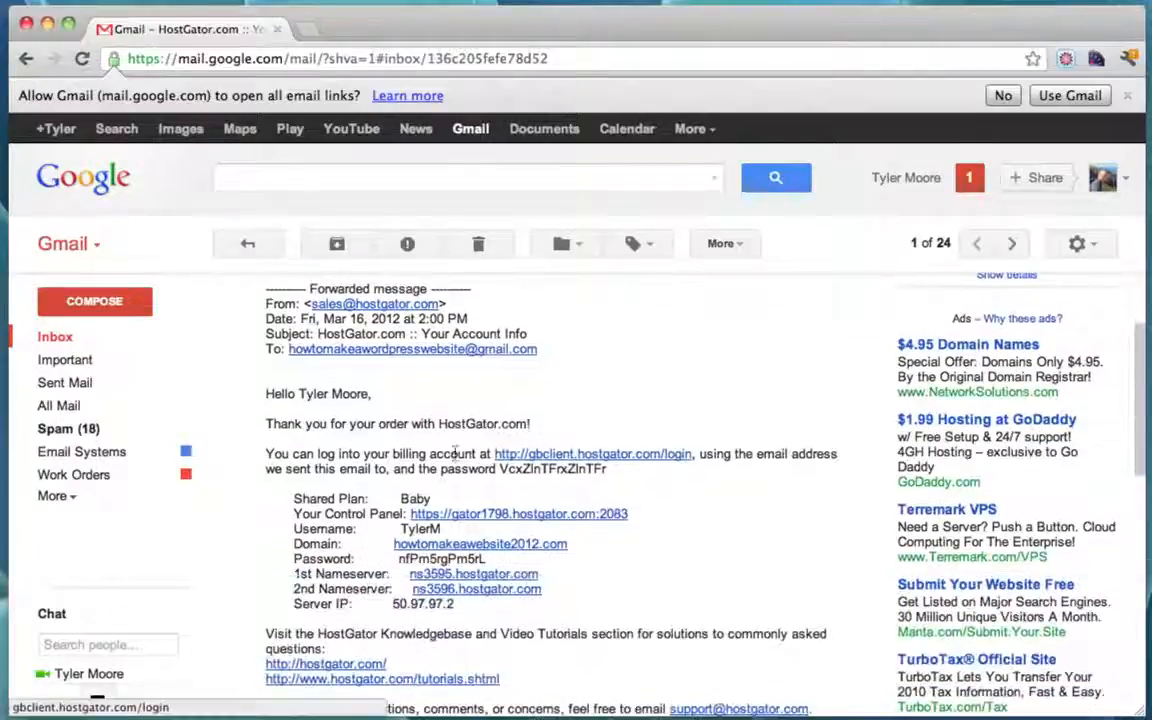
pyautogui.scroll(-6, 710, 565)
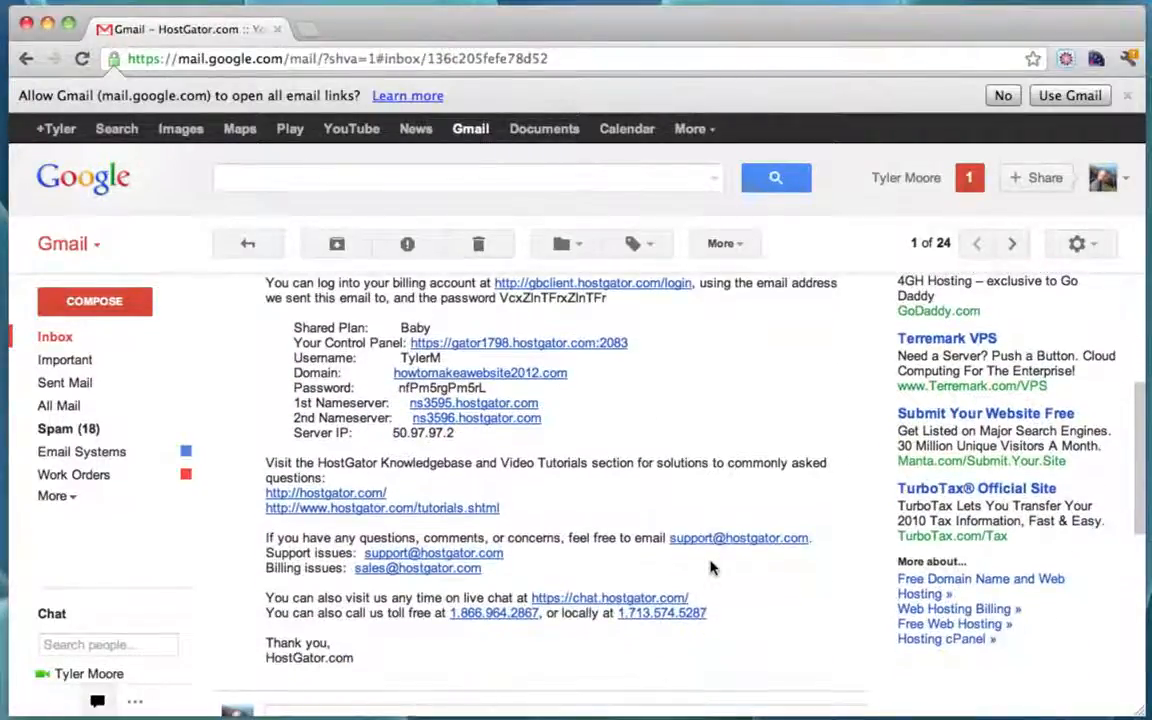
pyautogui.scroll(7, 710, 567)
pyautogui.scroll(-1, 710, 567)
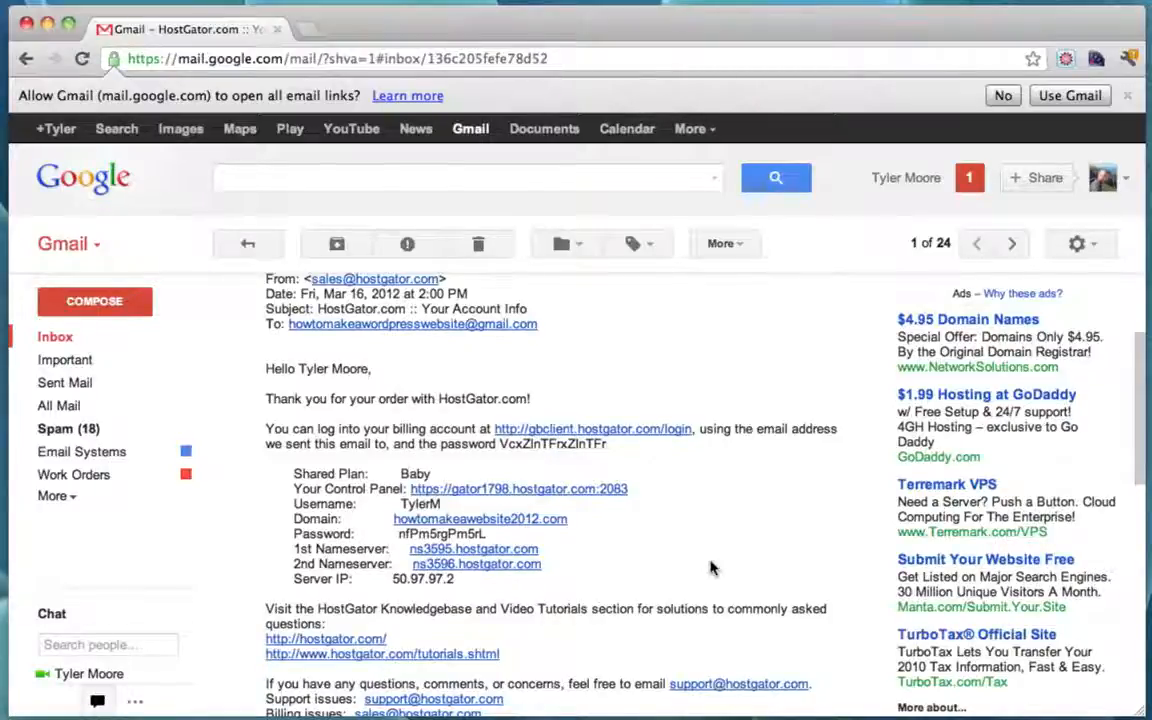
pyautogui.scroll(-1, 712, 600)
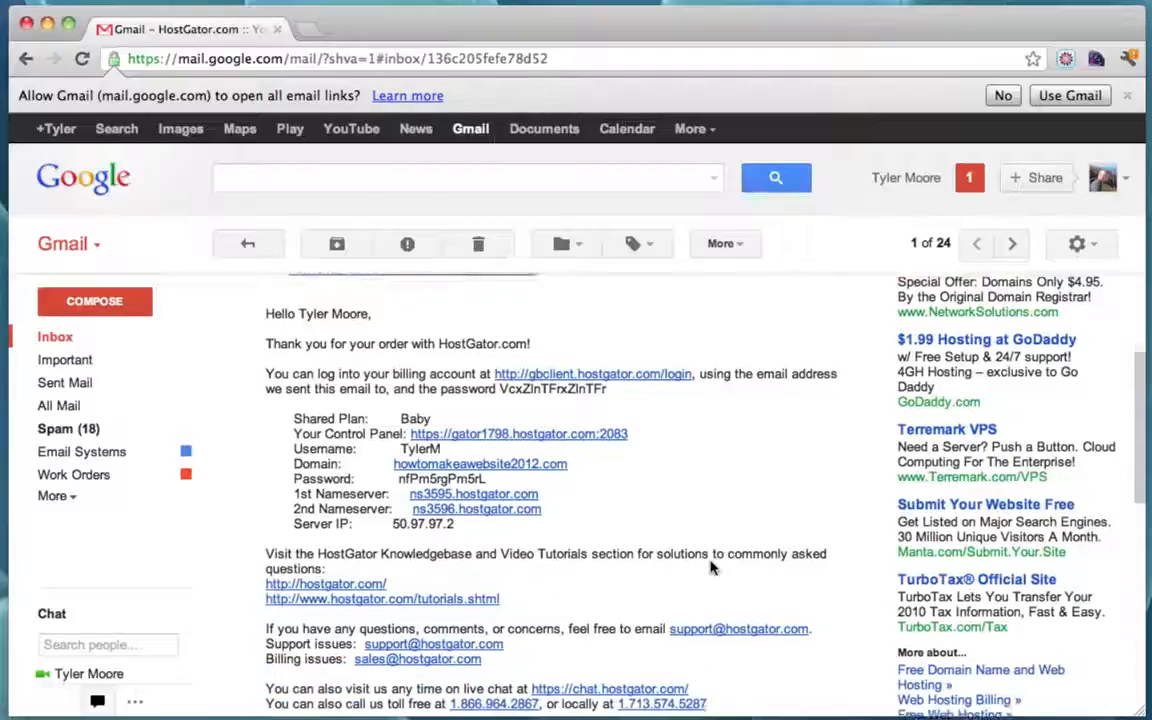
pyautogui.scroll(2, 715, 571)
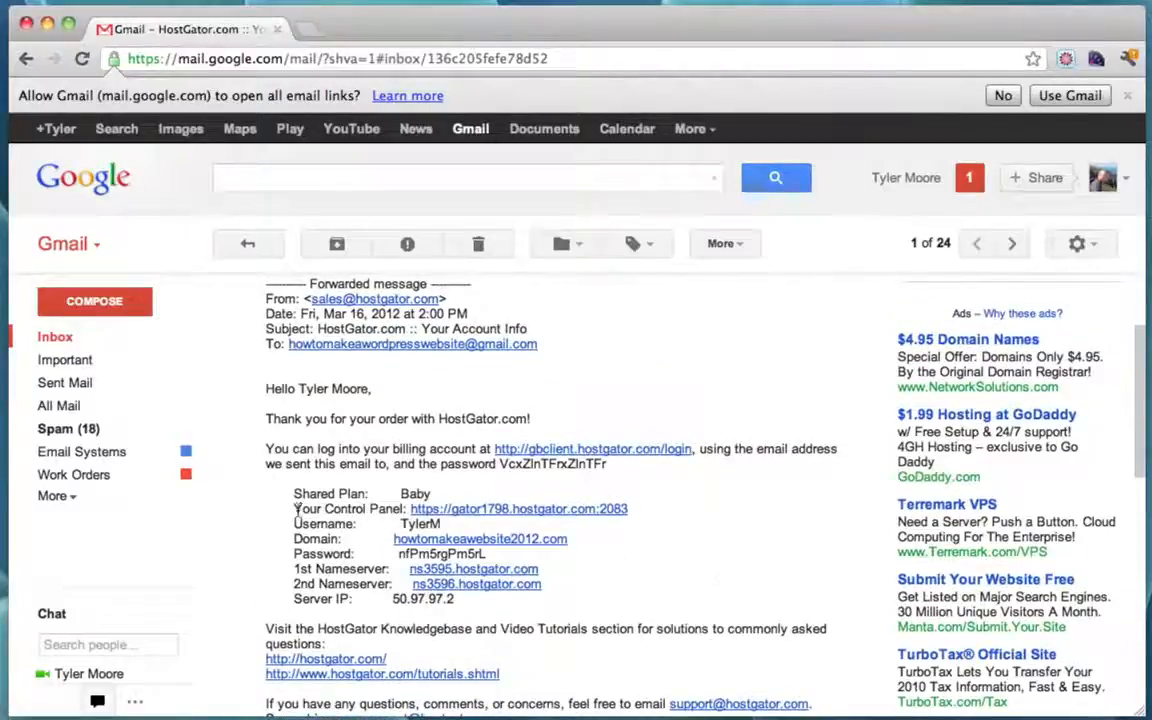
pyautogui.moveTo(293, 509); pyautogui.dragTo(406, 509)
pyautogui.click(613, 566)
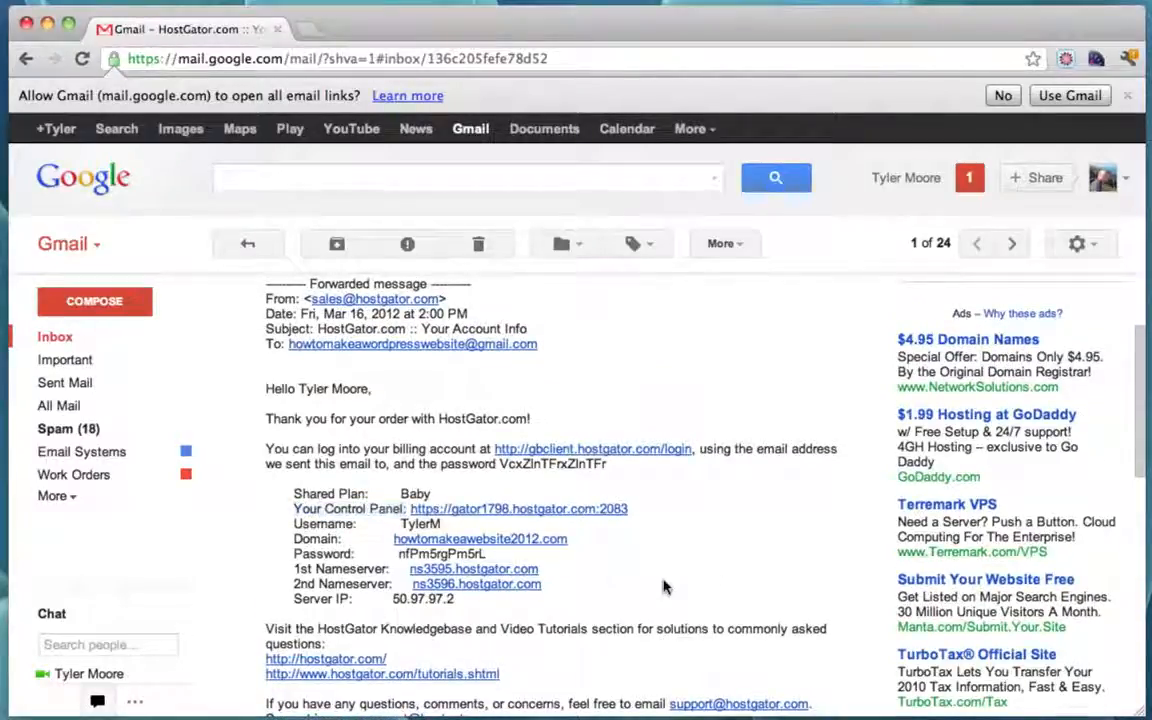
pyautogui.click(492, 512)
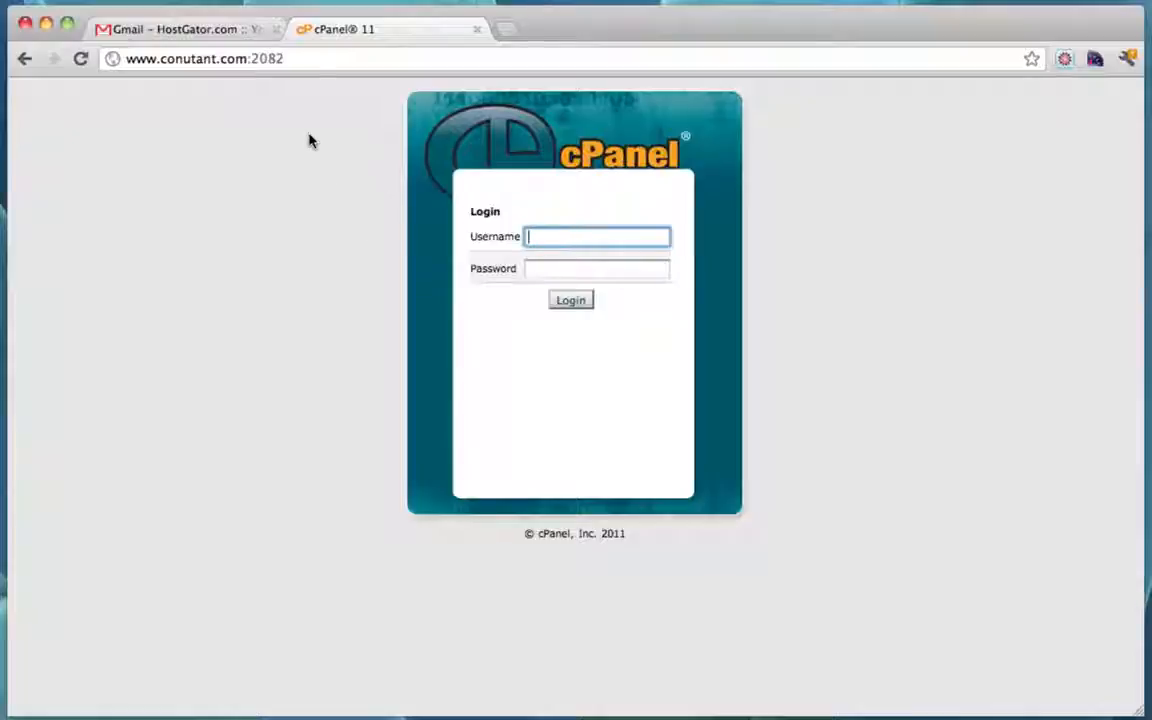
# Step: Copy the account username from the HostGator email into the cPanel login form
pyautogui.click(190, 36)
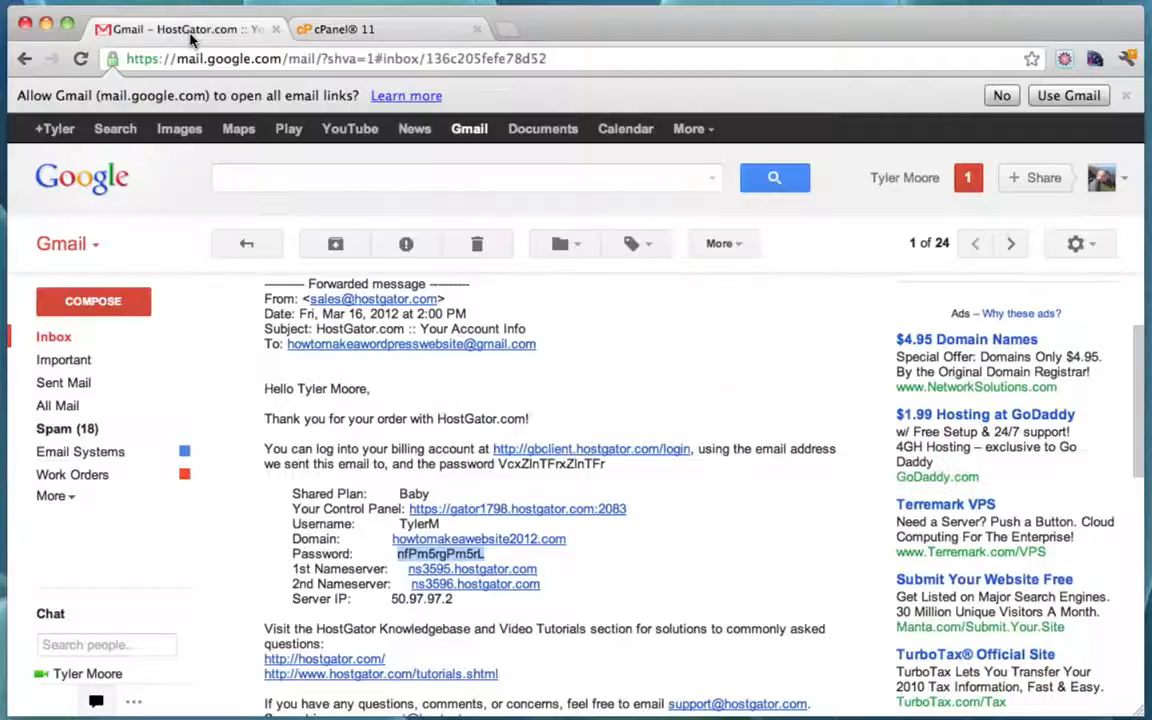
pyautogui.doubleClick(417, 523)
pyautogui.rightClick(417, 523)
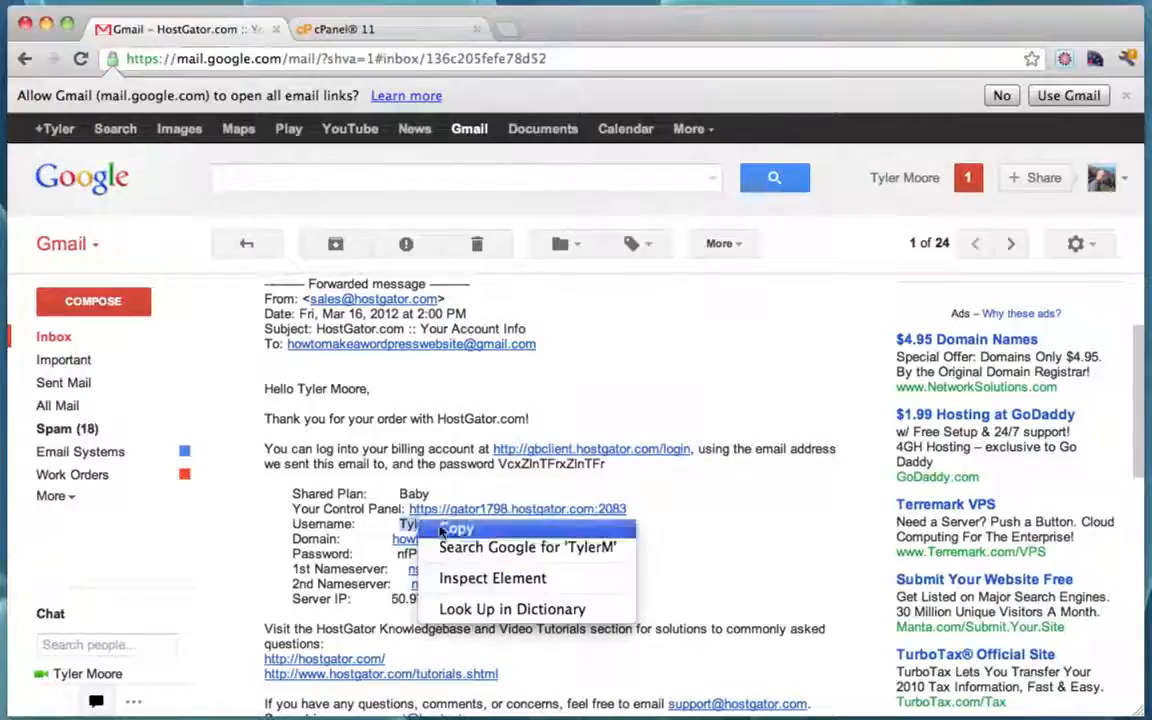
pyautogui.click(410, 476)
pyautogui.click(378, 36)
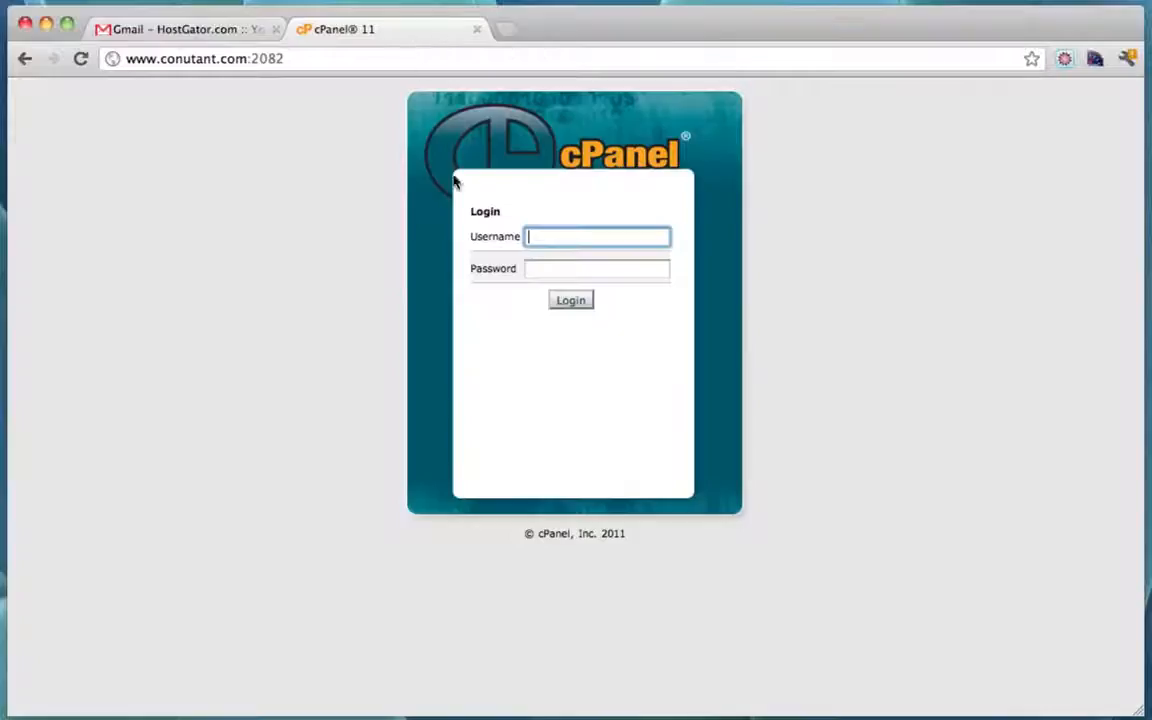
pyautogui.press('super+v')
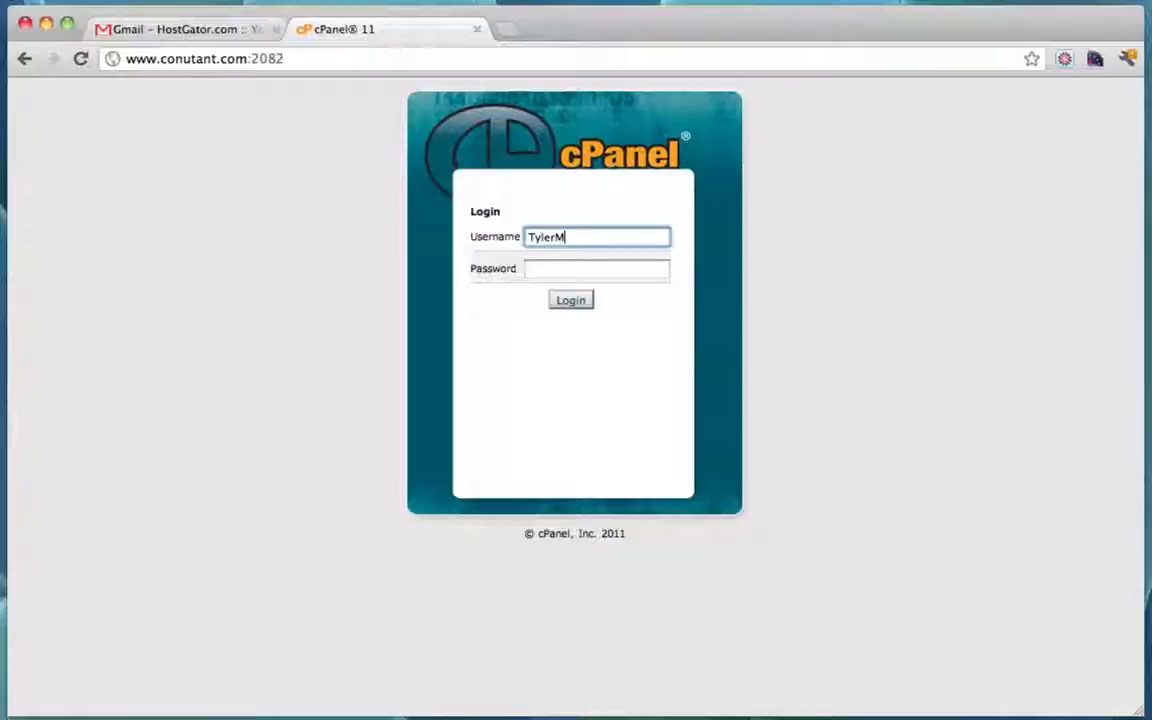
# Step: Paste the emailed account password into the cPanel password field and log in
pyautogui.click(200, 32)
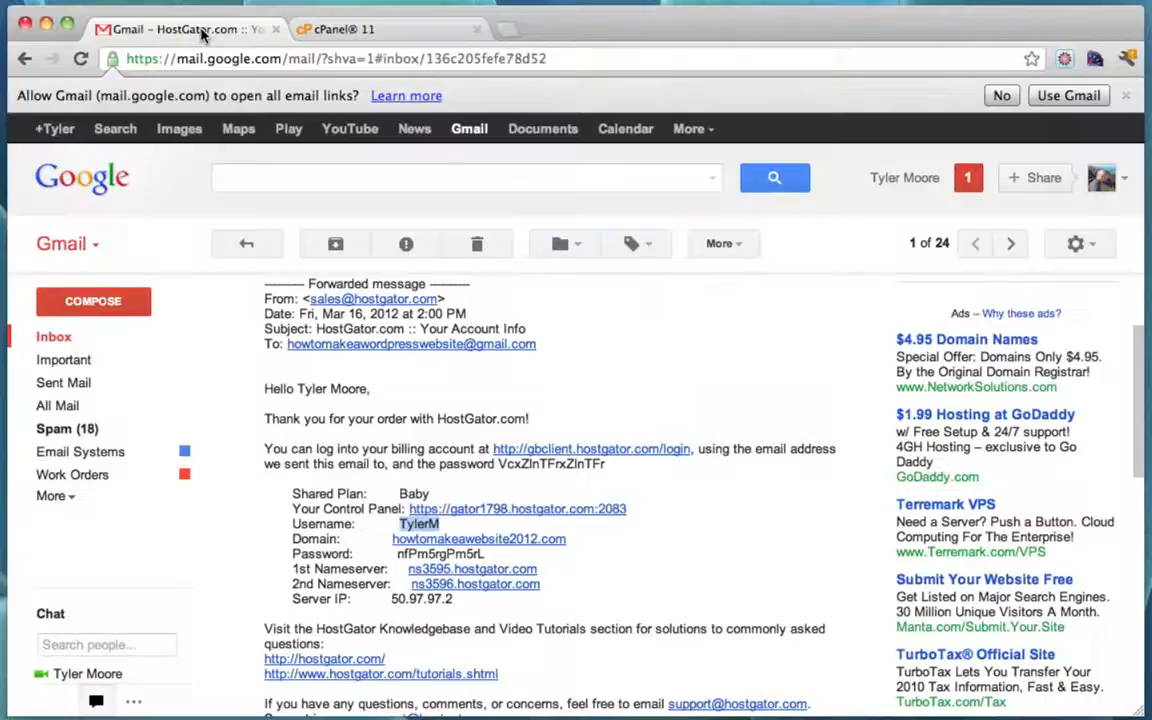
pyautogui.doubleClick(440, 553)
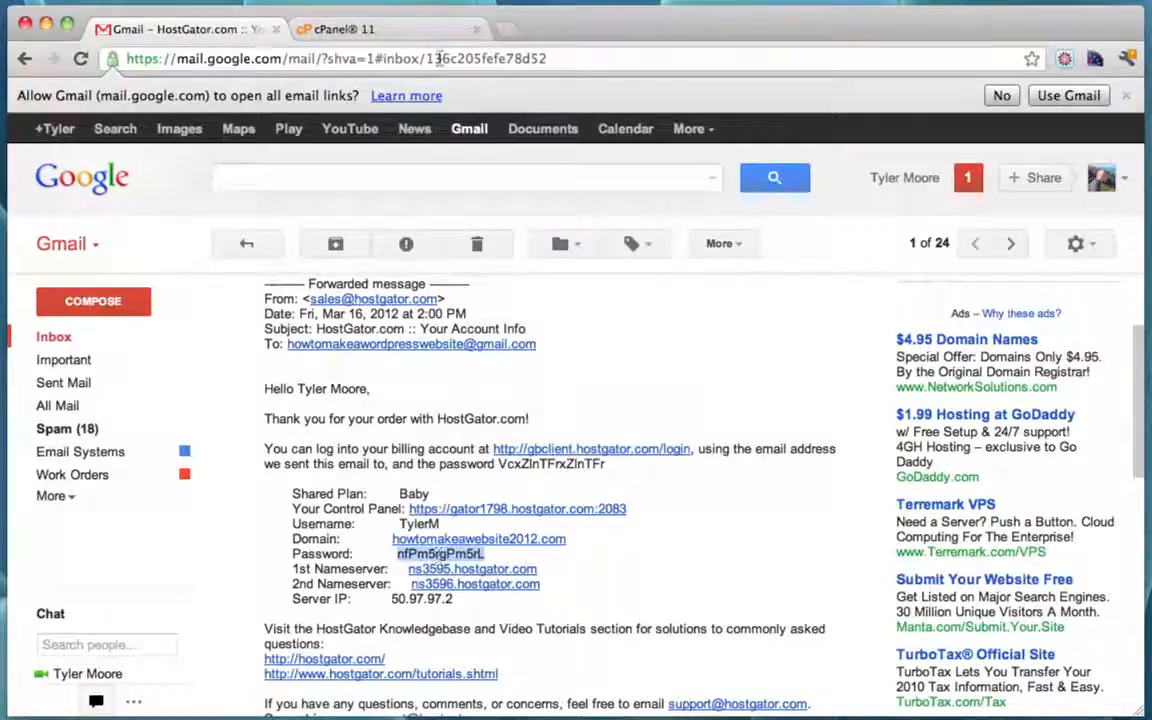
pyautogui.click(378, 36)
pyautogui.click(547, 271)
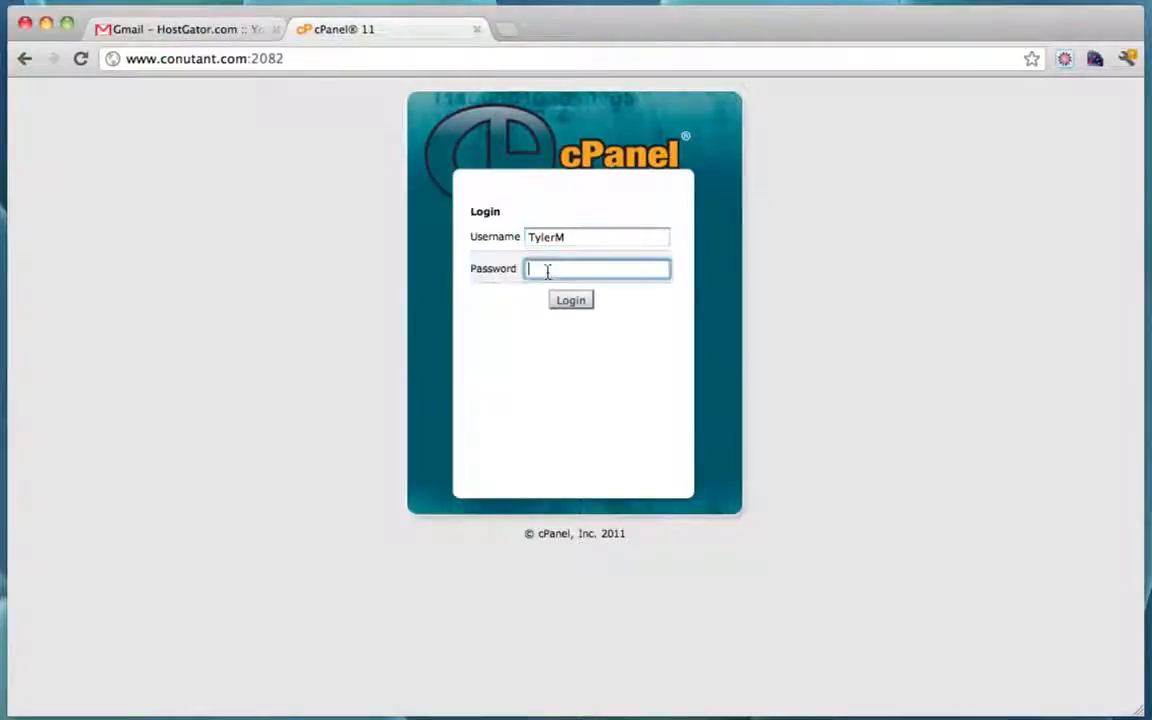
pyautogui.press('super+v')
pyautogui.click(582, 307)
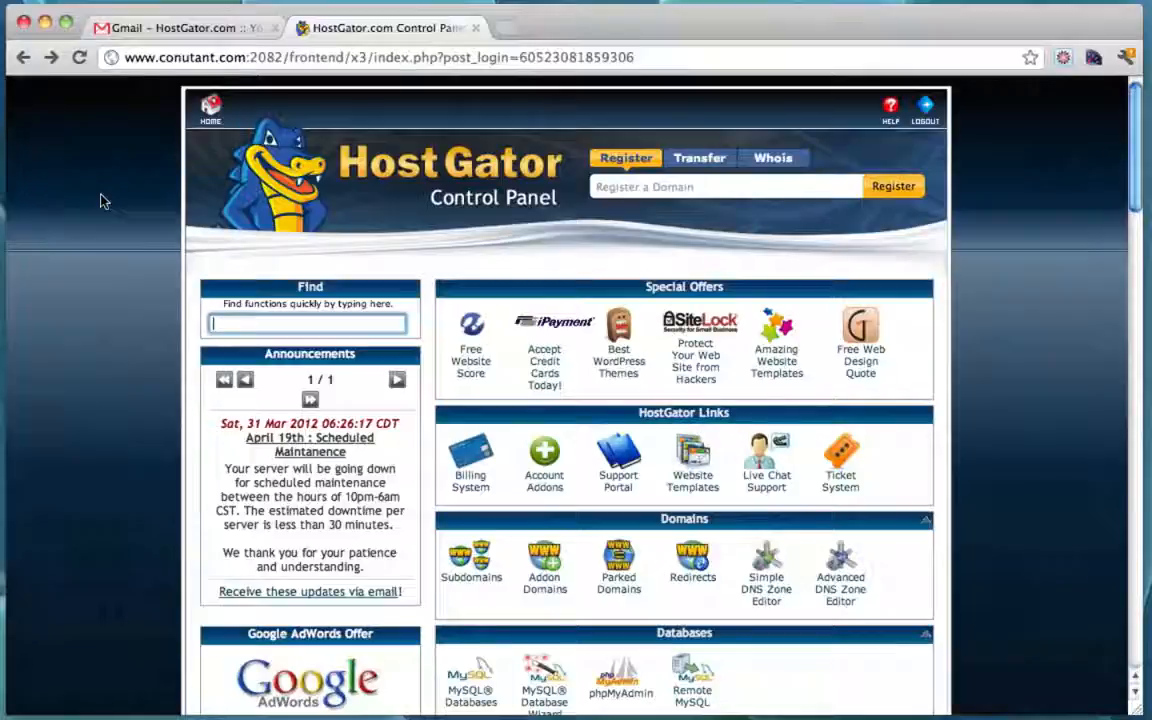
# Step: Scroll down to Software/Services and launch the QuickInstall installer
pyautogui.scroll(-5, 665, 330)
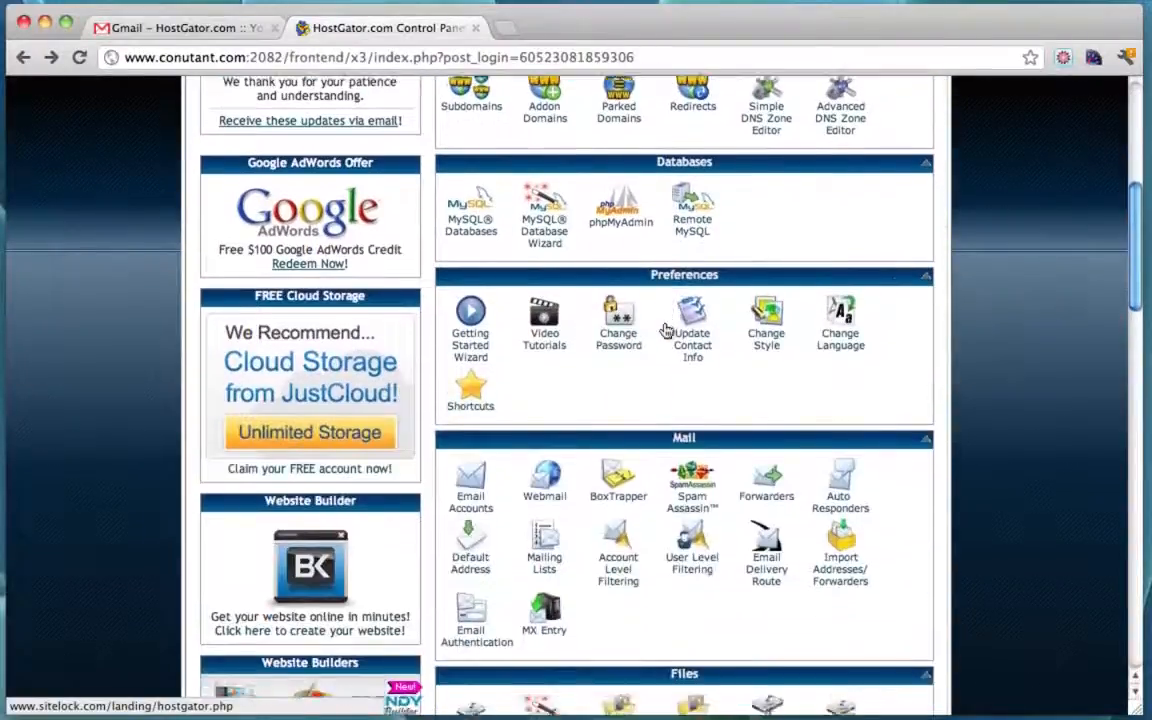
pyautogui.scroll(-10, 665, 330)
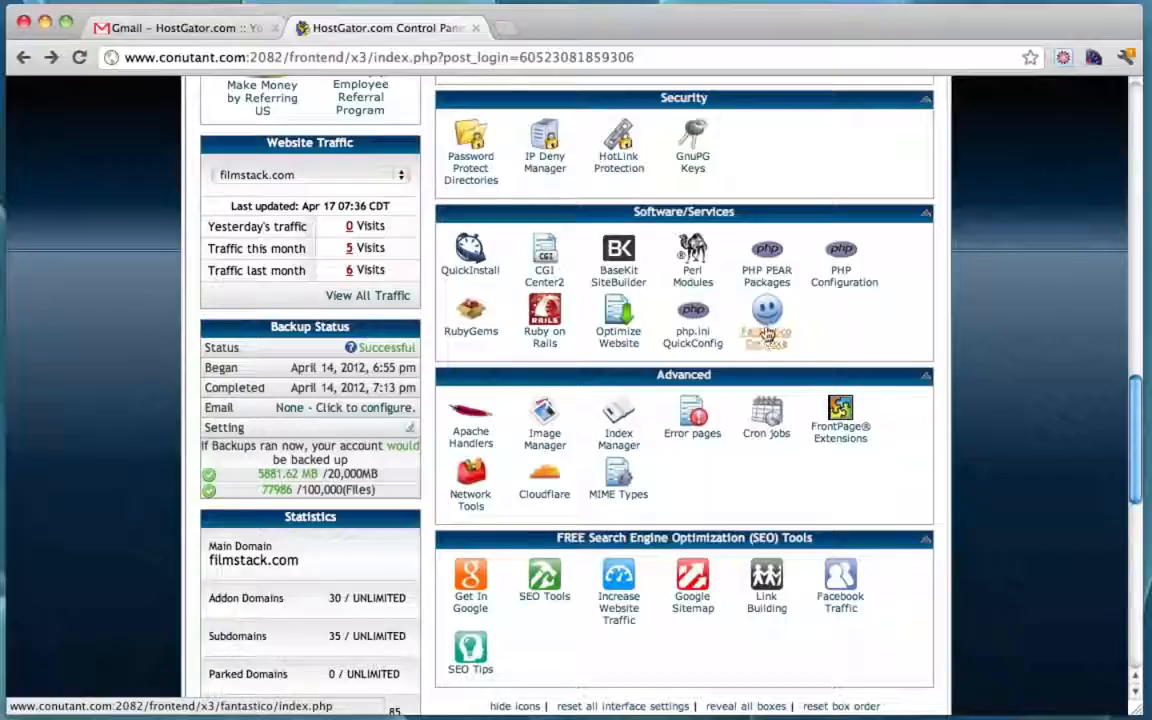
pyautogui.click(468, 258)
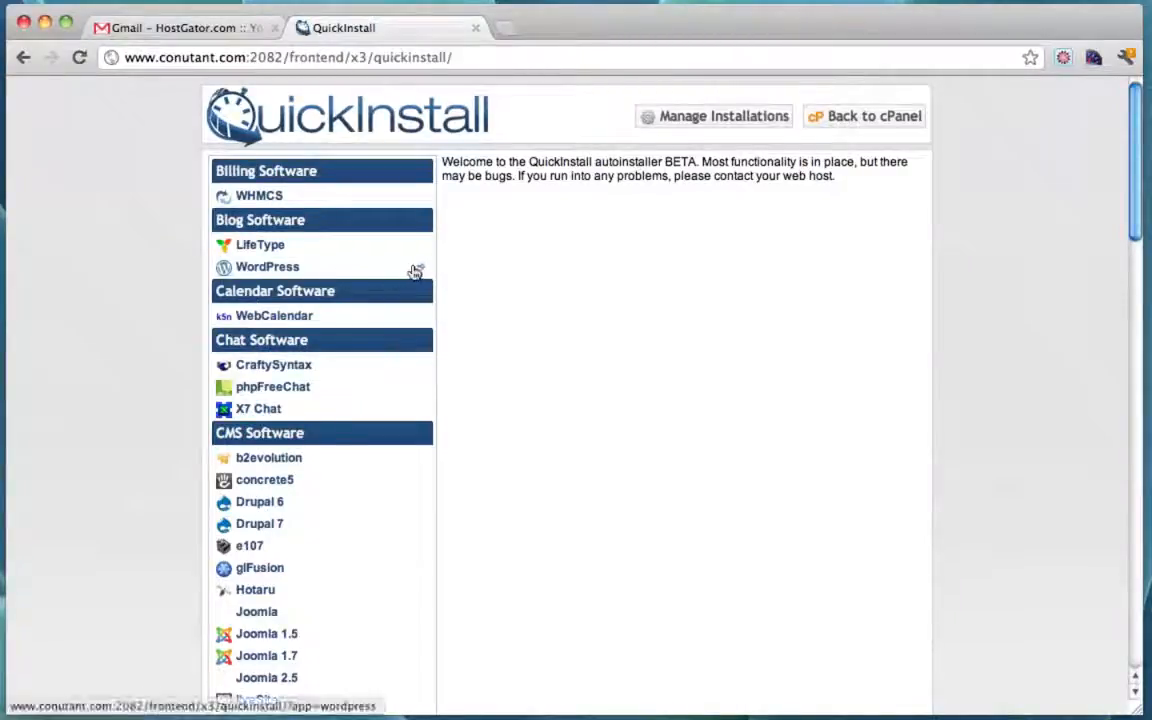
# Step: Start the WordPress installer and choose simpleiskey.com as the install domain
pyautogui.click(270, 266)
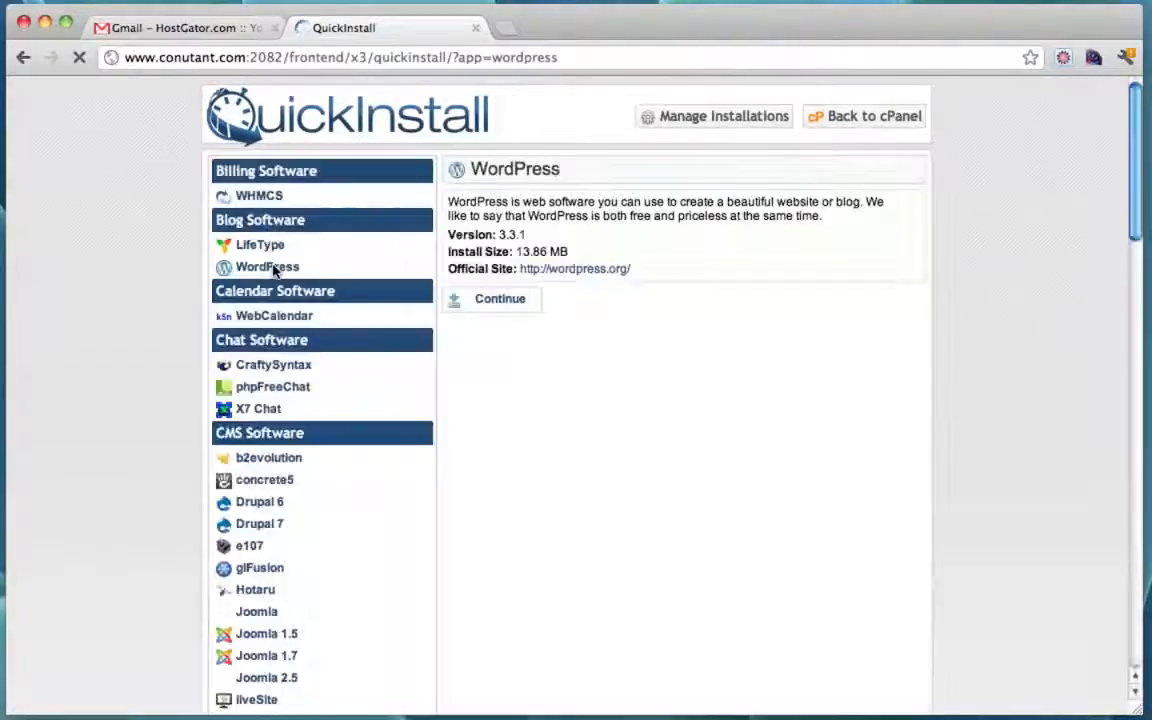
pyautogui.click(500, 299)
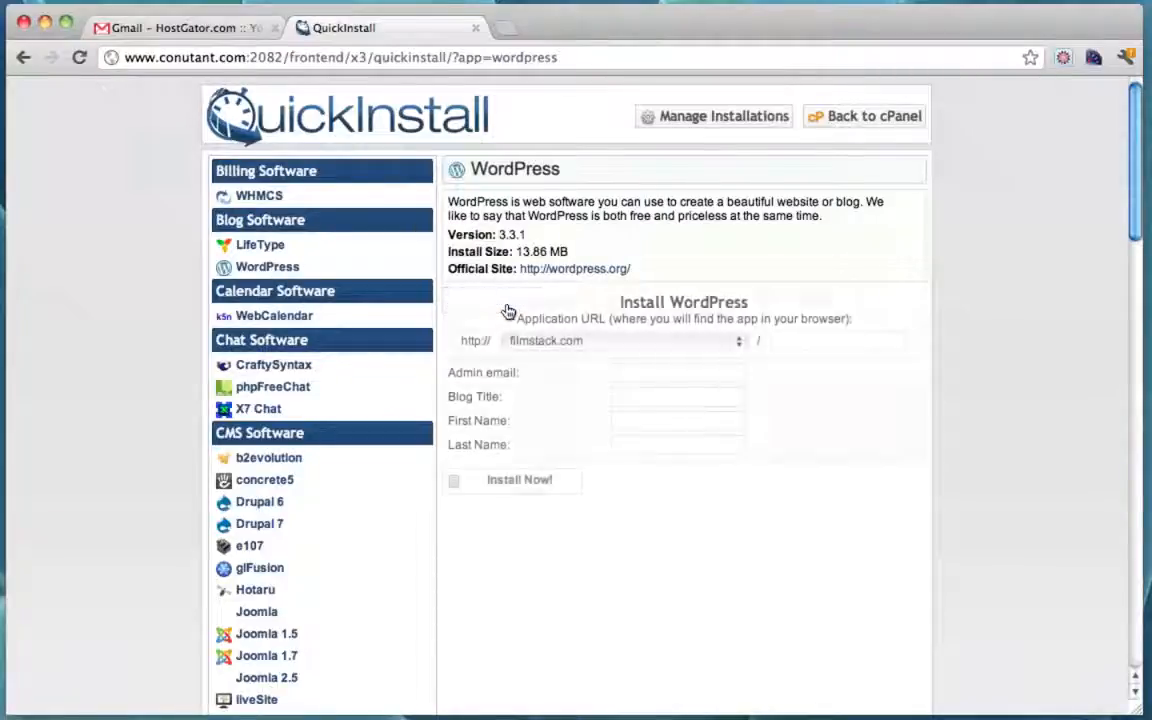
pyautogui.click(737, 345)
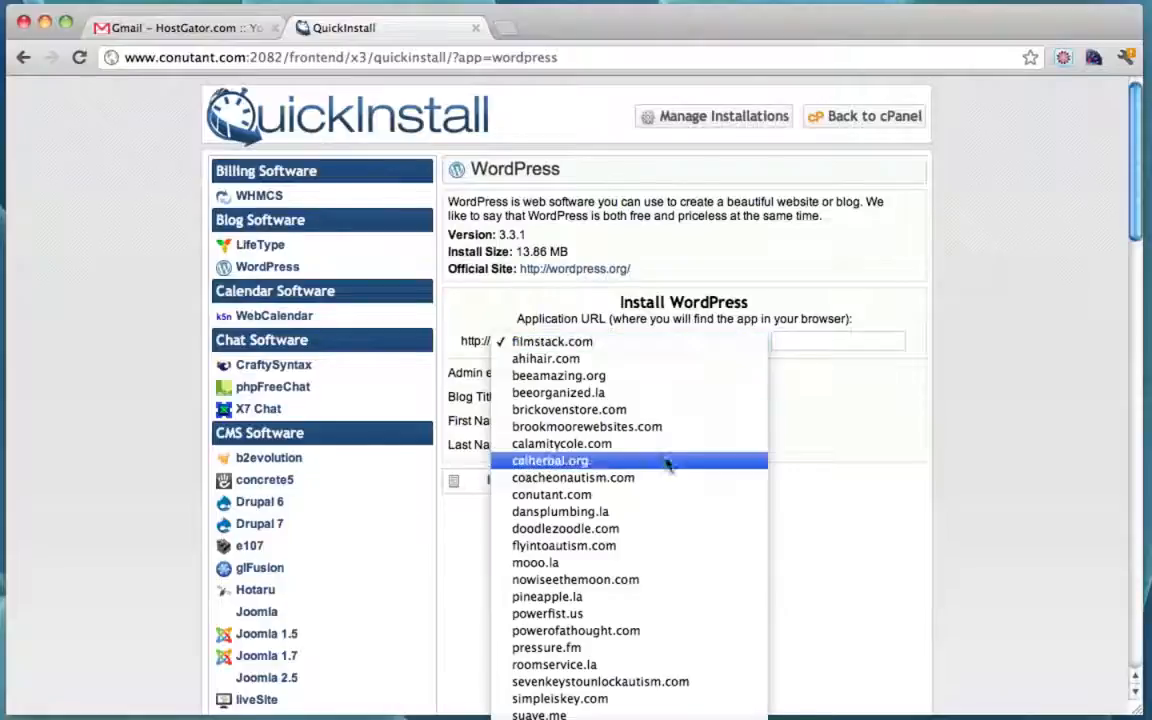
pyautogui.press('s')
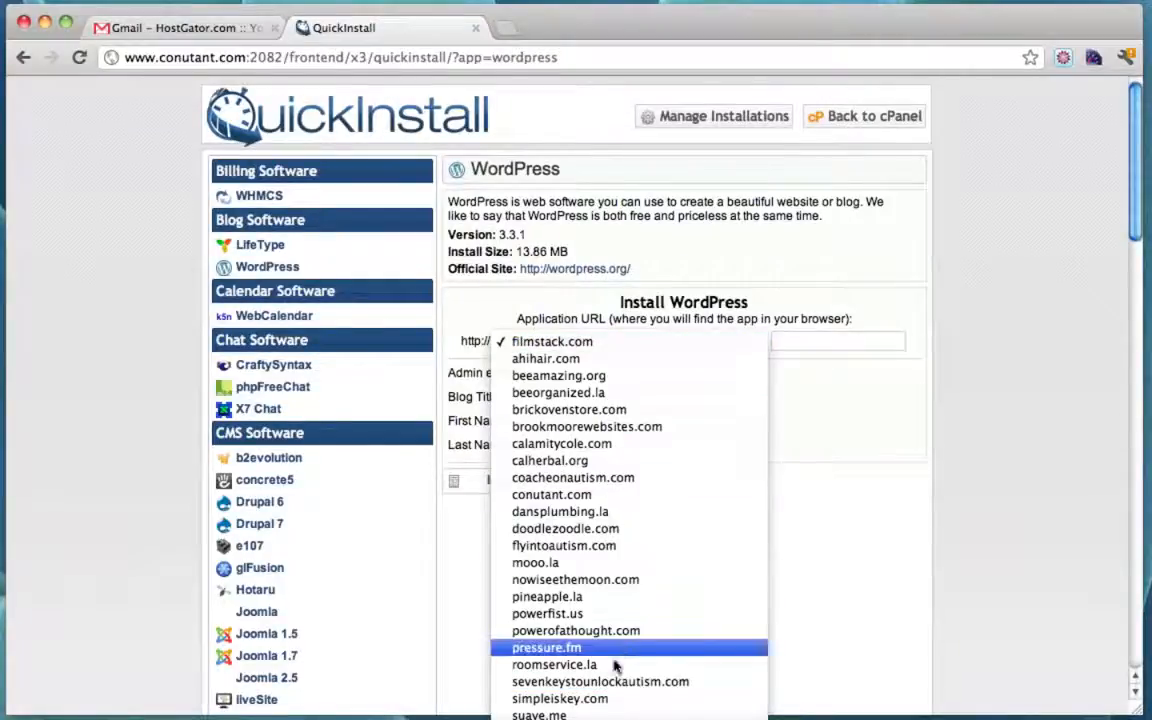
pyautogui.click(598, 702)
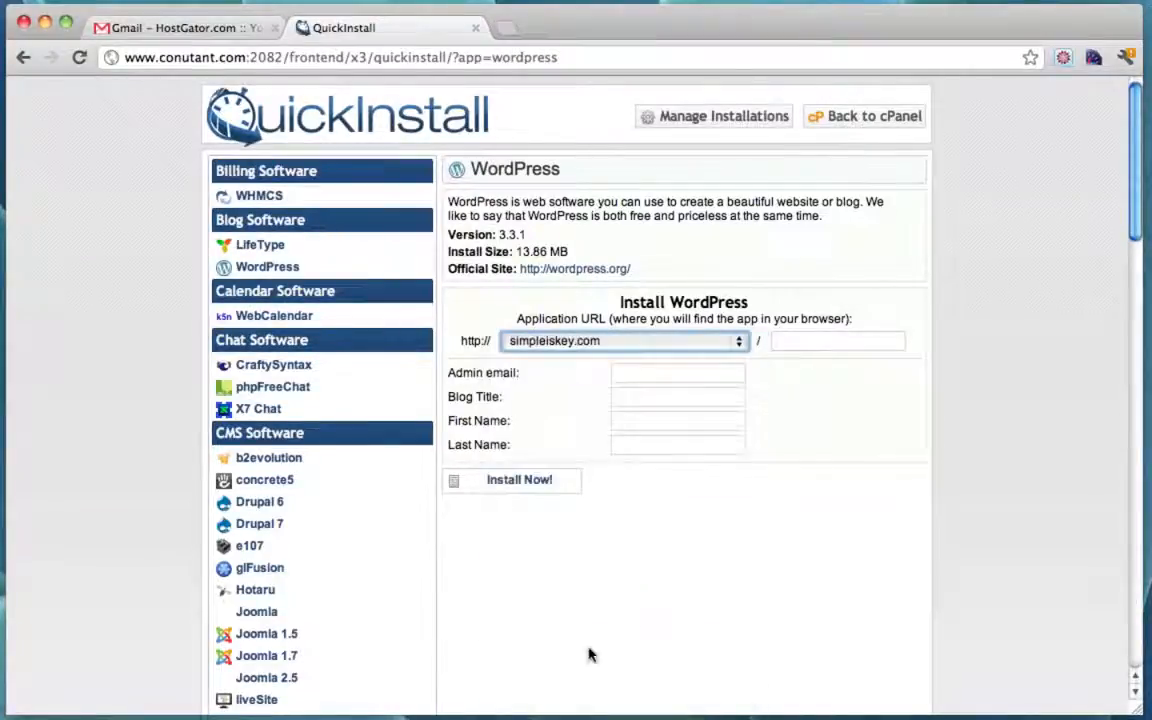
# Step: Autofill the admin email and name, title the blog 'Website Store', and install
pyautogui.click(636, 373)
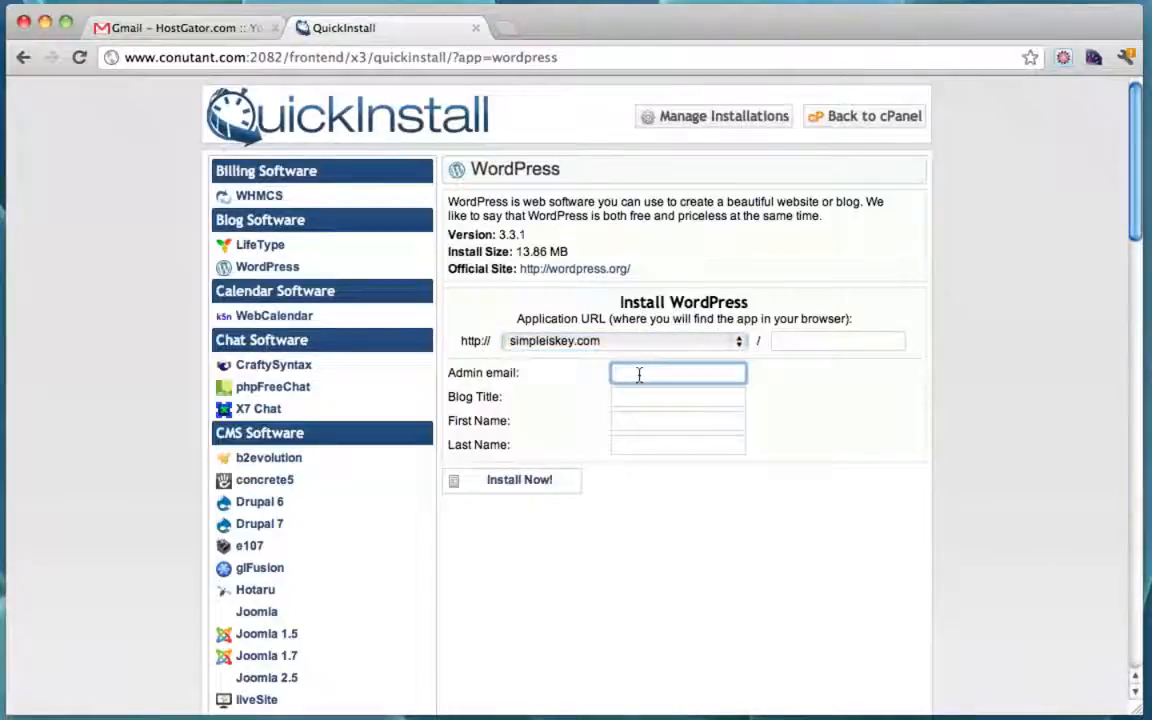
pyautogui.write('Ty')
pyautogui.click(680, 394)
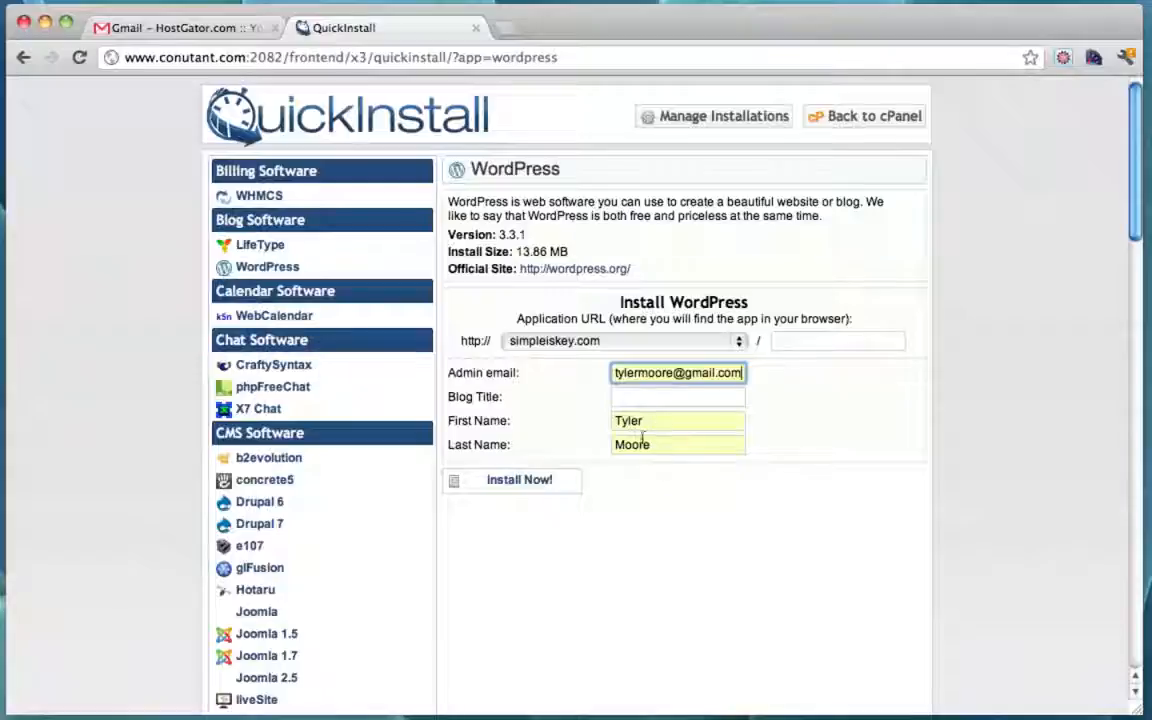
pyautogui.click(643, 398)
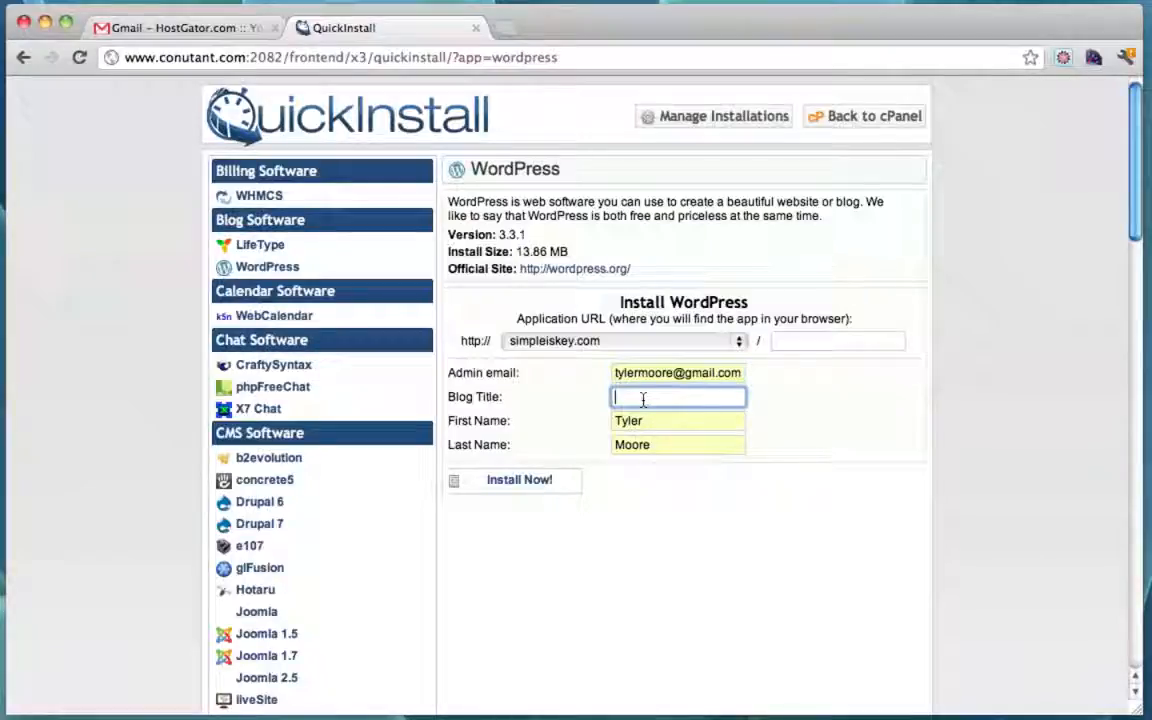
pyautogui.write('Website Store')
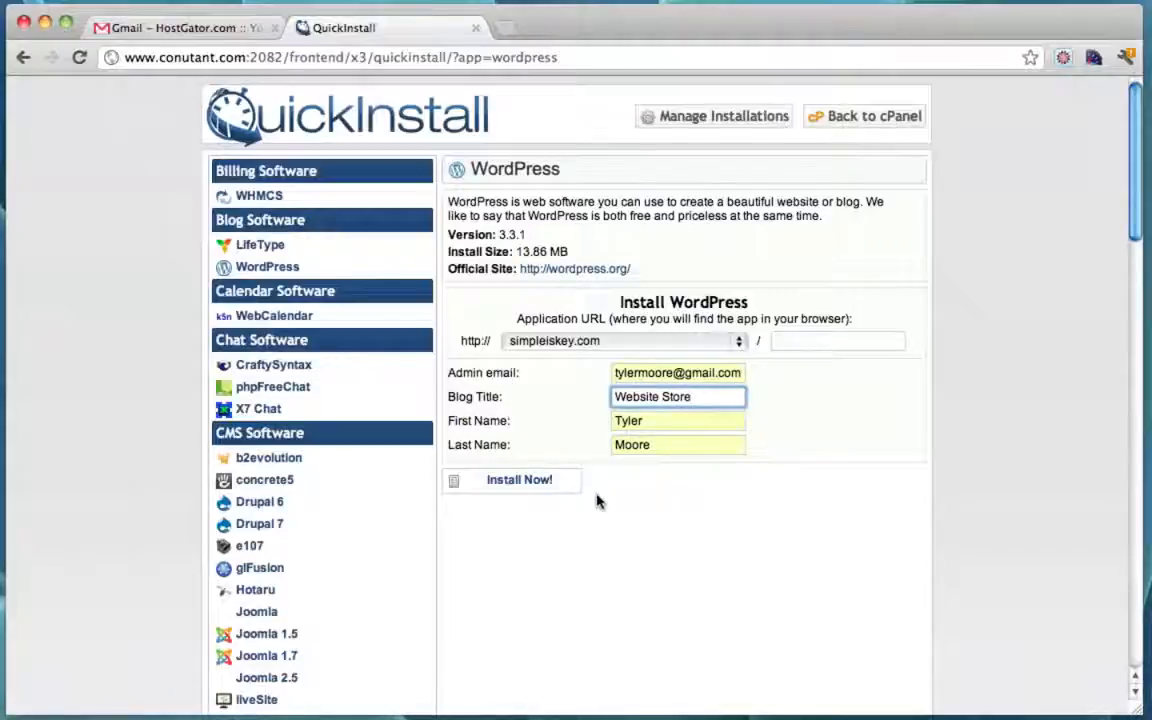
pyautogui.click(505, 489)
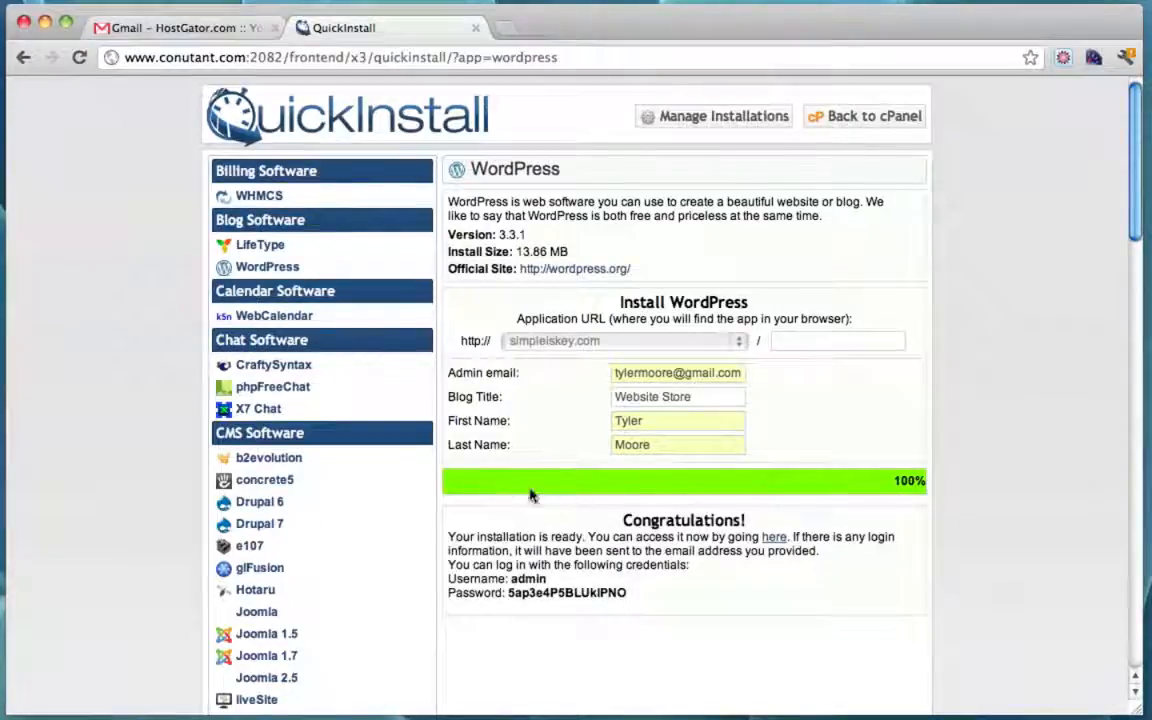
# Step: Copy the generated WordPress admin password from the Congratulations box
pyautogui.scroll(-1, 818, 532)
pyautogui.scroll(1, 818, 532)
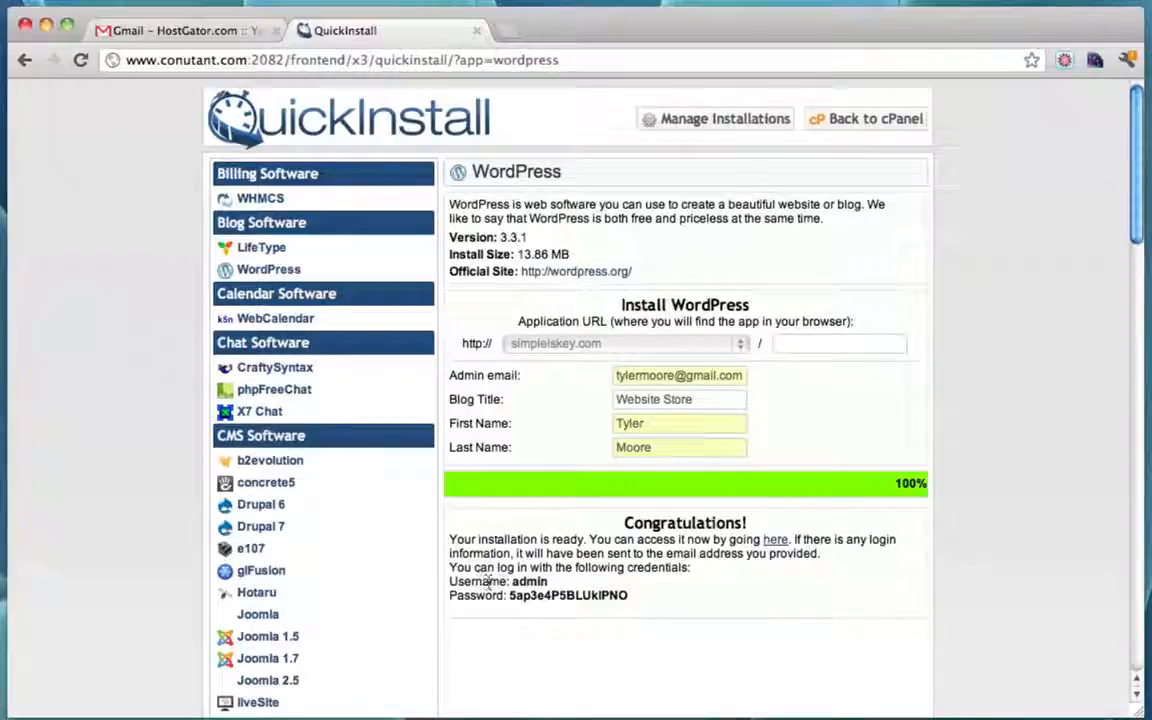
pyautogui.doubleClick(565, 596)
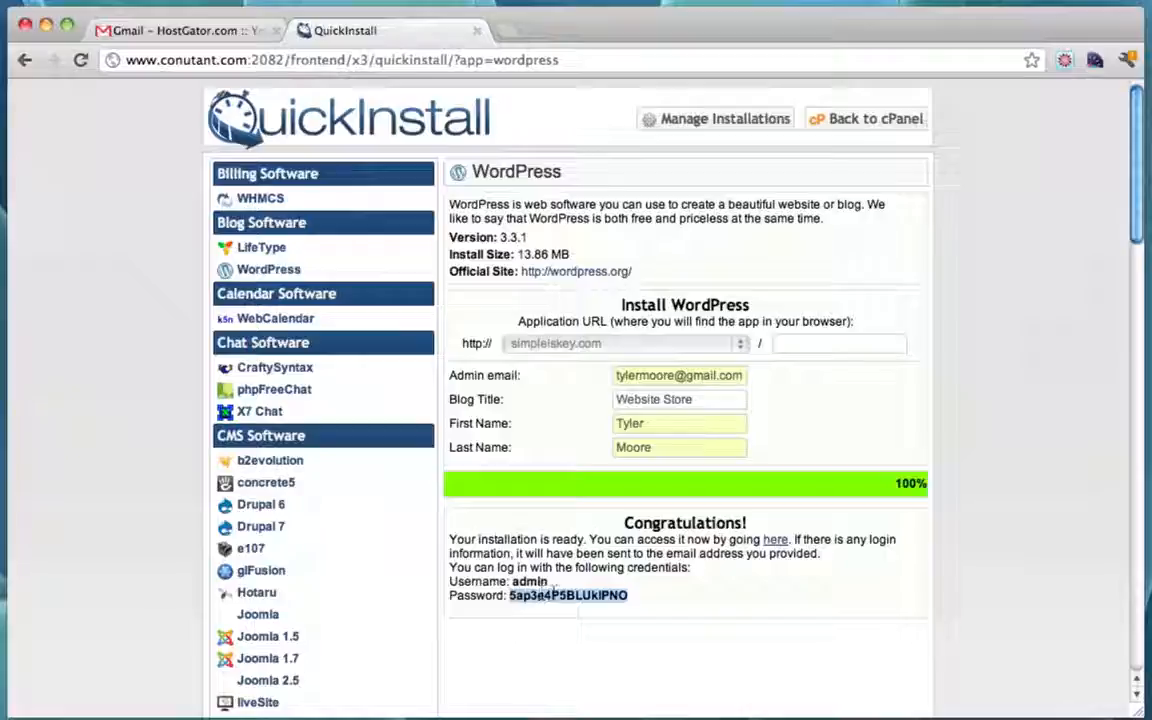
pyautogui.click(789, 611)
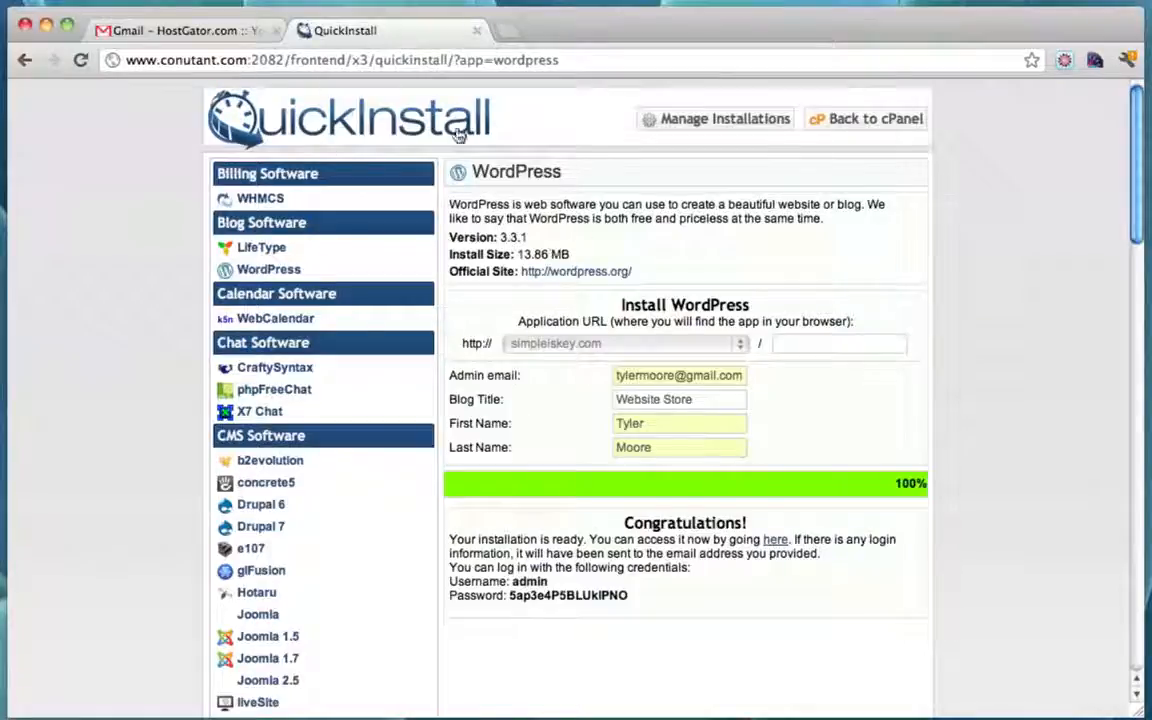
pyautogui.doubleClick(576, 596)
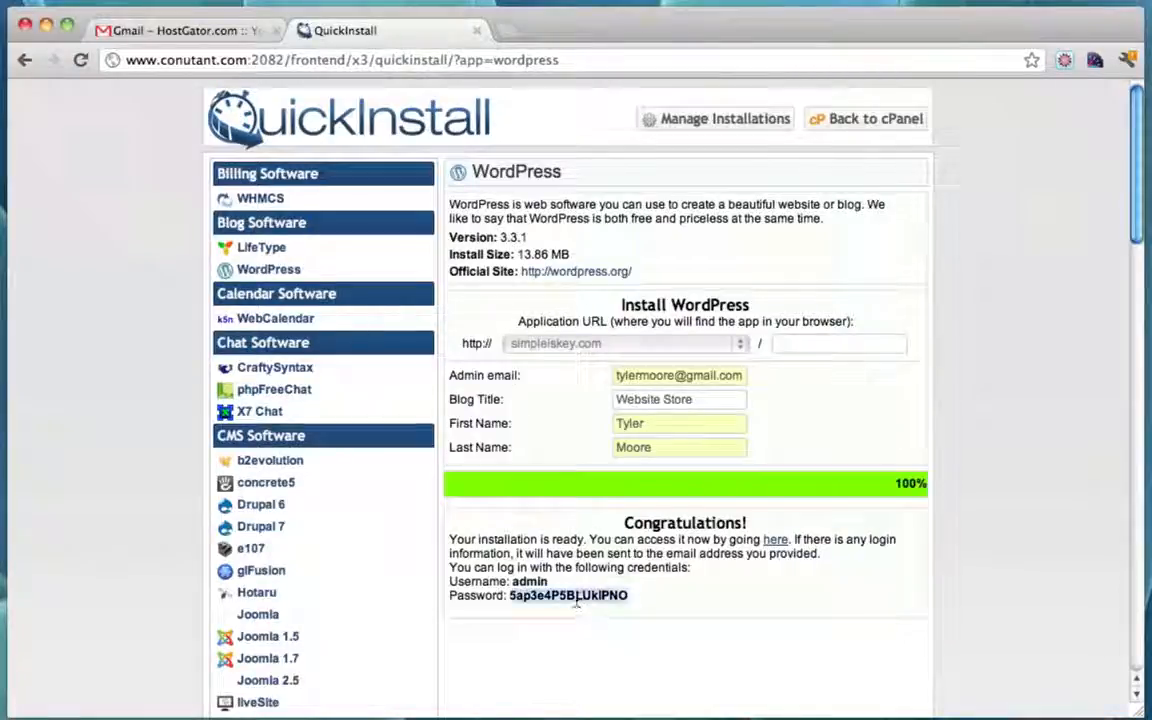
pyautogui.rightClick(576, 598)
pyautogui.click(600, 607)
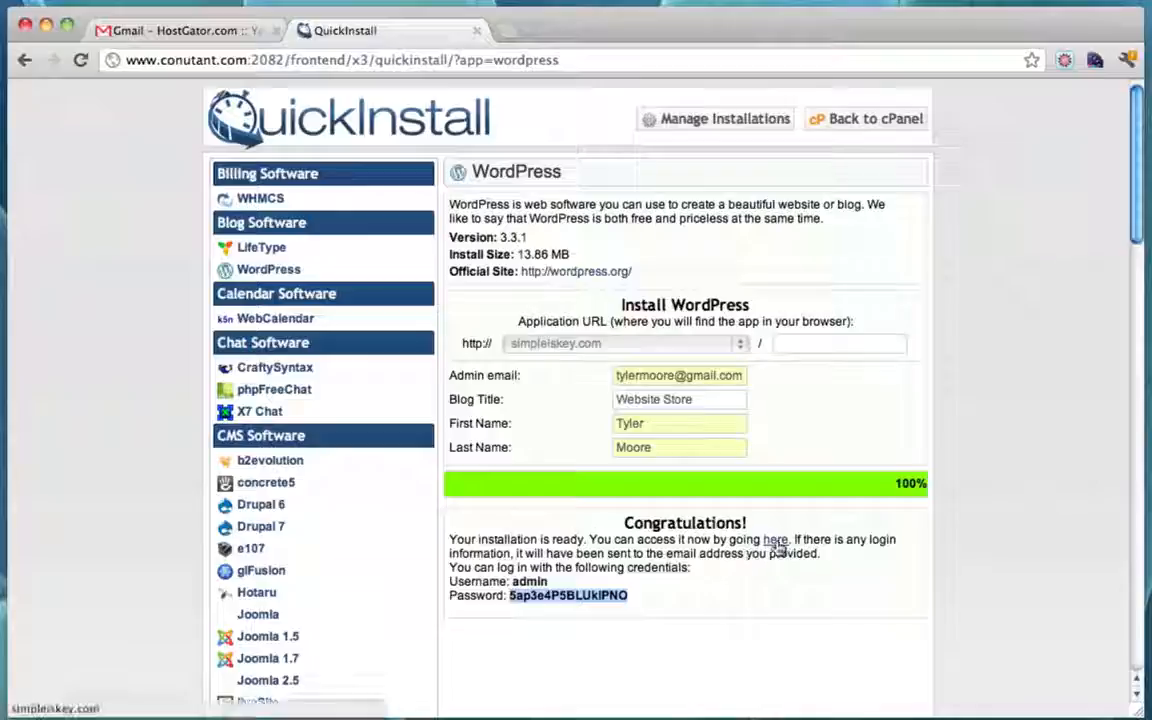
# Step: Open the new Website Store site in a new tab and scroll its home page
pyautogui.click(776, 541)
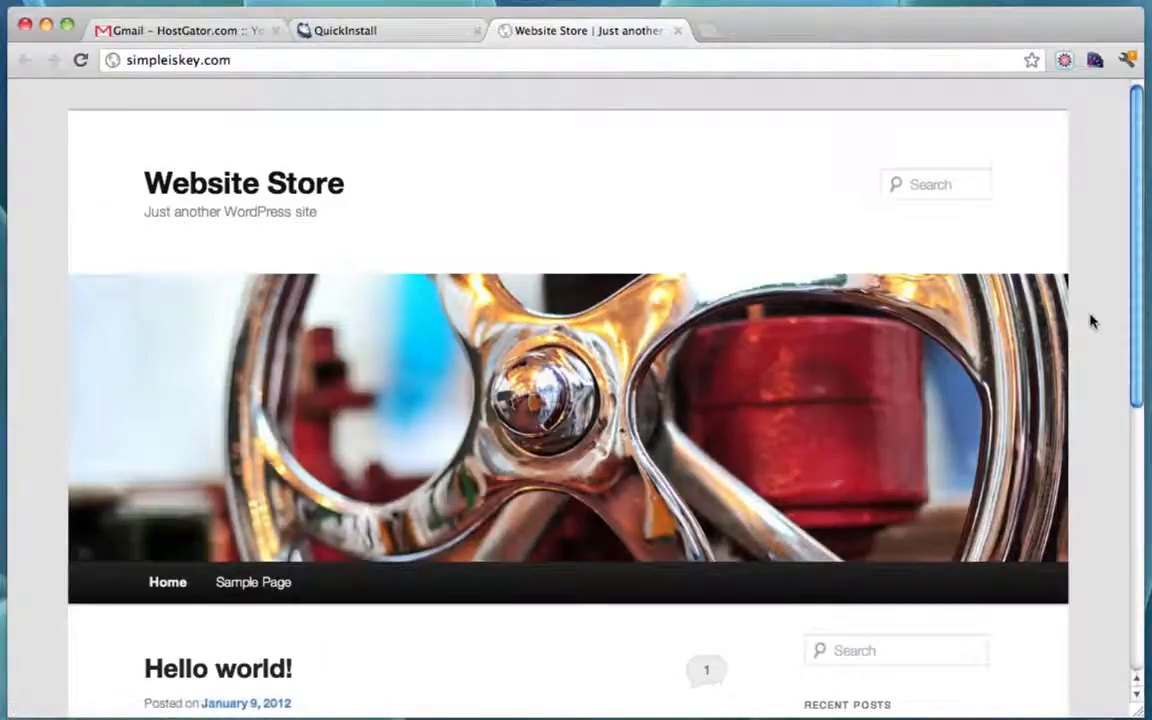
pyautogui.scroll(-5, 1090, 320)
pyautogui.scroll(-4, 1090, 320)
pyautogui.scroll(10, 1090, 320)
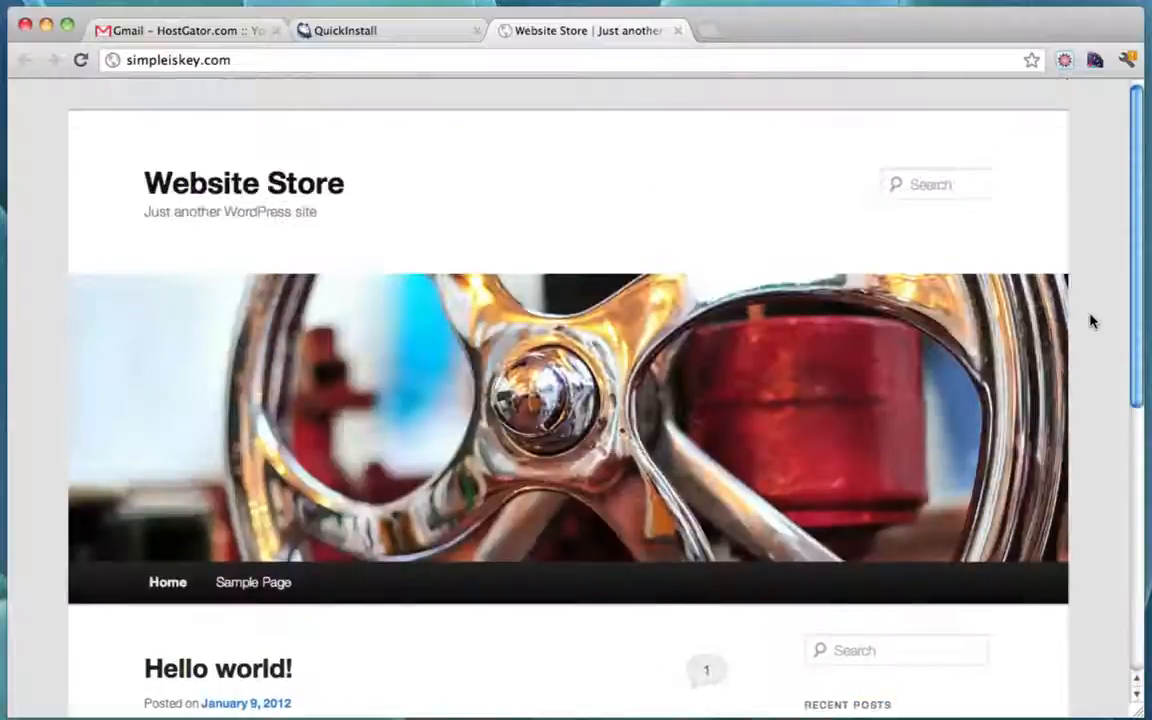
pyautogui.scroll(-10, 1090, 320)
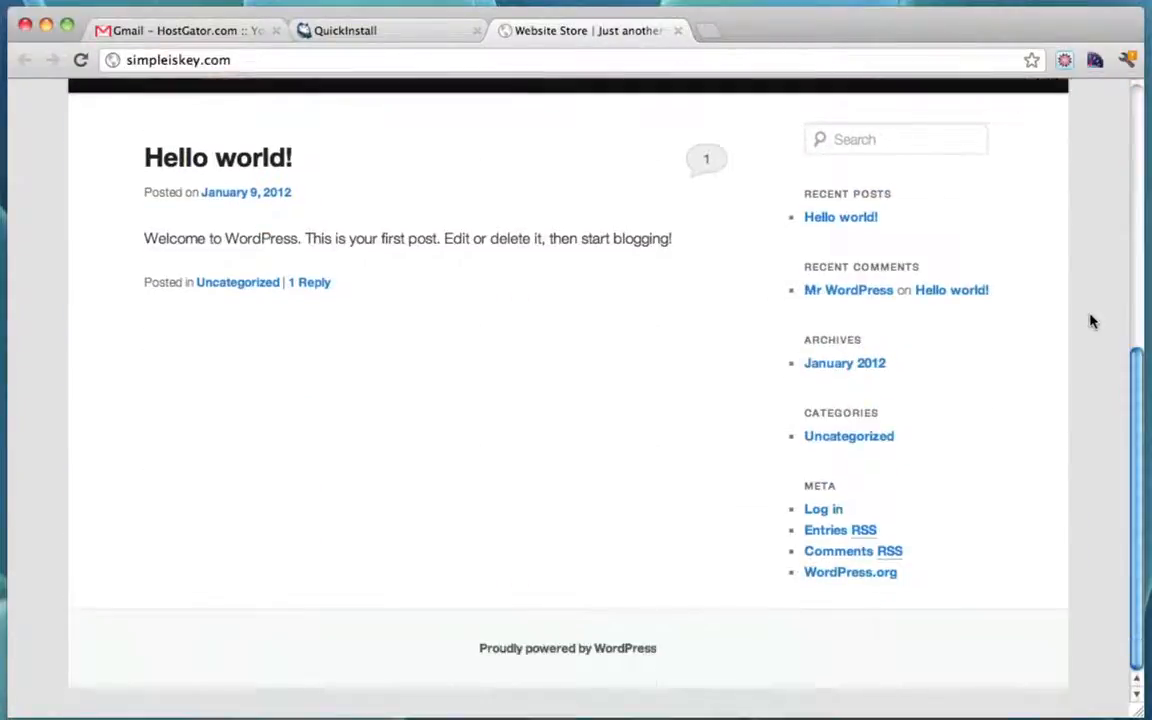
pyautogui.scroll(10, 1090, 320)
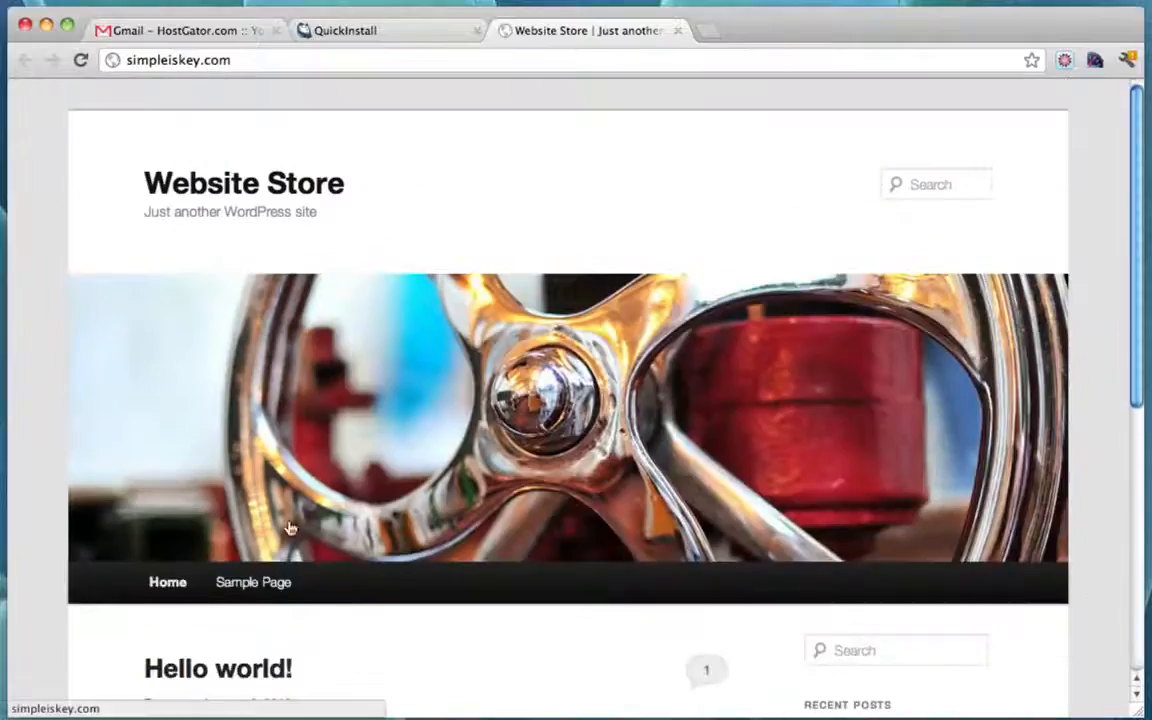
# Step: View the site's Sample Page, then go back to the Hello world! home page
pyautogui.click(254, 588)
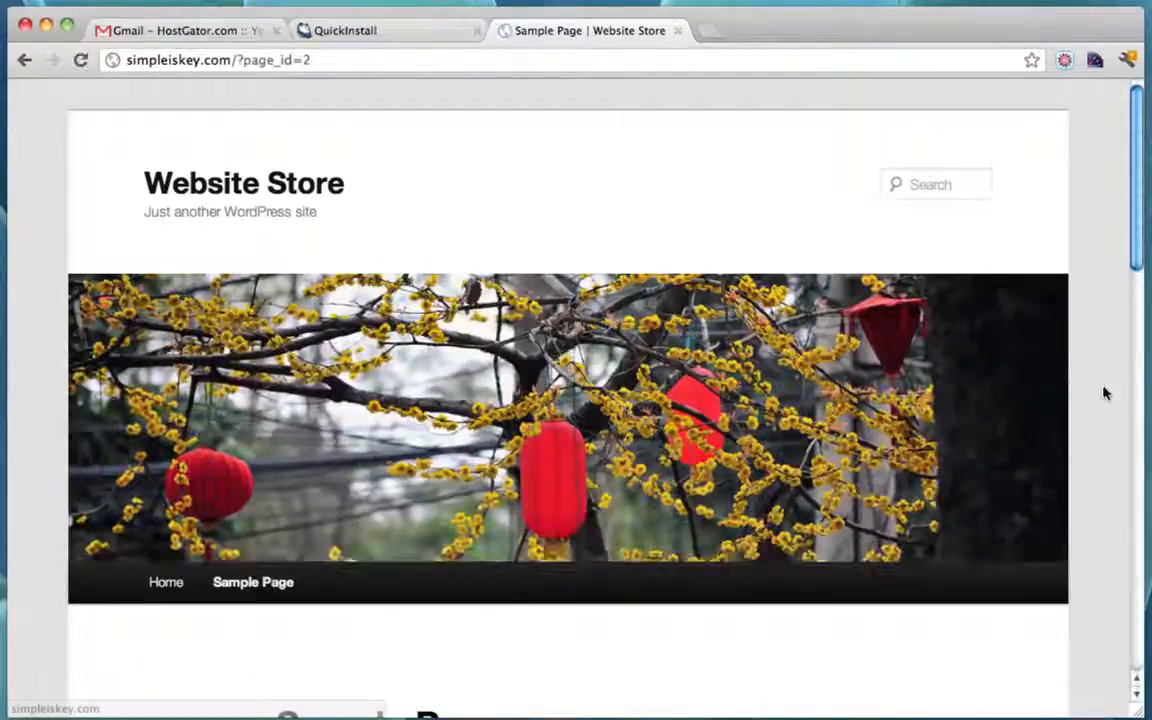
pyautogui.scroll(-15, 1095, 411)
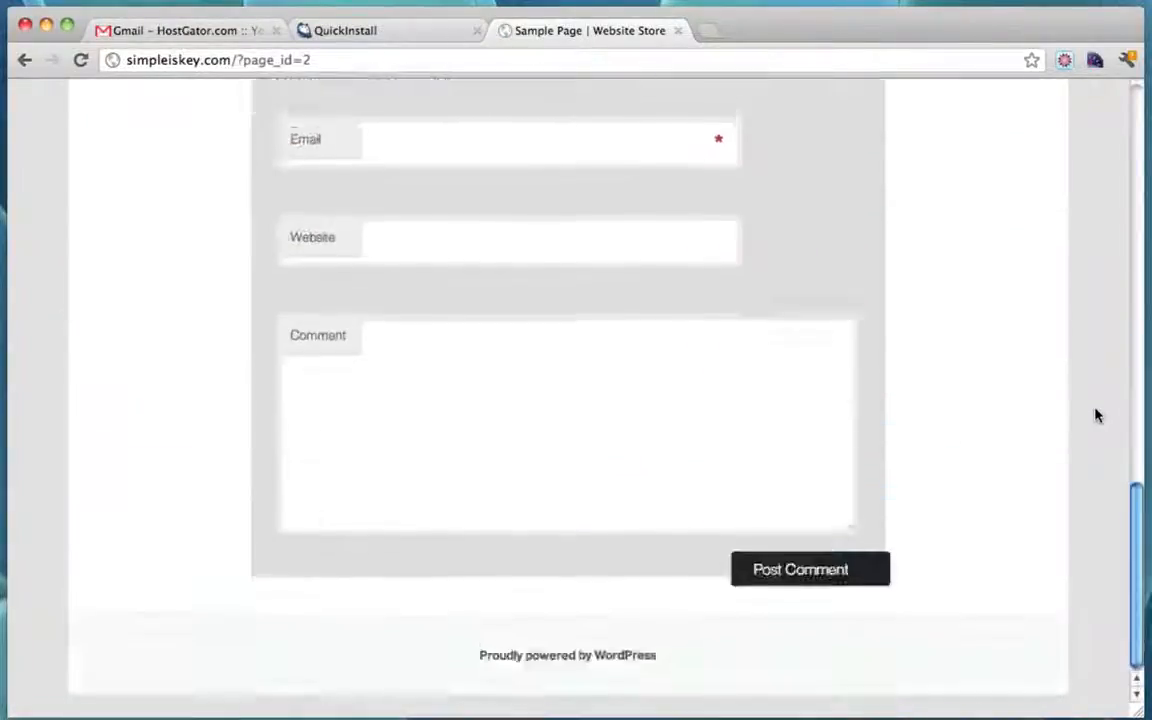
pyautogui.scroll(15, 1095, 411)
pyautogui.click(25, 60)
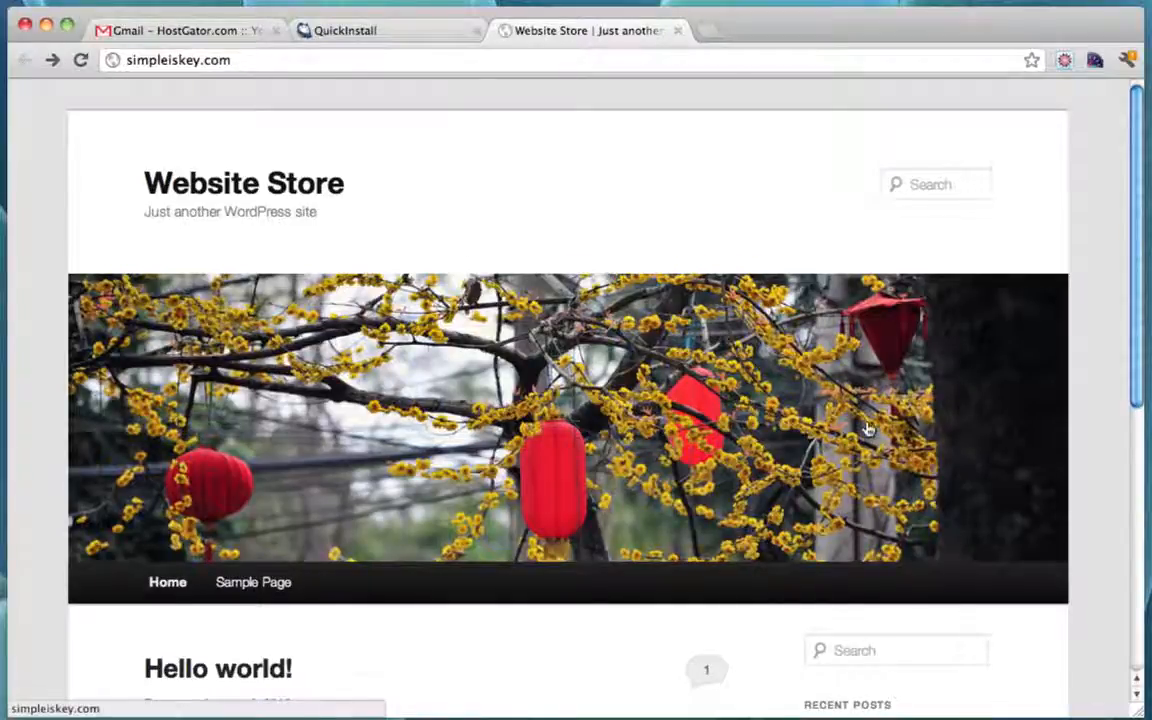
pyautogui.scroll(-5, 868, 430)
pyautogui.scroll(5, 868, 430)
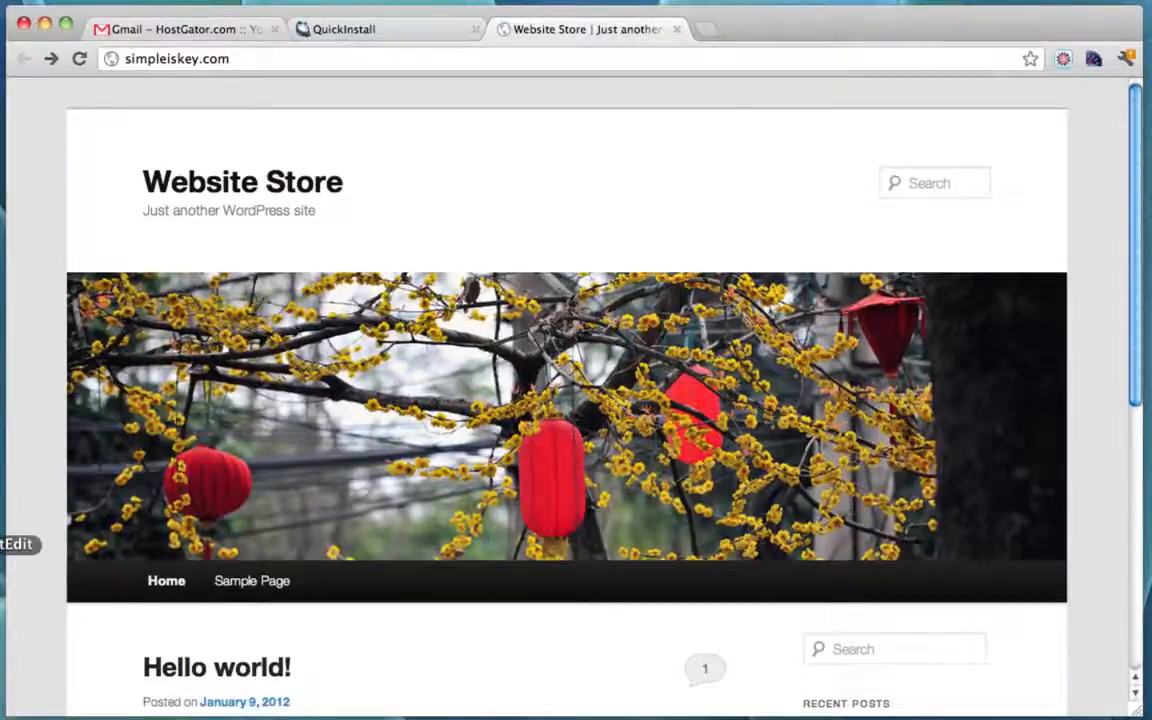
# Step: Add '-- Done' after Install Wordpress in the TextEdit checklist, then return to Chrome
pyautogui.click(10, 543)
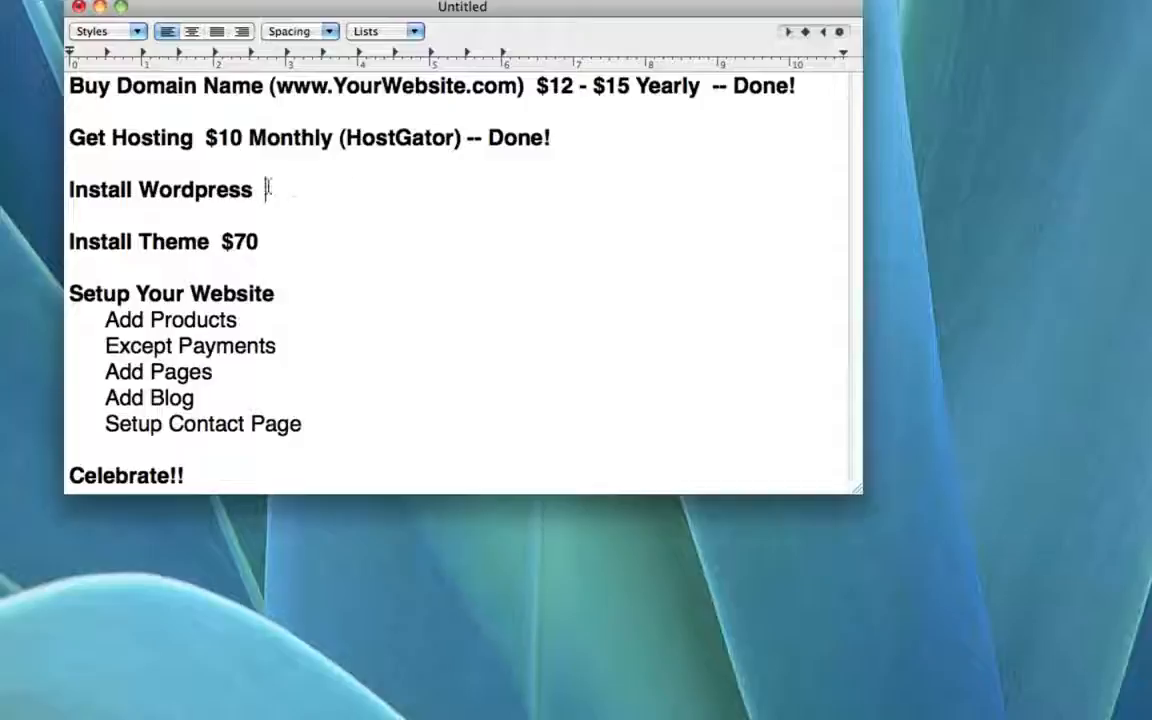
pyautogui.write('-- Done!')
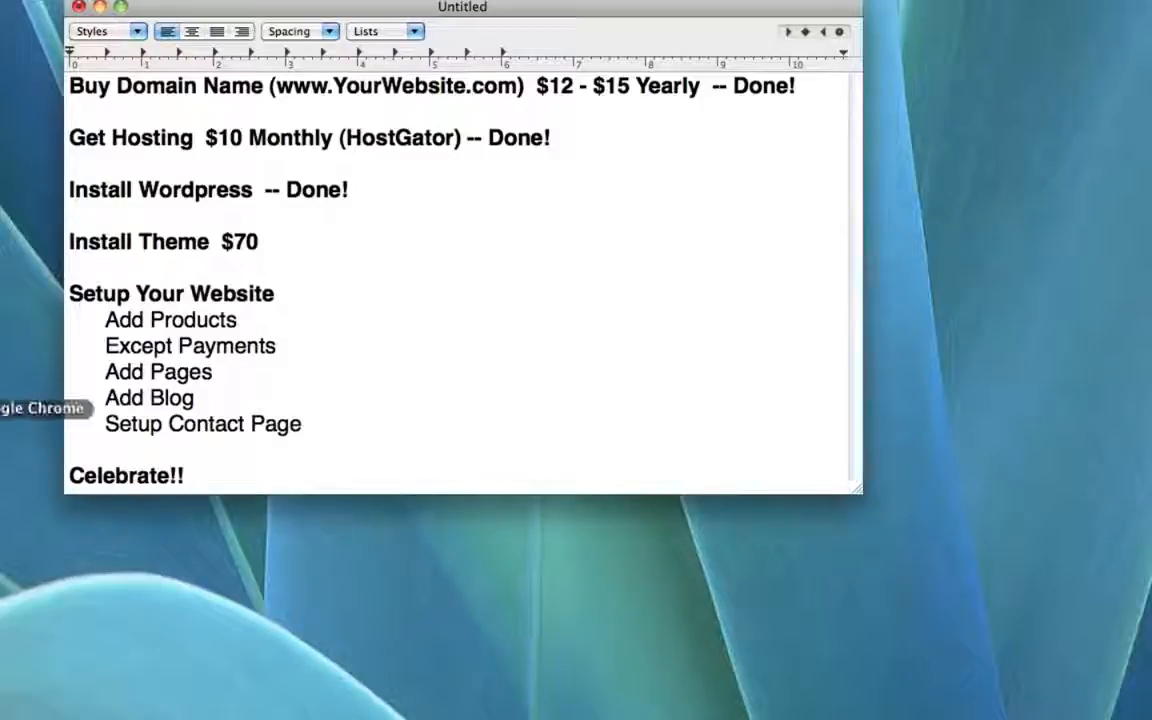
pyautogui.click(5, 408)
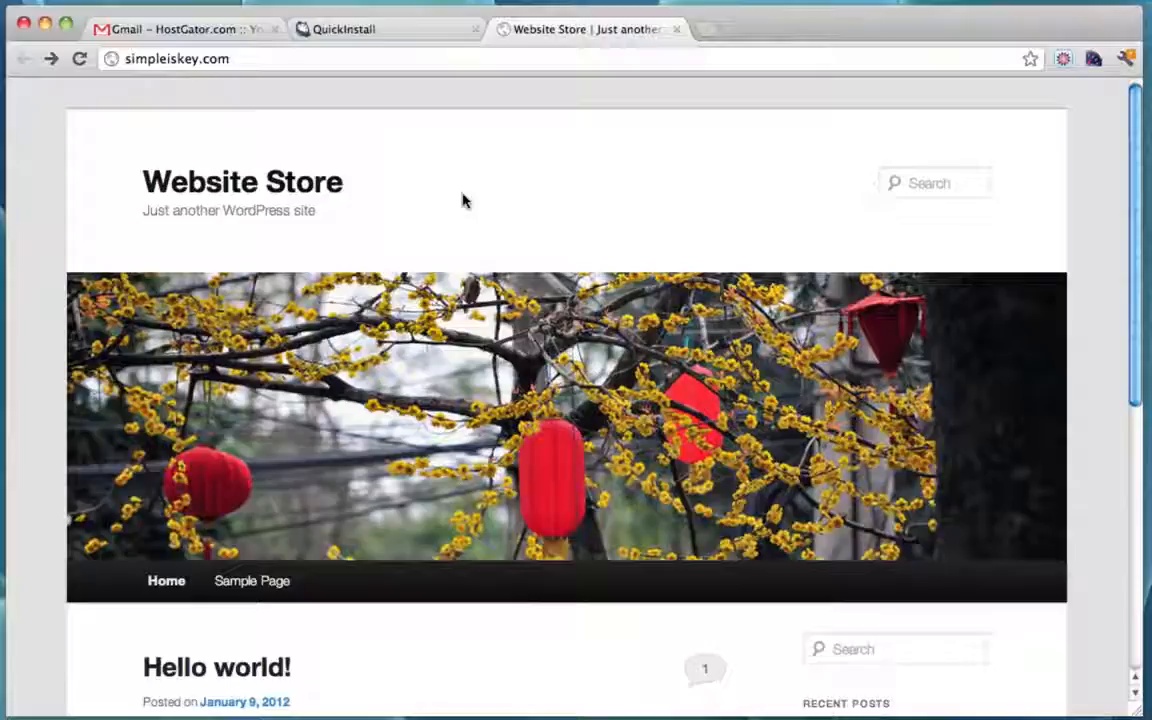
# Step: Load the site's WordPress admin login page by adding /wp-admin to the address
pyautogui.click(283, 62)
pyautogui.click(290, 64)
pyautogui.moveTo(266, 62)
pyautogui.mouseDown()
pyautogui.moveTo(61, 50)
pyautogui.moveTo(327, 96)
pyautogui.moveTo(252, 64)
pyautogui.mouseUp()
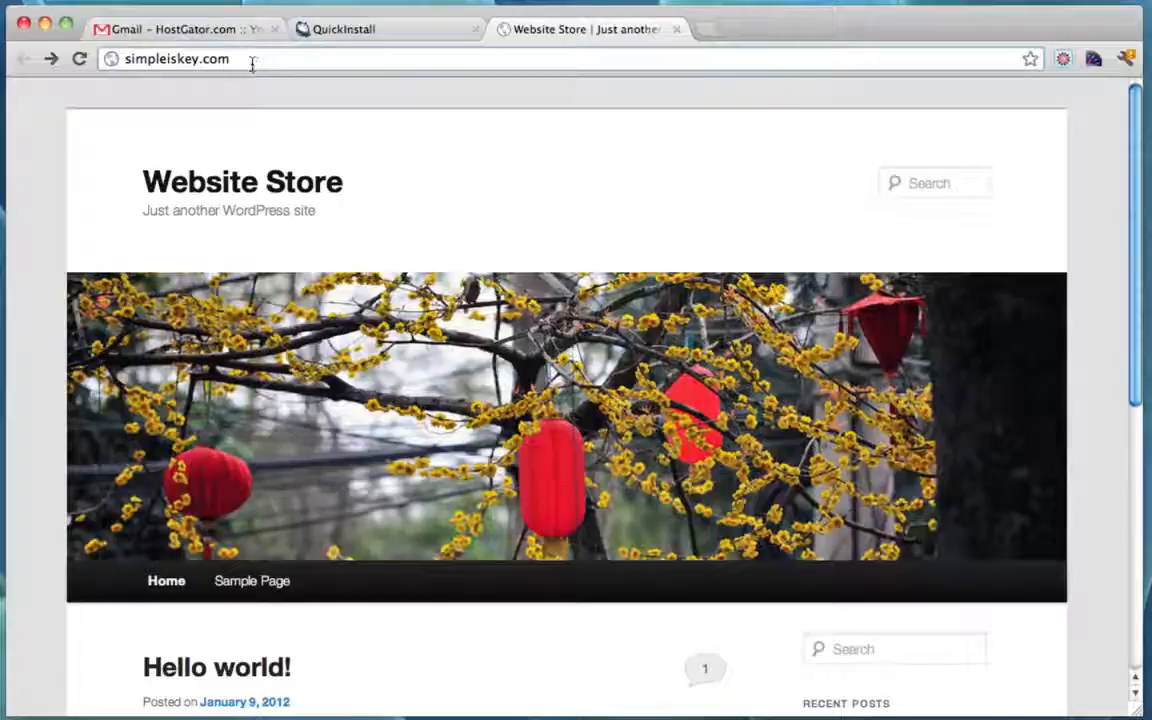
pyautogui.write('/wp-admin')
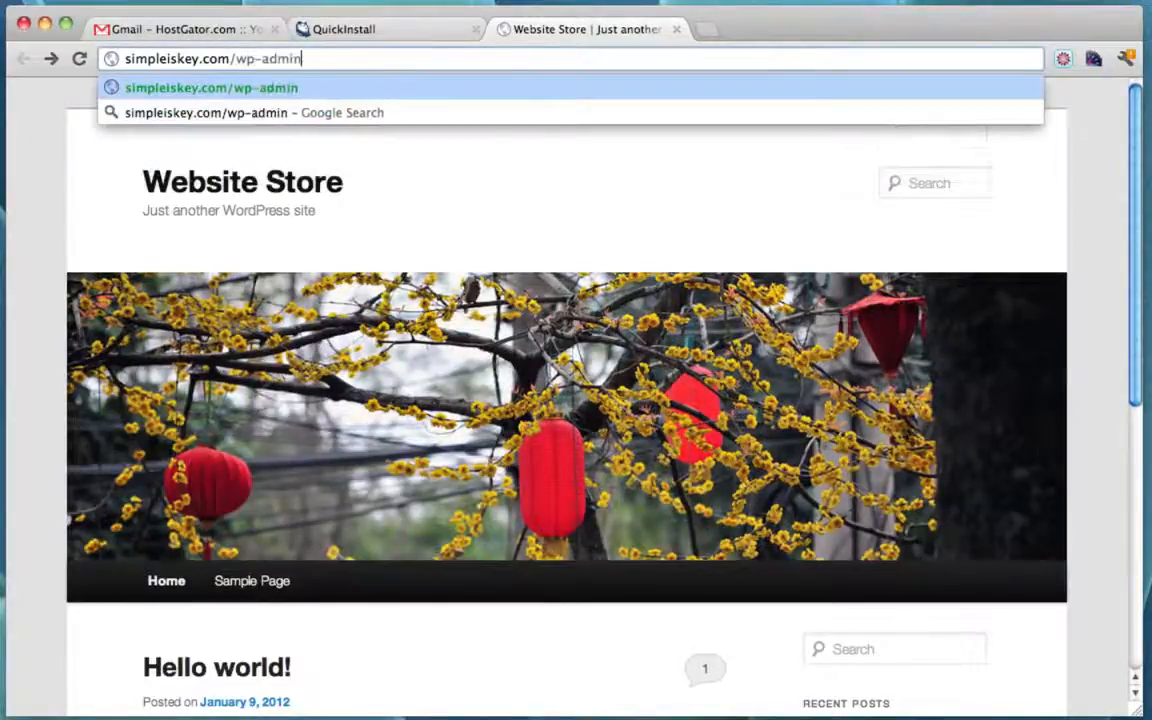
pyautogui.press('Return')
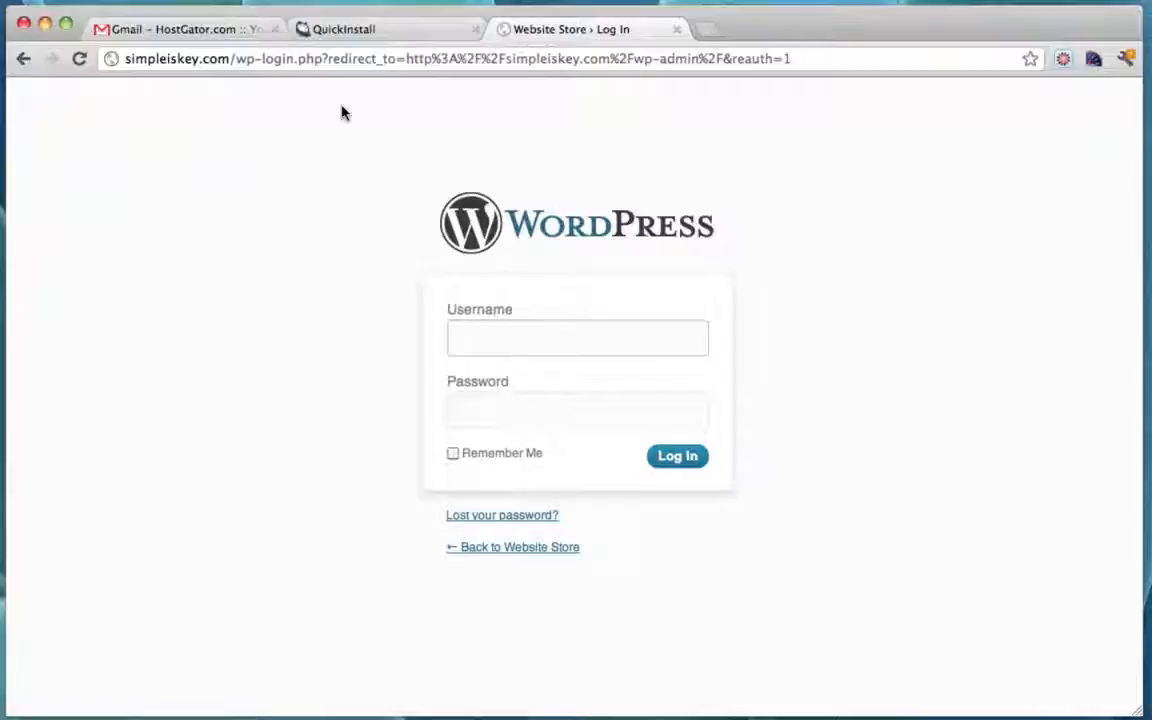
# Step: Log in as admin with the password copied from the QuickInstall tab
pyautogui.click(483, 347)
pyautogui.write('admin')
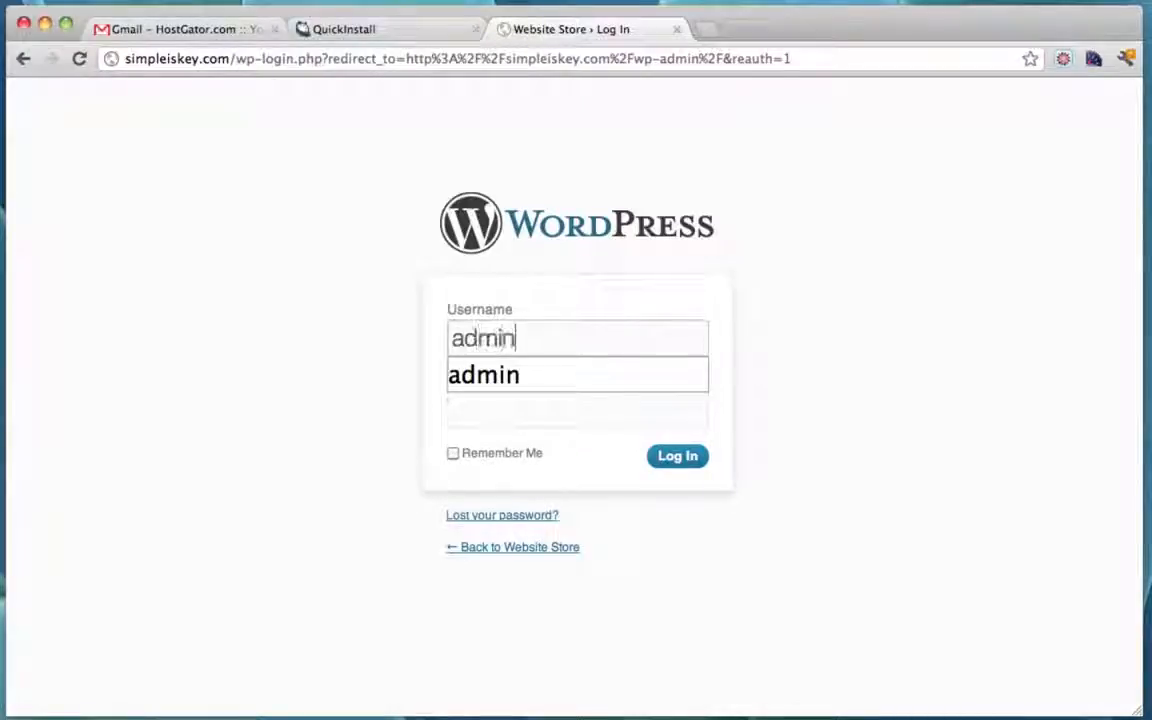
pyautogui.press('Tab')
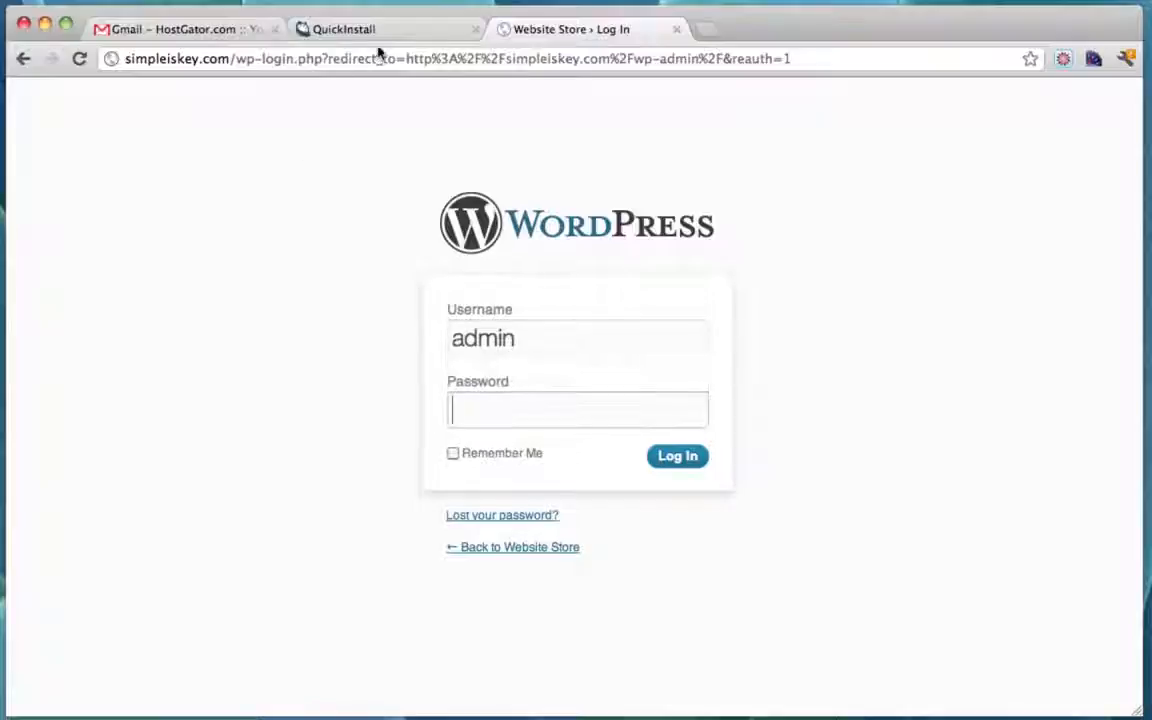
pyautogui.click(386, 36)
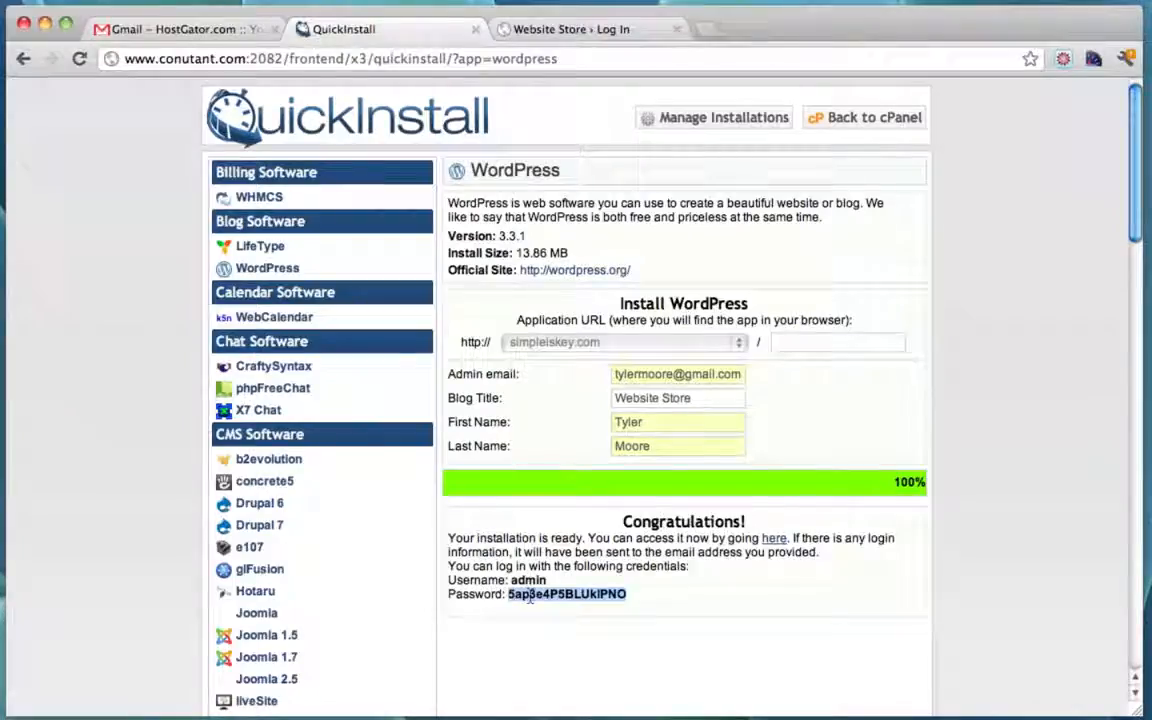
pyautogui.hotkey('ctrl', 'c')
pyautogui.click(578, 34)
pyautogui.hotkey('ctrl', 'v')
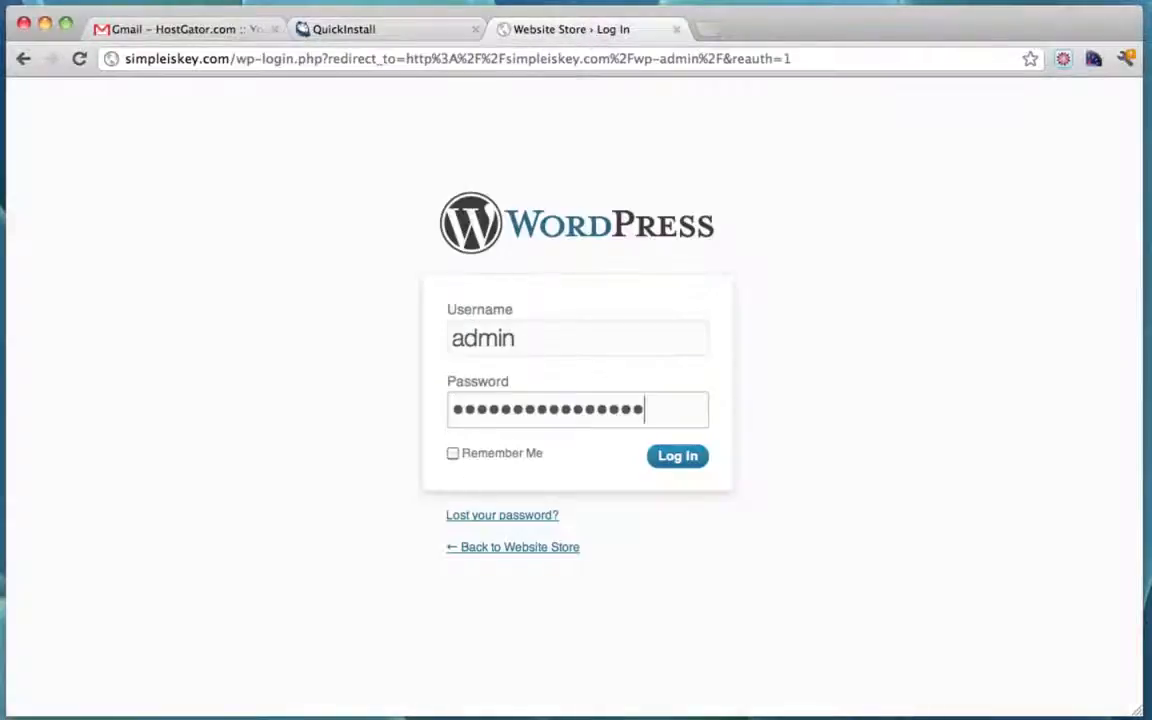
pyautogui.click(682, 463)
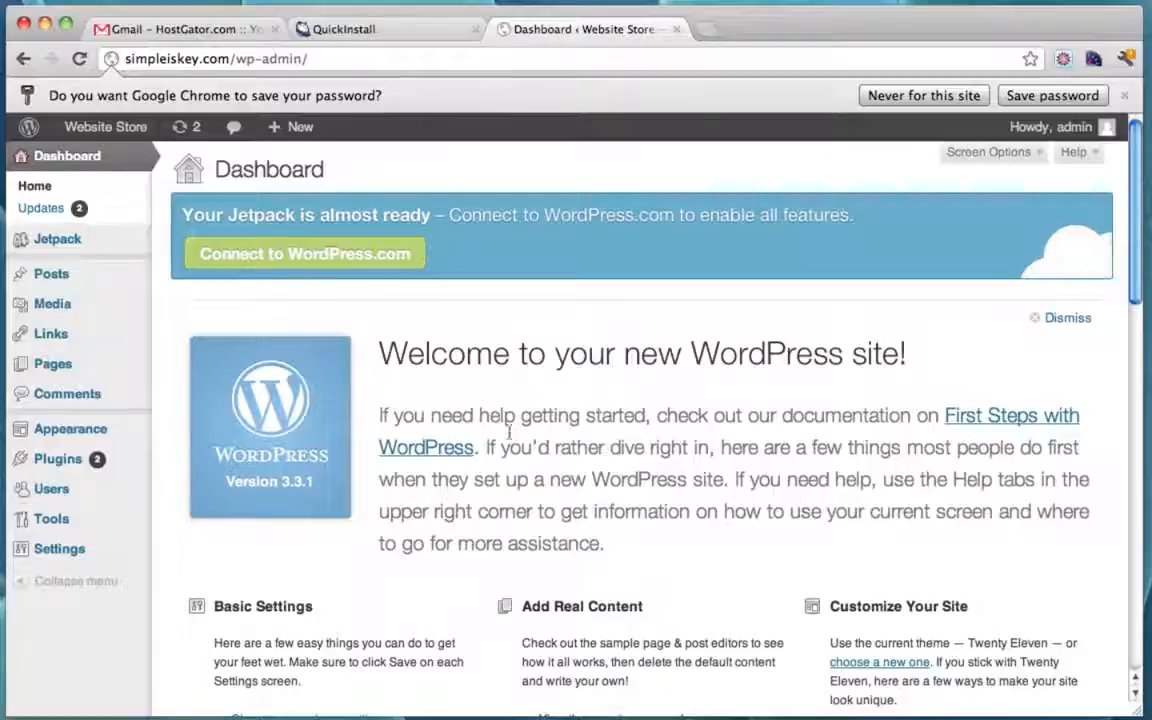
# Step: Visit the Website Store front page at simpleiskey.com from the admin bar and browse it
pyautogui.scroll(-10, 450, 440)
pyautogui.scroll(10, 532, 429)
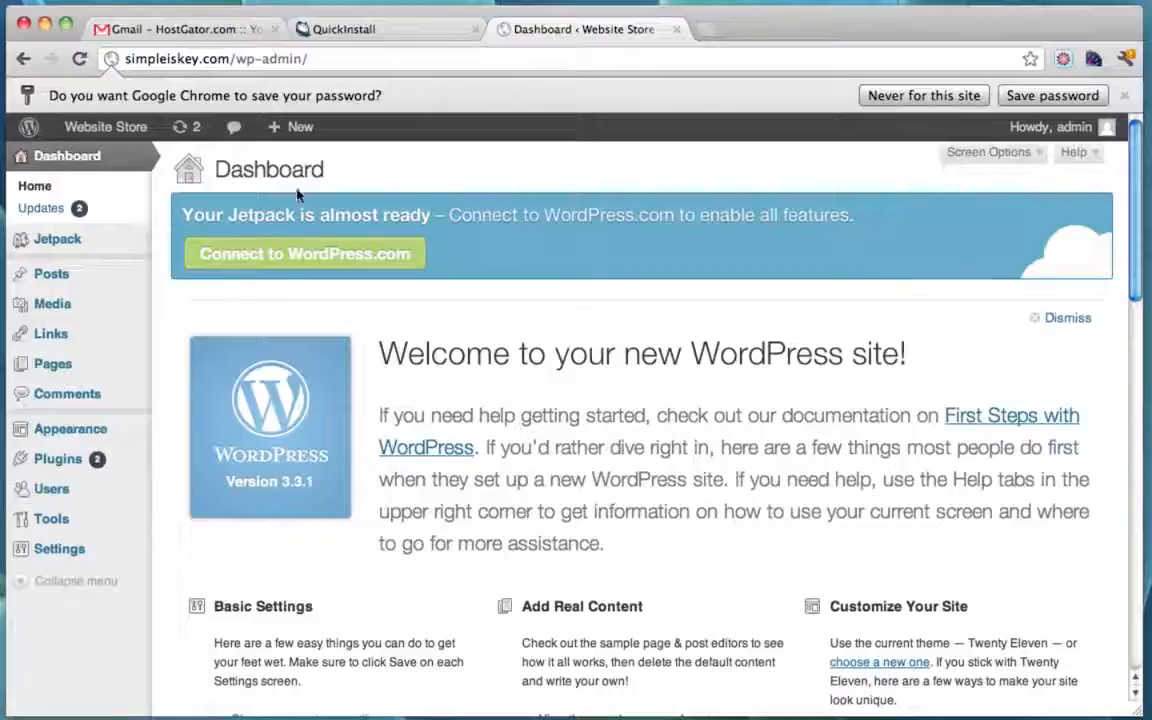
pyautogui.moveTo(98, 126)
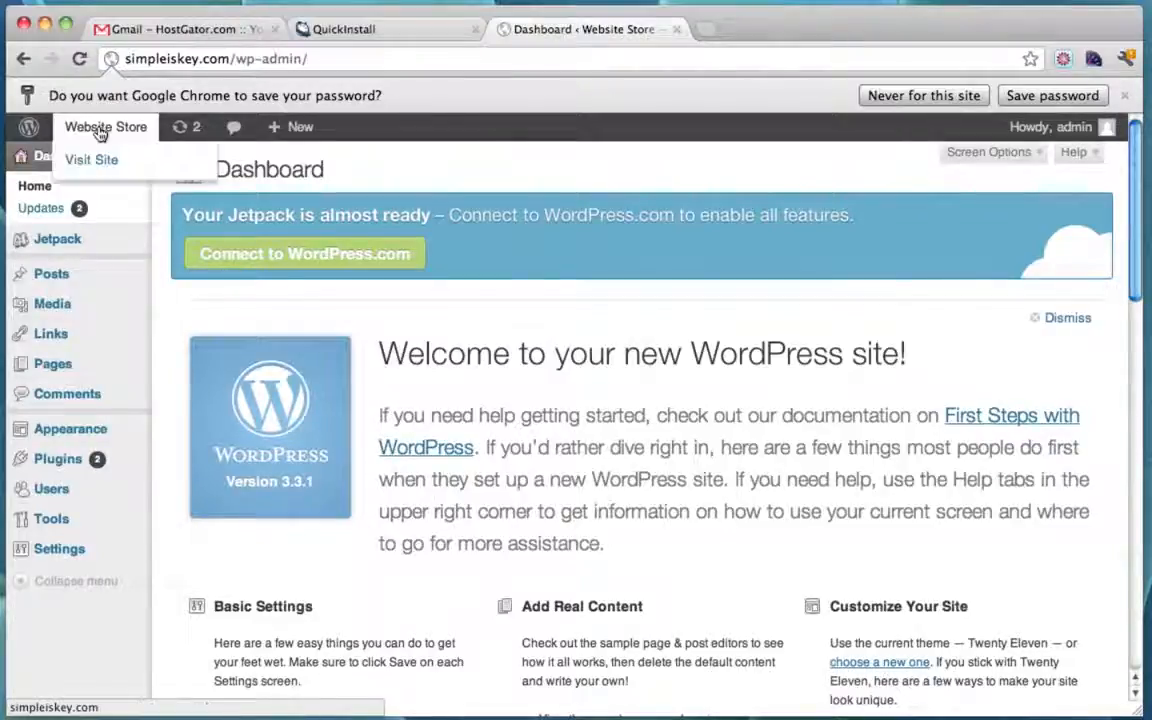
pyautogui.click(98, 152)
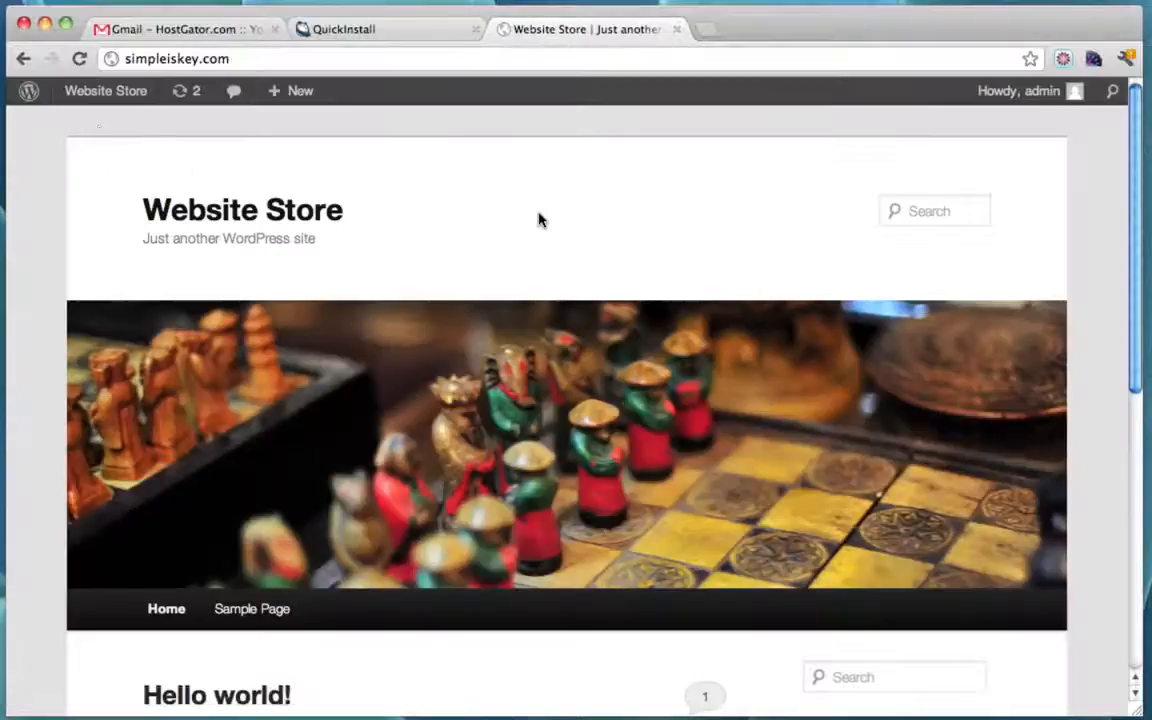
pyautogui.scroll(-10, 540, 220)
pyautogui.scroll(10, 540, 220)
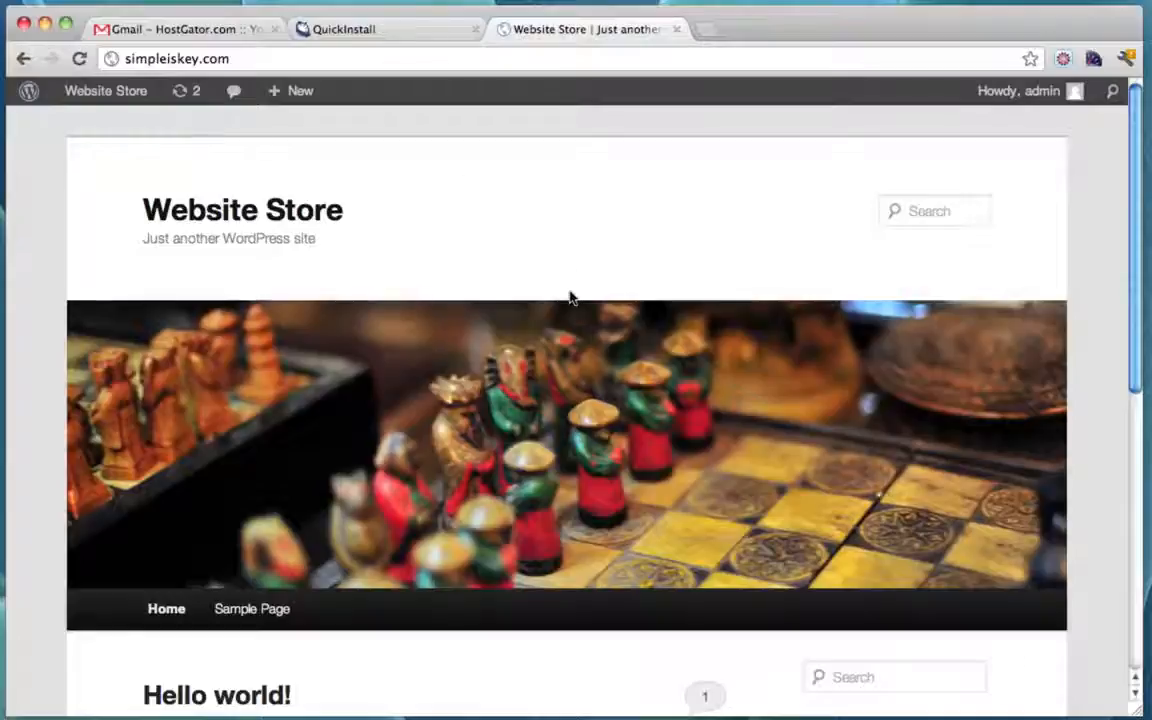
pyautogui.scroll(-3, 570, 297)
pyautogui.scroll(-1, 570, 297)
pyautogui.scroll(3, 570, 297)
pyautogui.scroll(-3, 570, 297)
pyautogui.scroll(3, 570, 297)
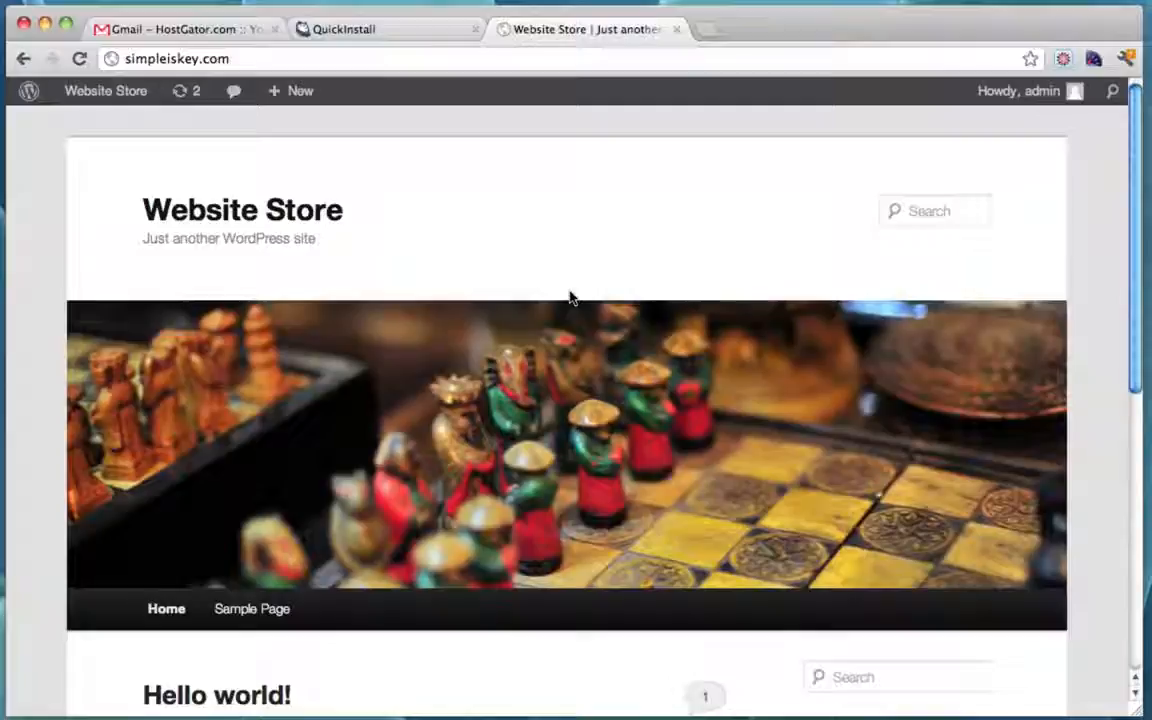
pyautogui.click(704, 30)
pyautogui.write('w')
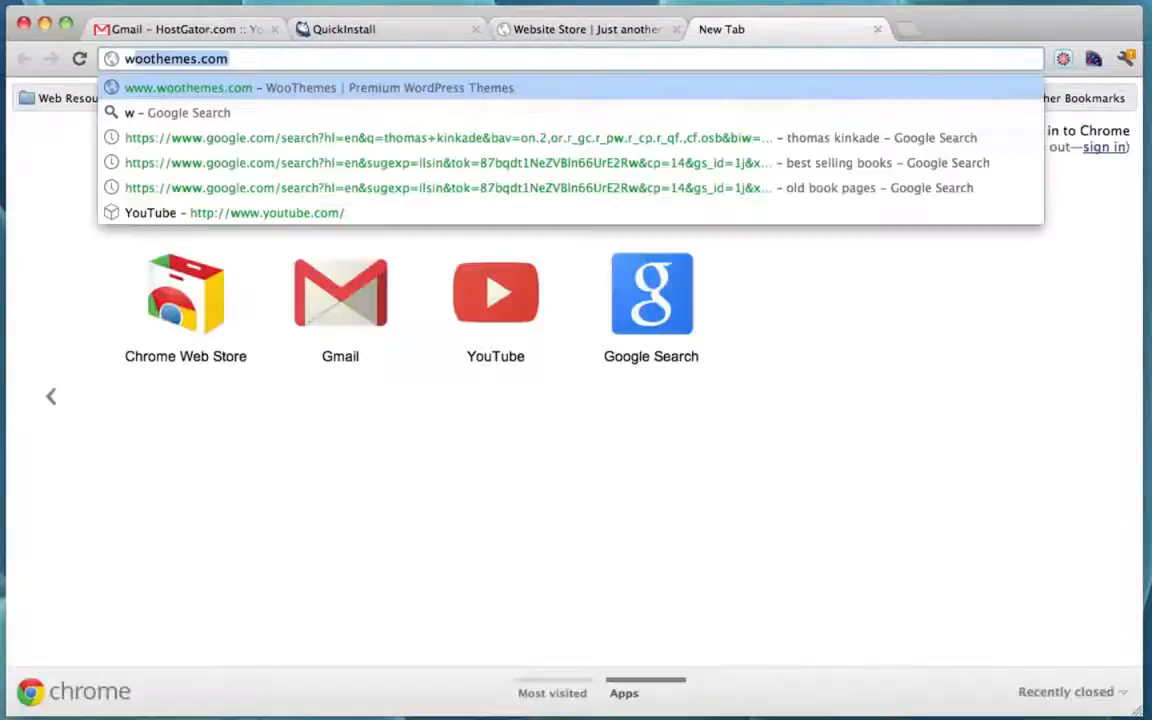
pyautogui.write('ww.woothemes.co')
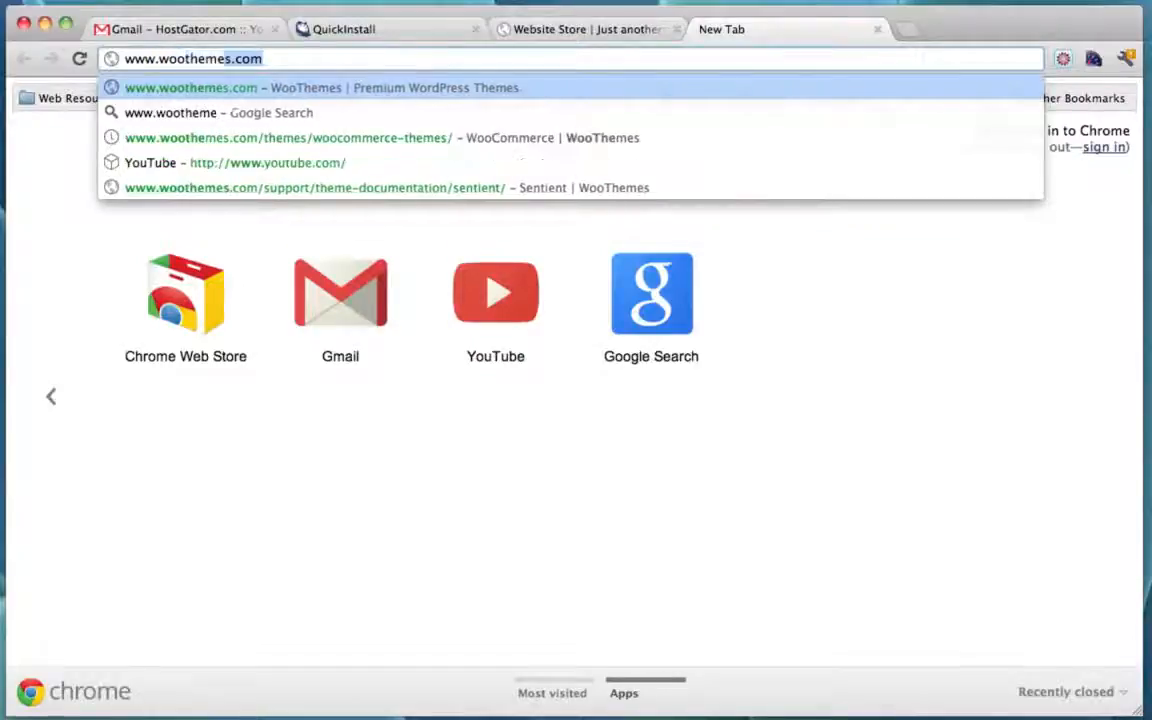
pyautogui.write('m')
pyautogui.press('Return')
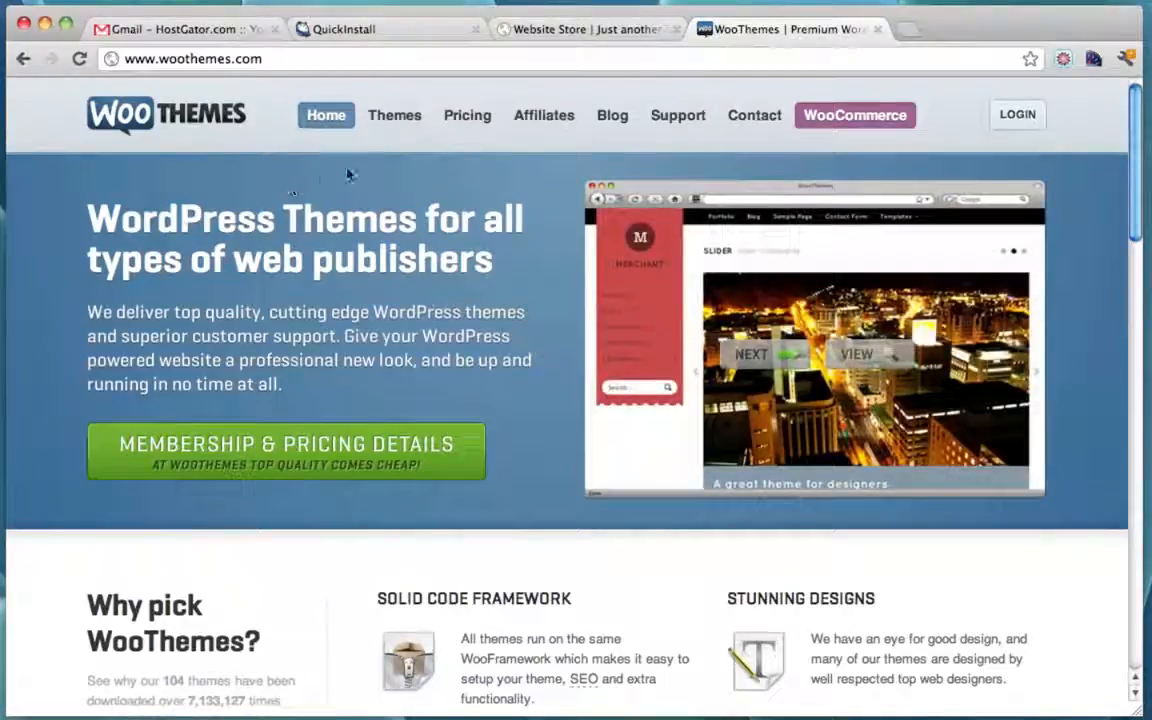
# Step: Find Sentient in the Themes gallery and show its Standard $70 and Developer $150 options
pyautogui.click(408, 118)
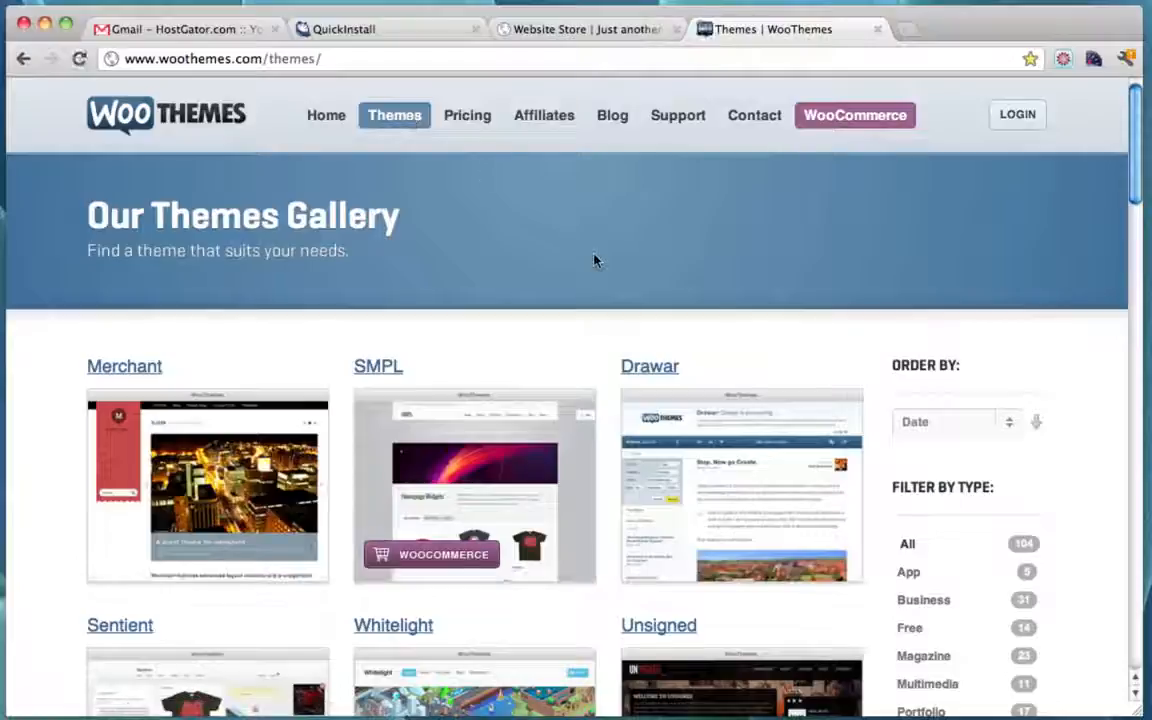
pyautogui.scroll(-5, 594, 261)
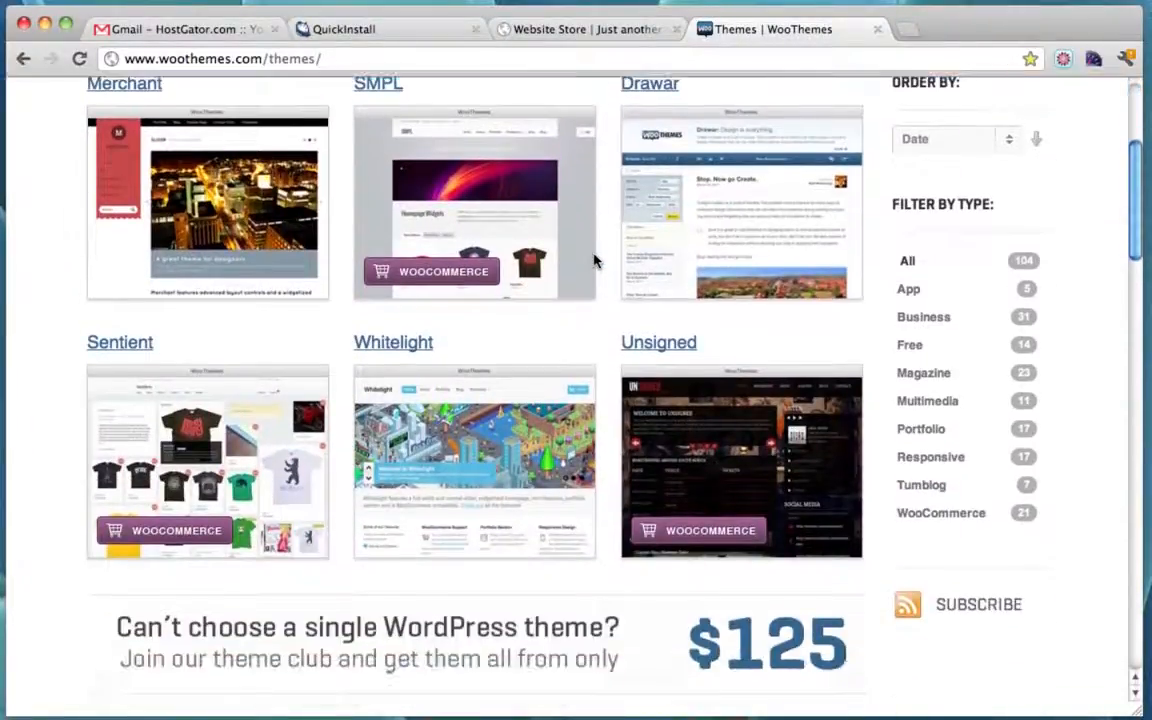
pyautogui.click(222, 422)
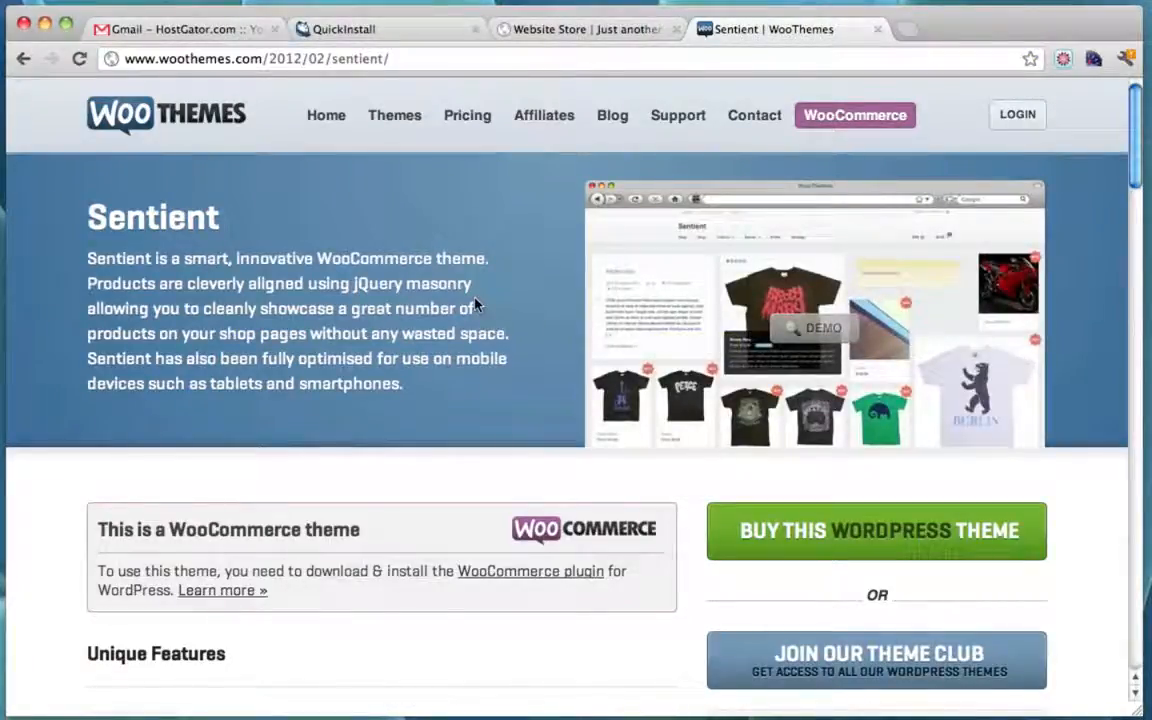
pyautogui.scroll(-3, 475, 304)
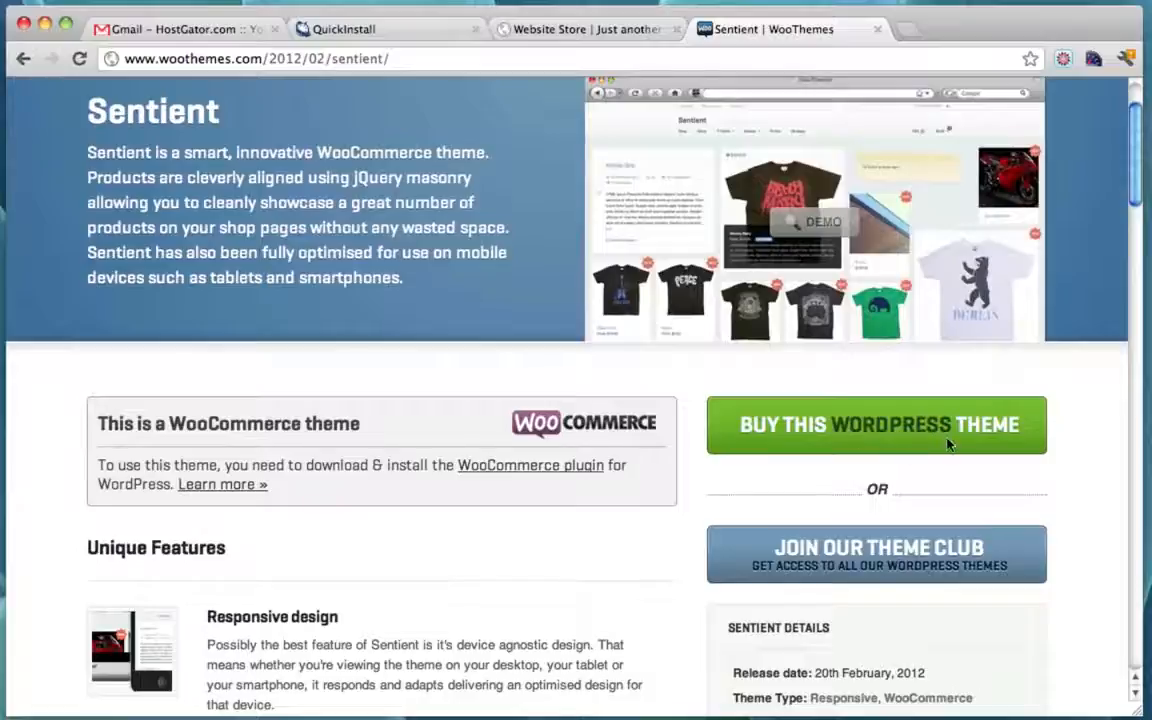
pyautogui.click(948, 444)
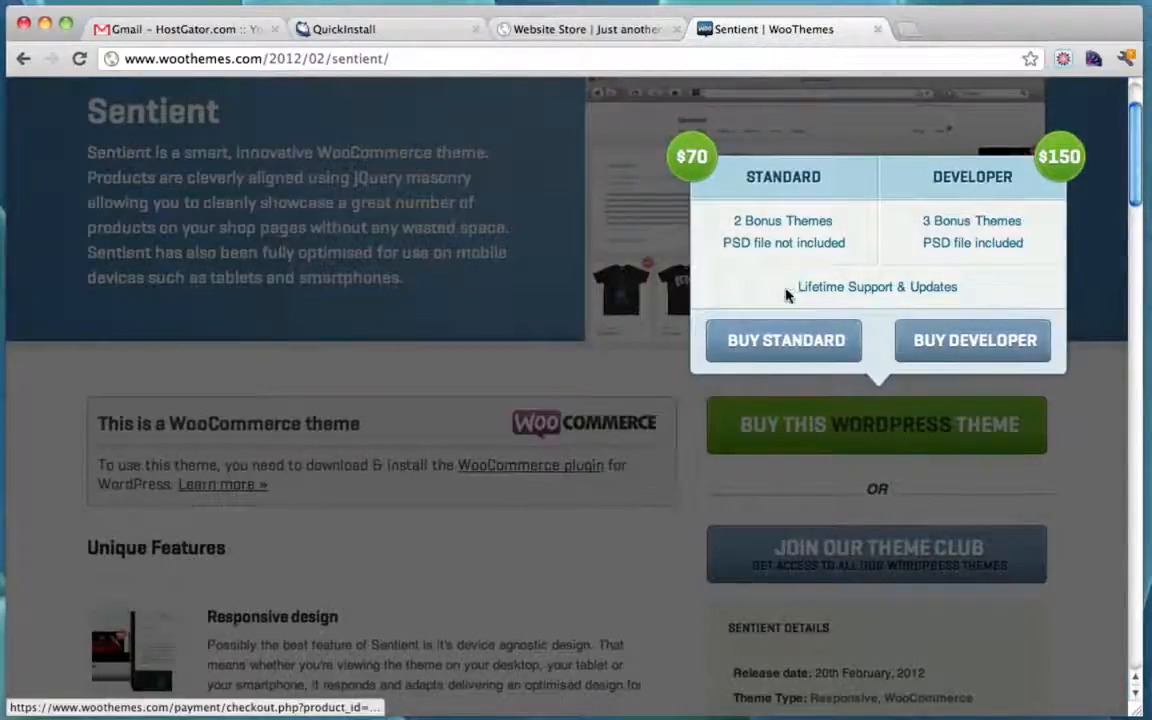
# Step: Choose the $70 Sentient Standard package, review the checkout form, and go to LOGIN
pyautogui.click(765, 340)
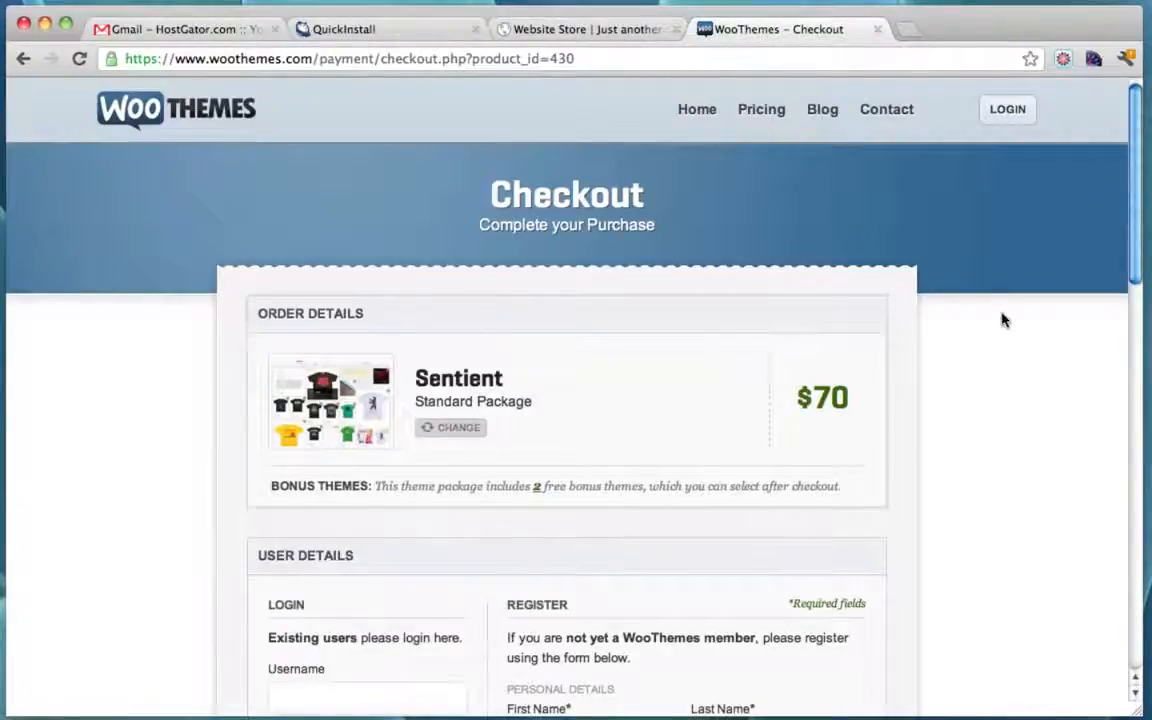
pyautogui.scroll(-5, 1003, 321)
pyautogui.scroll(-1, 1003, 321)
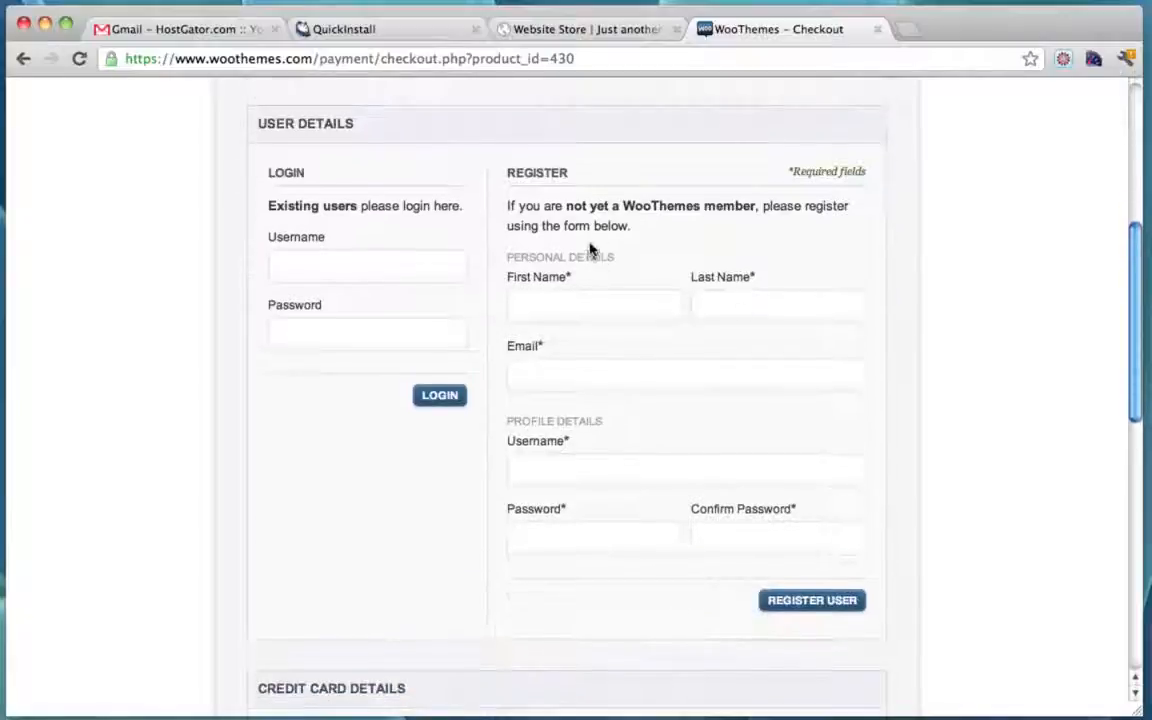
pyautogui.scroll(-8, 656, 290)
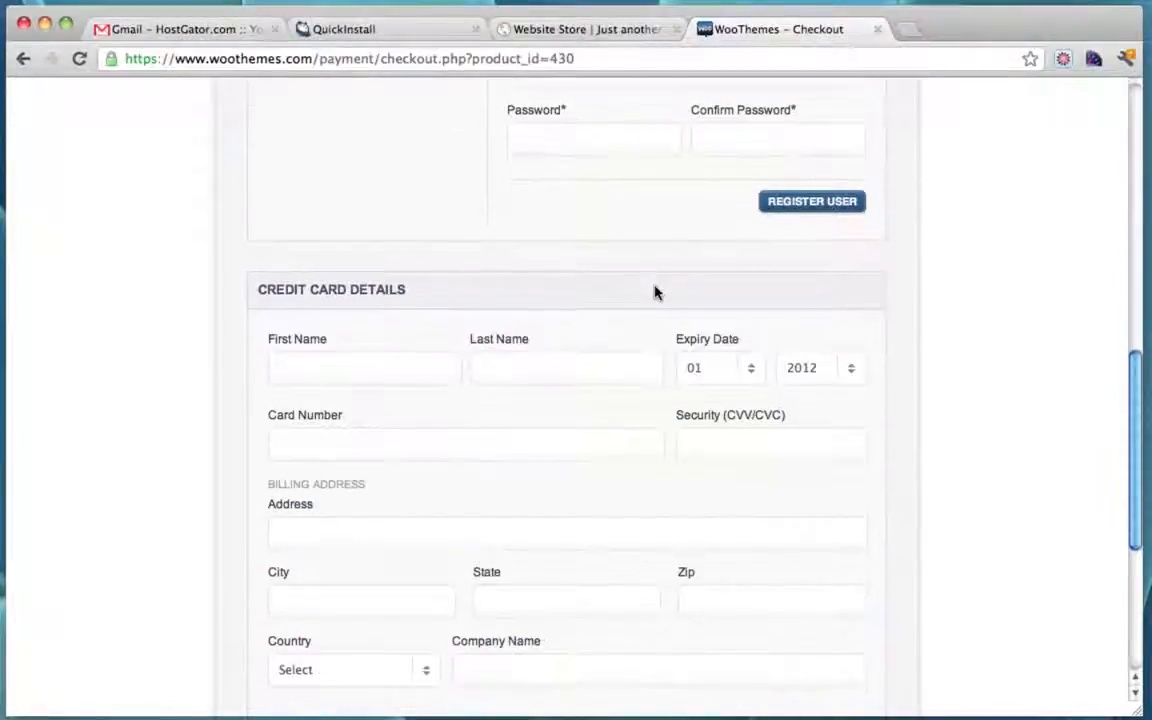
pyautogui.scroll(-2, 699, 370)
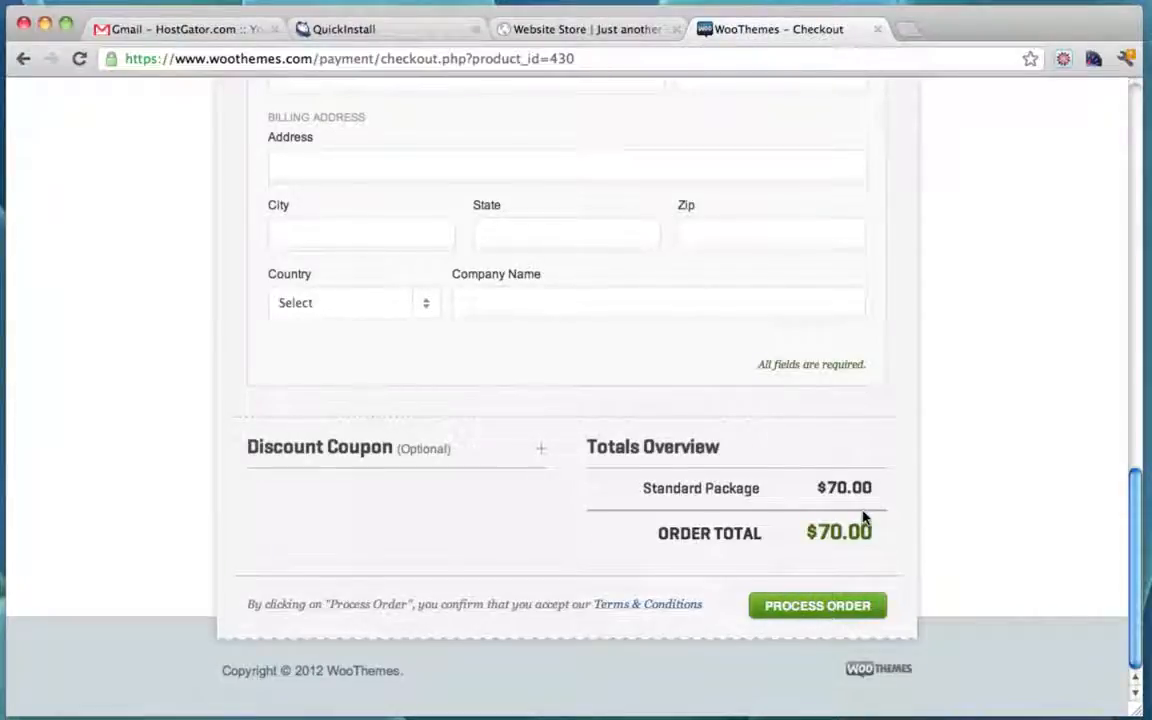
pyautogui.scroll(10, 864, 517)
pyautogui.scroll(-10, 864, 517)
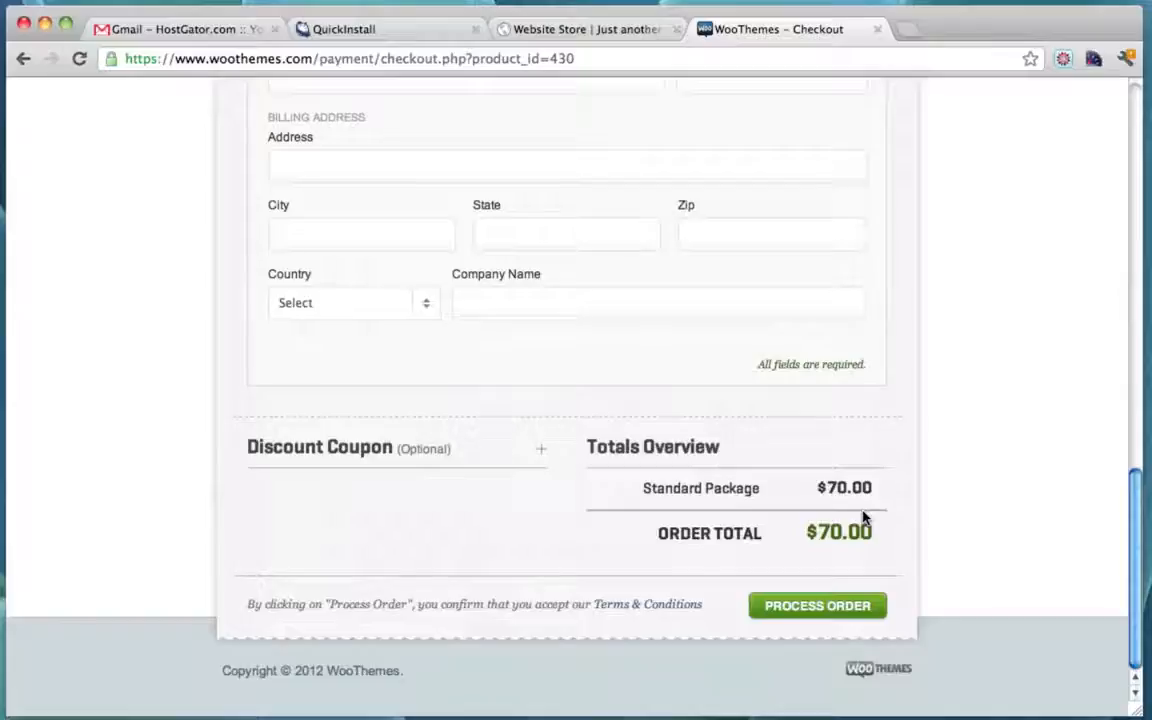
pyautogui.scroll(10, 864, 517)
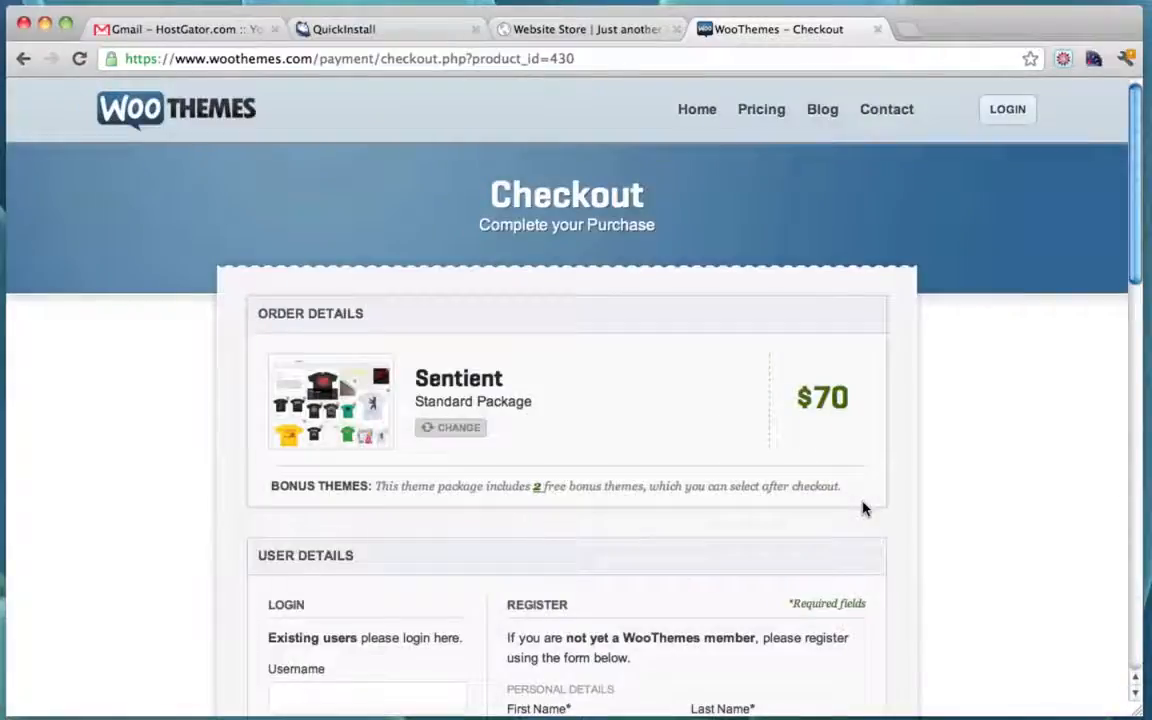
pyautogui.click(1004, 113)
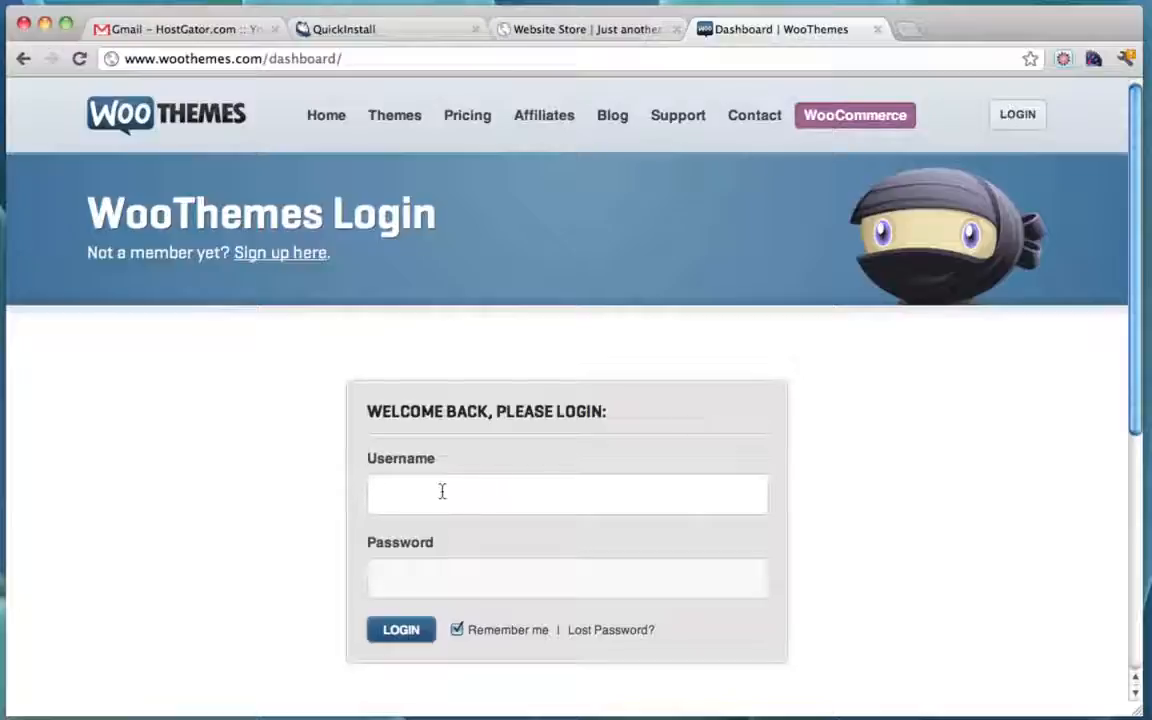
# Step: Sign in to the WooThemes account with its username and password
pyautogui.click(442, 491)
pyautogui.write('conutant')
pyautogui.press('Tab')
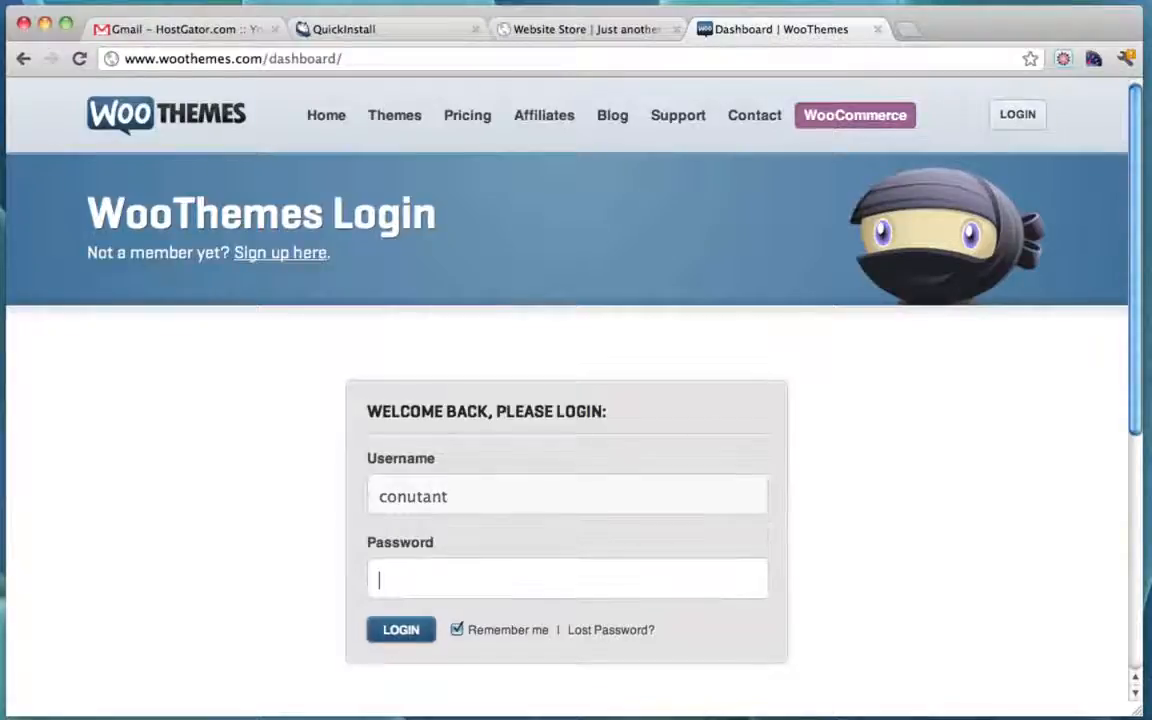
pyautogui.write('••••••••')
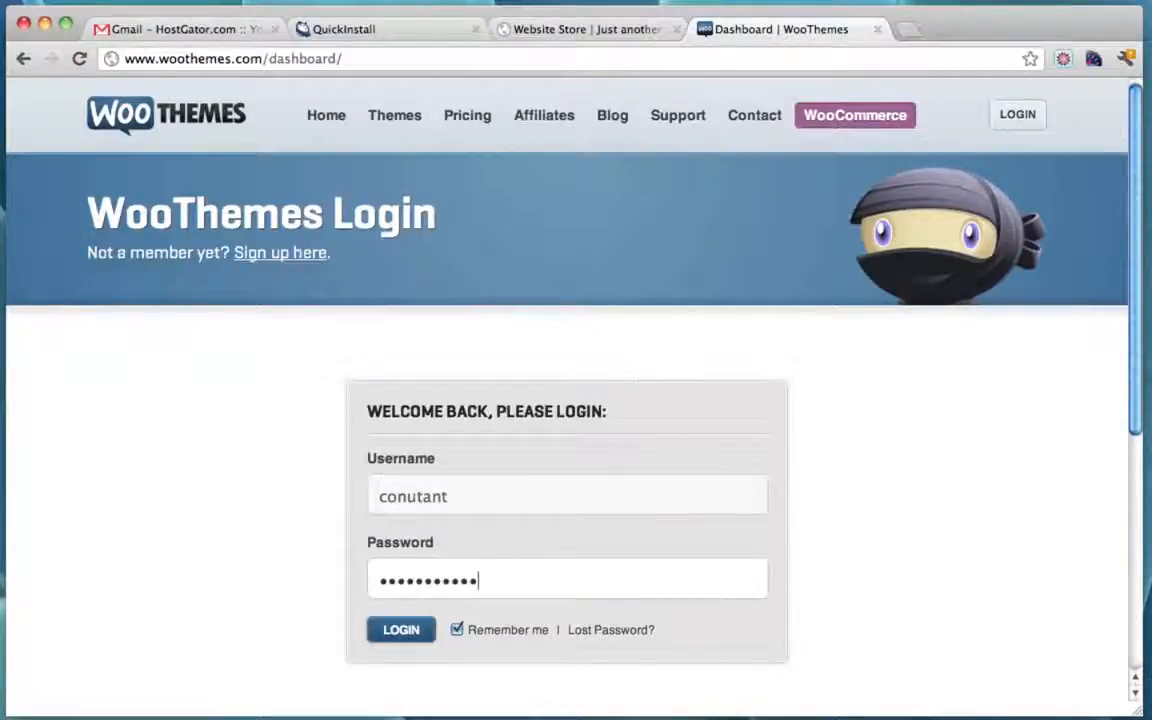
pyautogui.click(395, 628)
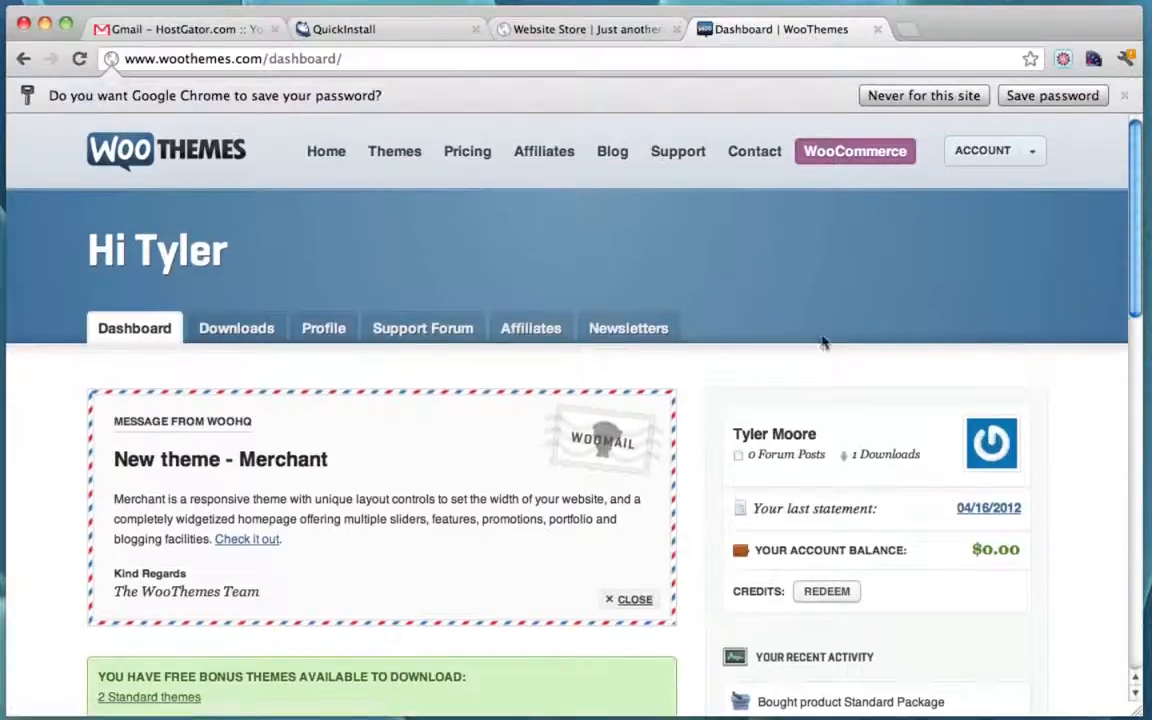
pyautogui.scroll(-5, 838, 337)
pyautogui.scroll(3, 839, 338)
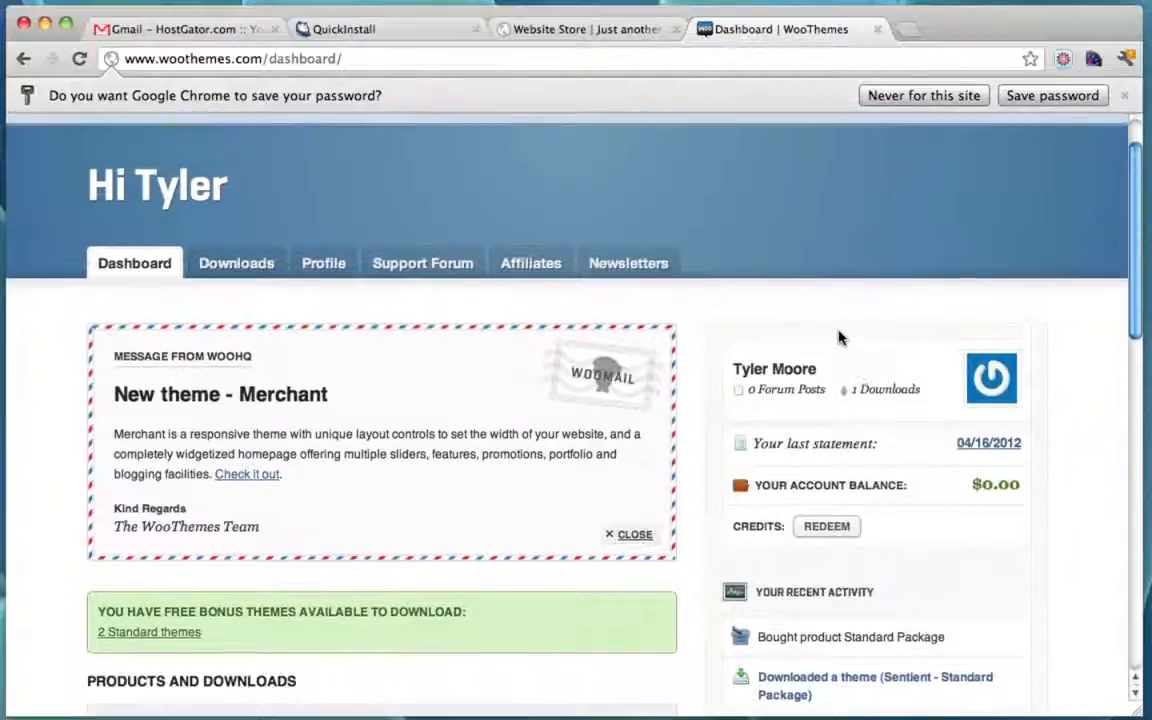
pyautogui.scroll(2, 840, 335)
pyautogui.scroll(-5, 838, 334)
pyautogui.scroll(5, 830, 334)
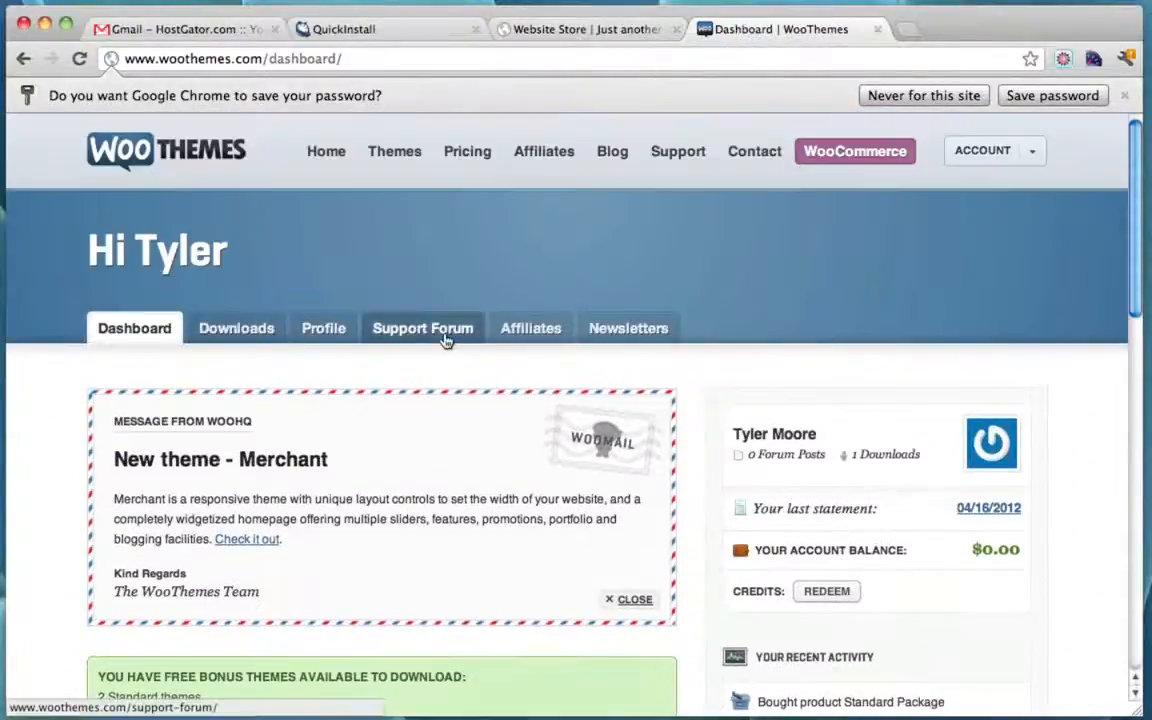
# Step: Download the Sentient - Standard Package from the Downloads list of available themes
pyautogui.click(217, 327)
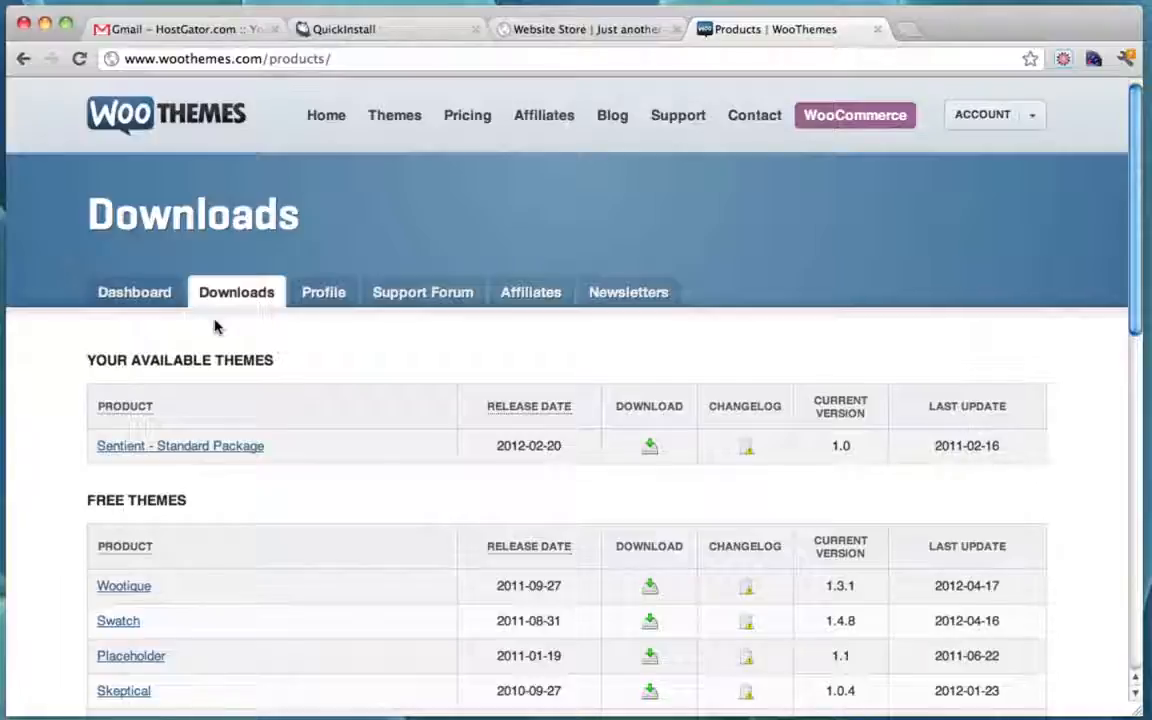
pyautogui.scroll(-2, 150, 455)
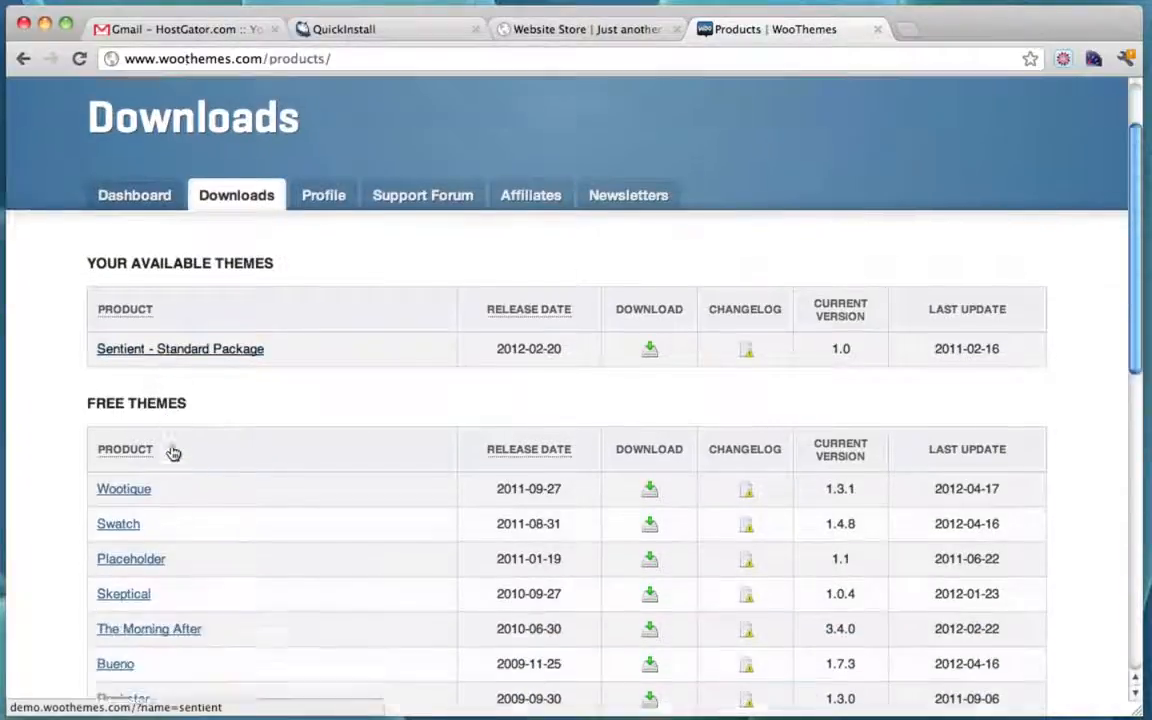
pyautogui.scroll(-1, 173, 453)
pyautogui.scroll(3, 336, 426)
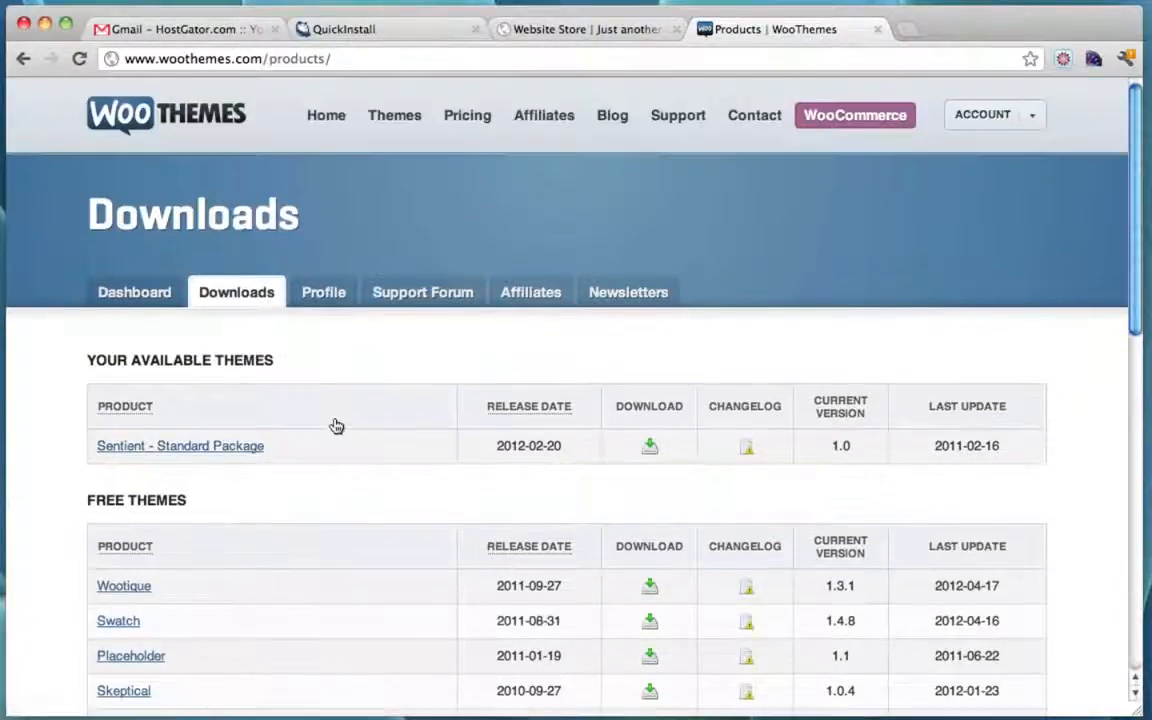
pyautogui.click(650, 449)
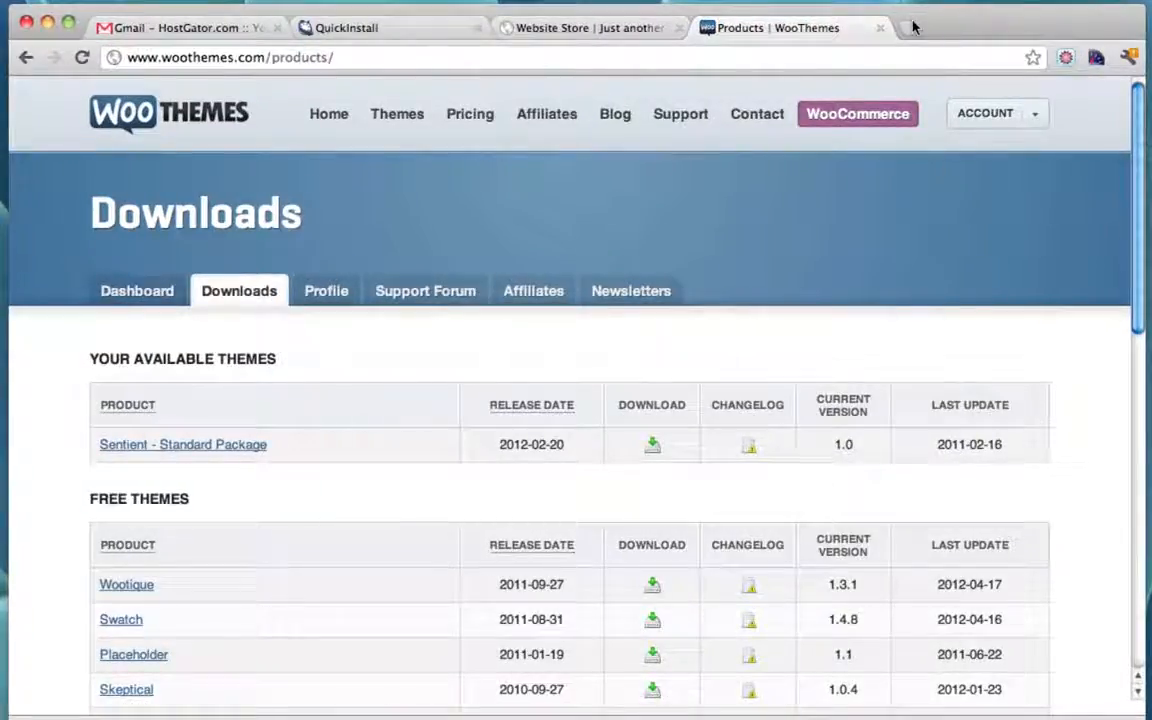
# Step: Close the WooThemes, QuickInstall and Gmail browser tabs
pyautogui.click(879, 28)
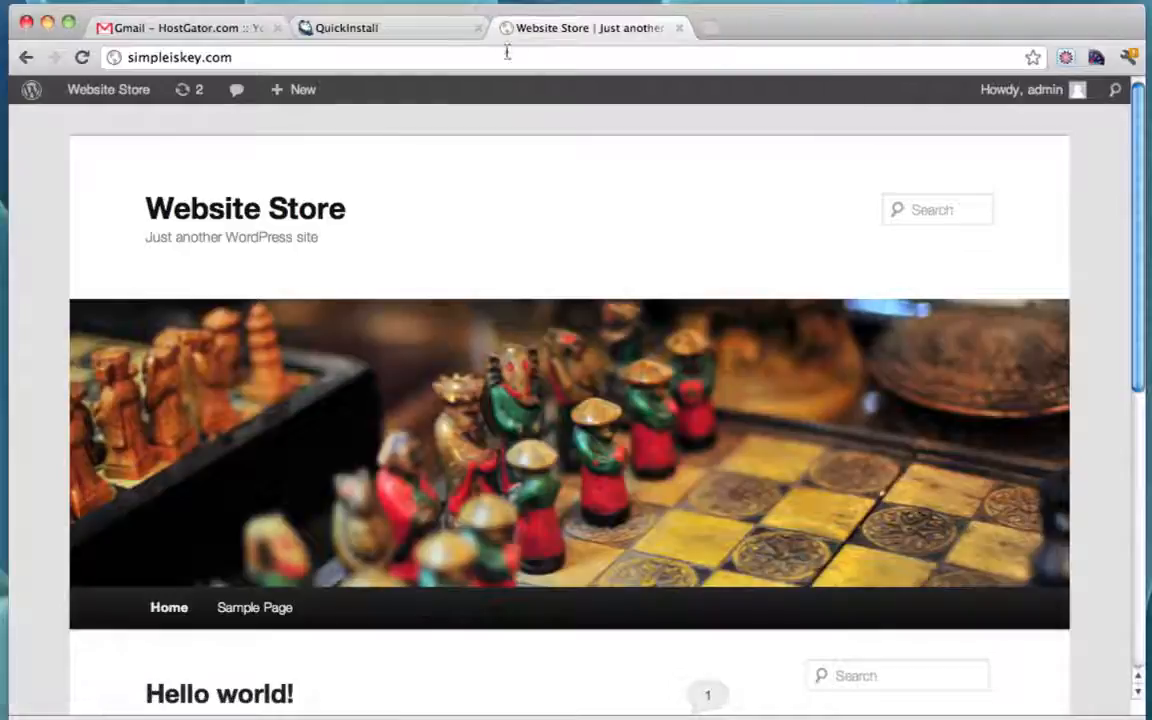
pyautogui.click(424, 30)
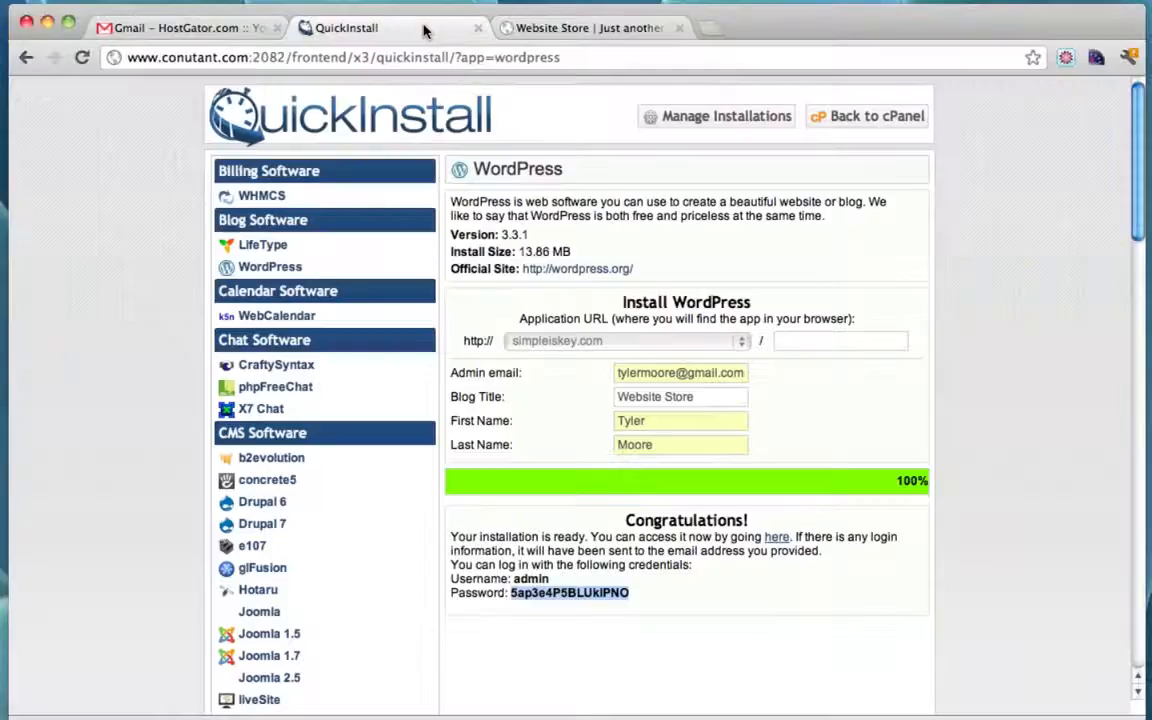
pyautogui.click(478, 30)
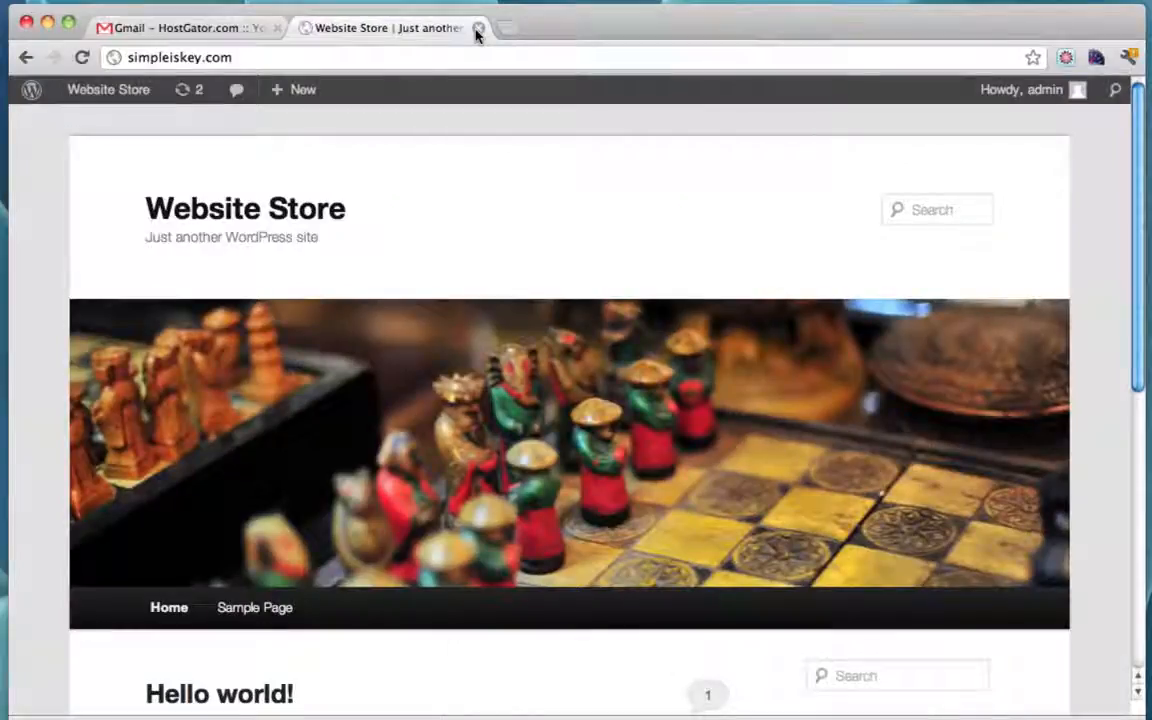
pyautogui.click(278, 29)
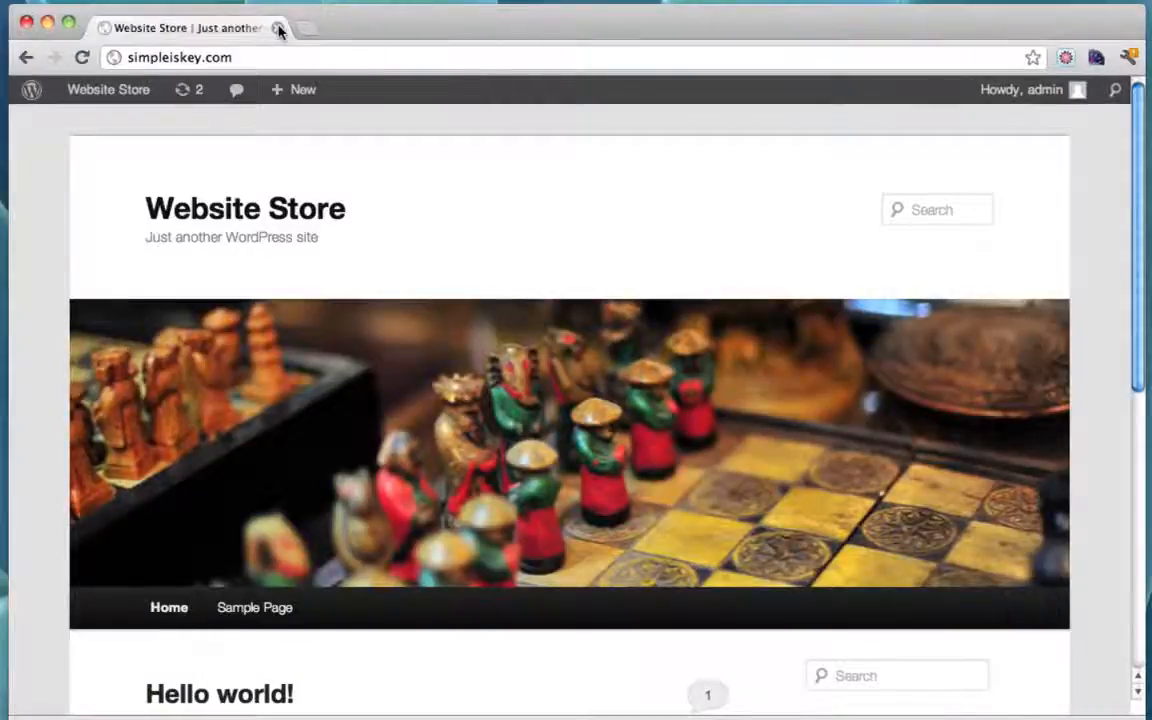
# Step: Load the WordPress admin dashboard at simpleiskey.com/wp-admin
pyautogui.click(275, 57)
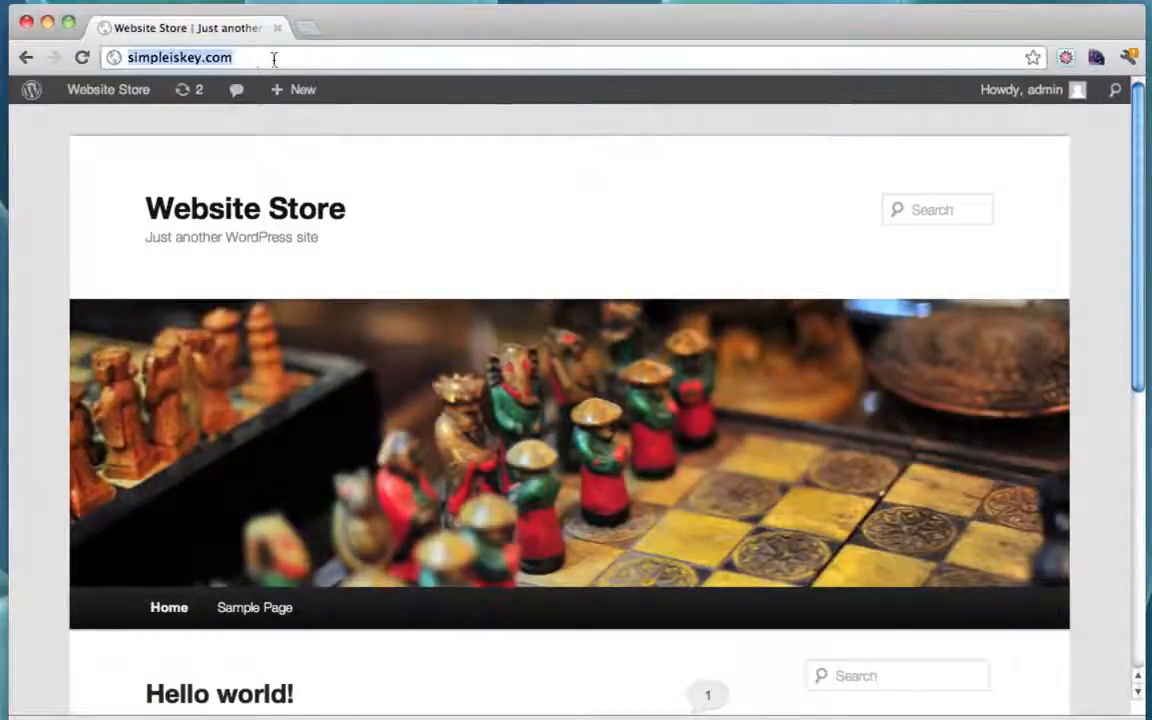
pyautogui.click(255, 58)
pyautogui.write('/wp')
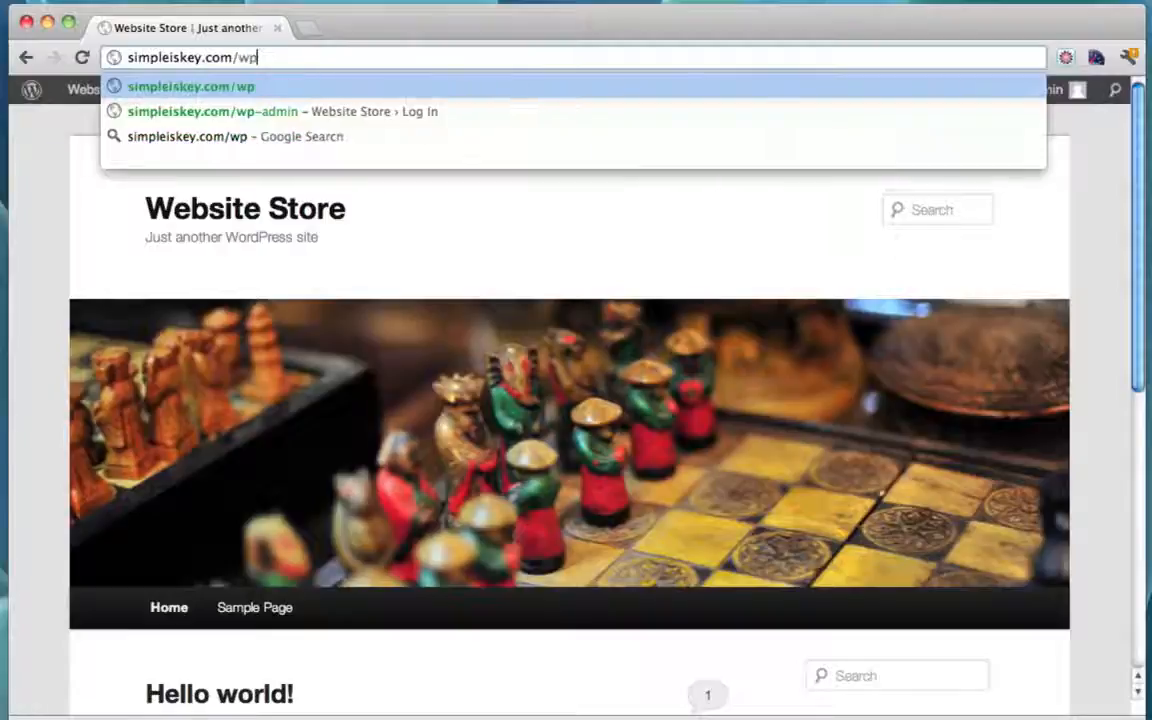
pyautogui.press('BackSpace')
pyautogui.press('BackSpace')
pyautogui.press('BackSpace')
pyautogui.write('/')
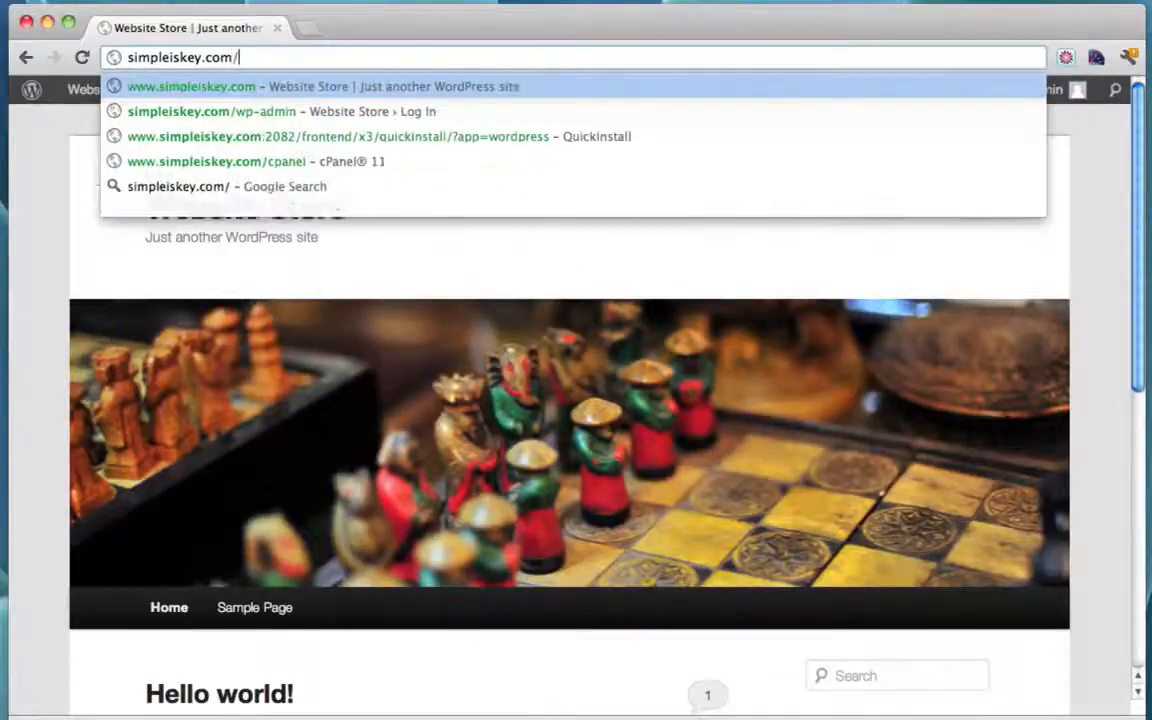
pyautogui.write('wp-admin')
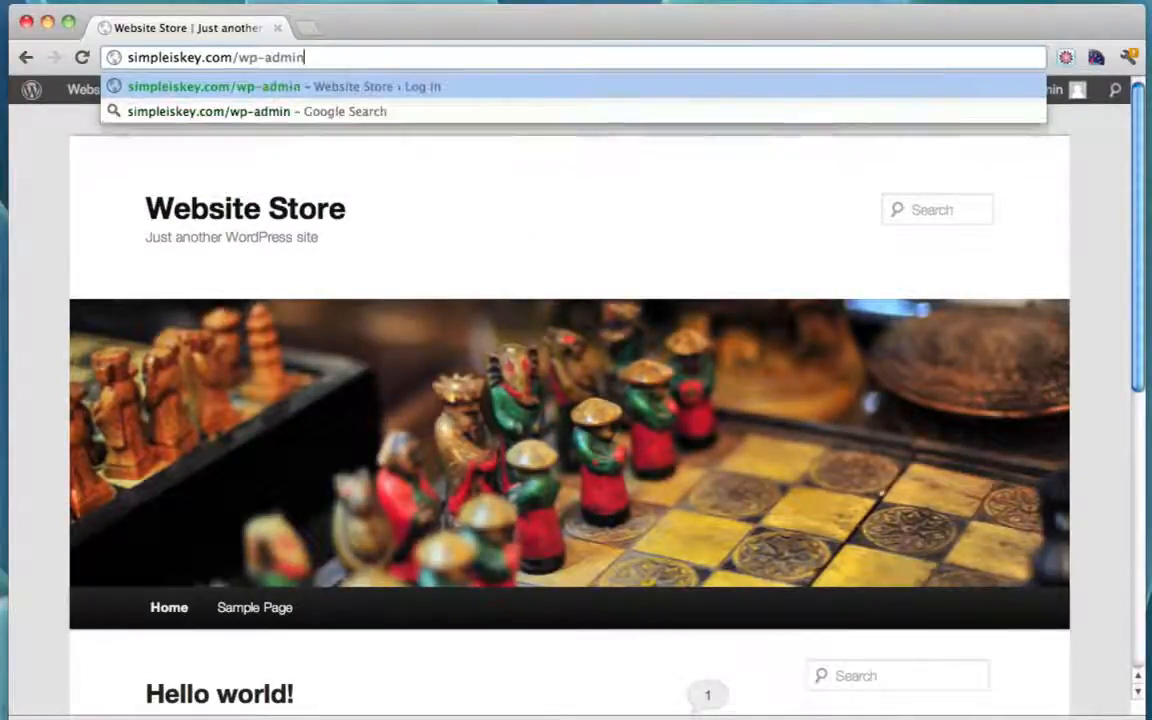
pyautogui.press('Return')
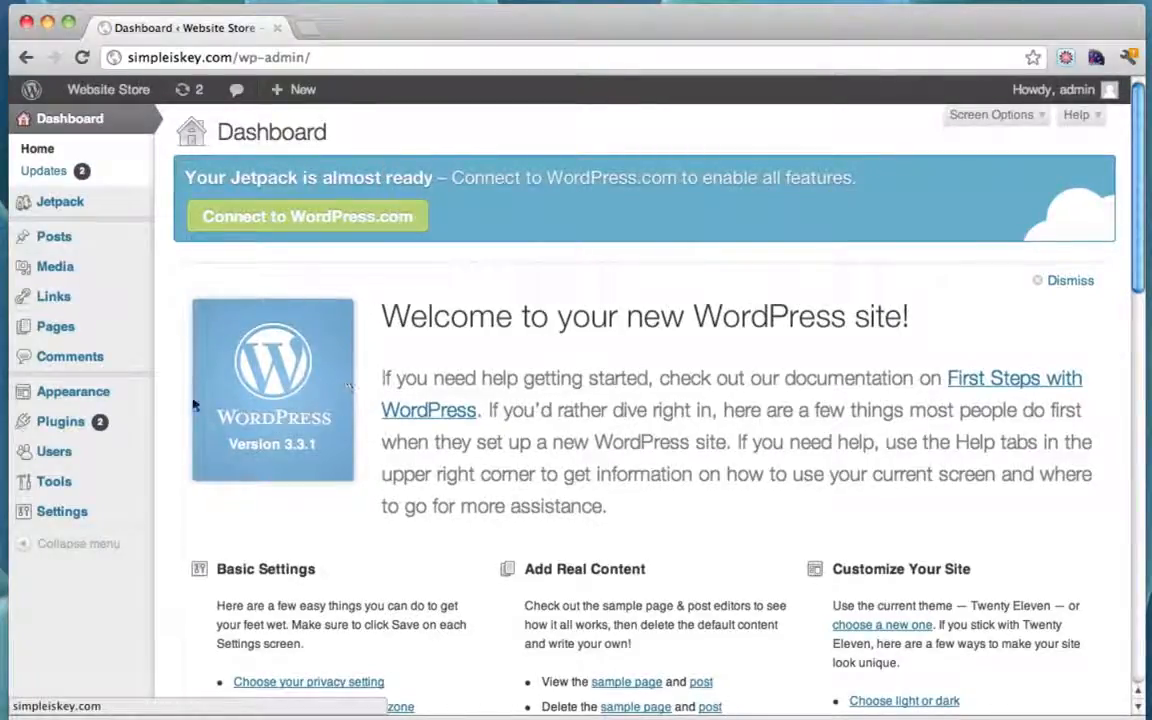
# Step: Go to Appearance > Themes > Install Themes > Upload
pyautogui.moveTo(103, 394)
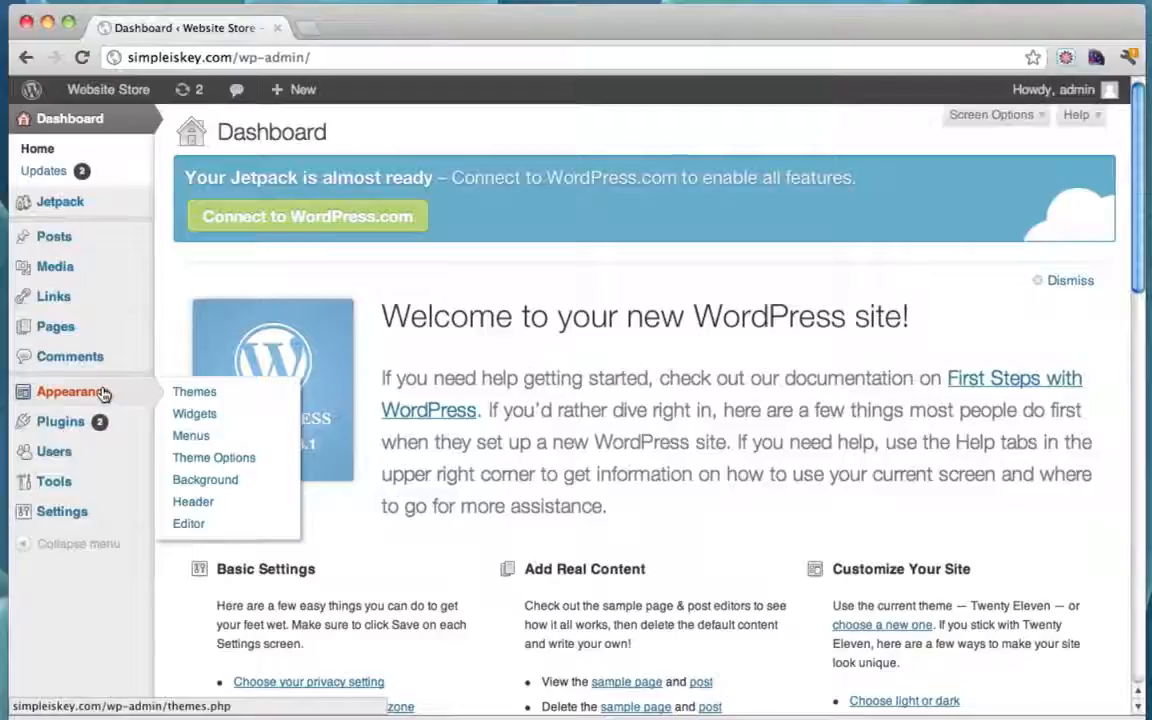
pyautogui.click(209, 394)
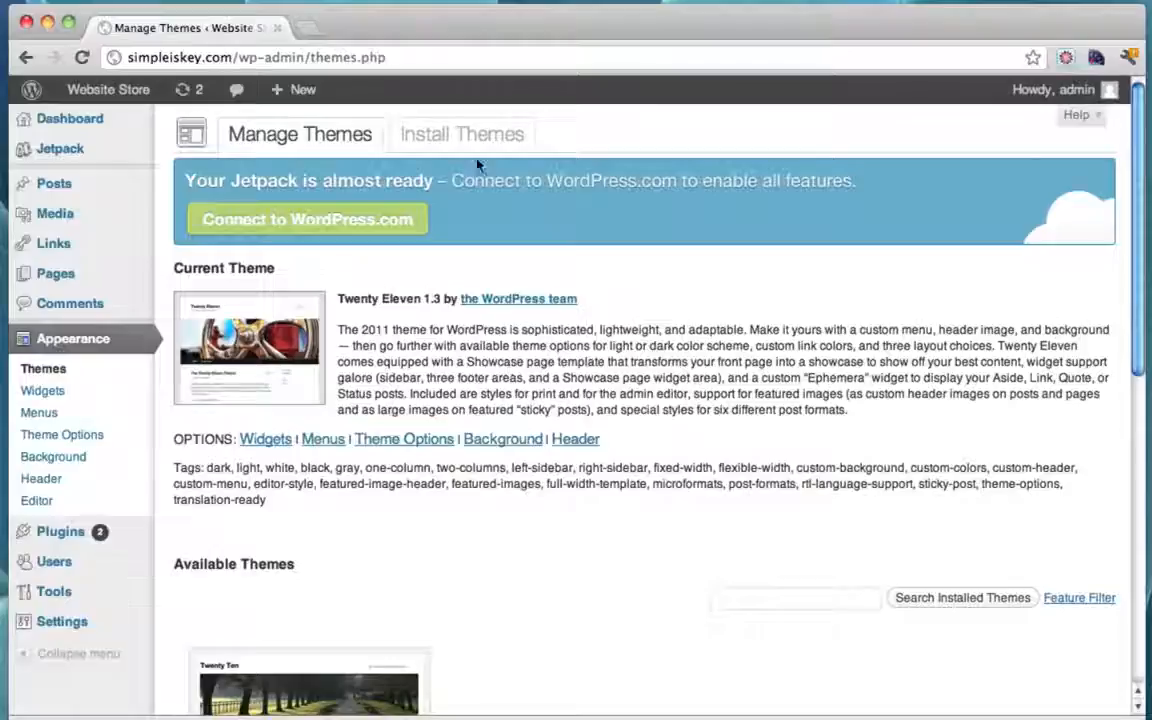
pyautogui.click(449, 137)
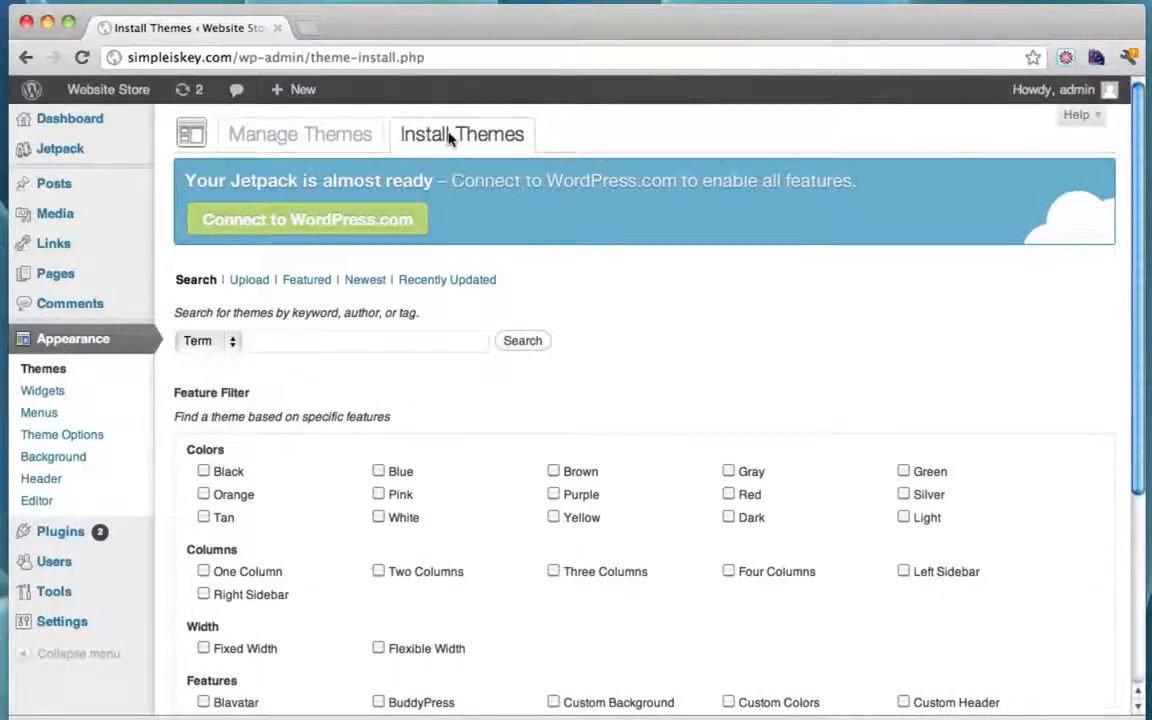
pyautogui.click(251, 282)
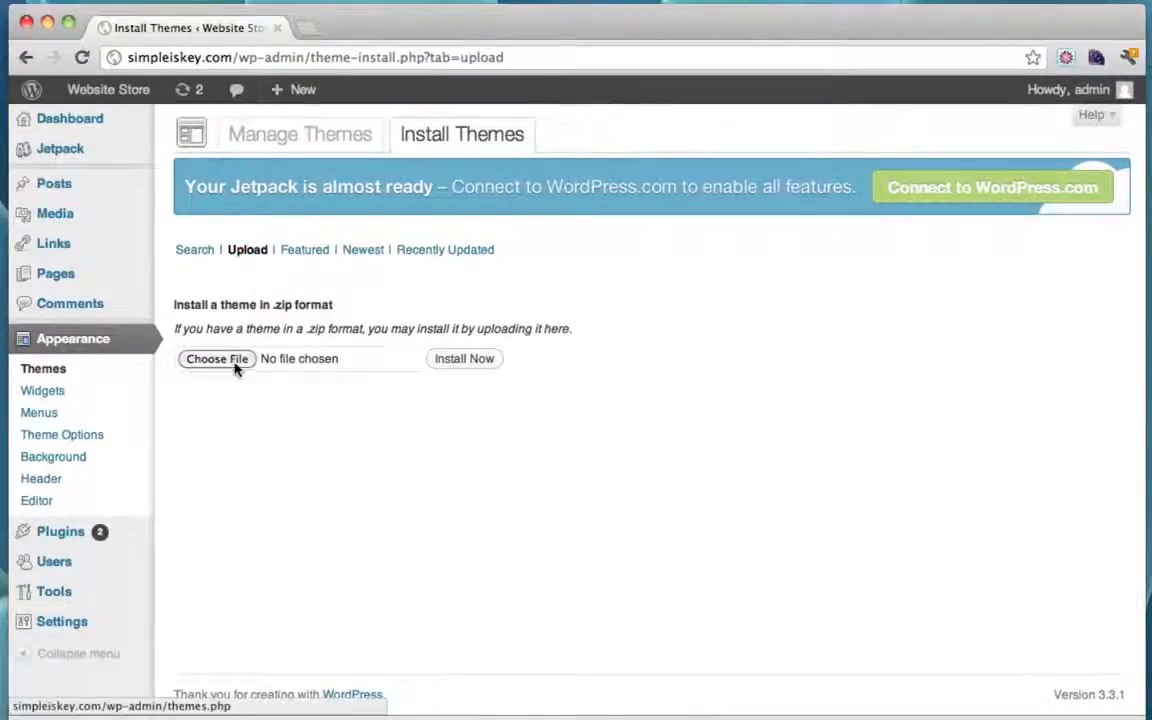
# Step: Upload Desktop/sentient.zip and install it as a theme
pyautogui.click(217, 359)
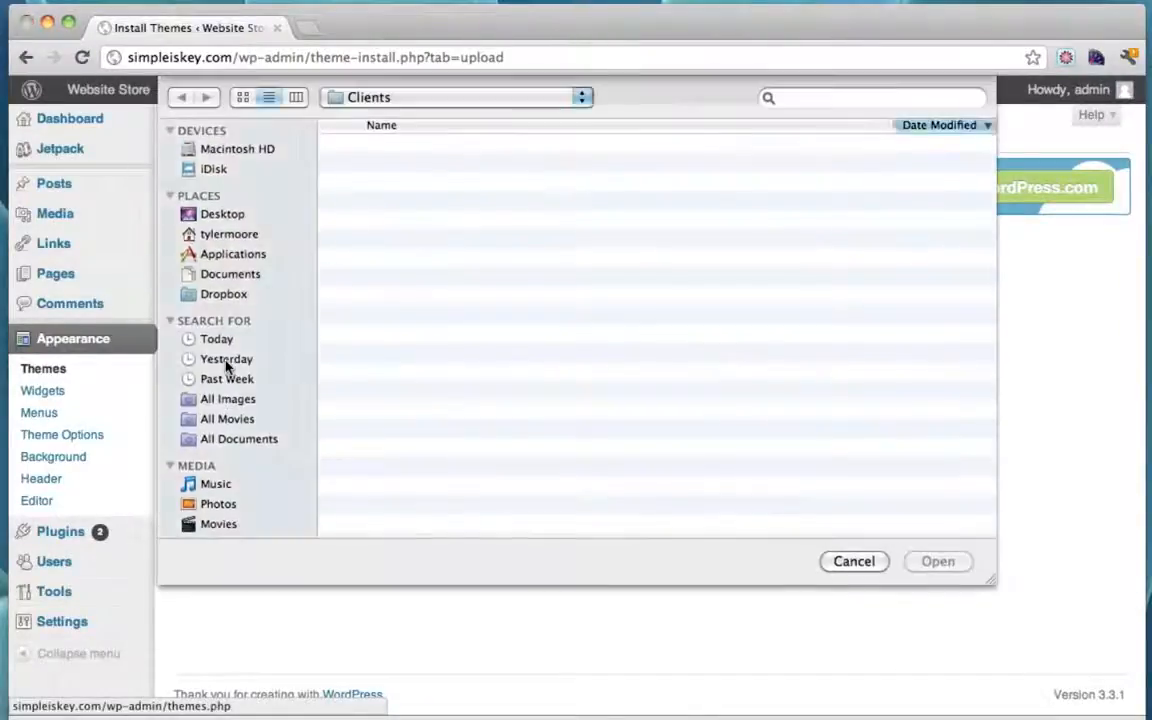
pyautogui.click(221, 215)
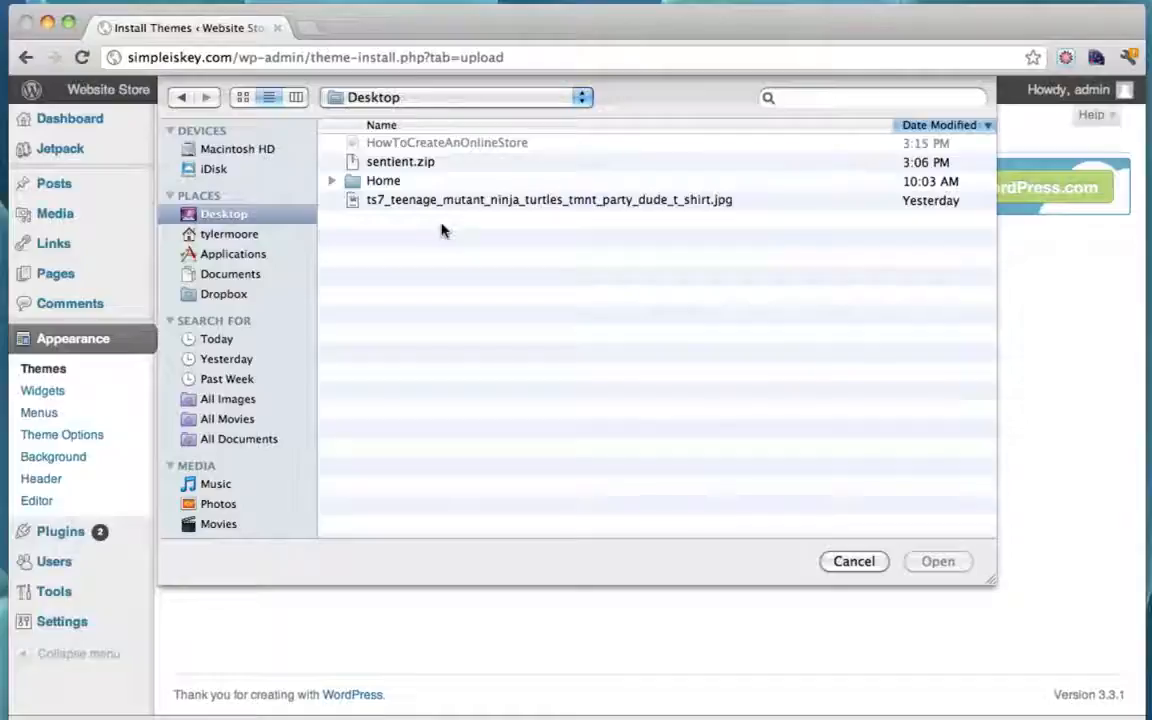
pyautogui.click(415, 164)
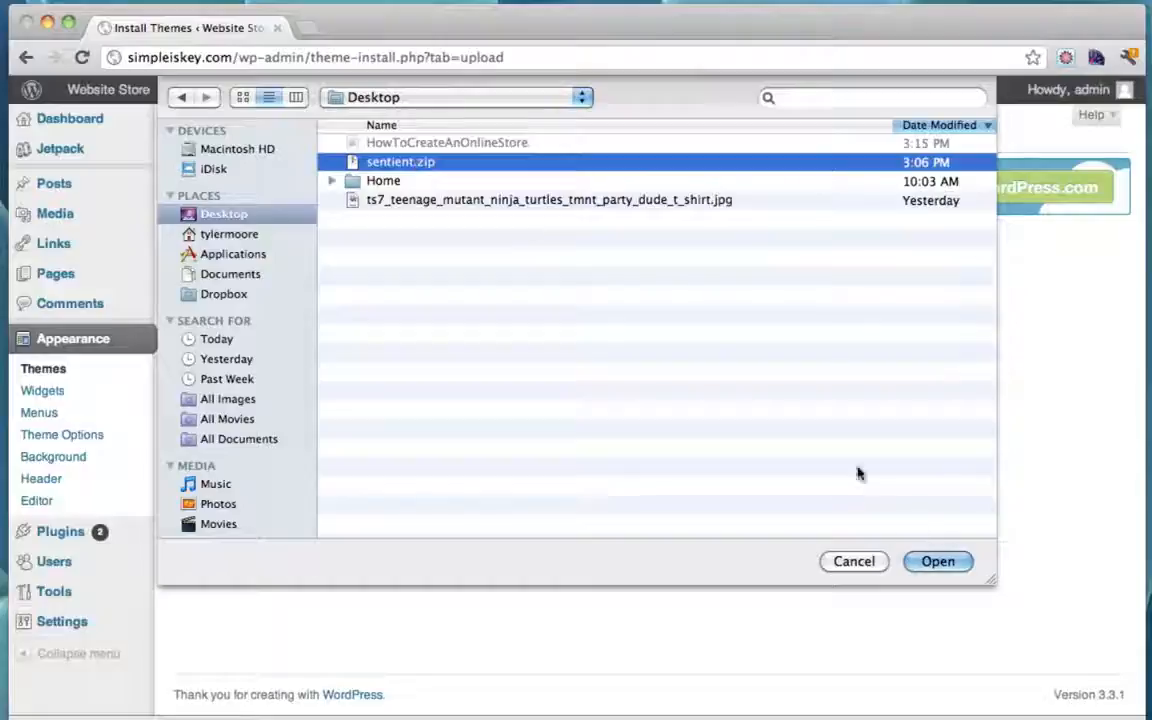
pyautogui.click(938, 562)
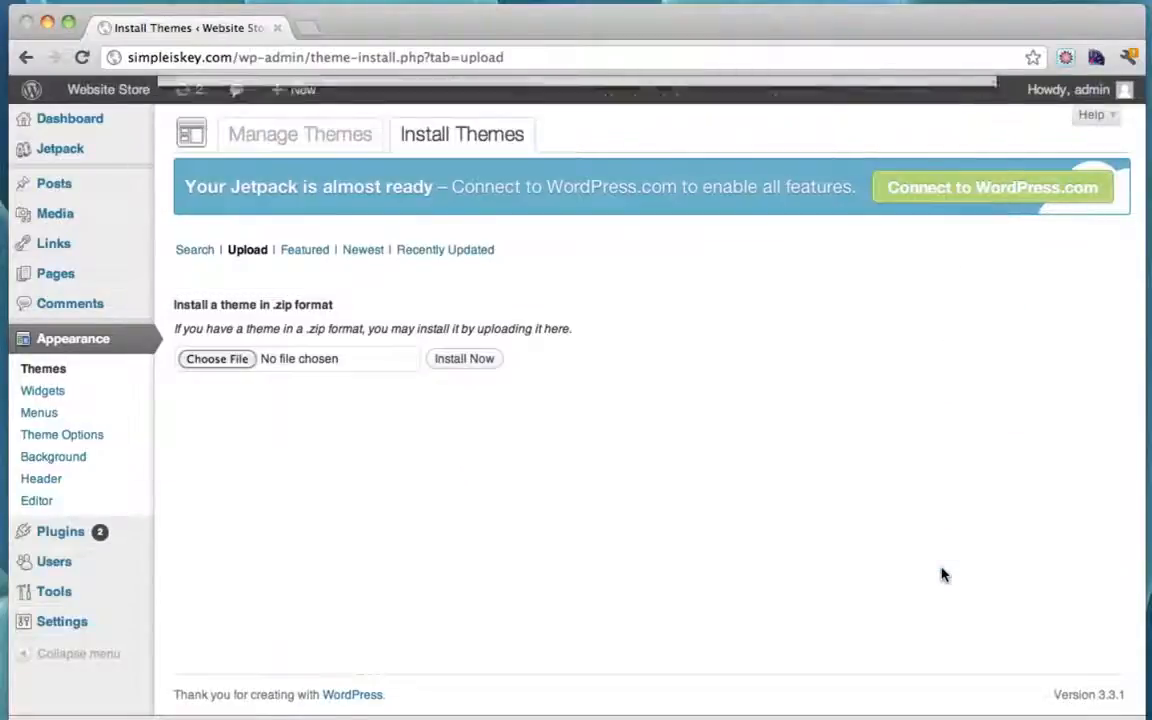
pyautogui.click(466, 359)
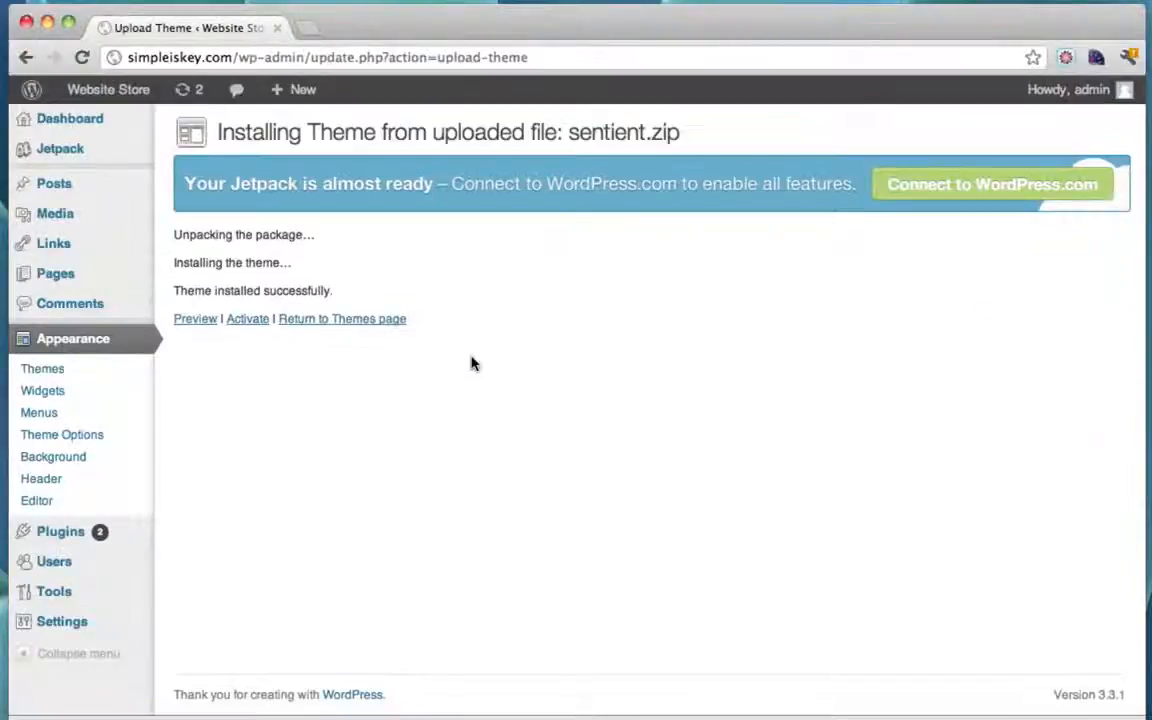
# Step: Activate the Sentient theme and scroll through its Theme Options page
pyautogui.click(251, 326)
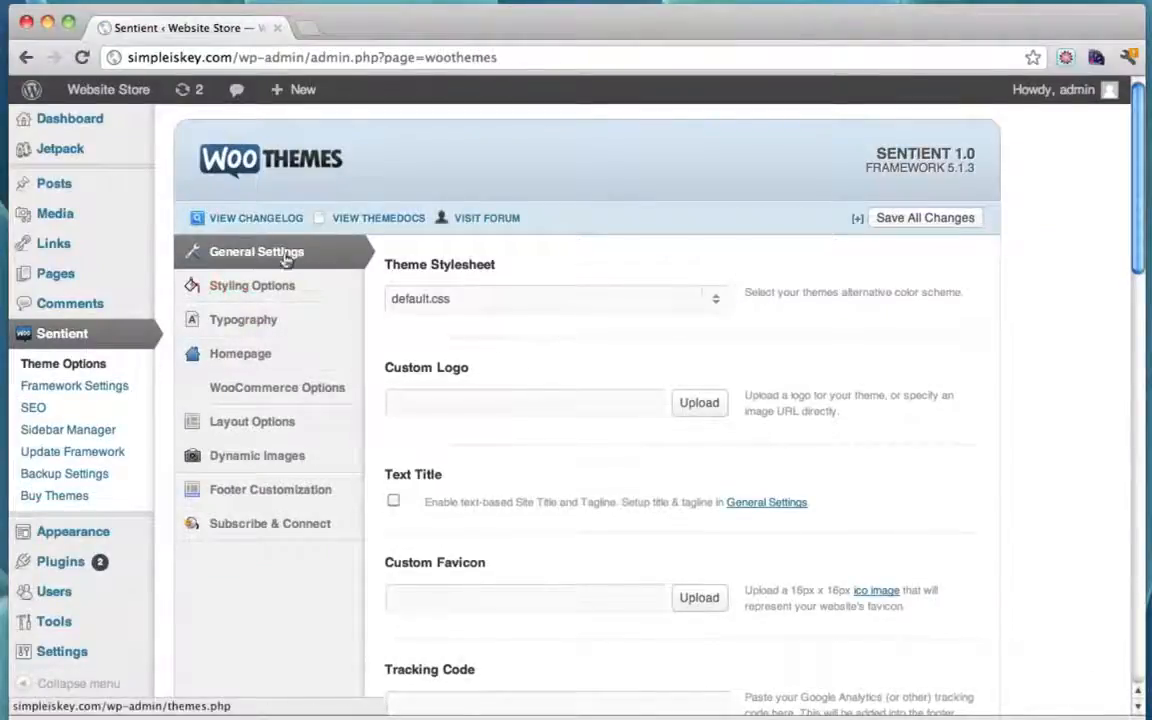
pyautogui.scroll(-20, 604, 396)
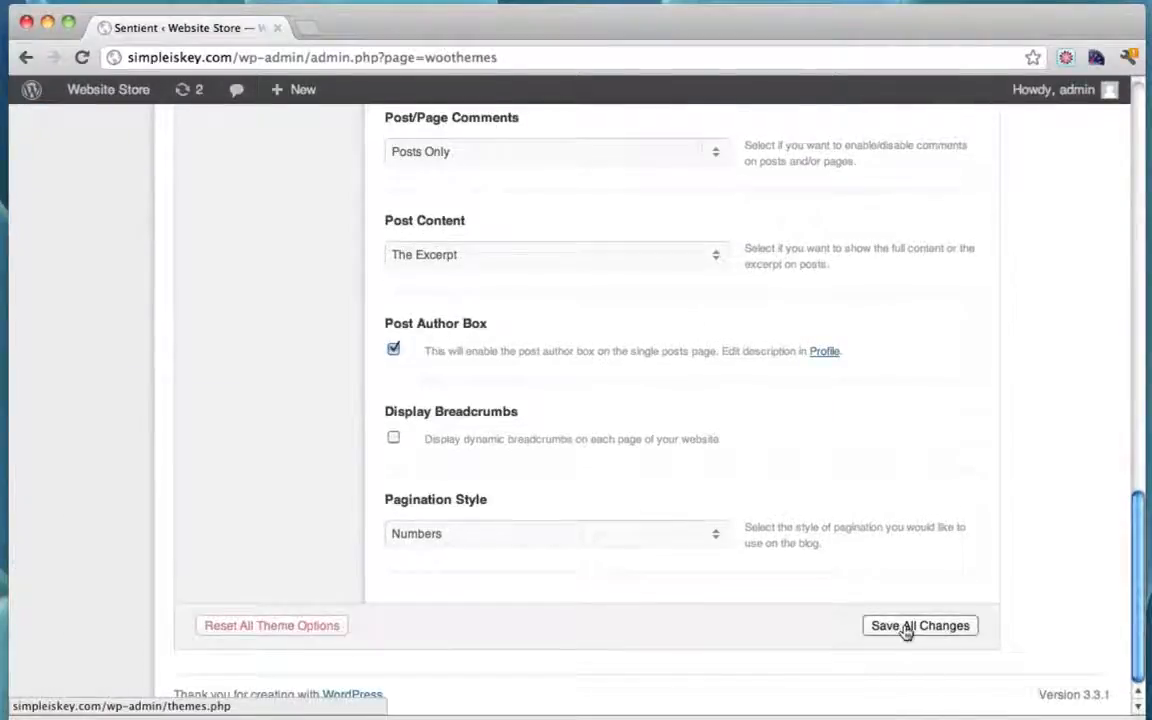
pyautogui.scroll(20, 905, 630)
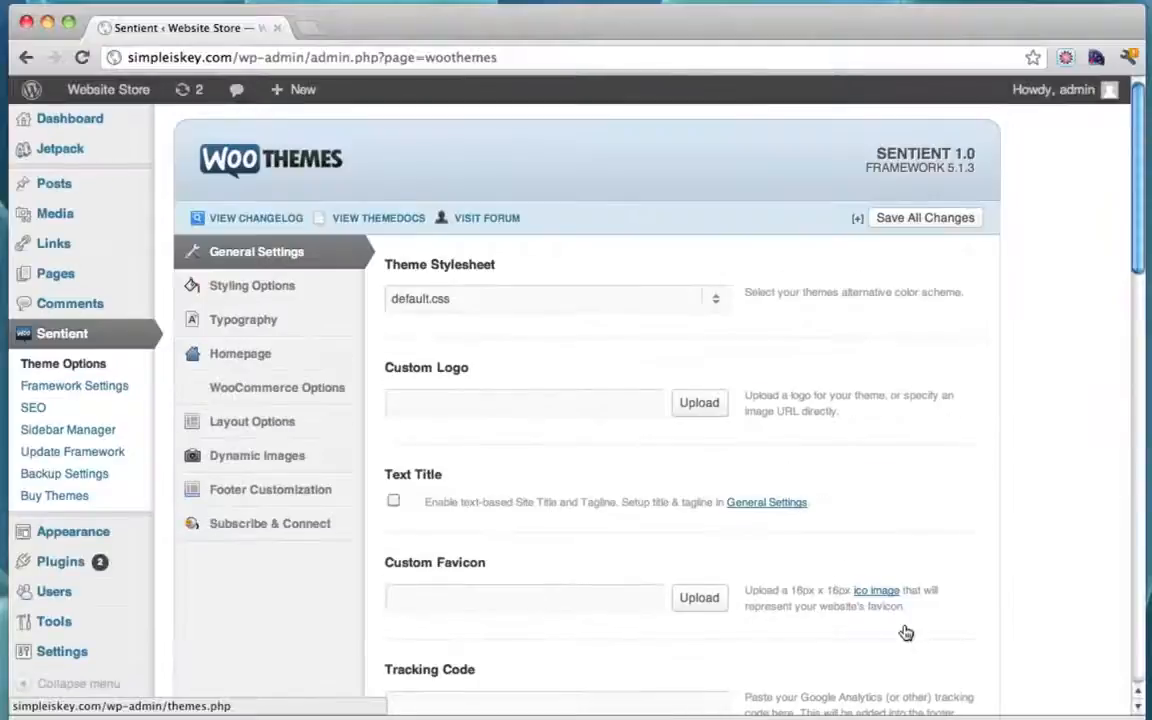
pyautogui.scroll(-20, 765, 265)
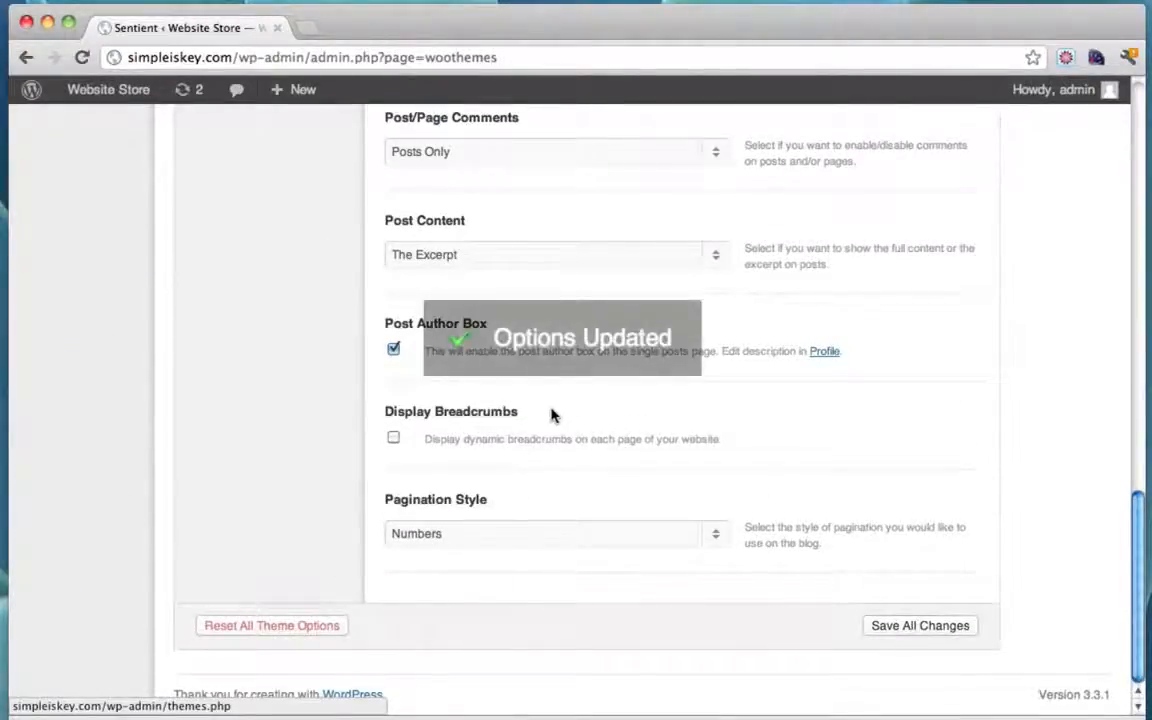
pyautogui.scroll(20, 552, 414)
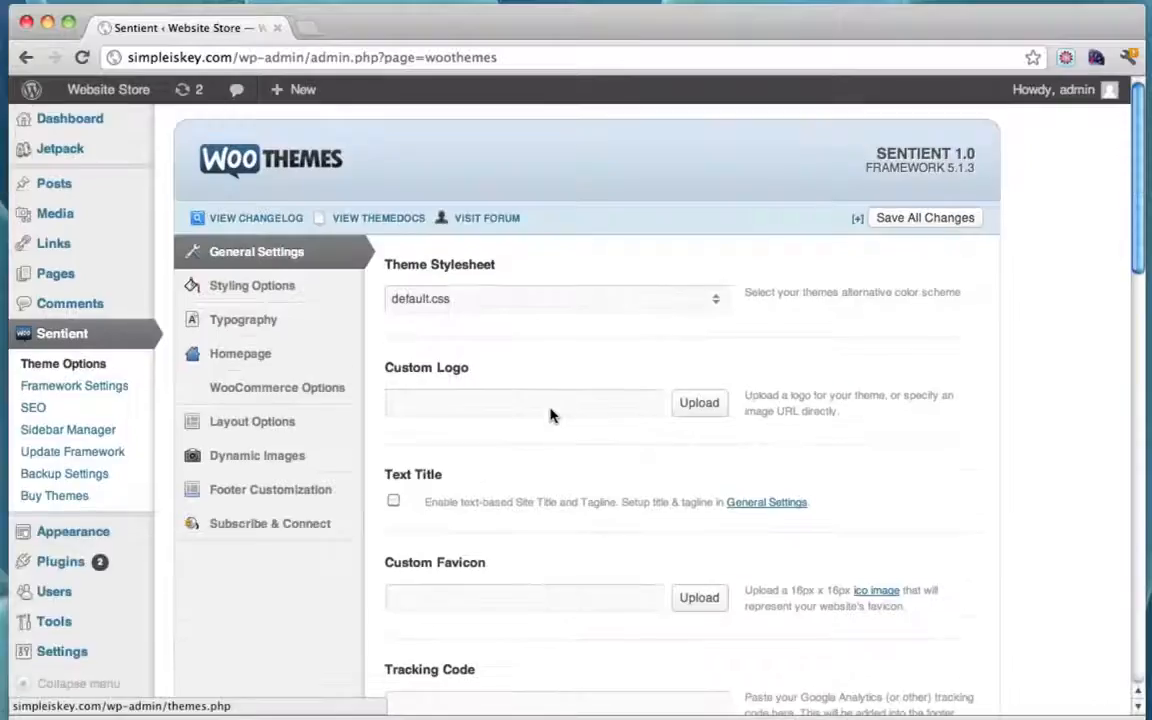
pyautogui.click(108, 90)
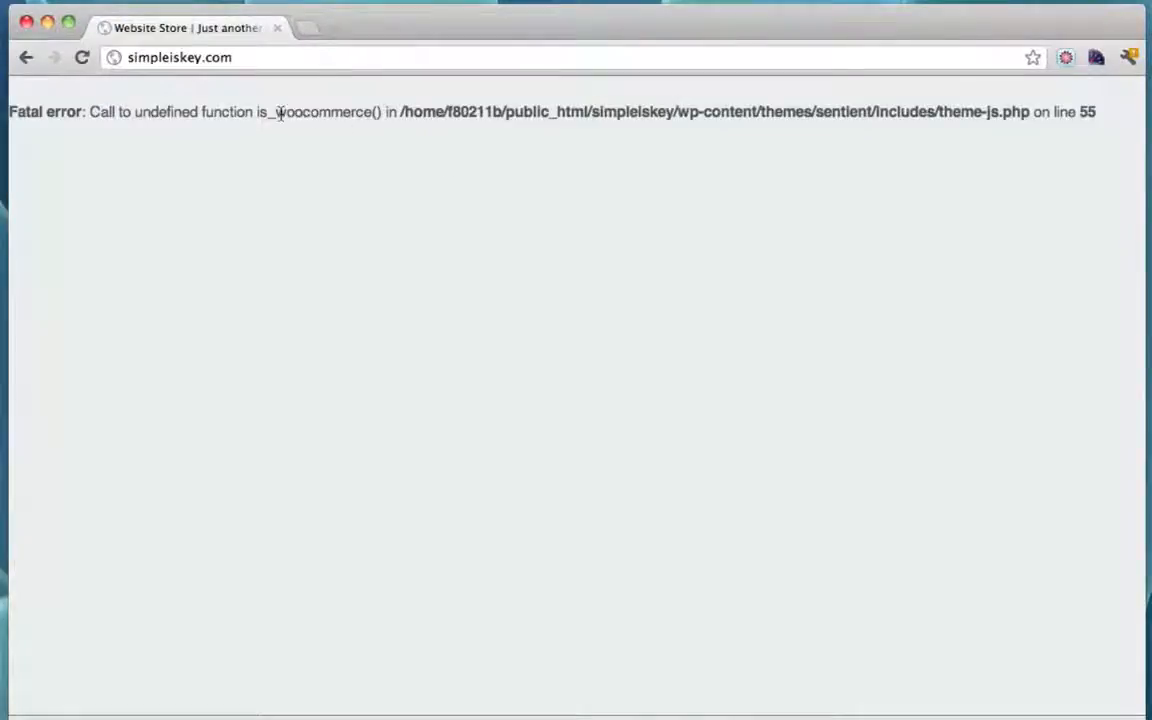
pyautogui.moveTo(279, 113); pyautogui.dragTo(366, 116)
pyautogui.click(365, 116)
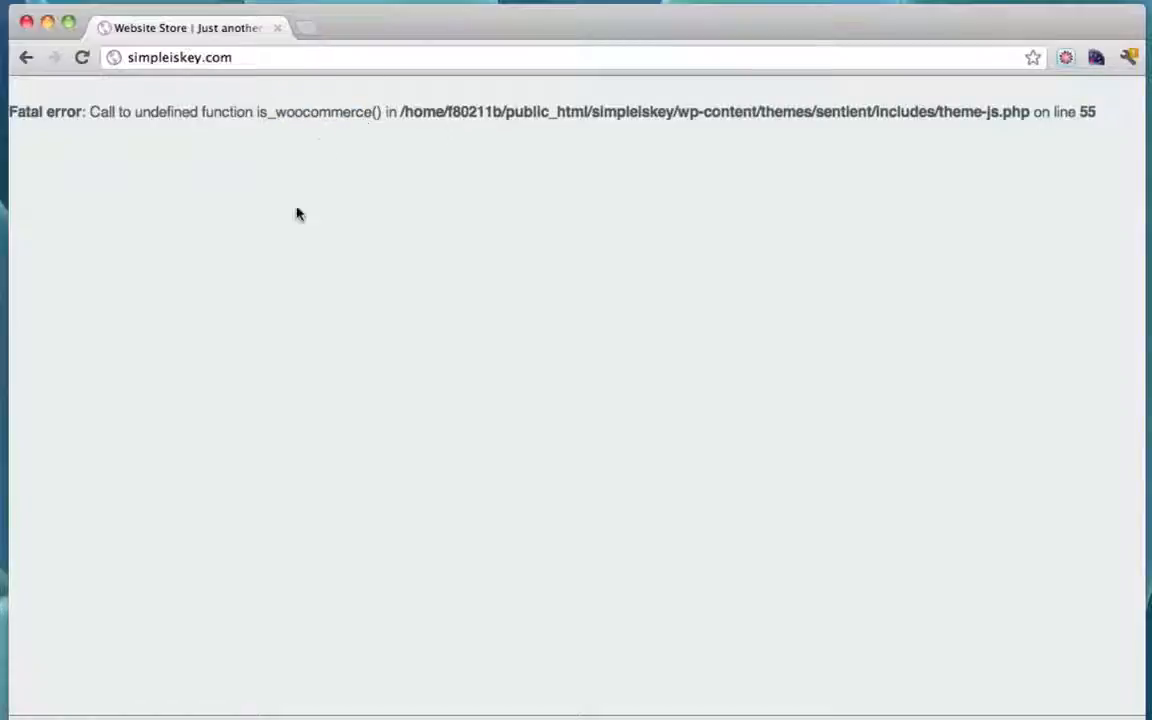
pyautogui.click(26, 59)
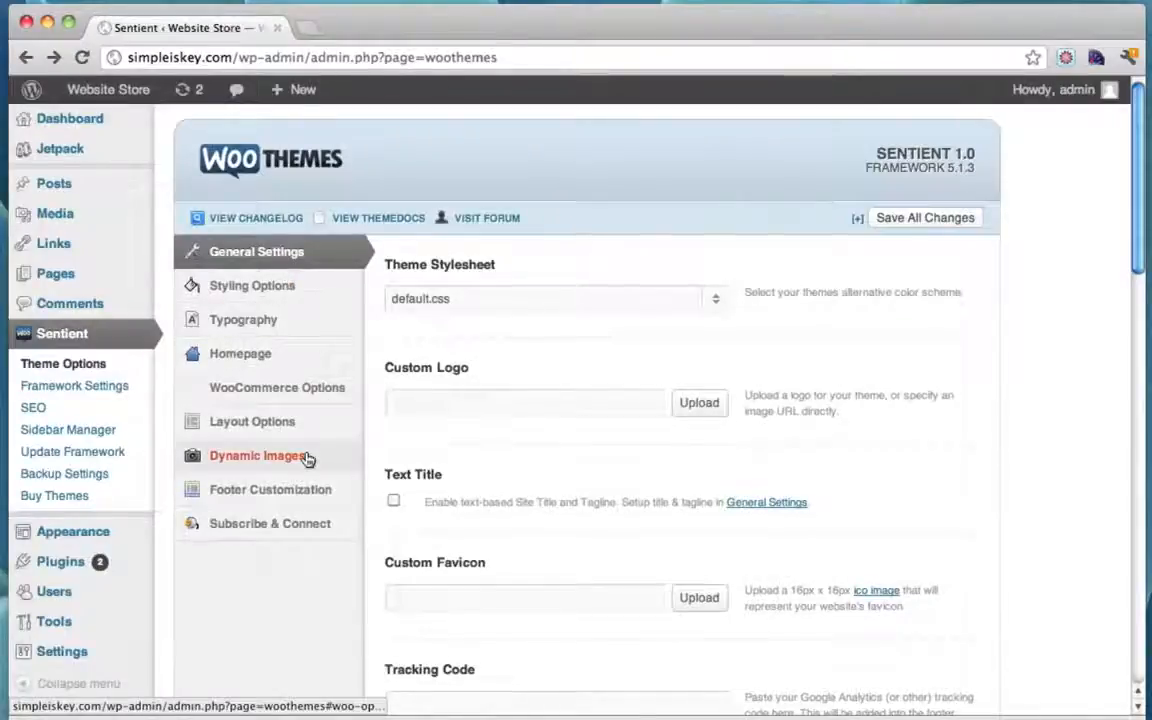
pyautogui.moveTo(66, 566)
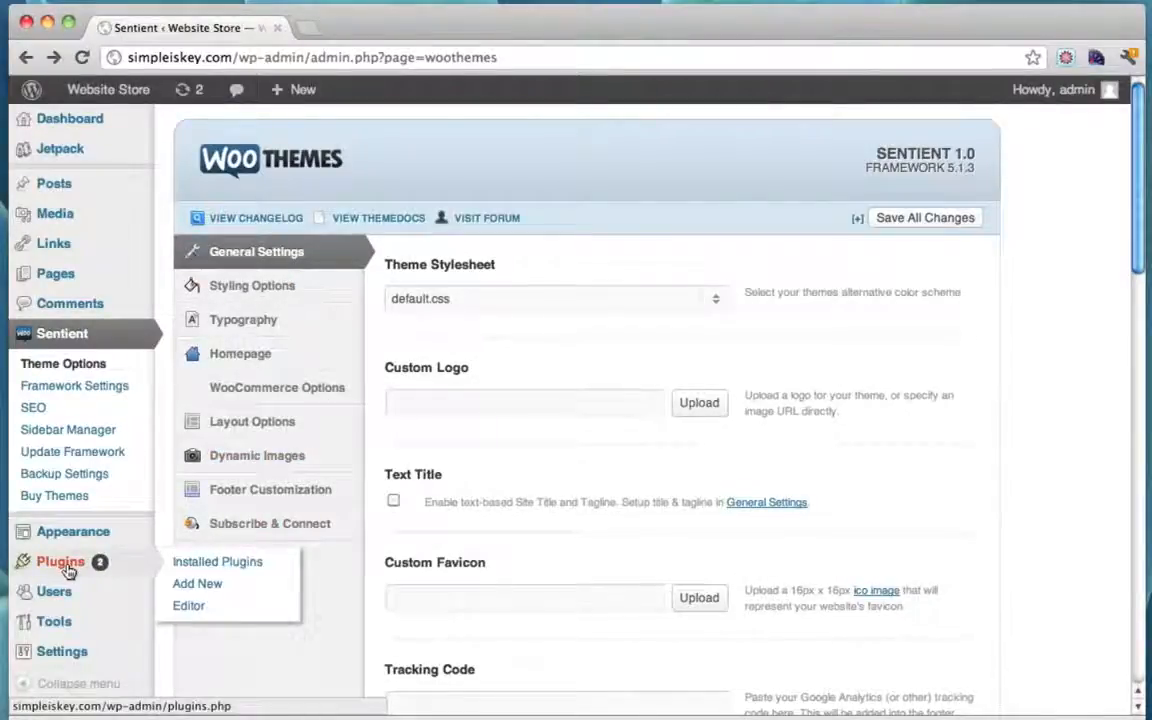
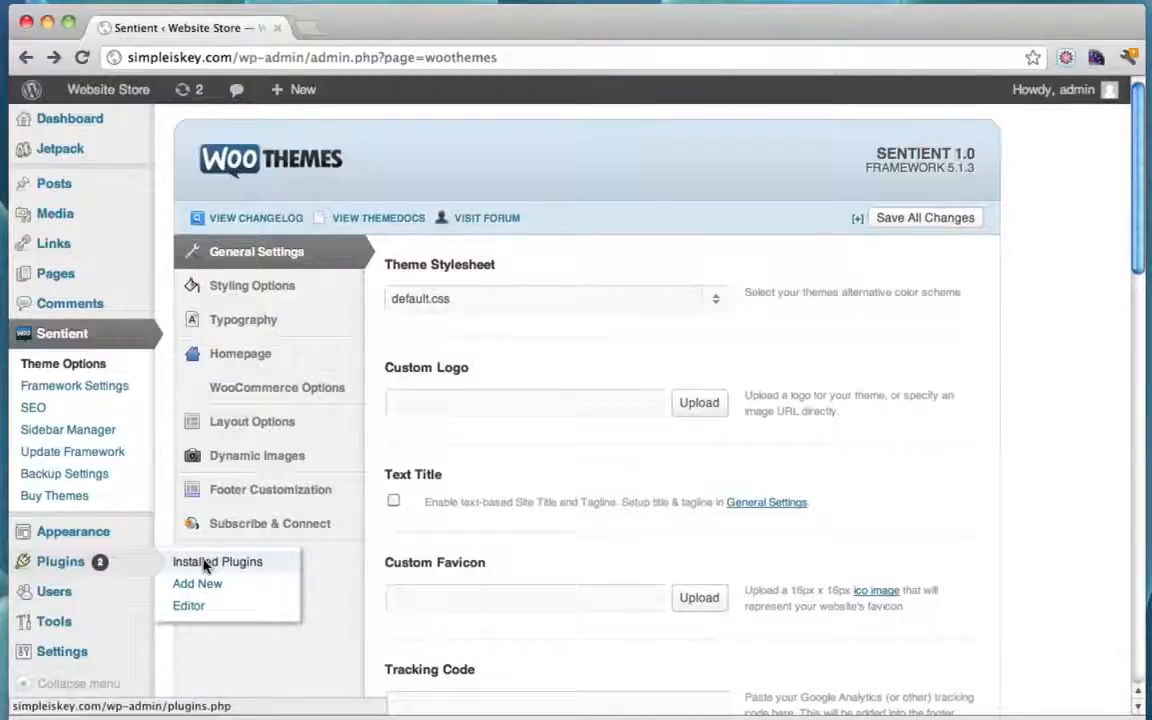
# Step: From Plugins > Add New, search the plugin directory for 'woocommerce'
pyautogui.click(205, 562)
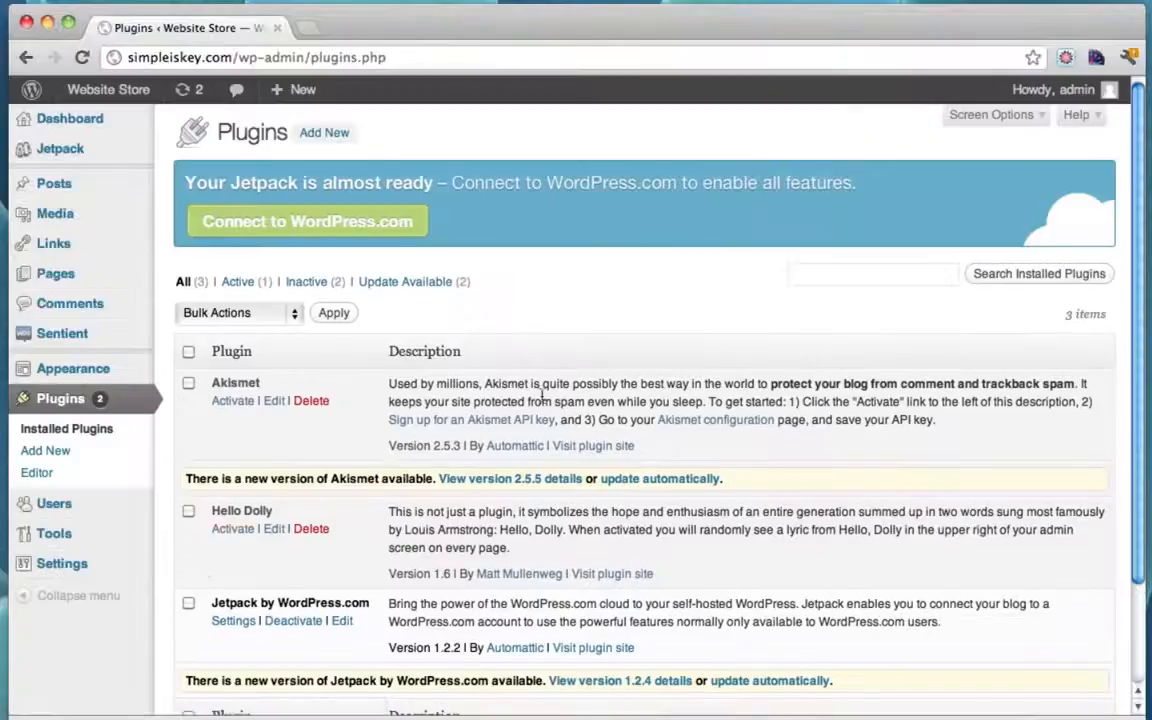
pyautogui.scroll(-3, 594, 392)
pyautogui.scroll(3, 594, 392)
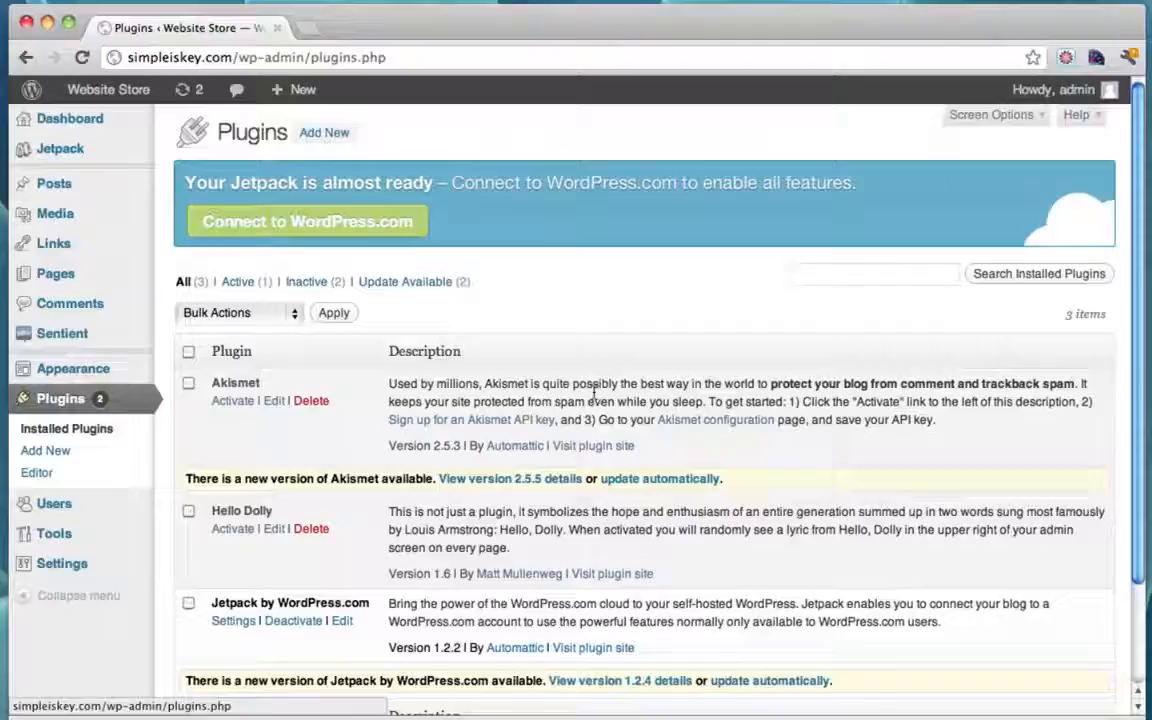
pyautogui.click(323, 136)
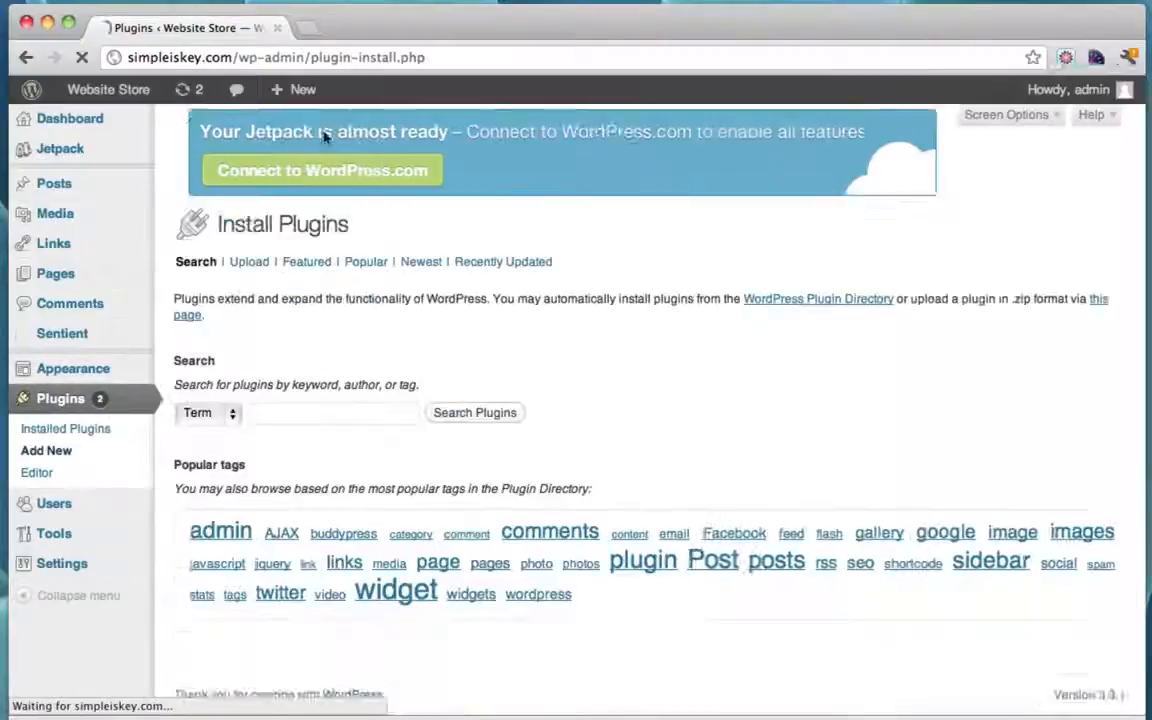
pyautogui.click(256, 428)
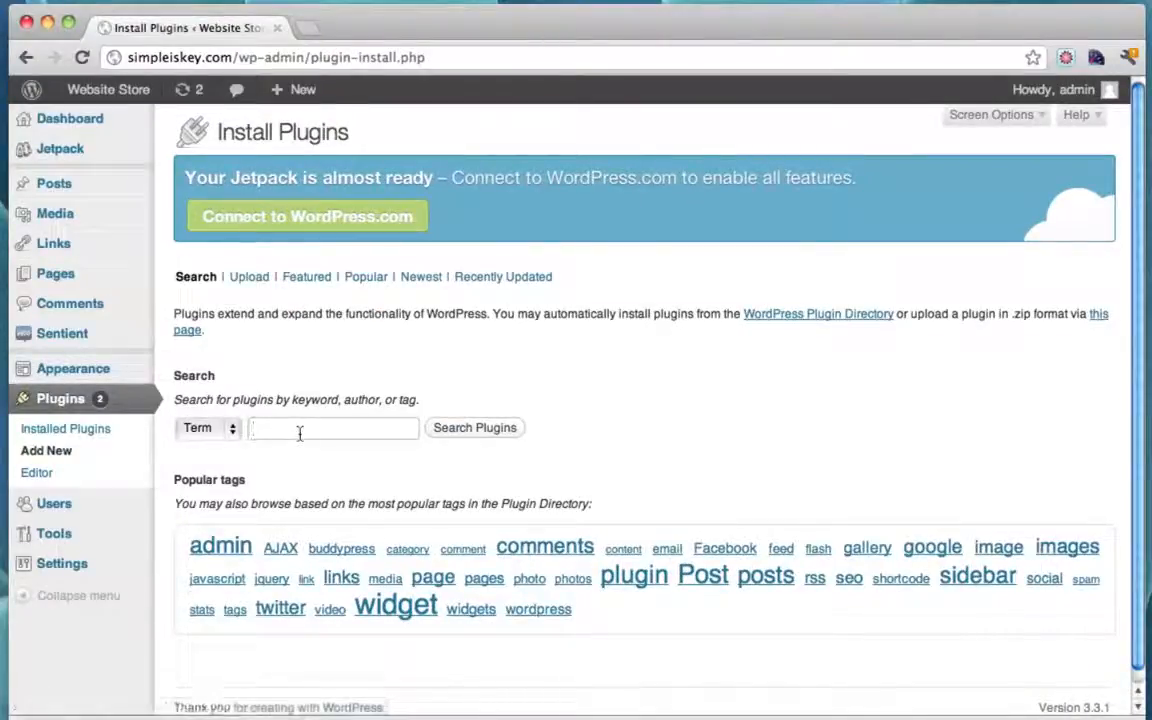
pyautogui.write('woo')
pyautogui.press('Down')
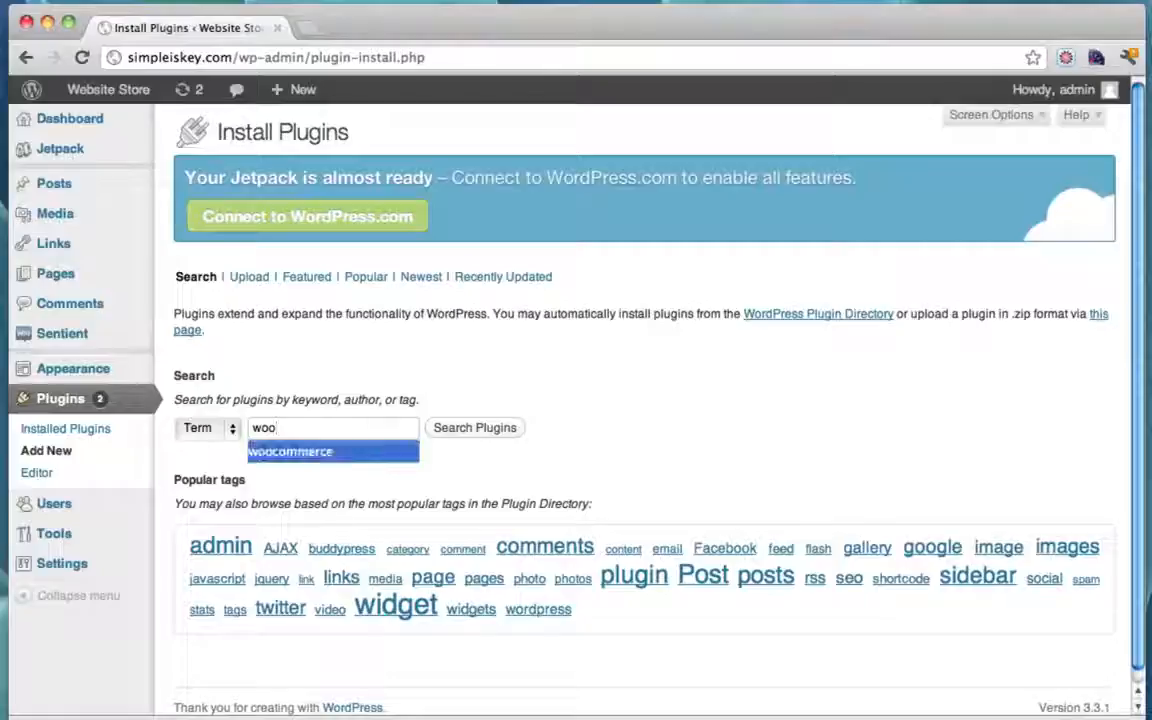
pyautogui.press('Return')
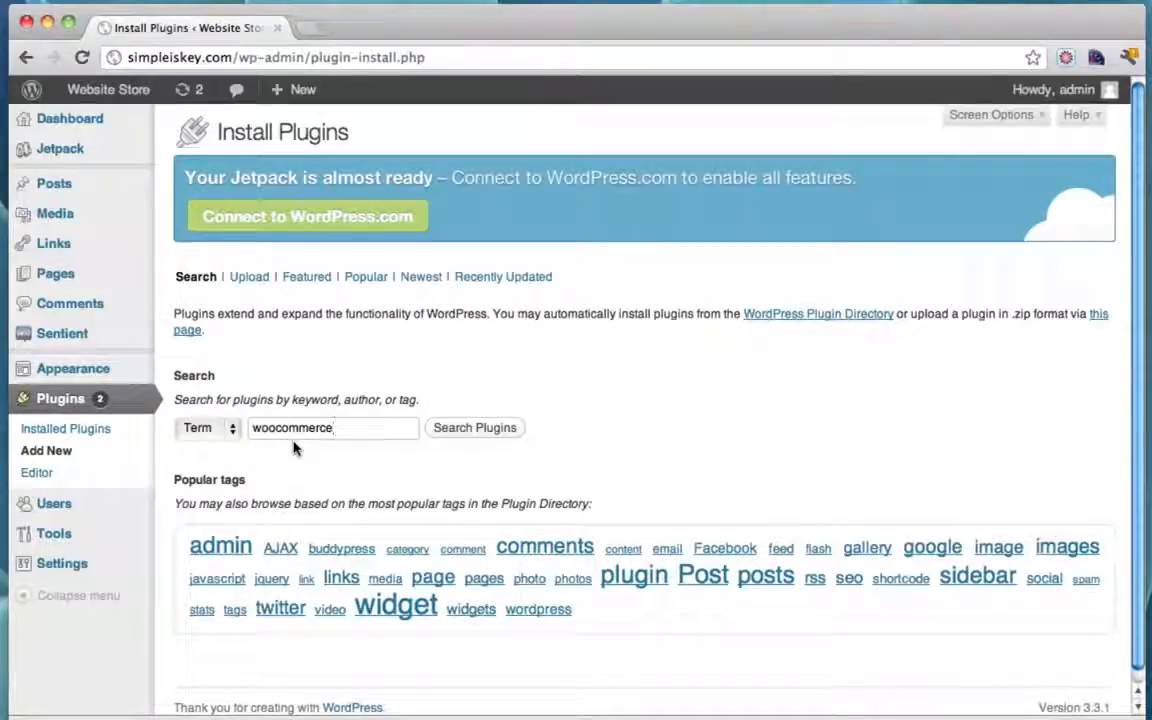
pyautogui.click(477, 430)
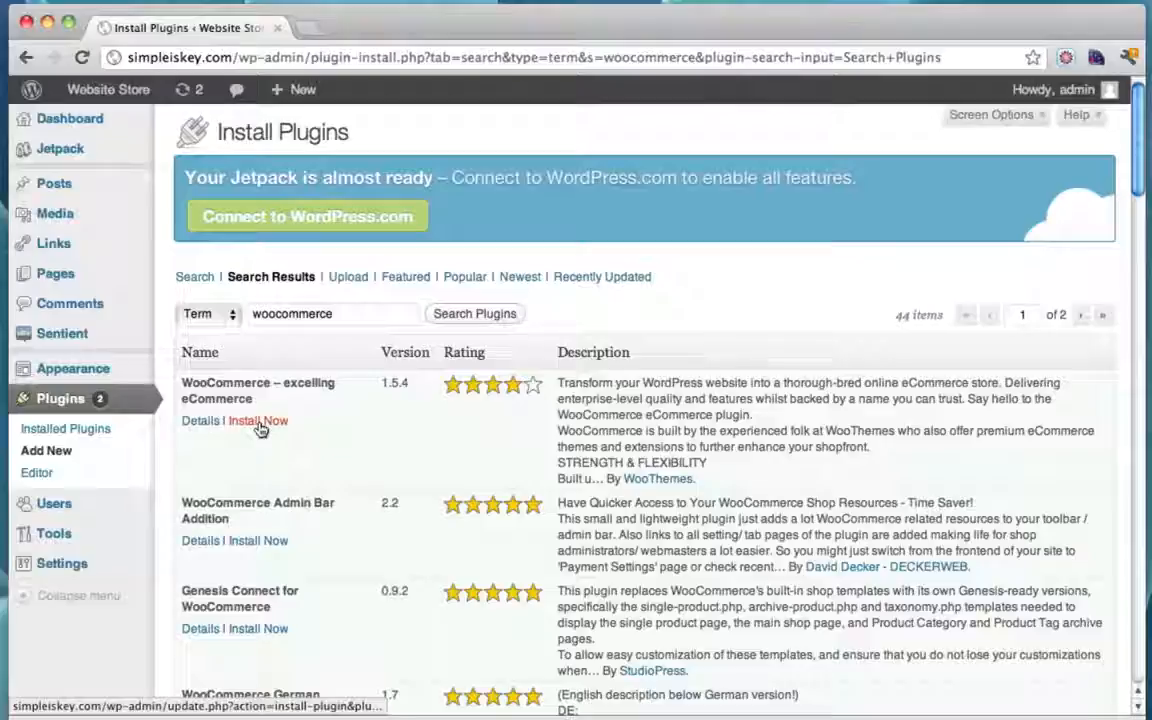
# Step: Install and activate WooCommerce, then create the WooCommerce store pages
pyautogui.click(258, 422)
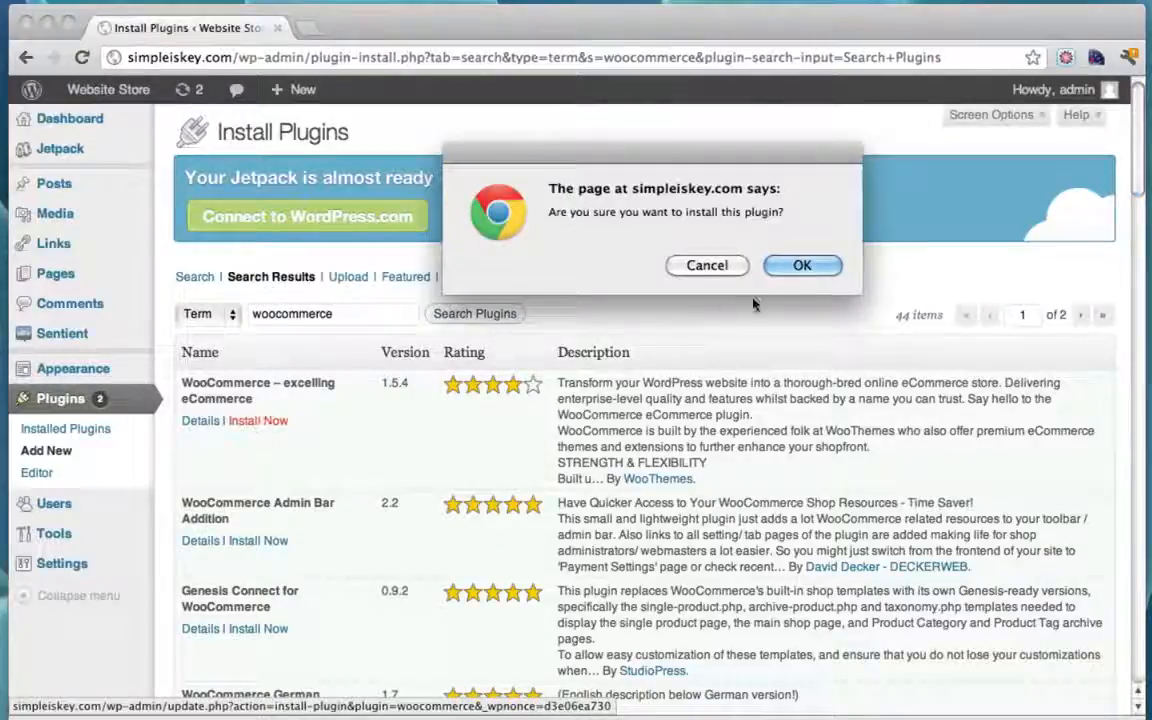
pyautogui.click(801, 266)
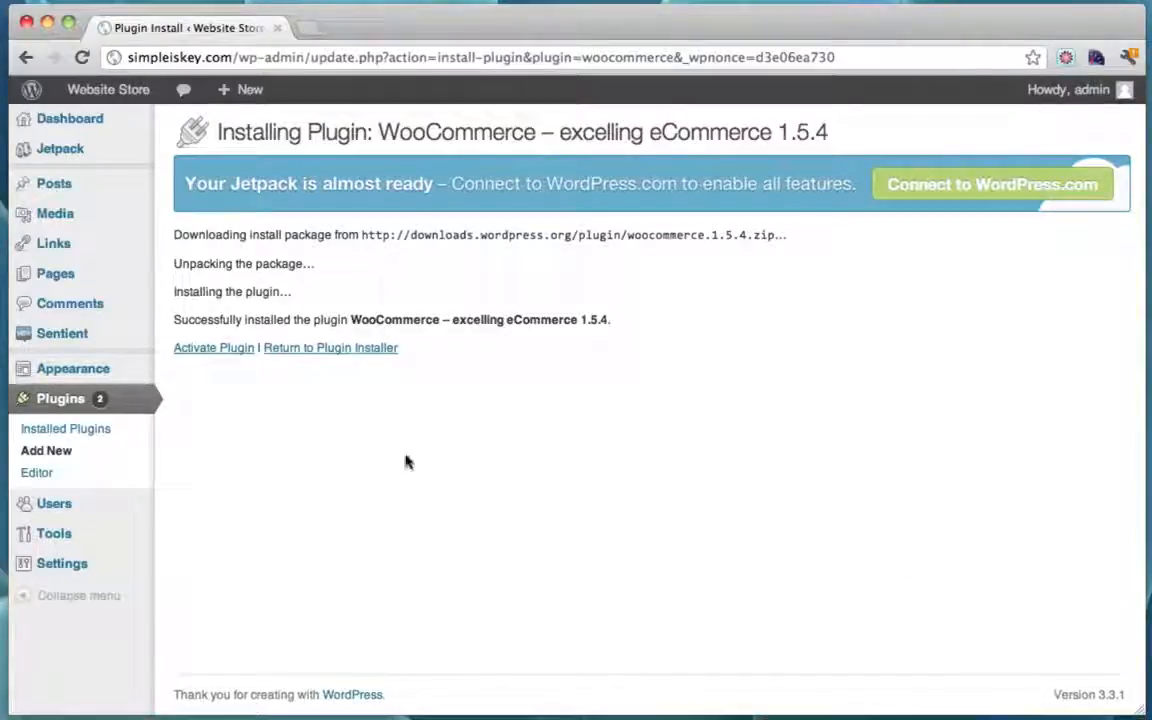
pyautogui.click(201, 350)
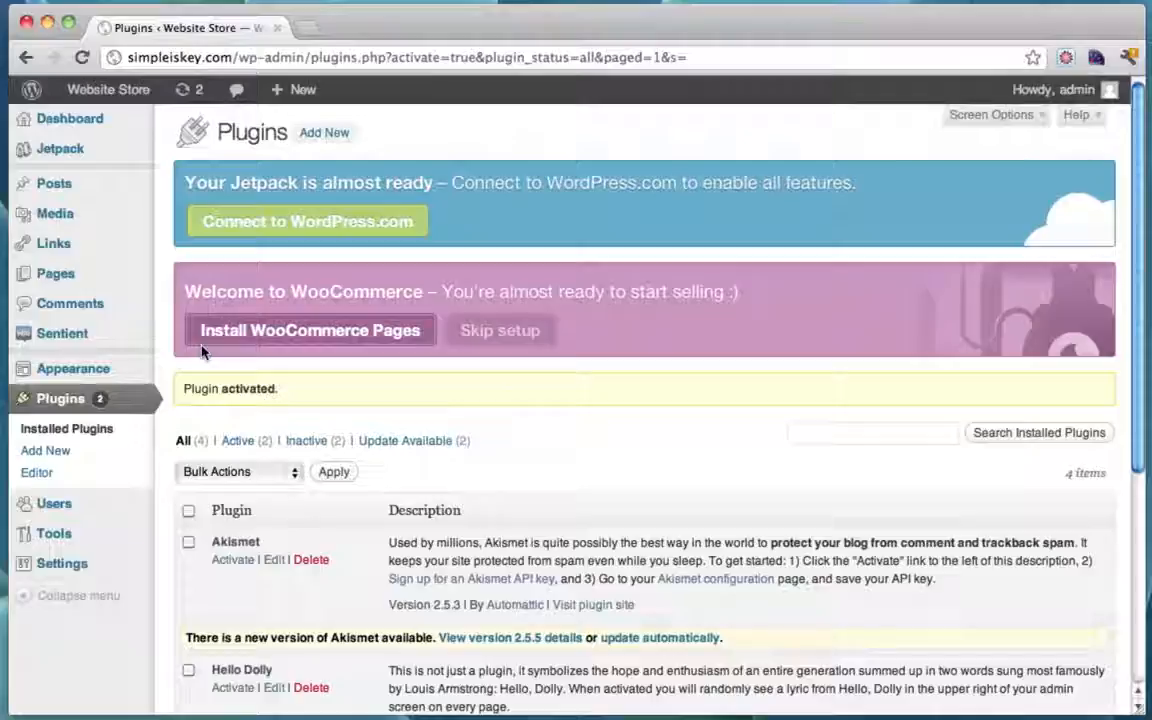
pyautogui.click(310, 339)
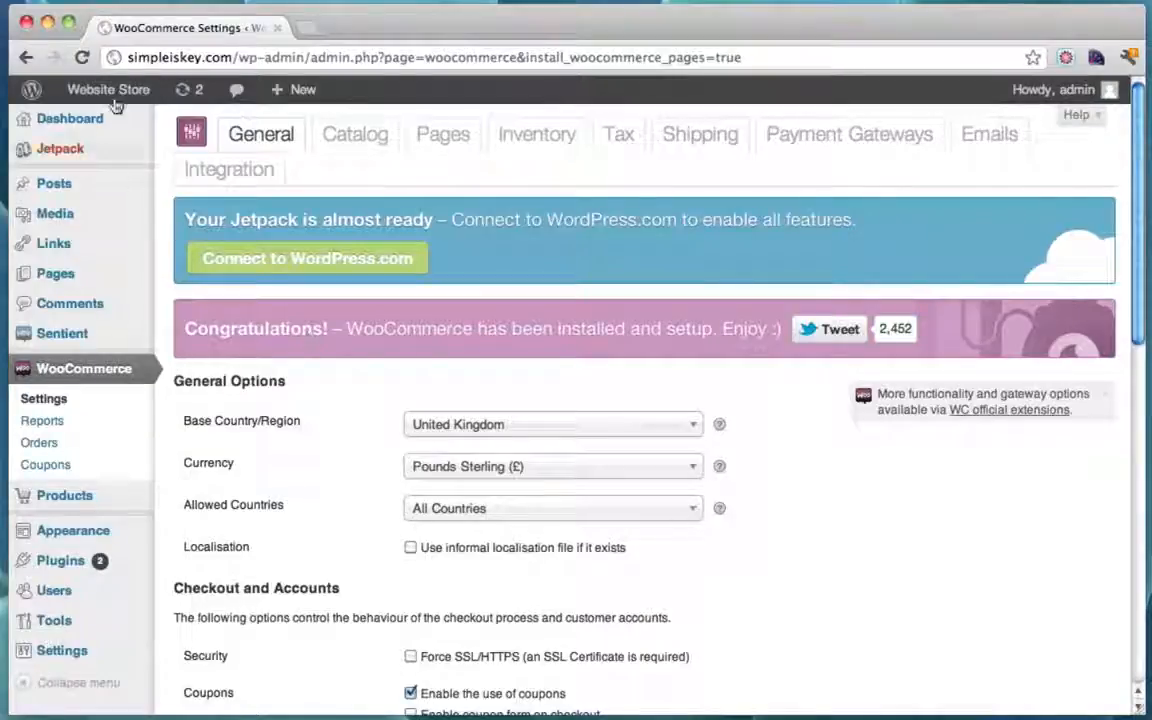
# Step: Open the live Sentient store in a new tab through Visit Site and view its front page
pyautogui.moveTo(110, 95)
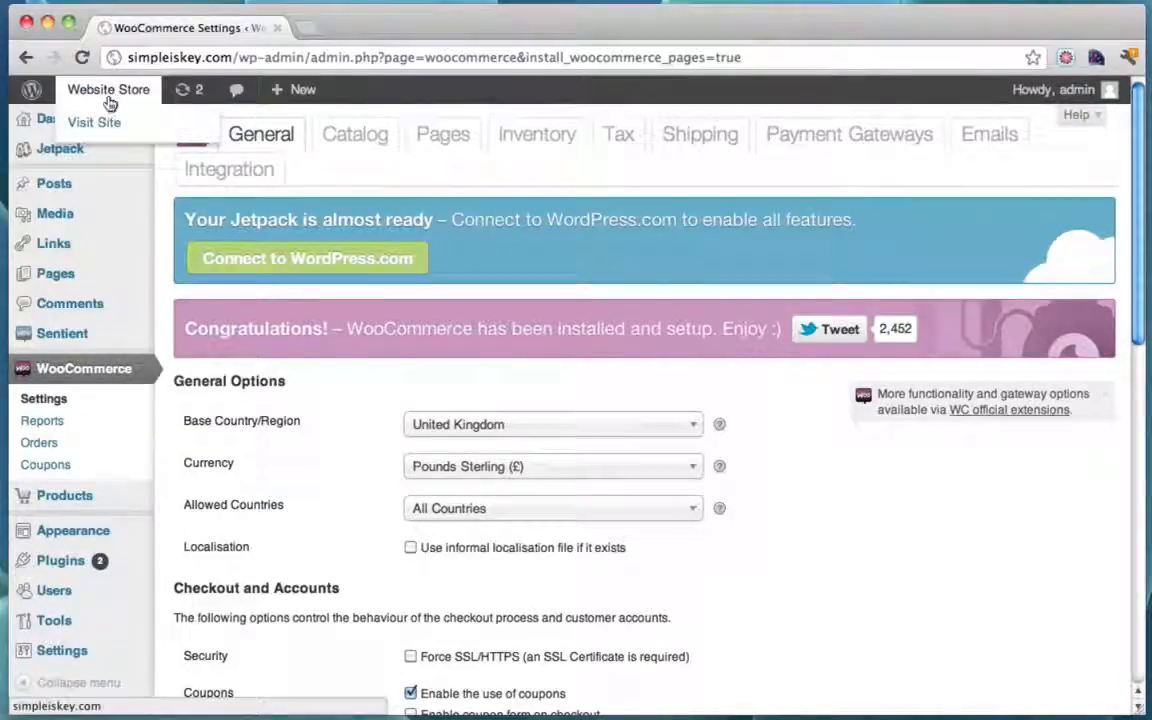
pyautogui.keyDown('super'); pyautogui.click(140, 94); pyautogui.keyUp('super')
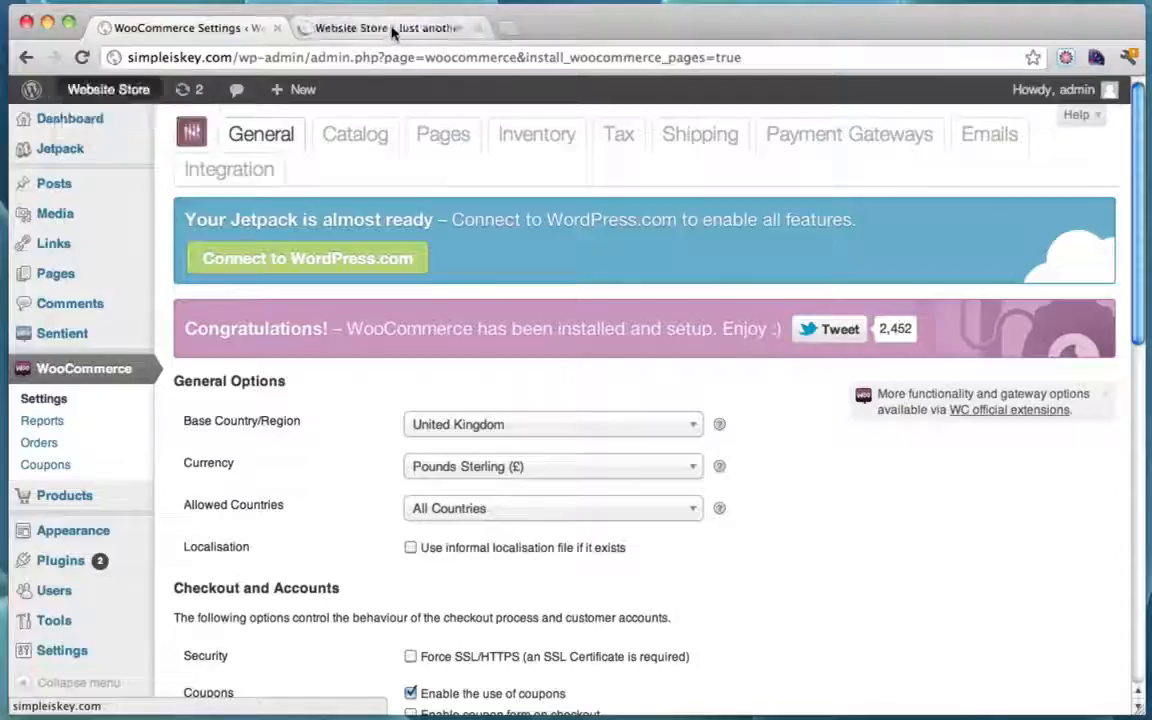
pyautogui.click(392, 31)
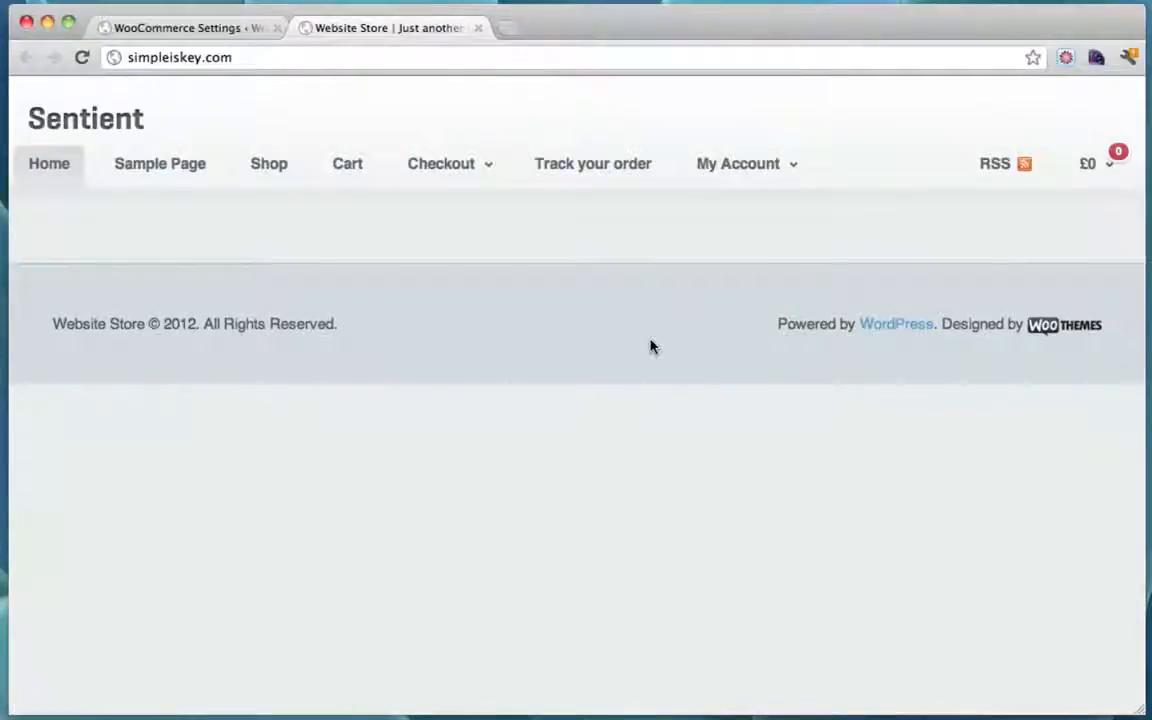
pyautogui.click(213, 31)
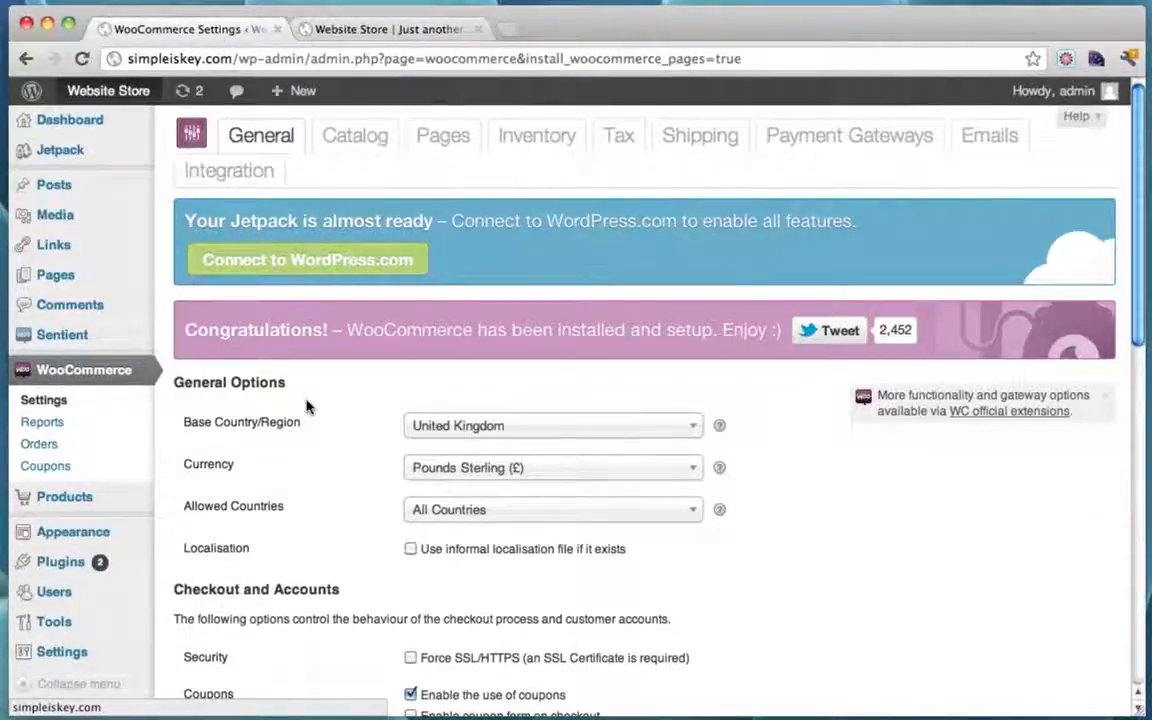
# Step: Check the store's Sample Page and Home page, then open a blank browser tab
pyautogui.click(373, 28)
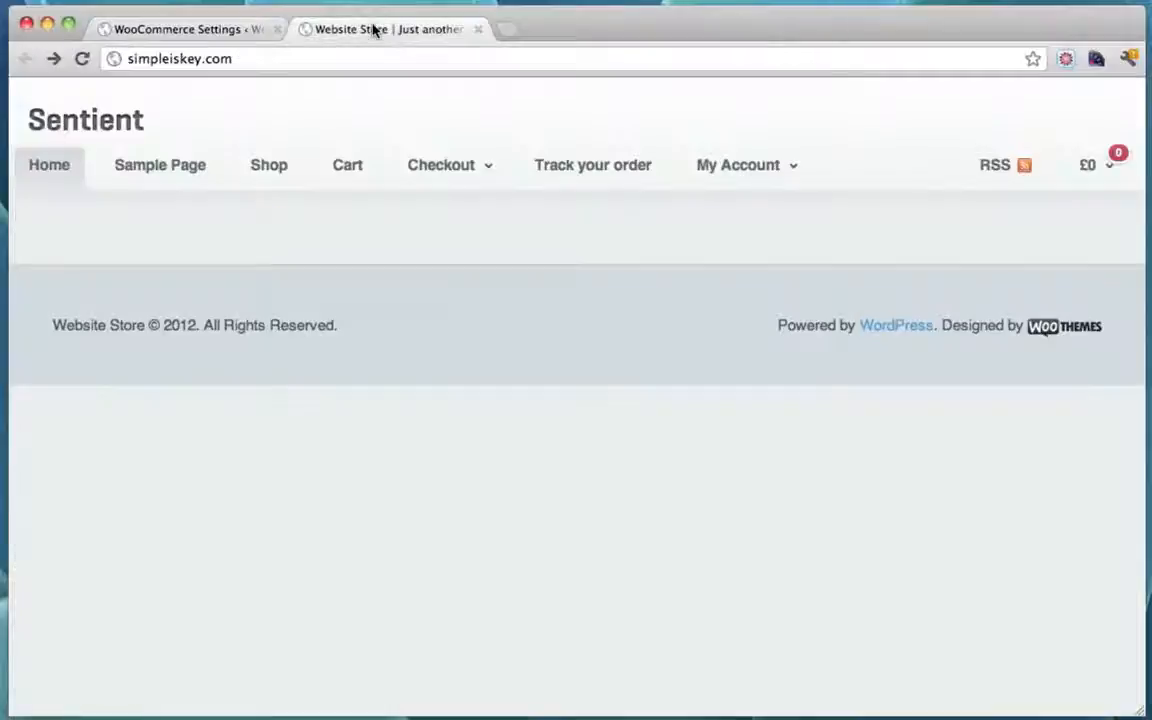
pyautogui.click(198, 165)
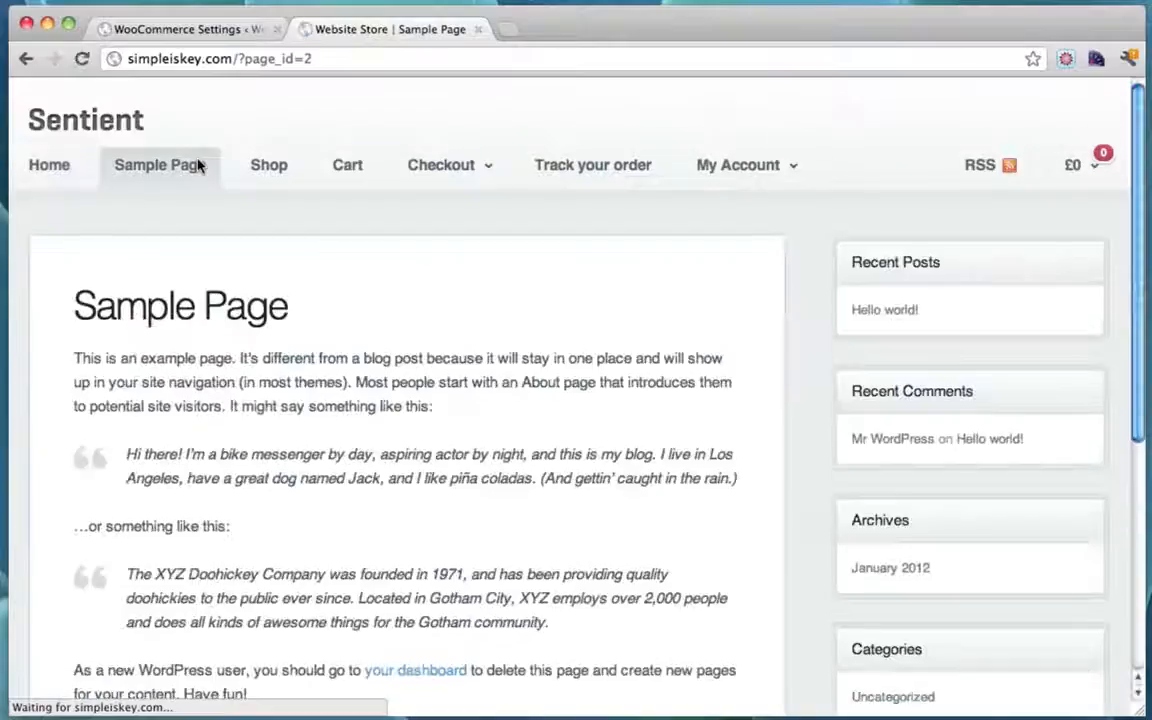
pyautogui.click(58, 173)
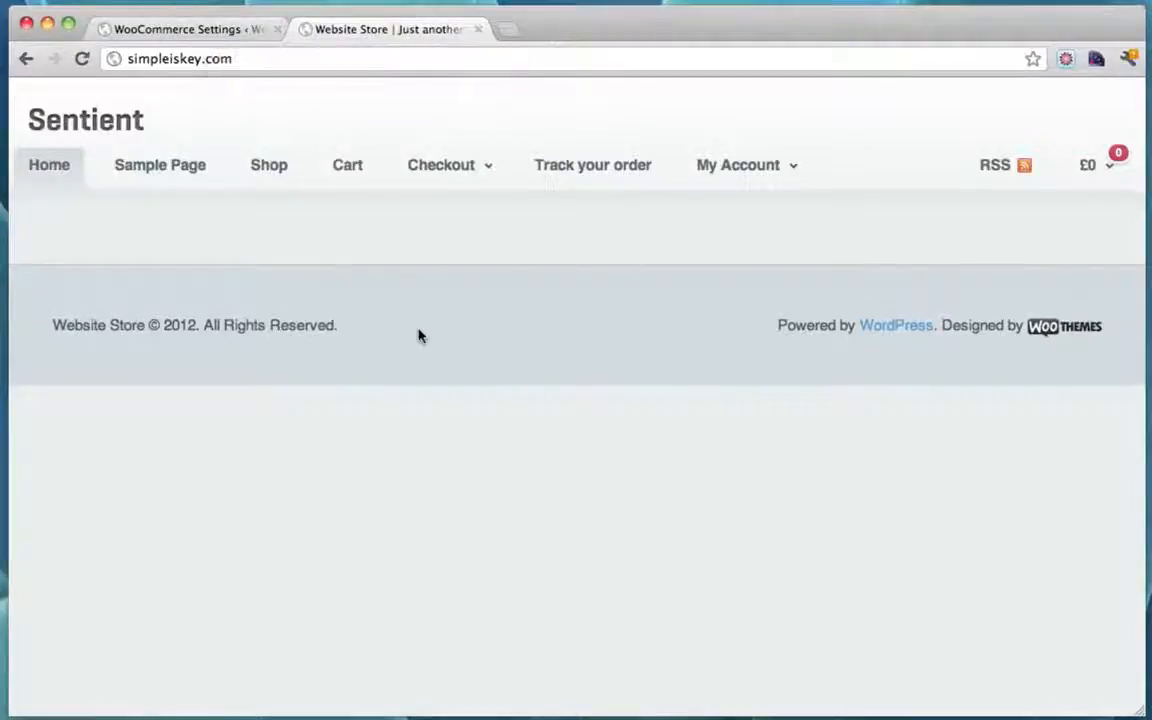
pyautogui.click(198, 31)
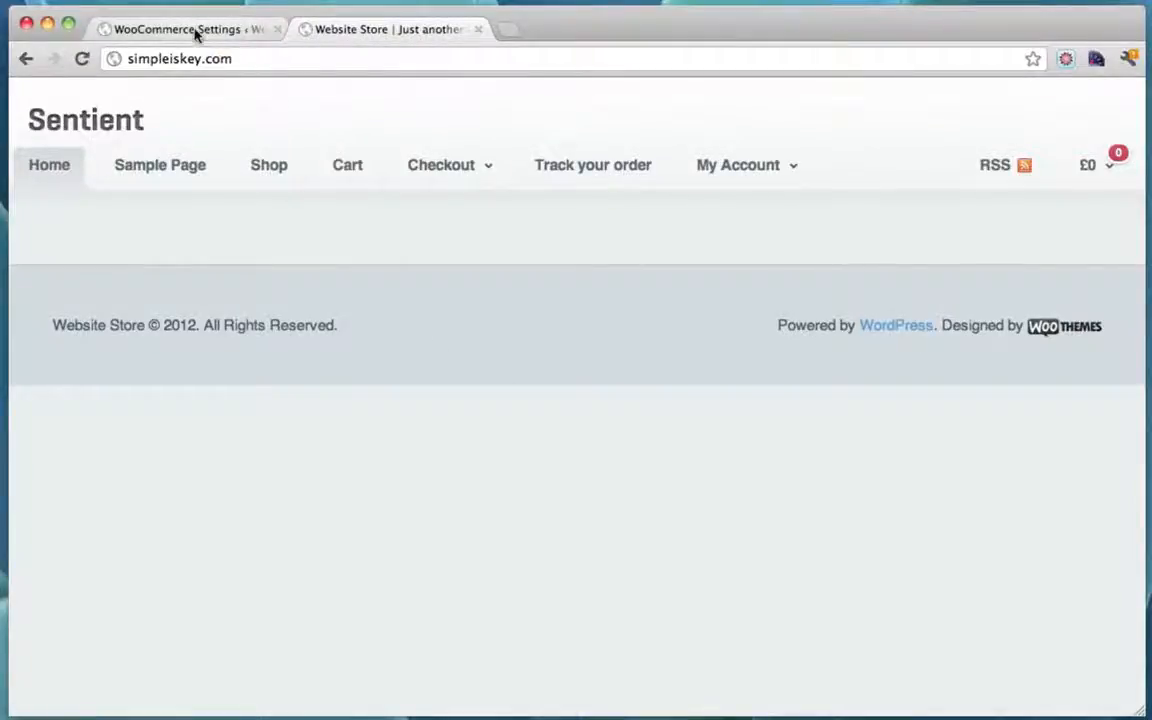
pyautogui.click(410, 30)
pyautogui.click(509, 32)
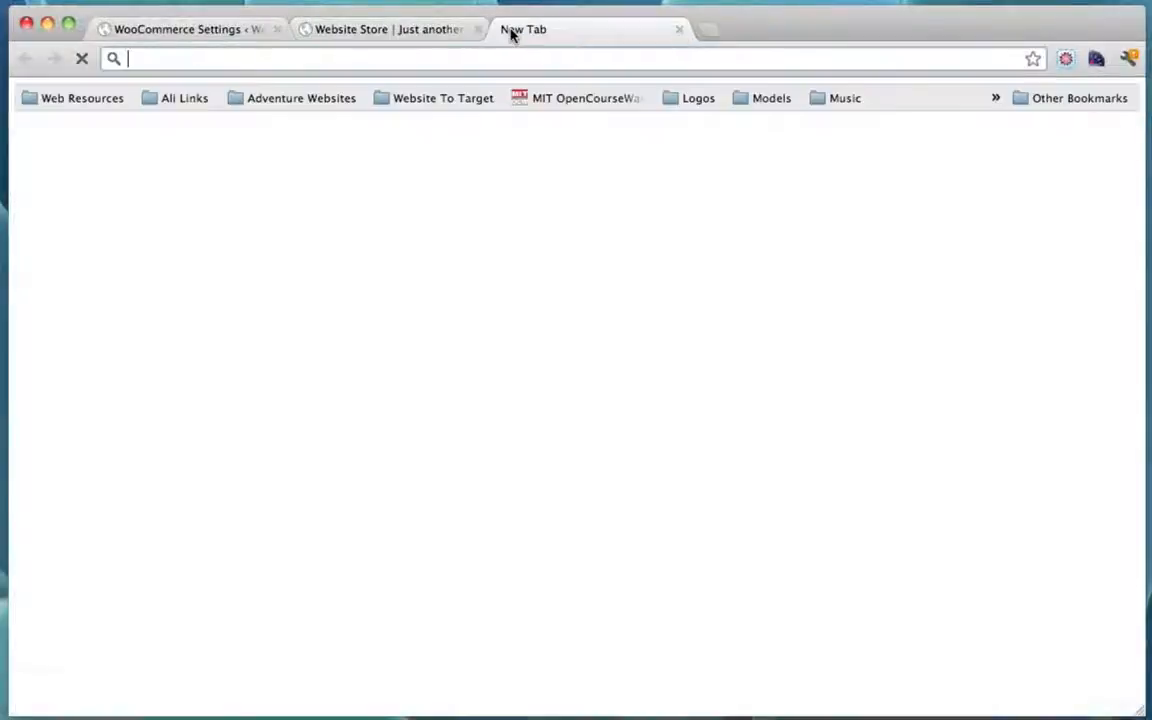
# Step: Search Google for 'woothemes demo content'
pyautogui.write('www.google.')
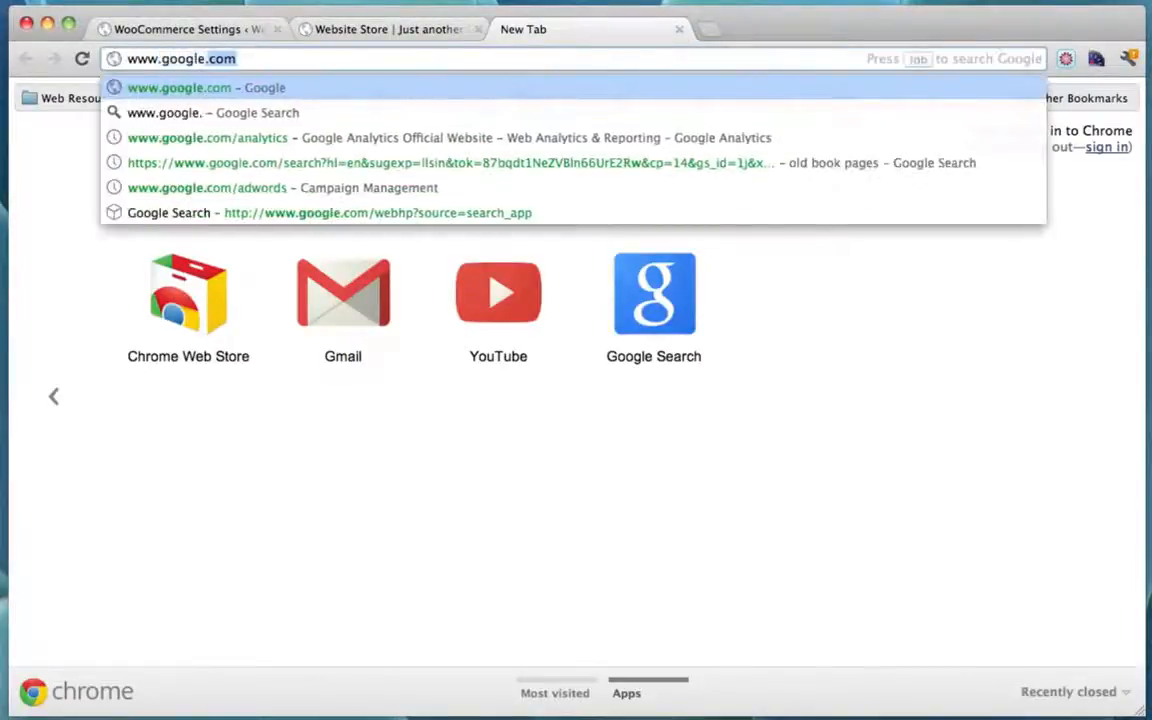
pyautogui.write('com')
pyautogui.press('Return')
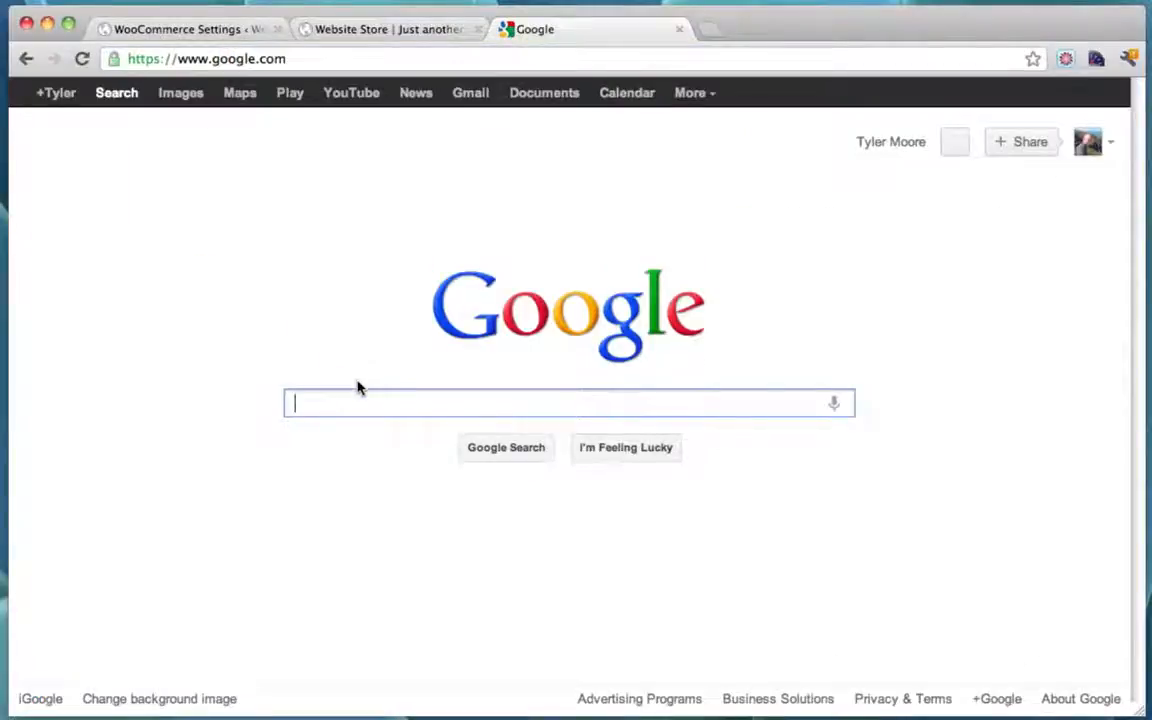
pyautogui.write('woothemes')
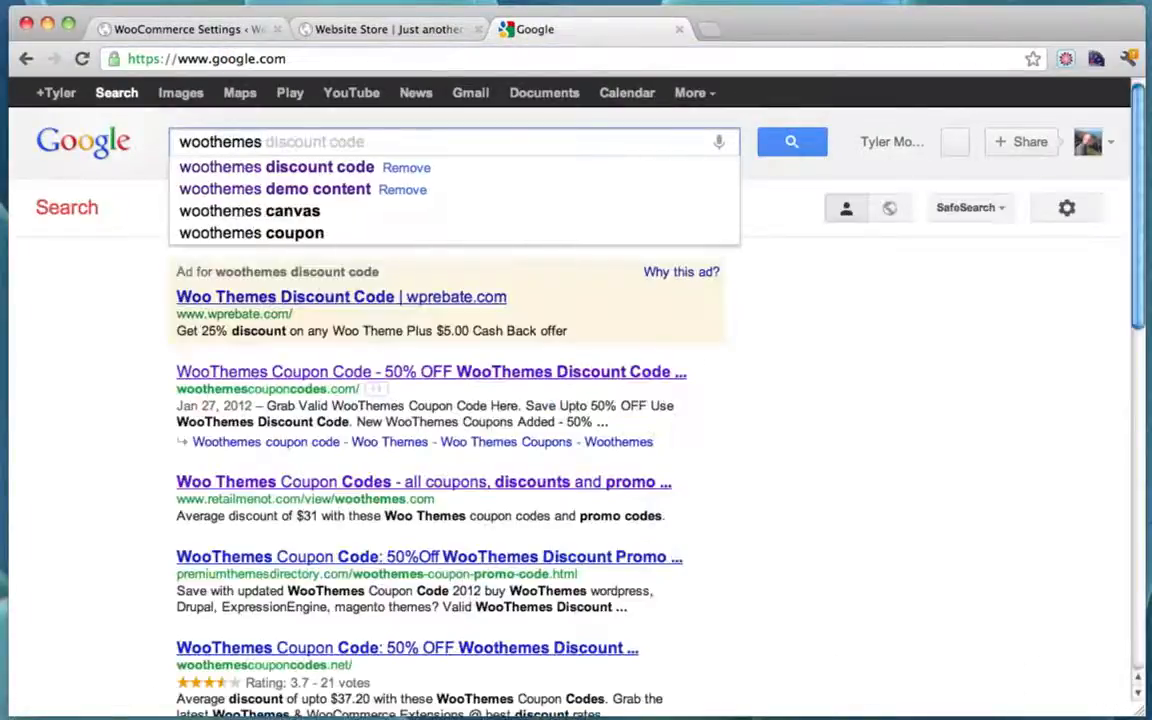
pyautogui.write(' demo co')
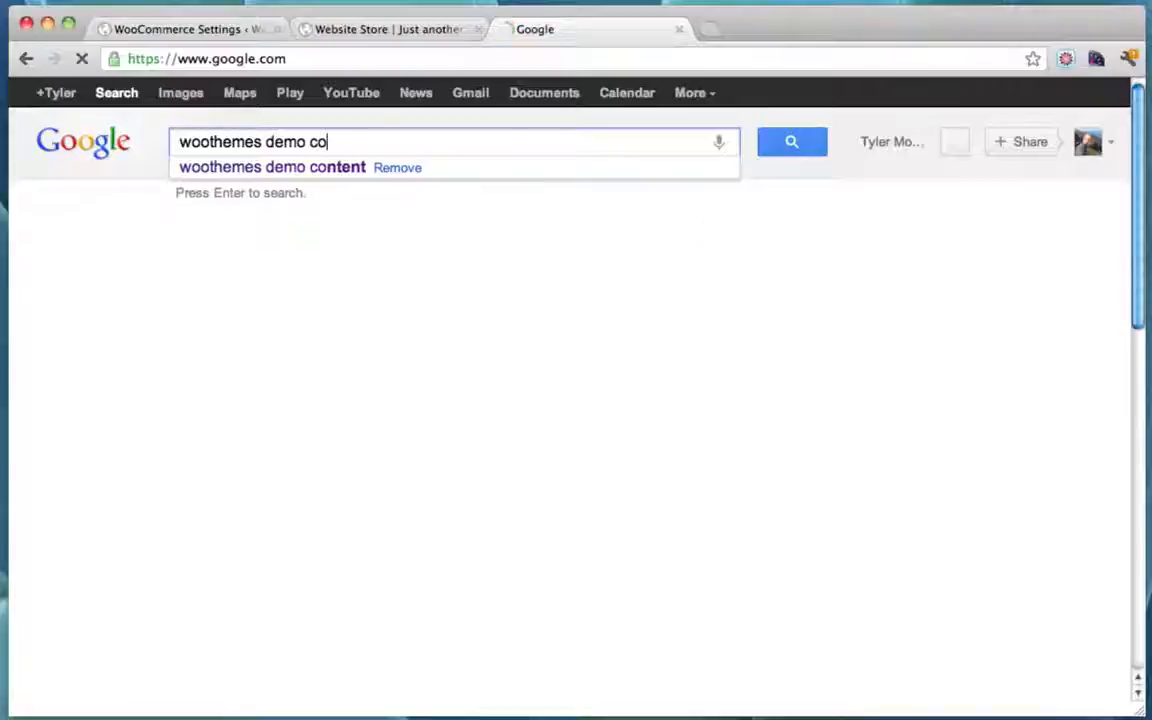
pyautogui.write('tent')
pyautogui.press('BackSpace')
pyautogui.press('BackSpace')
pyautogui.press('BackSpace')
pyautogui.write('nt')
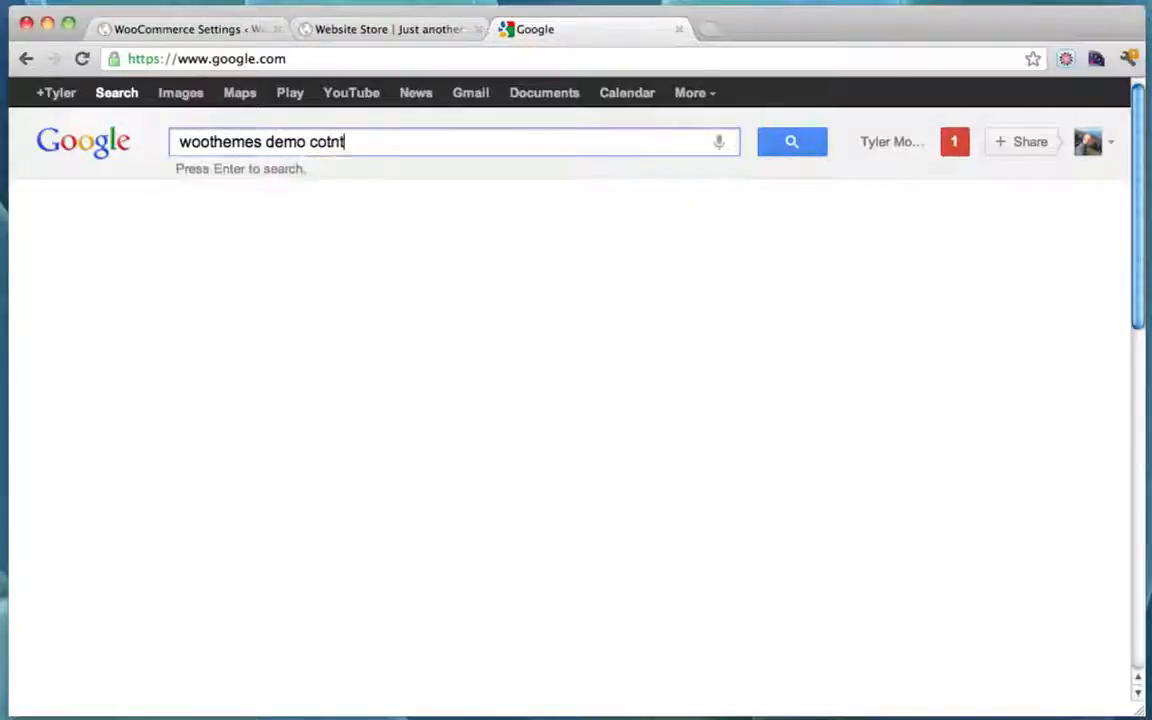
pyautogui.press('BackSpace')
pyautogui.press('BackSpace')
pyautogui.press('BackSpace')
pyautogui.write('nten')
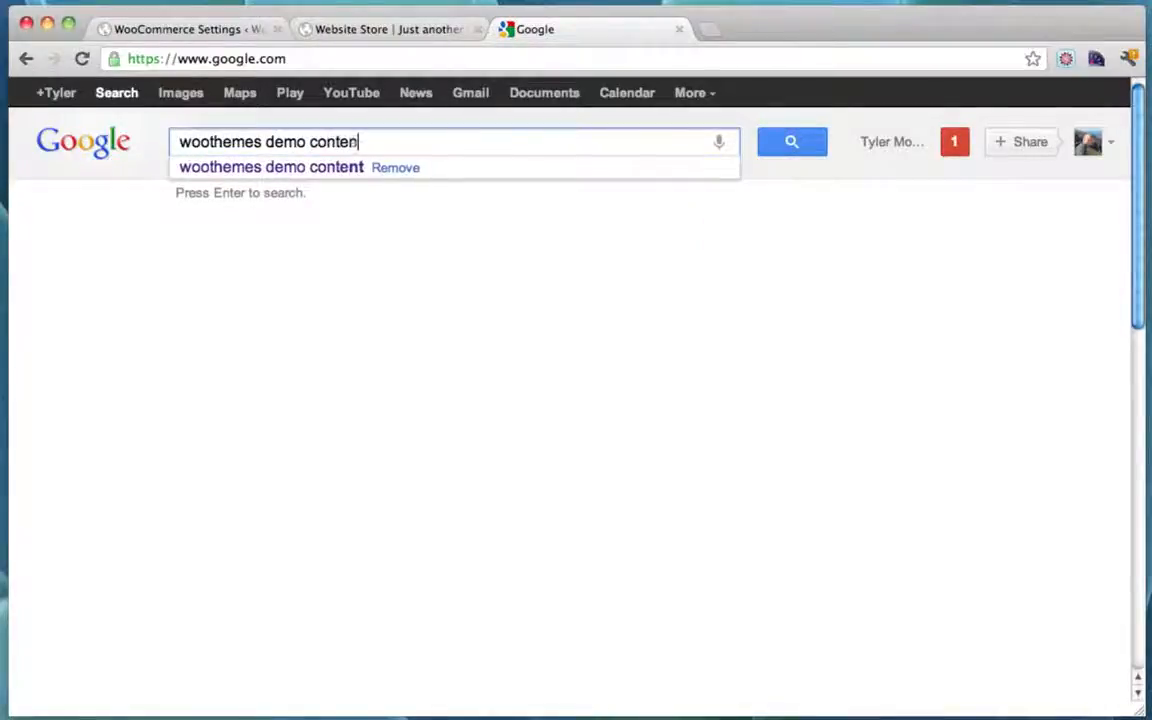
pyautogui.write('t')
pyautogui.press('Return')
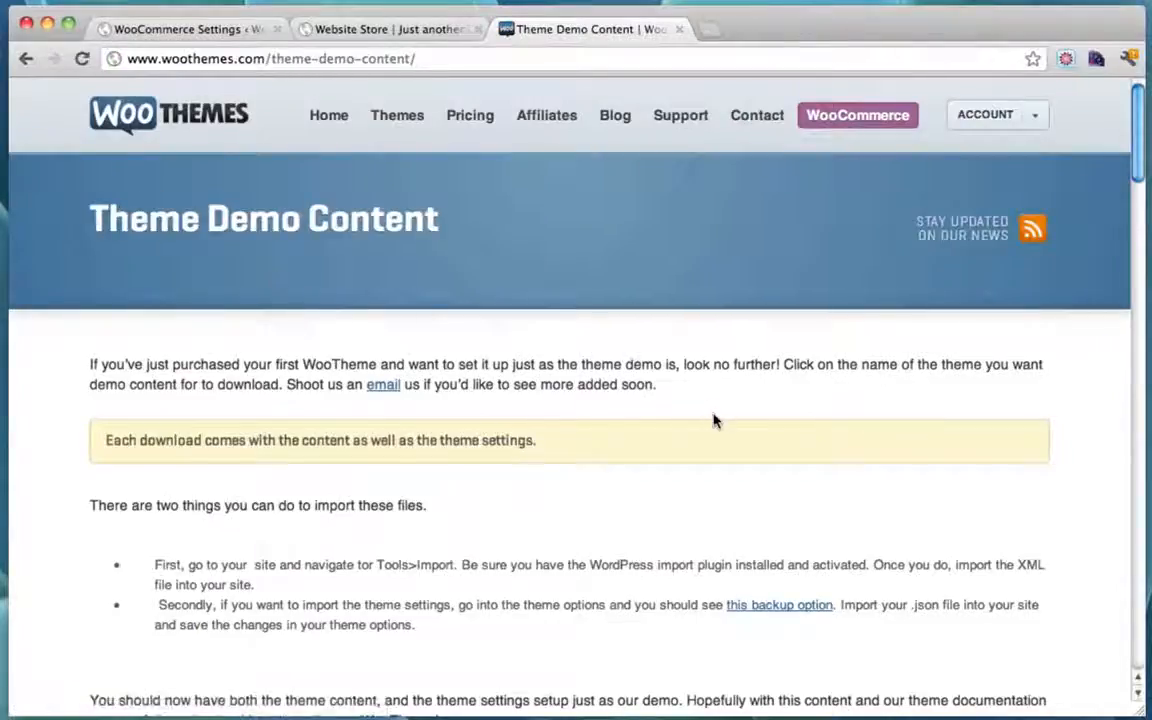
# Step: Download the Sentient theme's demo content from the WooThemes Theme Demo Content page
pyautogui.scroll(-10, 714, 421)
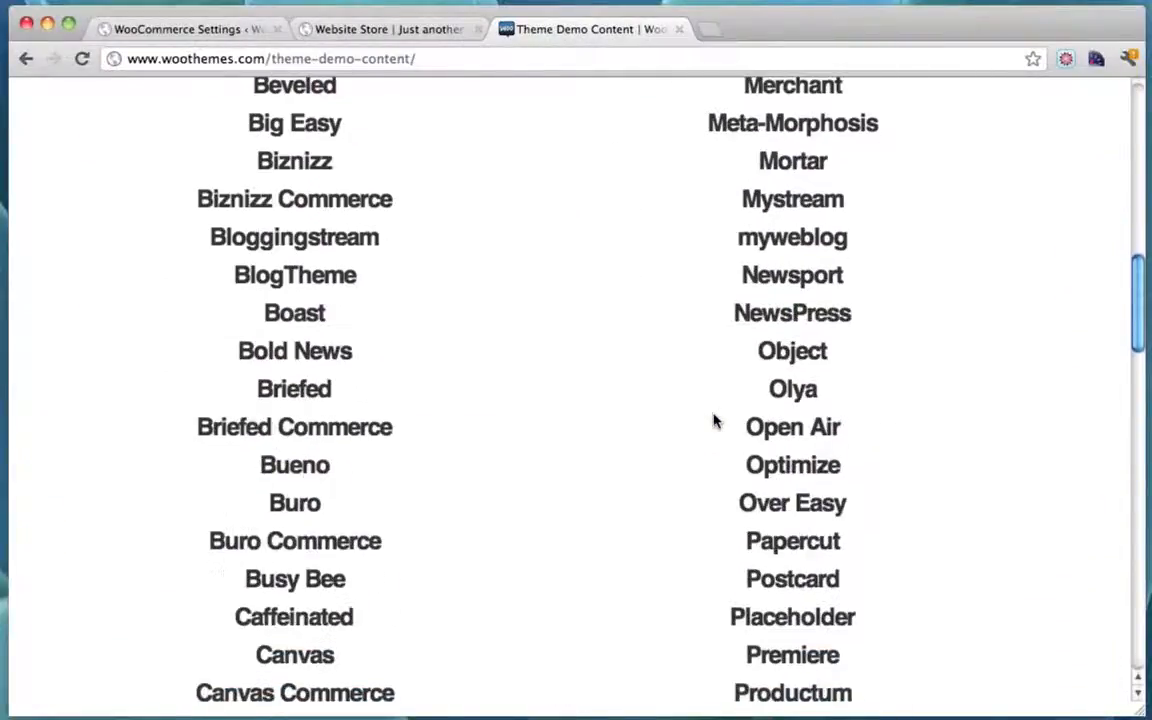
pyautogui.scroll(-12, 714, 421)
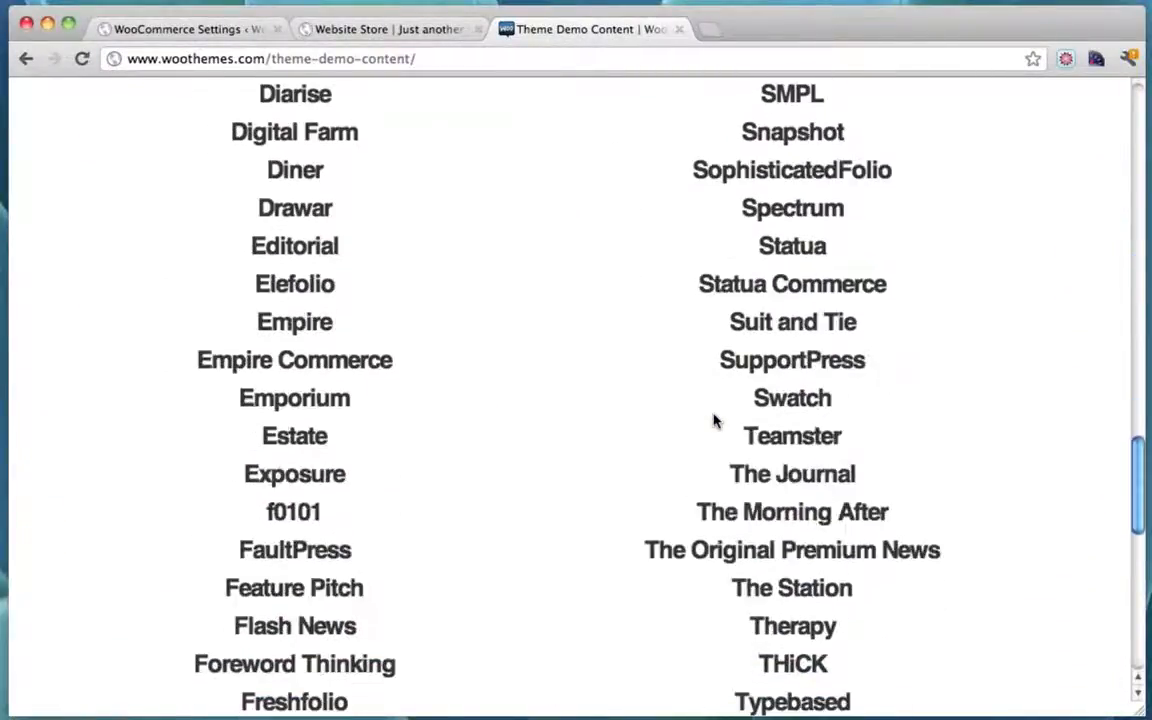
pyautogui.scroll(5, 714, 421)
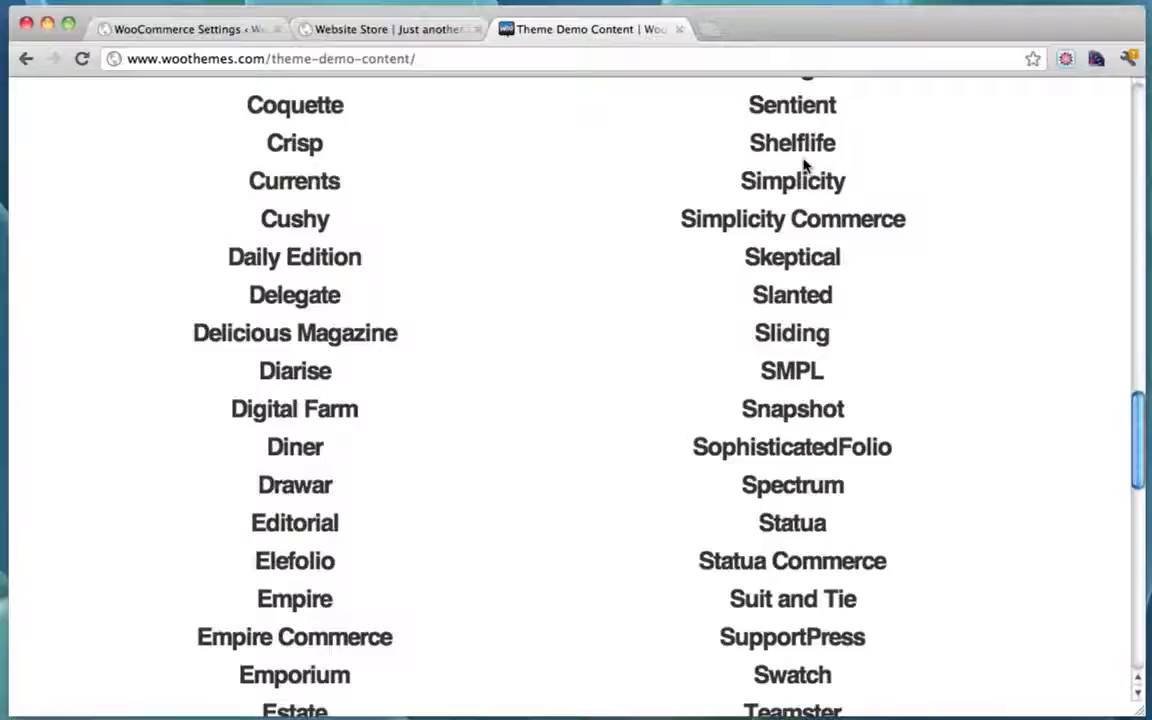
pyautogui.scroll(1, 804, 165)
pyautogui.click(810, 157)
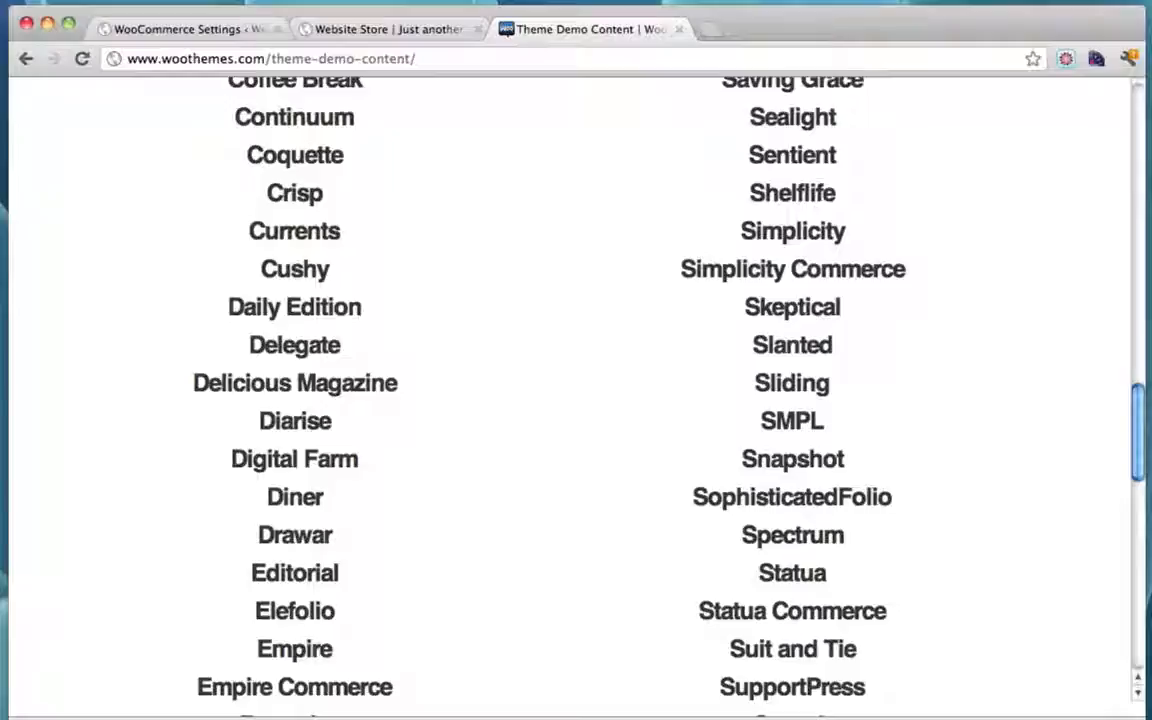
# Step: Glance at the storefront, then go to Tools > Import in the WordPress admin
pyautogui.click(375, 29)
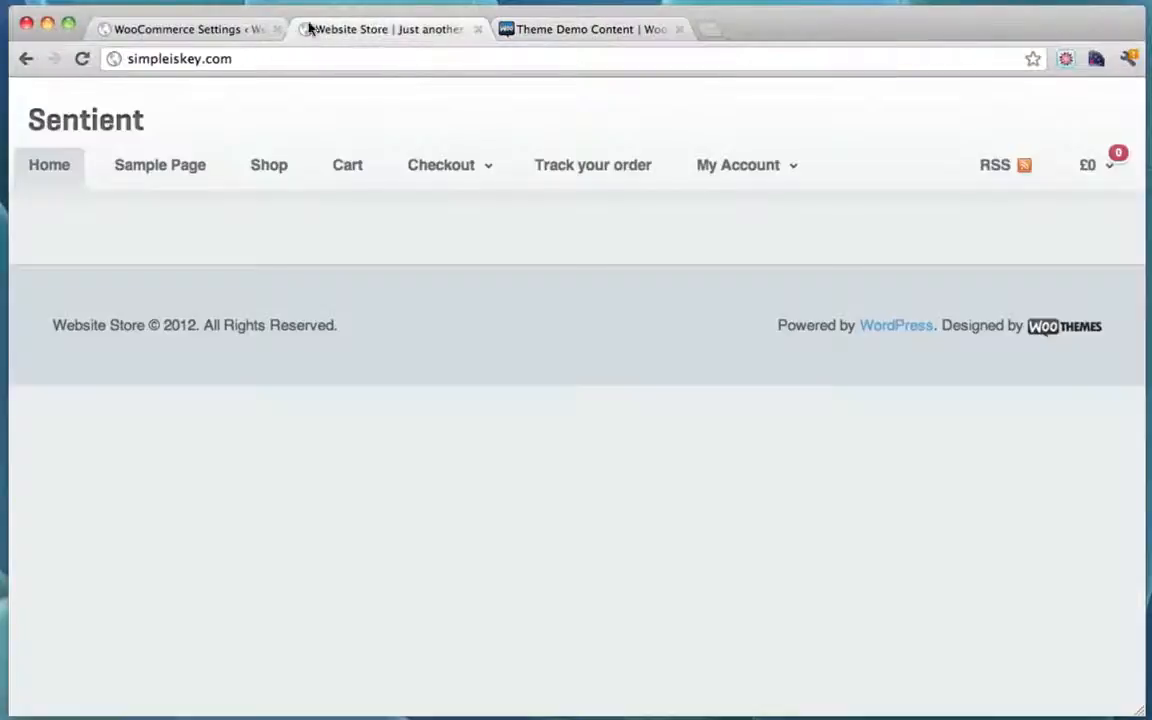
pyautogui.click(213, 30)
pyautogui.scroll(-1, 167, 591)
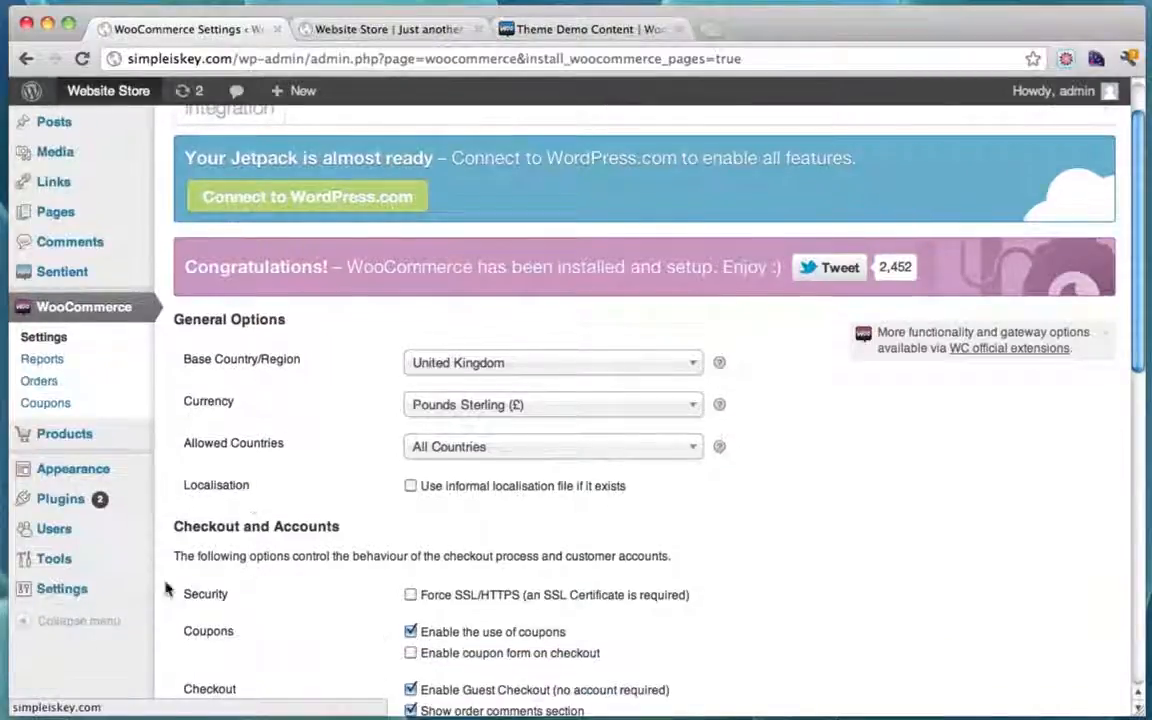
pyautogui.moveTo(78, 588)
pyautogui.moveTo(93, 563)
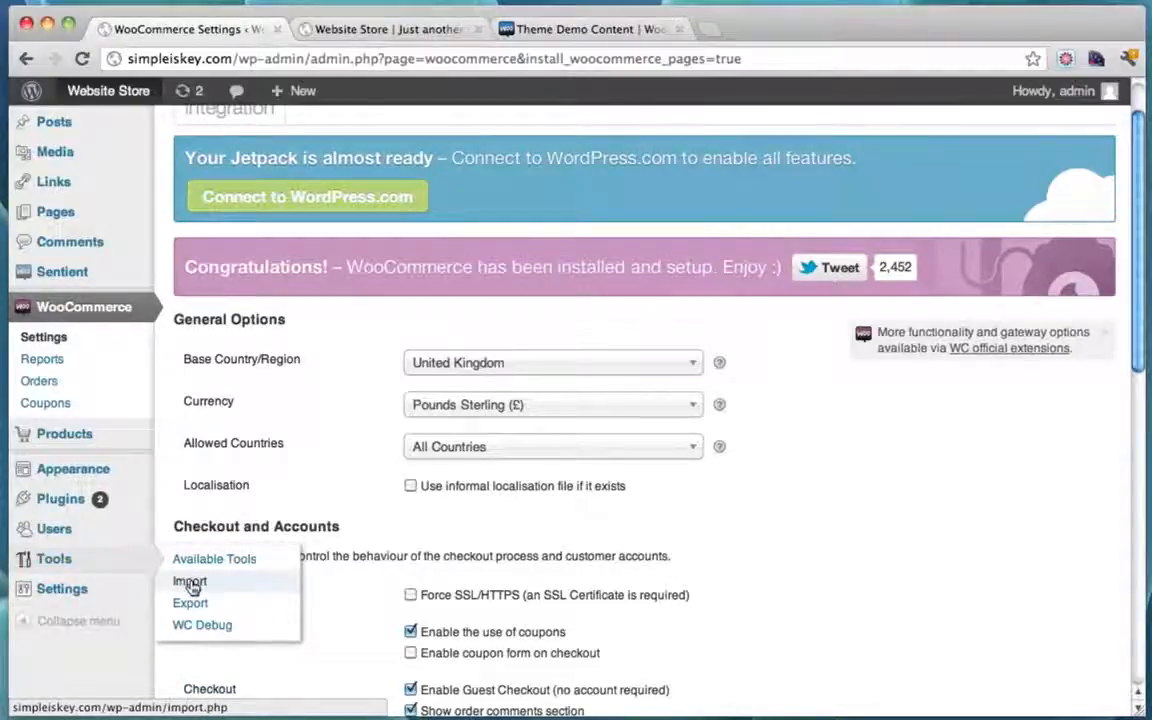
pyautogui.click(192, 584)
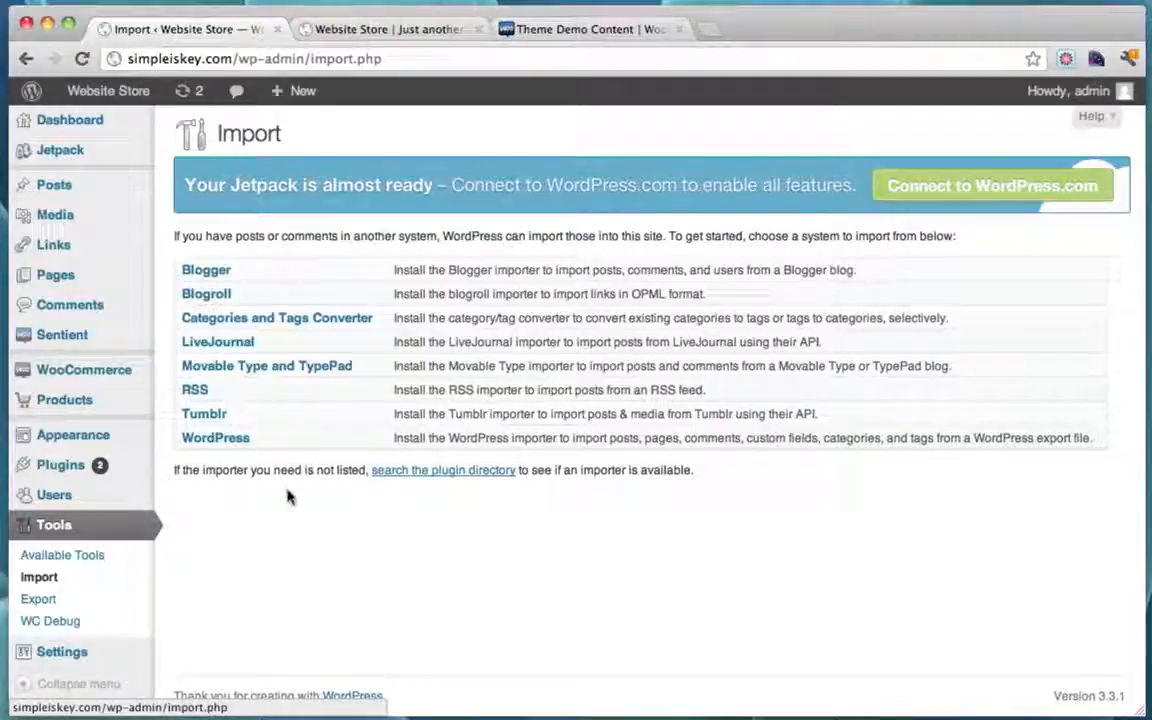
# Step: Install WordPress Importer 0.6, then activate it and run the importer
pyautogui.click(225, 446)
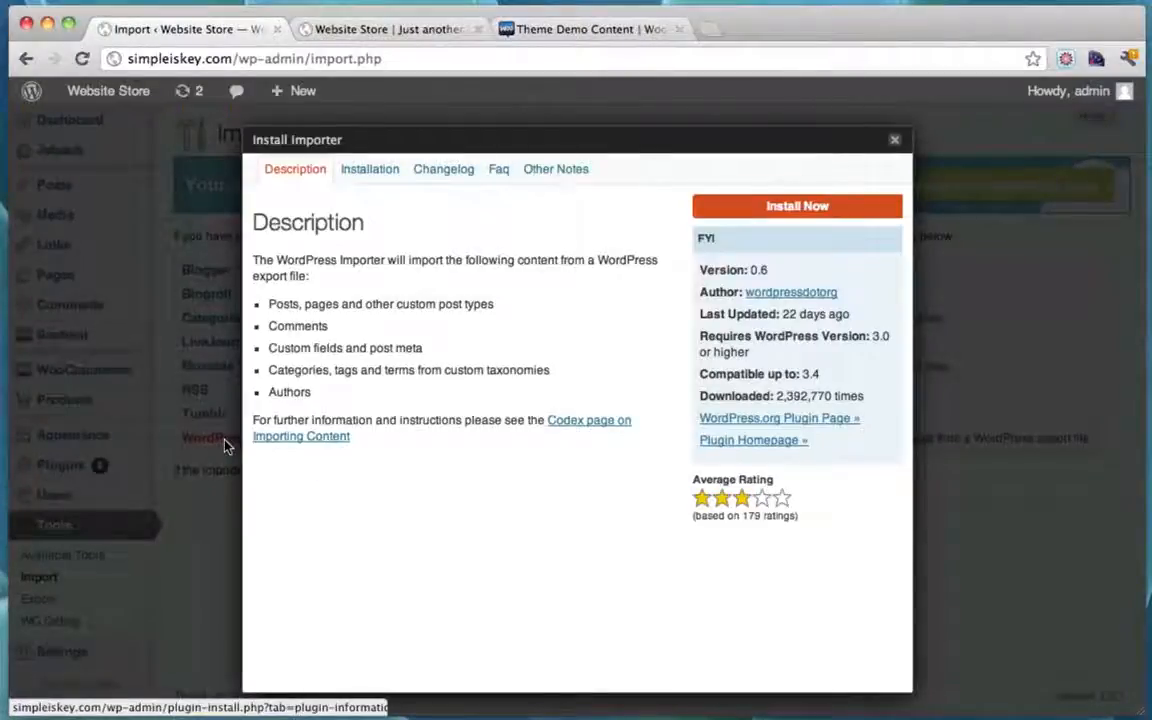
pyautogui.click(792, 216)
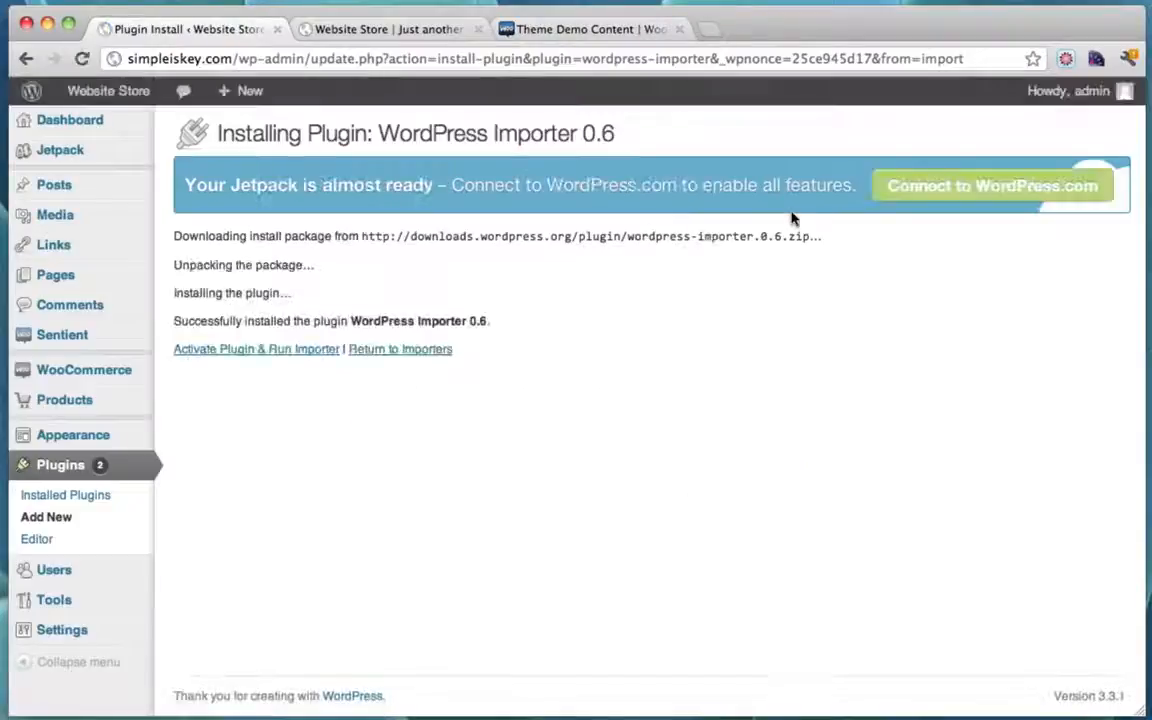
pyautogui.click(230, 356)
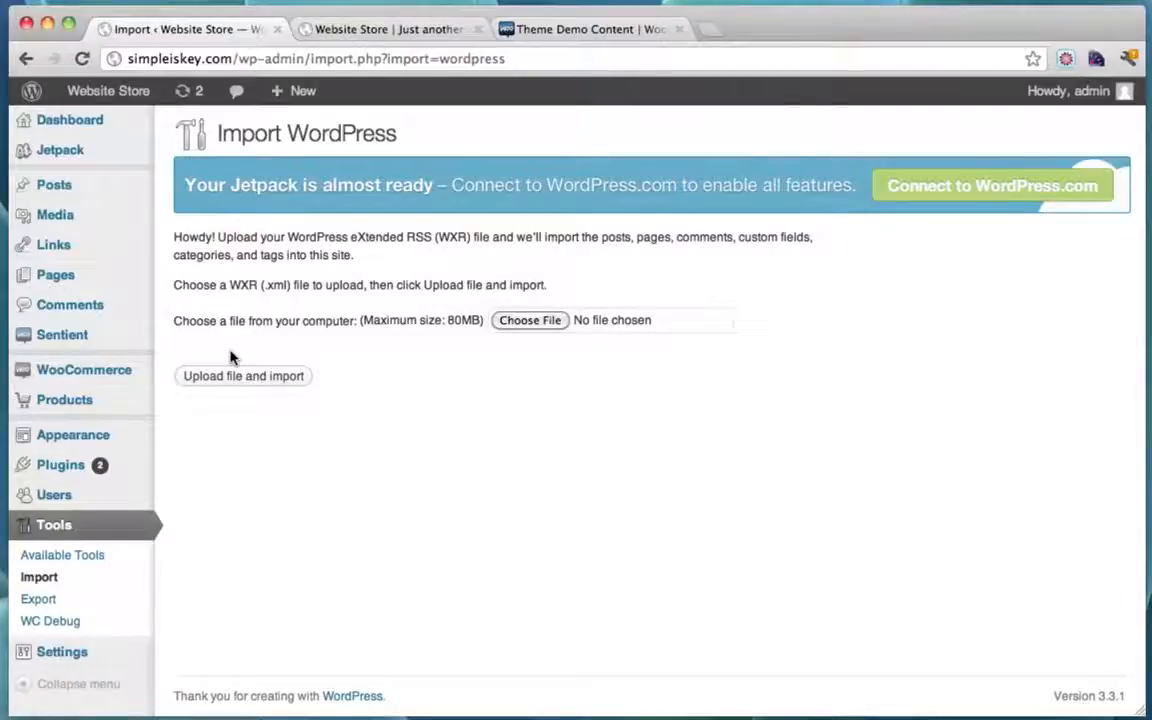
pyautogui.hotkey('ctrl', 'Down')
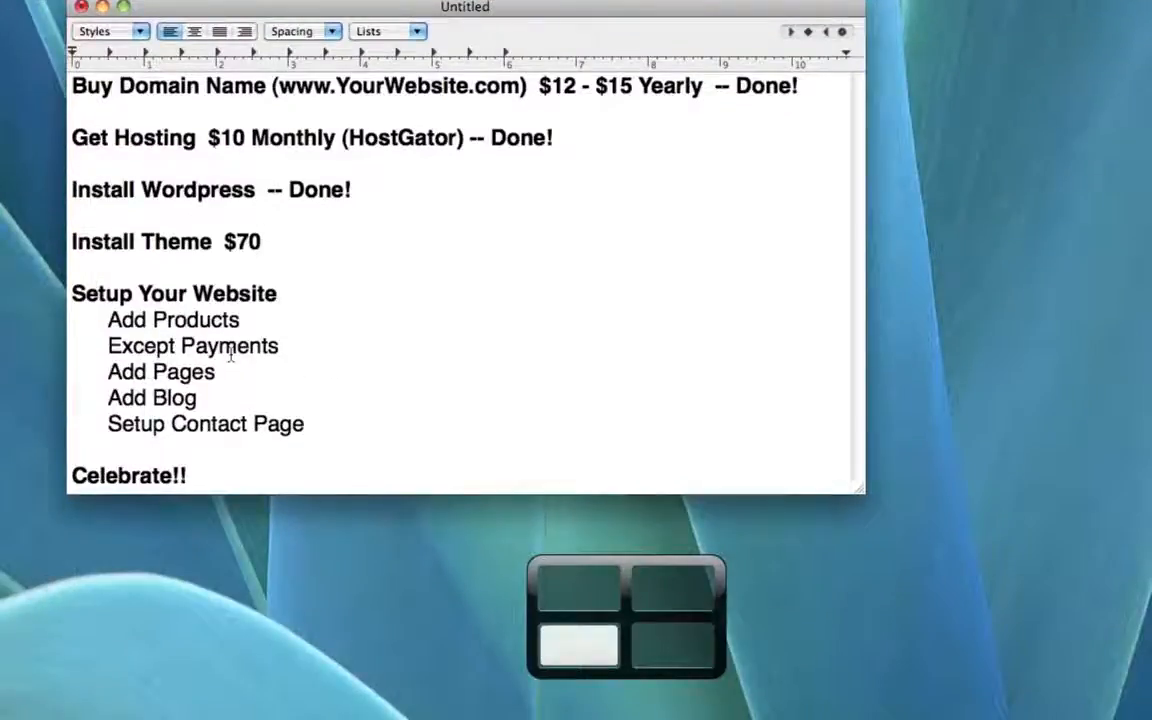
# Step: Place the downloaded Sentient (3).zip on the desktop and unzip it
pyautogui.hotkey('ctrl', 'Right')
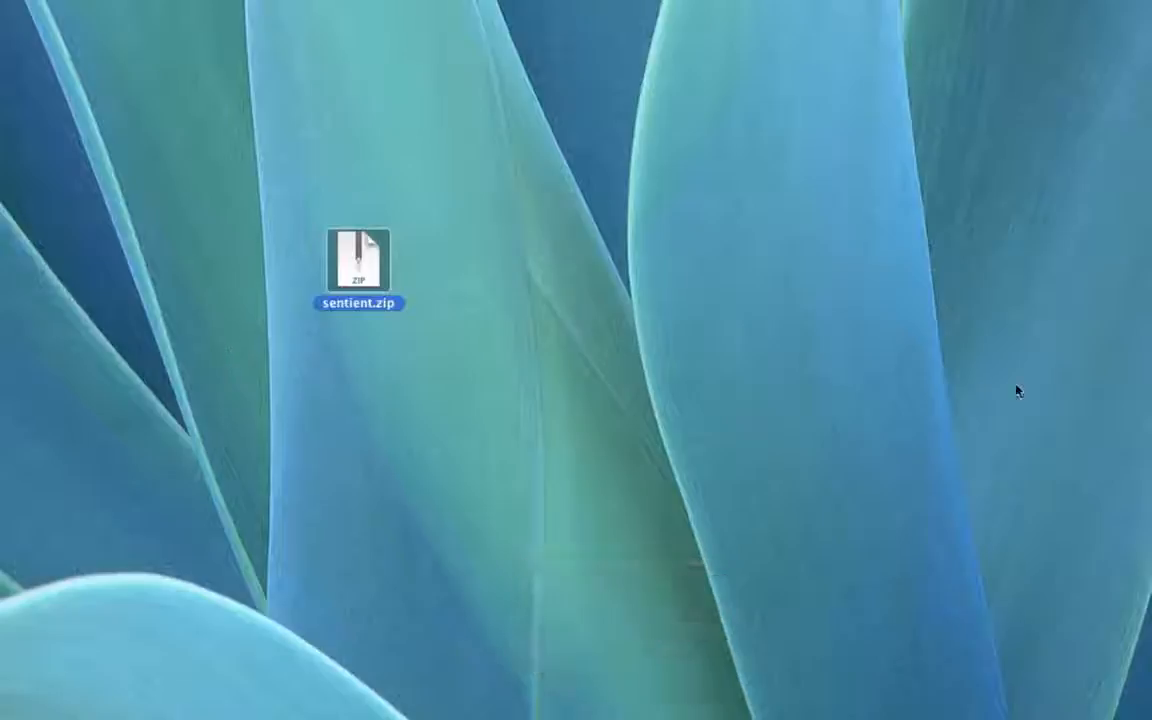
pyautogui.moveTo(1140, 240); pyautogui.dragTo(366, 386)
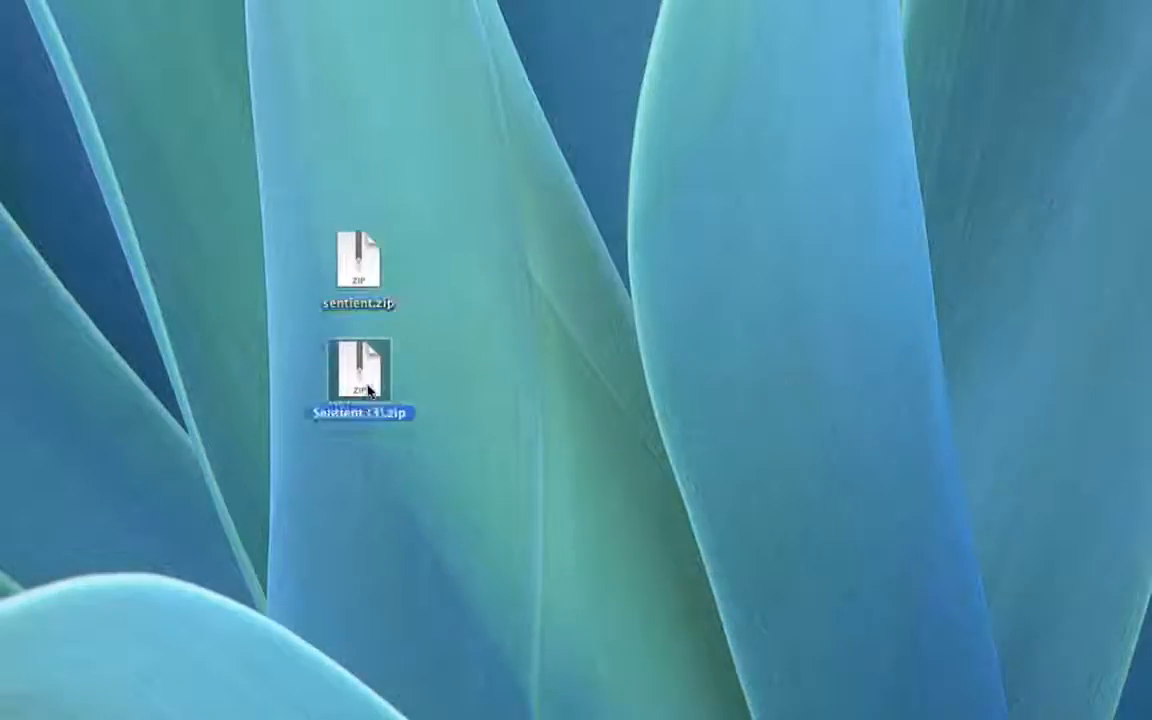
pyautogui.click(359, 262)
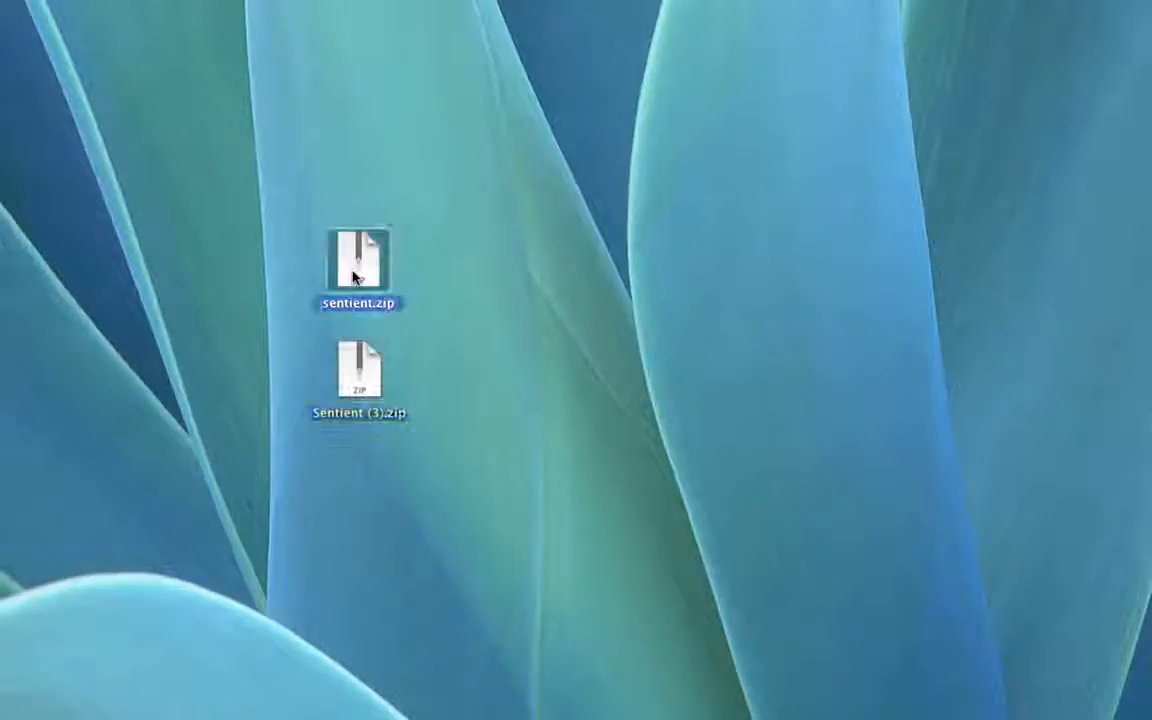
pyautogui.click(346, 374)
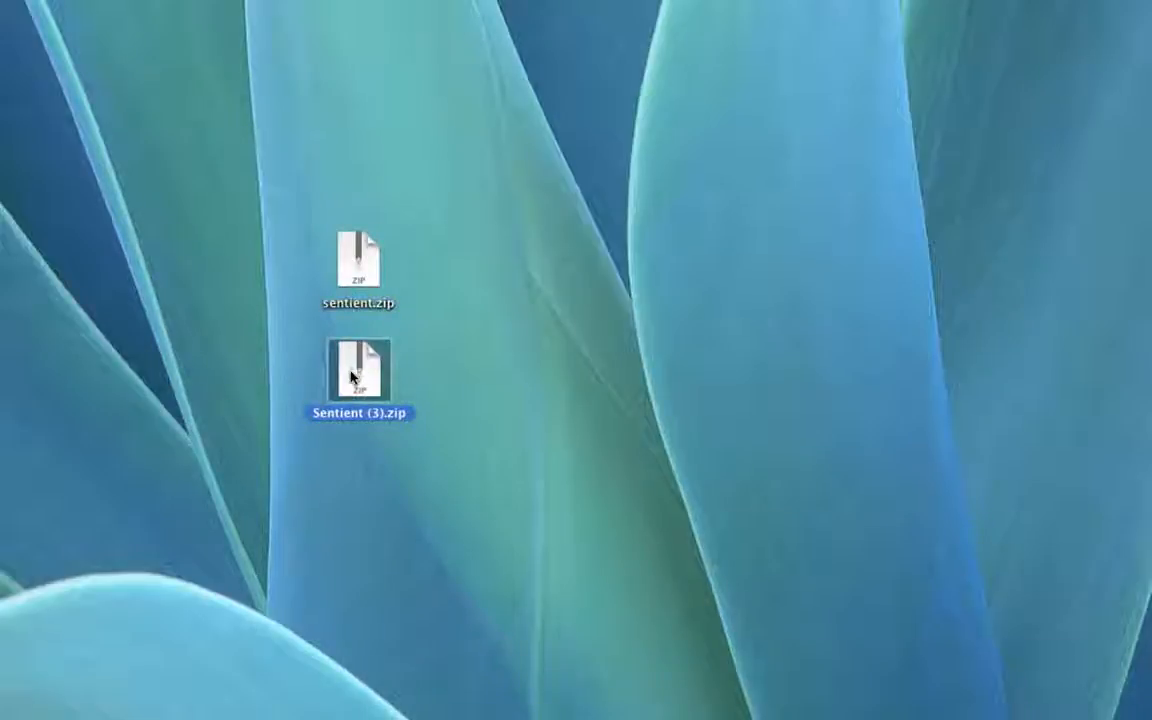
pyautogui.doubleClick(352, 376)
# Step: Open the new Sentient folder and select sentient.wordpress.2012-02-23.xml
pyautogui.moveTo(378, 395); pyautogui.dragTo(450, 368)
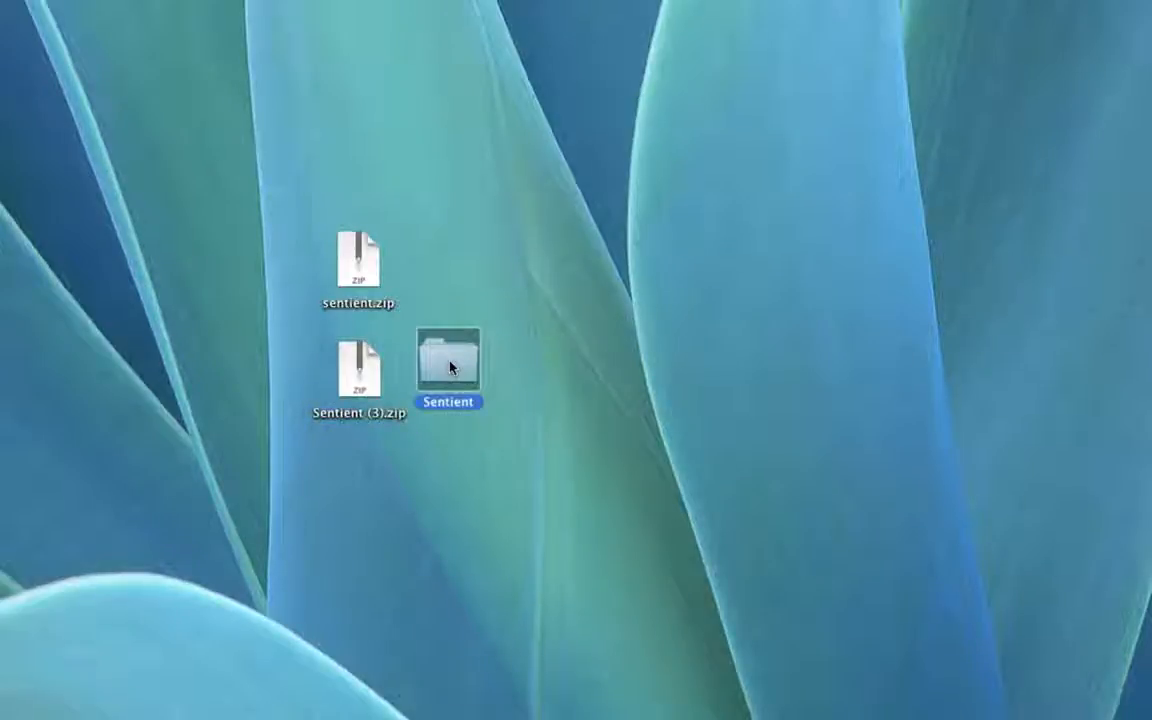
pyautogui.click(537, 360)
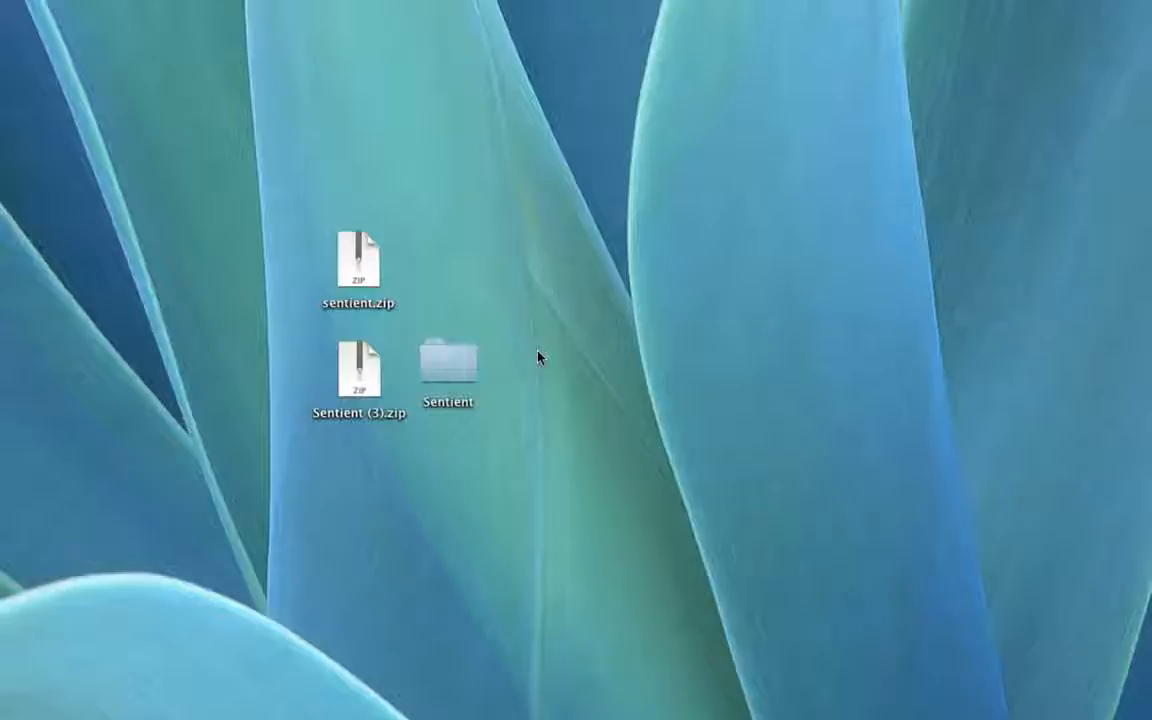
pyautogui.doubleClick(448, 355)
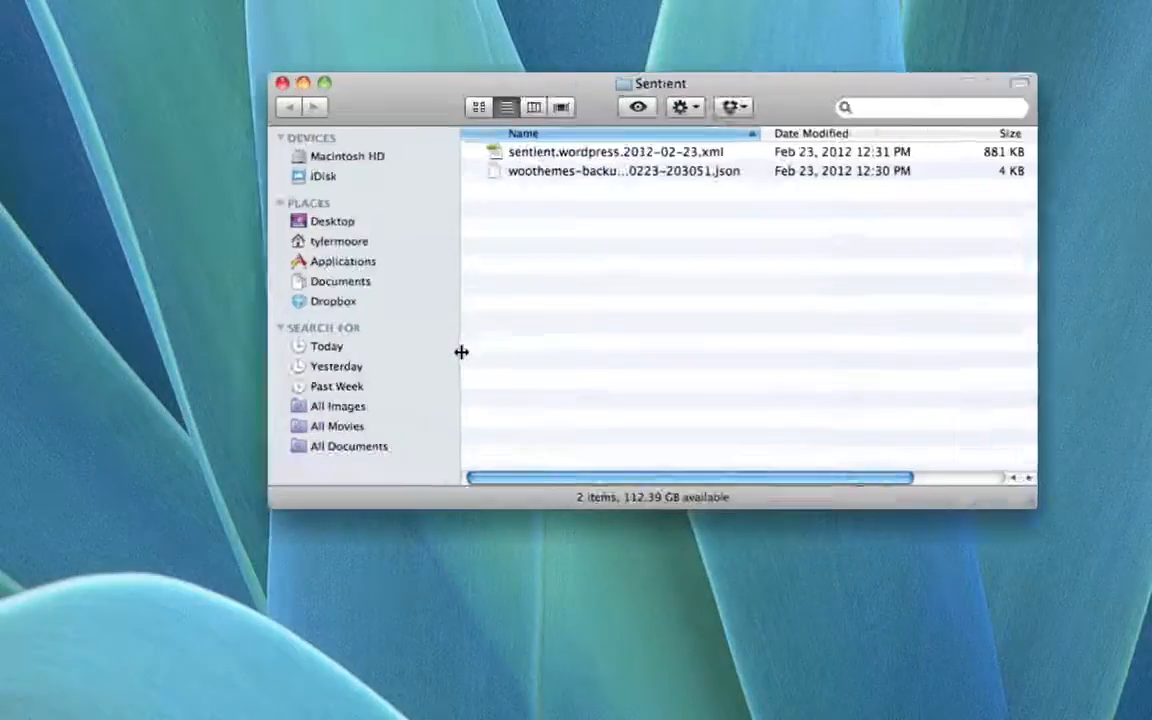
pyautogui.click(680, 153)
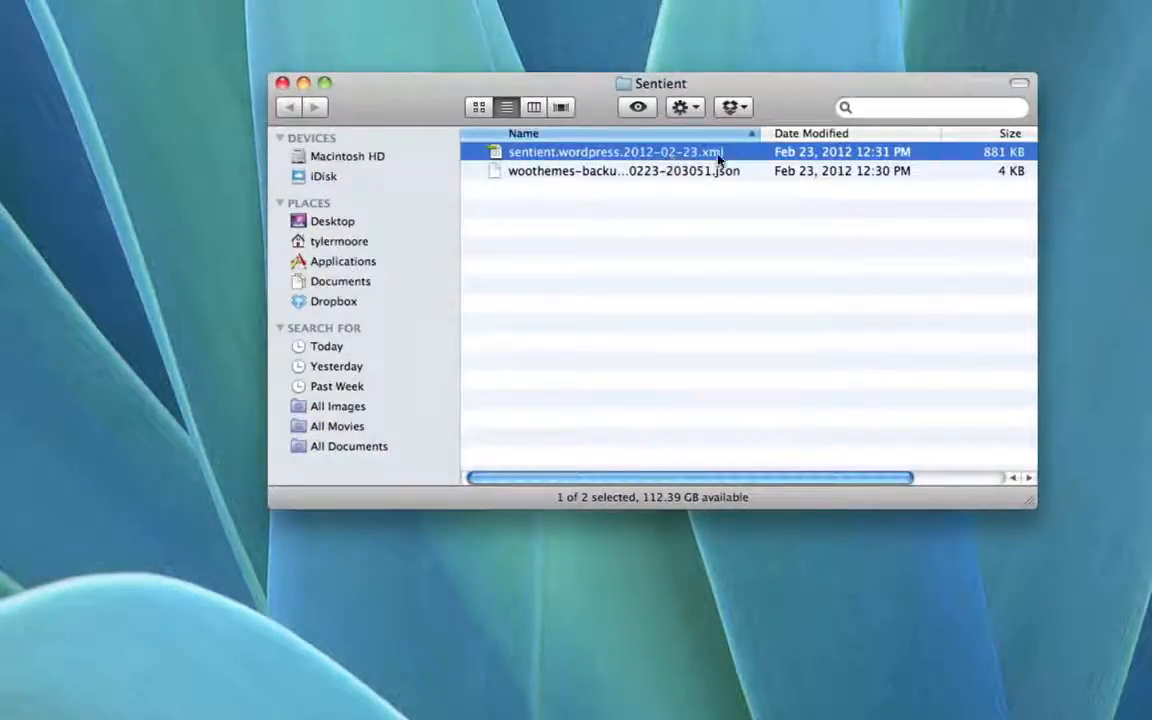
# Step: Choose Sentient/sentient.wordpress.2012-02-23.xml in the importer and upload it
pyautogui.click(281, 84)
pyautogui.hotkey('ctrl', 'Down')
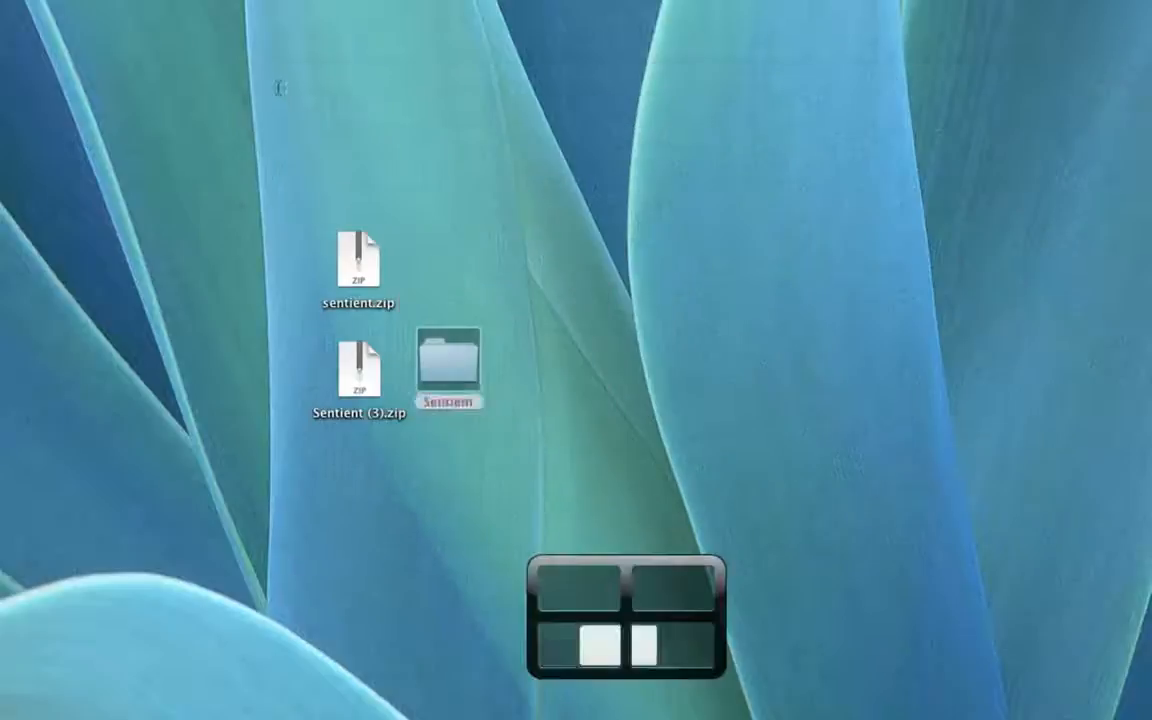
pyautogui.hotkey('ctrl', 'Up')
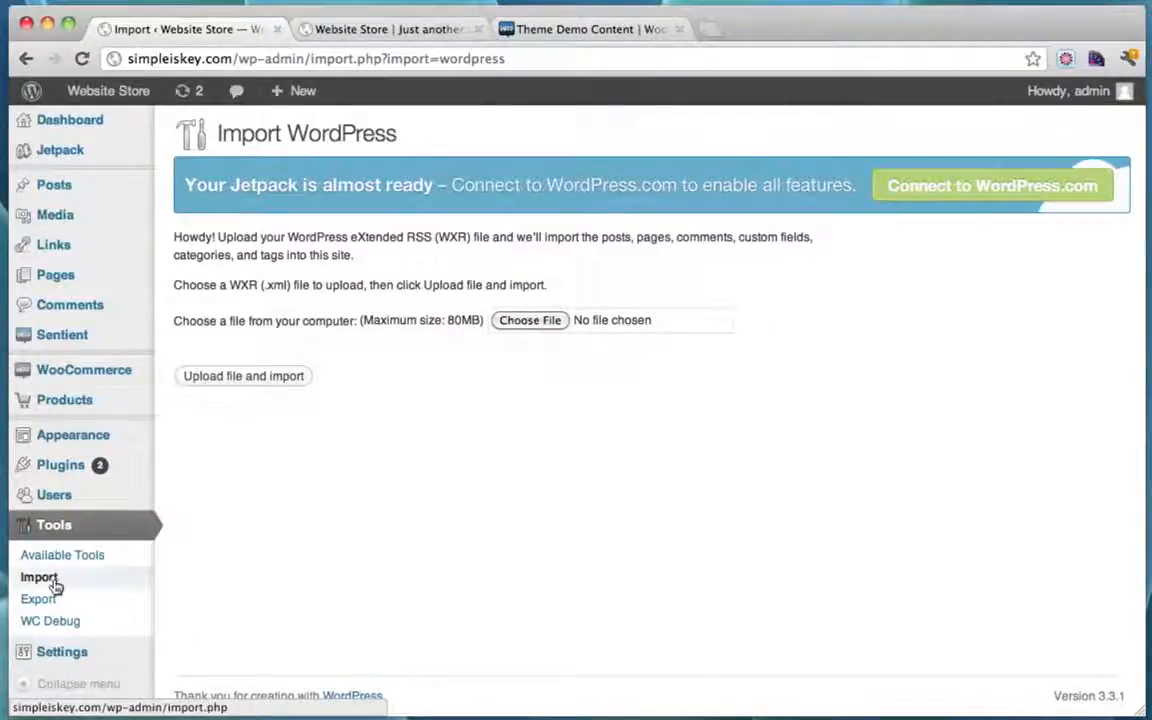
pyautogui.click(529, 320)
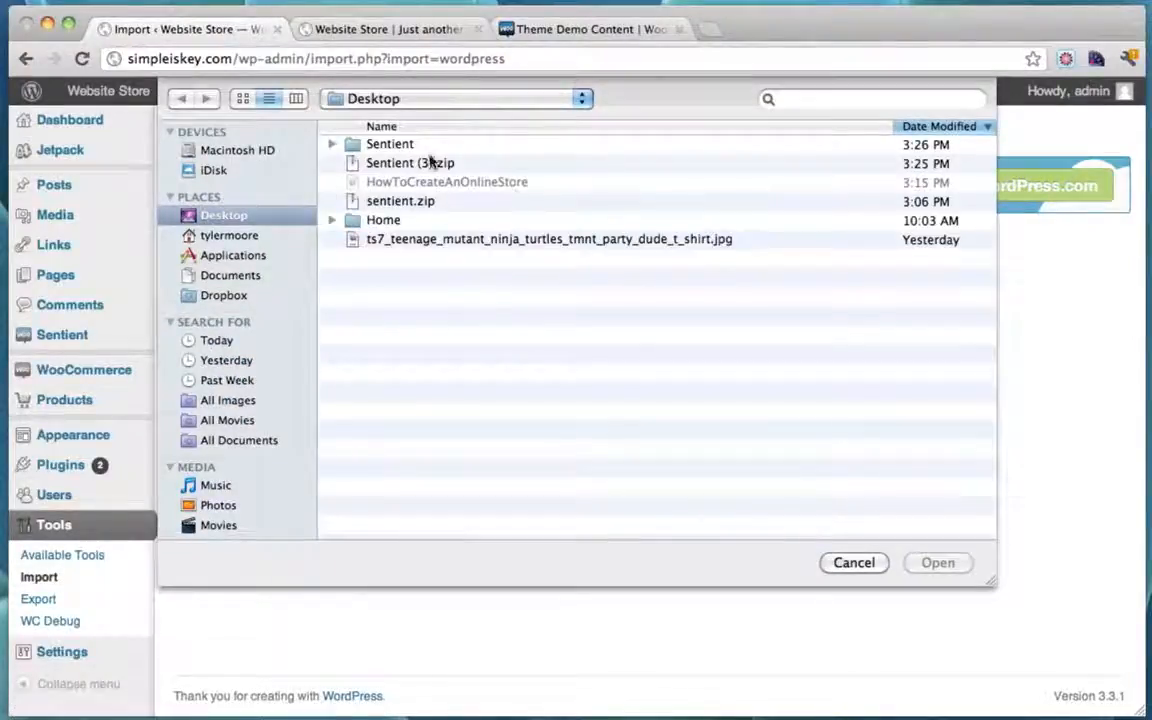
pyautogui.doubleClick(345, 142)
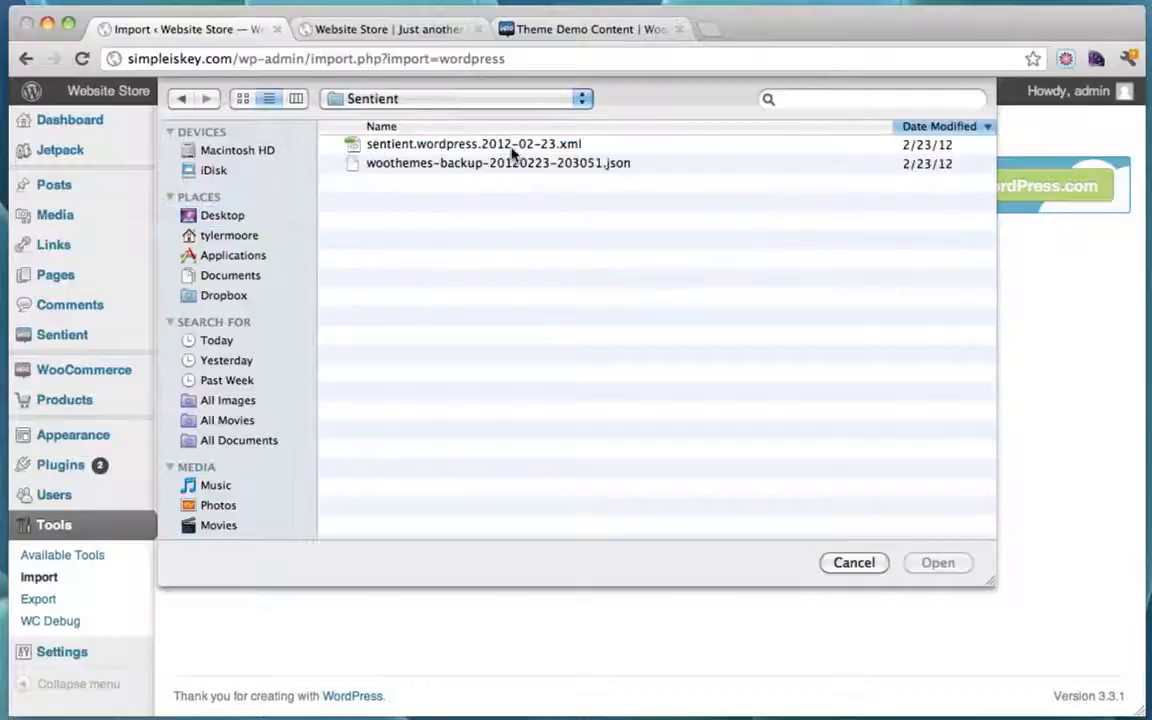
pyautogui.click(513, 148)
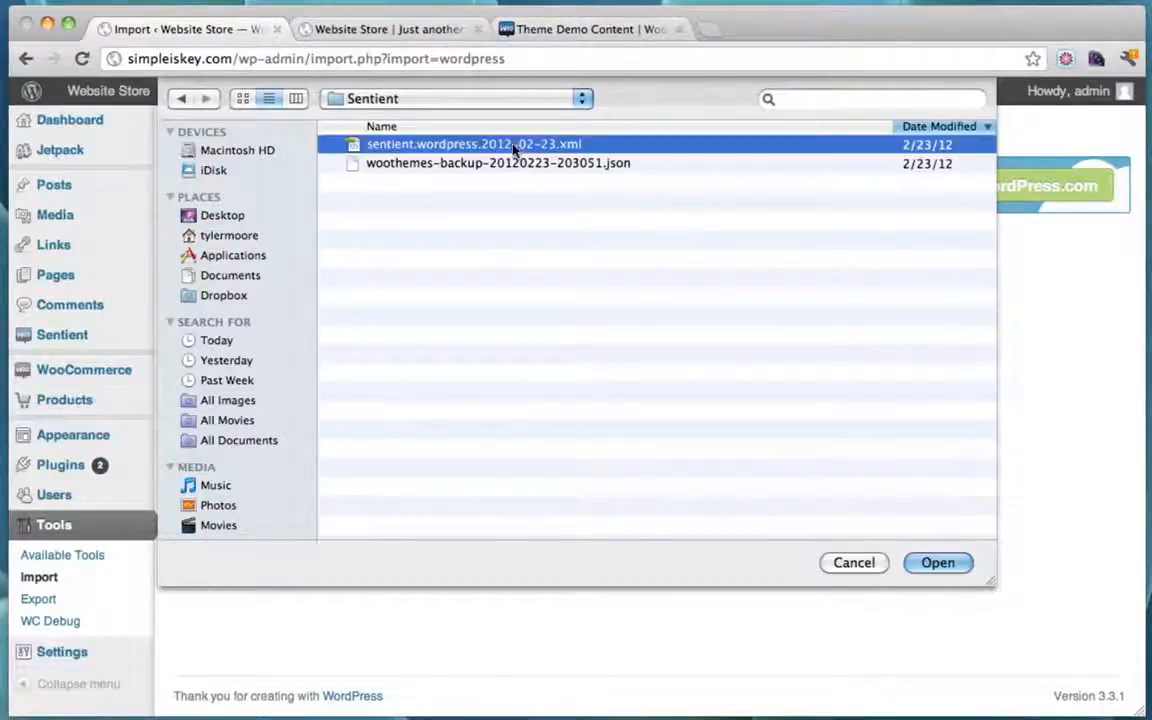
pyautogui.click(938, 563)
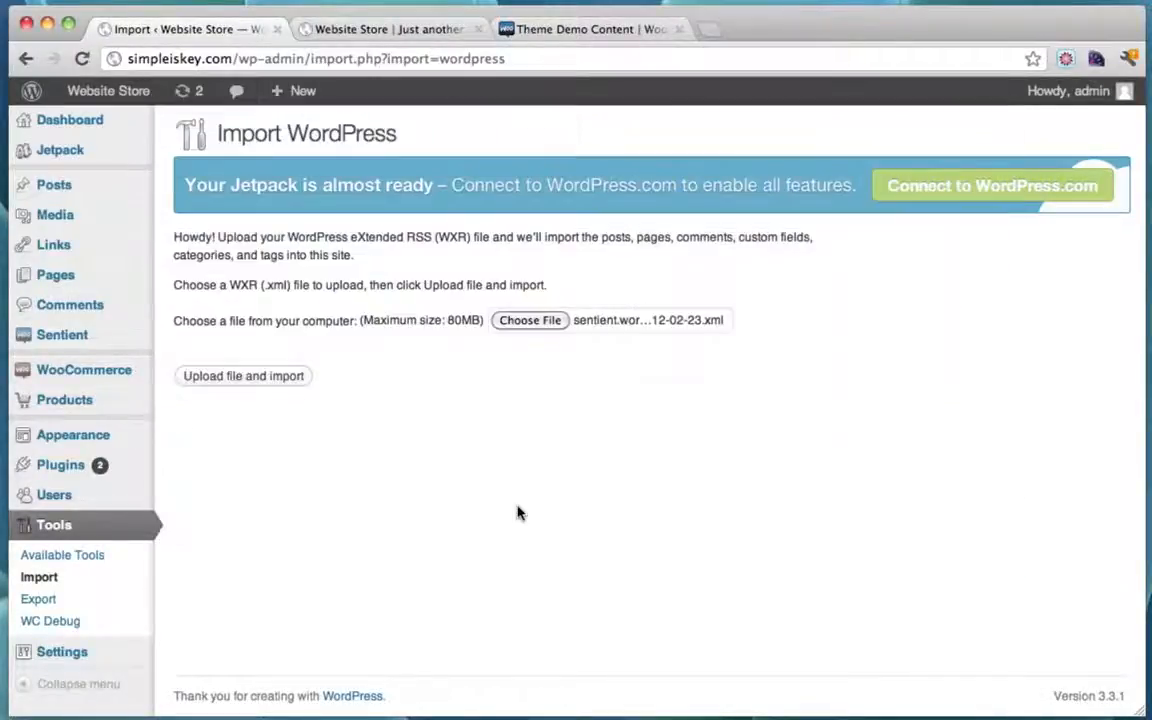
pyautogui.click(239, 380)
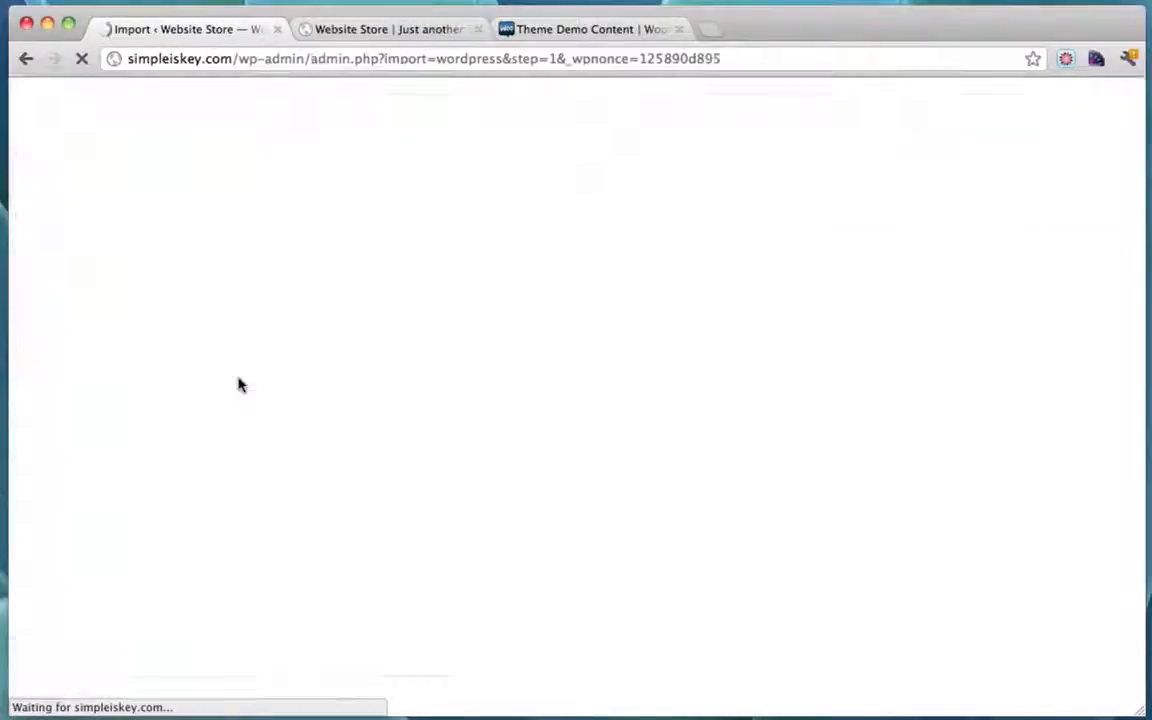
# Step: Assign each of the three imported authors' posts to admin and submit the import
pyautogui.scroll(-3, 536, 380)
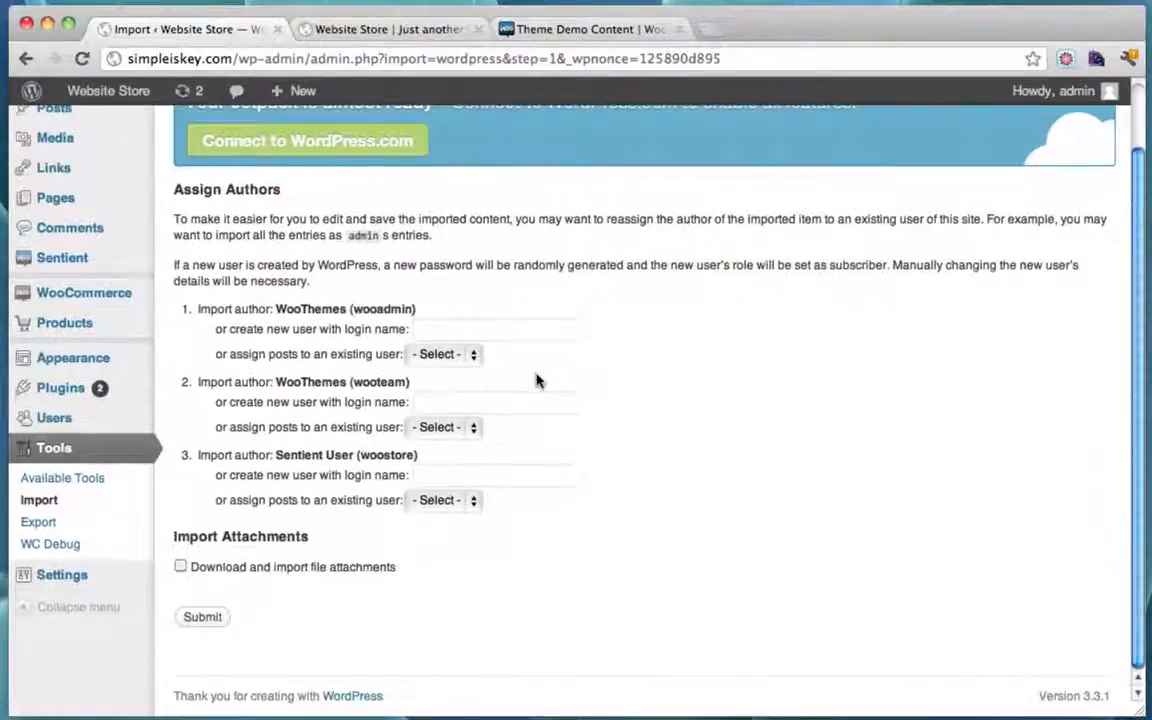
pyautogui.click(470, 354)
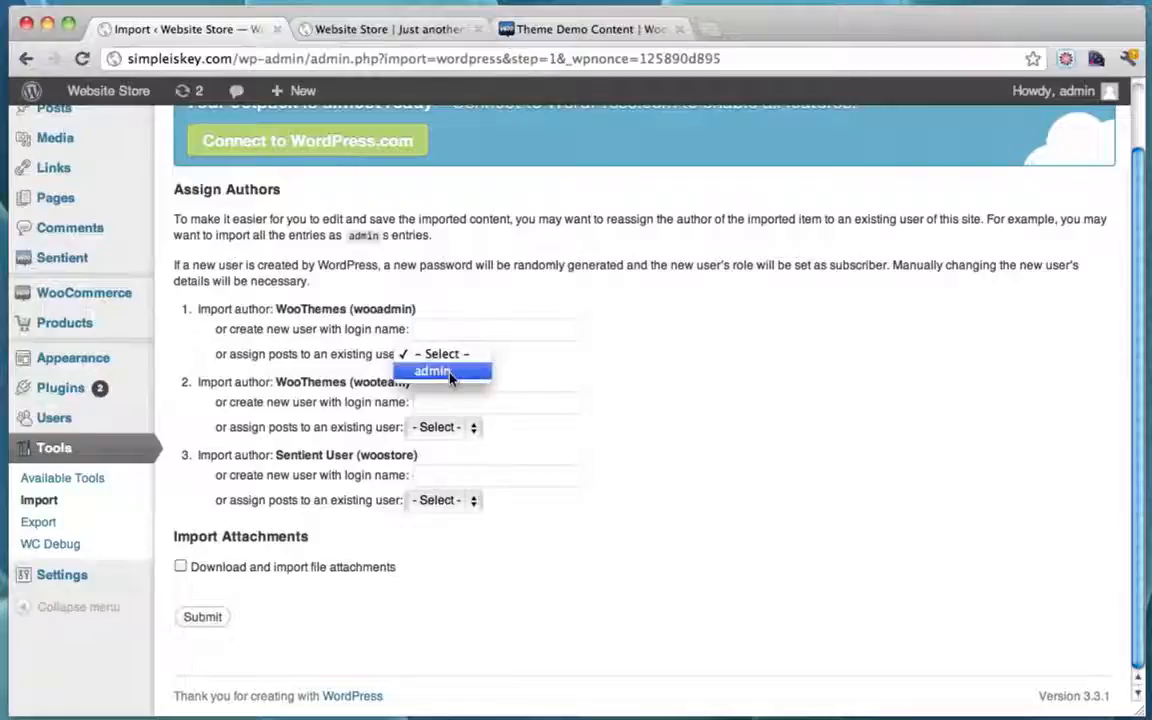
pyautogui.click(455, 372)
pyautogui.click(460, 427)
pyautogui.click(458, 445)
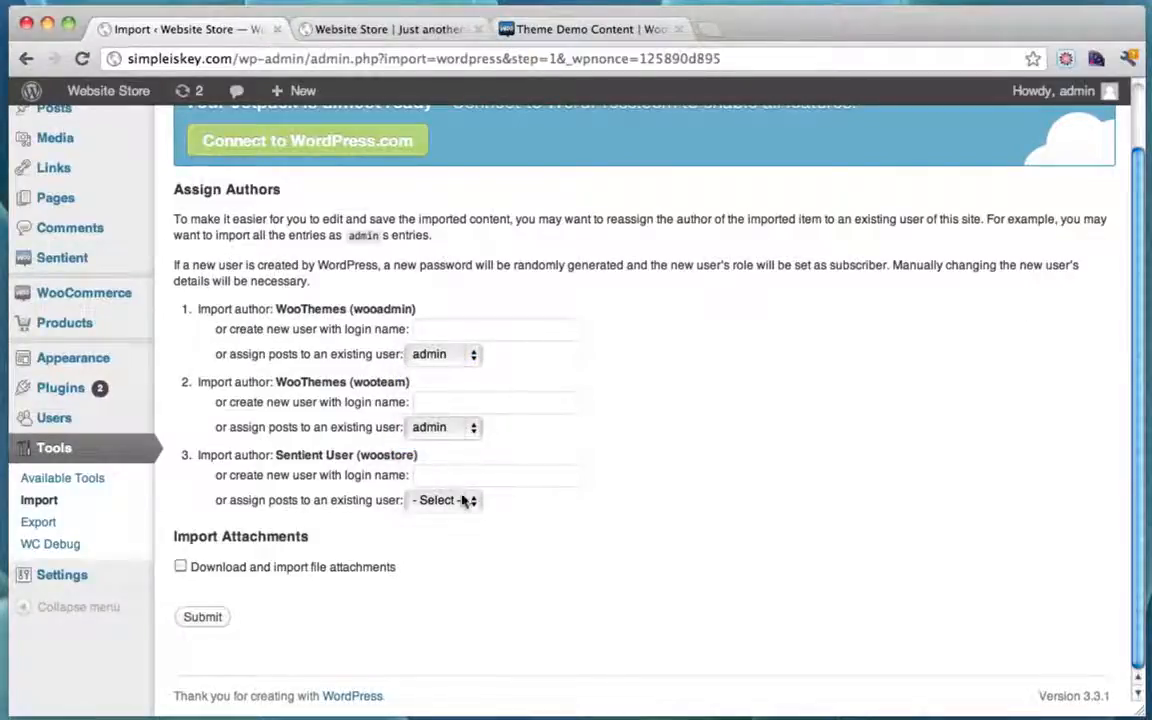
pyautogui.click(462, 500)
pyautogui.click(458, 516)
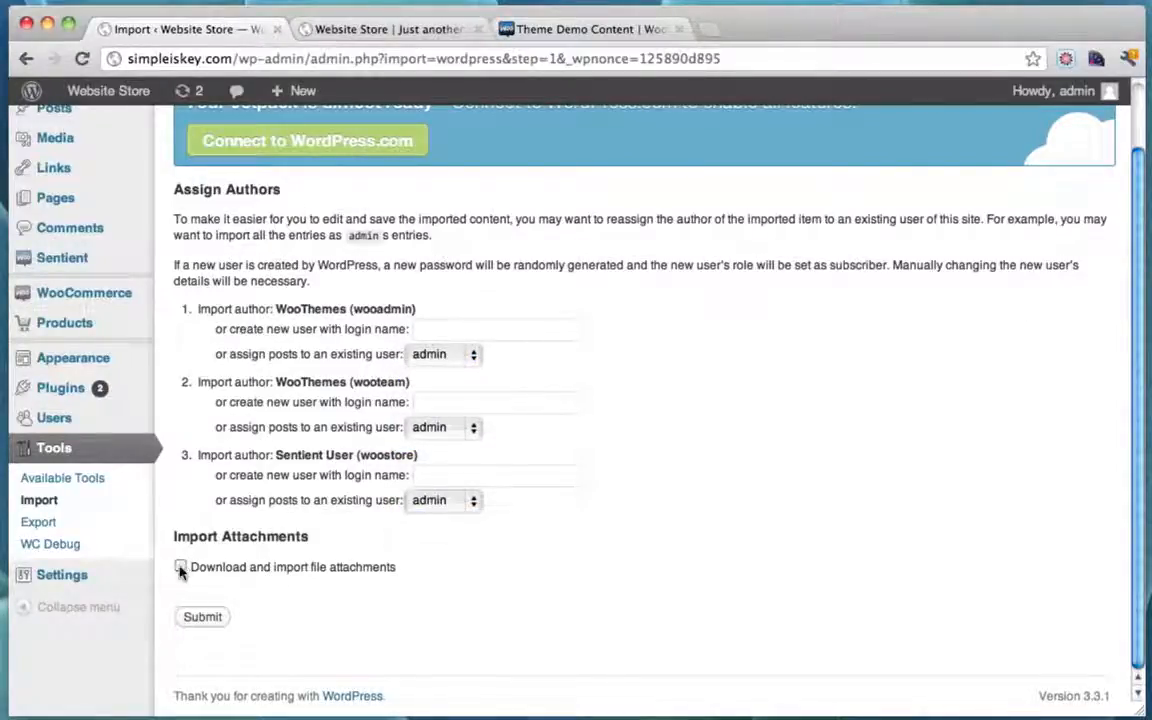
pyautogui.click(204, 618)
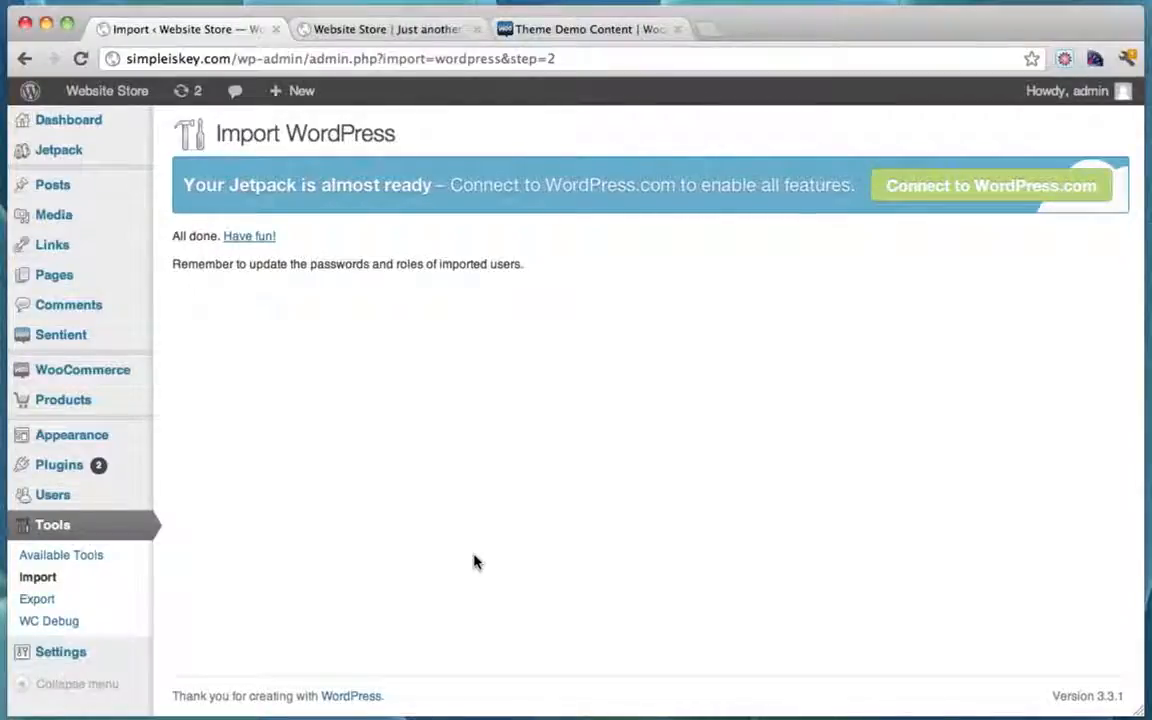
# Step: Reload the storefront to see the imported pages, then return to the admin Import page
pyautogui.click(394, 30)
pyautogui.click(77, 58)
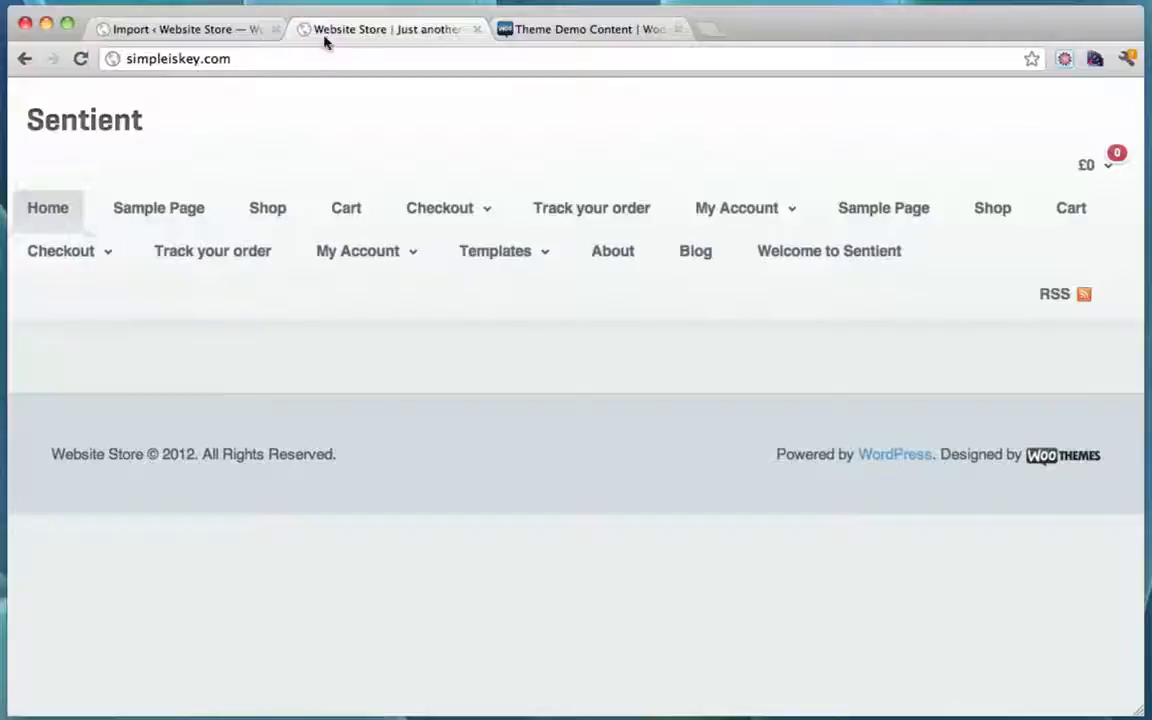
pyautogui.click(186, 33)
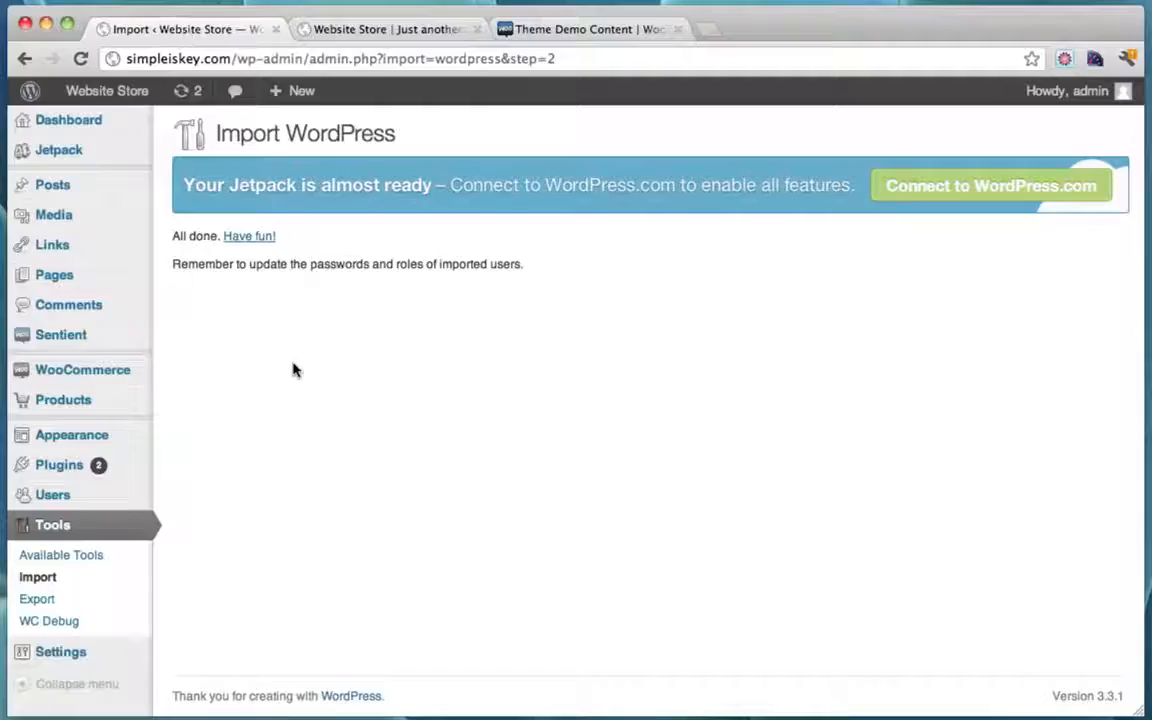
pyautogui.moveTo(85, 441)
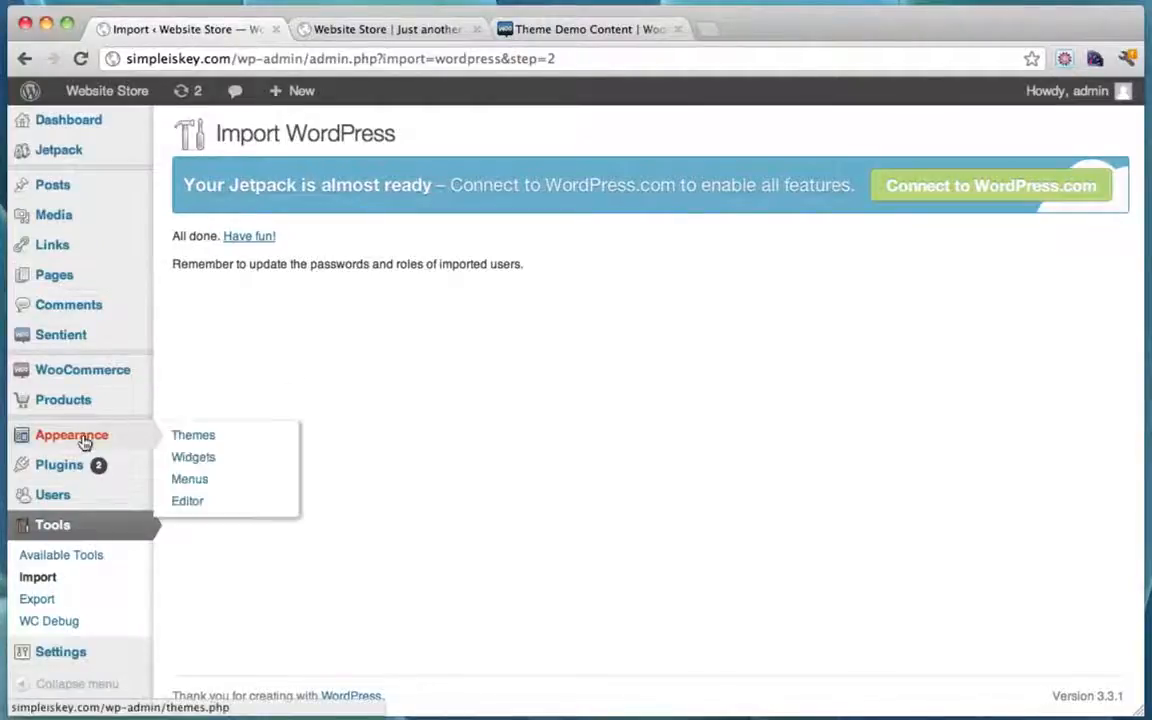
# Step: In Appearance > Menus, set Primary Menu to Main Navigation, Top Menu to Customer Navigation, and save
pyautogui.click(197, 482)
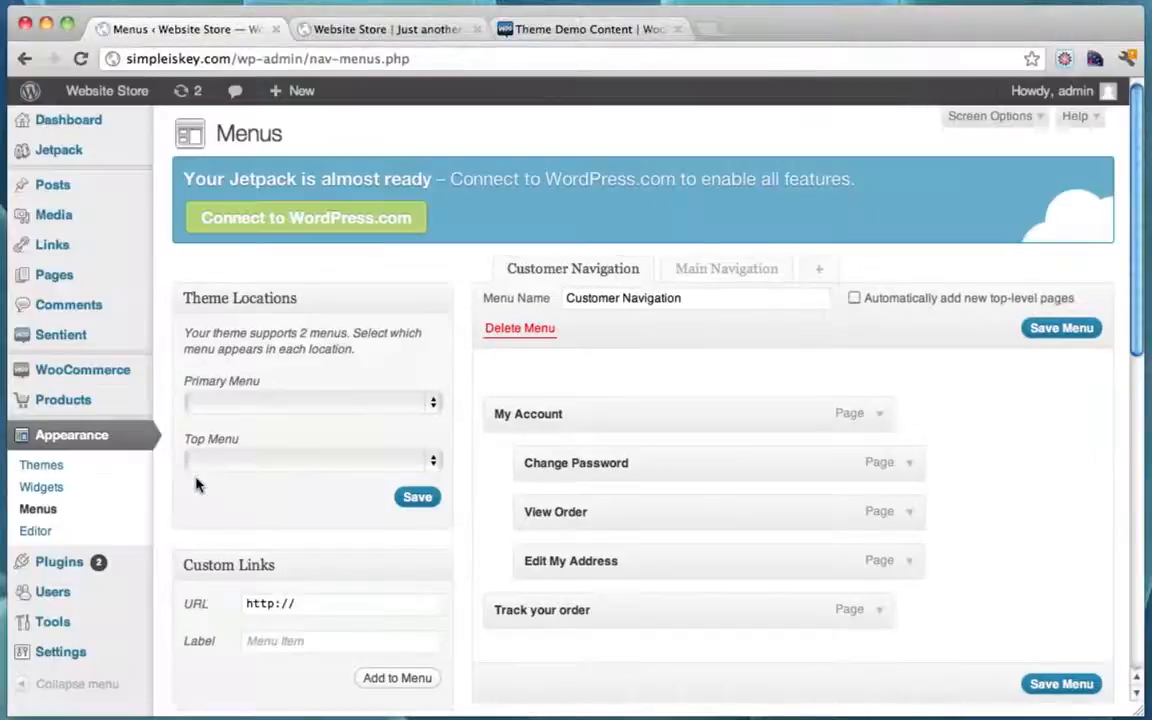
pyautogui.scroll(-1, 712, 377)
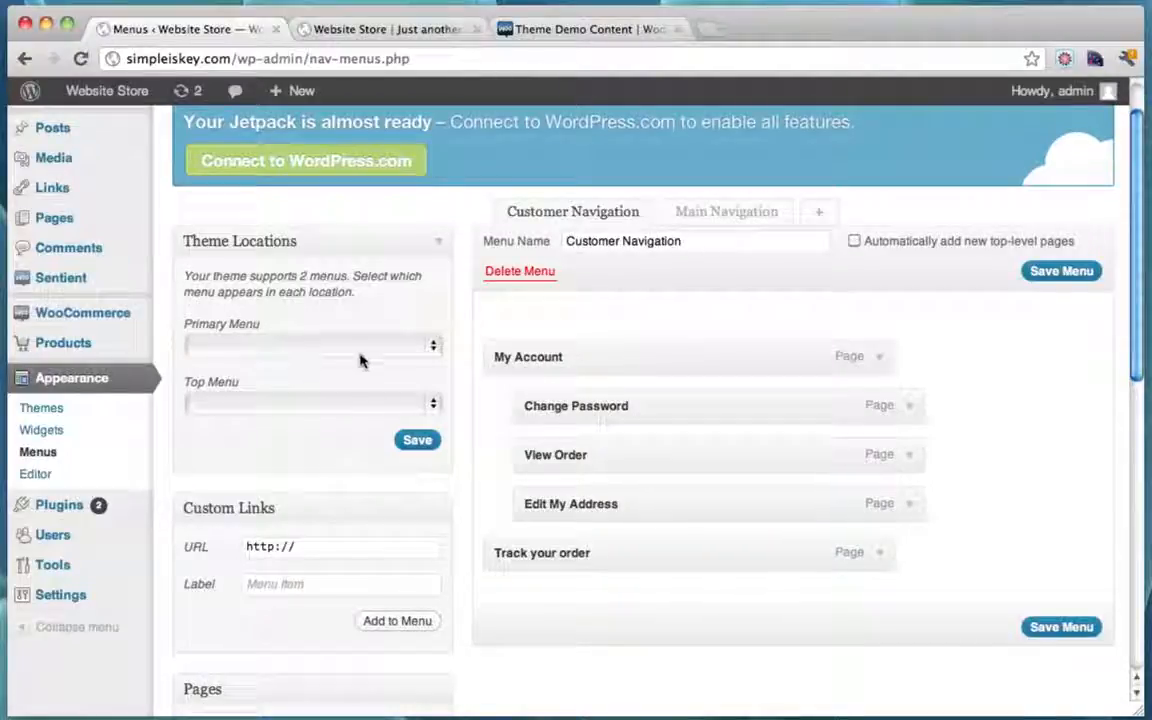
pyautogui.click(424, 347)
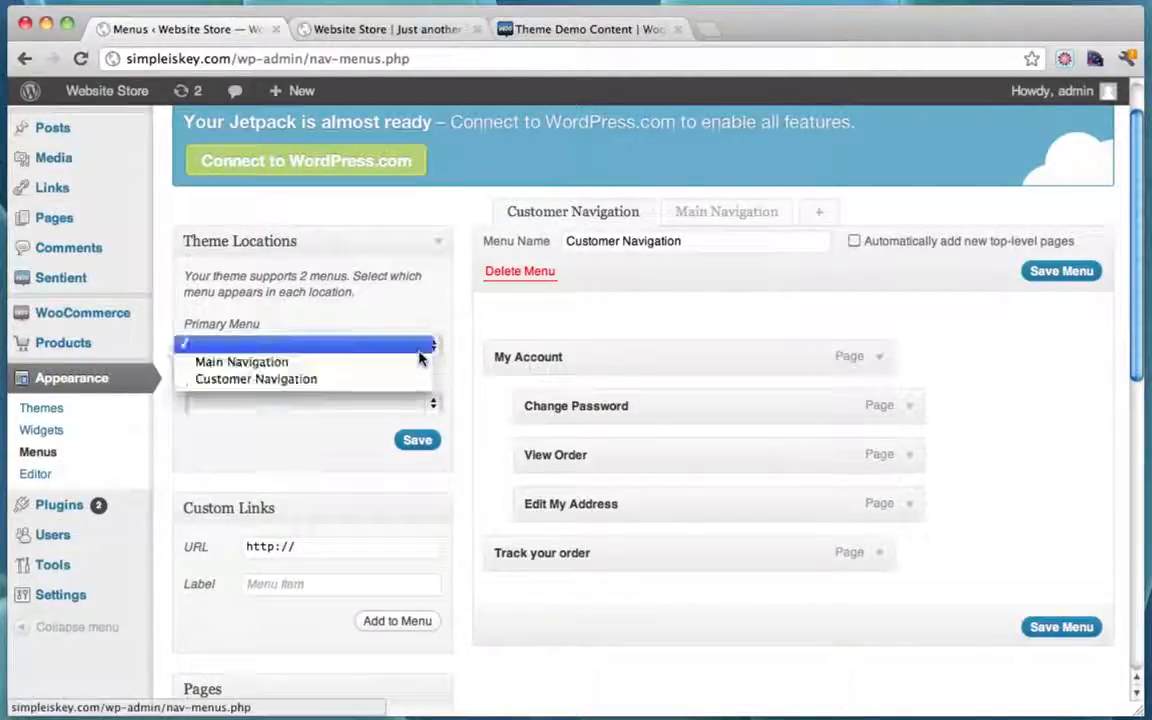
pyautogui.click(340, 380)
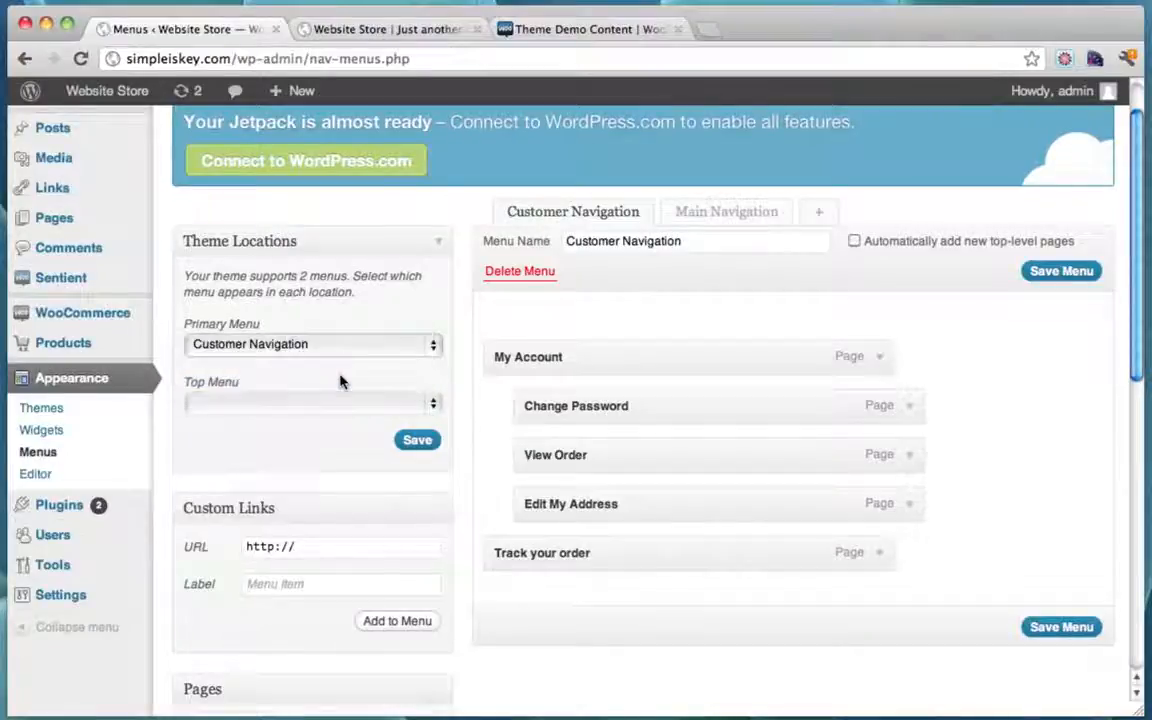
pyautogui.click(390, 346)
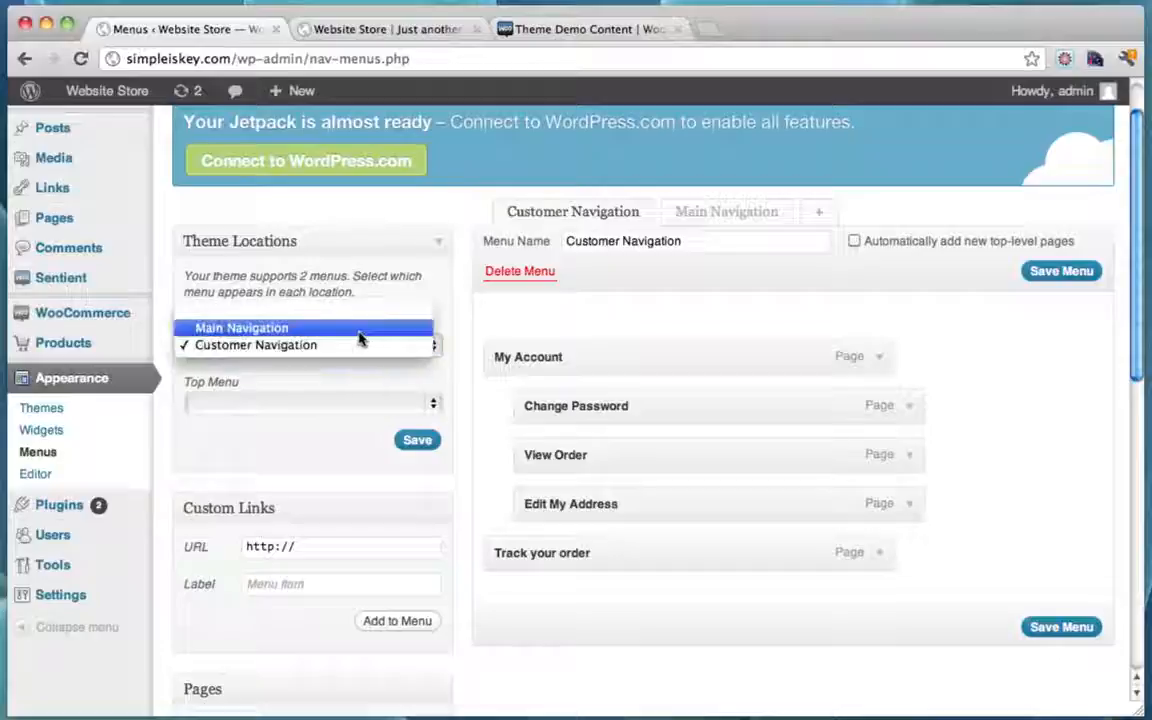
pyautogui.click(357, 333)
pyautogui.click(329, 398)
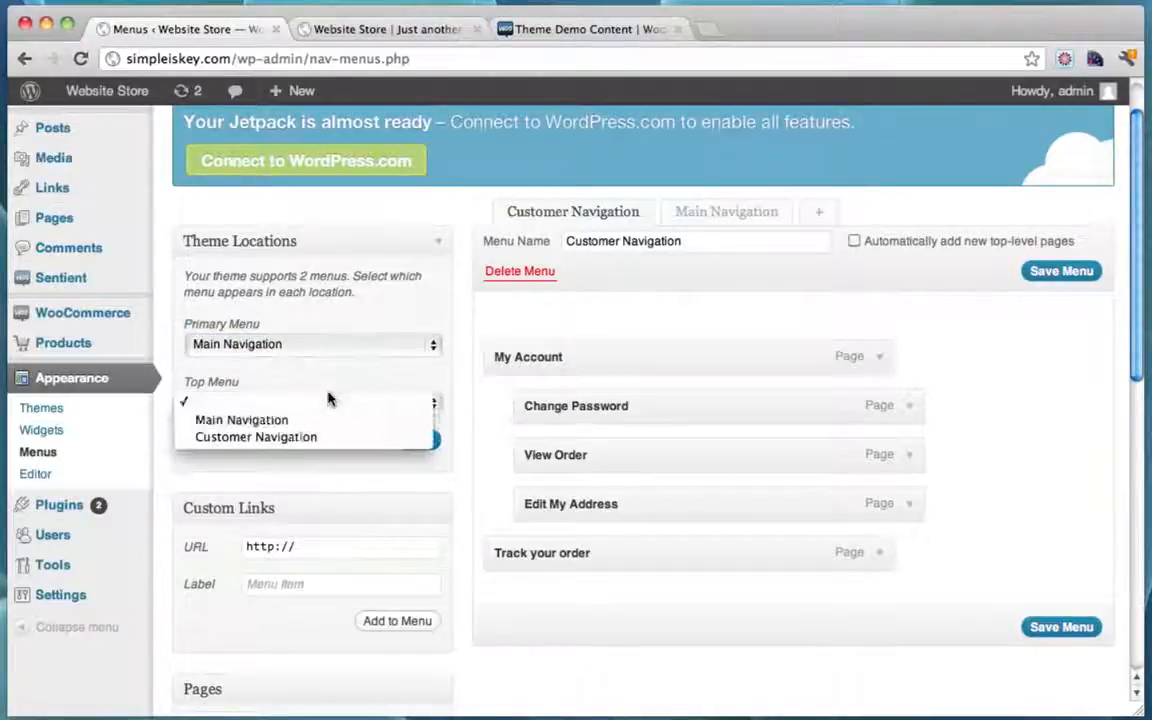
pyautogui.click(296, 436)
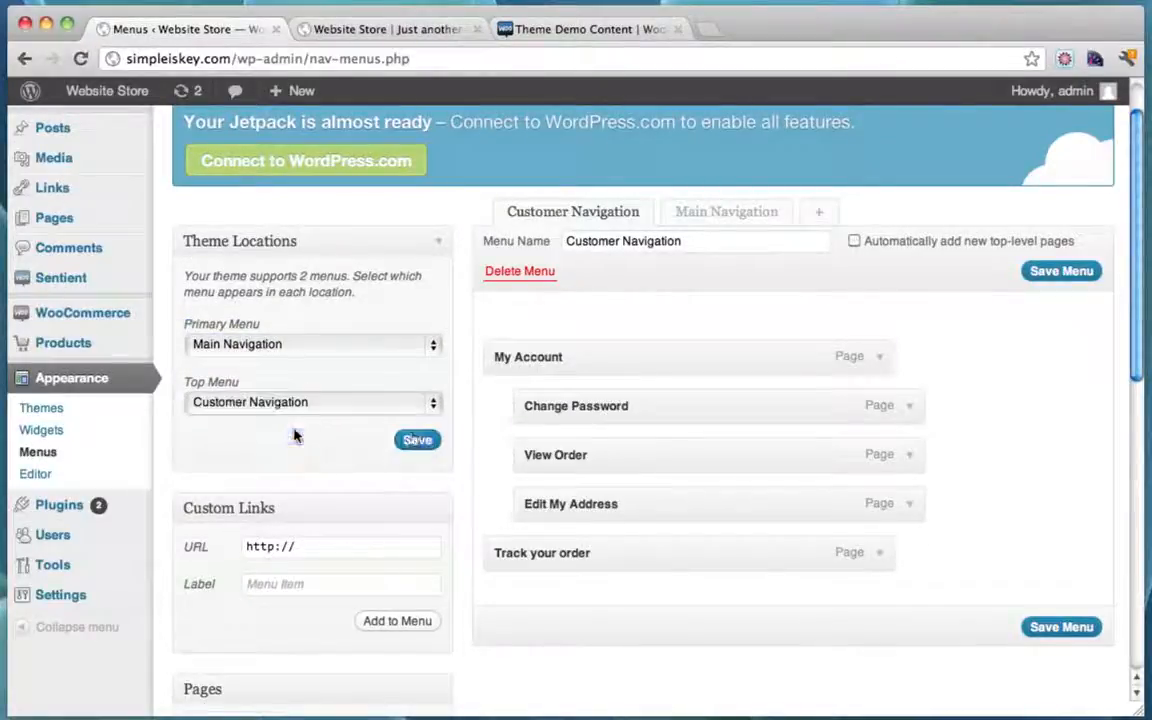
pyautogui.click(418, 441)
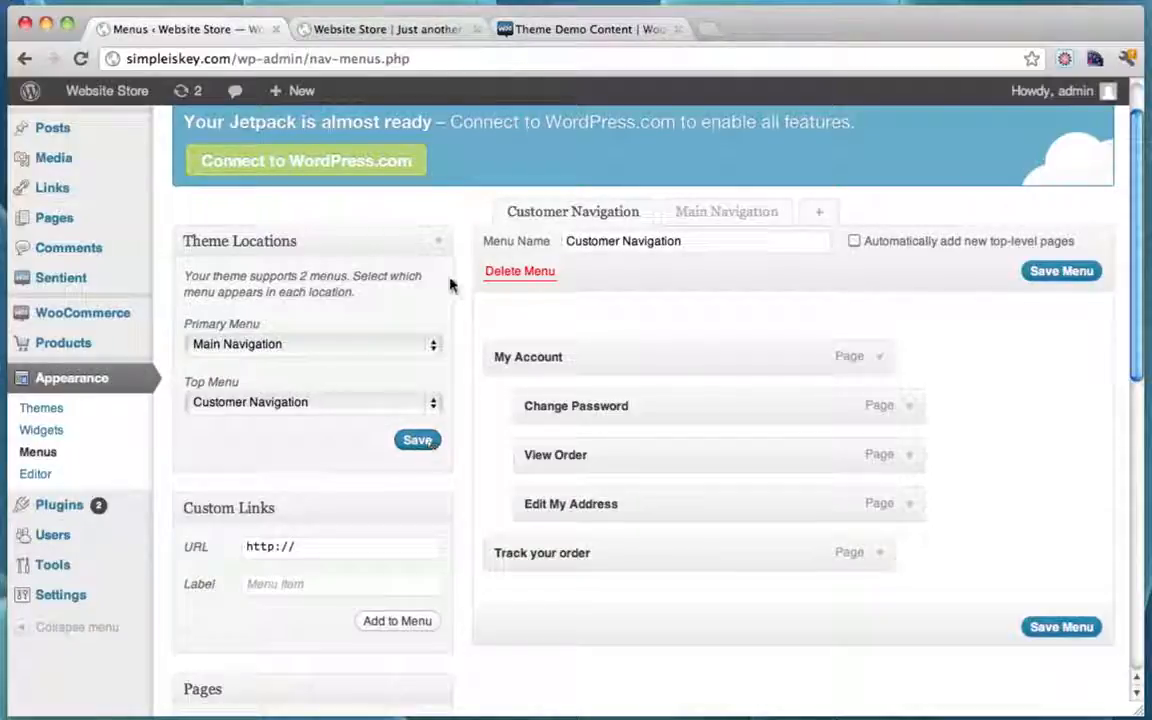
# Step: Check the menus on the live storefront, then open Main Navigation for editing
pyautogui.click(350, 29)
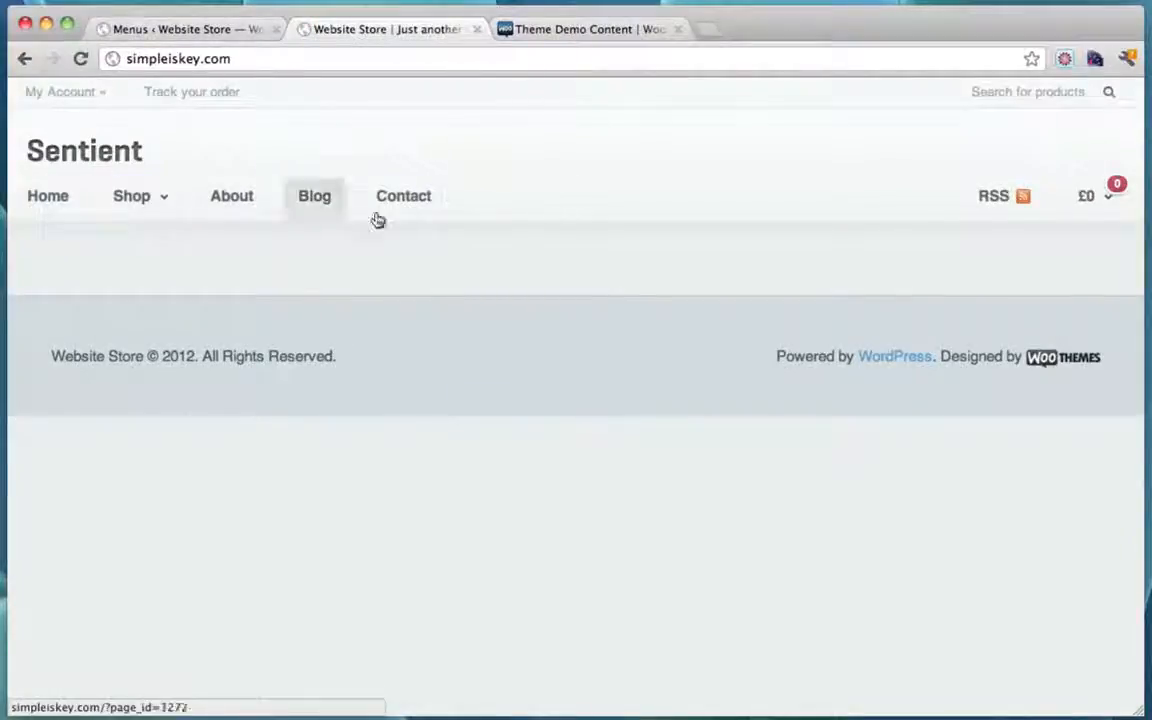
pyautogui.click(193, 32)
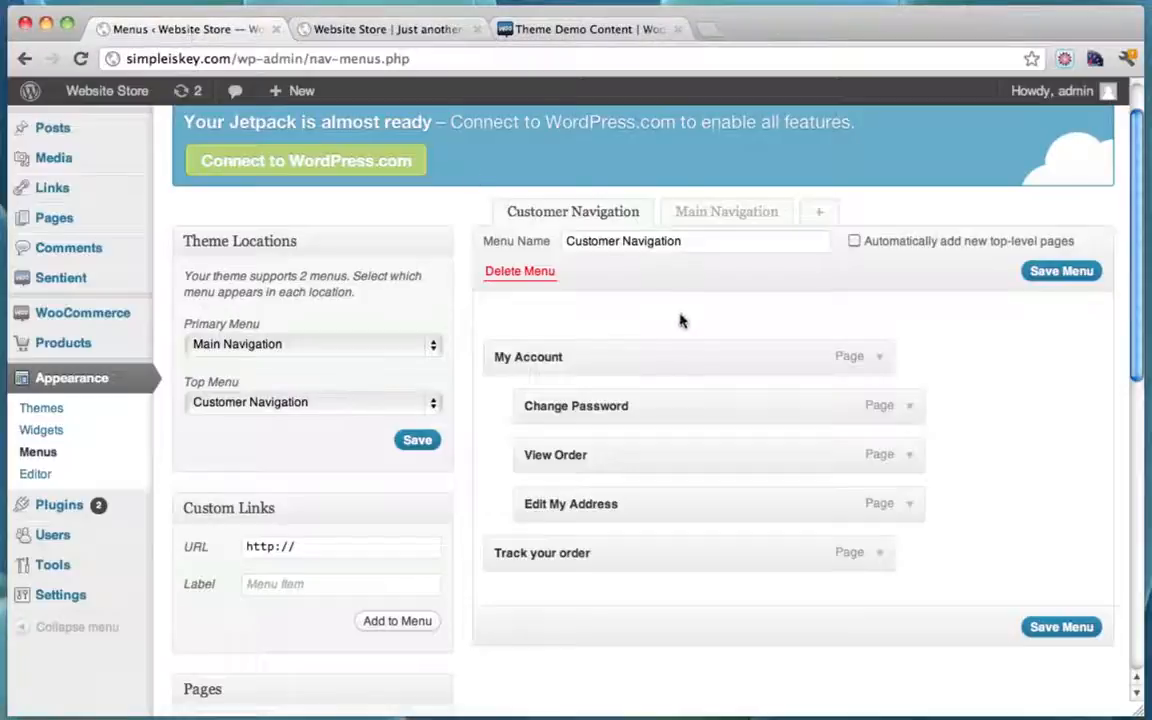
pyautogui.click(728, 220)
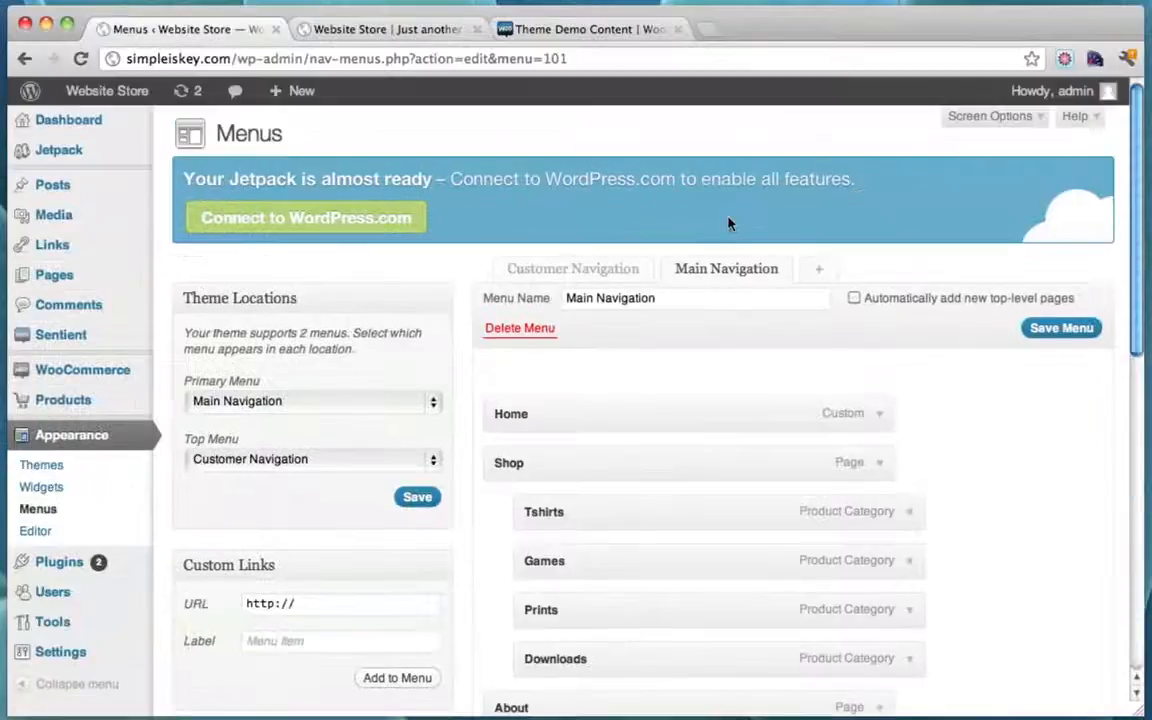
pyautogui.scroll(-3, 750, 375)
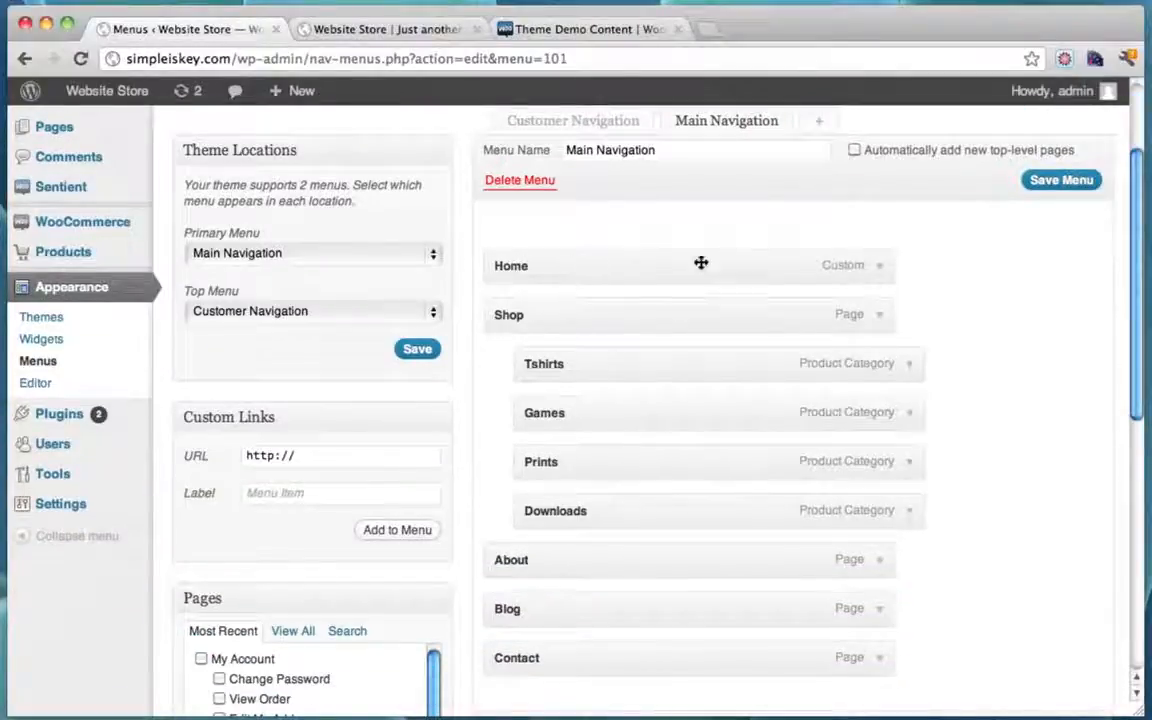
pyautogui.click(881, 272)
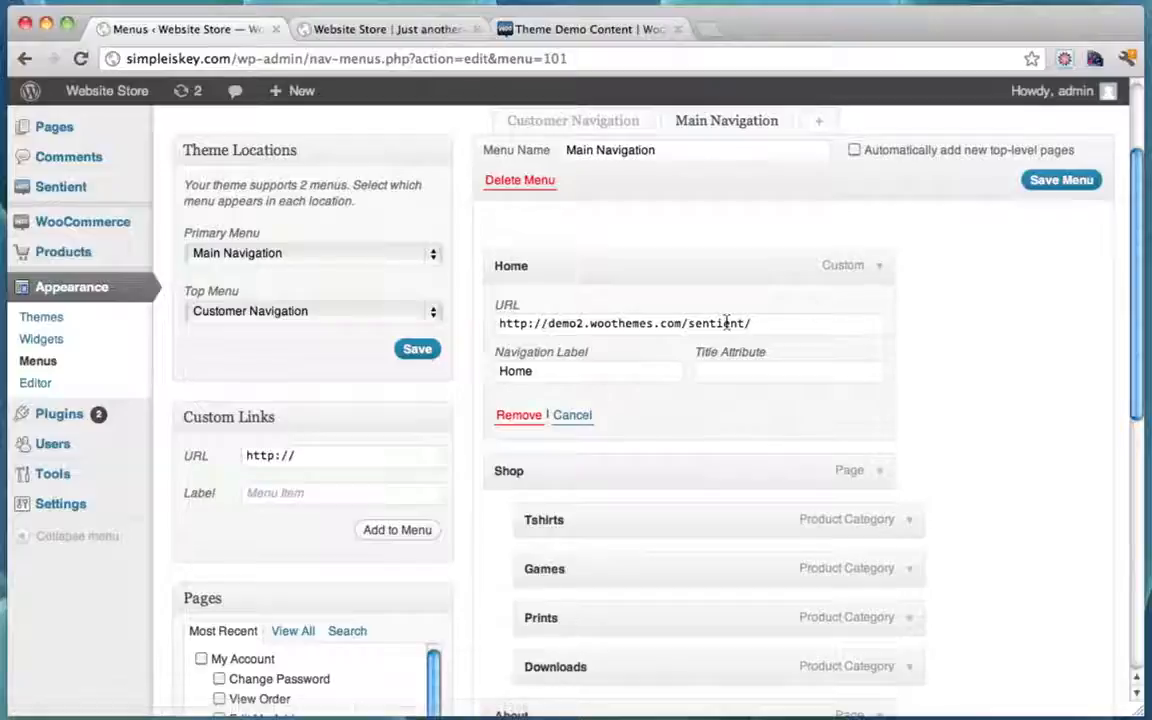
pyautogui.click(881, 267)
pyautogui.click(881, 267)
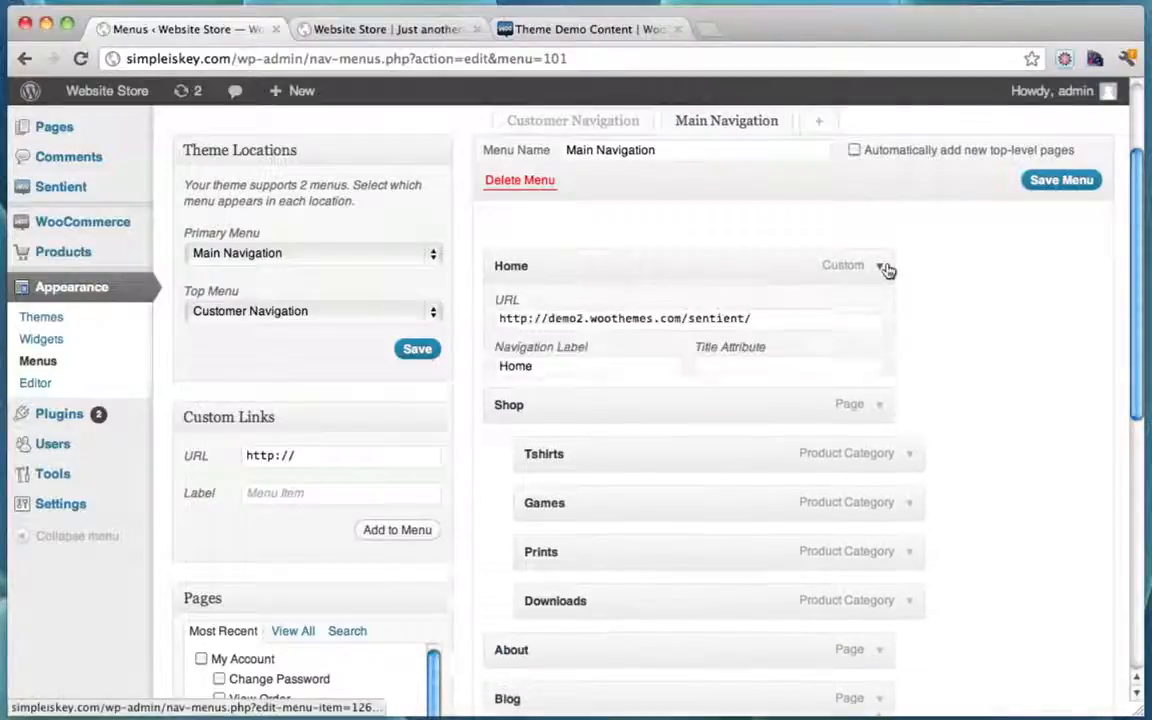
pyautogui.moveTo(548, 323); pyautogui.dragTo(799, 328)
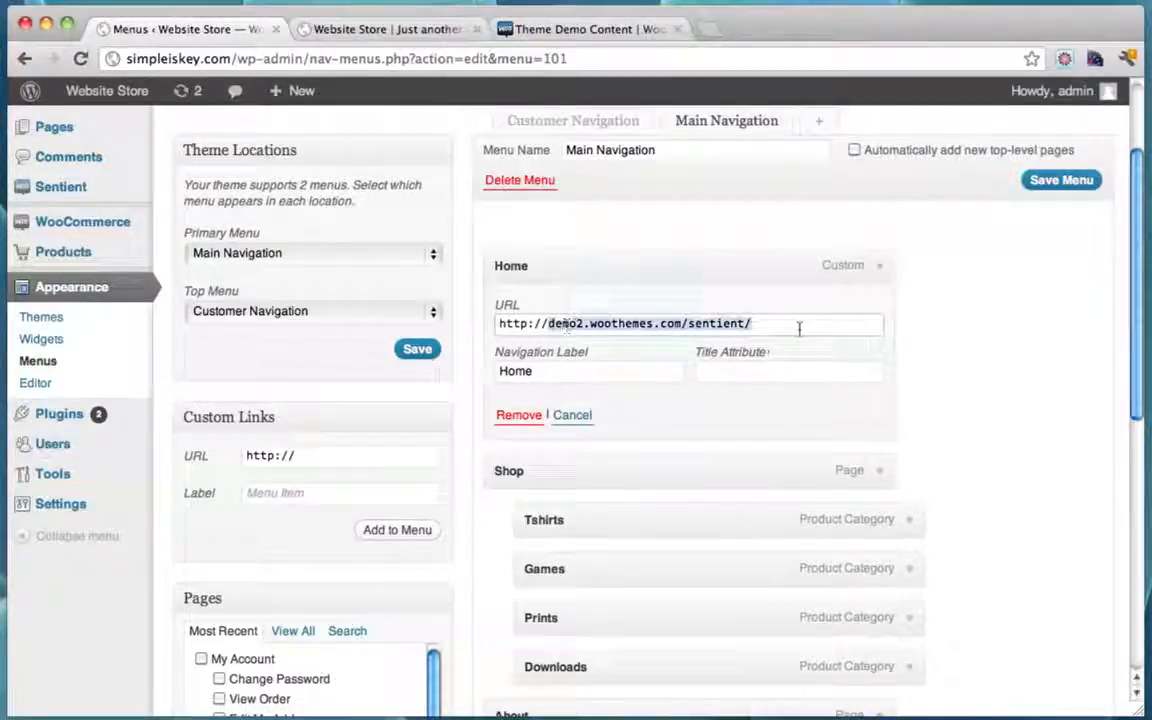
pyautogui.write('www.')
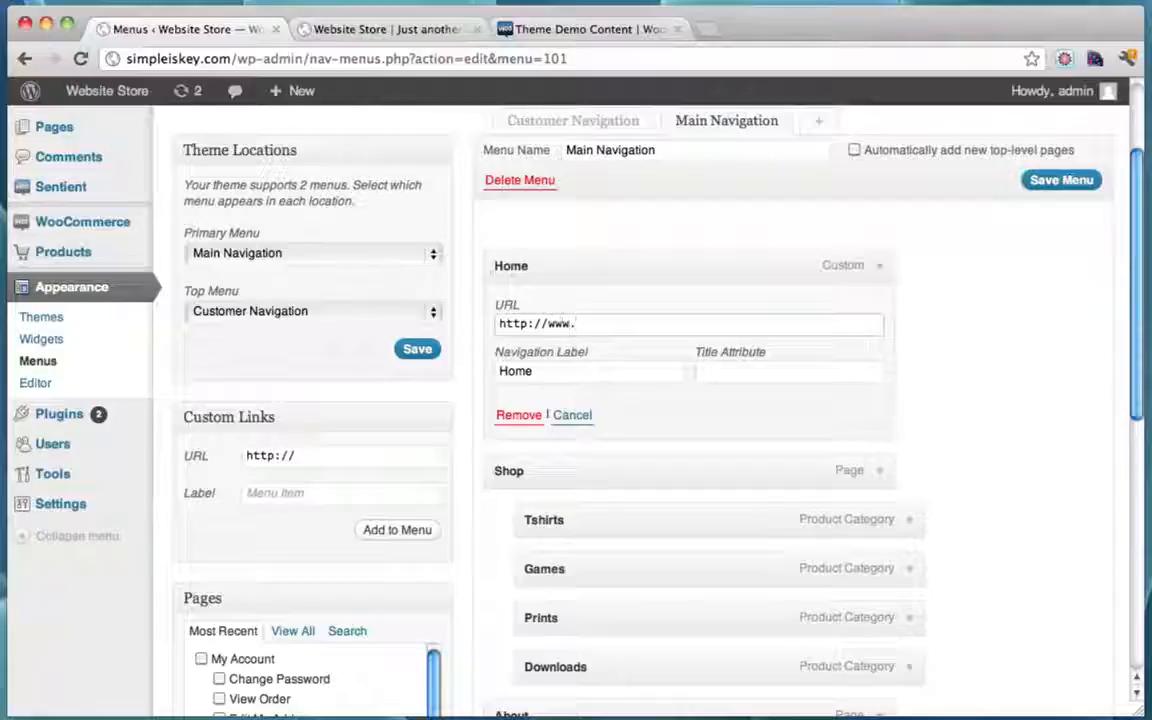
pyautogui.write('simpleisk')
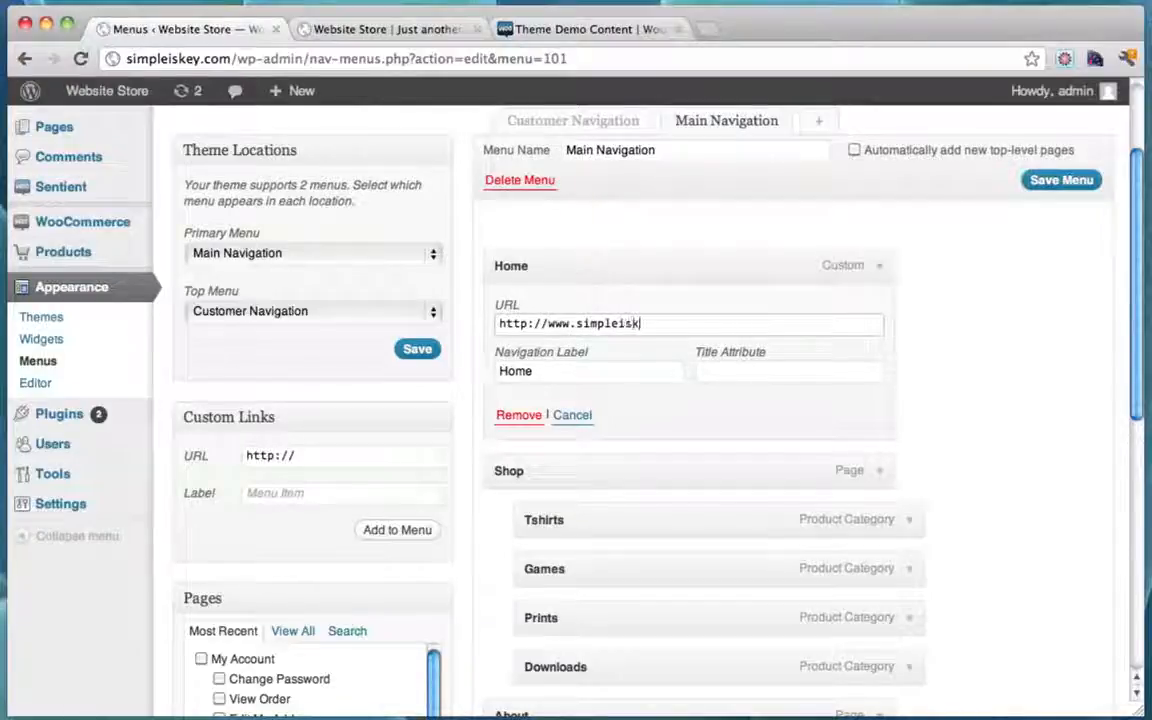
pyautogui.write('ey.com')
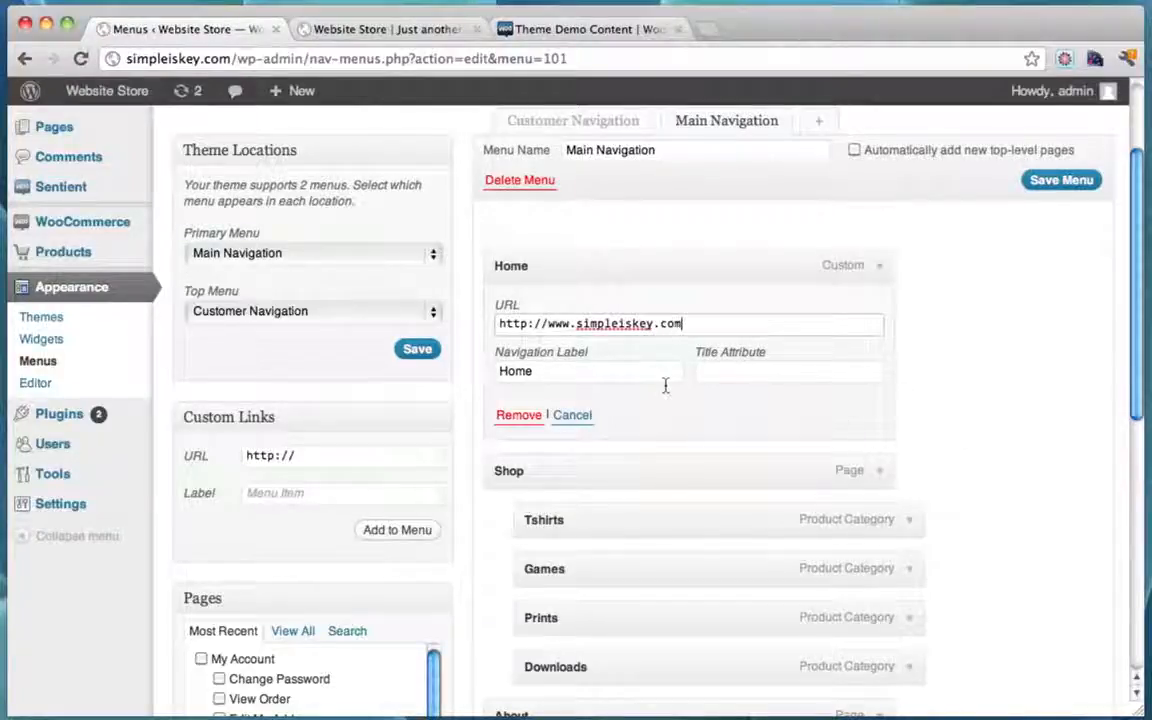
# Step: Save the Main Navigation menu with the updated Home link
pyautogui.scroll(-3, 936, 334)
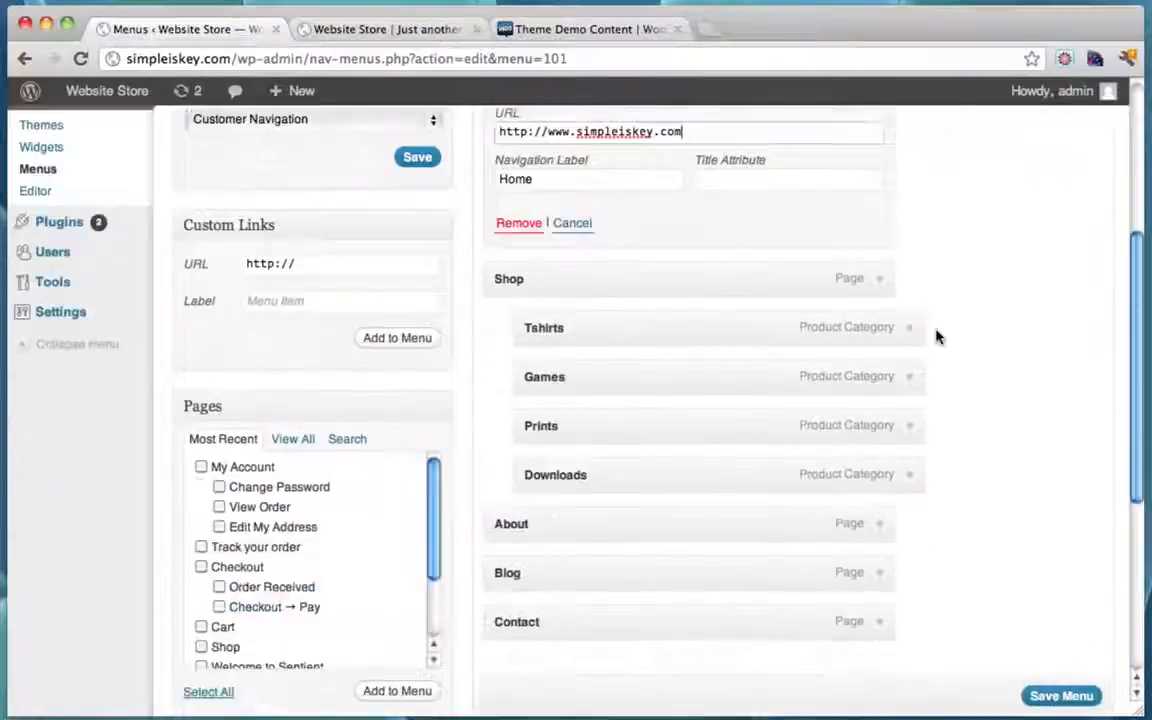
pyautogui.scroll(3, 1039, 206)
pyautogui.scroll(-3, 1010, 432)
pyautogui.scroll(-3, 1010, 432)
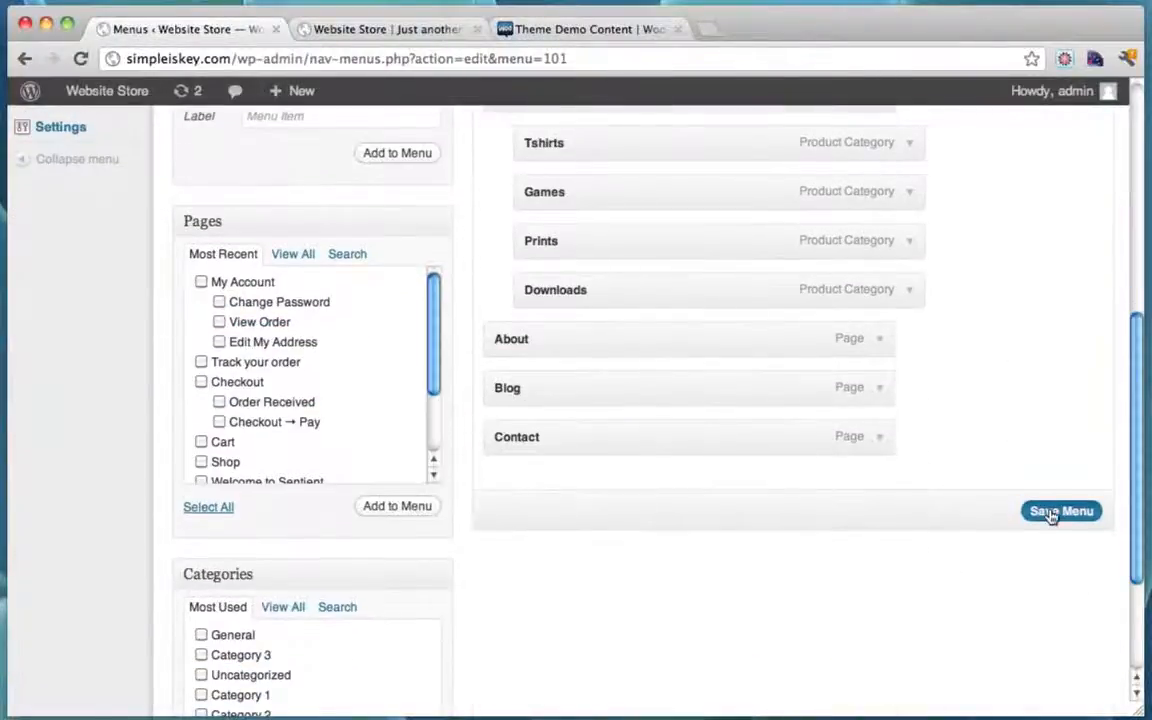
pyautogui.click(1050, 512)
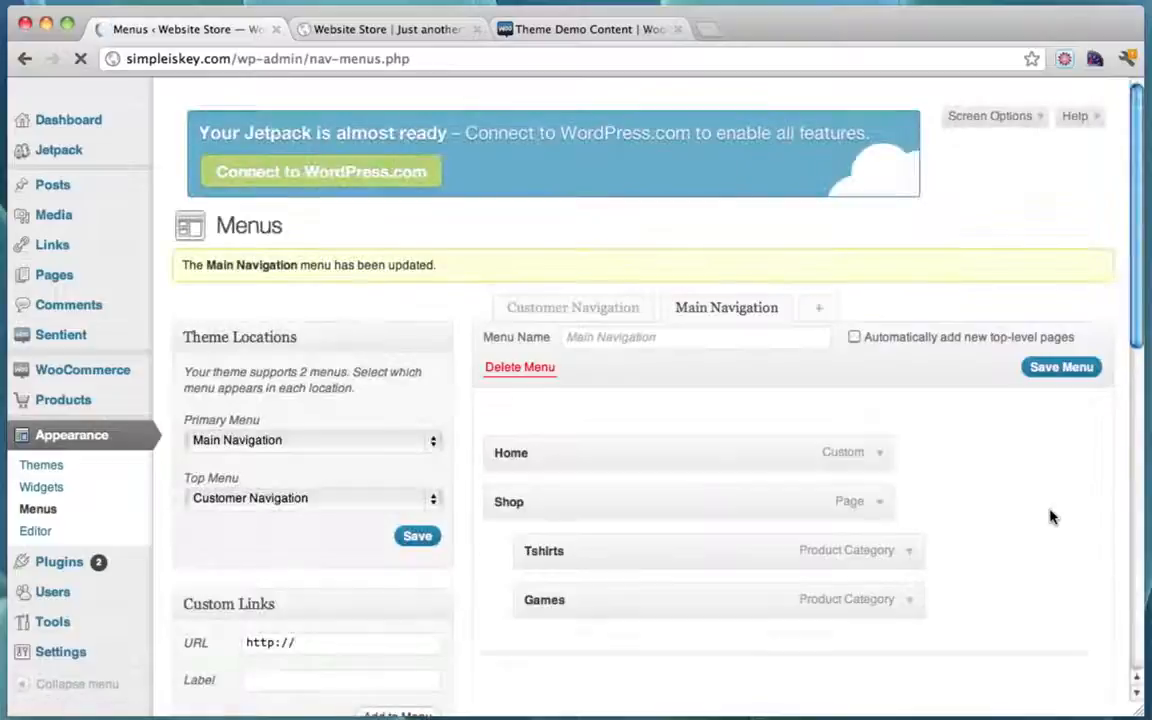
pyautogui.scroll(-3, 965, 323)
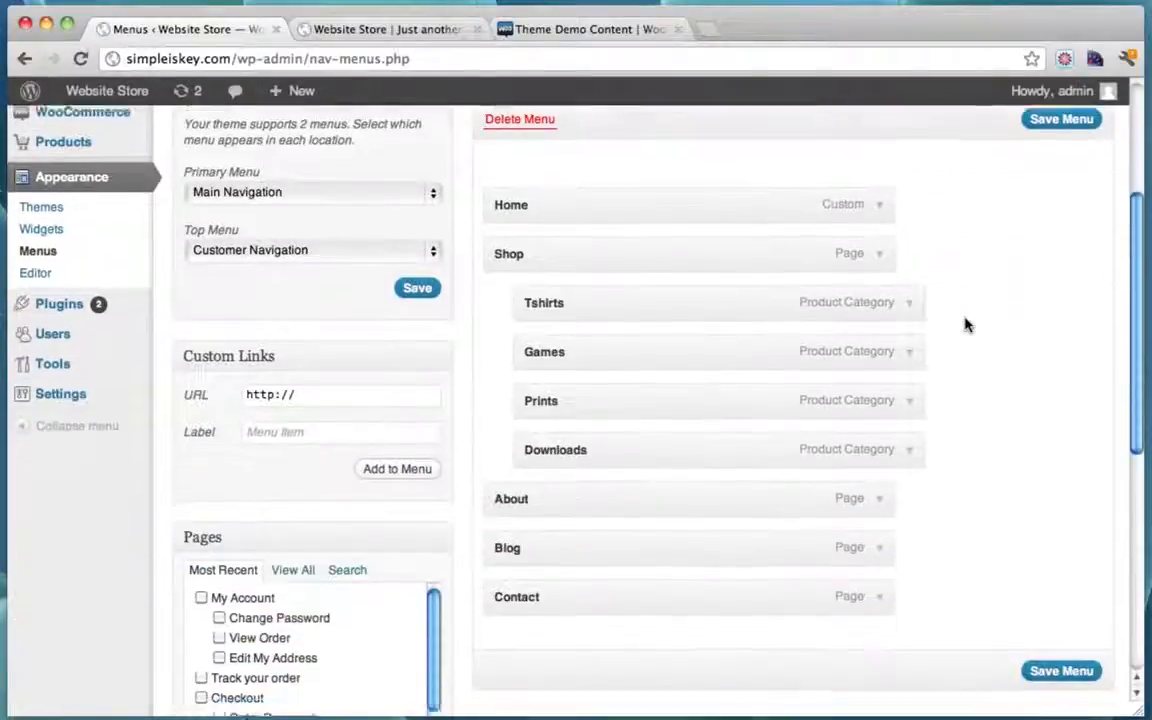
pyautogui.scroll(3, 965, 323)
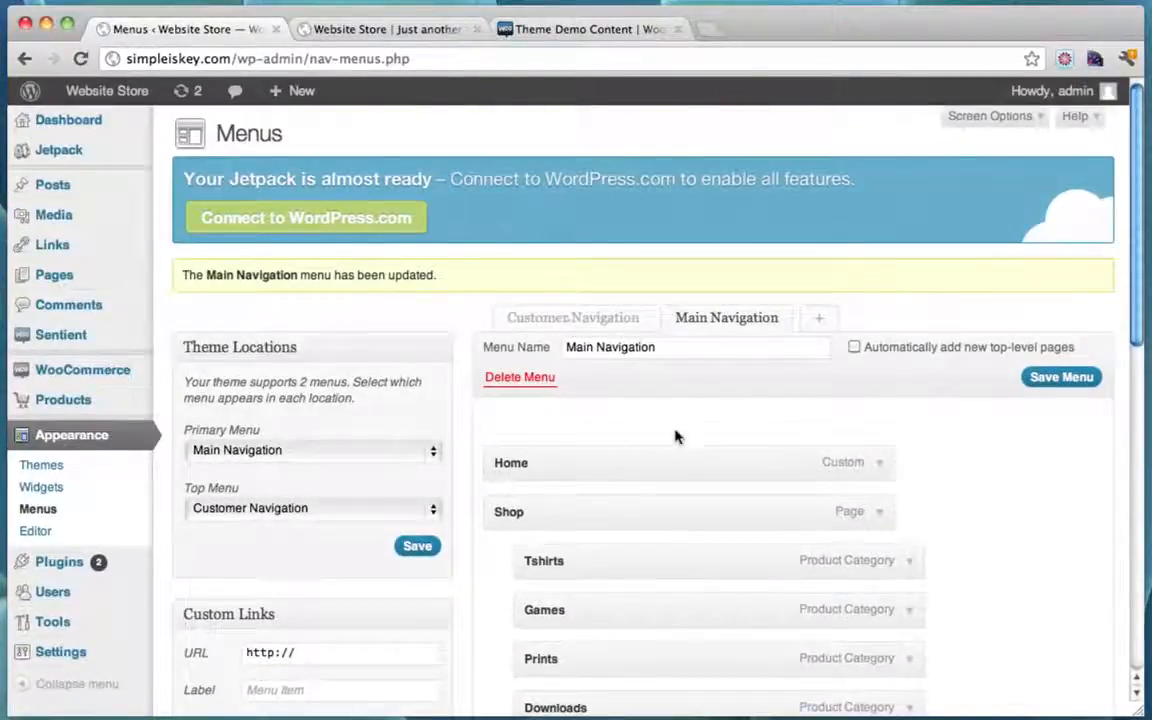
pyautogui.scroll(-2, 677, 430)
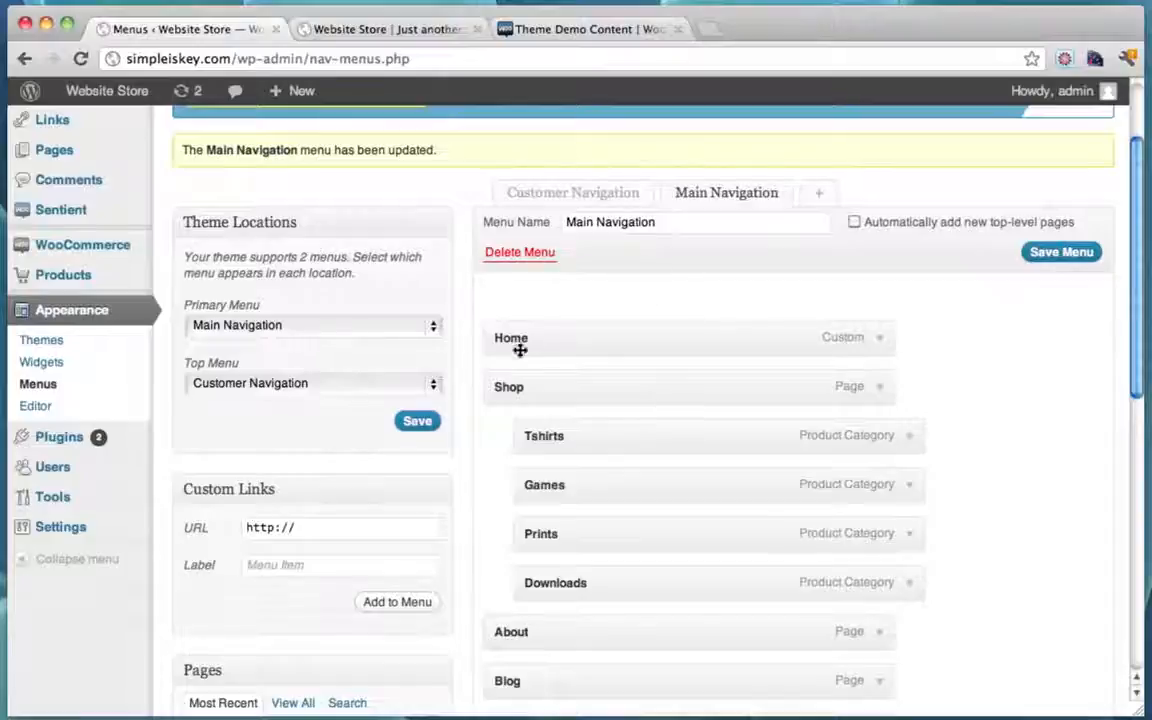
# Step: Compare the live navigation with the menu editor, confirming Tshirts, Games, Prints and Downloads nest under Shop
pyautogui.click(388, 30)
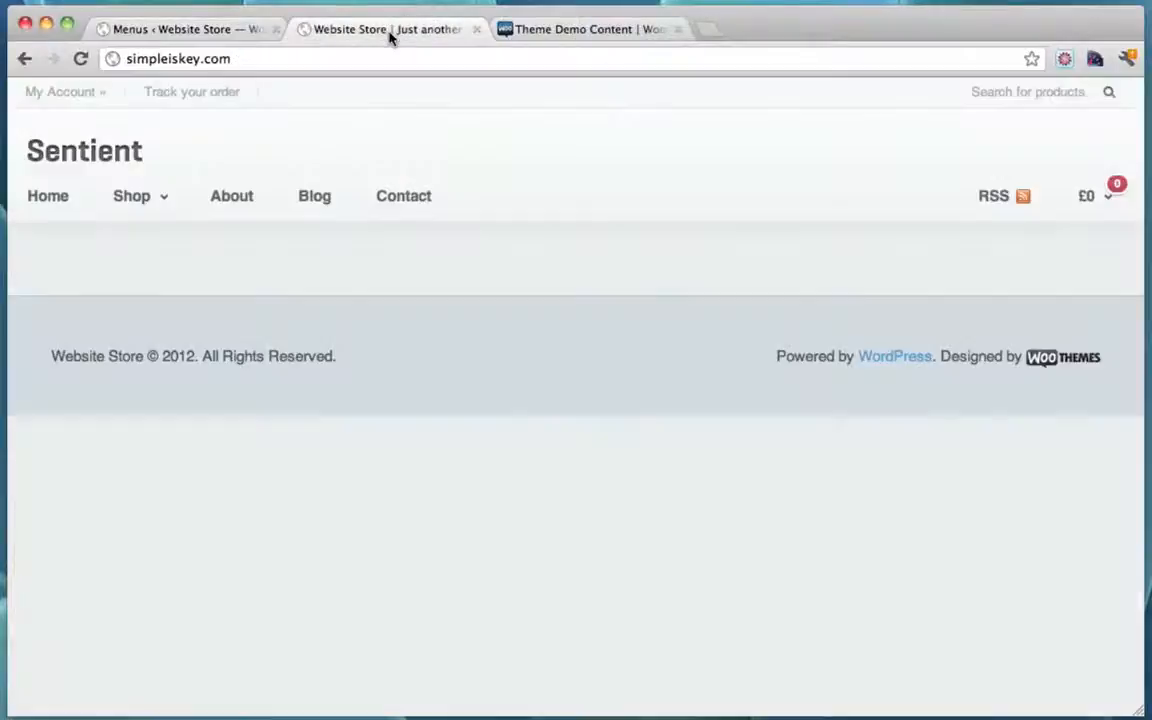
pyautogui.moveTo(129, 195)
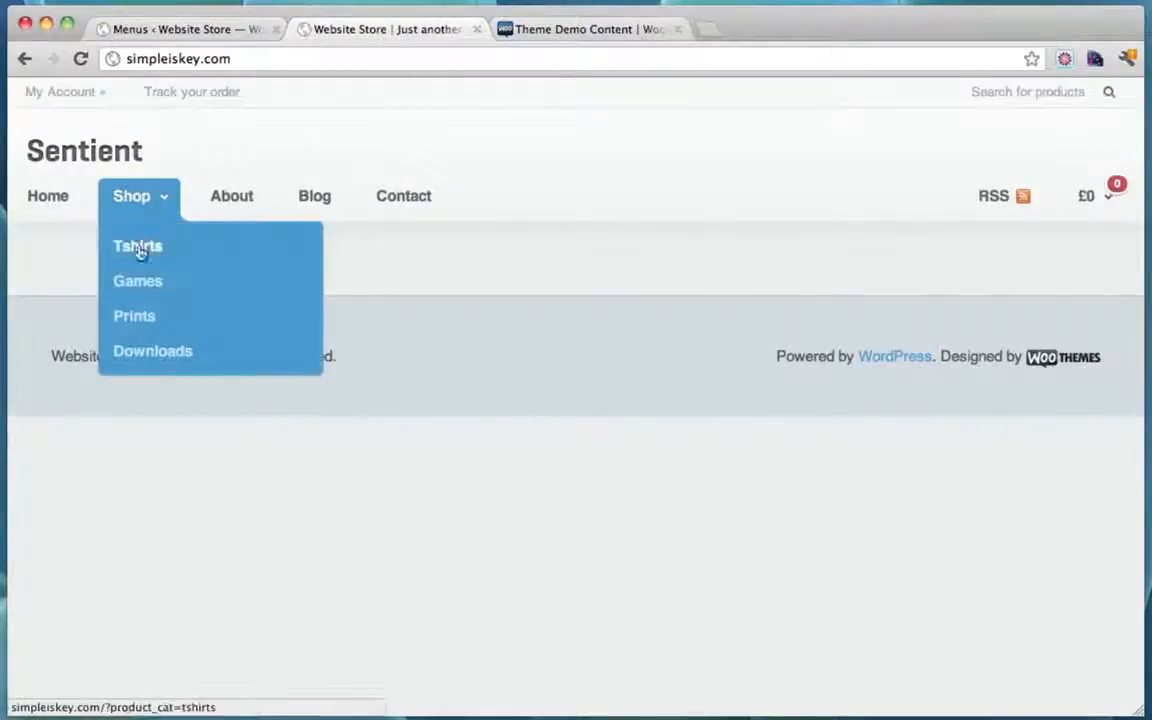
pyautogui.click(208, 30)
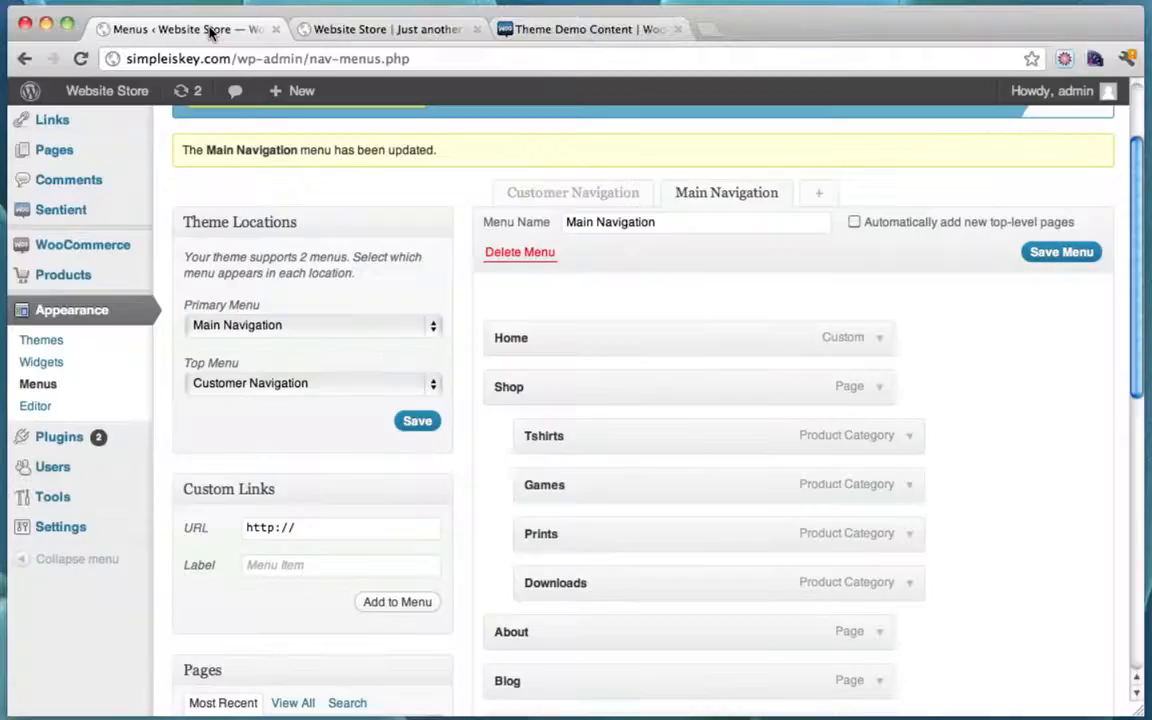
pyautogui.scroll(-3, 537, 393)
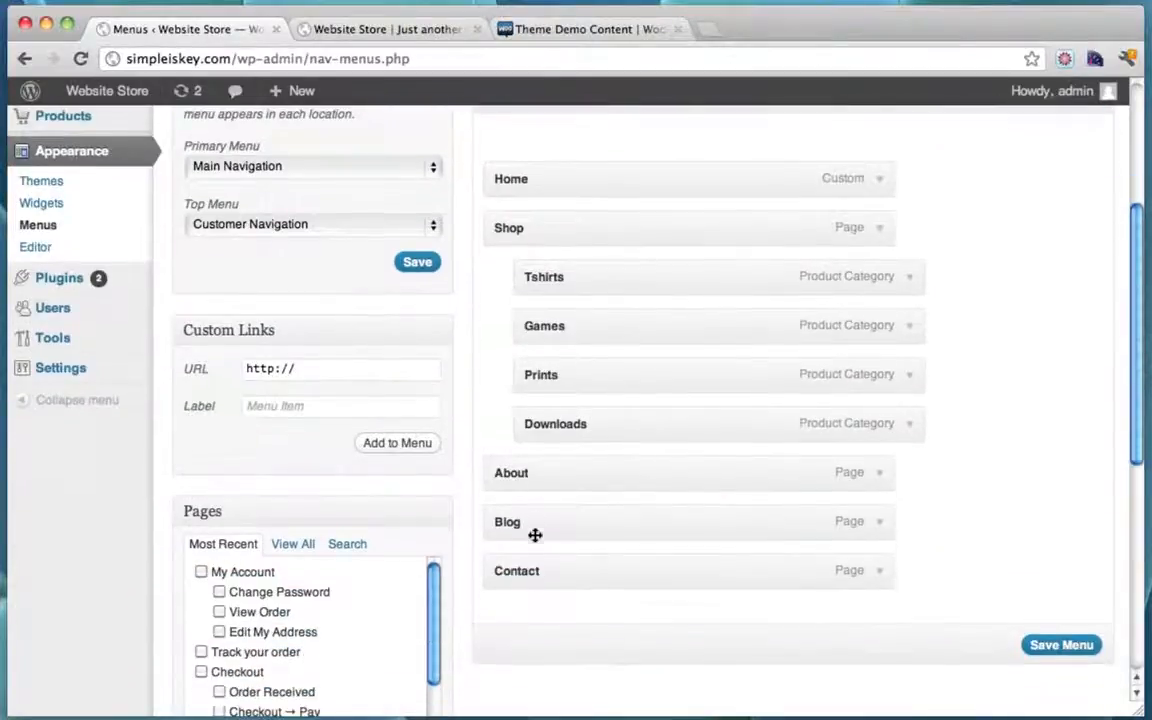
pyautogui.click(380, 35)
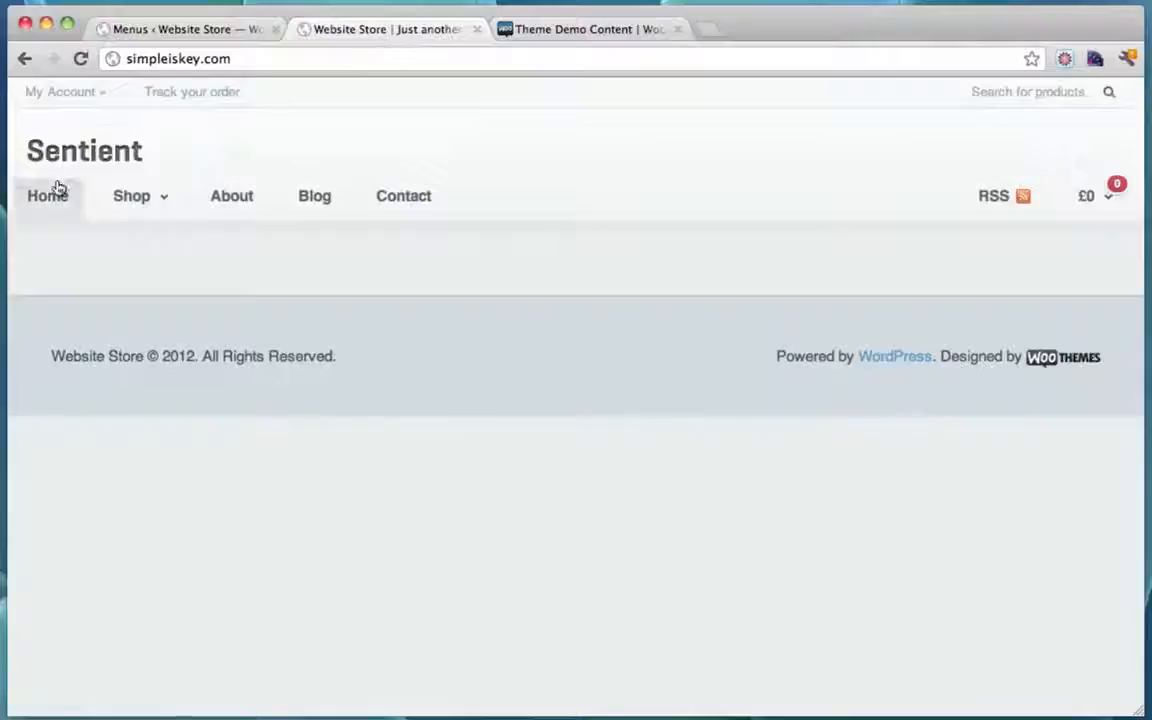
pyautogui.click(192, 31)
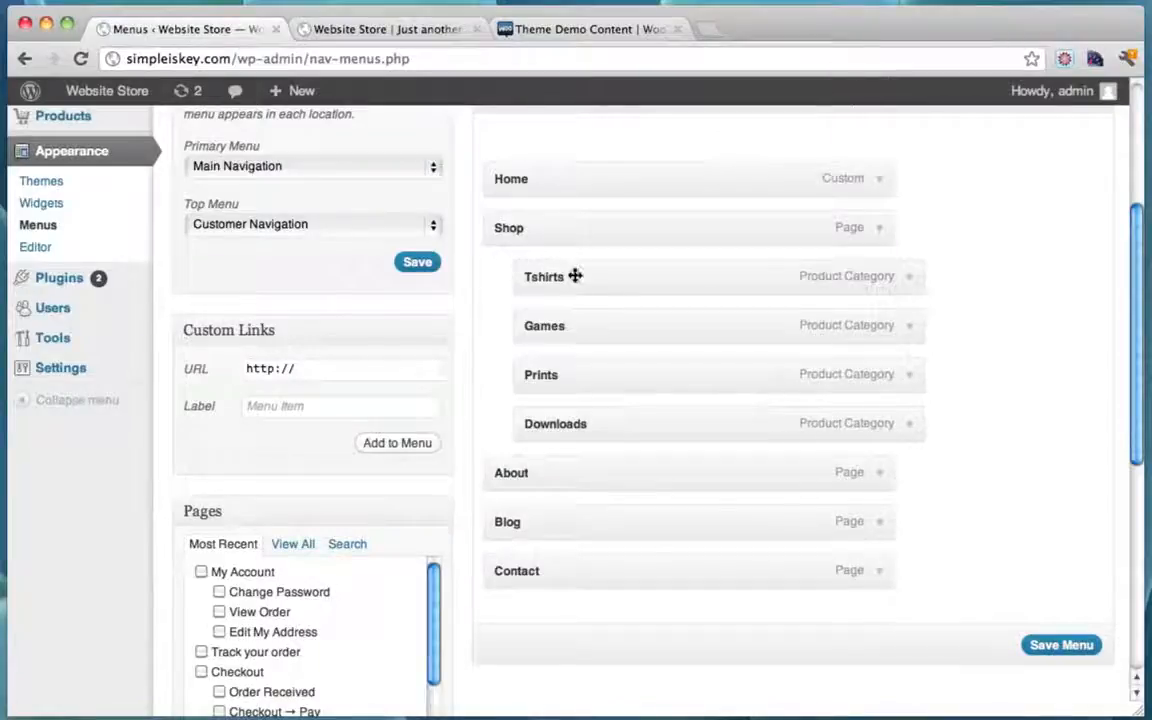
pyautogui.moveTo(555, 282)
pyautogui.mouseDown()
pyautogui.moveTo(488, 277)
pyautogui.moveTo(548, 283)
pyautogui.moveTo(535, 281)
pyautogui.mouseUp()
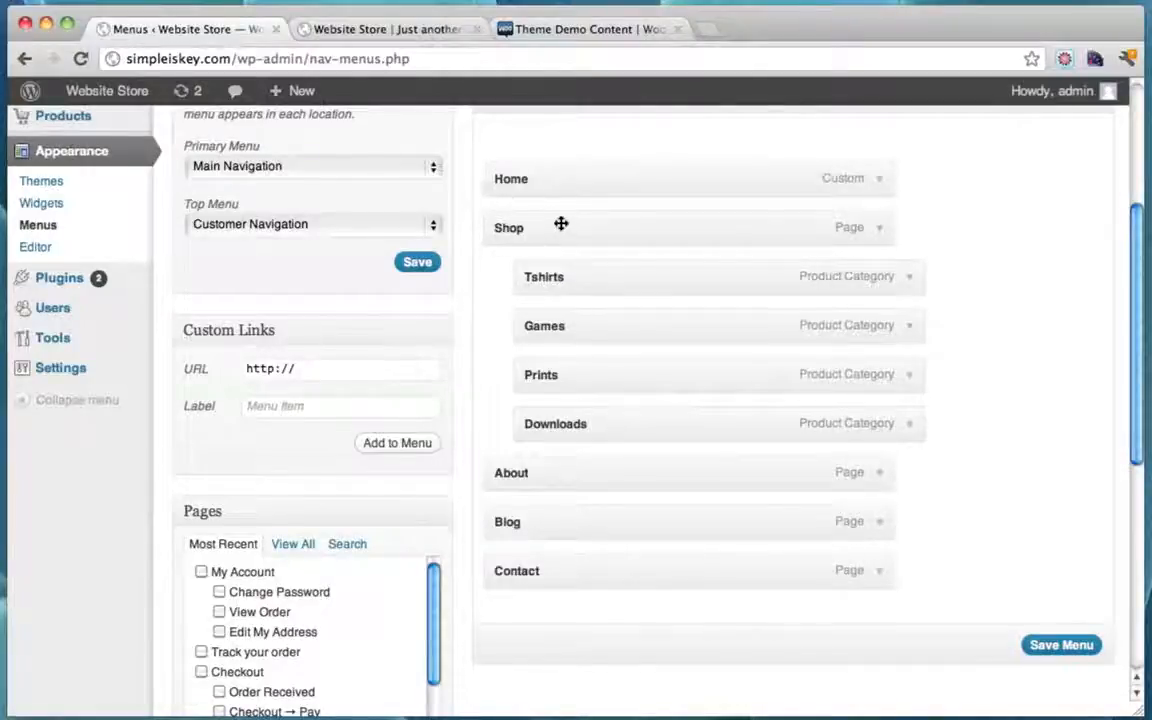
pyautogui.click(389, 33)
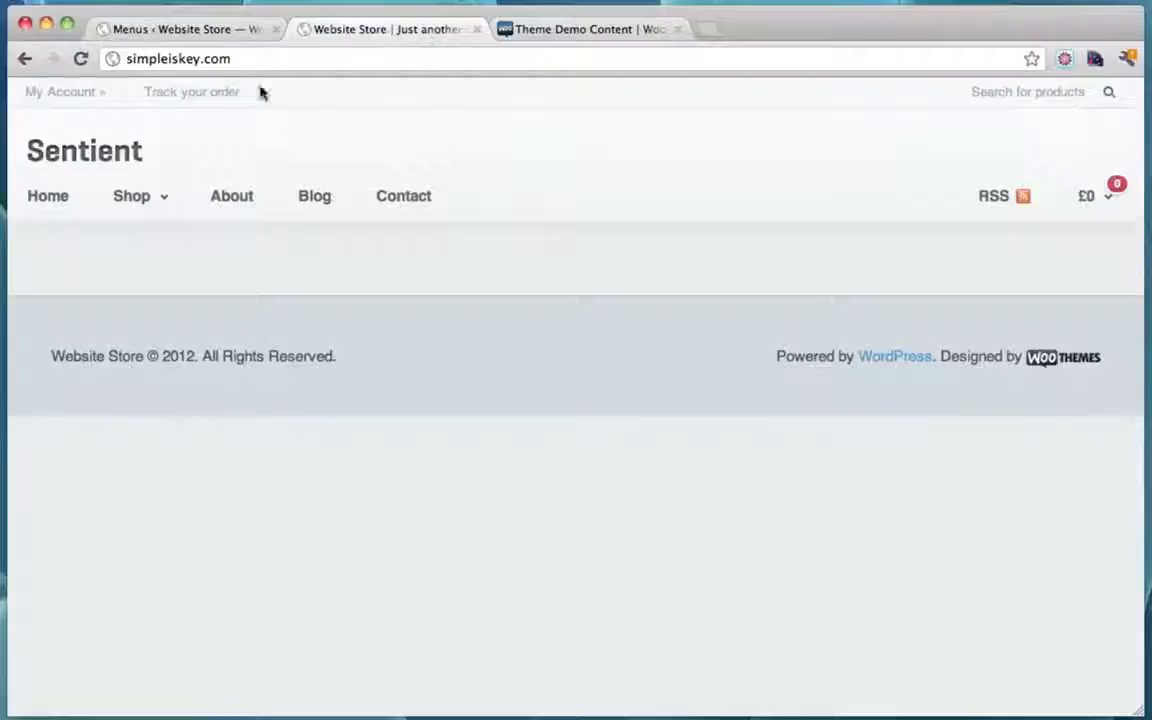
pyautogui.moveTo(159, 203)
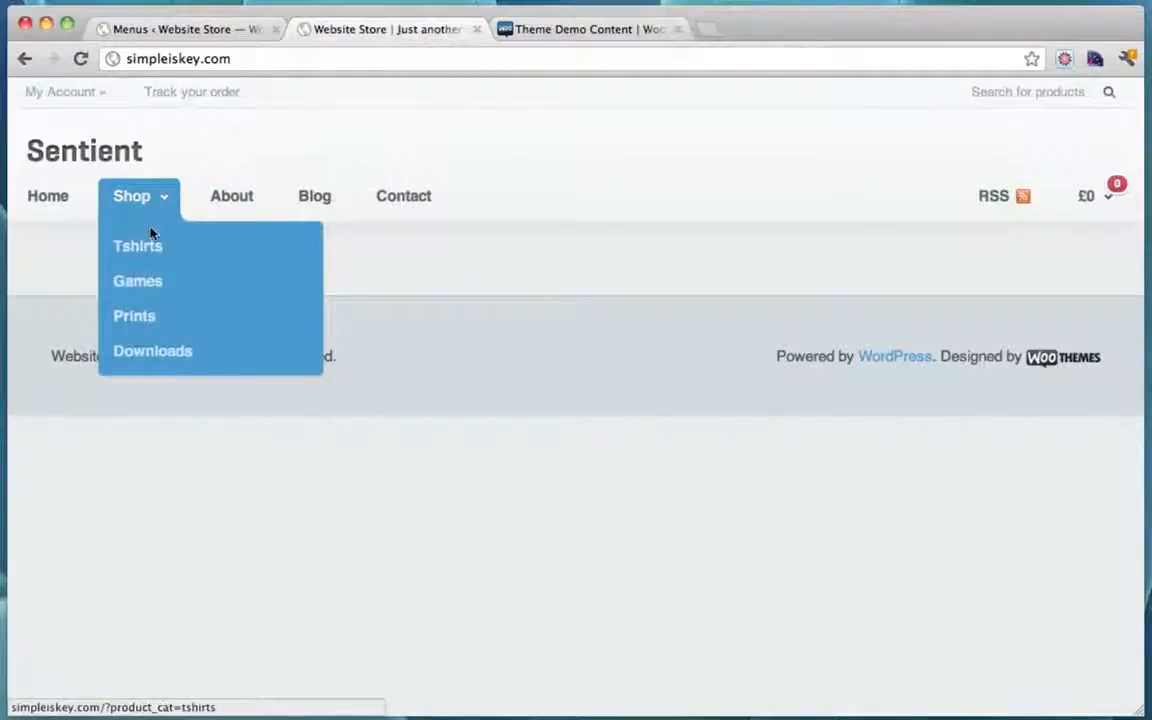
# Step: Add the Cart page to Main Navigation under About, save, and reload the storefront
pyautogui.click(215, 30)
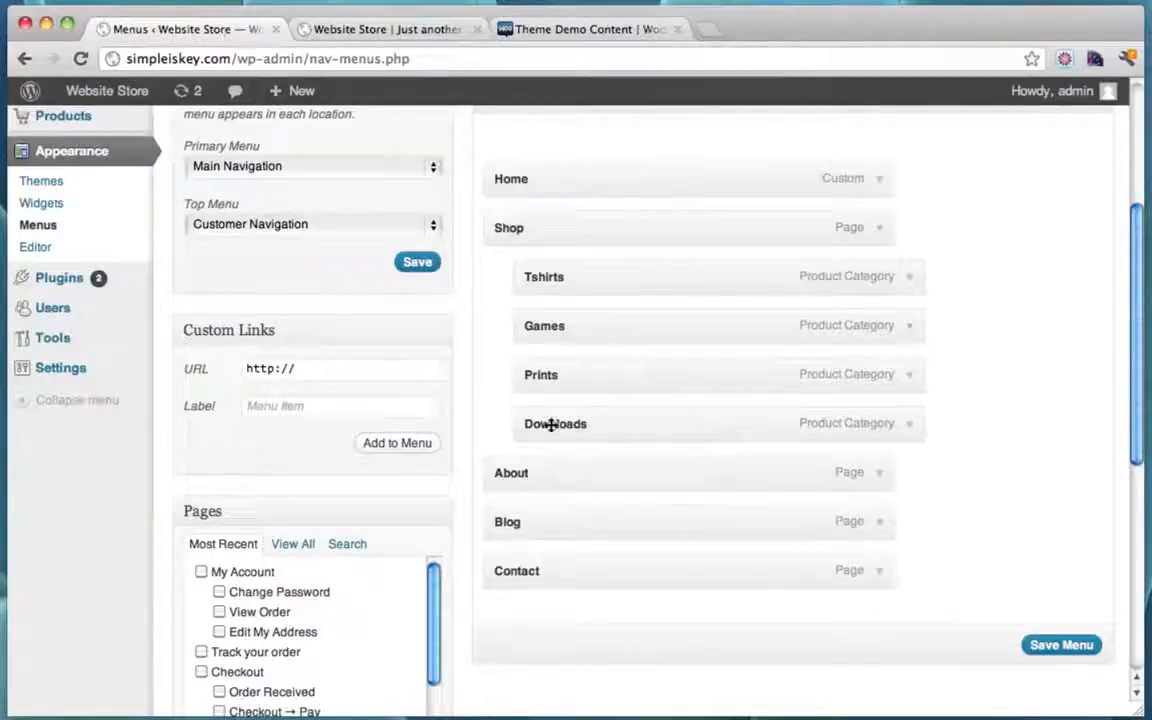
pyautogui.scroll(-1, 560, 550)
pyautogui.scroll(-2, 510, 565)
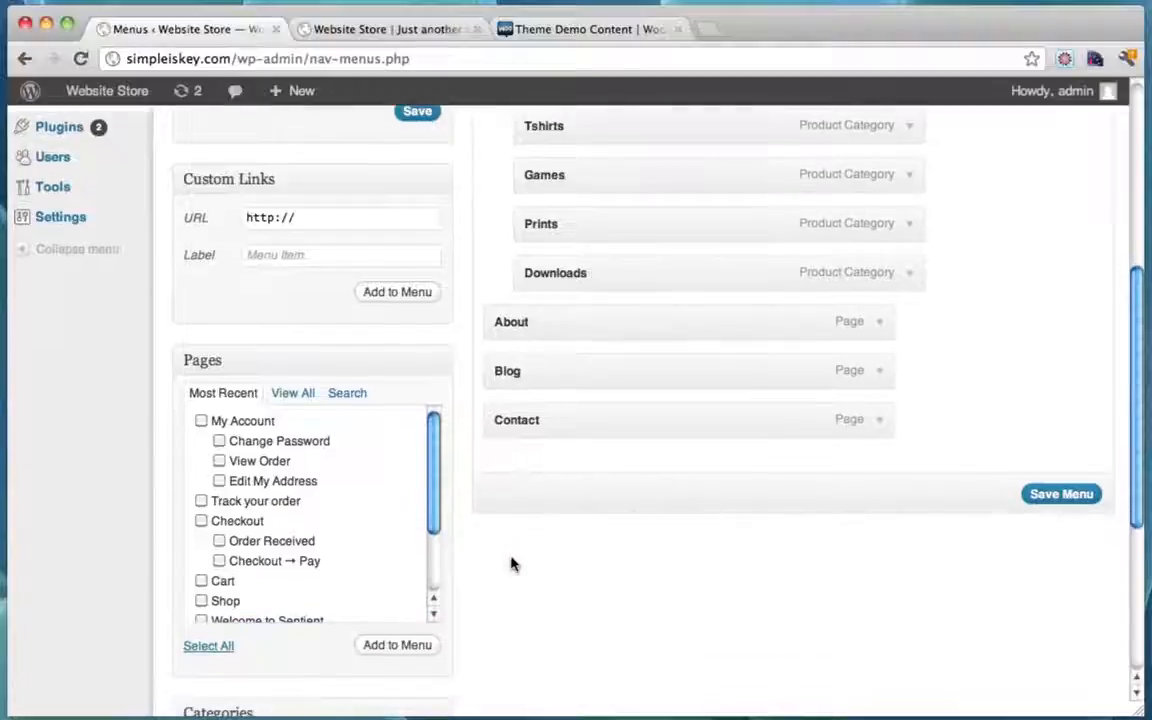
pyautogui.scroll(-3, 365, 518)
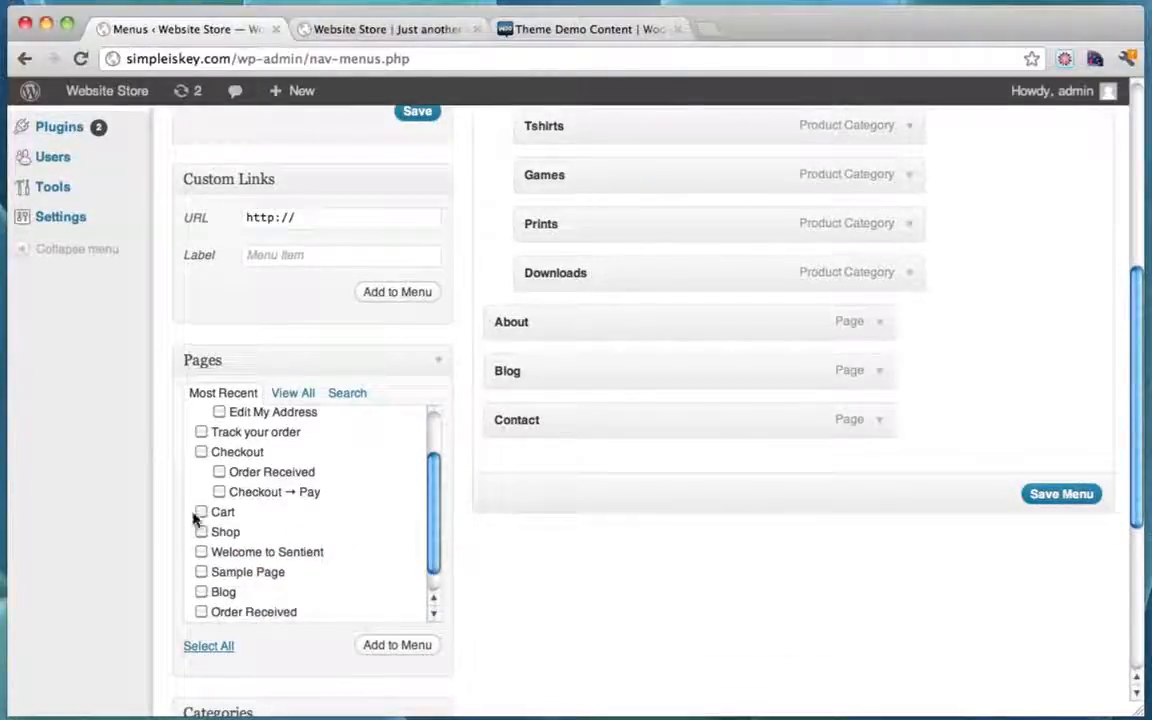
pyautogui.click(408, 652)
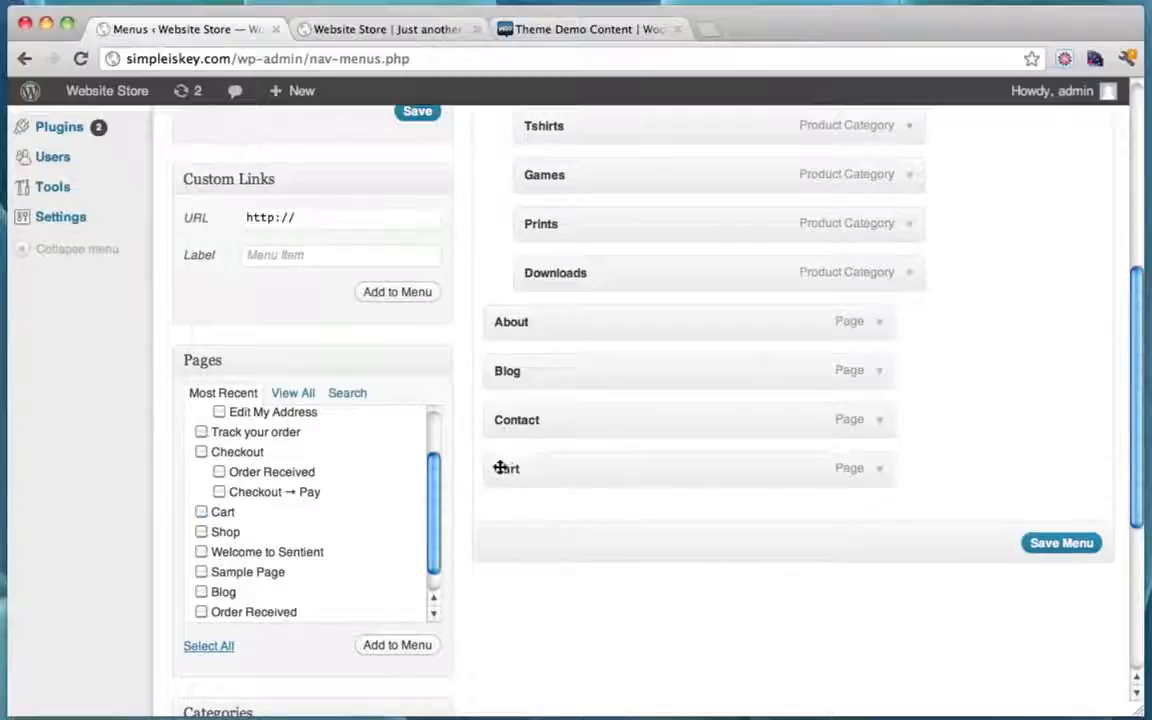
pyautogui.moveTo(500, 468); pyautogui.dragTo(538, 370)
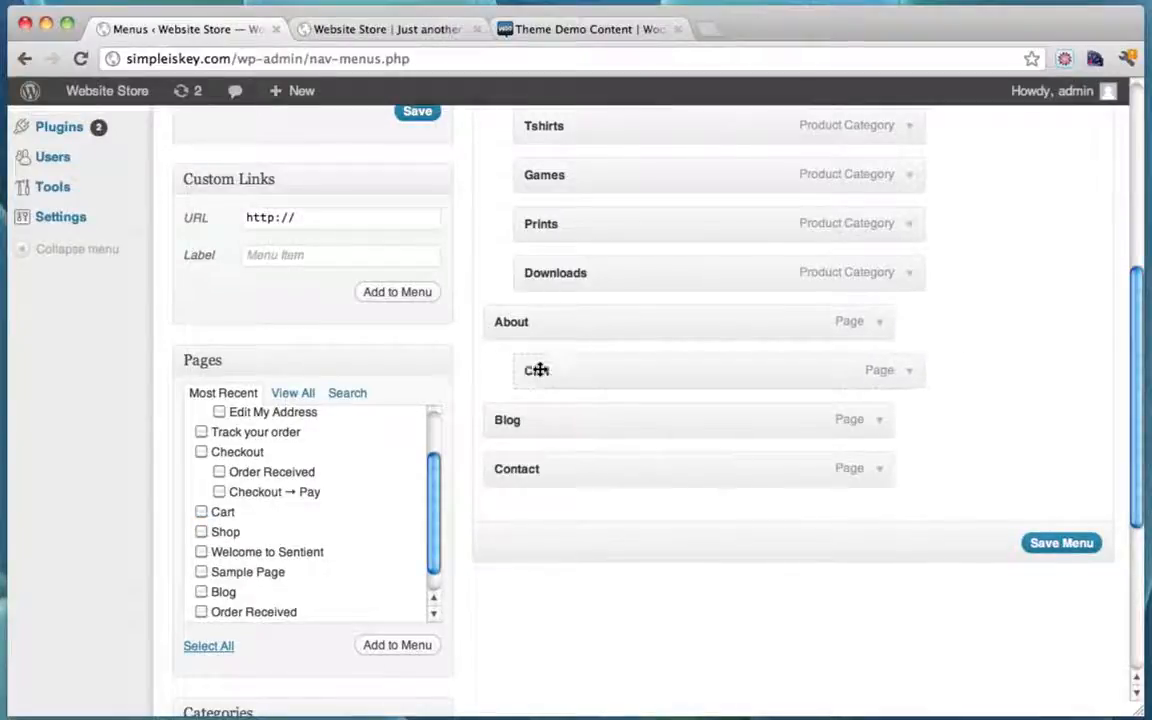
pyautogui.click(1058, 542)
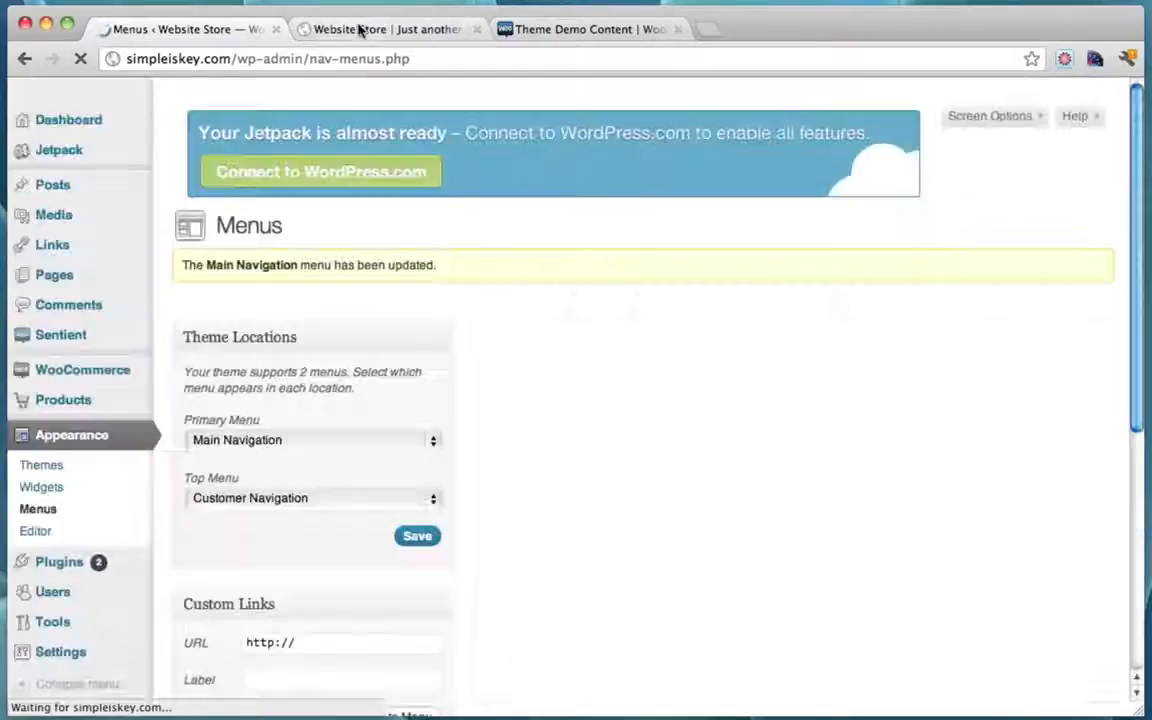
pyautogui.click(358, 30)
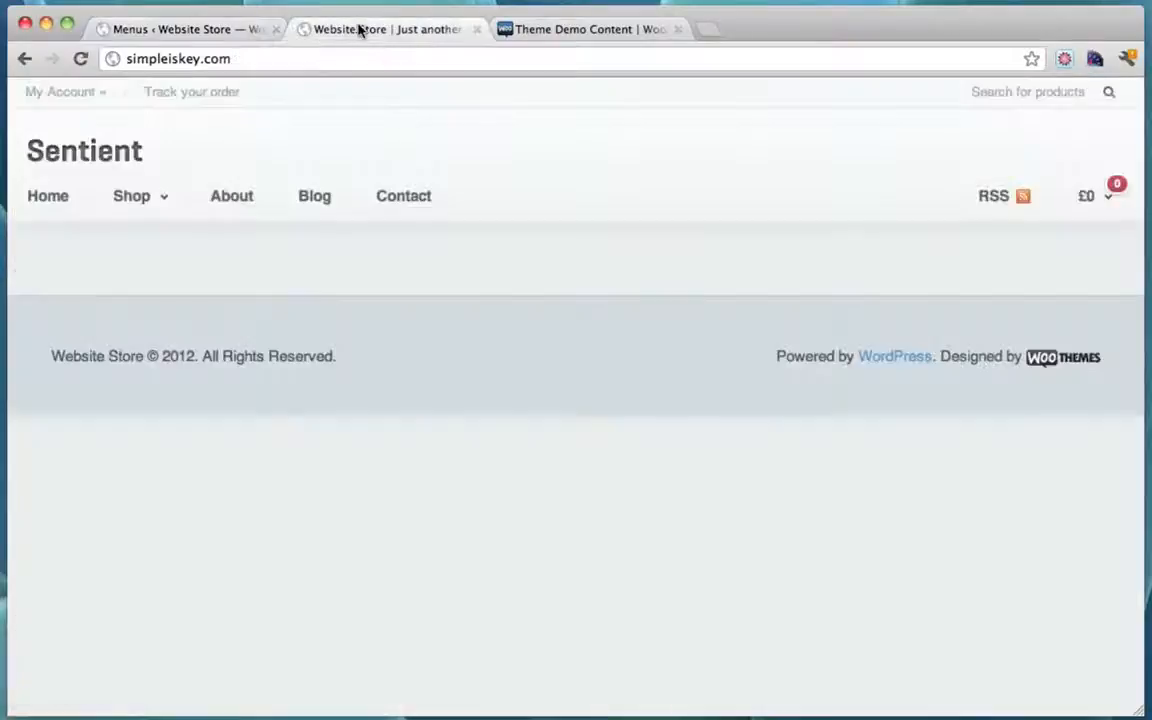
pyautogui.click(82, 60)
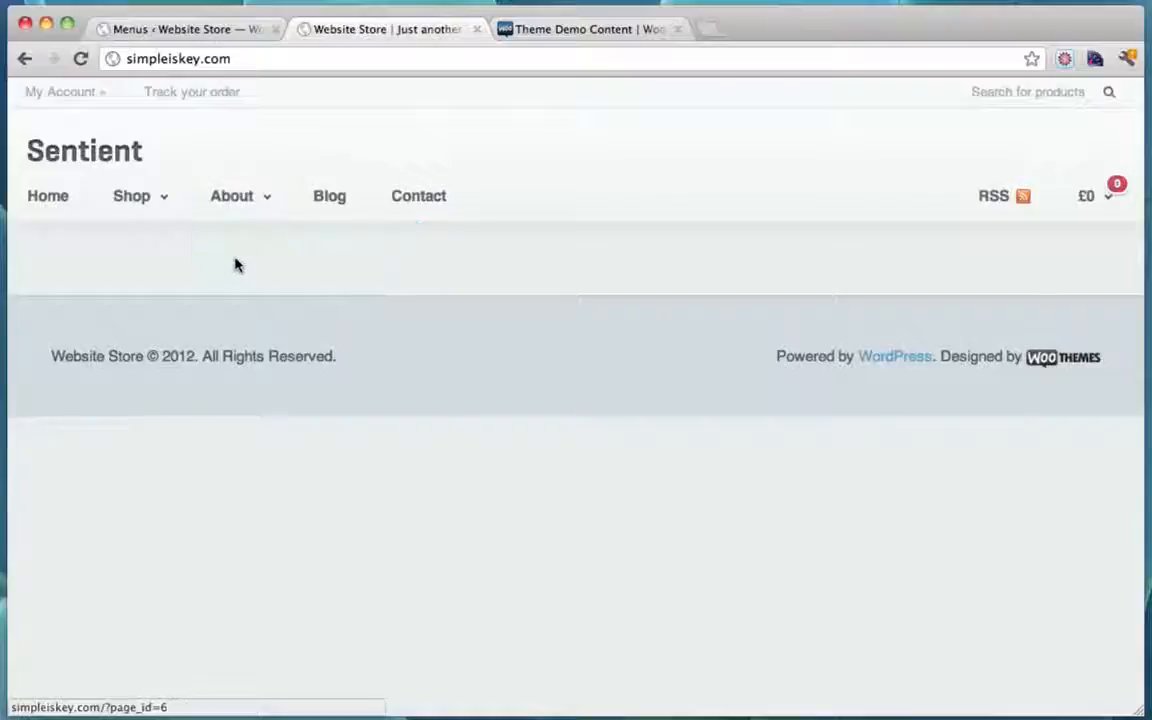
# Step: Move Cart out to top level after About, save, and recheck the storefront menu
pyautogui.click(234, 38)
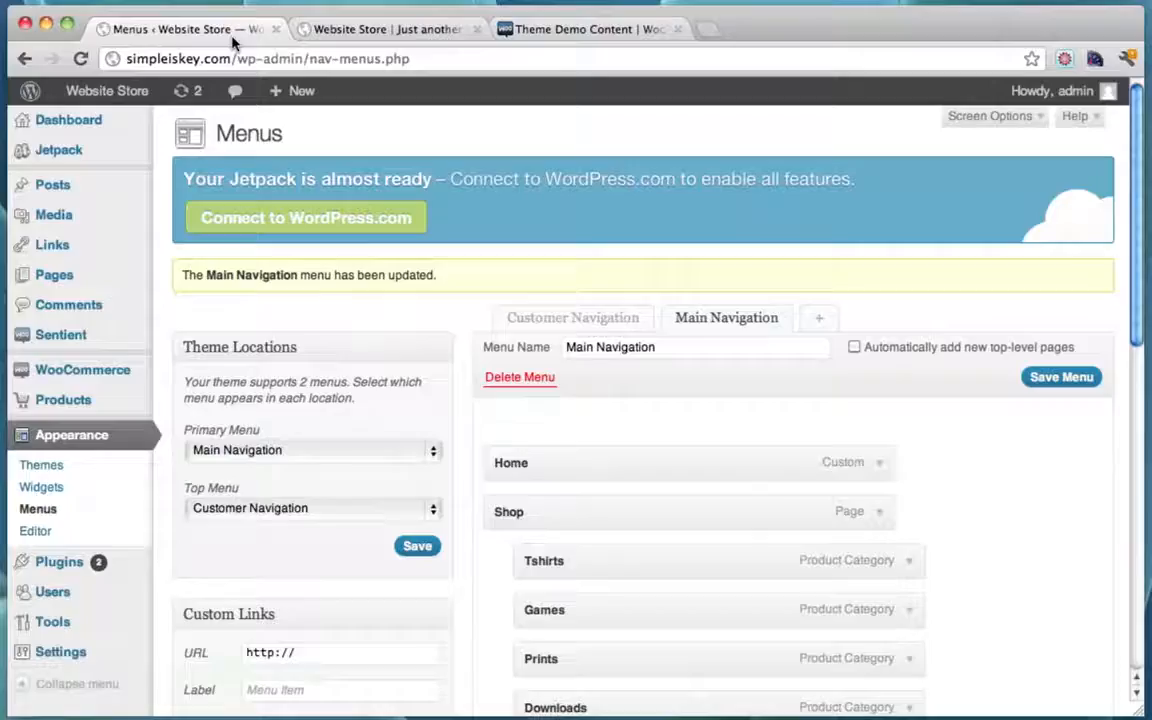
pyautogui.scroll(-5, 531, 509)
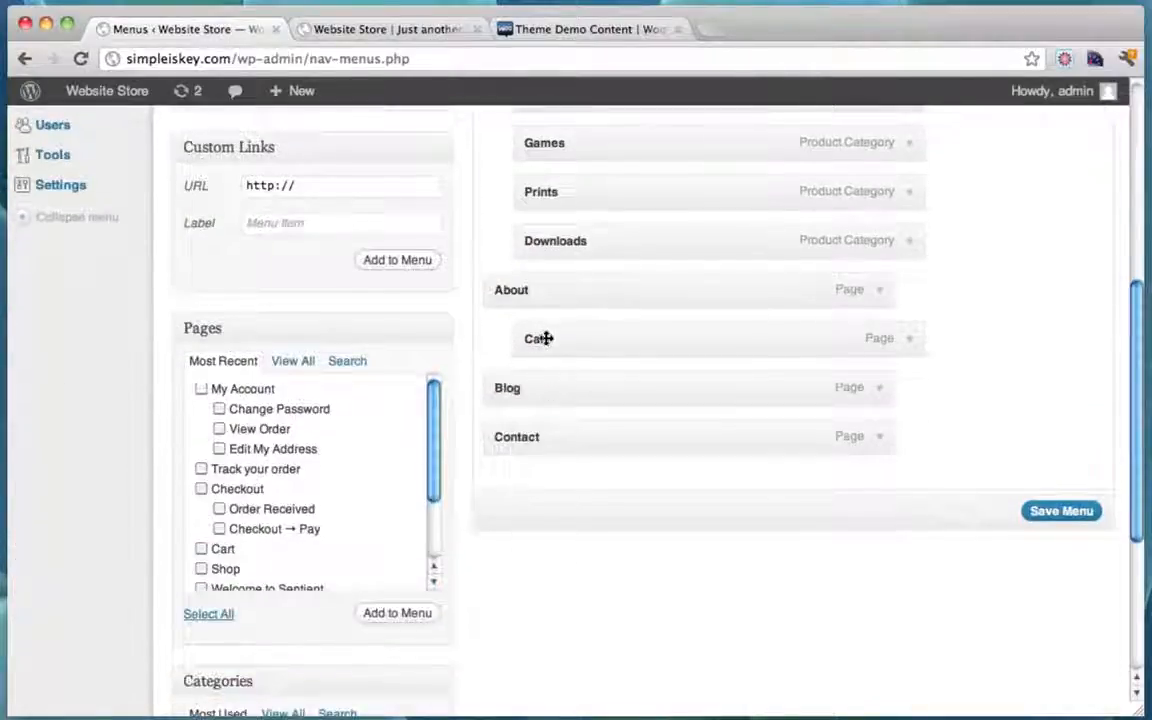
pyautogui.moveTo(545, 338); pyautogui.dragTo(506, 338)
pyautogui.click(1045, 518)
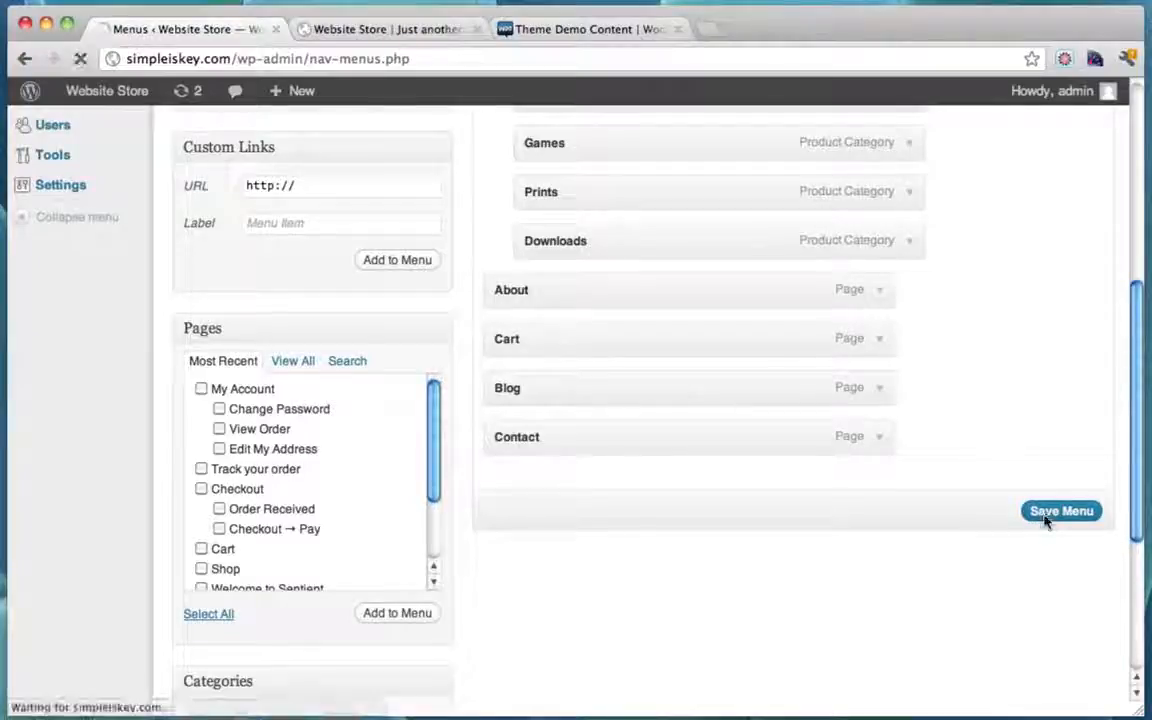
pyautogui.click(386, 31)
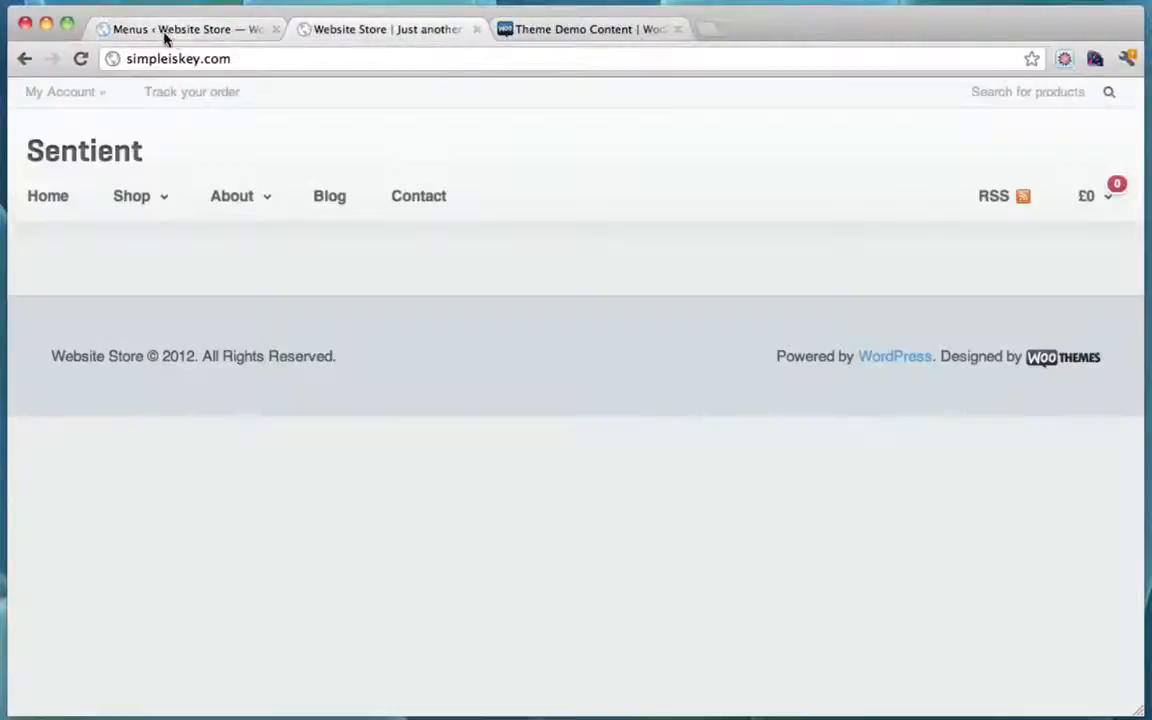
pyautogui.click(81, 60)
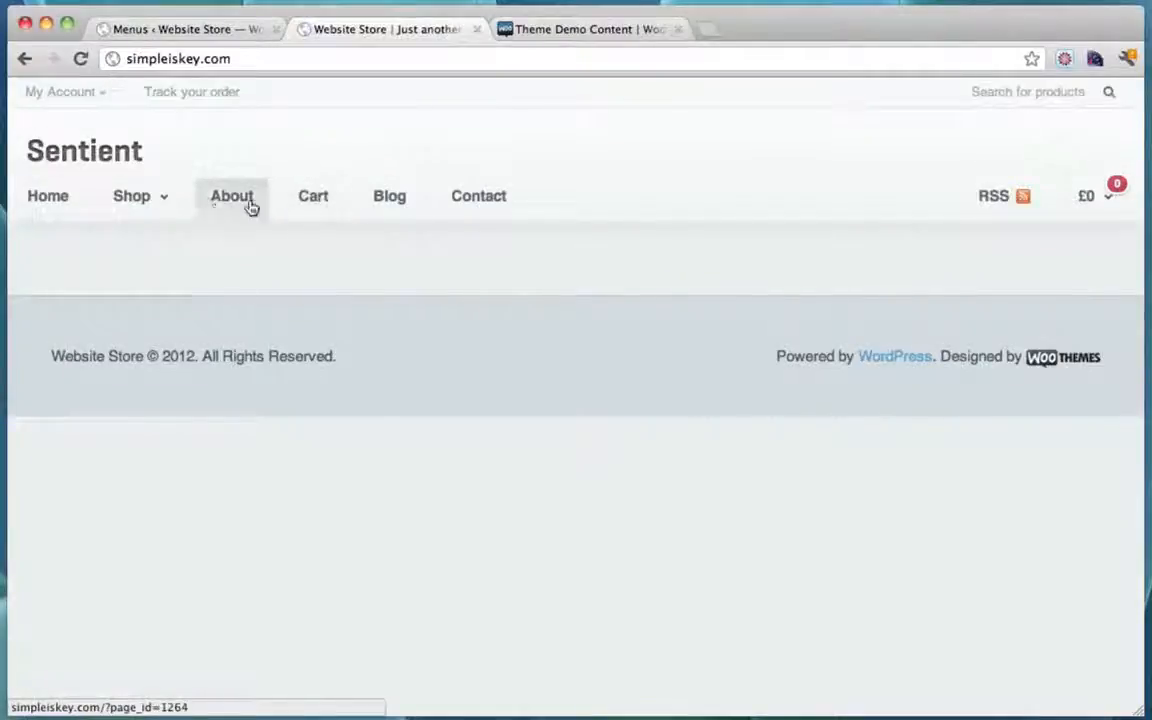
pyautogui.click(205, 32)
pyautogui.scroll(-5, 722, 394)
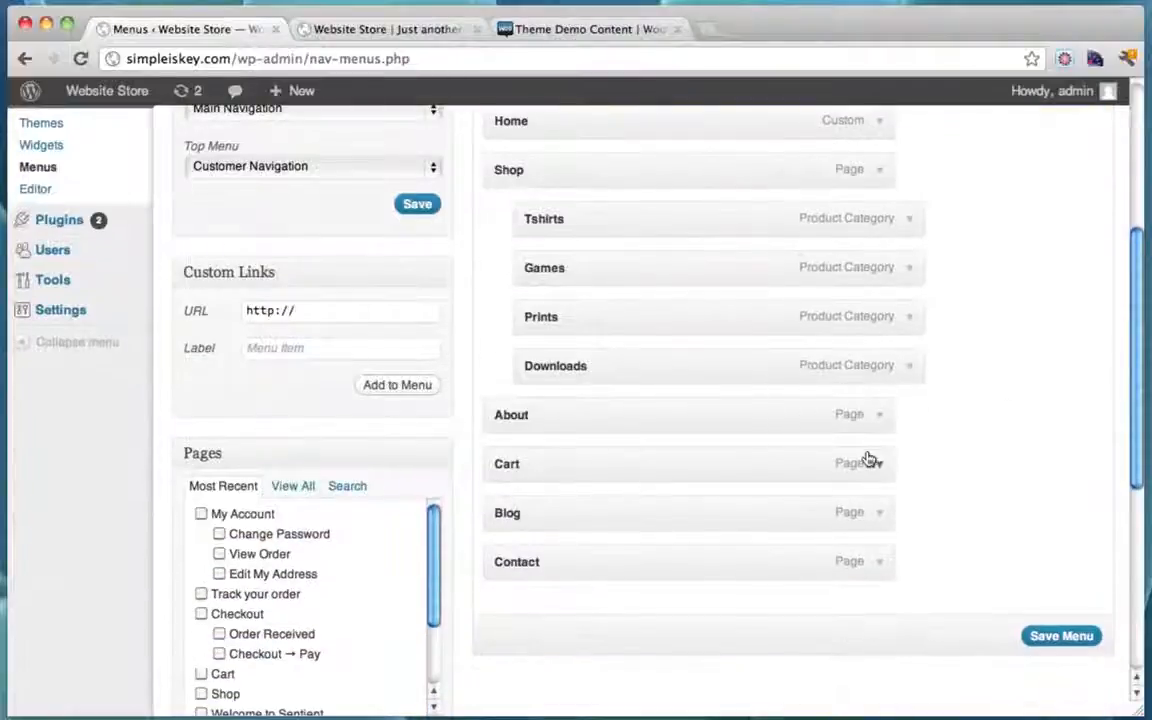
# Step: Remove the Cart item from the Main Navigation menu
pyautogui.click(870, 461)
pyautogui.scroll(-2, 872, 475)
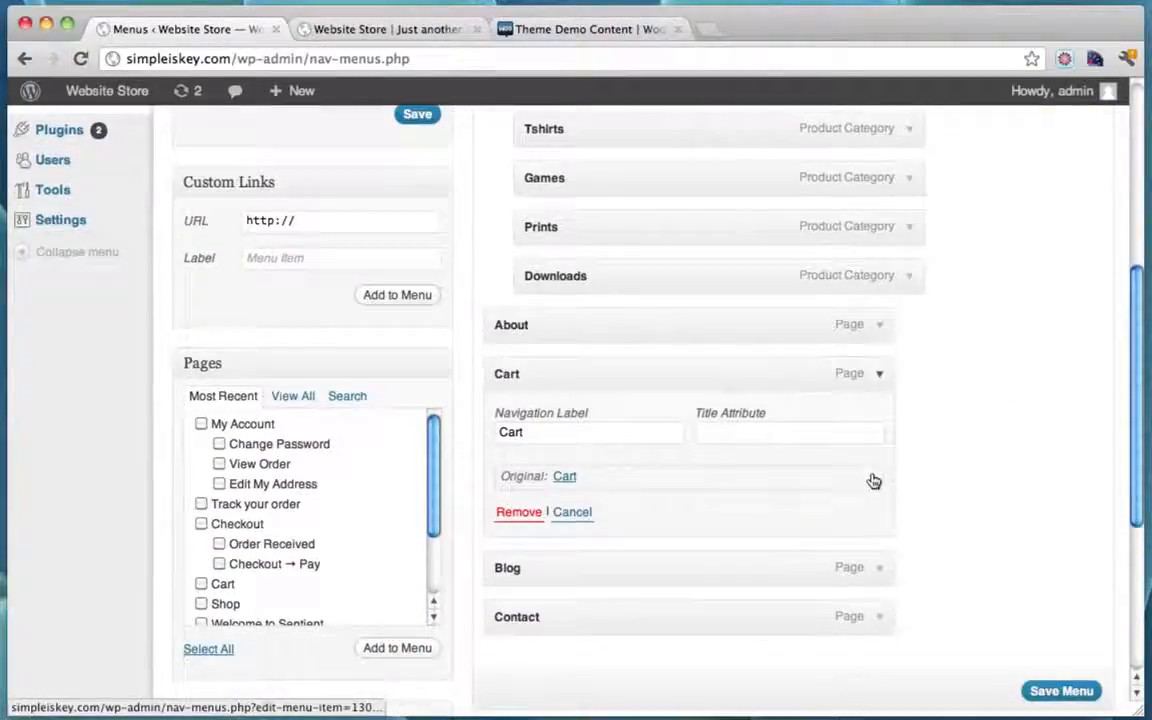
pyautogui.click(519, 512)
pyautogui.scroll(-2, 527, 525)
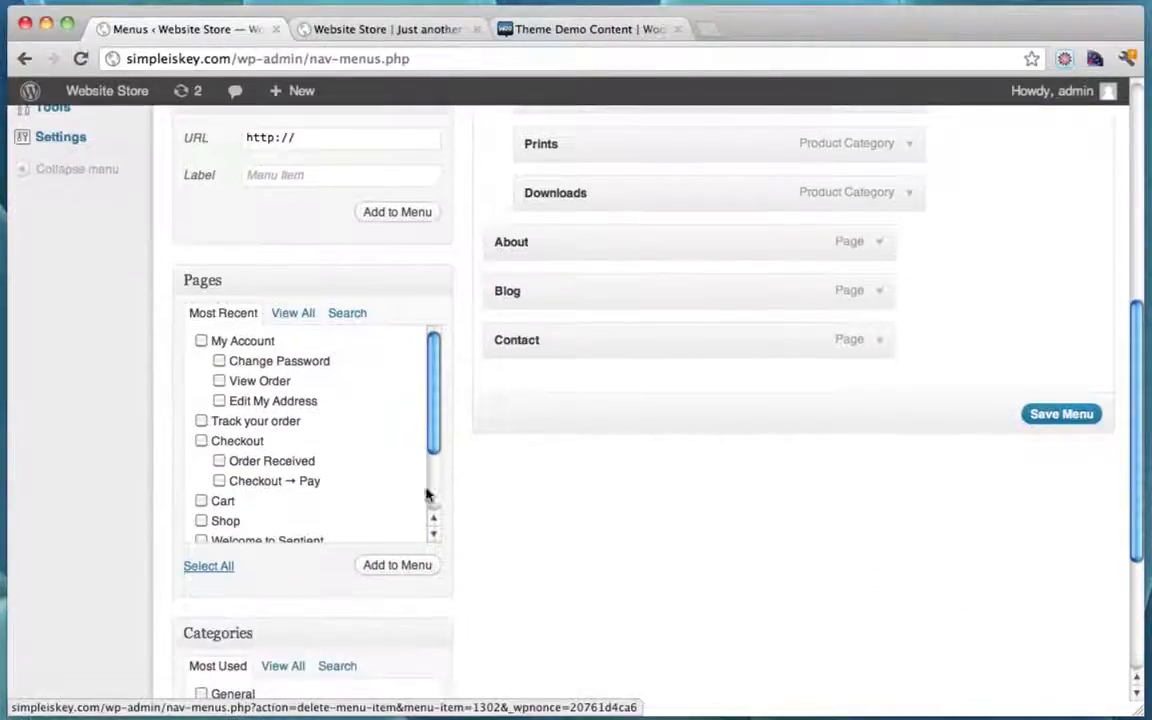
pyautogui.moveTo(432, 386)
pyautogui.mouseDown()
pyautogui.moveTo(432, 437)
pyautogui.moveTo(423, 385)
pyautogui.mouseUp()
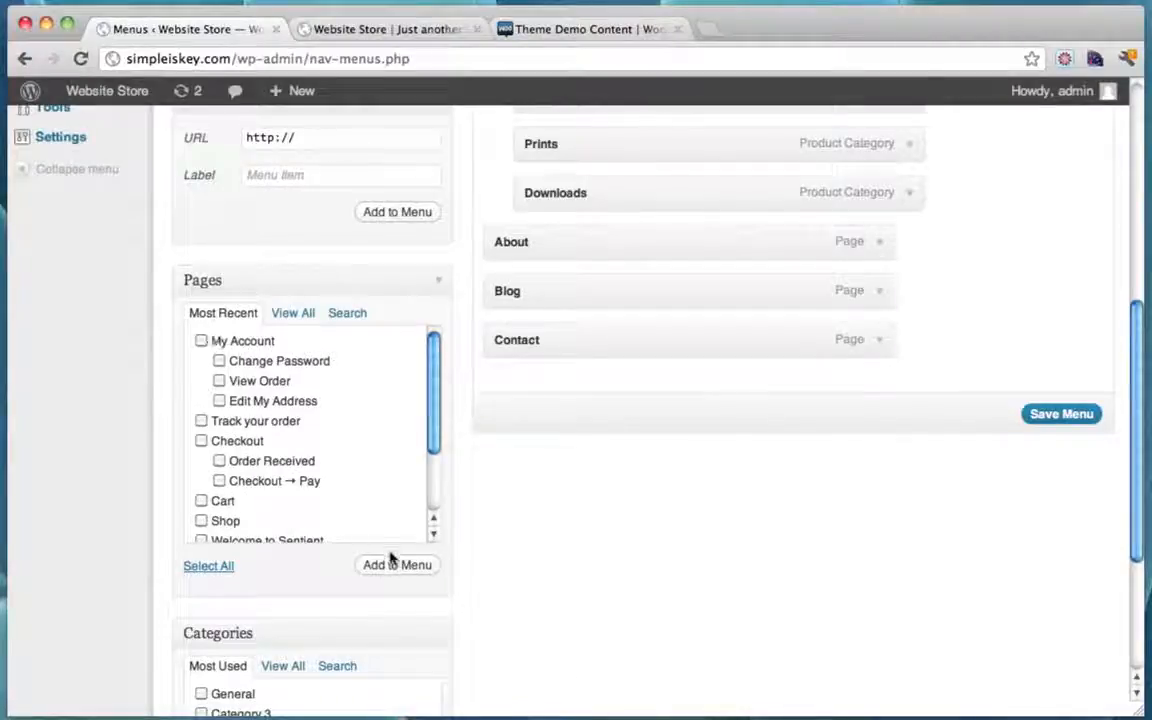
# Step: Clear the Custom Links URL field and save the menu without Cart
pyautogui.scroll(4, 553, 512)
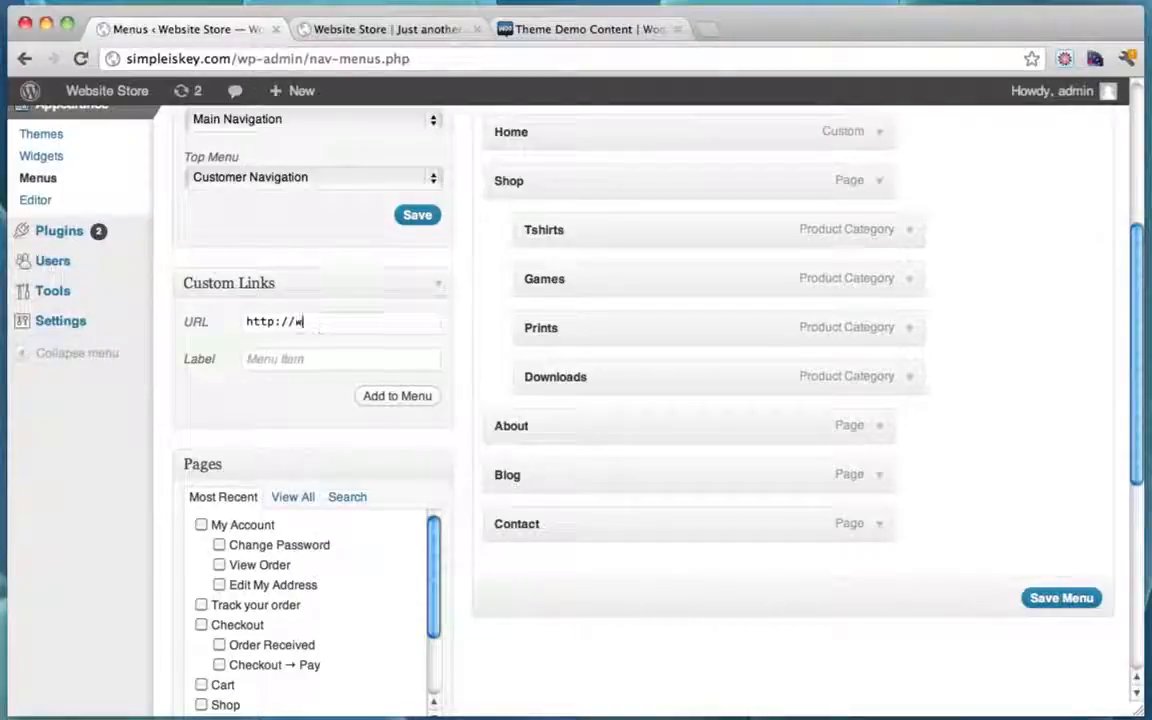
pyautogui.write('ww.google.com')
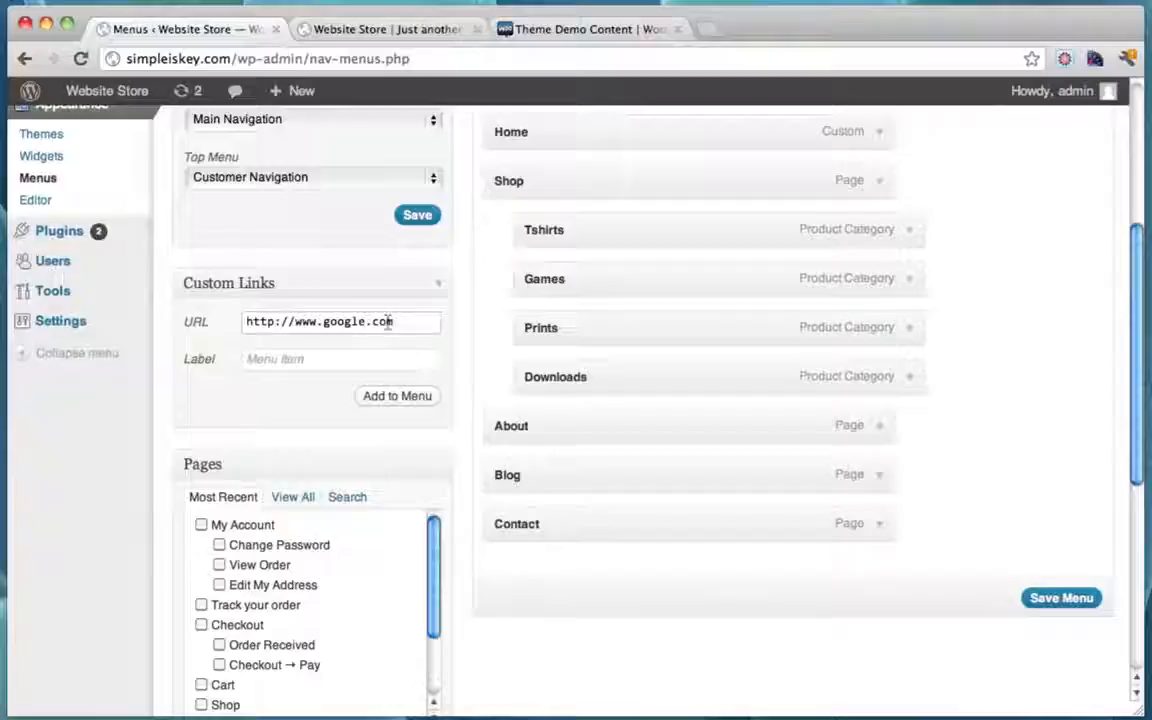
pyautogui.moveTo(394, 321); pyautogui.dragTo(172, 320)
pyautogui.press('BackSpace')
pyautogui.scroll(5, 438, 334)
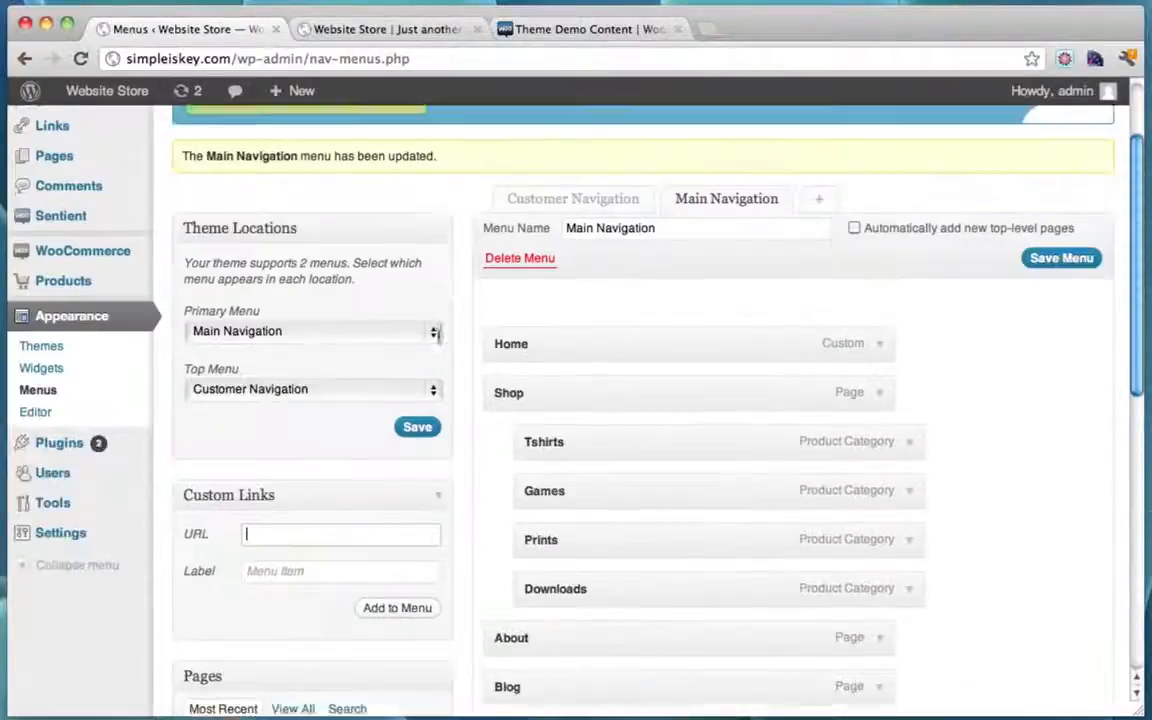
pyautogui.scroll(-10, 434, 334)
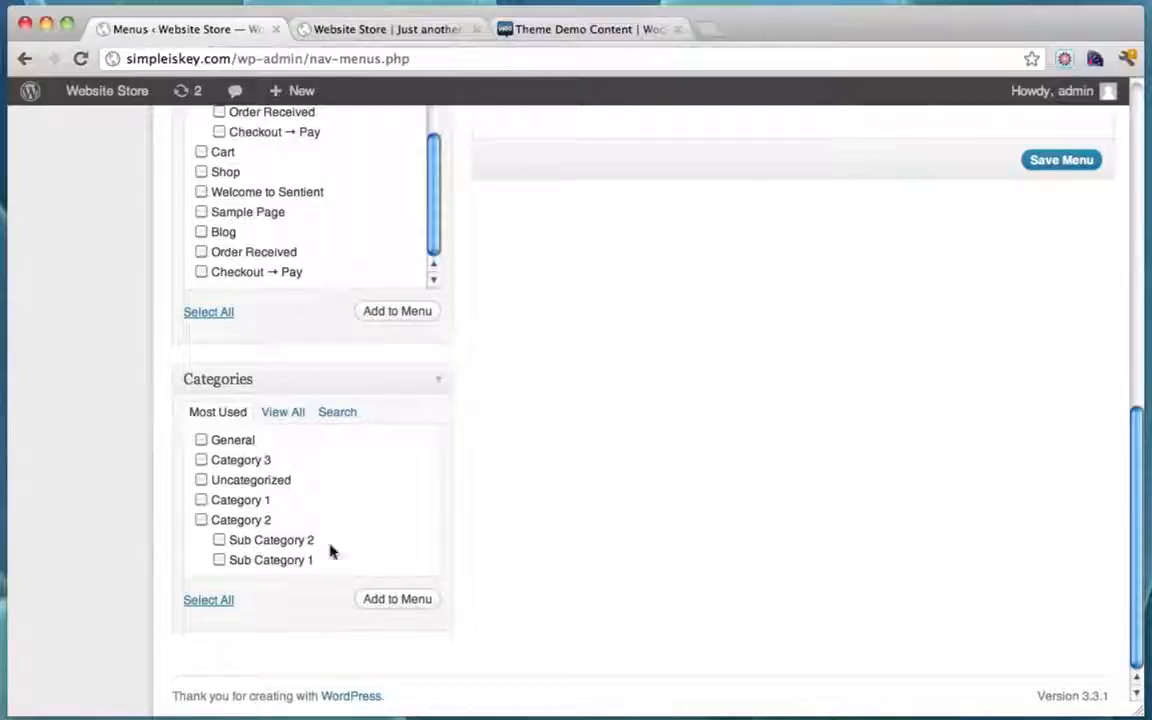
pyautogui.scroll(12, 585, 413)
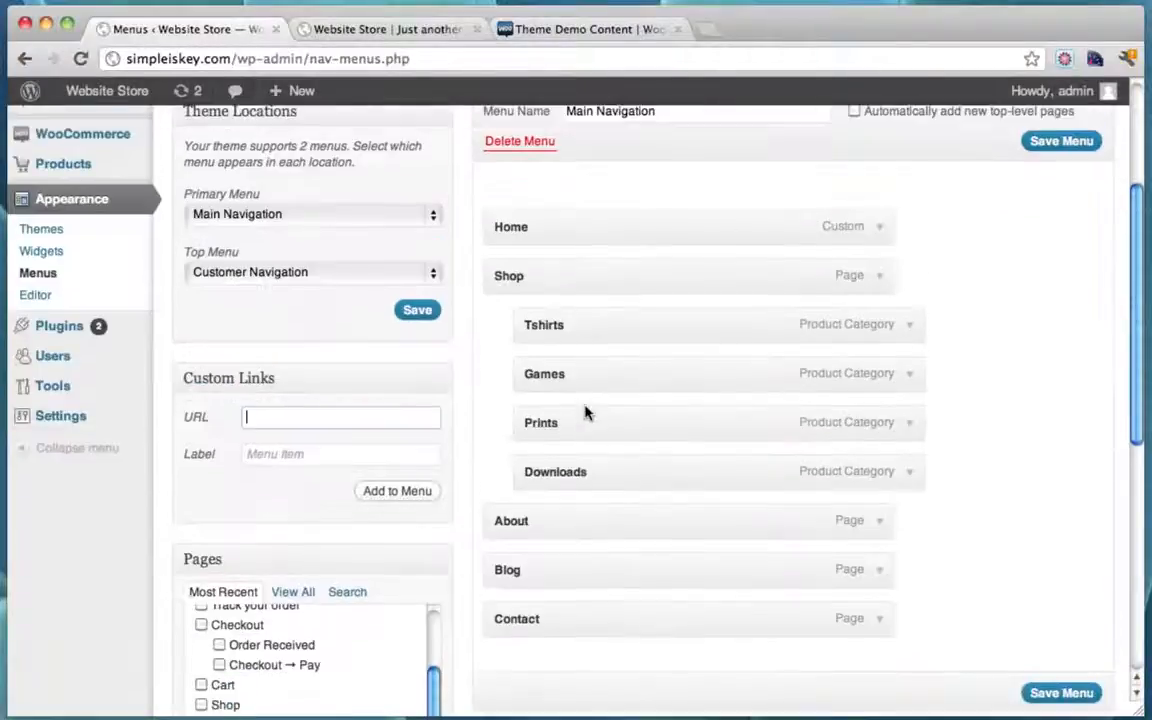
pyautogui.scroll(-6, 771, 437)
pyautogui.click(1052, 556)
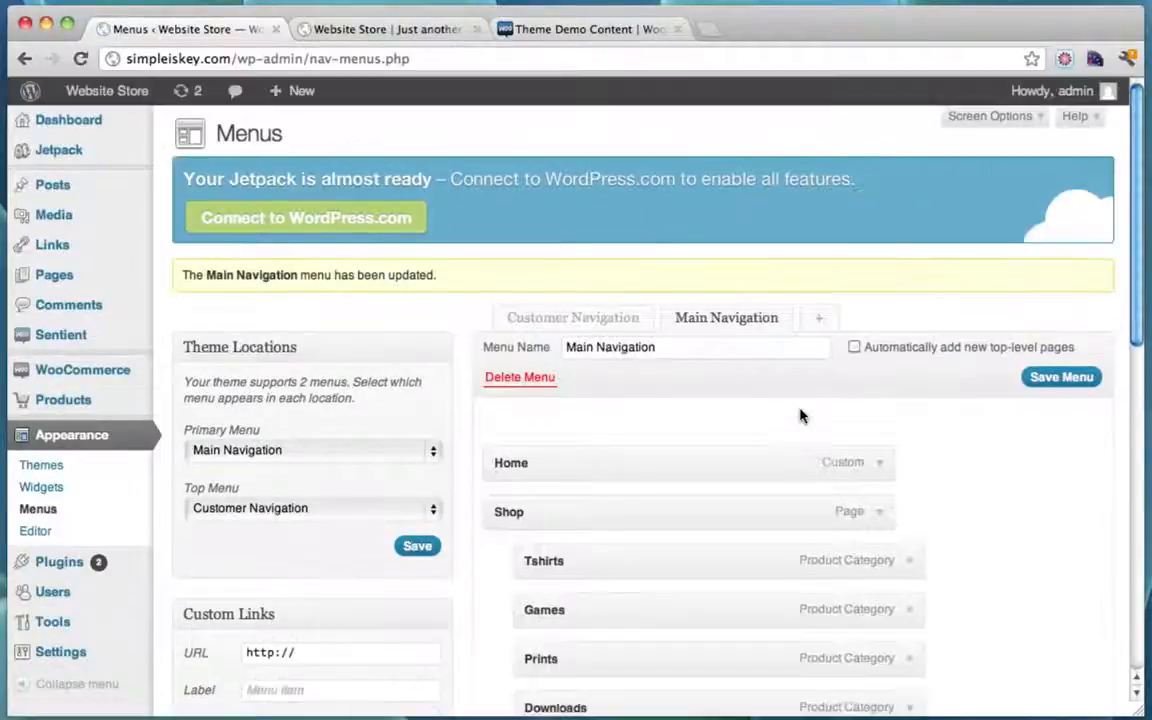
# Step: Open the Customer Navigation menu and compare it with the storefront's My Account dropdown
pyautogui.scroll(-4, 779, 442)
pyautogui.scroll(4, 779, 442)
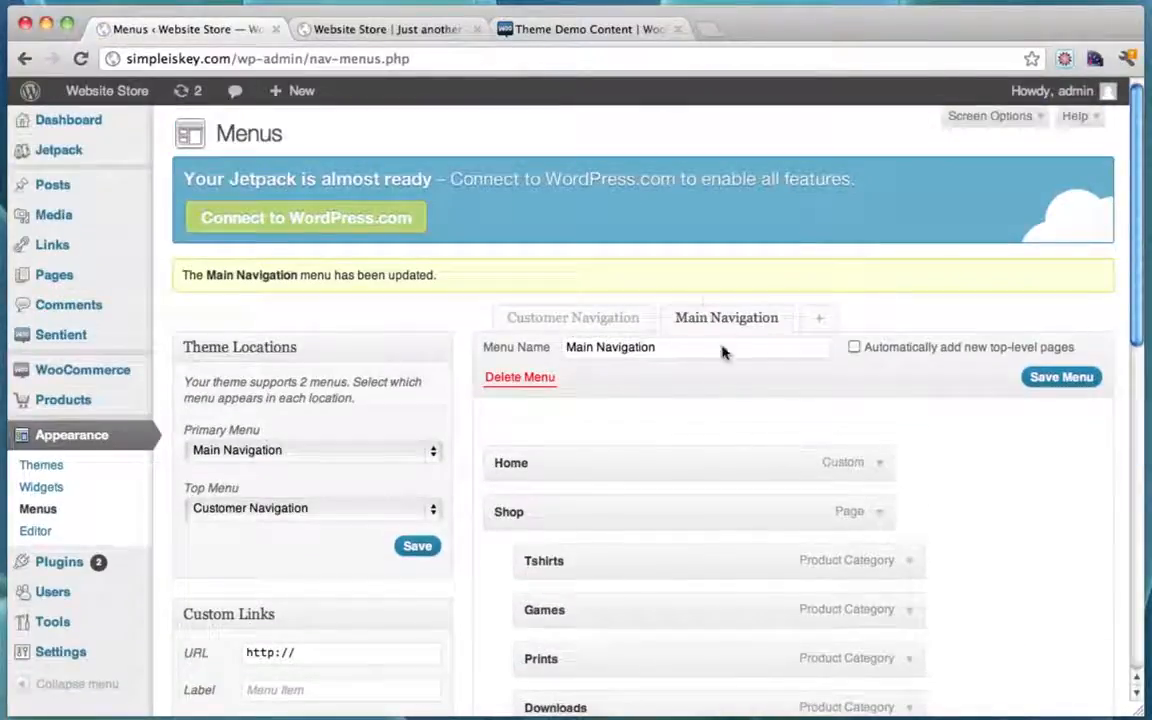
pyautogui.click(572, 318)
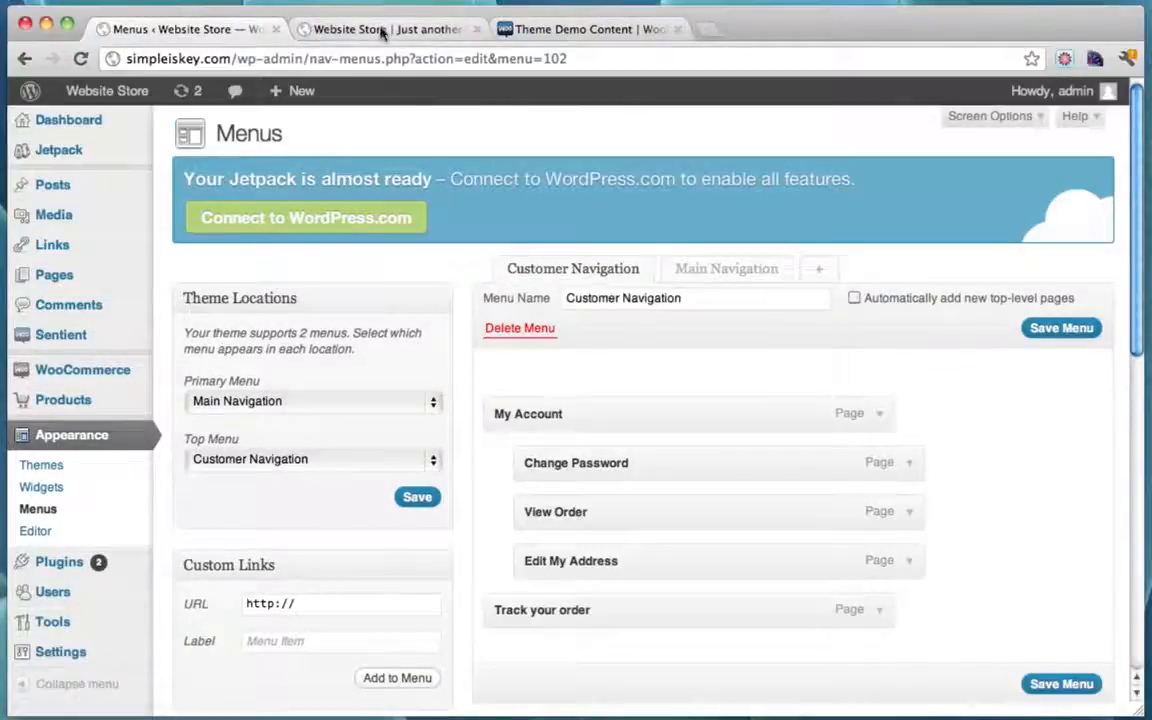
pyautogui.click(380, 31)
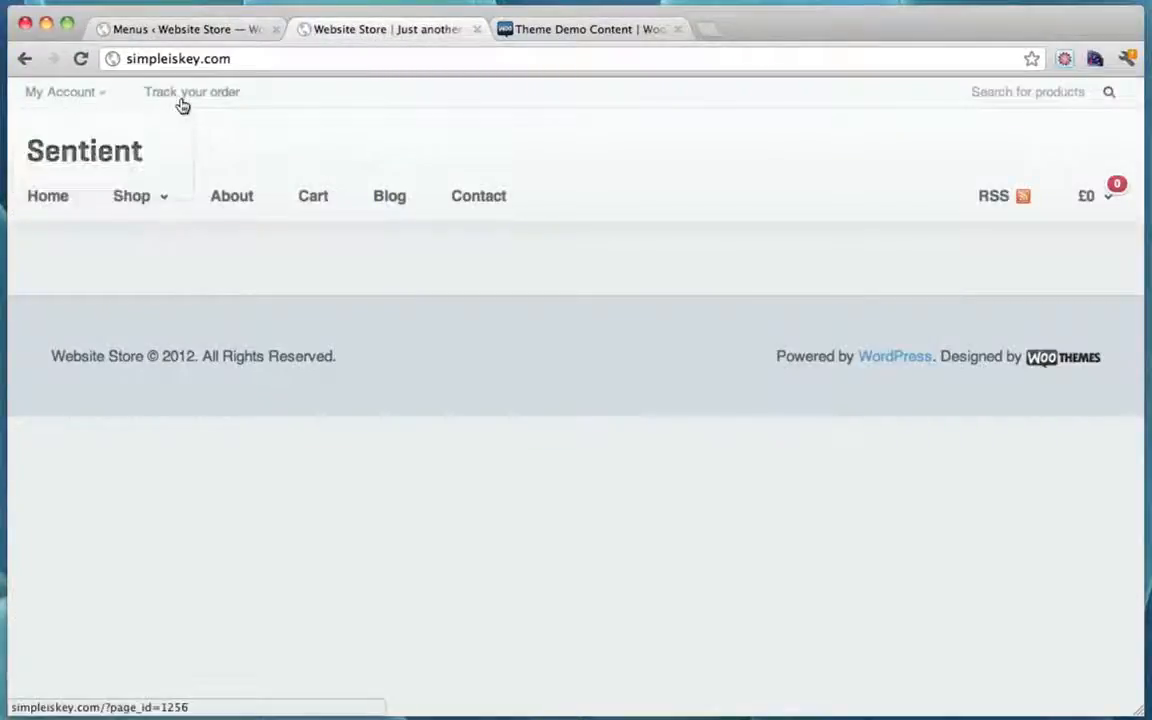
pyautogui.click(249, 27)
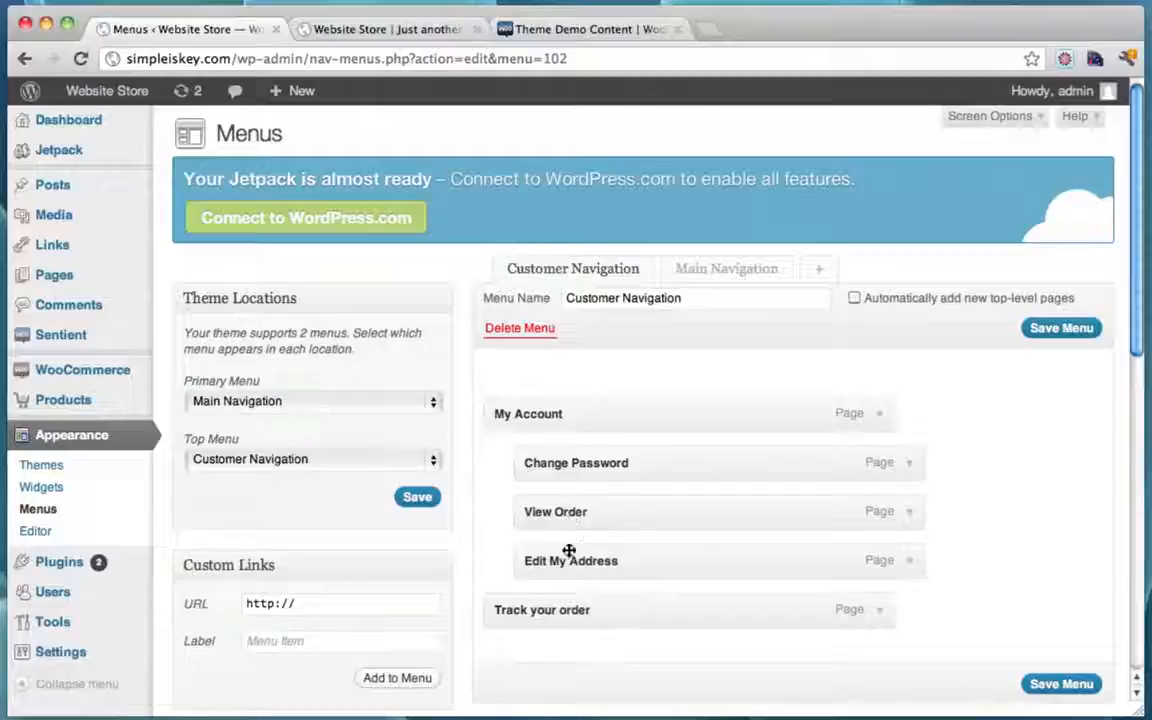
pyautogui.click(388, 34)
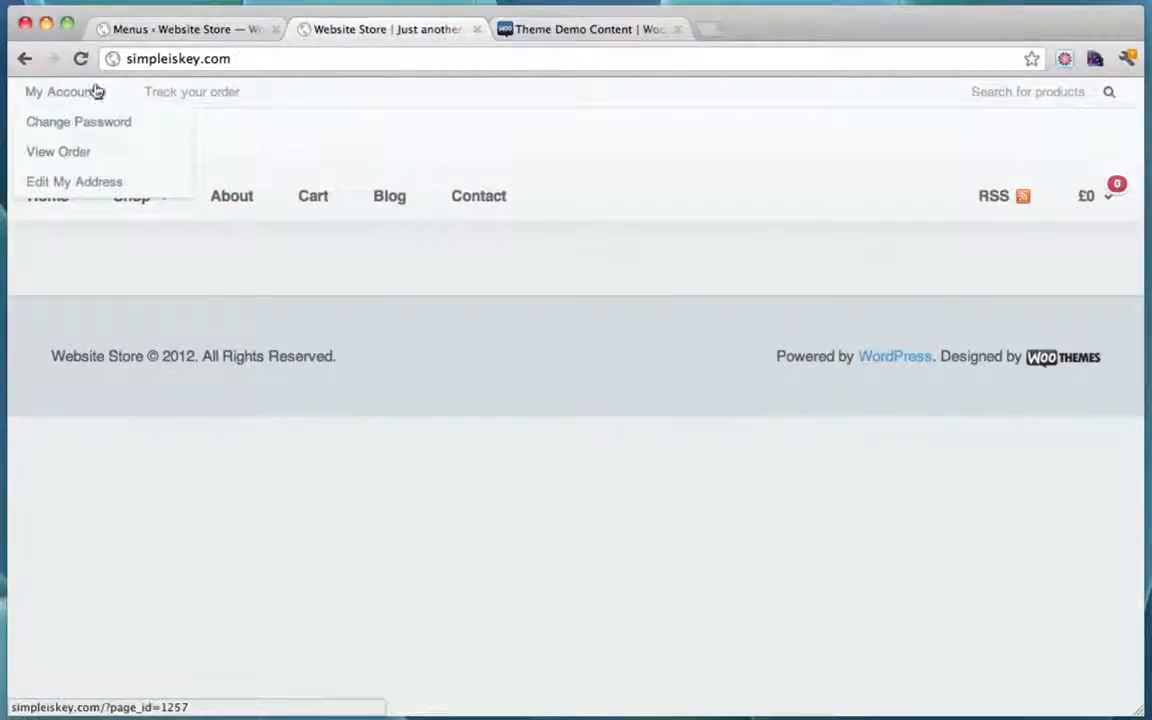
pyautogui.click(185, 31)
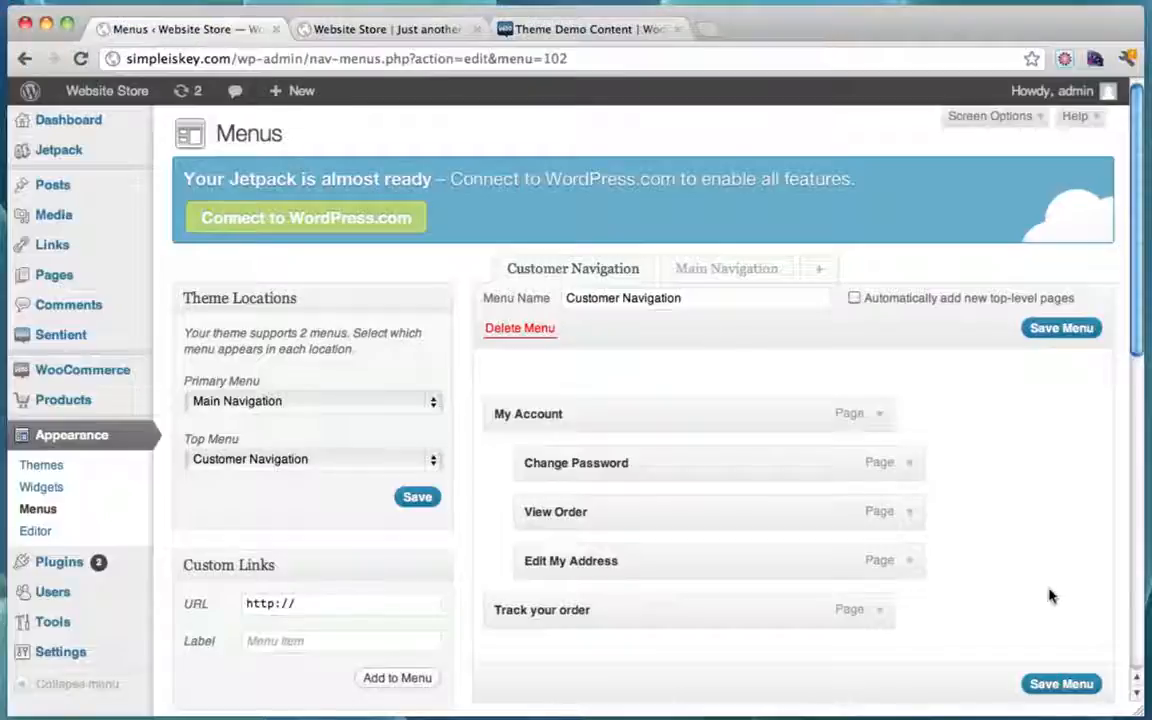
# Step: Save the Customer Navigation menu and check it on the storefront
pyautogui.click(1045, 684)
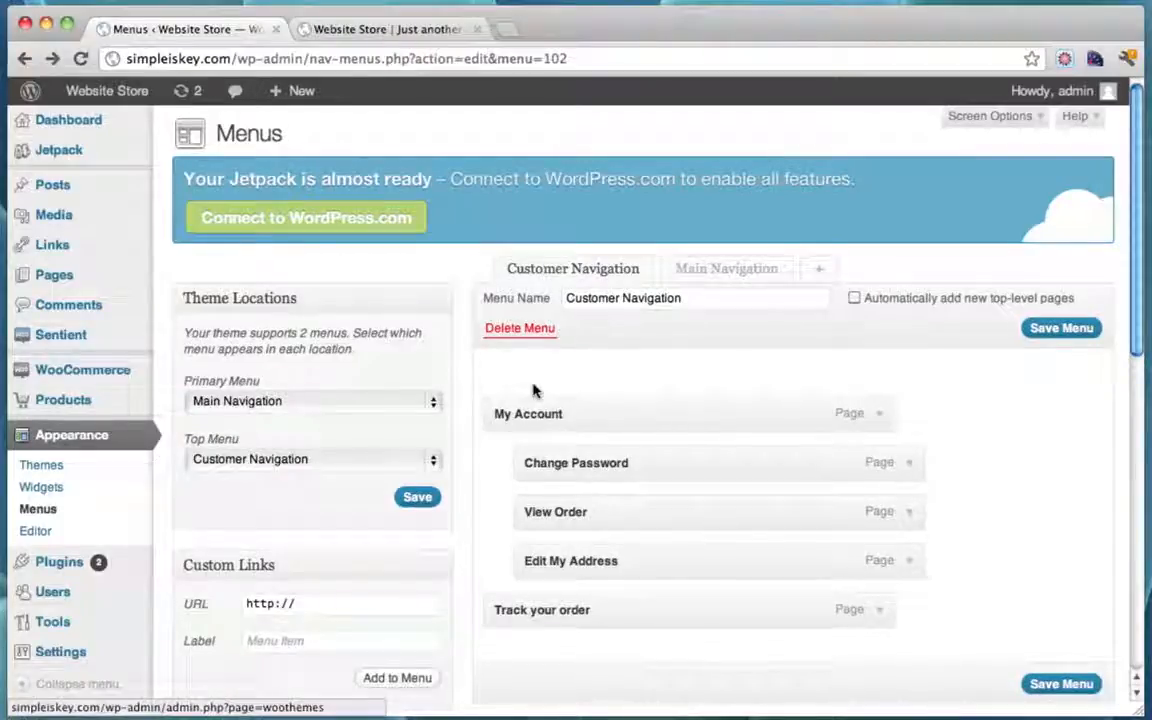
pyautogui.click(370, 33)
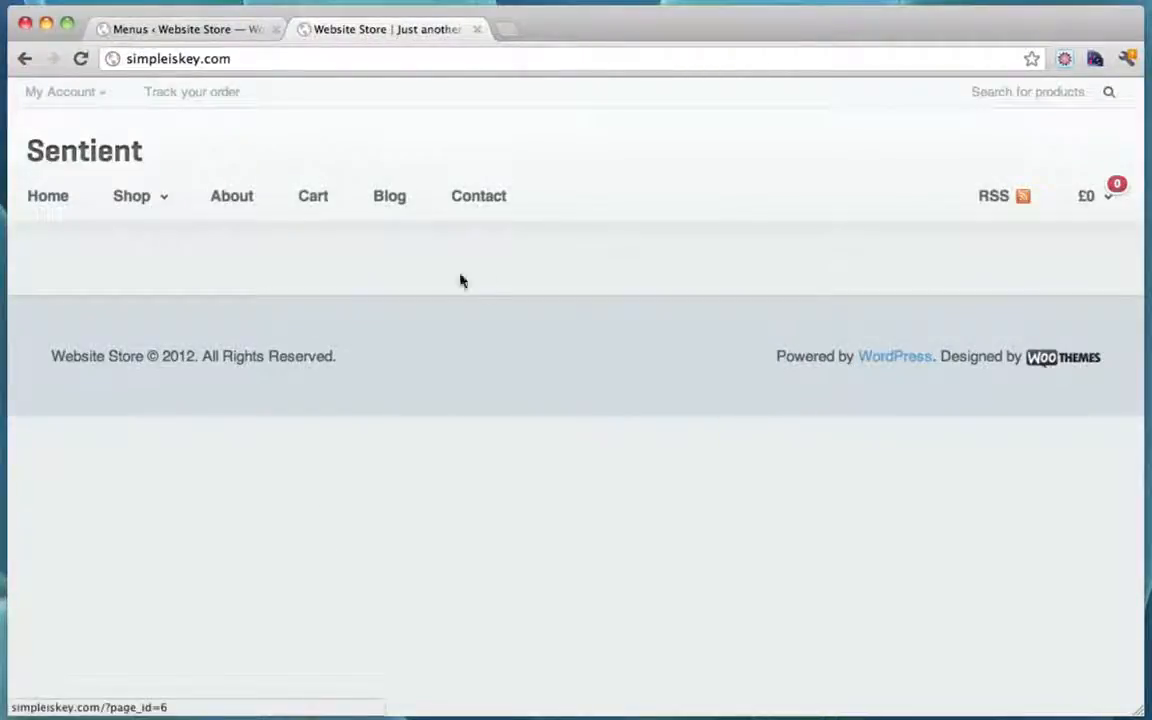
pyautogui.click(170, 32)
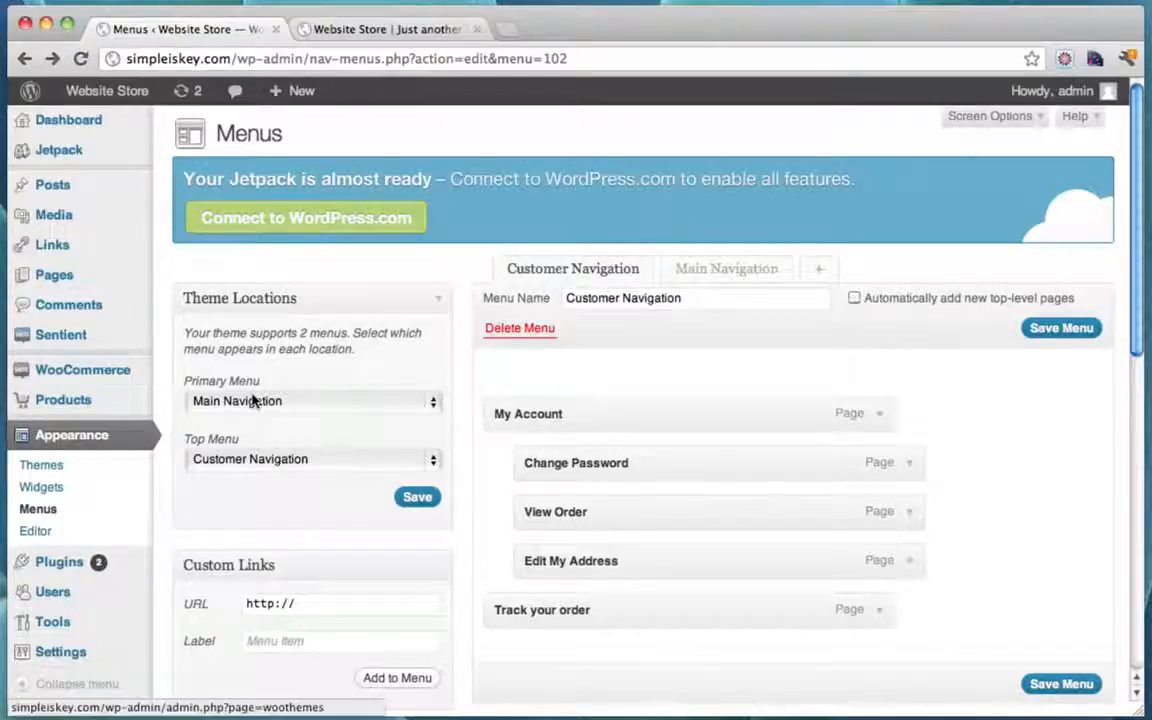
# Step: In Sentient Theme Options > Homepage, save Featured Products displayed as a Grid
pyautogui.click(92, 346)
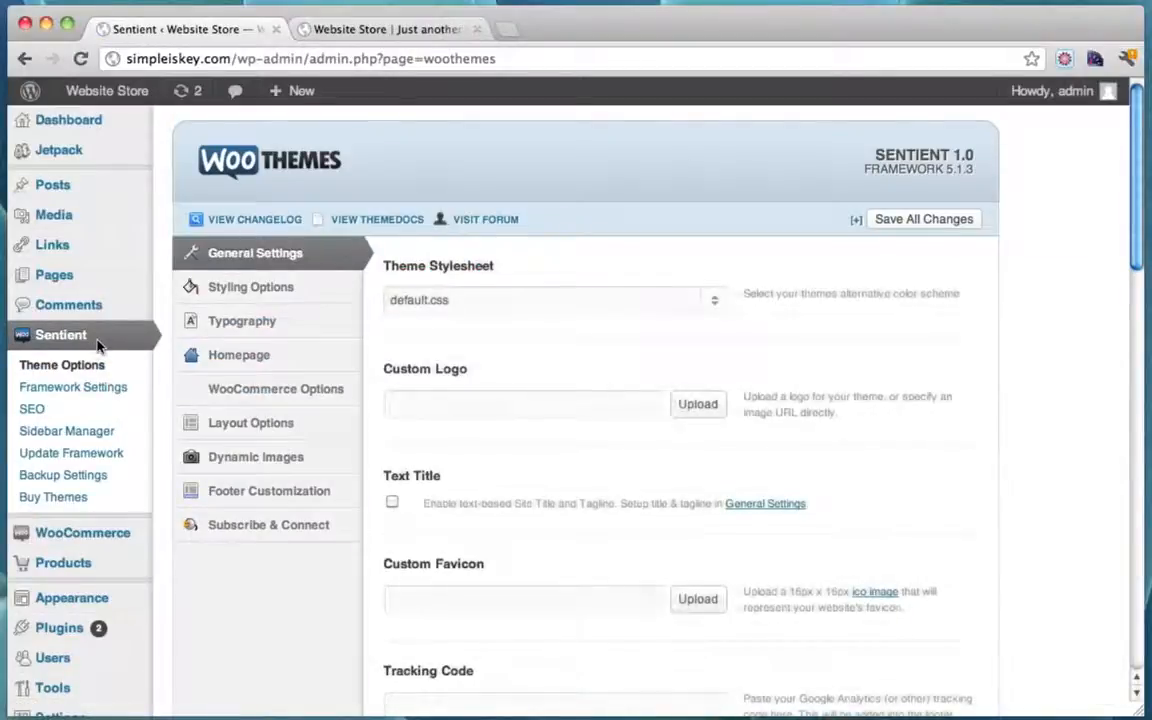
pyautogui.moveTo(272, 364)
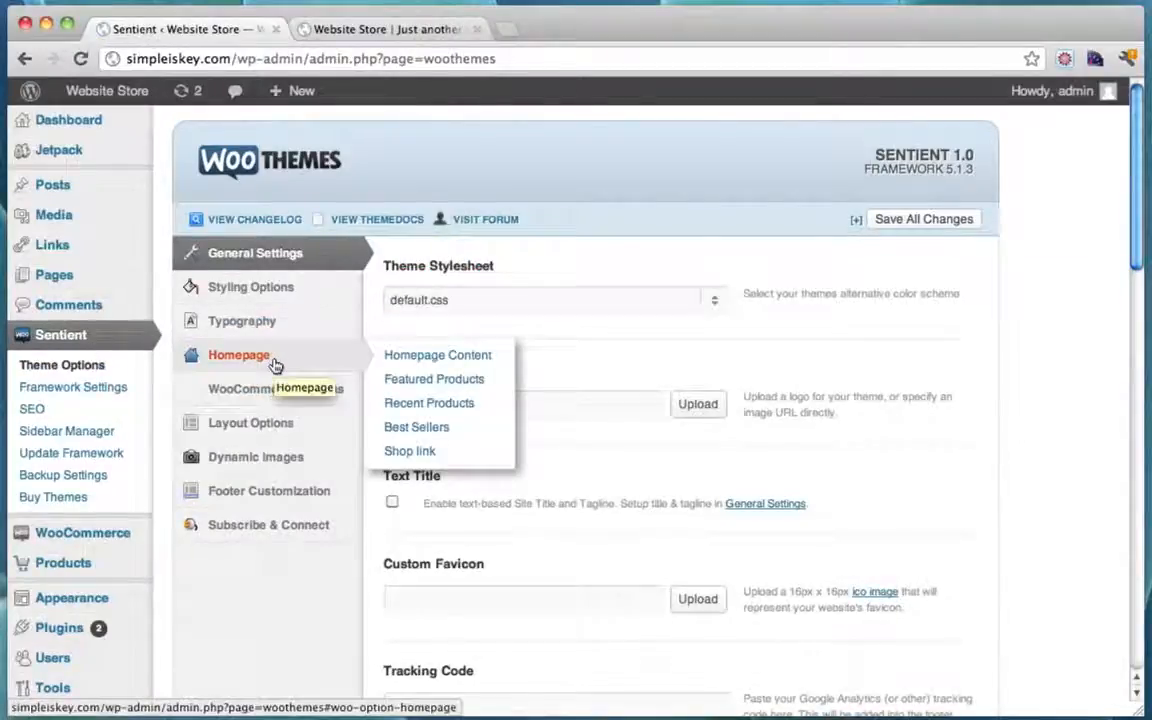
pyautogui.click(274, 365)
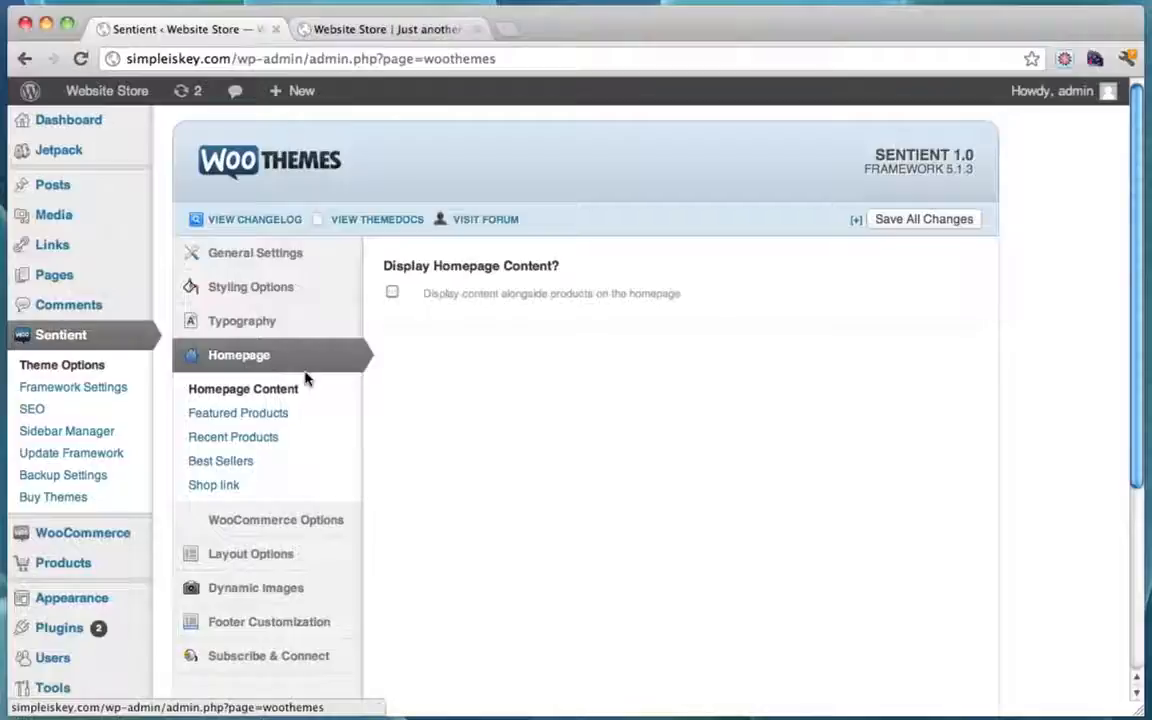
pyautogui.click(265, 419)
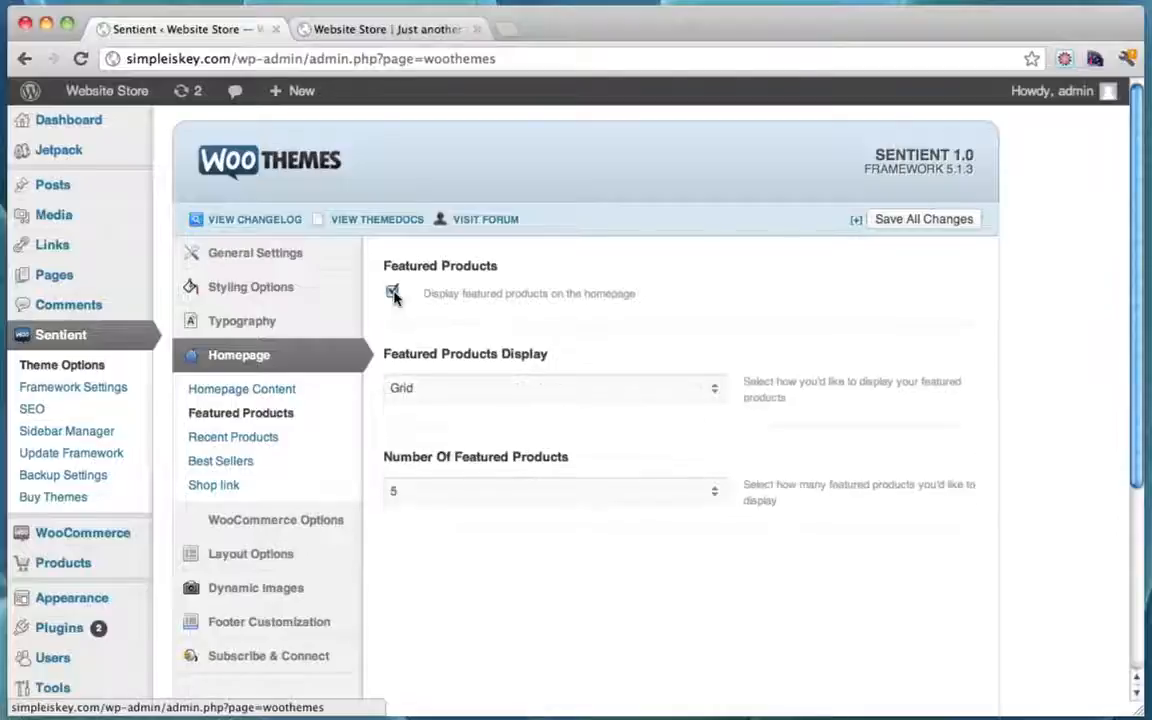
pyautogui.click(715, 391)
pyautogui.click(715, 389)
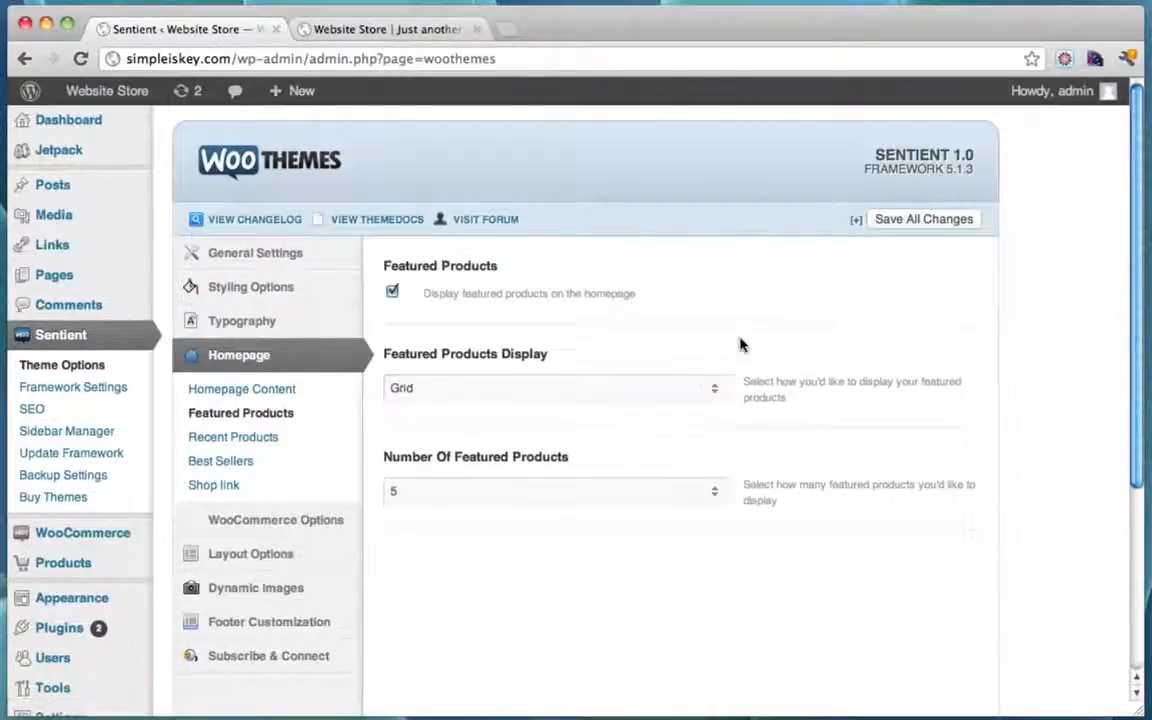
pyautogui.scroll(-5, 740, 342)
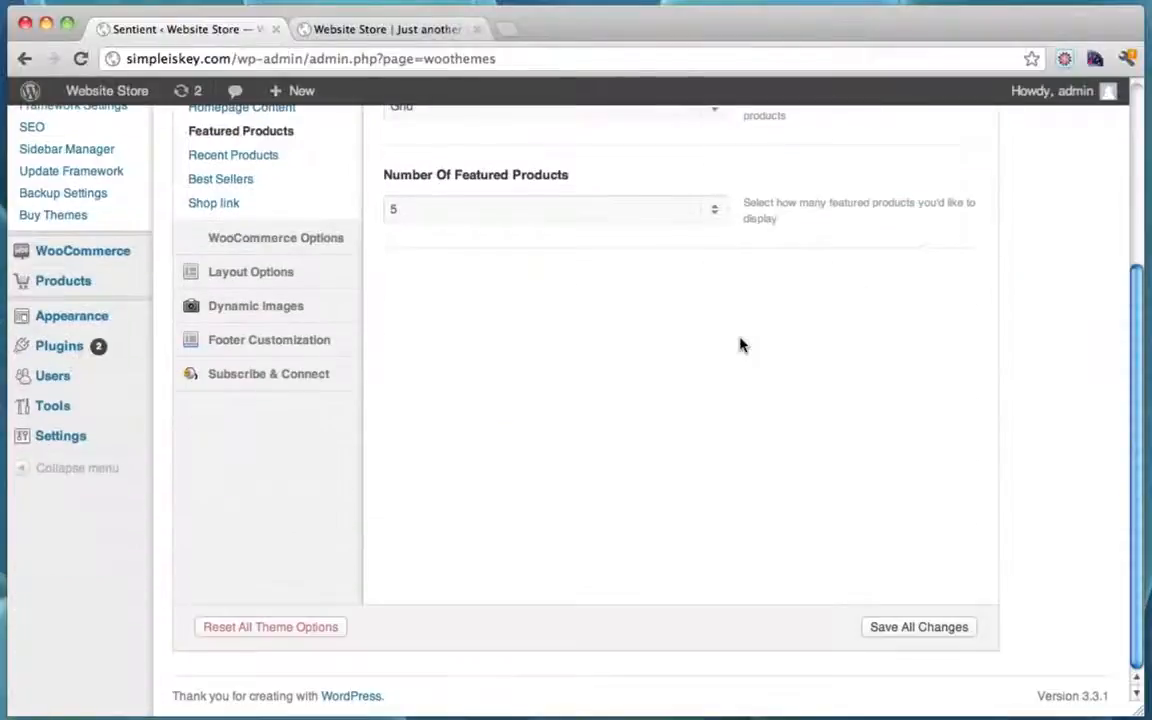
pyautogui.click(914, 627)
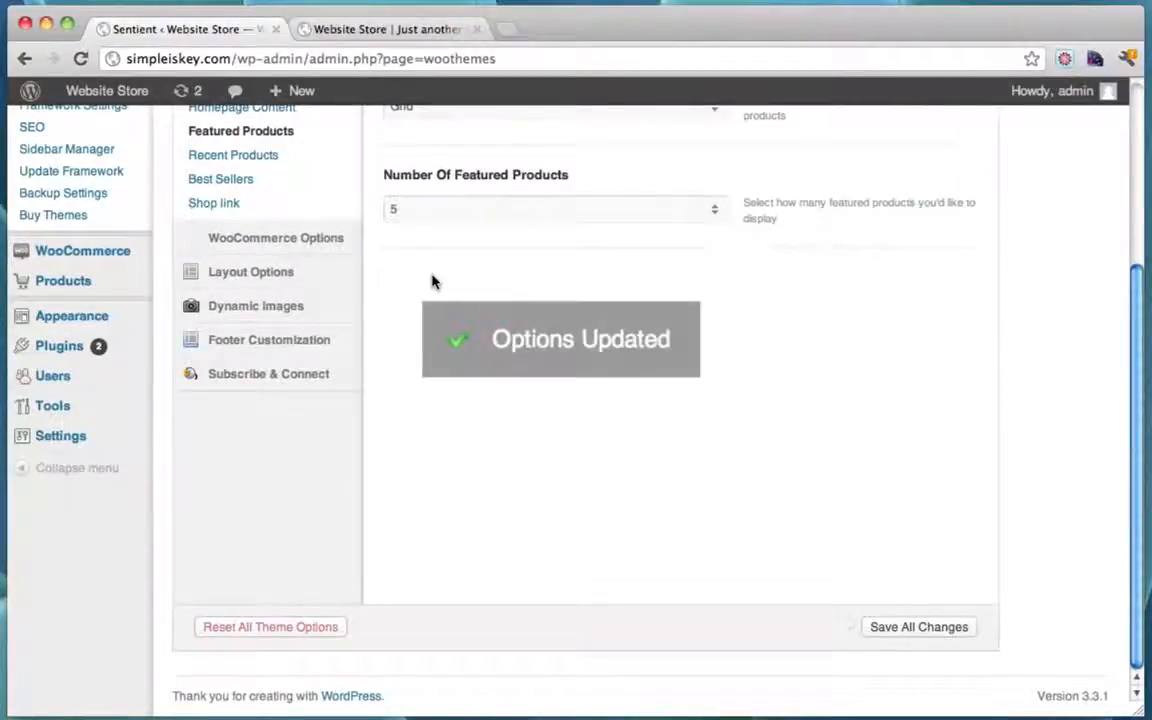
# Step: Save the homepage Recent Products settings
pyautogui.scroll(4, 432, 281)
pyautogui.click(250, 336)
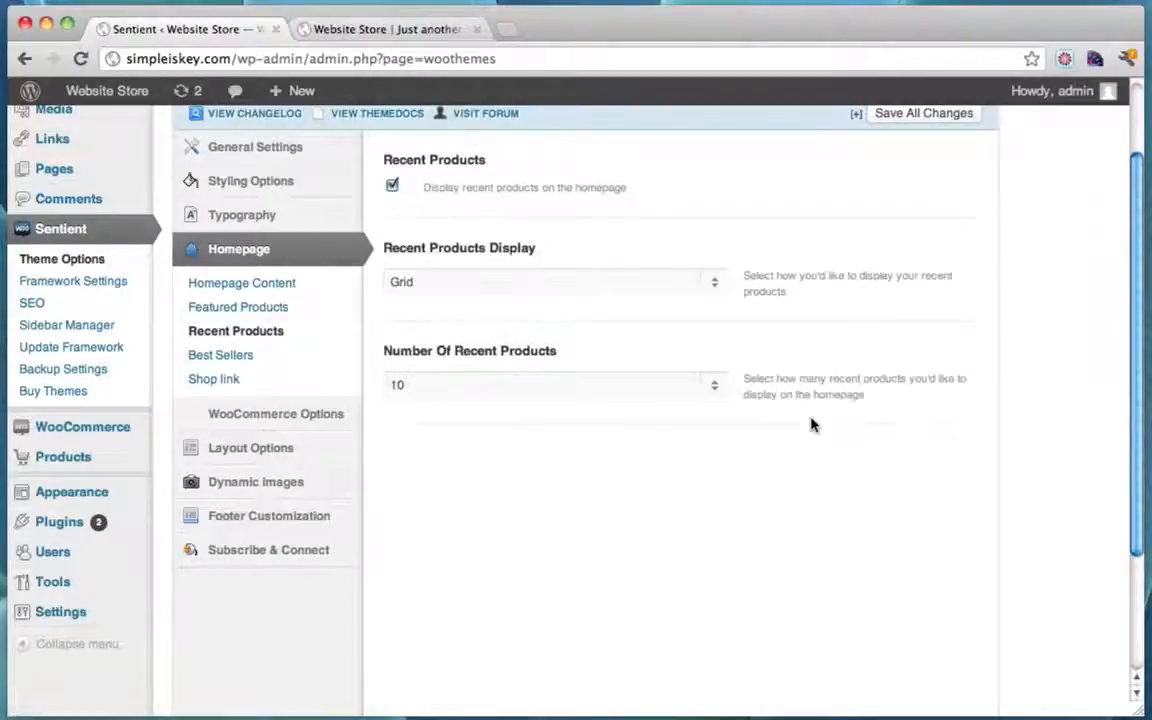
pyautogui.scroll(-4, 811, 425)
pyautogui.click(928, 634)
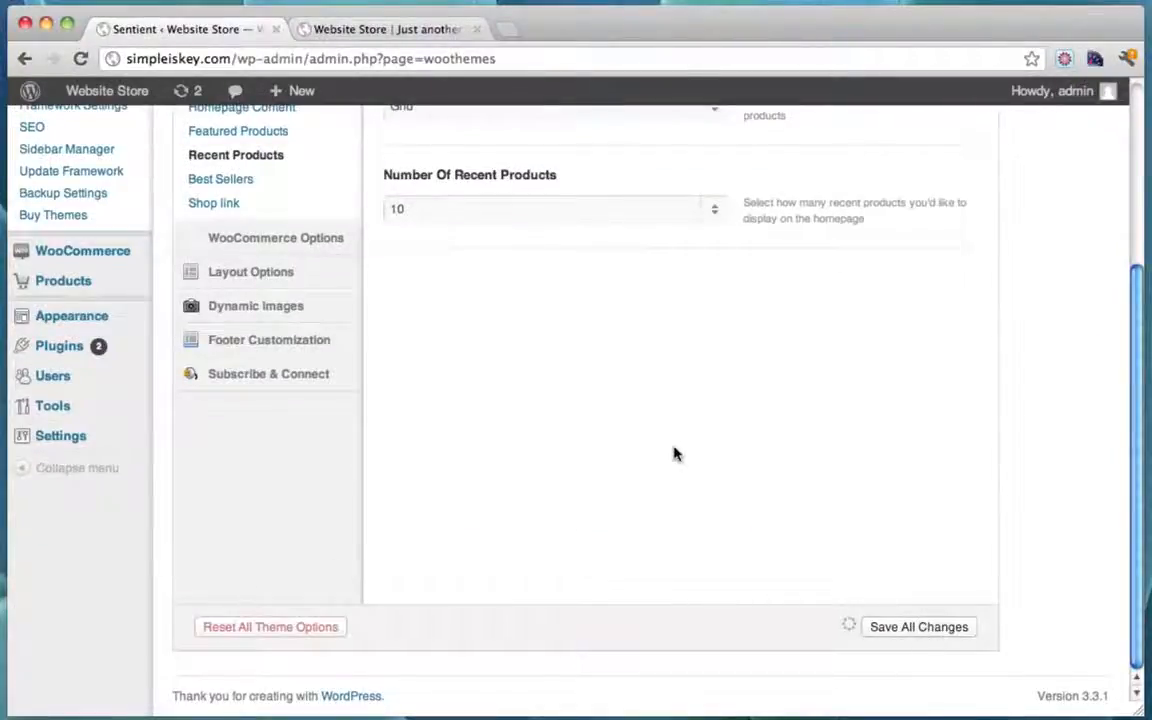
pyautogui.scroll(6, 674, 453)
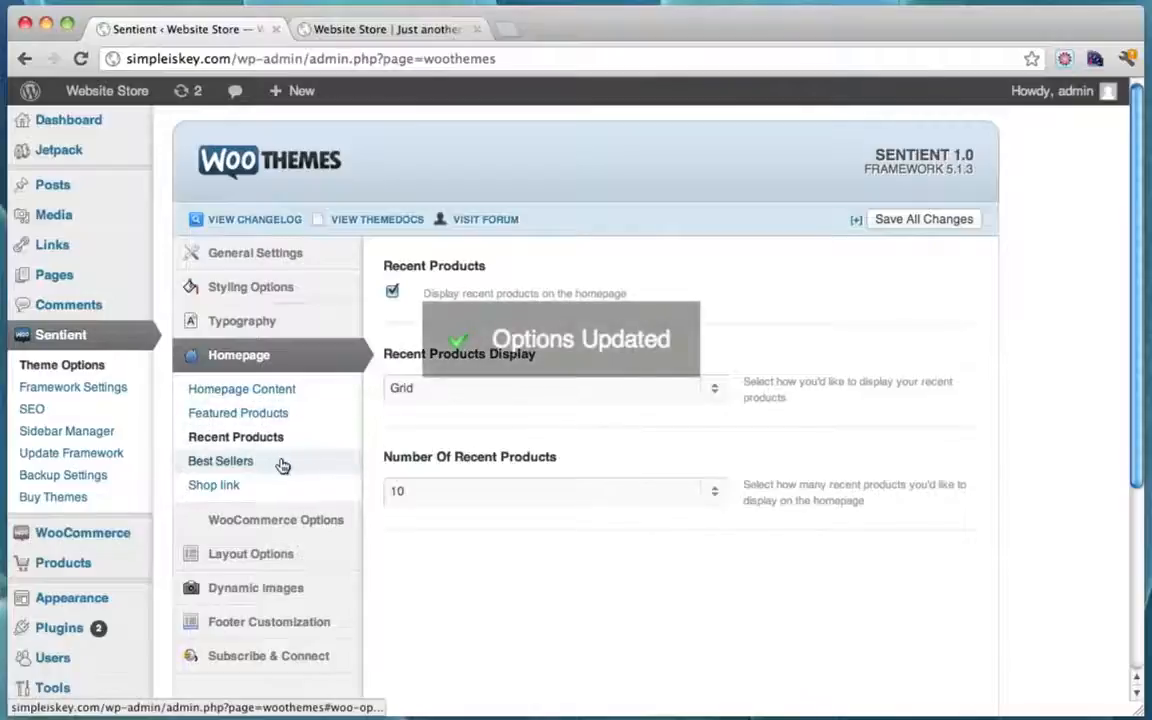
# Step: Turn on homepage Best Sellers, then return to the storefront
pyautogui.click(239, 463)
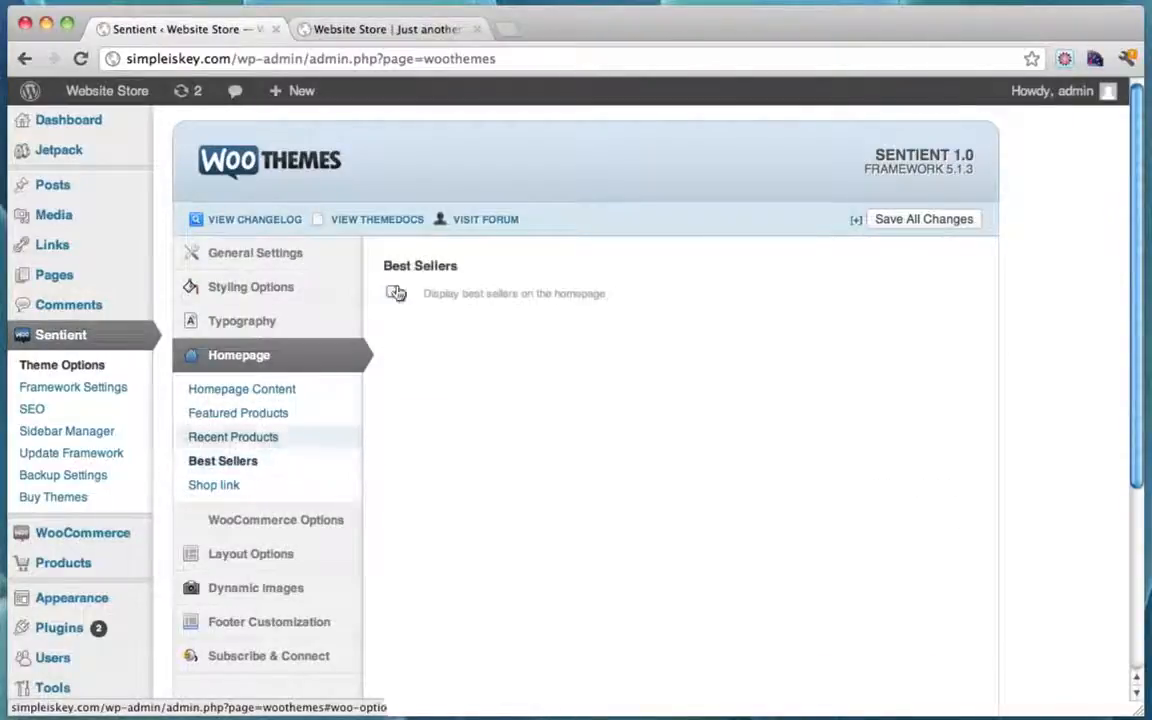
pyautogui.click(396, 293)
pyautogui.scroll(-4, 797, 442)
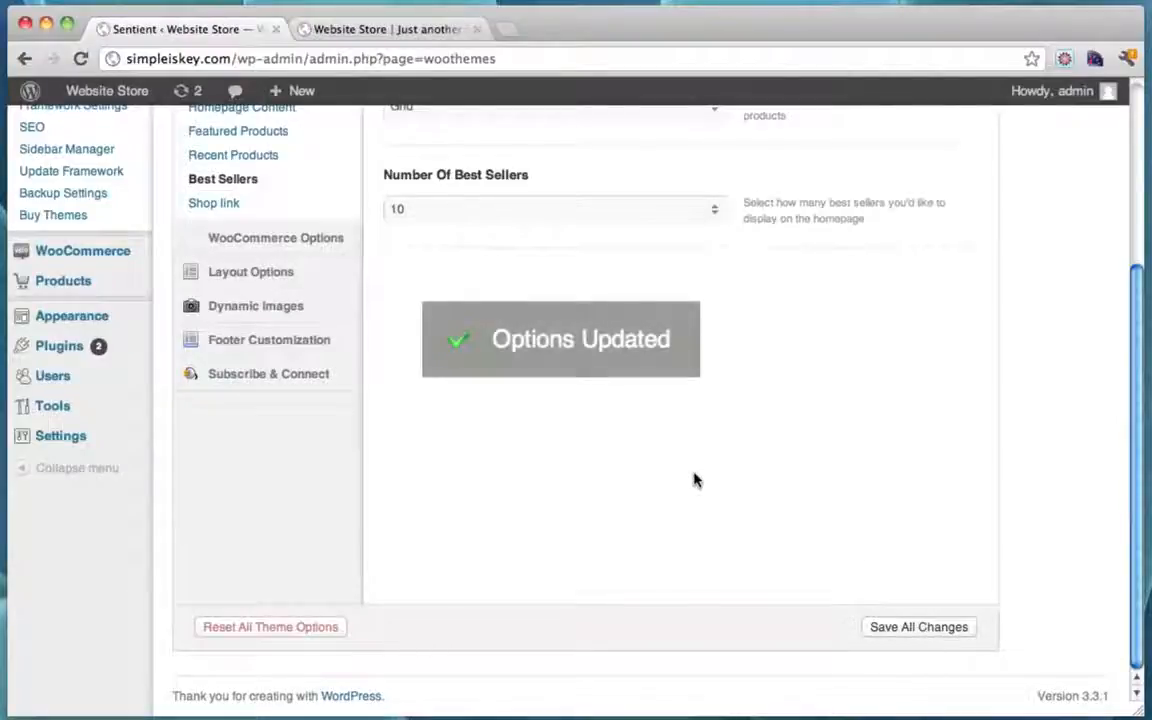
pyautogui.scroll(4, 695, 480)
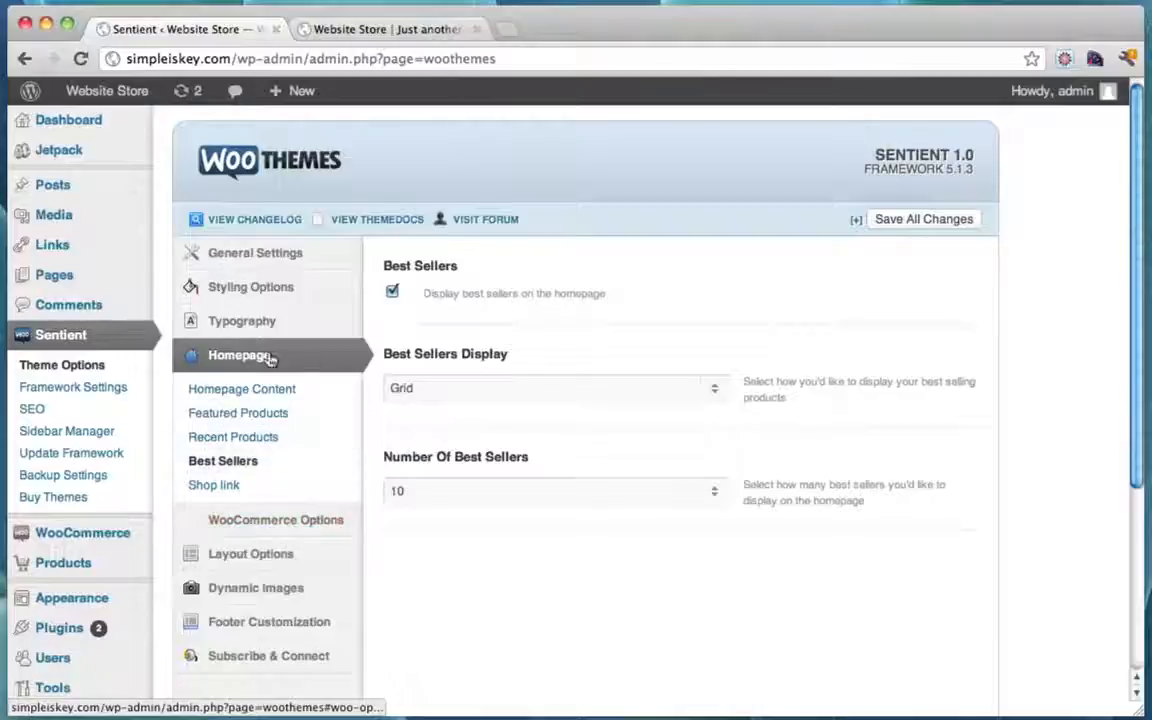
pyautogui.click(377, 31)
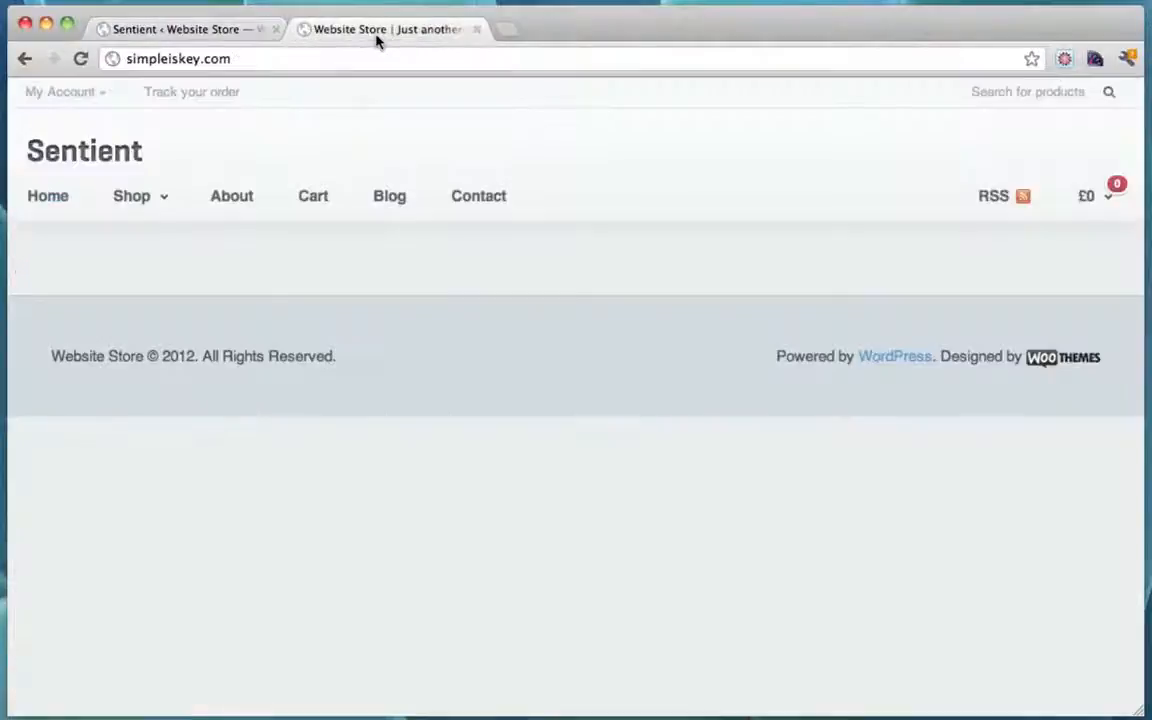
# Step: Reload the storefront and scroll through the featured, new and best-seller product tiles
pyautogui.click(78, 62)
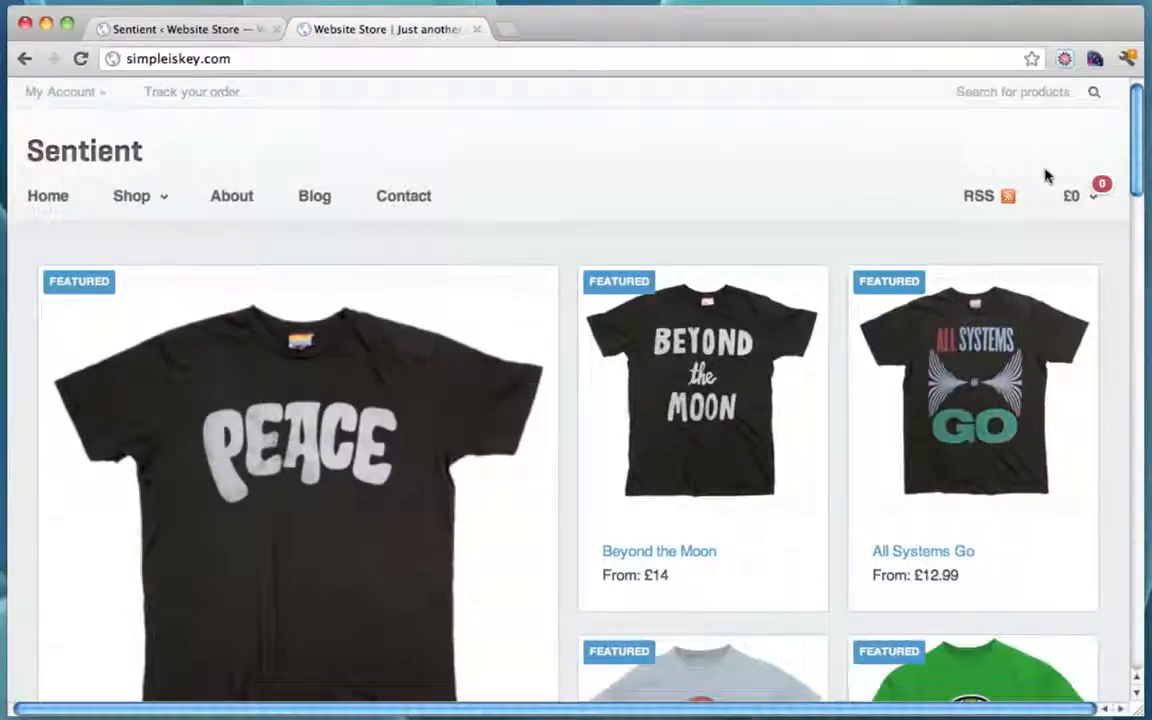
pyautogui.scroll(-10, 1046, 176)
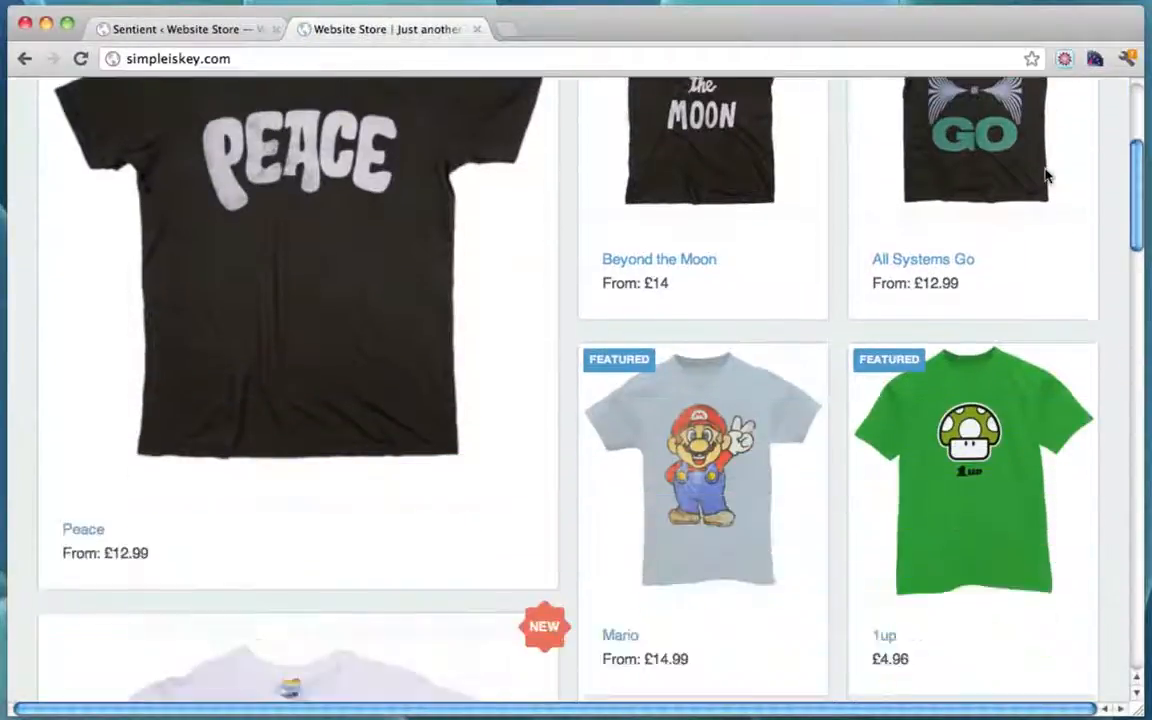
pyautogui.scroll(-15, 1046, 176)
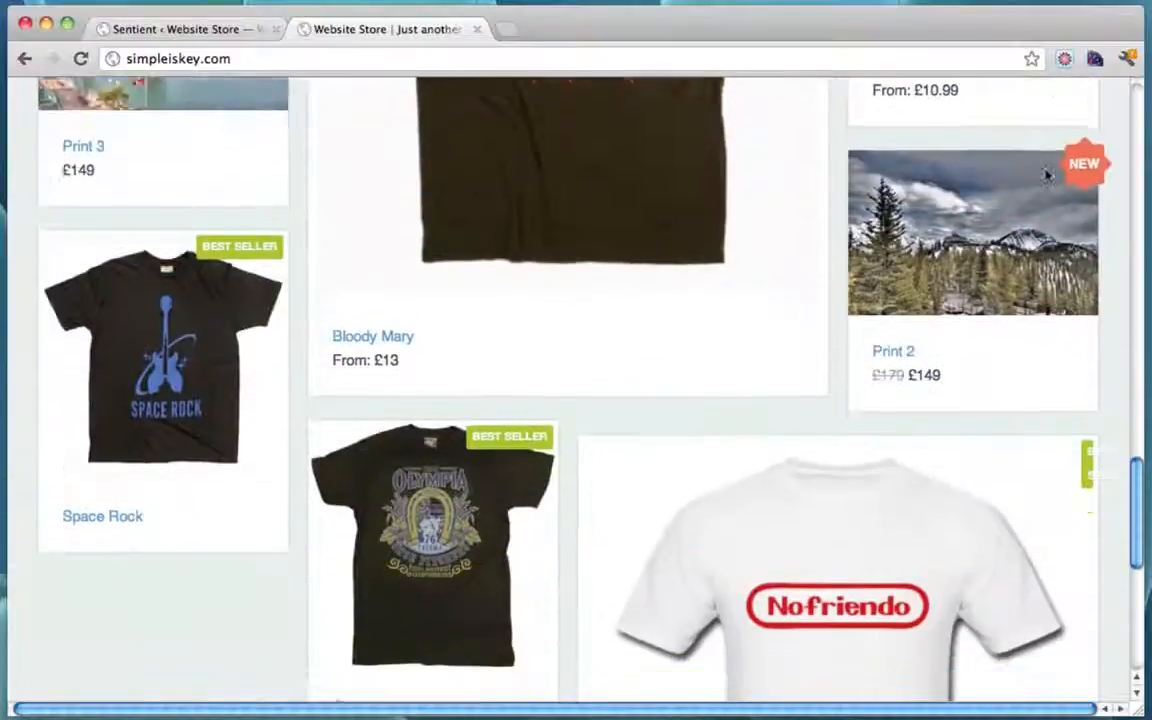
pyautogui.scroll(-2, 1046, 176)
pyautogui.scroll(20, 1046, 176)
pyautogui.scroll(-5, 1046, 176)
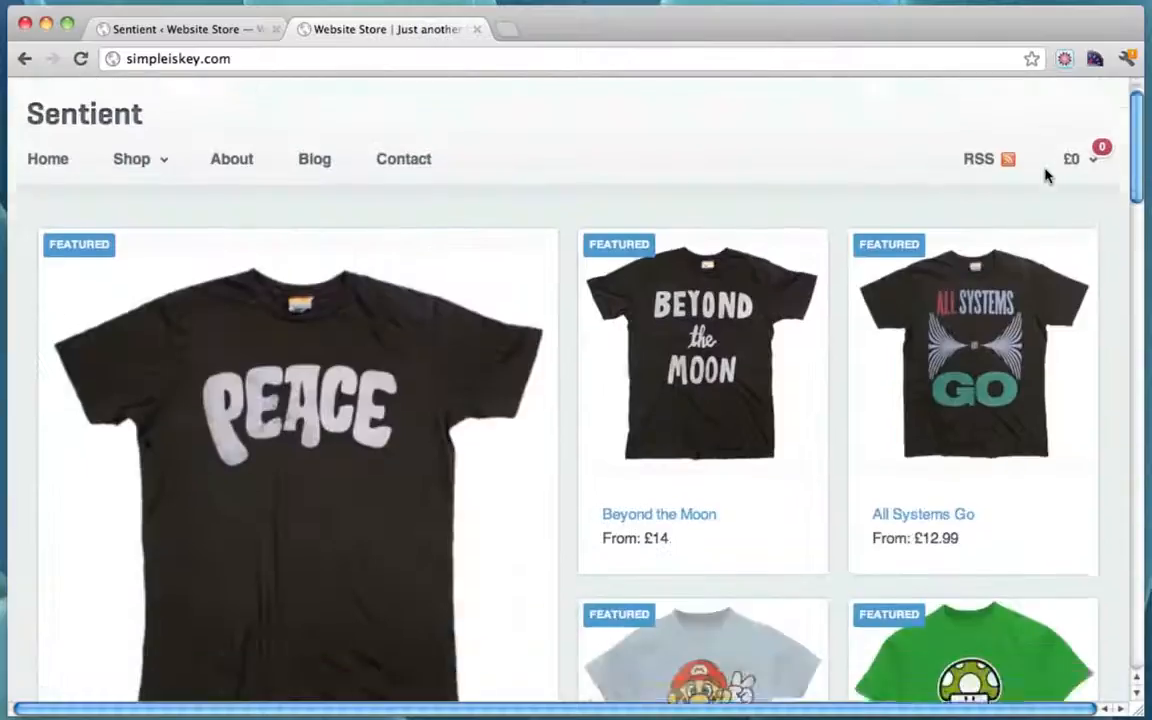
pyautogui.scroll(5, 1046, 176)
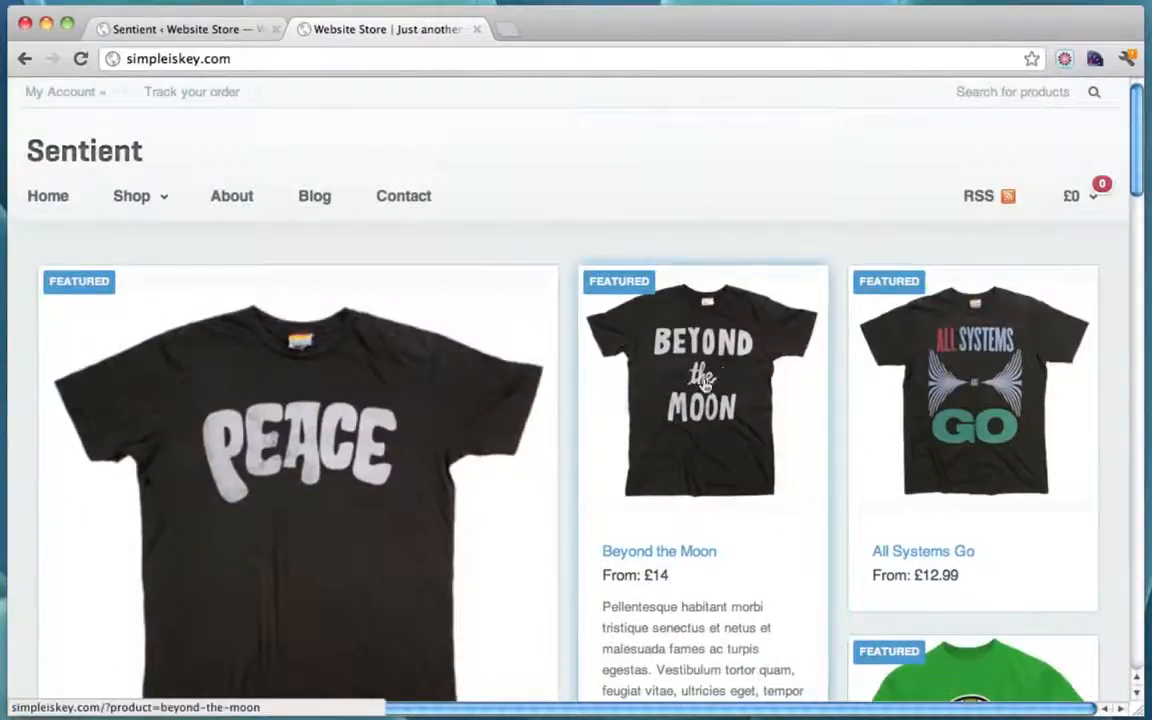
# Step: Add a Small, Black Beyond the Moon T-shirt to the cart
pyautogui.click(705, 380)
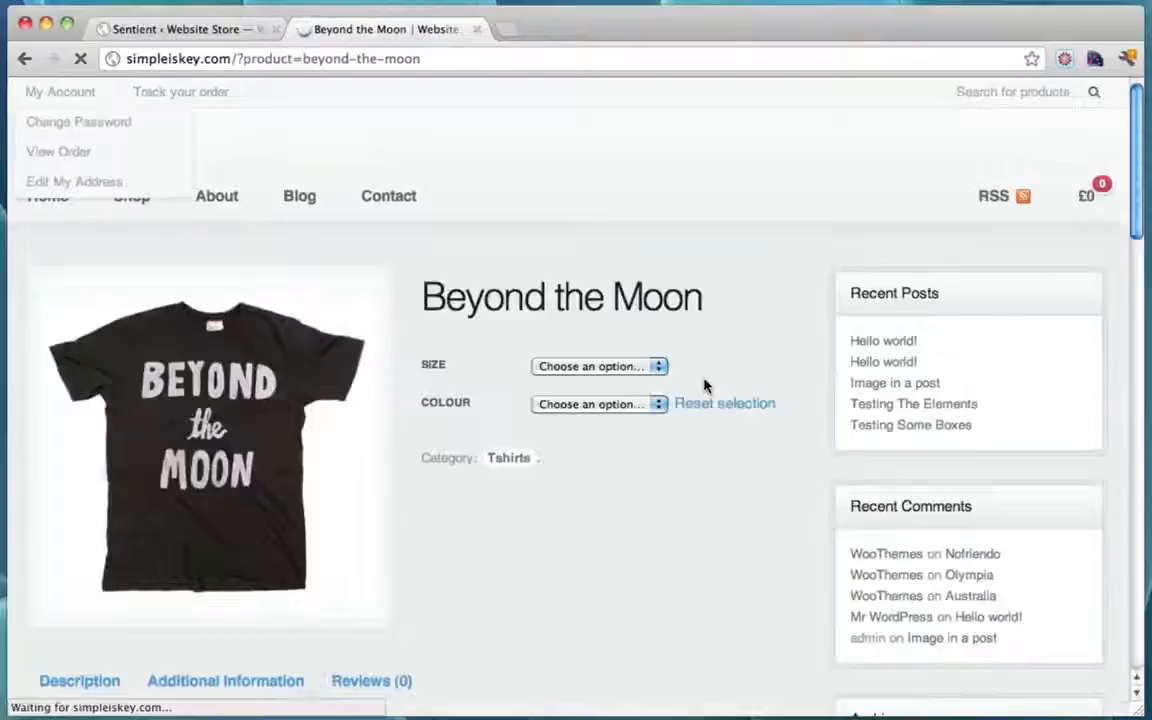
pyautogui.scroll(-3, 705, 385)
pyautogui.scroll(3, 705, 385)
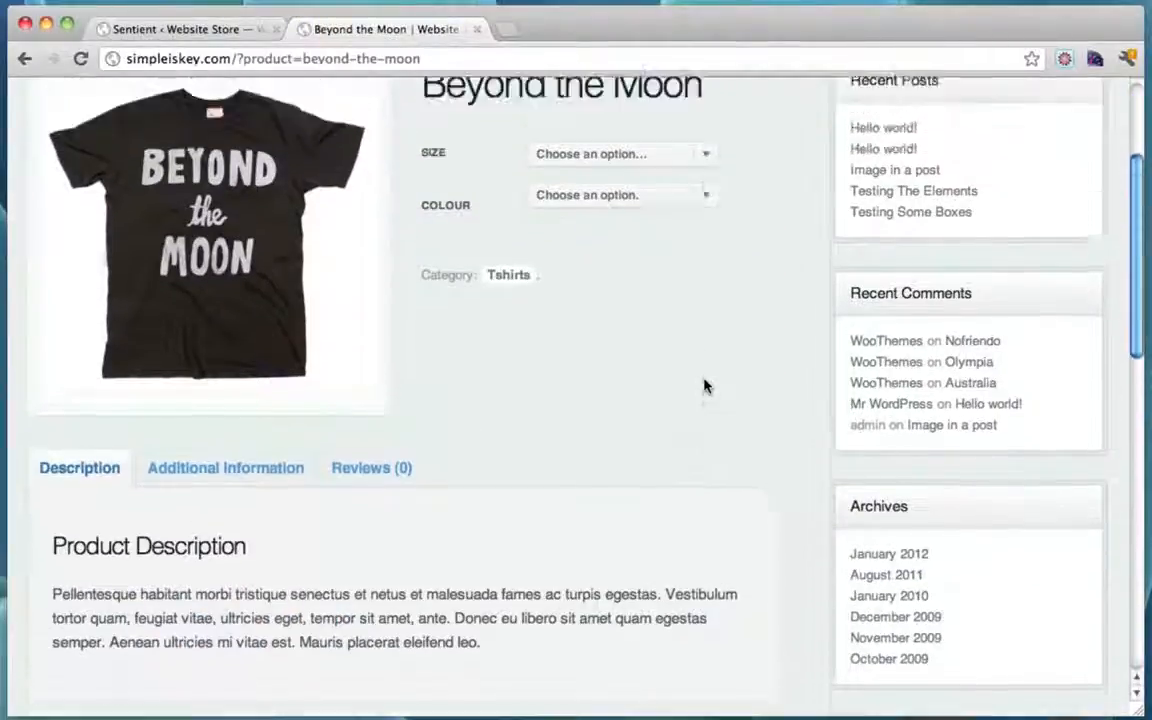
pyautogui.click(700, 368)
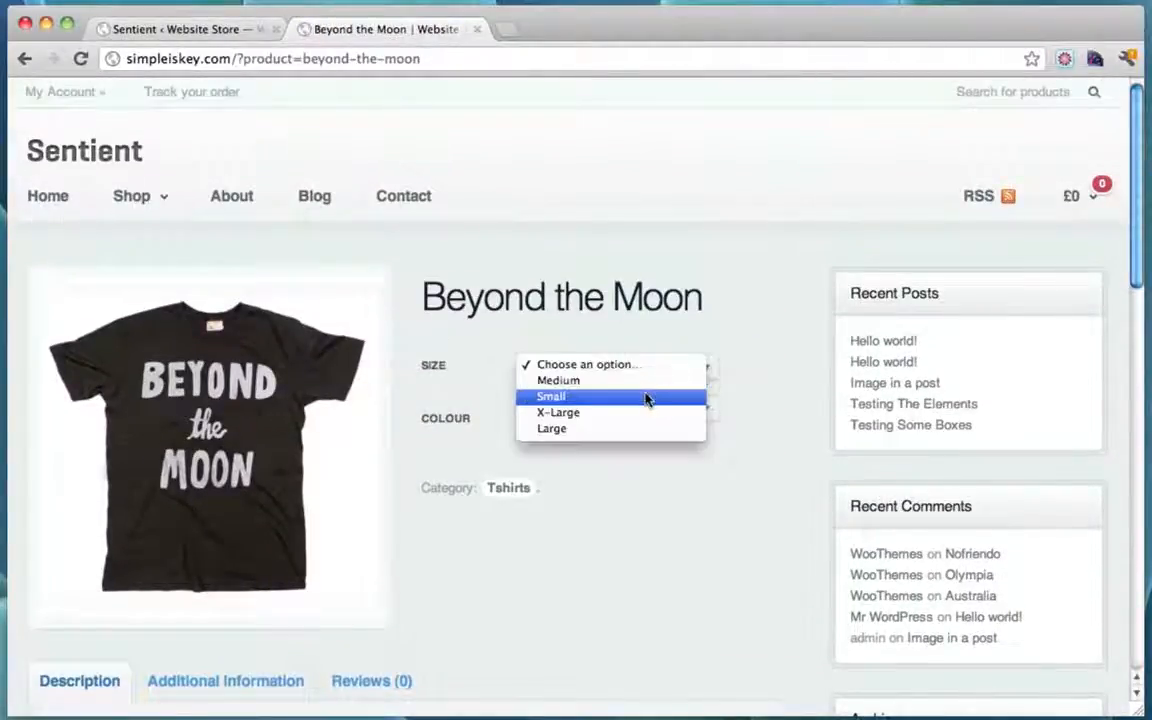
pyautogui.click(645, 396)
pyautogui.click(700, 410)
pyautogui.click(666, 425)
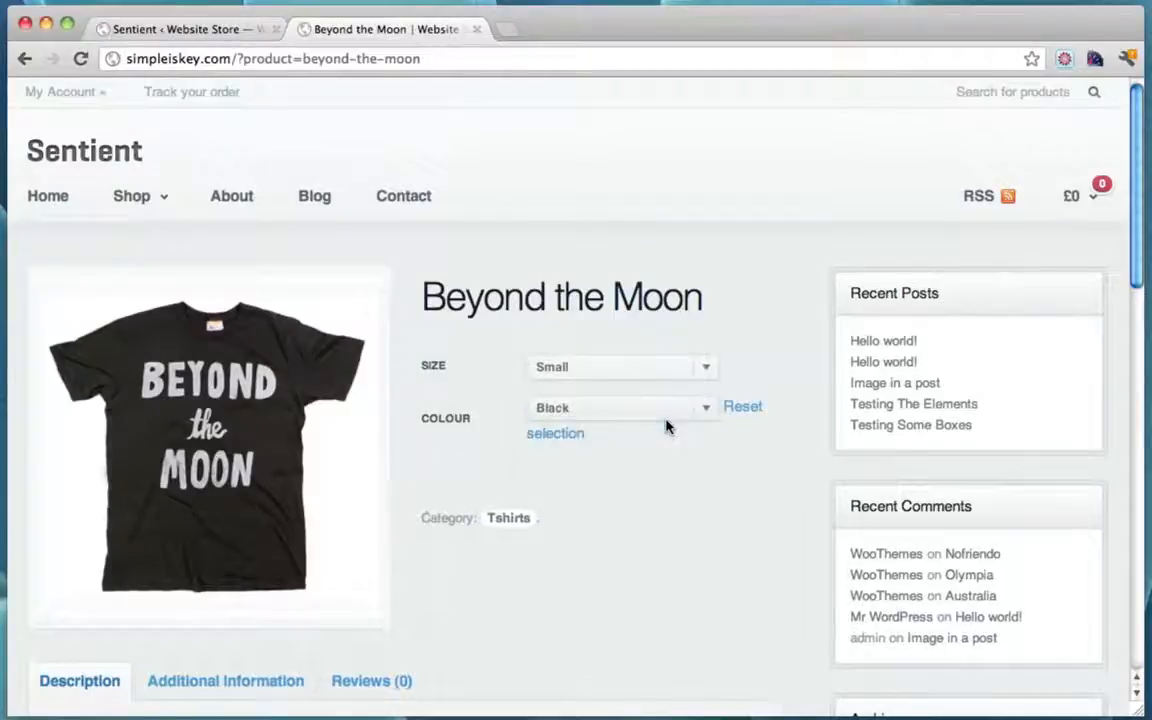
pyautogui.scroll(-2, 666, 424)
pyautogui.click(543, 425)
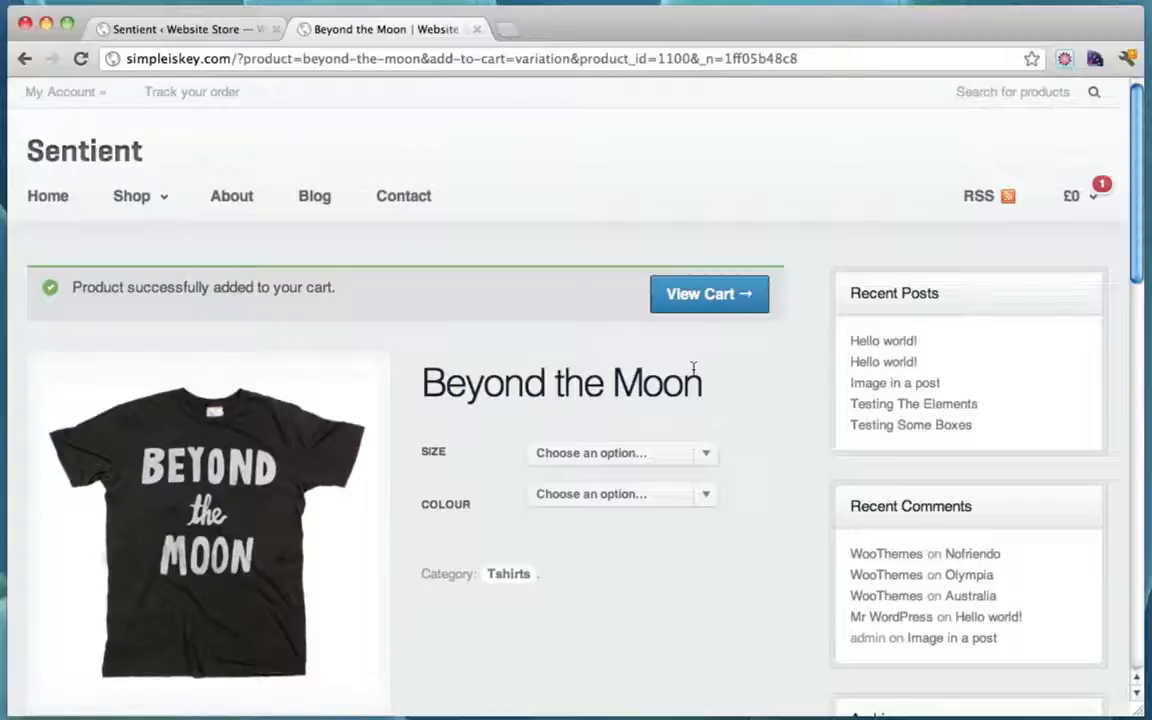
# Step: View the cart, return to the store home page, and select the site address
pyautogui.click(1104, 200)
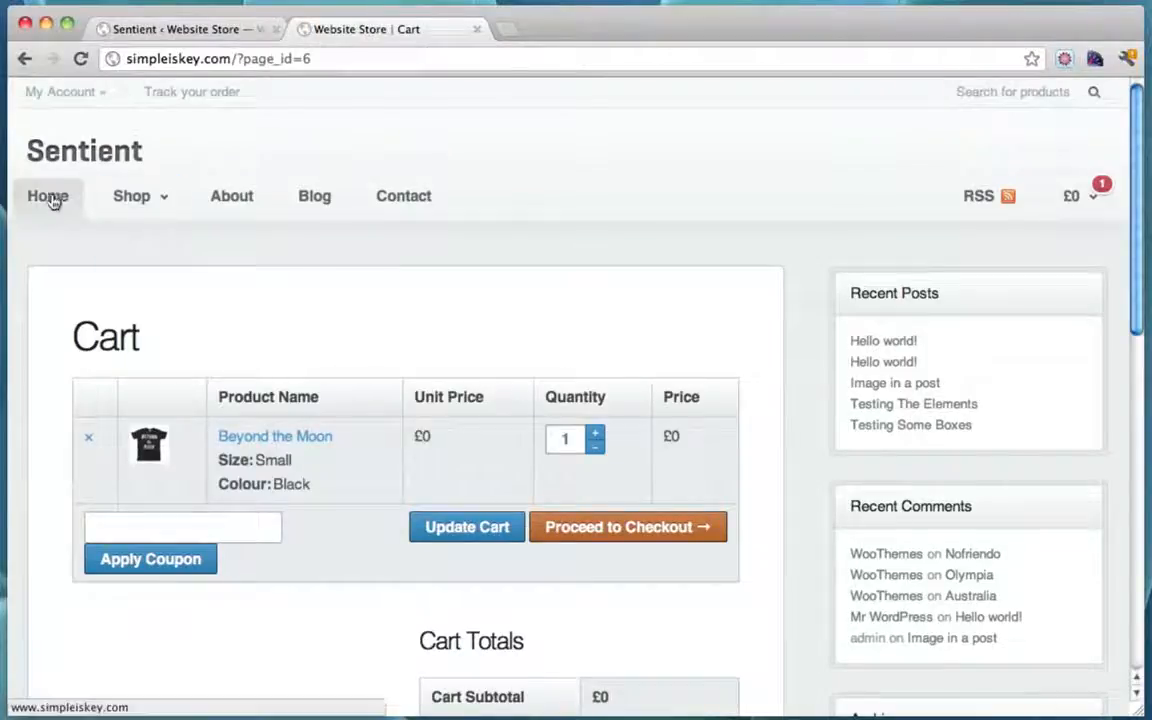
pyautogui.click(52, 198)
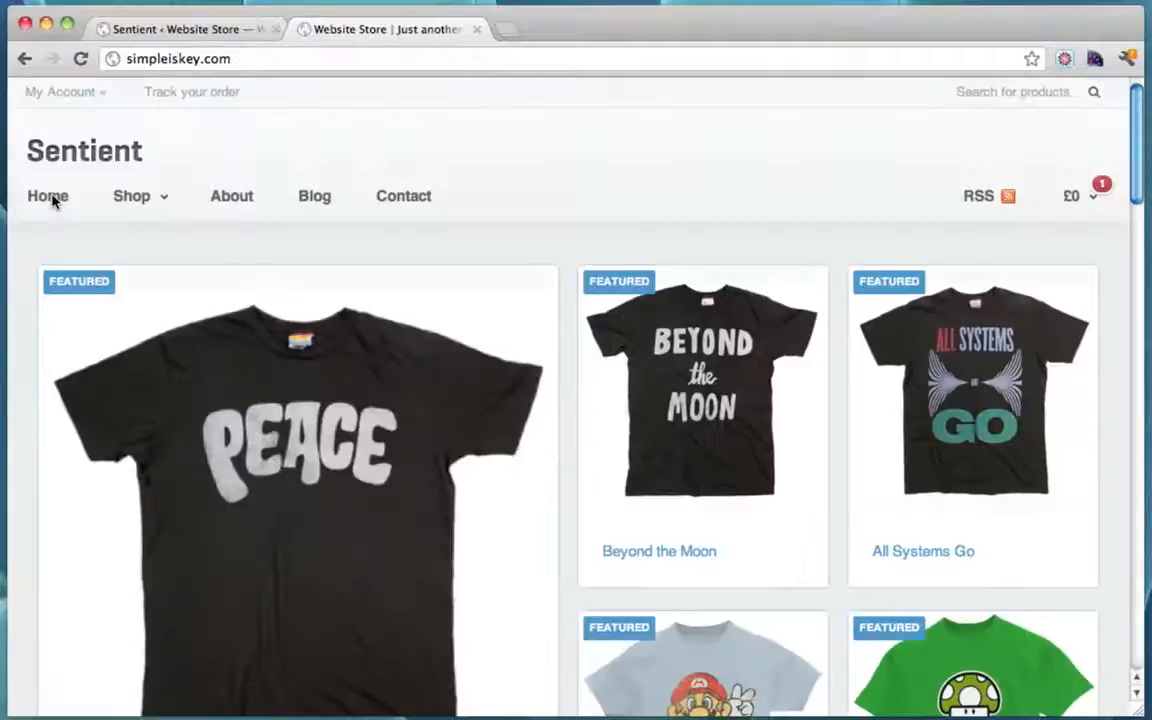
pyautogui.click(320, 58)
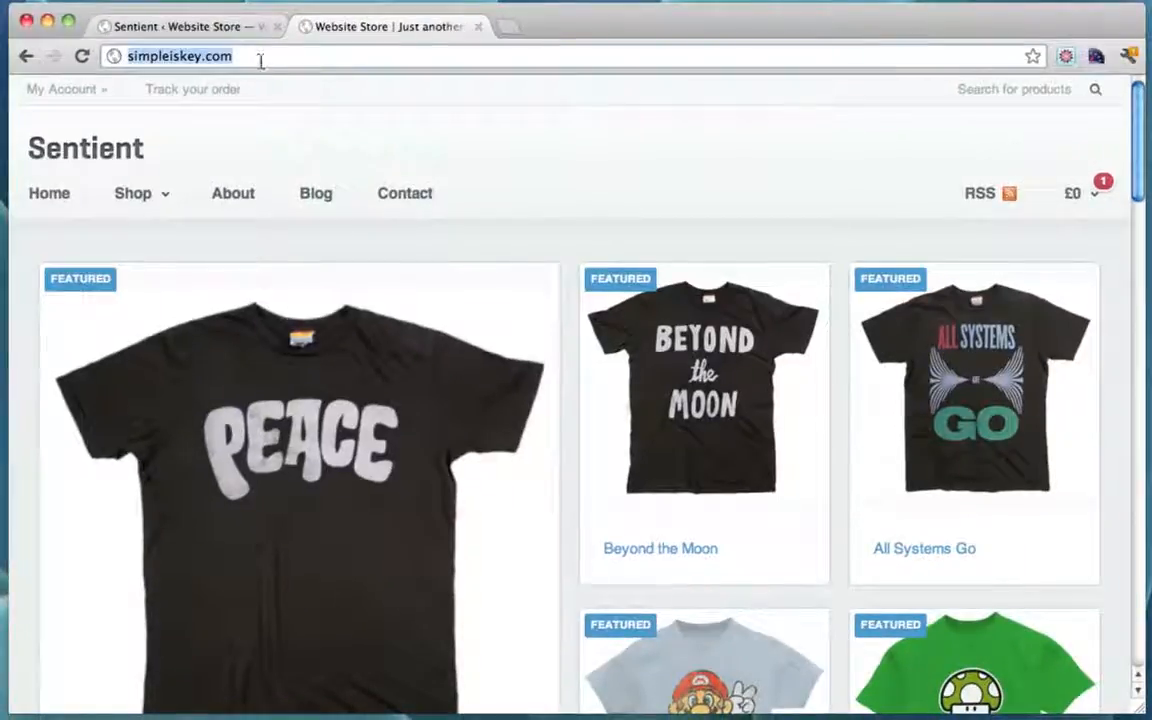
pyautogui.click(276, 58)
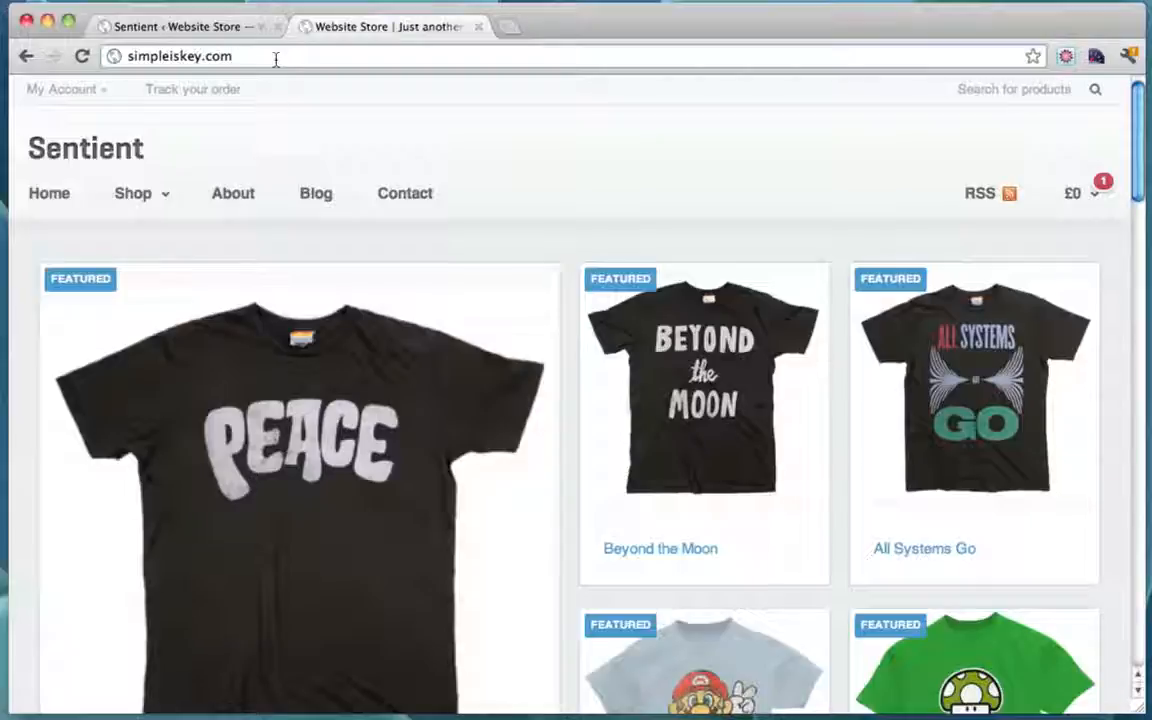
# Step: Load the admin Dashboard at /wp-admin and close the other admin tab
pyautogui.write('/wp-admin')
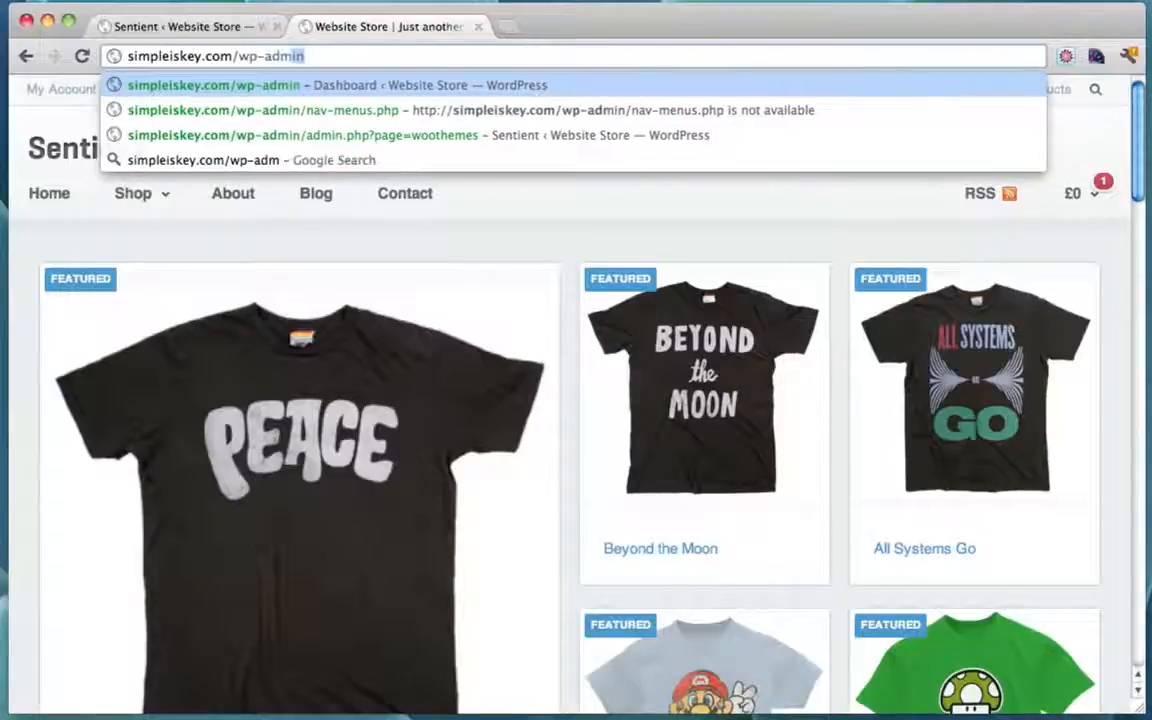
pyautogui.press('Return')
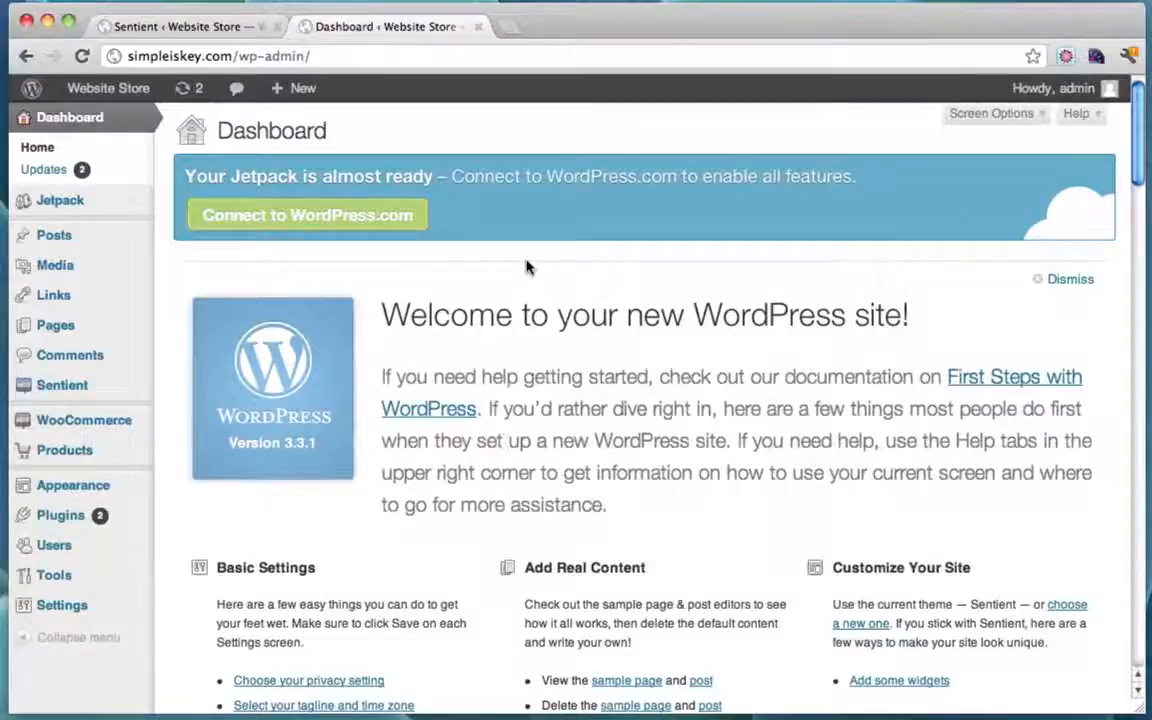
pyautogui.click(277, 27)
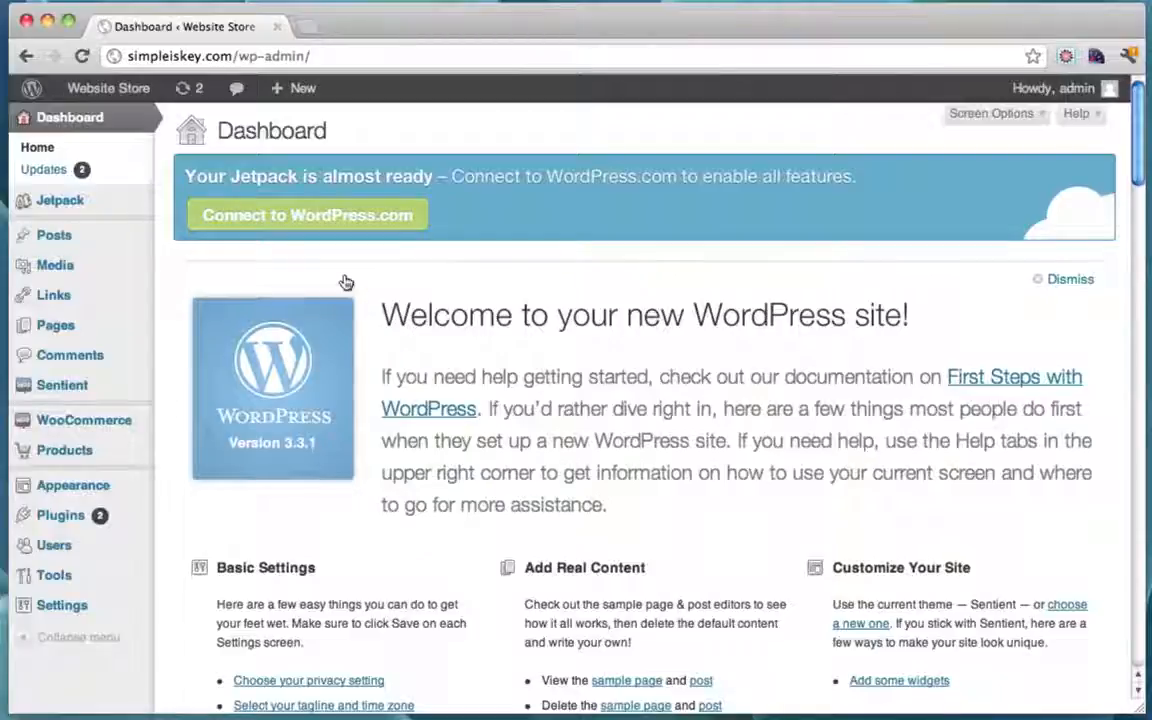
pyautogui.scroll(-1, 345, 283)
pyautogui.scroll(1, 345, 283)
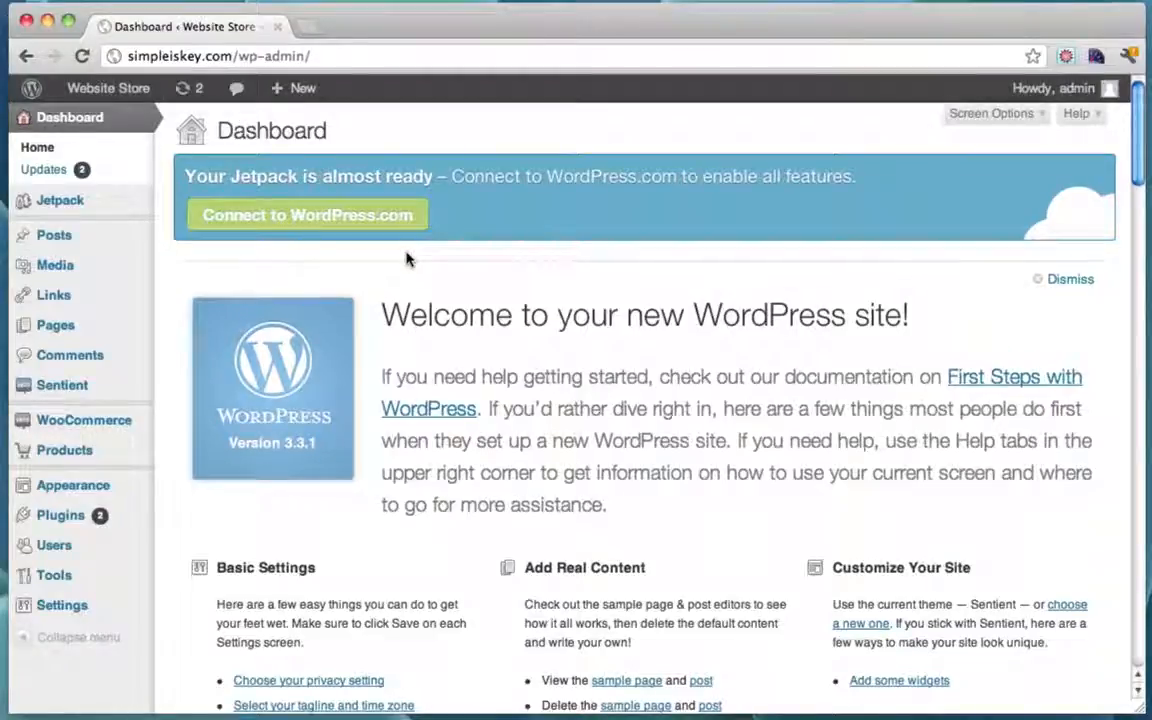
pyautogui.scroll(-2, 406, 259)
pyautogui.scroll(2, 406, 259)
pyautogui.scroll(-1, 375, 411)
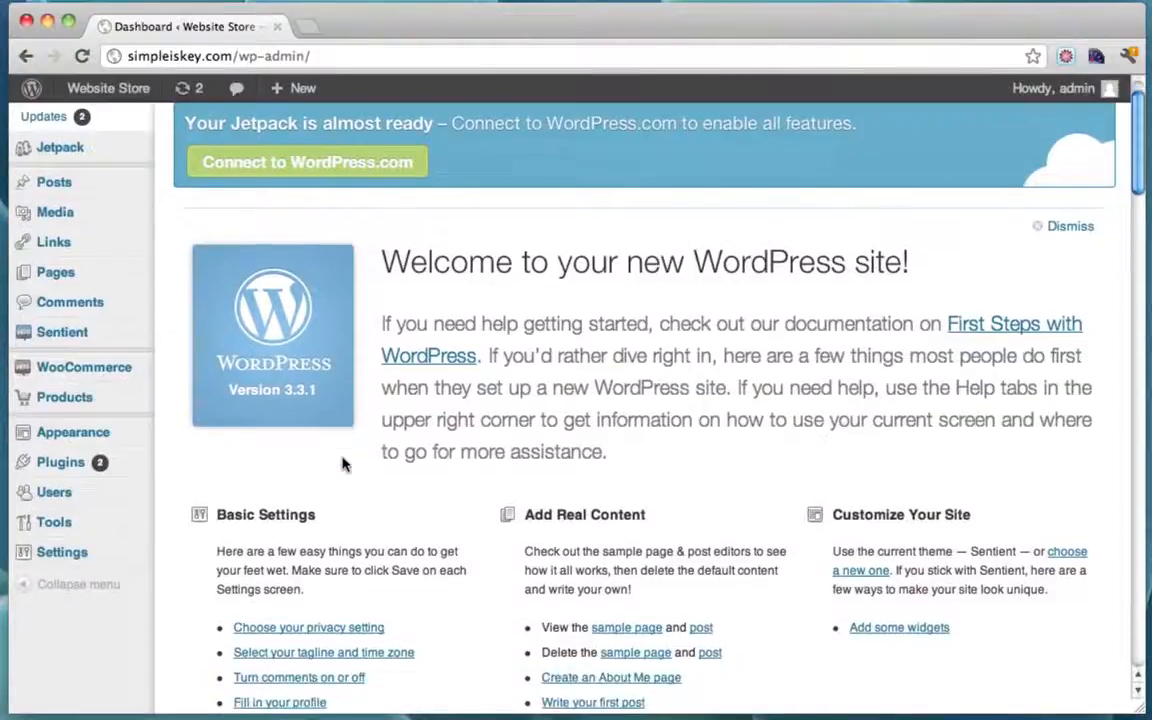
pyautogui.moveTo(79, 498)
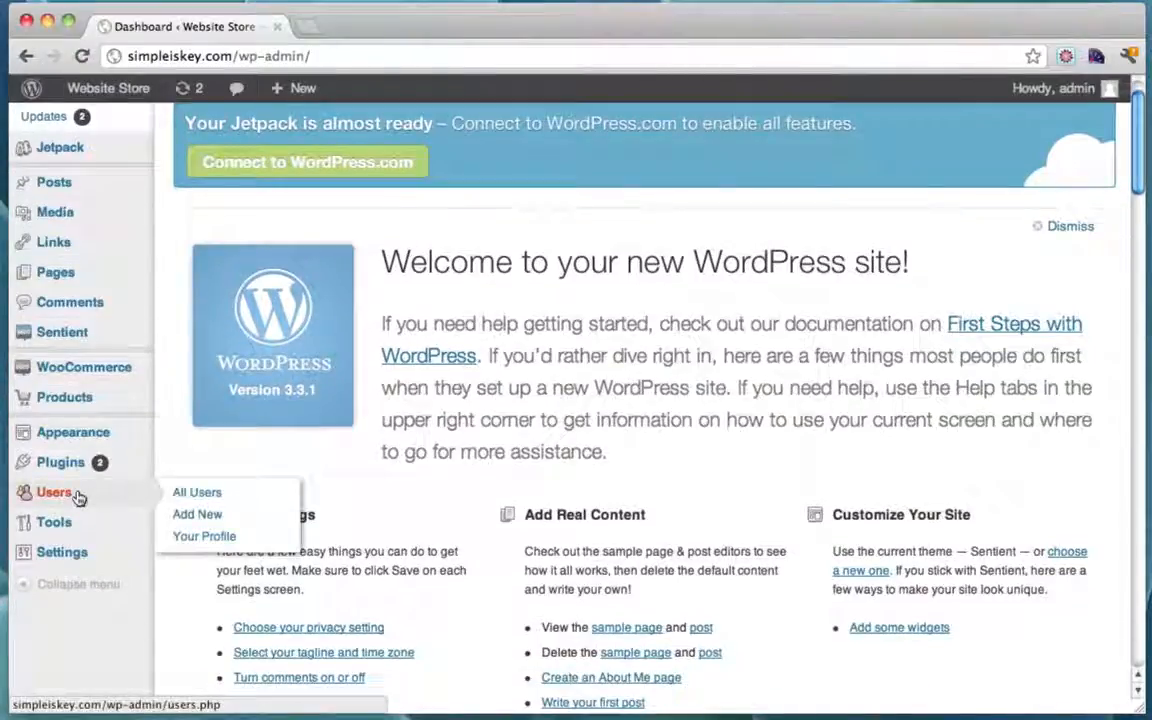
# Step: Open the admin user's profile from Users > All Users
pyautogui.click(218, 496)
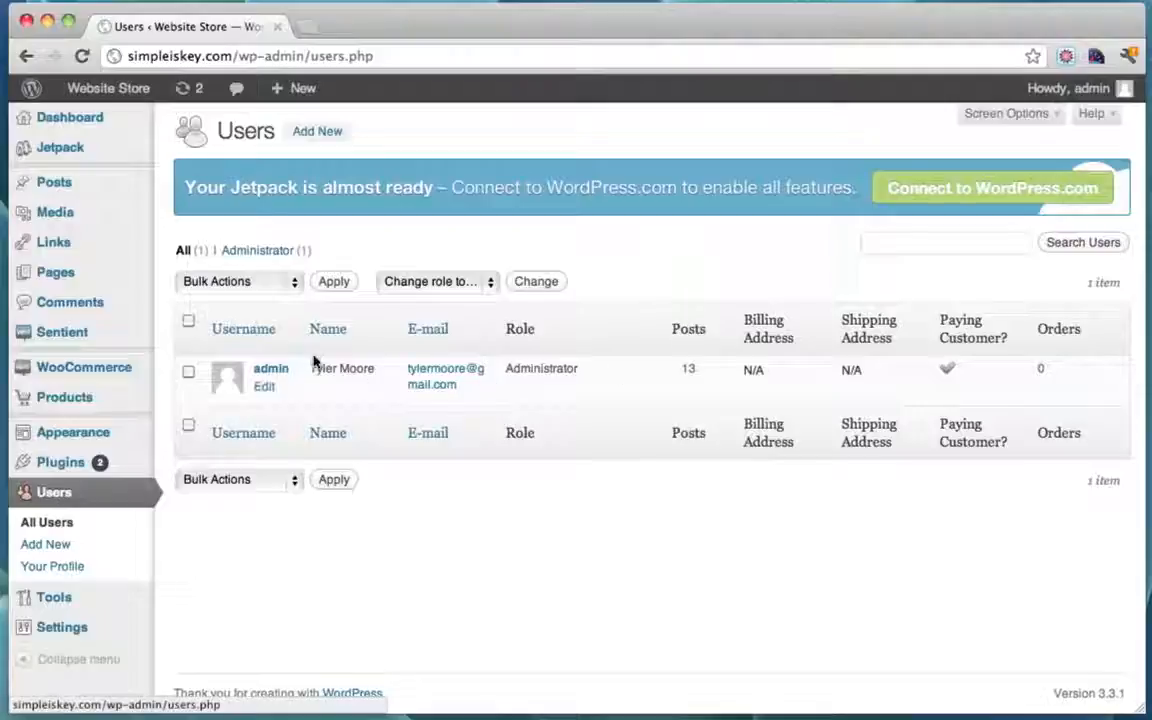
pyautogui.click(268, 387)
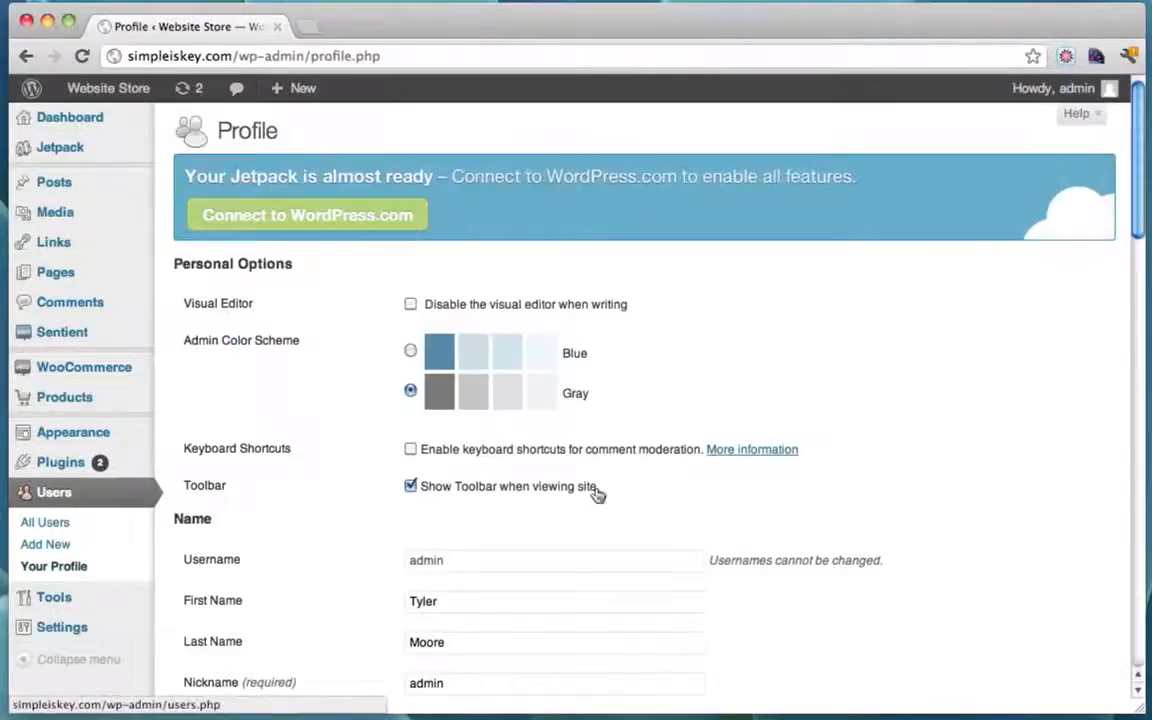
pyautogui.scroll(-5, 597, 490)
pyautogui.scroll(-10, 597, 493)
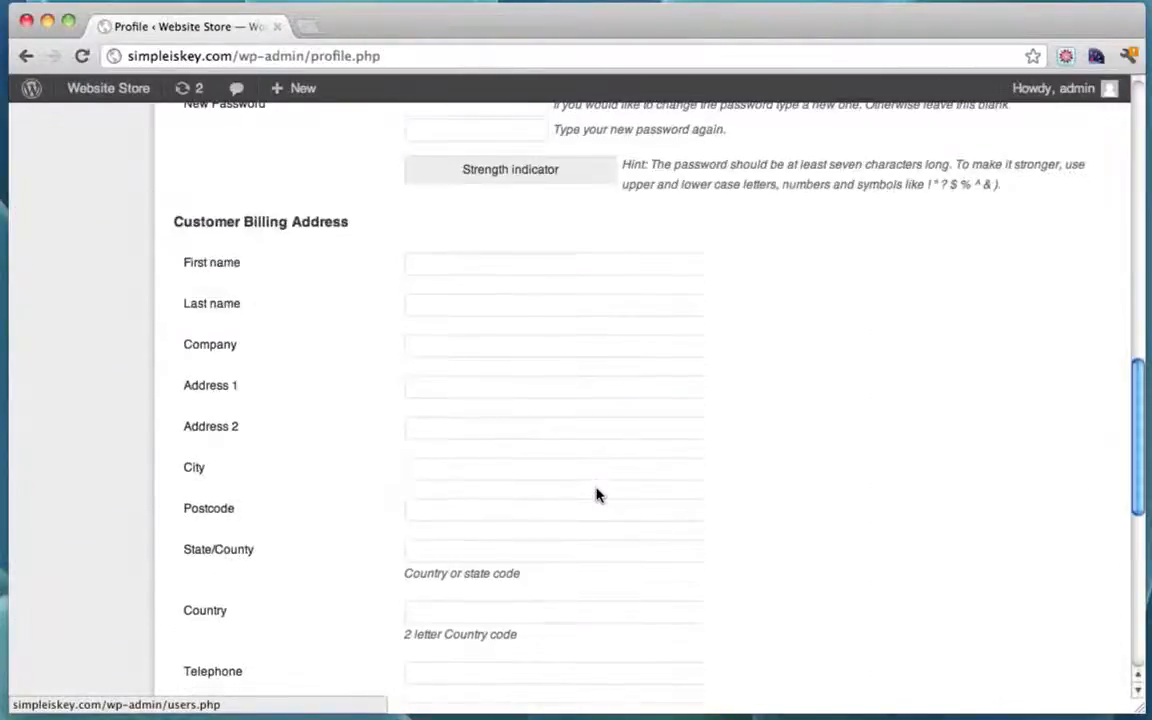
pyautogui.scroll(5, 597, 493)
# Step: Enter the new account password in both fields and update the profile
pyautogui.click(447, 386)
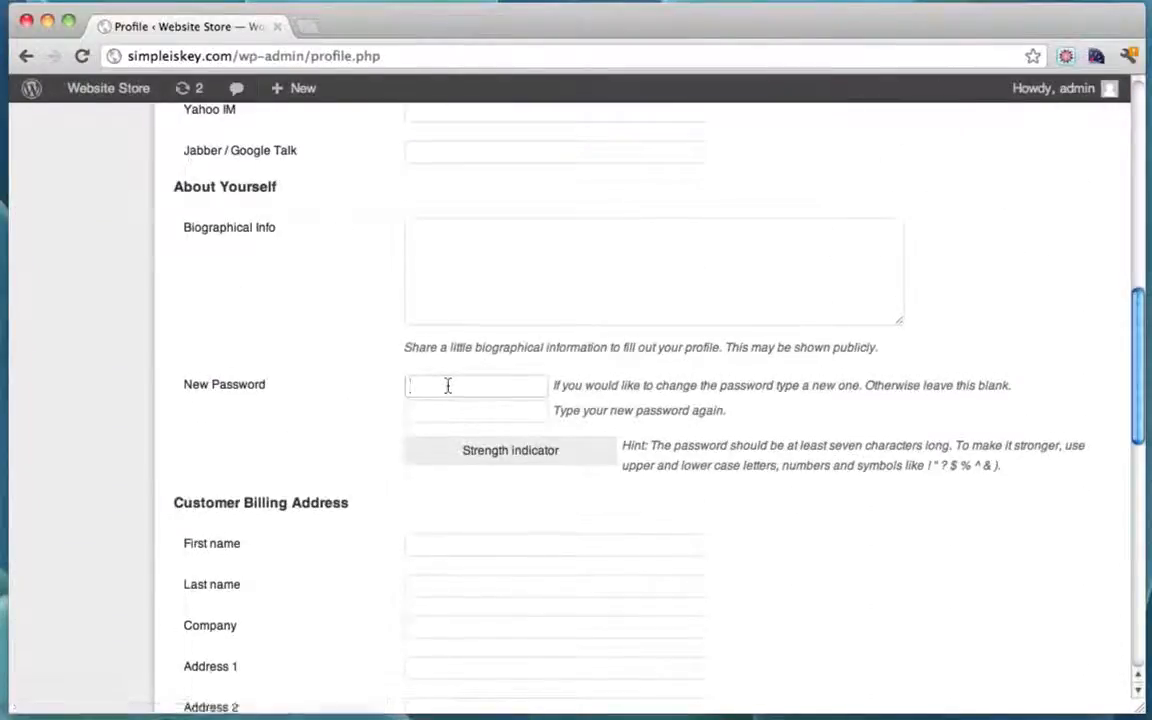
pyautogui.write('pass')
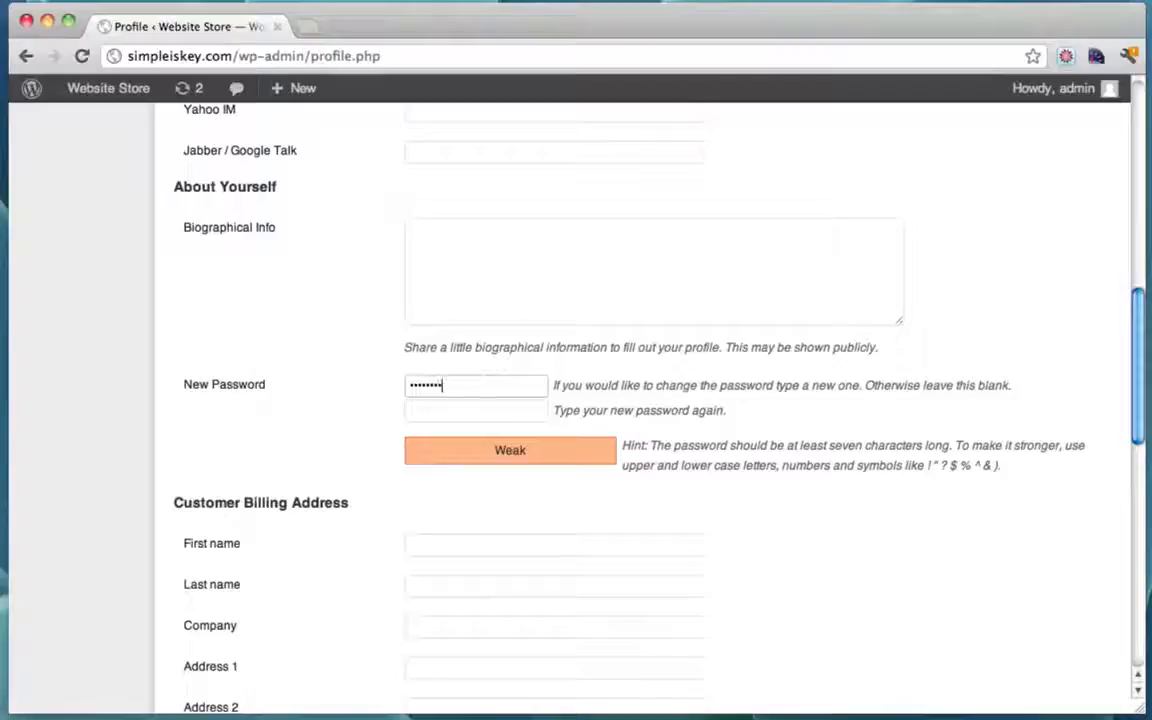
pyautogui.write('12')
pyautogui.press('Tab')
pyautogui.write('pass')
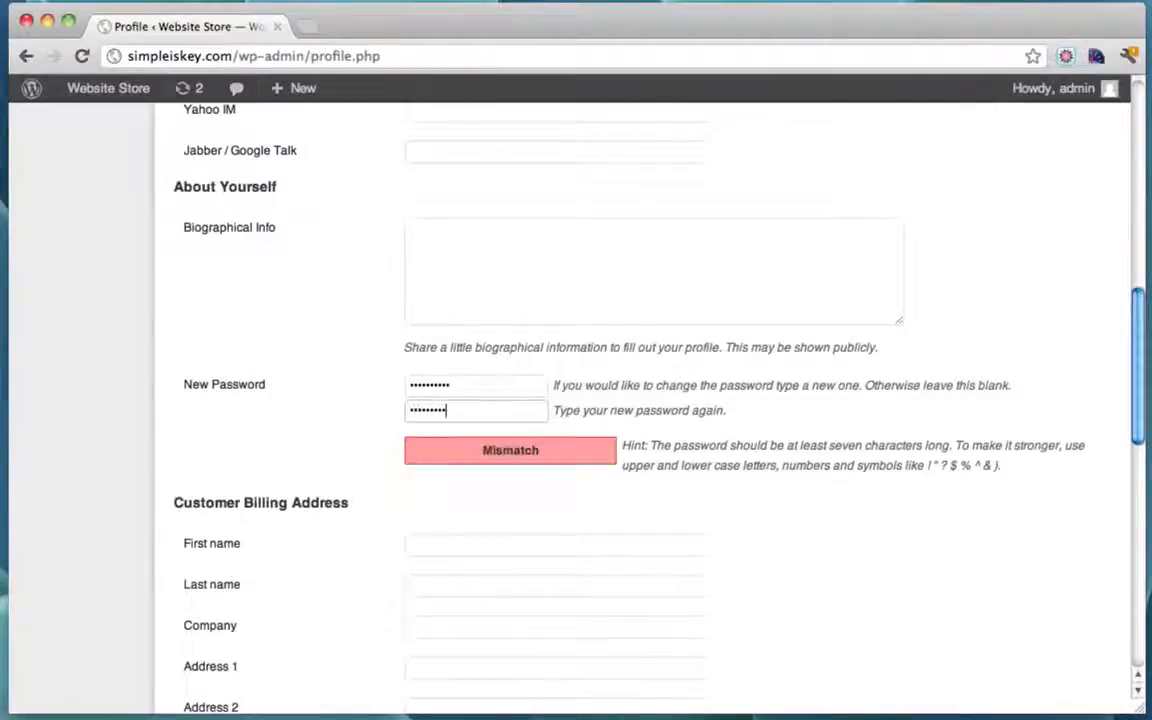
pyautogui.click(541, 387)
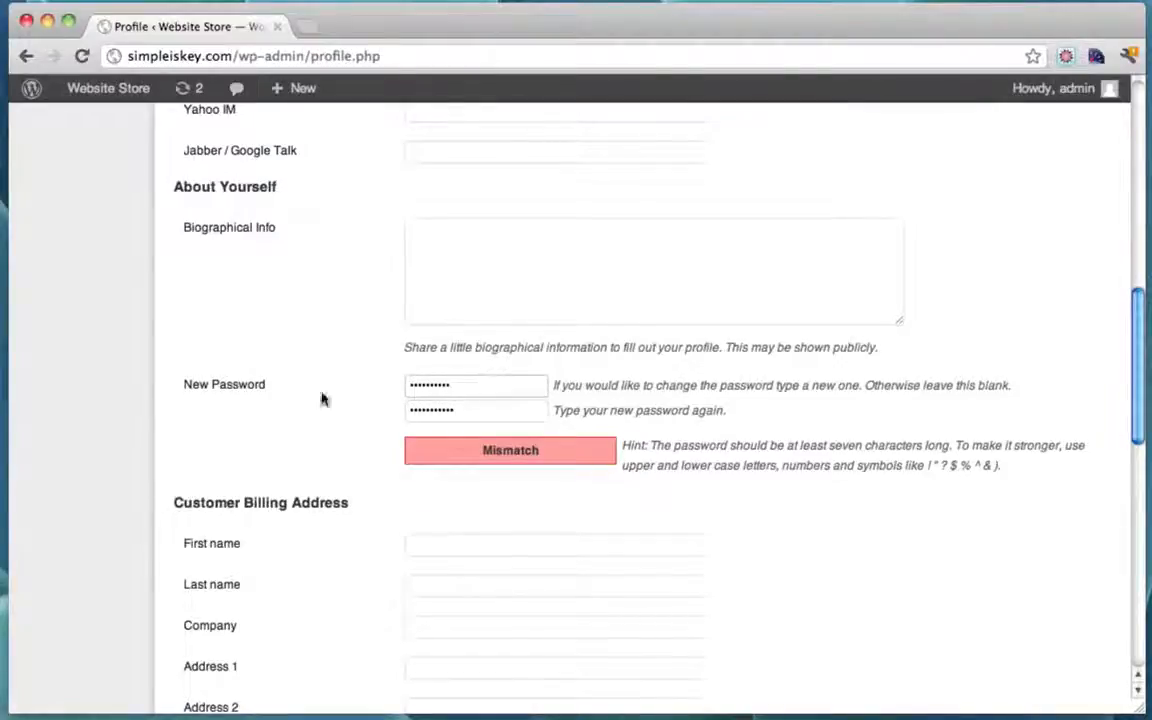
pyautogui.moveTo(465, 390); pyautogui.dragTo(321, 386)
pyautogui.write('pass')
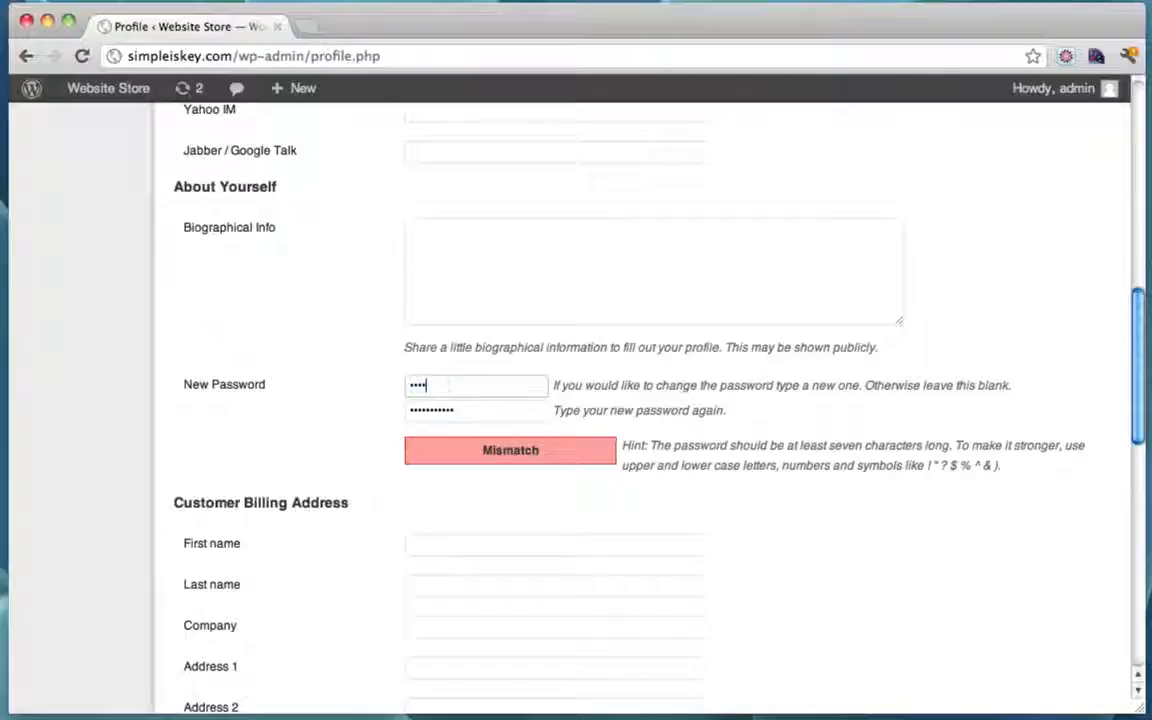
pyautogui.write('word123')
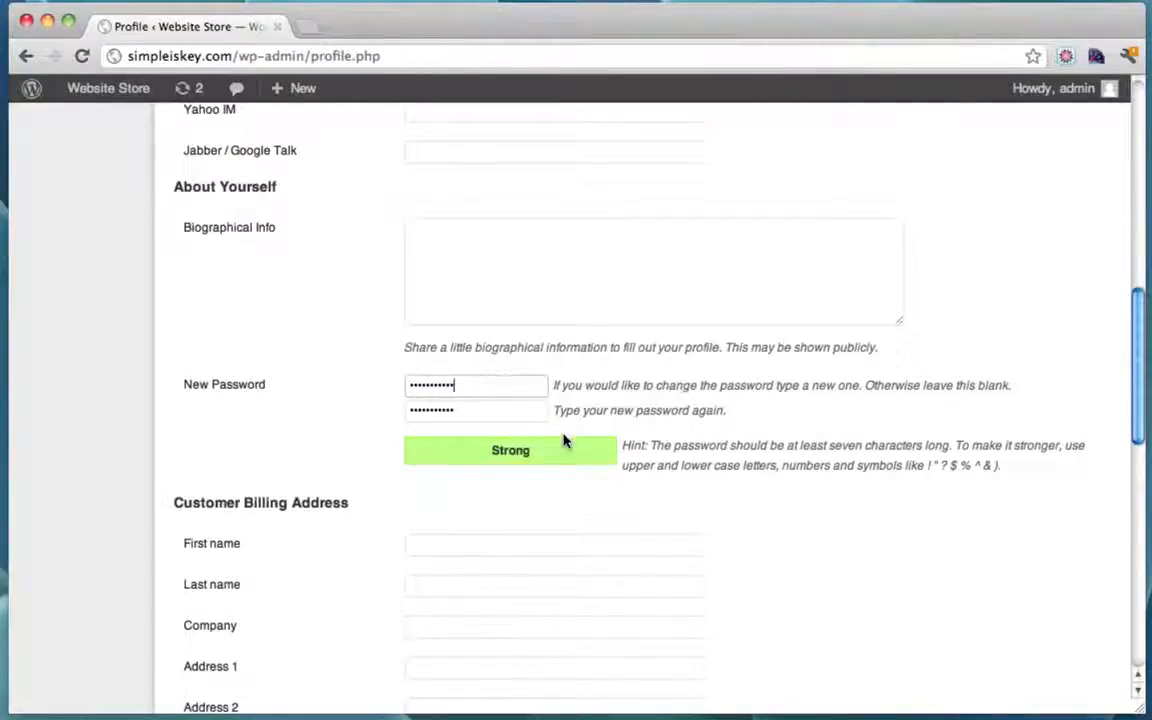
pyautogui.scroll(-10, 563, 440)
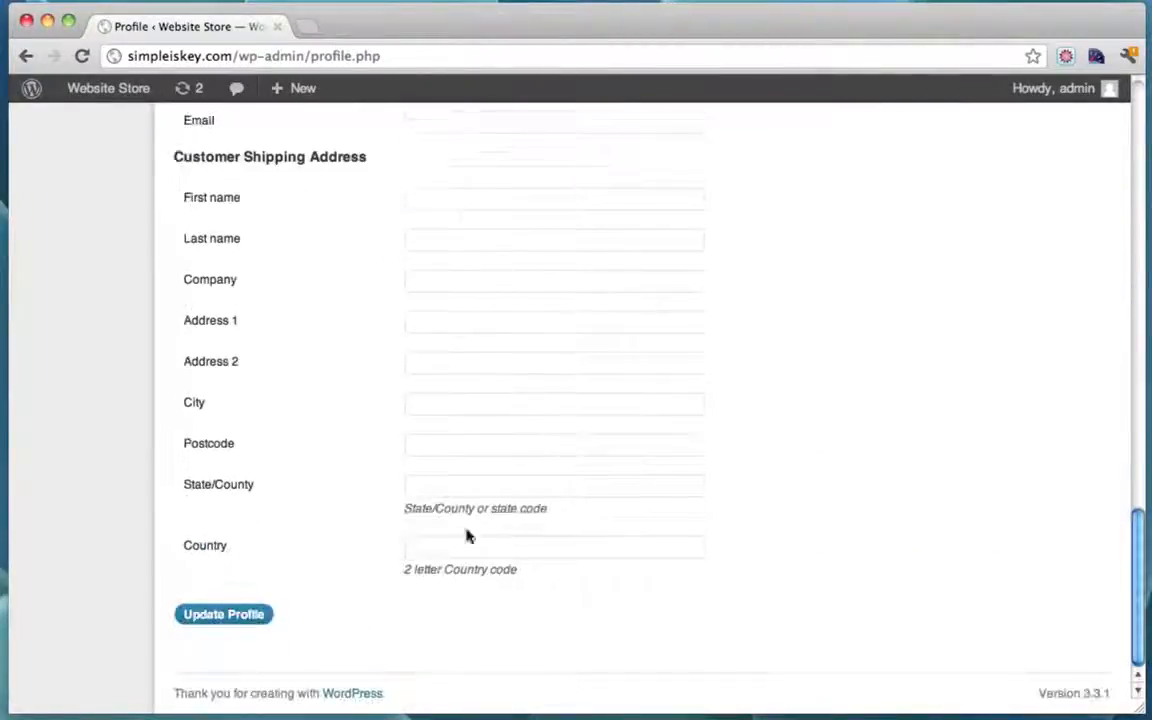
pyautogui.click(245, 613)
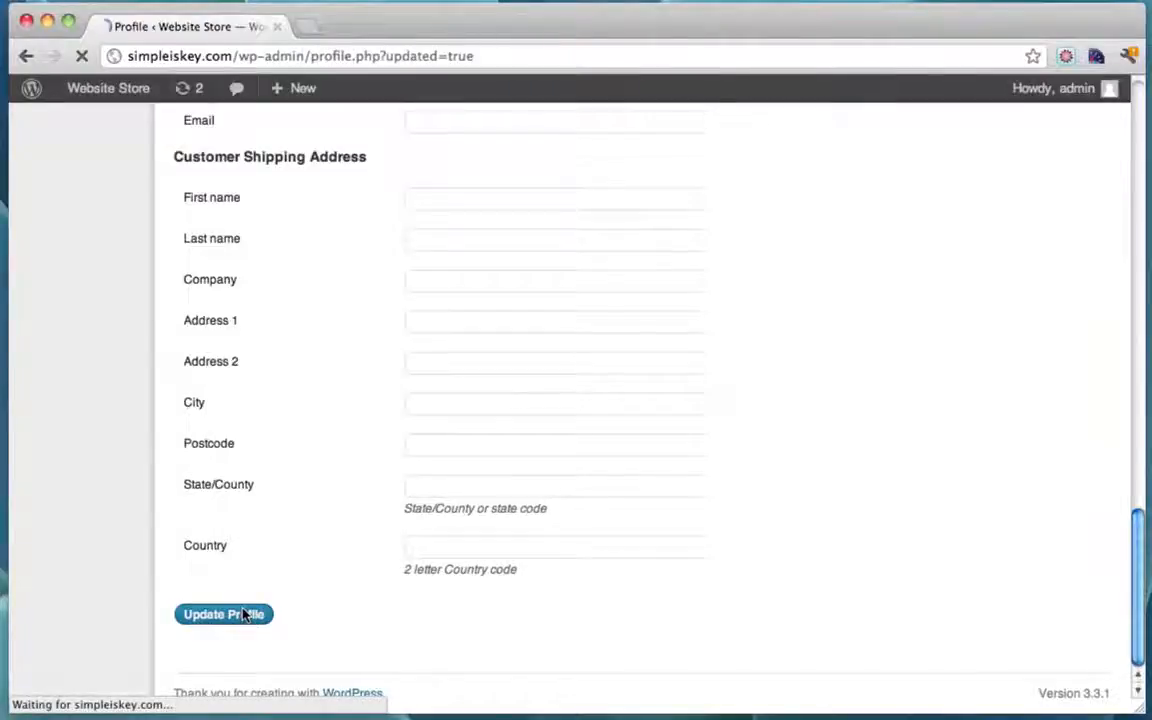
# Step: Review the Profile updated page and select the site domain in the address bar
pyautogui.scroll(-3, 617, 396)
pyautogui.scroll(-5, 617, 396)
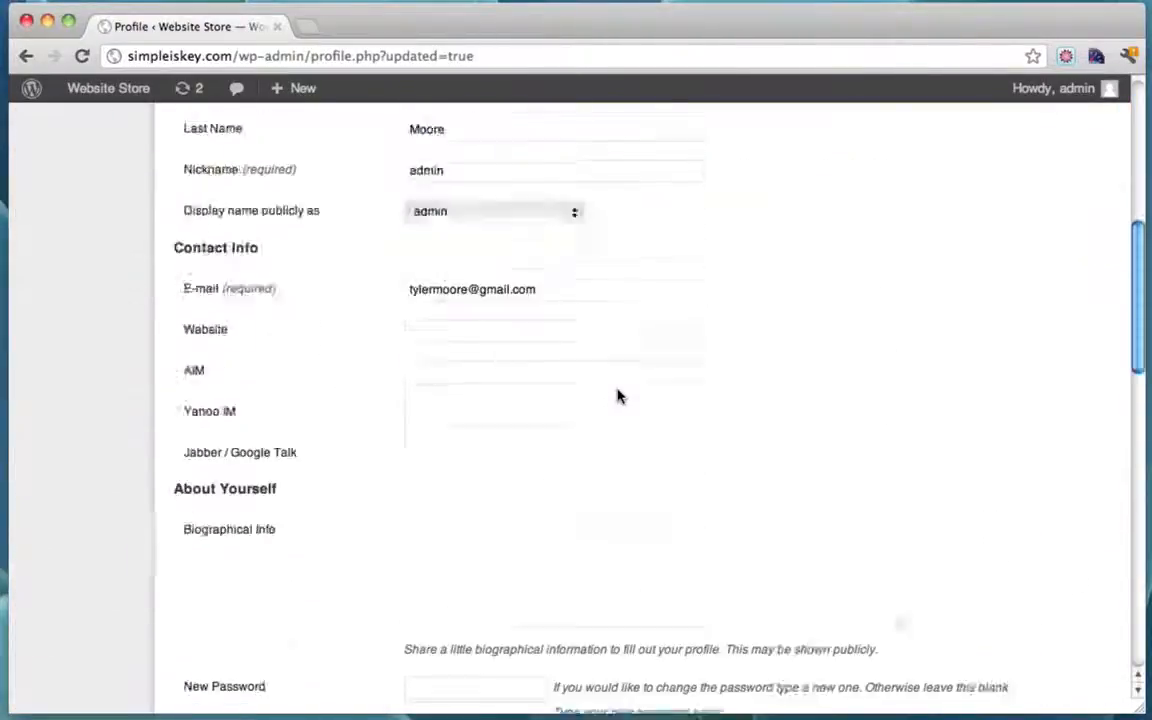
pyautogui.scroll(10, 617, 396)
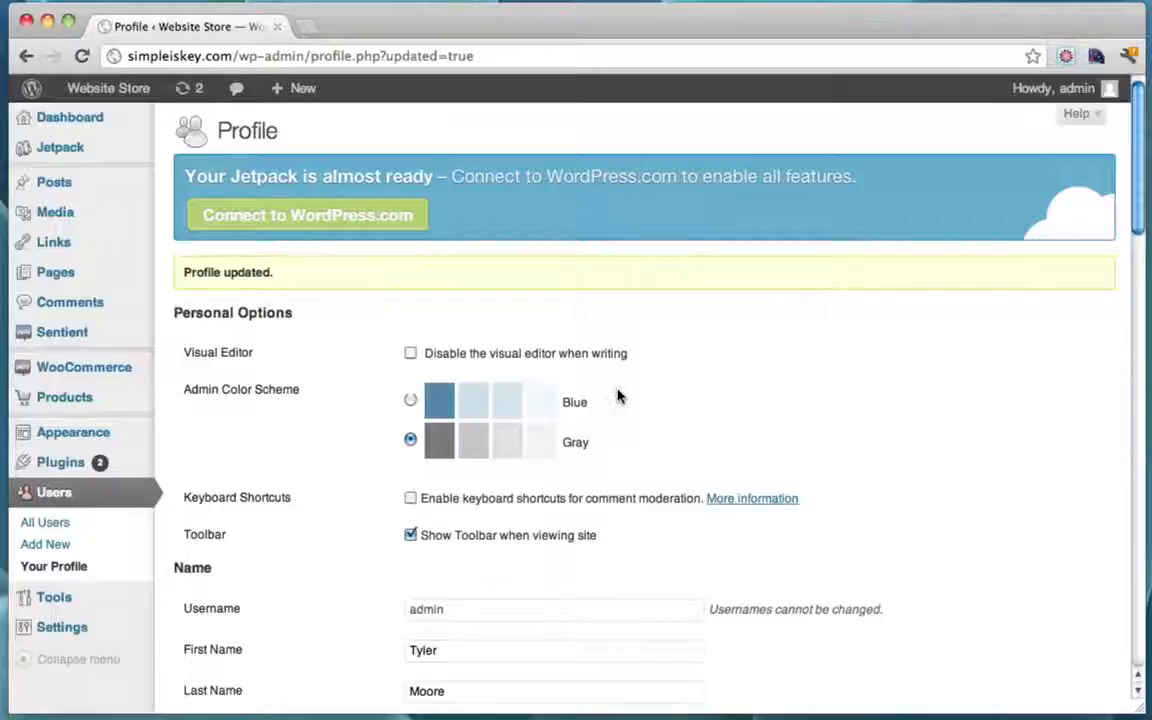
pyautogui.scroll(-3, 617, 396)
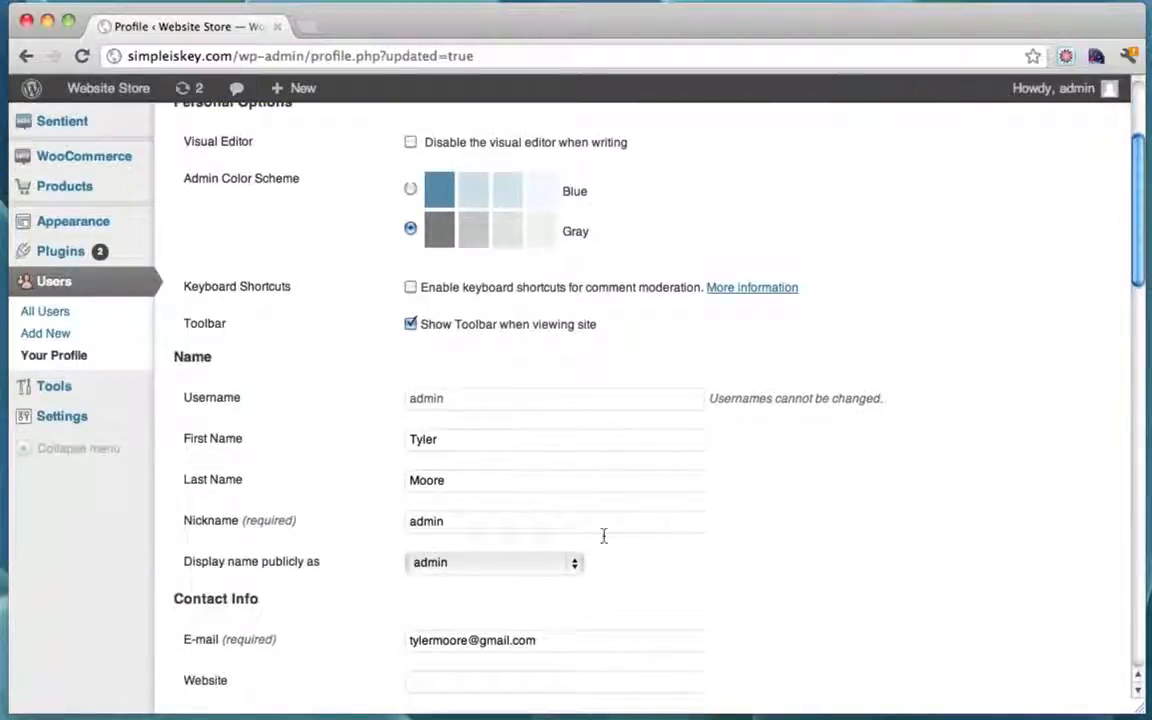
pyautogui.scroll(4, 457, 478)
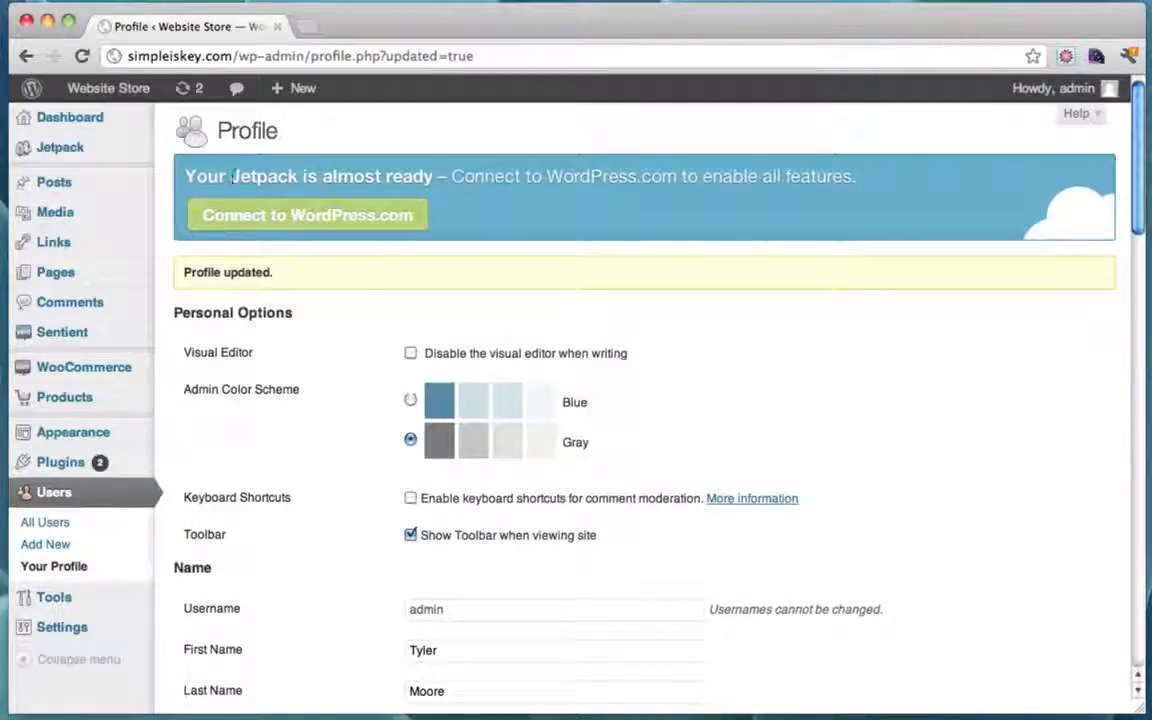
pyautogui.moveTo(231, 60); pyautogui.dragTo(106, 62)
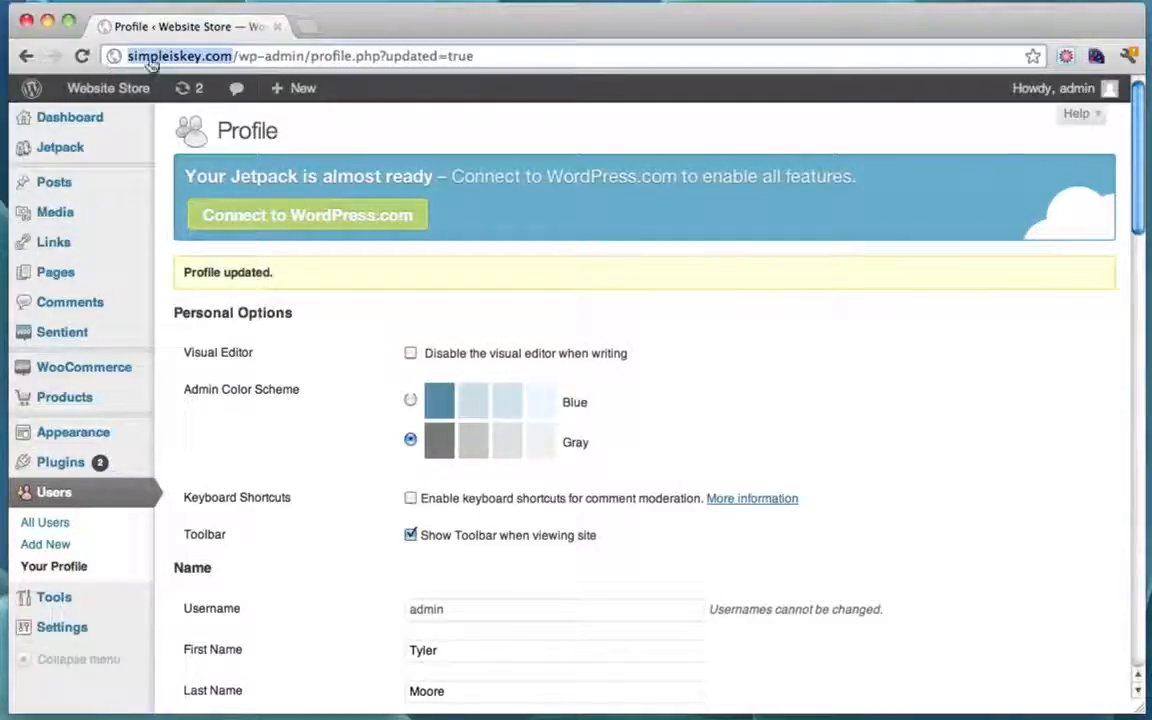
pyautogui.click(234, 58)
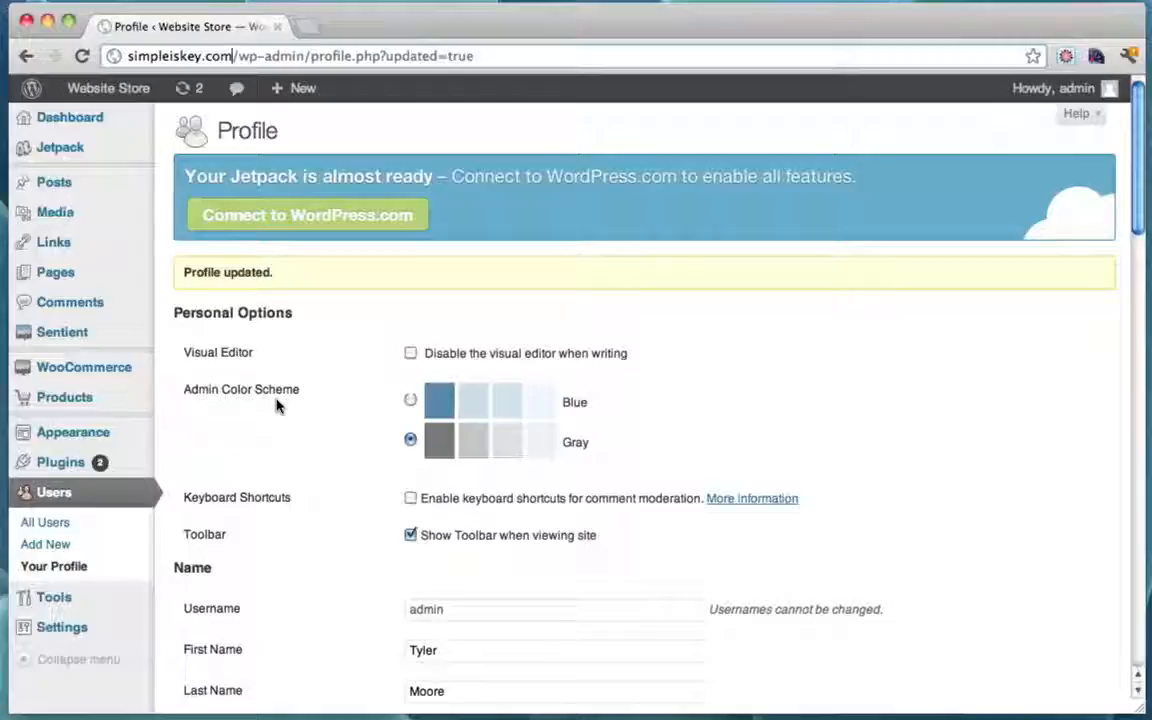
pyautogui.scroll(-1, 277, 405)
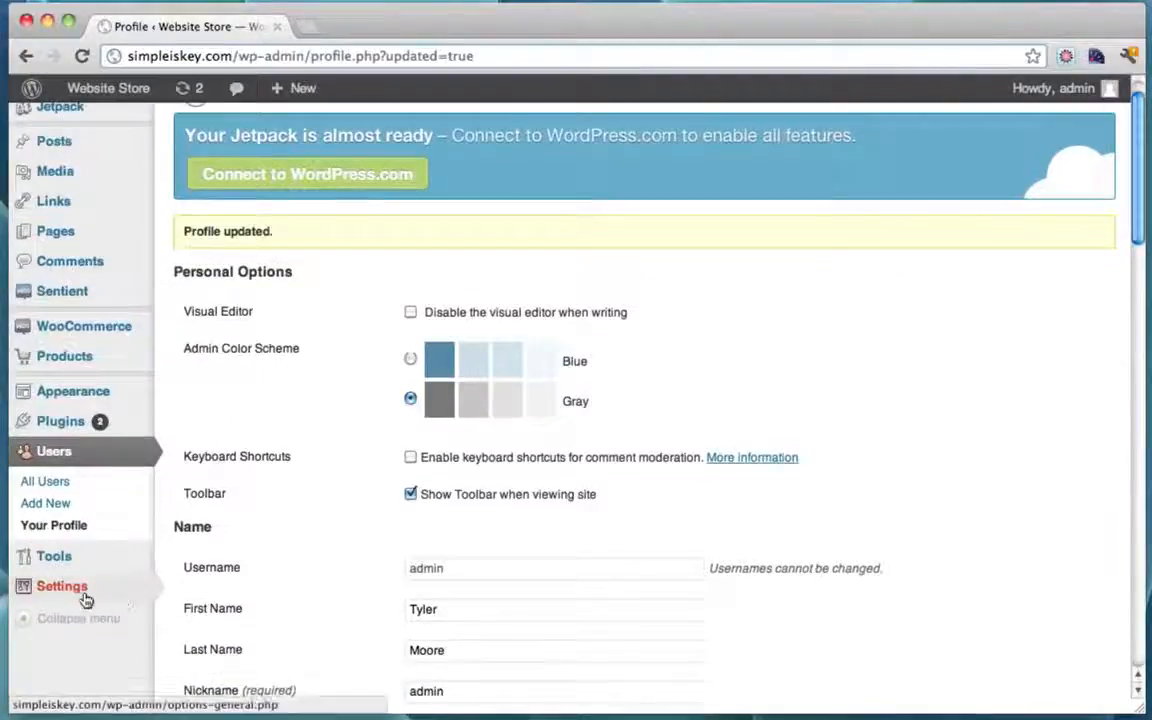
pyautogui.moveTo(82, 599)
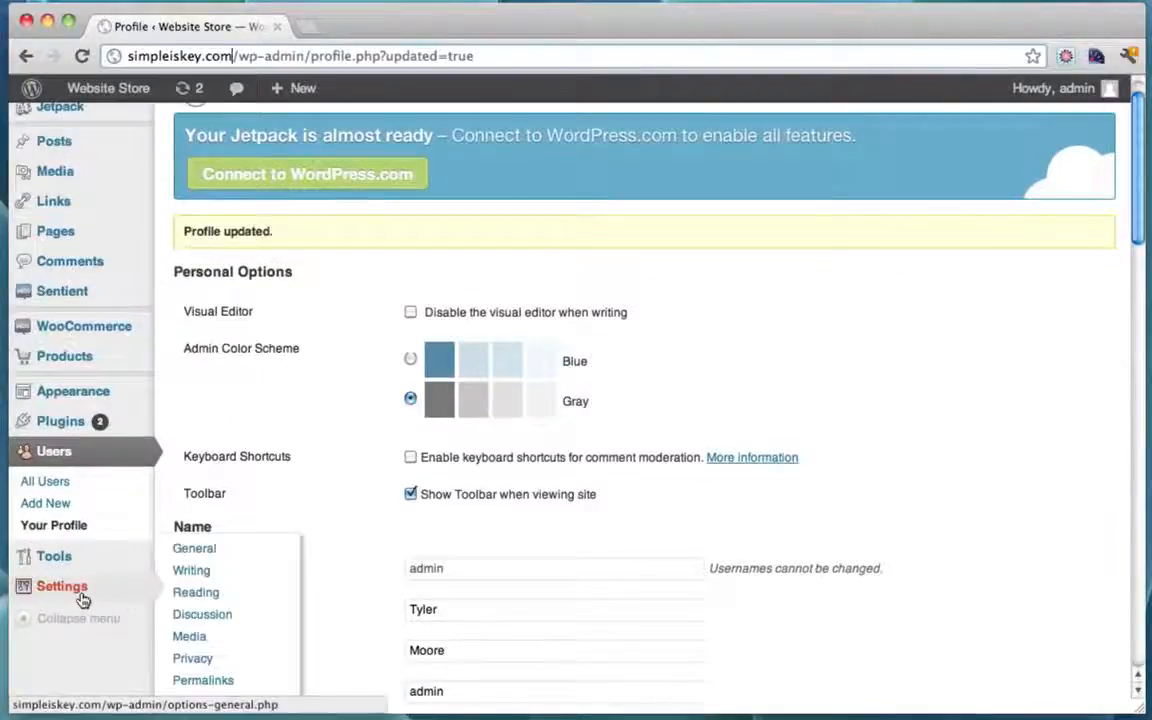
pyautogui.click(196, 550)
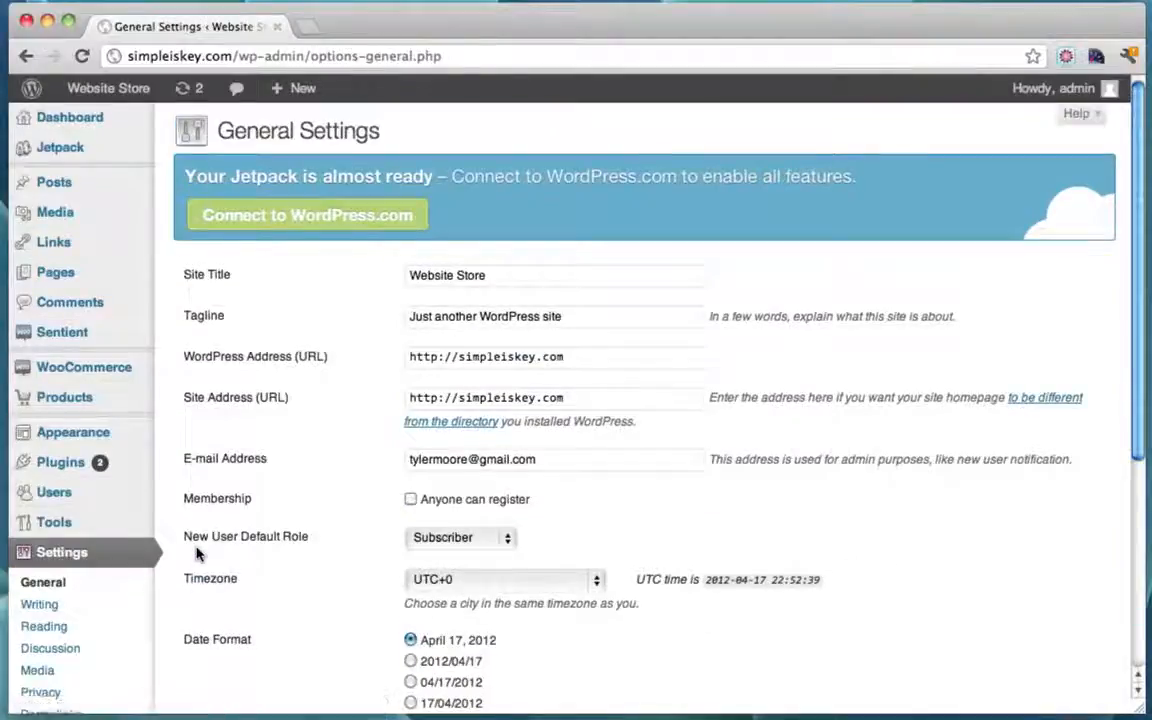
pyautogui.click(458, 358)
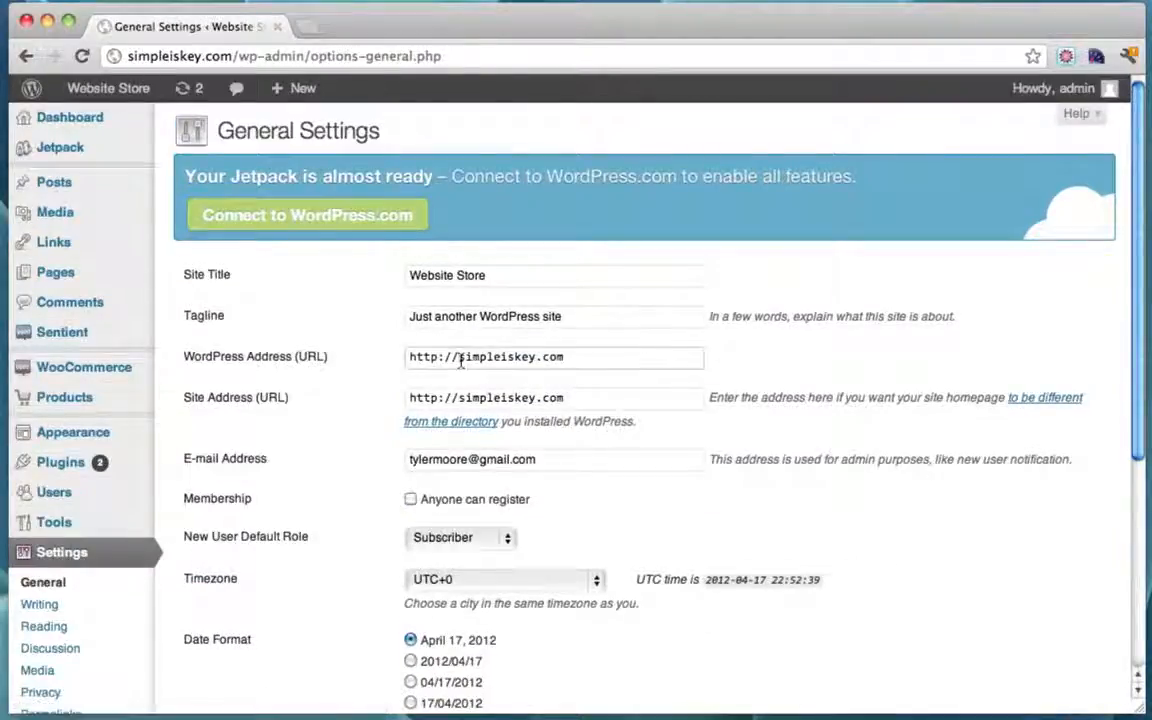
pyautogui.write('www.')
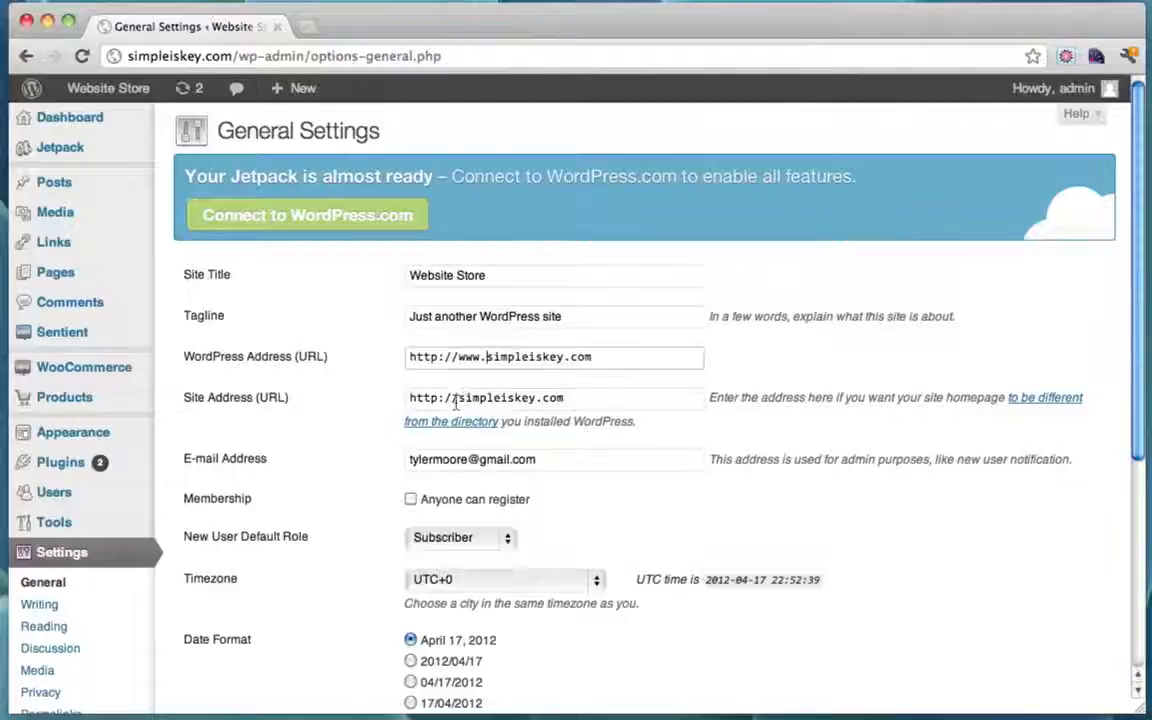
pyautogui.click(455, 400)
pyautogui.write('www.')
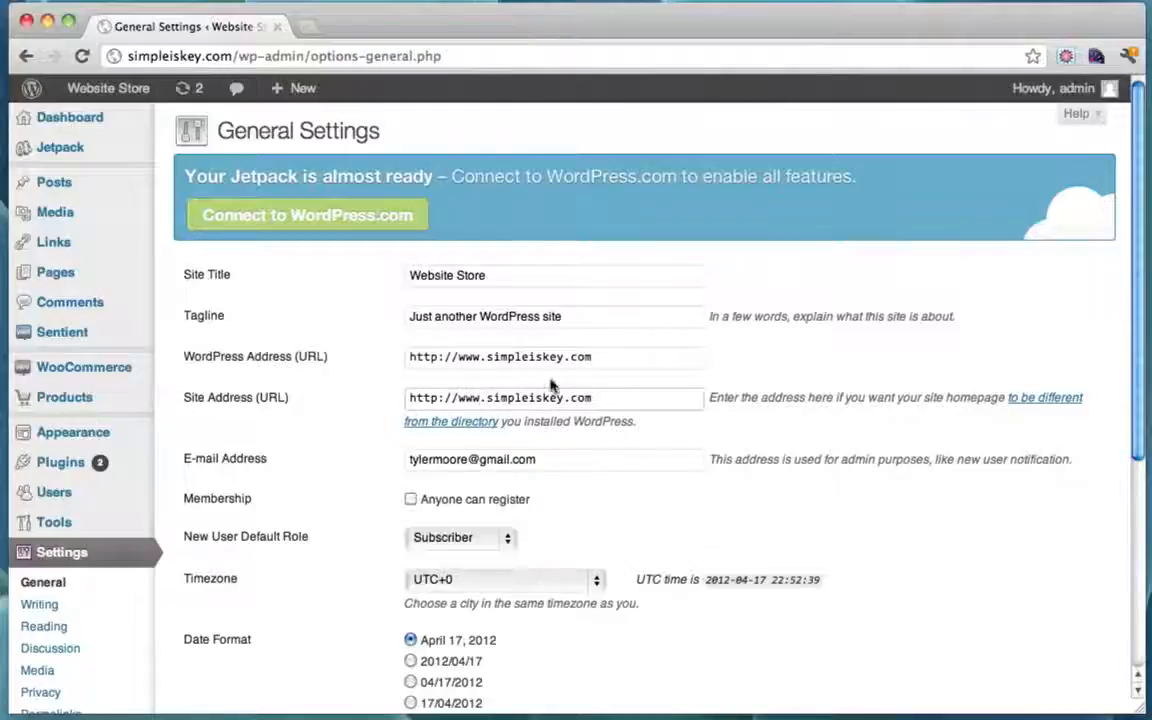
pyautogui.click(531, 356)
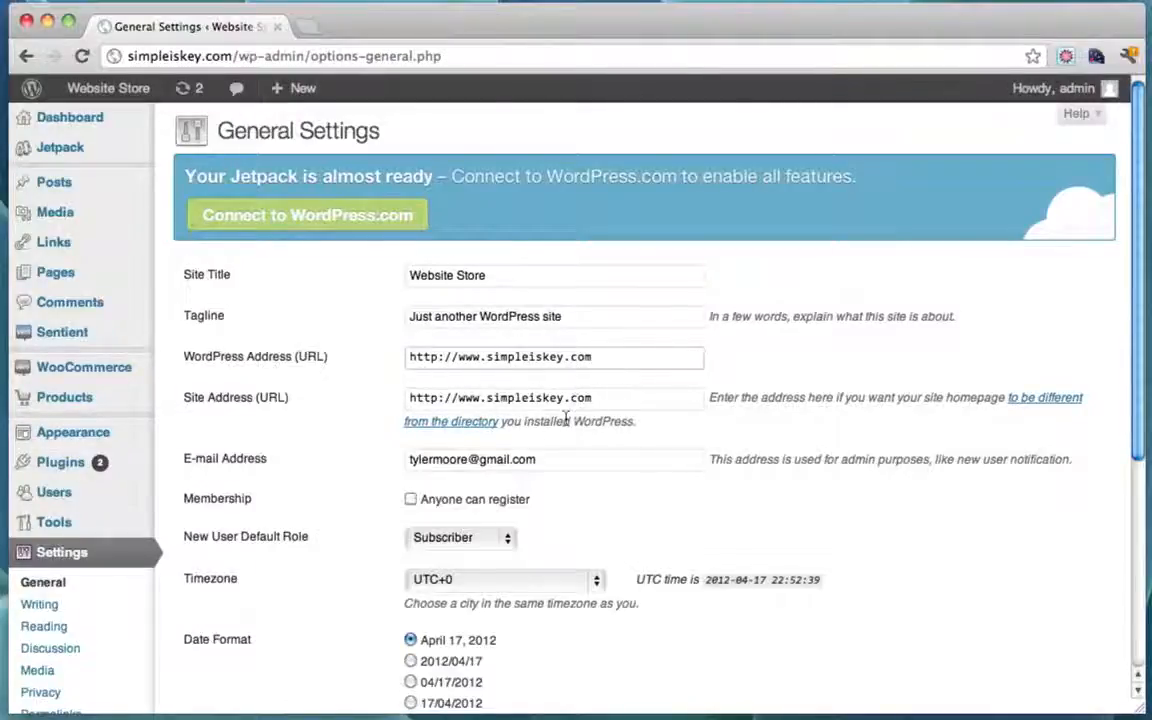
pyautogui.click(600, 398)
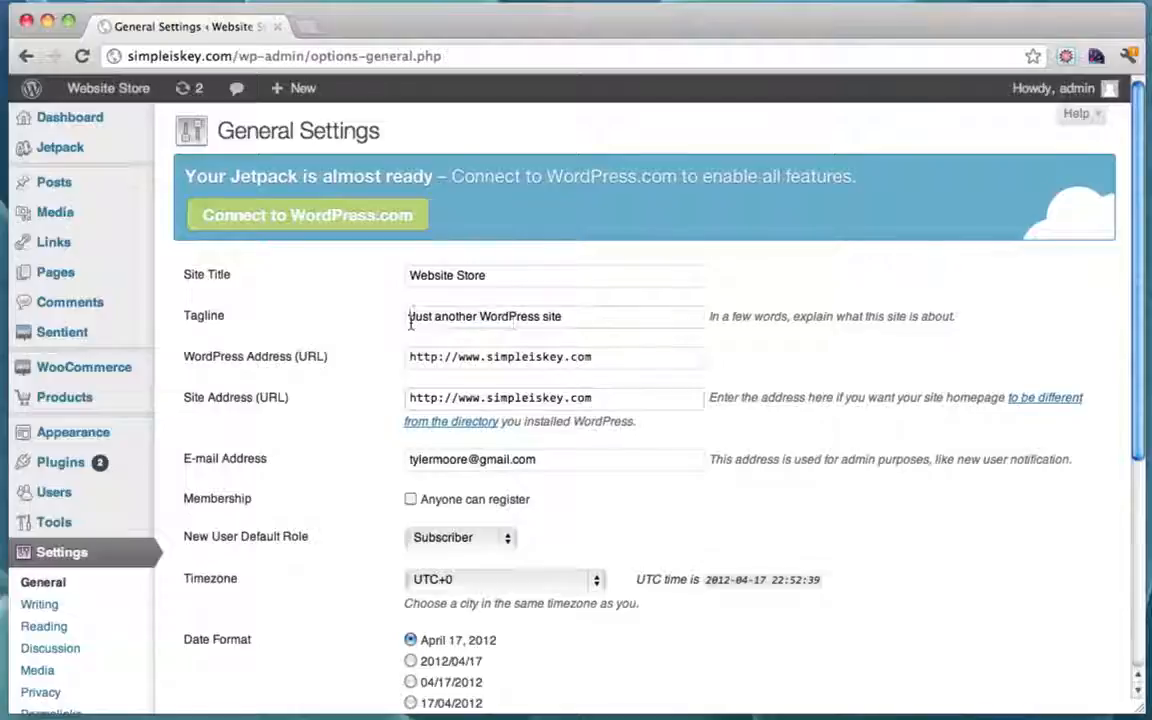
# Step: Replace the tagline with 'The Most Amazing Website Store Ever'
pyautogui.moveTo(410, 318); pyautogui.dragTo(586, 321)
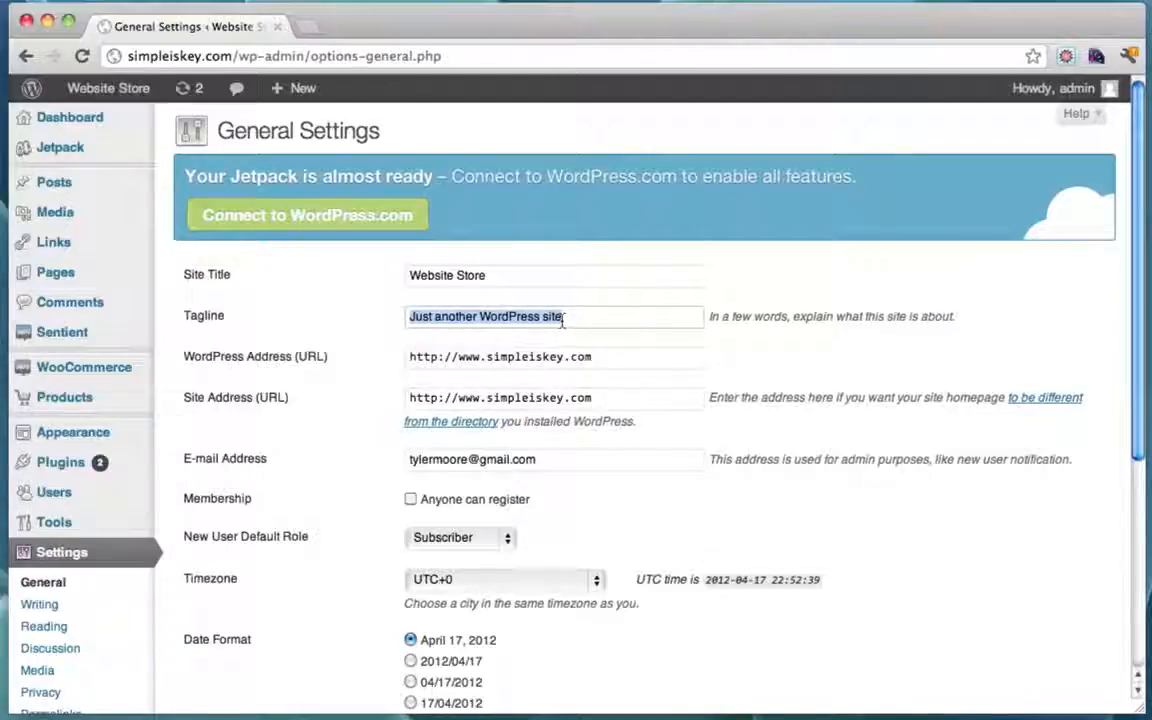
pyautogui.click(577, 318)
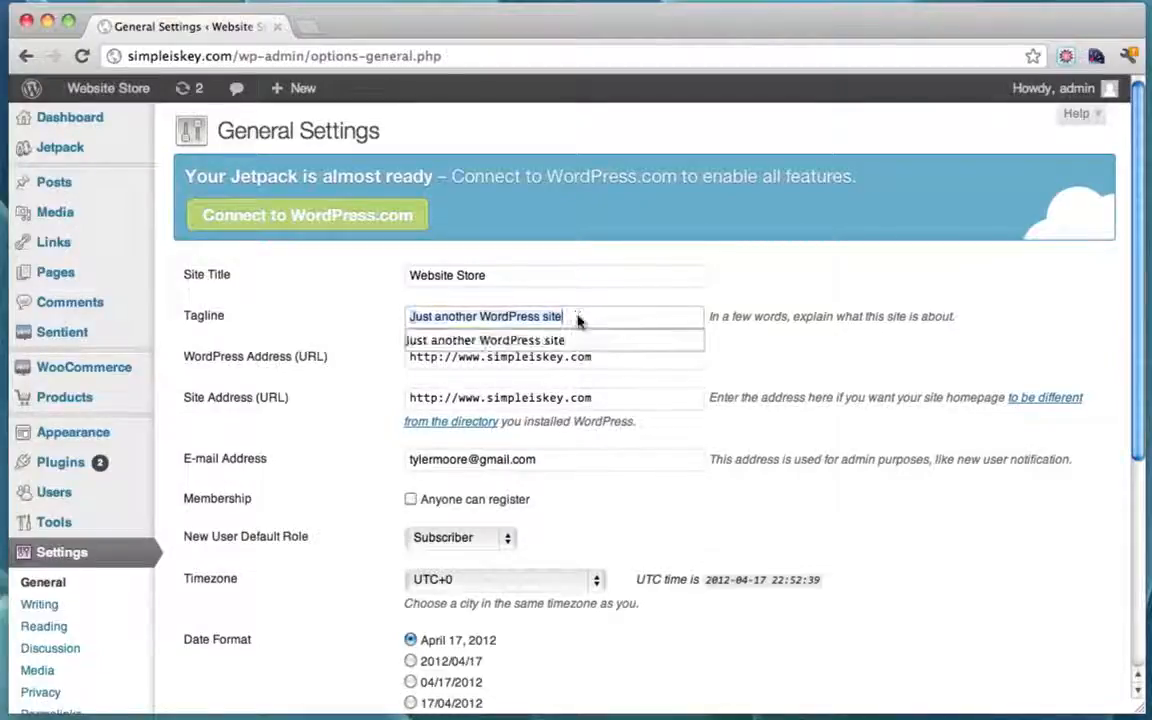
pyautogui.moveTo(577, 318); pyautogui.dragTo(382, 320)
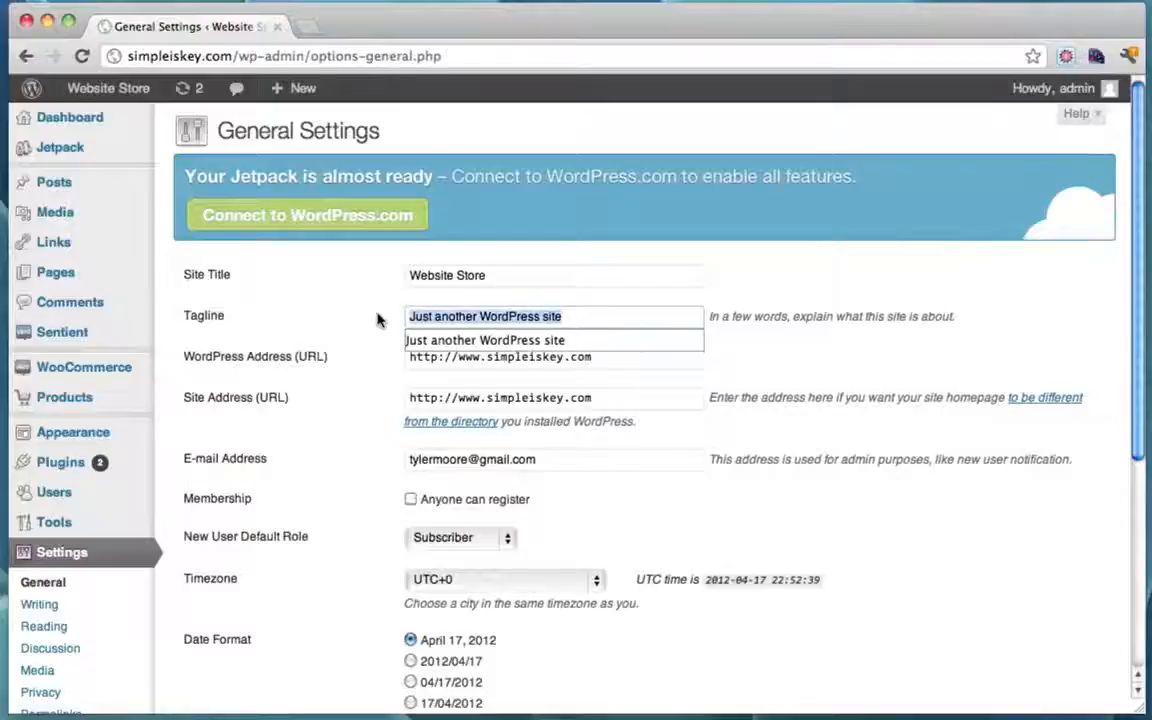
pyautogui.write('The Most')
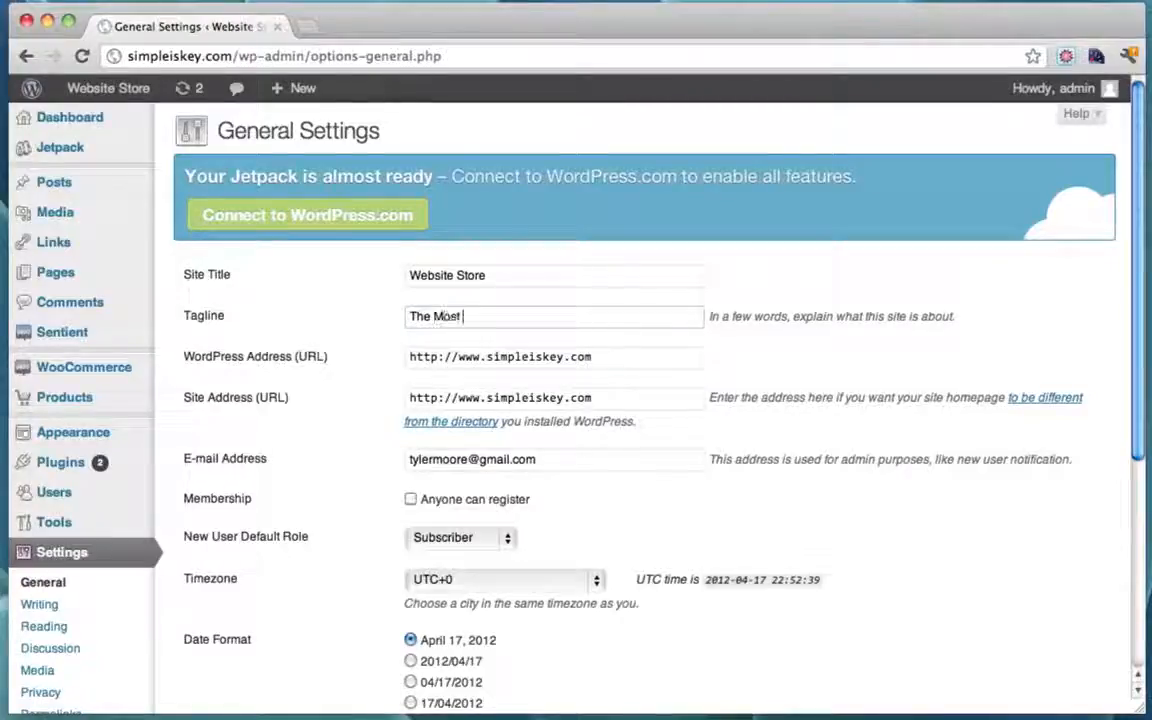
pyautogui.write(' Amazing Website')
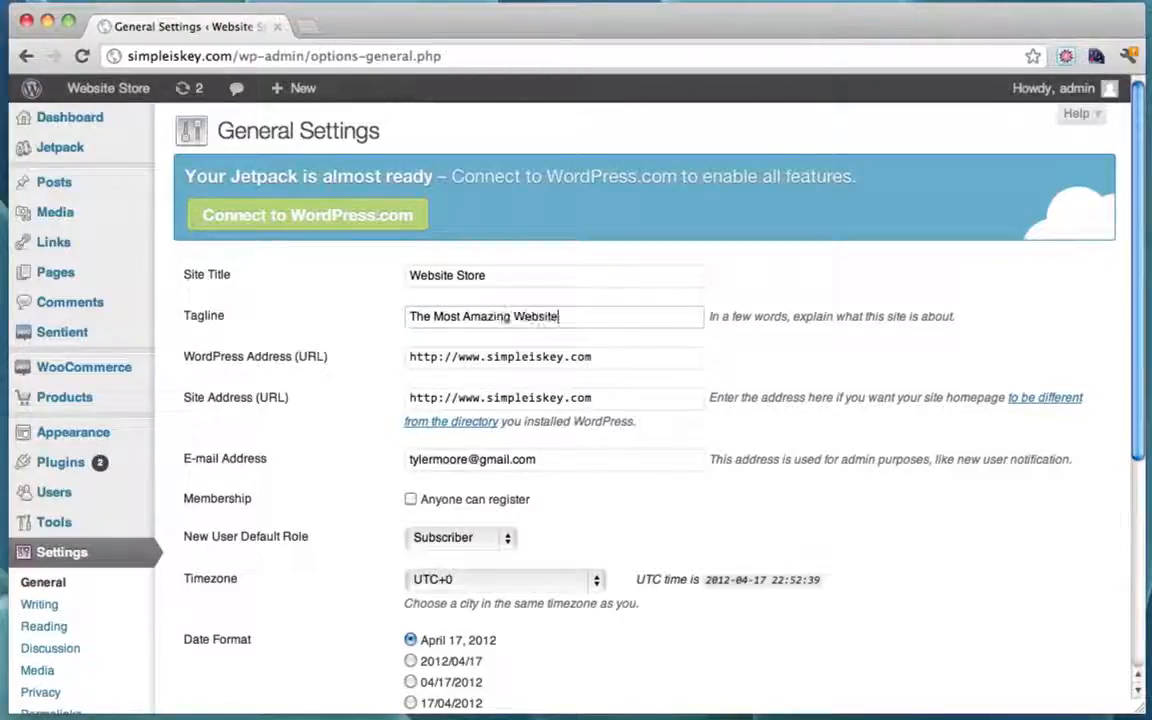
pyautogui.write(' E')
pyautogui.press('BackSpace')
pyautogui.write('Store')
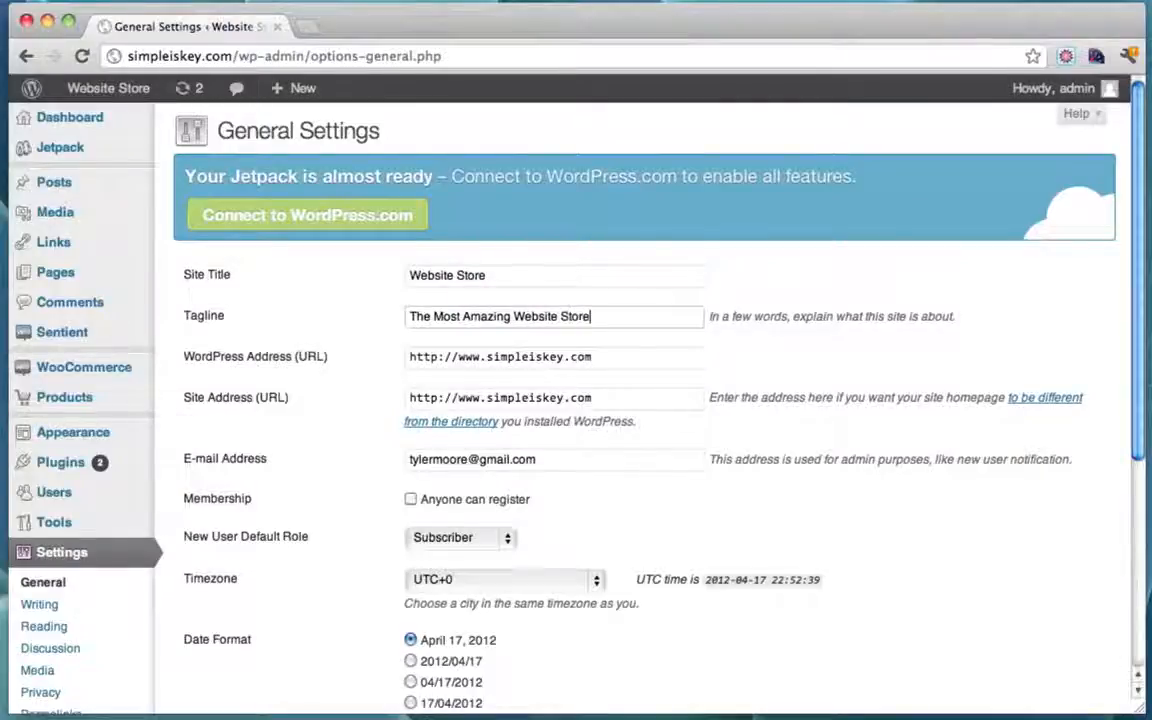
pyautogui.write(' Ever')
# Step: Save the updated general settings
pyautogui.scroll(-5, 695, 335)
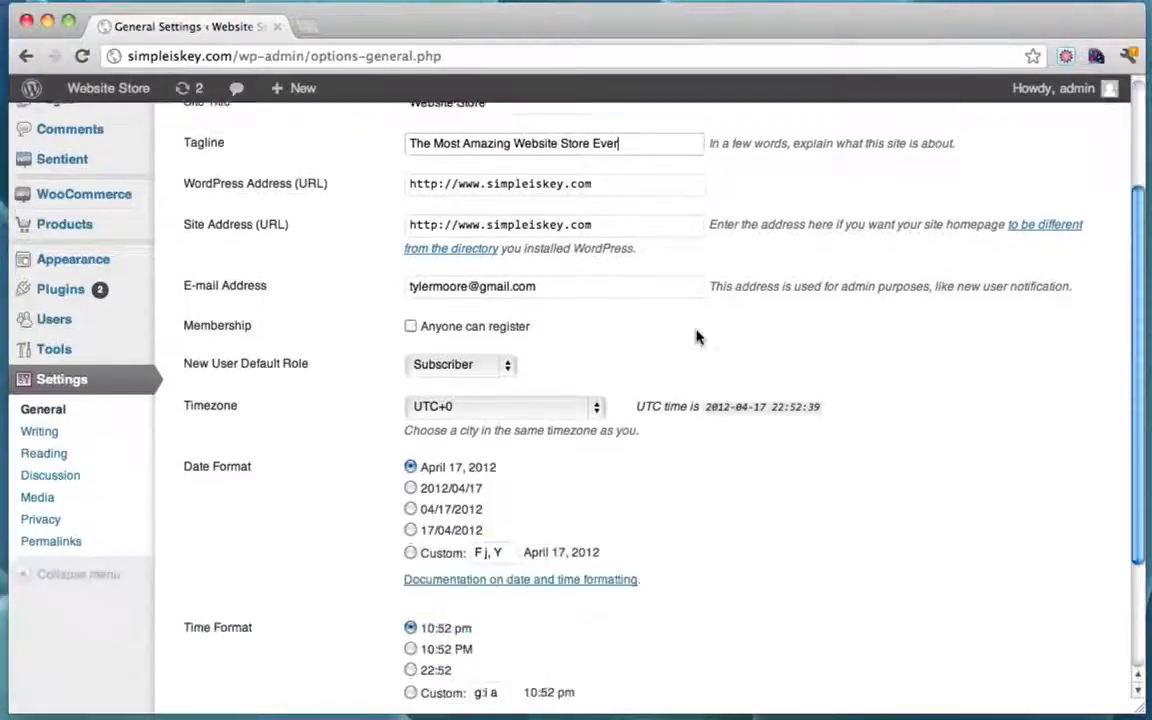
pyautogui.scroll(-5, 697, 338)
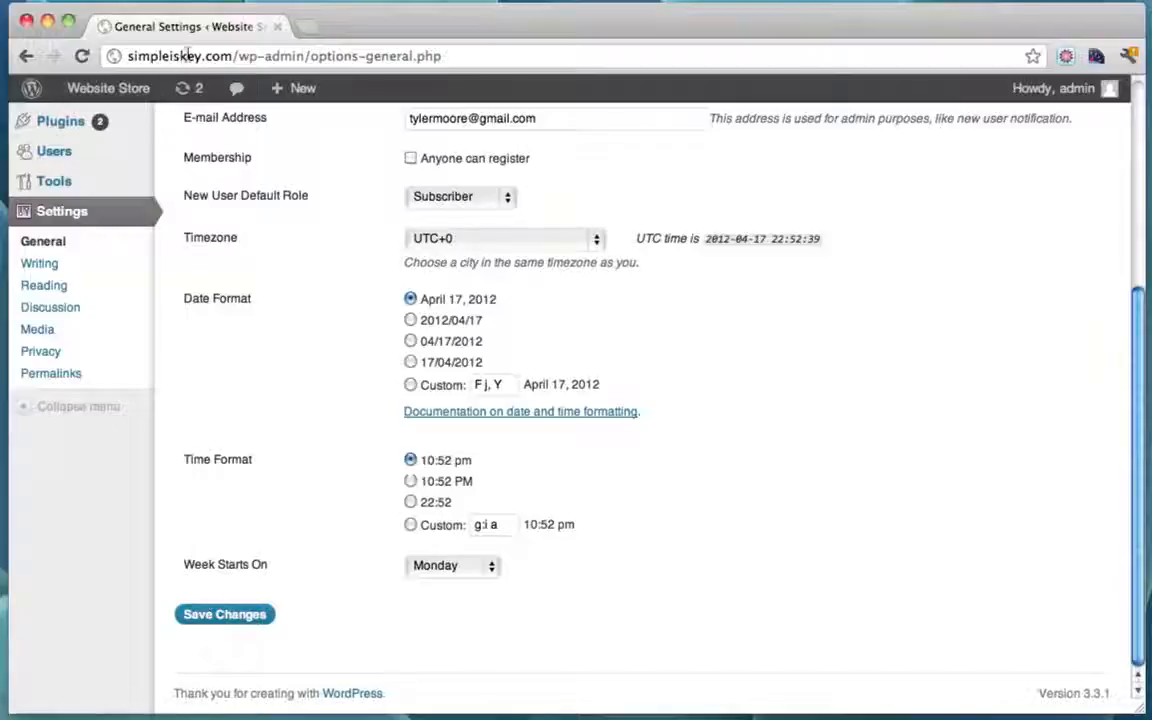
pyautogui.scroll(4, 320, 251)
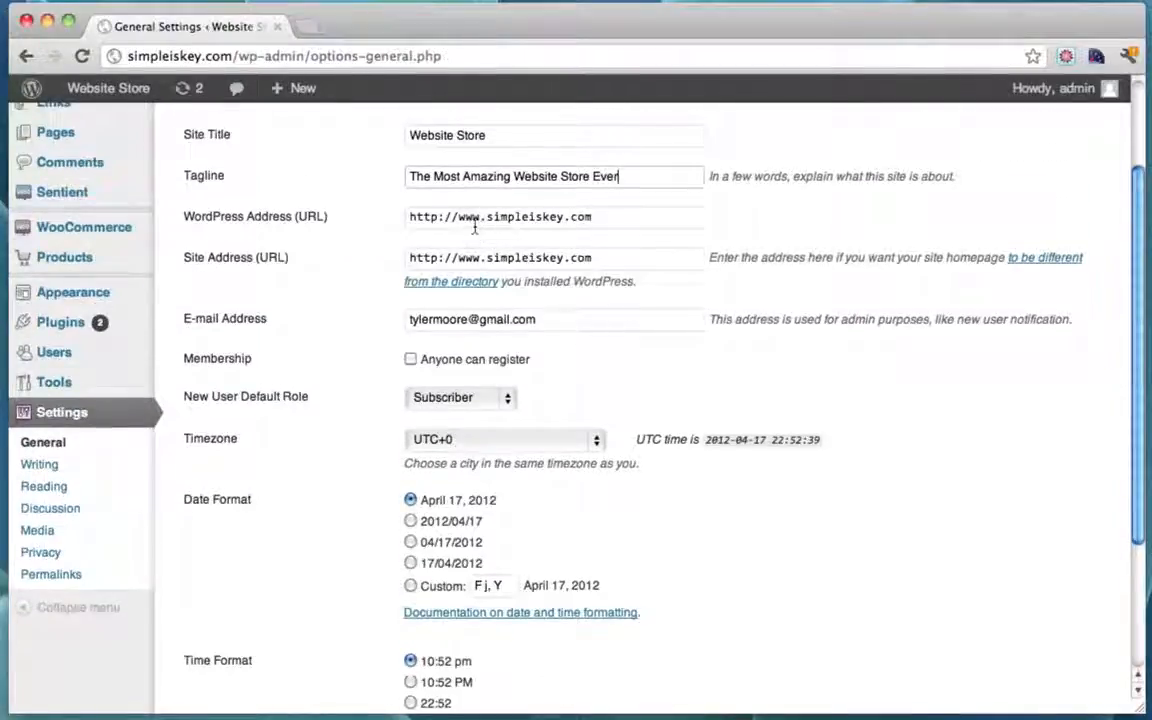
pyautogui.scroll(-4, 290, 345)
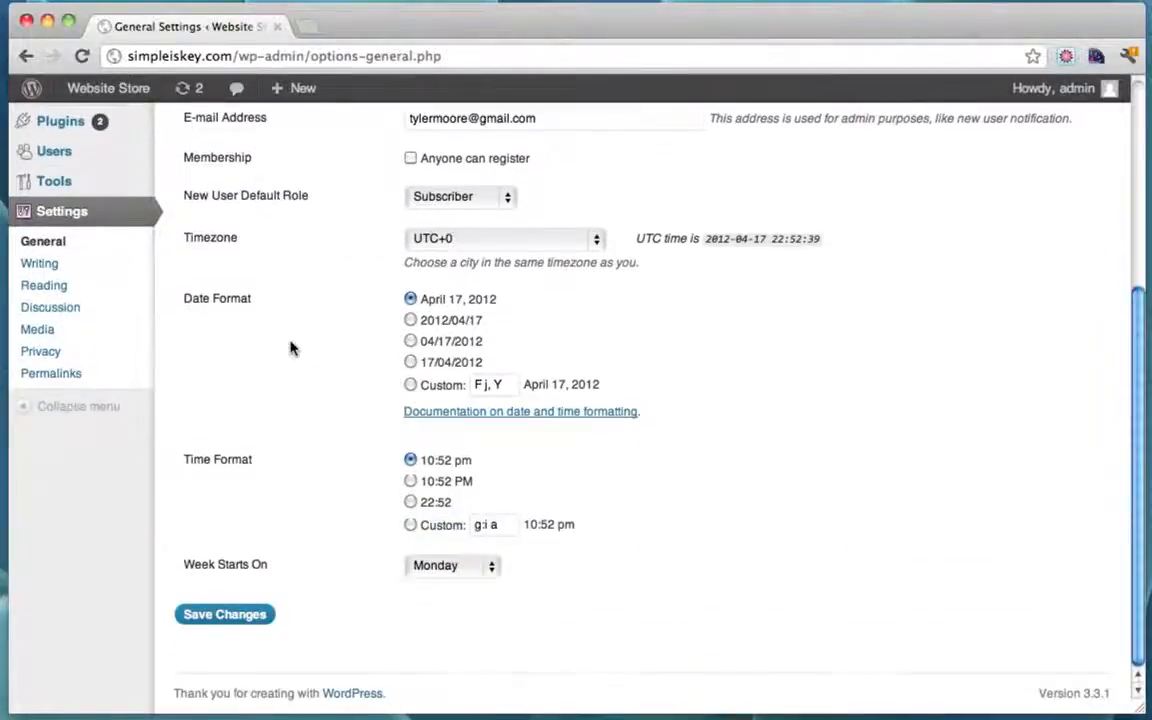
pyautogui.click(222, 612)
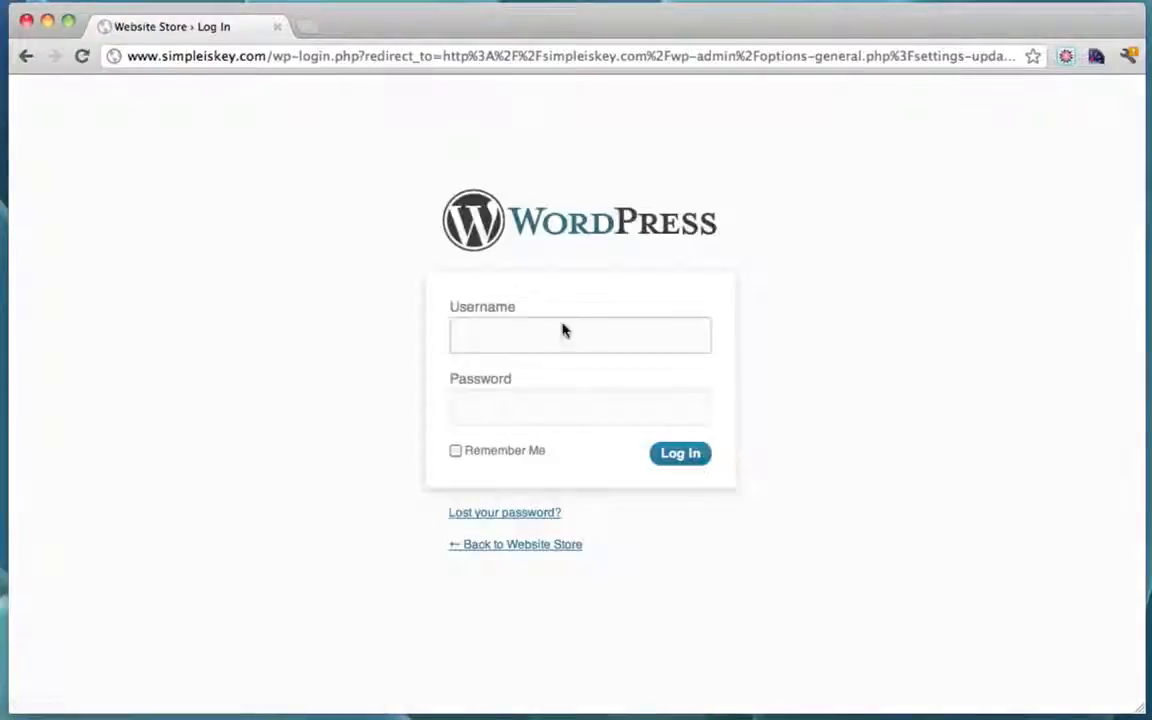
# Step: Sign in on the login screen with the admin account's username and password
pyautogui.click(563, 333)
pyautogui.write('admin')
pyautogui.press('Tab')
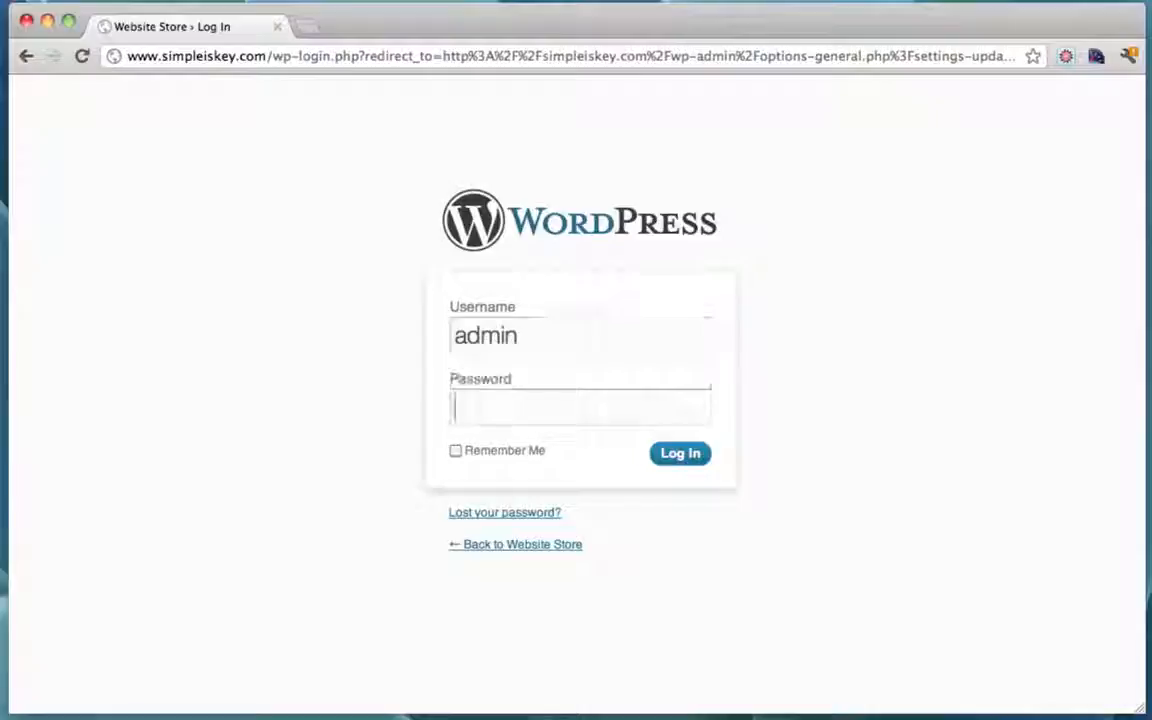
pyautogui.write('•••••••••••')
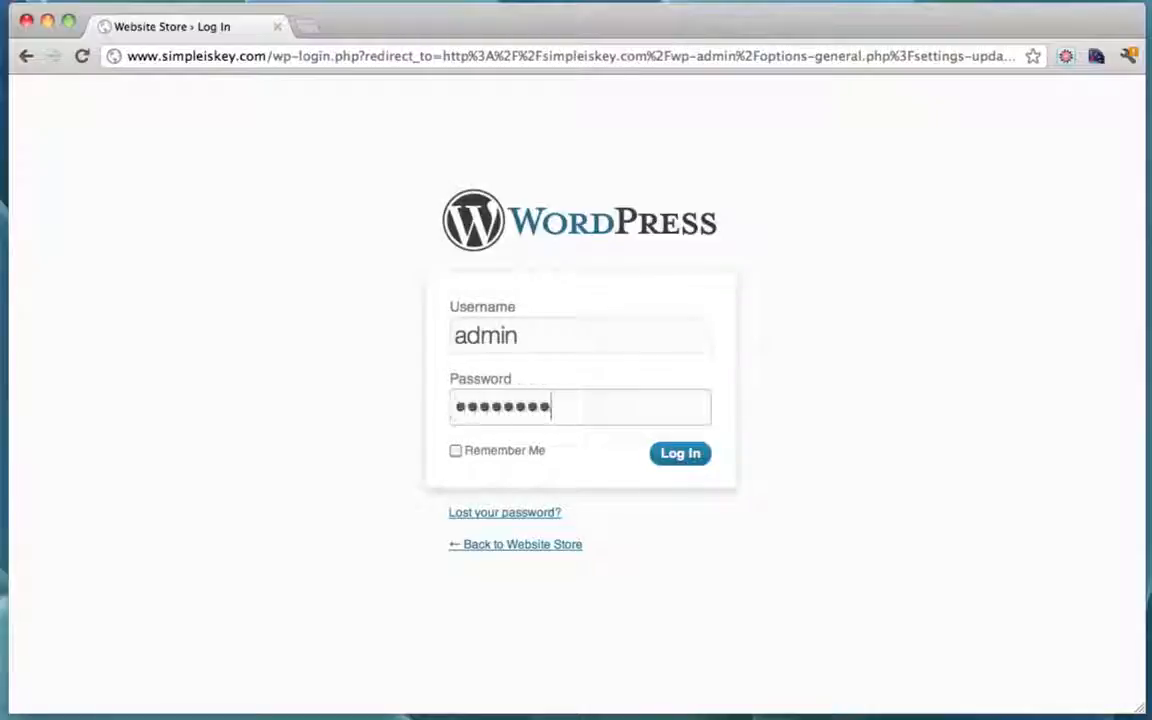
pyautogui.press('Return')
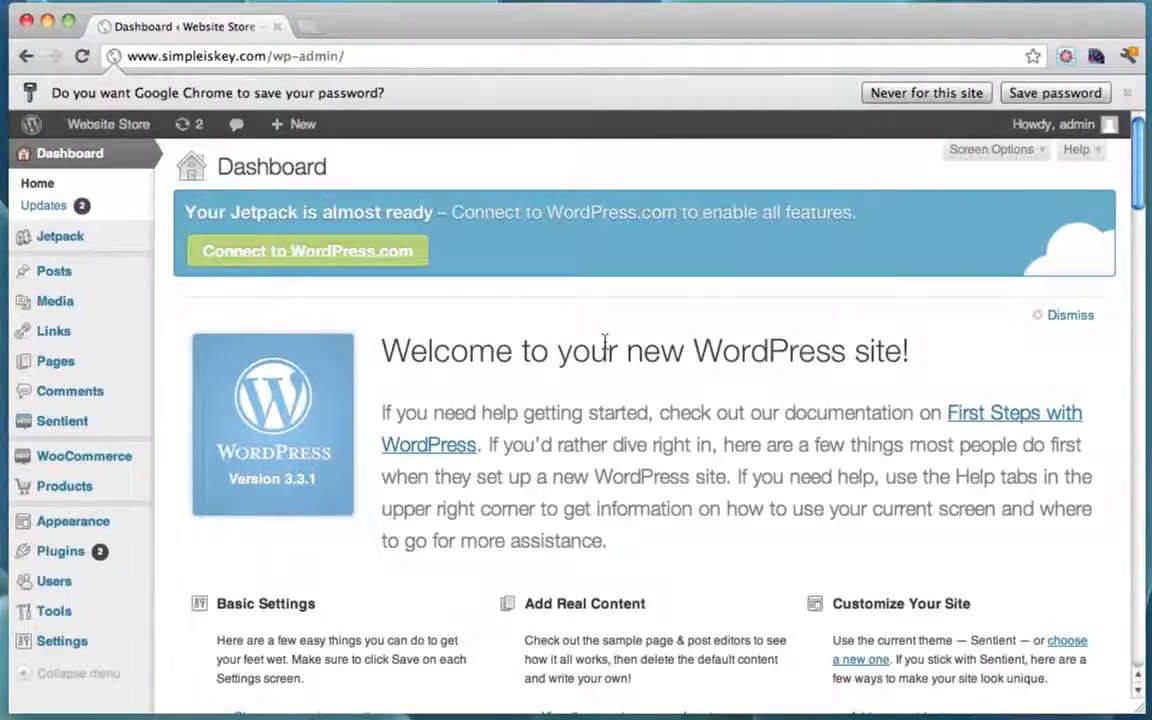
pyautogui.click(147, 58)
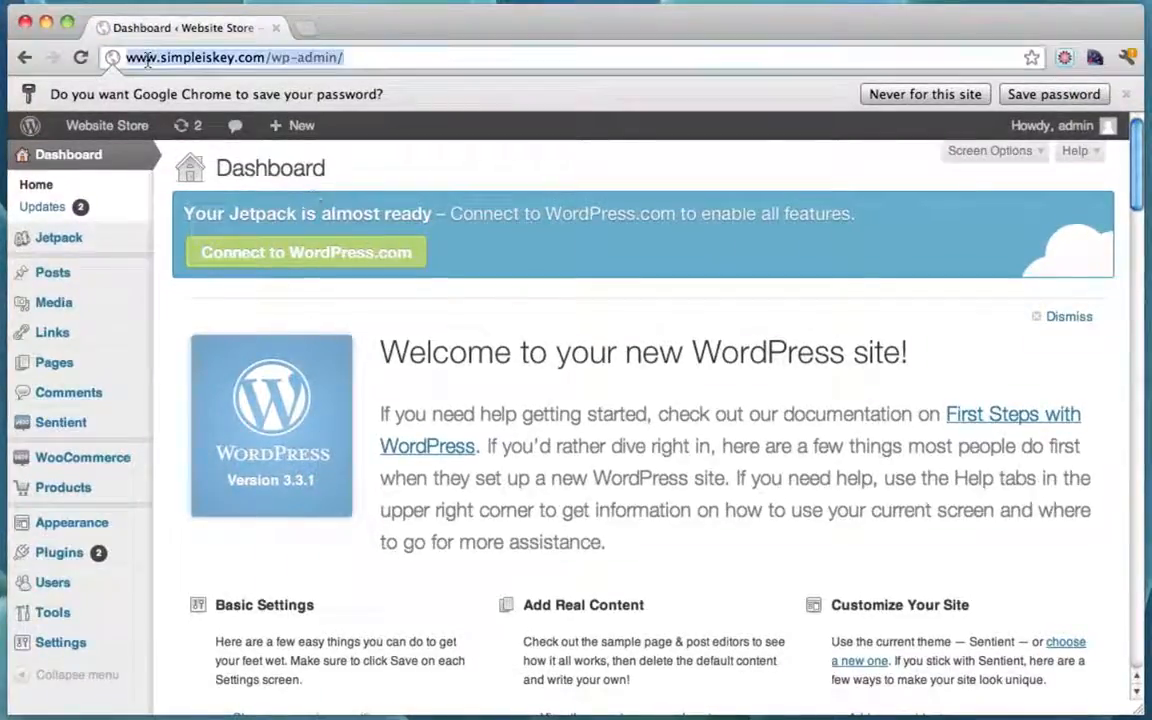
pyautogui.moveTo(124, 57); pyautogui.dragTo(258, 60)
pyautogui.click(161, 60)
pyautogui.click(360, 57)
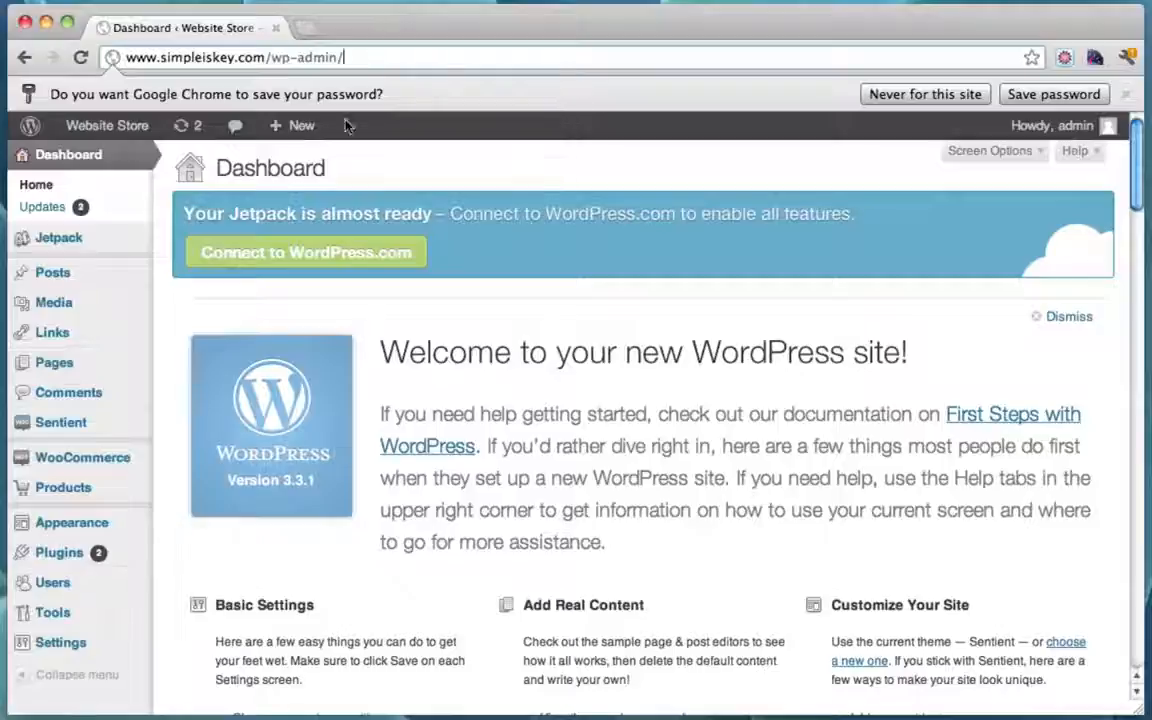
pyautogui.keyDown('super'); pyautogui.click(98, 128); pyautogui.keyUp('super')
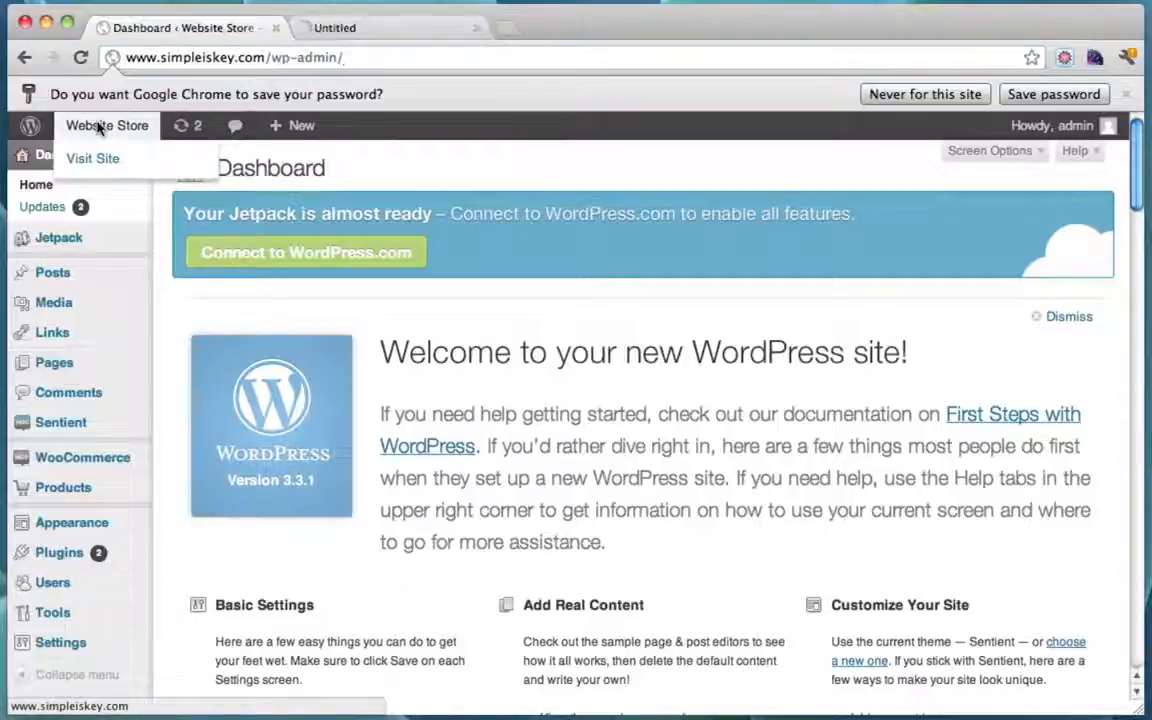
# Step: On the storefront, open the Tshirts category and inspect its ?product_cat=tshirts address
pyautogui.click(378, 31)
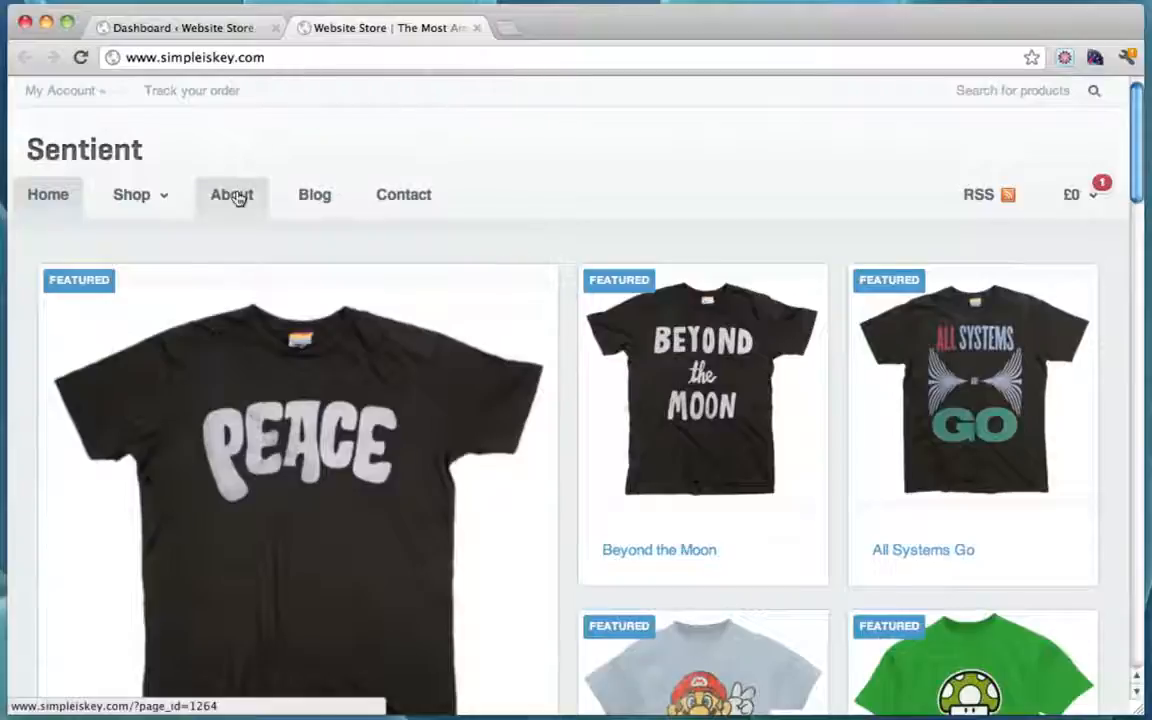
pyautogui.moveTo(147, 197)
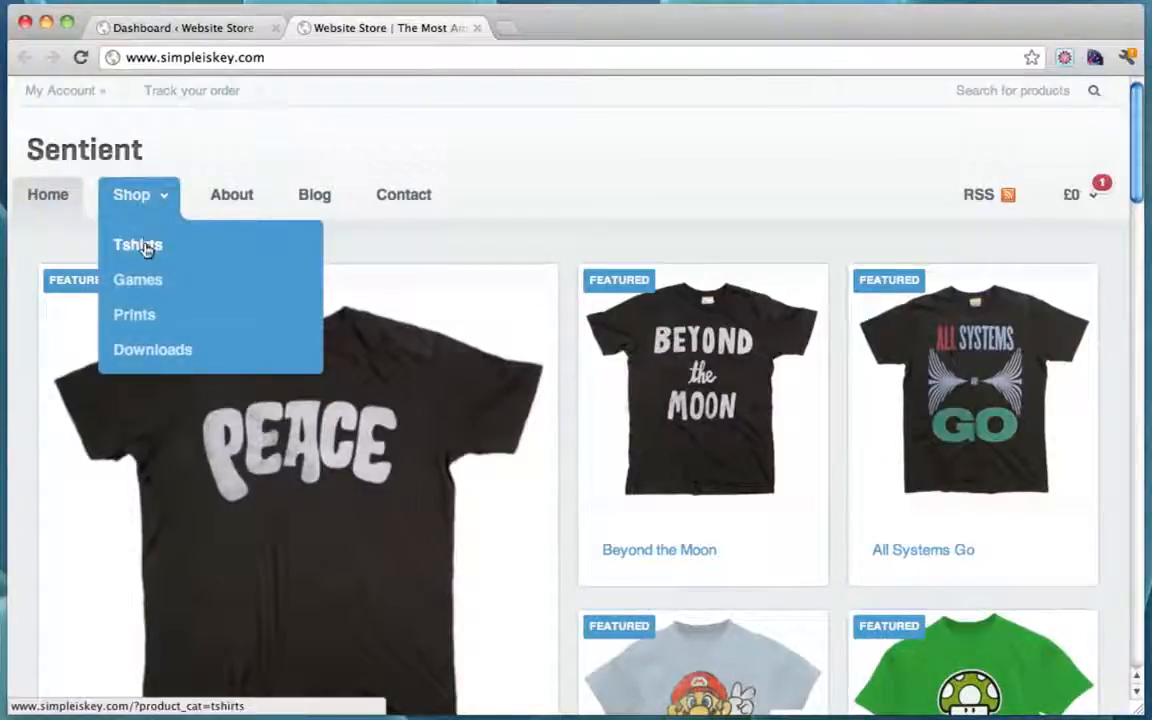
pyautogui.click(146, 247)
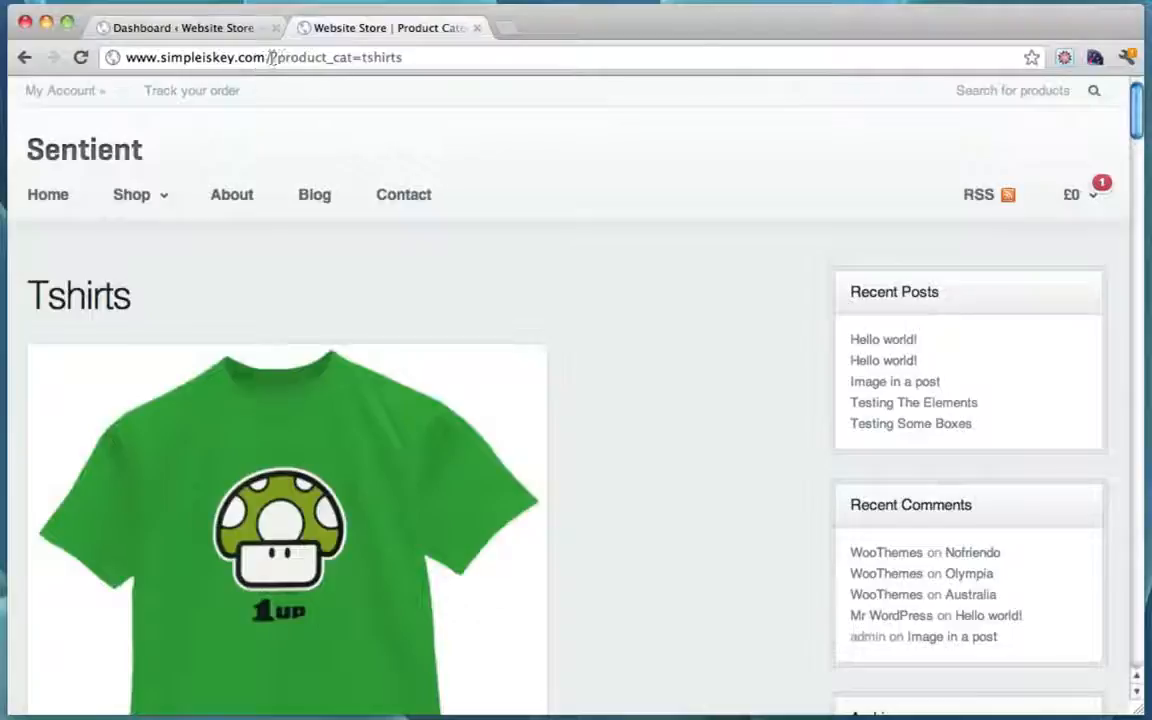
pyautogui.moveTo(266, 57); pyautogui.dragTo(427, 57)
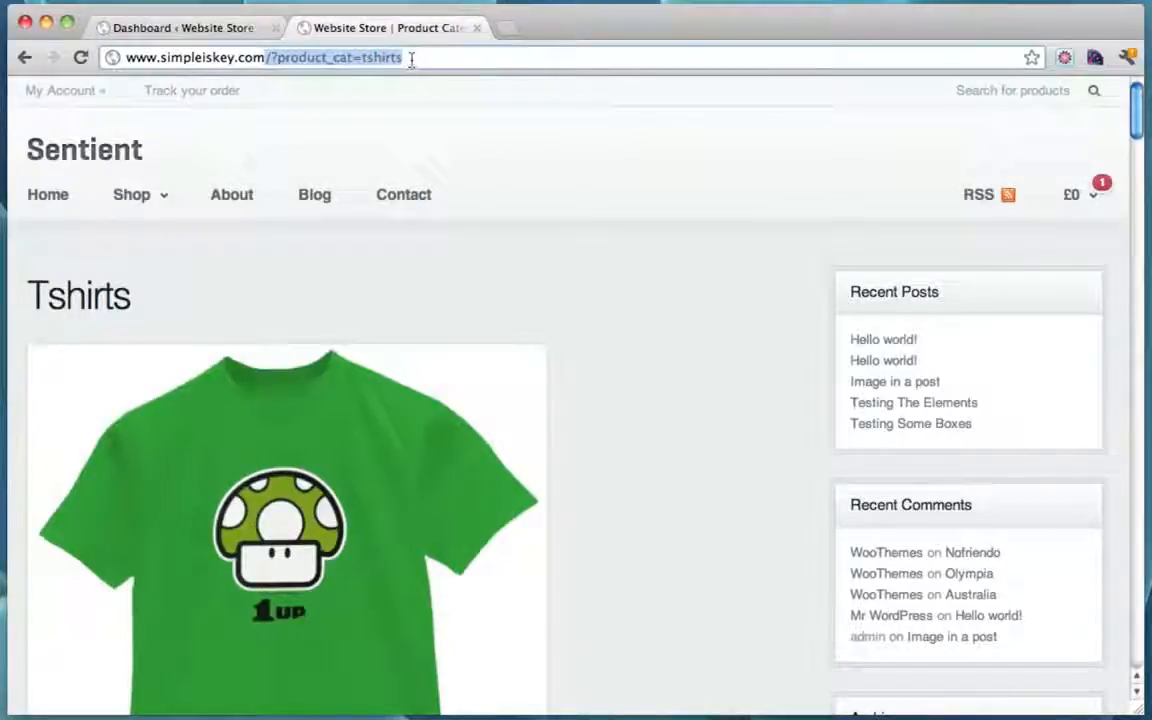
pyautogui.click(411, 58)
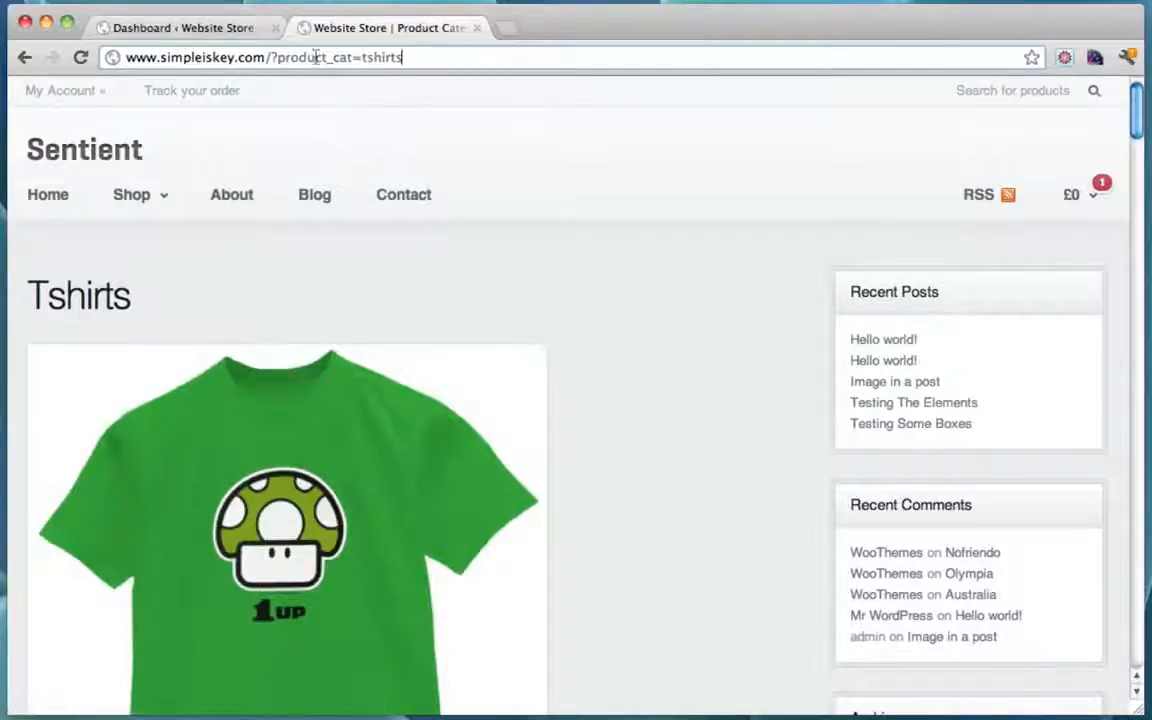
pyautogui.moveTo(271, 58); pyautogui.dragTo(415, 57)
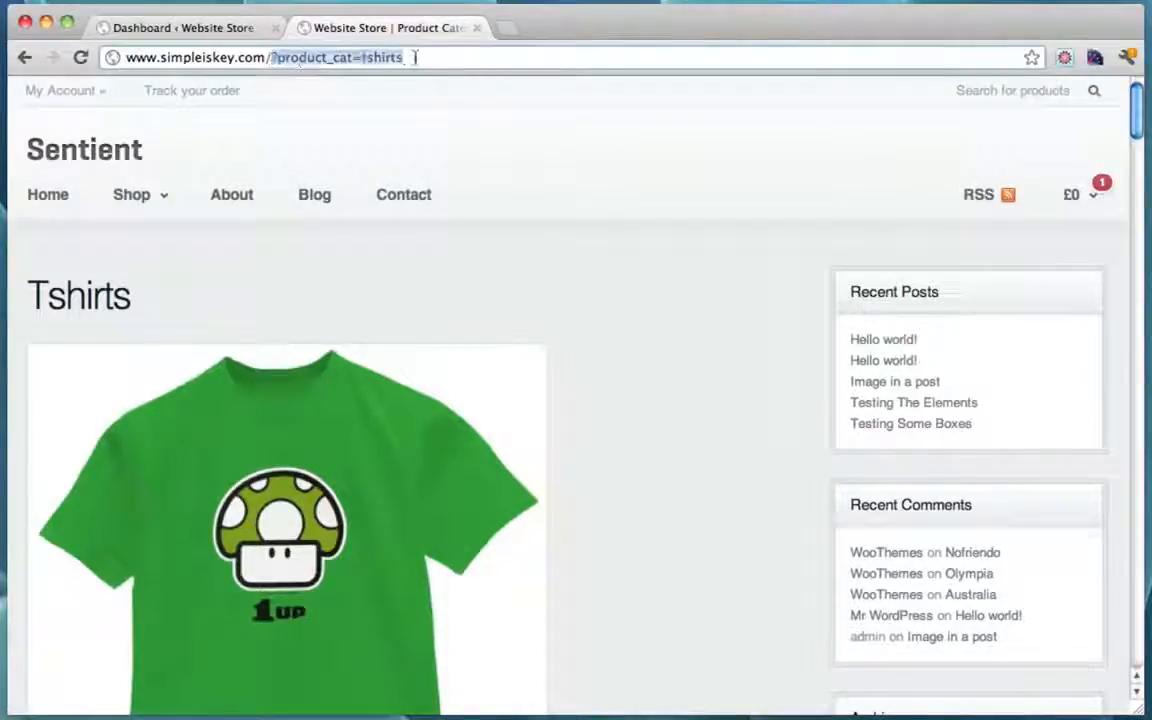
pyautogui.click(415, 57)
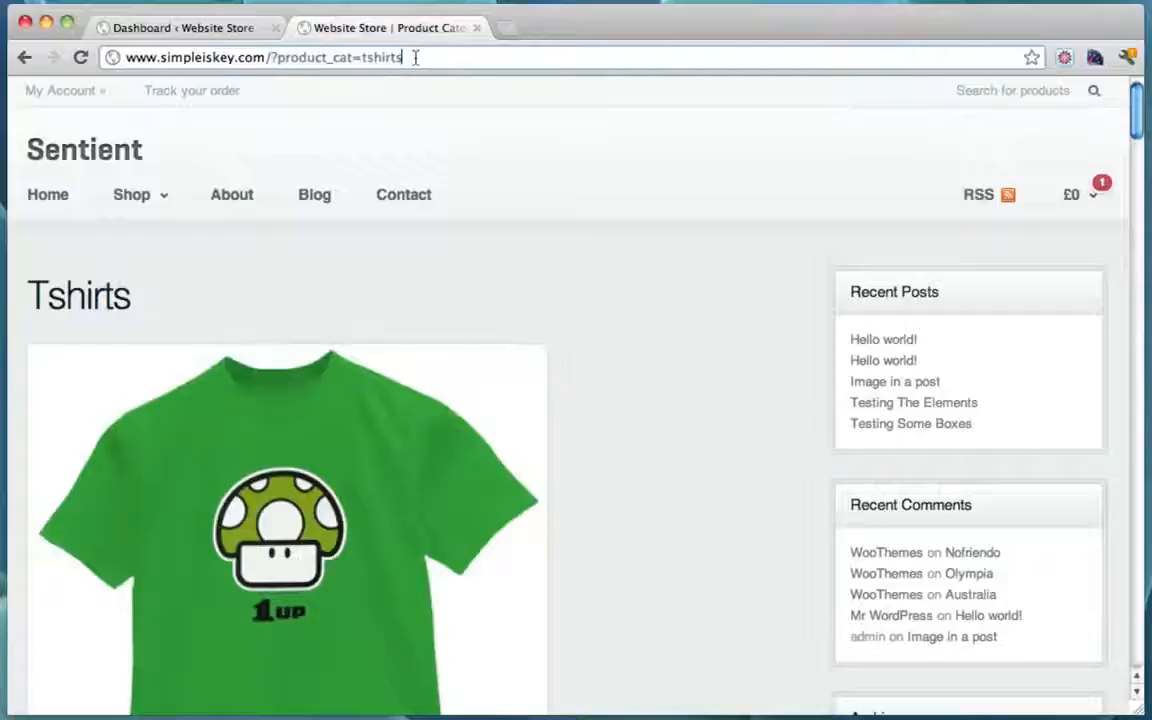
# Step: Open the About page and highlight the ?page_id=1264 part of its address
pyautogui.click(240, 202)
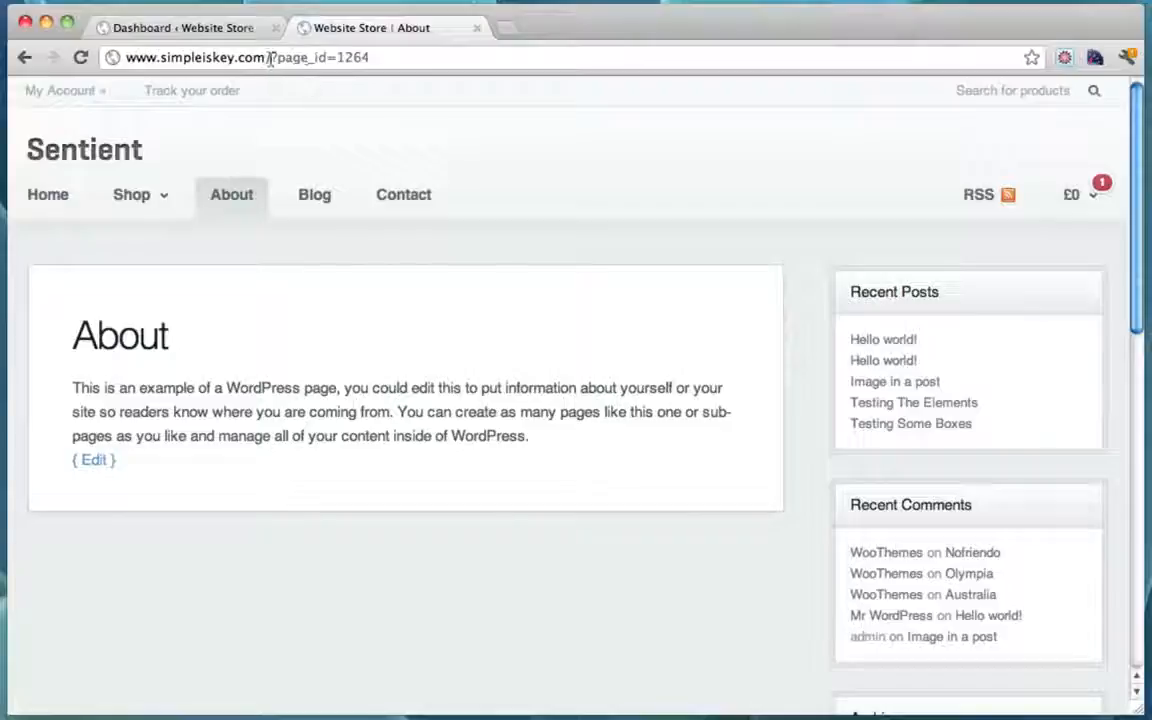
pyautogui.moveTo(271, 60)
pyautogui.mouseDown()
pyautogui.moveTo(384, 57)
pyautogui.moveTo(274, 57)
pyautogui.mouseUp()
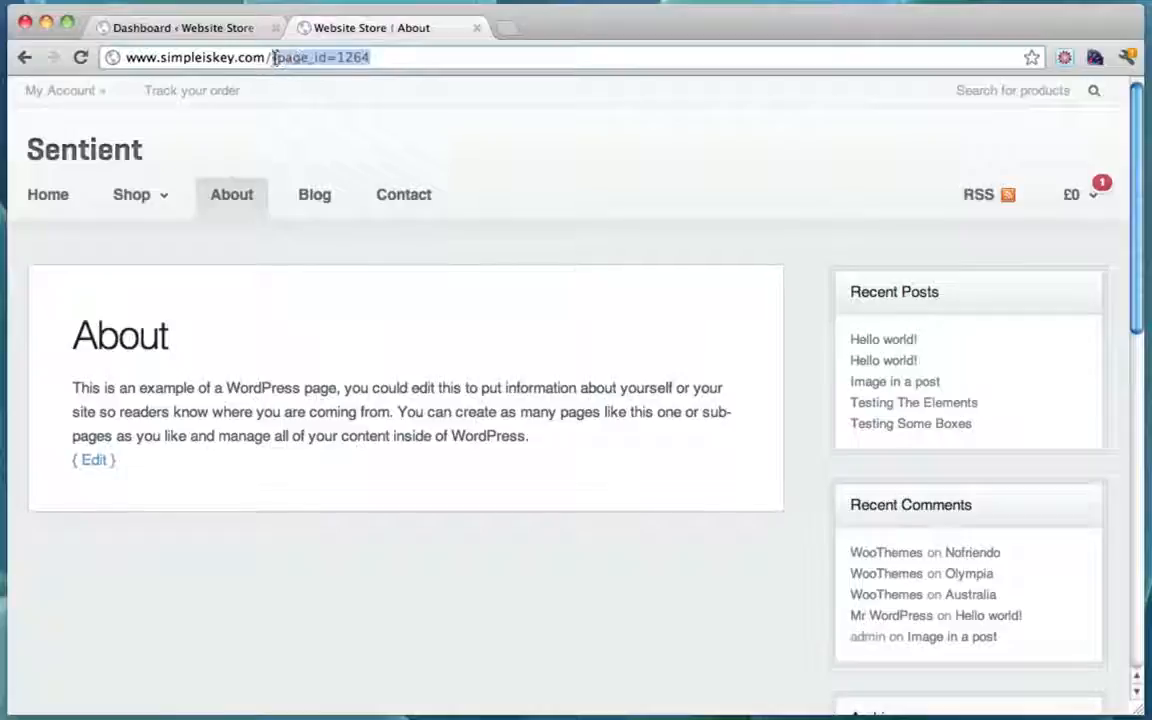
pyautogui.click(406, 59)
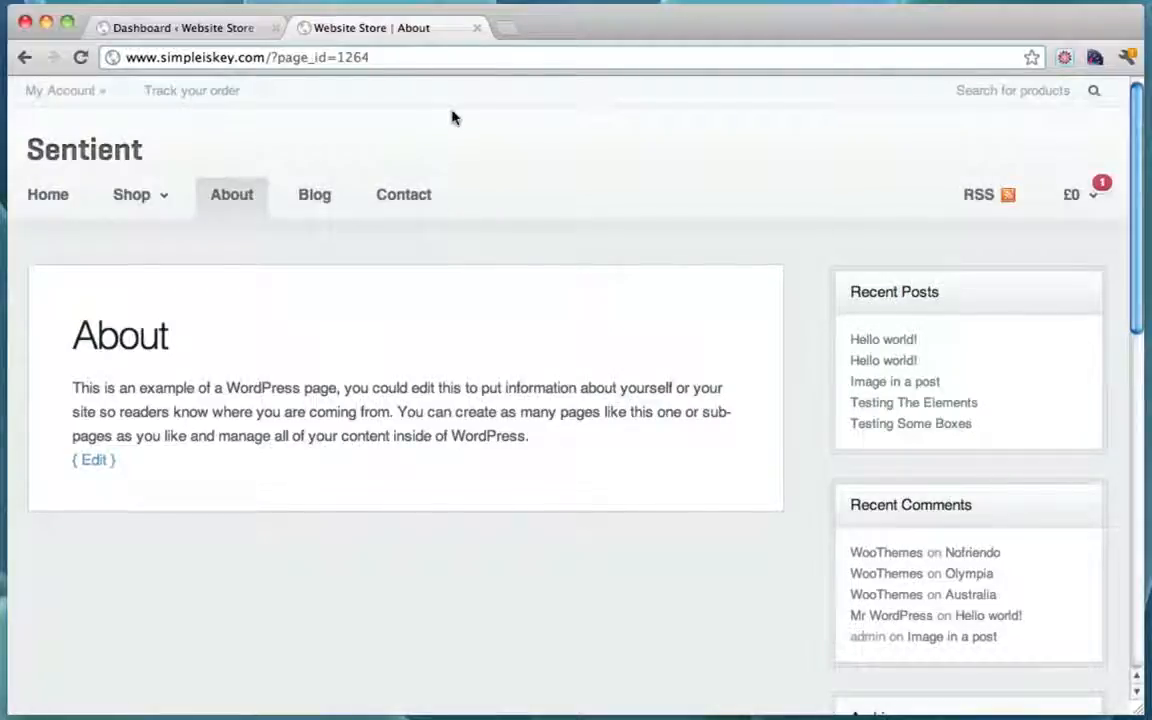
# Step: Set the permalink structure to Post name (/%postname%/) and save it
pyautogui.click(214, 30)
pyautogui.scroll(-2, 361, 312)
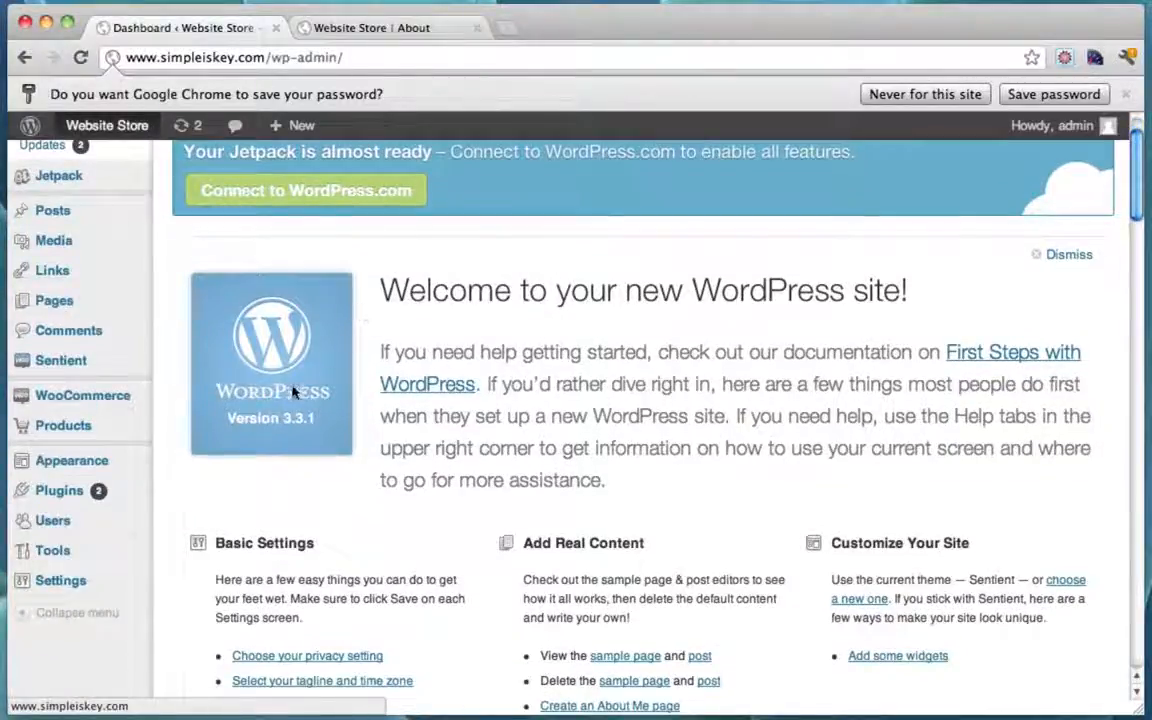
pyautogui.scroll(-1, 311, 458)
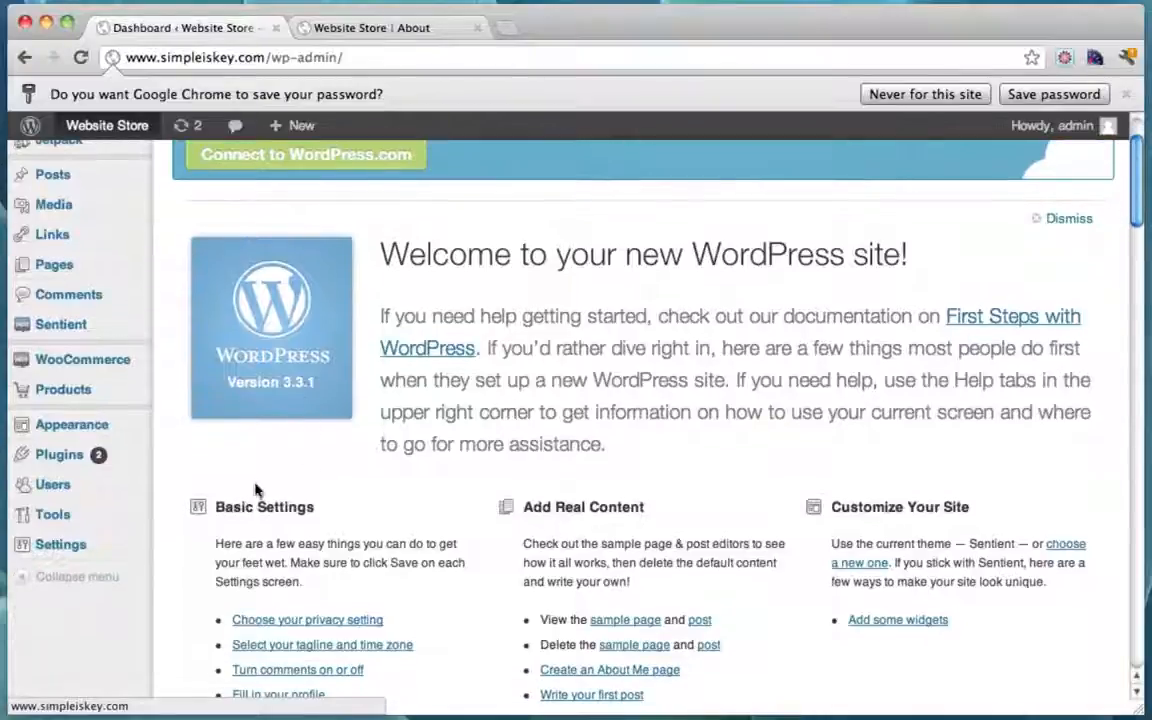
pyautogui.moveTo(85, 550)
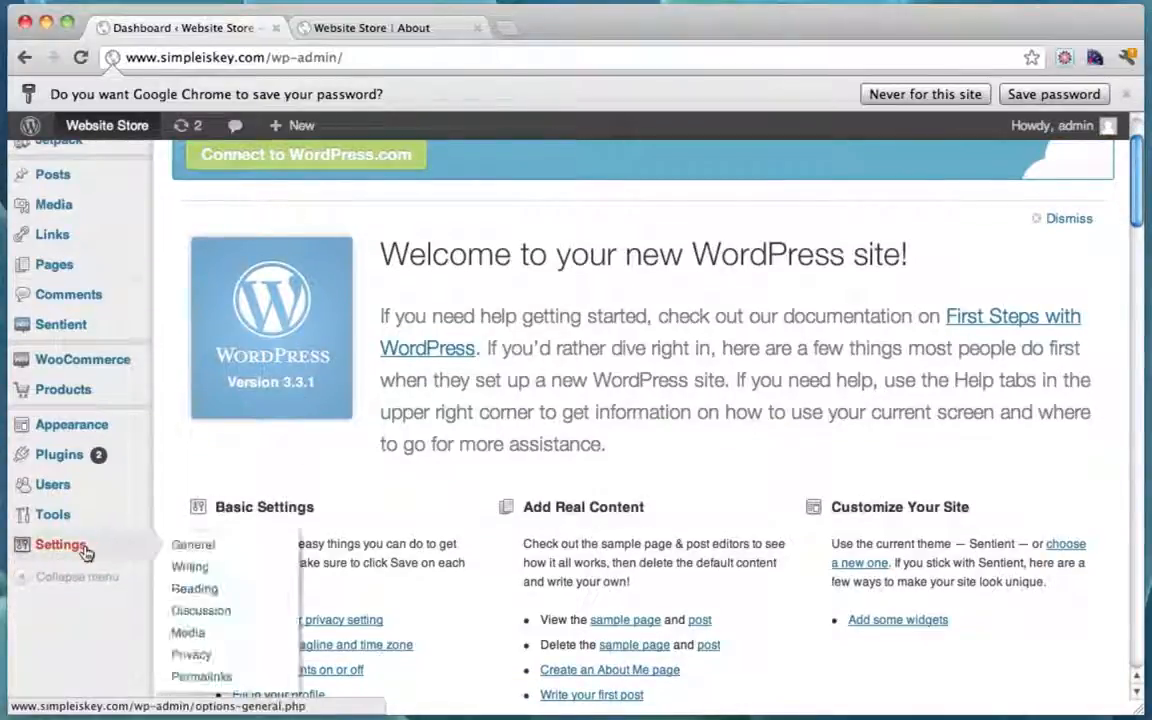
pyautogui.click(201, 677)
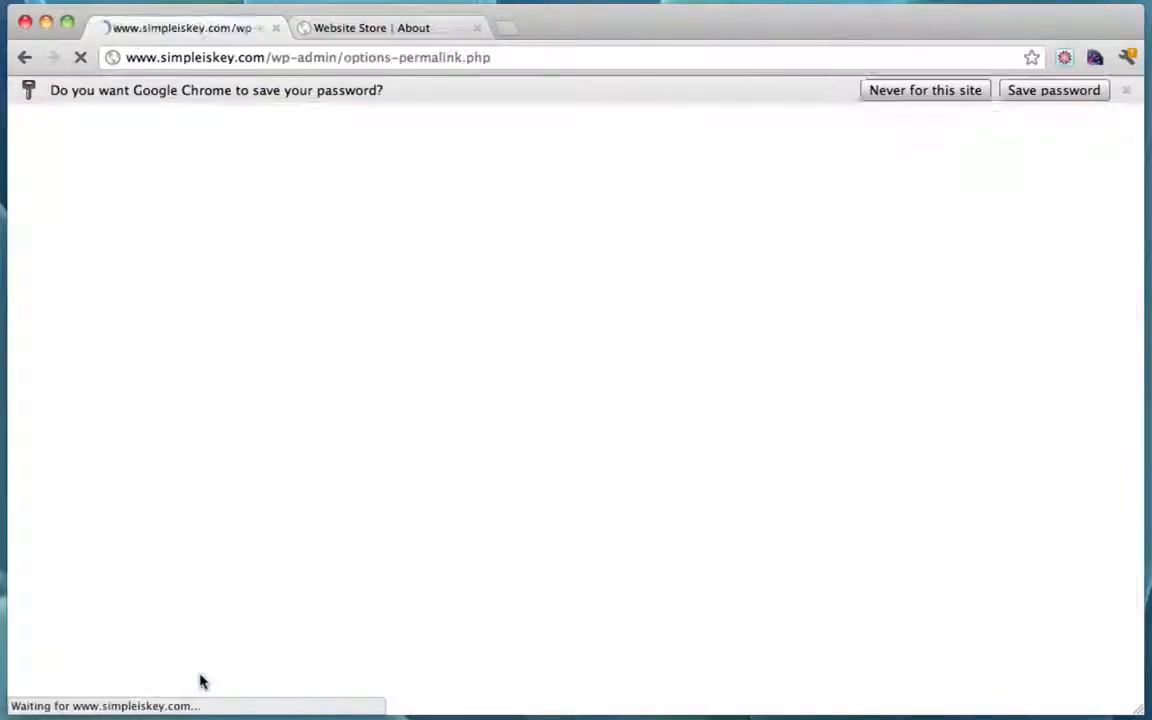
pyautogui.scroll(-3, 451, 323)
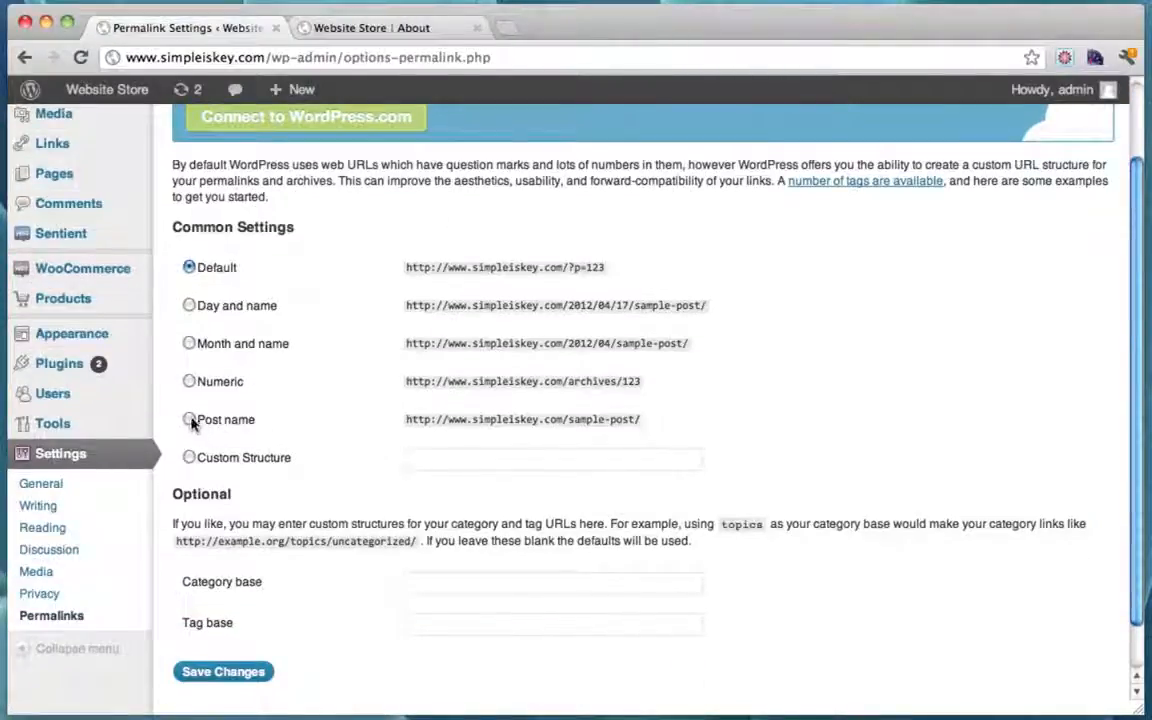
pyautogui.click(189, 420)
pyautogui.scroll(-2, 348, 418)
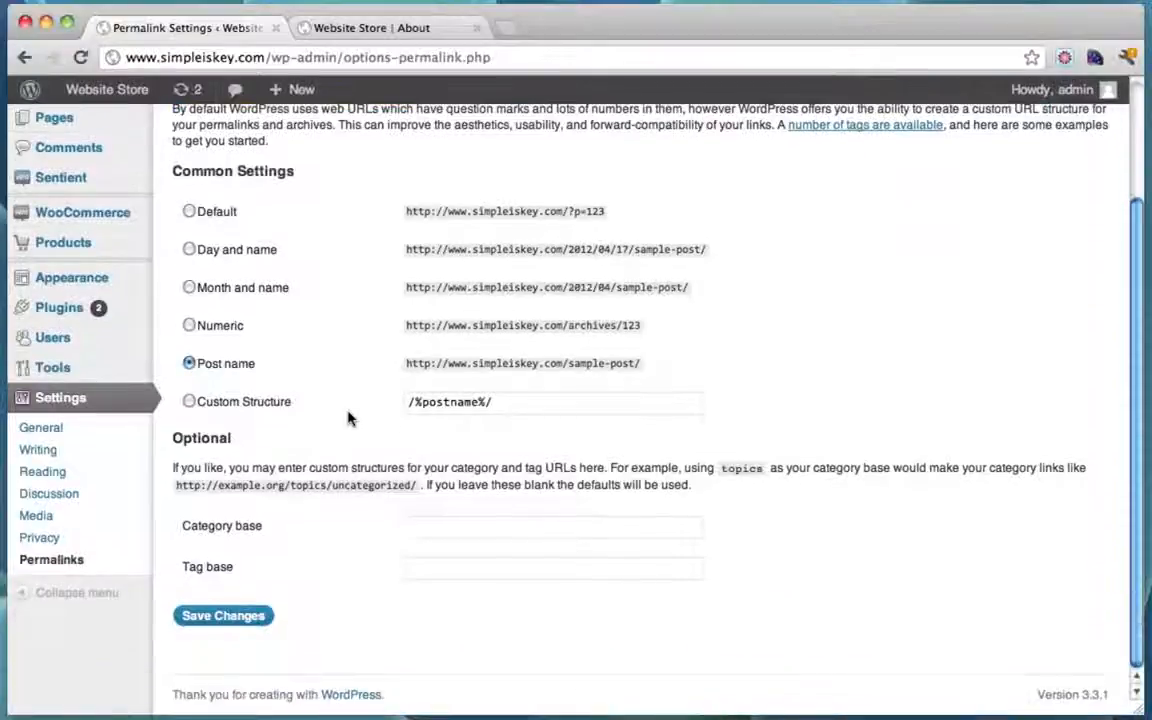
pyautogui.click(236, 617)
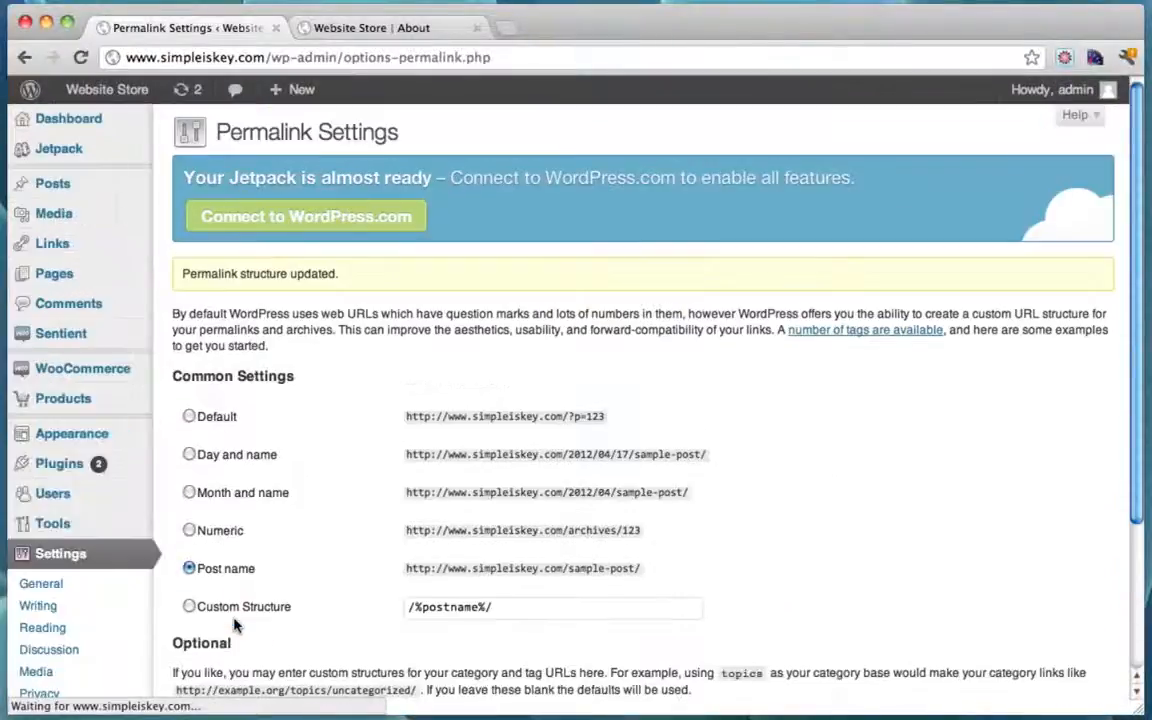
pyautogui.click(385, 29)
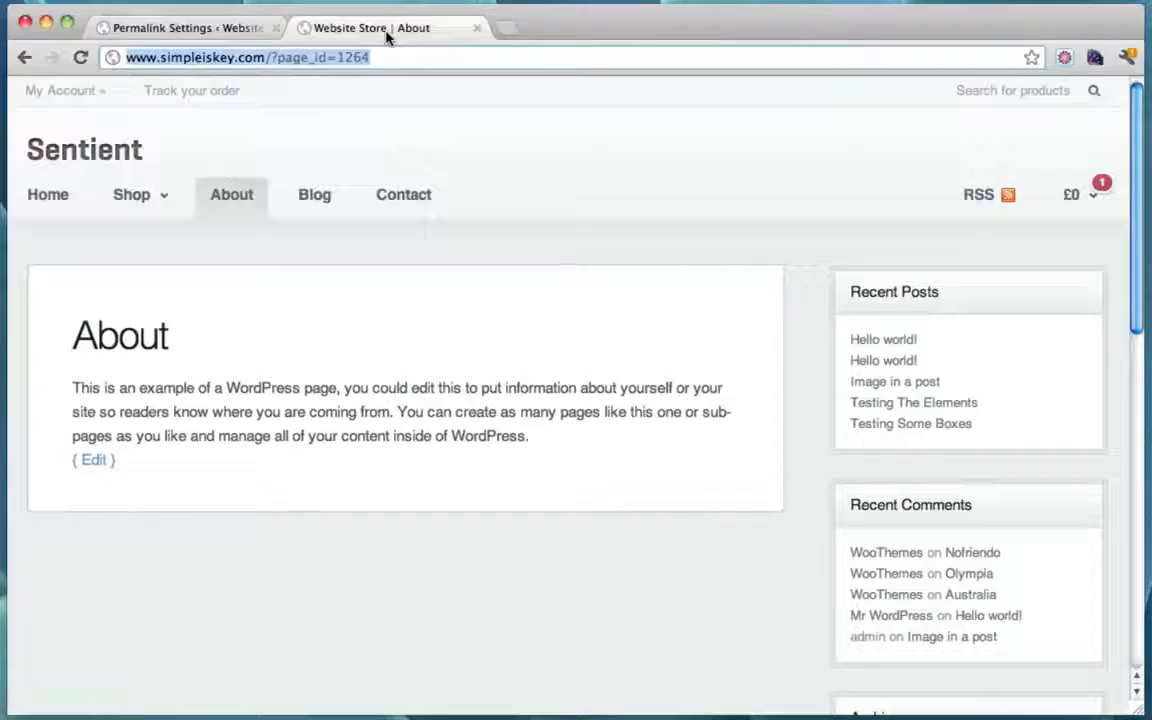
# Step: Reload About to see its /about/ URL, then open the 1up shirt from the home page
pyautogui.click(227, 200)
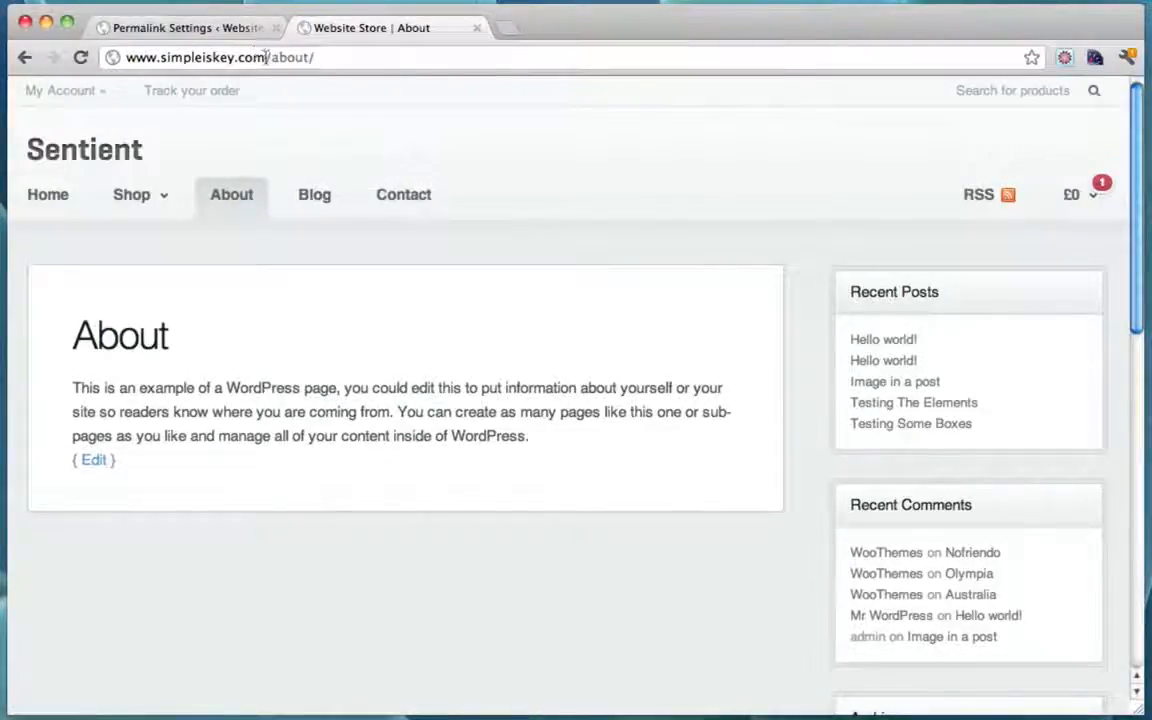
pyautogui.moveTo(267, 57); pyautogui.dragTo(380, 57)
pyautogui.click(380, 57)
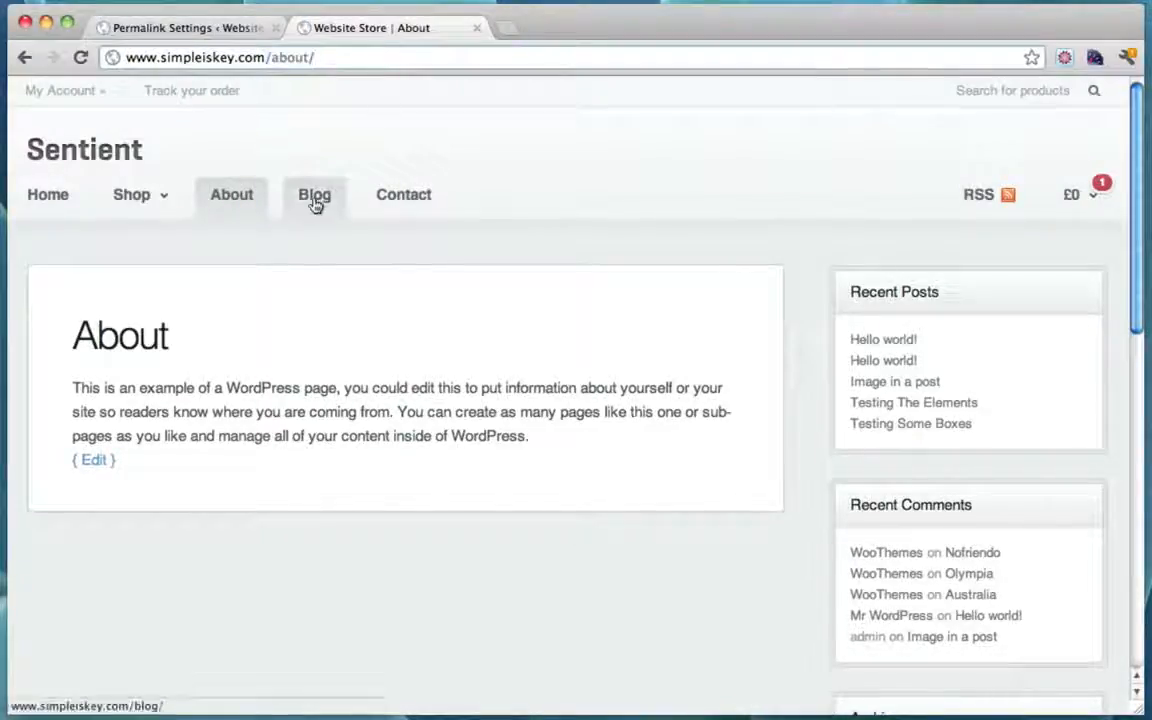
pyautogui.moveTo(141, 207)
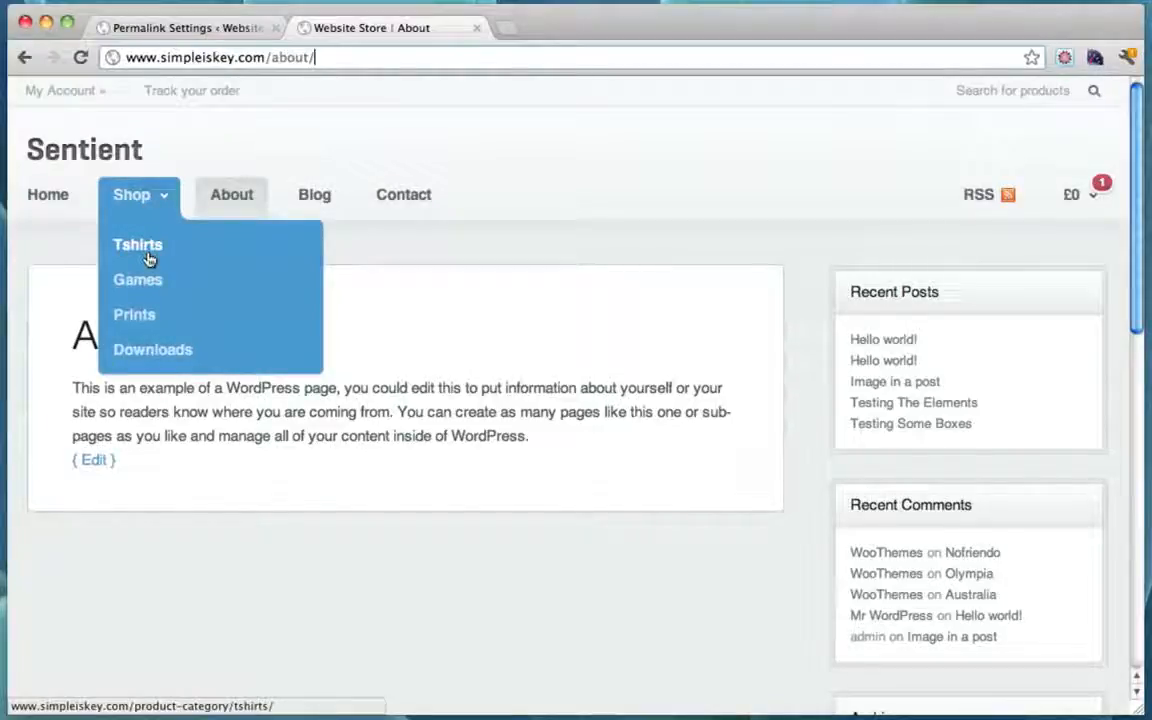
pyautogui.click(48, 194)
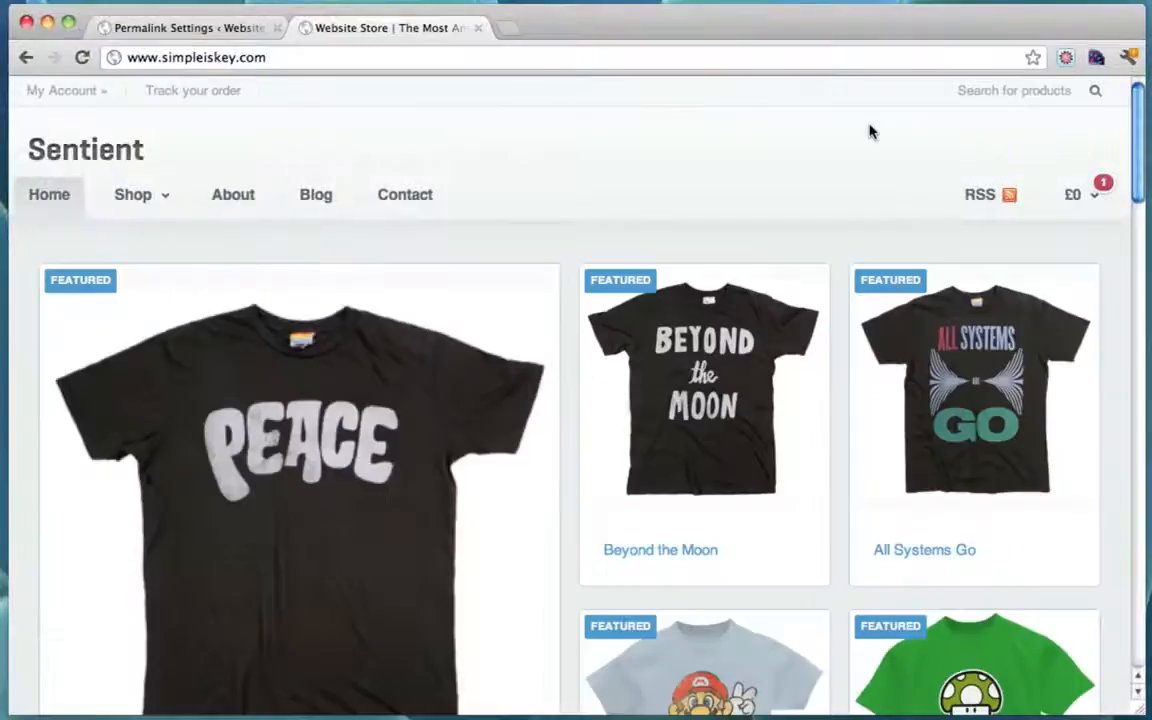
pyautogui.scroll(-10, 920, 250)
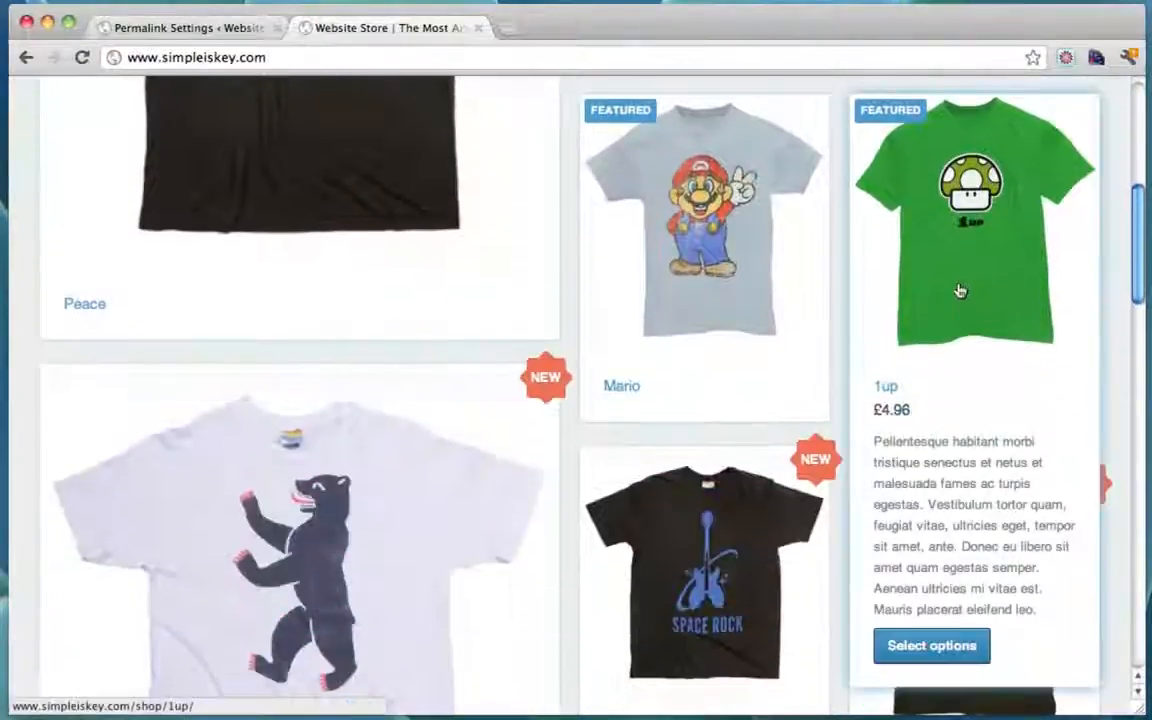
pyautogui.click(958, 290)
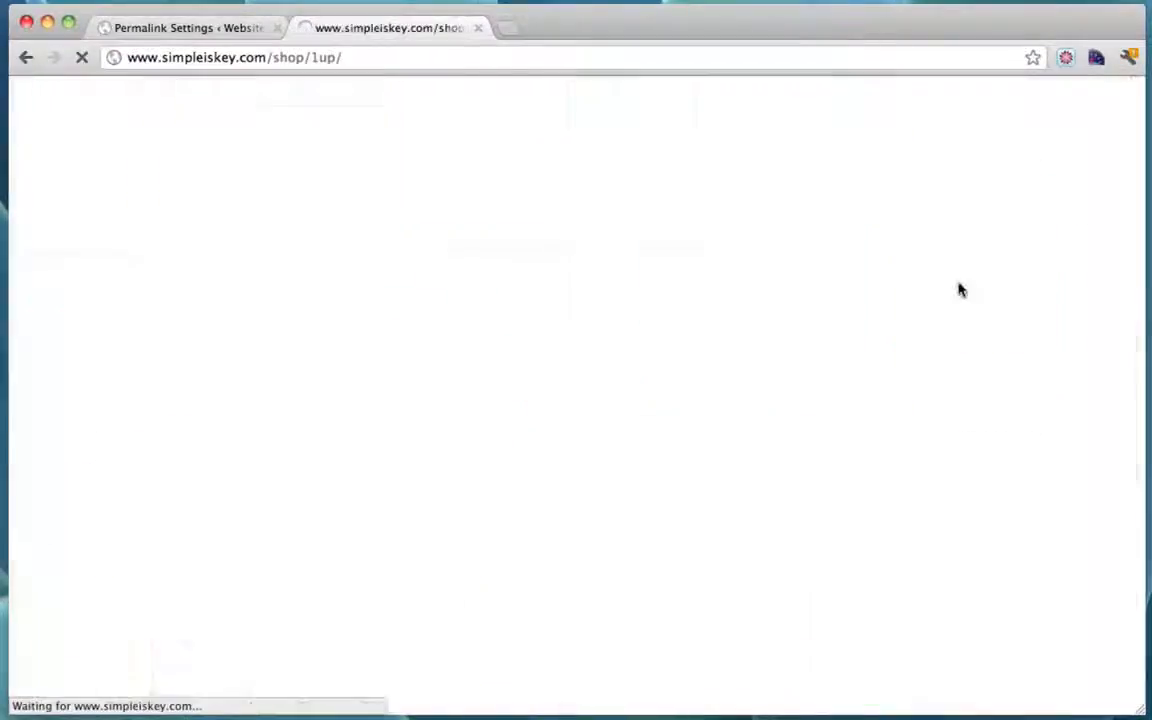
# Step: Inspect the 1up shirt's £4.96 price on its product page
pyautogui.scroll(-2, 694, 413)
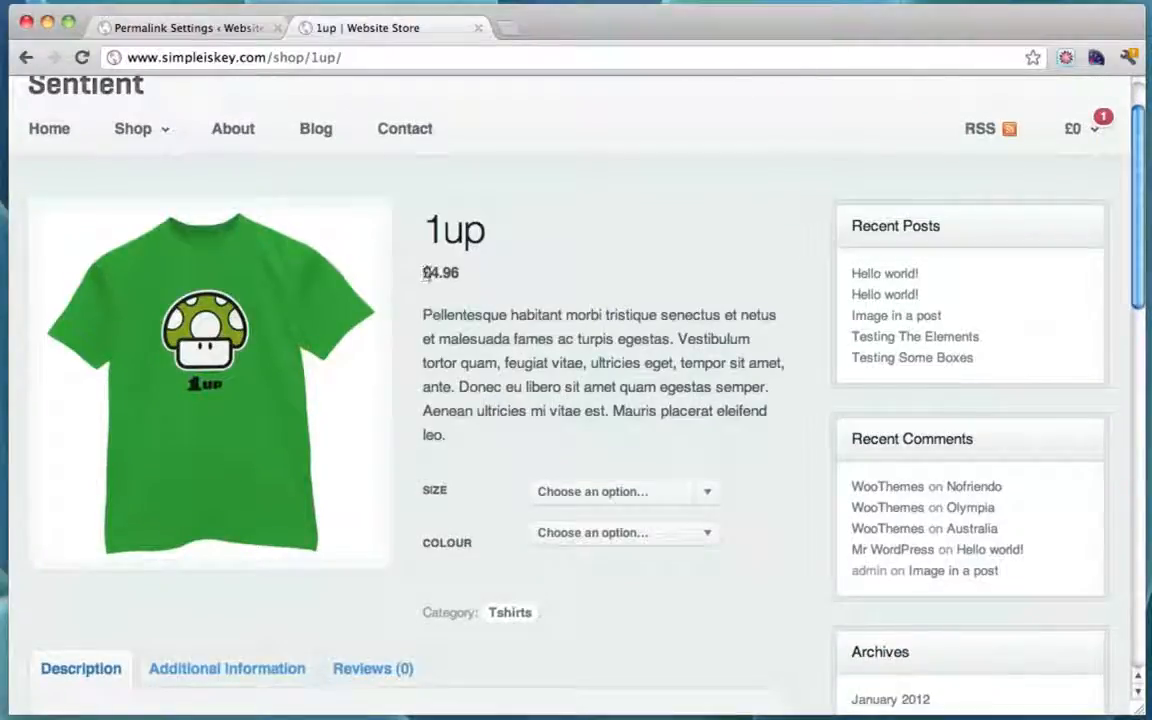
pyautogui.moveTo(425, 272); pyautogui.dragTo(481, 272)
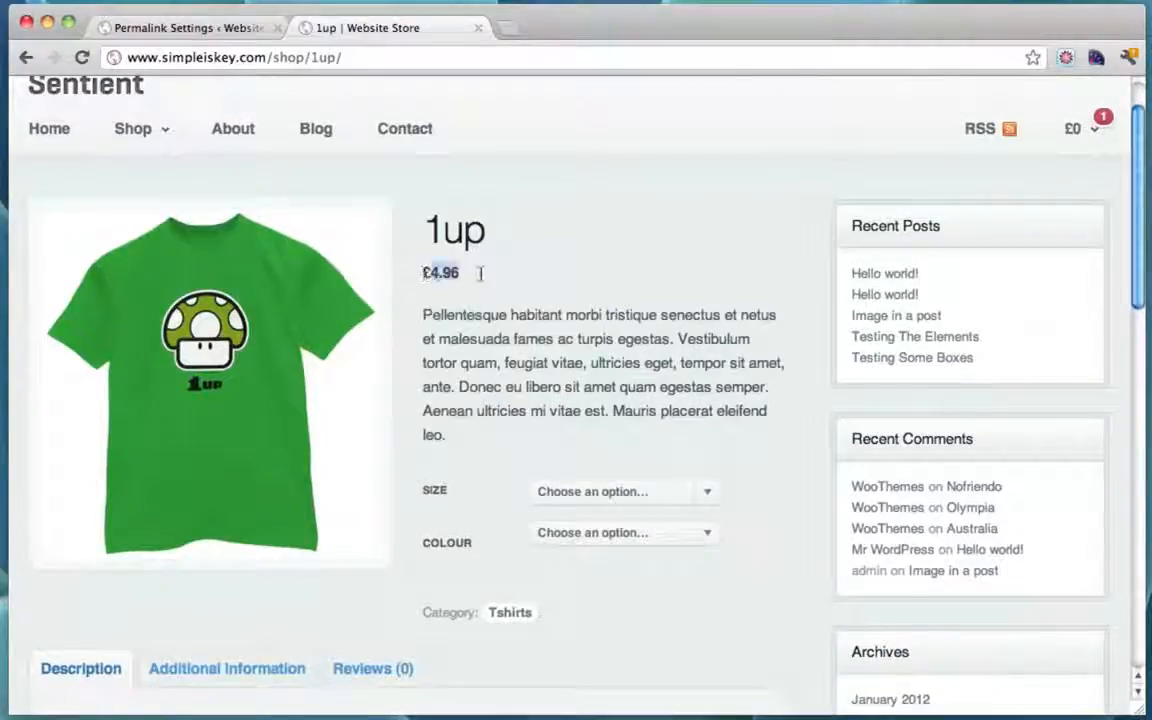
pyautogui.click(424, 274)
pyautogui.moveTo(427, 272); pyautogui.dragTo(480, 273)
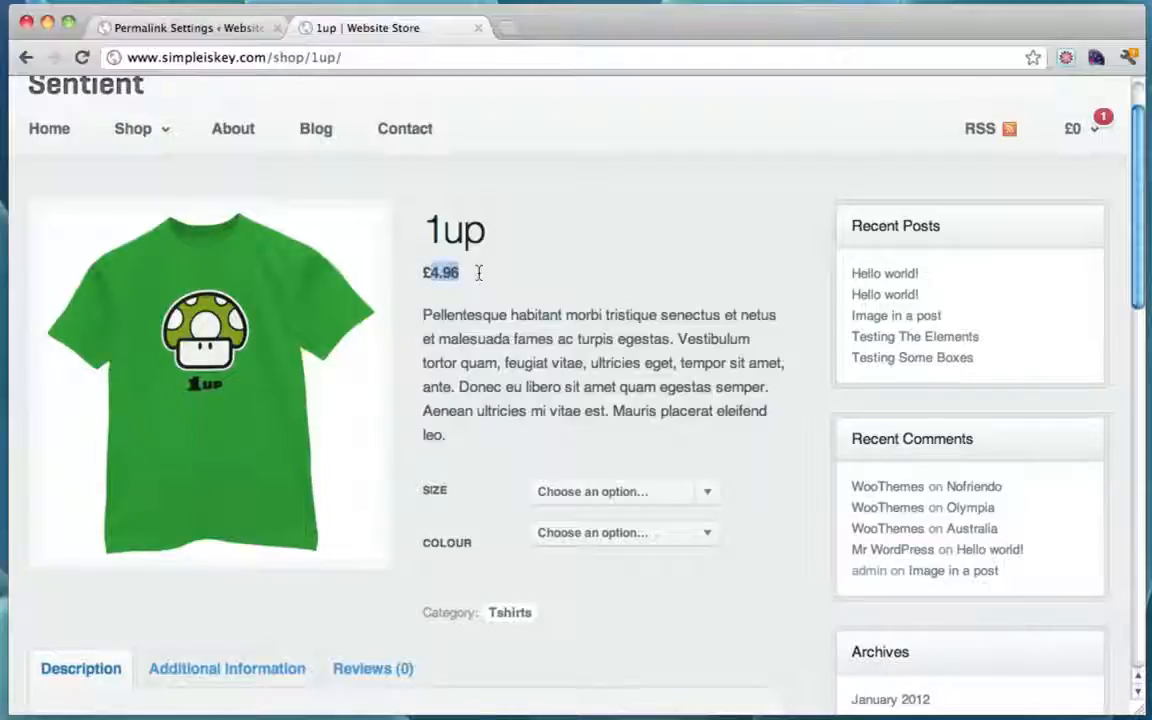
pyautogui.click(461, 273)
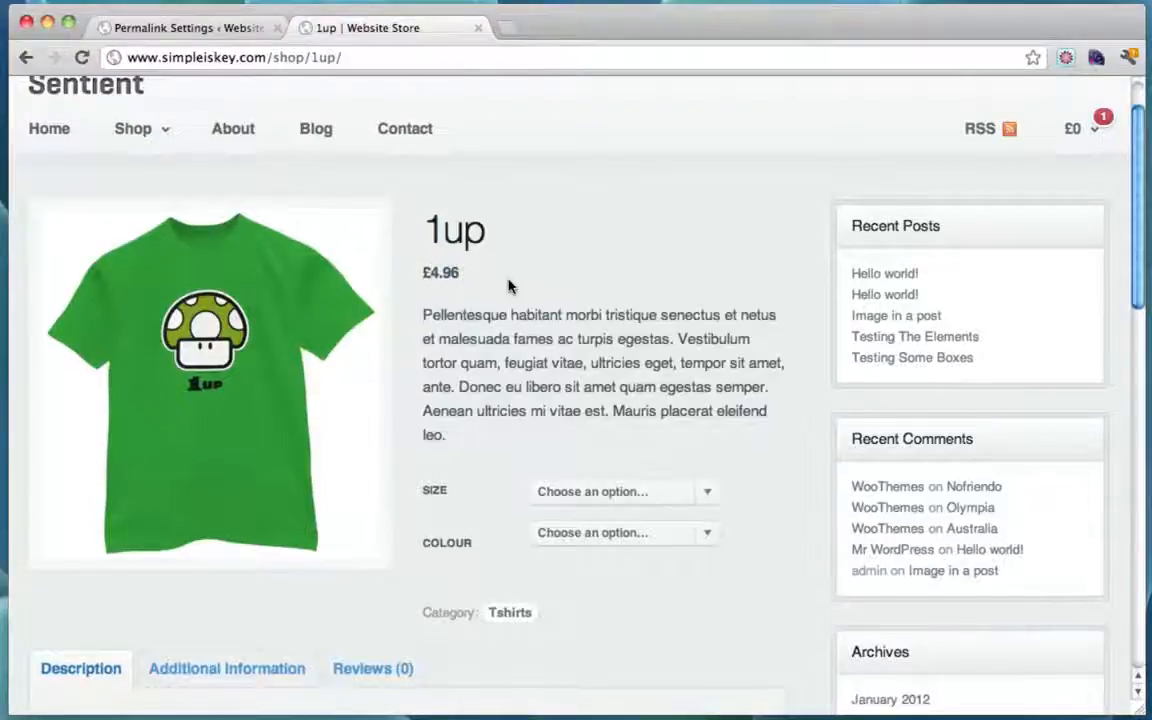
pyautogui.scroll(2, 508, 287)
pyautogui.scroll(-5, 508, 287)
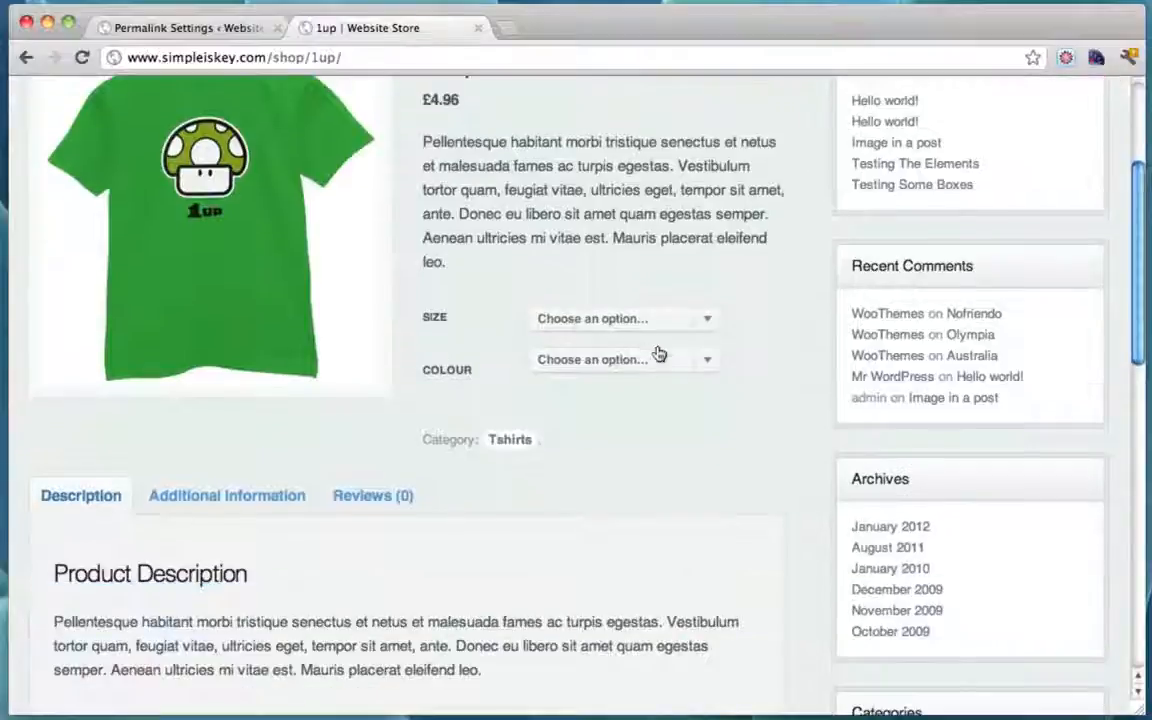
# Step: Choose Size Medium and Colour Green and add the 1up shirt to the cart
pyautogui.click(661, 320)
pyautogui.click(628, 334)
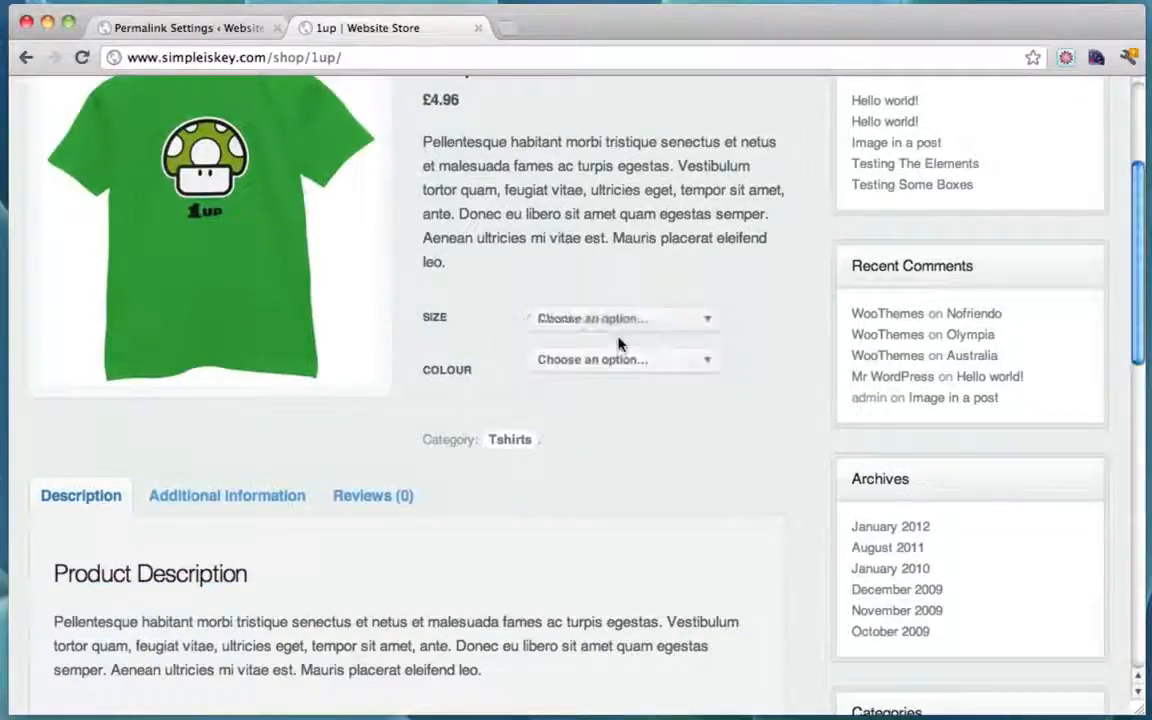
pyautogui.click(586, 362)
pyautogui.click(584, 374)
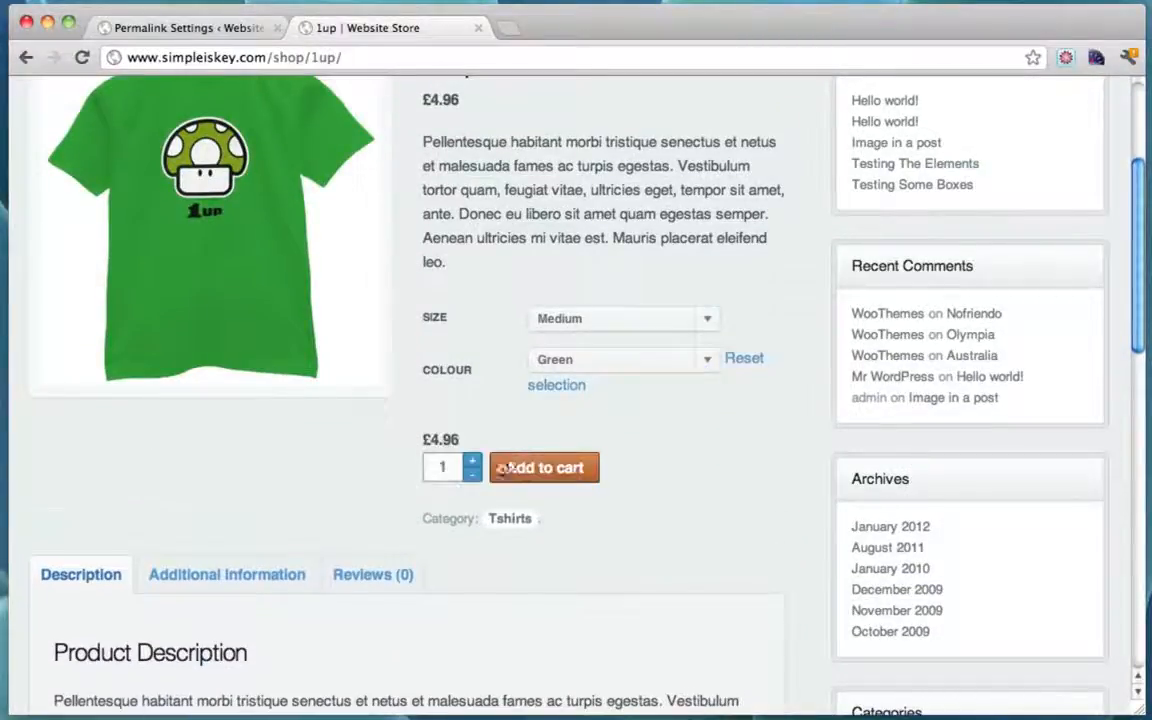
pyautogui.click(532, 469)
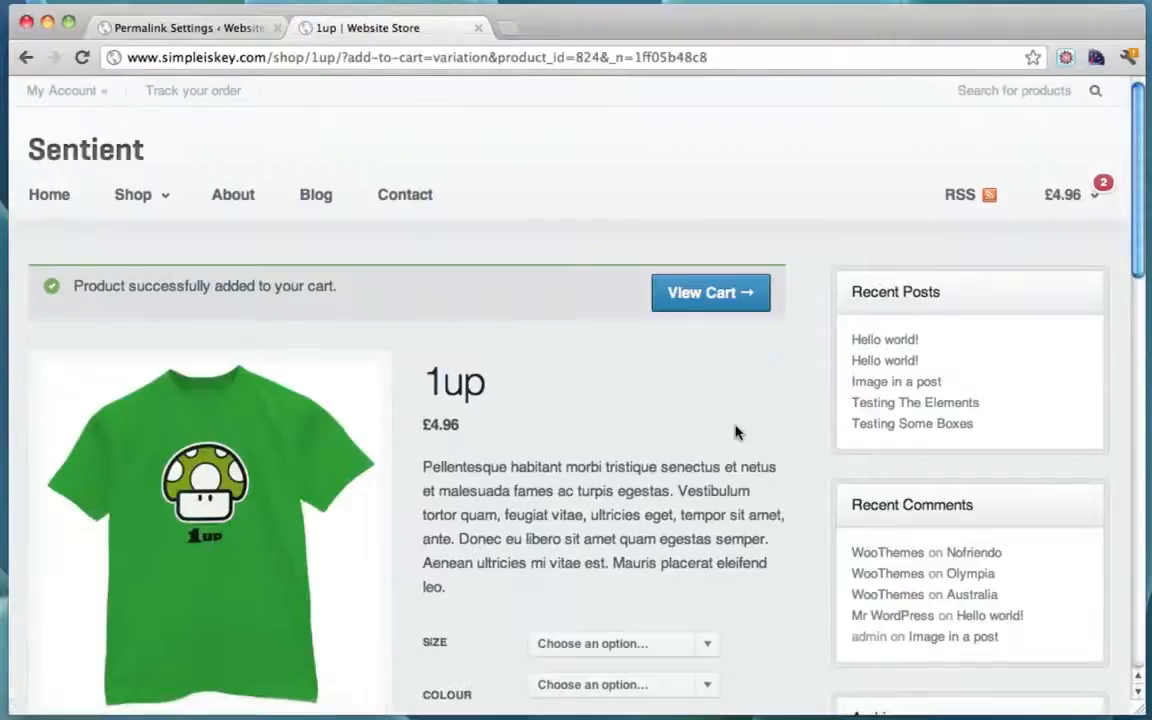
pyautogui.moveTo(1055, 200)
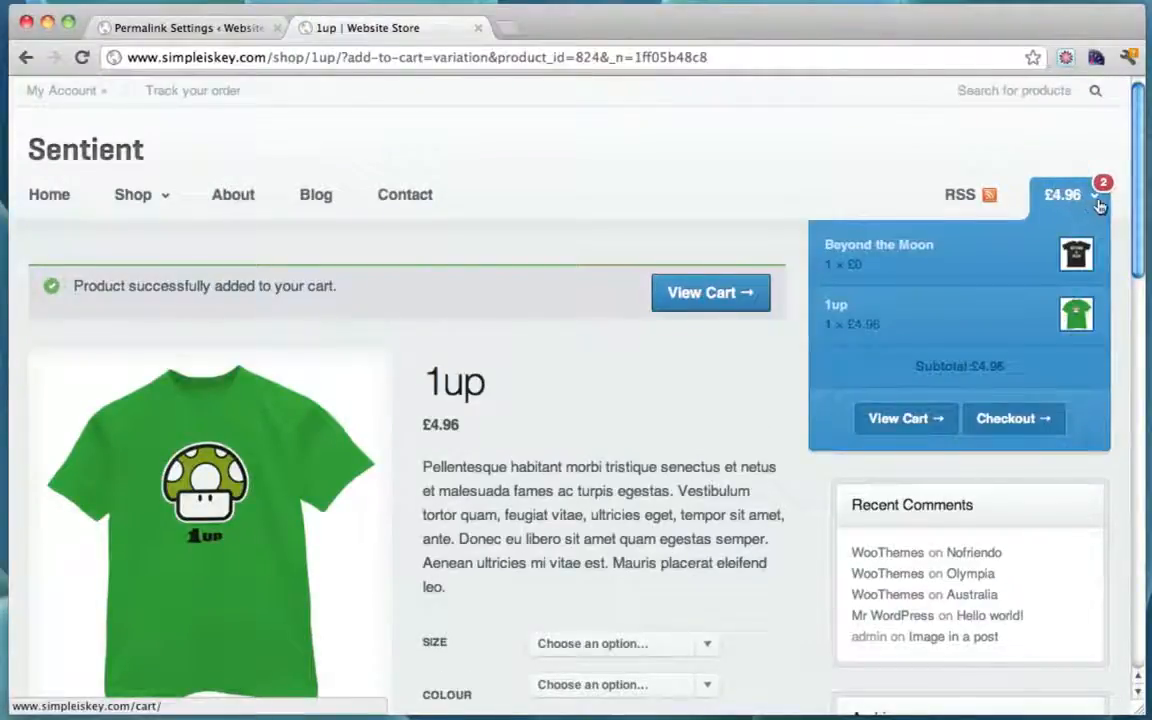
# Step: Switch the WooCommerce store currency from Pounds Sterling to US Dollars ($) and save
pyautogui.click(171, 36)
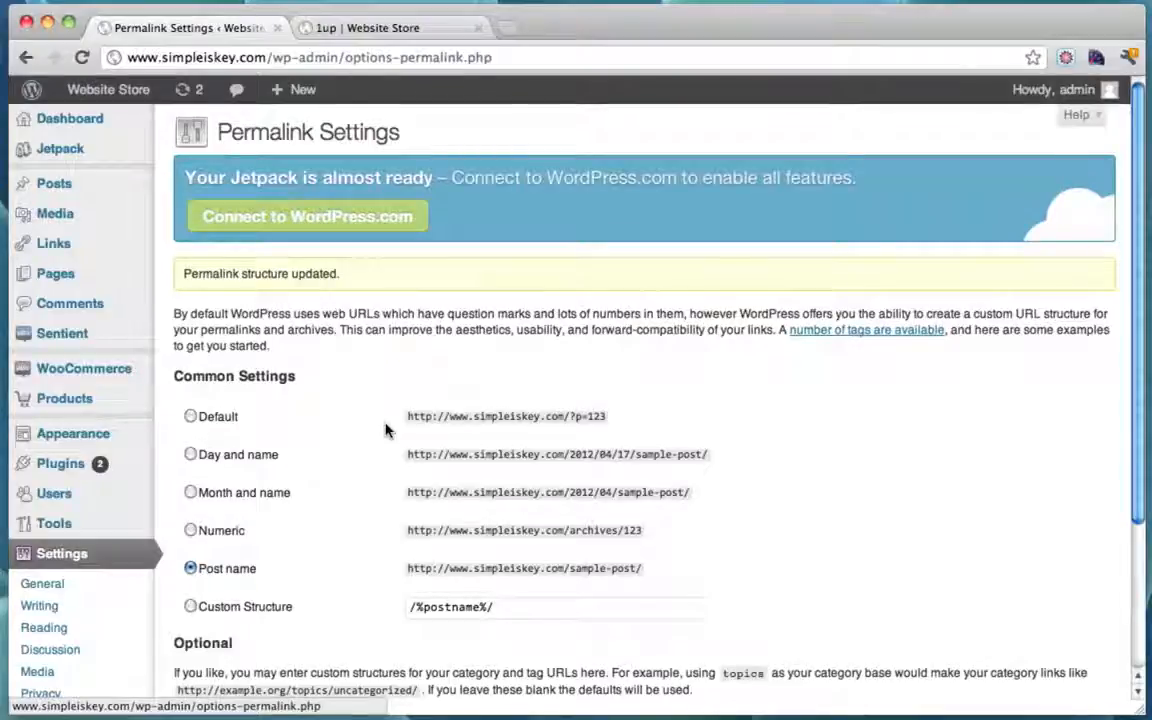
pyautogui.click(95, 378)
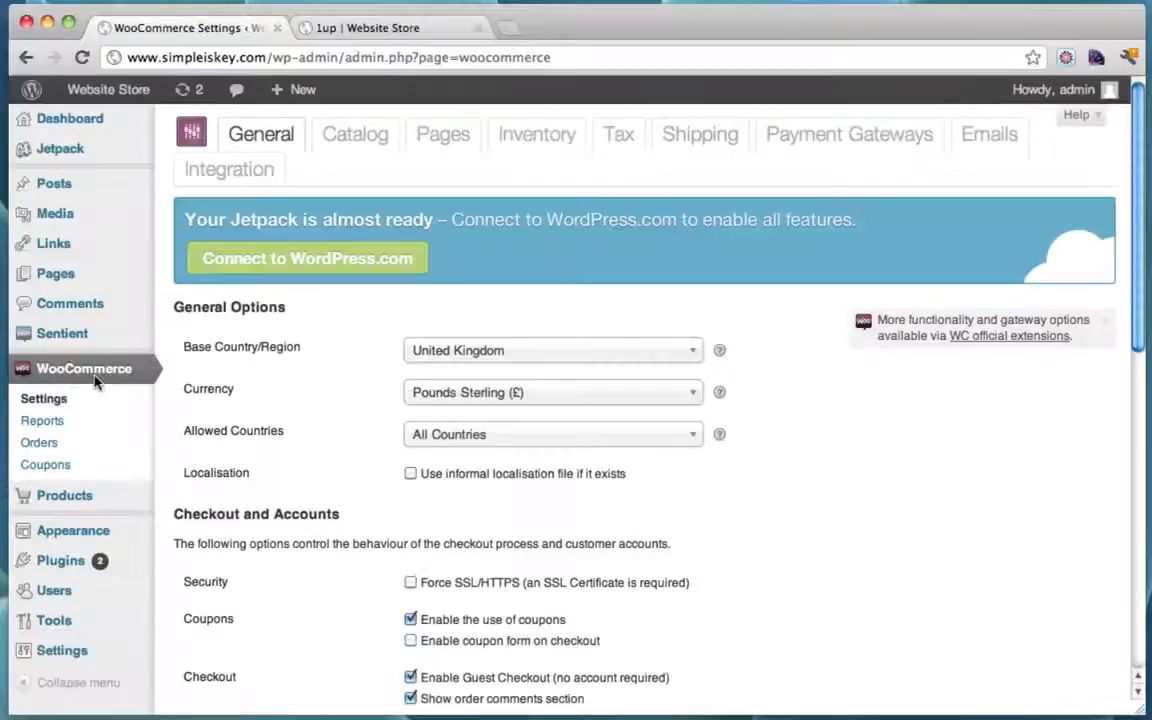
pyautogui.click(692, 393)
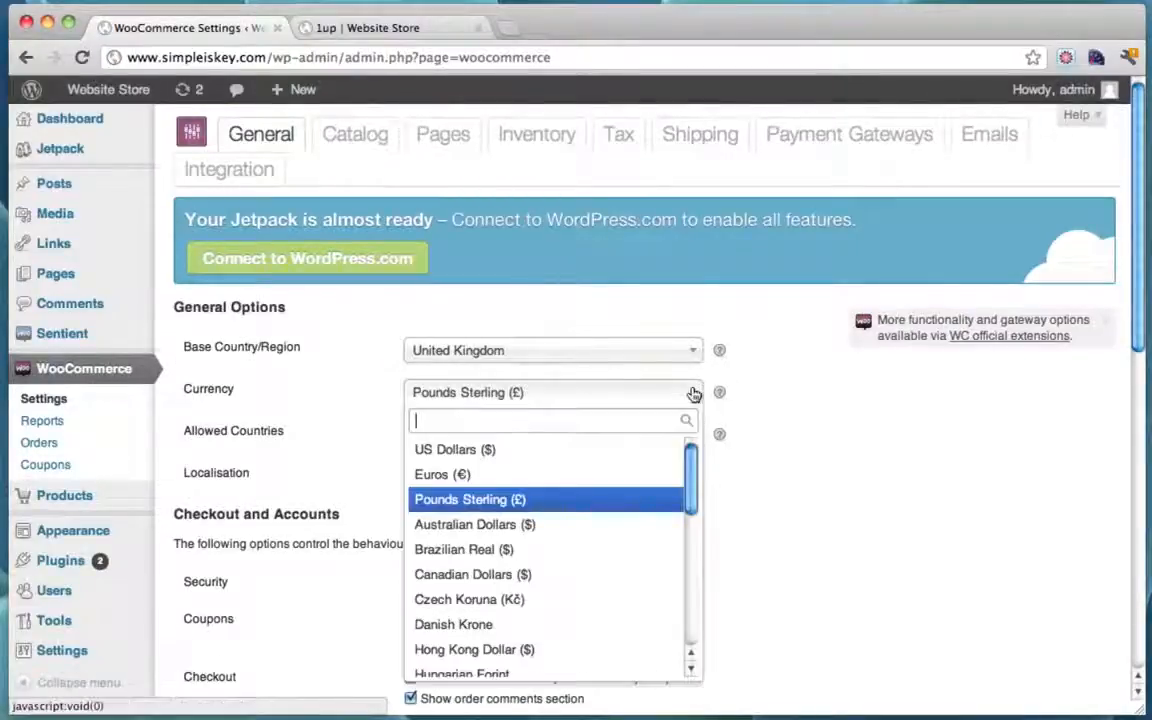
pyautogui.click(489, 449)
pyautogui.scroll(-10, 841, 434)
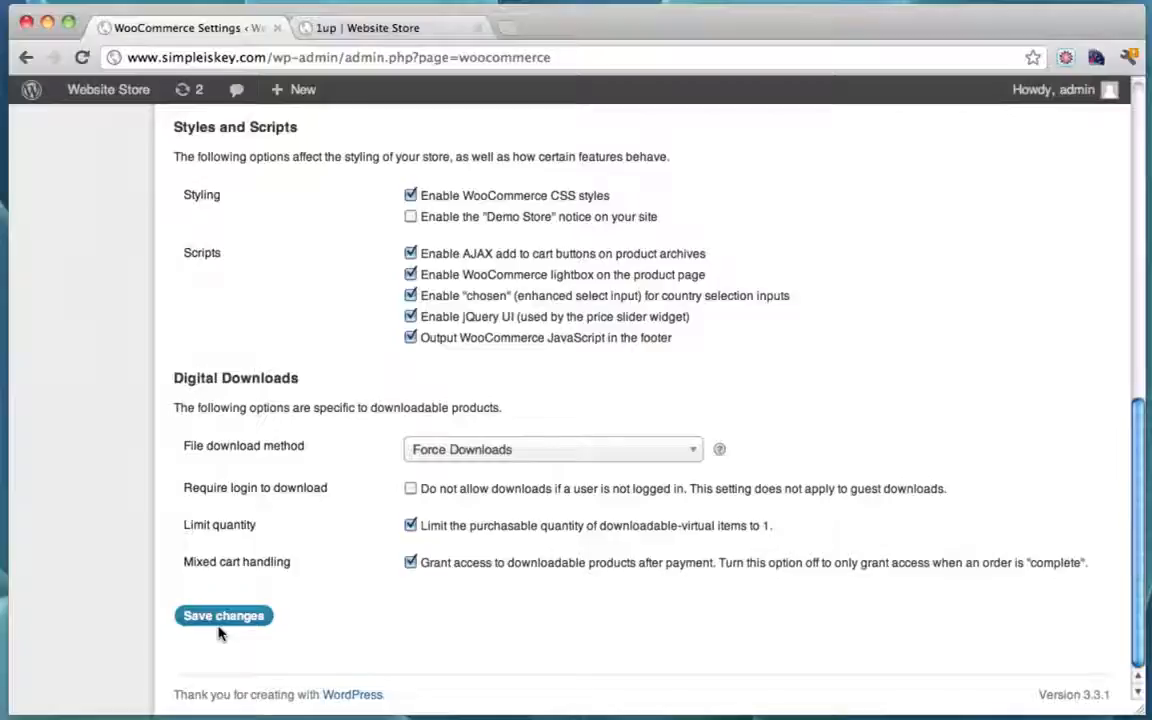
pyautogui.click(229, 618)
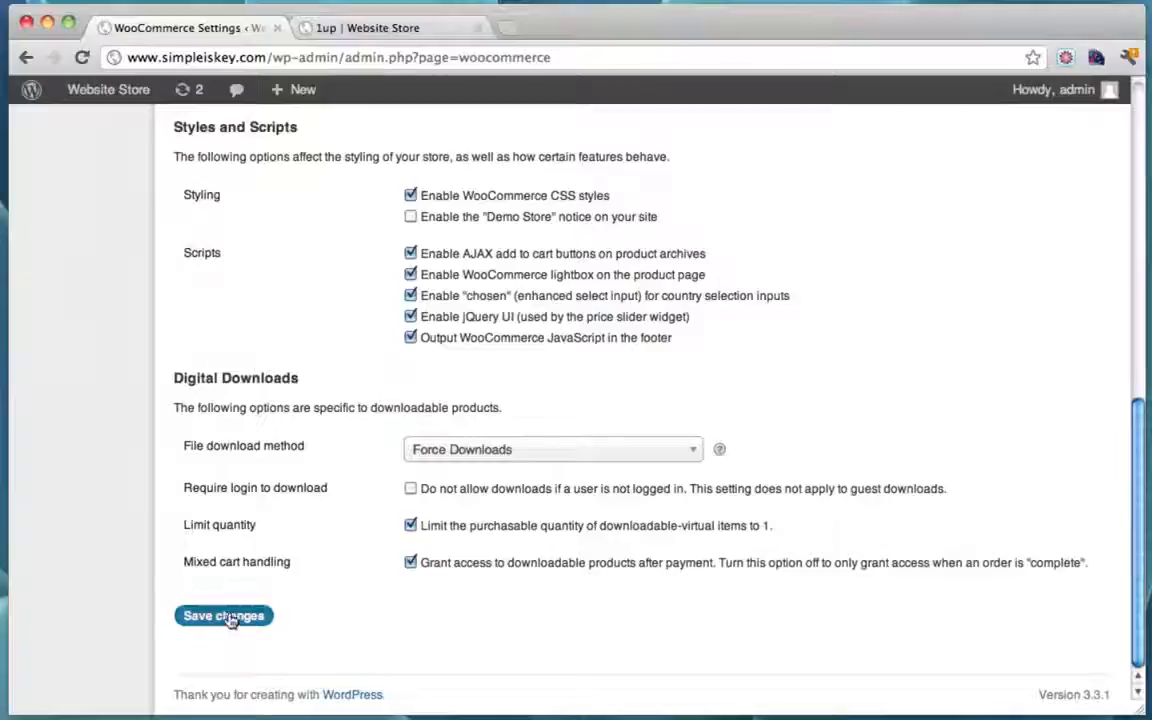
pyautogui.click(394, 33)
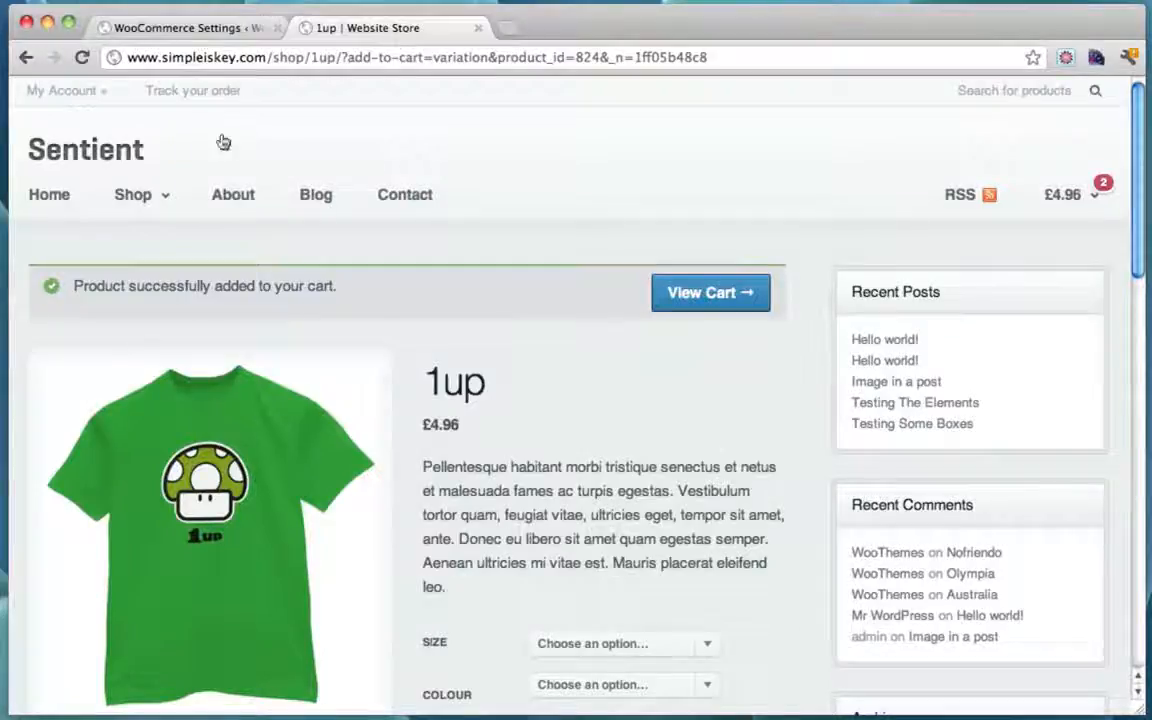
pyautogui.click(82, 57)
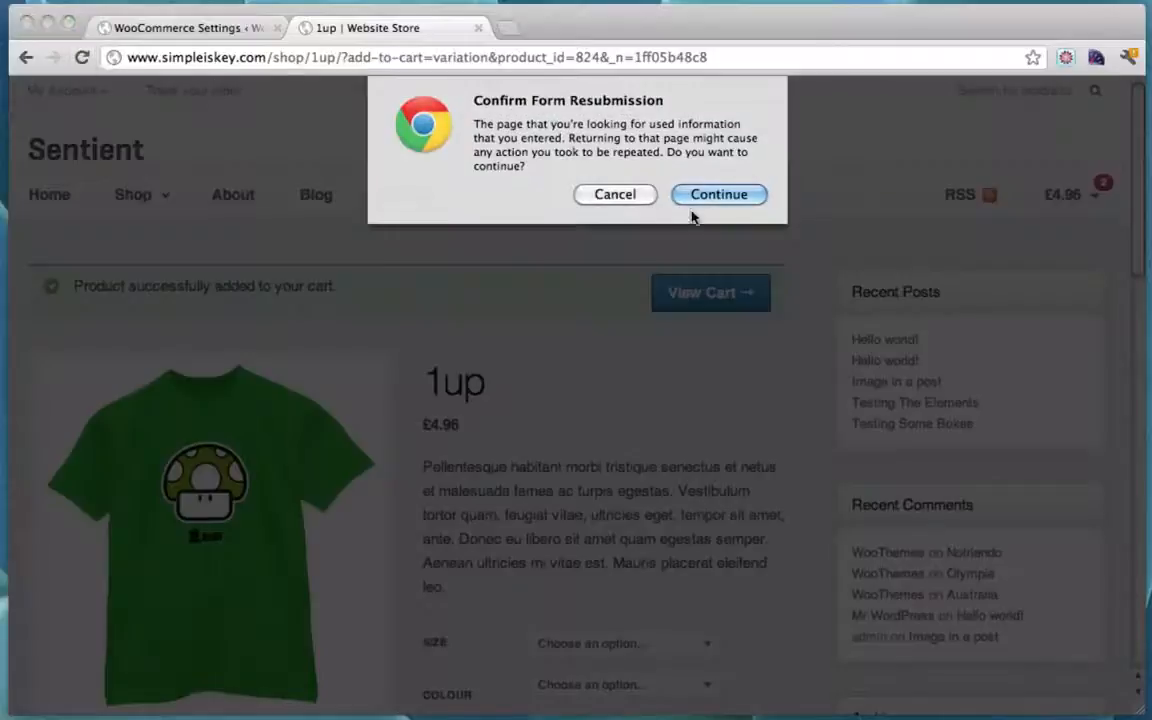
pyautogui.click(696, 198)
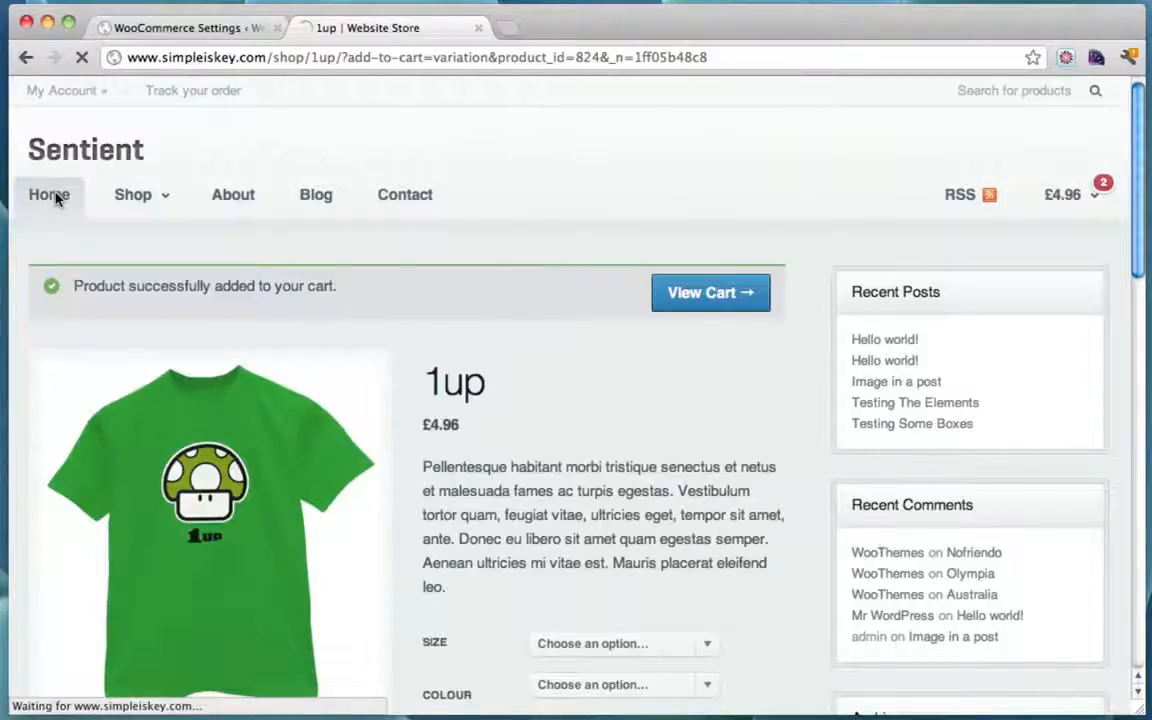
pyautogui.click(55, 197)
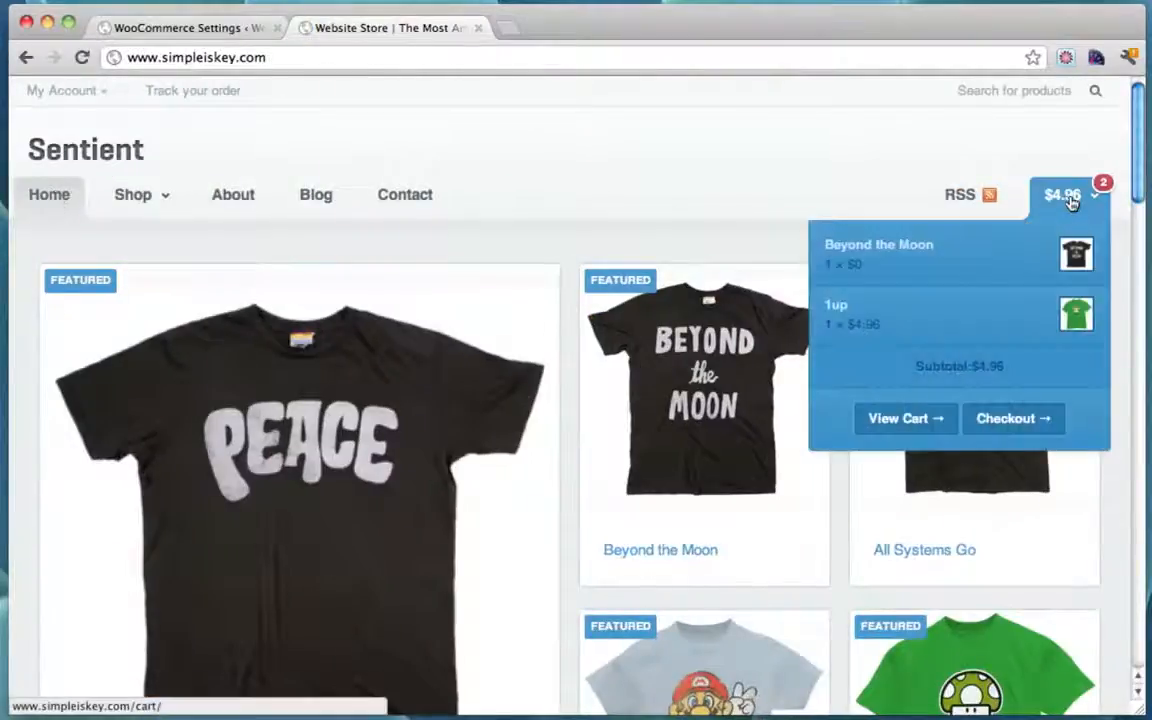
pyautogui.scroll(-5, 603, 158)
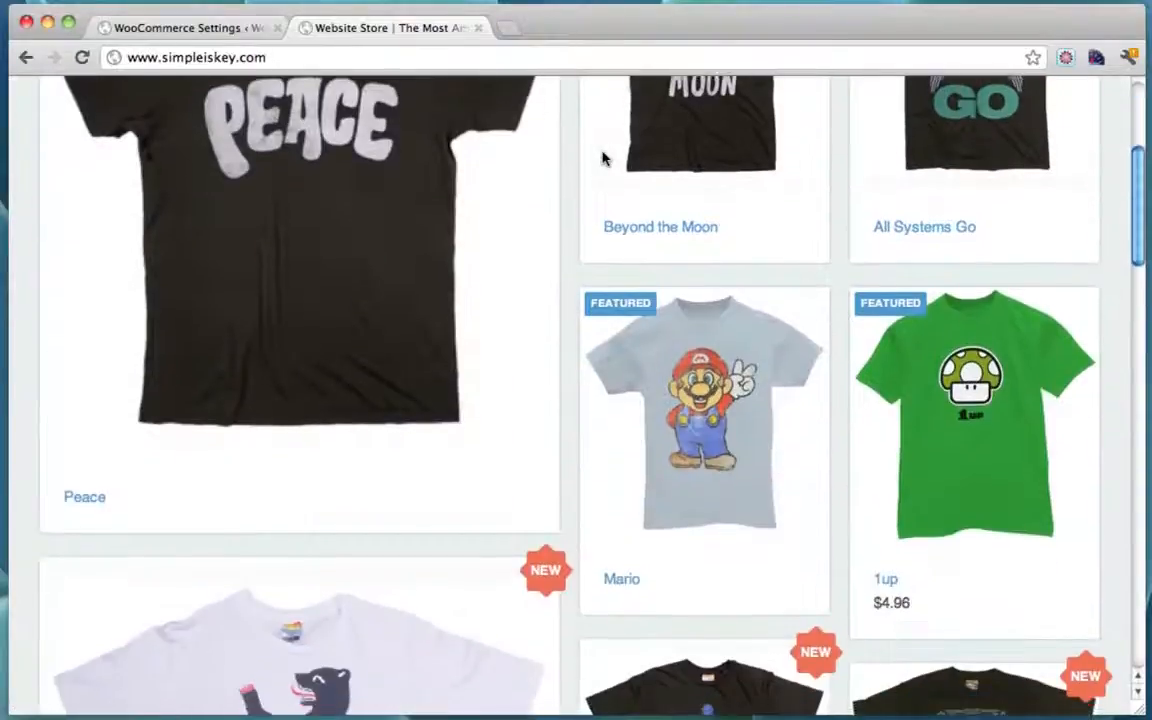
pyautogui.scroll(-7, 603, 158)
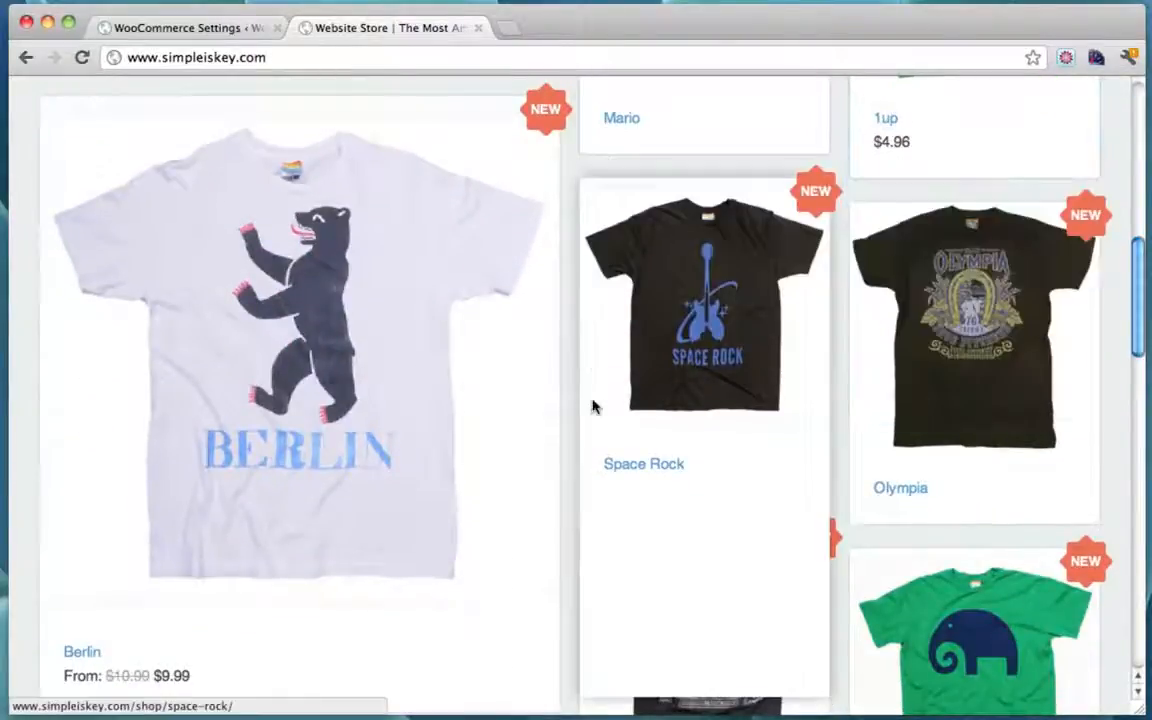
pyautogui.scroll(7, 592, 405)
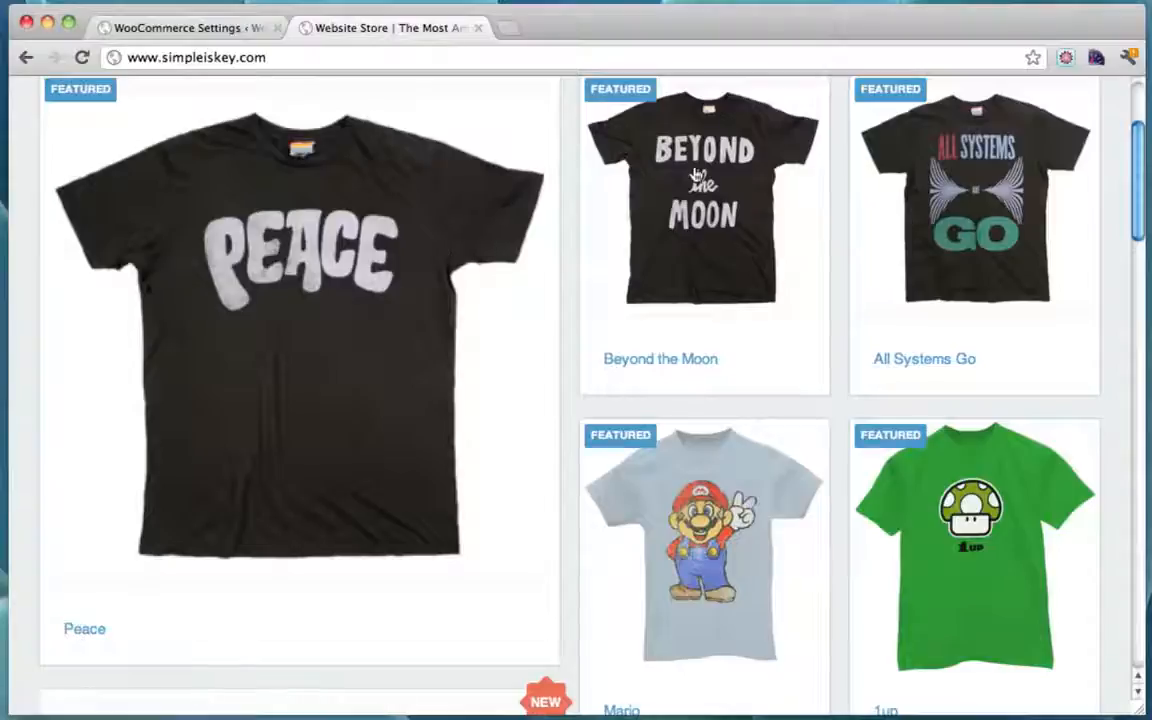
pyautogui.scroll(3, 442, 255)
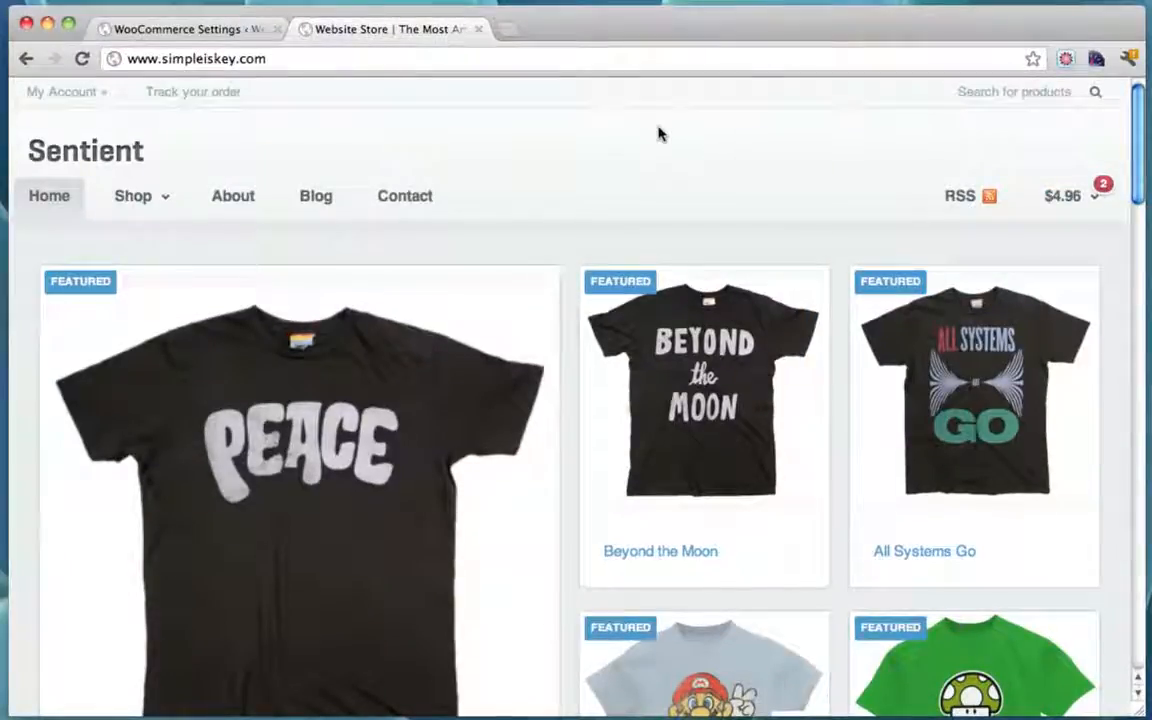
pyautogui.click(216, 31)
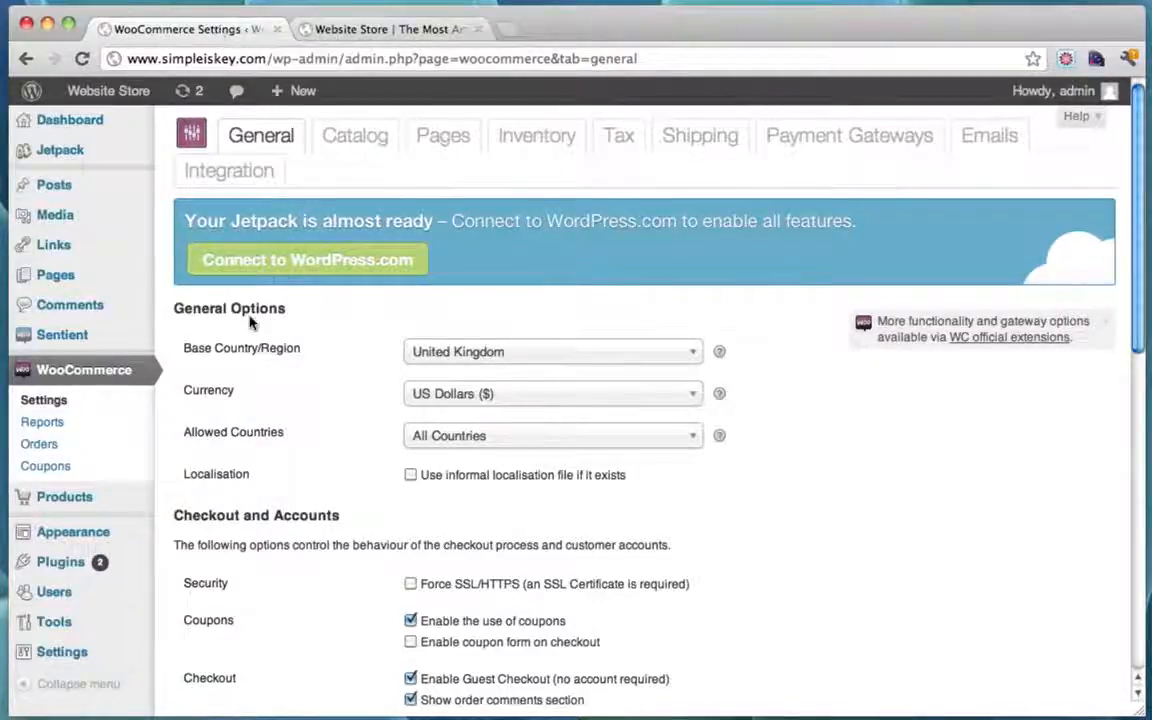
pyautogui.scroll(-1, 230, 345)
pyautogui.moveTo(90, 466)
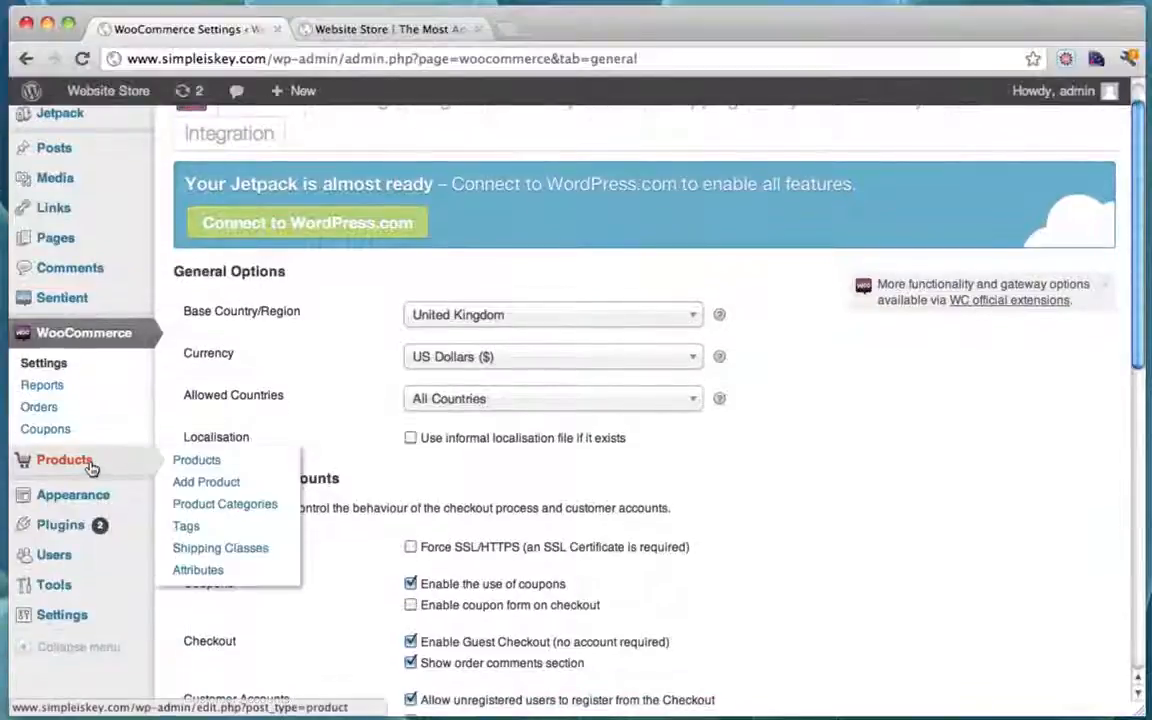
# Step: Start a new product titled 'Ninja Time' with a teenage mutant ninja turtle shirt description
pyautogui.click(247, 484)
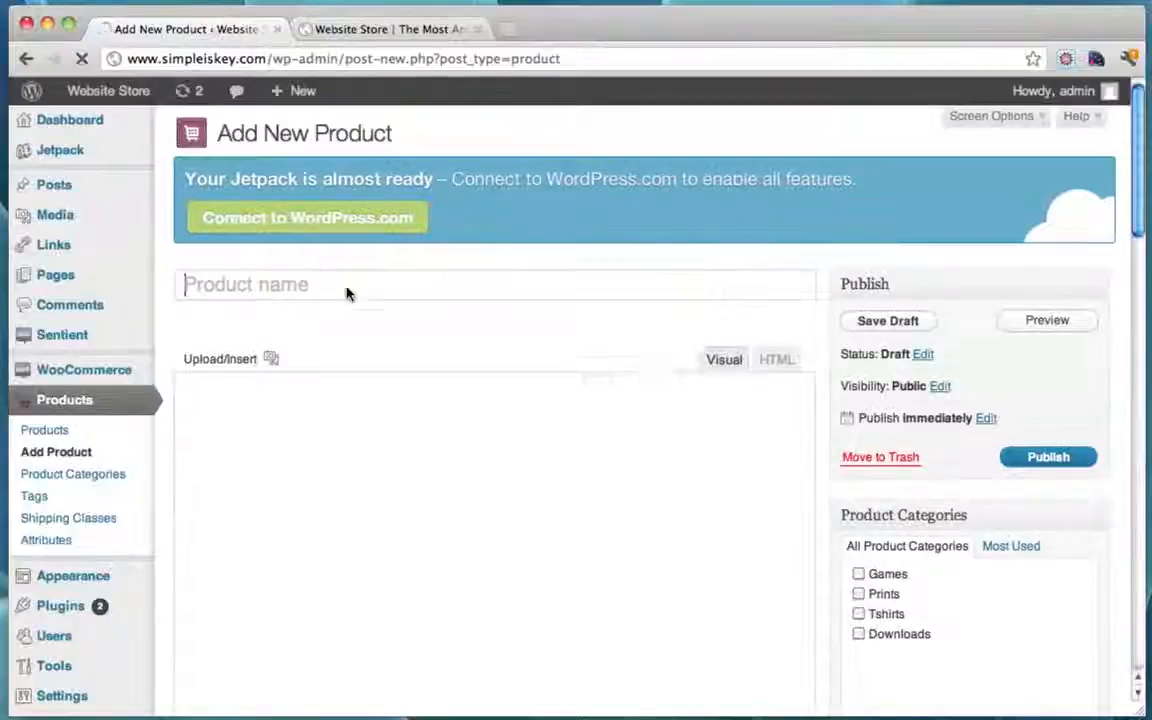
pyautogui.write('N')
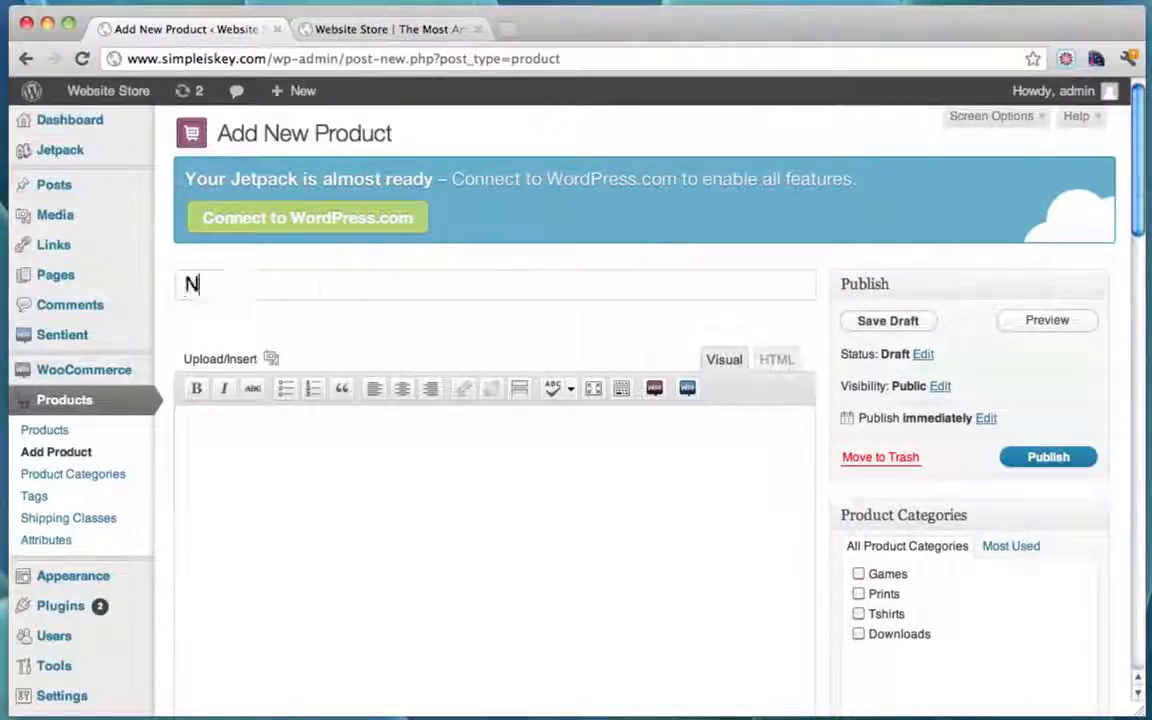
pyautogui.write('inja ')
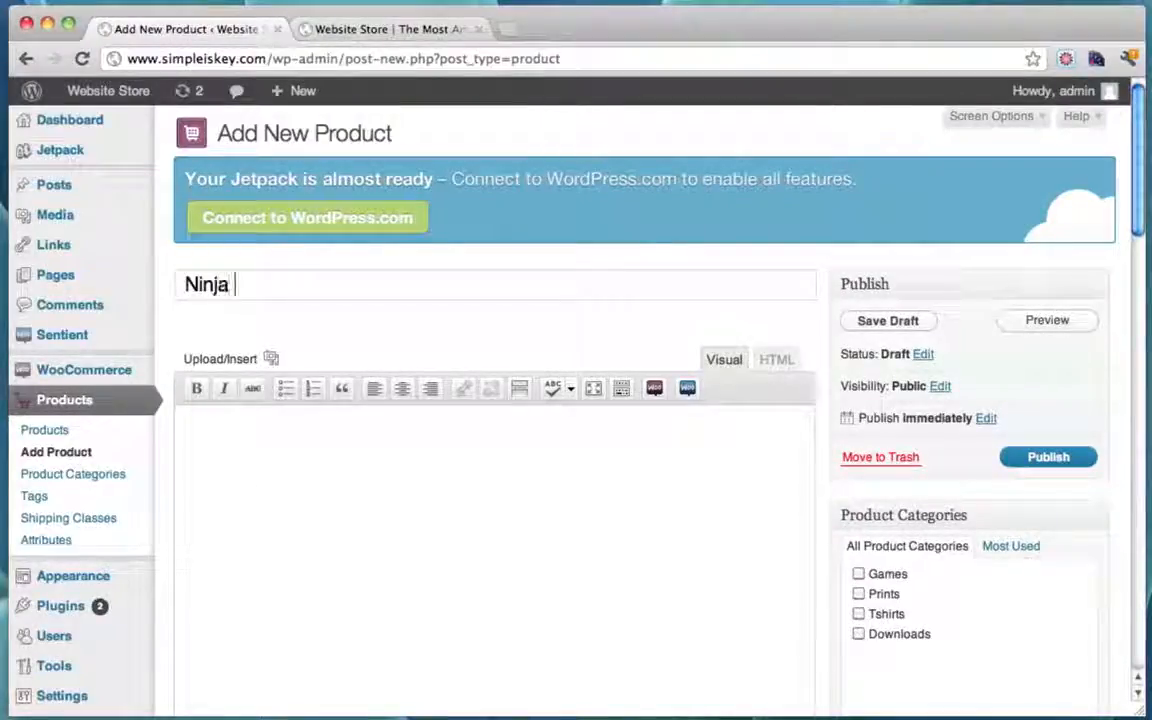
pyautogui.write('Time')
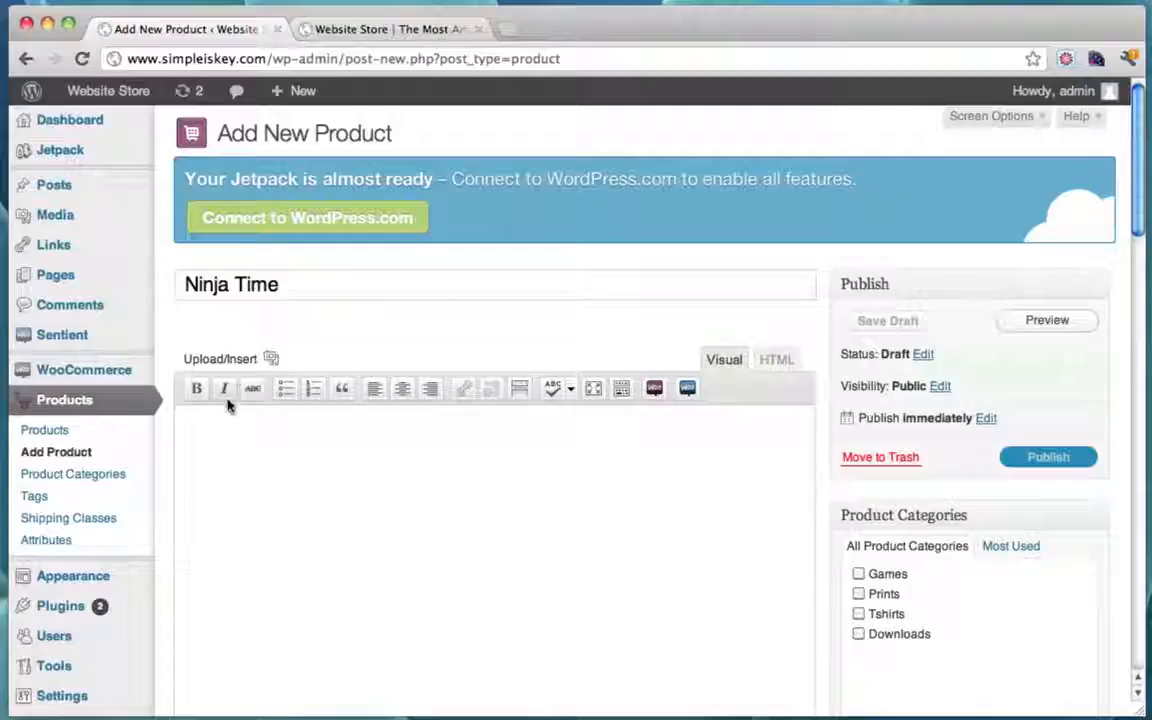
pyautogui.click(237, 424)
pyautogui.write('This is an ama')
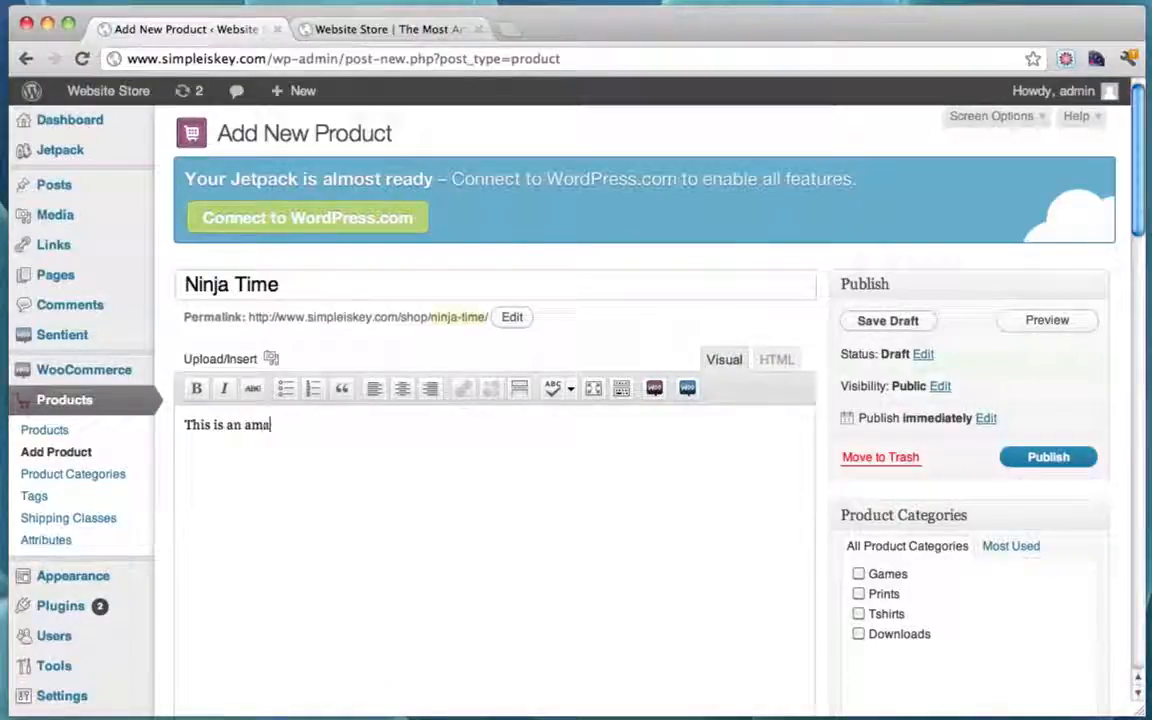
pyautogui.write('zing')
pyautogui.press('BackSpace')
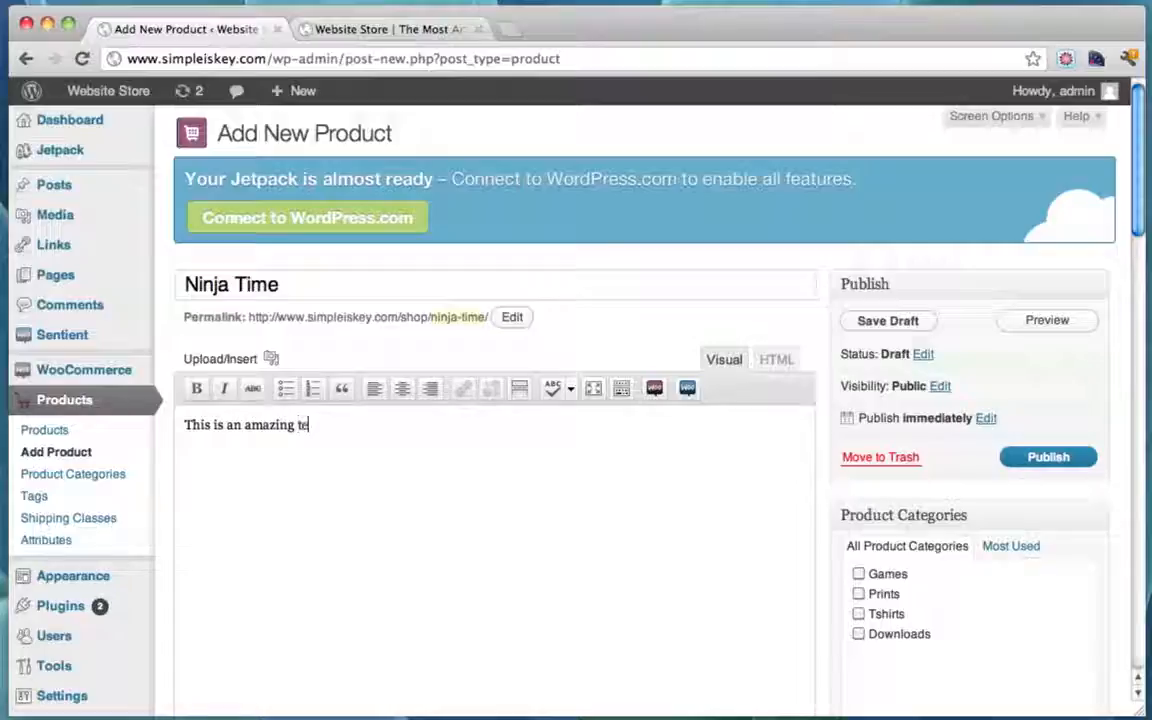
pyautogui.write('teenage mutant ')
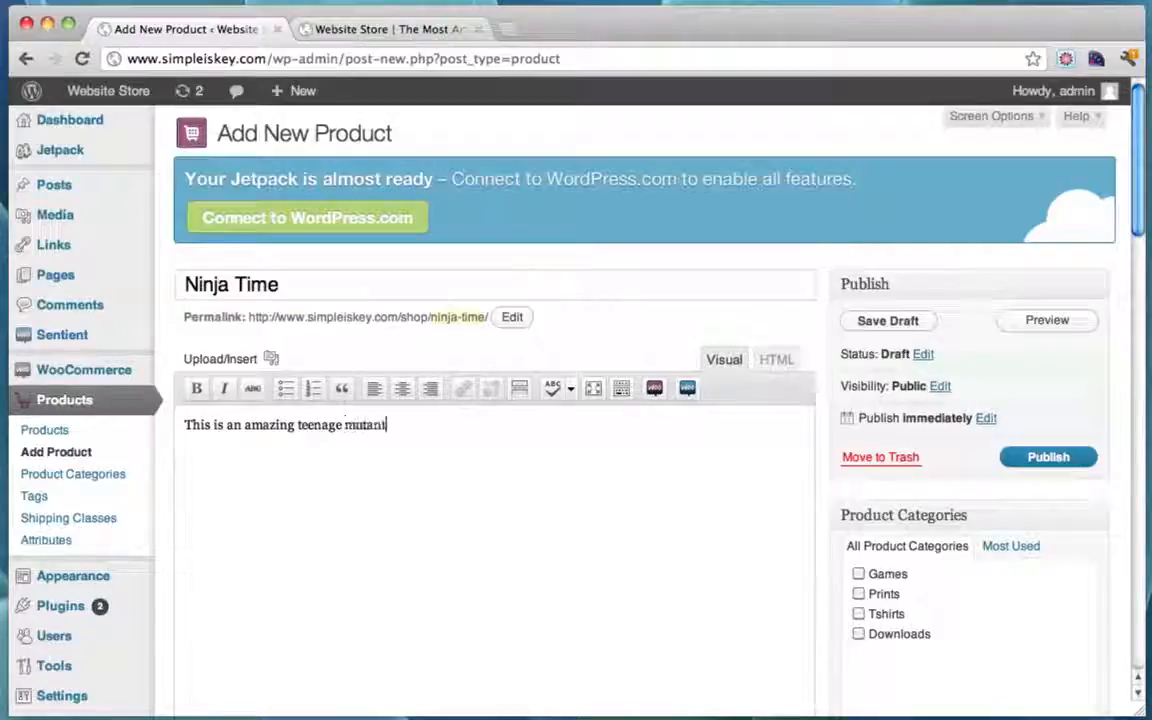
pyautogui.write('ninja')
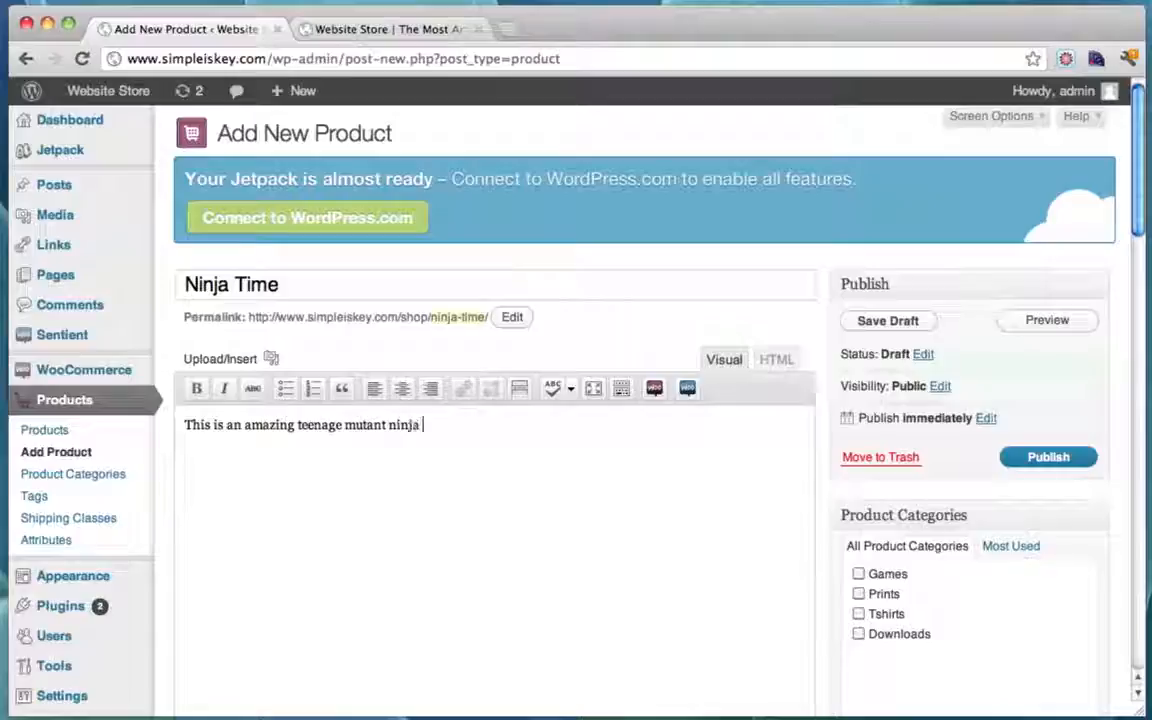
pyautogui.write(' tu')
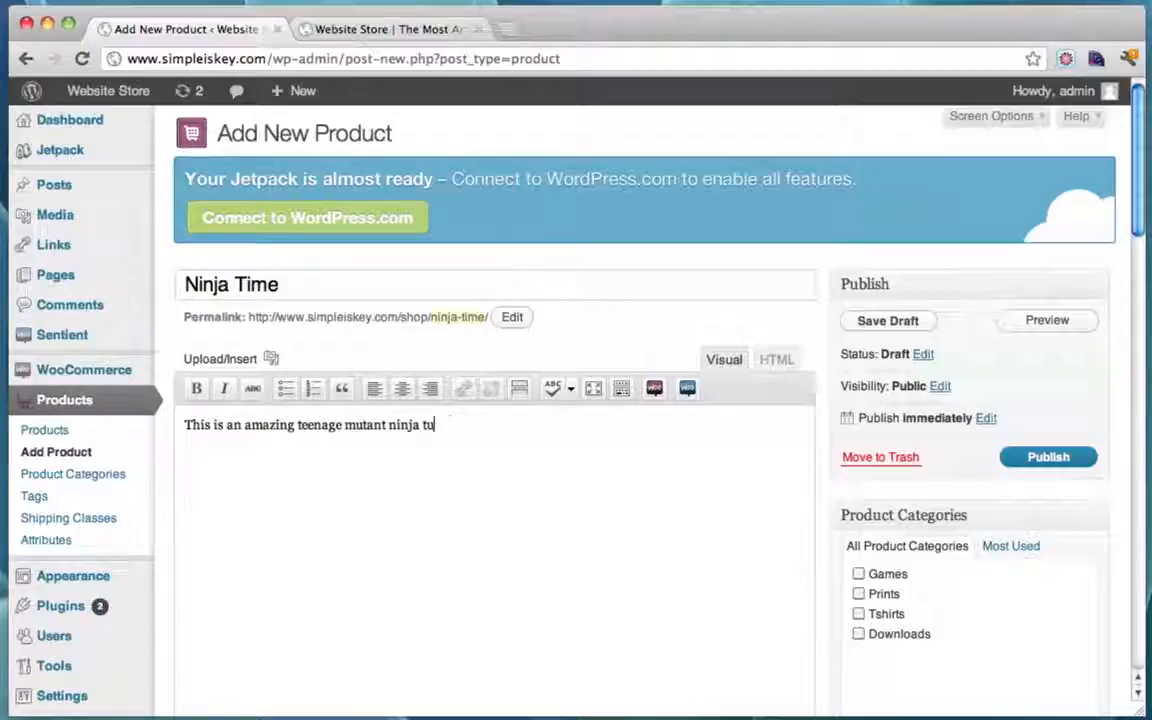
pyautogui.write('torrt')
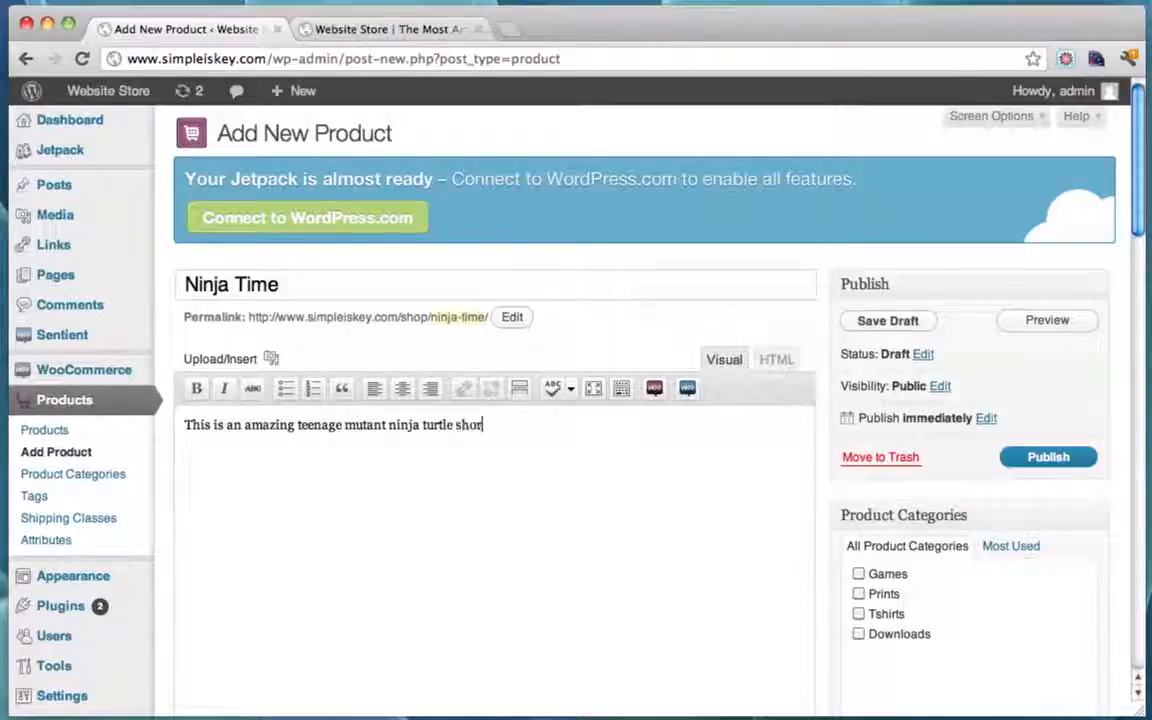
pyautogui.write('le shi')
# Step: File the Ninja Time product under the Tshirts category
pyautogui.scroll(-5, 764, 321)
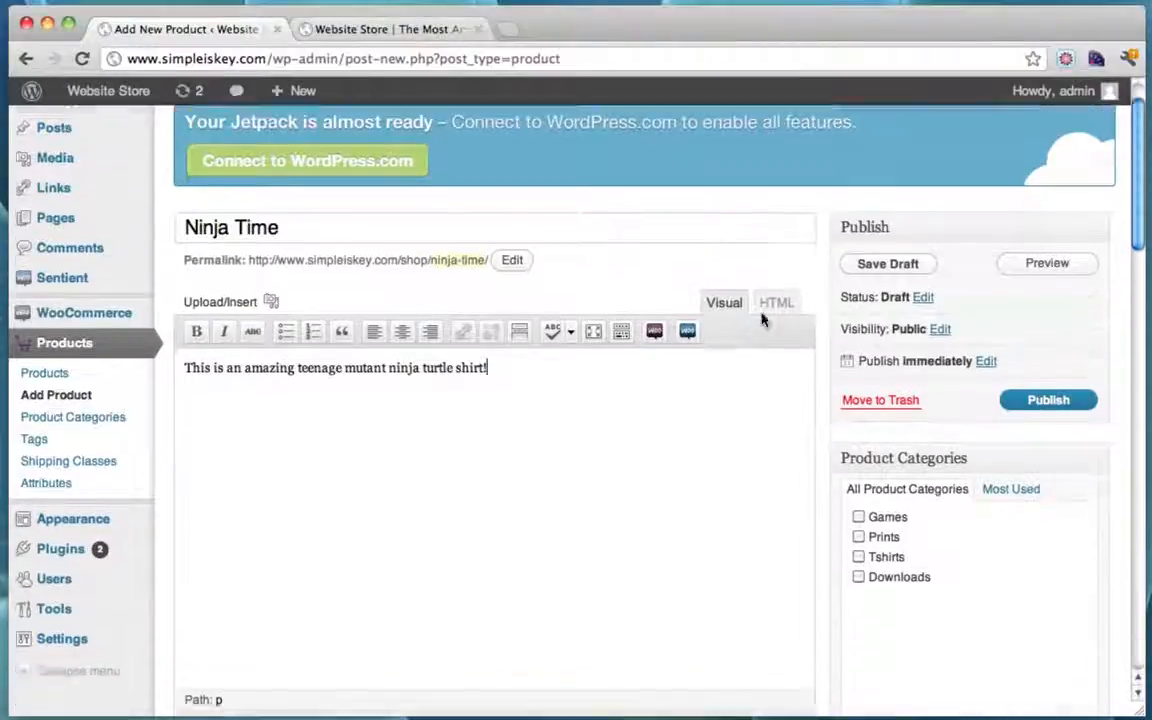
pyautogui.scroll(-1, 762, 320)
pyautogui.scroll(5, 762, 320)
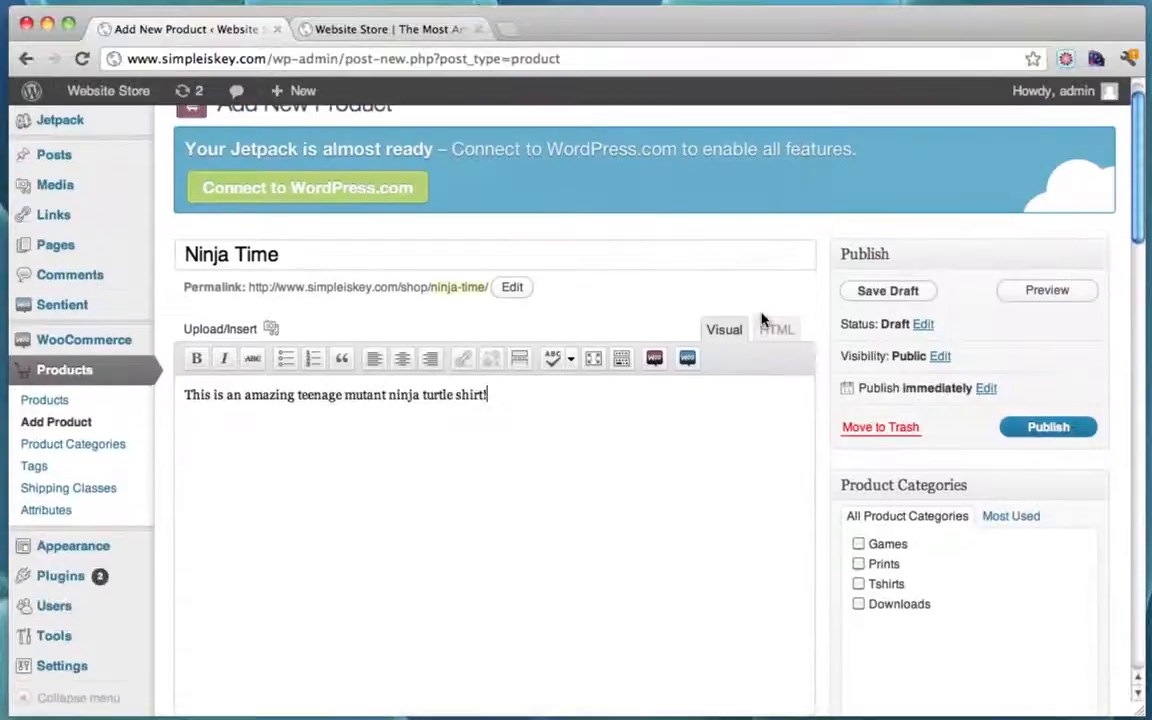
pyautogui.scroll(-2, 762, 320)
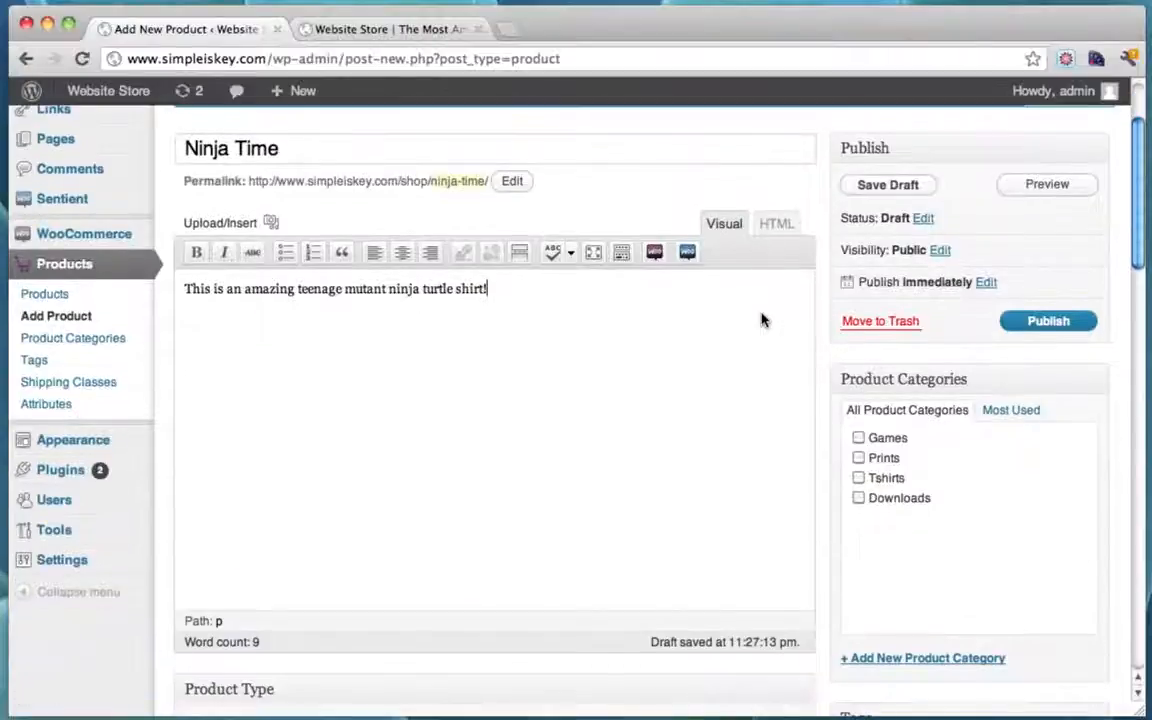
pyautogui.click(858, 479)
pyautogui.scroll(-10, 1049, 425)
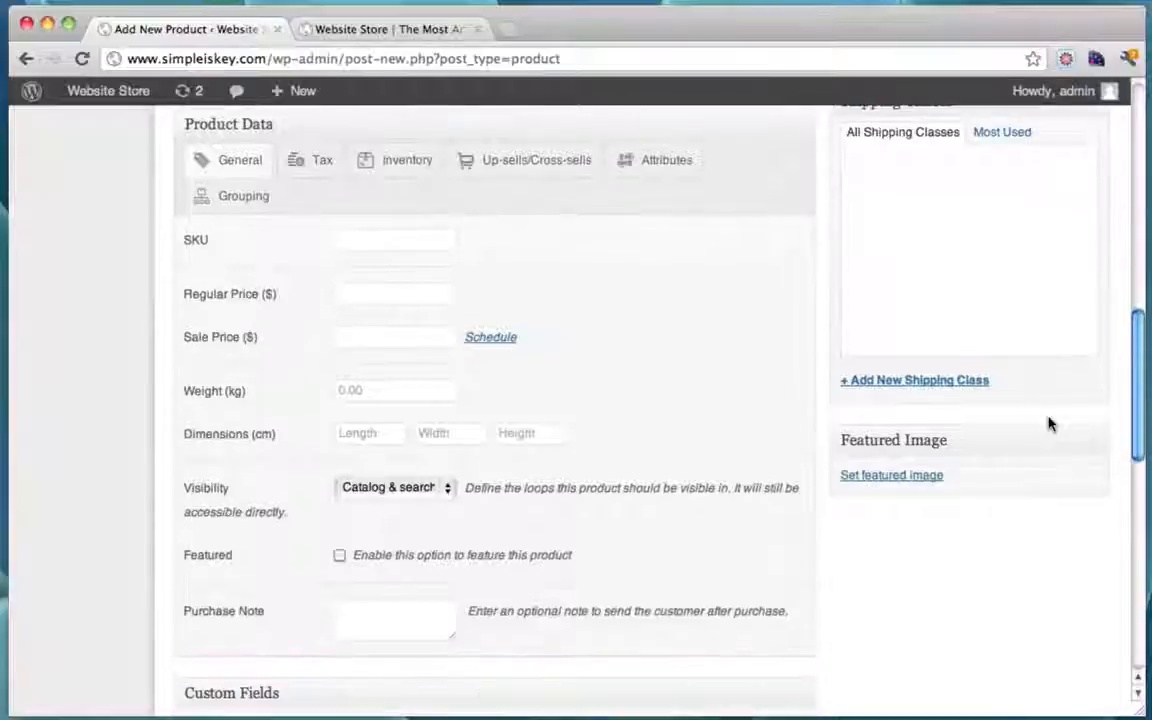
pyautogui.scroll(15, 1049, 425)
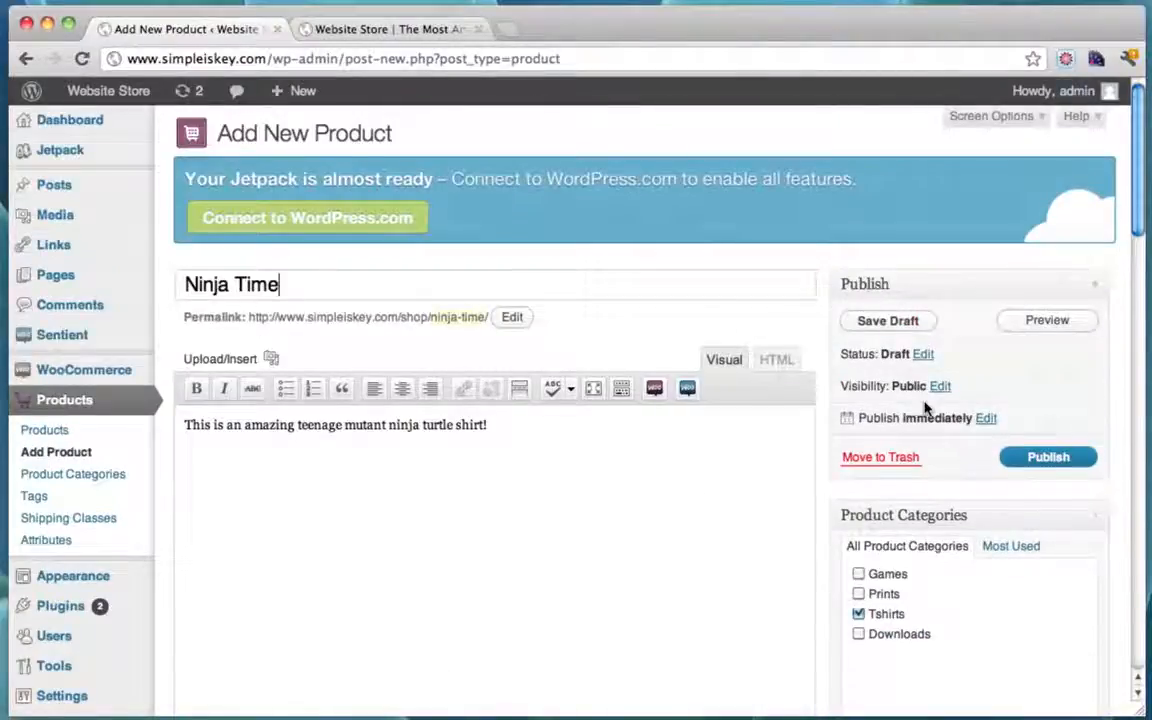
pyautogui.scroll(-10, 926, 406)
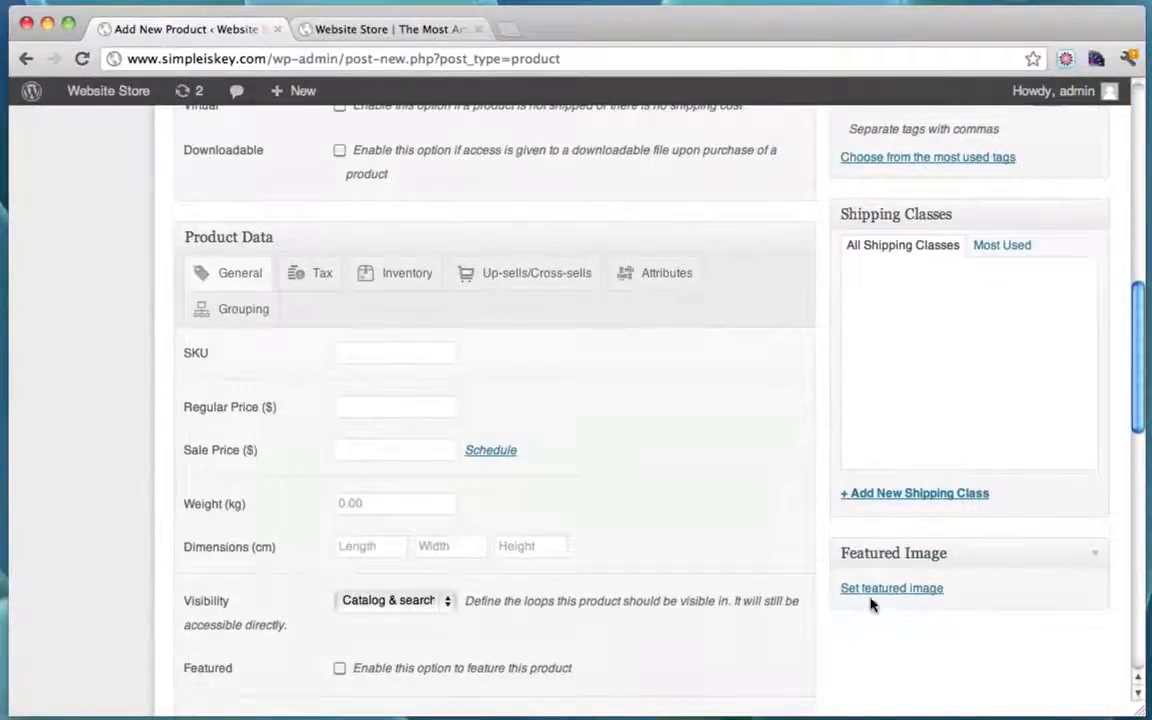
# Step: Upload the ninja turtles t-shirt photo from the Desktop and use it as the featured image
pyautogui.click(887, 590)
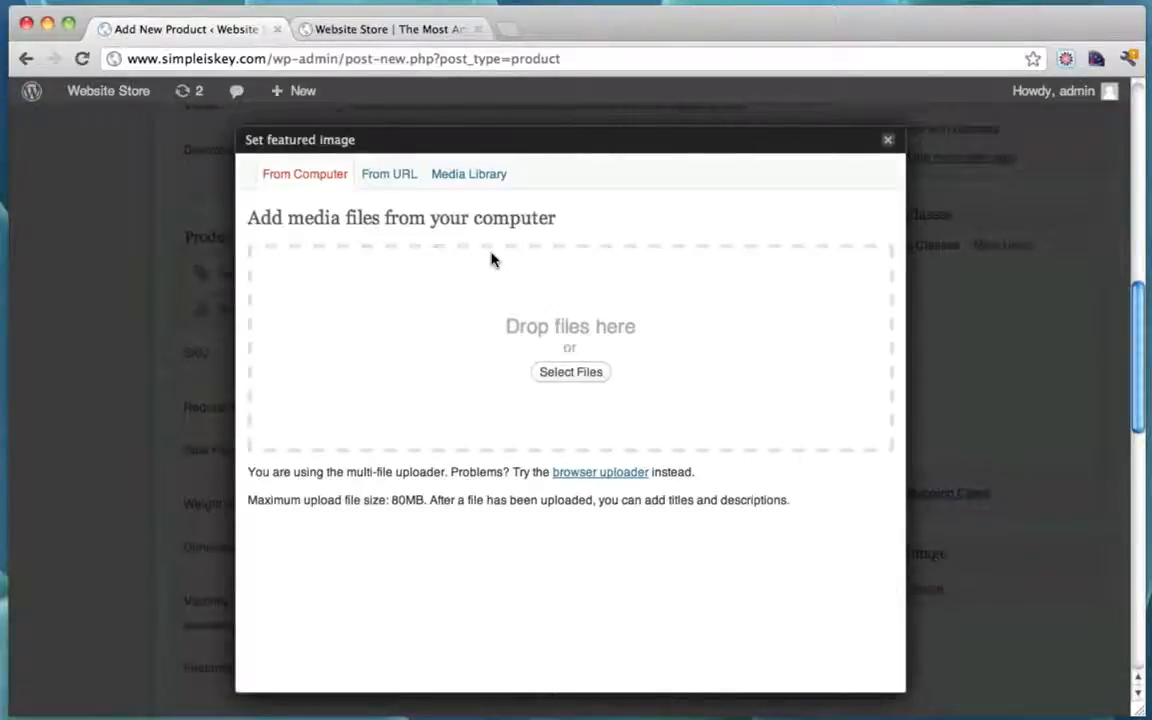
pyautogui.click(578, 378)
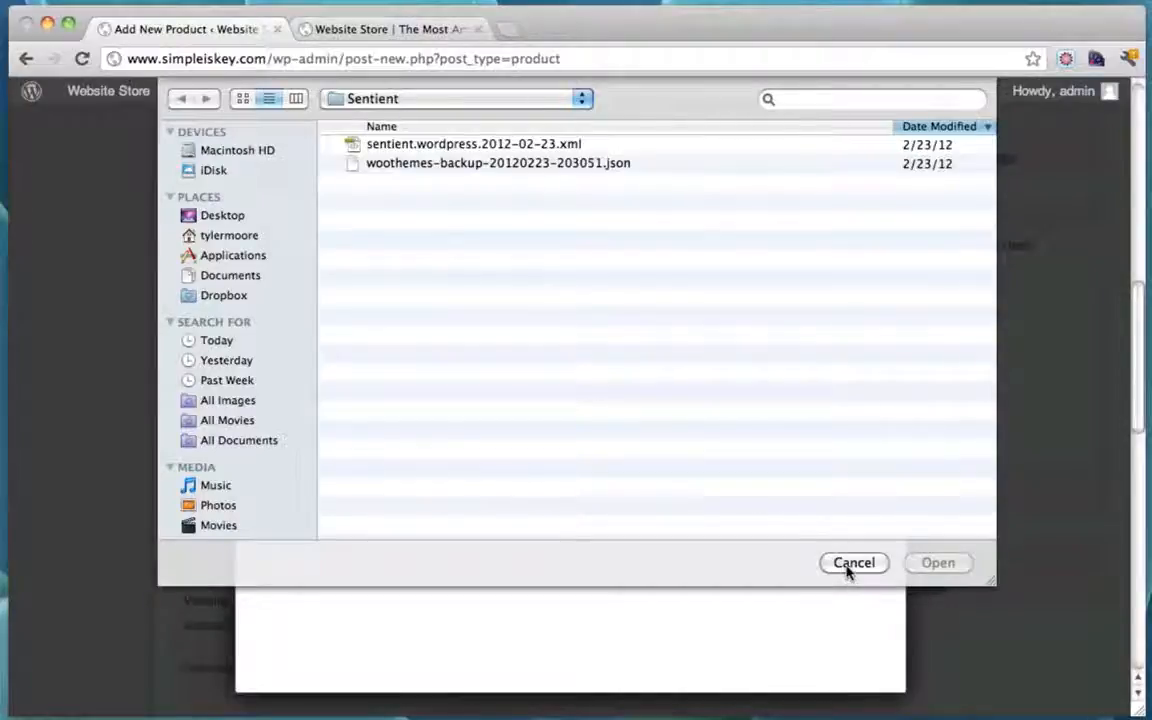
pyautogui.click(222, 218)
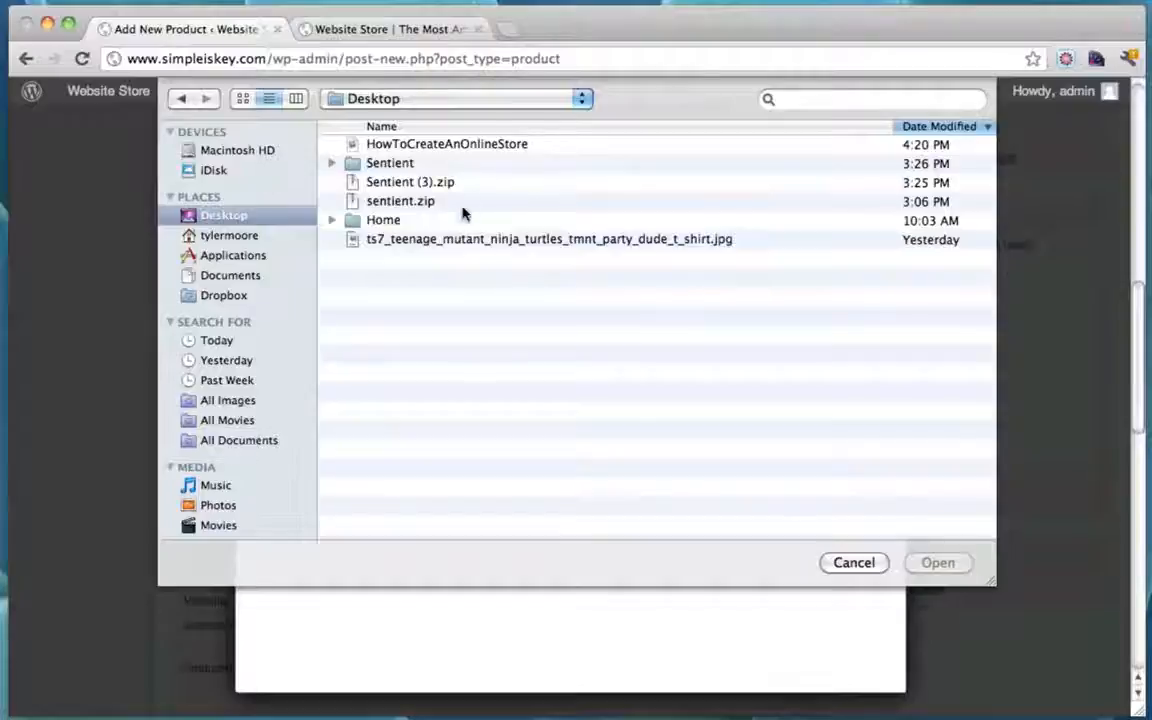
pyautogui.click(539, 246)
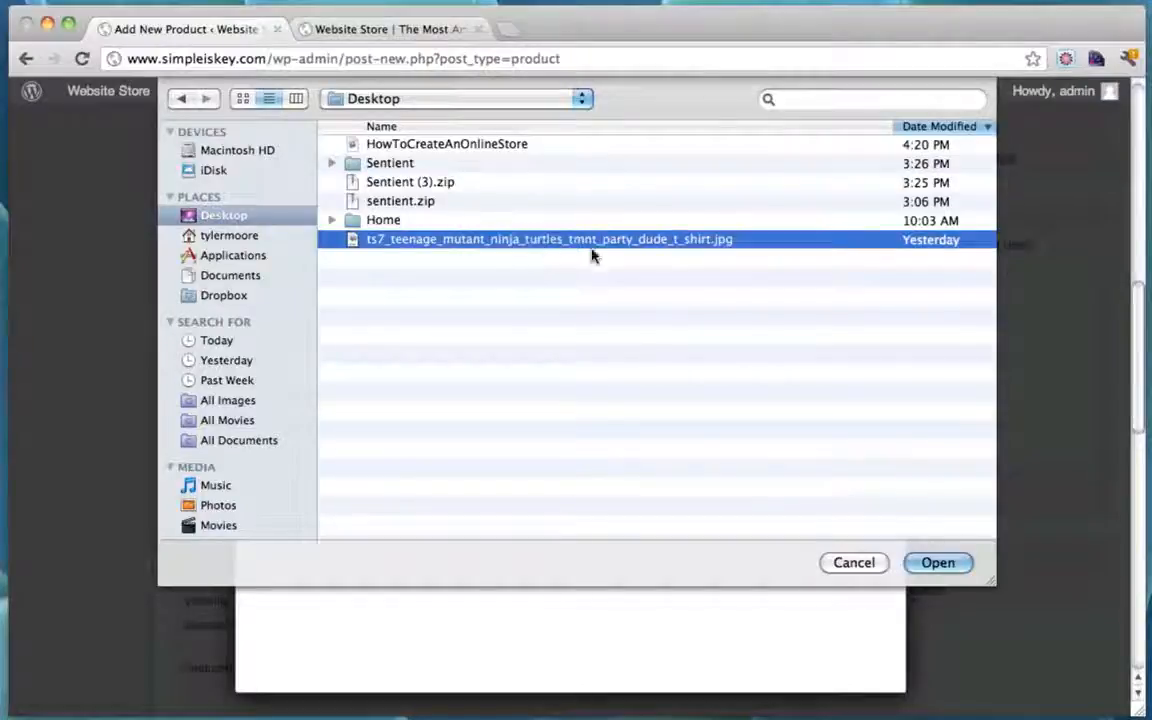
pyautogui.click(939, 565)
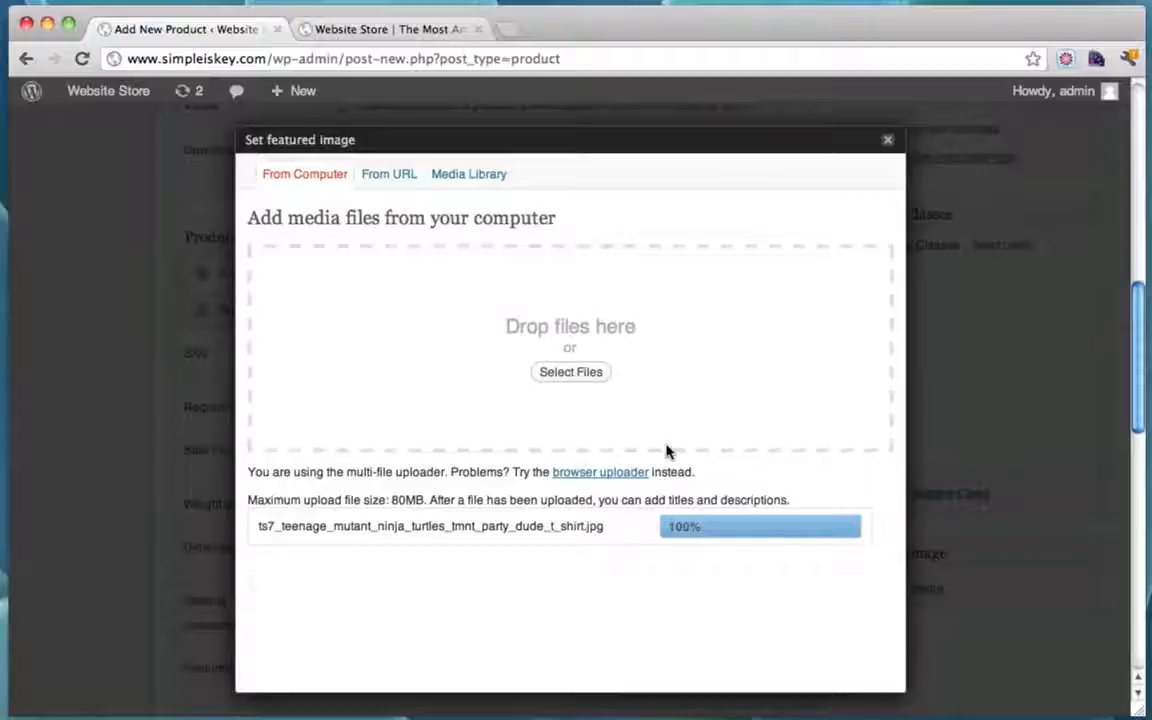
pyautogui.scroll(-10, 668, 452)
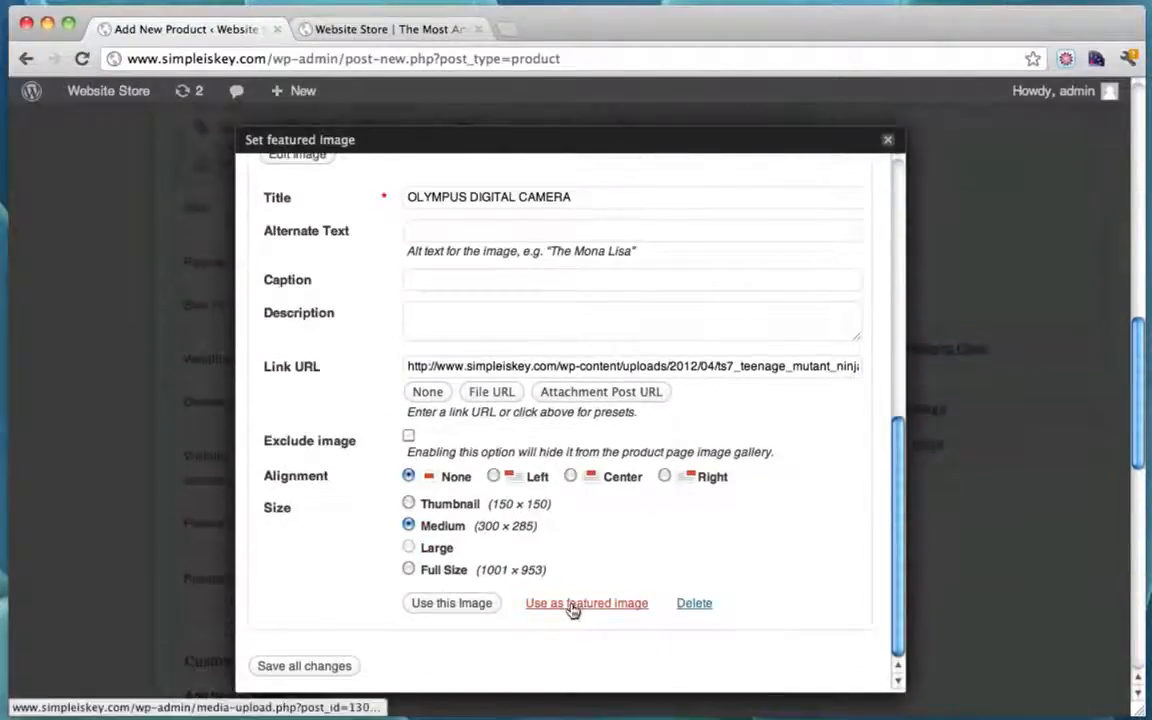
pyautogui.click(573, 604)
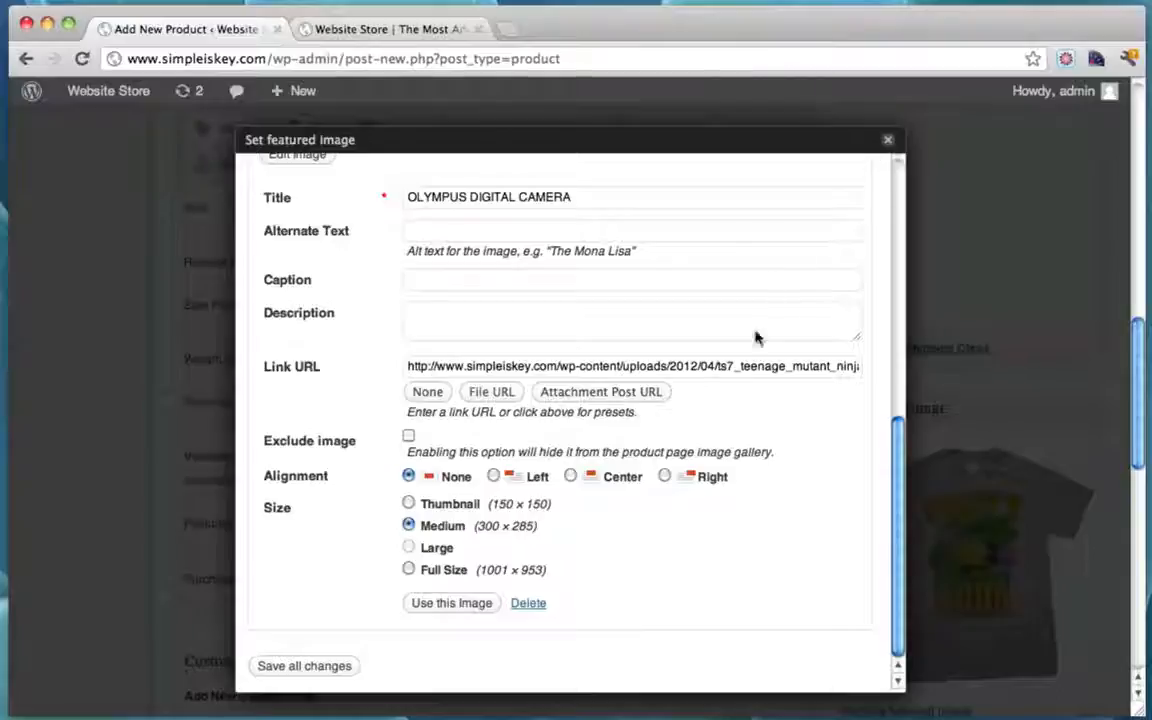
pyautogui.click(888, 140)
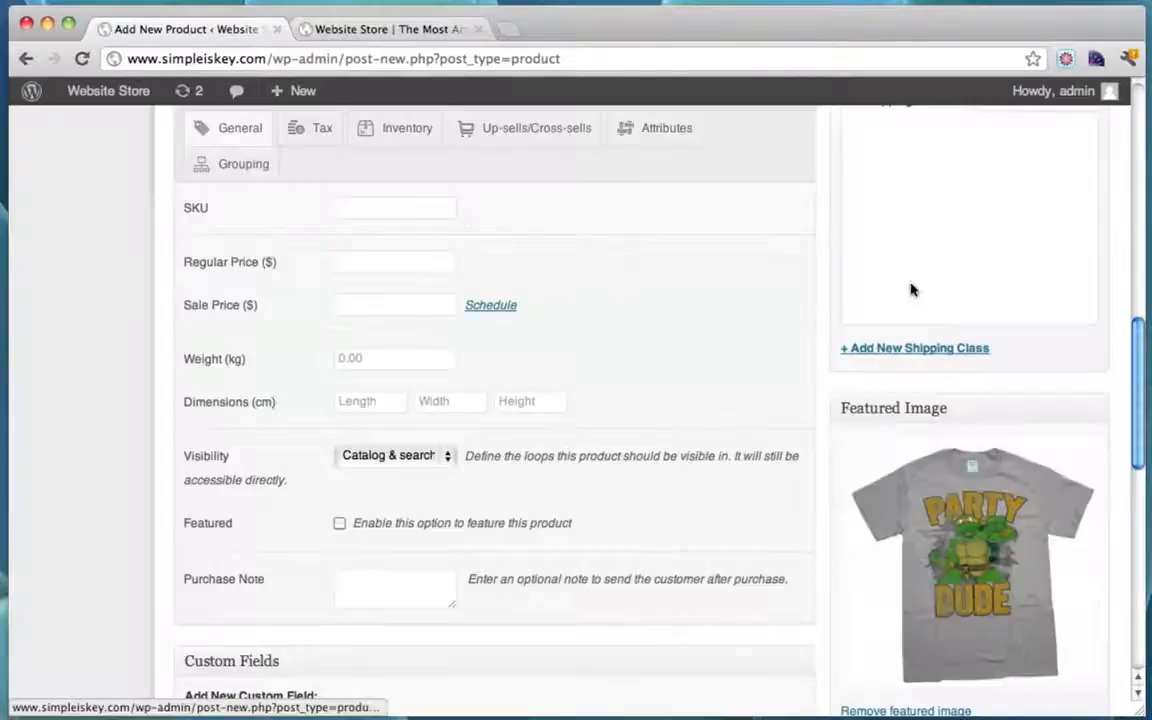
pyautogui.scroll(5, 885, 355)
# Step: Enter SKU 5678987, regular price 50 and sale price 35 in Product Data > General
pyautogui.click(398, 451)
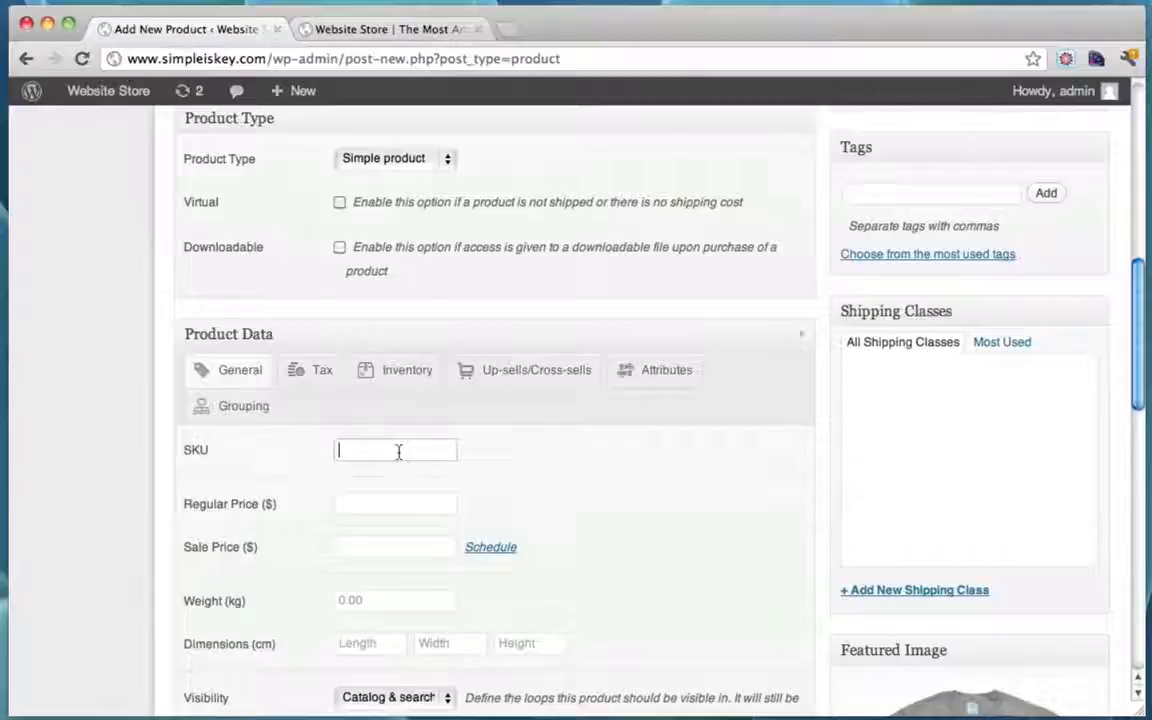
pyautogui.click(379, 501)
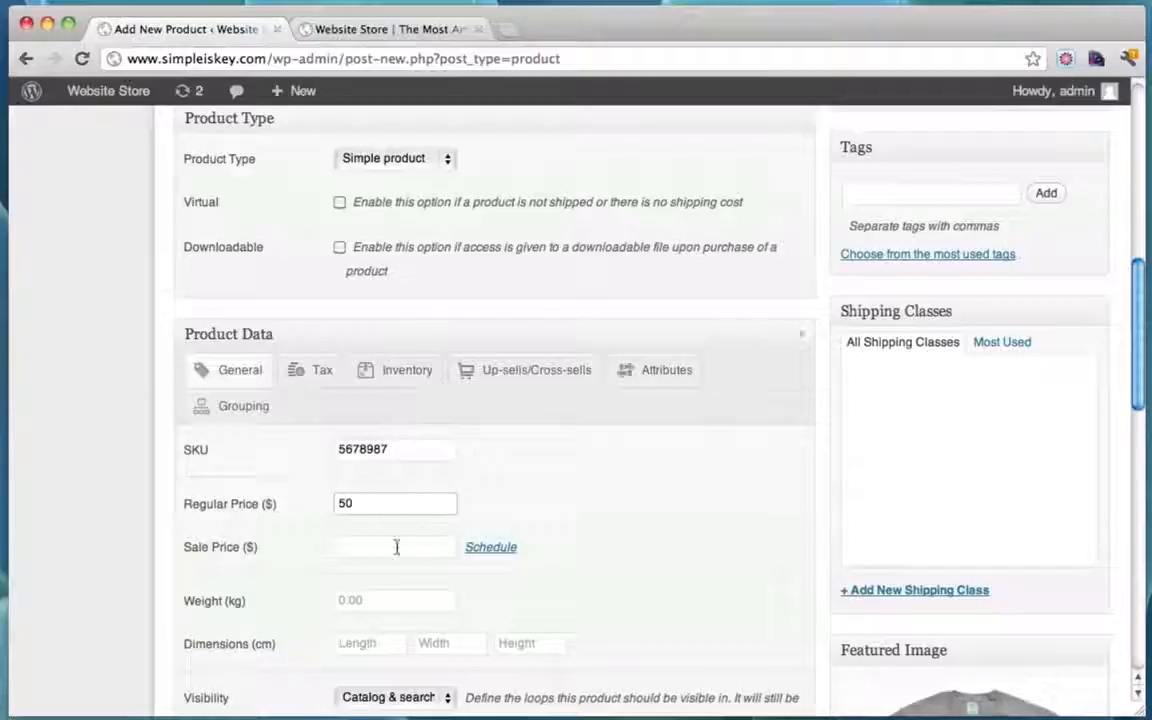
pyautogui.click(376, 547)
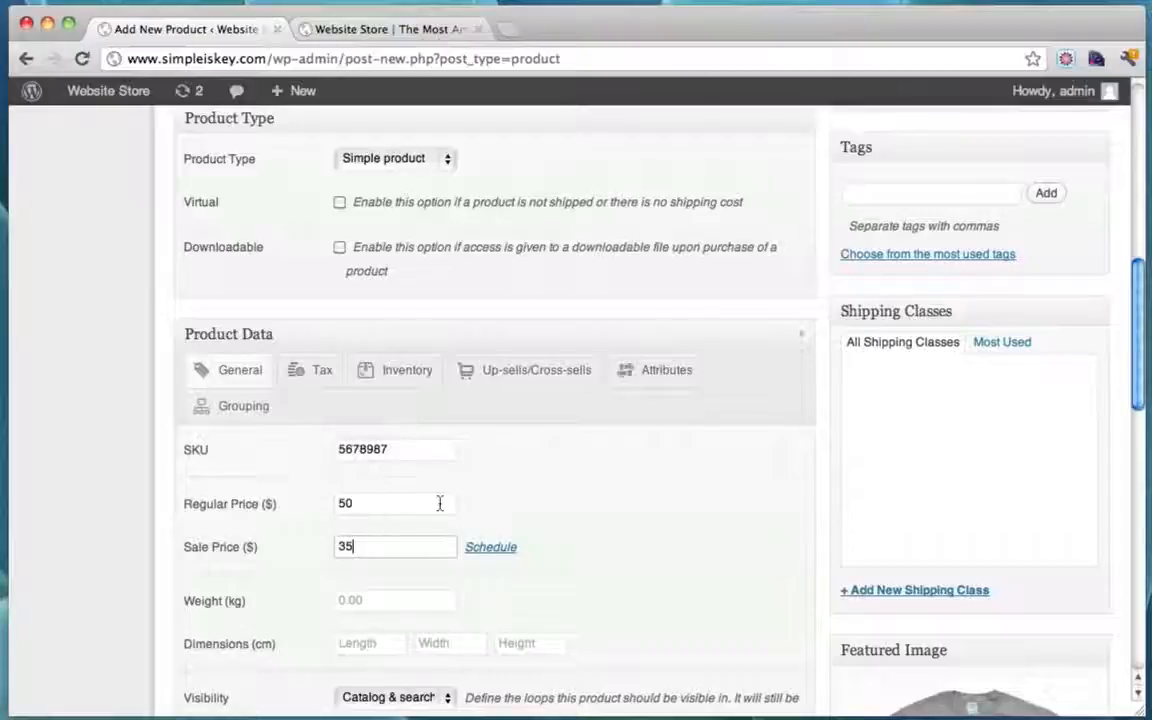
pyautogui.scroll(-8, 439, 503)
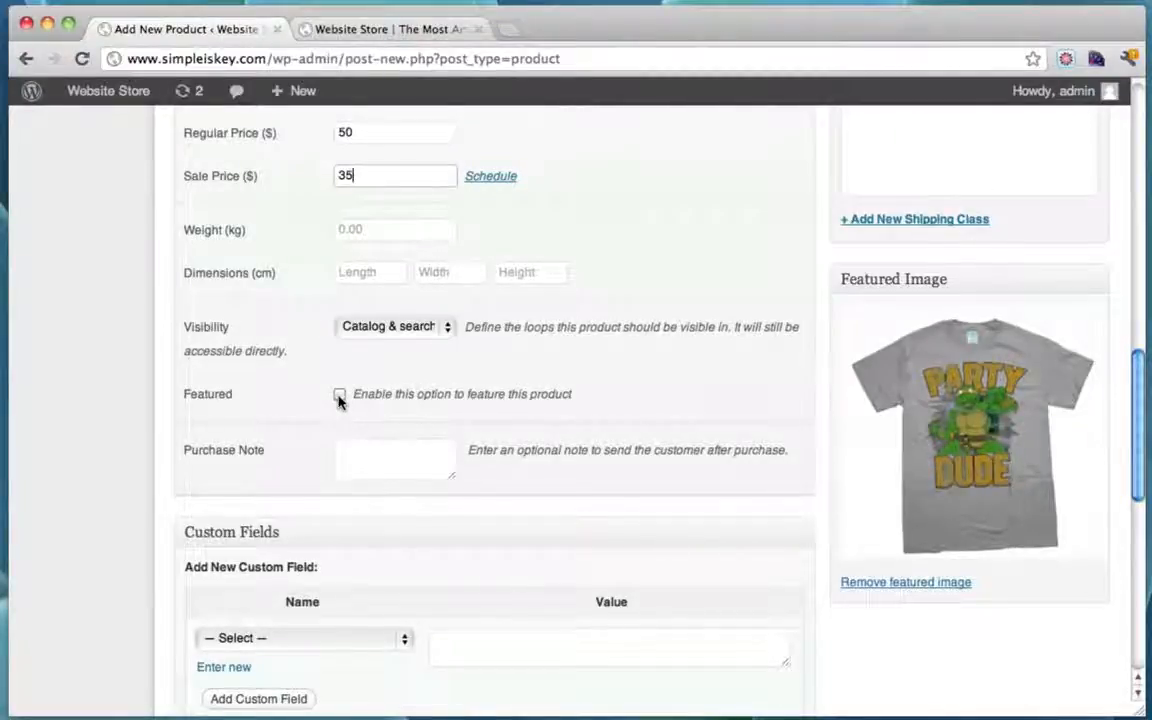
pyautogui.scroll(-4, 600, 396)
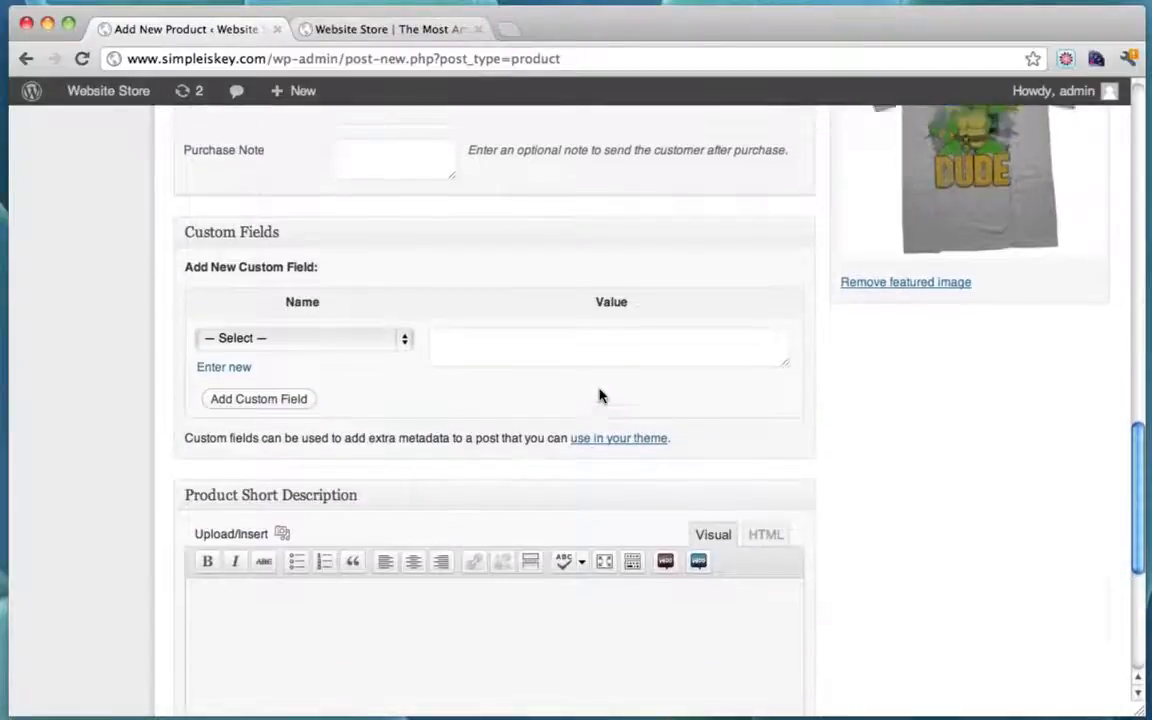
pyautogui.scroll(12, 600, 396)
pyautogui.scroll(3, 600, 396)
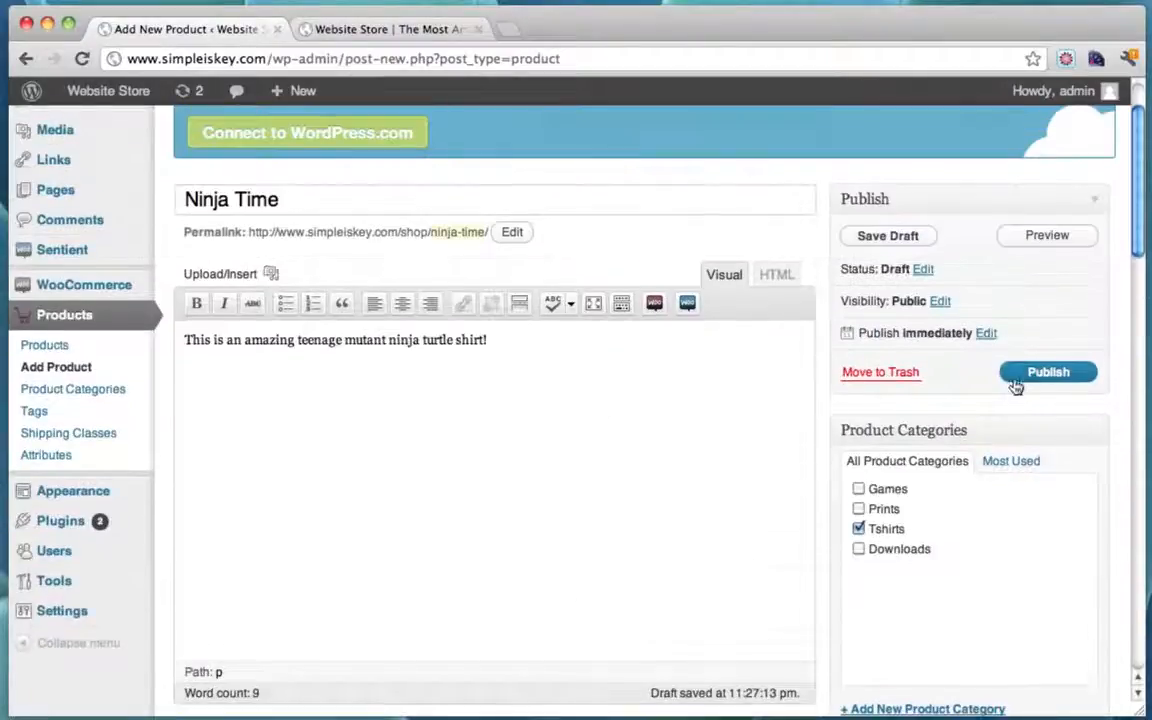
# Step: Publish the Ninja Time product and switch to the storefront
pyautogui.click(1049, 373)
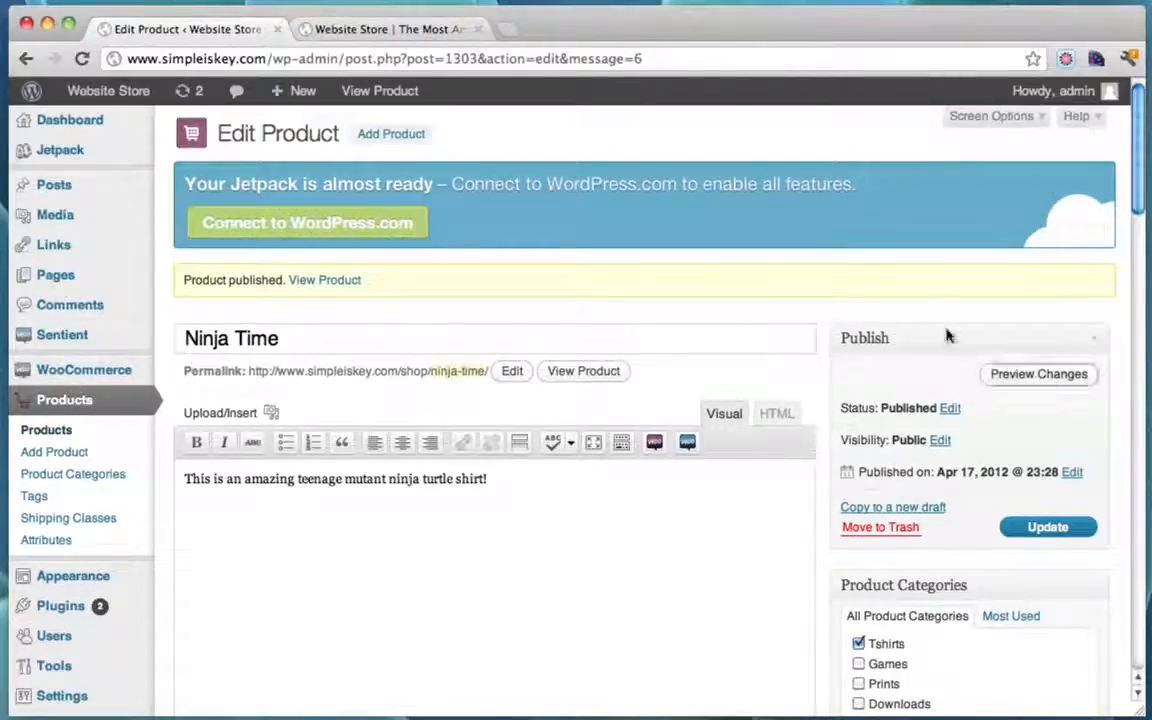
pyautogui.click(378, 31)
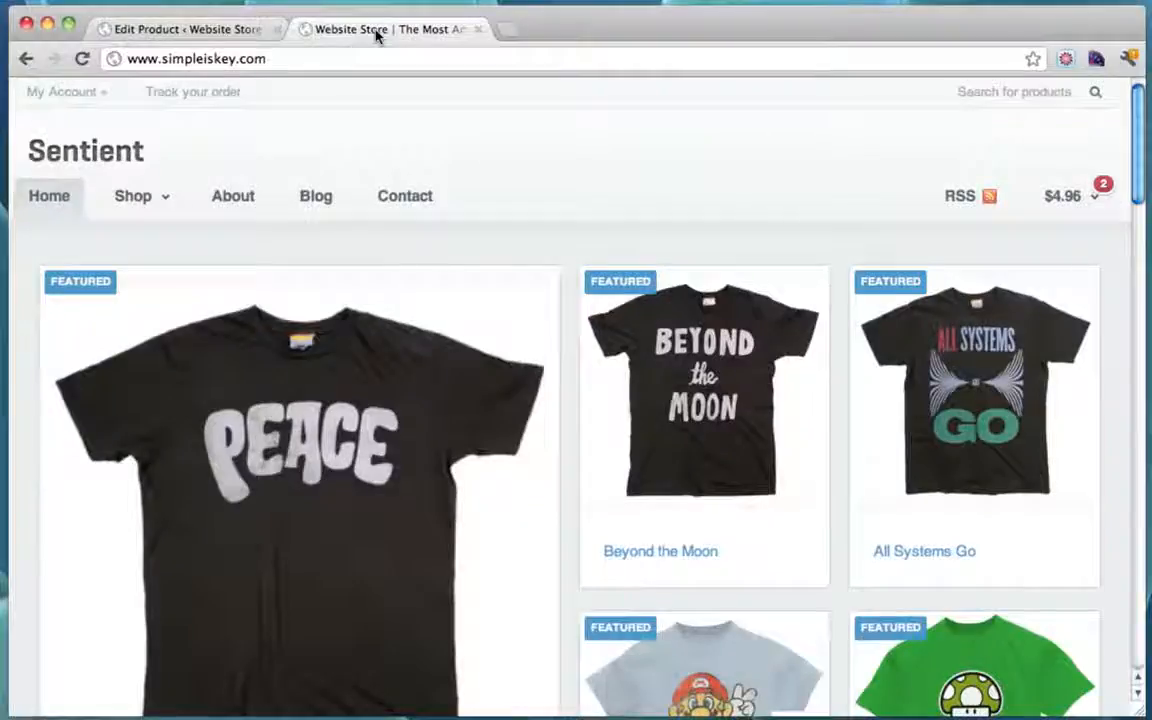
# Step: Reload the storefront and go to the Shop's Tshirts category
pyautogui.click(84, 59)
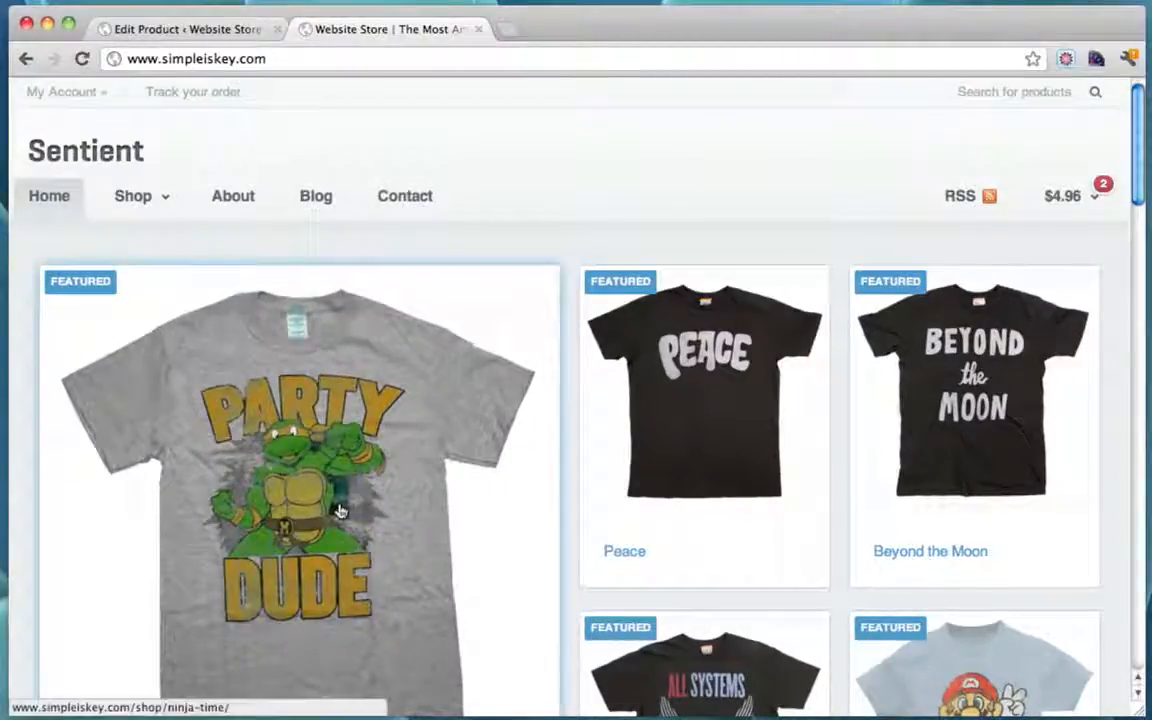
pyautogui.scroll(-5, 742, 170)
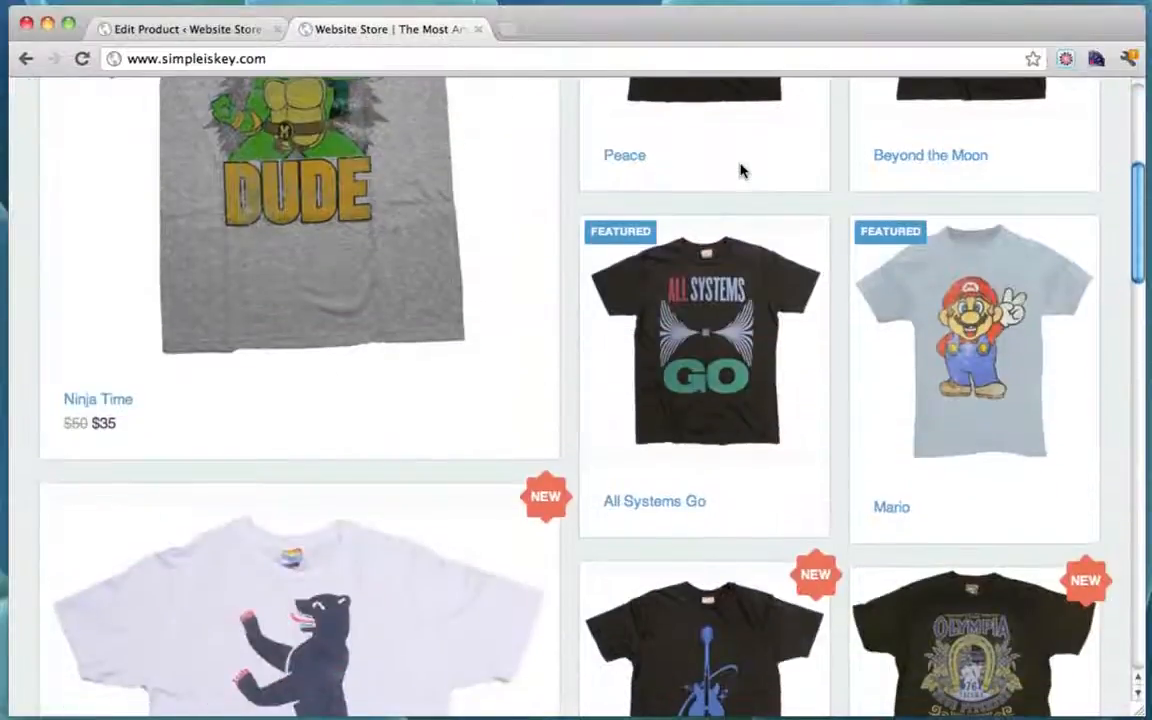
pyautogui.scroll(5, 742, 170)
pyautogui.moveTo(149, 200)
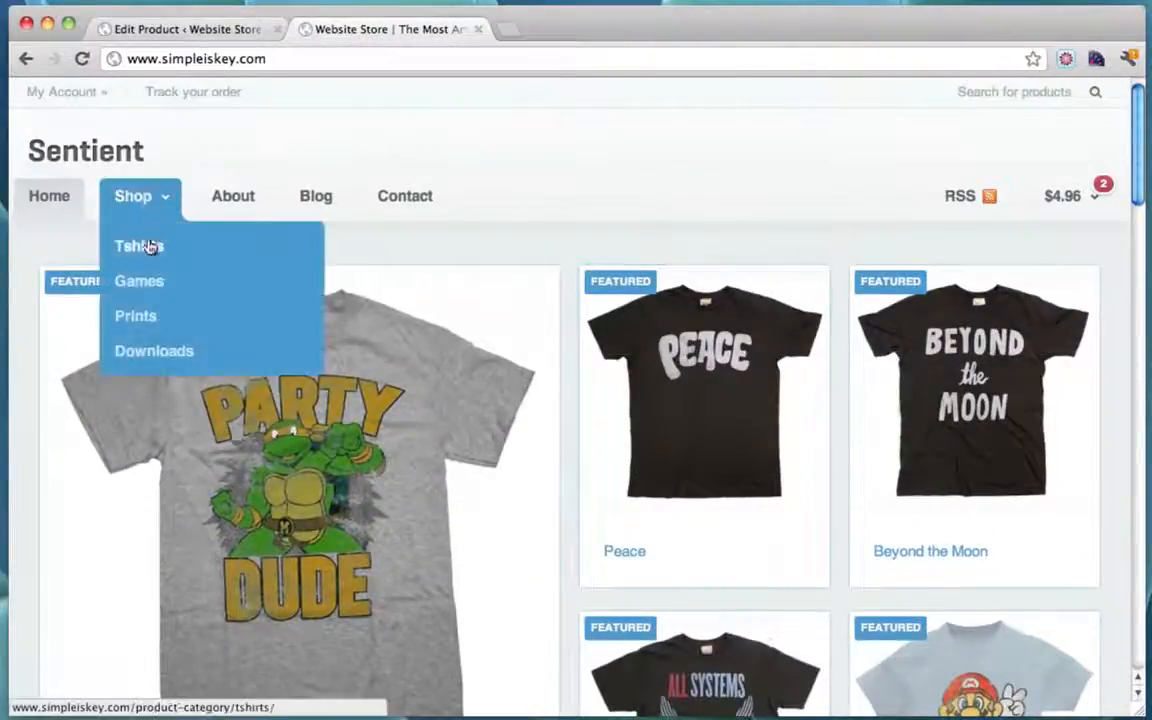
pyautogui.click(149, 246)
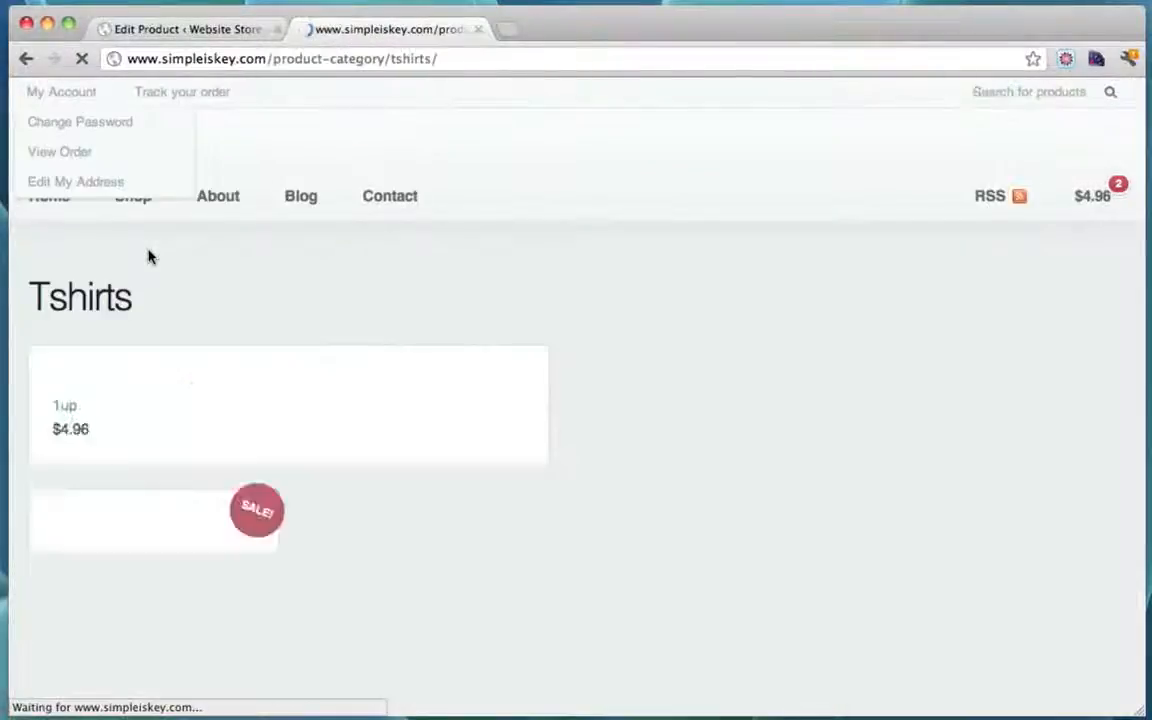
# Step: Find Ninja Time on sale at $35 down from $50, add it to the cart and open it
pyautogui.scroll(-1, 694, 301)
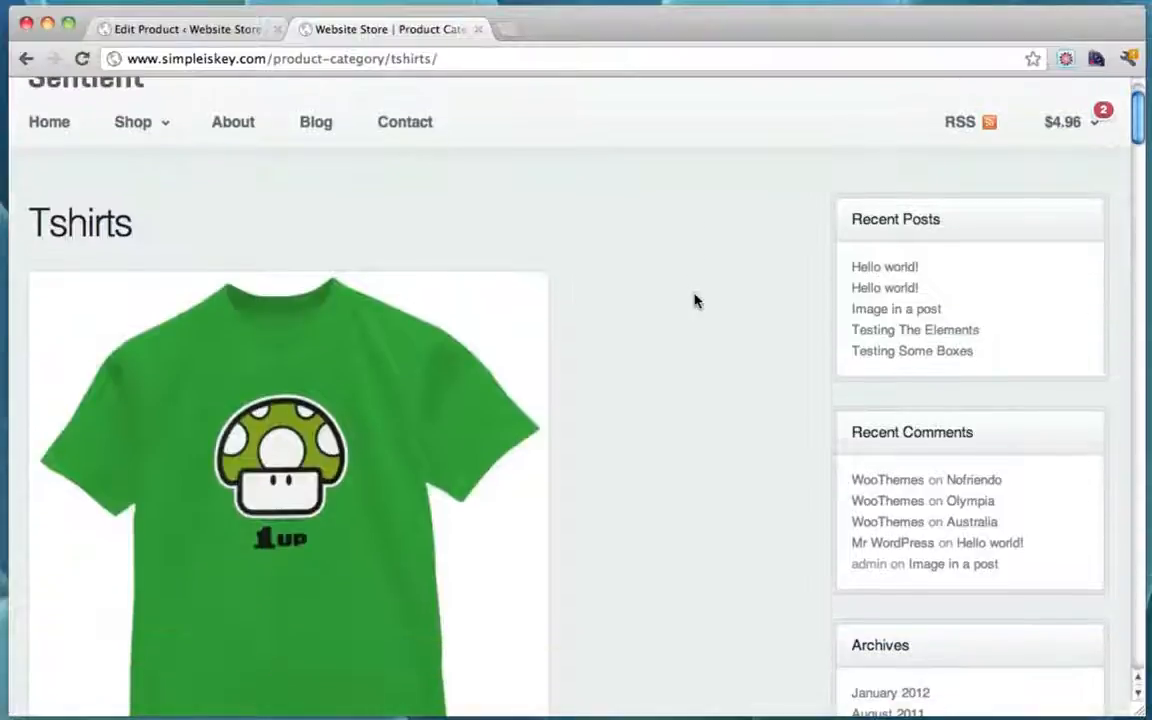
pyautogui.scroll(-20, 694, 301)
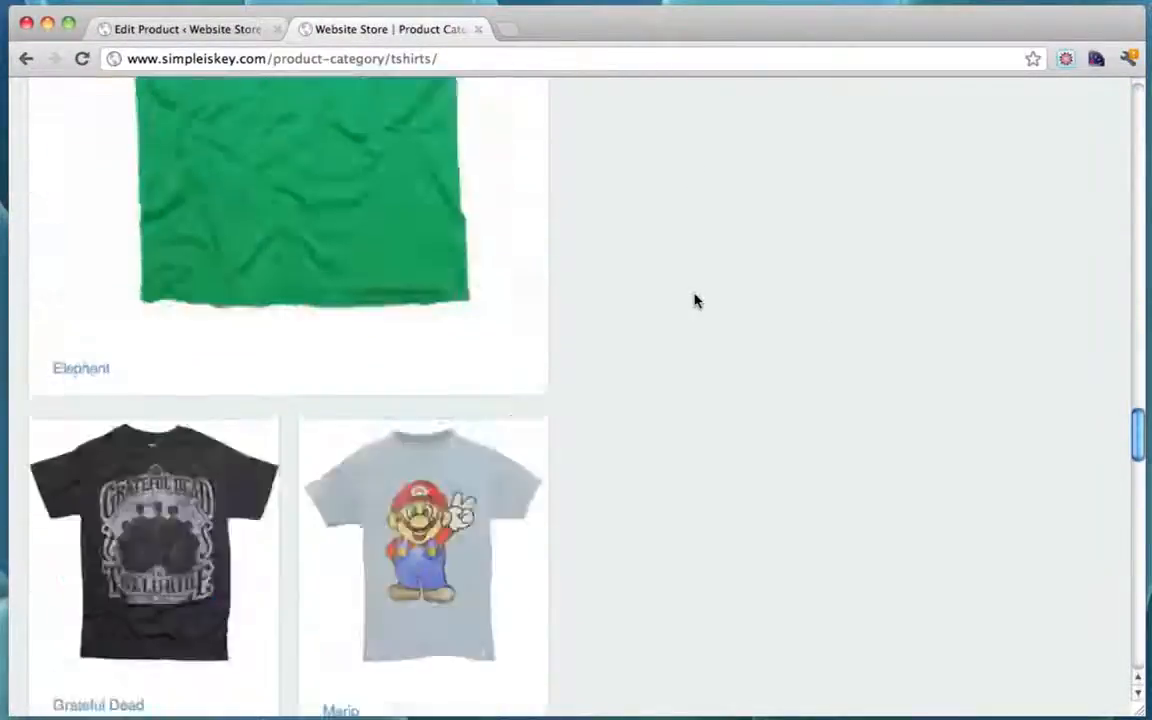
pyautogui.scroll(-10, 694, 301)
pyautogui.scroll(8, 694, 301)
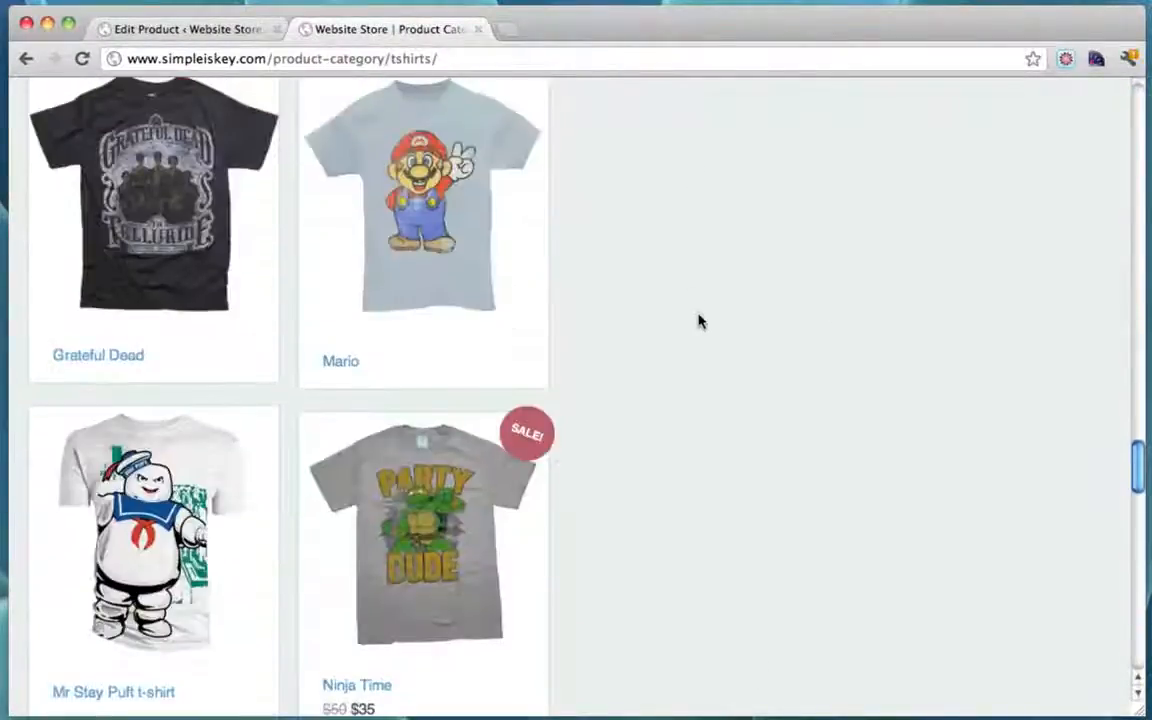
pyautogui.scroll(-3, 794, 404)
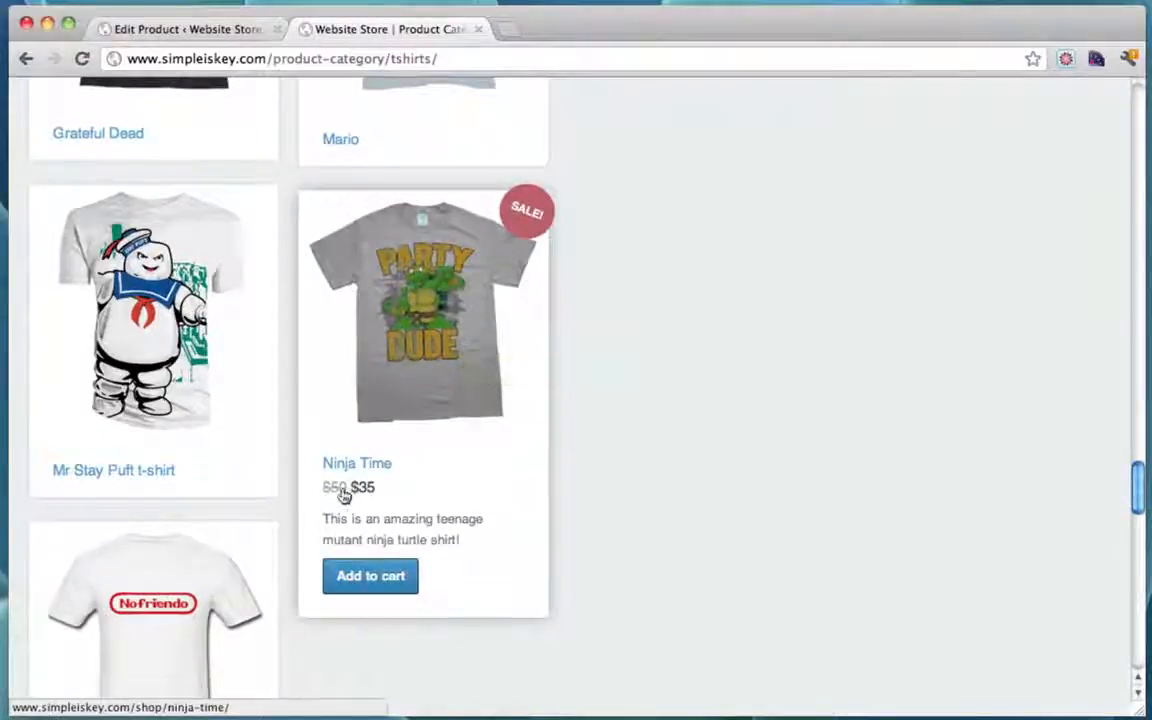
pyautogui.click(393, 577)
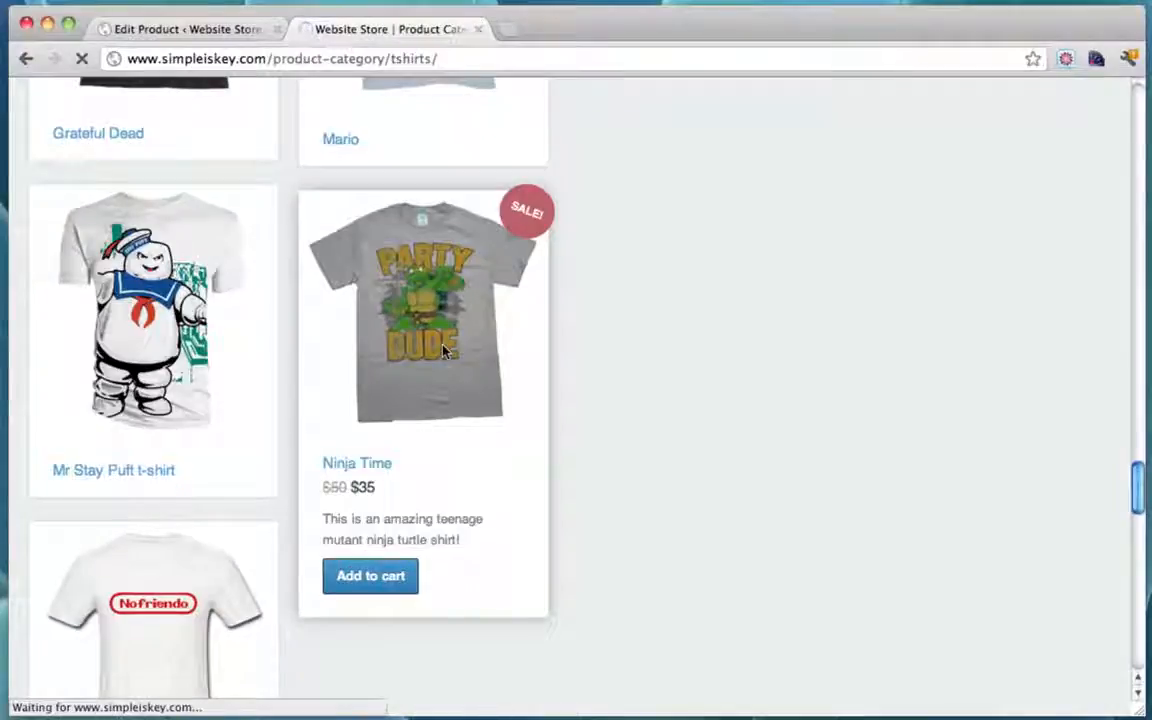
pyautogui.click(445, 350)
# Step: View the enlarged Ninja Time photo, close it, and return to the Edit Product page
pyautogui.scroll(-3, 704, 402)
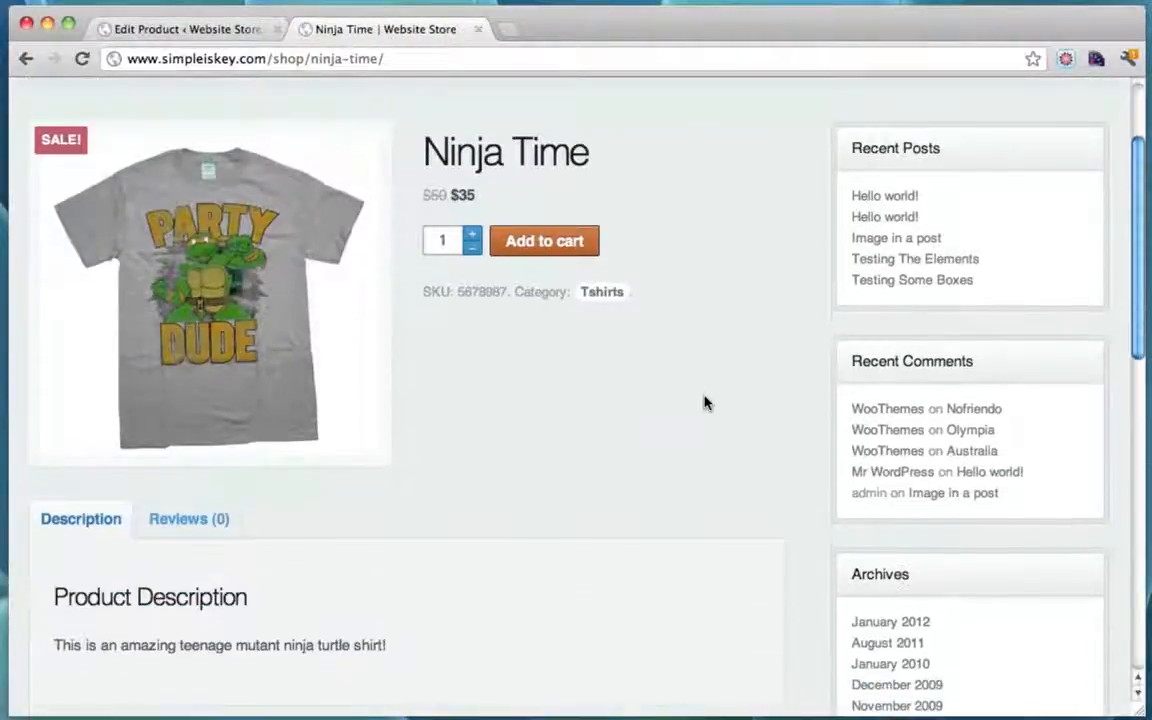
pyautogui.scroll(-6, 506, 458)
pyautogui.scroll(-3, 506, 458)
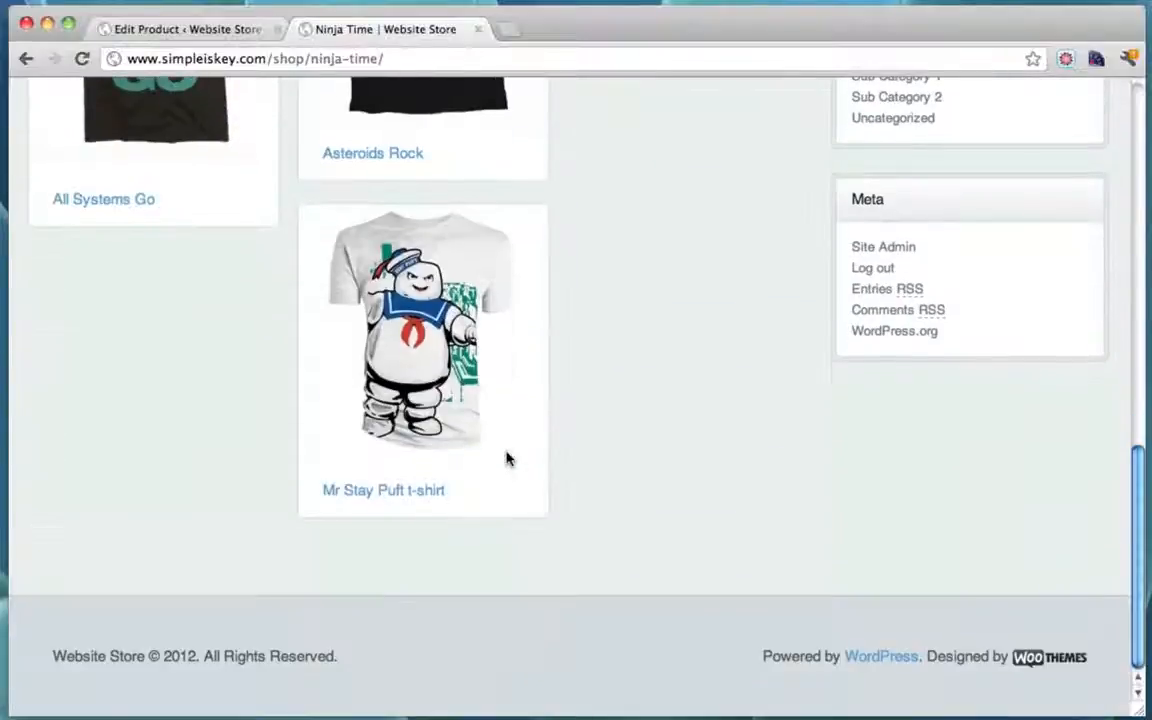
pyautogui.scroll(12, 506, 458)
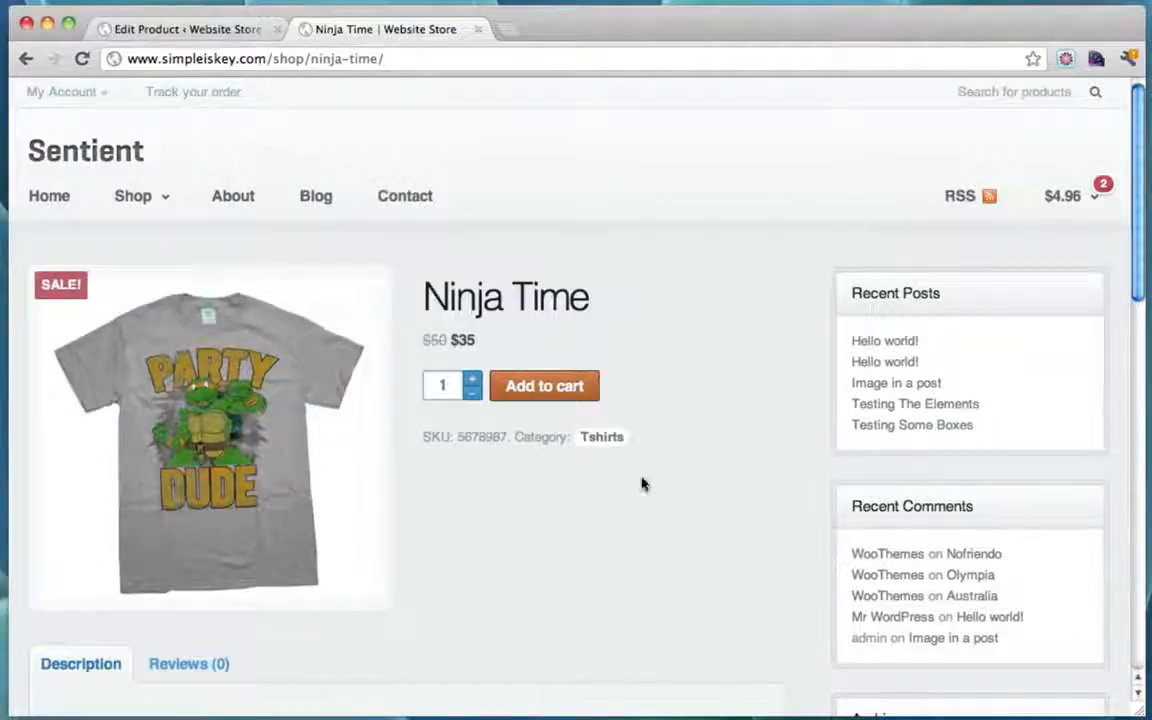
pyautogui.click(277, 455)
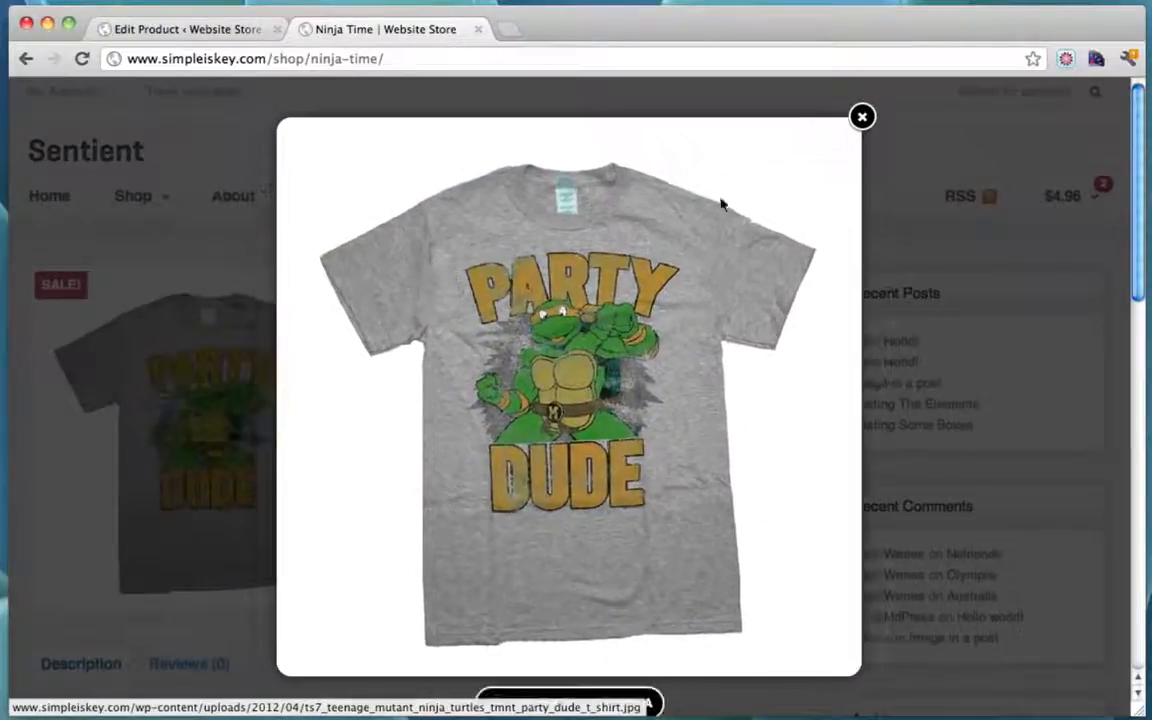
pyautogui.click(862, 117)
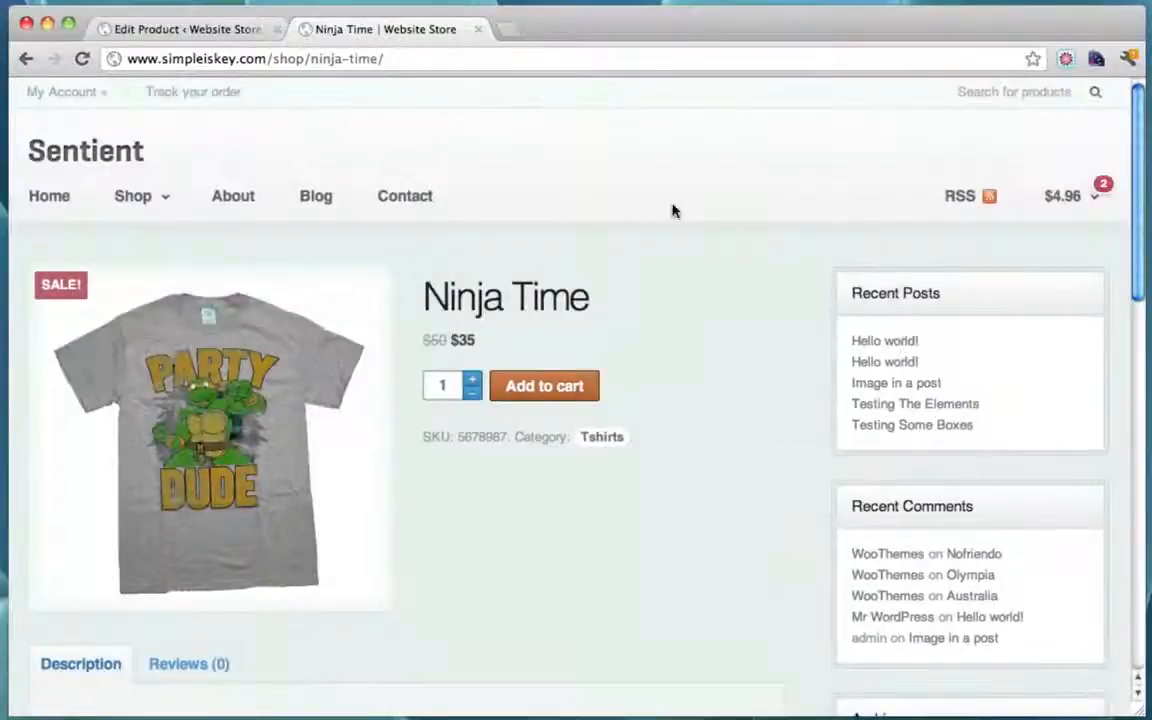
pyautogui.click(195, 30)
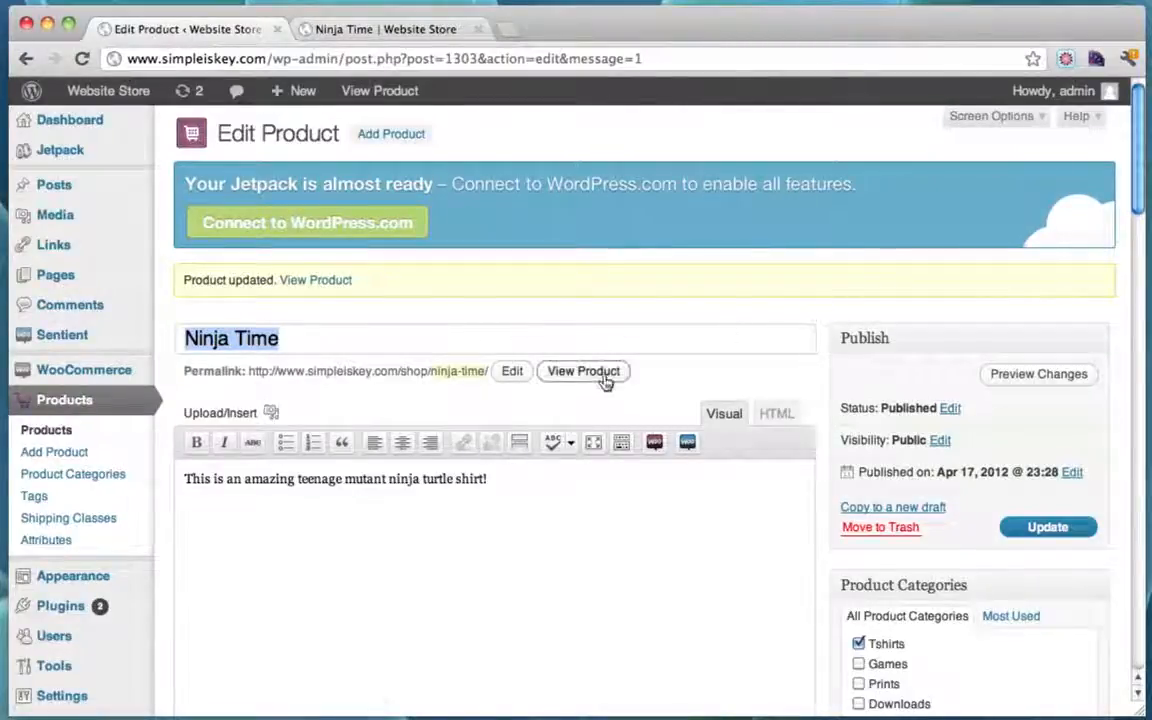
# Step: Reopen Ninja Time from the Products list and check its Simple type, SKU 5678987 and $50/$35 prices
pyautogui.click(63, 405)
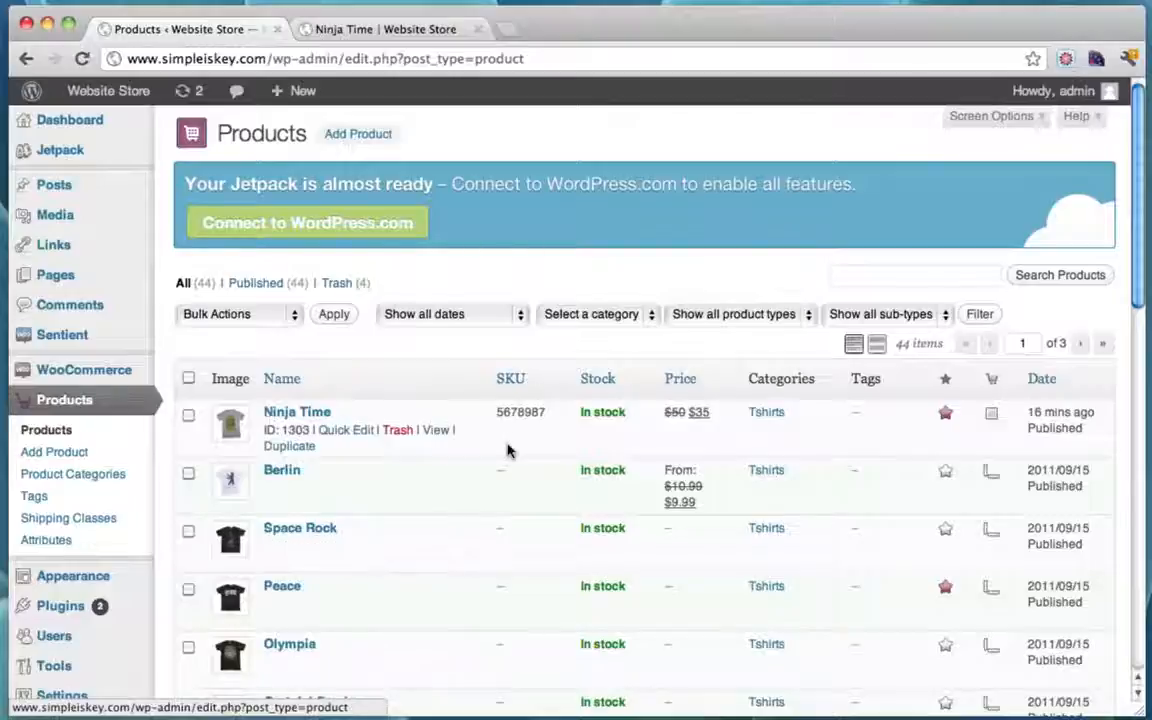
pyautogui.scroll(-2, 507, 451)
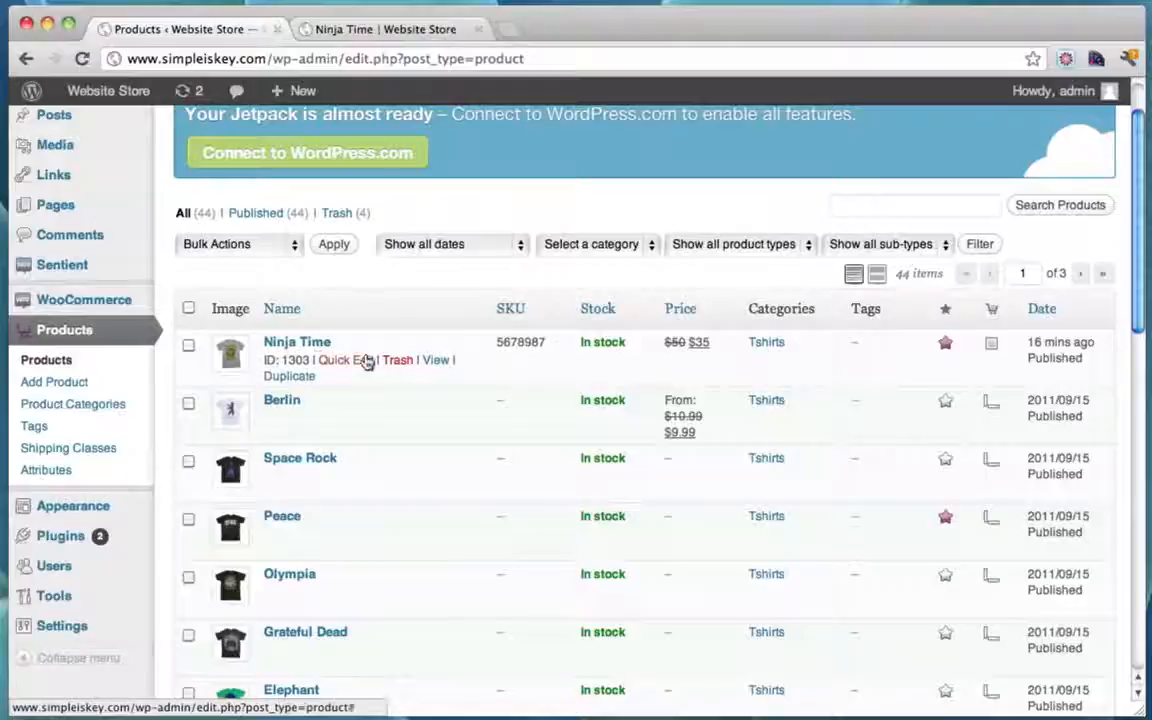
pyautogui.click(285, 343)
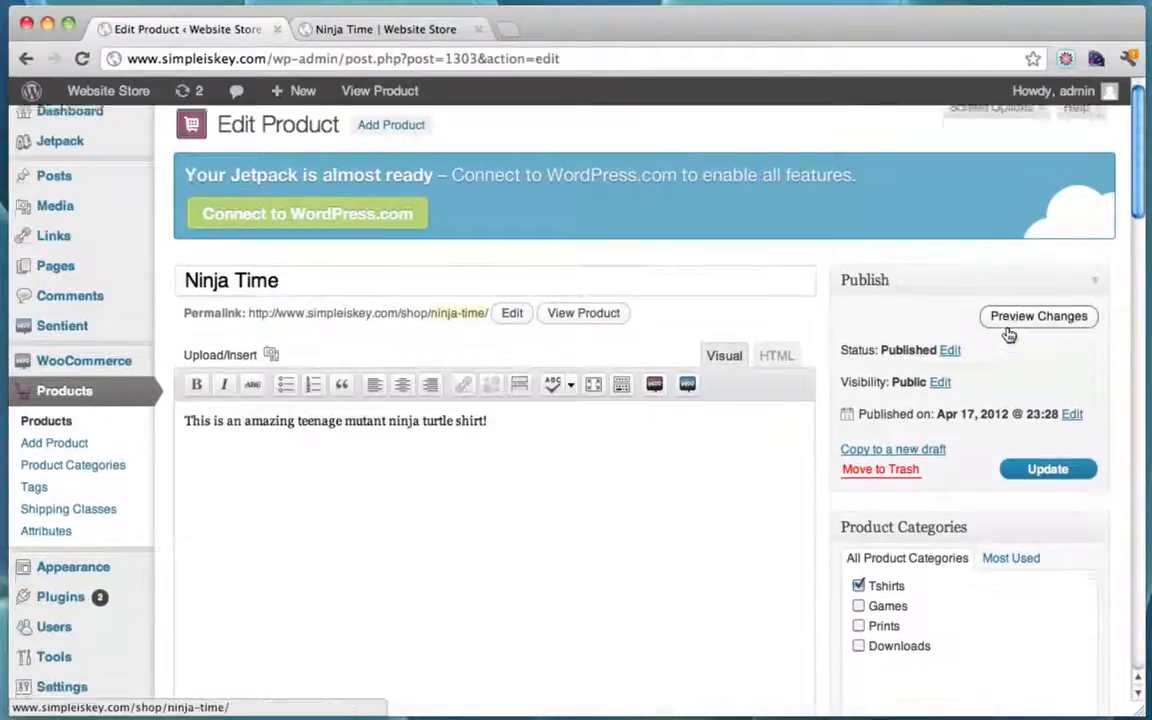
pyautogui.scroll(-7, 1009, 335)
pyautogui.scroll(7, 1009, 335)
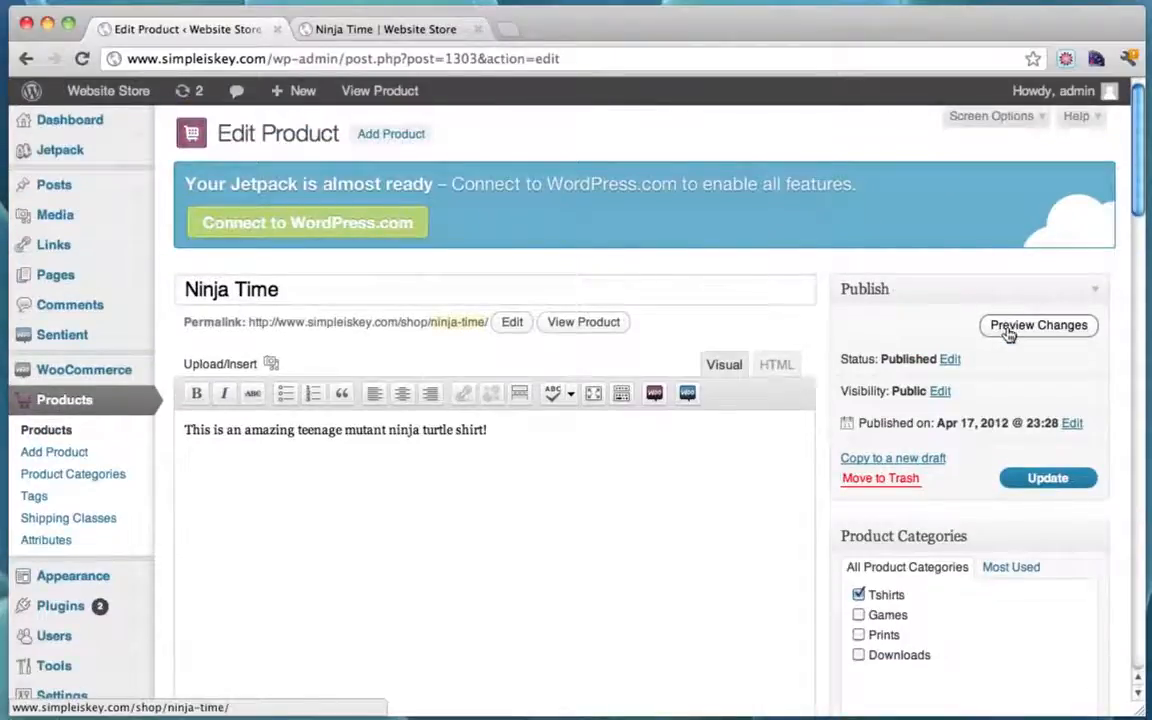
pyautogui.scroll(-8, 1009, 335)
pyautogui.scroll(7, 1009, 335)
pyautogui.scroll(-8, 1009, 335)
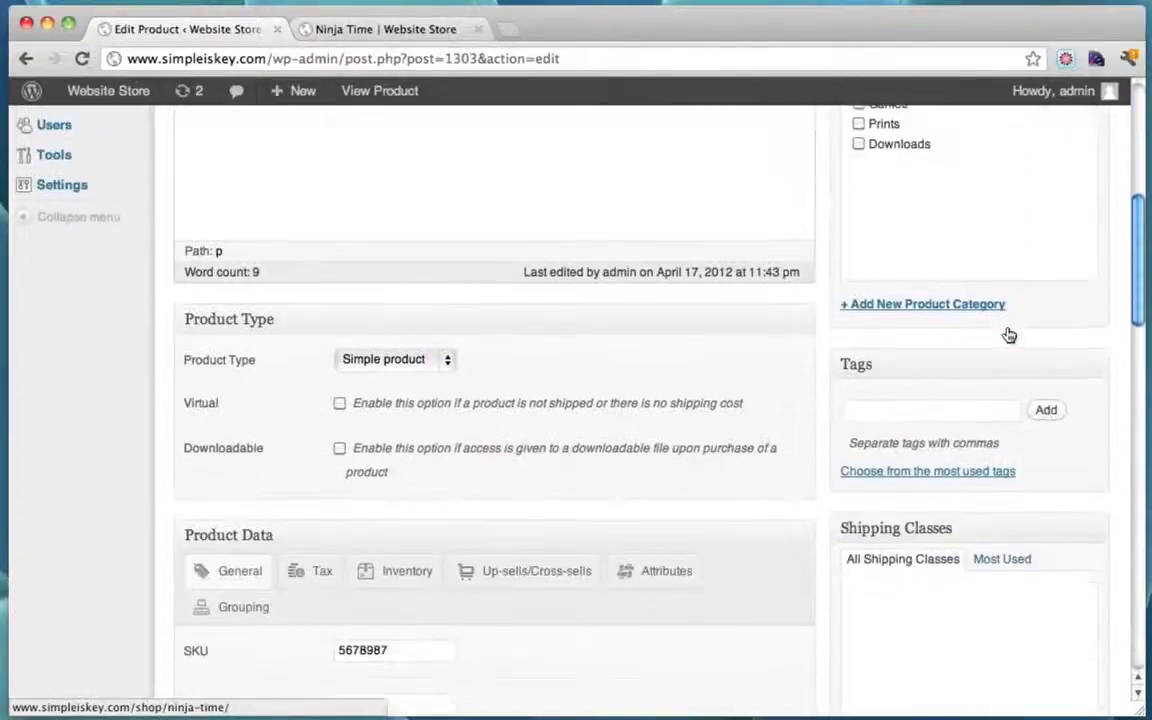
pyautogui.scroll(-4, 1009, 335)
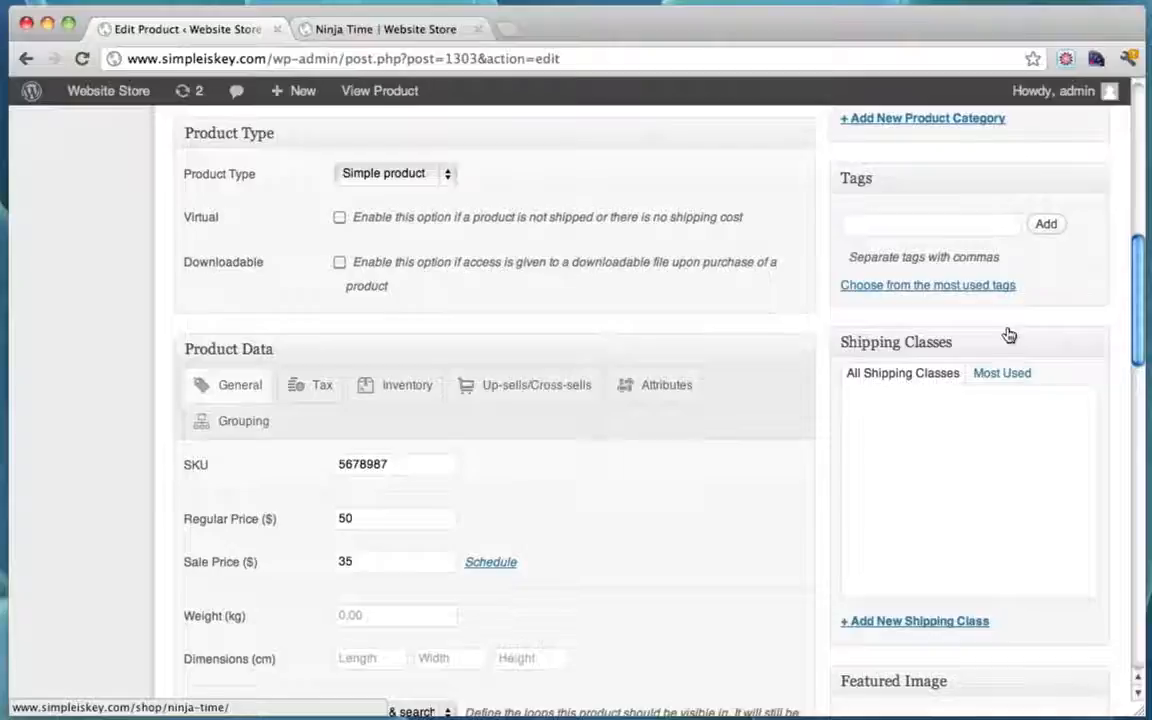
# Step: Make Ninja Time a Variable product and remove its existing size attribute
pyautogui.click(448, 177)
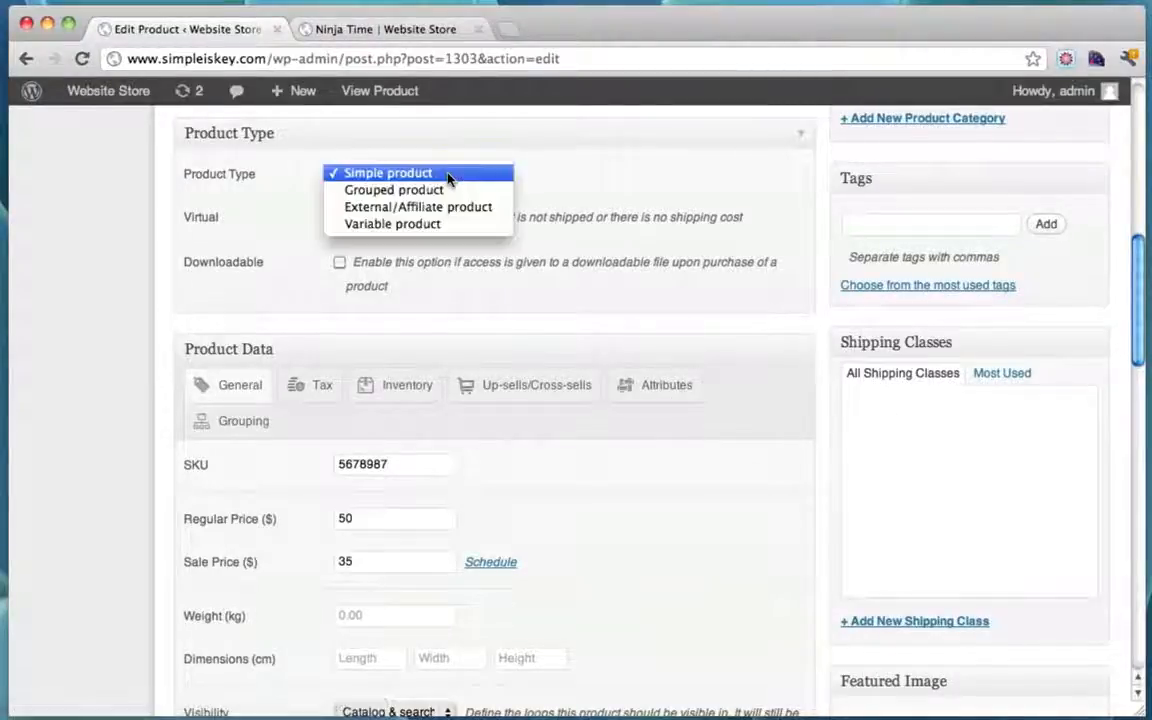
pyautogui.click(436, 224)
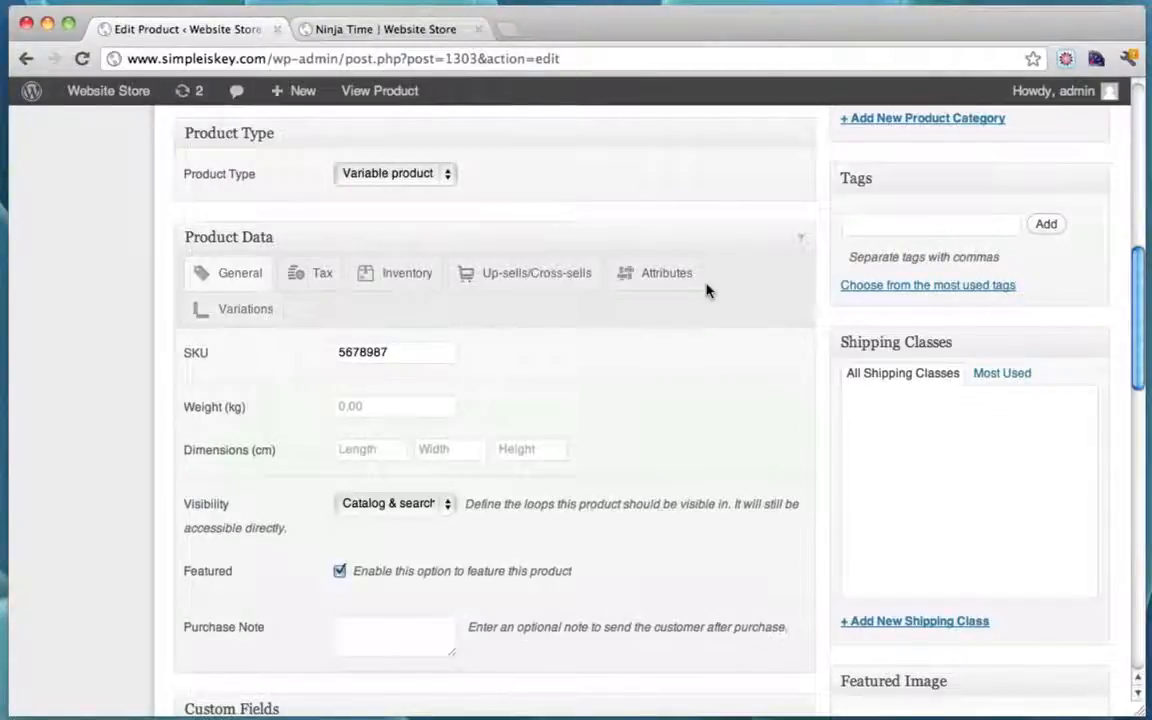
pyautogui.click(652, 280)
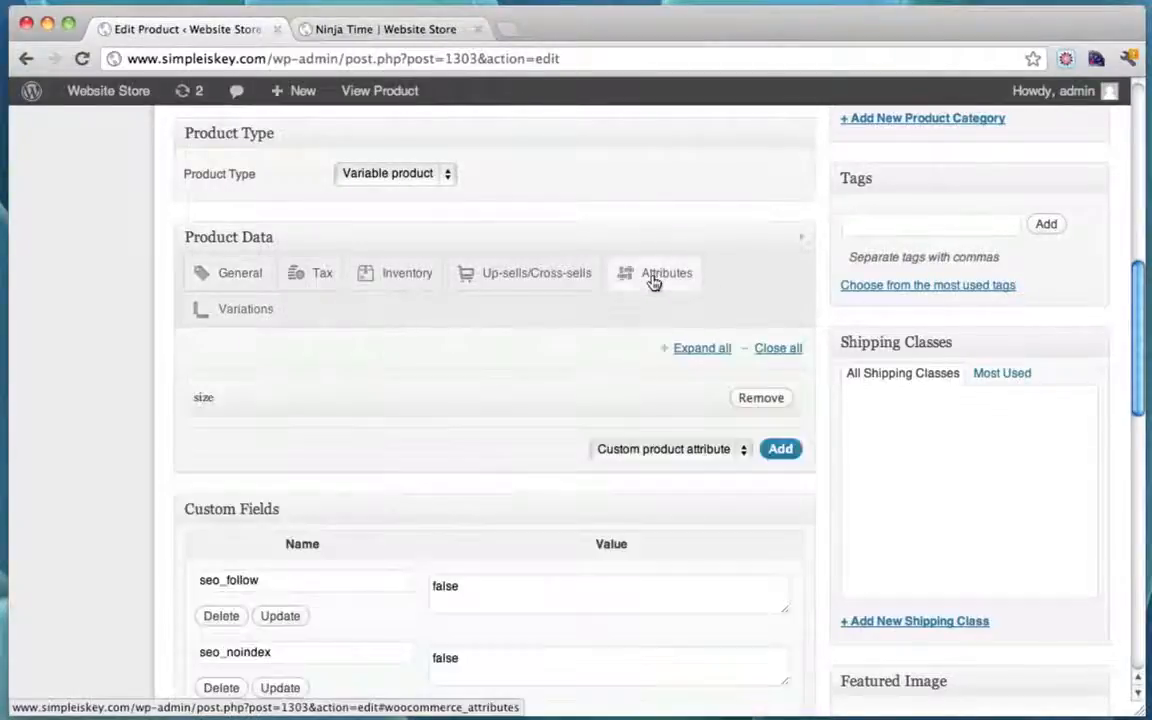
pyautogui.click(749, 401)
pyautogui.click(800, 267)
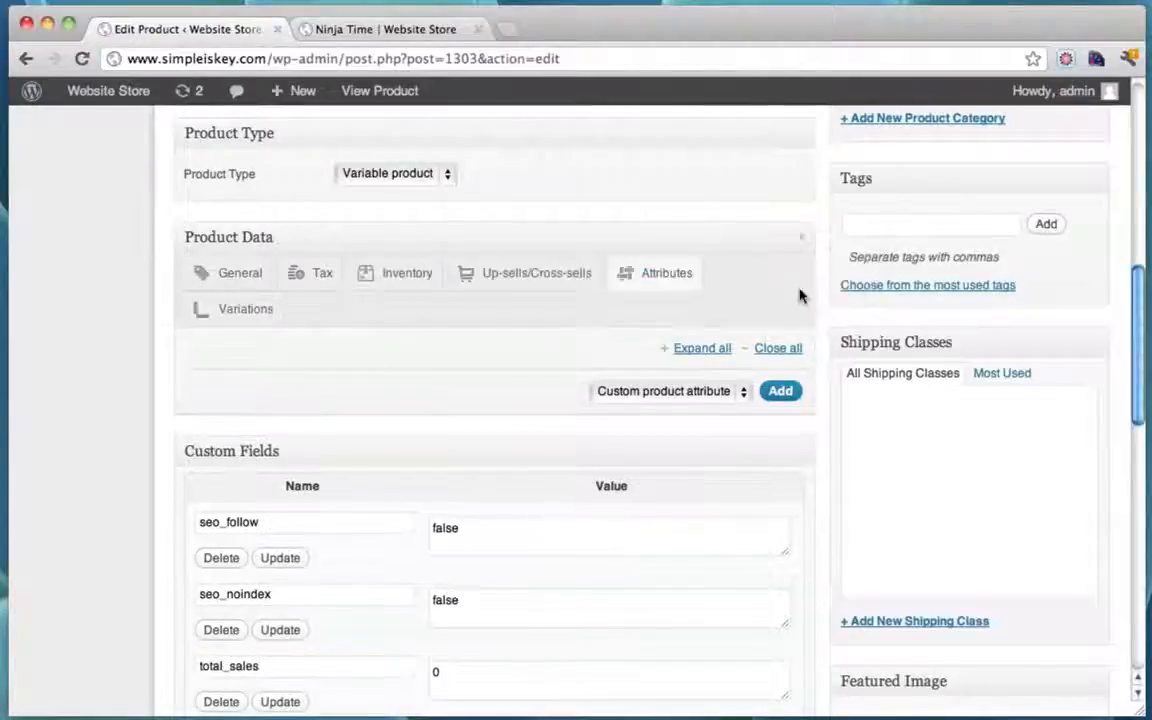
# Step: Select size as the attribute to add
pyautogui.scroll(-2, 590, 392)
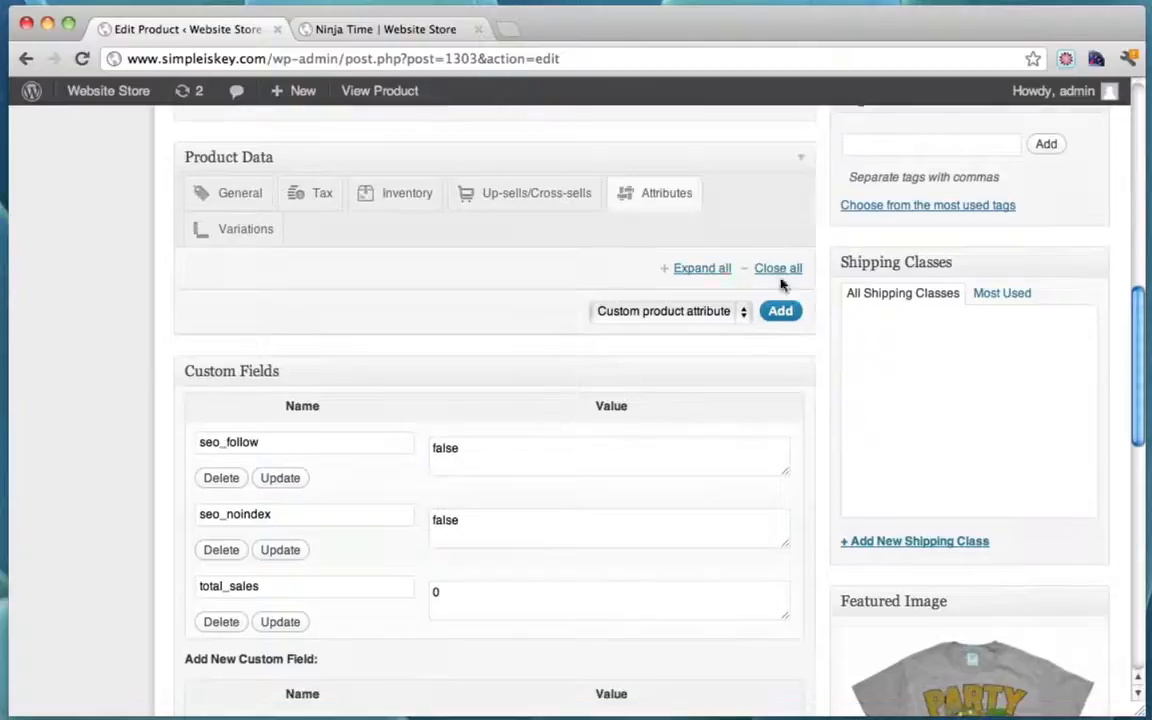
pyautogui.scroll(2, 700, 280)
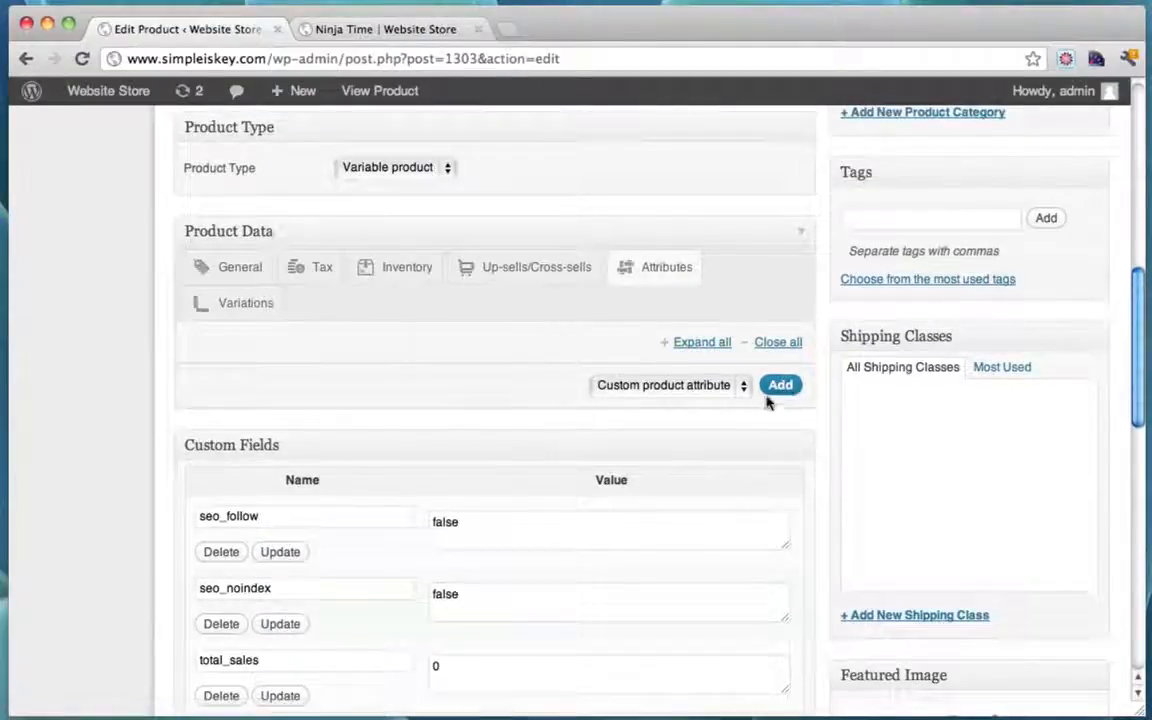
pyautogui.click(745, 386)
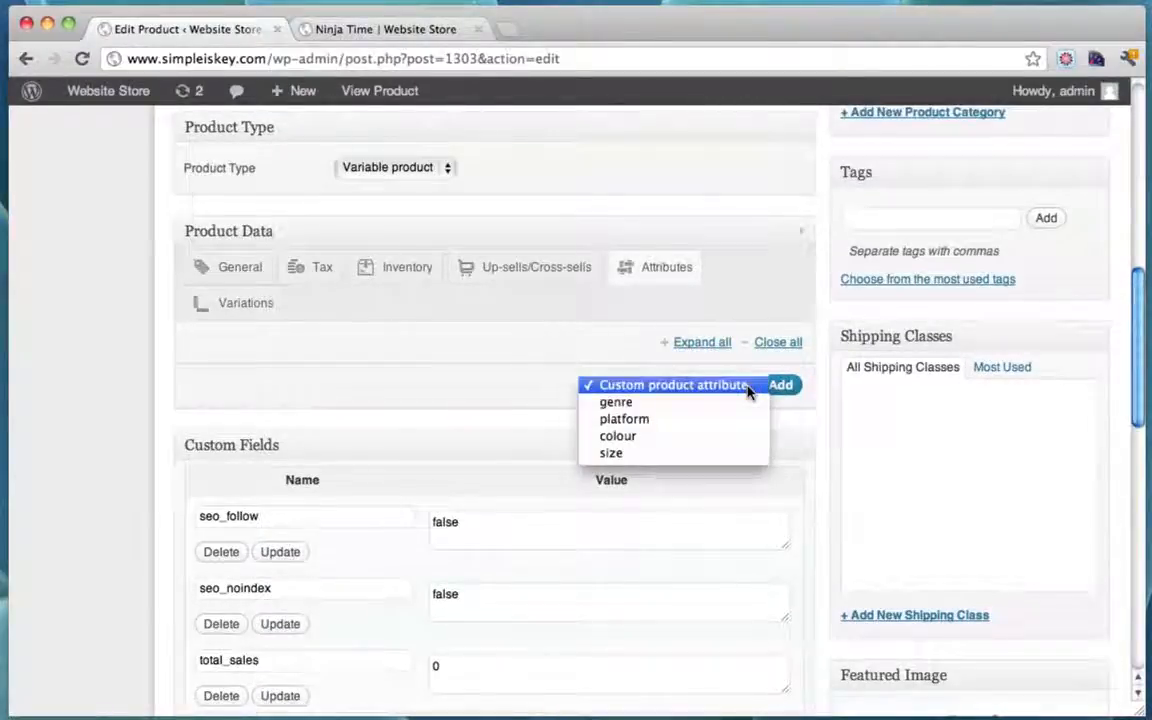
pyautogui.click(648, 456)
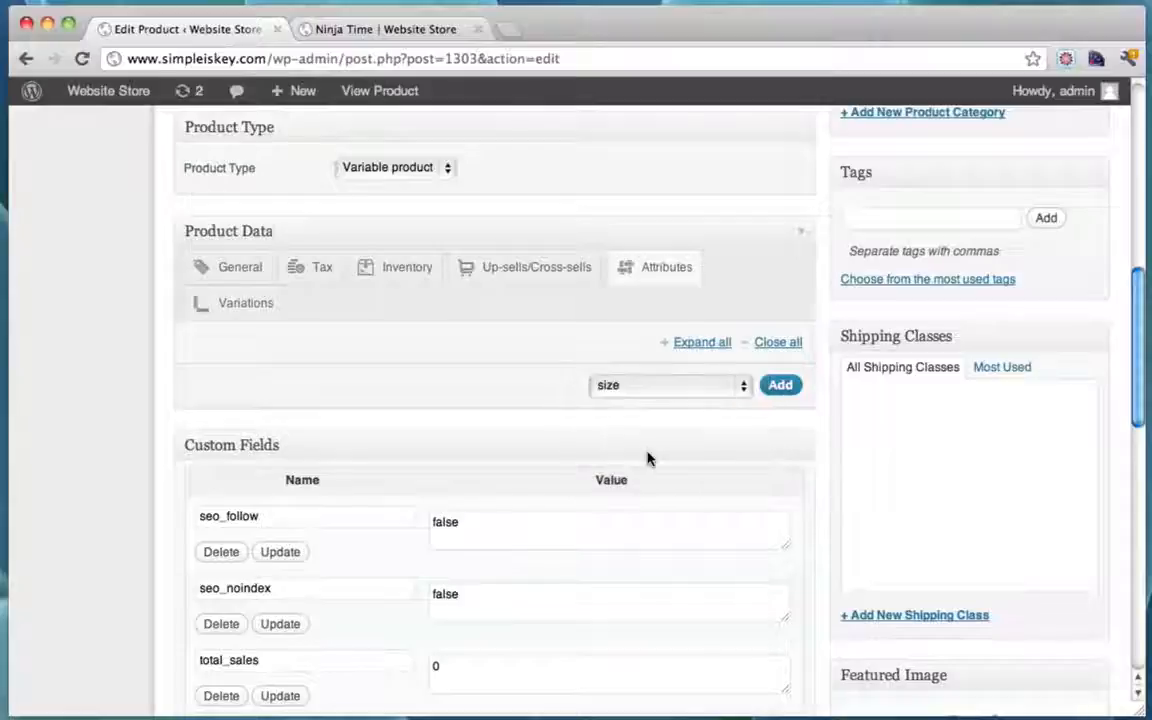
pyautogui.scroll(10, 648, 458)
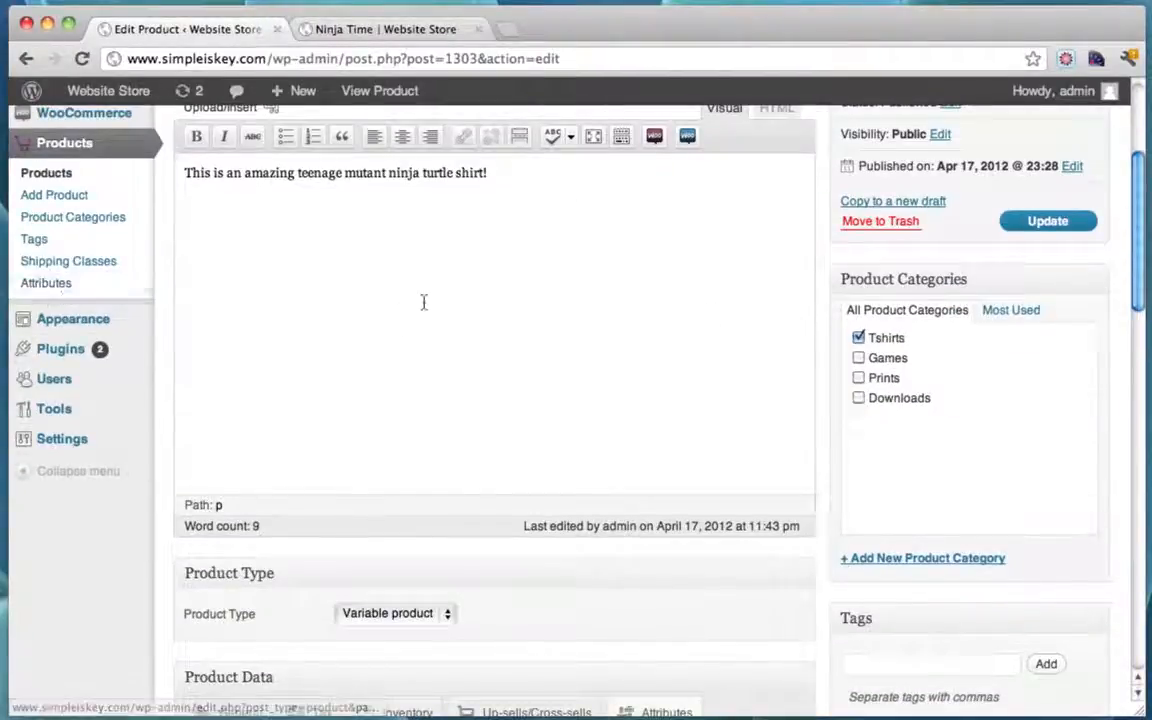
pyautogui.scroll(-8, 424, 301)
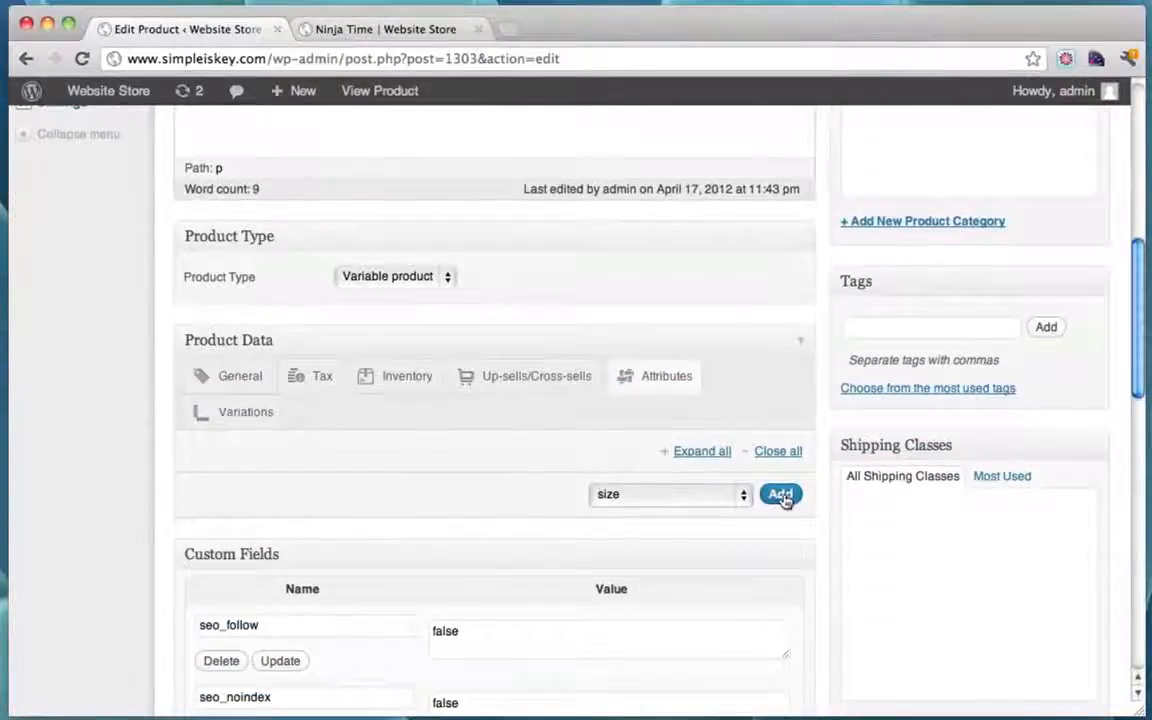
# Step: Add the size attribute and re-enter its values as Small, Medium and Large
pyautogui.click(781, 495)
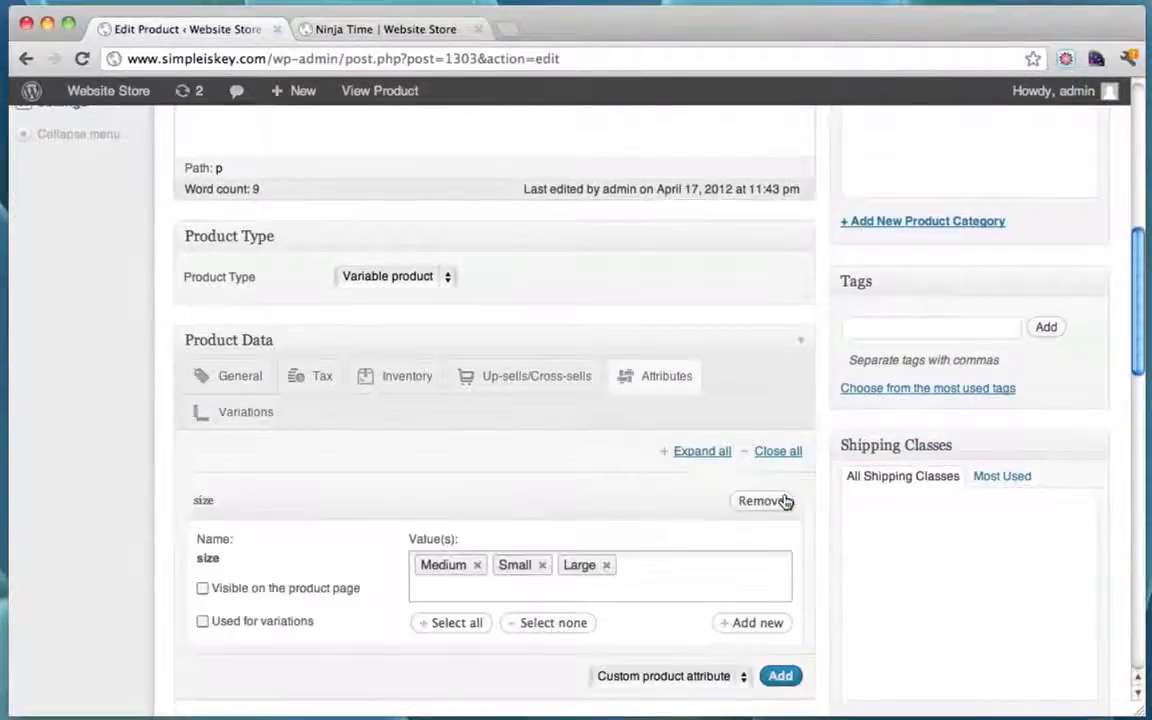
pyautogui.click(609, 566)
pyautogui.click(542, 566)
pyautogui.click(478, 566)
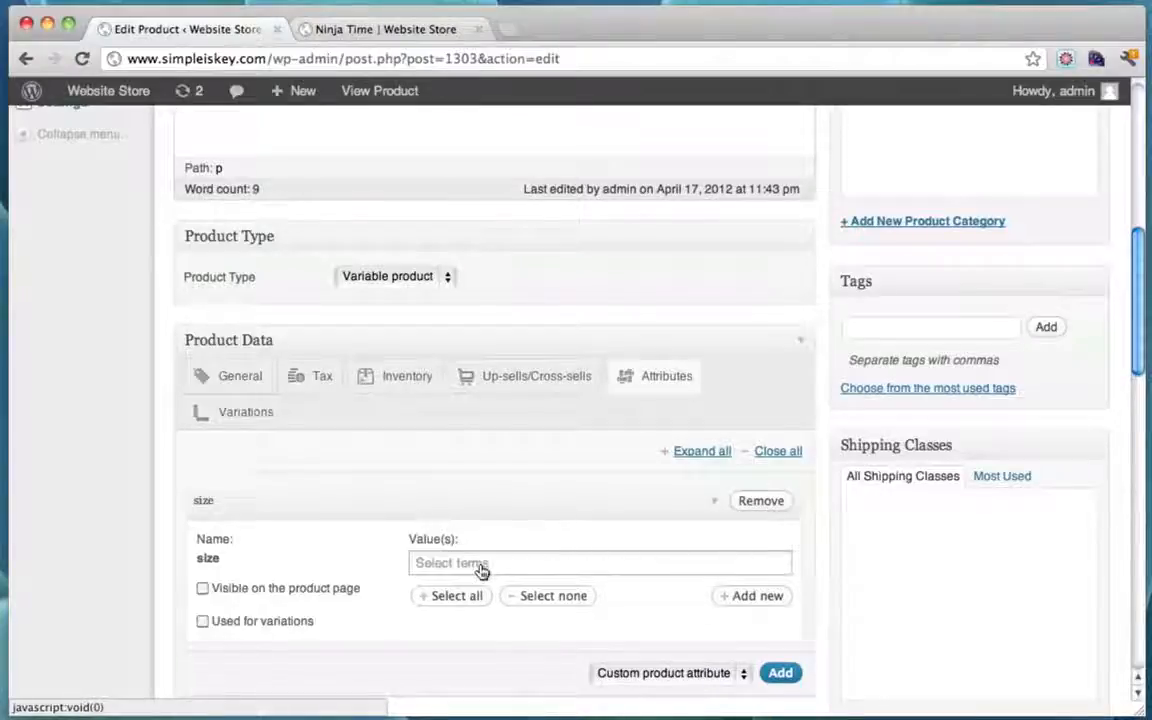
pyautogui.click(515, 566)
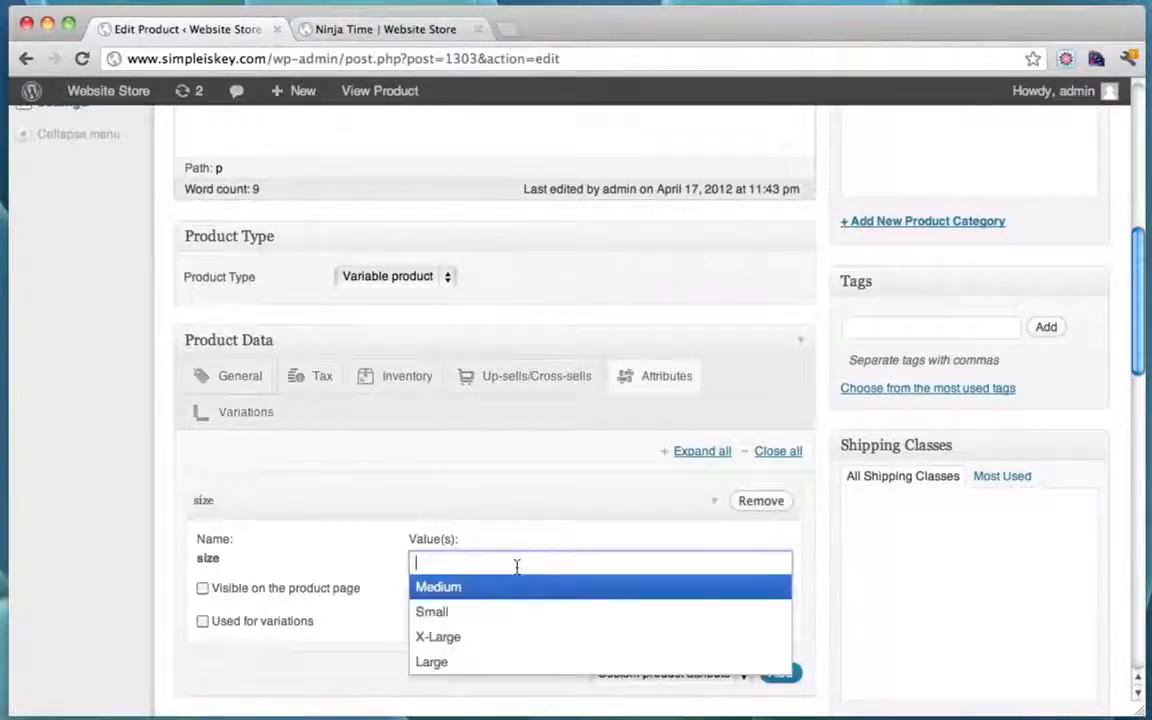
pyautogui.click(450, 612)
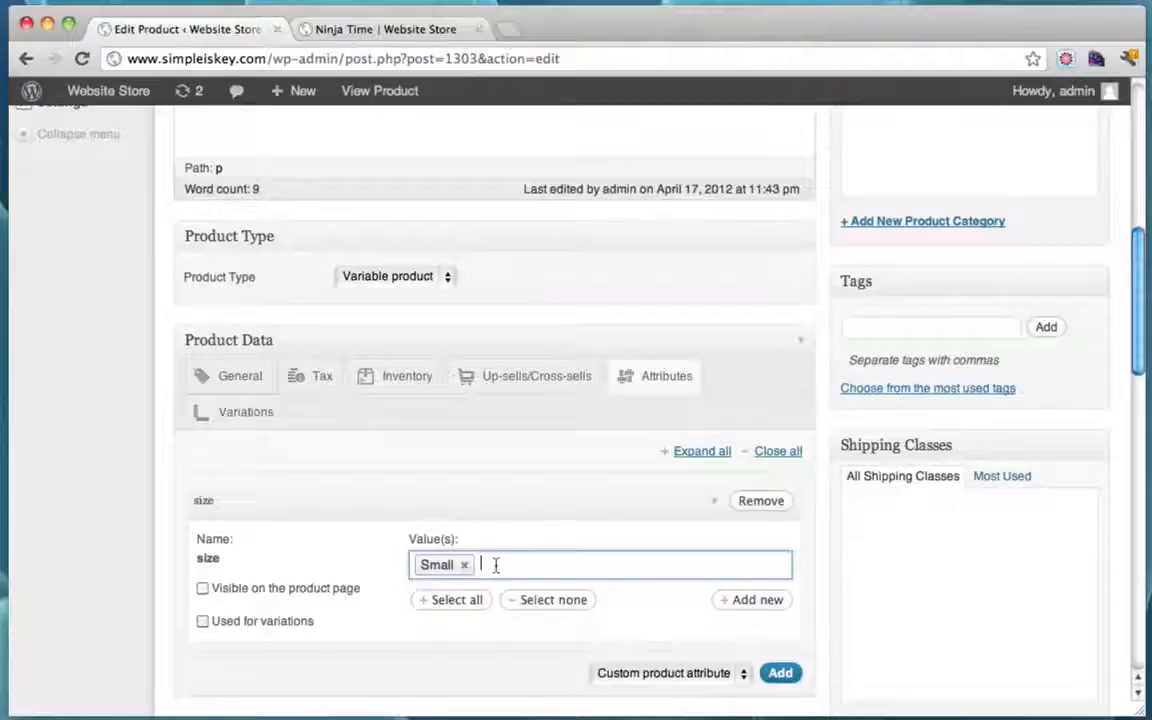
pyautogui.click(483, 564)
pyautogui.click(460, 591)
pyautogui.click(571, 566)
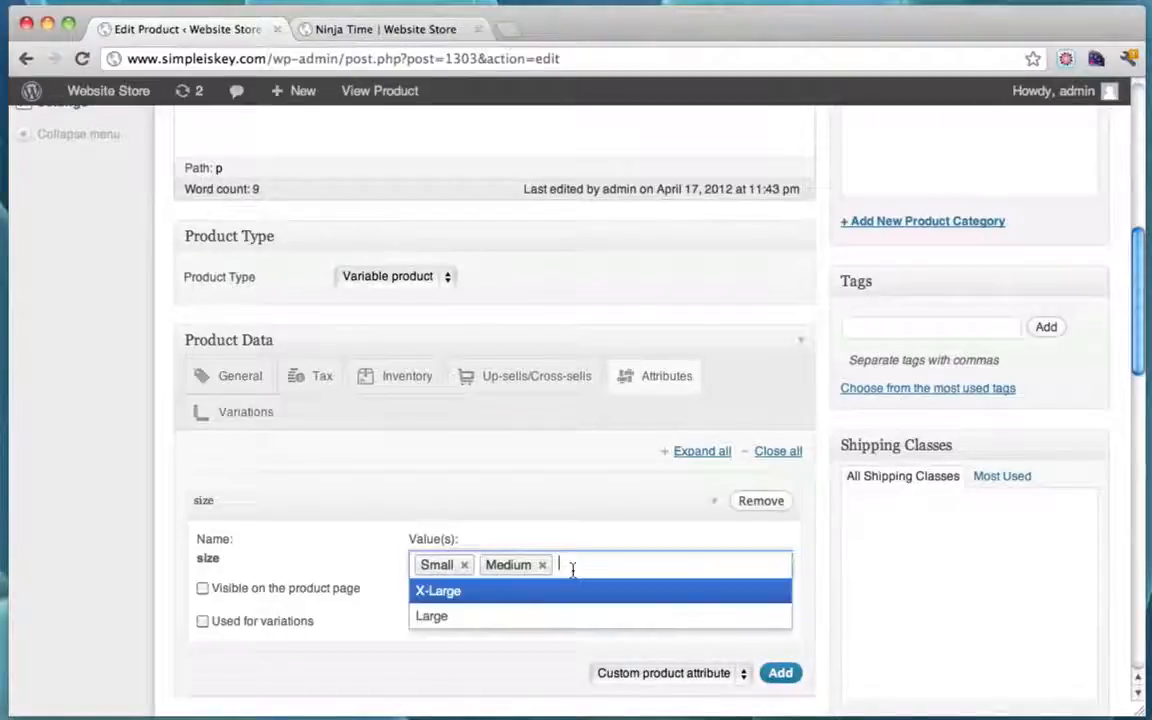
pyautogui.click(465, 617)
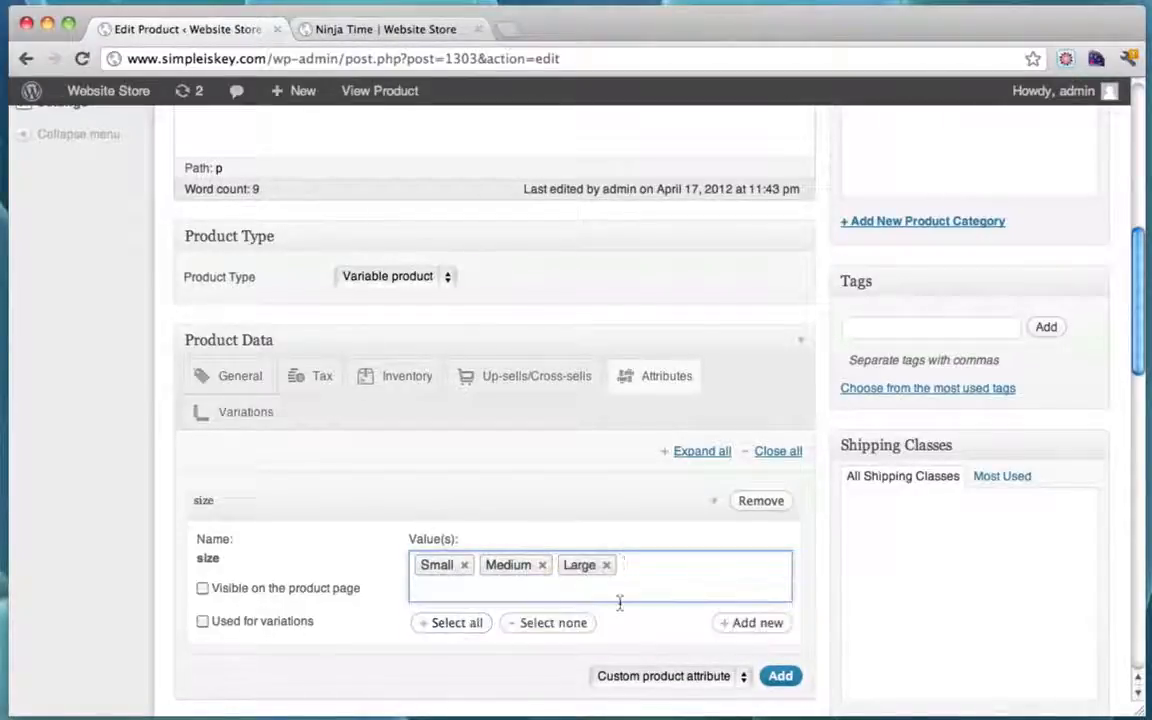
# Step: Make size visible on the product page and used for variations, then update the product
pyautogui.click(202, 589)
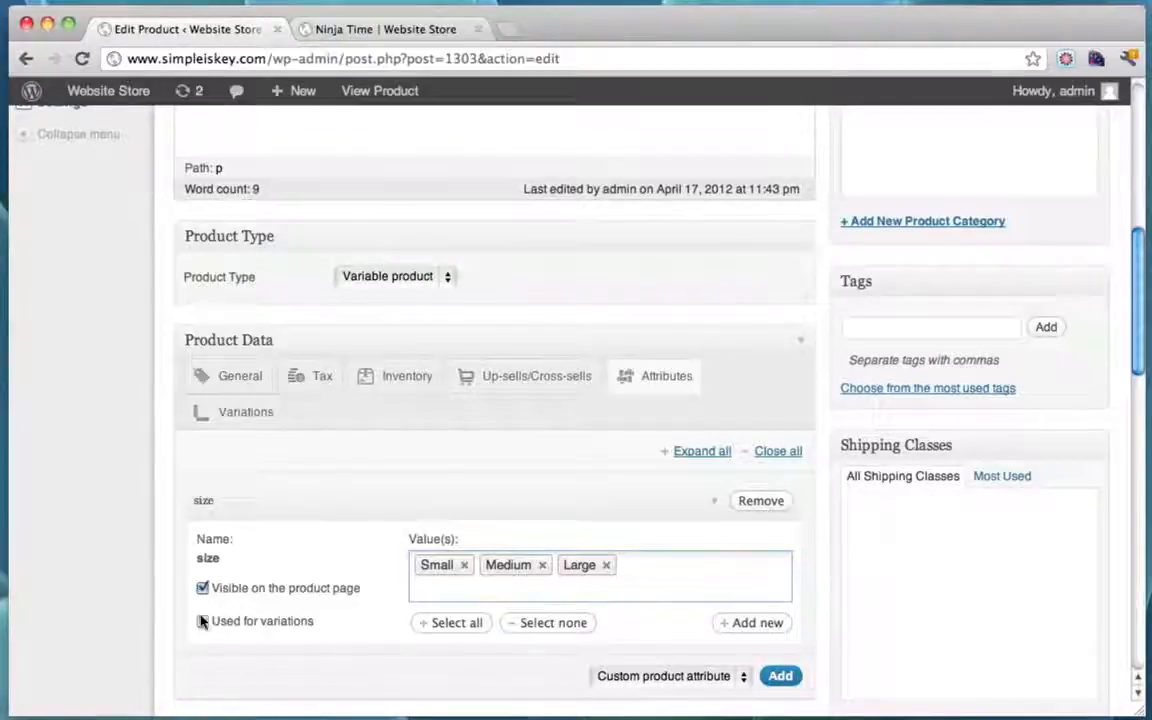
pyautogui.click(202, 621)
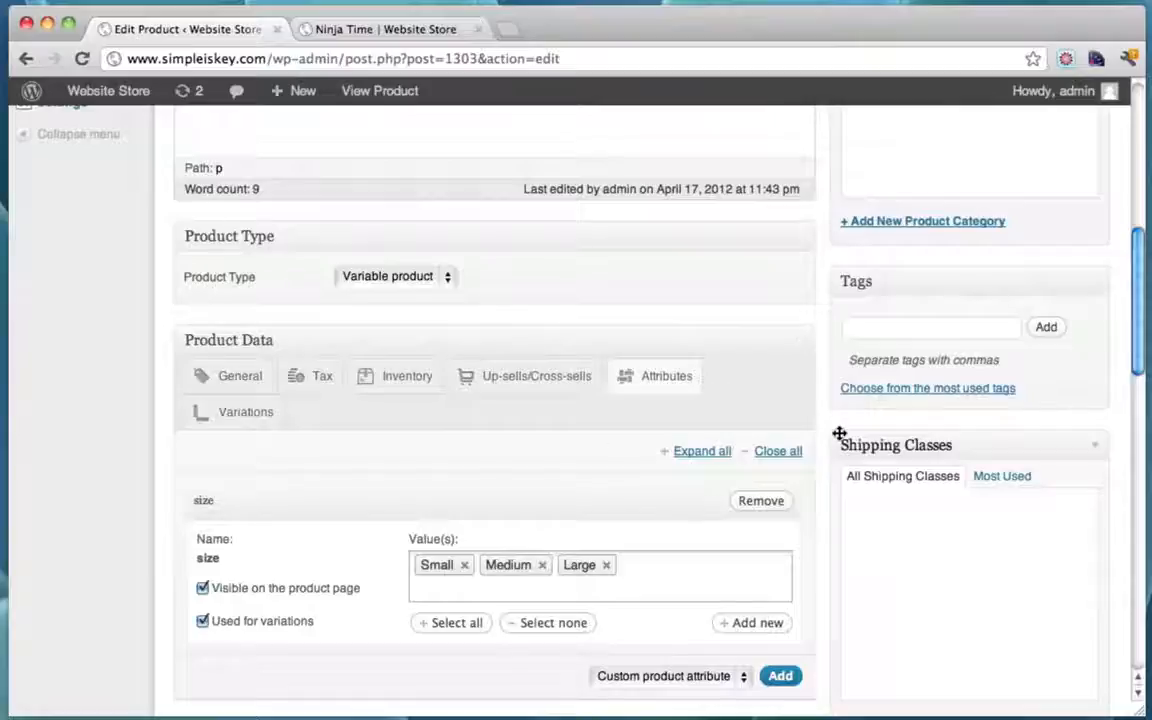
pyautogui.scroll(10, 840, 433)
pyautogui.click(1040, 417)
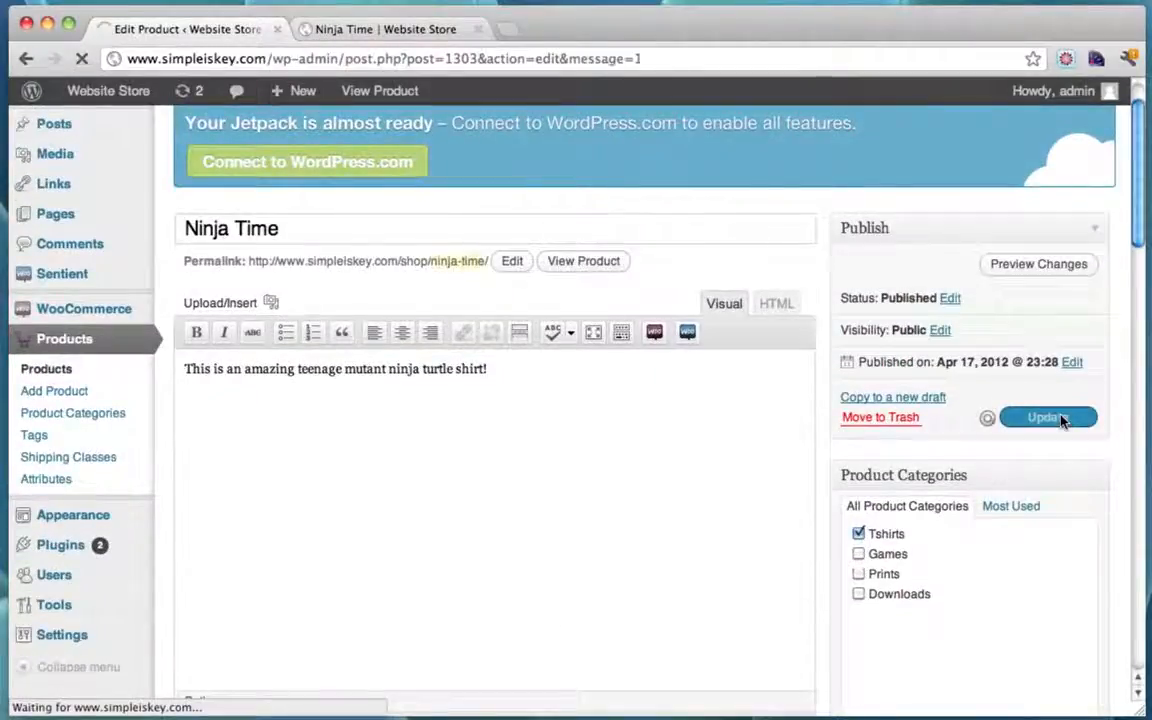
# Step: On the Variations tab, add a Small variation priced 15
pyautogui.scroll(-5, 823, 368)
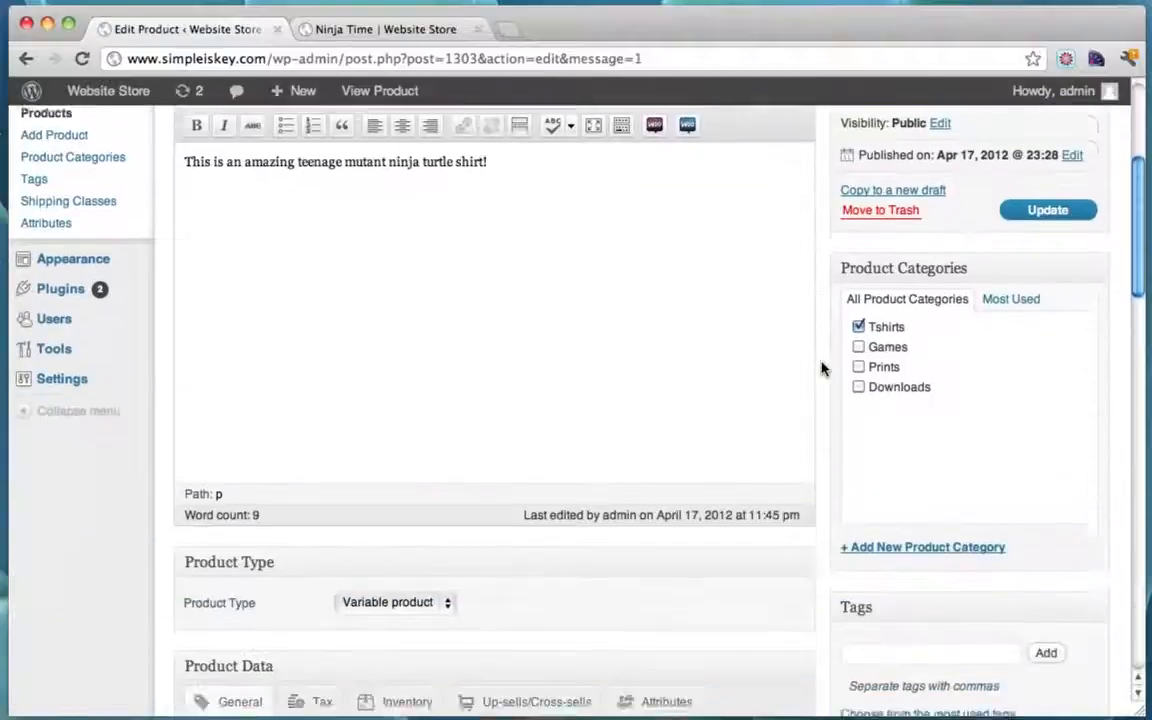
pyautogui.scroll(-4, 821, 369)
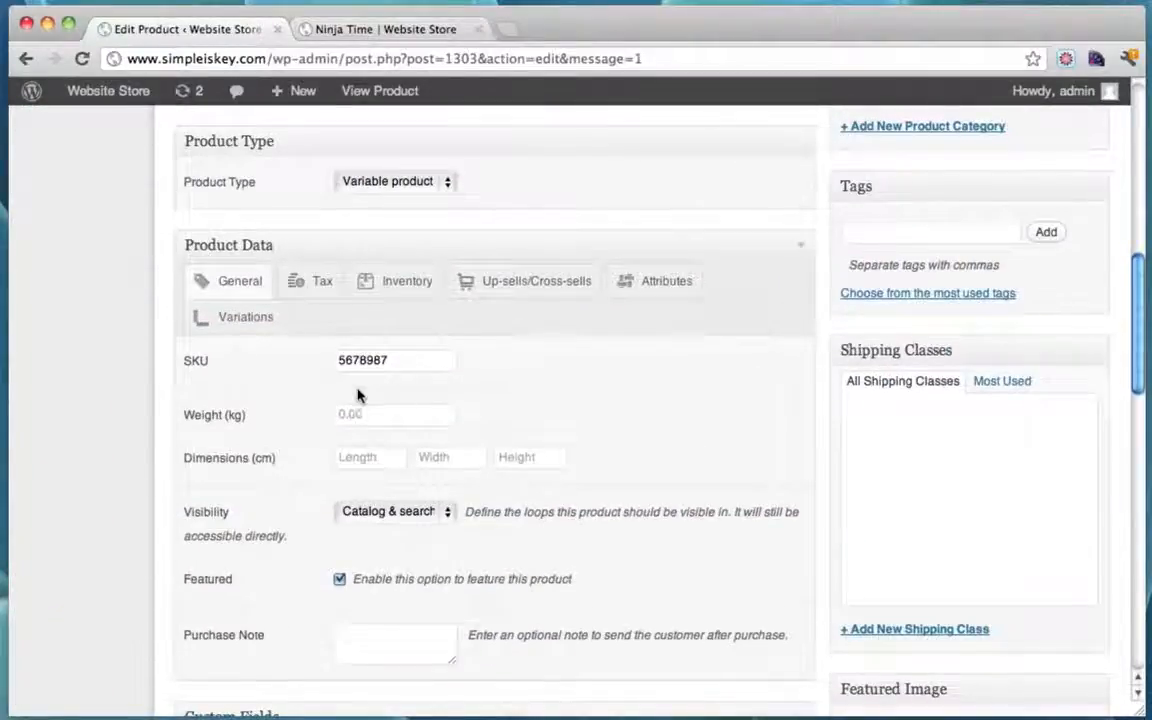
pyautogui.click(231, 319)
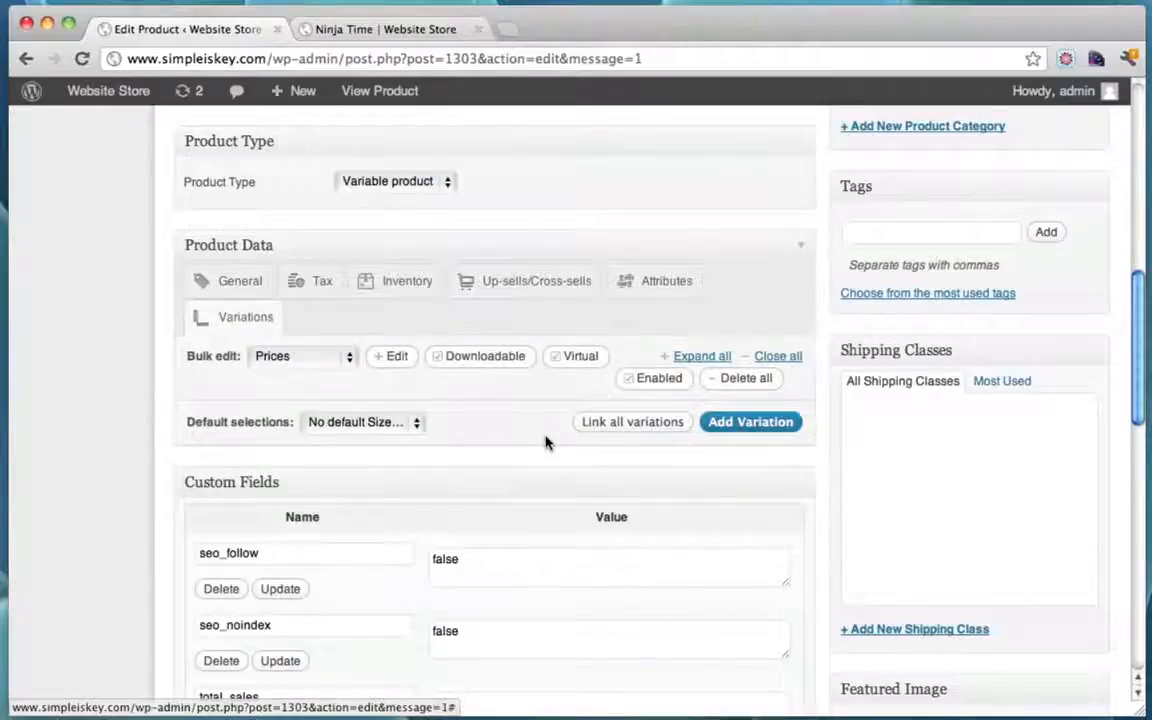
pyautogui.scroll(-1, 545, 442)
pyautogui.scroll(2, 545, 442)
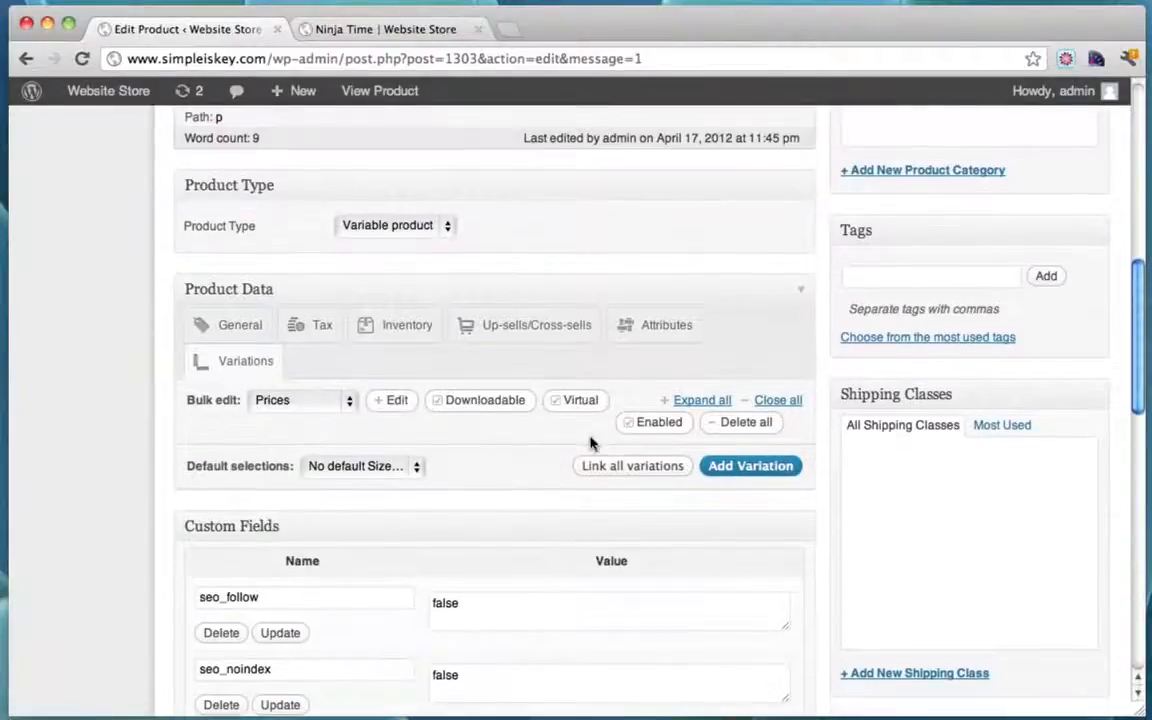
pyautogui.click(726, 470)
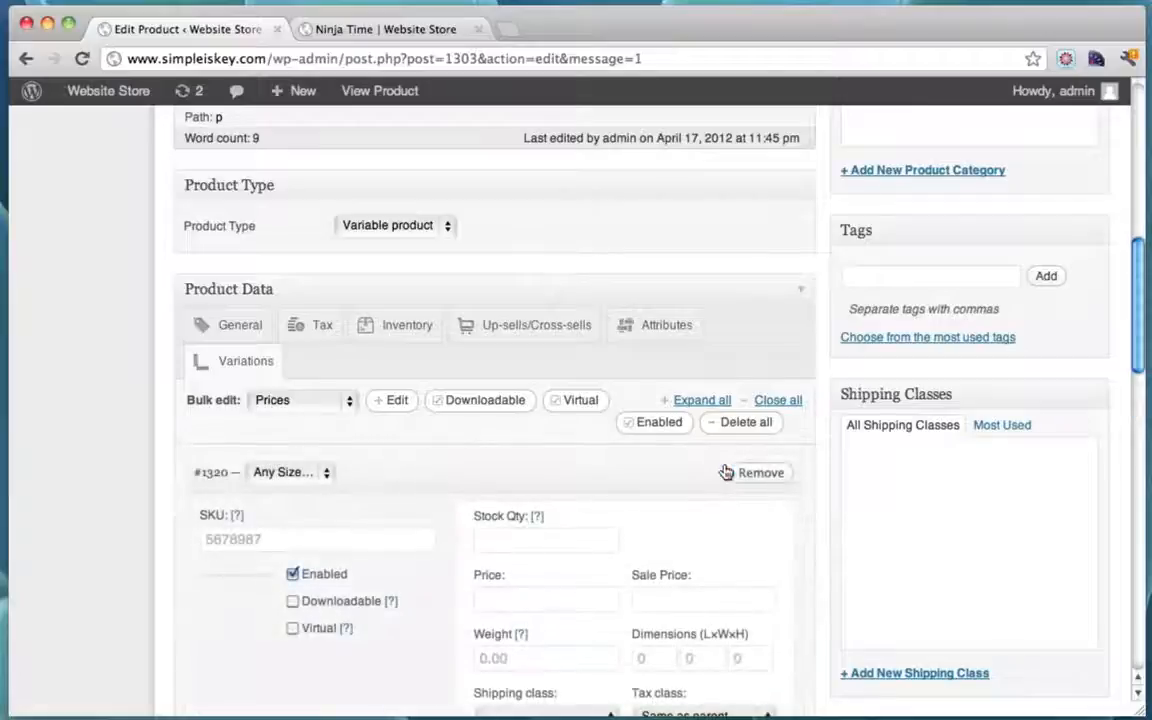
pyautogui.scroll(-1, 727, 471)
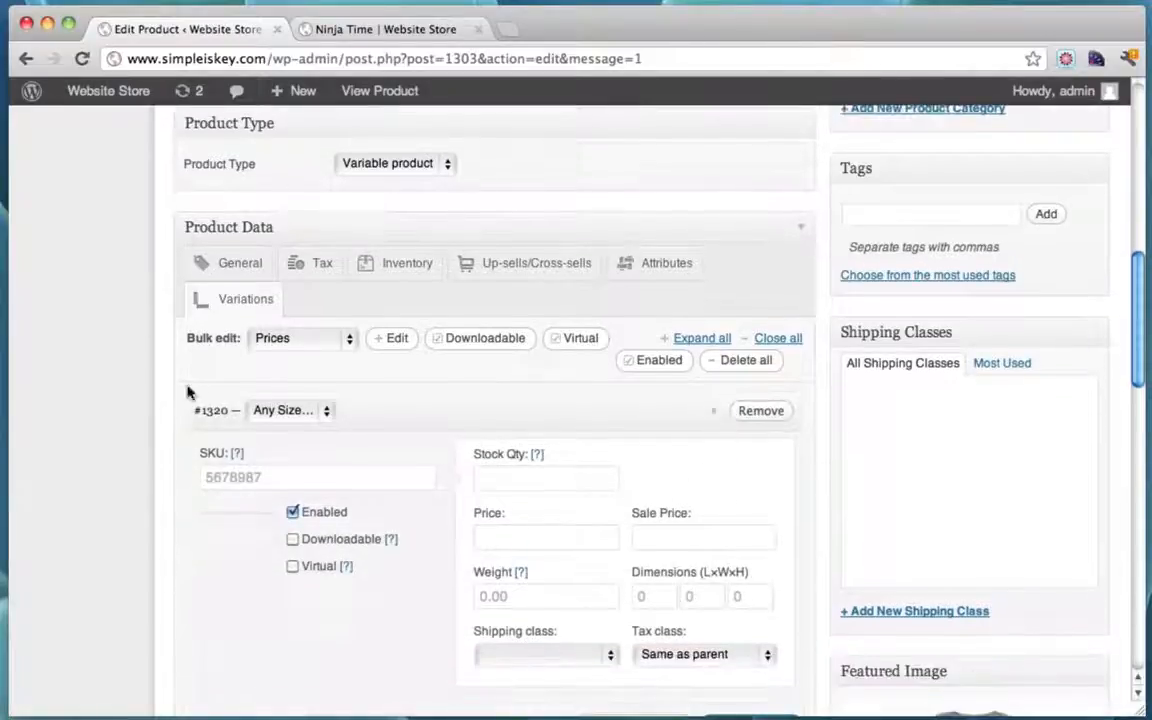
pyautogui.click(322, 418)
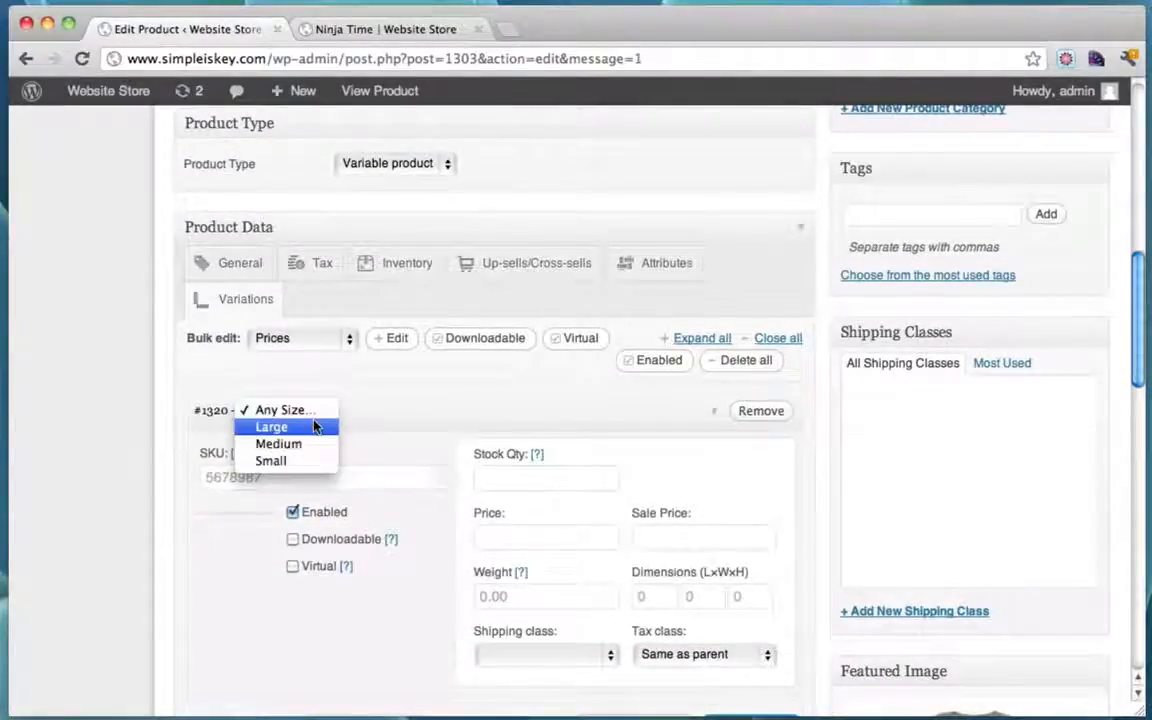
pyautogui.click(293, 460)
pyautogui.scroll(-3, 584, 455)
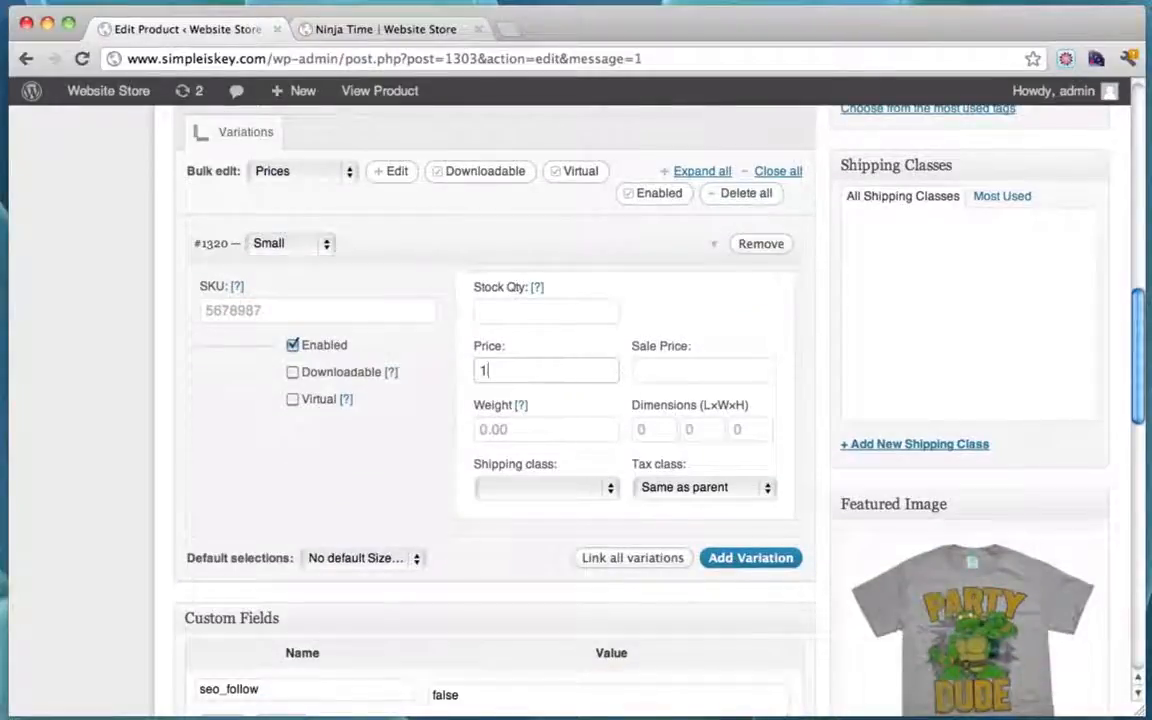
pyautogui.click(568, 429)
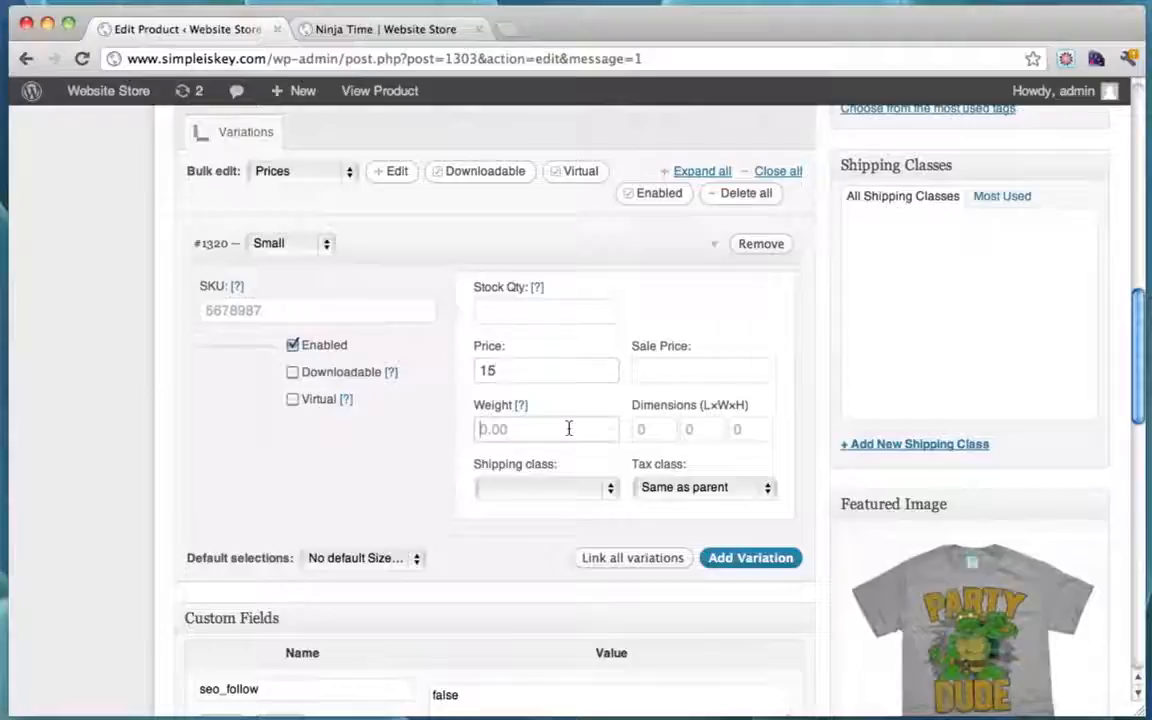
# Step: Add a second variation, size Medium, priced 30
pyautogui.click(760, 563)
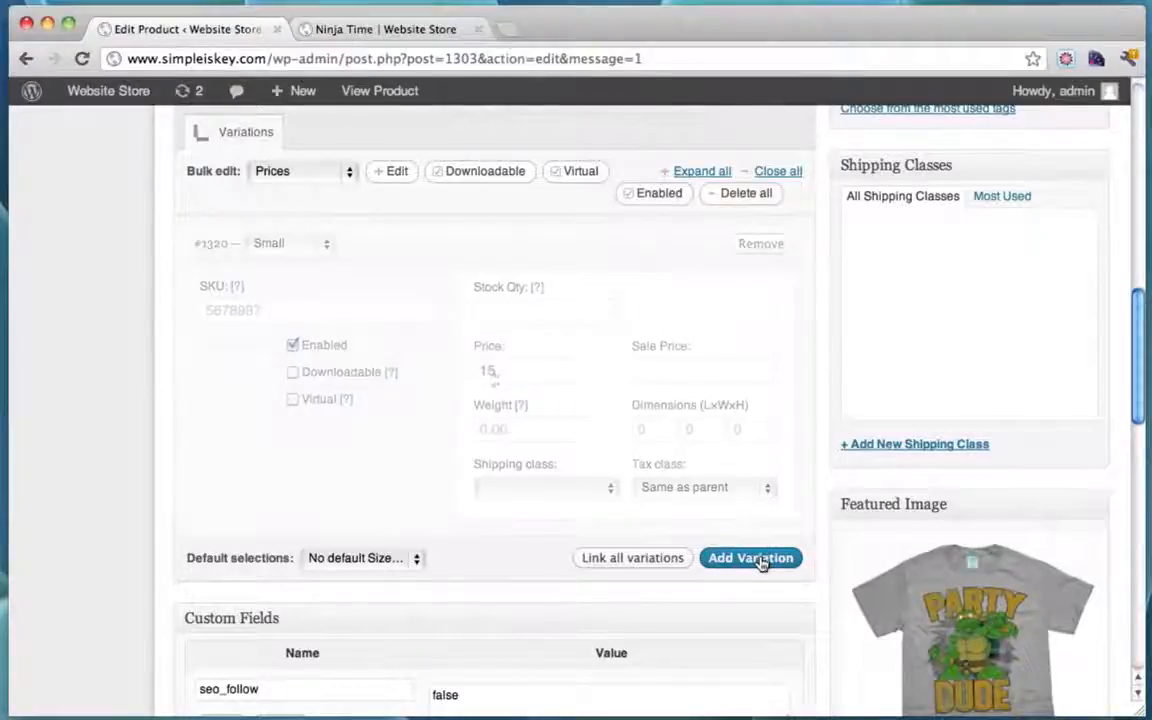
pyautogui.scroll(-1, 600, 500)
pyautogui.click(328, 505)
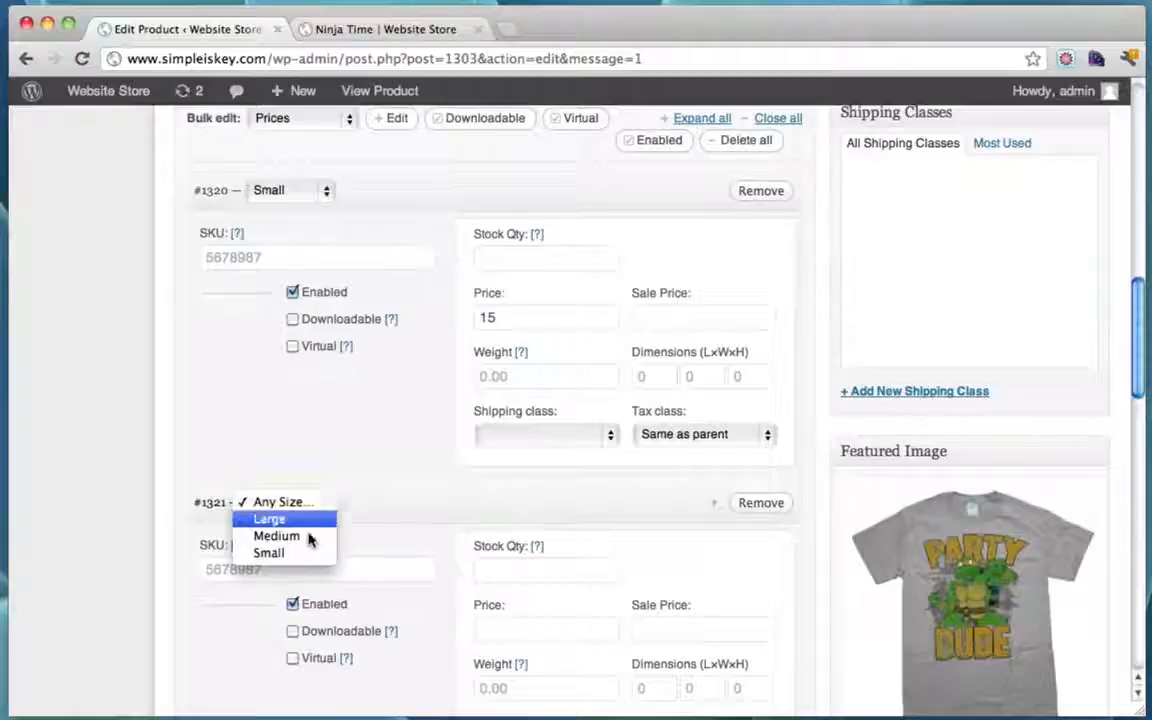
pyautogui.click(305, 536)
pyautogui.click(513, 626)
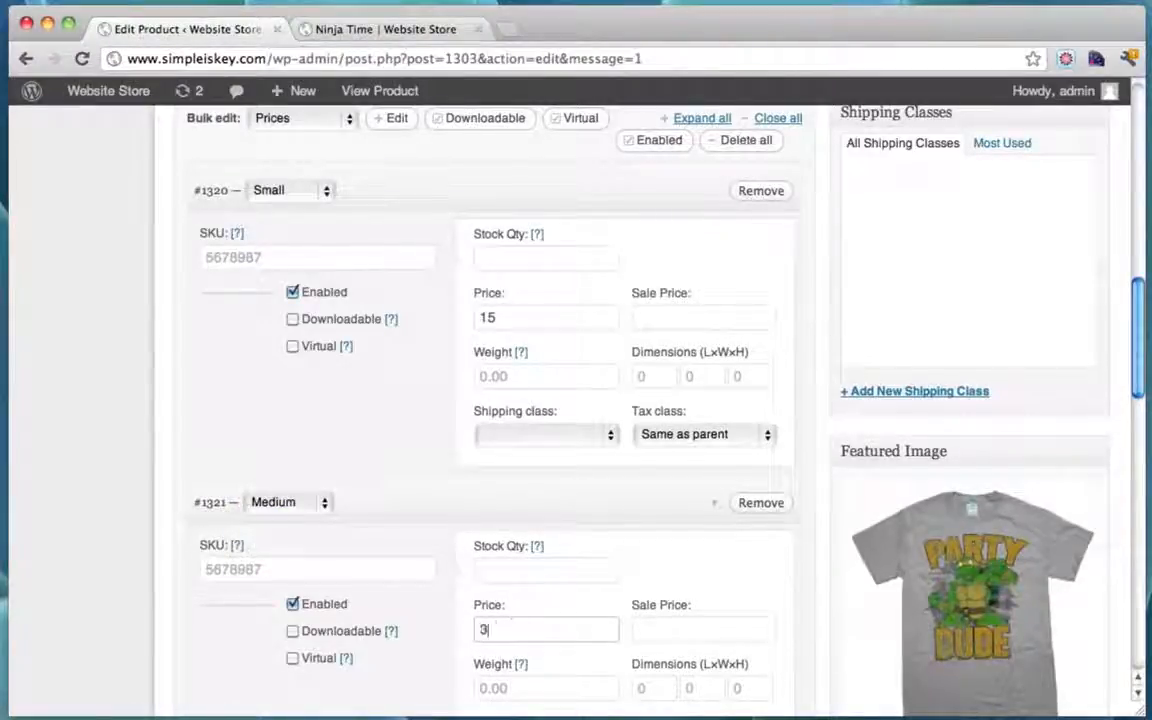
pyautogui.scroll(-5, 699, 548)
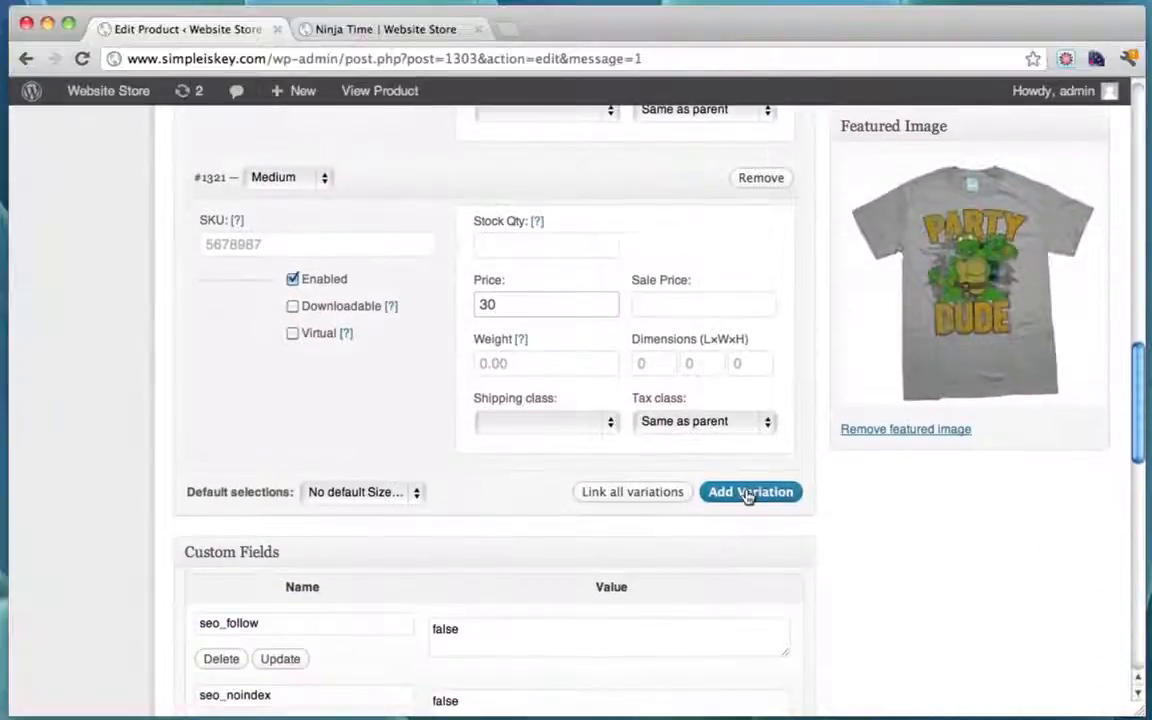
# Step: Add a third variation, size Large, priced 35, and update the product
pyautogui.click(746, 496)
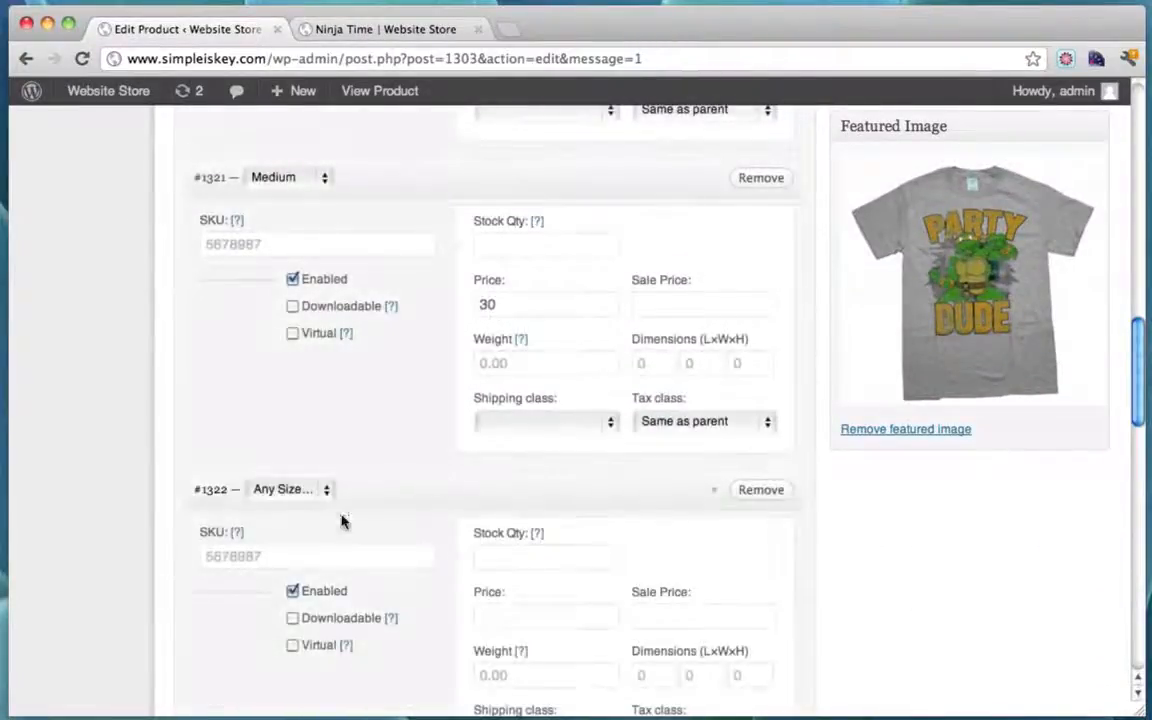
pyautogui.click(308, 491)
pyautogui.click(301, 506)
pyautogui.scroll(-2, 578, 519)
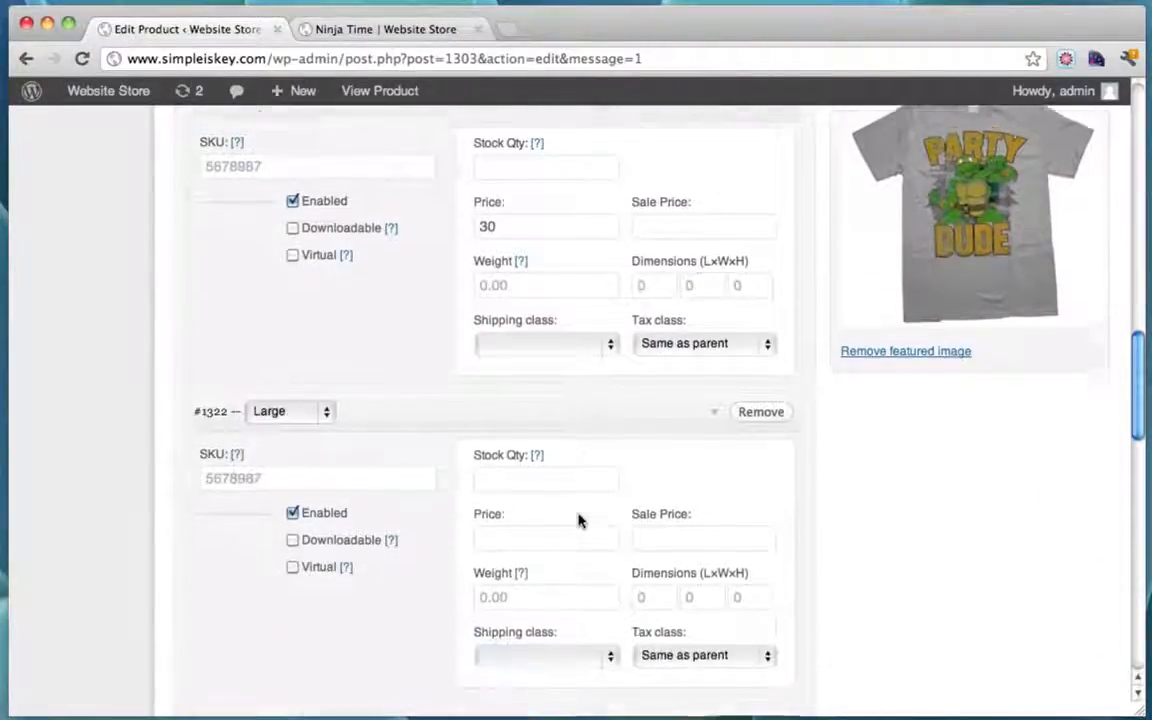
pyautogui.click(547, 532)
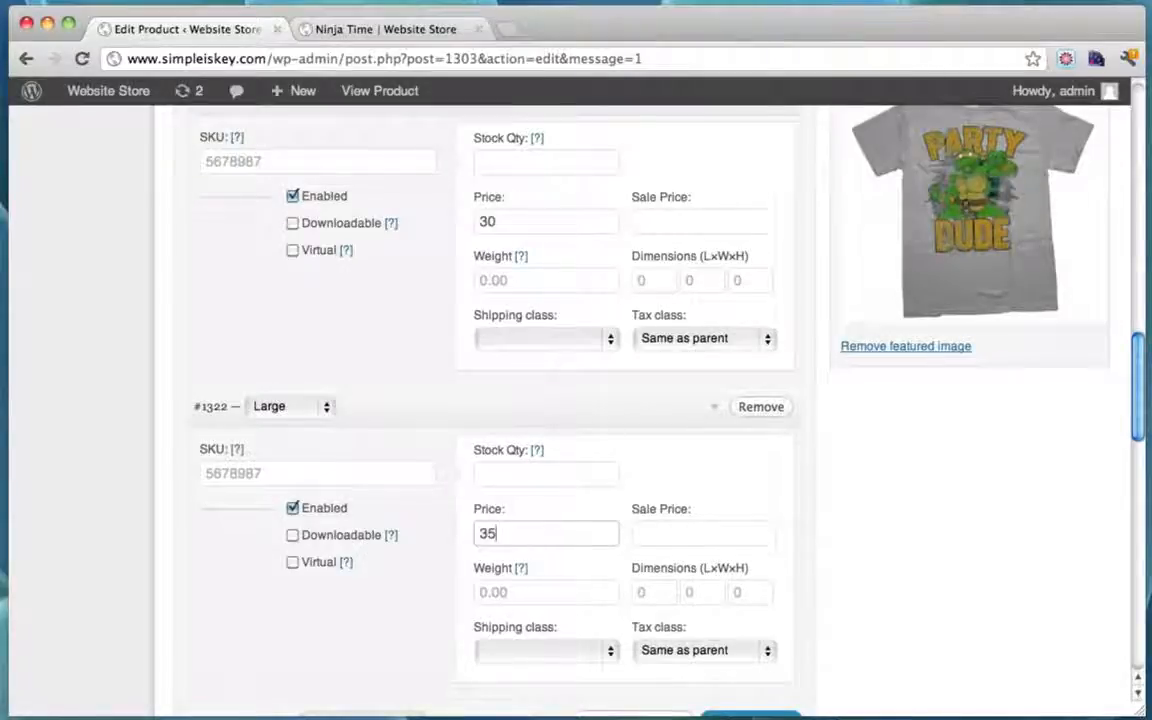
pyautogui.scroll(-5, 800, 490)
pyautogui.scroll(-5, 800, 490)
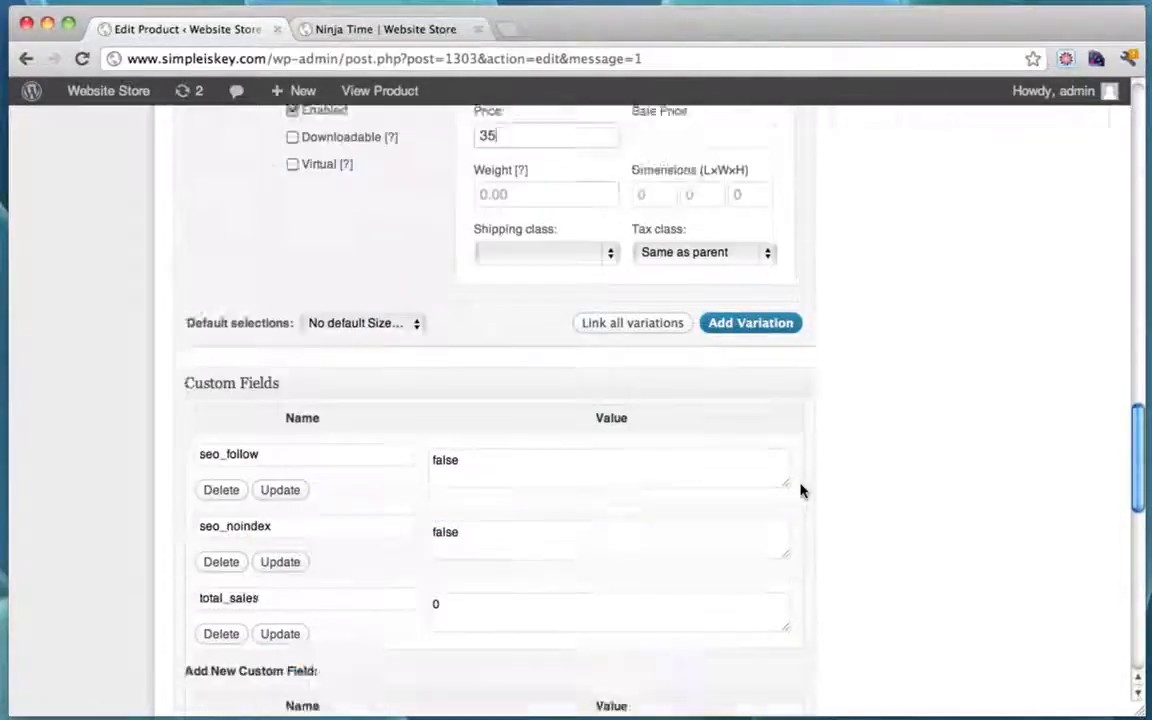
pyautogui.scroll(20, 800, 490)
pyautogui.scroll(2, 800, 490)
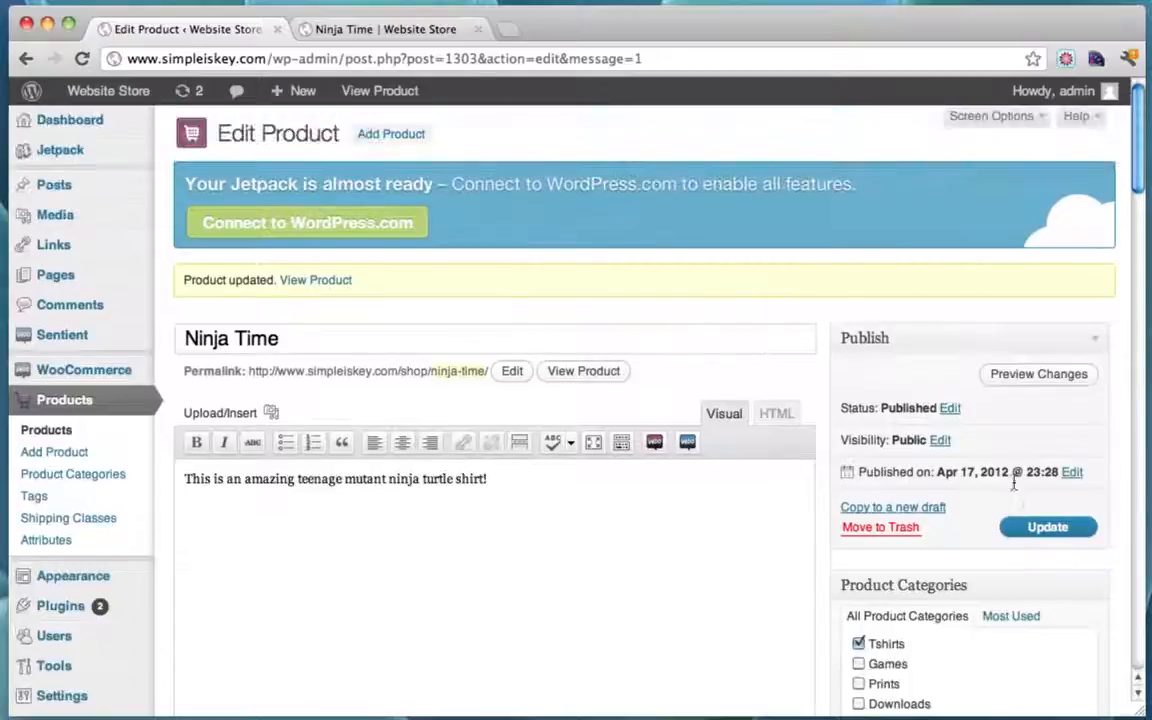
pyautogui.click(1025, 527)
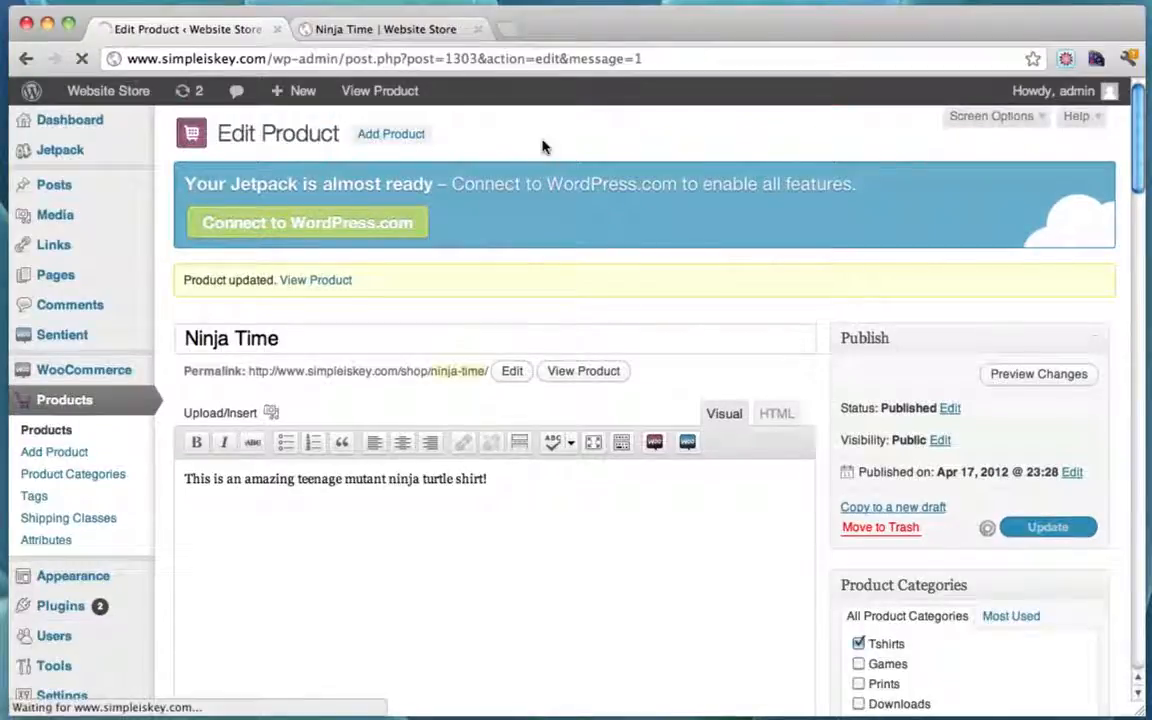
# Step: Reload the Ninja Time storefront page and check its From: $15 price
pyautogui.click(383, 32)
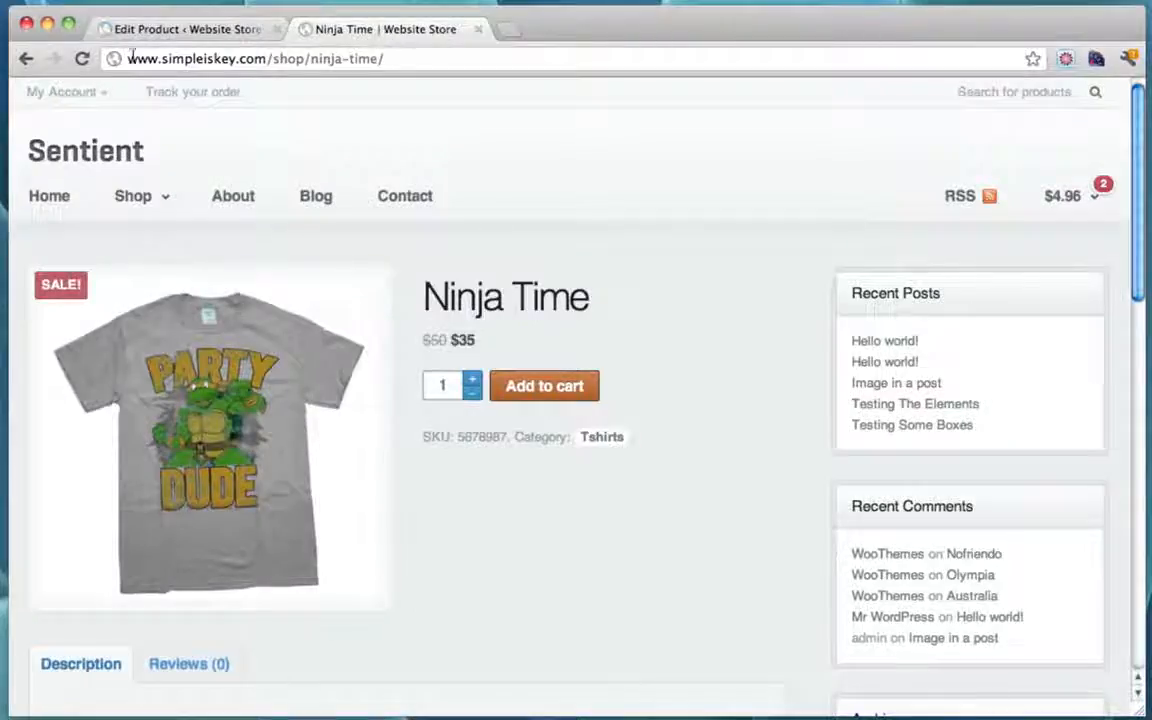
pyautogui.click(82, 58)
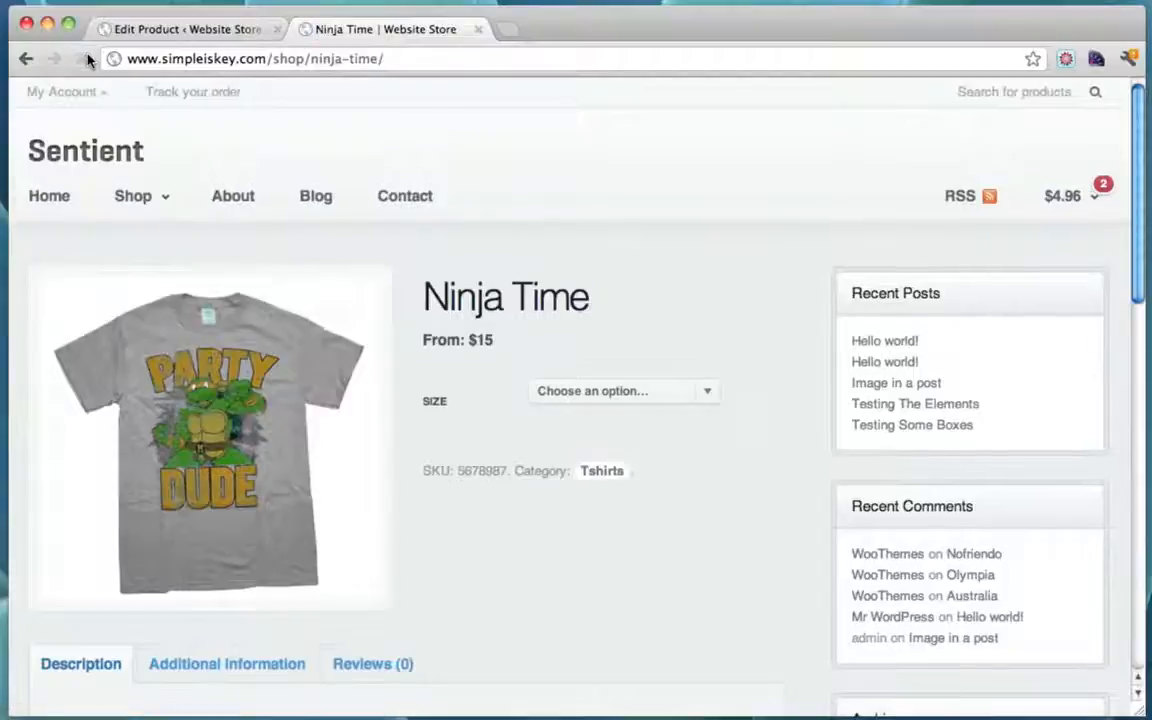
pyautogui.click(671, 388)
pyautogui.click(466, 322)
pyautogui.moveTo(424, 334); pyautogui.dragTo(527, 342)
pyautogui.click(528, 344)
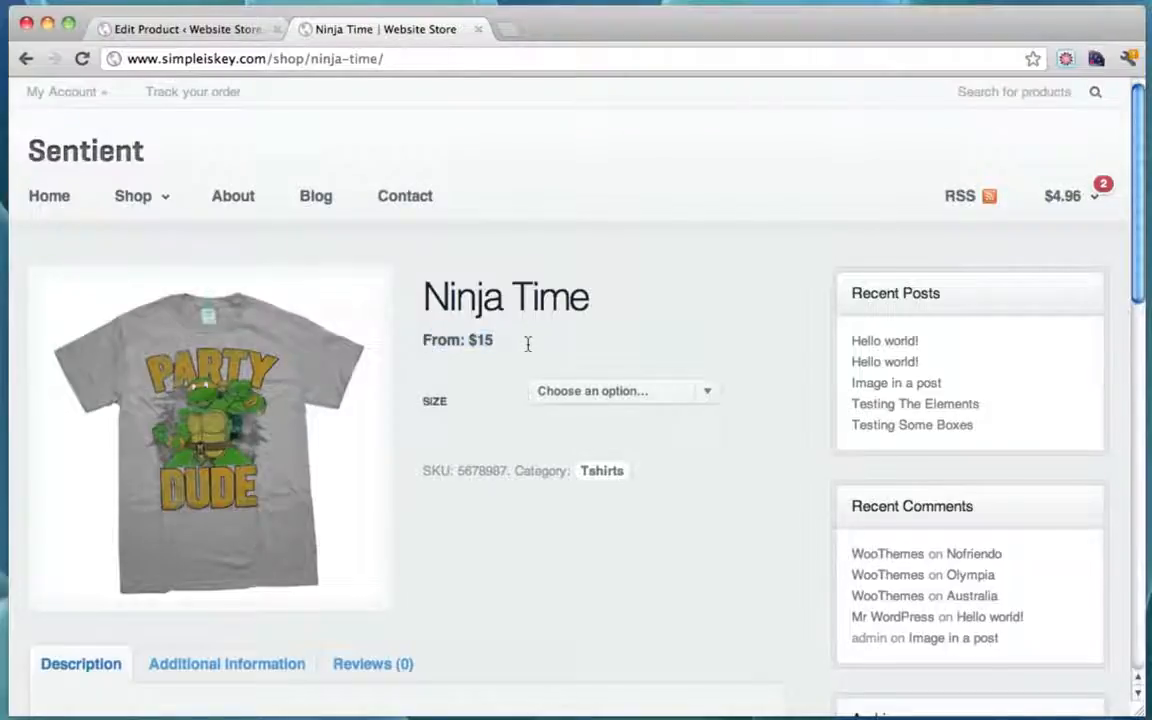
# Step: Pick Small, Medium and Large to confirm prices $15, $30 and $35
pyautogui.click(706, 391)
pyautogui.click(657, 425)
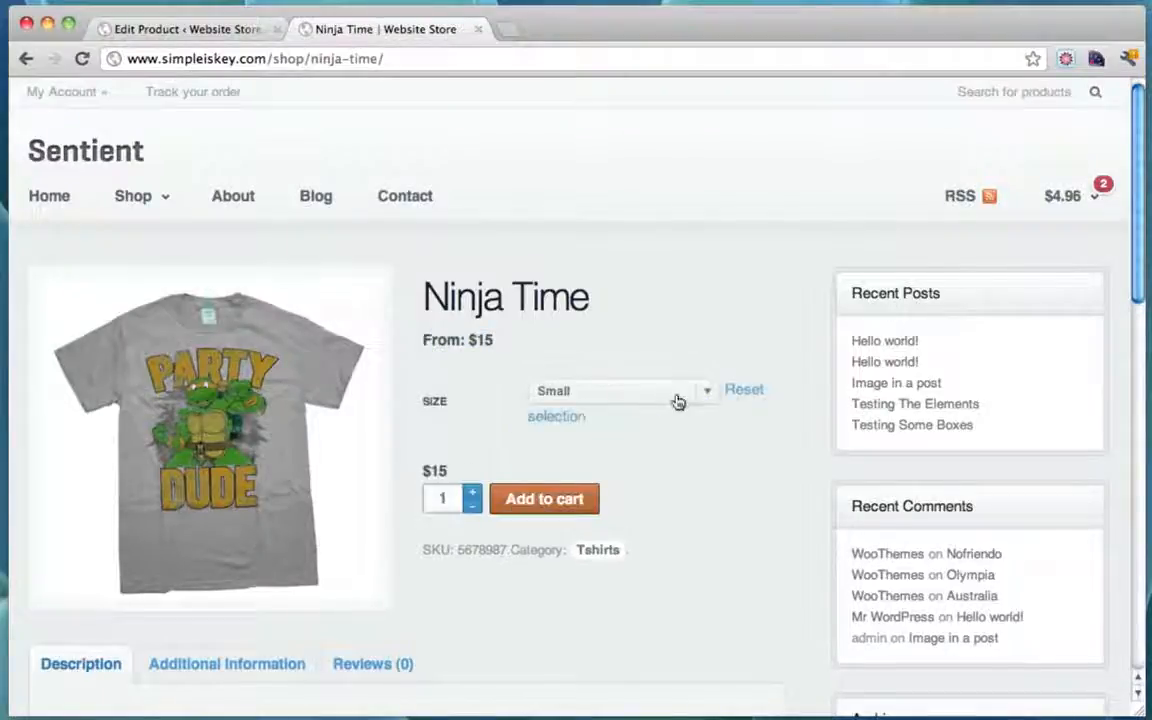
pyautogui.click(677, 396)
pyautogui.click(656, 378)
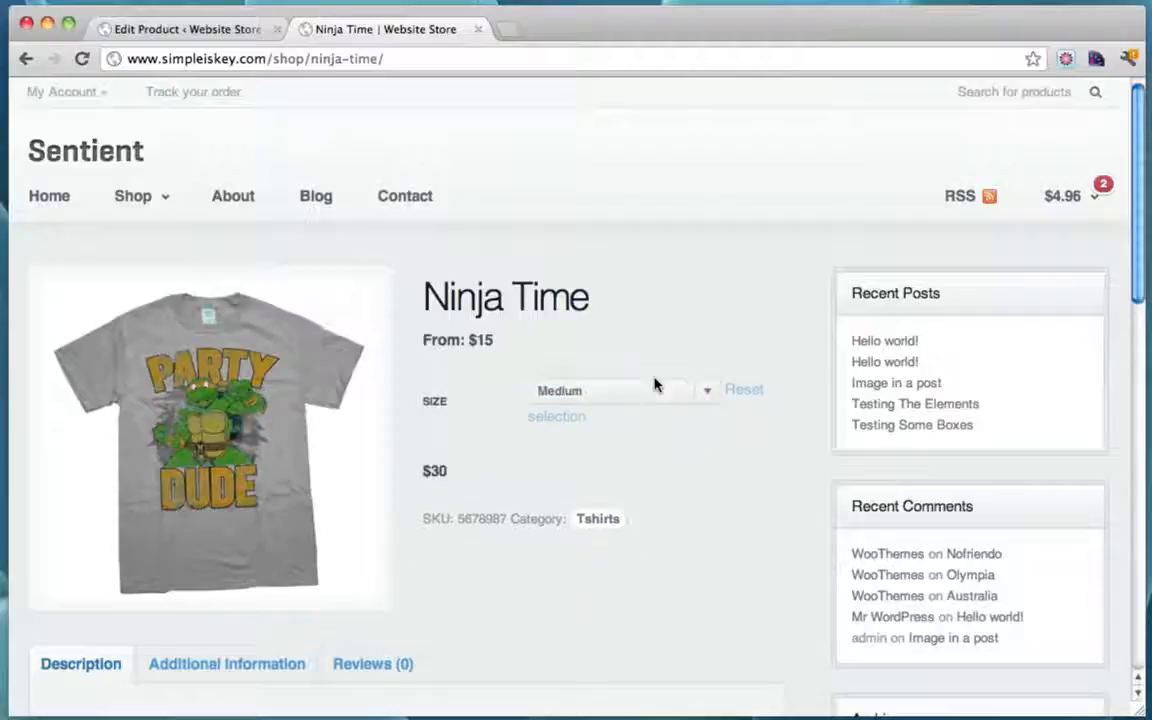
pyautogui.click(688, 392)
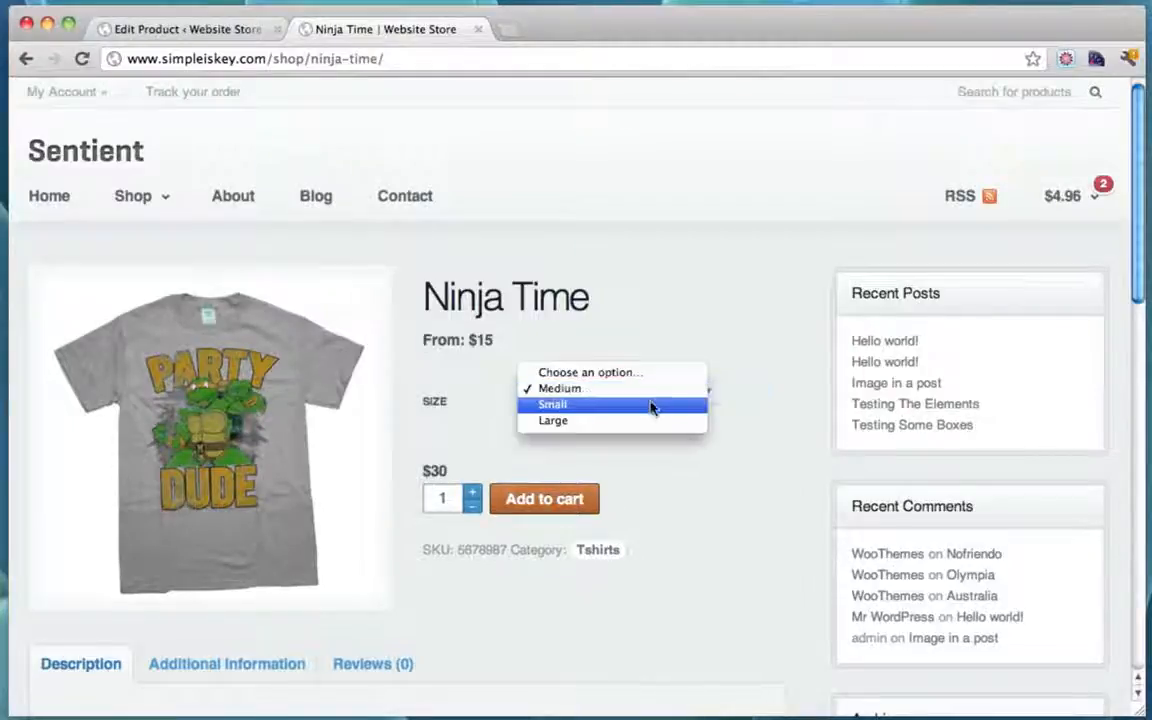
pyautogui.click(650, 420)
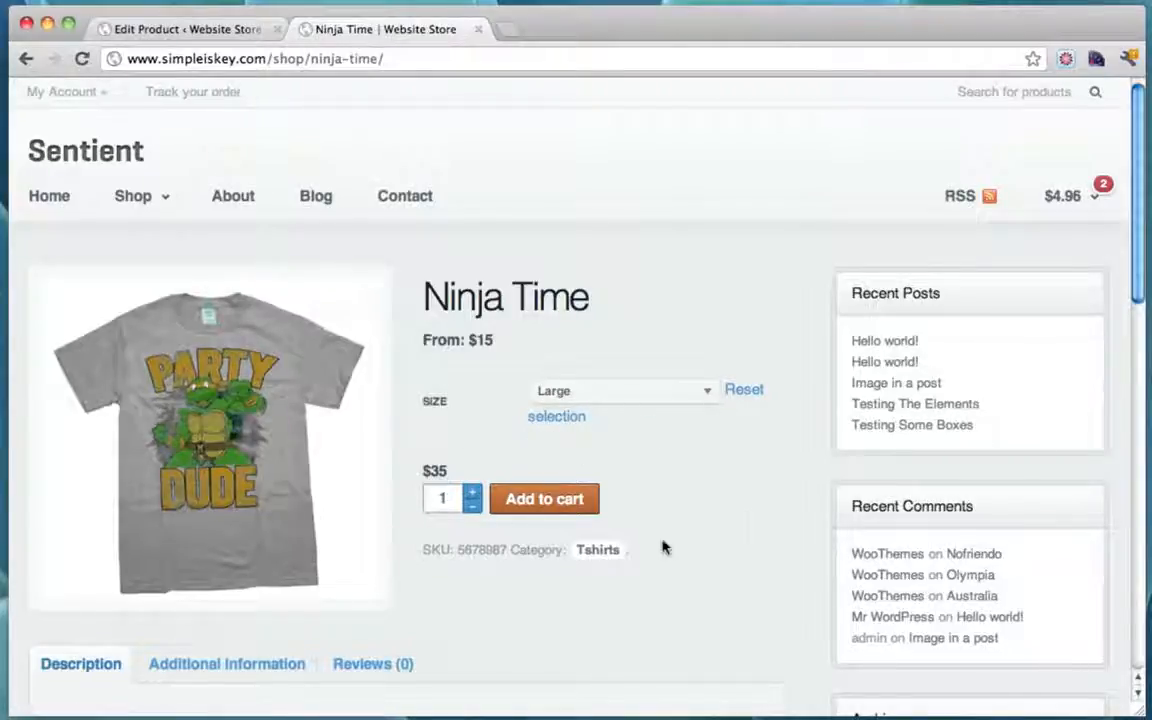
# Step: Add the Large shirt to the cart and return to the admin Products list
pyautogui.click(566, 500)
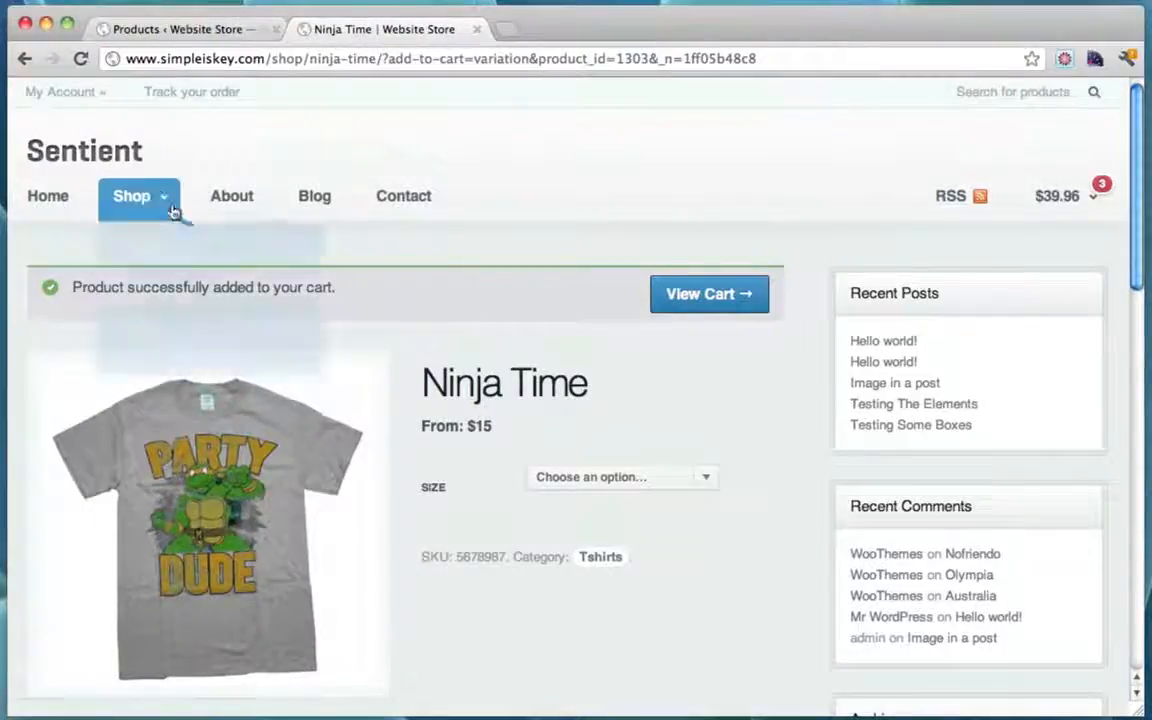
pyautogui.moveTo(159, 198)
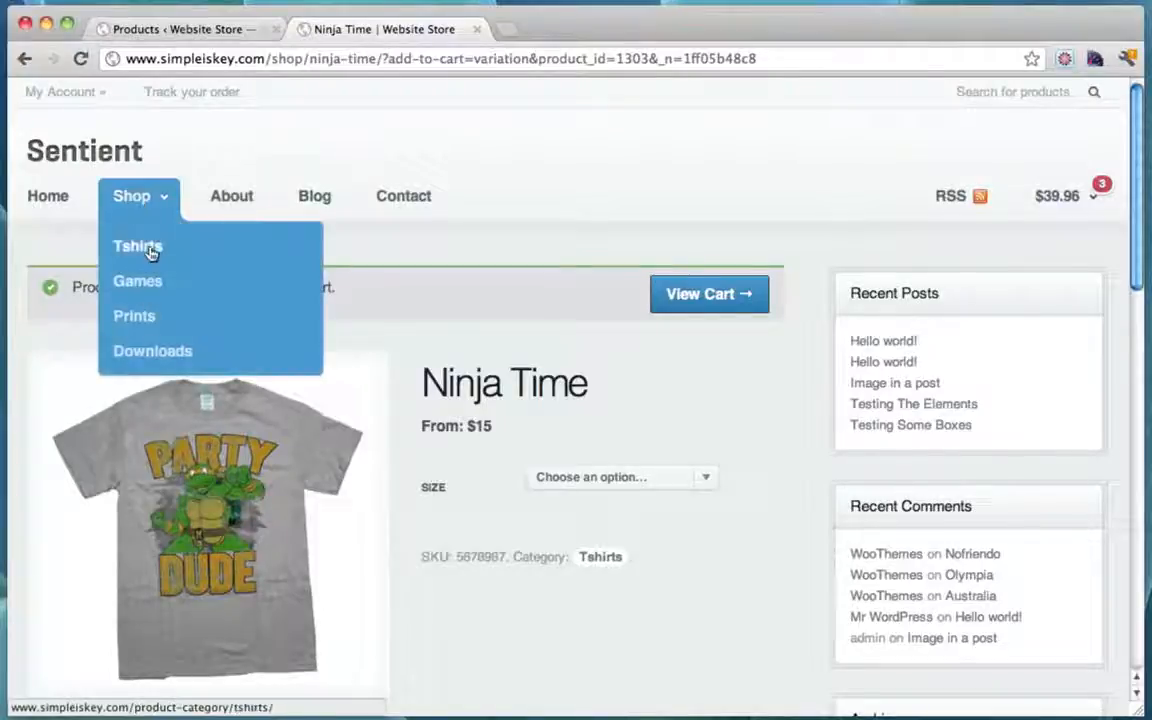
pyautogui.click(199, 34)
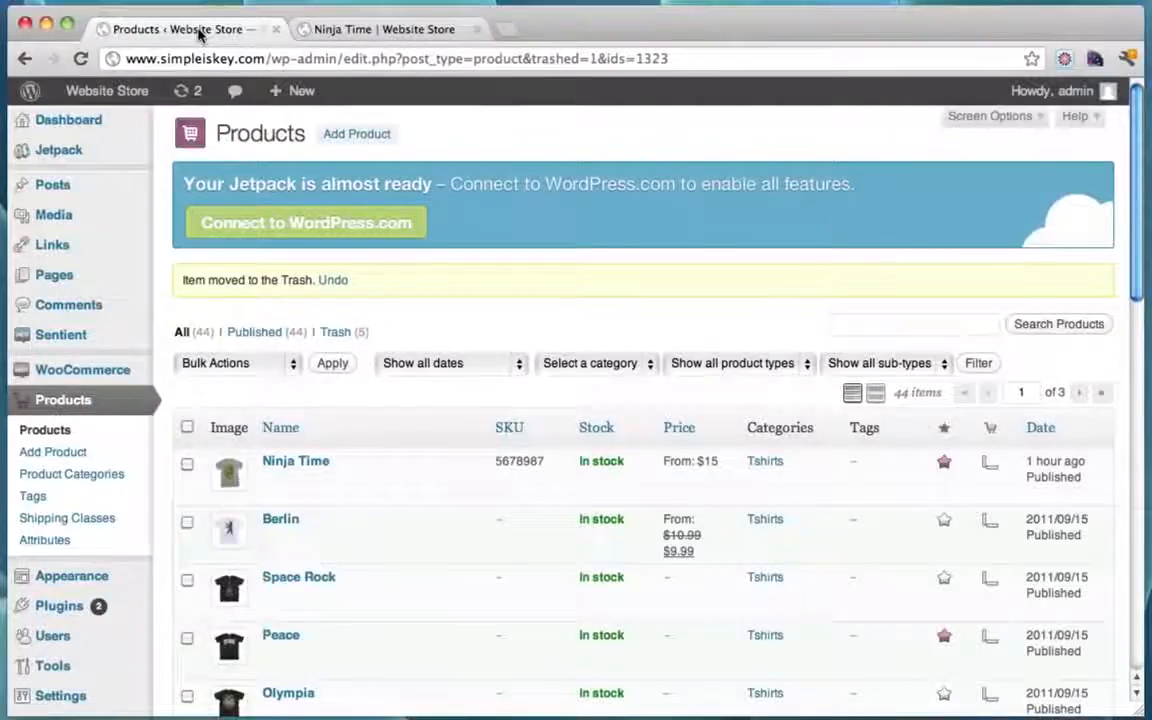
# Step: Add a product category named Rings with slug rings
pyautogui.click(105, 406)
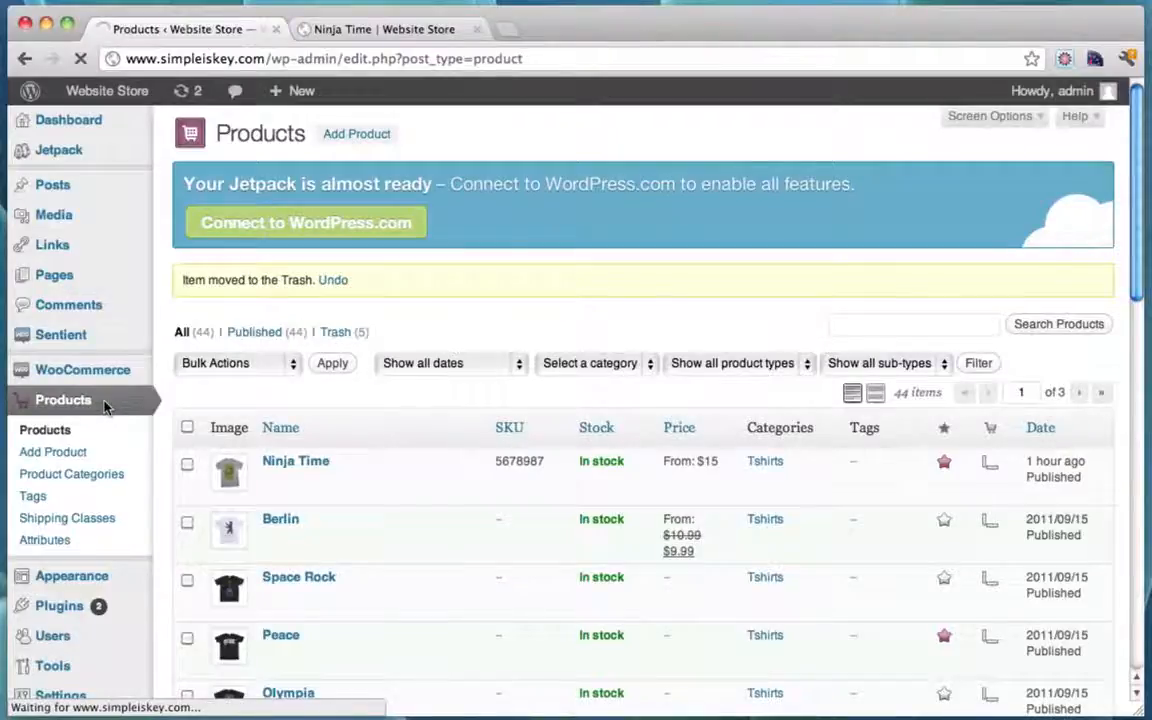
pyautogui.click(75, 480)
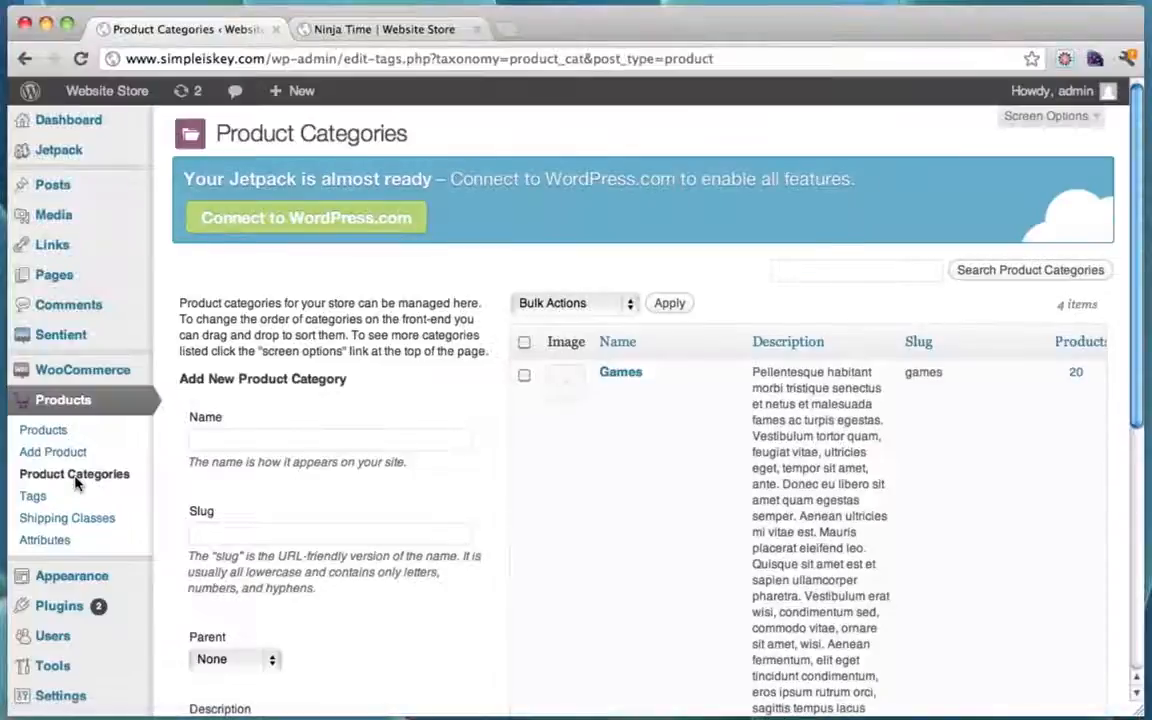
pyautogui.click(260, 438)
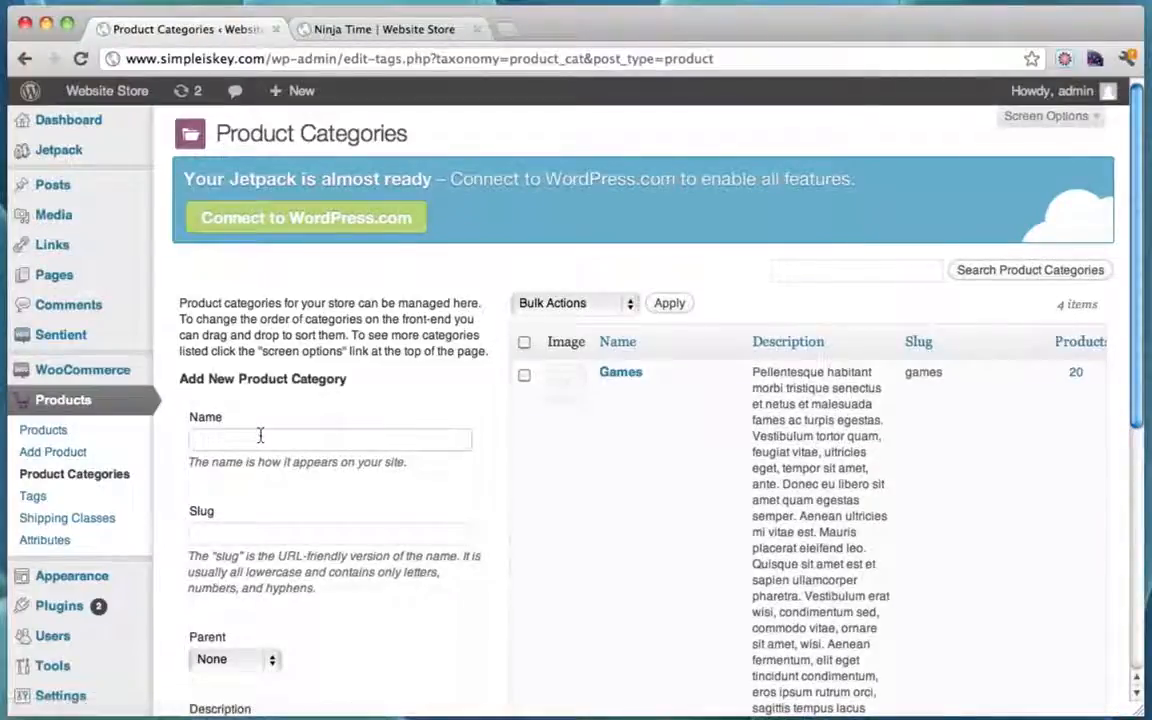
pyautogui.click(197, 533)
pyautogui.write('rings')
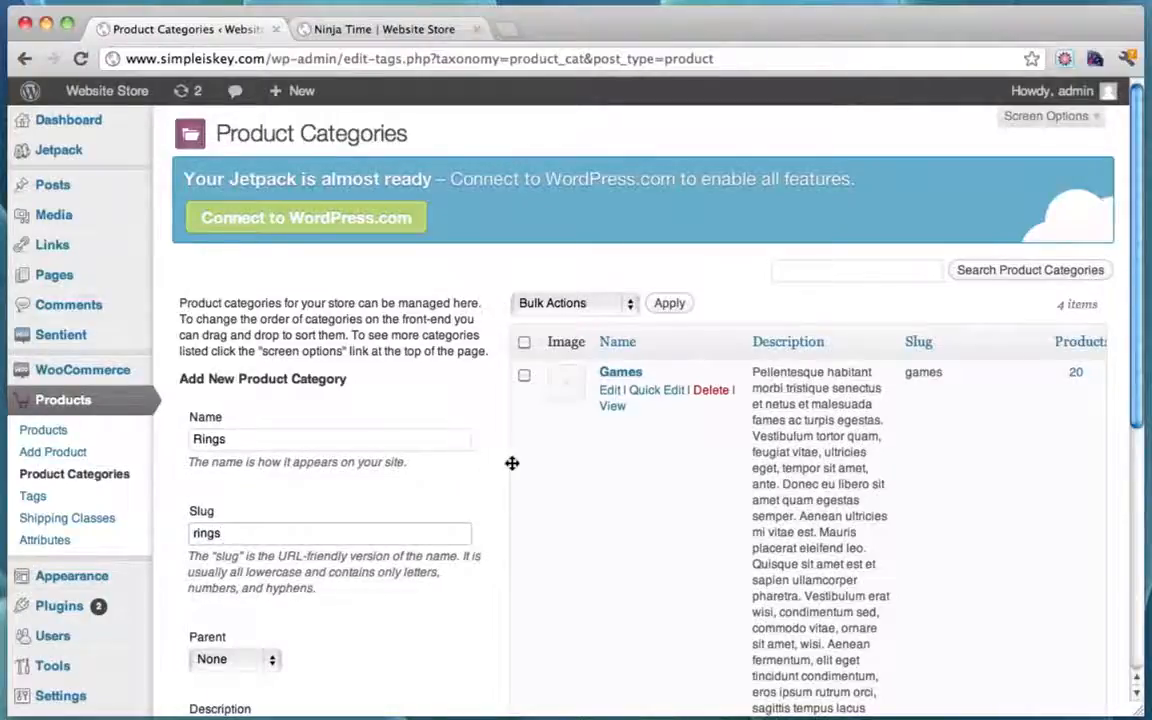
pyautogui.scroll(-2, 512, 463)
pyautogui.scroll(-5, 511, 463)
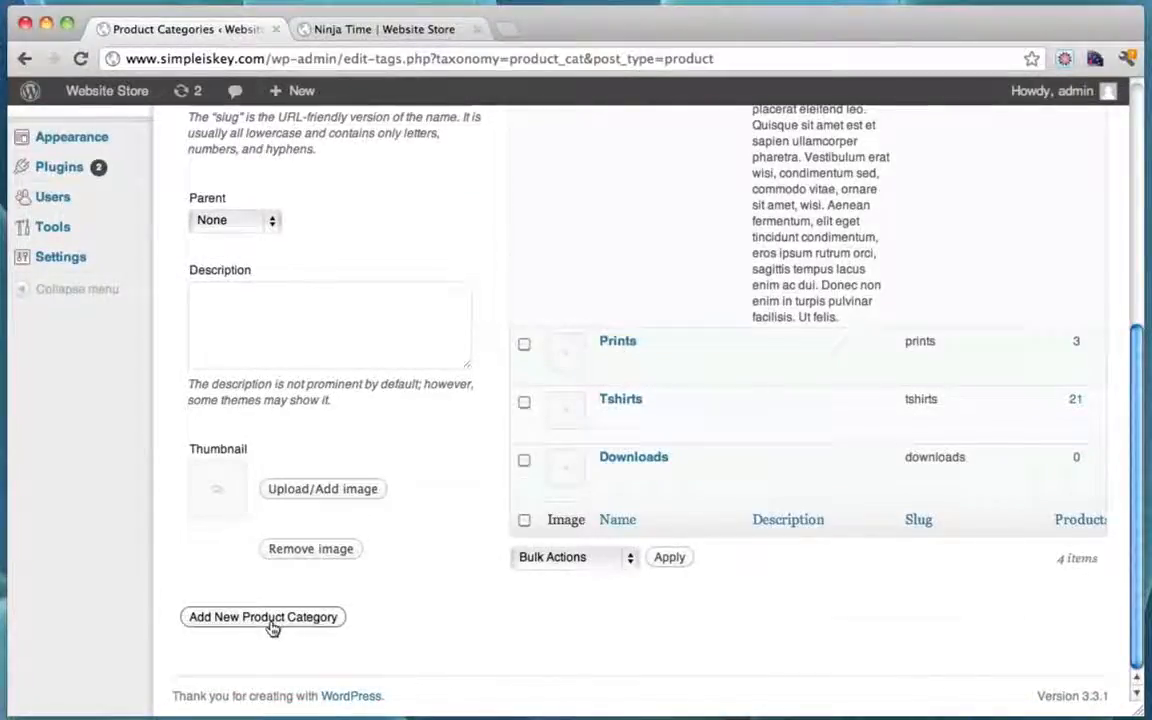
pyautogui.click(270, 617)
# Step: Return to the list of all products
pyautogui.scroll(5, 475, 297)
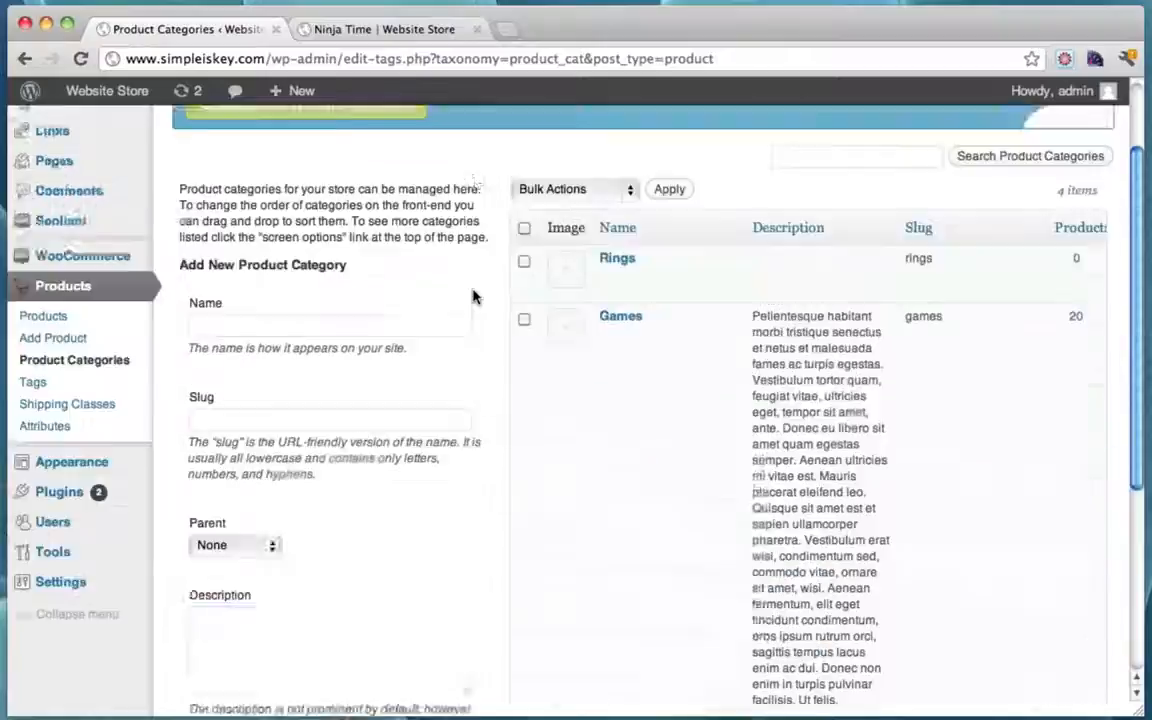
pyautogui.scroll(2, 475, 297)
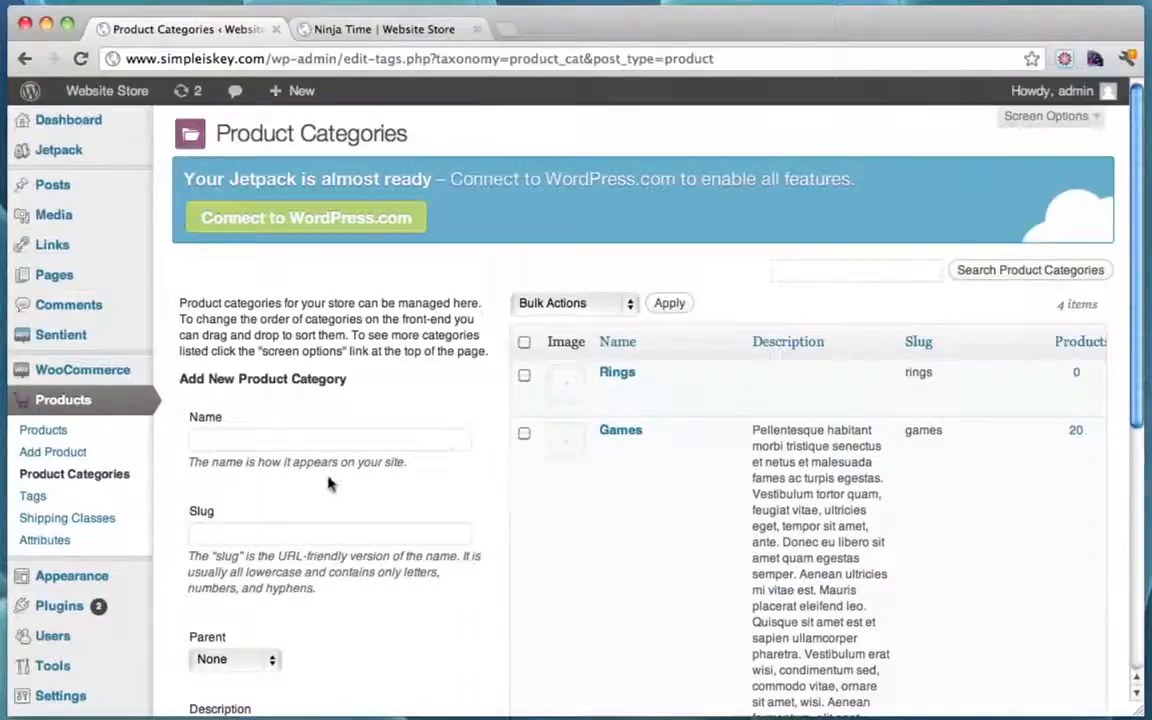
pyautogui.click(60, 432)
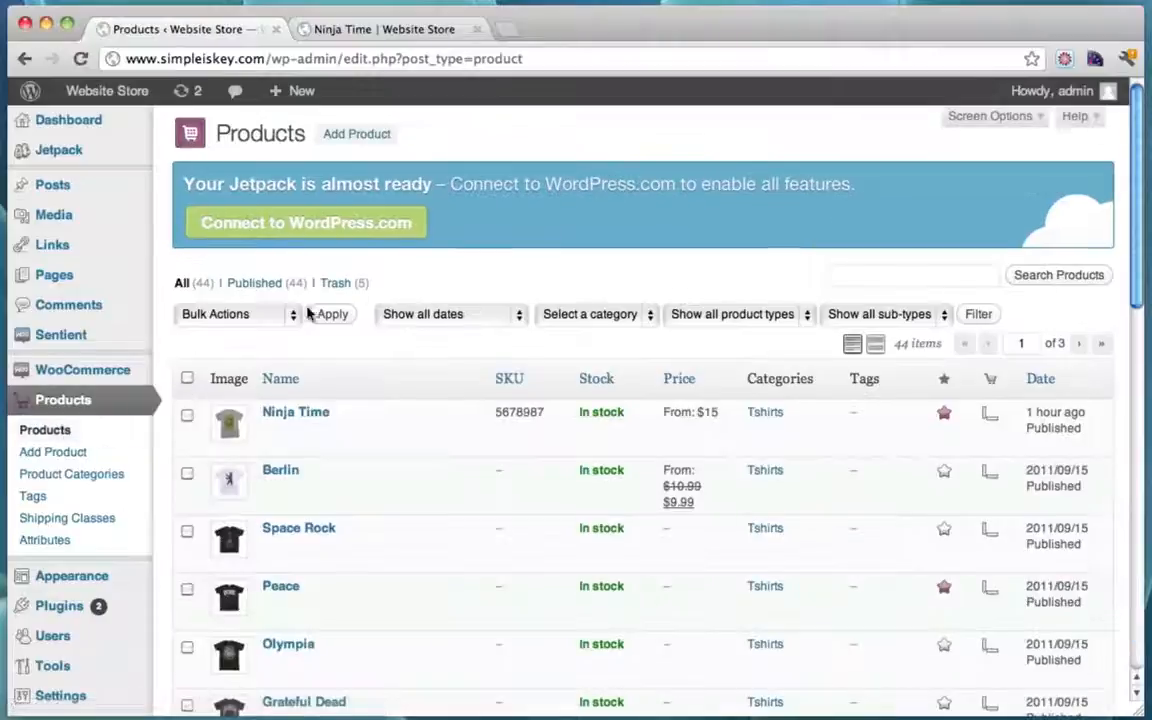
# Step: Start a new product titled Diamond Ring with description "This is a ring!"
pyautogui.click(350, 138)
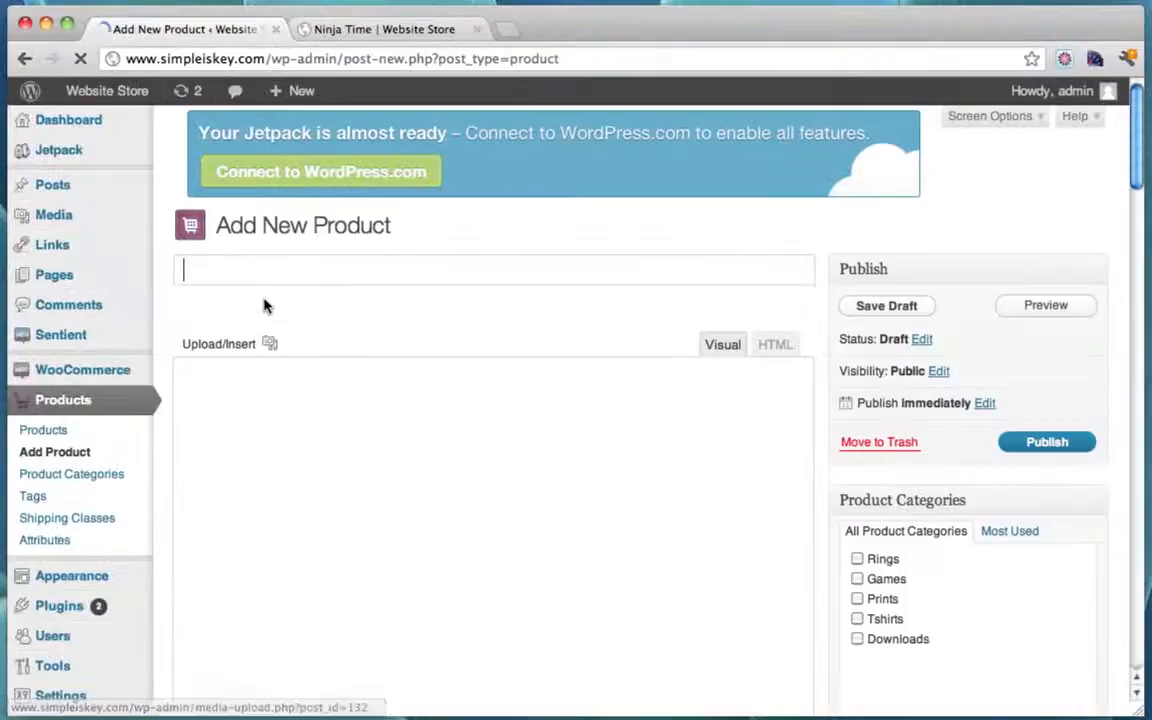
pyautogui.write('R')
pyautogui.press('BackSpace')
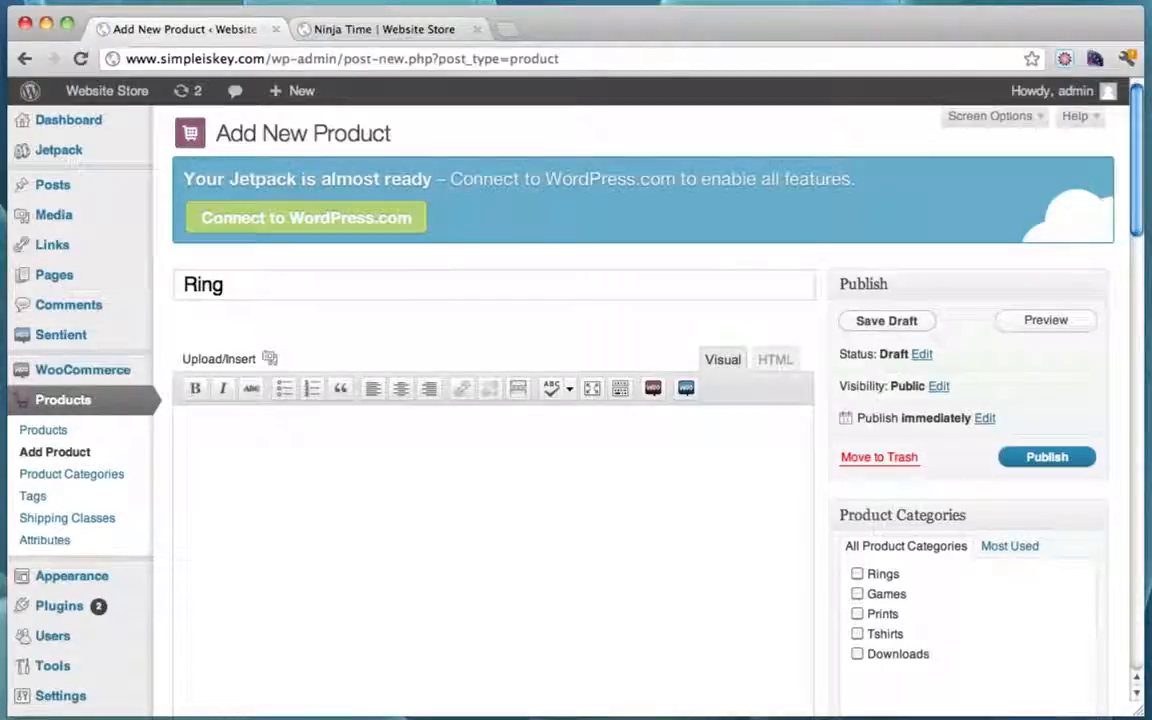
pyautogui.click(186, 285)
pyautogui.write('Diamond')
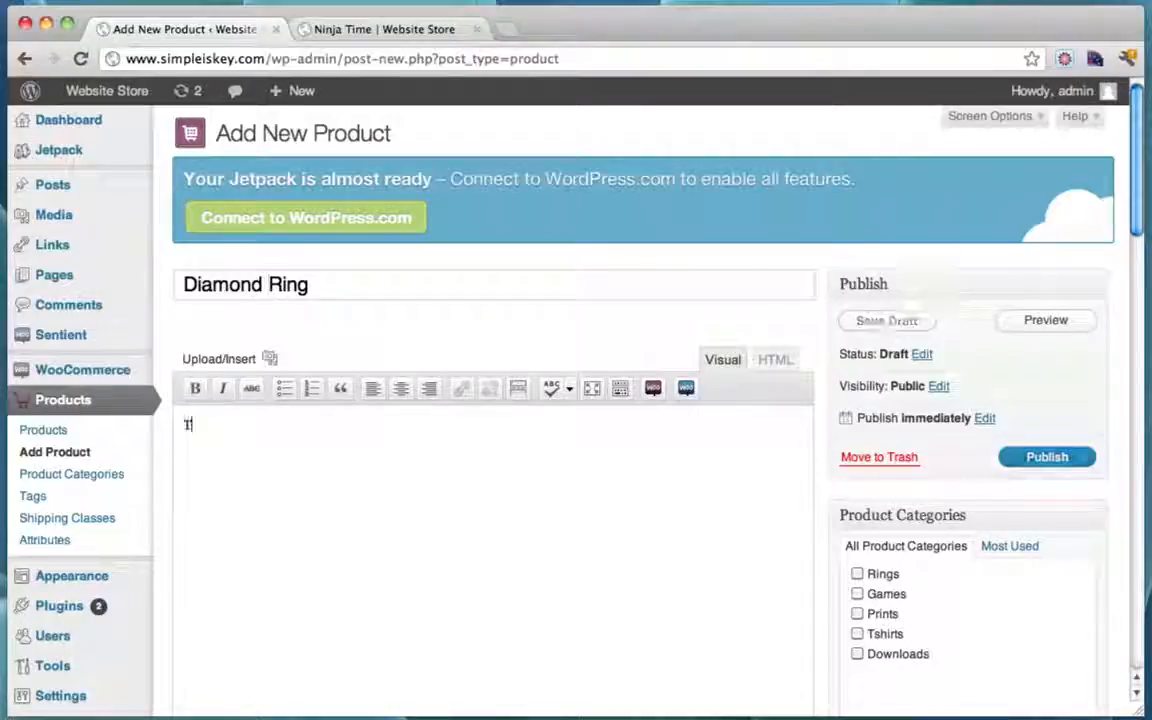
pyautogui.write(' his is a ring!')
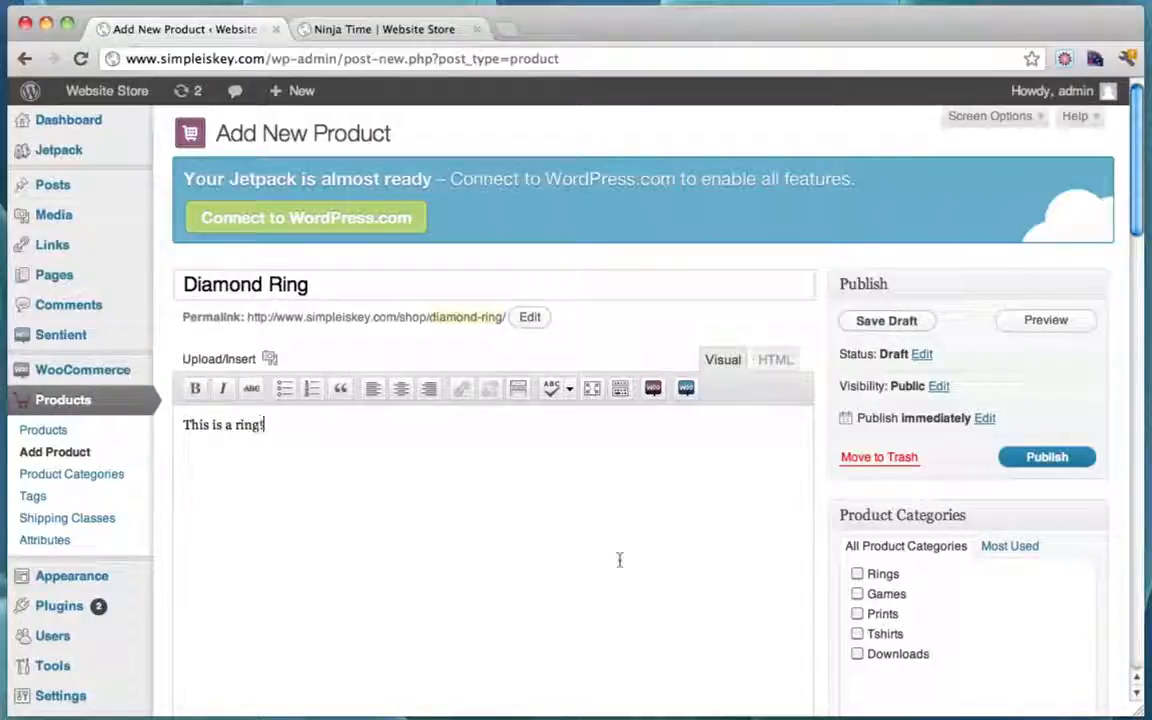
# Step: Set the Diamond Ring's regular price to 450 and SKU to 5432
pyautogui.scroll(-5, 757, 374)
pyautogui.scroll(4, 757, 374)
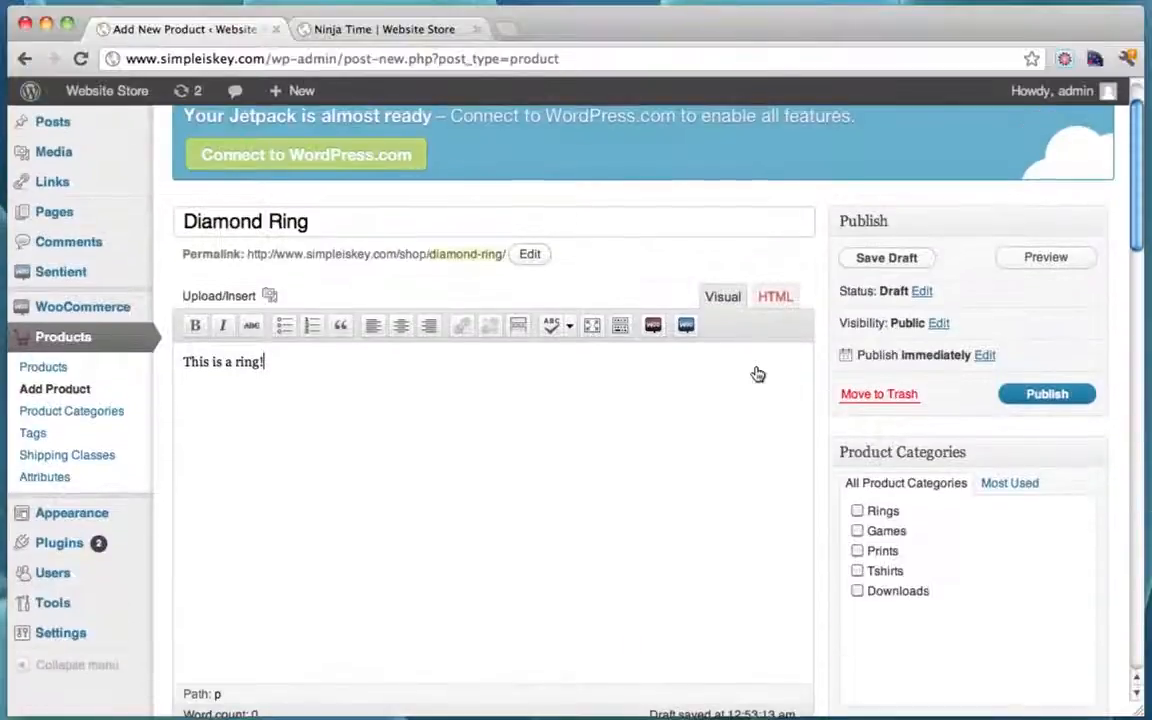
pyautogui.scroll(-6, 757, 374)
pyautogui.scroll(-8, 757, 374)
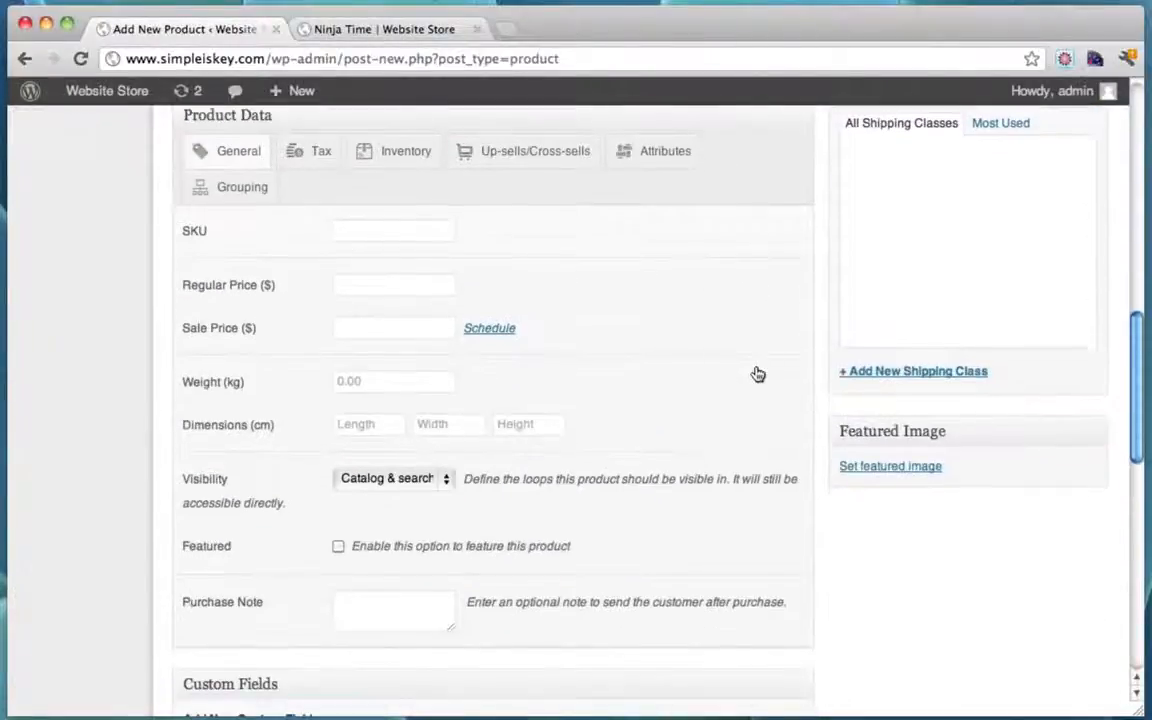
pyautogui.scroll(8, 728, 424)
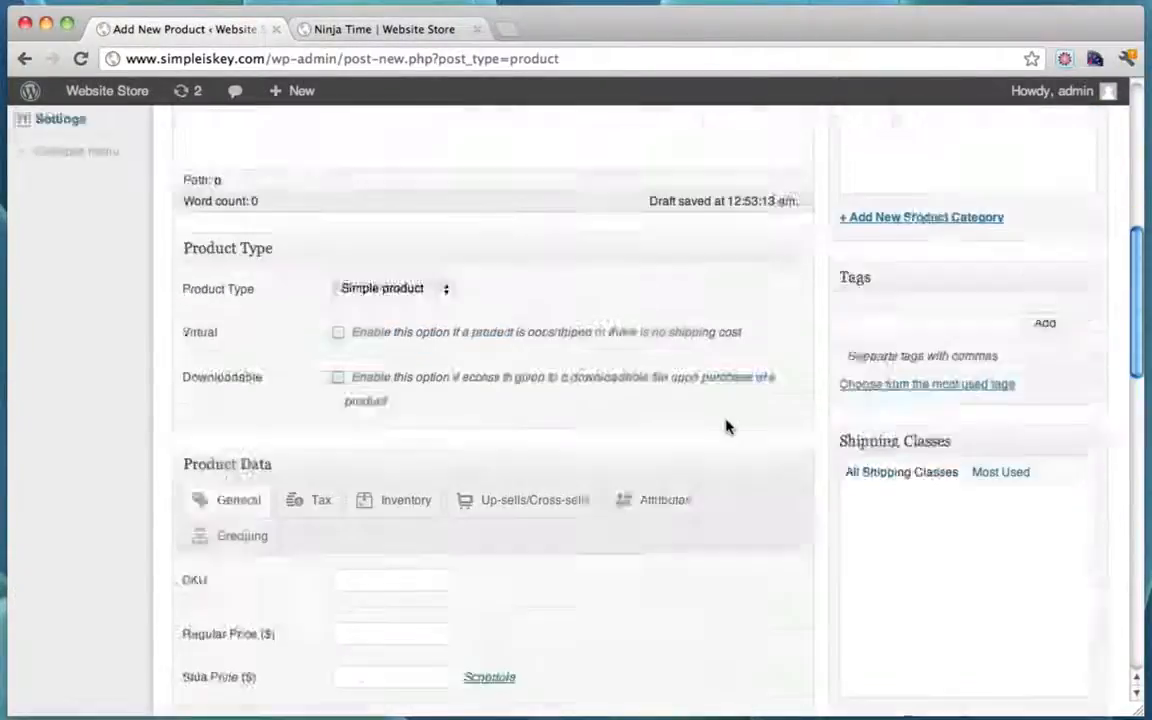
pyautogui.scroll(-5, 589, 373)
pyautogui.scroll(5, 590, 372)
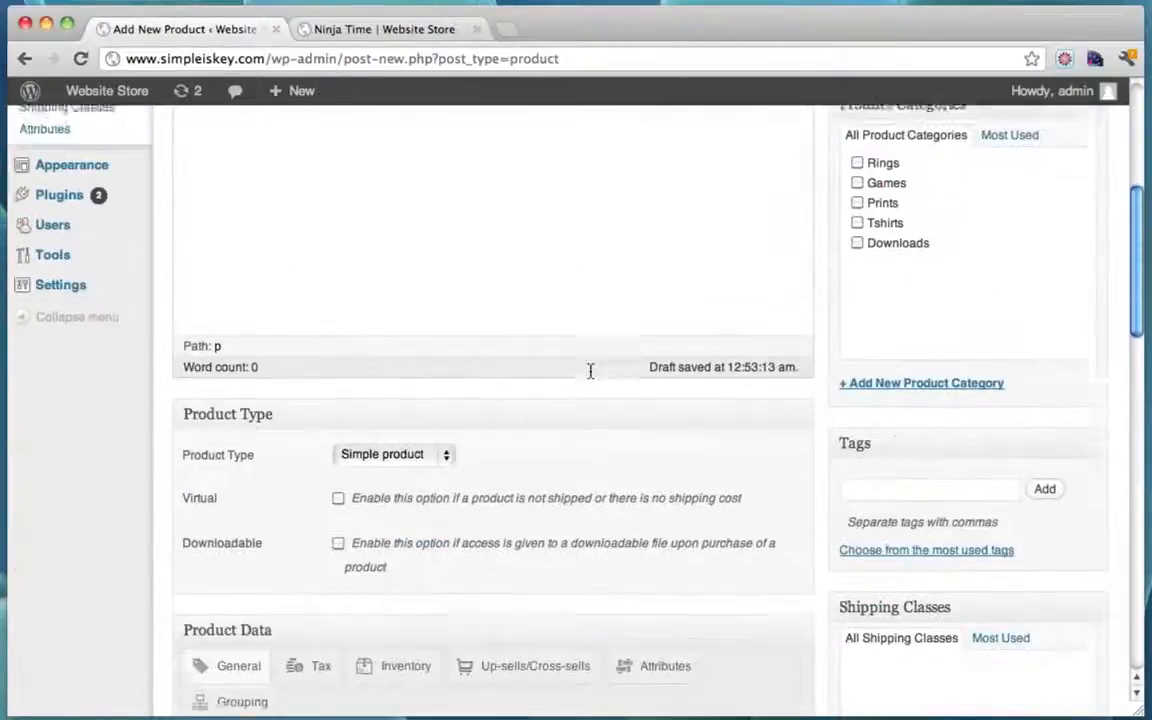
pyautogui.scroll(-3, 590, 372)
pyautogui.scroll(-3, 590, 370)
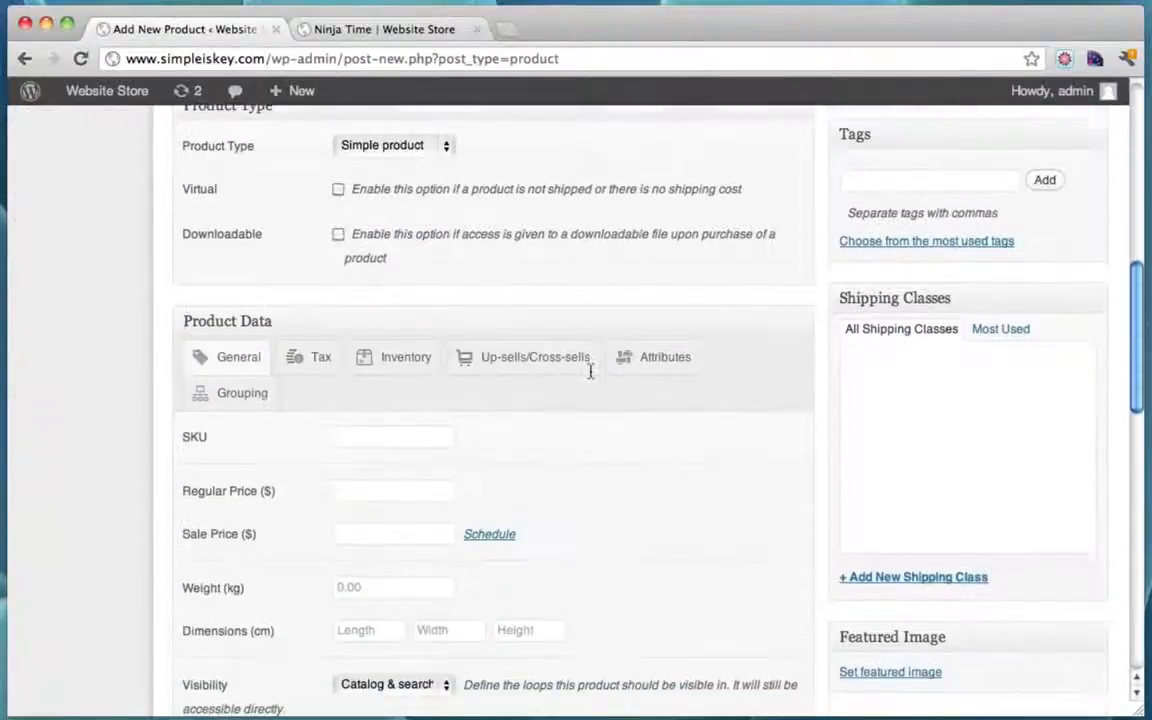
pyautogui.scroll(-1, 602, 391)
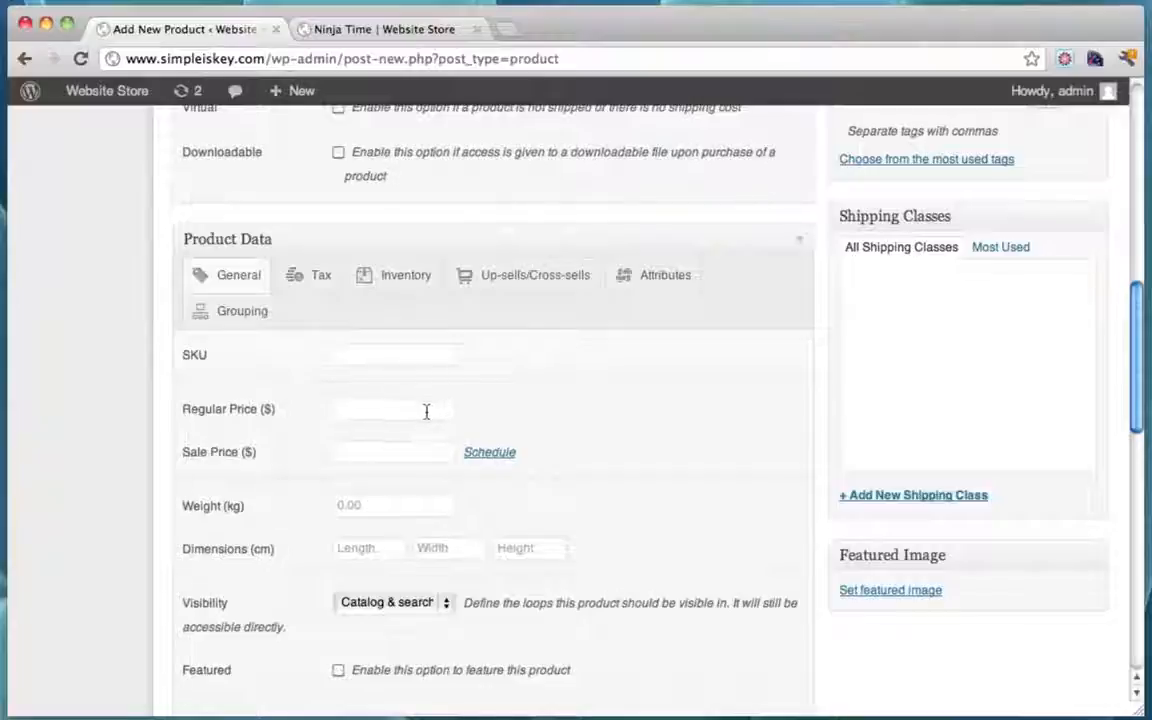
pyautogui.write('45')
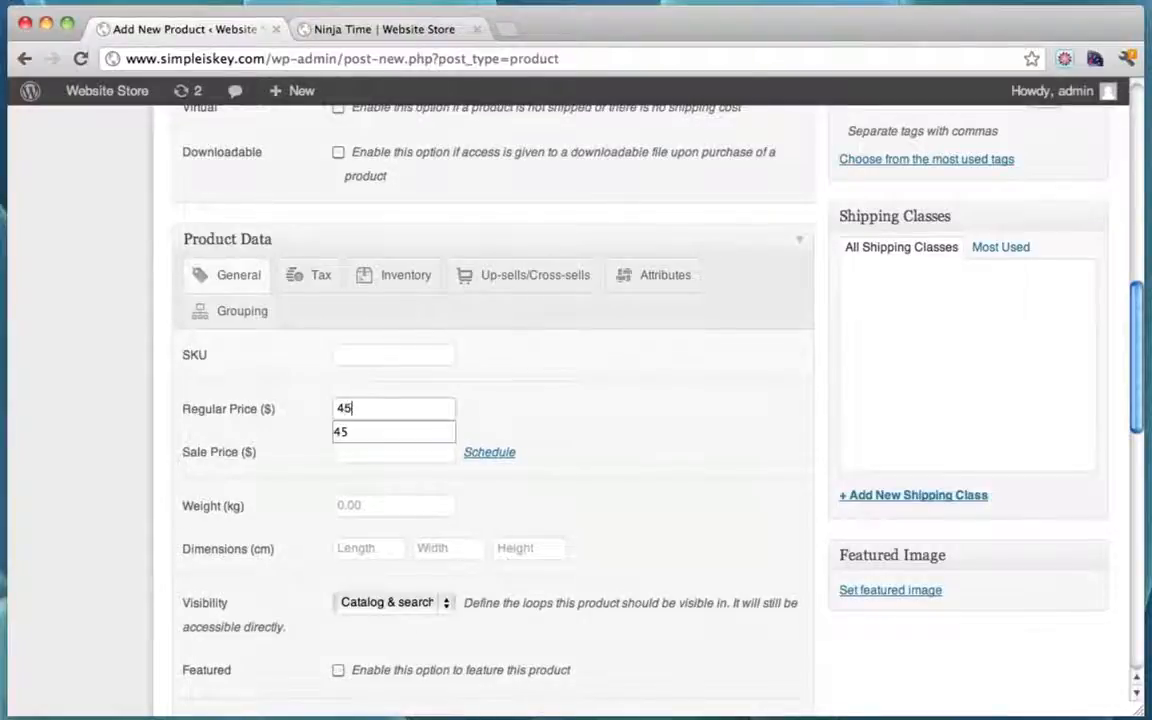
pyautogui.write('0')
pyautogui.click(408, 351)
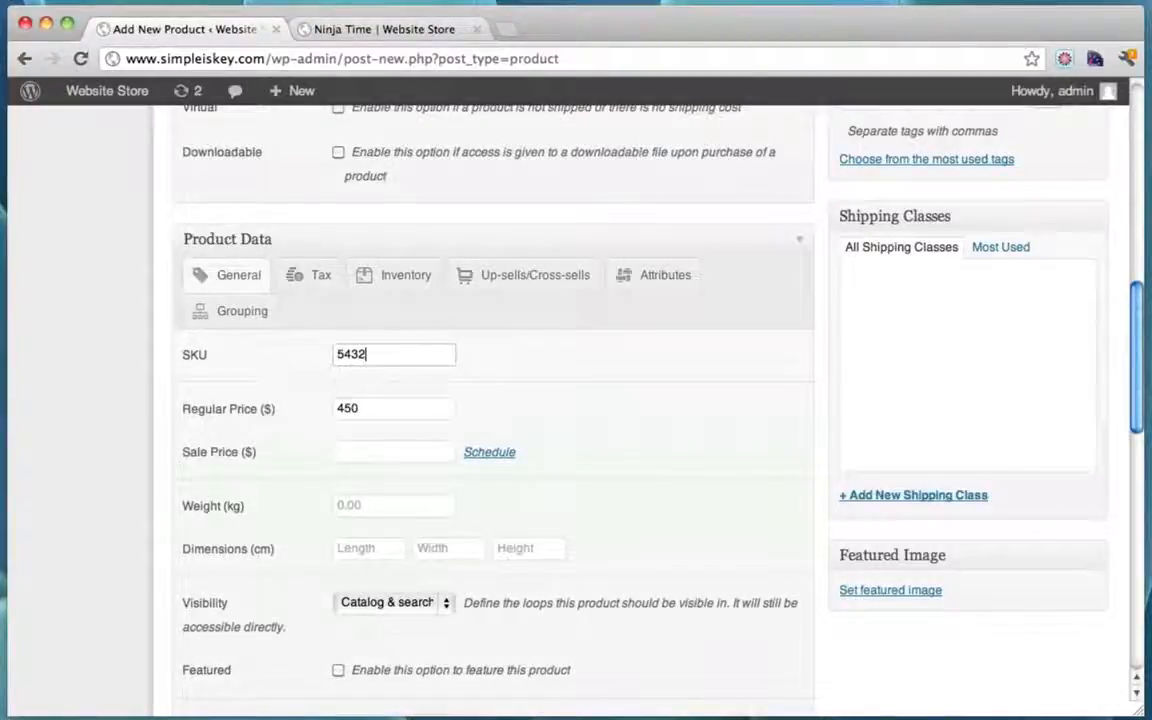
# Step: File the product under Rings and publish it
pyautogui.scroll(10, 612, 412)
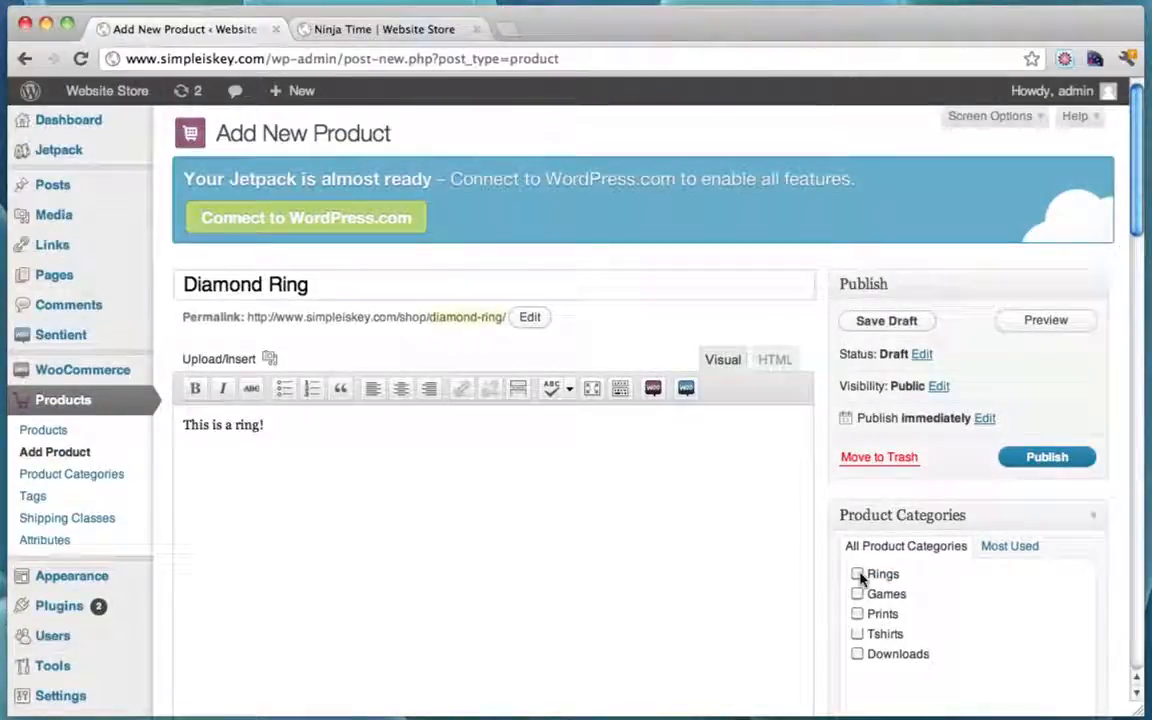
pyautogui.click(857, 574)
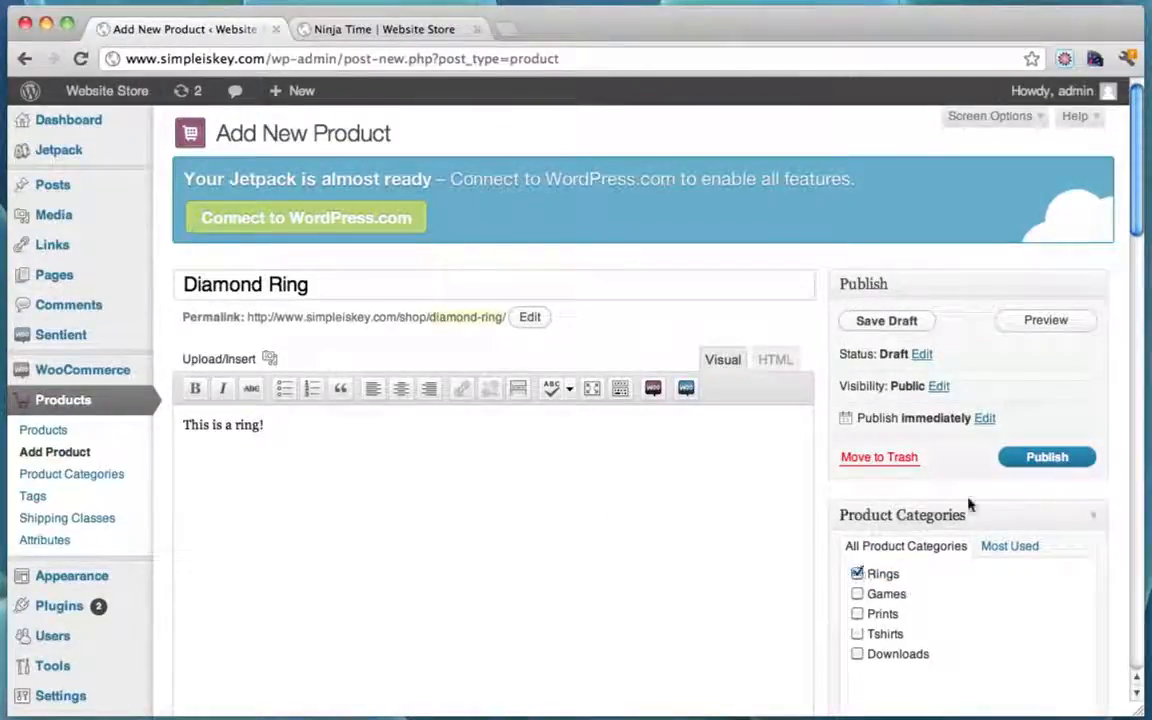
pyautogui.click(1040, 458)
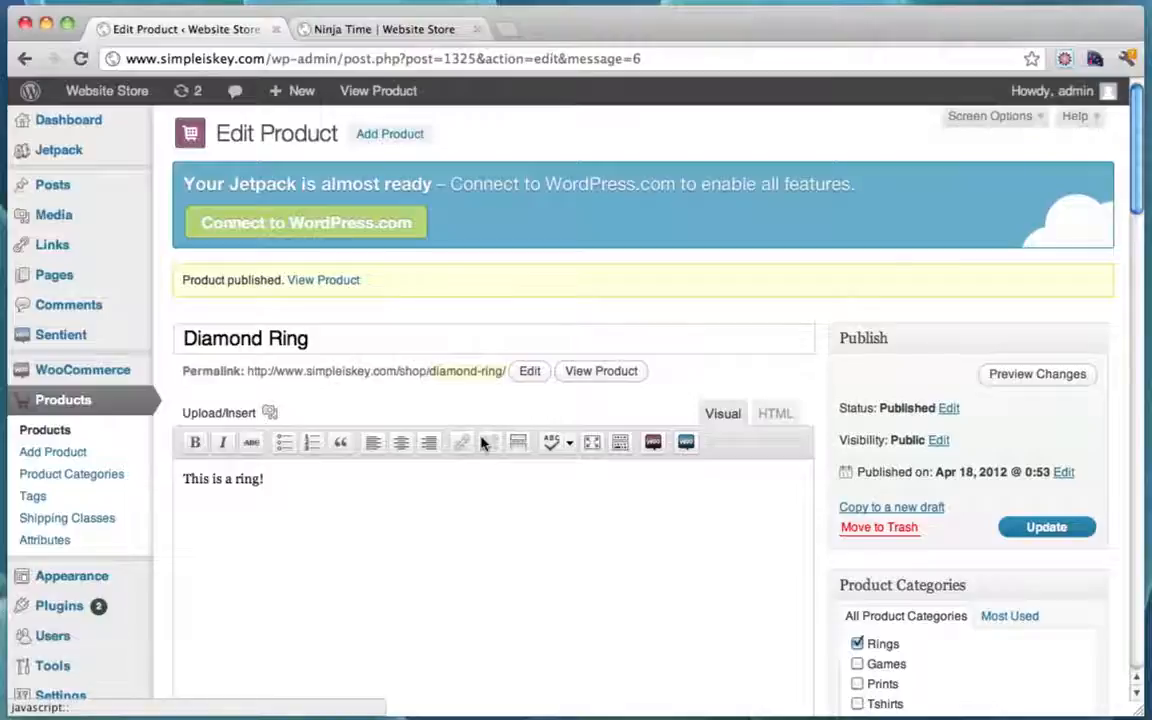
# Step: Check the live shop, then go to Appearance > Menus
pyautogui.click(405, 30)
pyautogui.moveTo(148, 203)
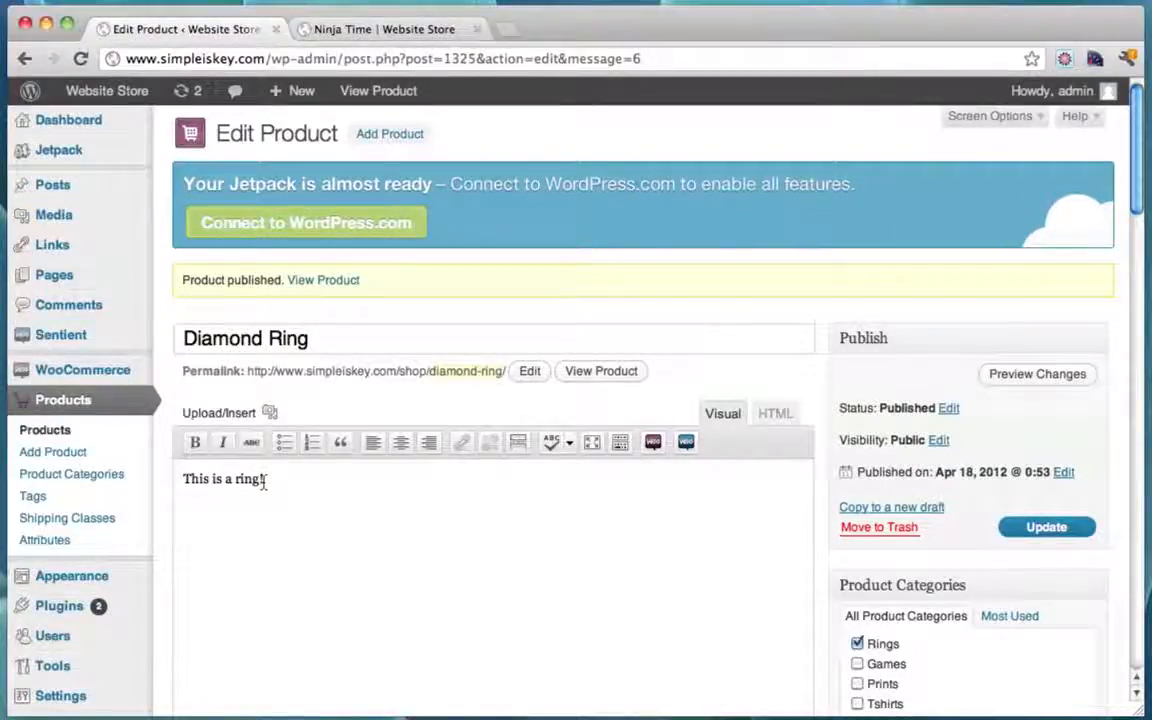
pyautogui.scroll(-1, 263, 480)
pyautogui.moveTo(90, 543)
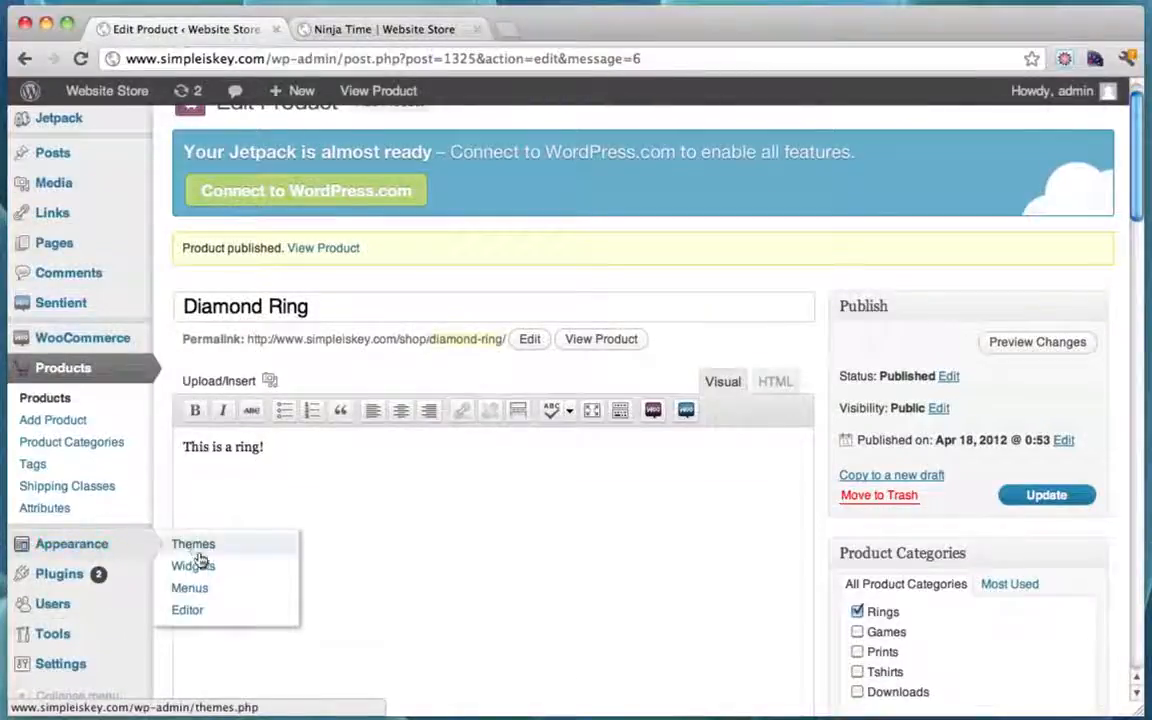
pyautogui.click(196, 589)
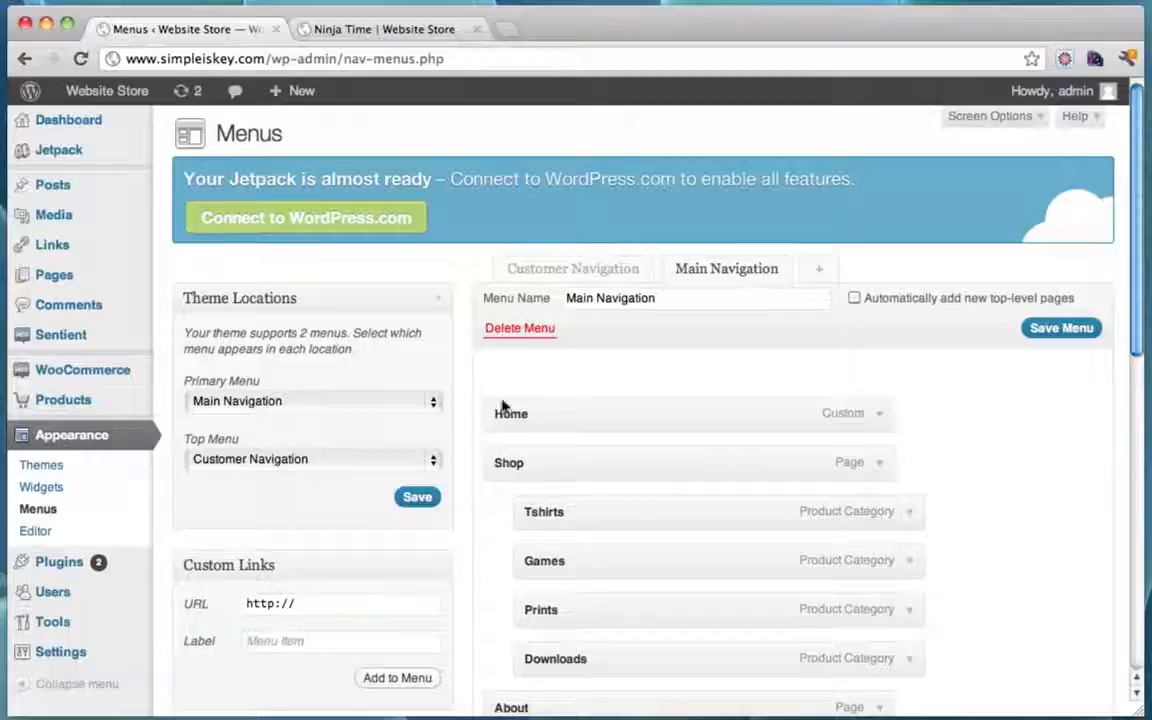
# Step: Show Product Categories in Screen Options and add the Rings category to the menu
pyautogui.scroll(-10, 598, 379)
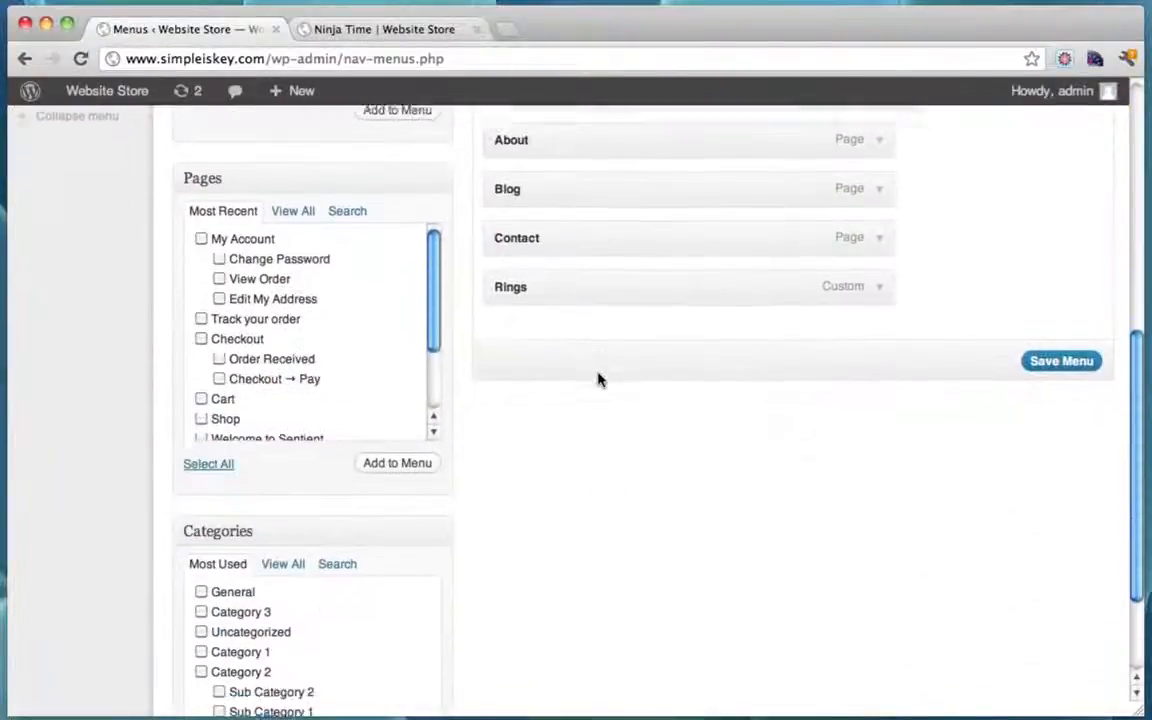
pyautogui.scroll(10, 598, 379)
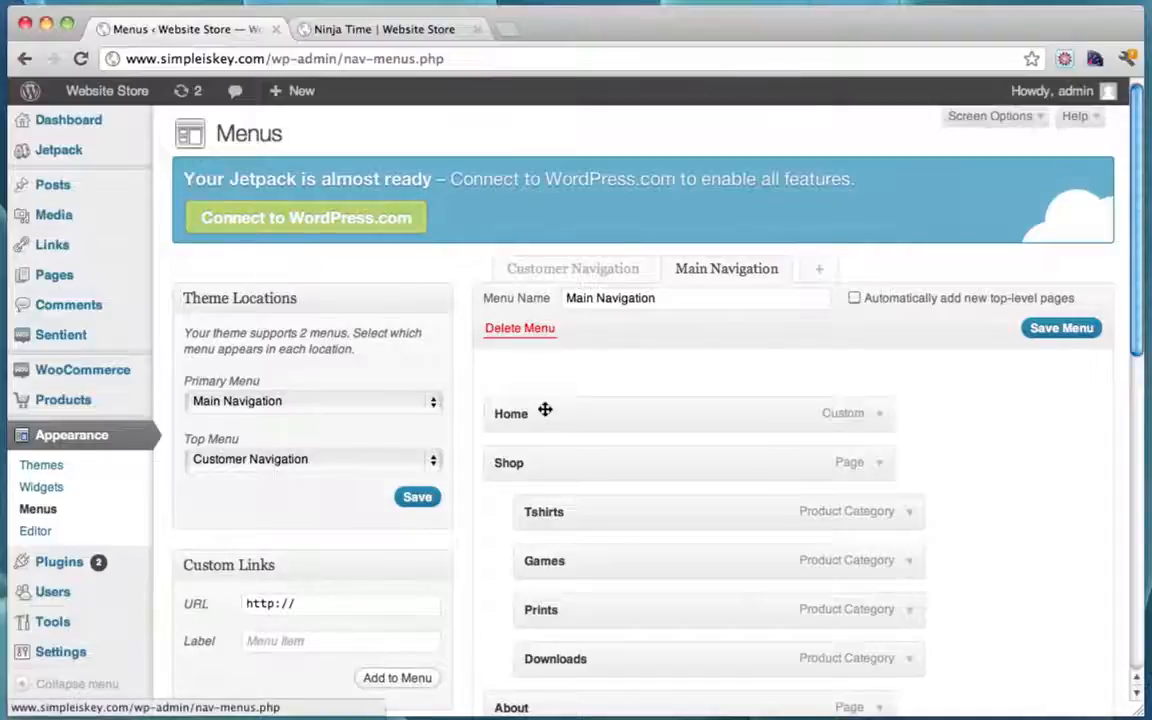
pyautogui.click(1037, 118)
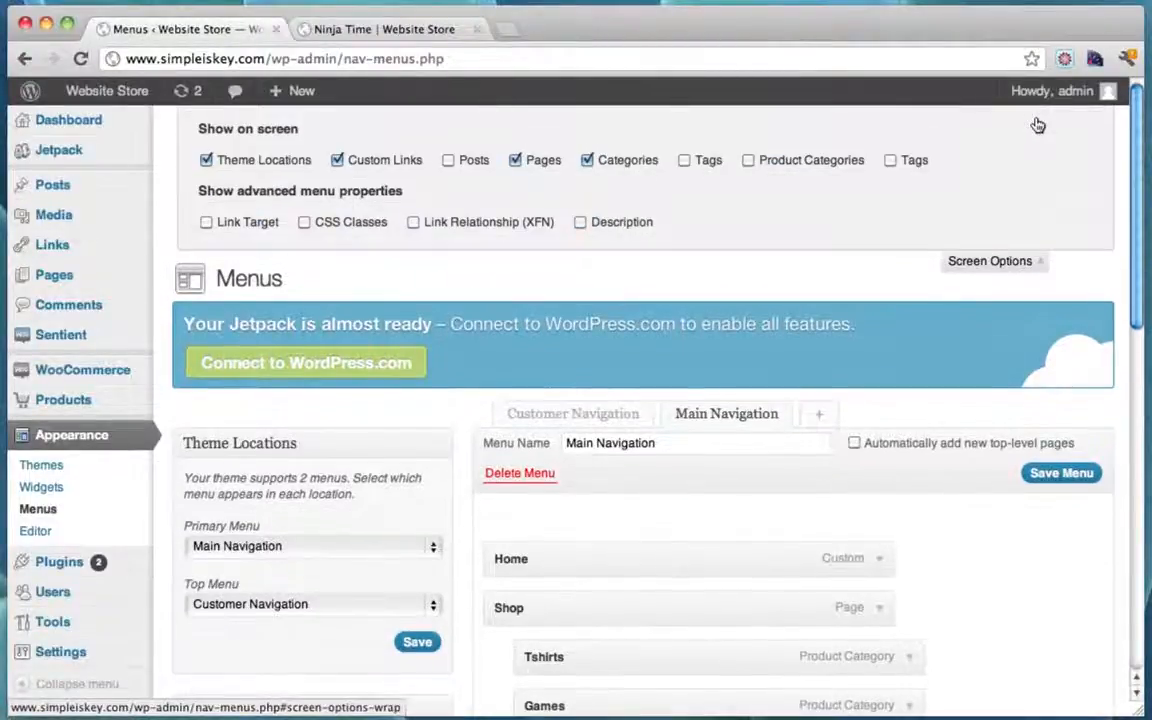
pyautogui.click(749, 161)
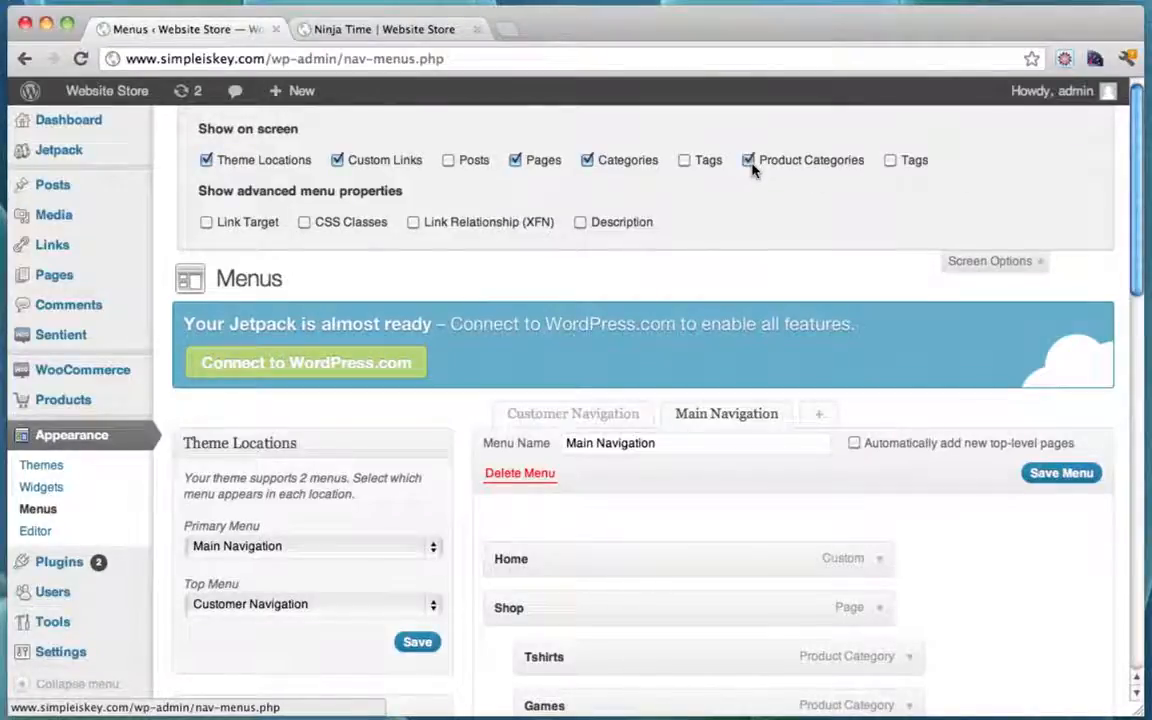
pyautogui.click(1020, 261)
pyautogui.scroll(-15, 792, 268)
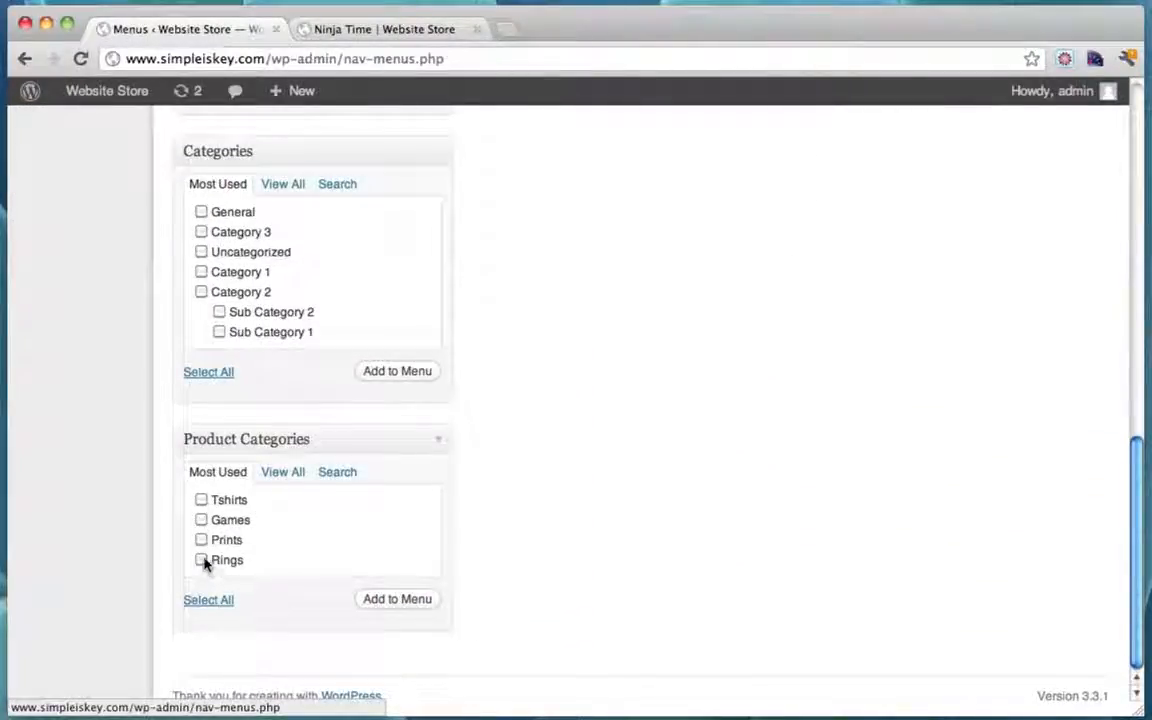
pyautogui.click(398, 599)
# Step: Remove the custom Rings link, nest Rings under Shop below Downloads, and save the menu
pyautogui.scroll(3, 841, 432)
pyautogui.scroll(10, 841, 432)
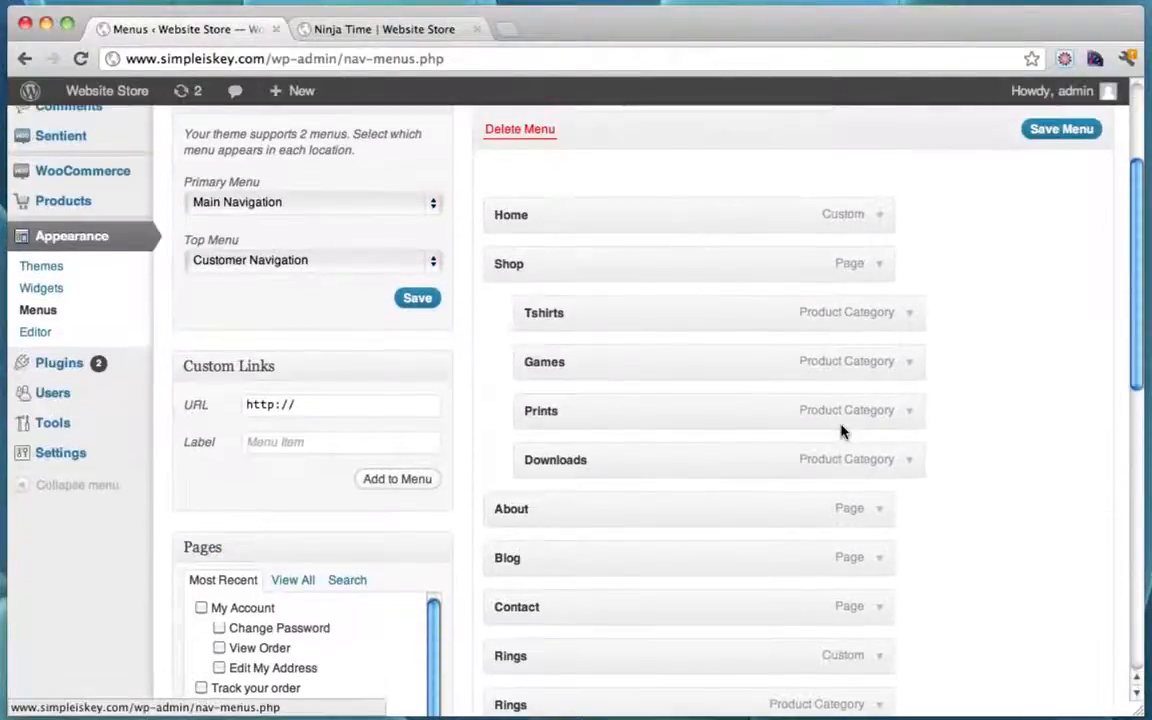
pyautogui.scroll(-2, 841, 432)
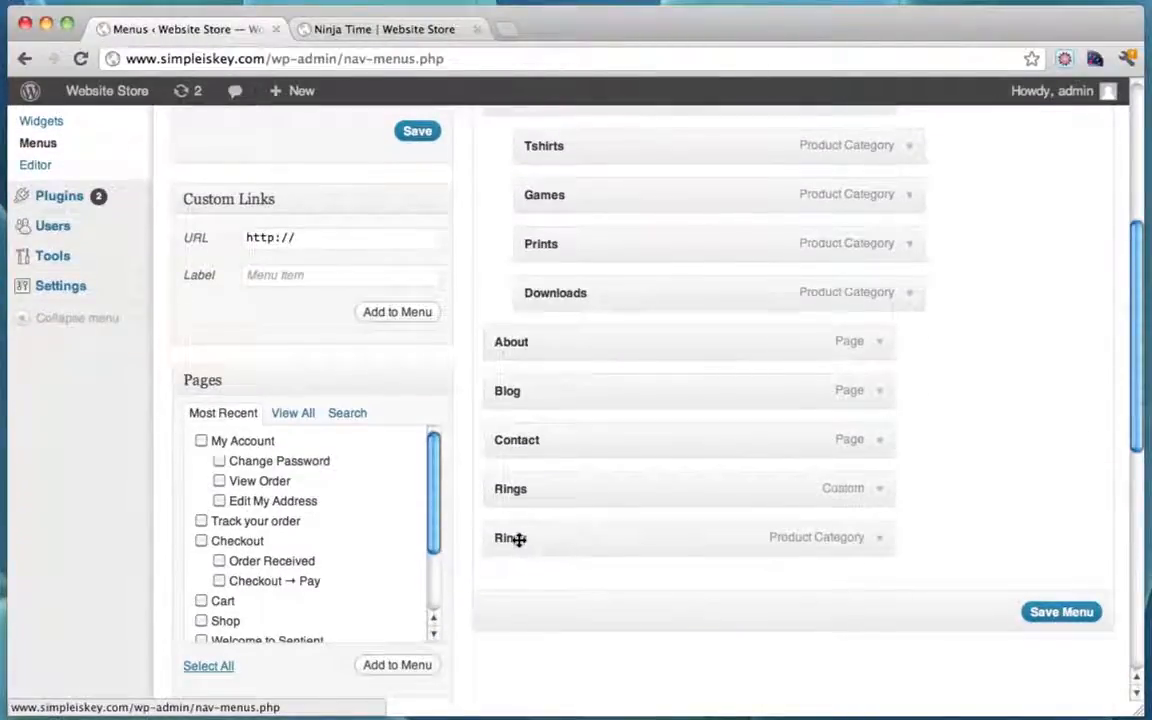
pyautogui.click(877, 490)
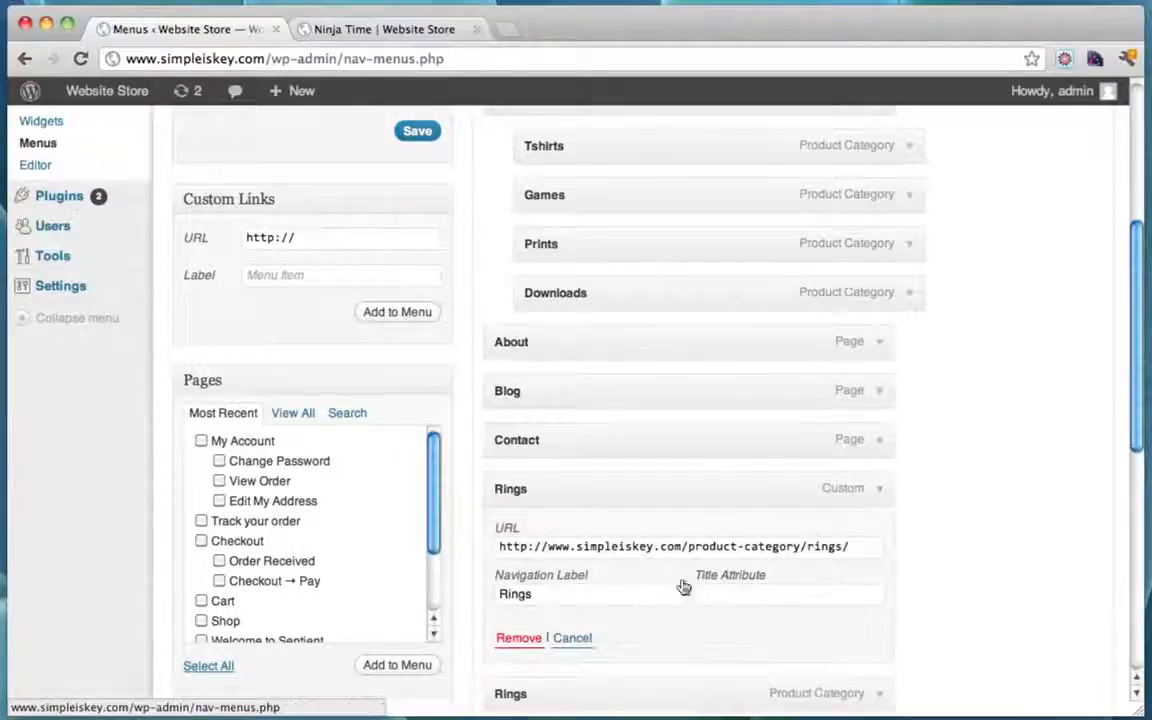
pyautogui.click(515, 638)
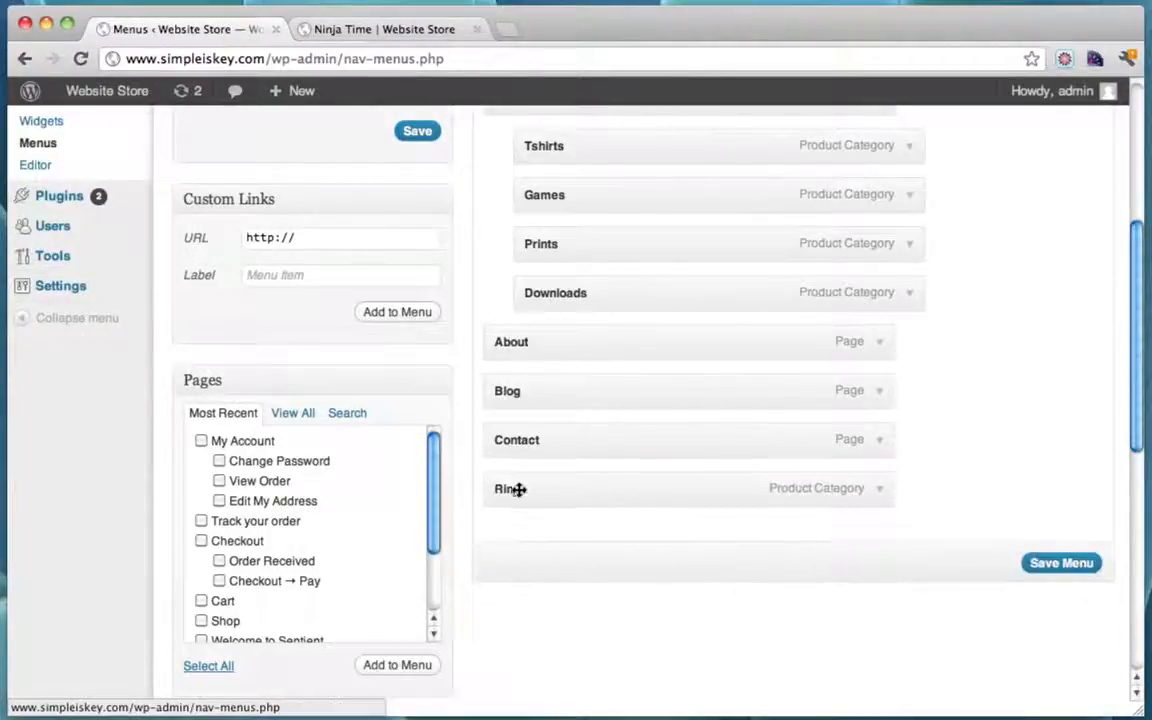
pyautogui.moveTo(511, 489); pyautogui.dragTo(545, 341)
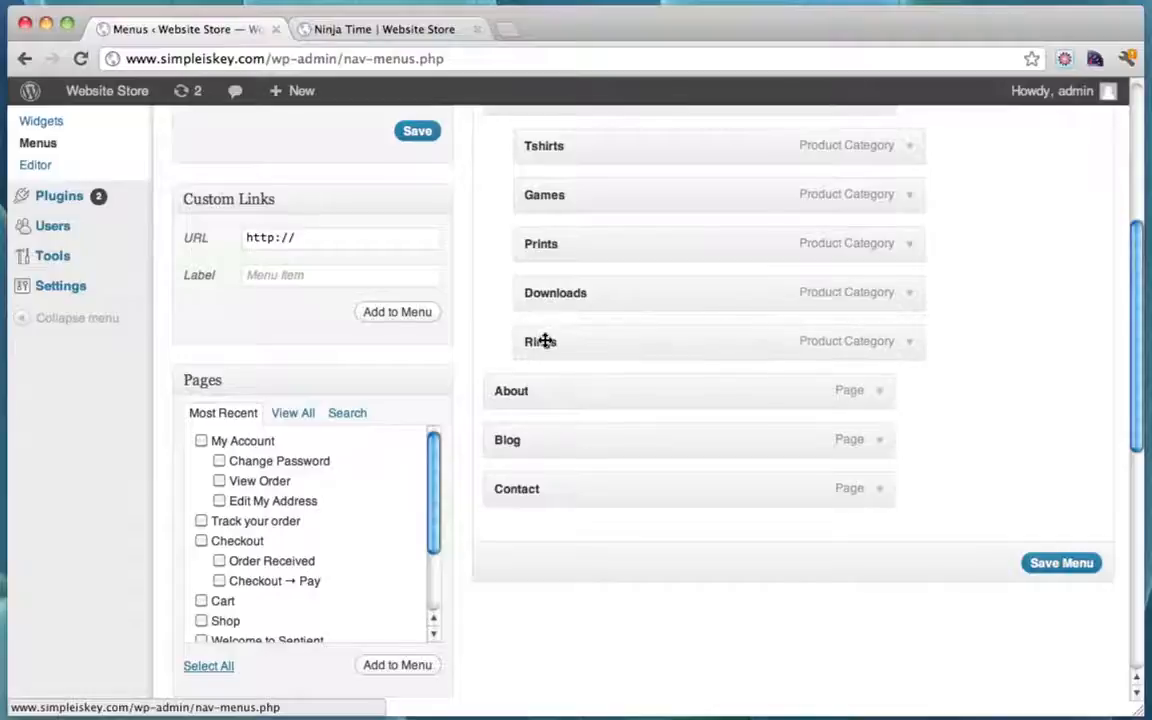
pyautogui.scroll(4, 545, 341)
pyautogui.scroll(-3, 600, 545)
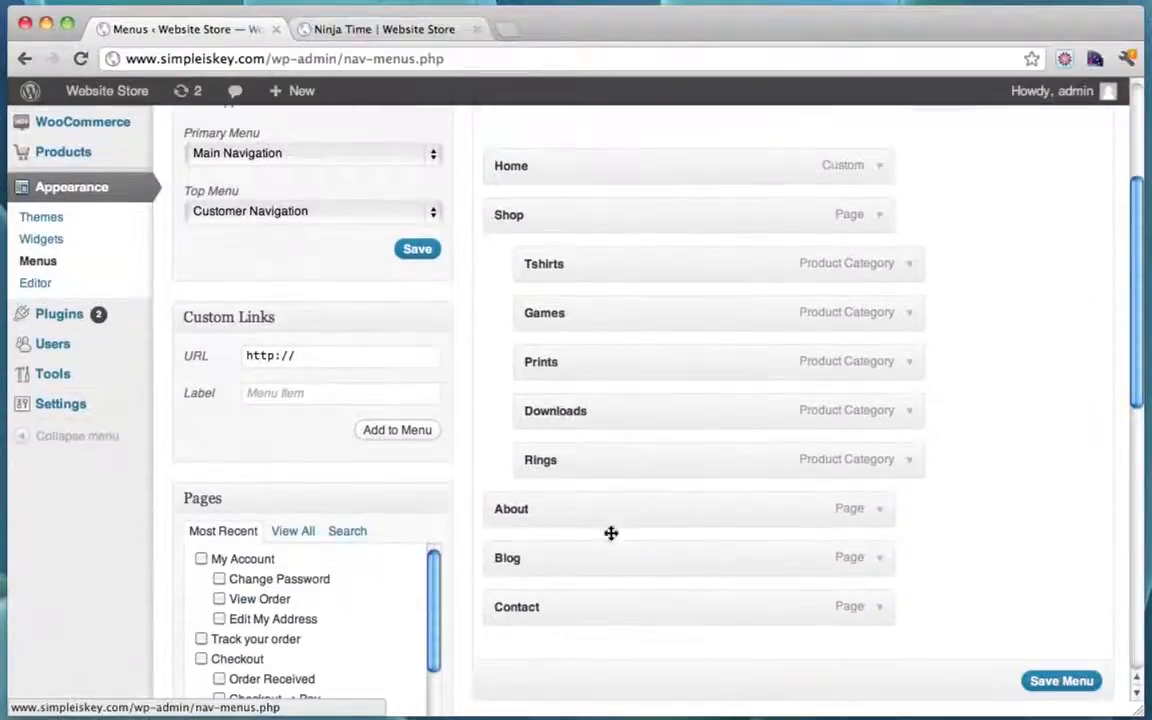
pyautogui.click(1062, 681)
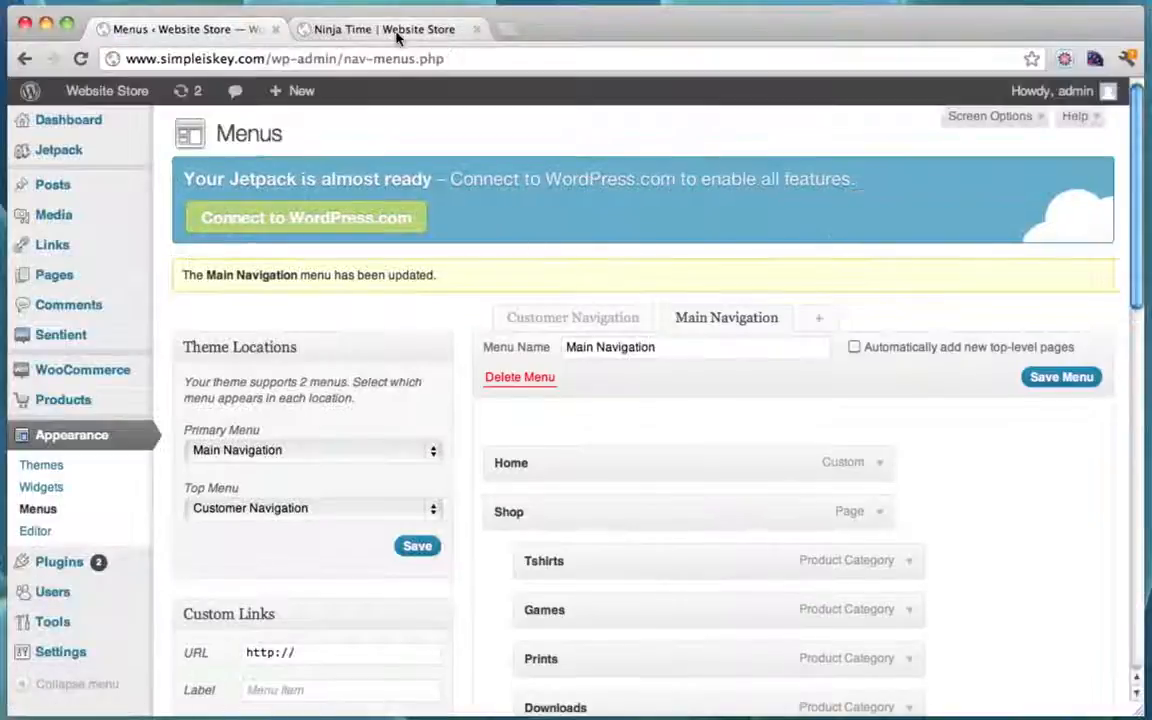
pyautogui.click(397, 34)
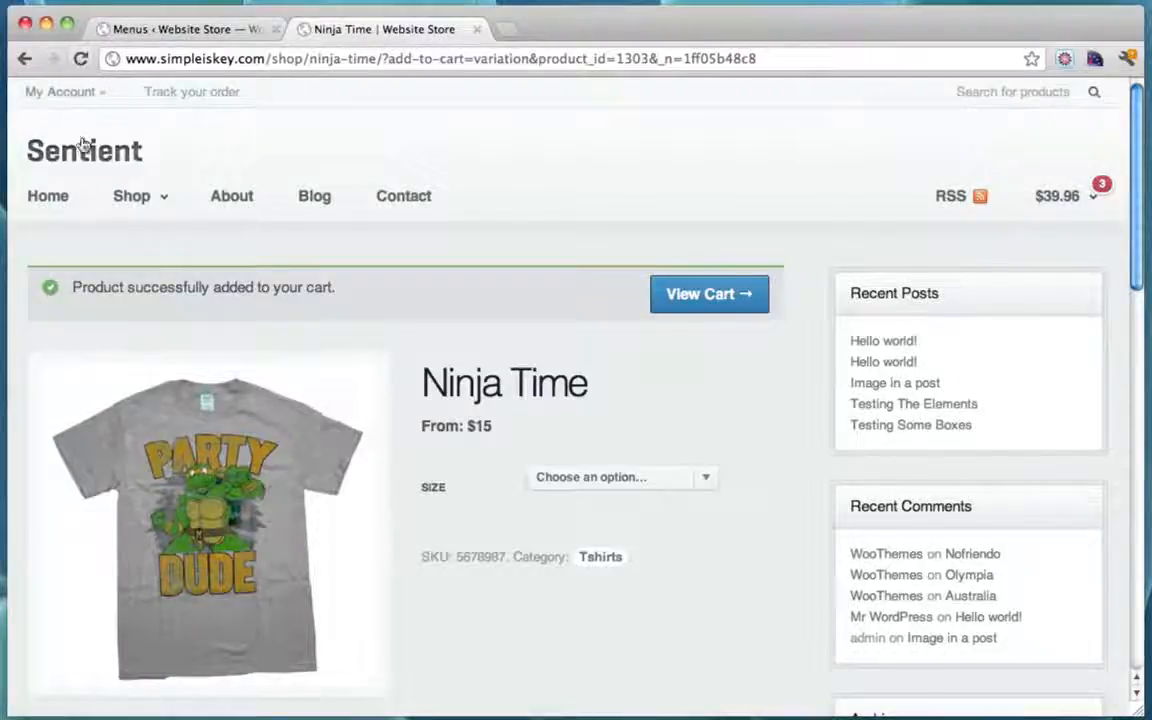
# Step: Via Shop > Rings, add the Diamond Ring to the cart (4 items, $489.96), then go home
pyautogui.click(51, 198)
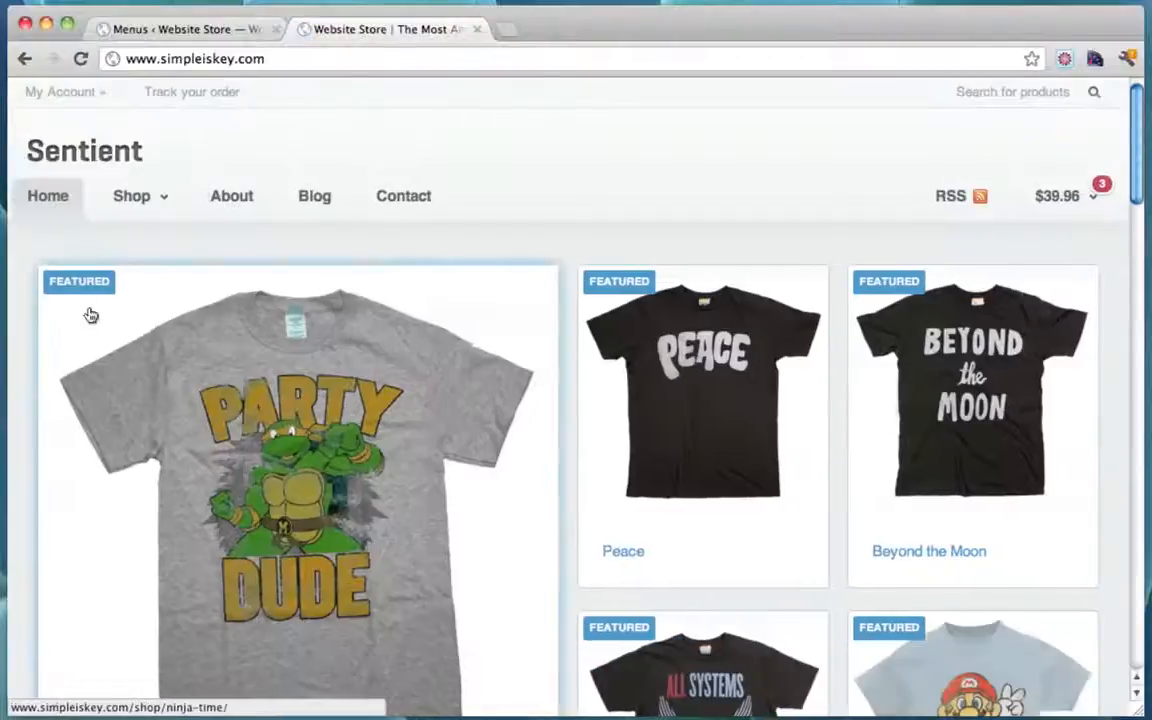
pyautogui.moveTo(154, 210)
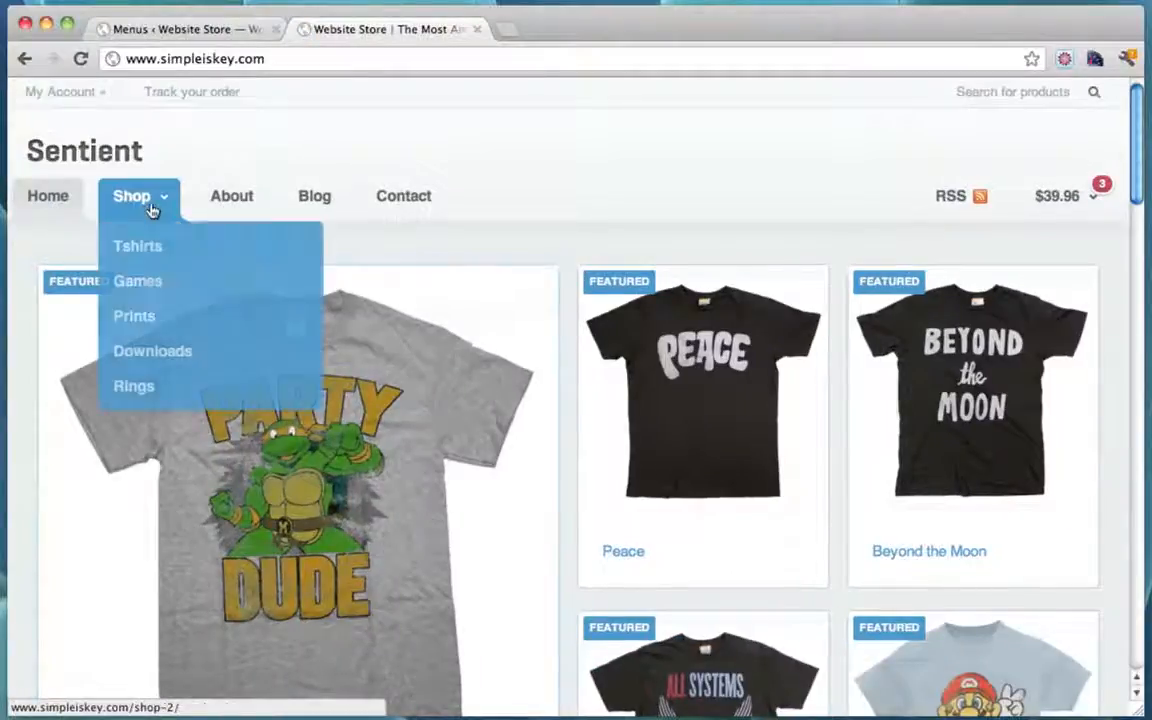
pyautogui.click(135, 387)
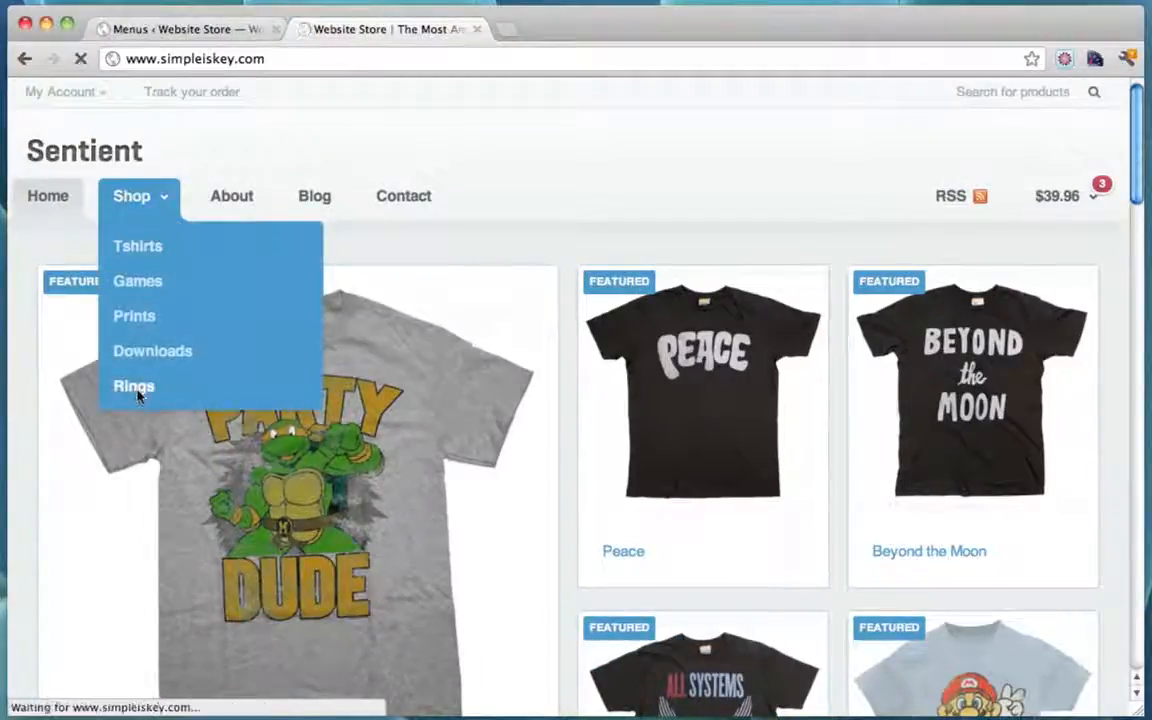
pyautogui.scroll(-5, 284, 358)
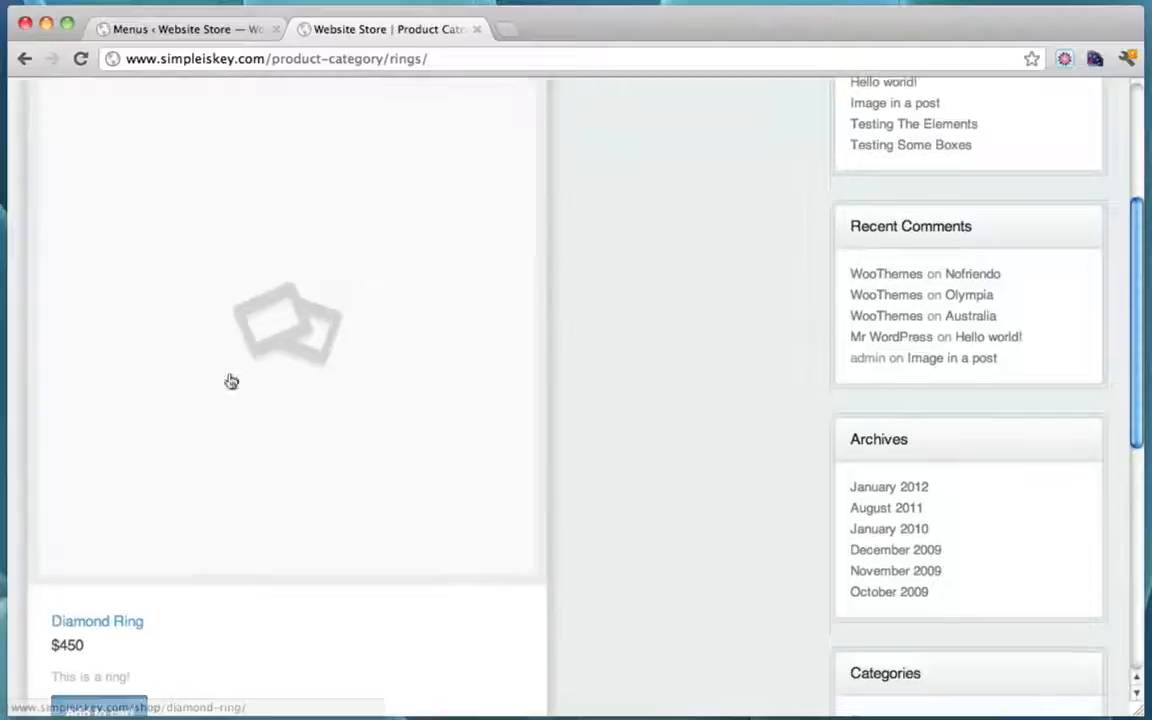
pyautogui.scroll(-5, 522, 334)
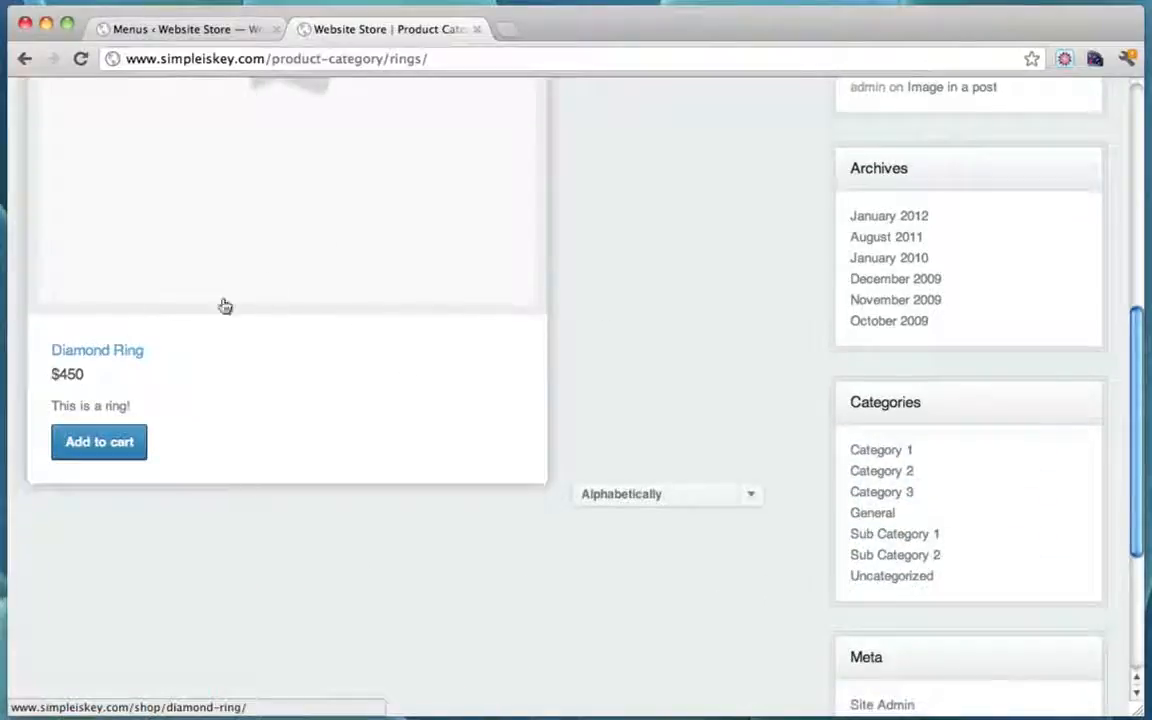
pyautogui.click(130, 351)
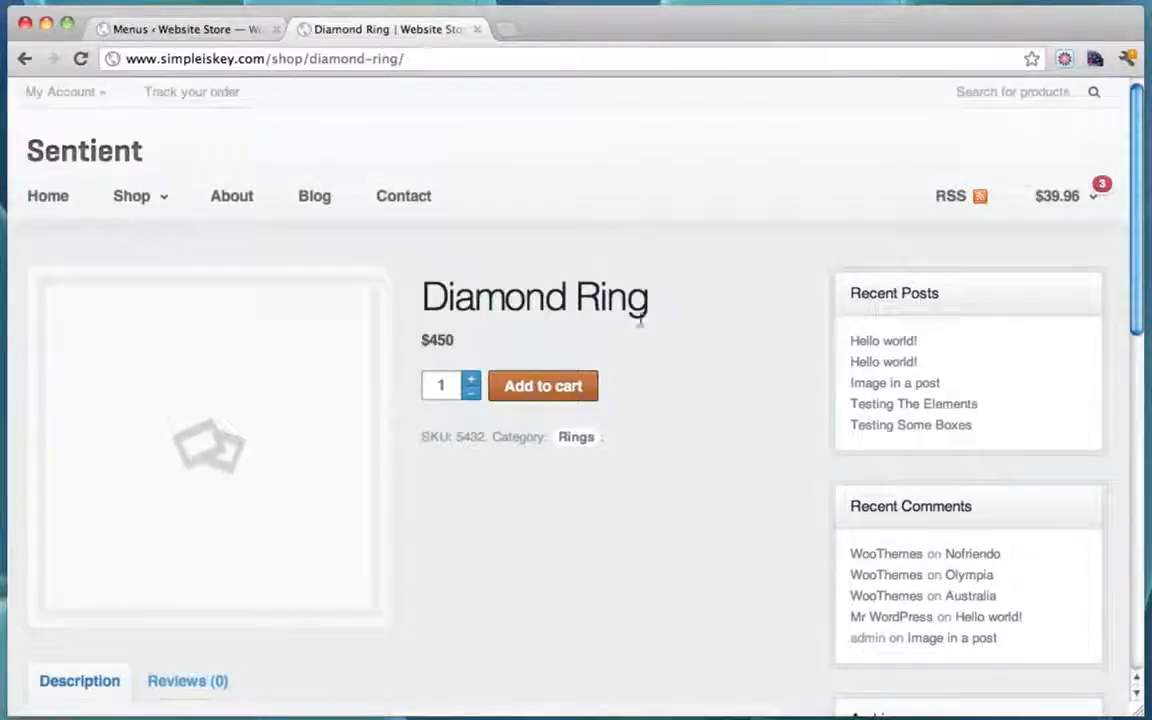
pyautogui.click(565, 386)
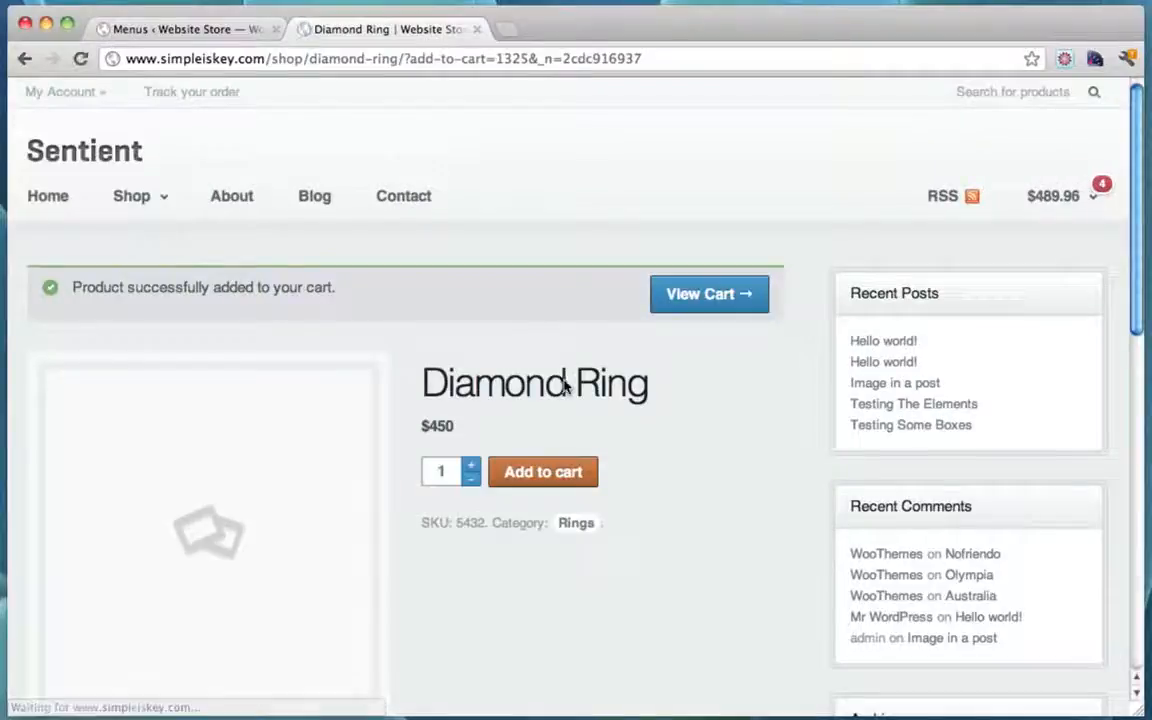
pyautogui.moveTo(1105, 192)
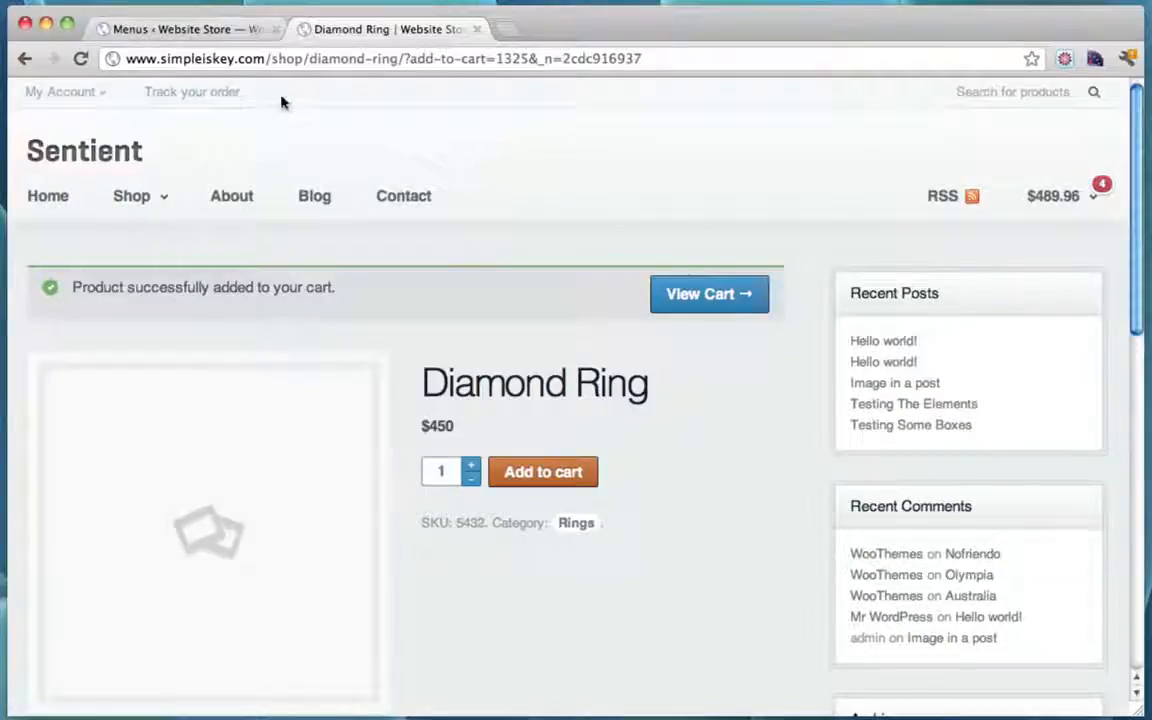
pyautogui.click(60, 197)
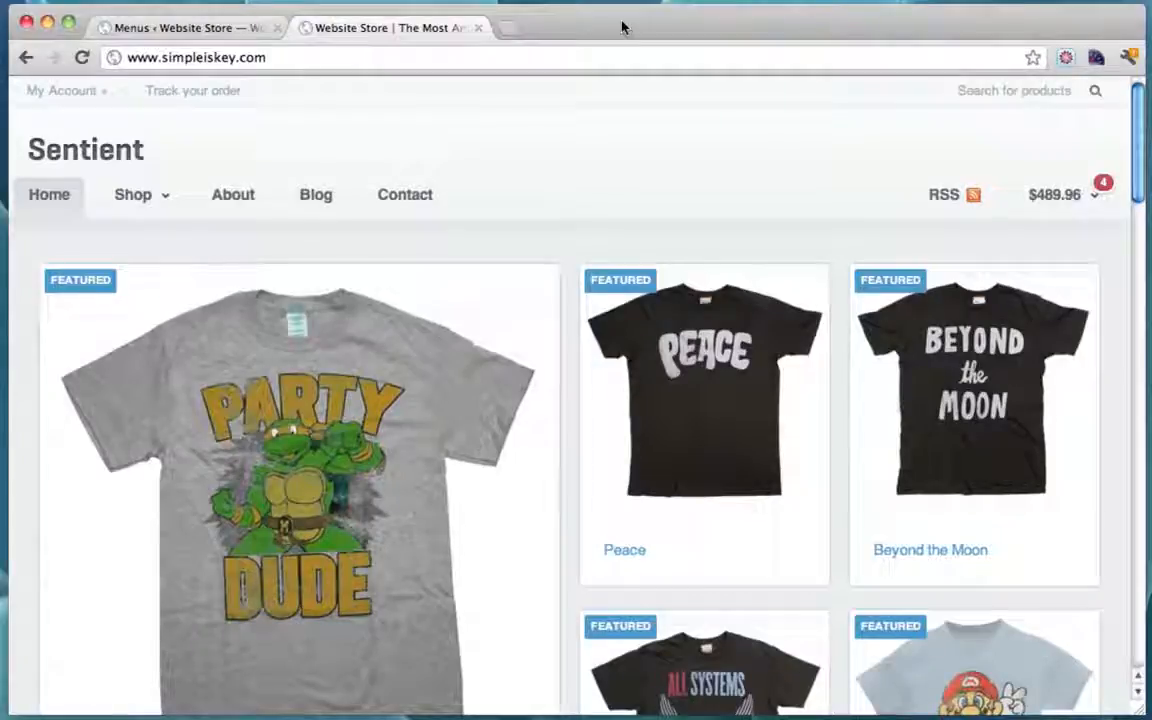
pyautogui.moveTo(1038, 203)
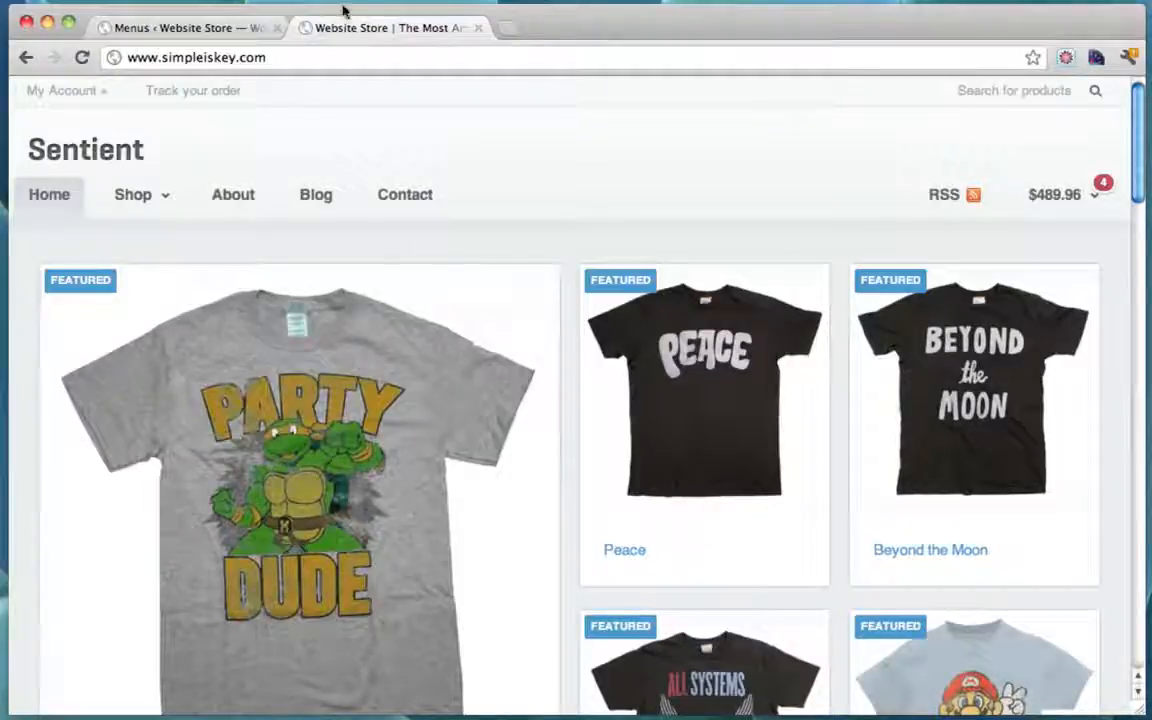
pyautogui.click(508, 28)
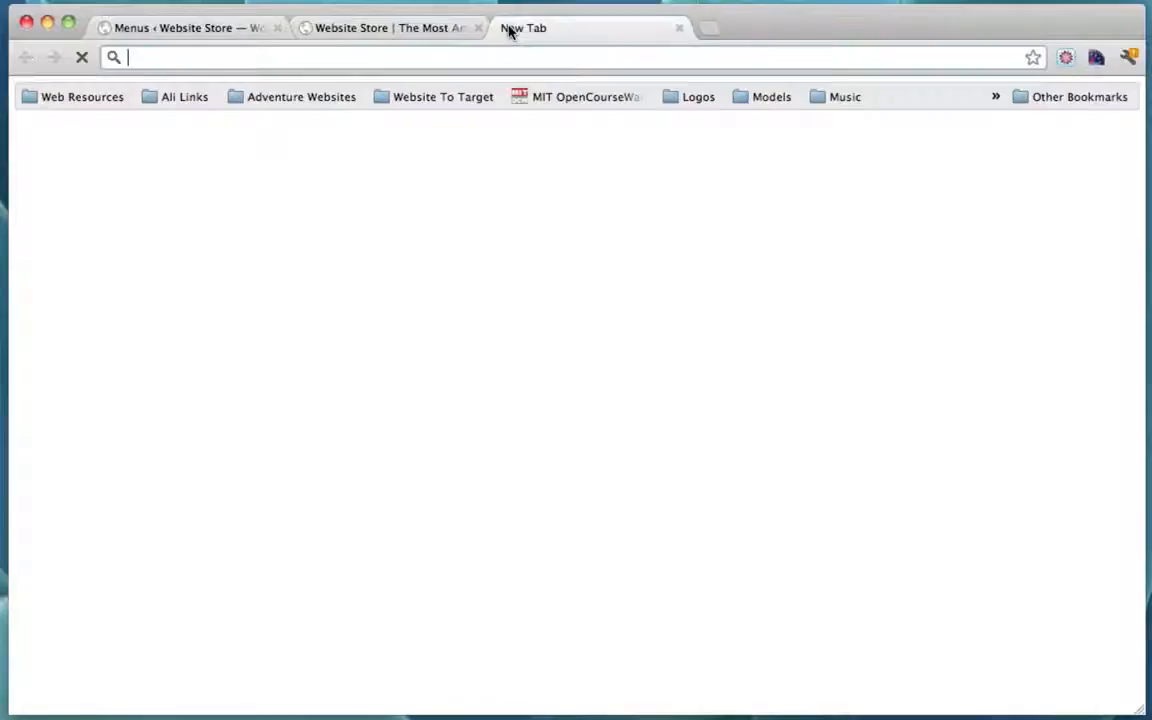
pyautogui.write('www.payp')
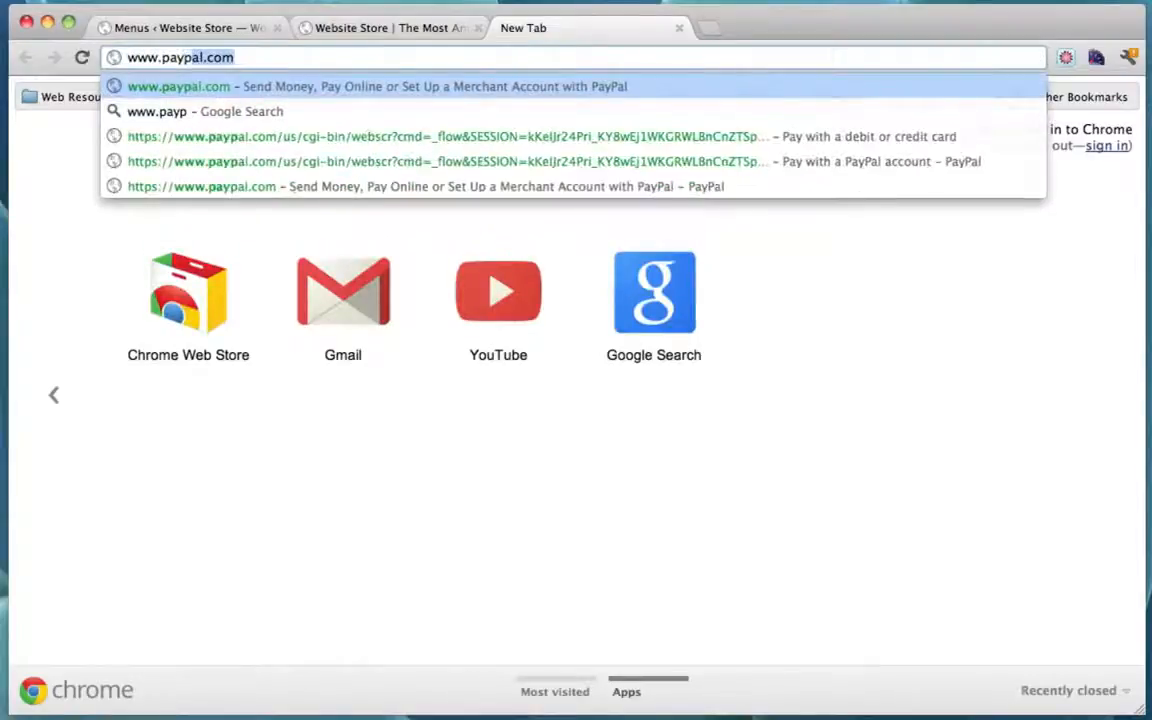
pyautogui.write('al.com')
pyautogui.press('Return')
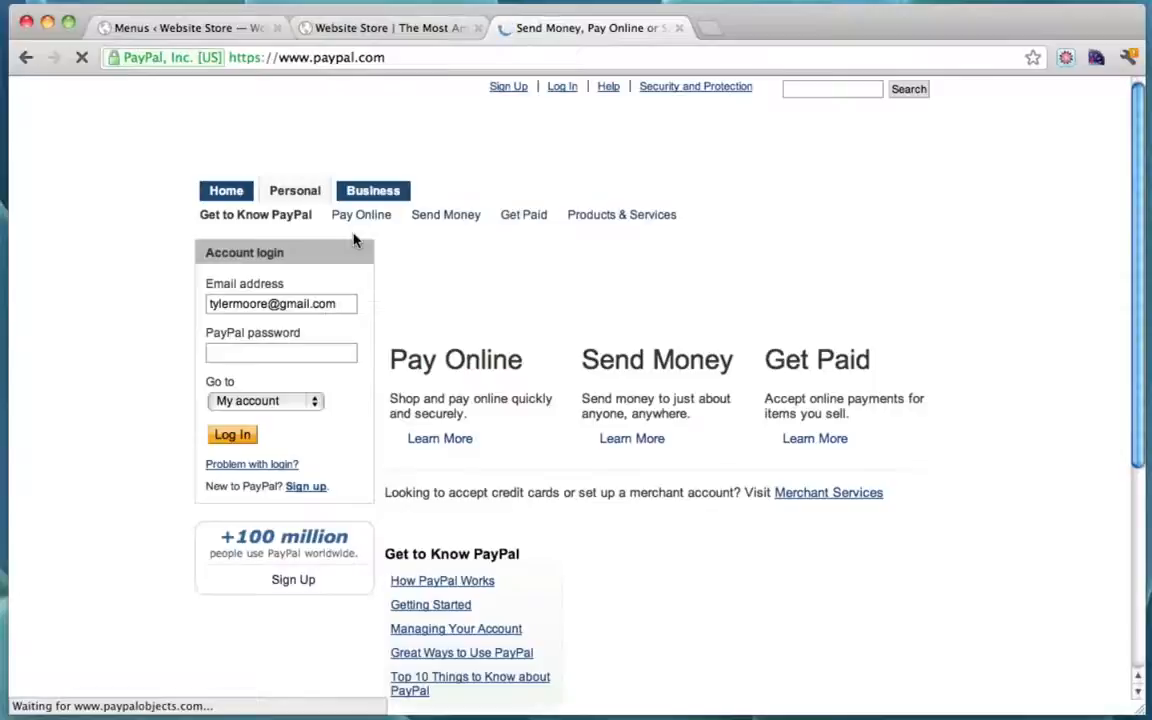
pyautogui.click(314, 488)
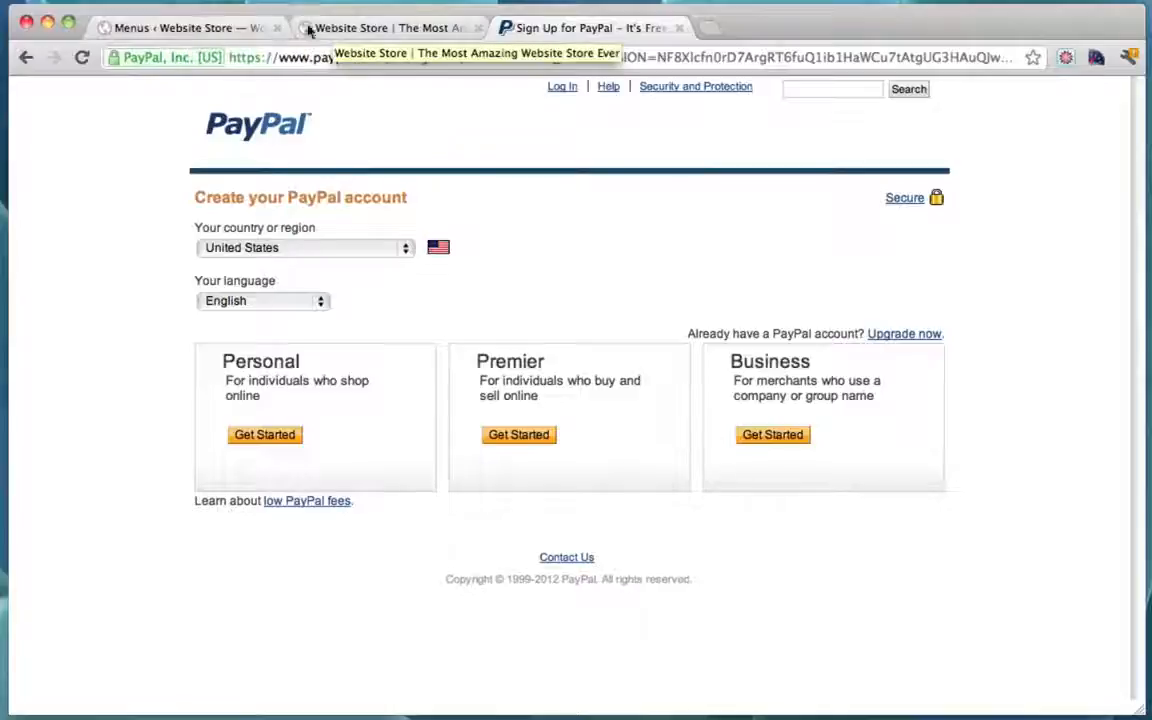
pyautogui.click(205, 27)
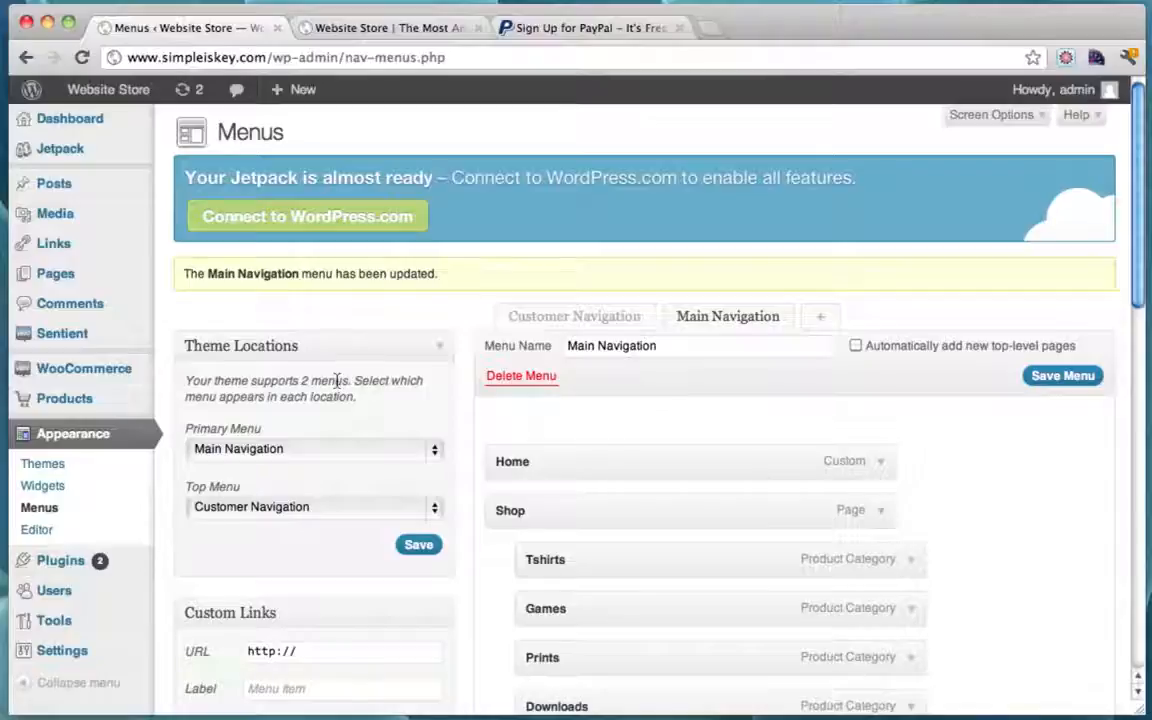
# Step: In WooCommerce Payment Gateways settings, disable bank transfer (BACS) payments
pyautogui.click(92, 370)
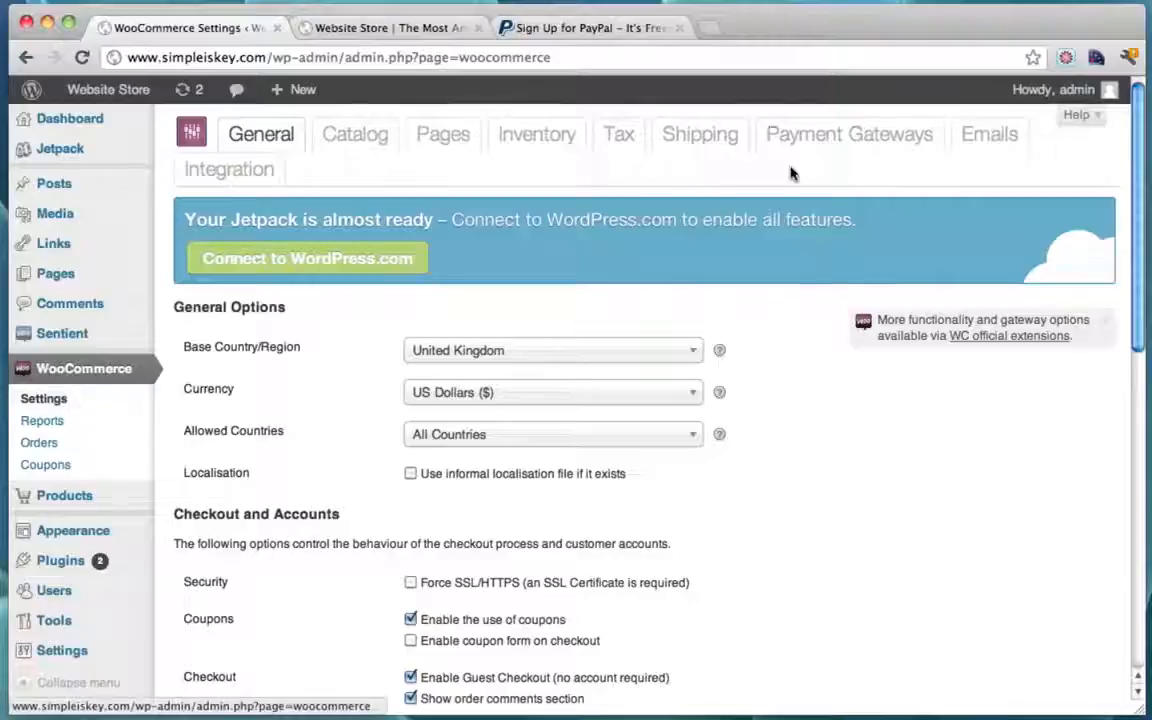
pyautogui.click(845, 143)
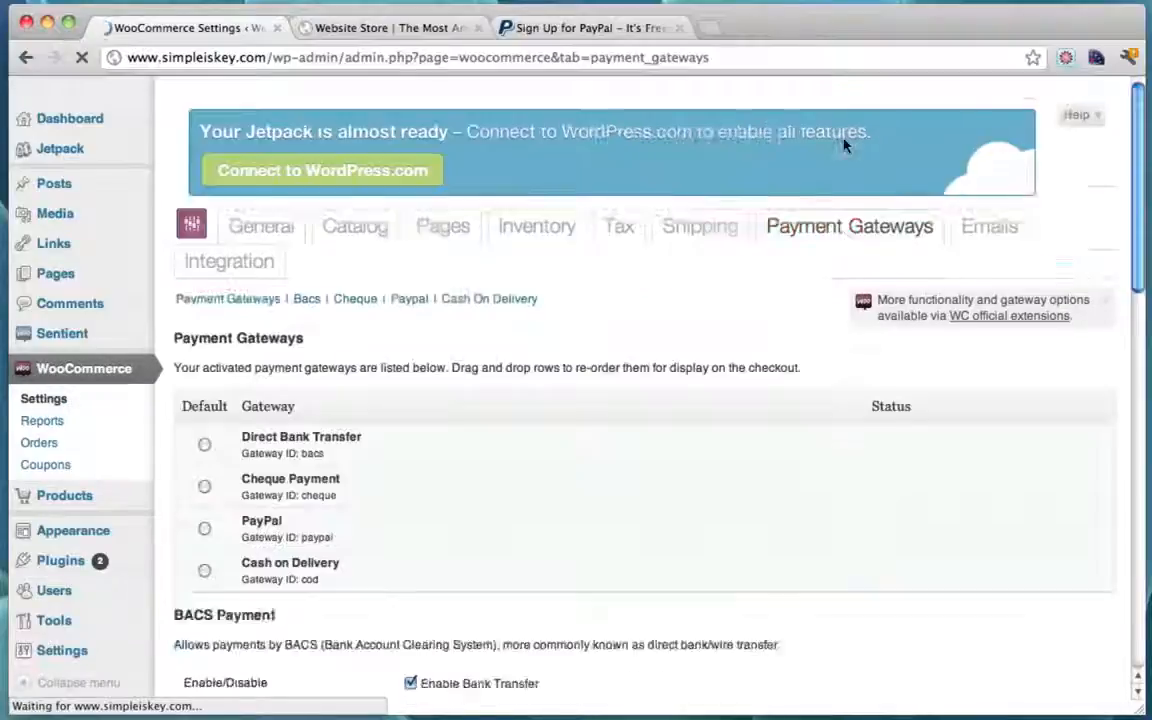
pyautogui.scroll(-1, 548, 384)
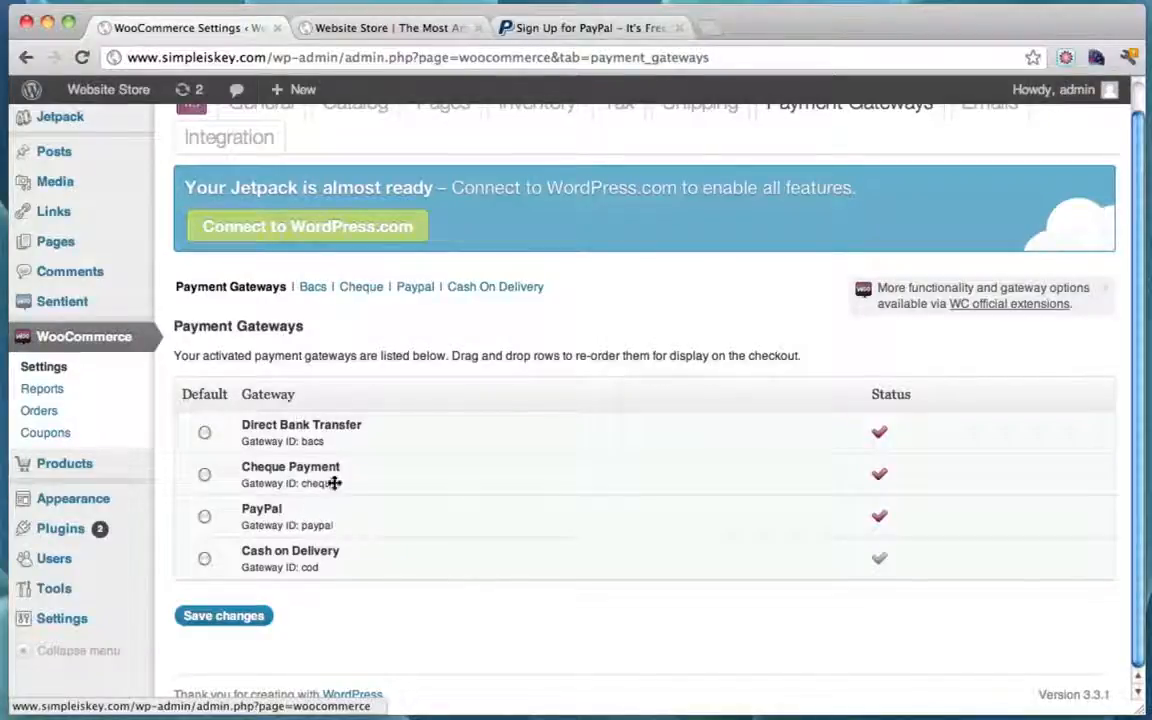
pyautogui.click(313, 287)
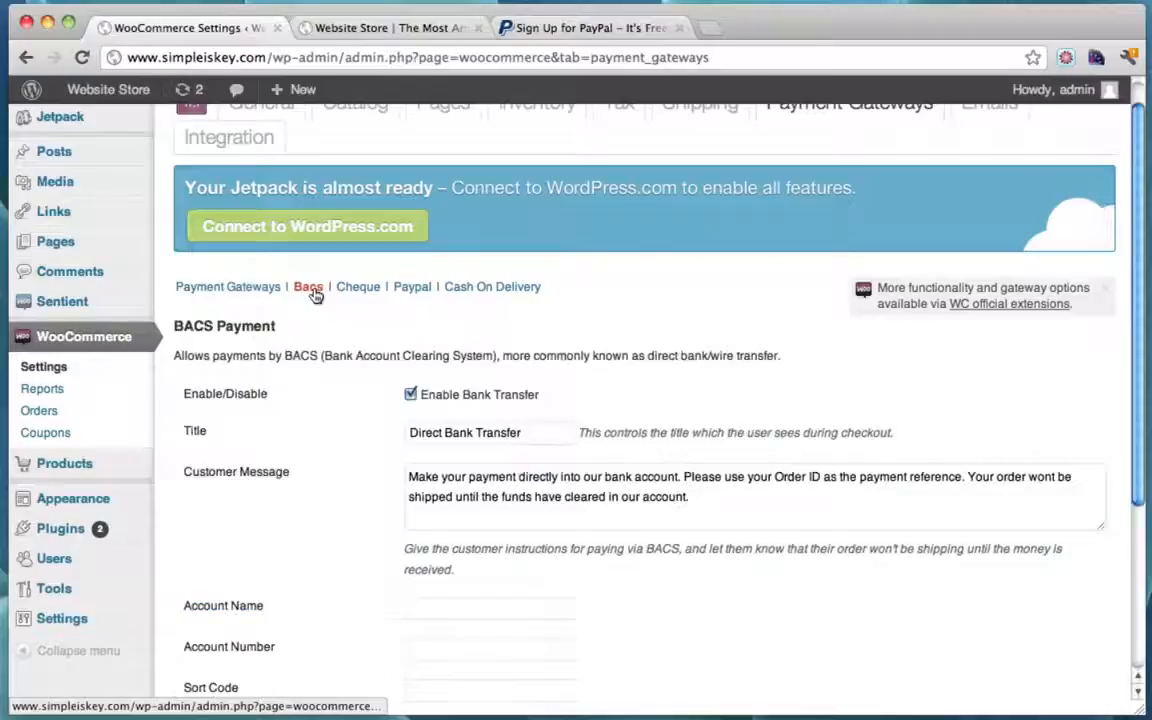
pyautogui.click(412, 396)
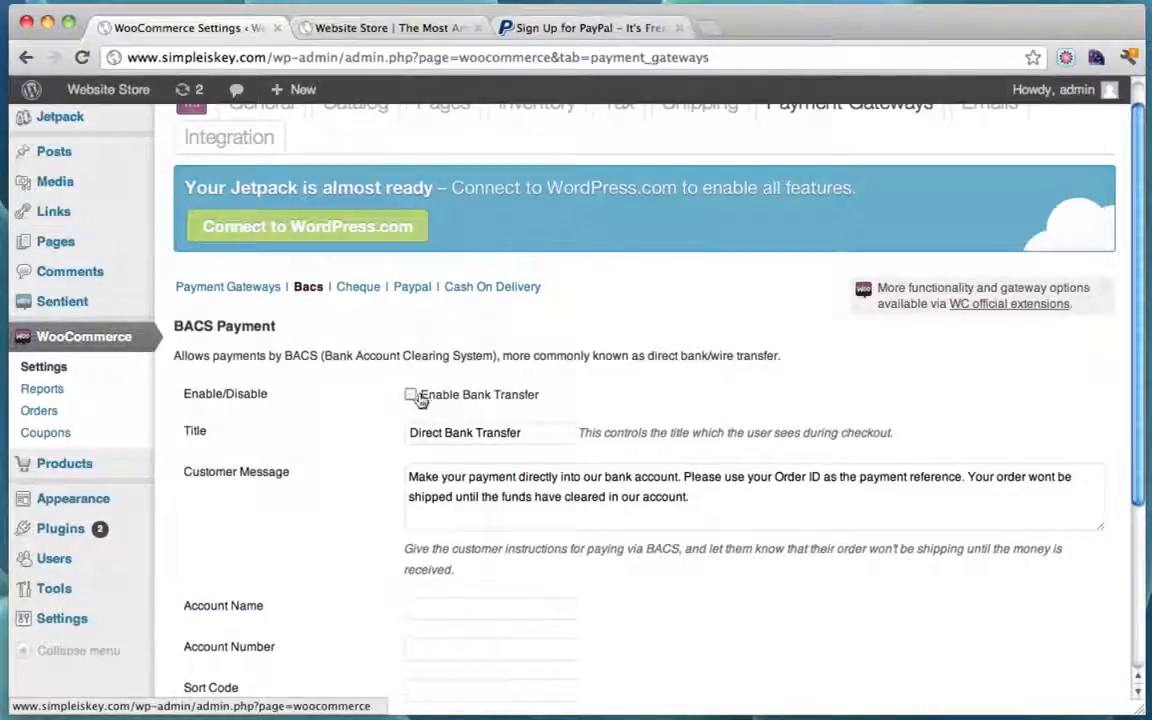
pyautogui.click(259, 290)
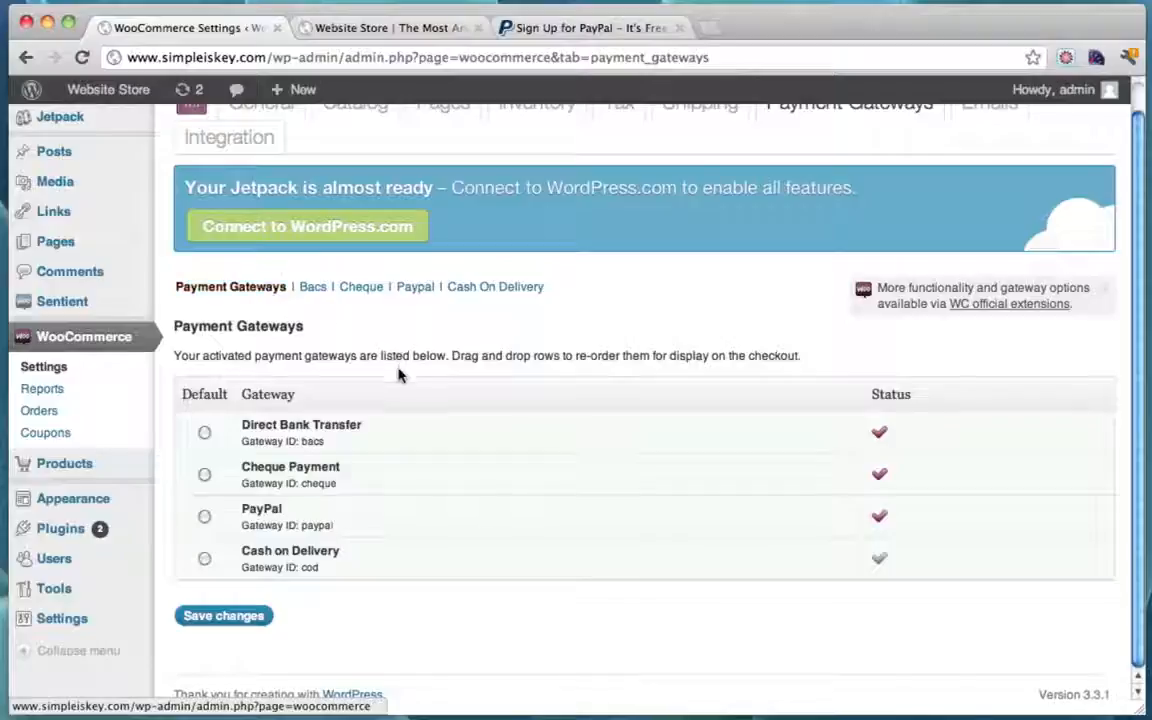
# Step: Confirm Cheque and Cash on Delivery are off, then save the gateway settings
pyautogui.click(311, 288)
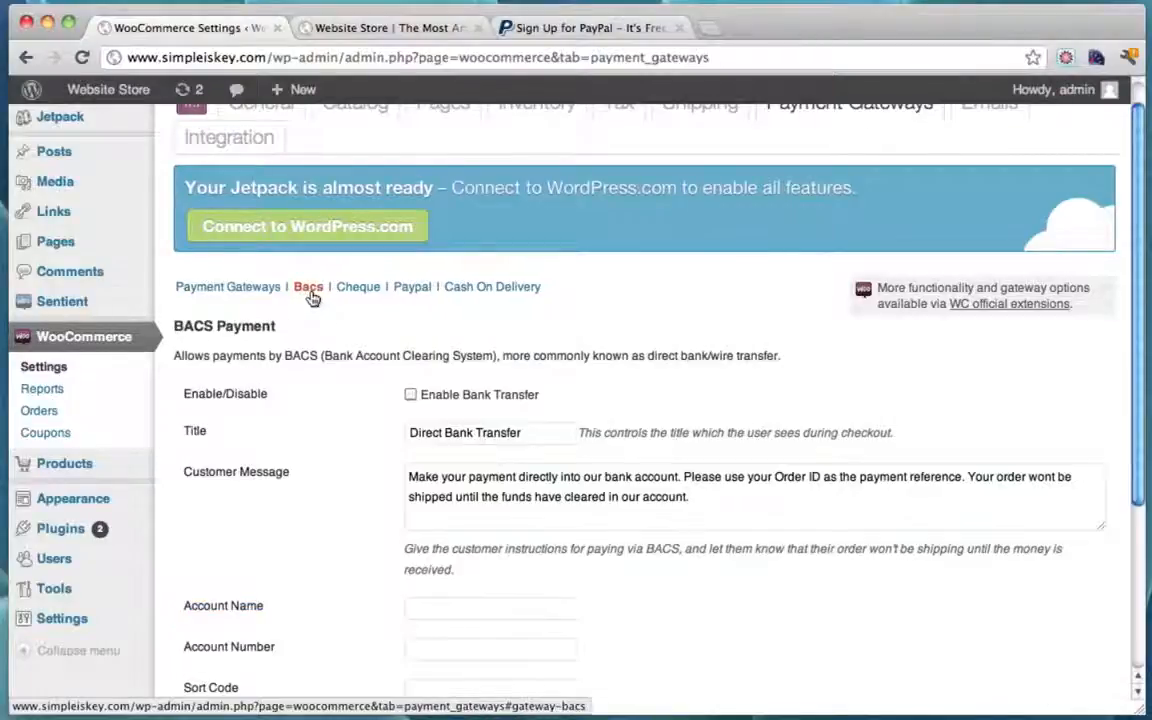
pyautogui.click(229, 292)
pyautogui.click(364, 288)
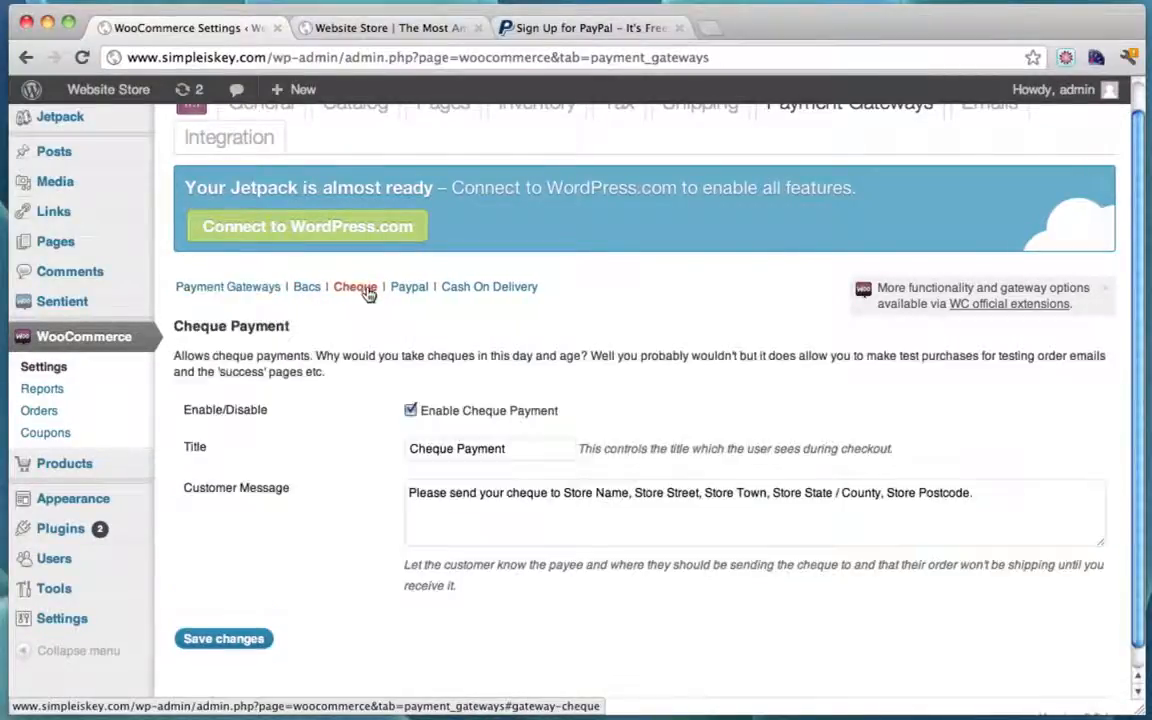
pyautogui.click(257, 289)
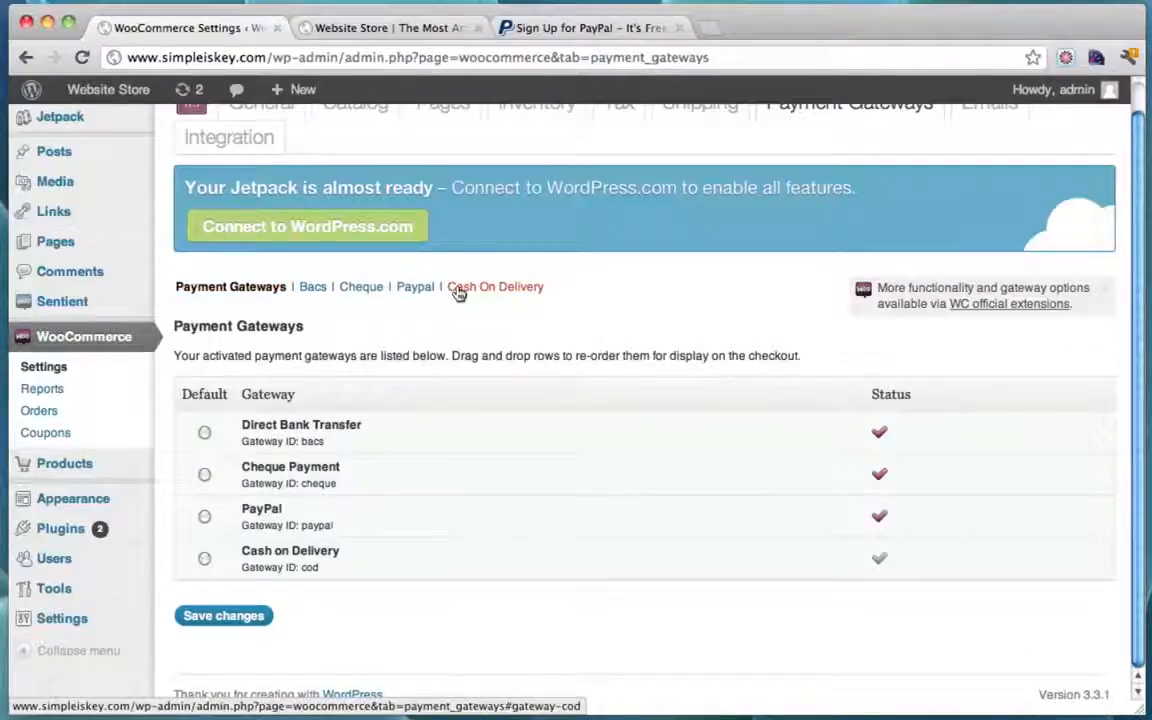
pyautogui.click(458, 290)
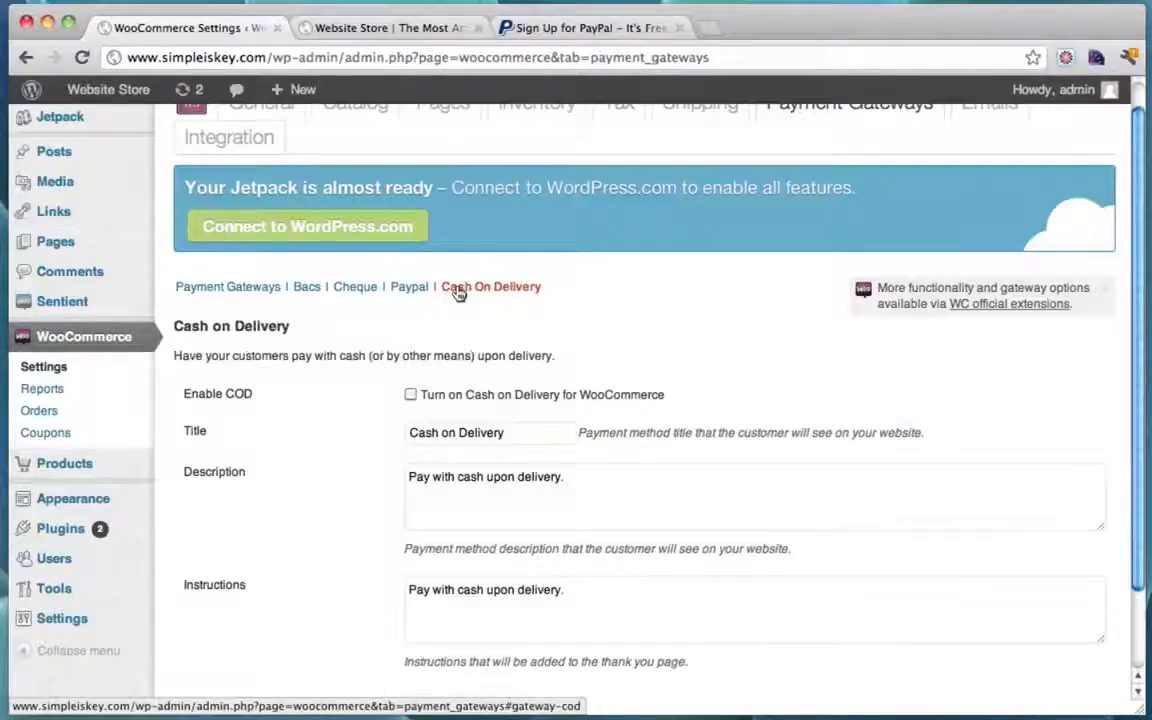
pyautogui.click(235, 289)
pyautogui.click(222, 619)
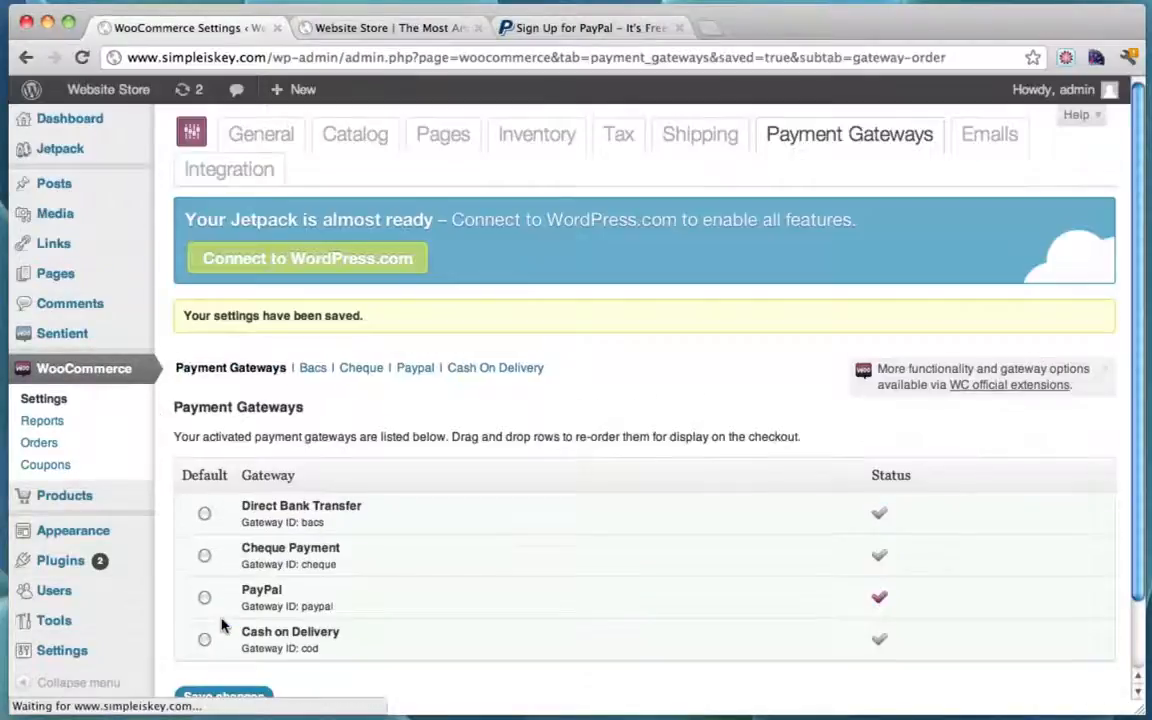
pyautogui.scroll(-2, 620, 323)
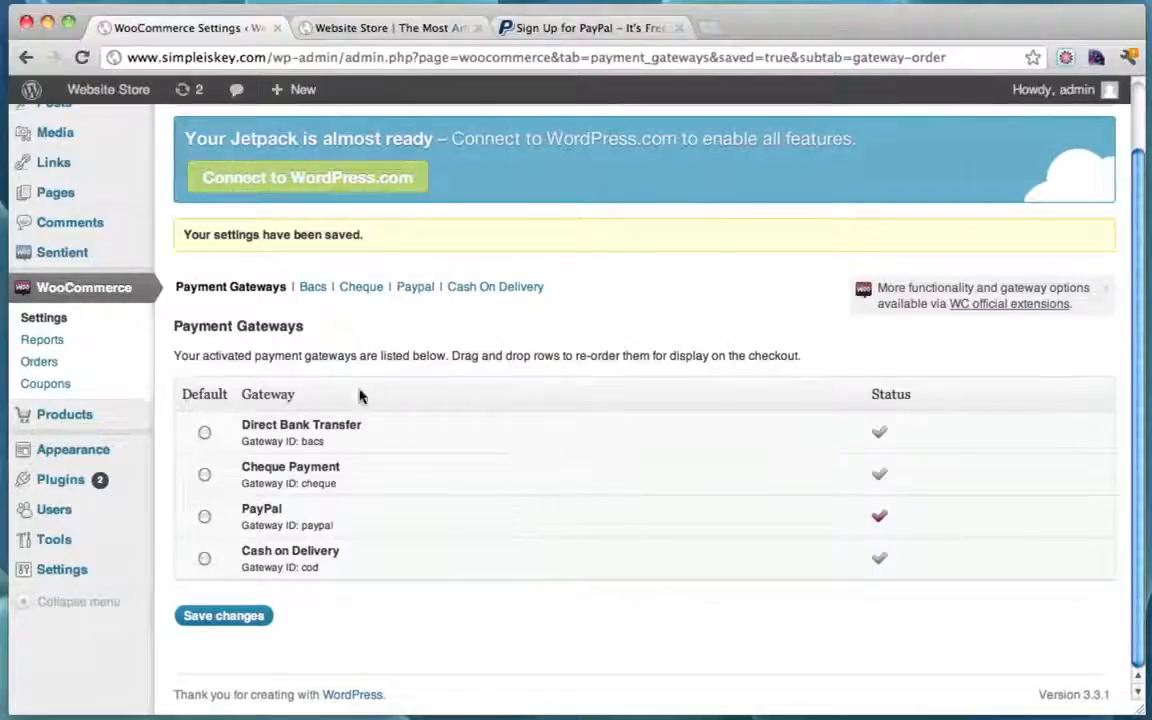
# Step: Fill the PayPal Email field with the store owner's address from autocomplete and save
pyautogui.click(415, 287)
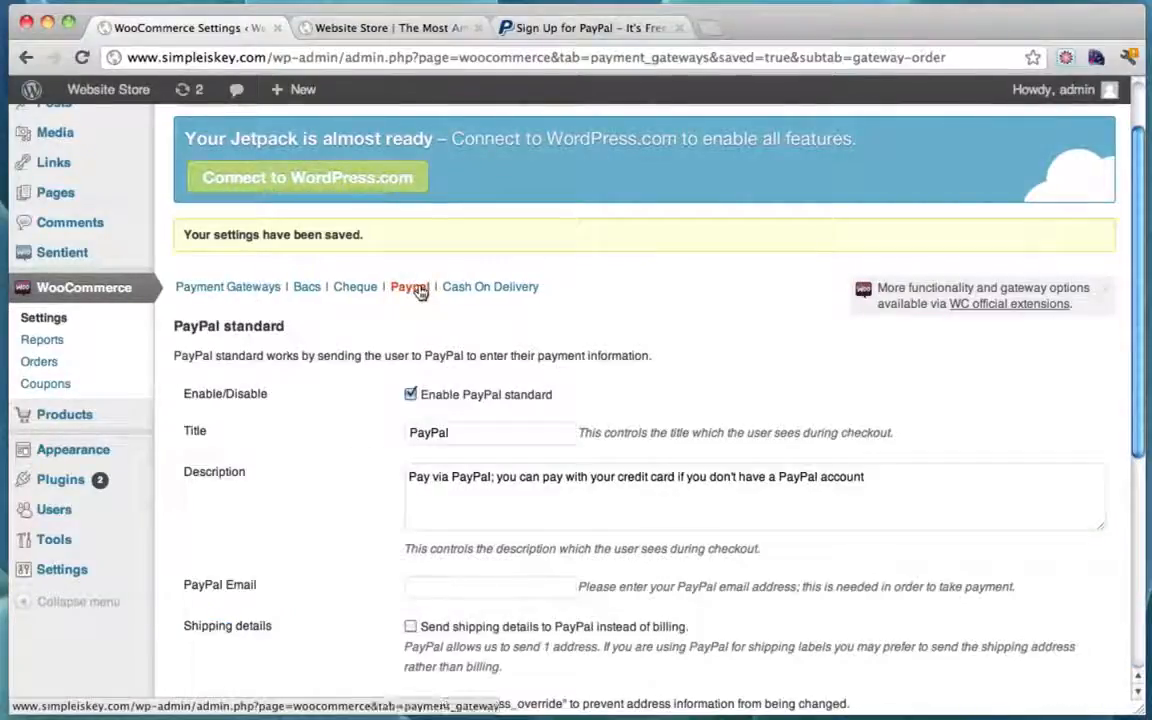
pyautogui.scroll(-5, 637, 361)
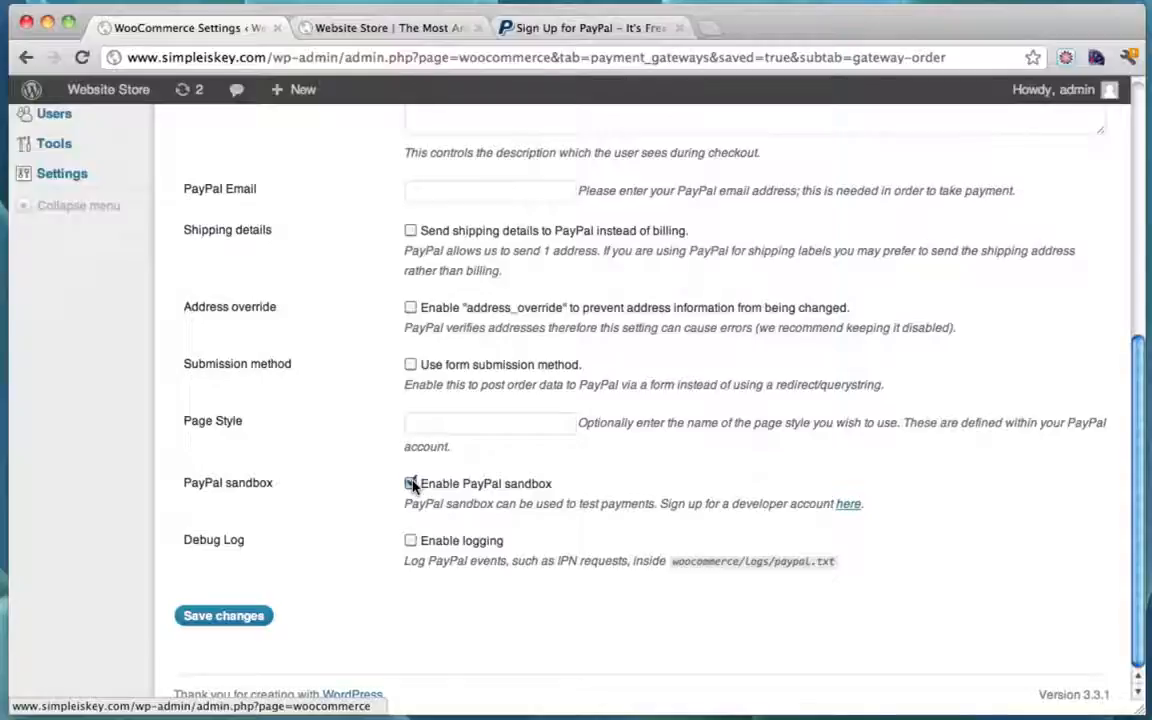
pyautogui.scroll(5, 412, 485)
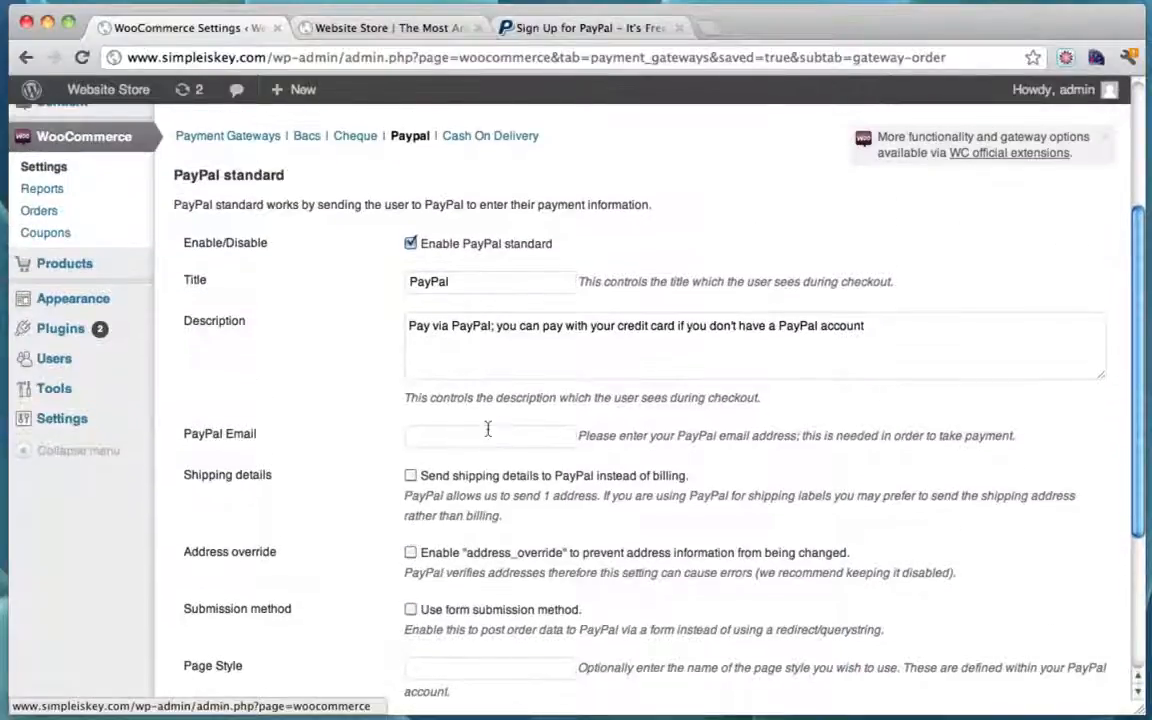
pyautogui.click(483, 432)
pyautogui.write('tyl')
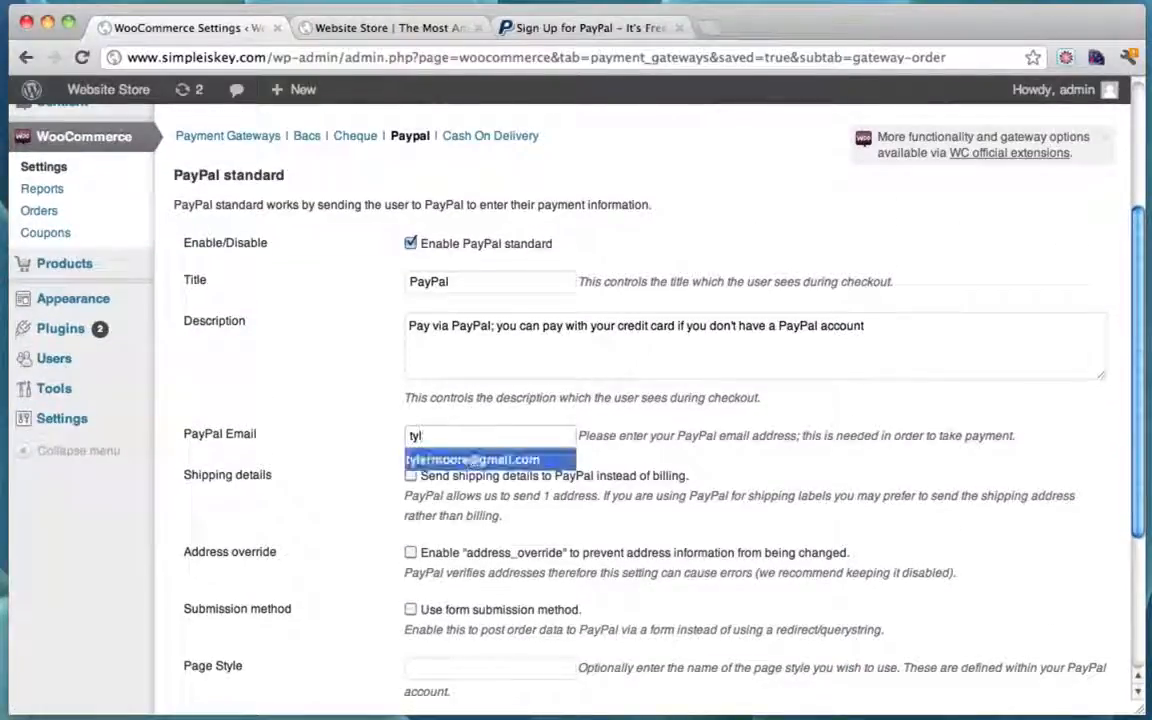
pyautogui.click(472, 460)
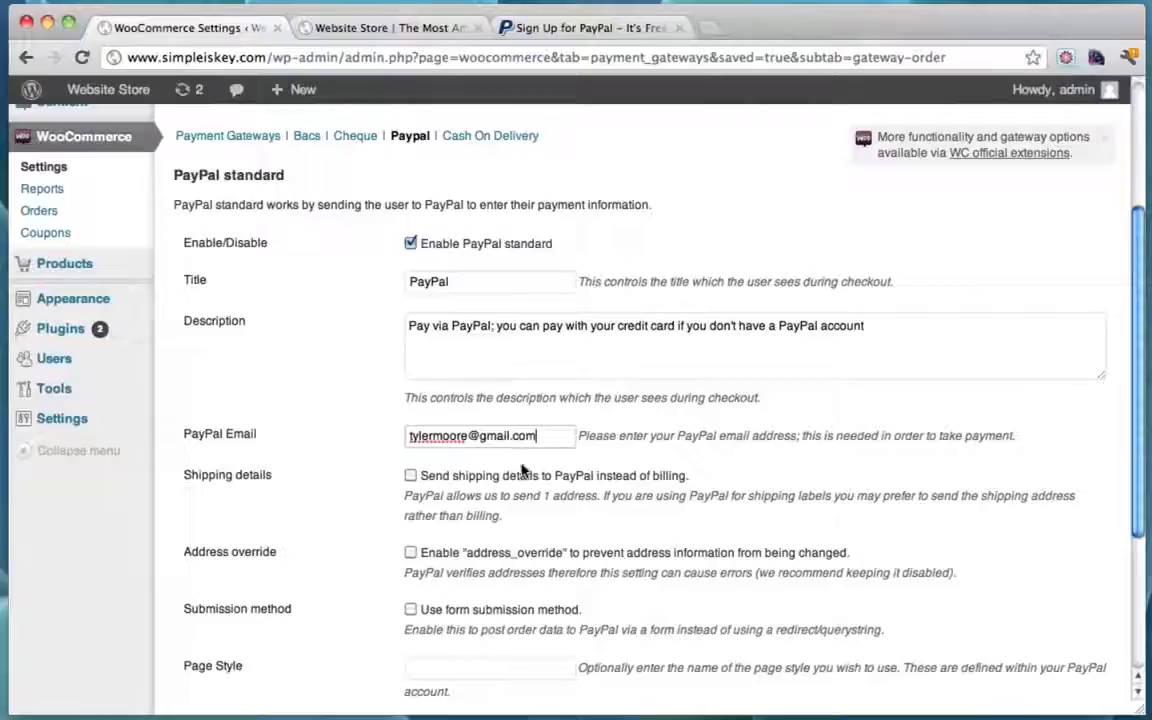
pyautogui.scroll(-2, 521, 470)
pyautogui.scroll(-3, 521, 470)
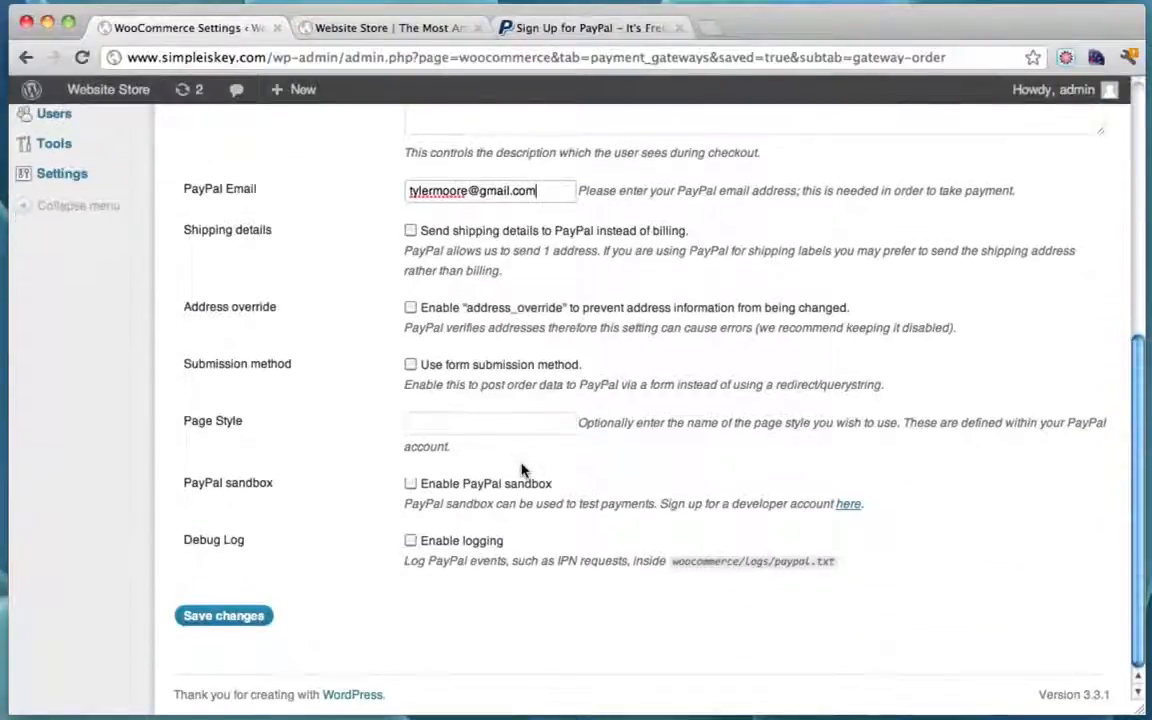
pyautogui.click(244, 614)
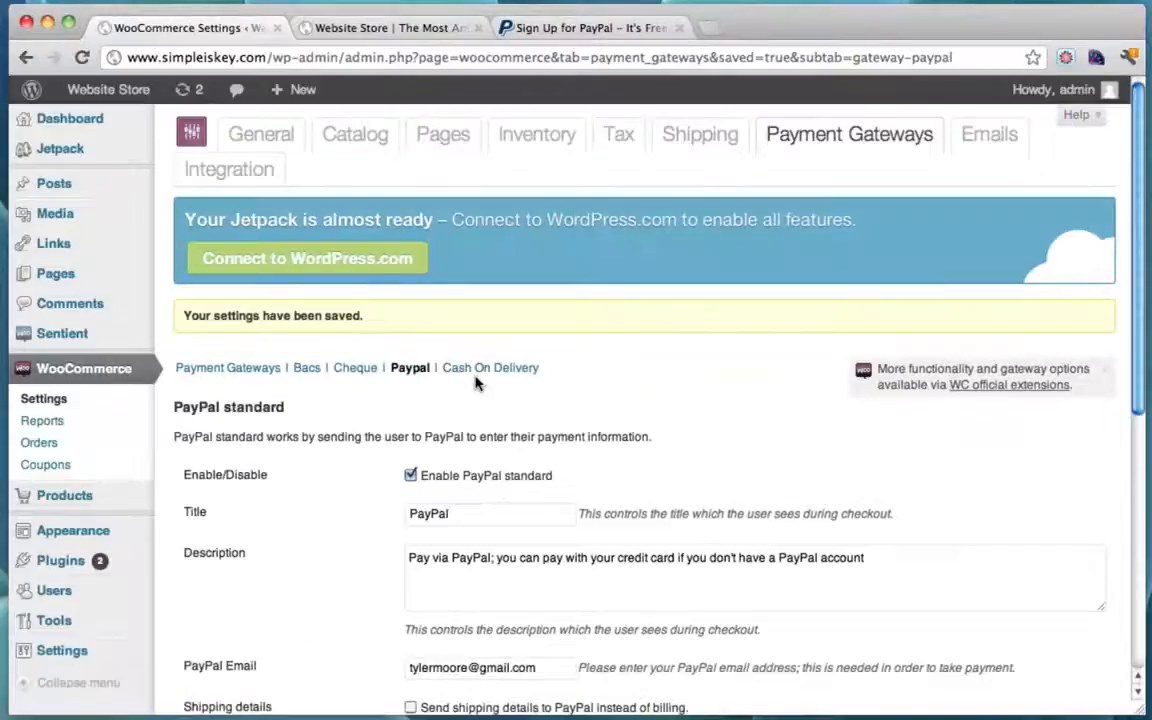
pyautogui.scroll(-3, 476, 383)
pyautogui.scroll(3, 476, 383)
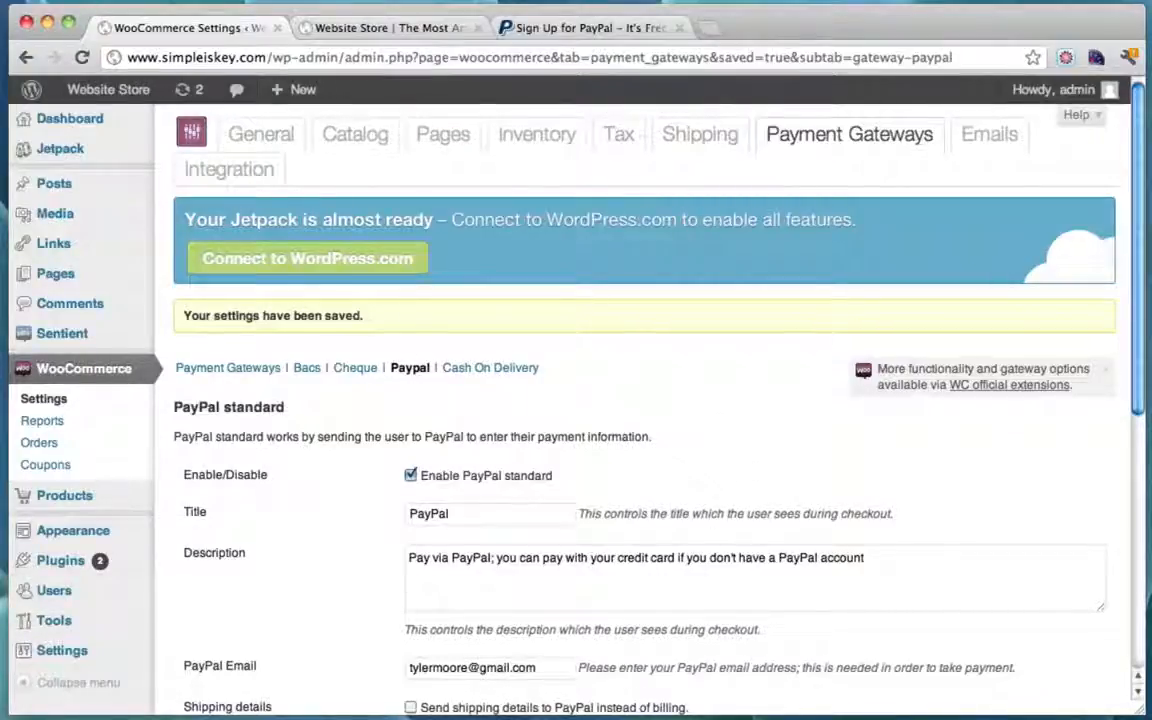
# Step: Go from the storefront's full cart page to checkout with the four-item cart
pyautogui.click(380, 28)
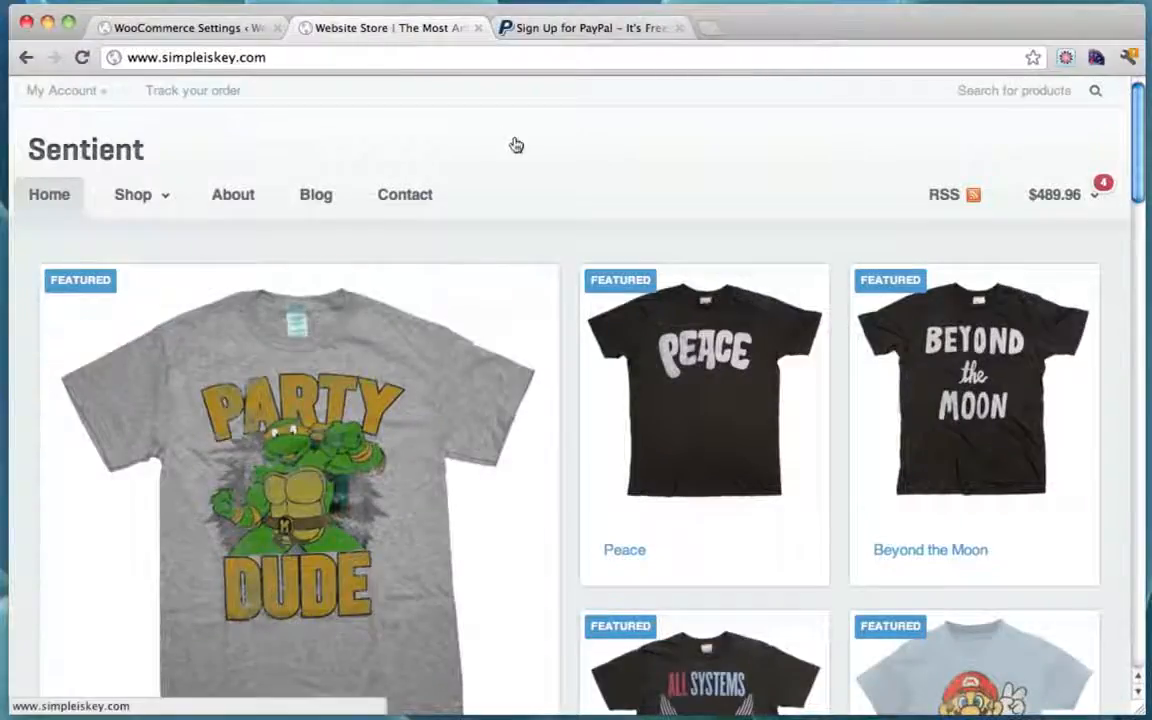
pyautogui.moveTo(1084, 196)
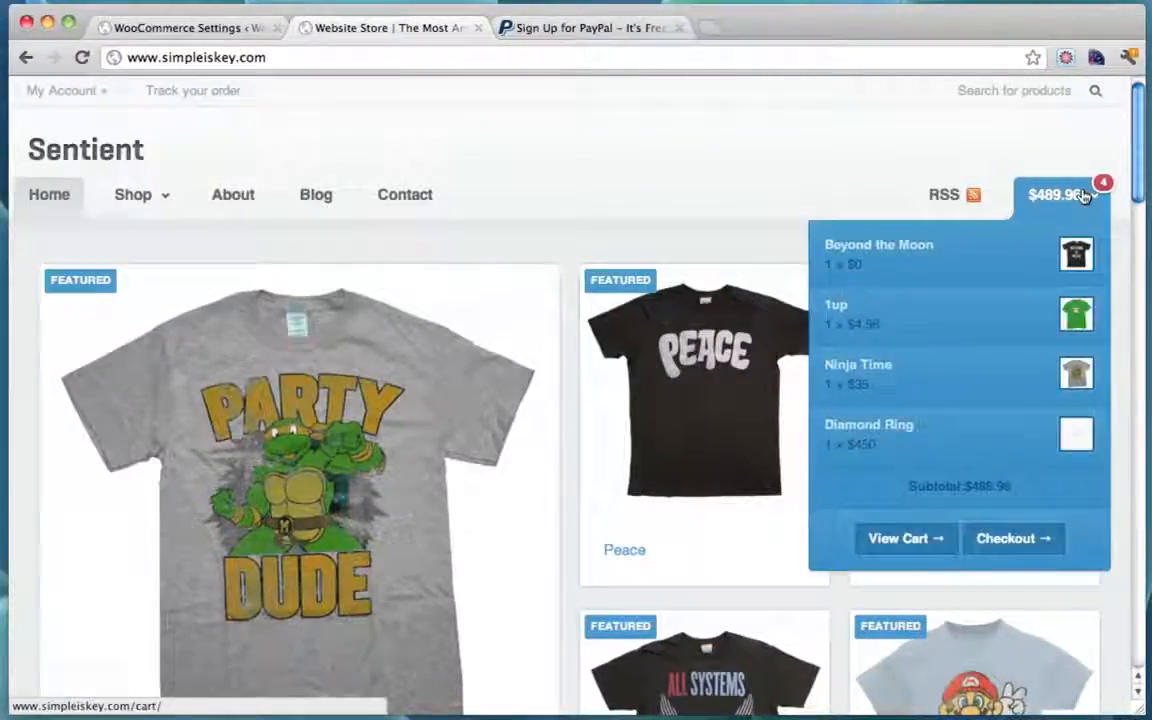
pyautogui.click(884, 538)
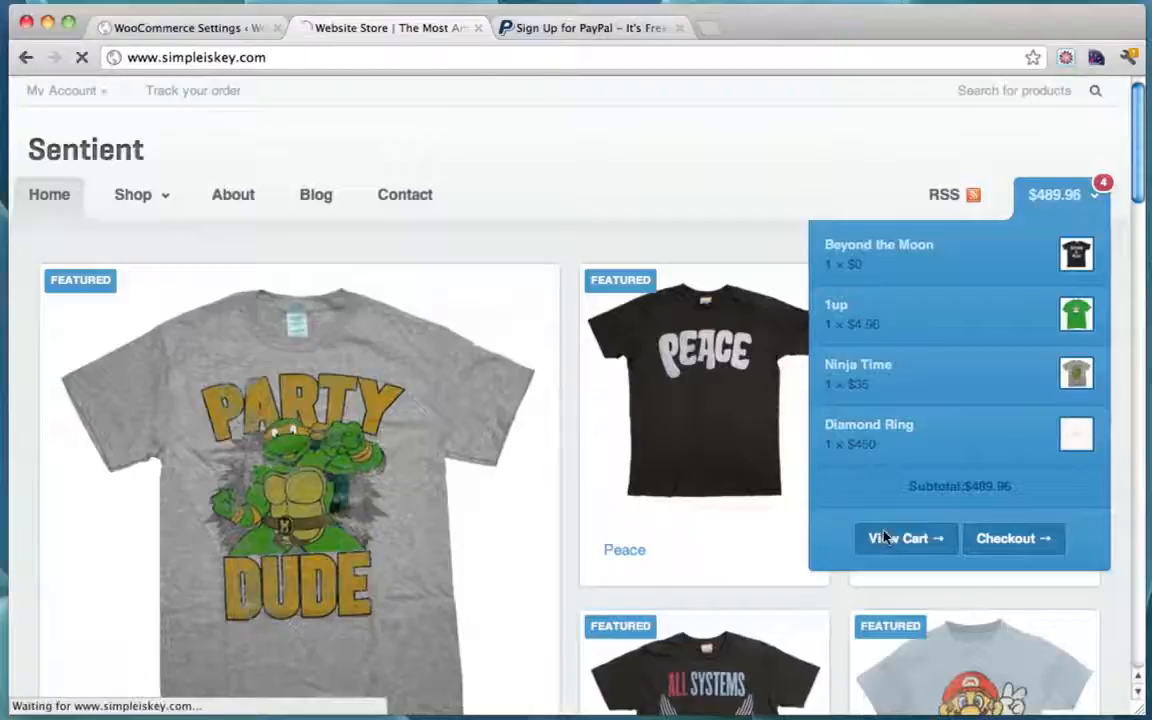
pyautogui.scroll(-3, 765, 290)
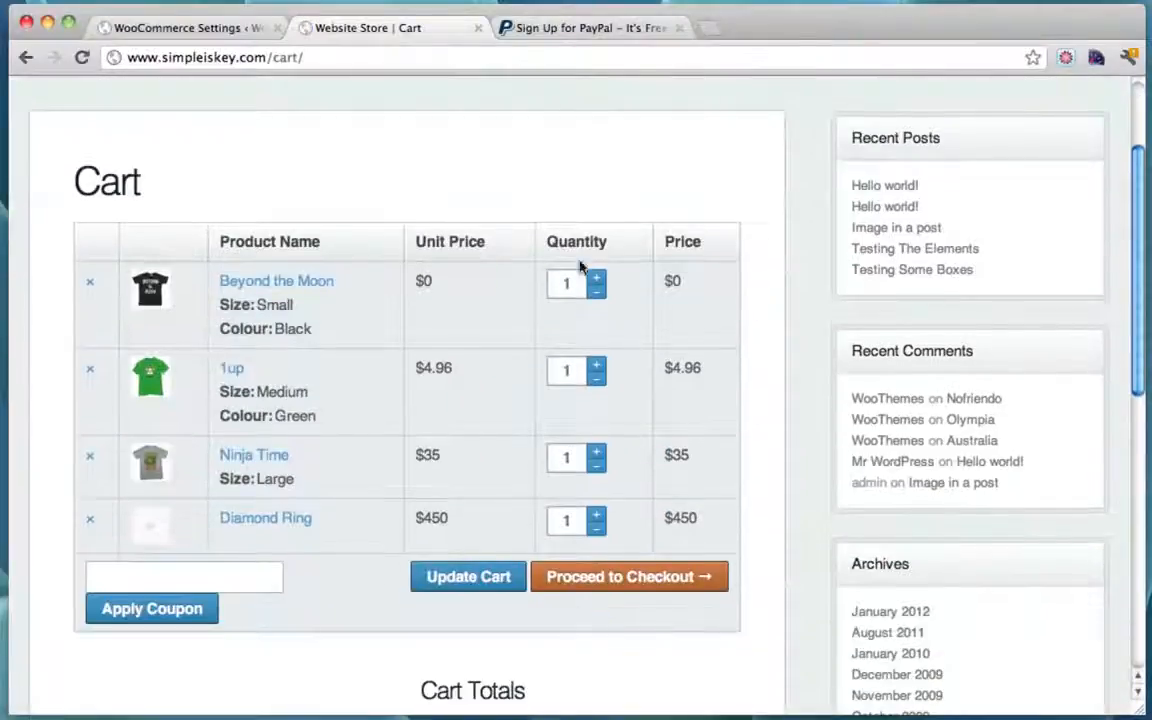
pyautogui.click(659, 588)
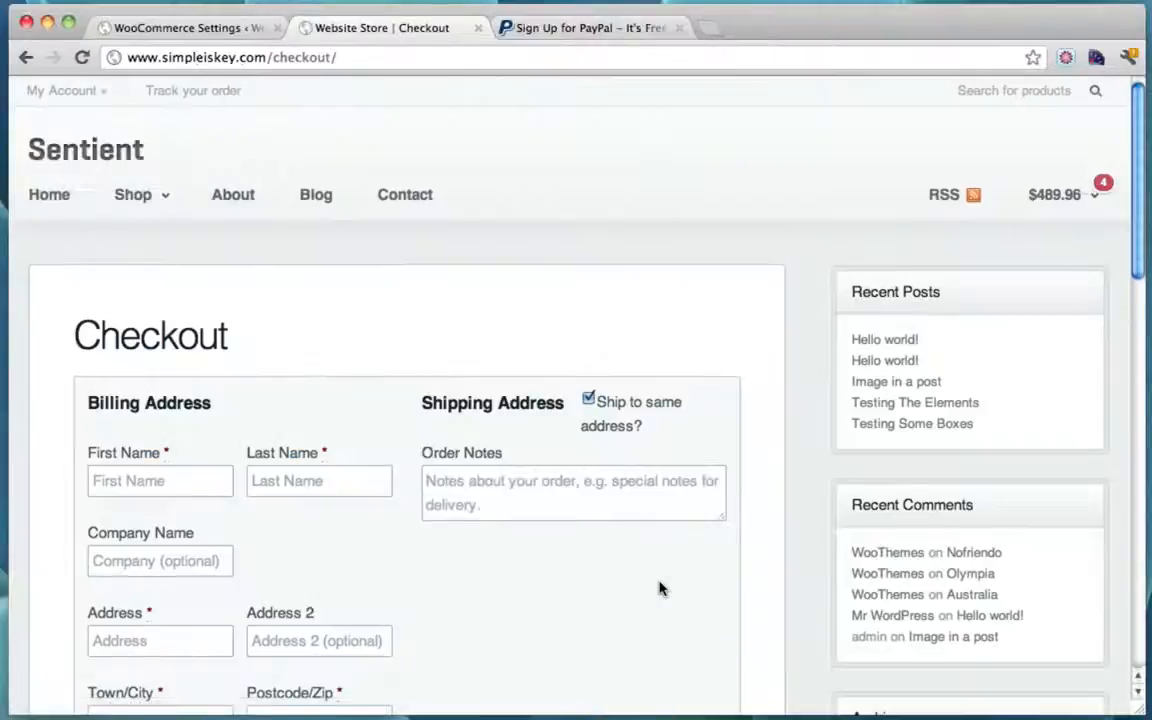
pyautogui.scroll(-2, 660, 588)
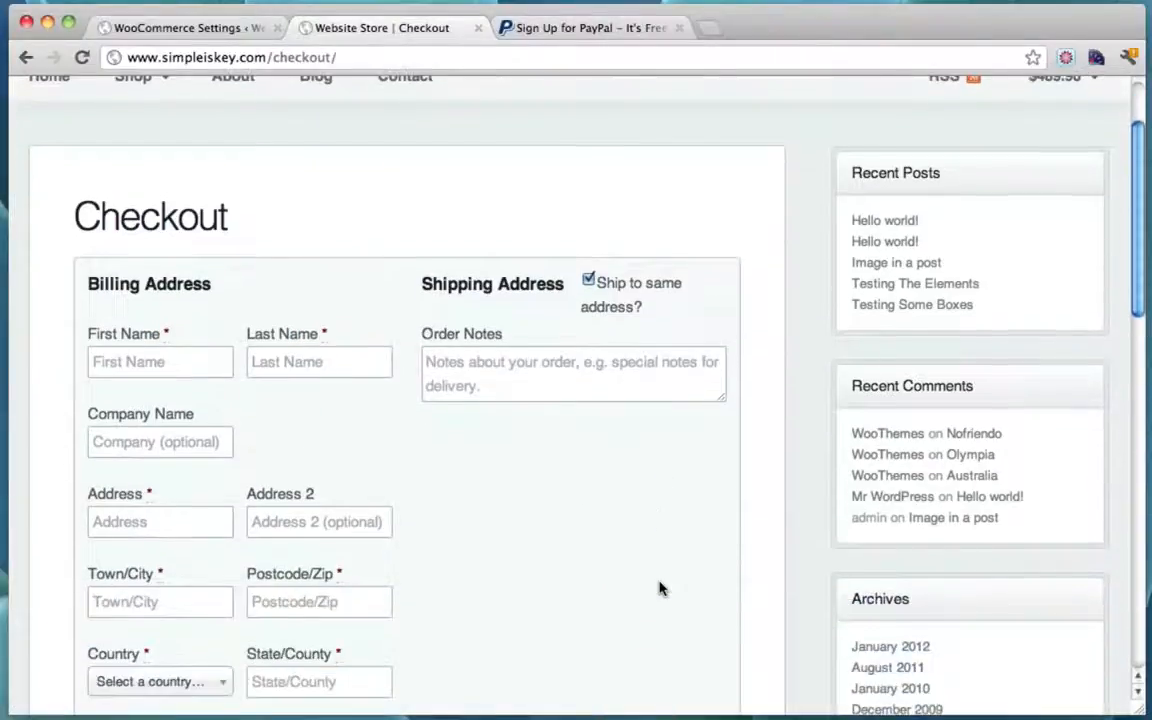
# Step: Fill the billing form from the saved address autofill suggestion
pyautogui.click(187, 373)
pyautogui.write('Ty')
pyautogui.press('Down')
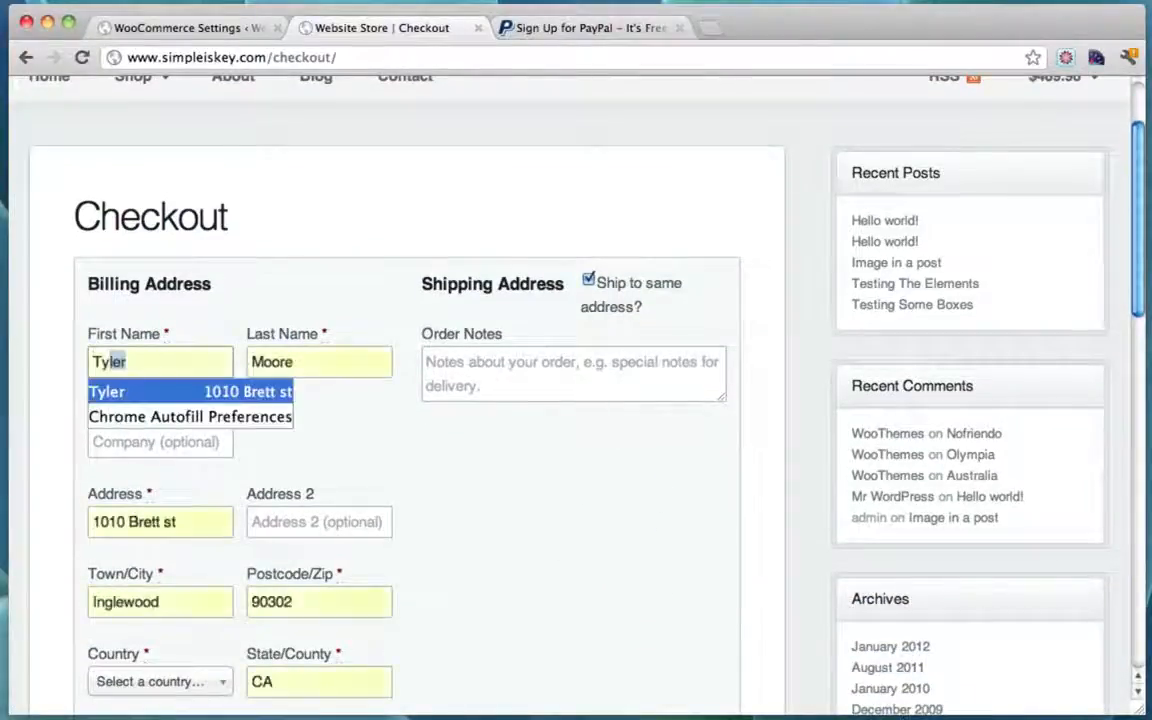
pyautogui.click(504, 485)
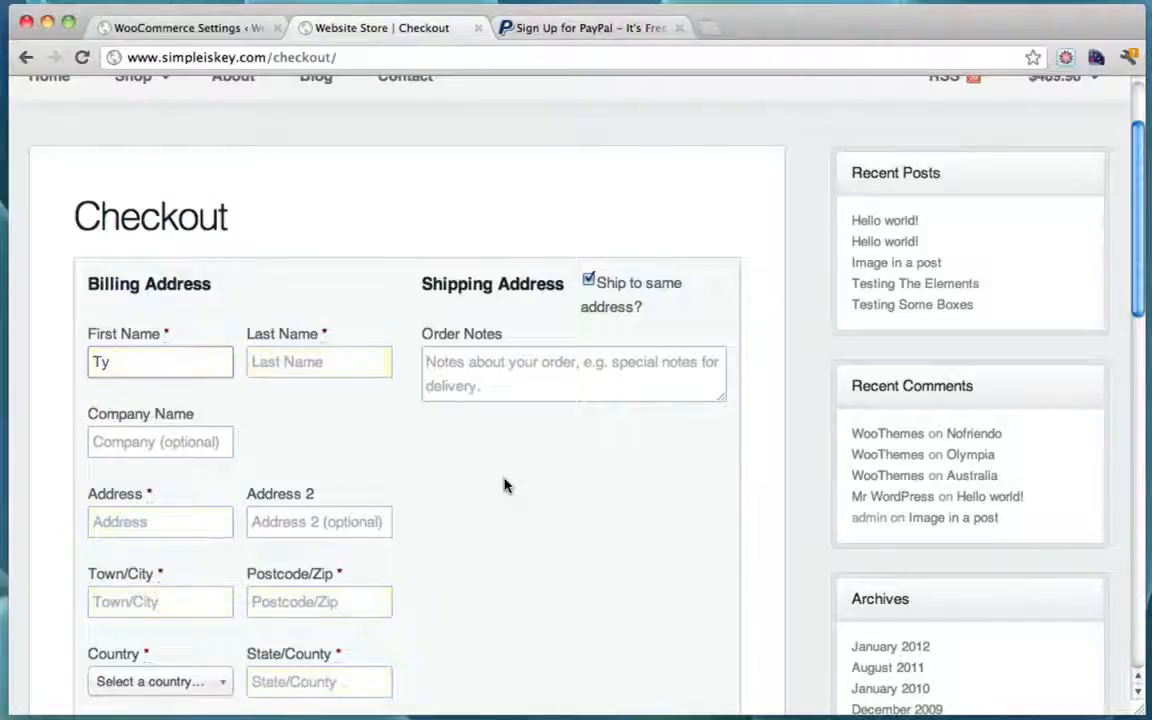
pyautogui.click(156, 369)
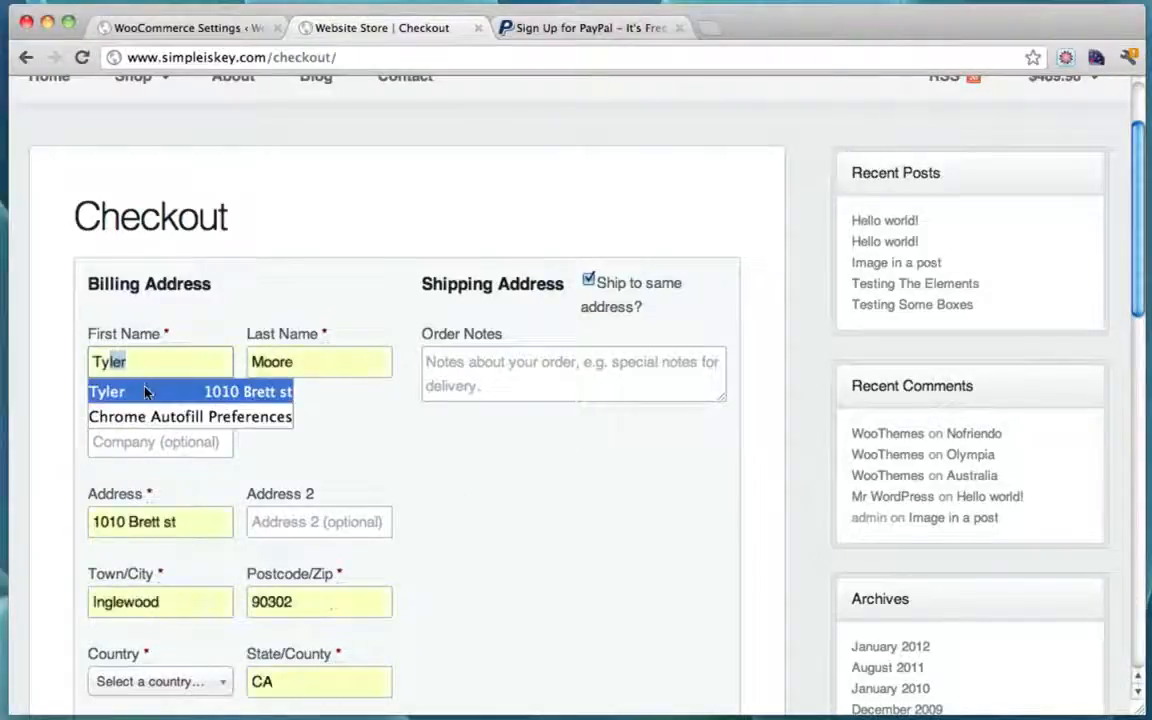
pyautogui.click(150, 392)
pyautogui.scroll(-3, 523, 501)
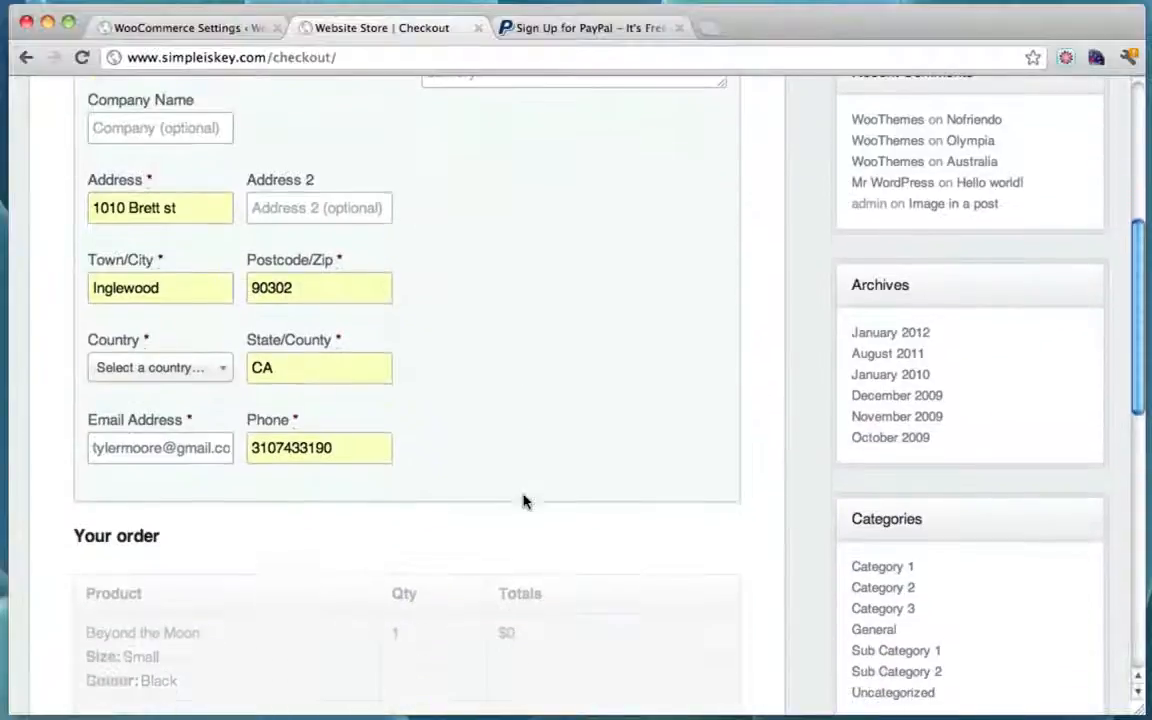
# Step: Set the billing country to United States and place the $489.96 order via PayPal
pyautogui.click(190, 370)
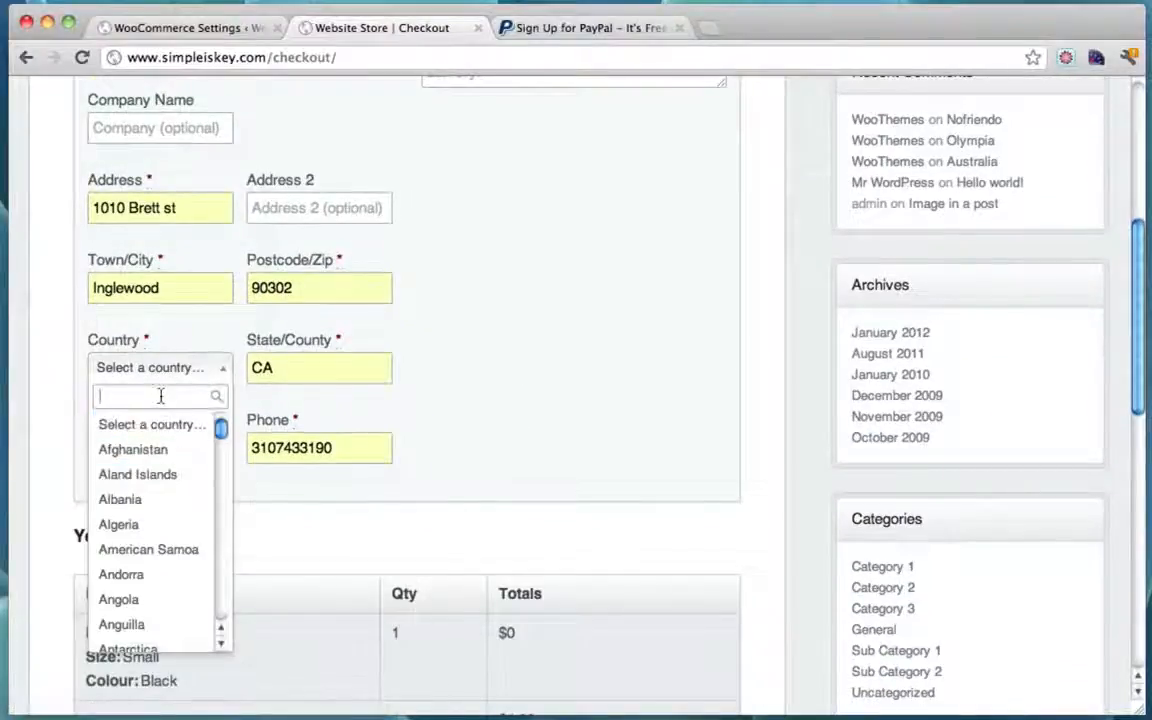
pyautogui.write('C')
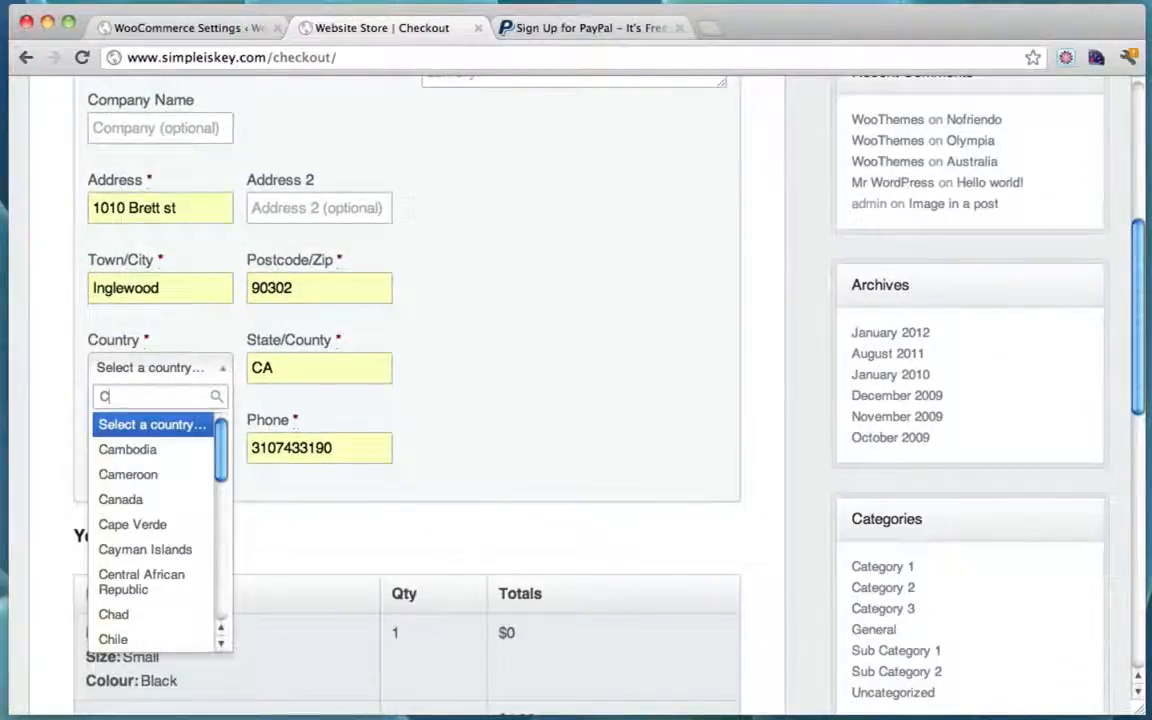
pyautogui.press('BackSpace')
pyautogui.write('Un')
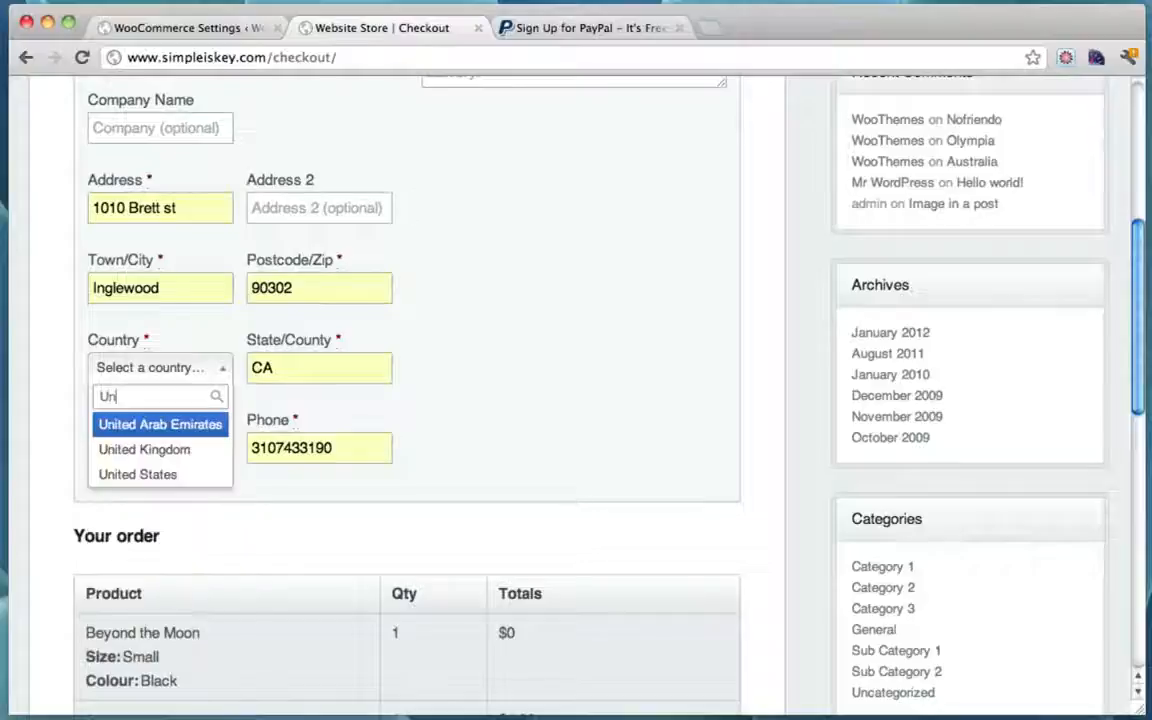
pyautogui.click(162, 474)
pyautogui.scroll(2, 281, 450)
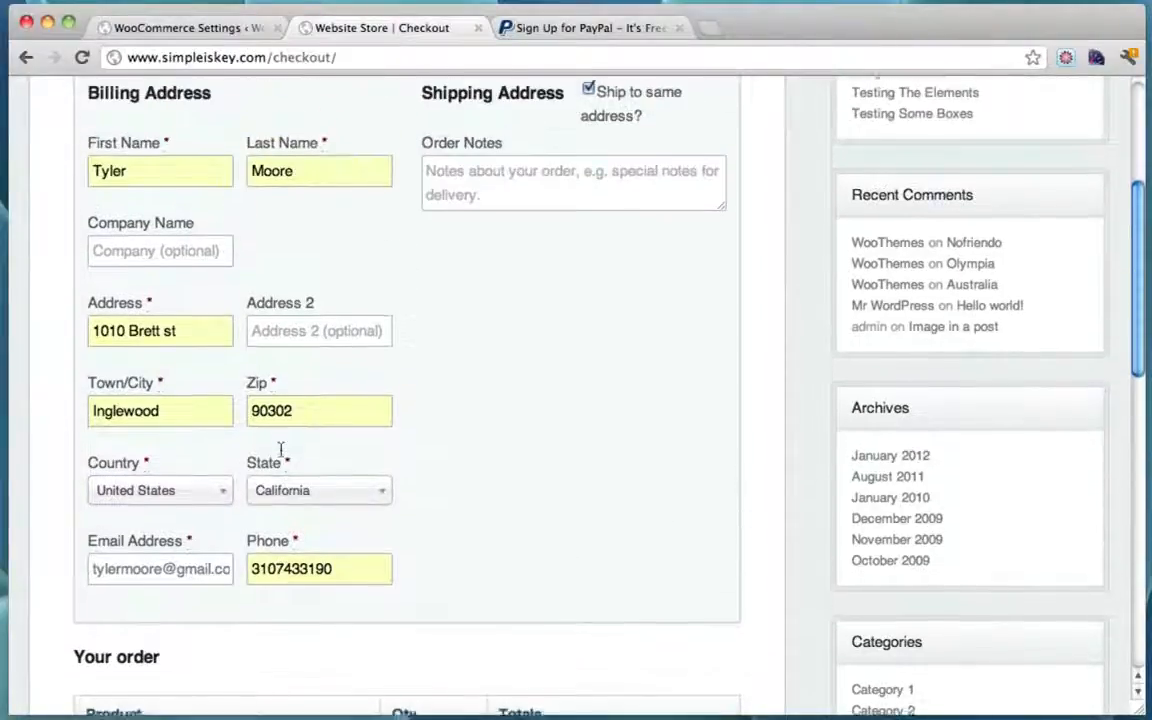
pyautogui.scroll(-10, 281, 450)
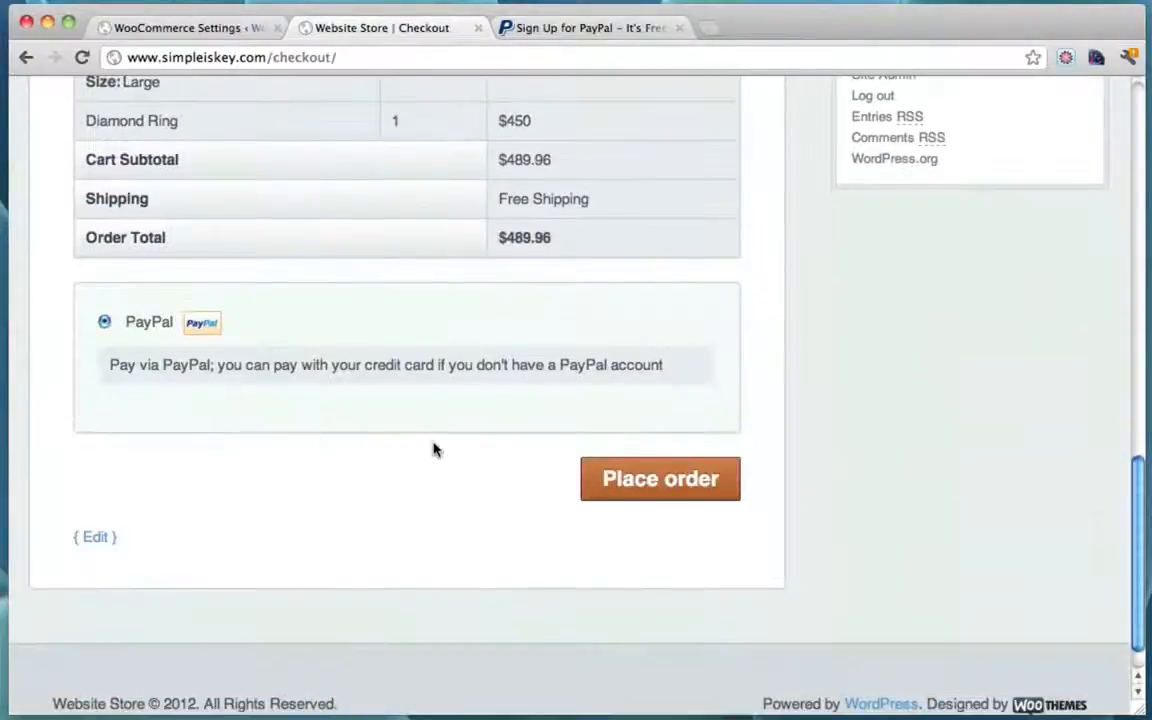
pyautogui.click(655, 486)
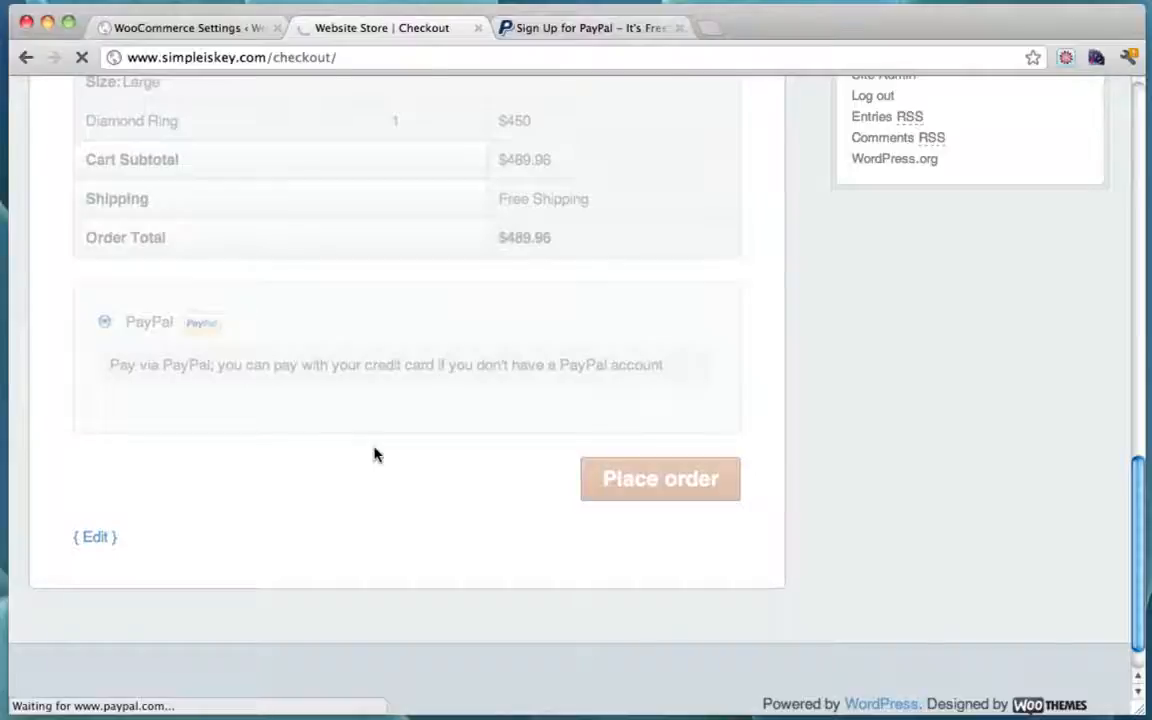
# Step: Choose to pay without a PayPal account and review the guest card form for $489.96 USD
pyautogui.scroll(-2, 753, 365)
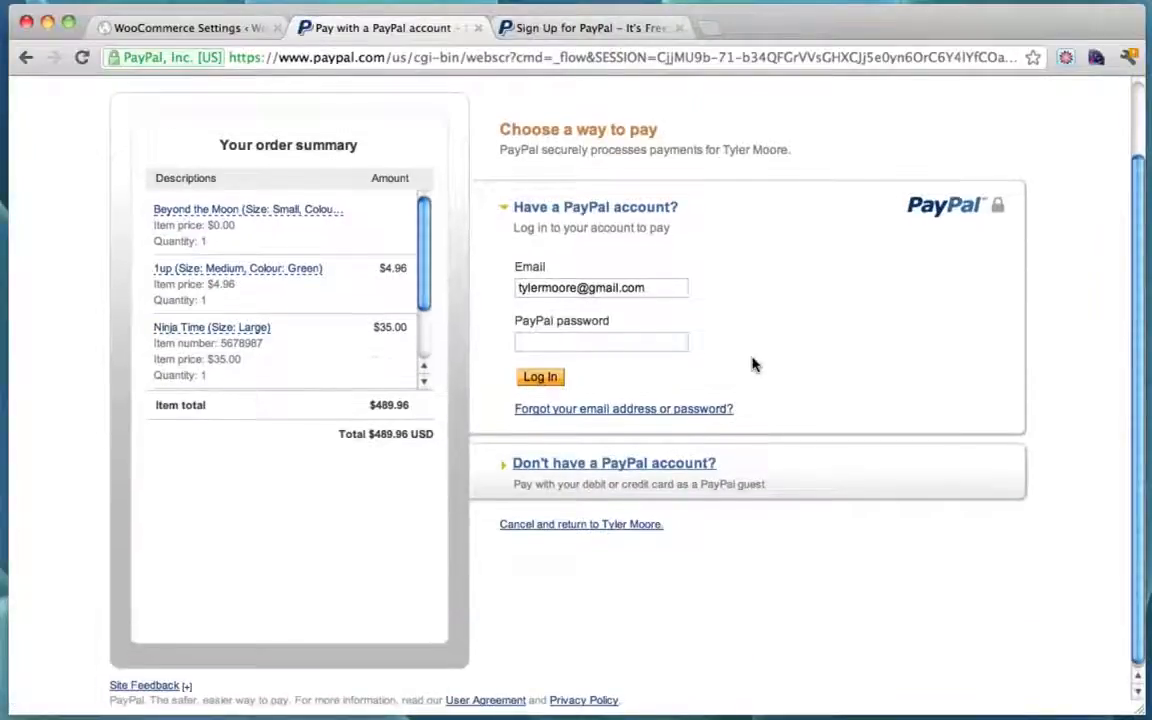
pyautogui.click(528, 466)
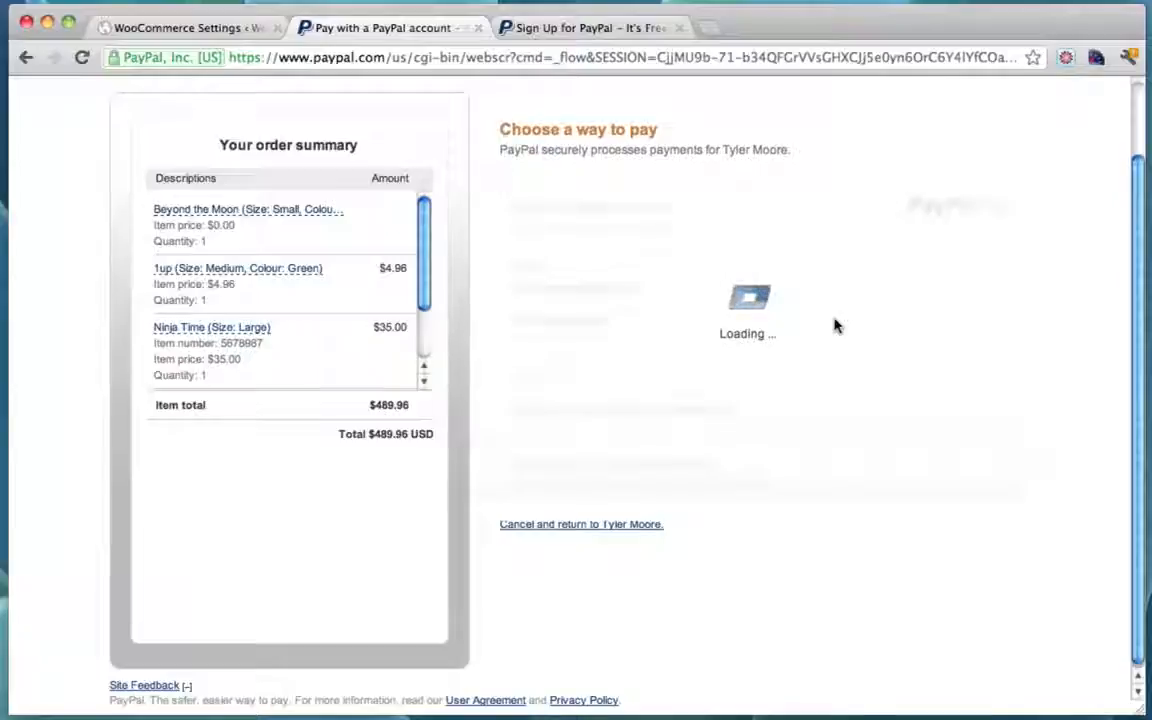
pyautogui.scroll(-5, 833, 327)
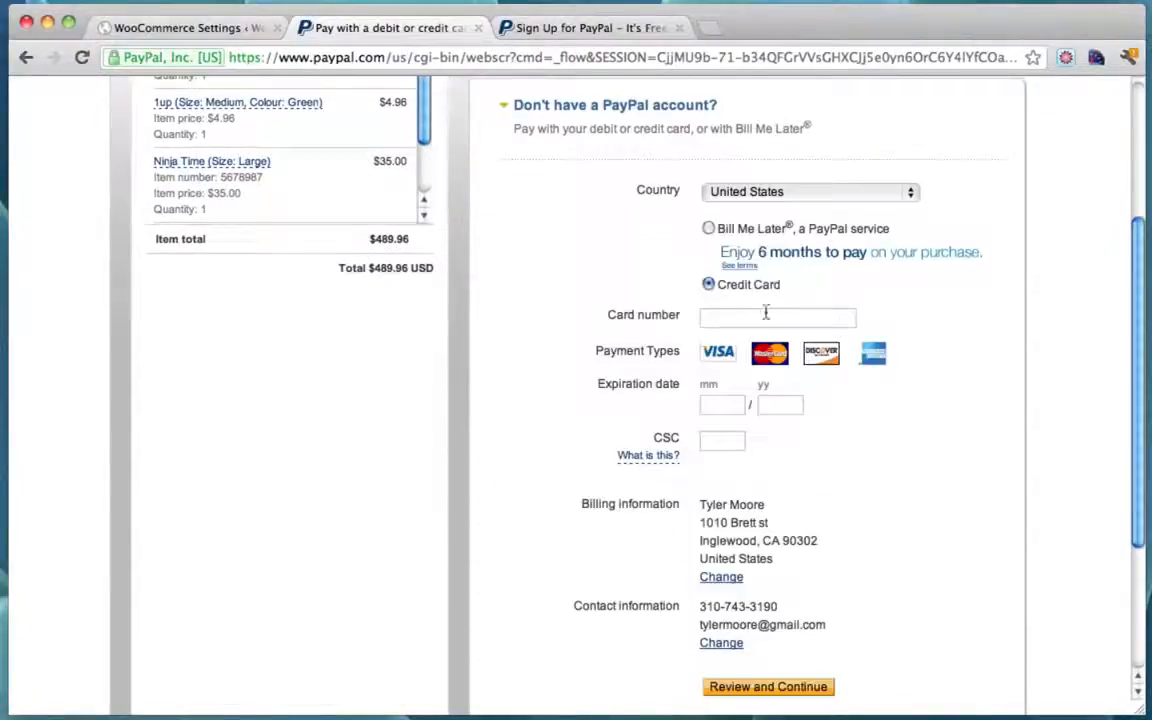
pyautogui.scroll(2, 818, 437)
pyautogui.scroll(-5, 818, 437)
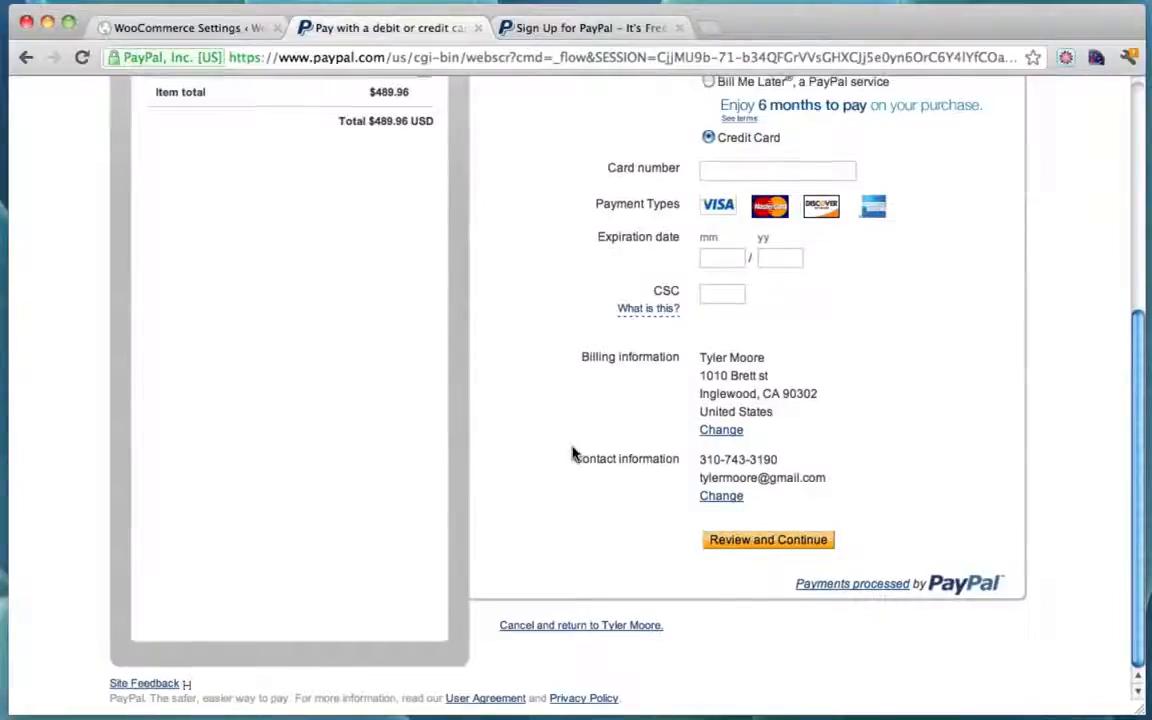
pyautogui.scroll(3, 571, 452)
pyautogui.scroll(2, 572, 453)
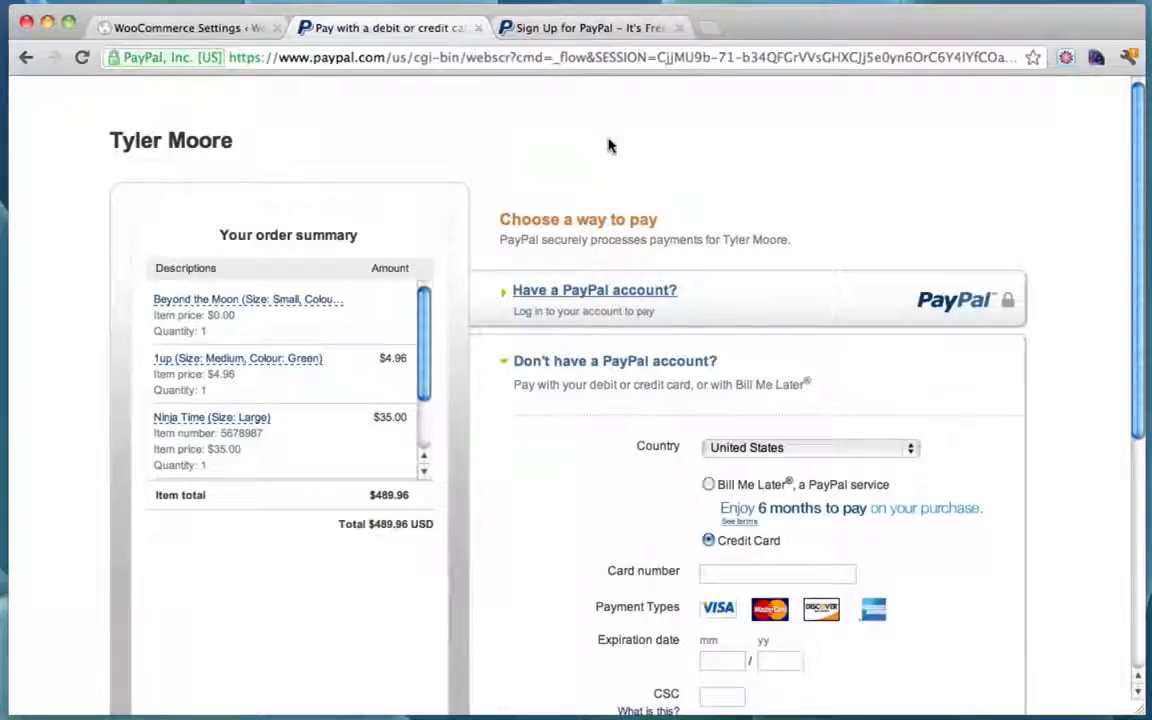
# Step: Return to the Payment Gateways list, close both PayPal tabs, and open the live store in a new tab
pyautogui.click(195, 30)
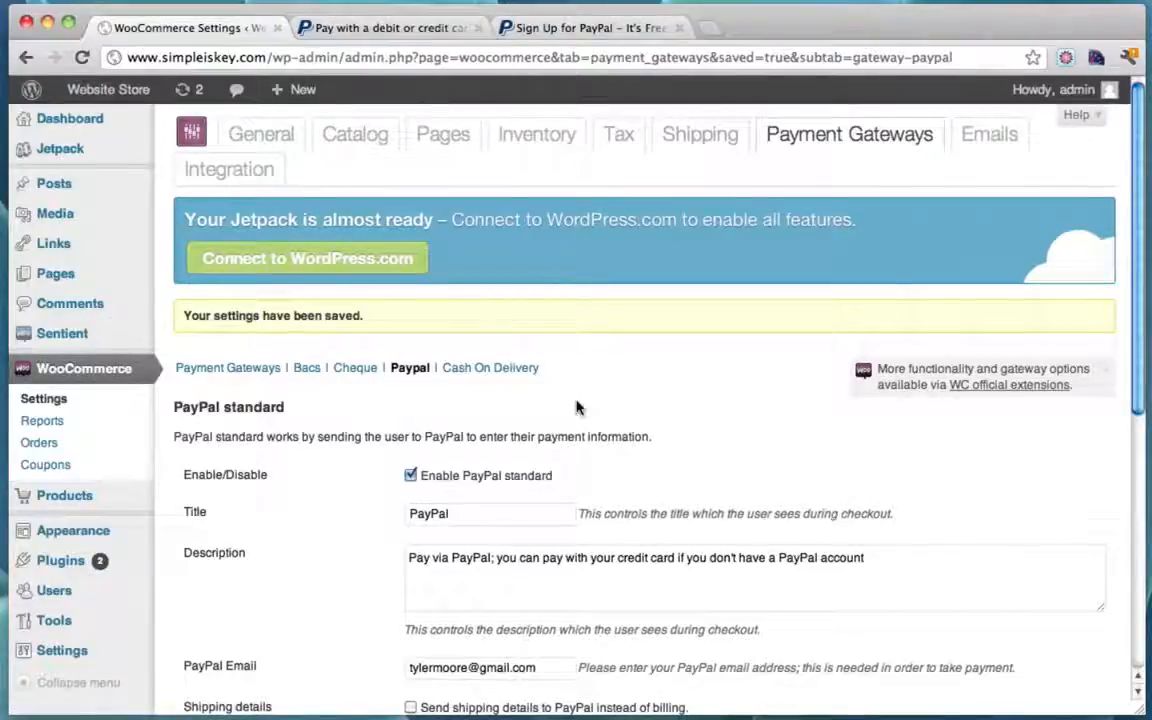
pyautogui.click(272, 367)
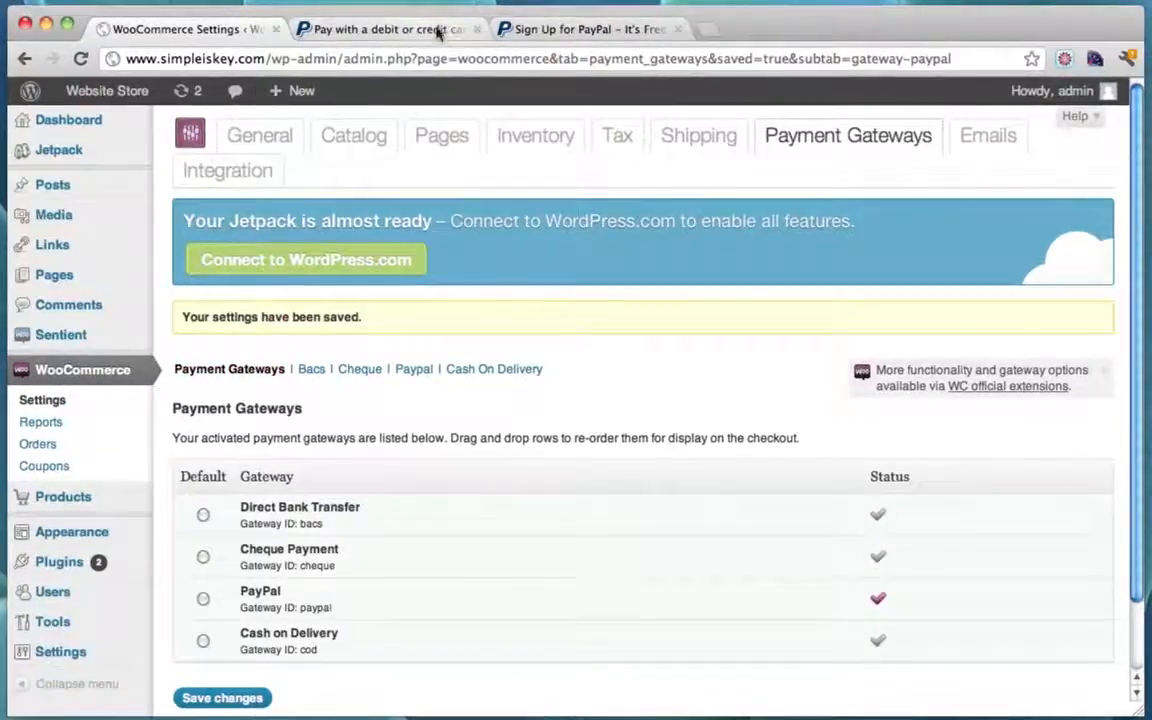
pyautogui.click(470, 32)
pyautogui.click(474, 33)
pyautogui.click(478, 31)
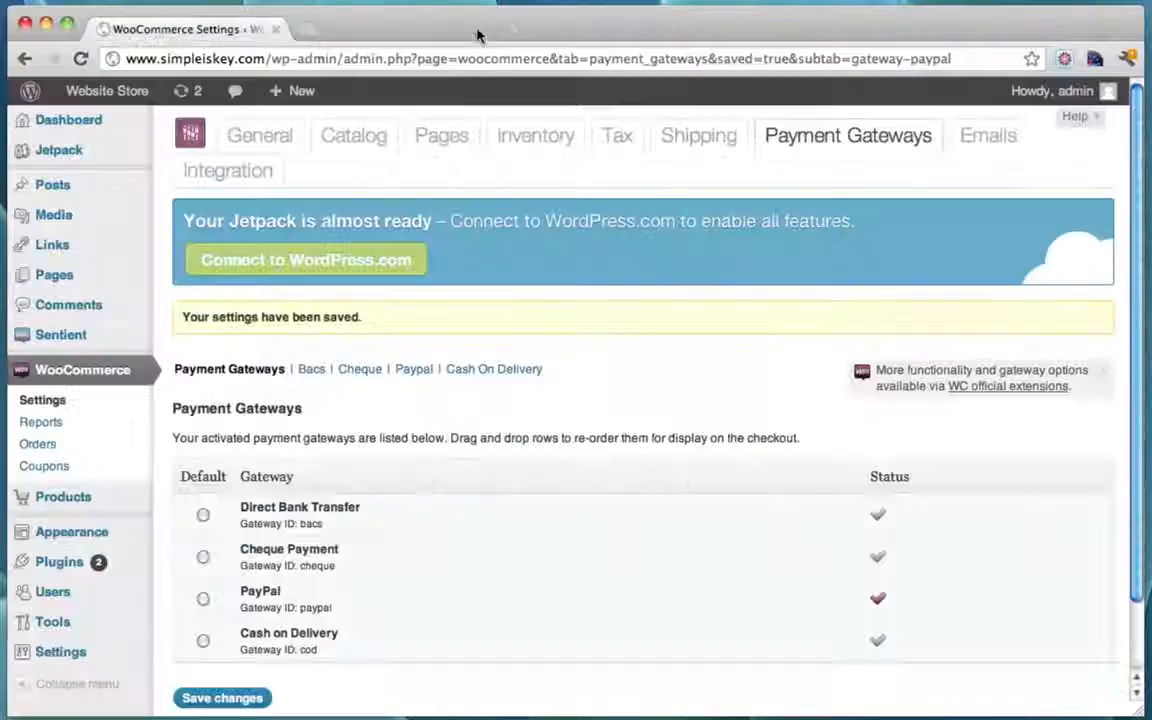
pyautogui.keyDown('super'); pyautogui.click(123, 100); pyautogui.keyUp('super')
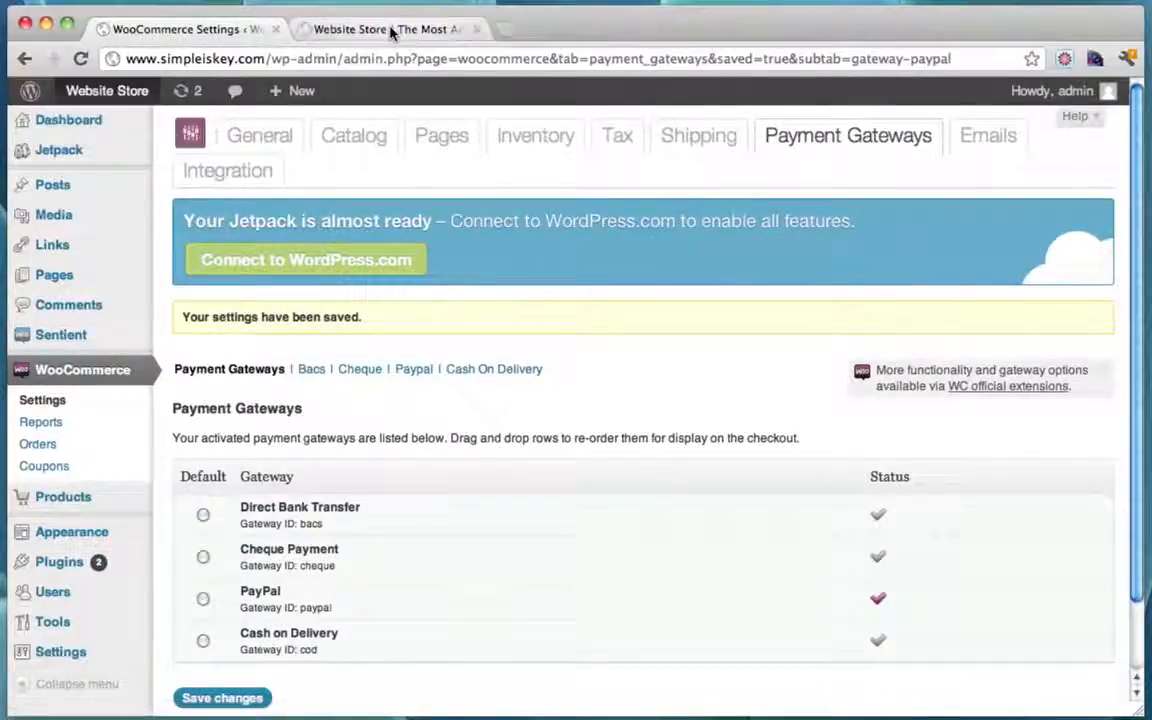
# Step: Open Shop > Tshirts and browse the 1up shirt listing beside the sidebar widgets
pyautogui.click(393, 31)
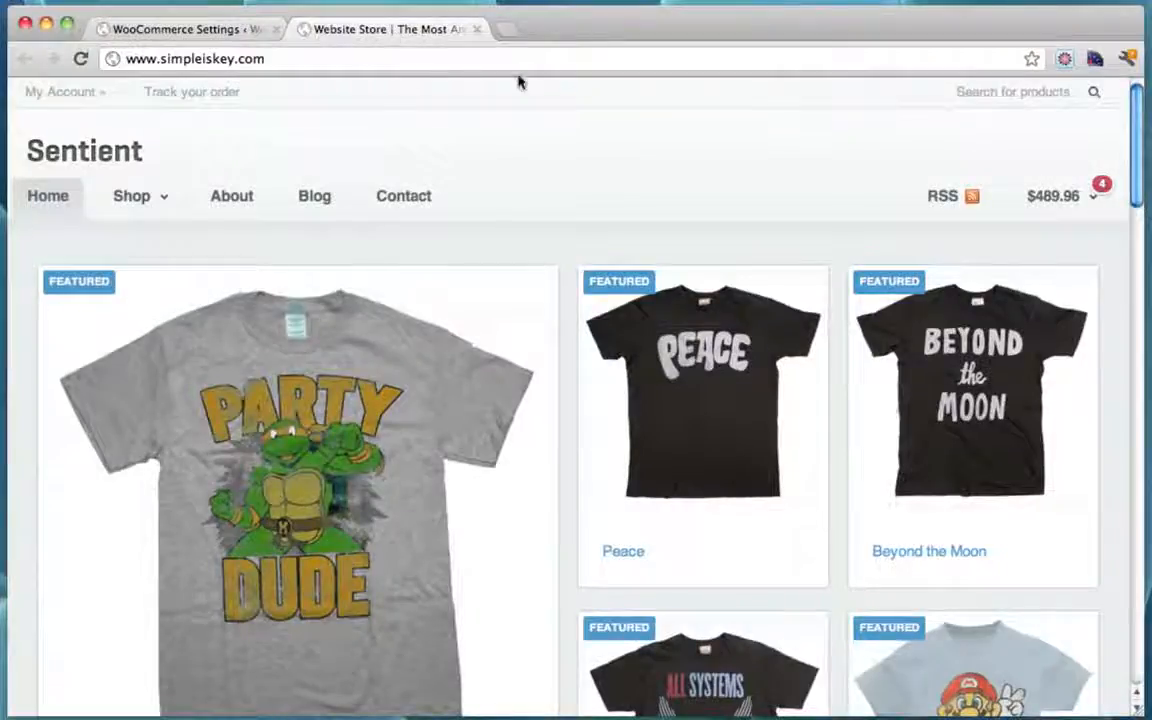
pyautogui.moveTo(133, 196)
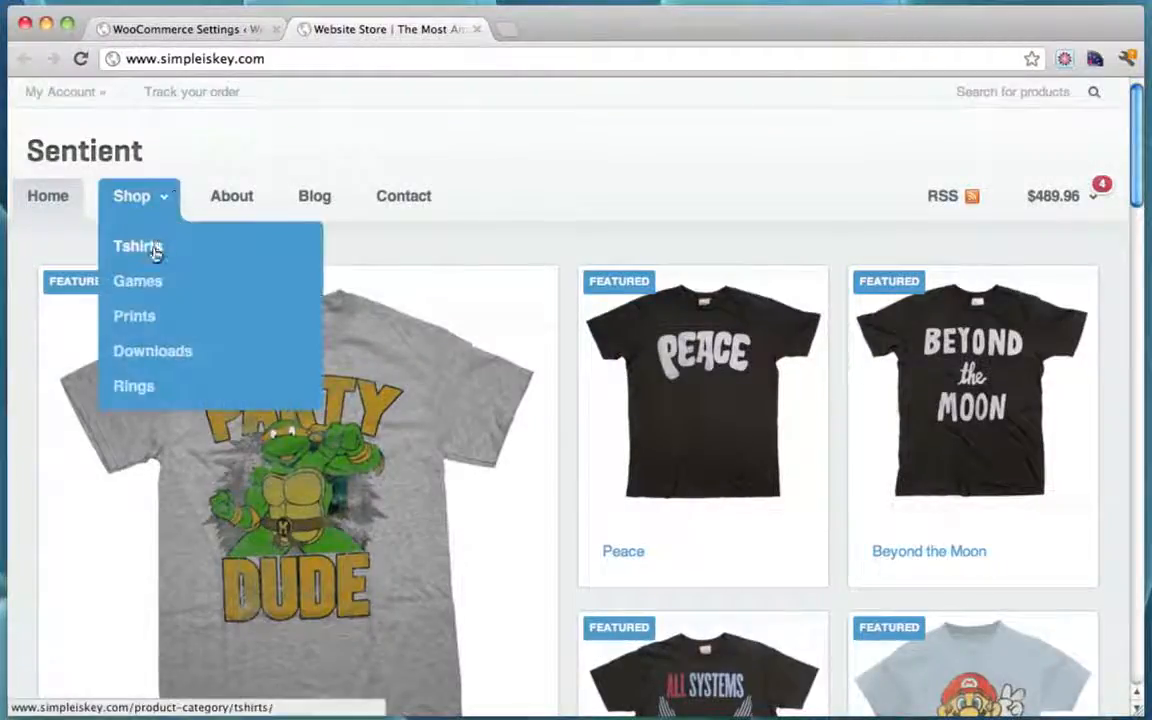
pyautogui.click(154, 249)
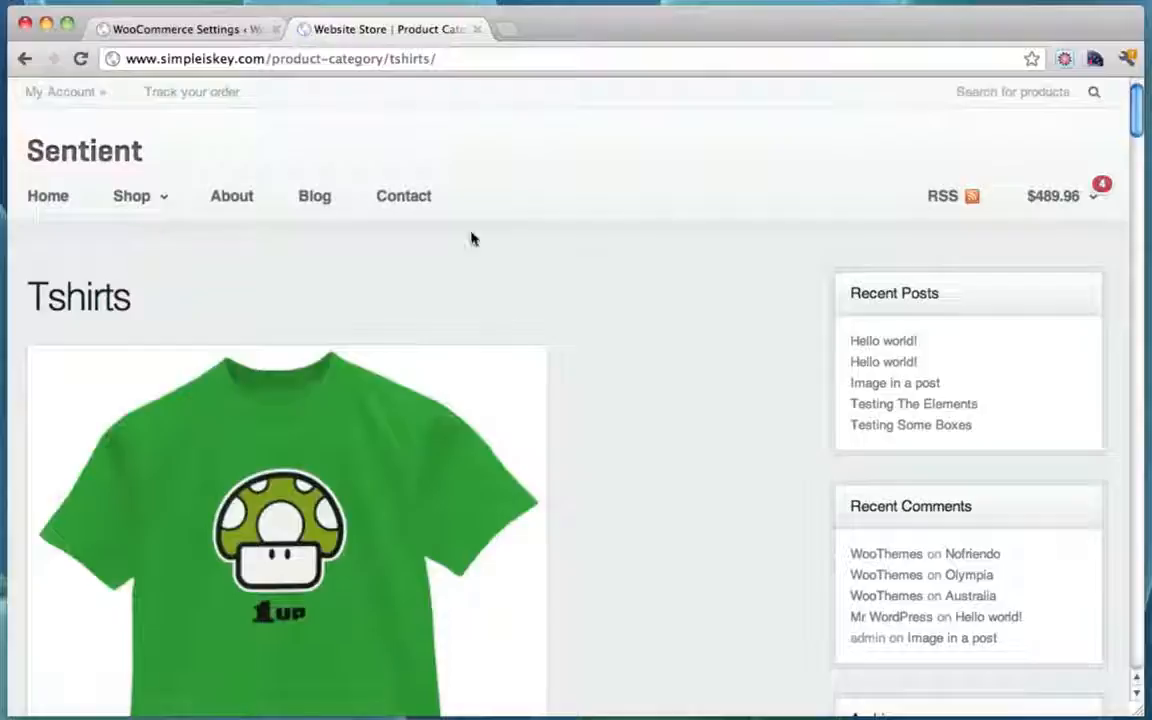
pyautogui.scroll(-2, 651, 276)
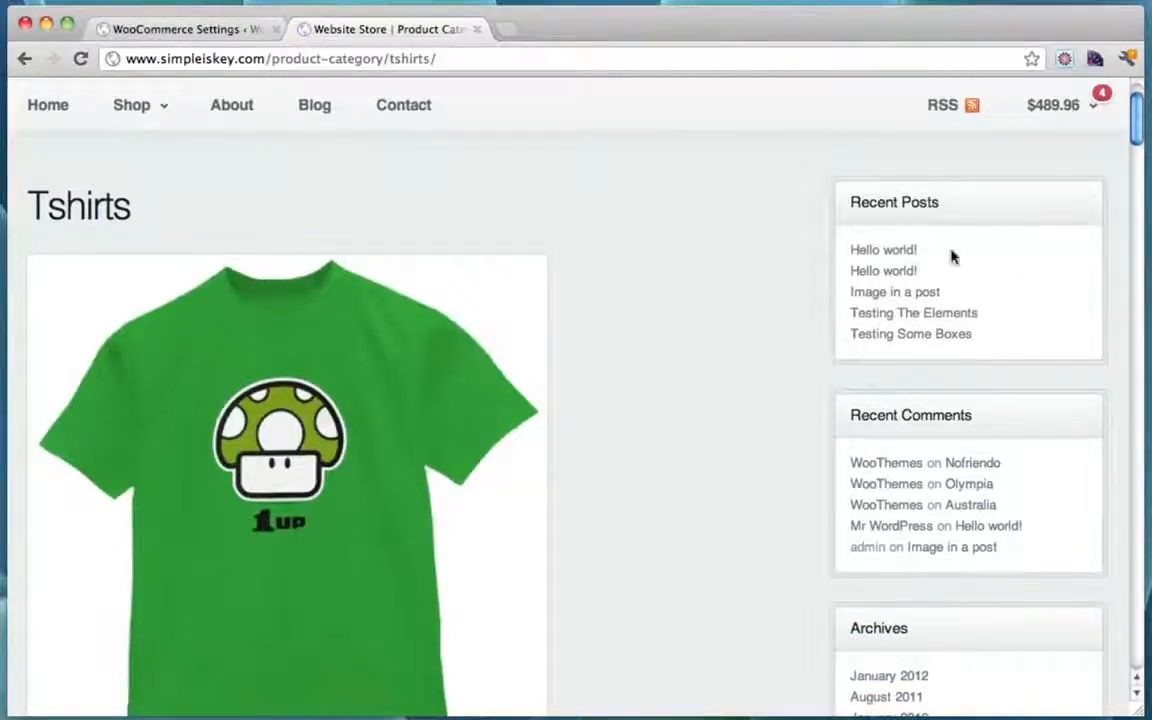
pyautogui.scroll(-4, 1000, 272)
pyautogui.scroll(-6, 953, 275)
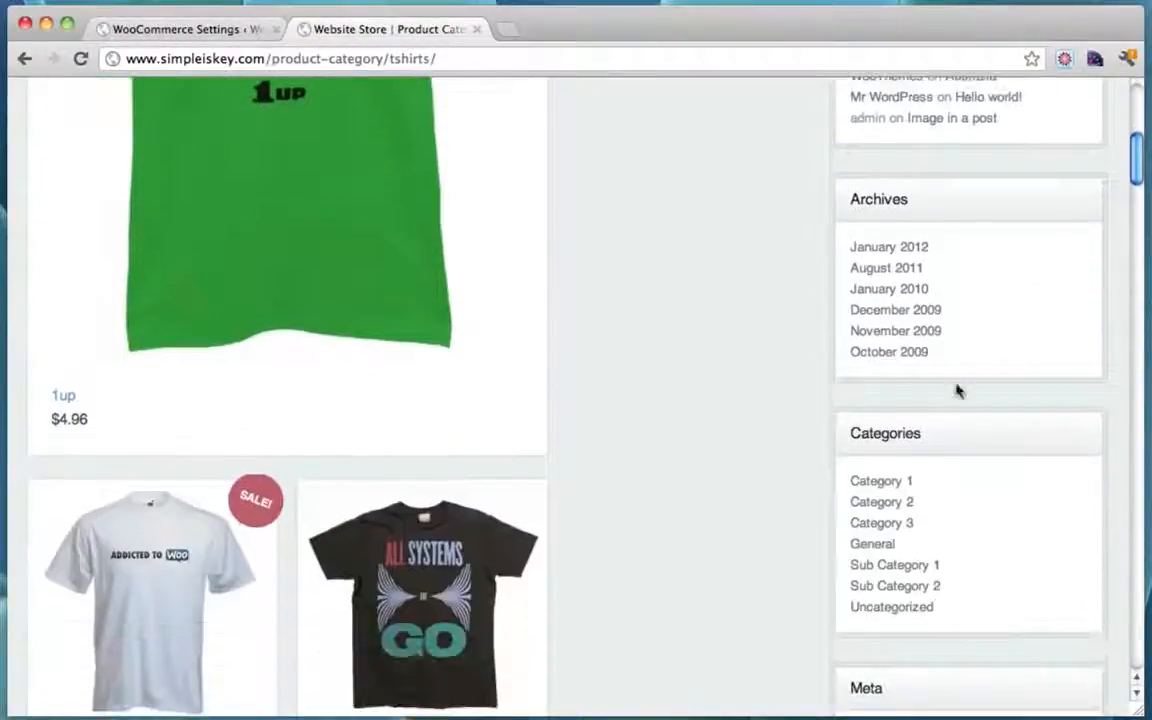
pyautogui.scroll(-5, 969, 443)
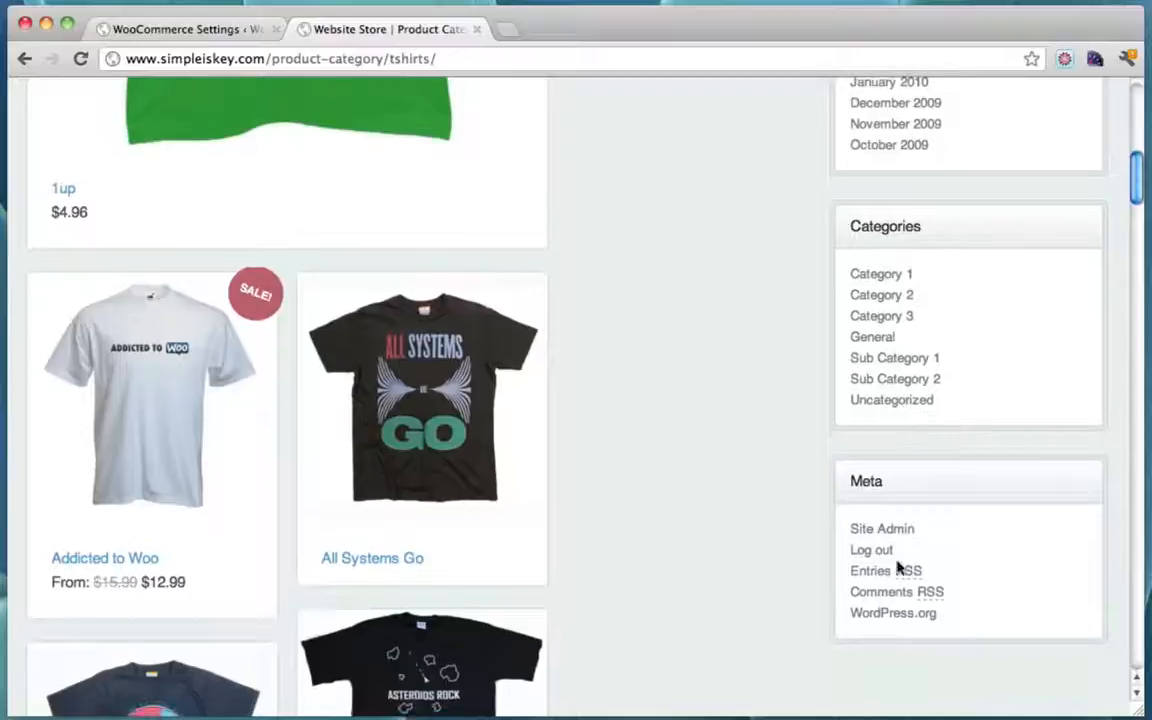
pyautogui.scroll(-8, 897, 567)
pyautogui.scroll(20, 897, 567)
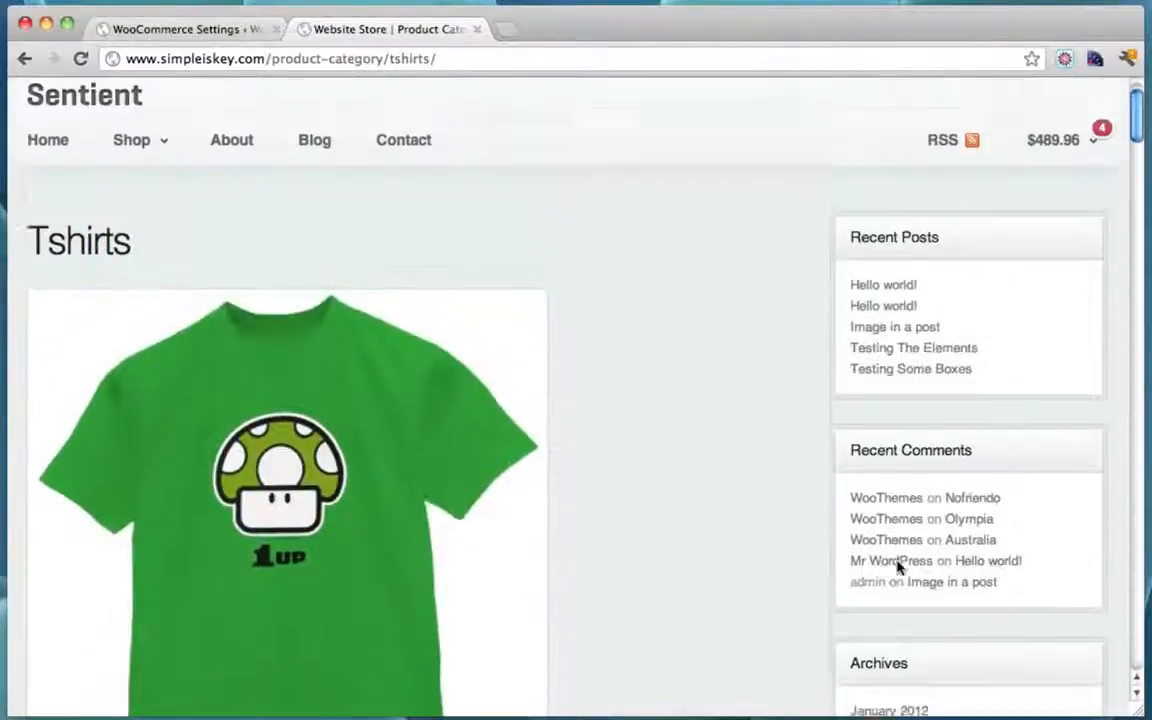
pyautogui.scroll(2, 897, 567)
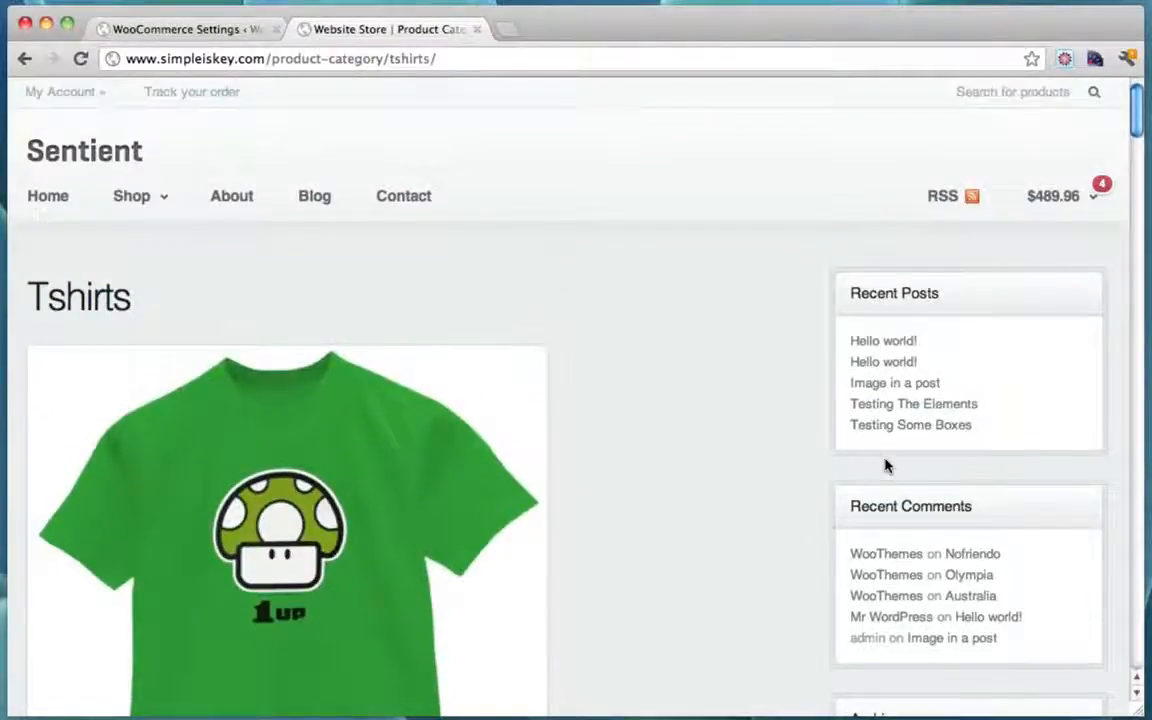
pyautogui.scroll(-3, 885, 465)
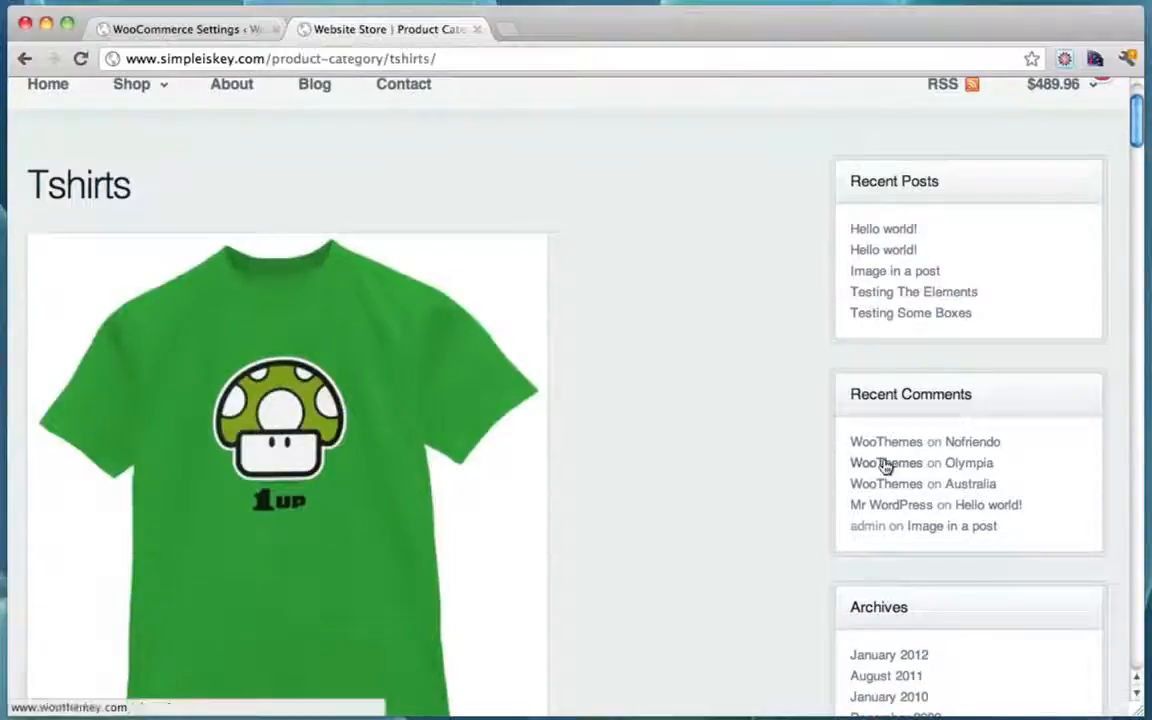
pyautogui.scroll(-5, 810, 352)
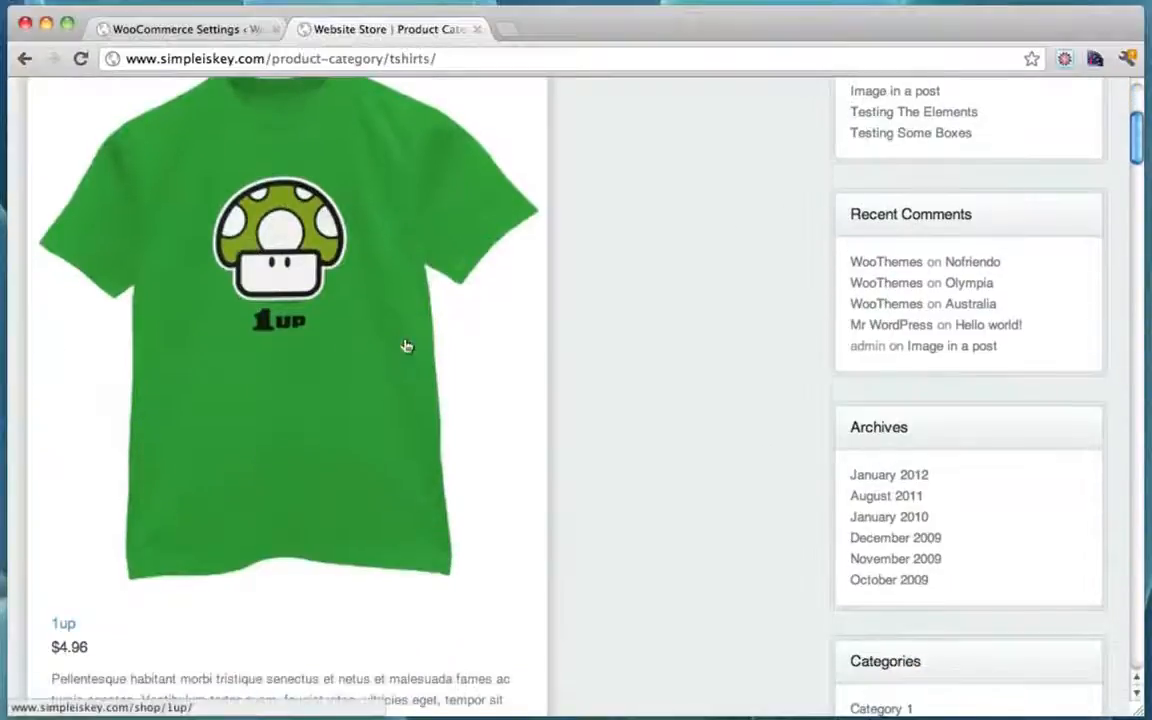
pyautogui.scroll(8, 669, 352)
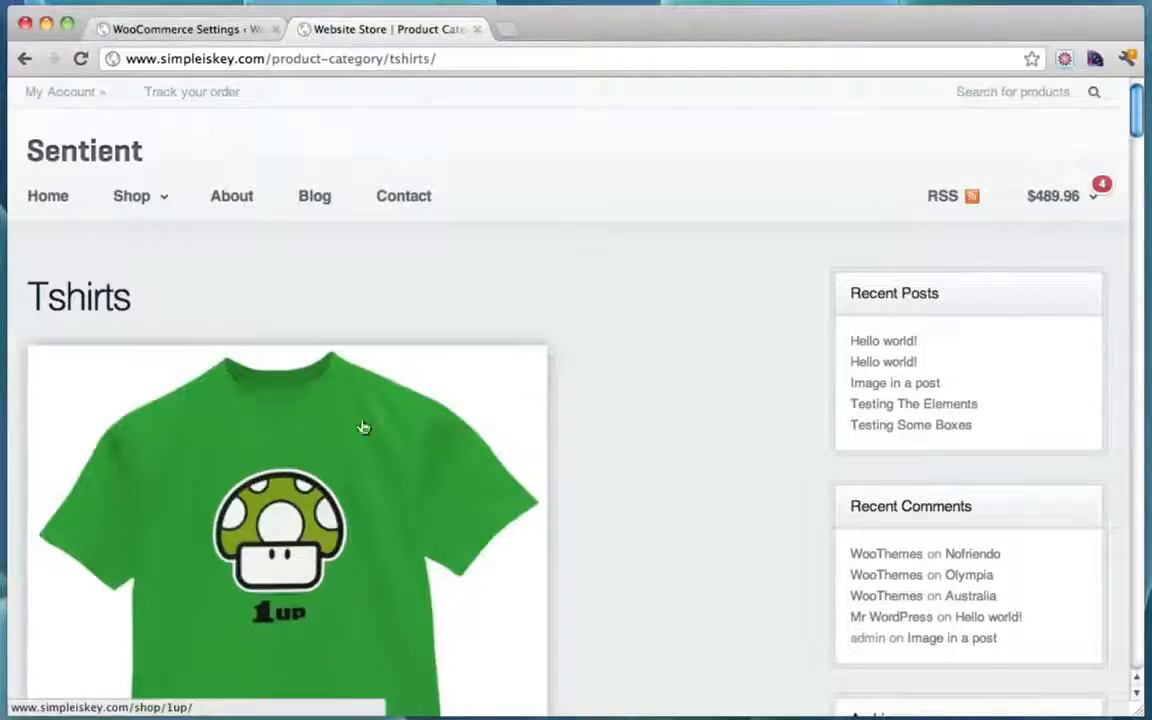
pyautogui.scroll(-3, 650, 306)
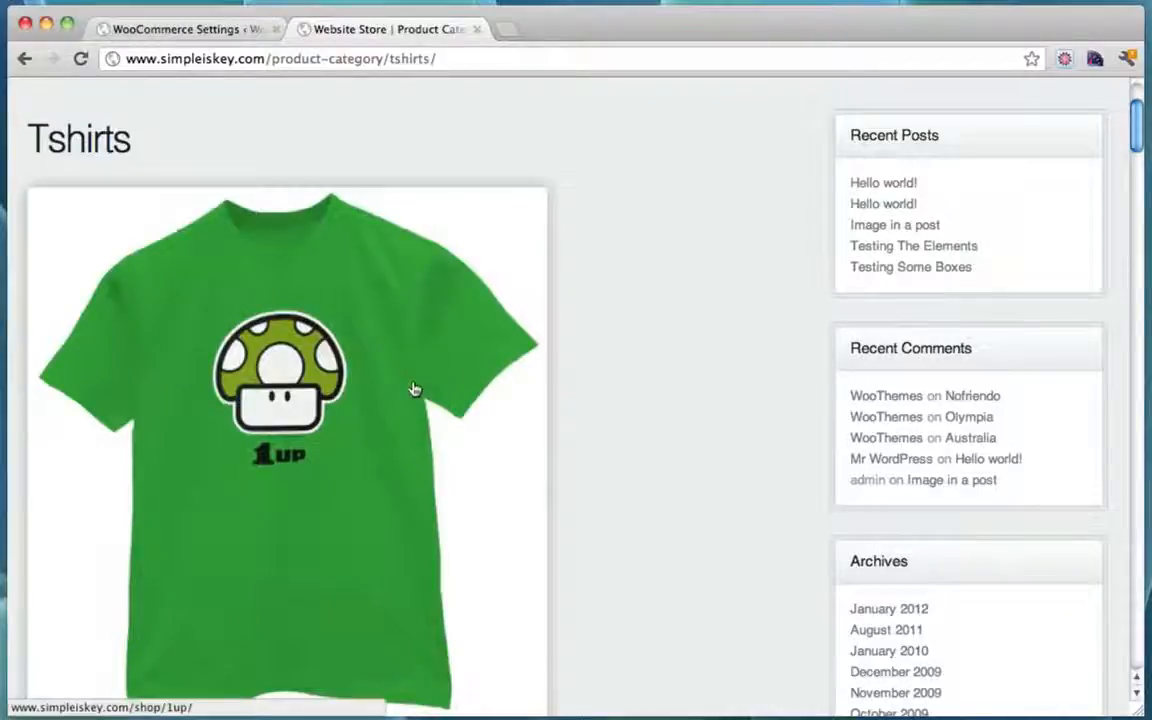
pyautogui.scroll(3, 761, 393)
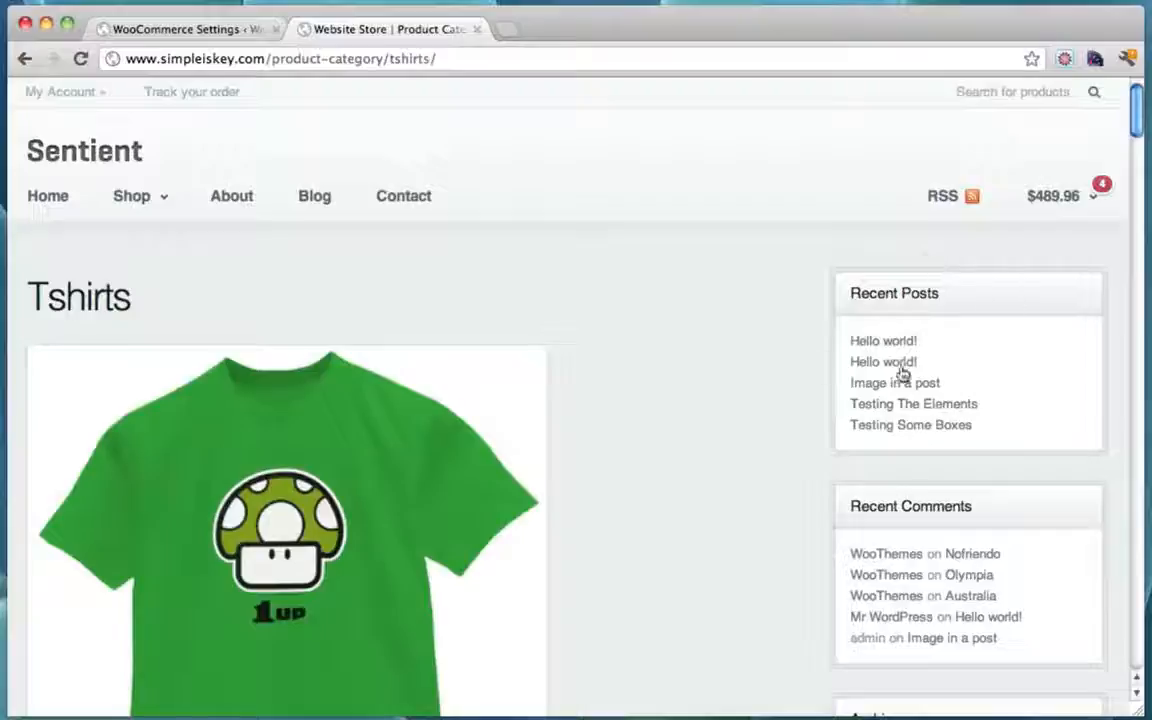
# Step: Tick Shop Full Width? in Sentient's WooCommerce Options, save all changes, and reload the Tshirts page
pyautogui.click(220, 30)
pyautogui.moveTo(78, 345)
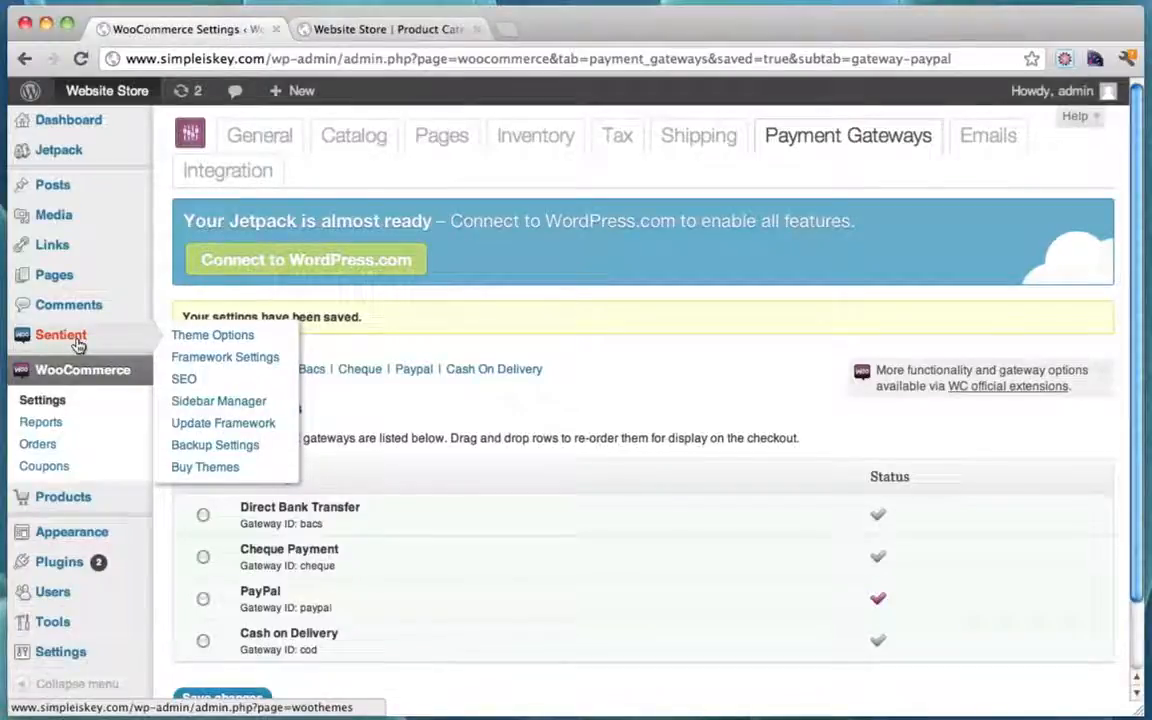
pyautogui.click(77, 342)
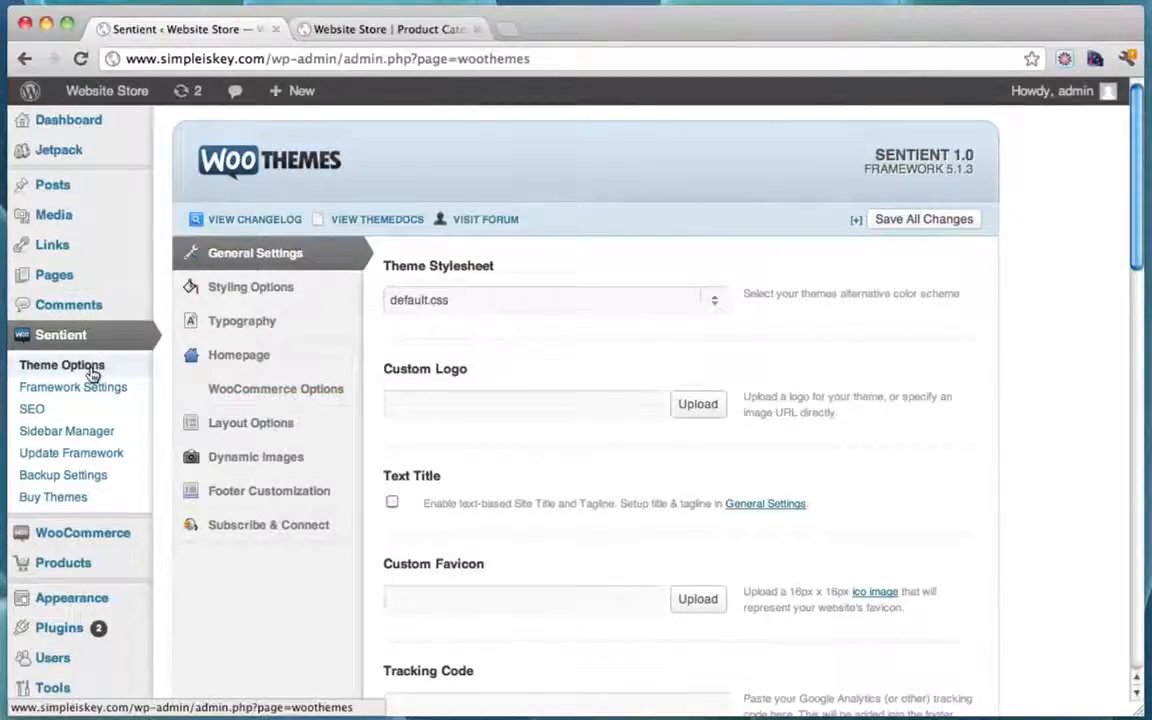
pyautogui.click(320, 392)
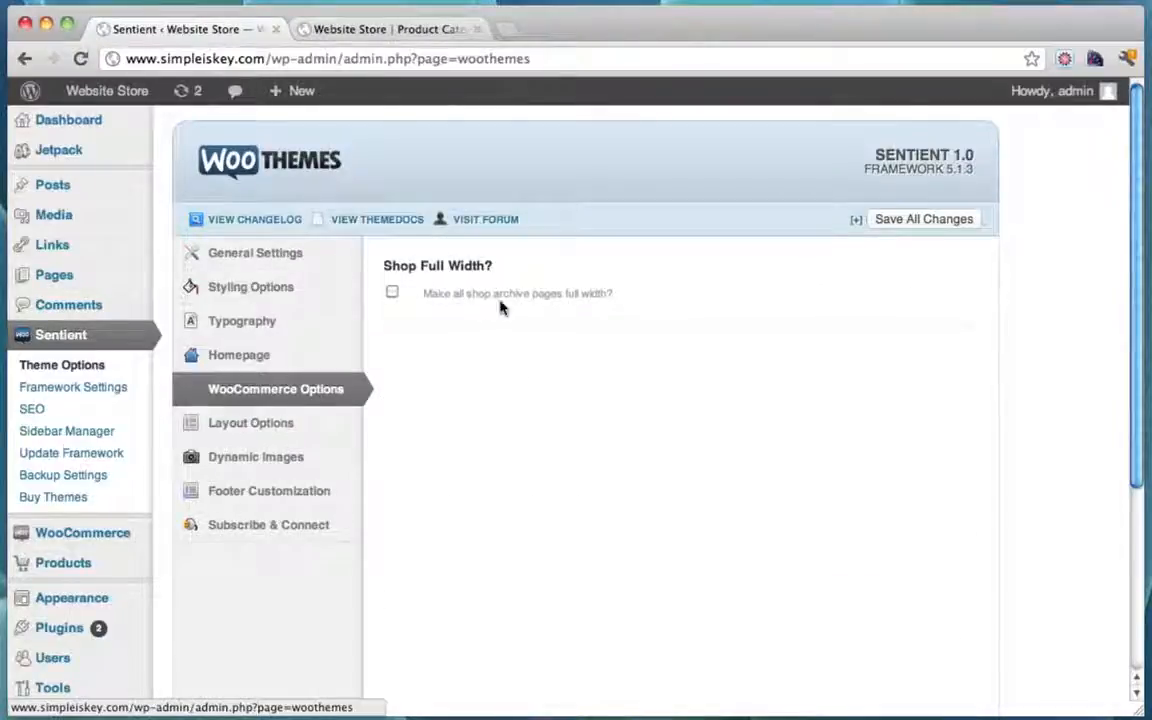
pyautogui.click(393, 293)
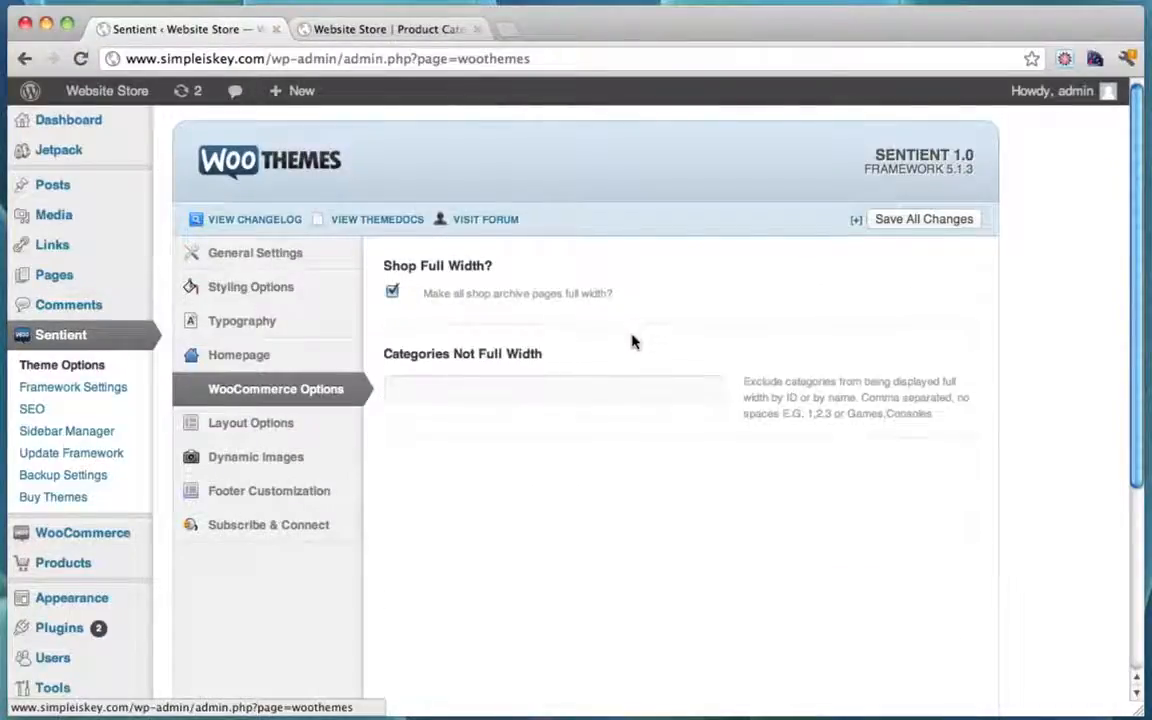
pyautogui.scroll(-5, 632, 342)
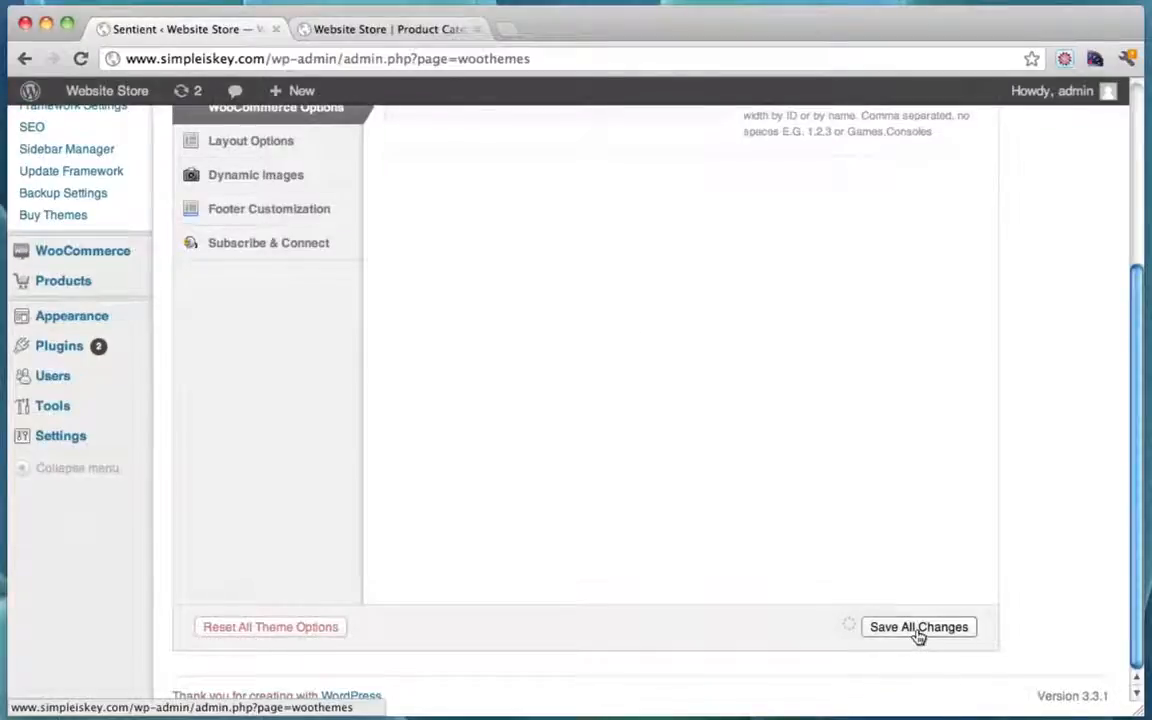
pyautogui.click(330, 30)
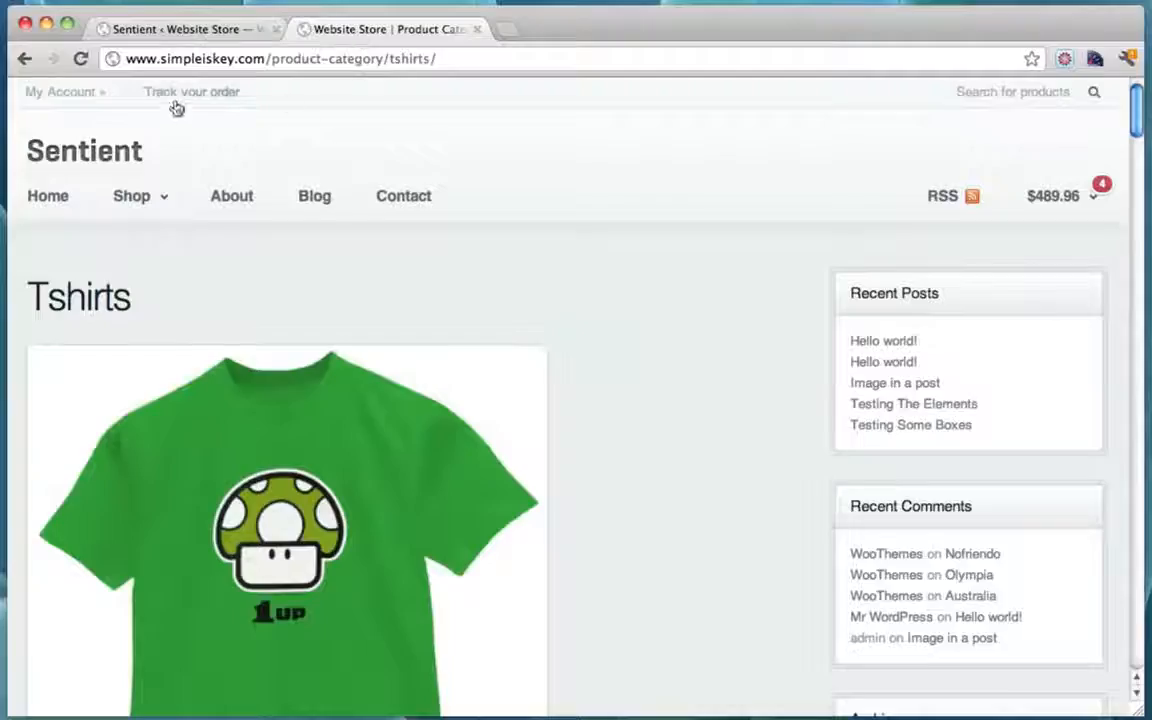
pyautogui.click(79, 58)
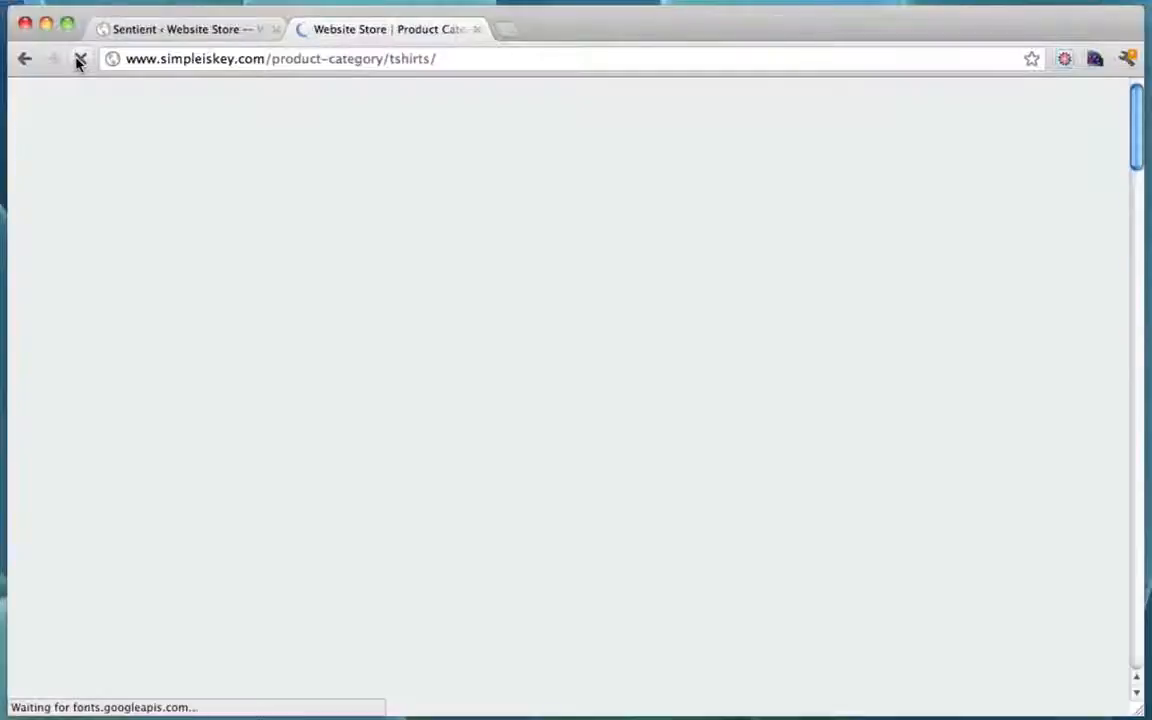
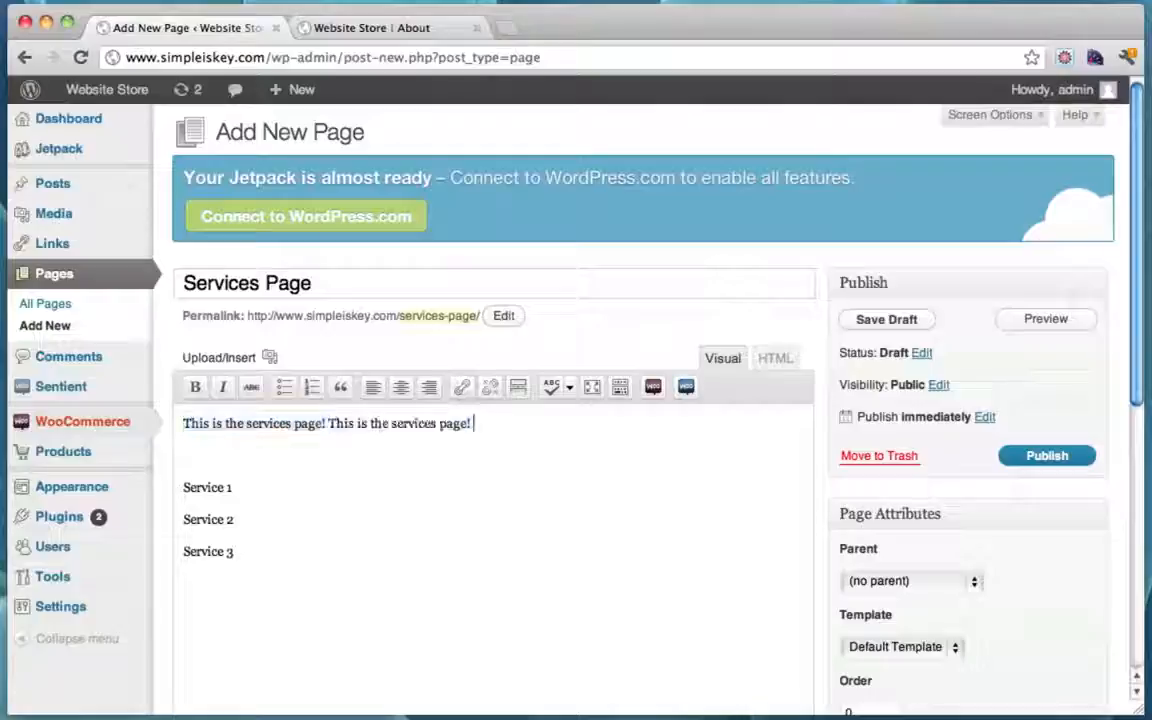
# Step: Fill the Services paragraph with repeated pasted copies of the sentence and add a 'Service 4' line
pyautogui.press('super+v')
pyautogui.press('super+v')
pyautogui.press('super+v')
pyautogui.press('super+v')
pyautogui.press('super+v')
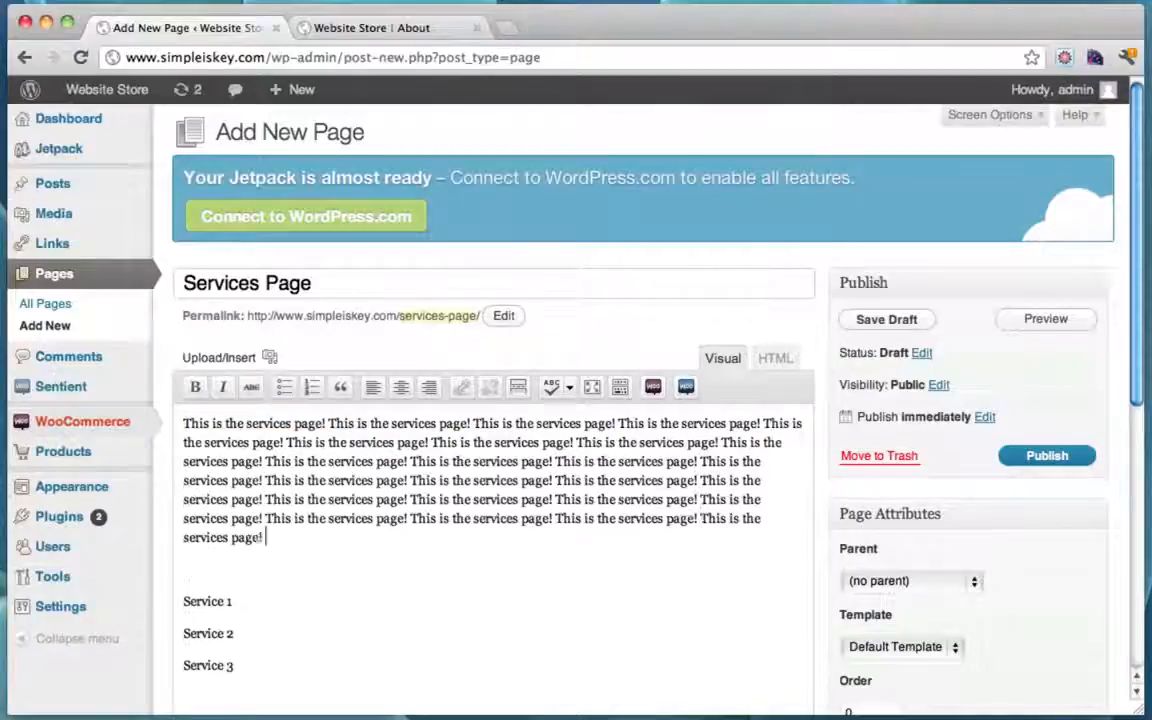
pyautogui.press('super+v')
pyautogui.press('super+v')
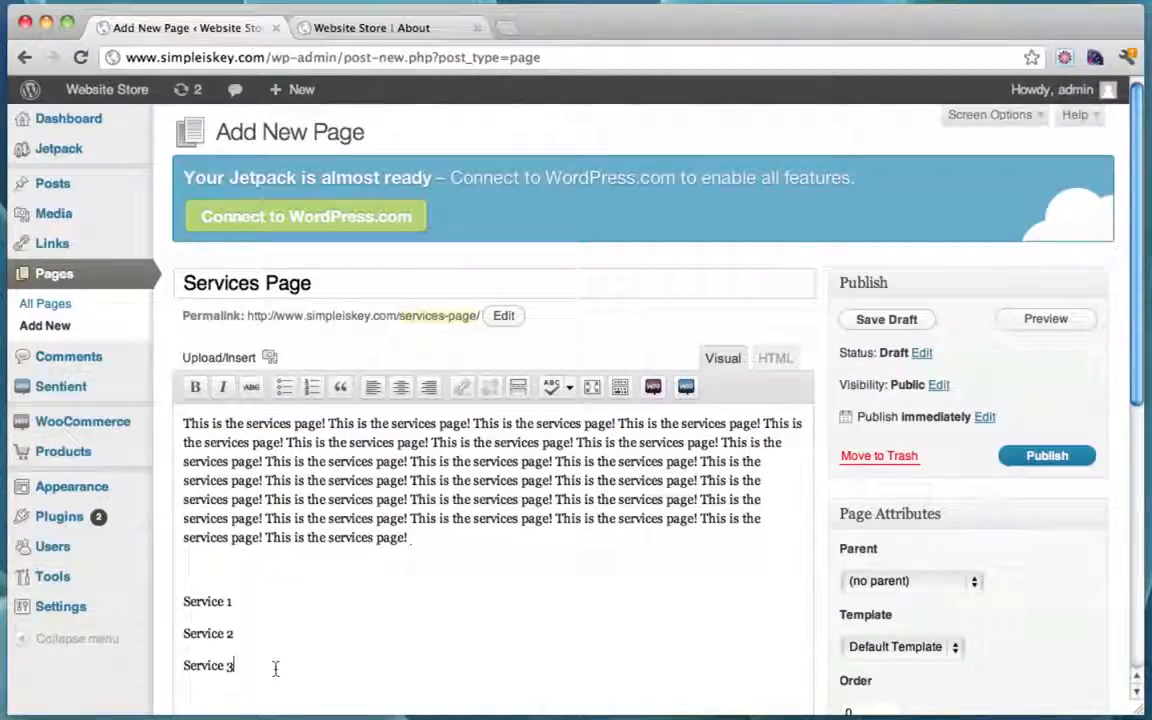
pyautogui.write('Ser')
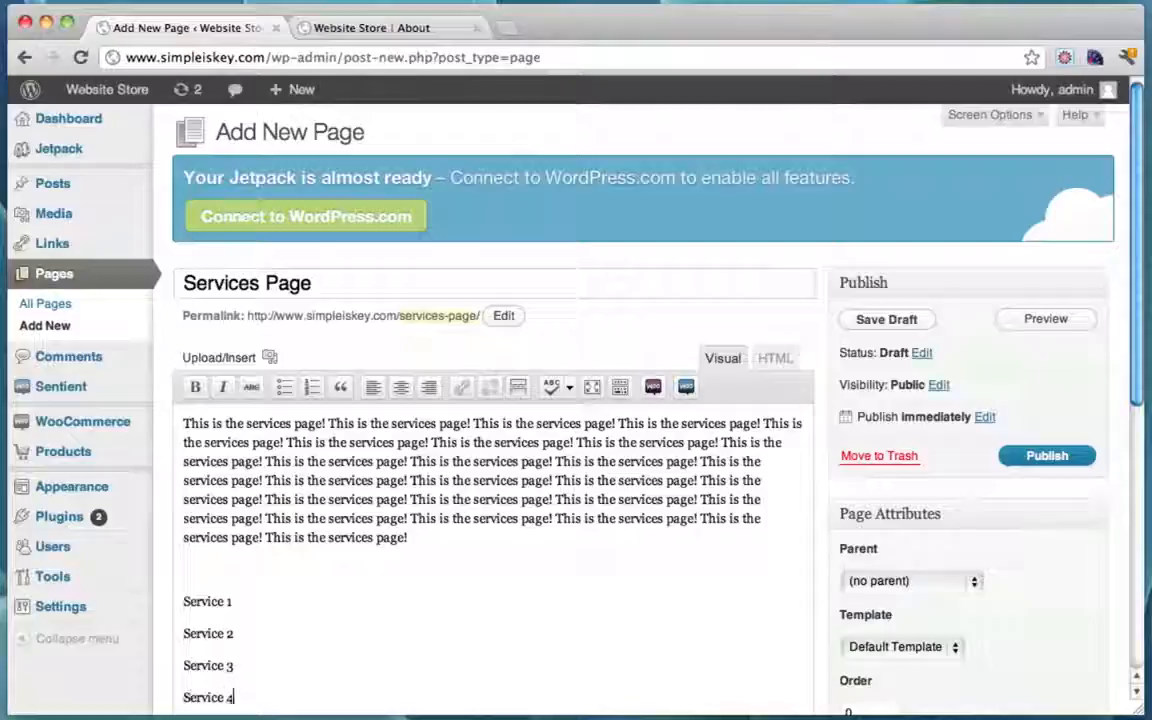
pyautogui.write('vice 4')
# Step: Turn the Service 1 to Service 4 lines into a bulleted list
pyautogui.scroll(-3, 460, 638)
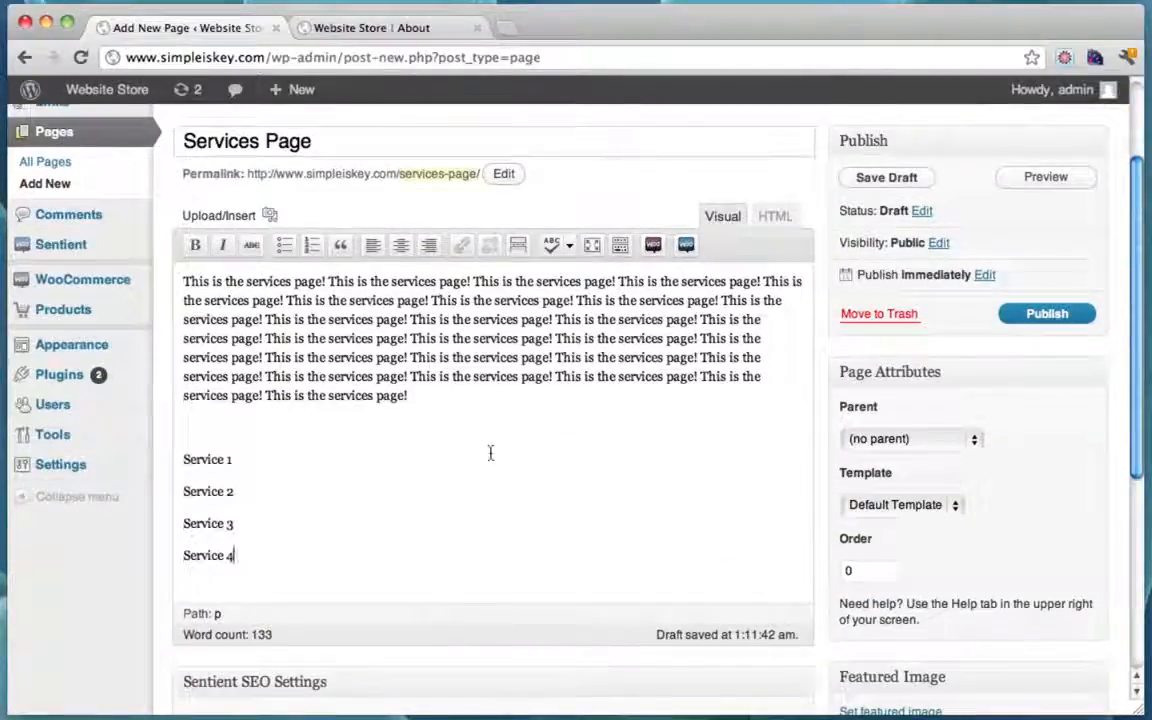
pyautogui.moveTo(252, 555); pyautogui.dragTo(159, 463)
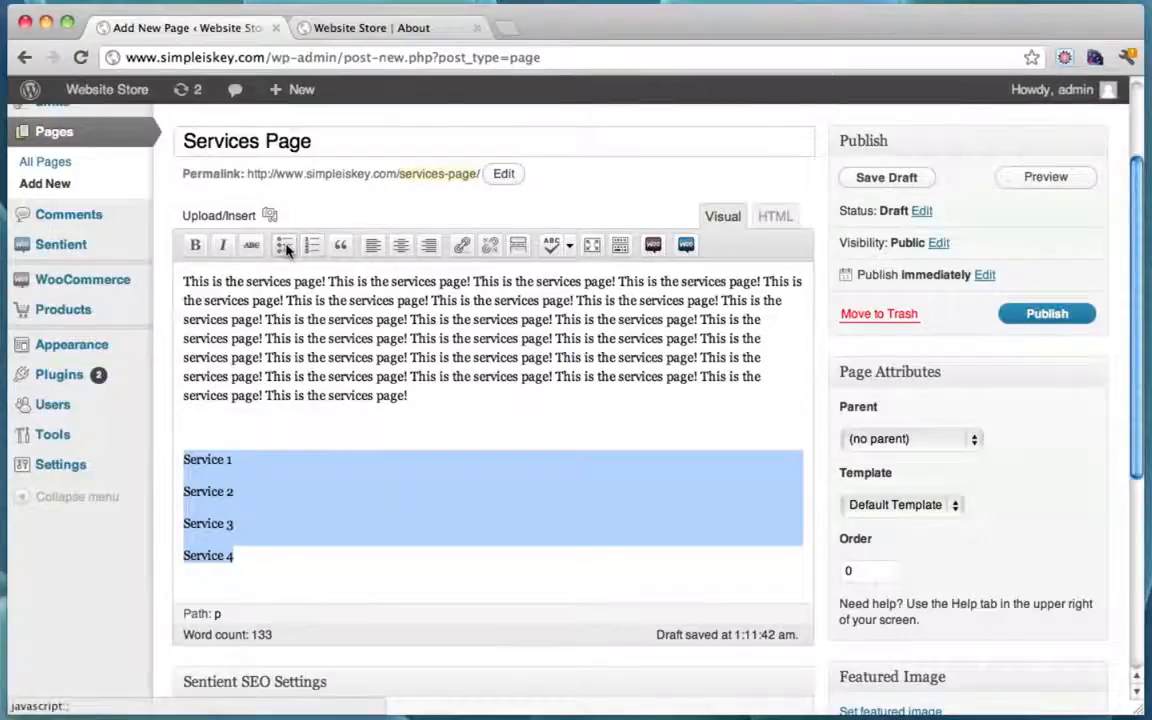
pyautogui.click(311, 246)
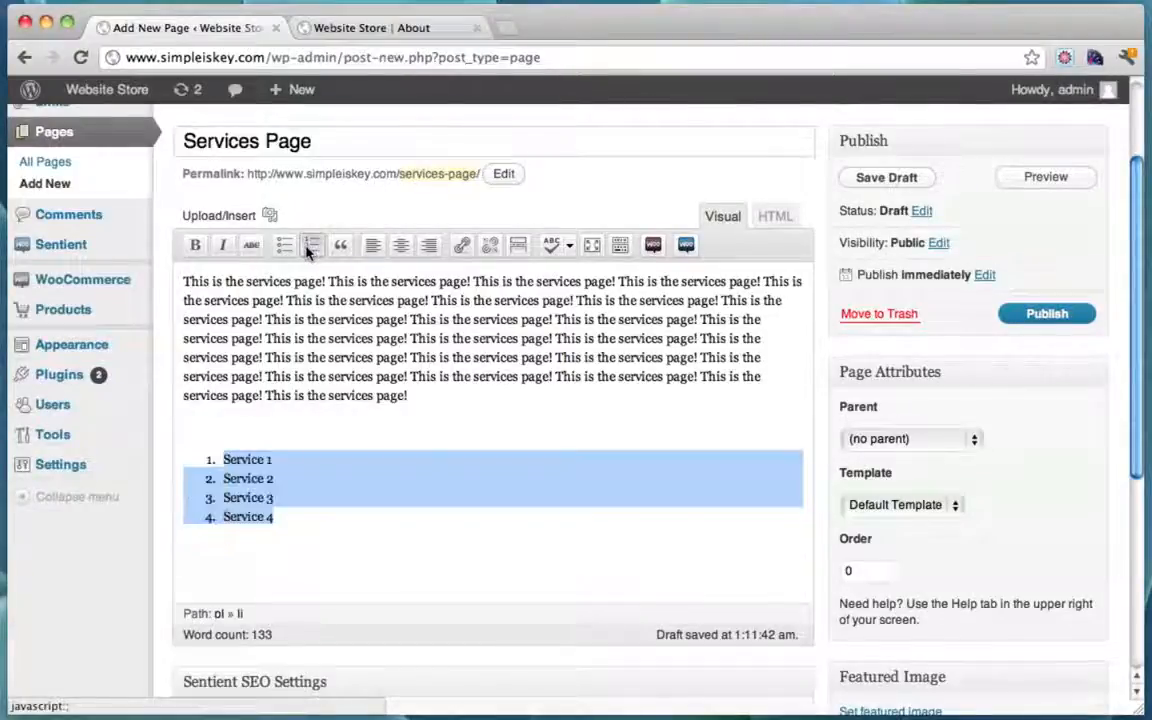
pyautogui.click(283, 246)
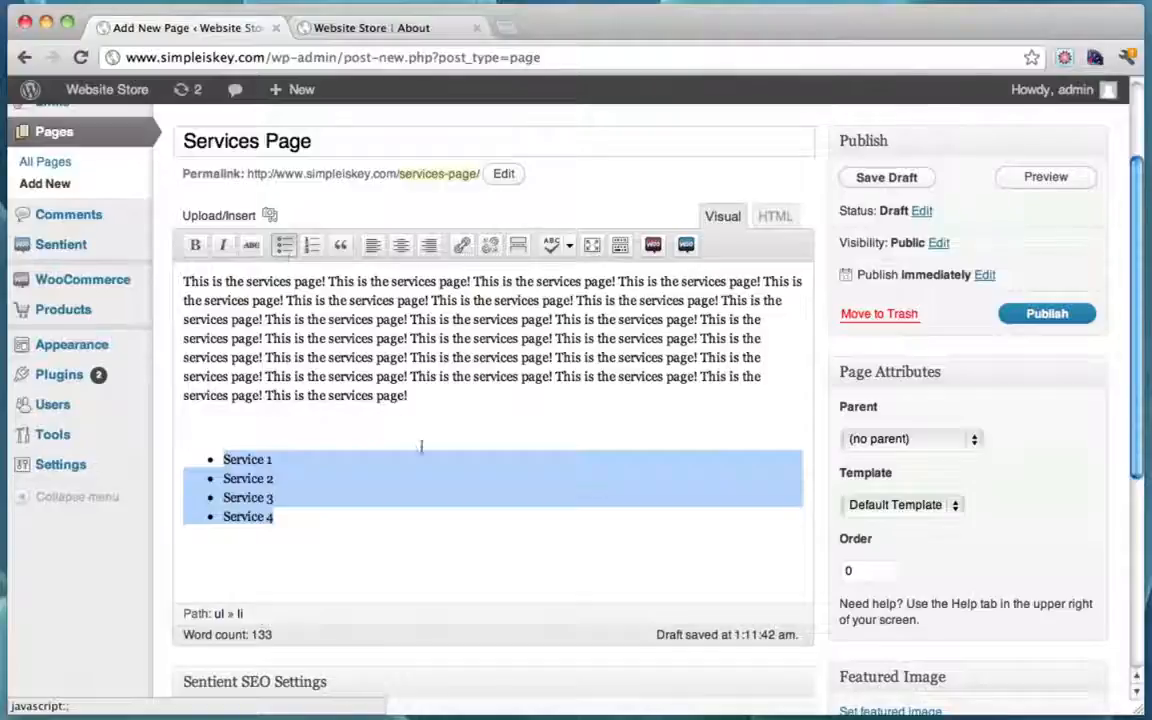
pyautogui.click(380, 535)
pyautogui.click(185, 281)
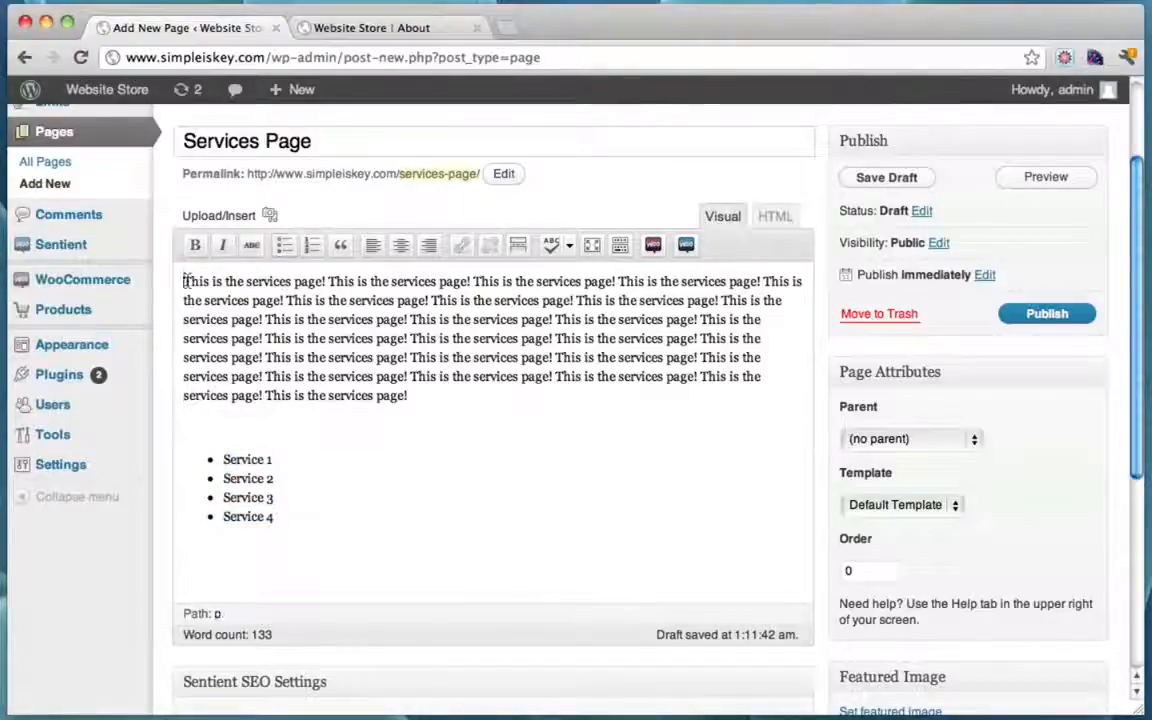
pyautogui.click(270, 215)
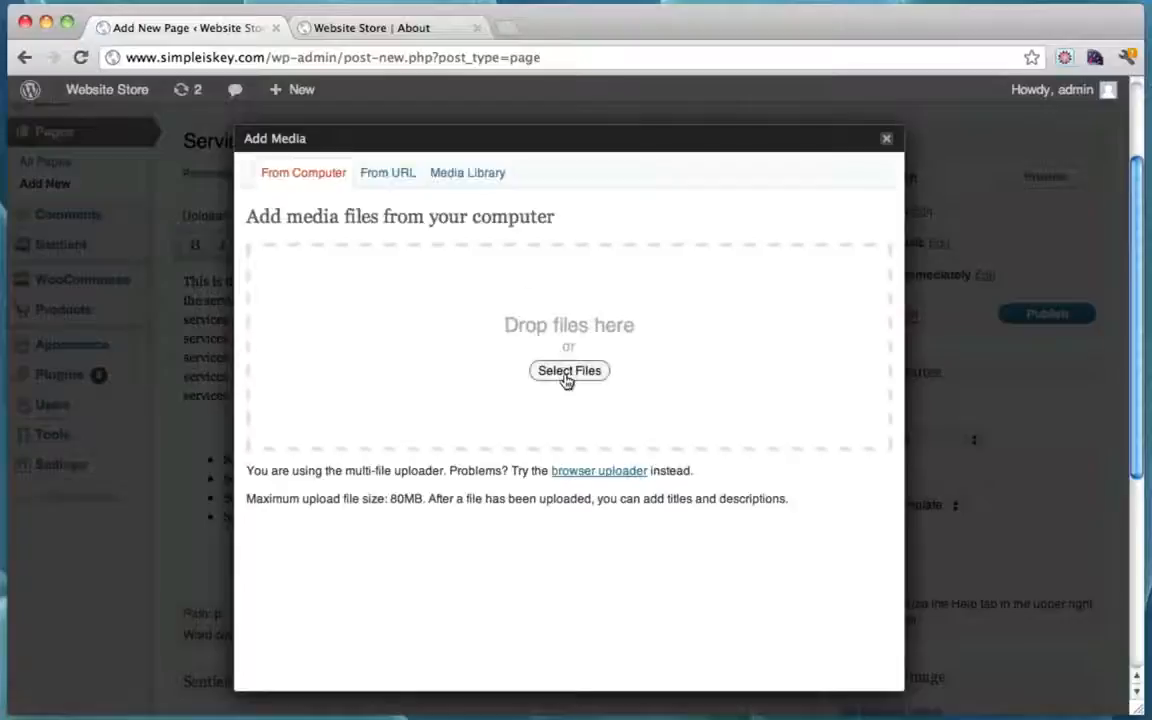
# Step: Upload the Party Dude t-shirt jpg from the Desktop and insert it left-aligned at Medium size
pyautogui.click(566, 377)
pyautogui.click(445, 240)
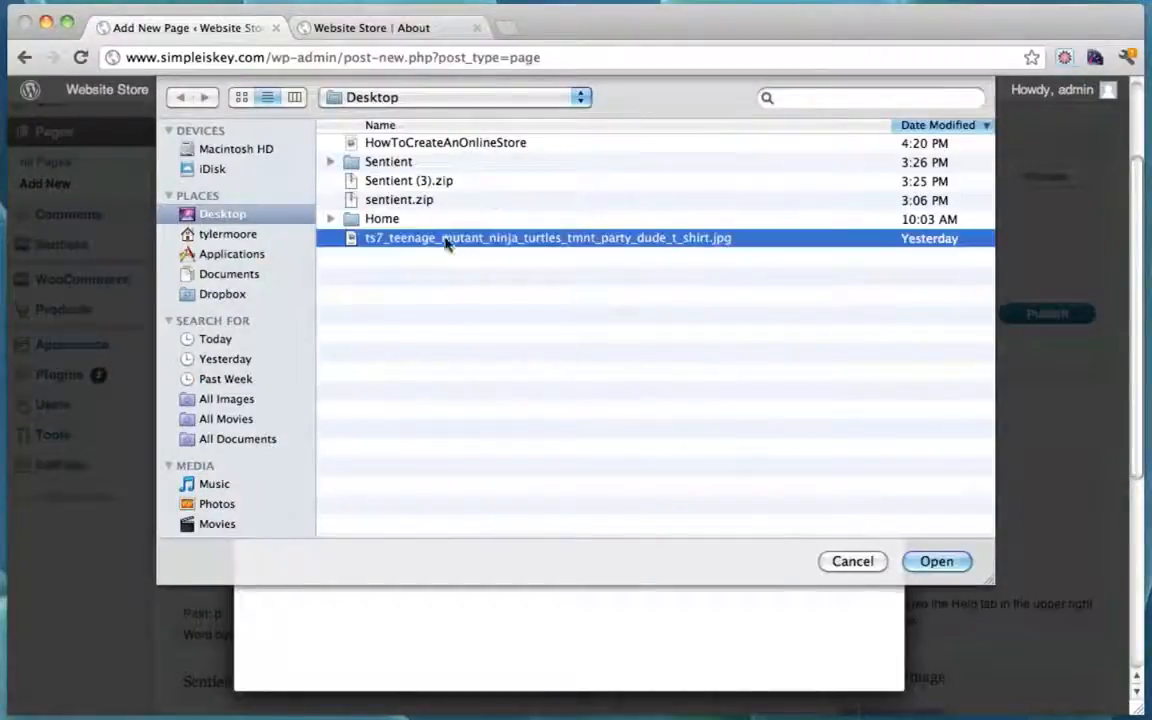
pyautogui.click(945, 558)
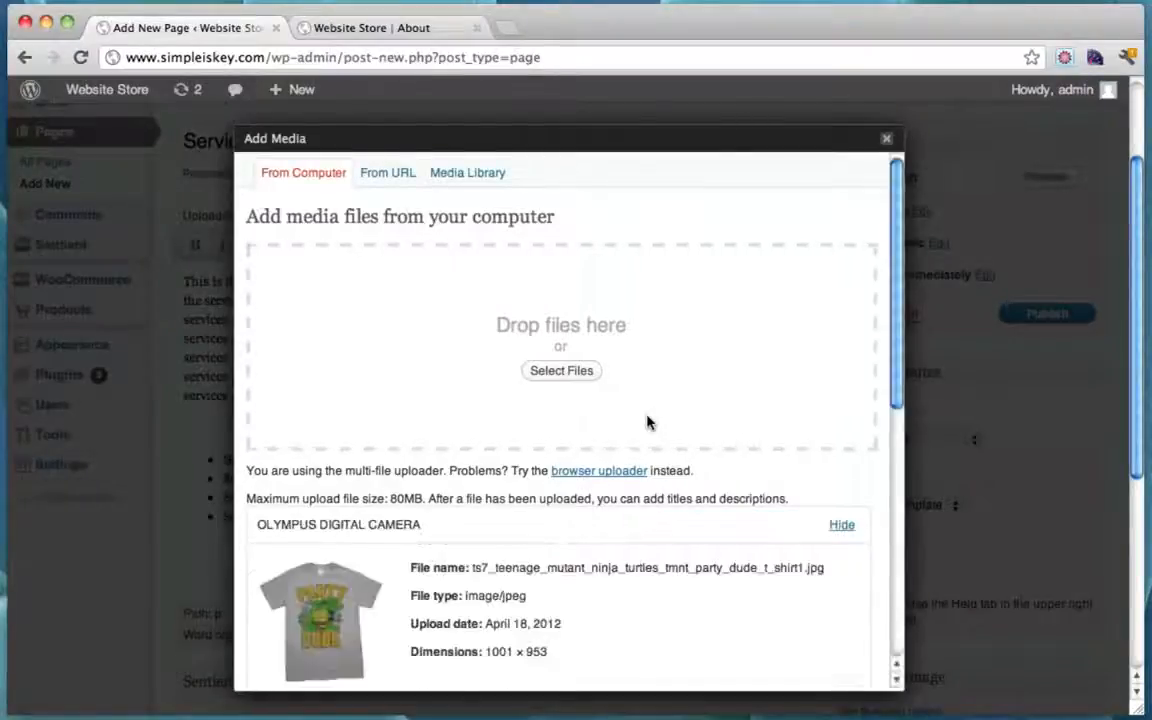
pyautogui.scroll(-10, 646, 422)
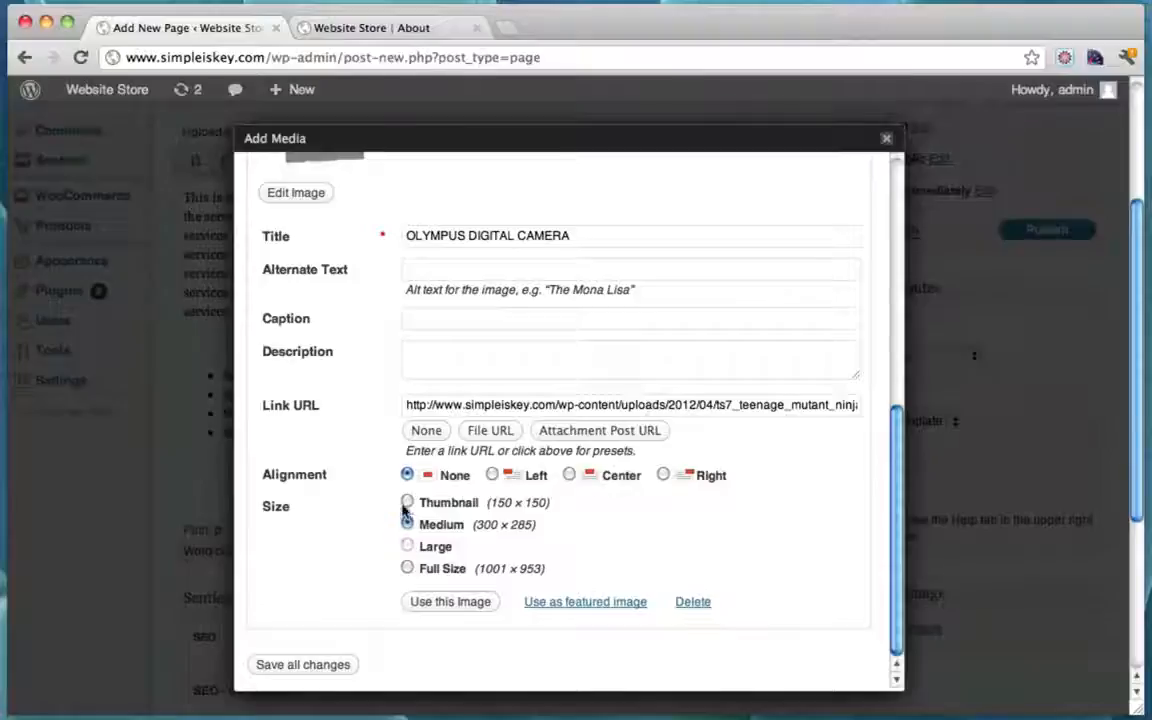
pyautogui.scroll(5, 515, 522)
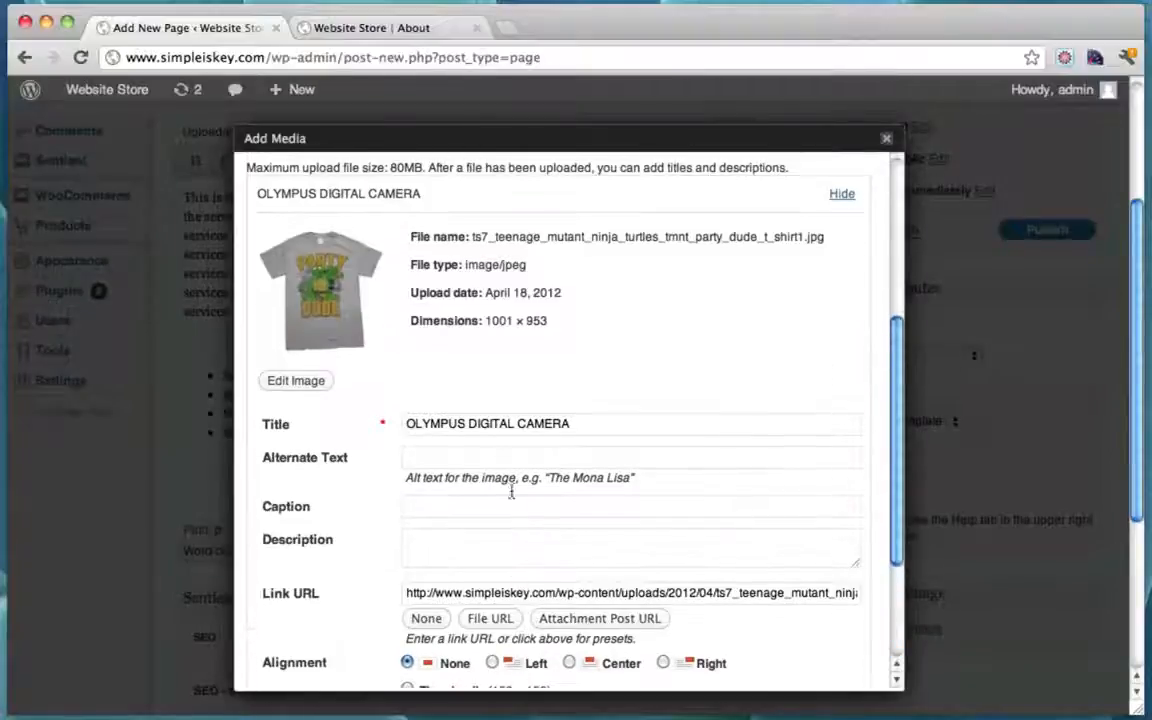
pyautogui.moveTo(486, 322); pyautogui.dragTo(517, 322)
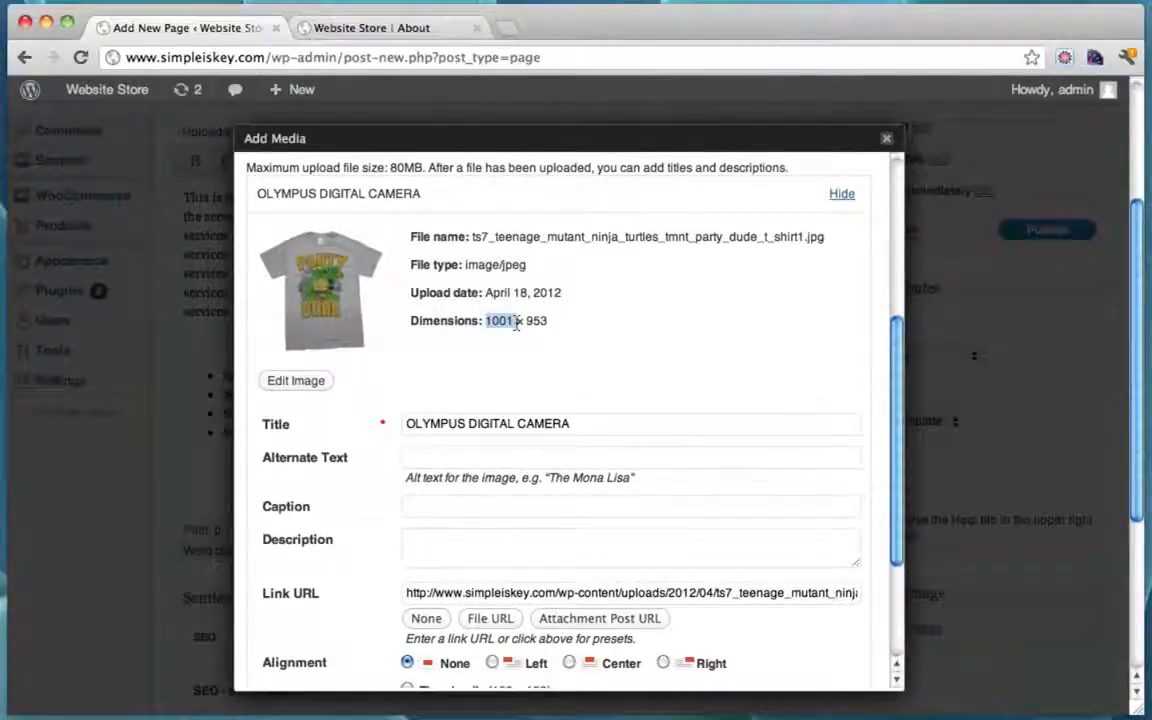
pyautogui.scroll(-5, 618, 428)
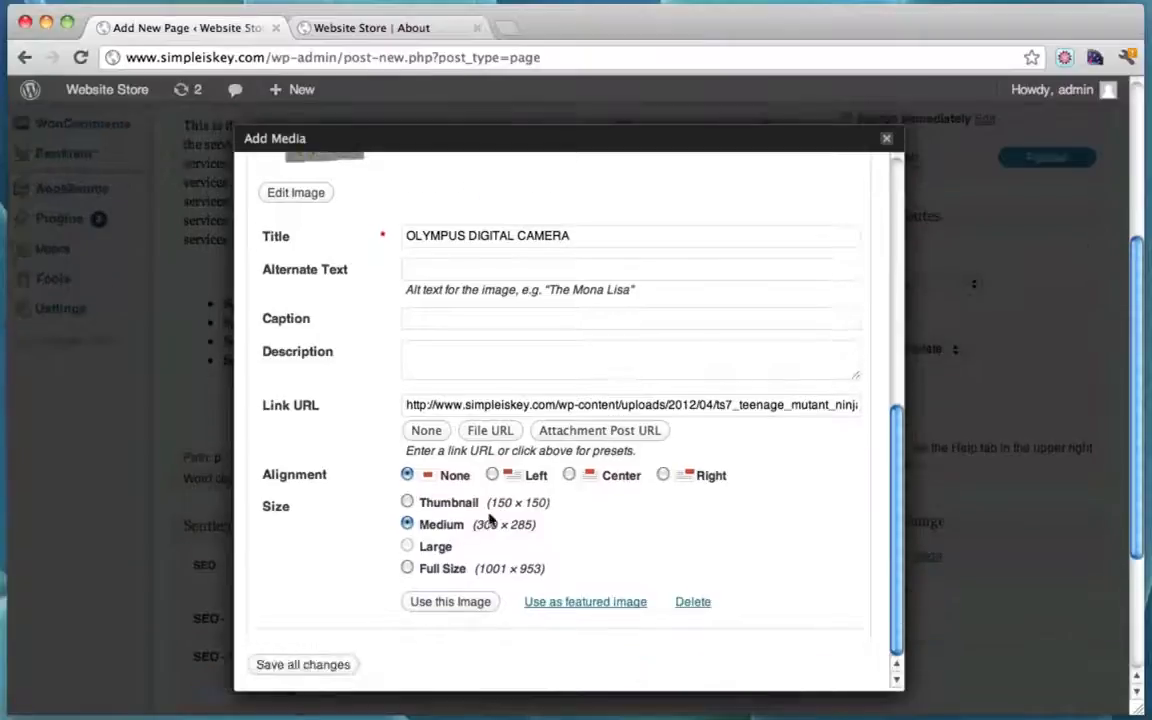
pyautogui.click(492, 476)
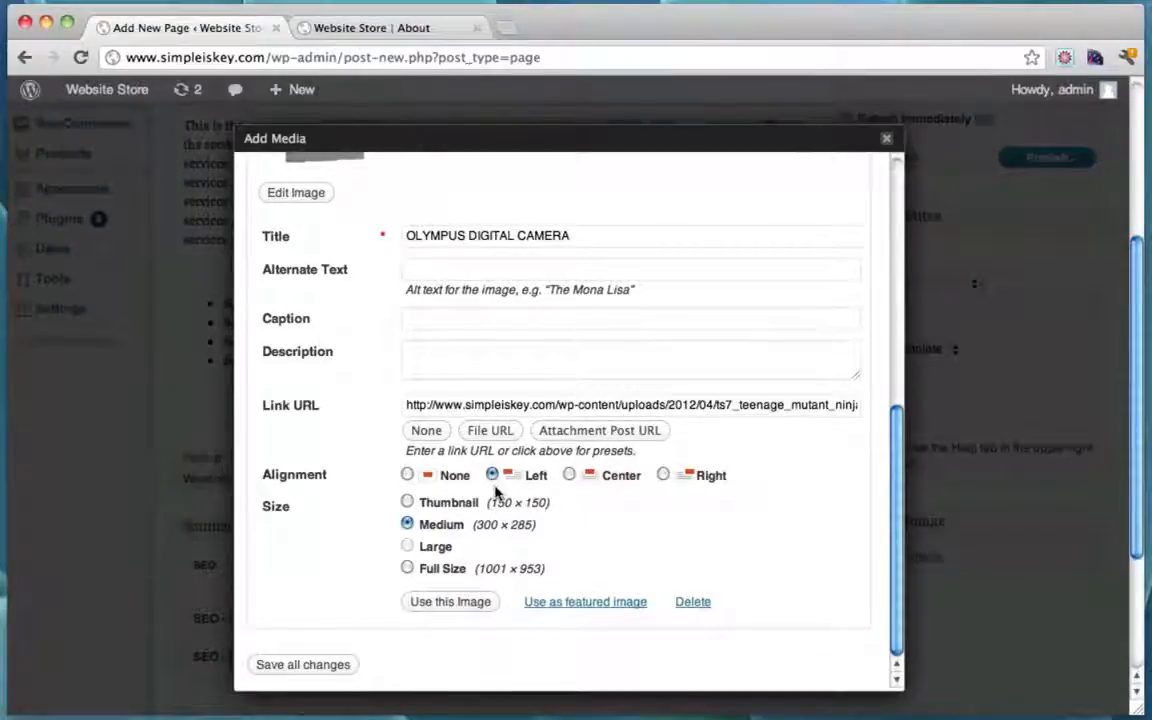
pyautogui.click(470, 604)
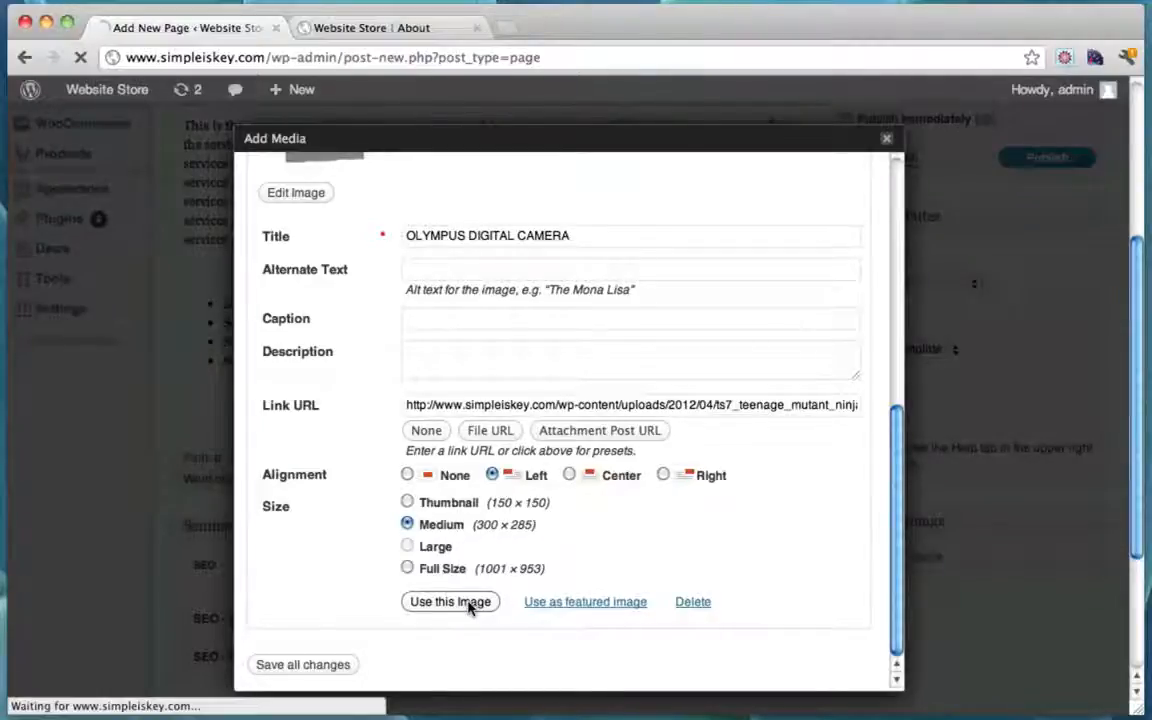
pyautogui.scroll(3, 606, 298)
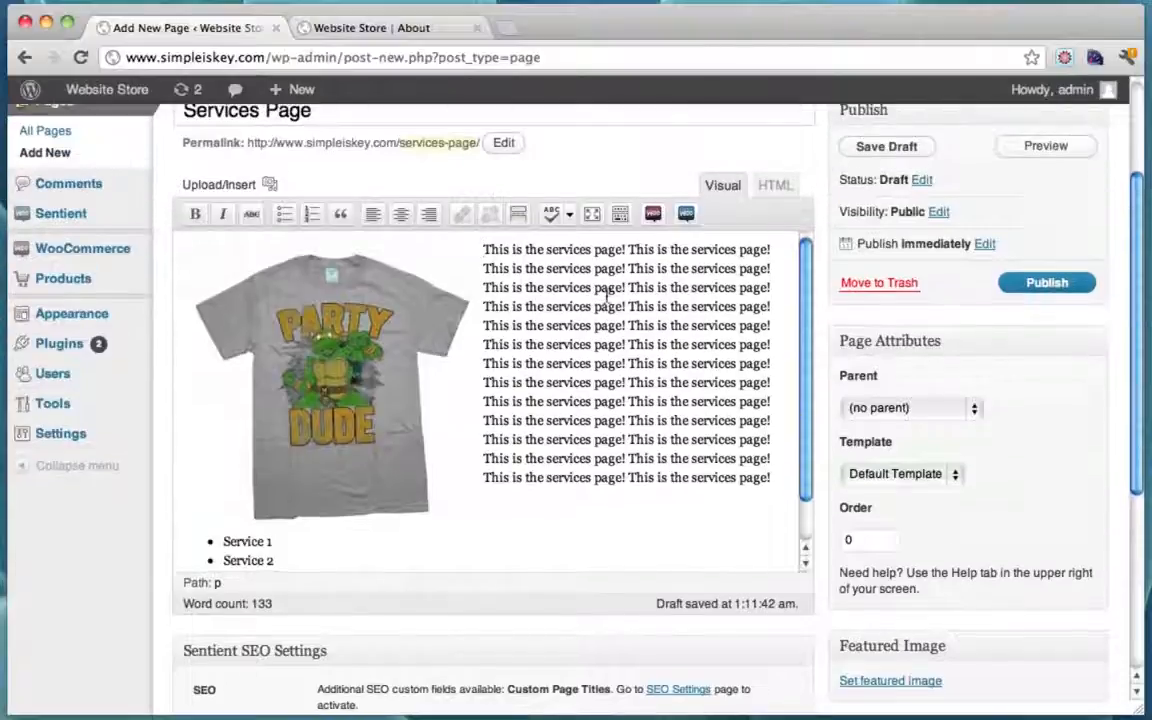
# Step: Paste a second copy of the services paragraph after the first, inserting no shortcodes
pyautogui.moveTo(775, 478); pyautogui.dragTo(487, 255)
pyautogui.press('super+v')
pyautogui.press('super+v')
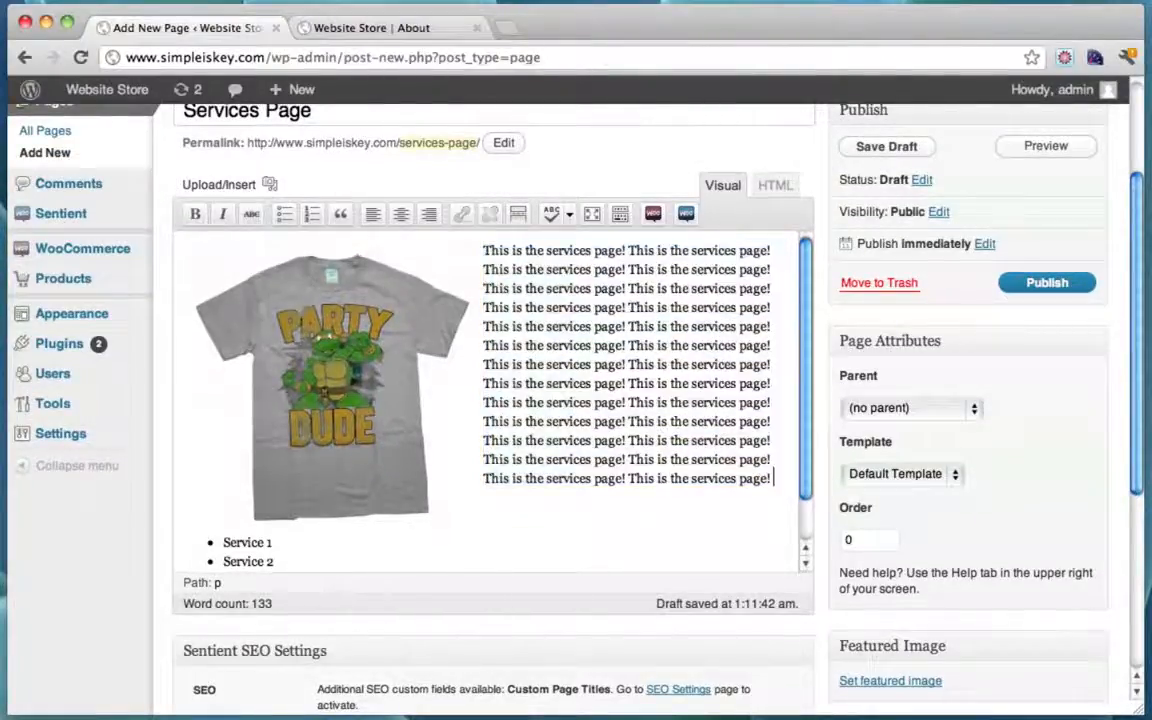
pyautogui.scroll(-5, 692, 340)
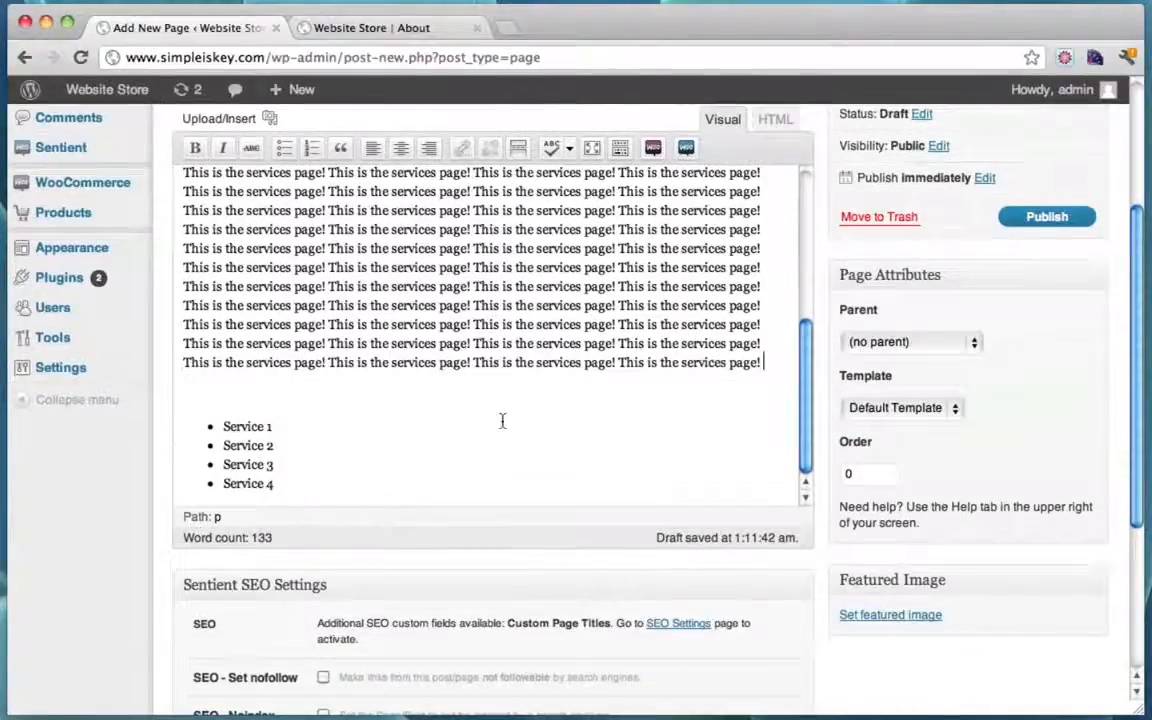
pyautogui.scroll(5, 502, 420)
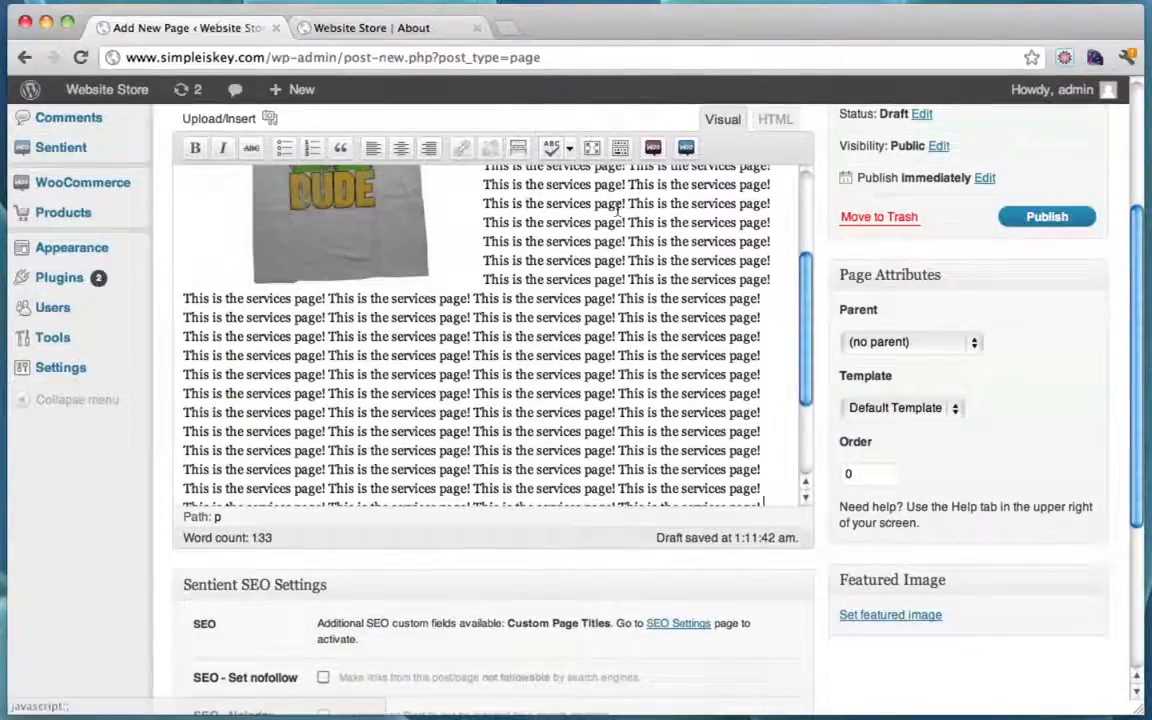
pyautogui.scroll(-1, 658, 290)
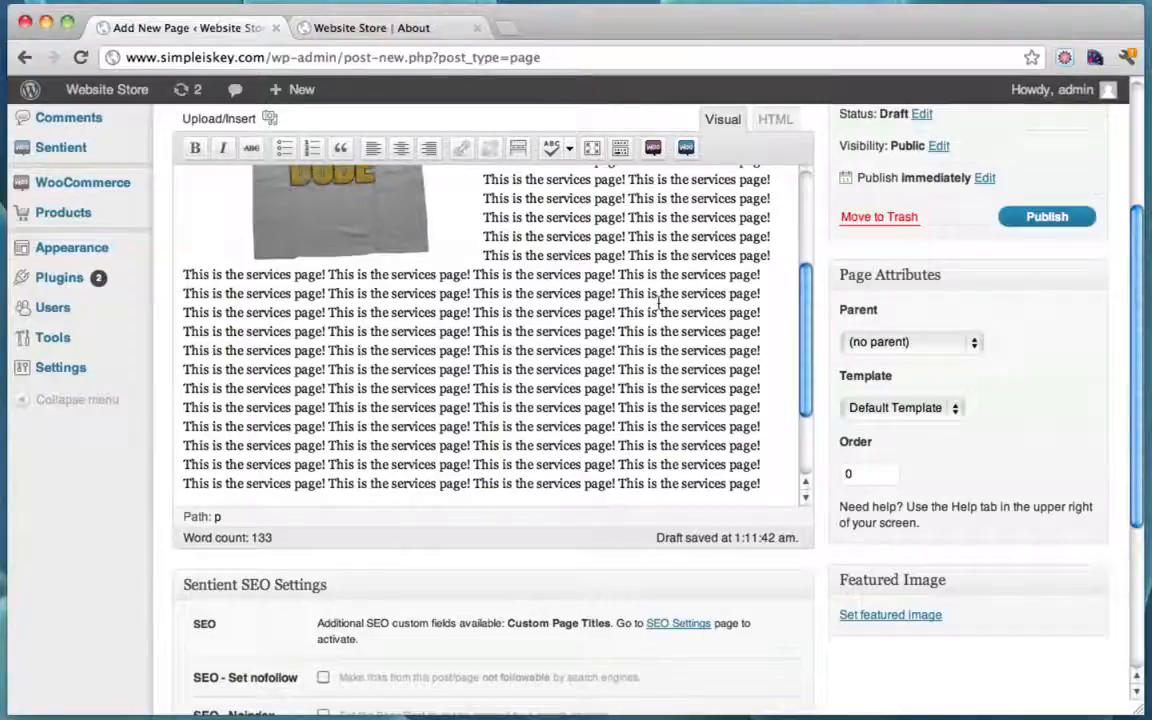
pyautogui.click(654, 147)
pyautogui.click(664, 128)
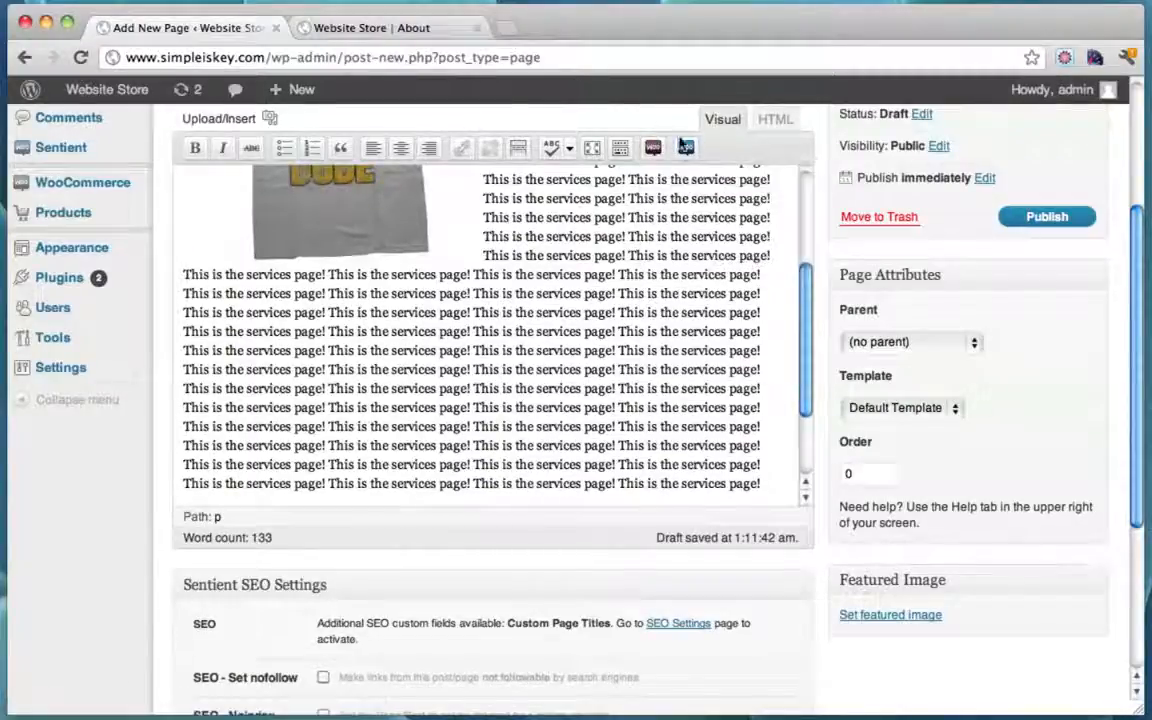
pyautogui.click(686, 148)
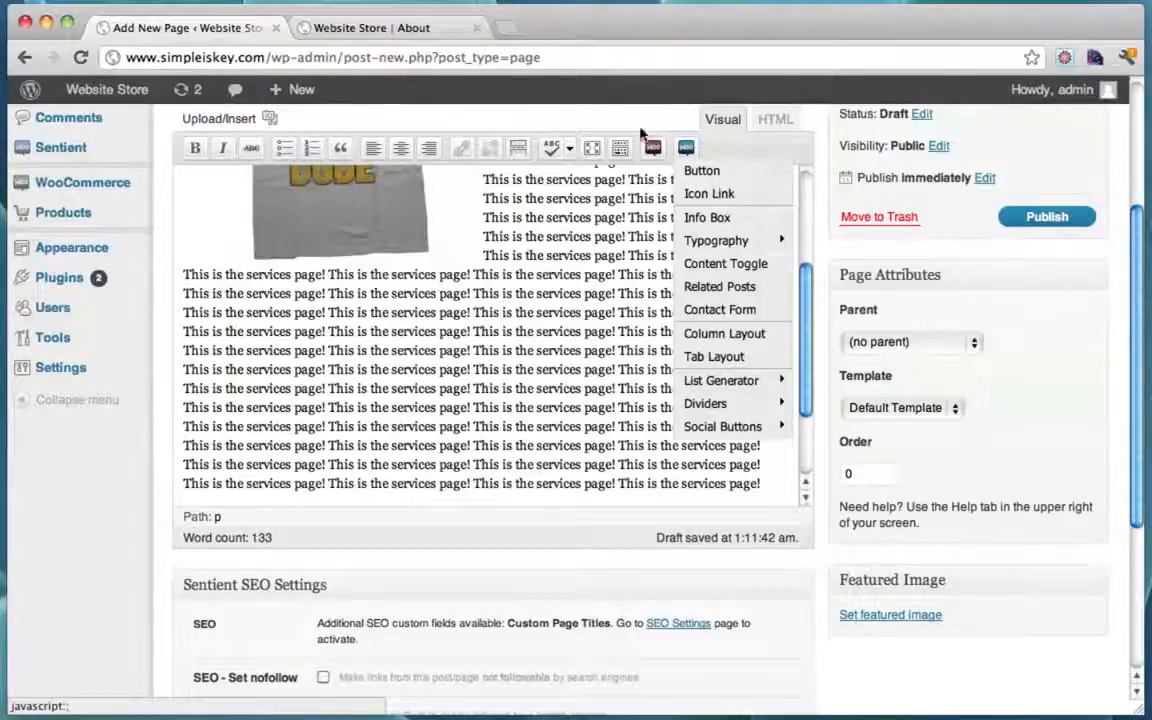
pyautogui.click(568, 112)
pyautogui.scroll(5, 955, 462)
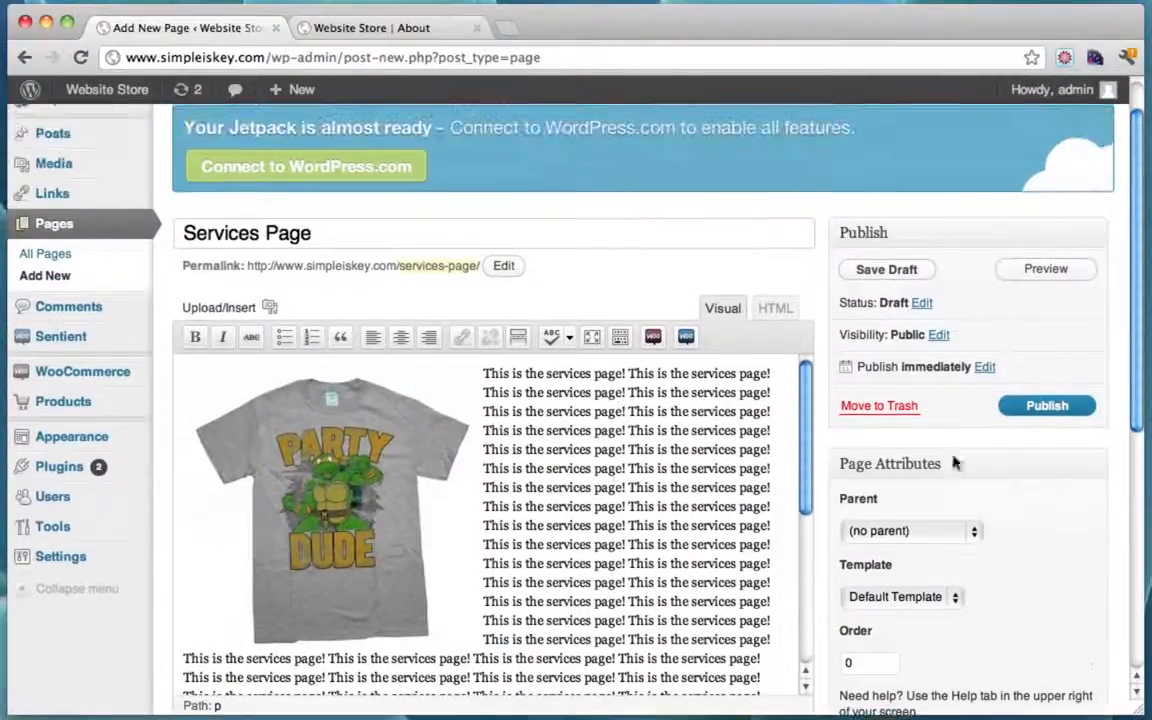
# Step: Publish the Services Page and reload the live About page to check it
pyautogui.click(1046, 408)
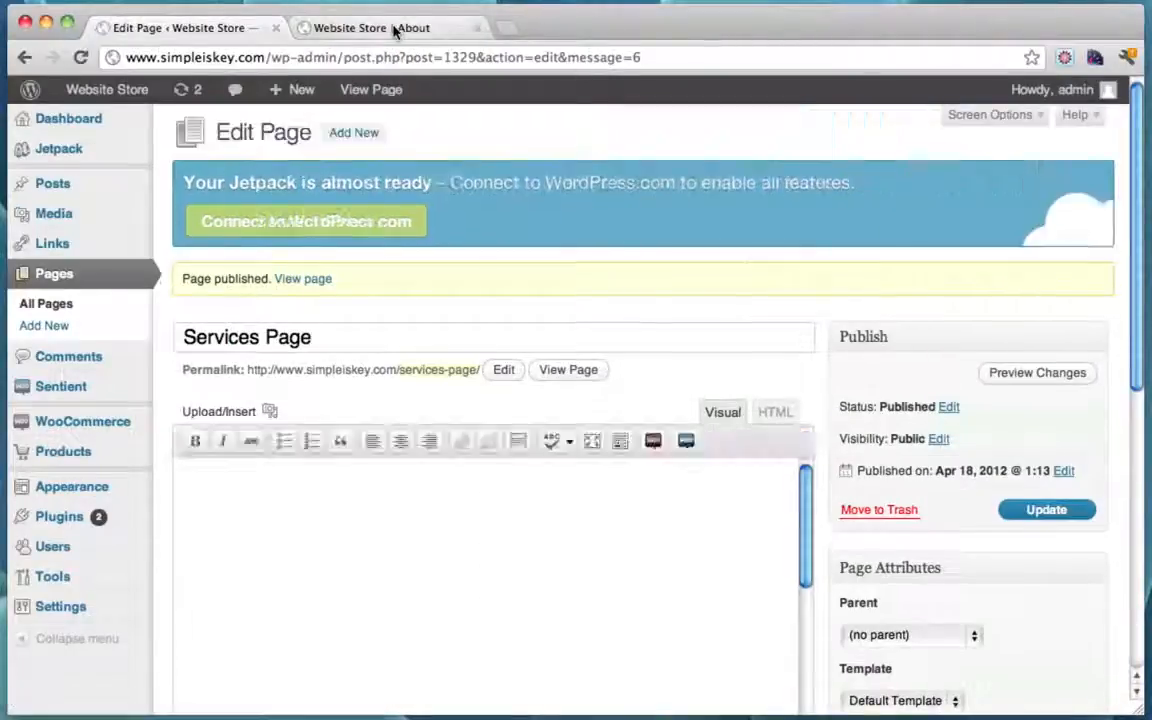
pyautogui.click(393, 28)
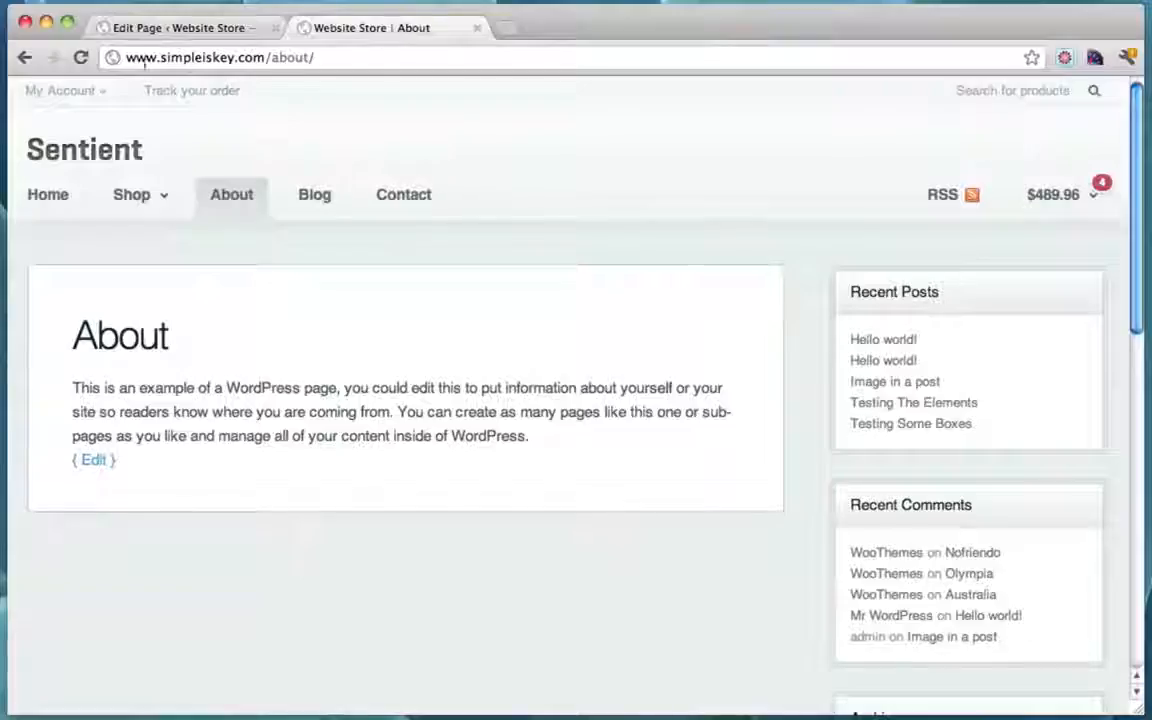
pyautogui.click(80, 57)
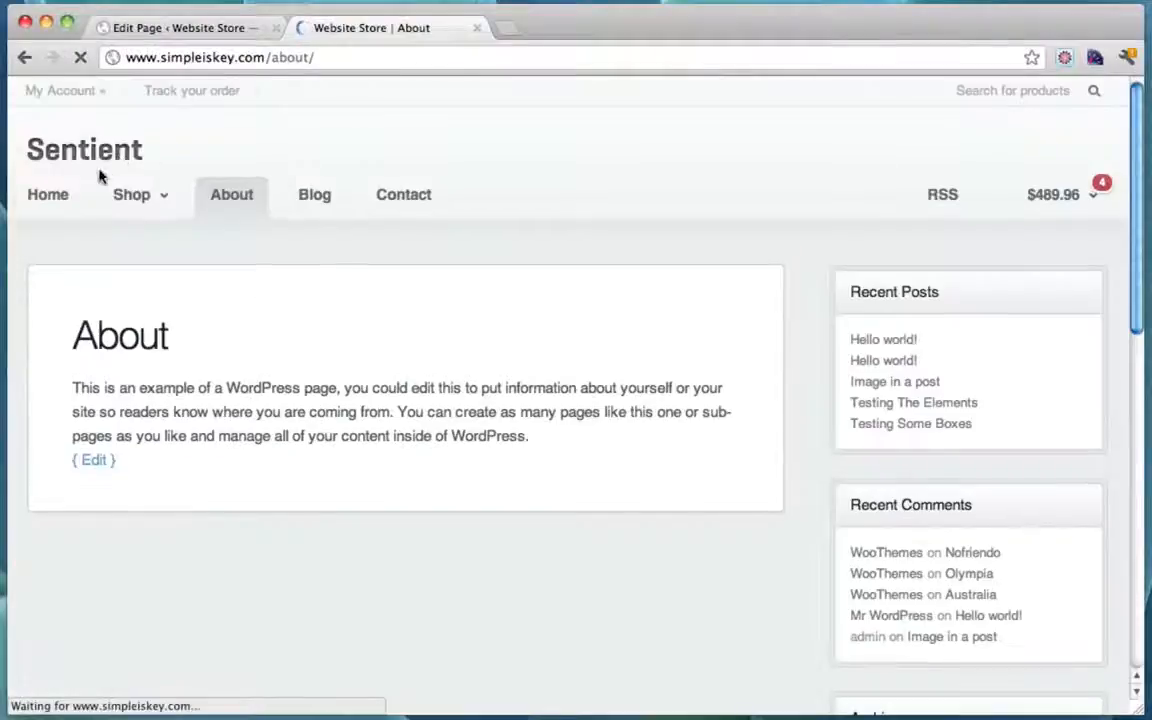
pyautogui.click(210, 28)
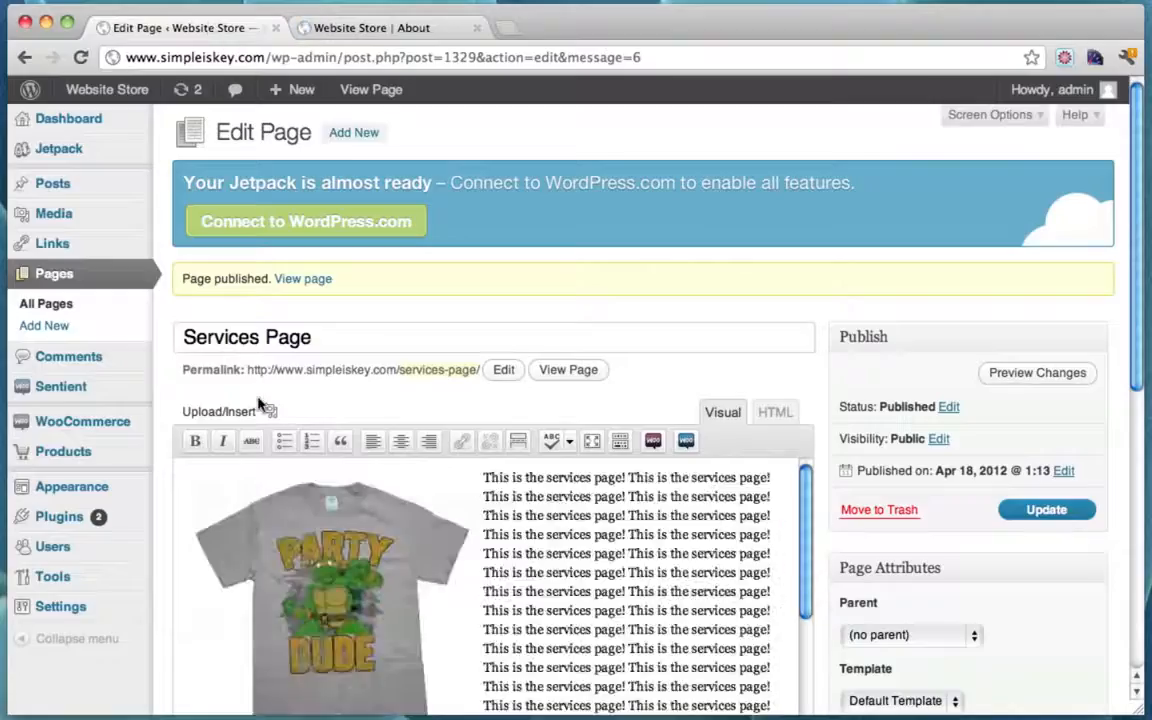
# Step: In Appearance > Menus, move Services Page directly under About and save the menu
pyautogui.moveTo(148, 423)
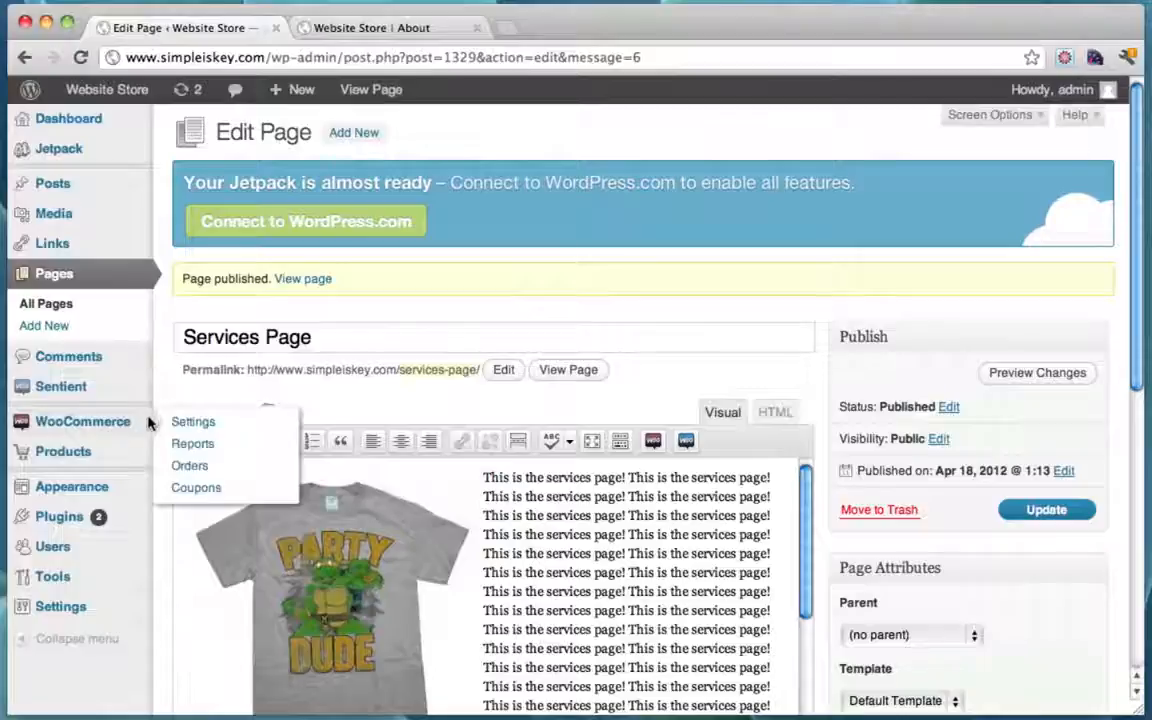
pyautogui.moveTo(108, 488)
pyautogui.click(222, 534)
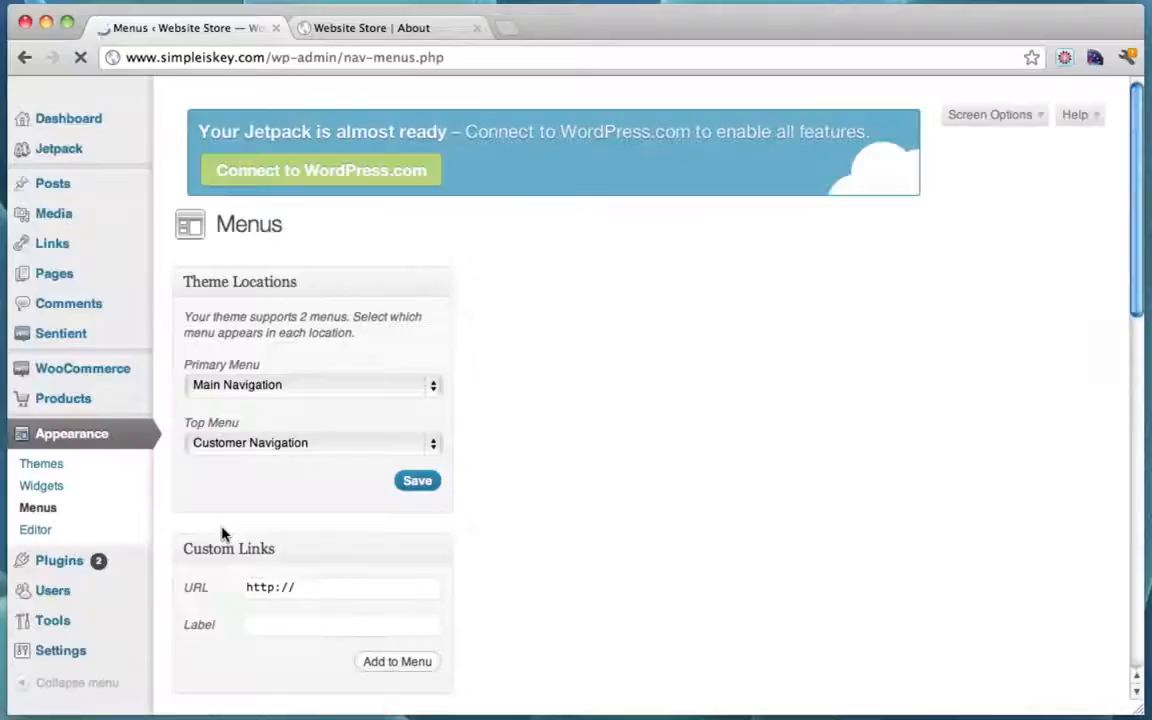
pyautogui.scroll(-5, 563, 357)
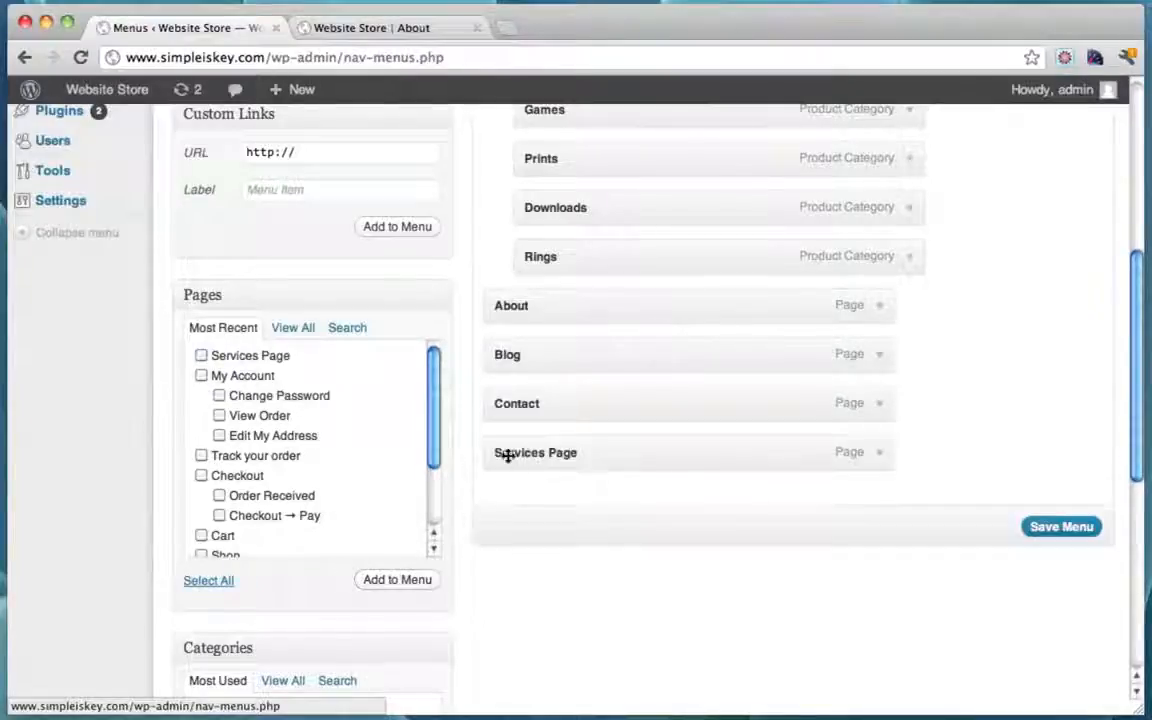
pyautogui.moveTo(508, 455); pyautogui.dragTo(500, 354)
pyautogui.click(1062, 530)
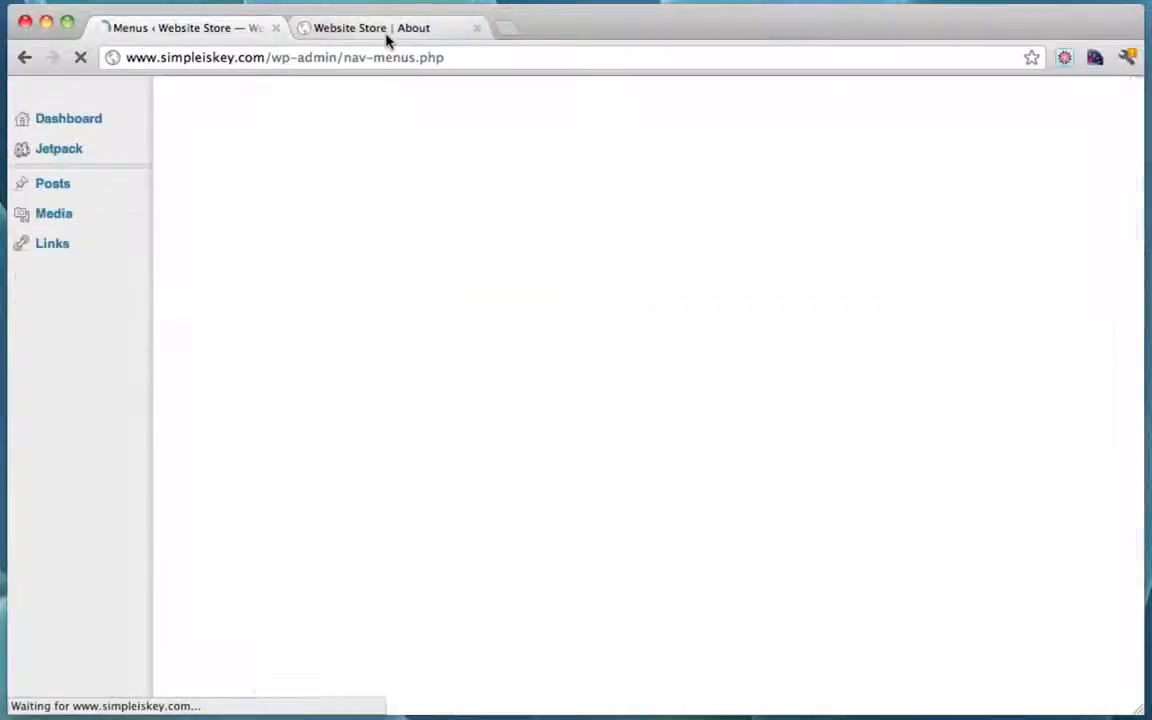
pyautogui.click(385, 30)
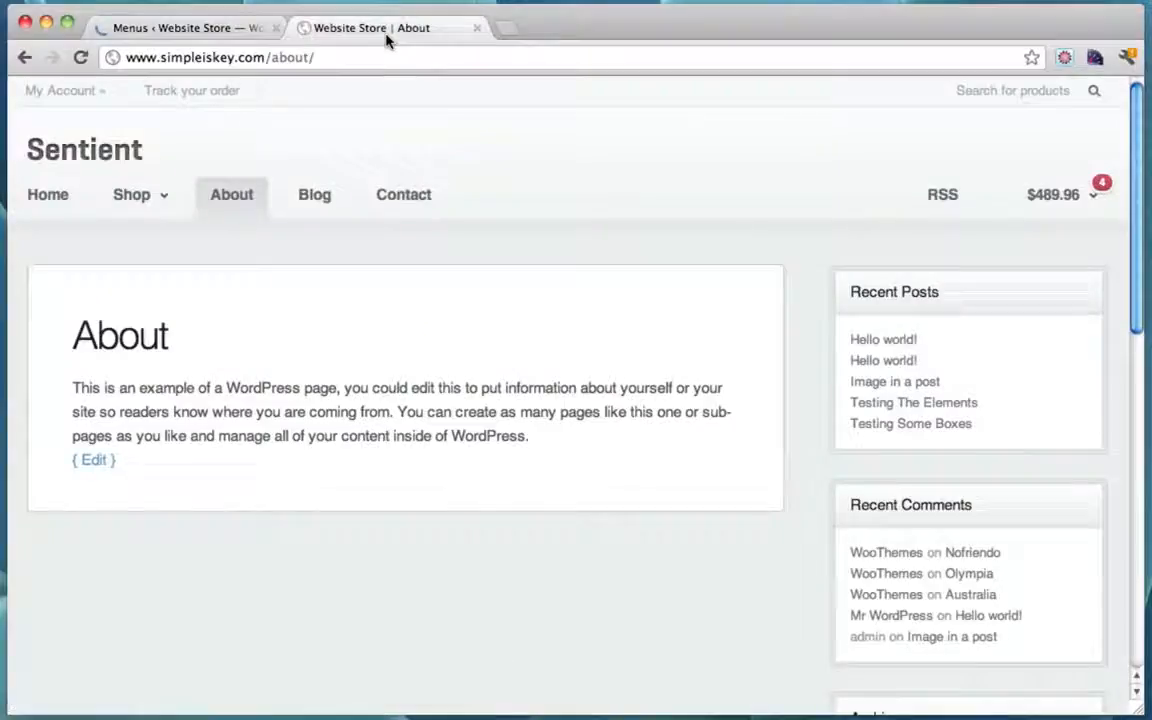
# Step: Reload the live site and open Services Page from the nav to review its image, text and bulleted list
pyautogui.click(81, 57)
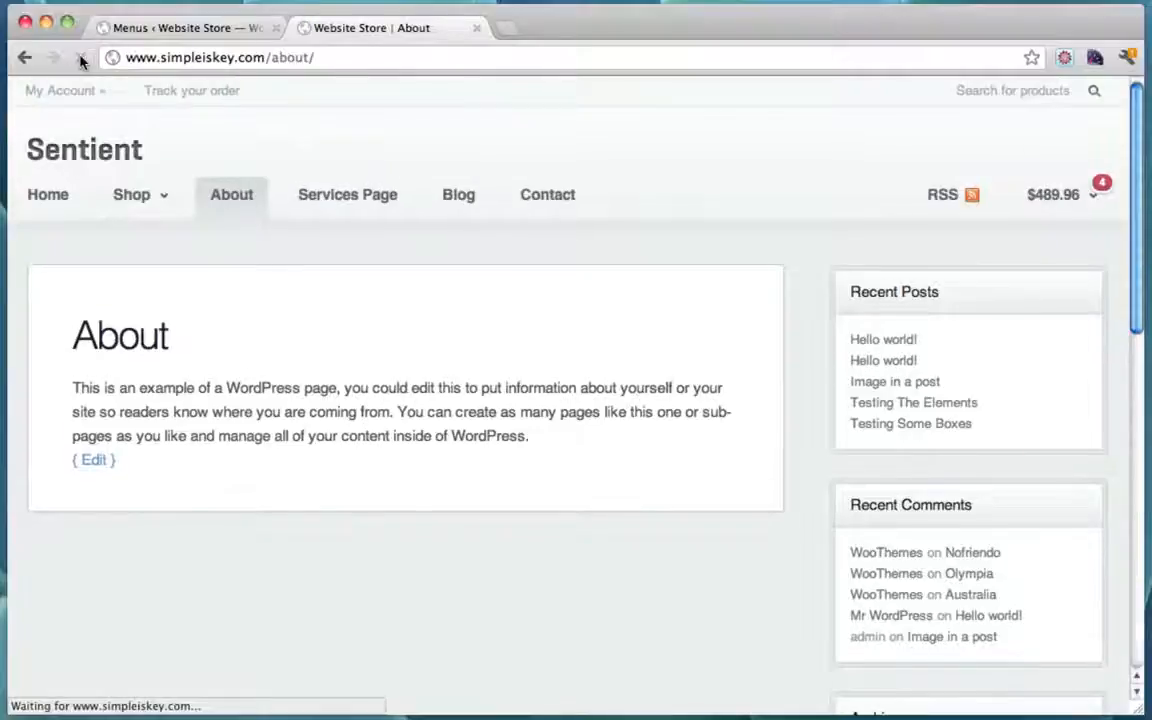
pyautogui.click(365, 200)
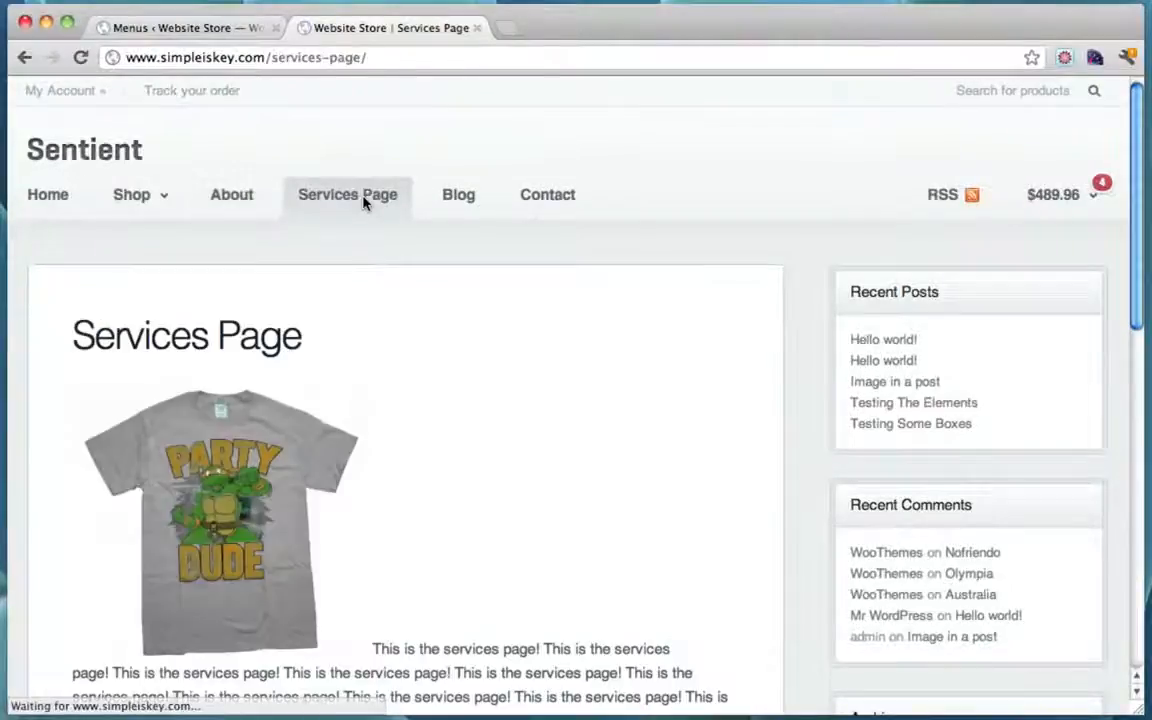
pyautogui.scroll(-5, 643, 290)
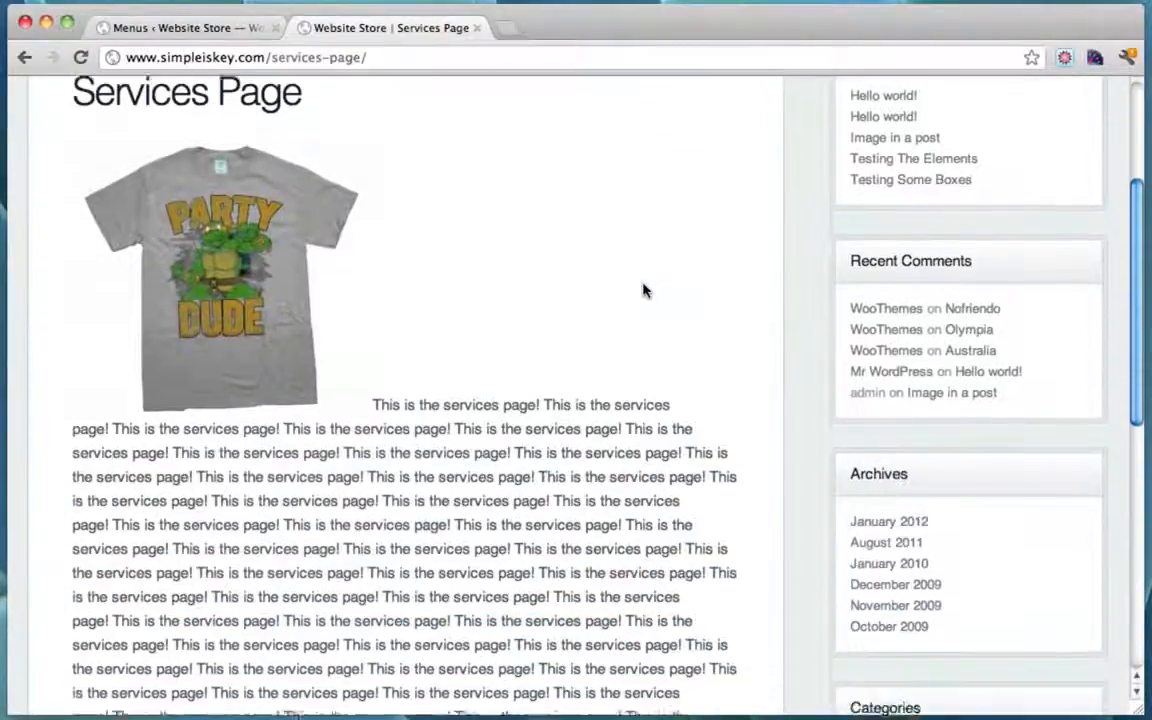
pyautogui.scroll(-2, 643, 290)
pyautogui.scroll(5, 643, 290)
pyautogui.scroll(-9, 643, 290)
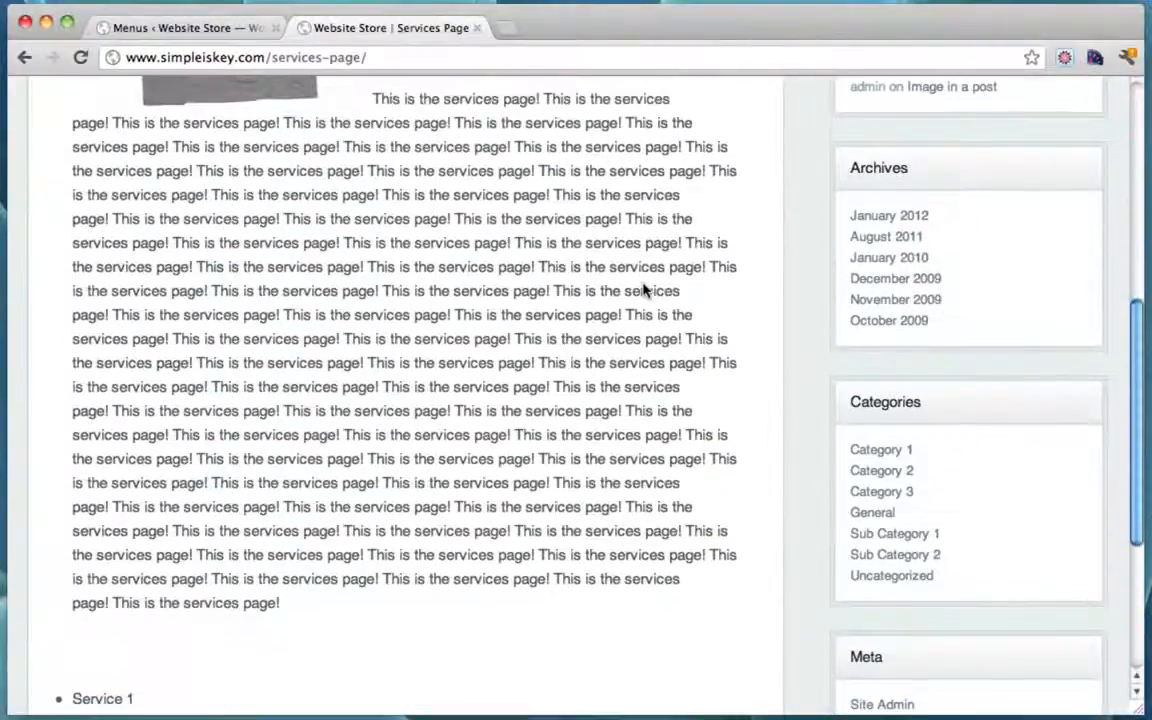
pyautogui.scroll(-4, 643, 290)
pyautogui.scroll(14, 643, 290)
pyautogui.scroll(-3, 643, 290)
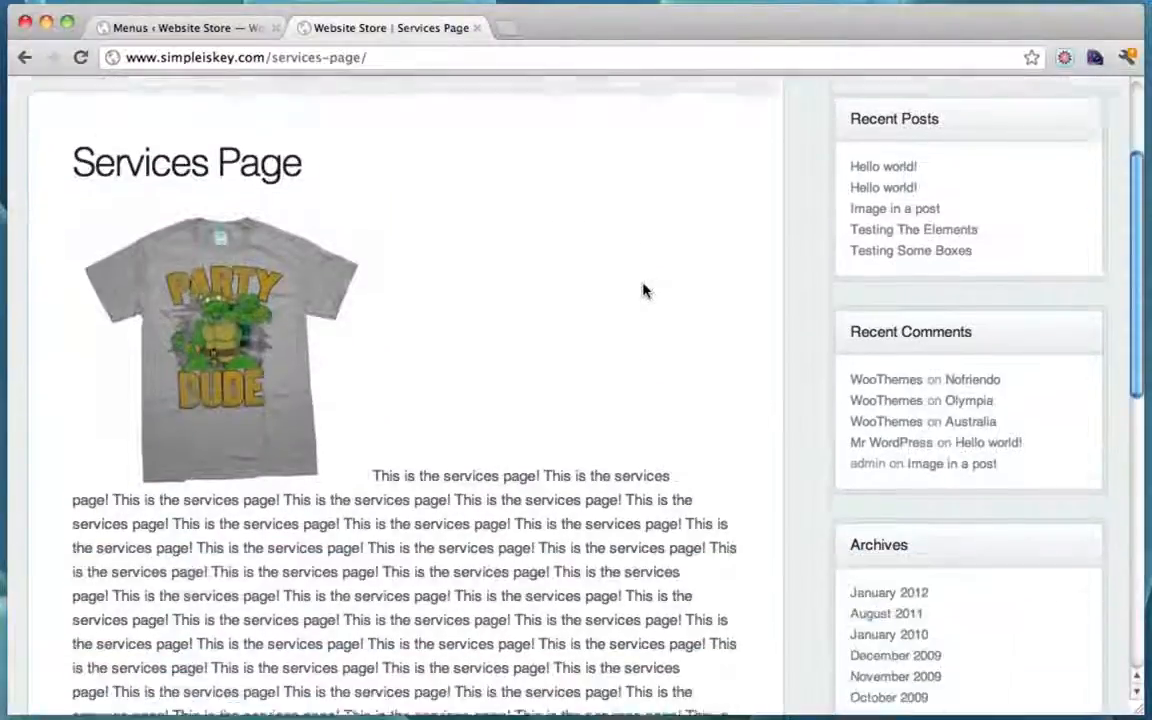
pyautogui.scroll(-1, 643, 290)
pyautogui.scroll(-3, 432, 427)
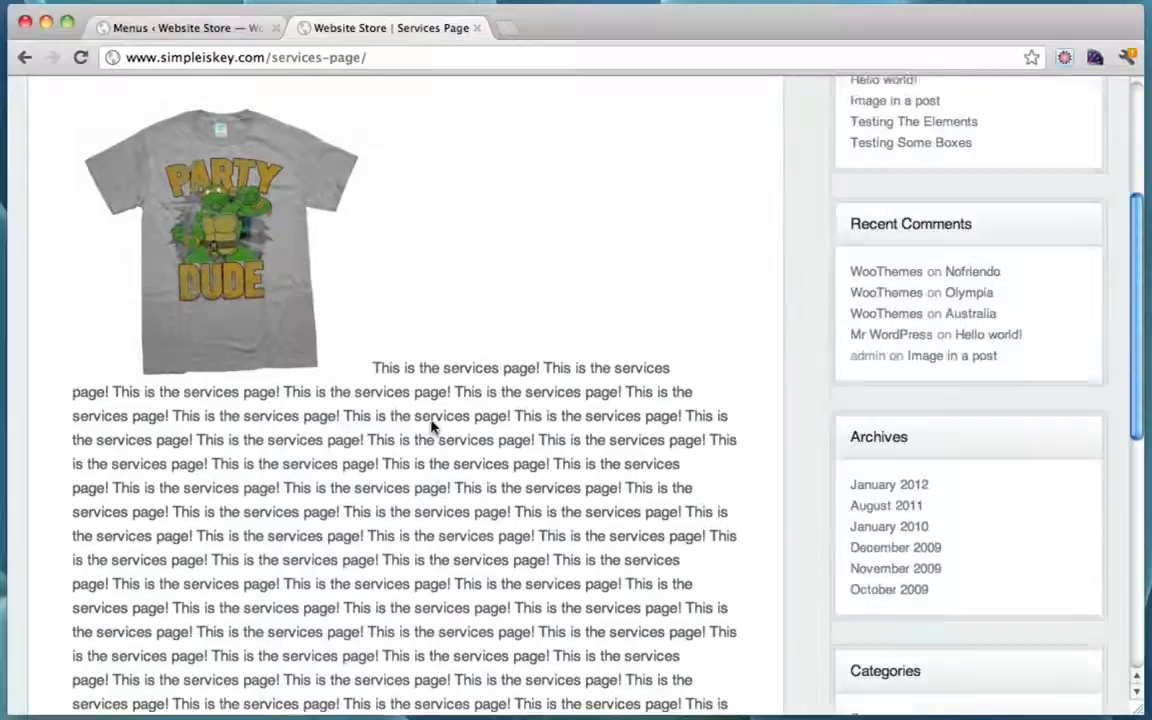
pyautogui.scroll(-6, 432, 427)
pyautogui.scroll(12, 432, 427)
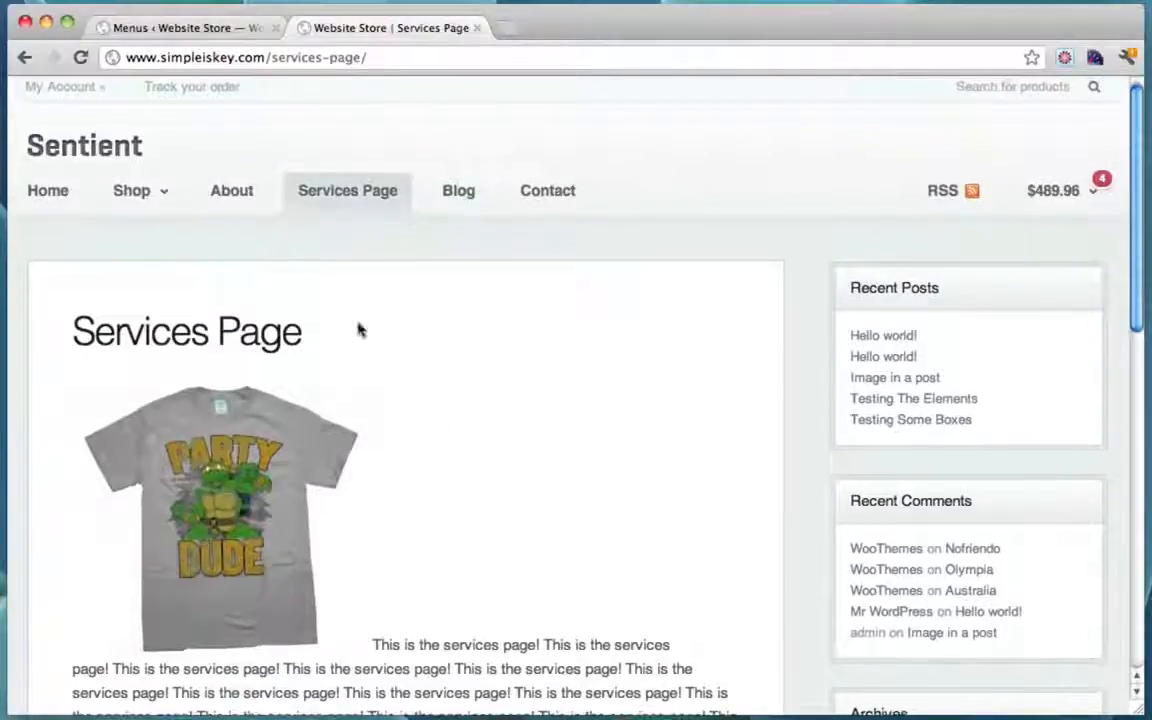
pyautogui.click(198, 28)
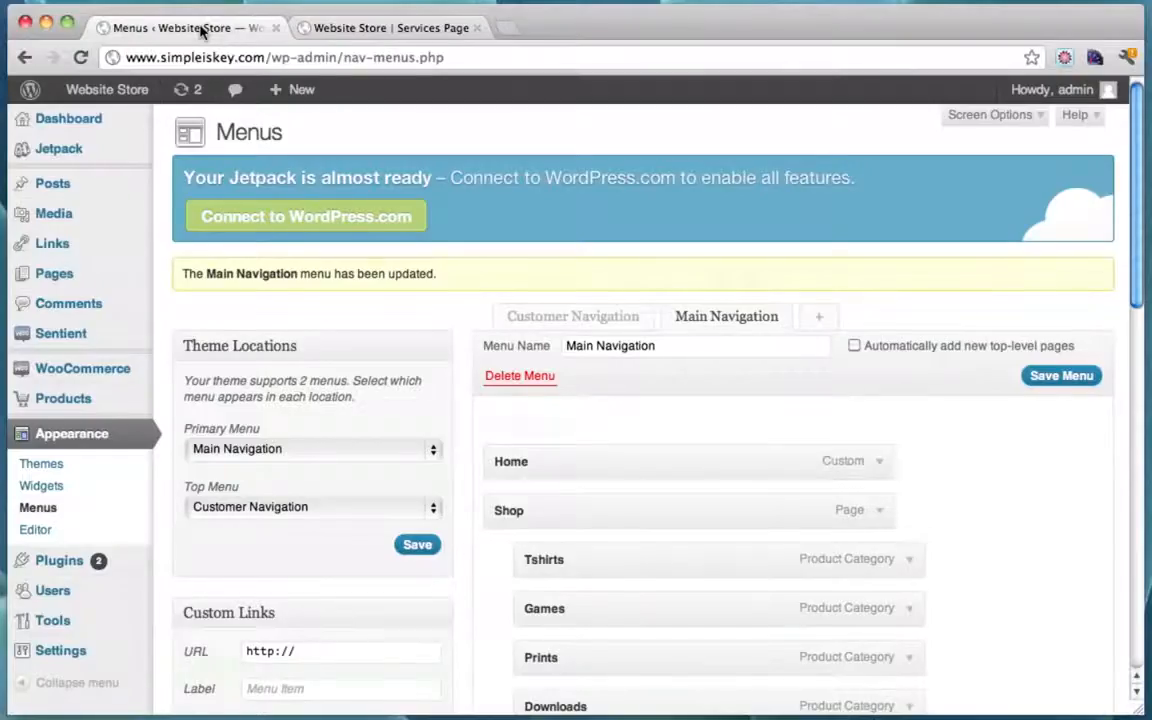
pyautogui.click(347, 30)
pyautogui.scroll(-10, 231, 182)
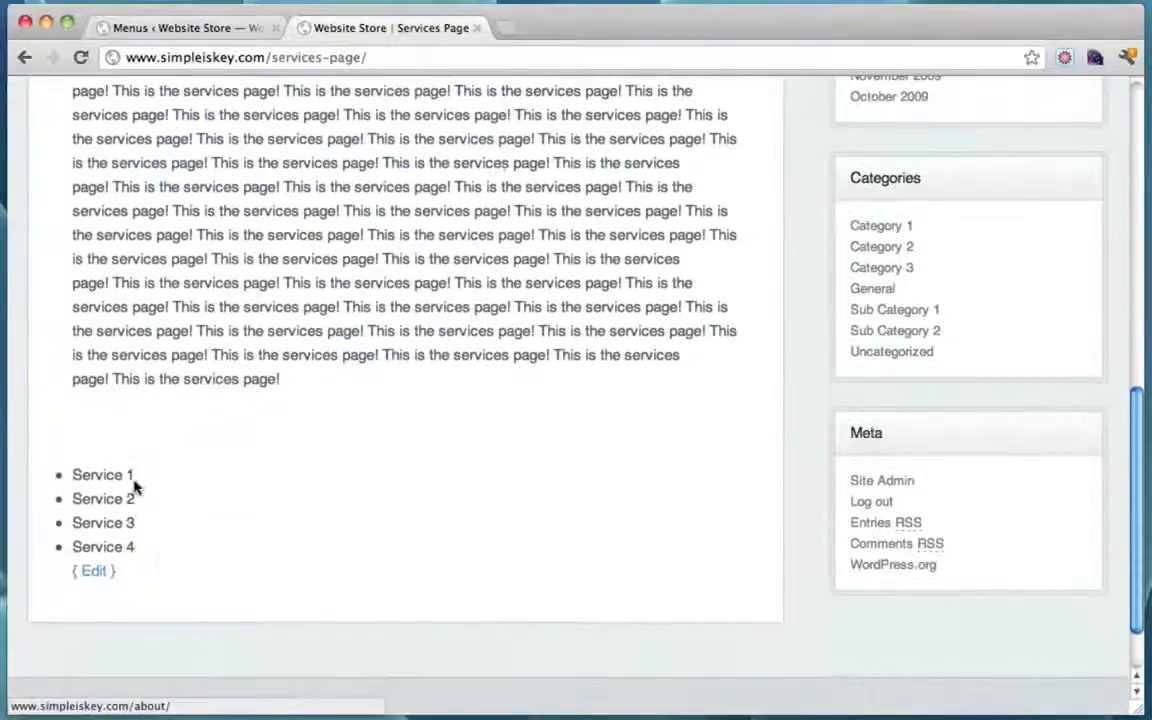
# Step: Edit the Services Page, set its Page Attributes template to Full Width, and update it
pyautogui.click(95, 572)
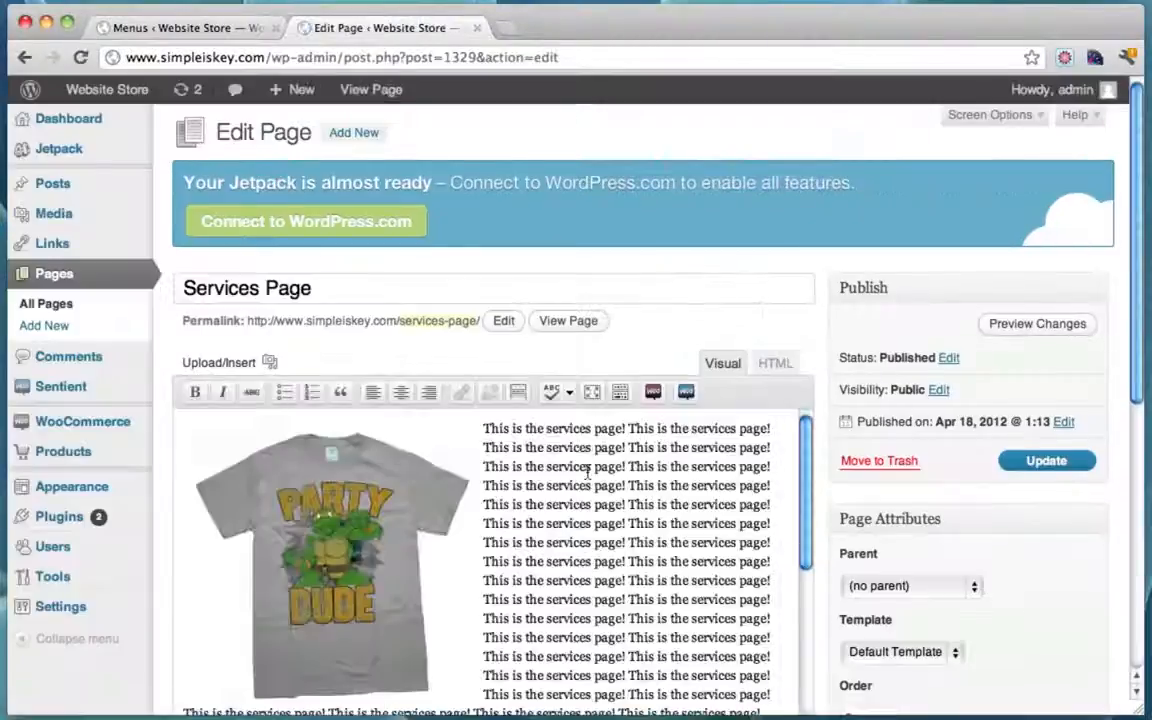
pyautogui.scroll(-3, 587, 472)
pyautogui.scroll(-5, 587, 472)
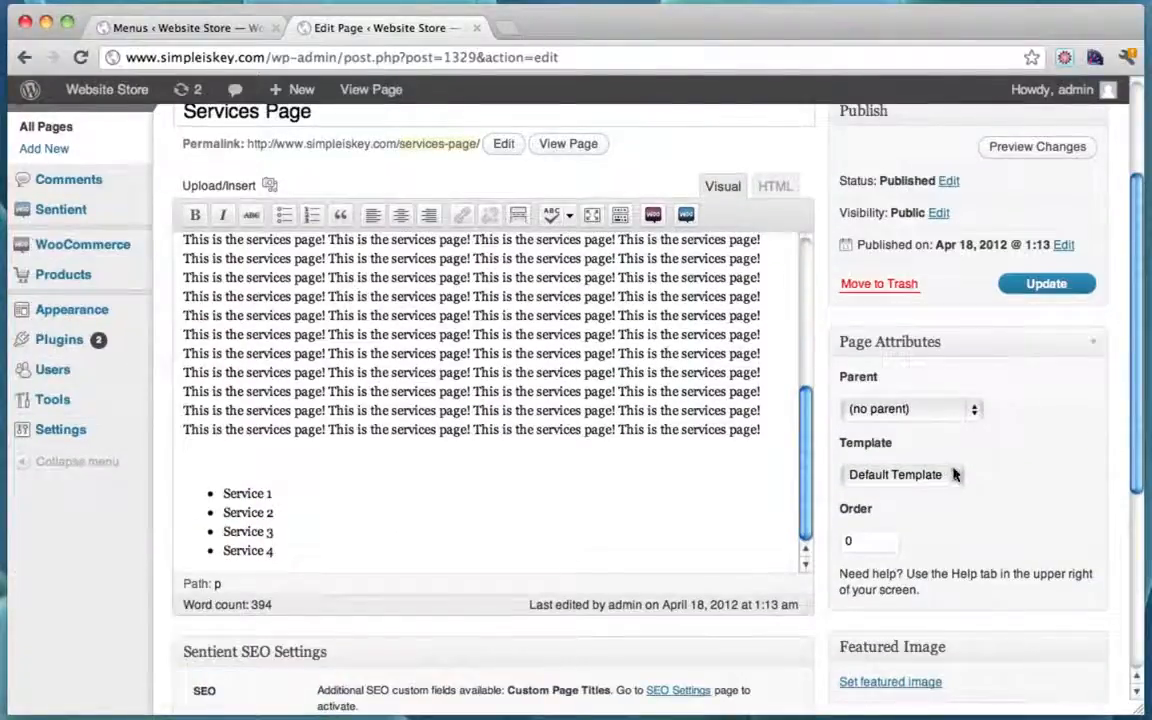
pyautogui.click(934, 484)
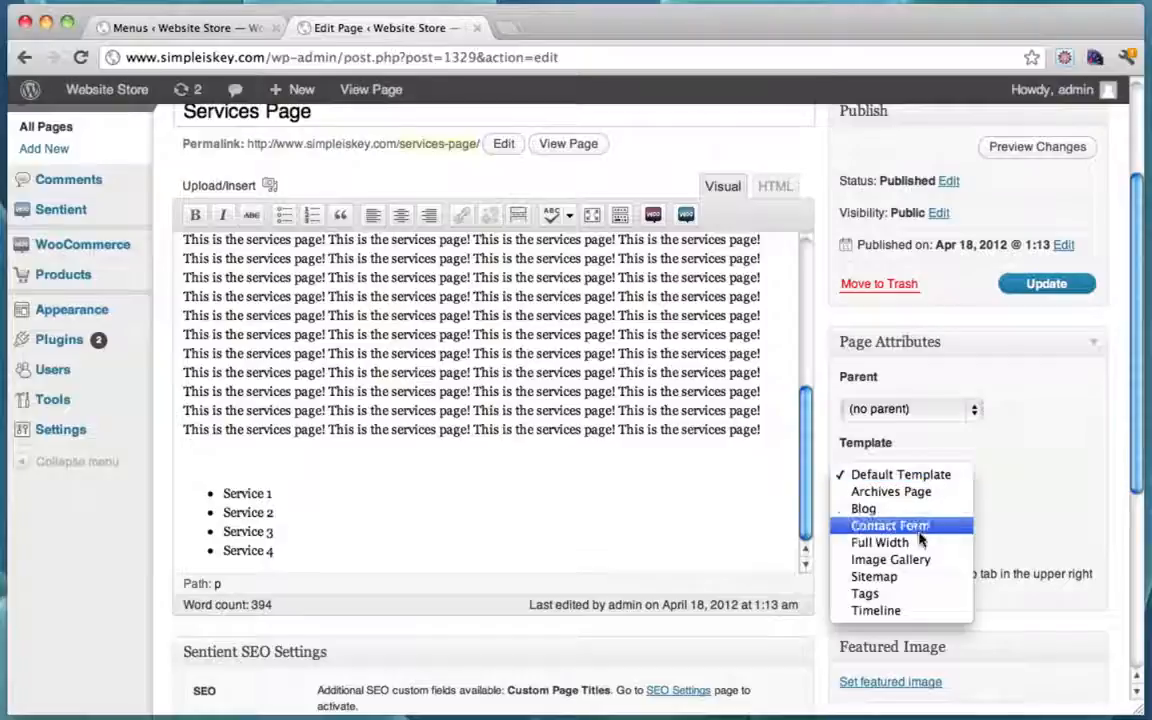
pyautogui.click(921, 542)
pyautogui.click(1044, 285)
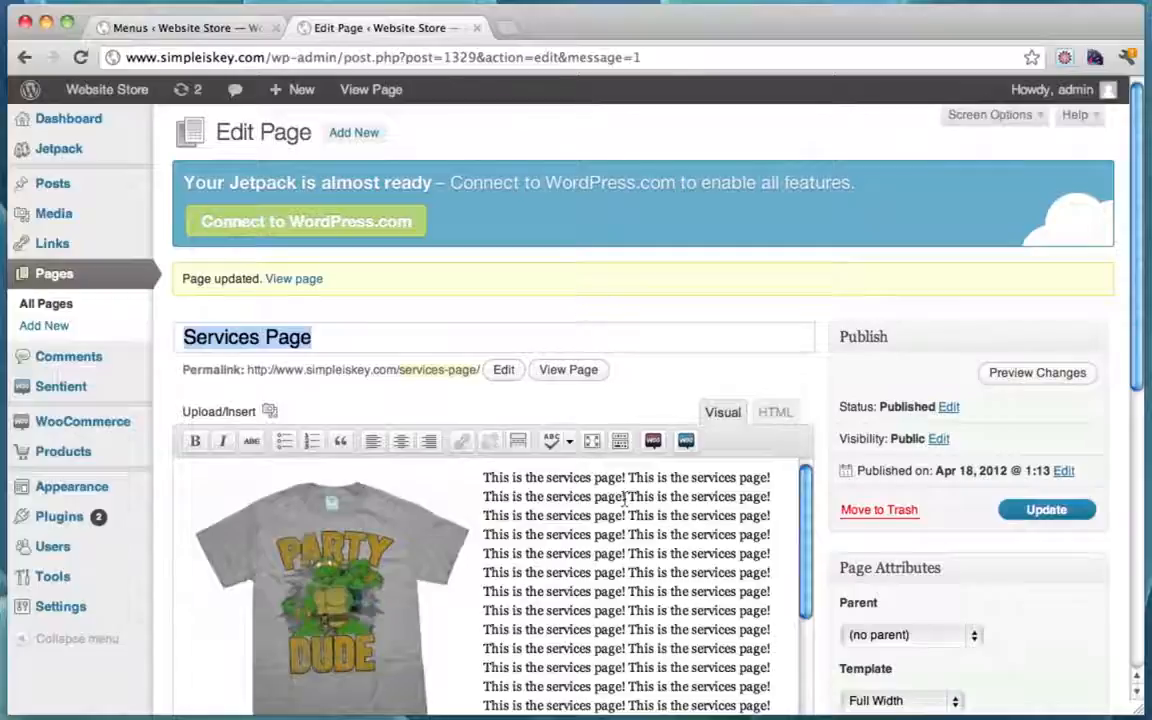
# Step: View the updated Services Page in a new tab and confirm it spans full width without a sidebar
pyautogui.click(563, 370)
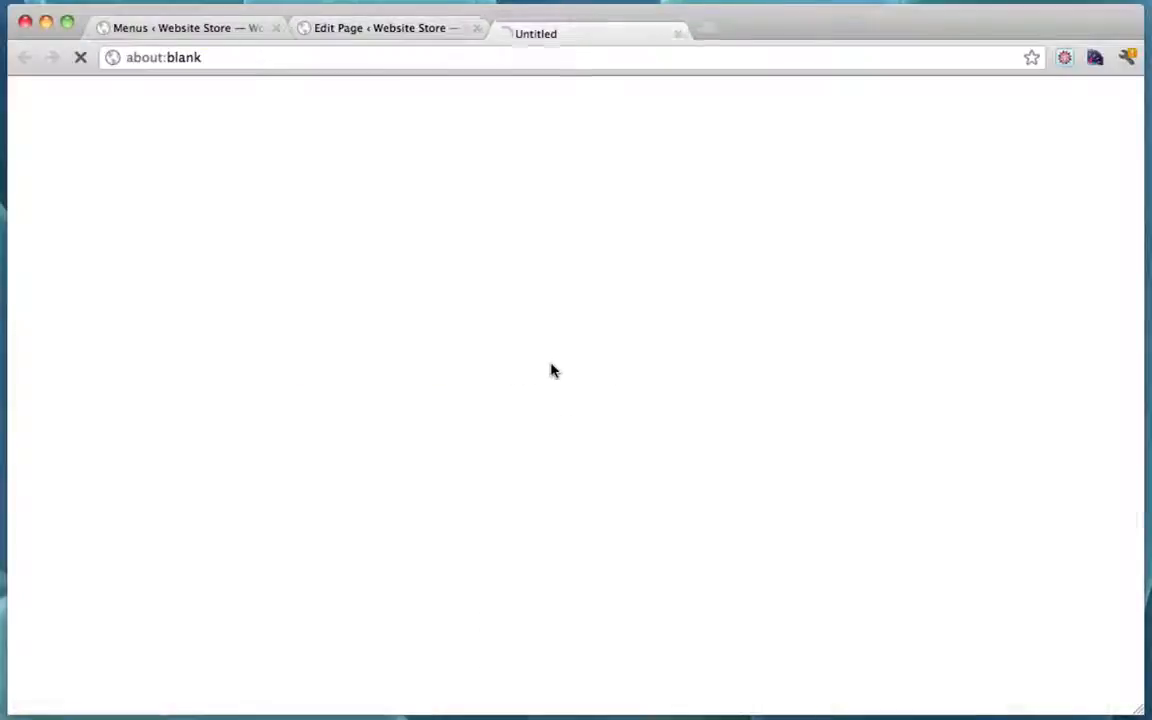
pyautogui.scroll(-10, 655, 337)
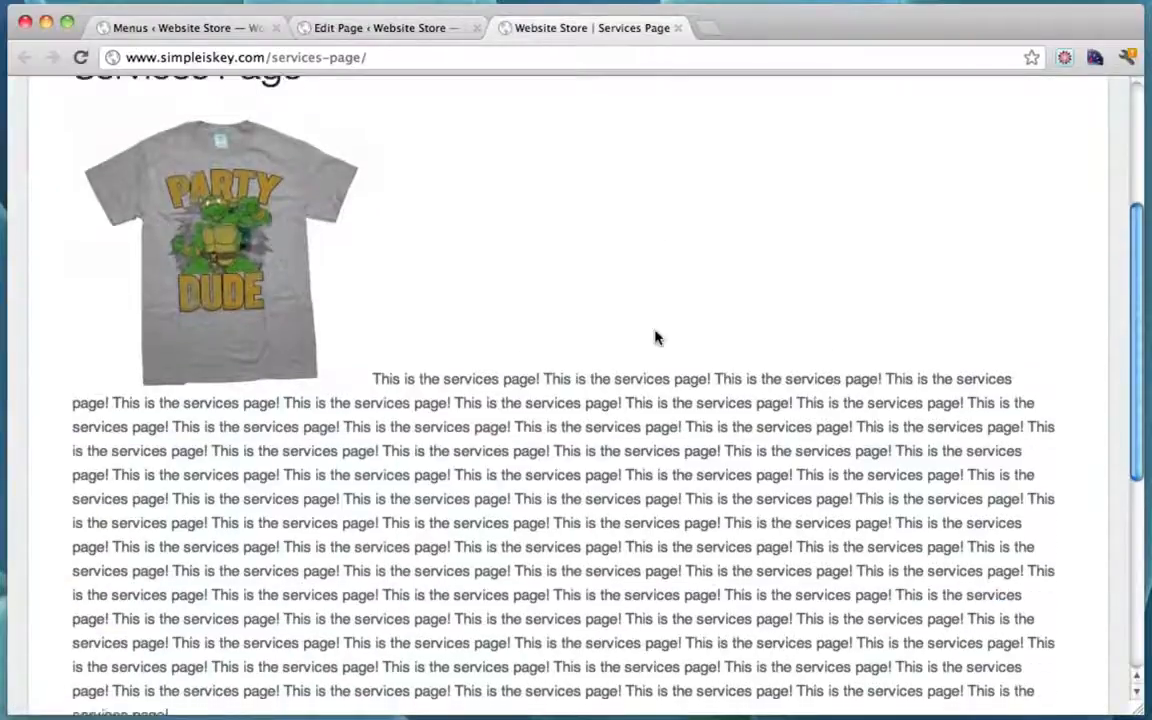
pyautogui.scroll(5, 655, 337)
pyautogui.scroll(-3, 655, 337)
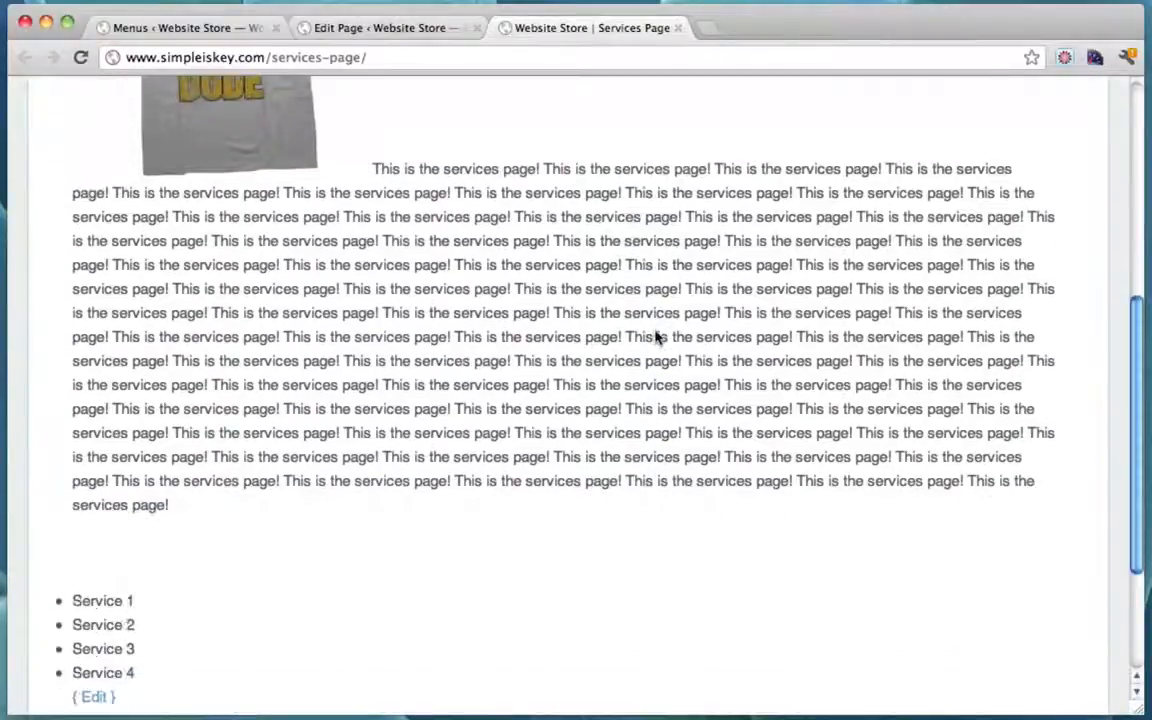
pyautogui.scroll(3, 655, 337)
pyautogui.scroll(2, 655, 337)
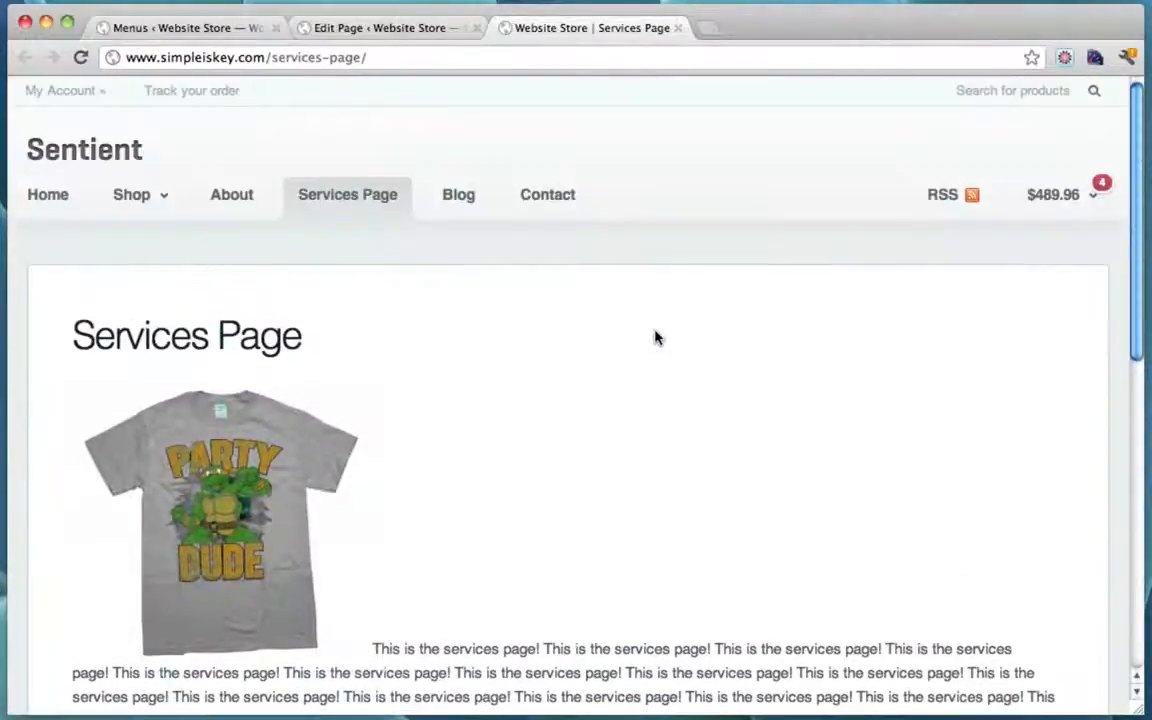
pyautogui.scroll(-5, 655, 337)
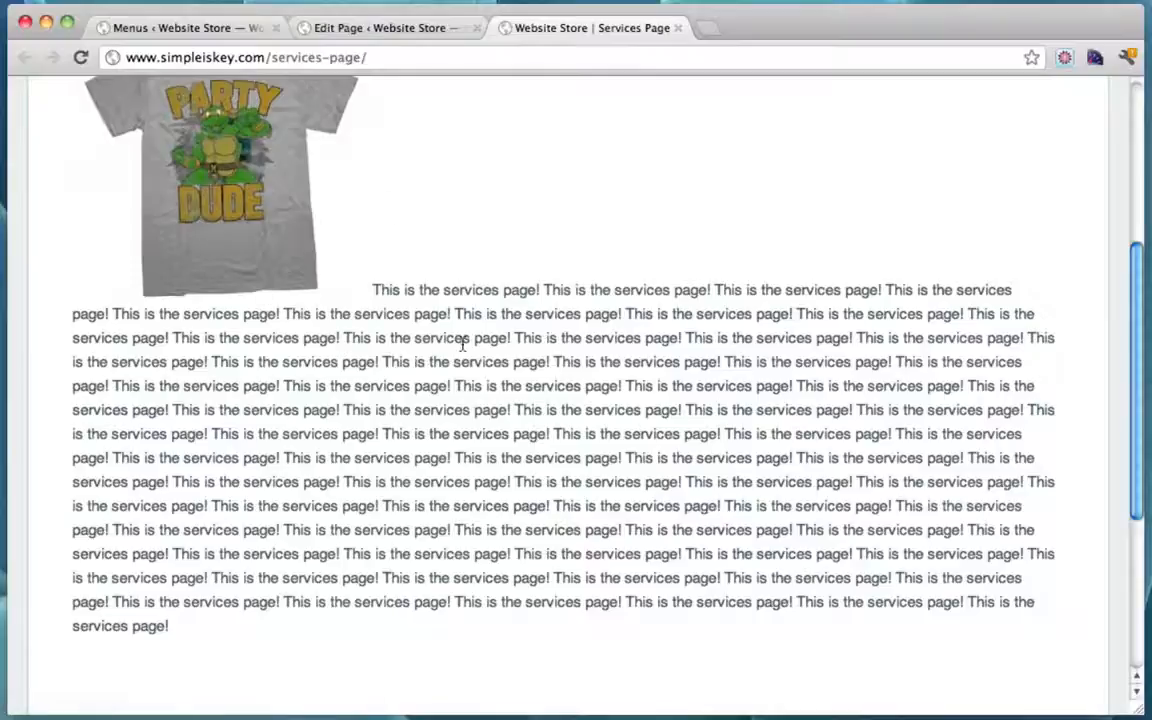
pyautogui.scroll(-5, 462, 344)
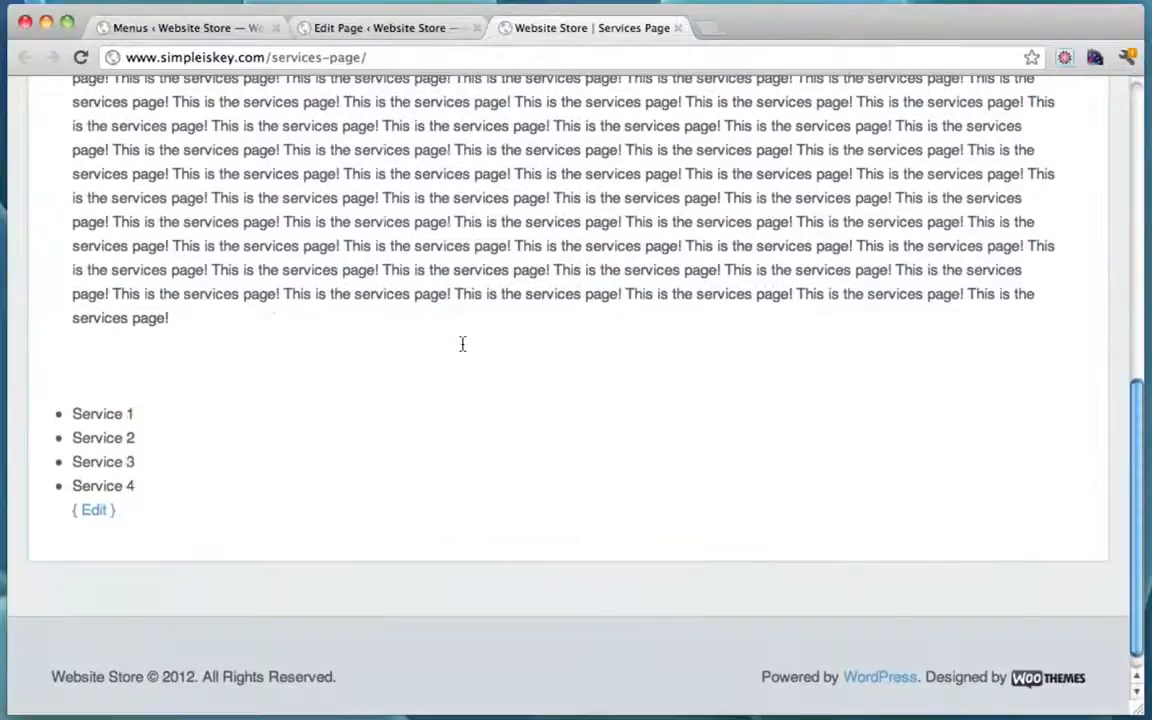
pyautogui.scroll(10, 462, 344)
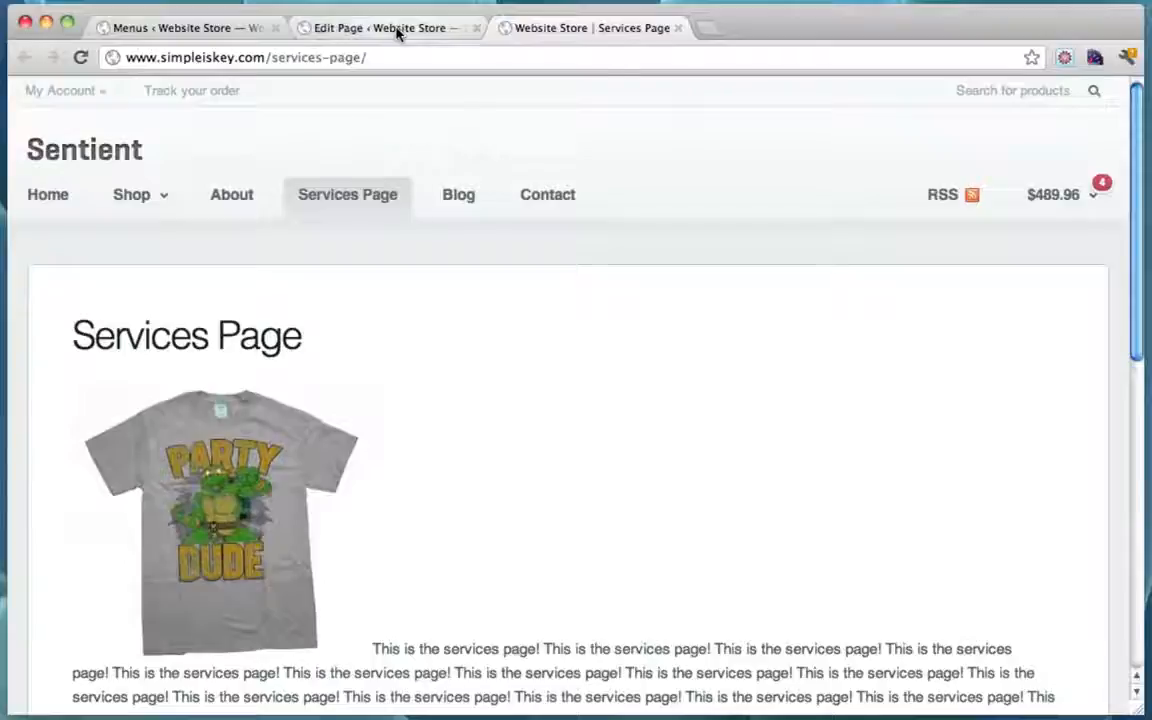
# Step: Open the Blog page from the site navigation and look over its sidebar
pyautogui.click(466, 195)
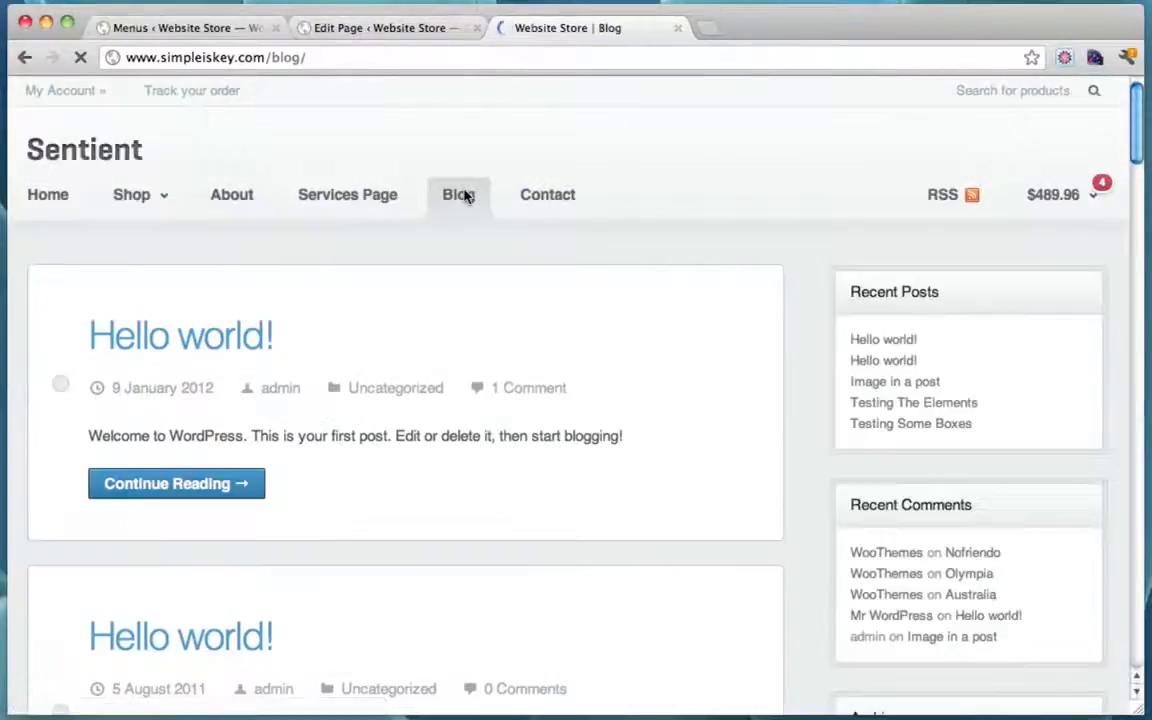
pyautogui.scroll(-3, 450, 363)
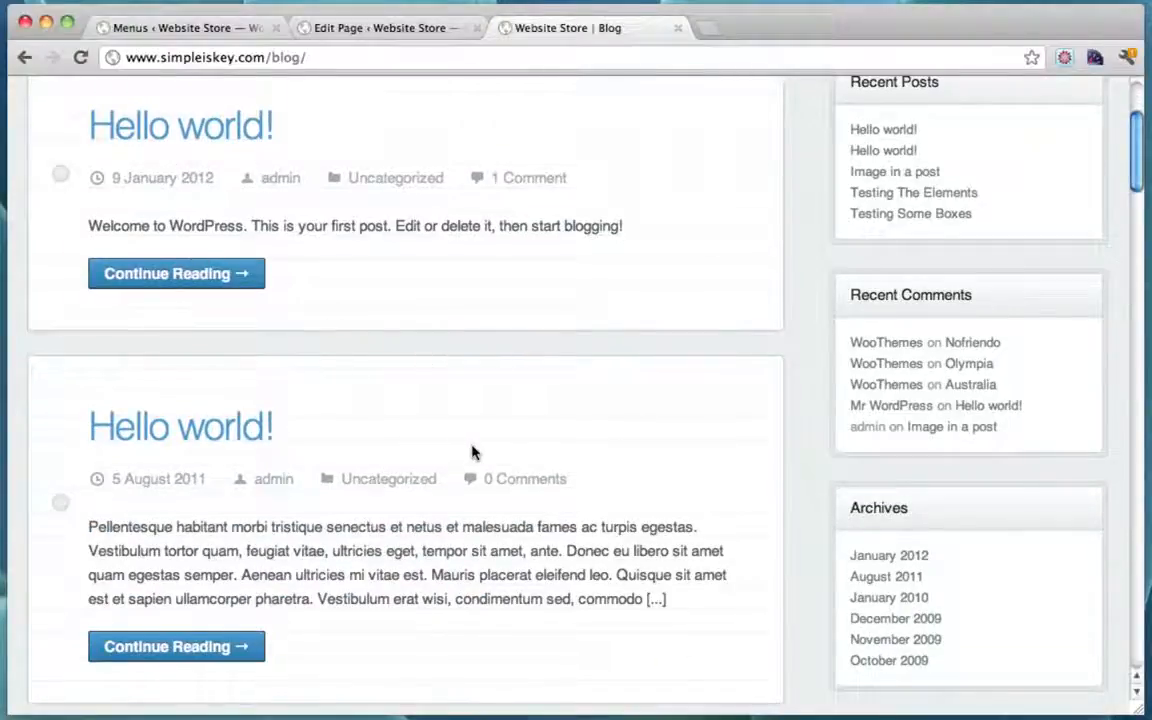
pyautogui.scroll(3, 473, 453)
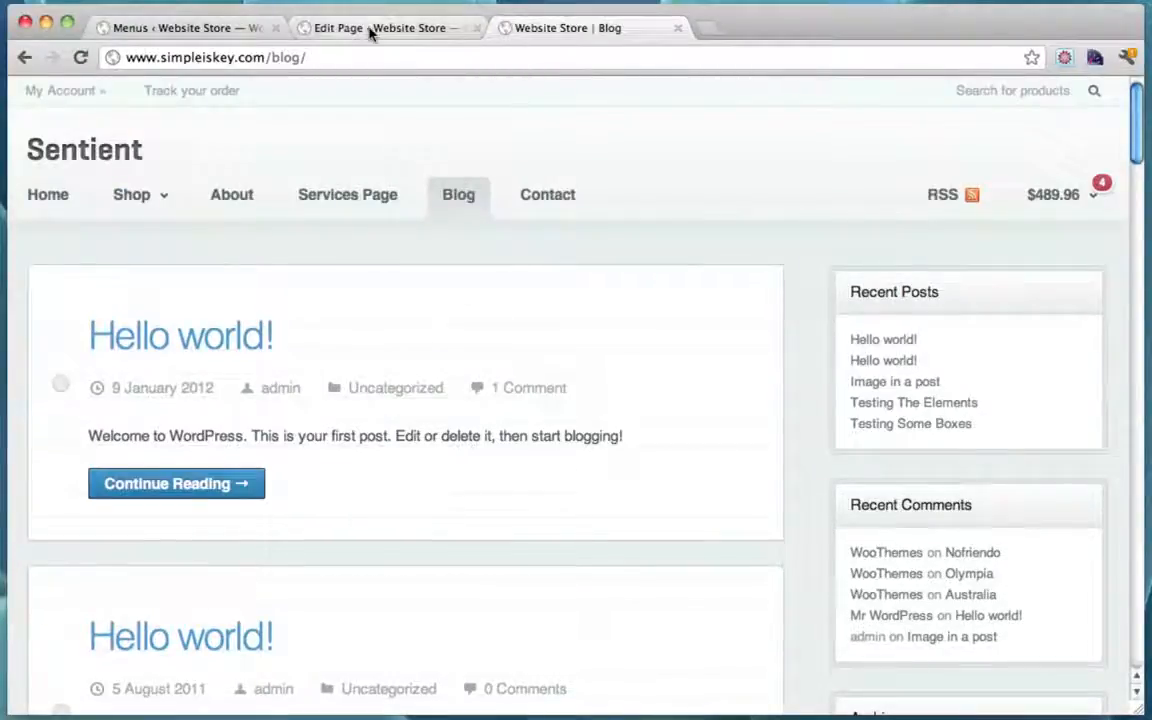
# Step: Start a new post titled 'New Blog Post!' with the body 'This is a new blog post!'
pyautogui.click(195, 30)
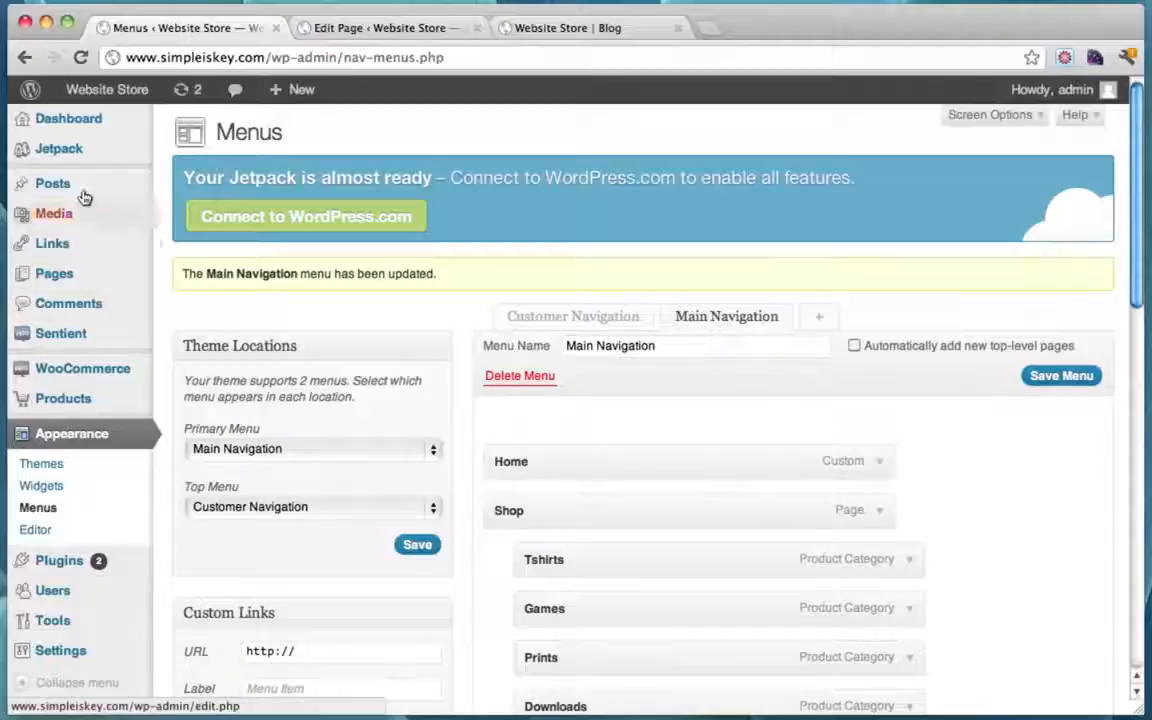
pyautogui.moveTo(77, 185)
pyautogui.click(213, 206)
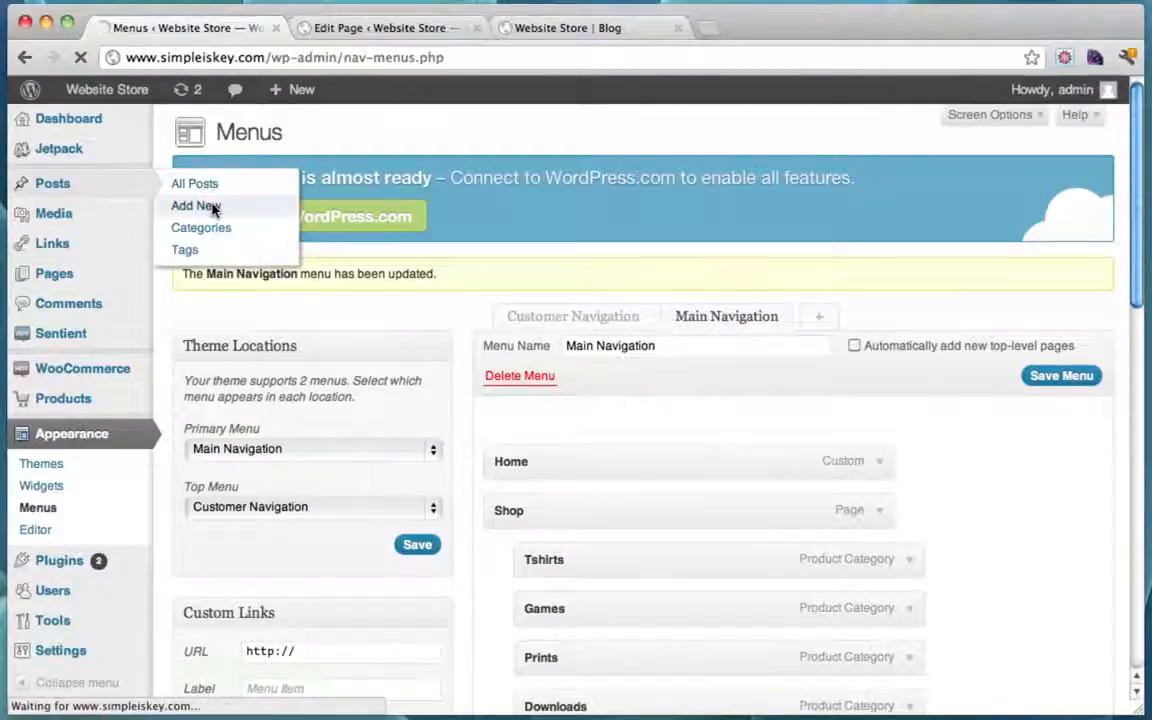
pyautogui.write('N')
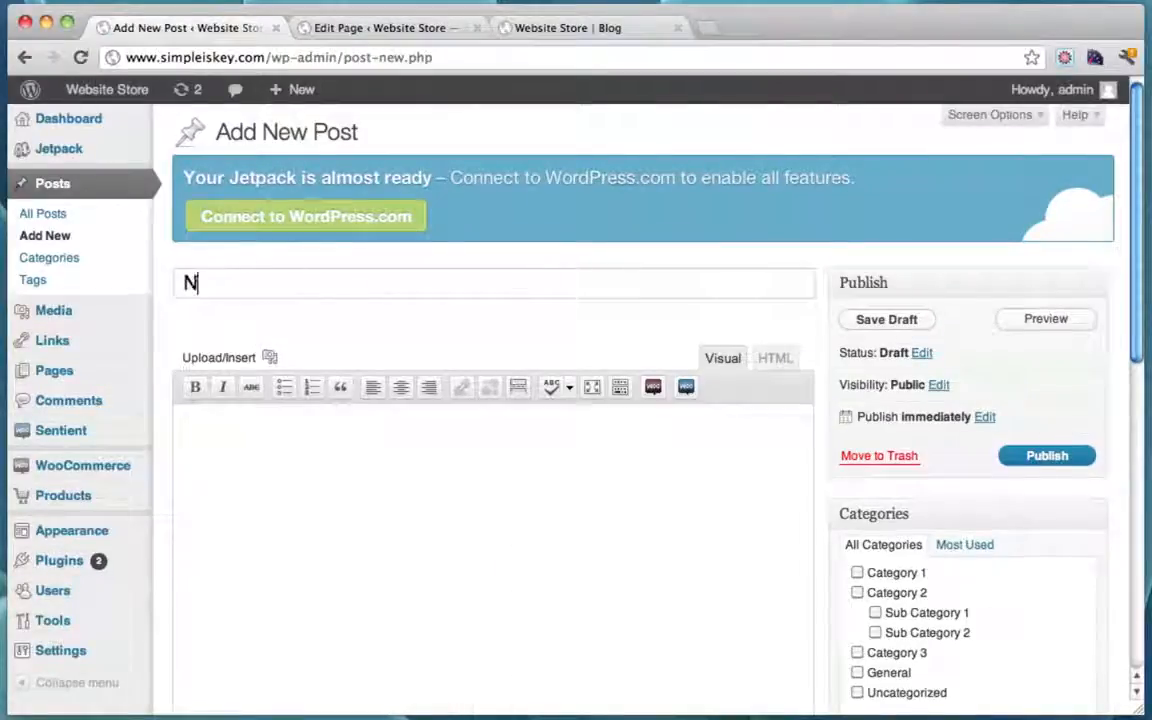
pyautogui.write('ew Blog Post')
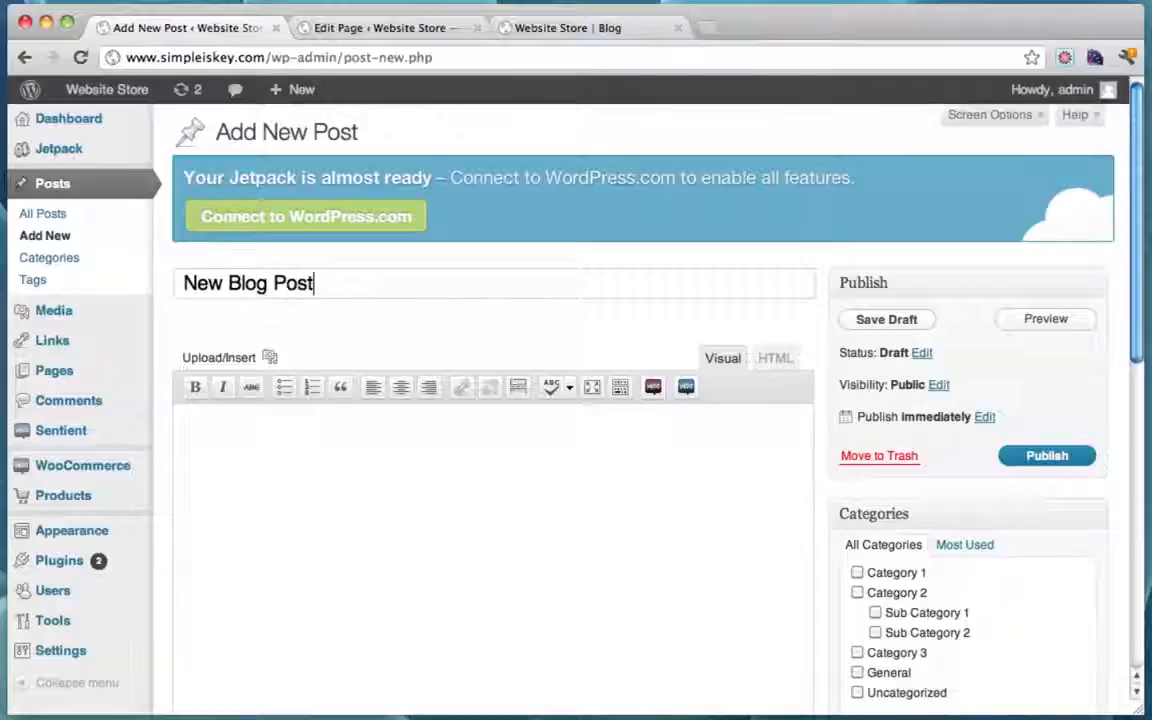
pyautogui.write('!')
pyautogui.write('This is a')
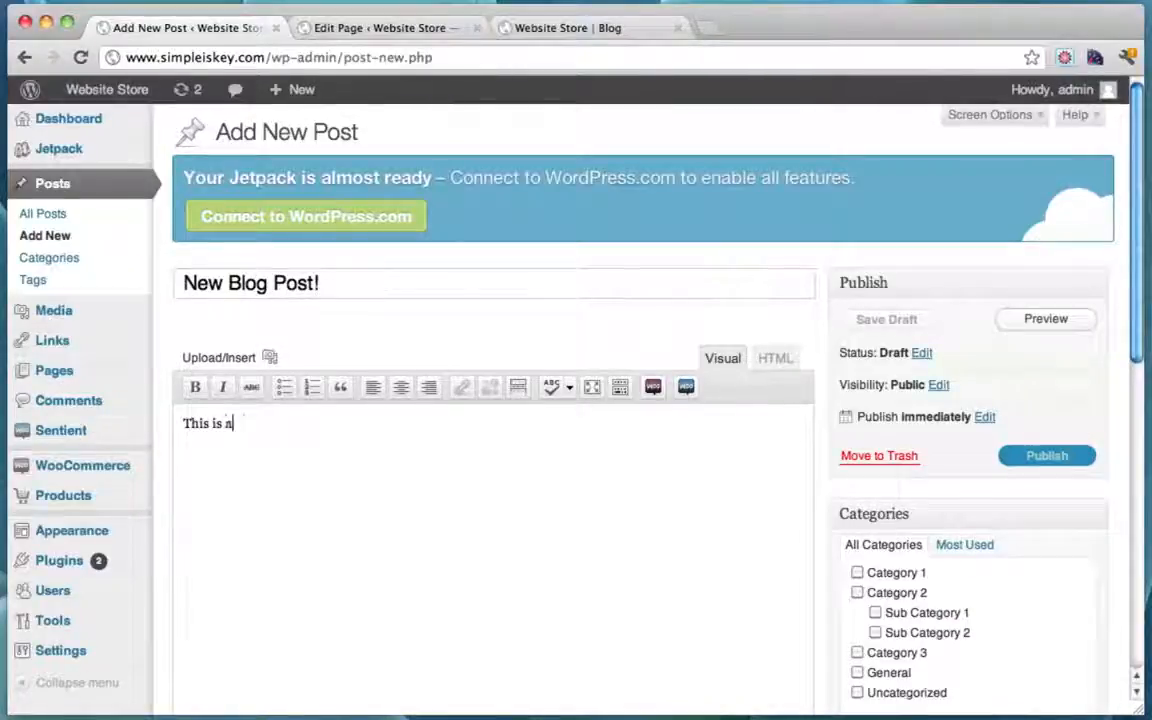
pyautogui.write(' new blog po')
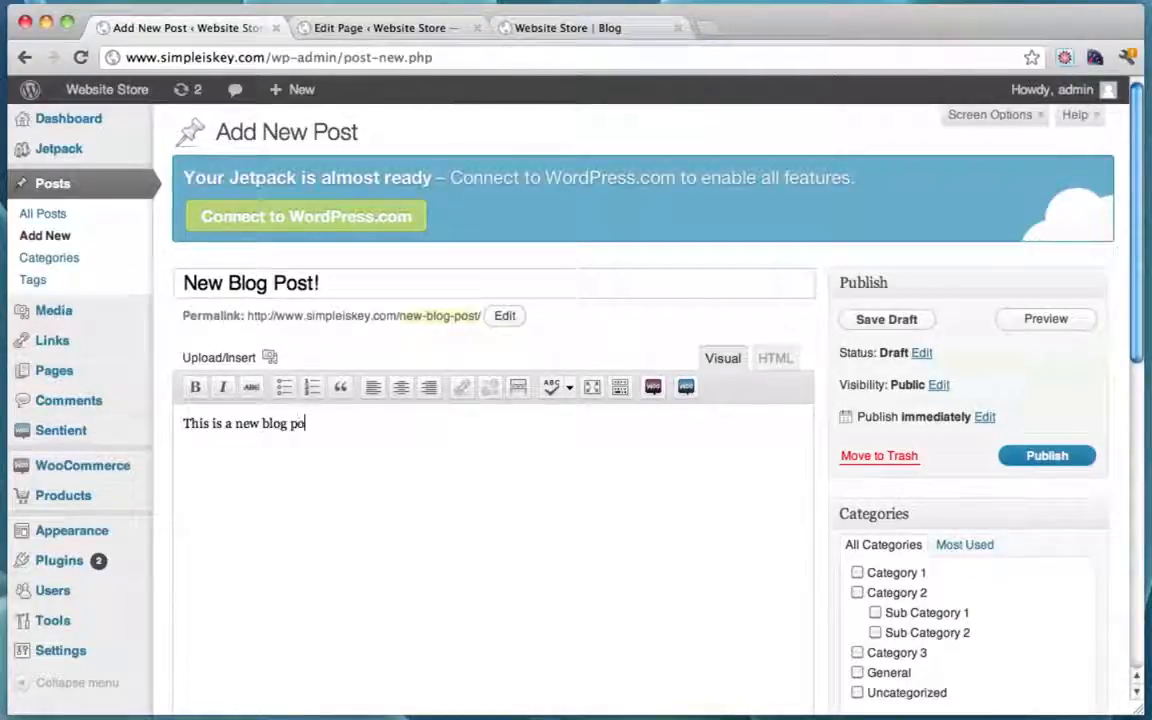
pyautogui.write('st!')
# Step: Fill the body with three paragraphs of the repeated sentence and publish the post
pyautogui.moveTo(450, 450); pyautogui.dragTo(117, 427)
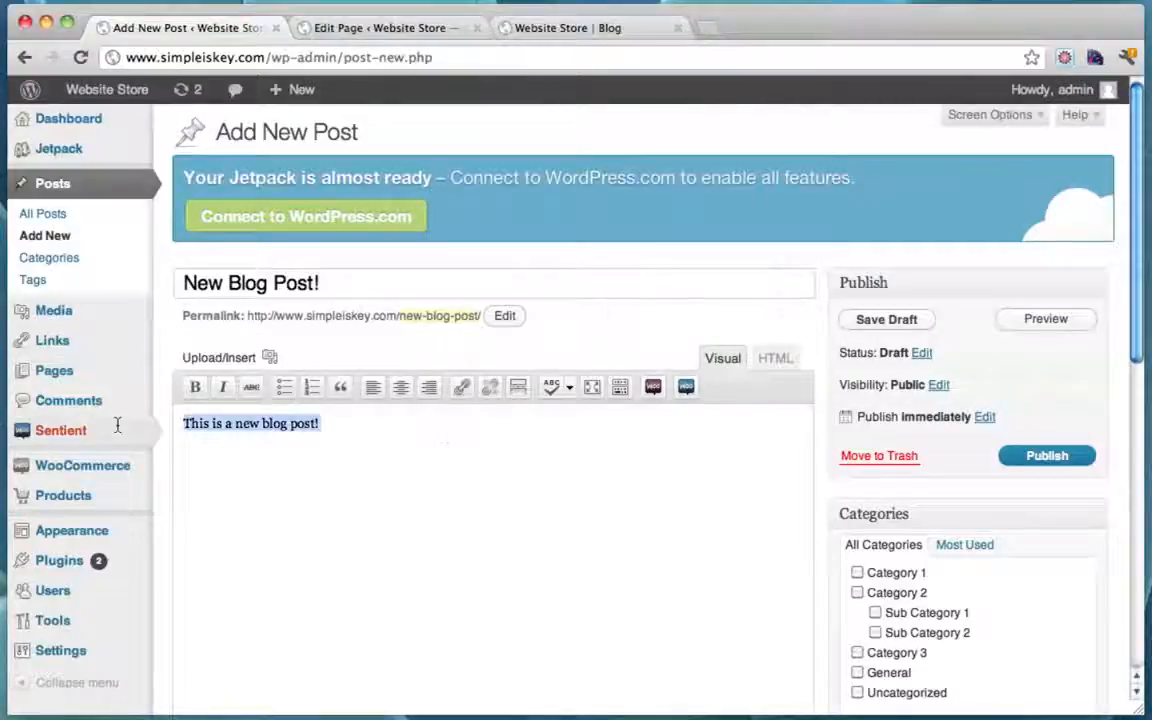
pyautogui.hotkey('ctrl', 'c')
pyautogui.hotkey('ctrl', 'v')
pyautogui.hotkey('ctrl', 'v')
pyautogui.hotkey('ctrl', 'v')
pyautogui.hotkey('ctrl', 'v')
pyautogui.hotkey('ctrl', 'v')
pyautogui.hotkey('ctrl', 'v')
pyautogui.hotkey('ctrl', 'v')
pyautogui.hotkey('ctrl', 'v')
pyautogui.hotkey('ctrl', 'v')
pyautogui.hotkey('ctrl', 'v')
pyautogui.hotkey('ctrl', 'v')
pyautogui.hotkey('ctrl', 'v')
pyautogui.hotkey('ctrl', 'v')
pyautogui.hotkey('ctrl', 'v')
pyautogui.hotkey('ctrl', 'v')
pyautogui.hotkey('ctrl', 'v')
pyautogui.hotkey('ctrl', 'v')
pyautogui.hotkey('ctrl', 'v')
pyautogui.hotkey('ctrl', 'v')
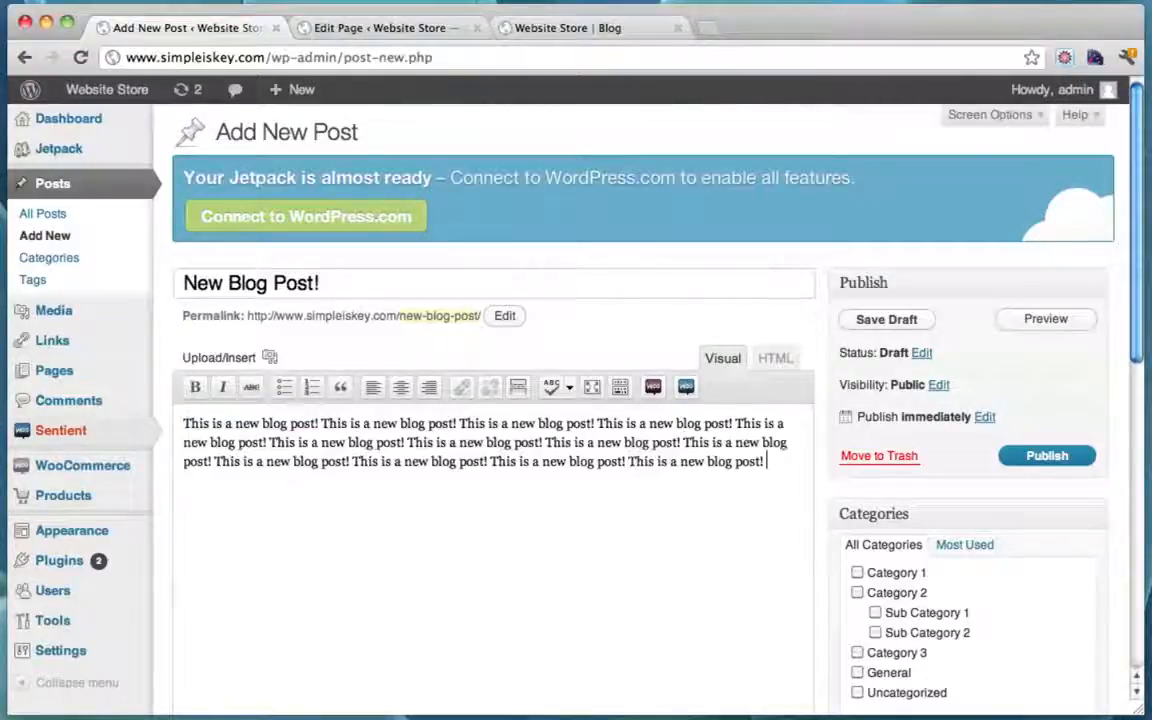
pyautogui.hotkey('ctrl', 'v')
pyautogui.hotkey('ctrl', 'v')
pyautogui.hotkey('ctrl', 'v')
pyautogui.press('Return')
pyautogui.press('Return')
pyautogui.hotkey('ctrl', 'v')
pyautogui.hotkey('ctrl', 'v')
pyautogui.hotkey('ctrl', 'v')
pyautogui.hotkey('ctrl', 'v')
pyautogui.hotkey('ctrl', 'v')
pyautogui.hotkey('ctrl', 'v')
pyautogui.hotkey('ctrl', 'v')
pyautogui.hotkey('ctrl', 'v')
pyautogui.hotkey('ctrl', 'v')
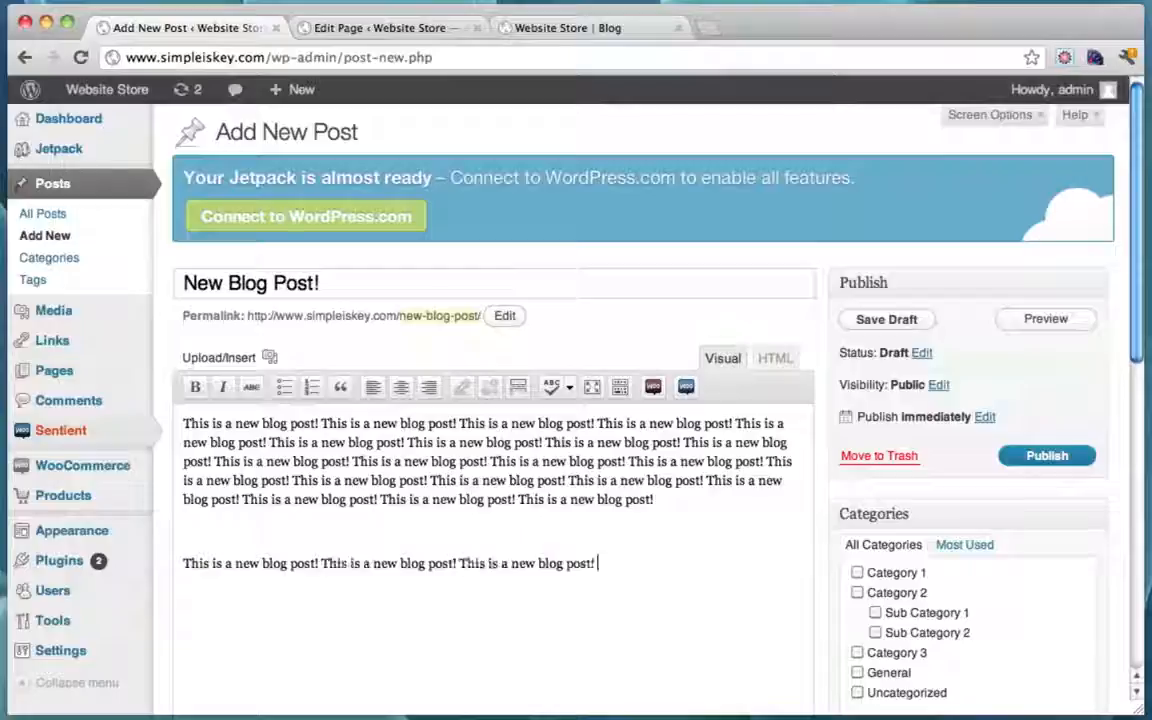
pyautogui.hotkey('ctrl', 'v')
pyautogui.hotkey('ctrl', 'v')
pyautogui.hotkey('ctrl', 'v')
pyautogui.hotkey('ctrl', 'v')
pyautogui.hotkey('ctrl', 'v')
pyautogui.hotkey('ctrl', 'v')
pyautogui.hotkey('ctrl', 'v')
pyautogui.hotkey('ctrl', 'v')
pyautogui.hotkey('ctrl', 'v')
pyautogui.hotkey('ctrl', 'v')
pyautogui.hotkey('ctrl', 'v')
pyautogui.hotkey('ctrl', 'v')
pyautogui.hotkey('ctrl', 'v')
pyautogui.hotkey('ctrl', 'v')
pyautogui.press('Return')
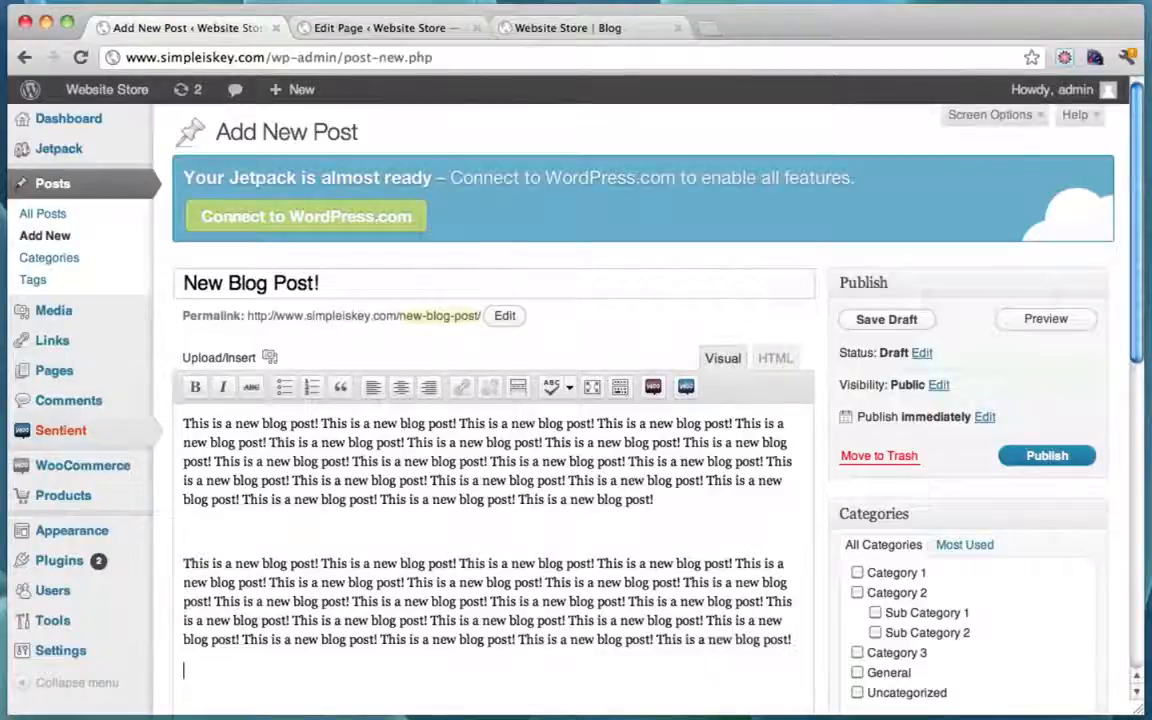
pyautogui.hotkey('ctrl', 'v')
pyautogui.hotkey('ctrl', 'v')
pyautogui.hotkey('ctrl', 'v')
pyautogui.hotkey('ctrl', 'v')
pyautogui.hotkey('ctrl', 'v')
pyautogui.hotkey('ctrl', 'v')
pyautogui.hotkey('ctrl', 'v')
pyautogui.hotkey('ctrl', 'v')
pyautogui.hotkey('ctrl', 'v')
pyautogui.hotkey('ctrl', 'v')
pyautogui.hotkey('ctrl', 'v')
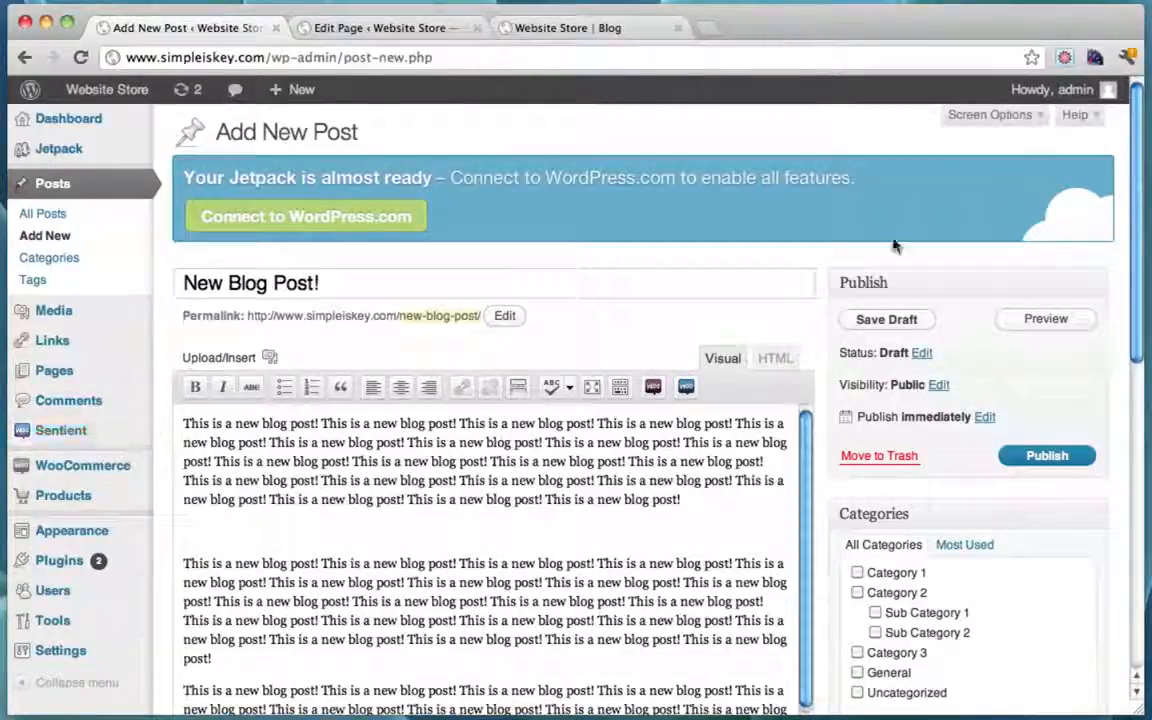
pyautogui.click(1029, 457)
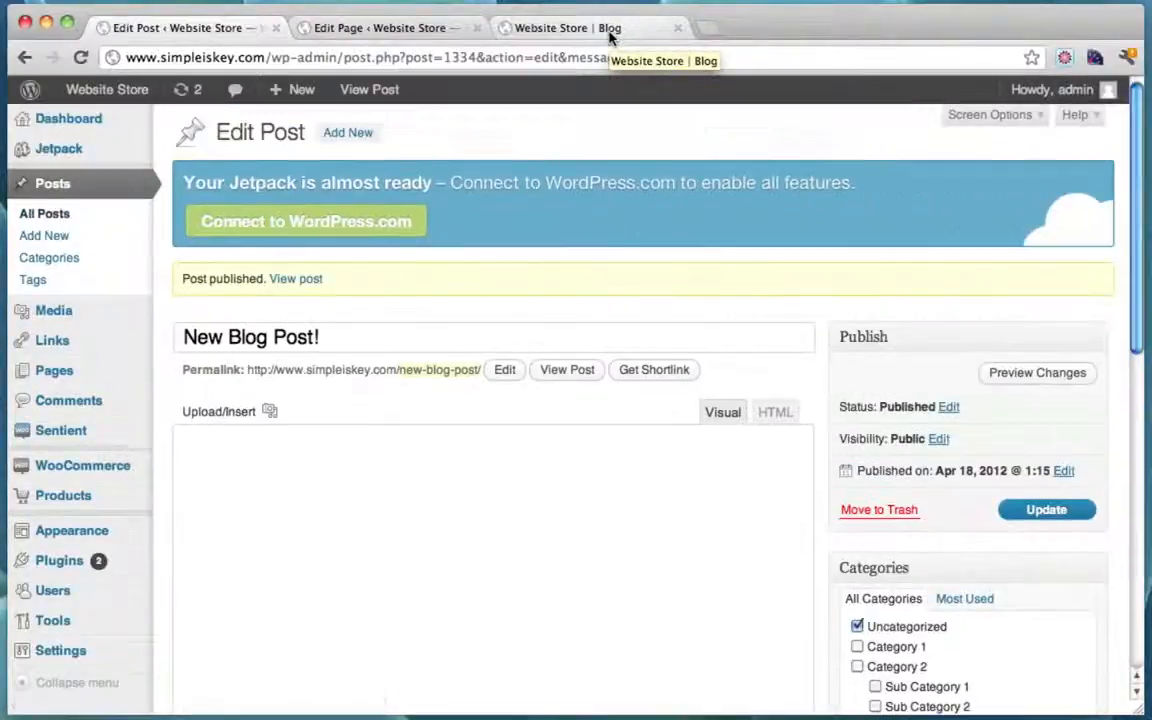
# Step: Reload the live Blog page and confirm New Blog Post! now appears at the top
pyautogui.click(606, 30)
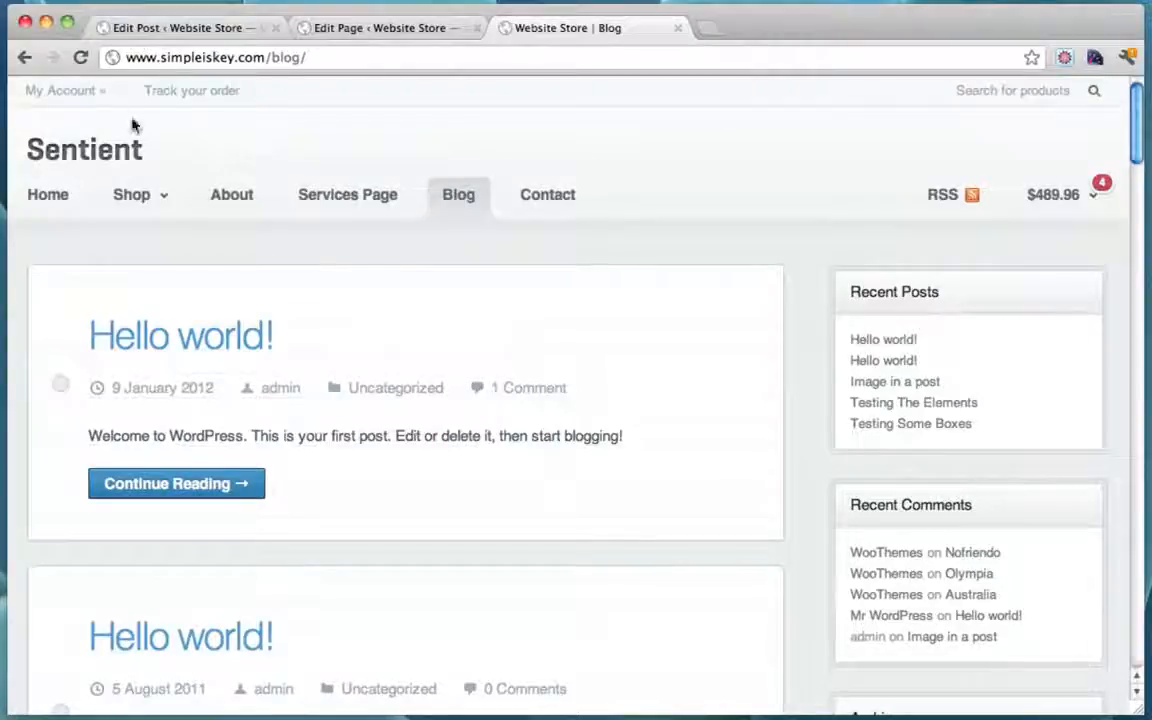
pyautogui.click(81, 57)
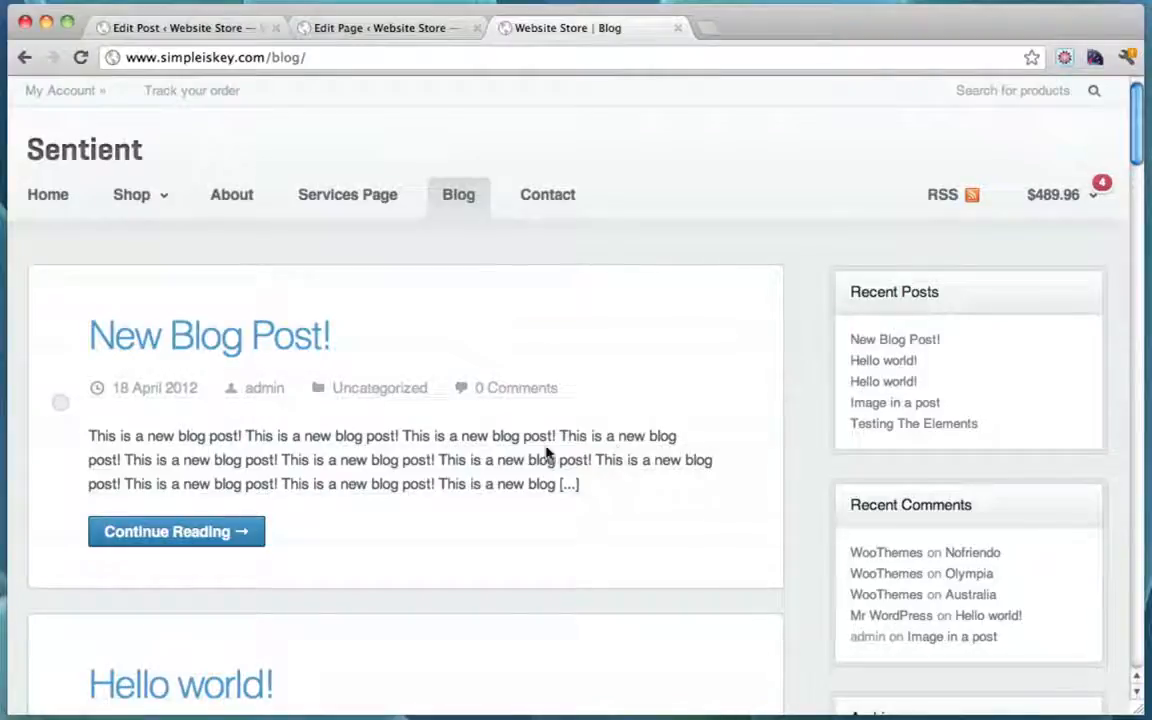
pyautogui.scroll(-3, 510, 482)
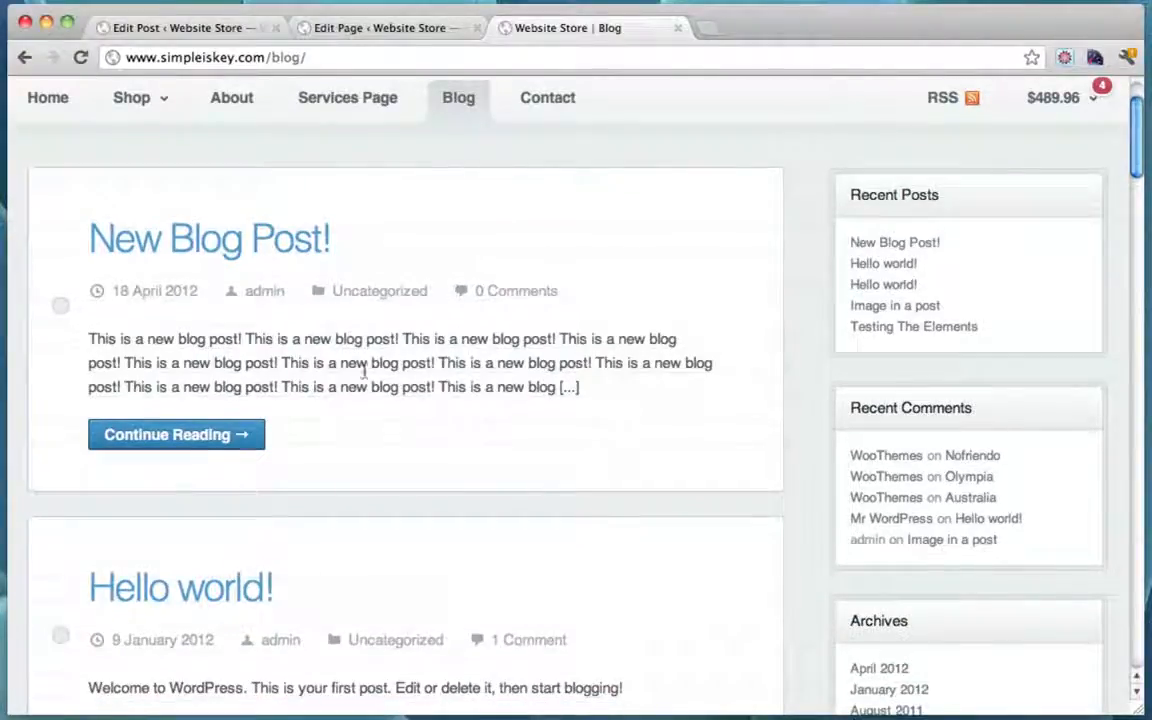
pyautogui.scroll(-2, 305, 370)
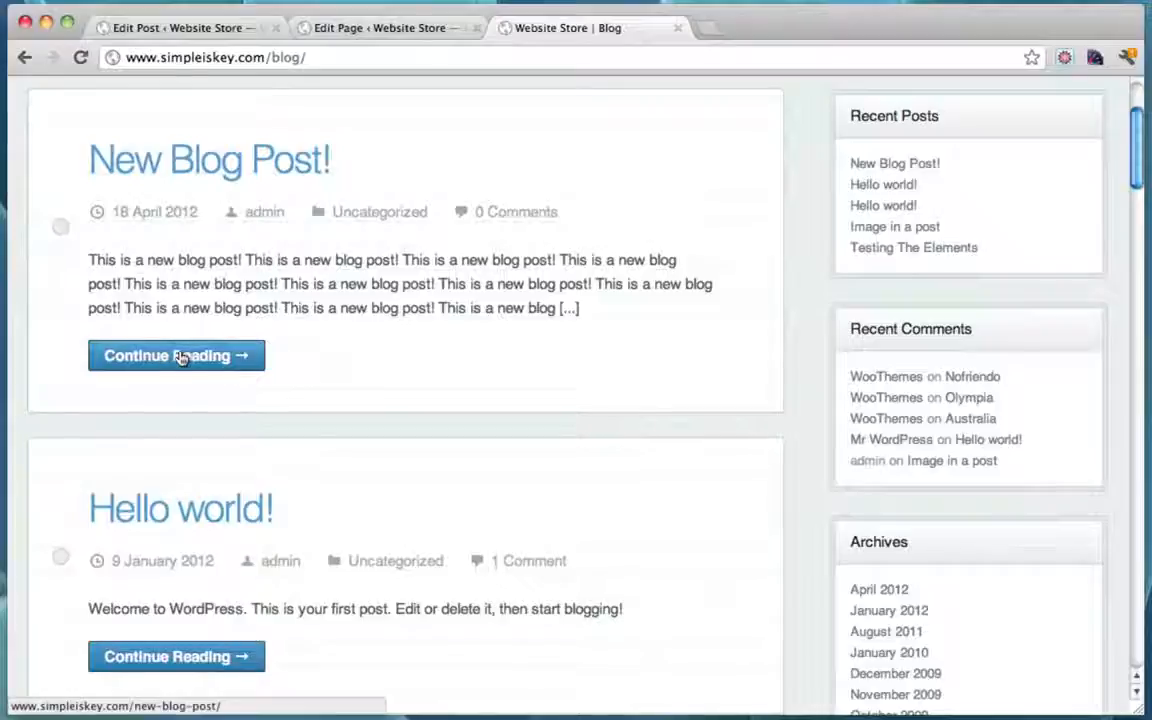
# Step: Open the full New Blog Post! article and scroll through it
pyautogui.click(180, 357)
pyautogui.scroll(-6, 602, 348)
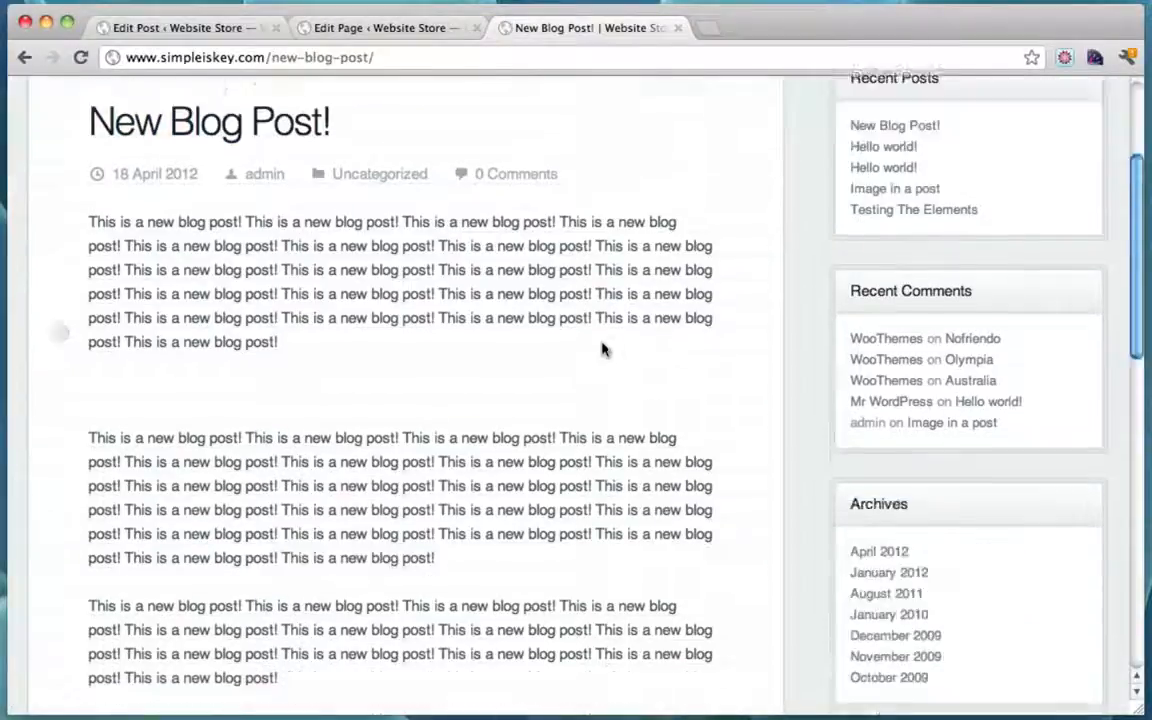
pyautogui.scroll(3, 602, 348)
pyautogui.scroll(3, 602, 348)
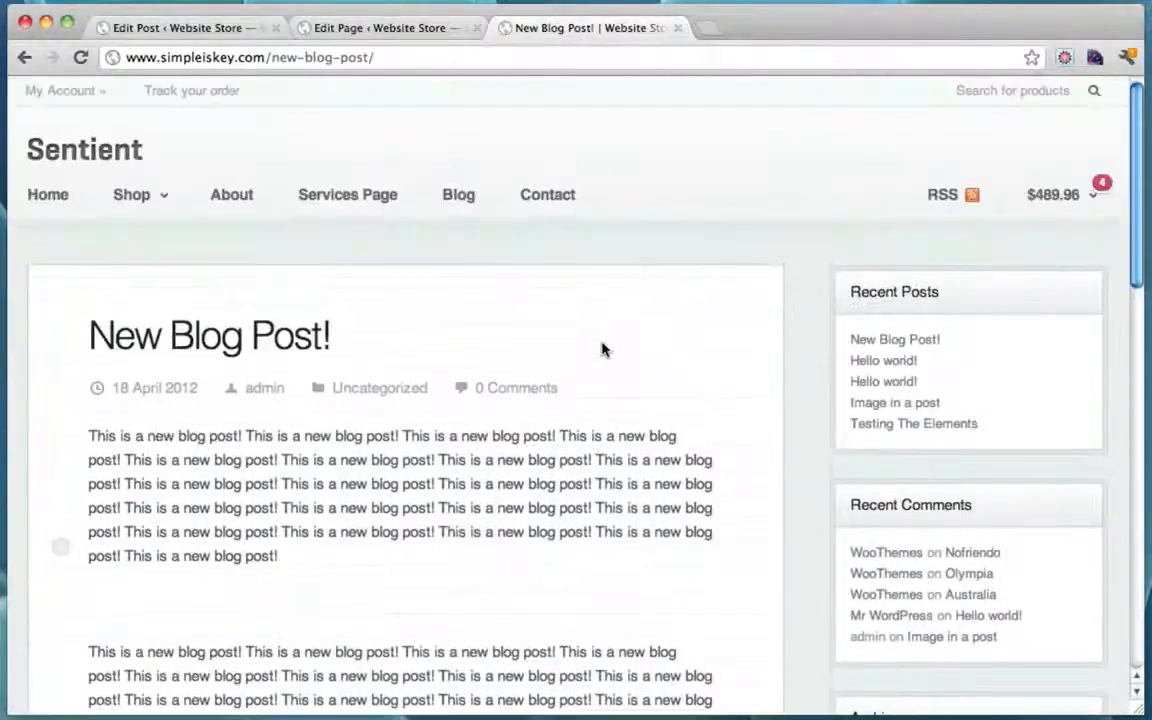
pyautogui.scroll(-8, 602, 348)
pyautogui.scroll(-3, 602, 348)
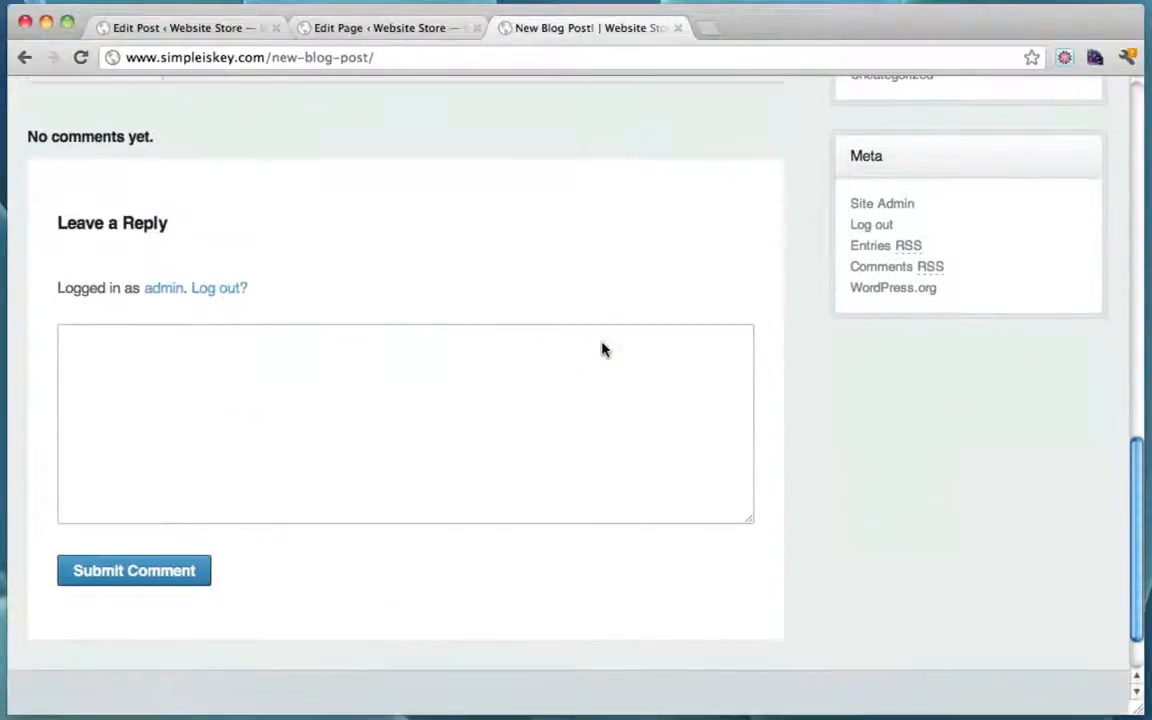
pyautogui.scroll(10, 602, 348)
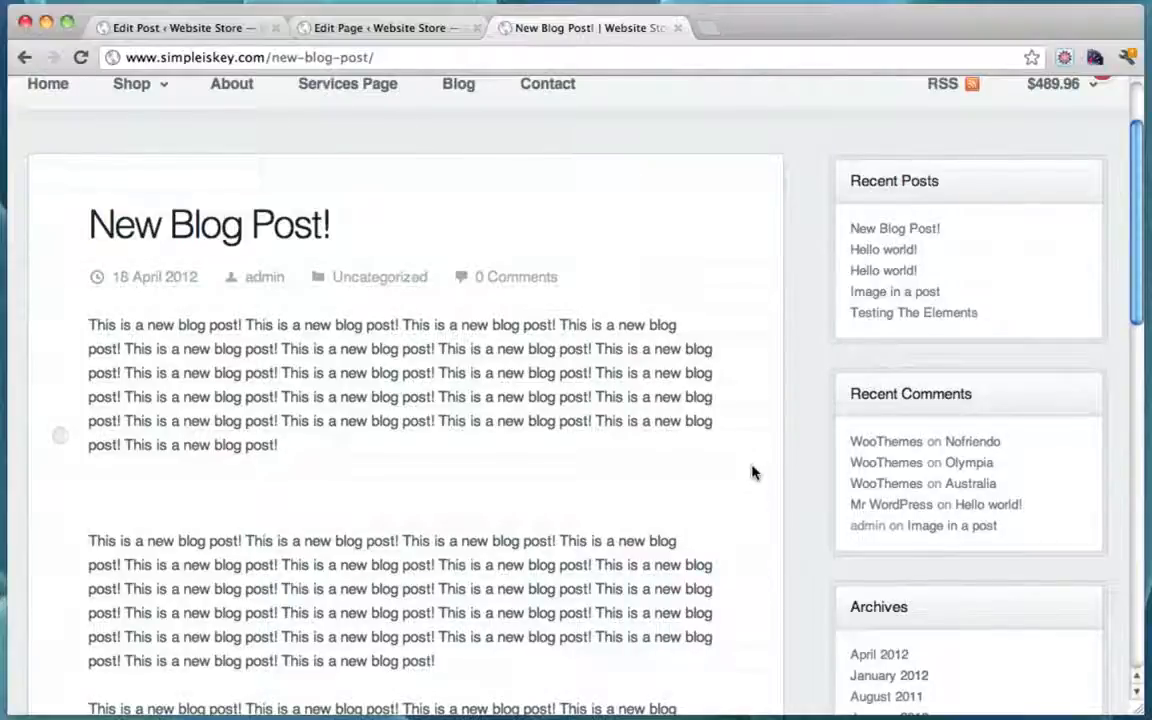
pyautogui.scroll(3, 754, 473)
# Step: Open Appearance > Widgets and compare its Primary sidebar widgets with the live post's sidebar
pyautogui.click(187, 27)
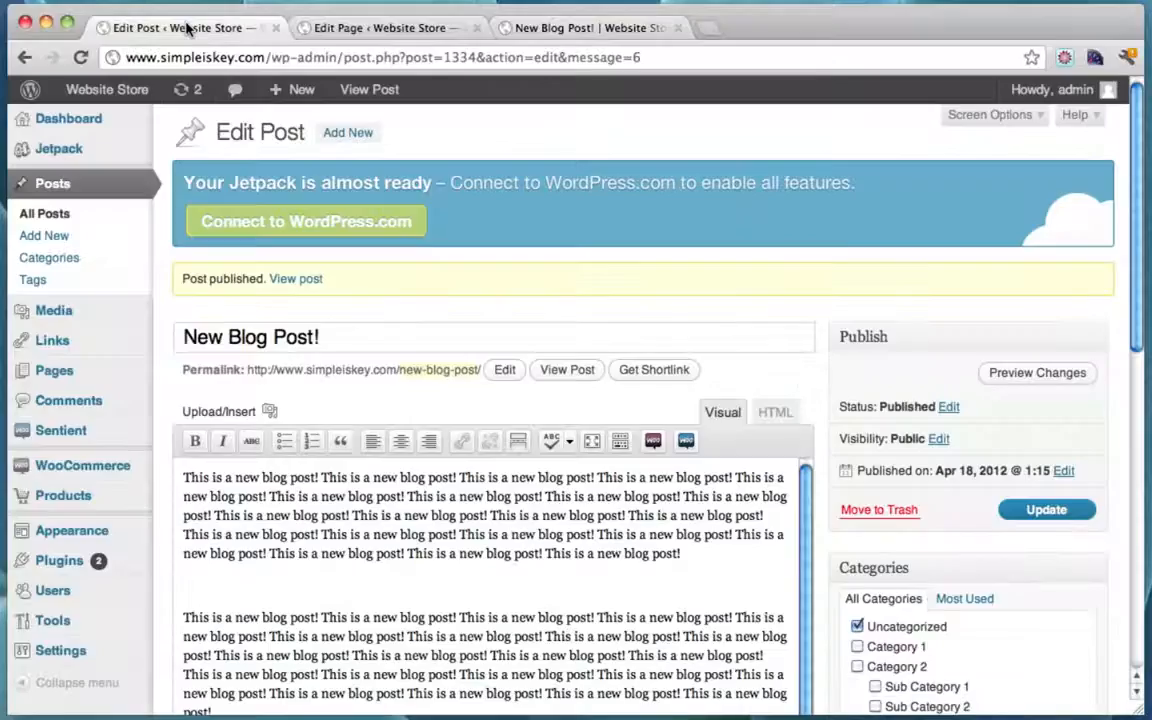
pyautogui.moveTo(131, 530)
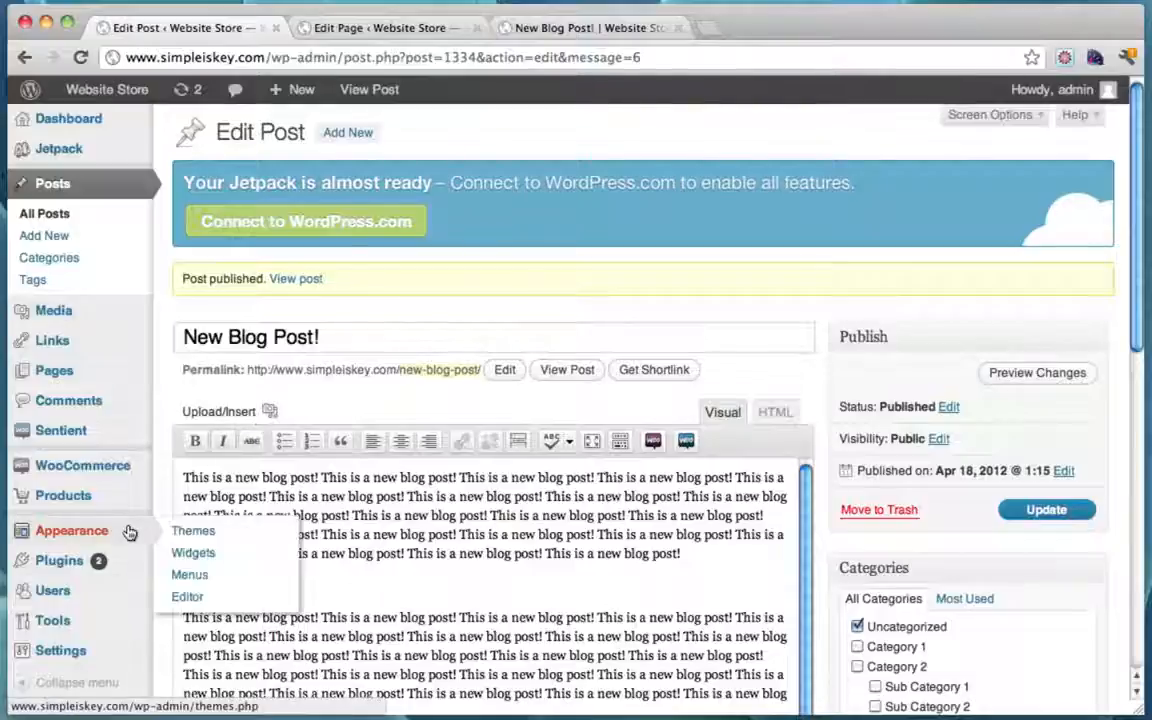
pyautogui.click(224, 558)
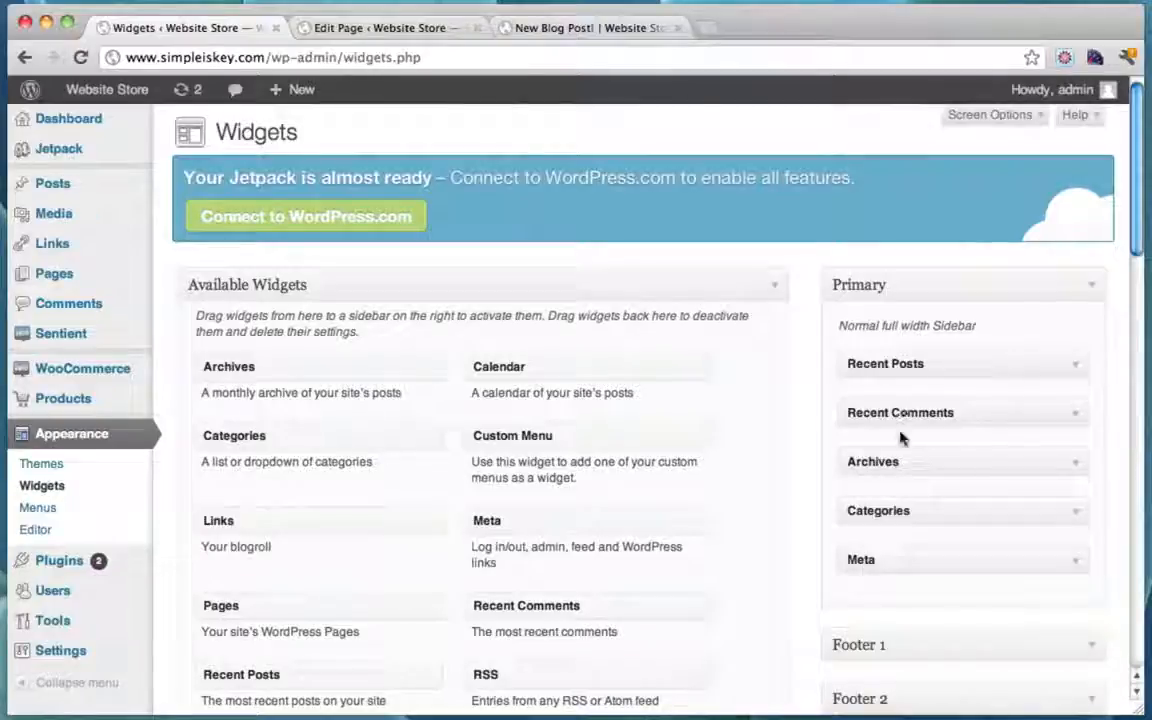
pyautogui.click(600, 28)
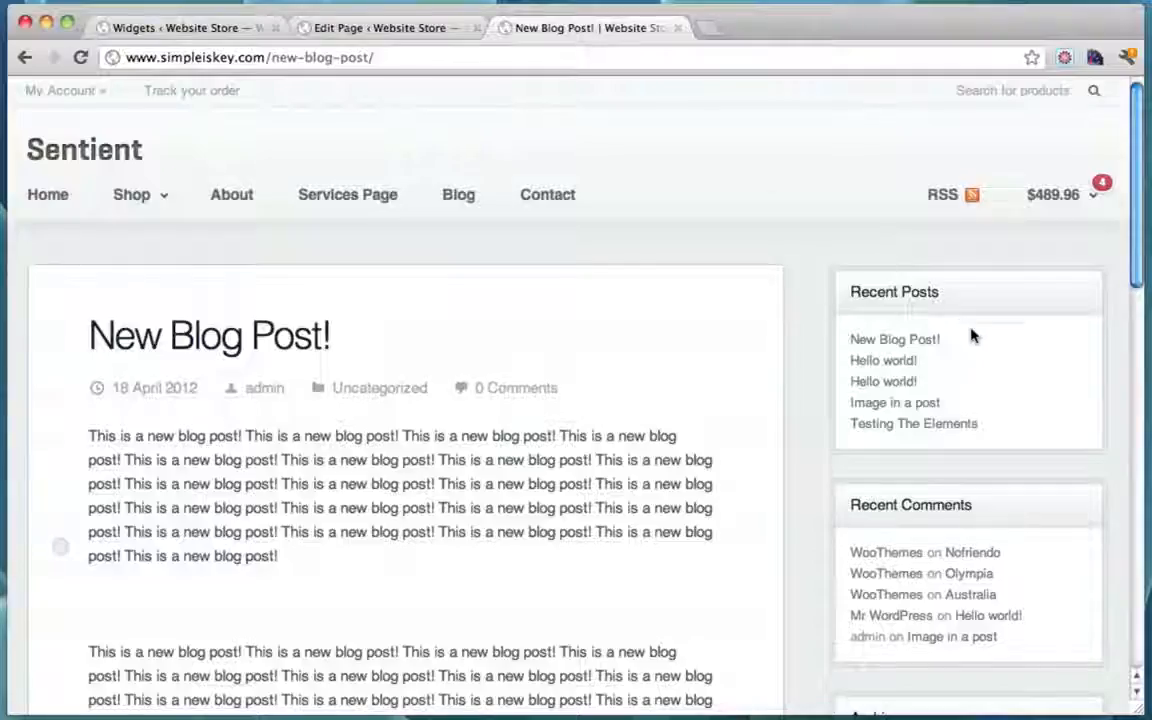
pyautogui.scroll(-5, 910, 404)
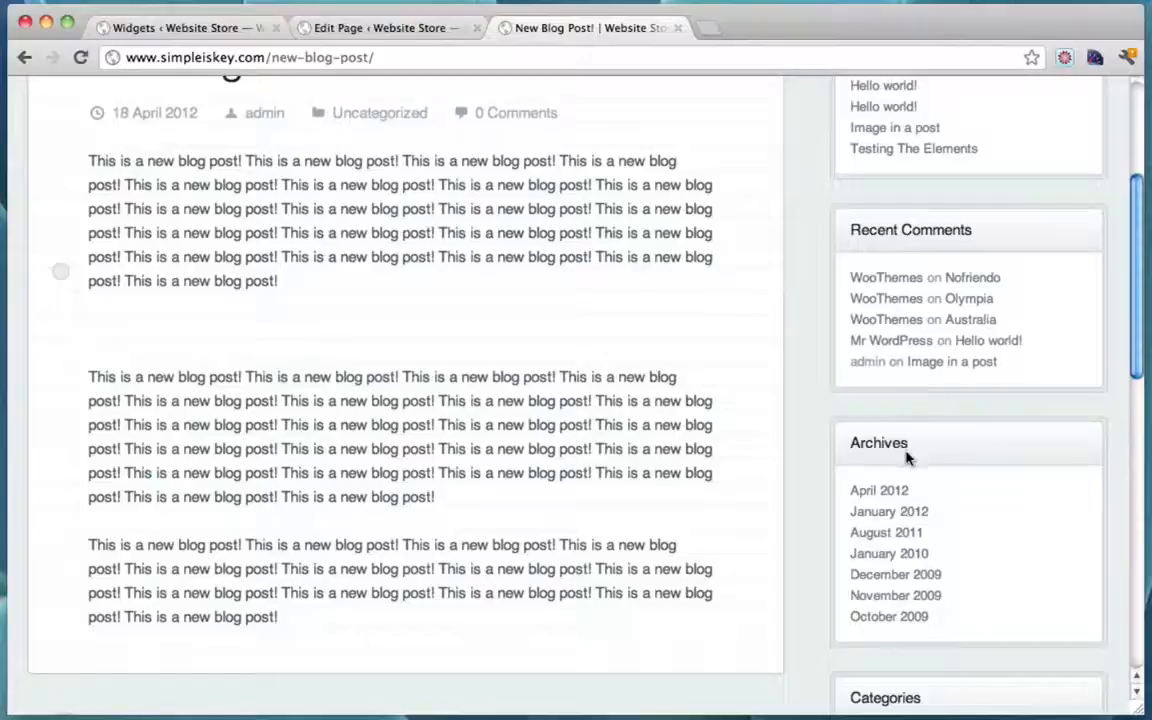
pyautogui.click(218, 30)
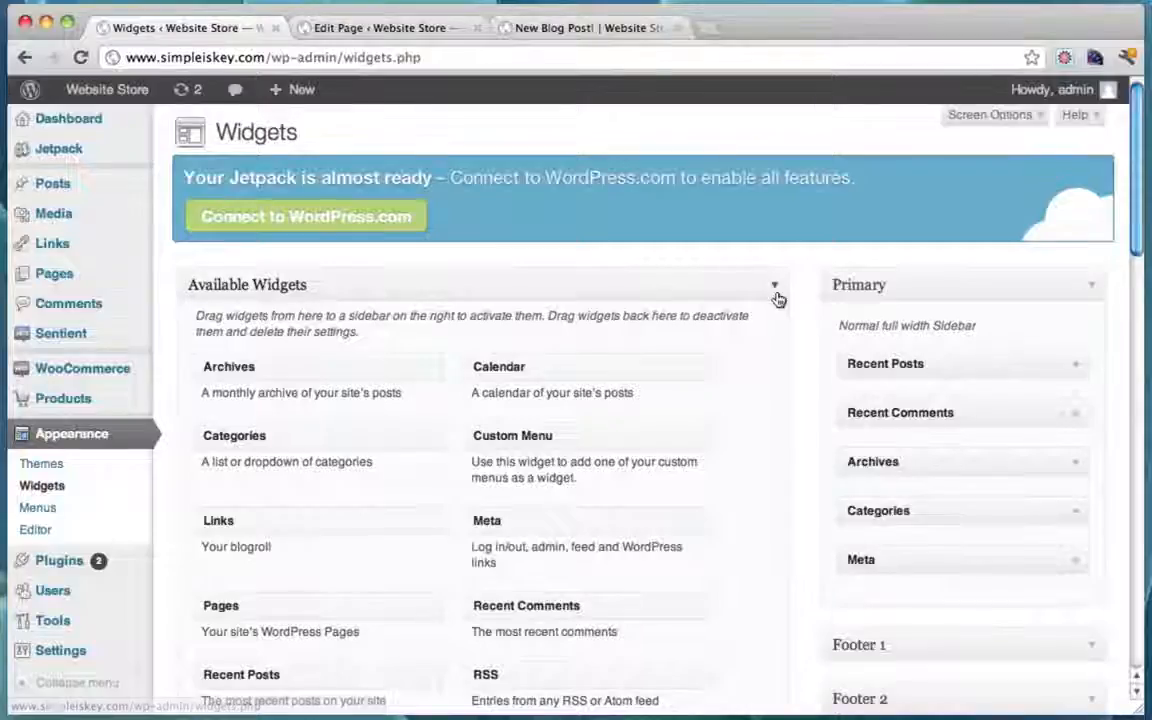
pyautogui.click(1077, 369)
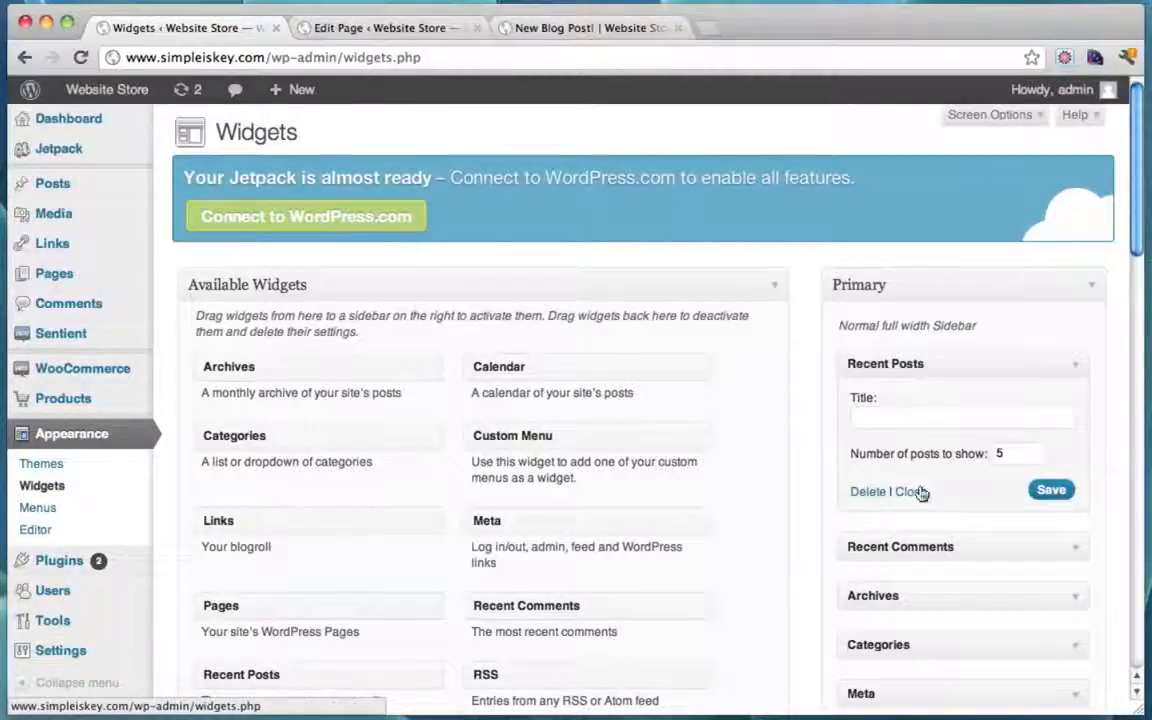
pyautogui.click(866, 491)
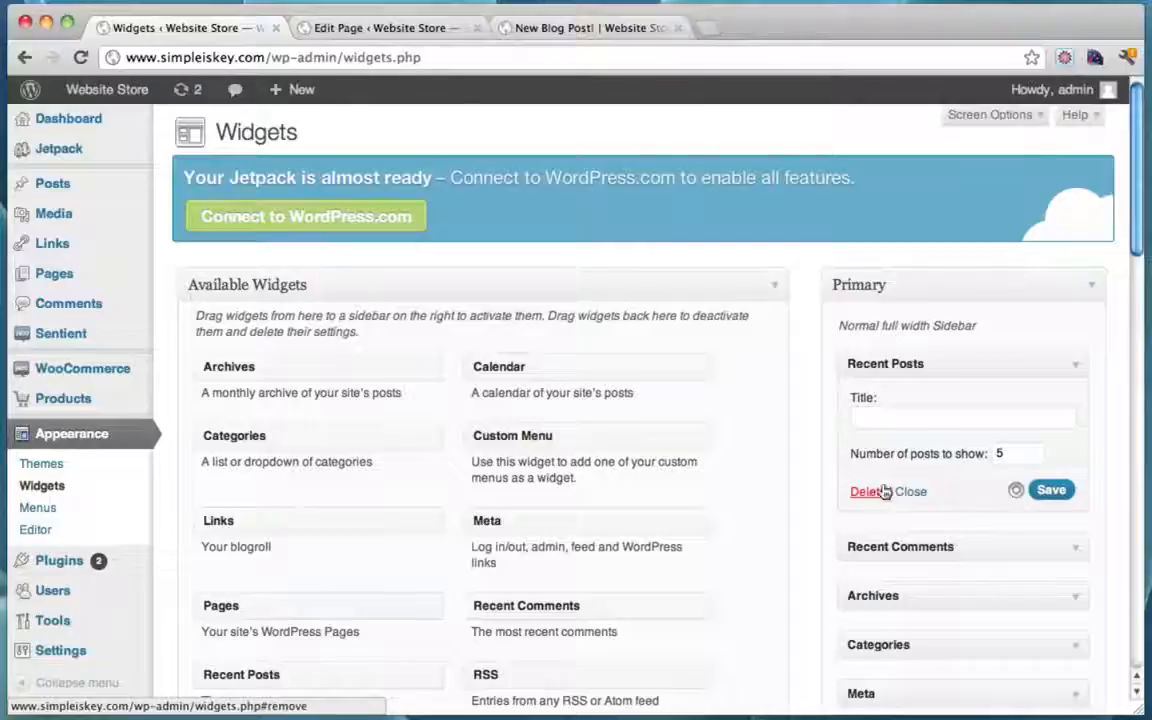
pyautogui.click(1075, 366)
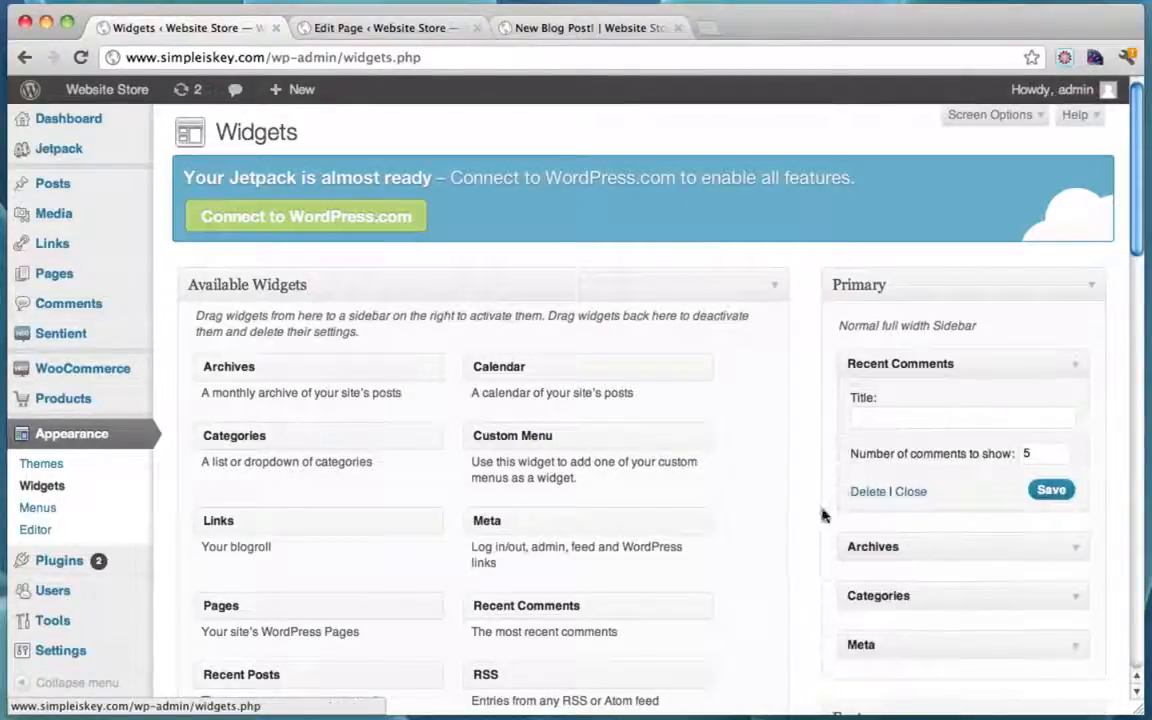
pyautogui.click(870, 493)
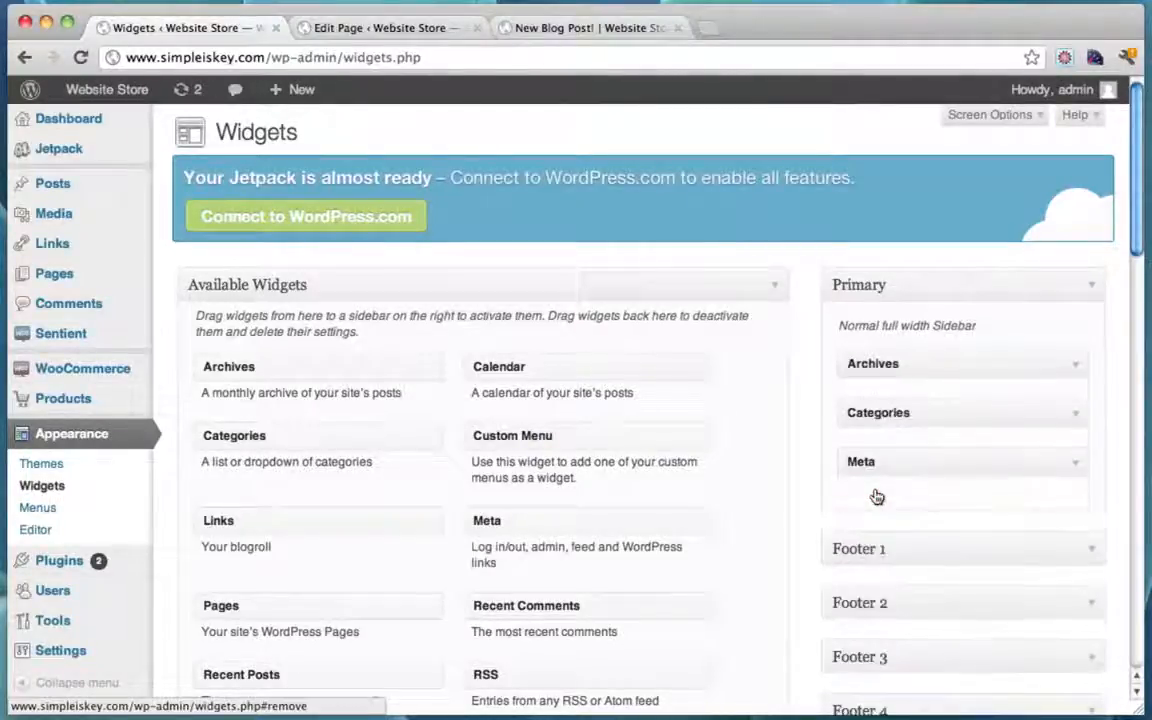
pyautogui.click(1075, 366)
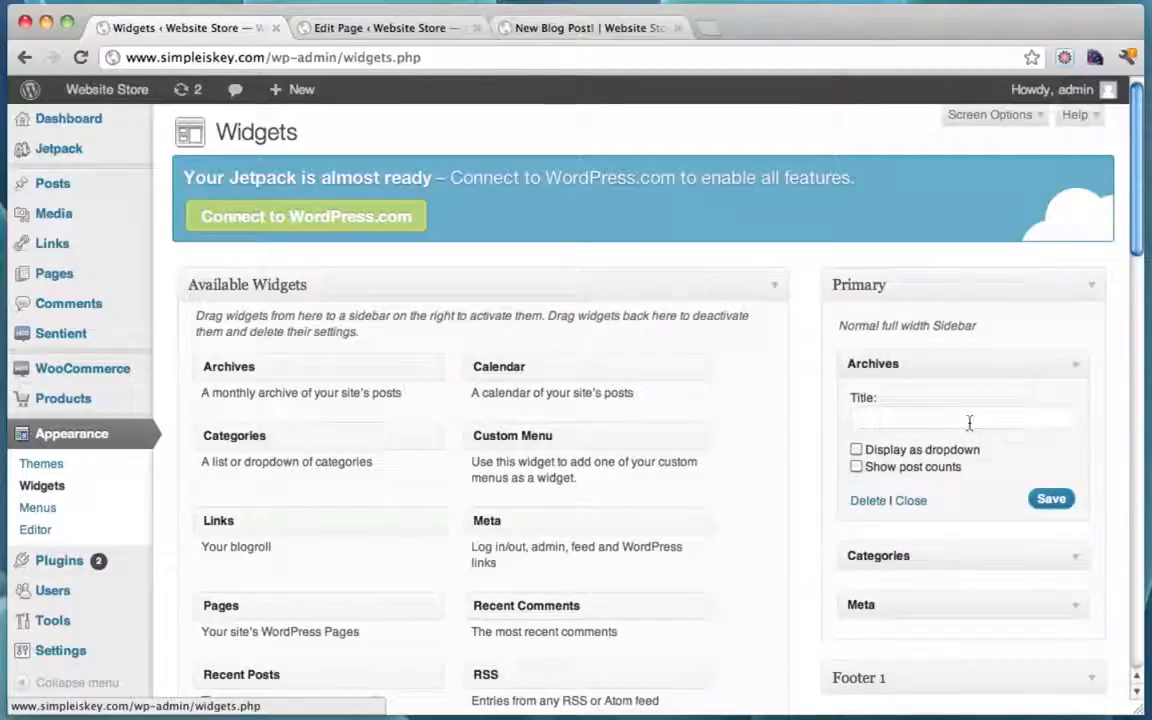
pyautogui.click(866, 501)
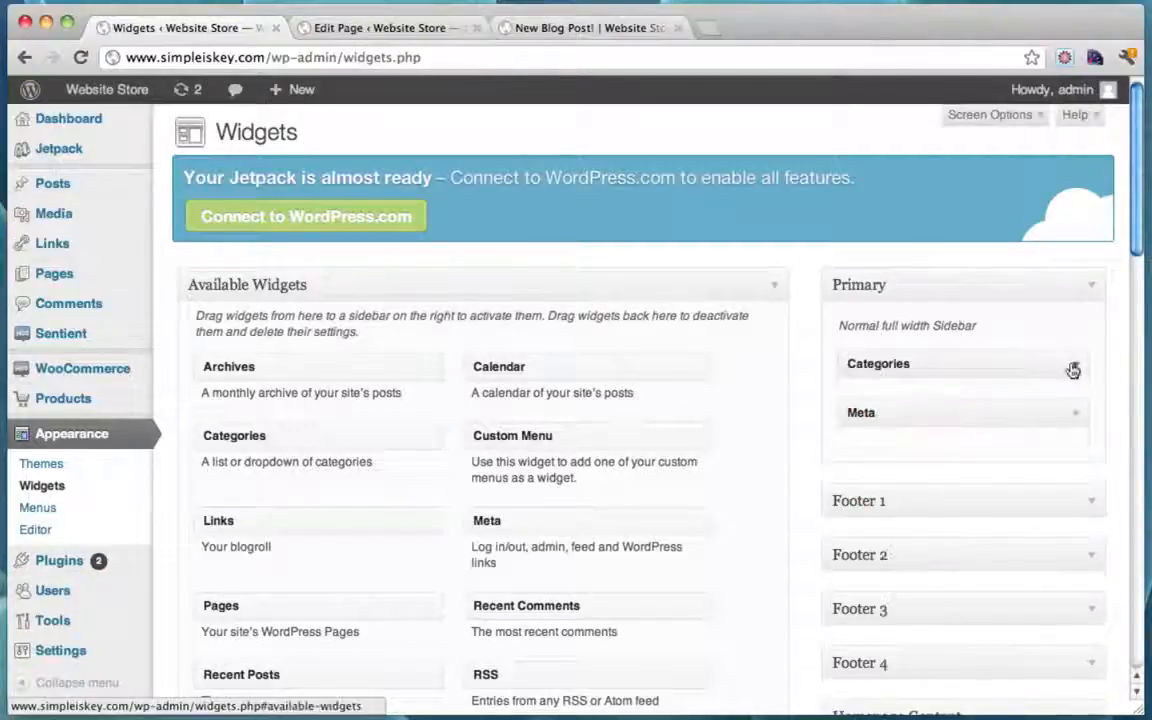
pyautogui.click(1073, 366)
pyautogui.click(866, 518)
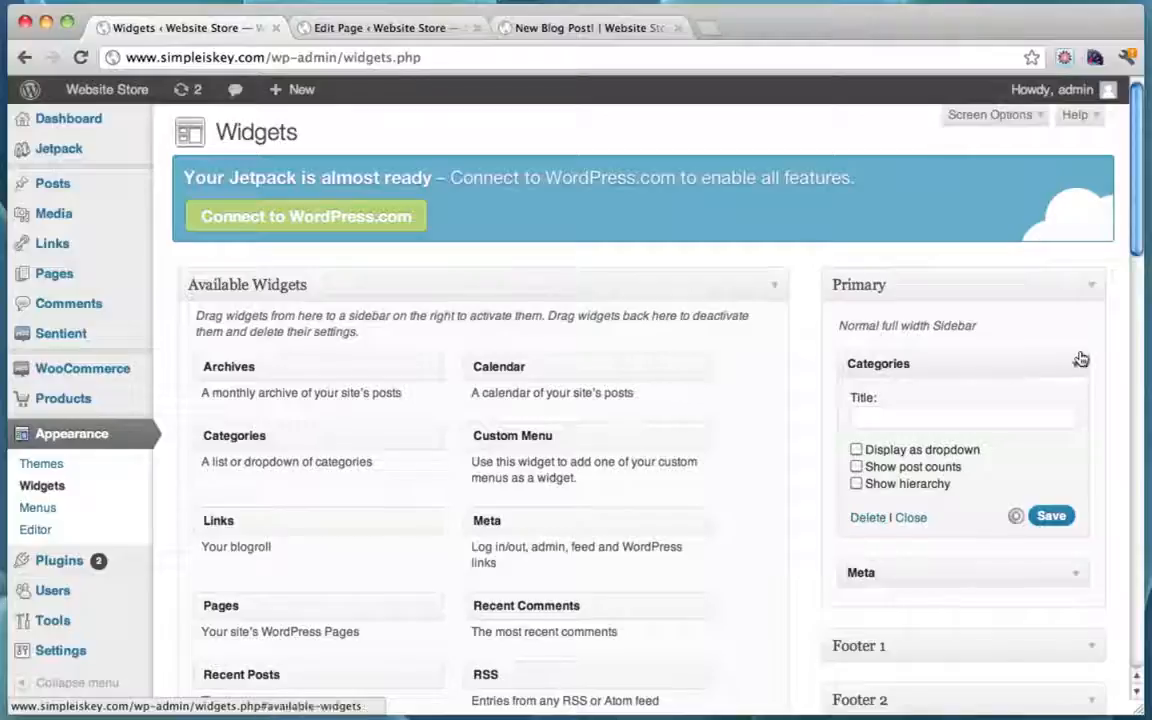
pyautogui.click(1077, 365)
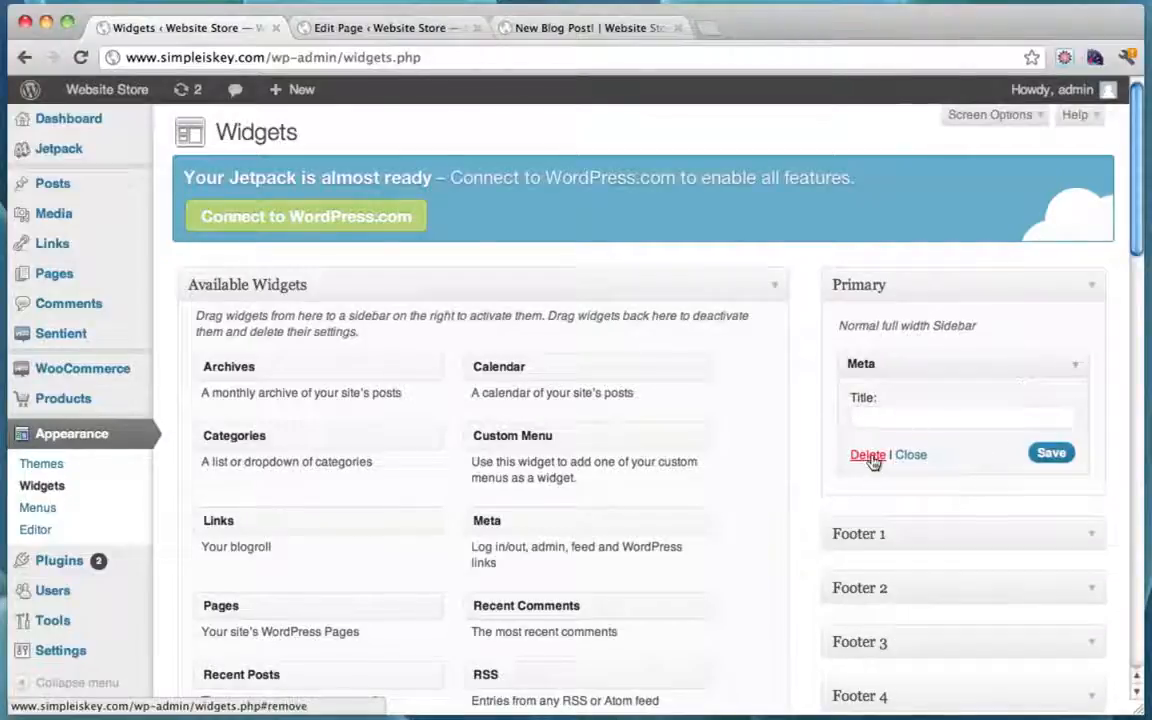
pyautogui.click(868, 456)
pyautogui.scroll(-10, 731, 367)
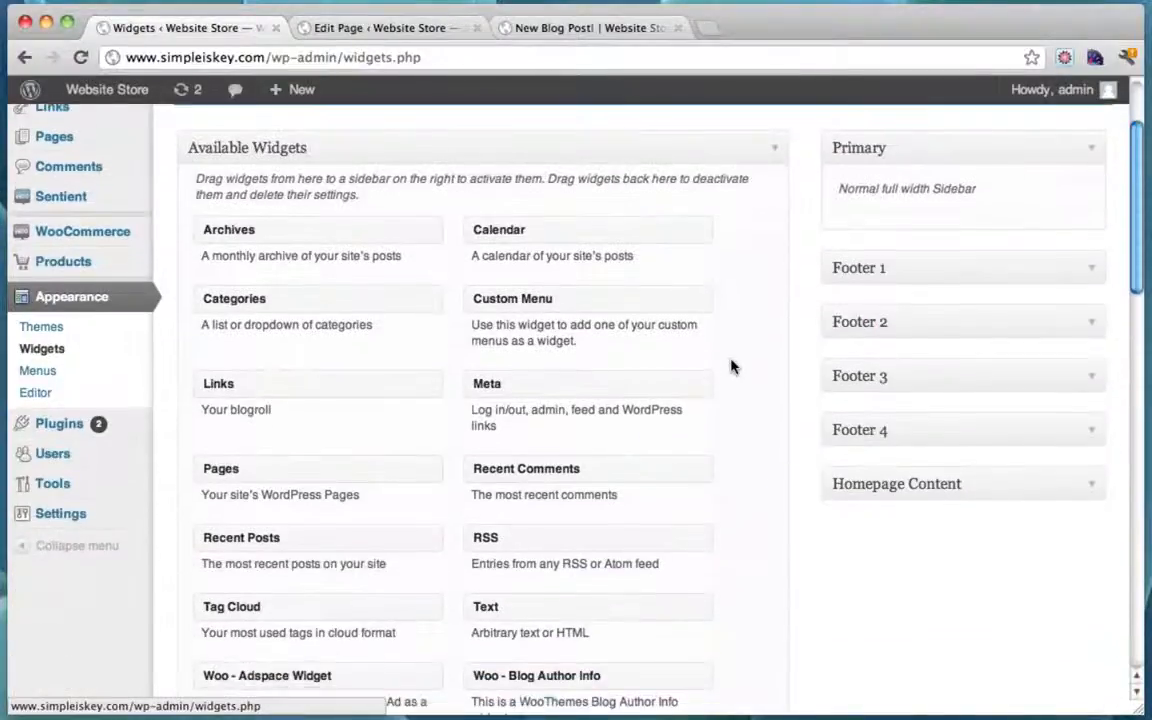
pyautogui.scroll(-12, 731, 367)
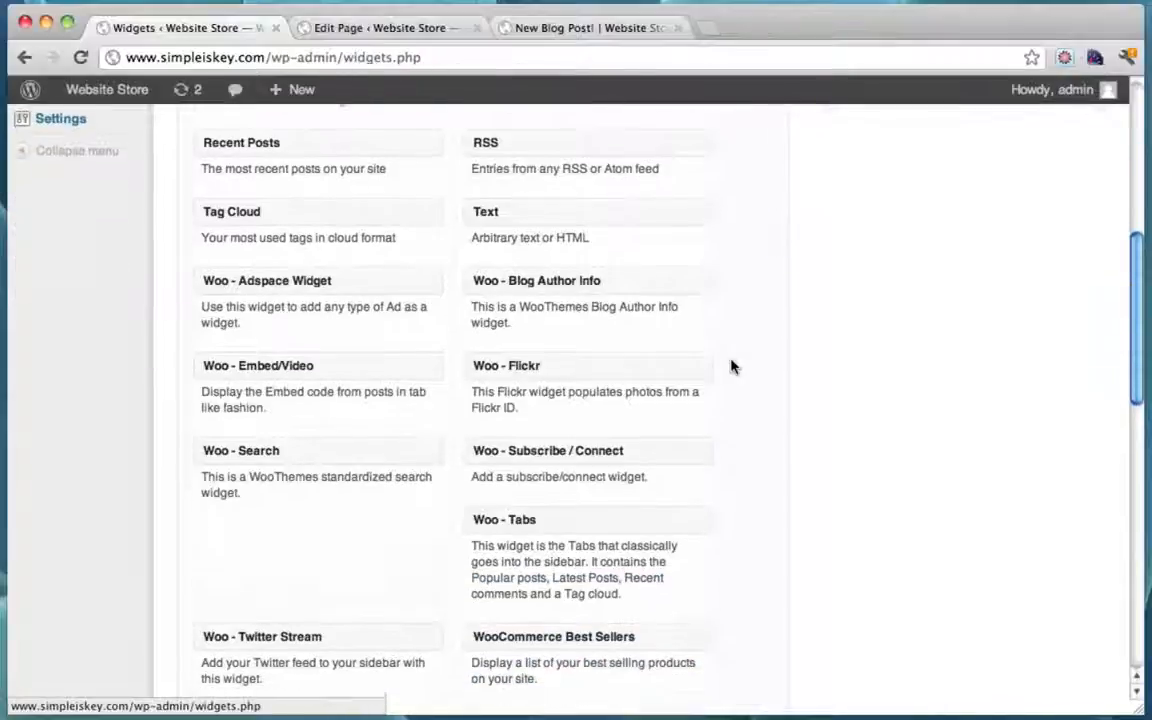
# Step: Add a WooCommerce On-sale widget titled 'On Sale' to the Primary sidebar and save it
pyautogui.scroll(-12, 731, 367)
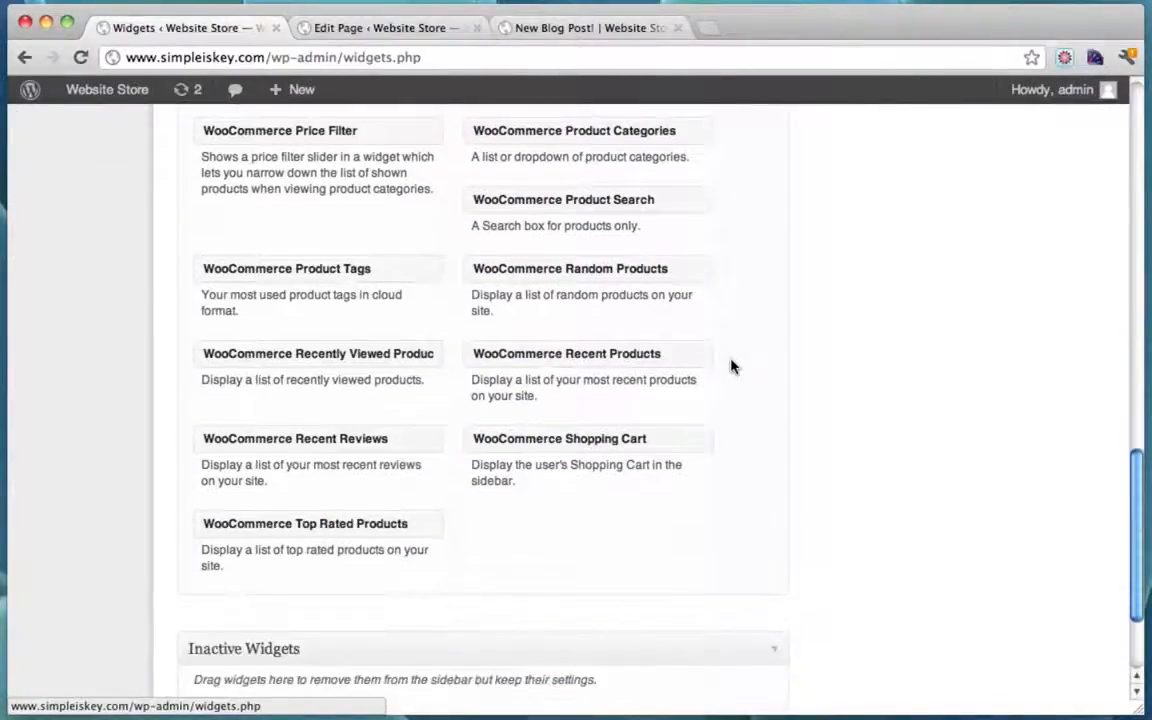
pyautogui.scroll(-3, 731, 367)
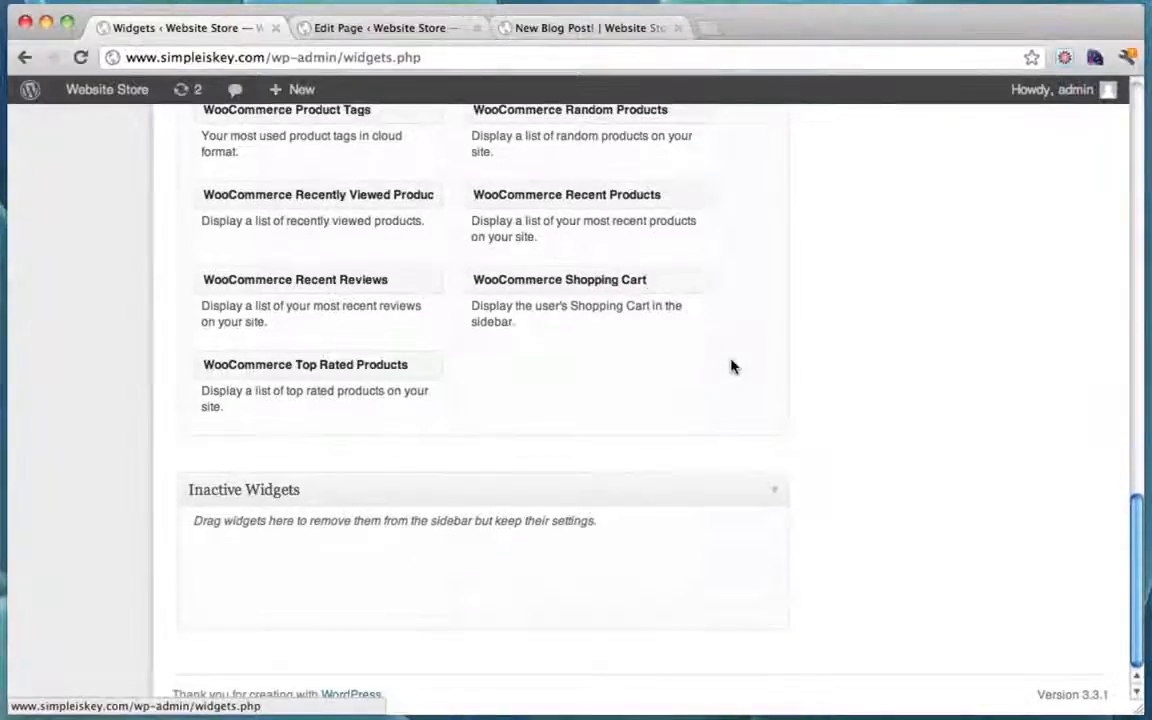
pyautogui.scroll(4, 731, 367)
pyautogui.scroll(8, 731, 367)
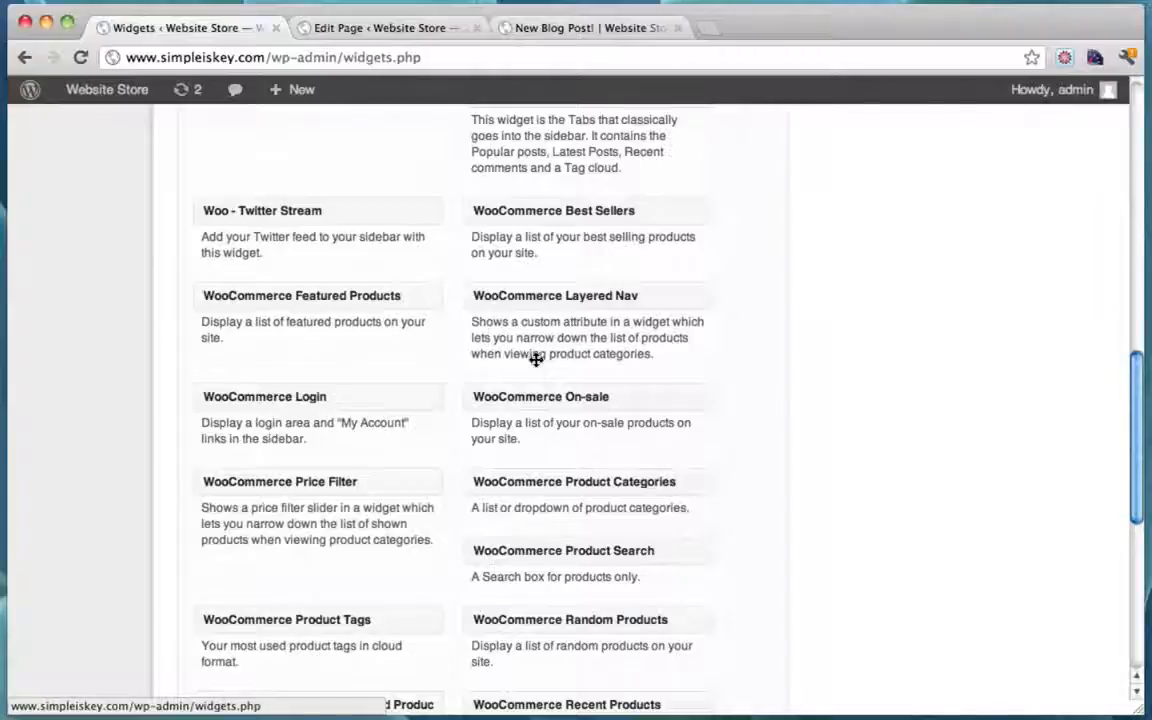
pyautogui.moveTo(540, 396); pyautogui.dragTo(929, 207)
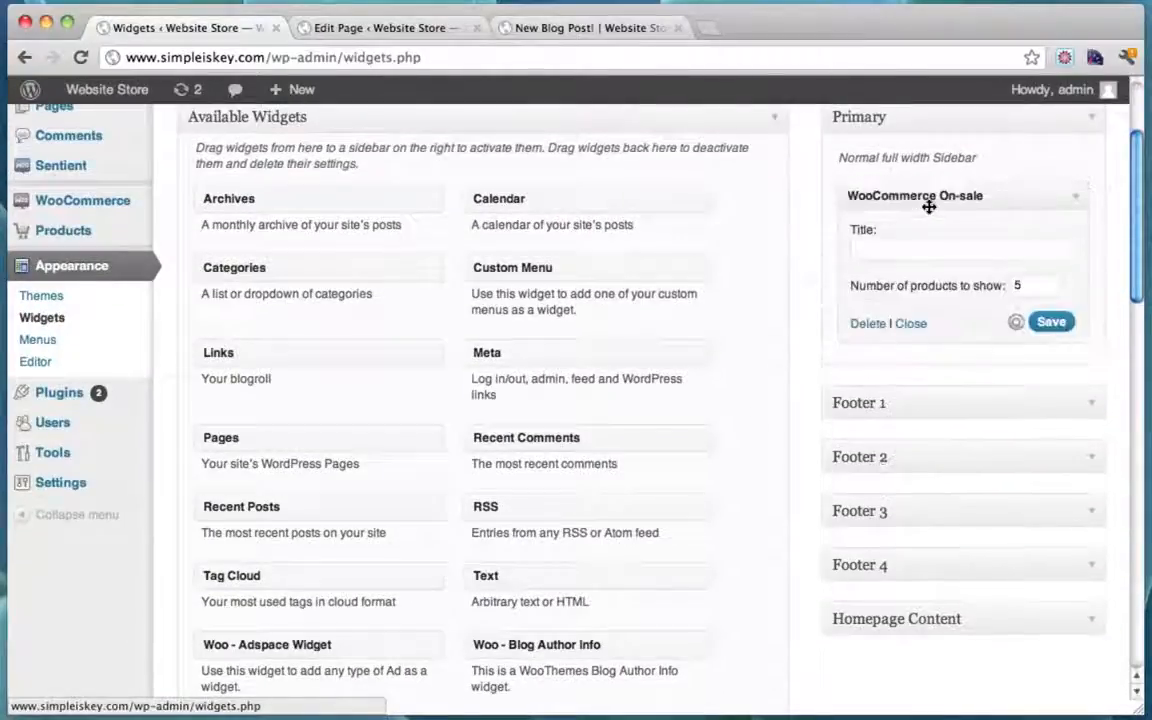
pyautogui.click(918, 249)
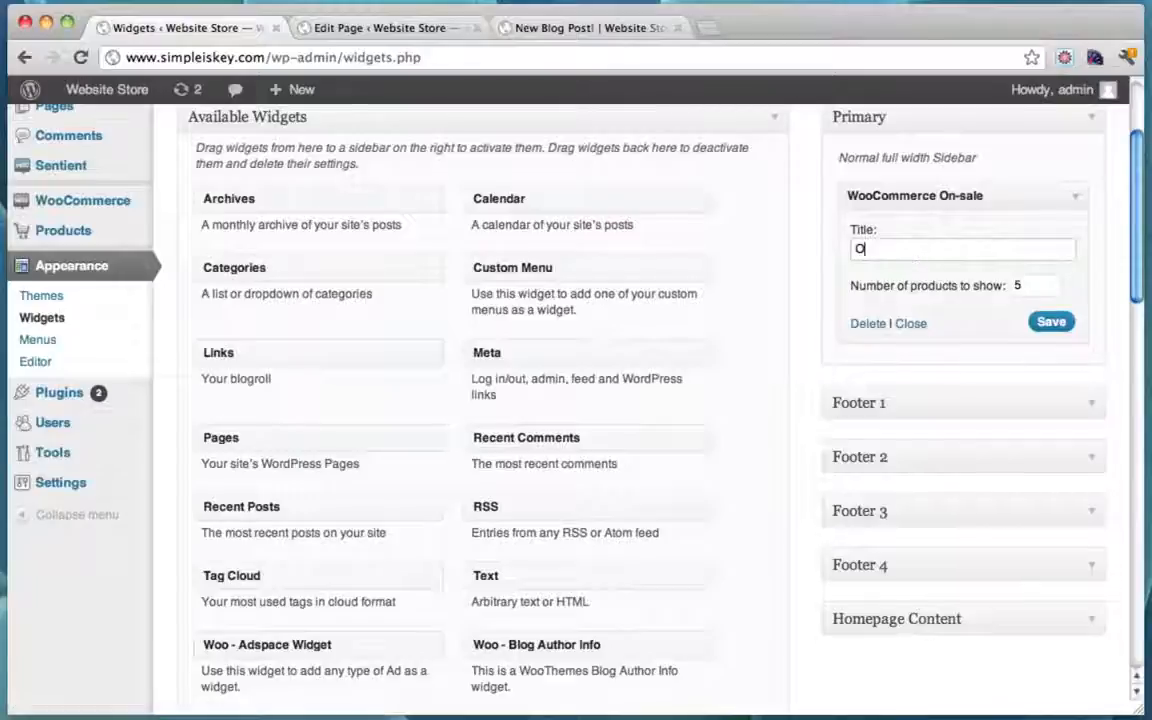
pyautogui.click(1066, 324)
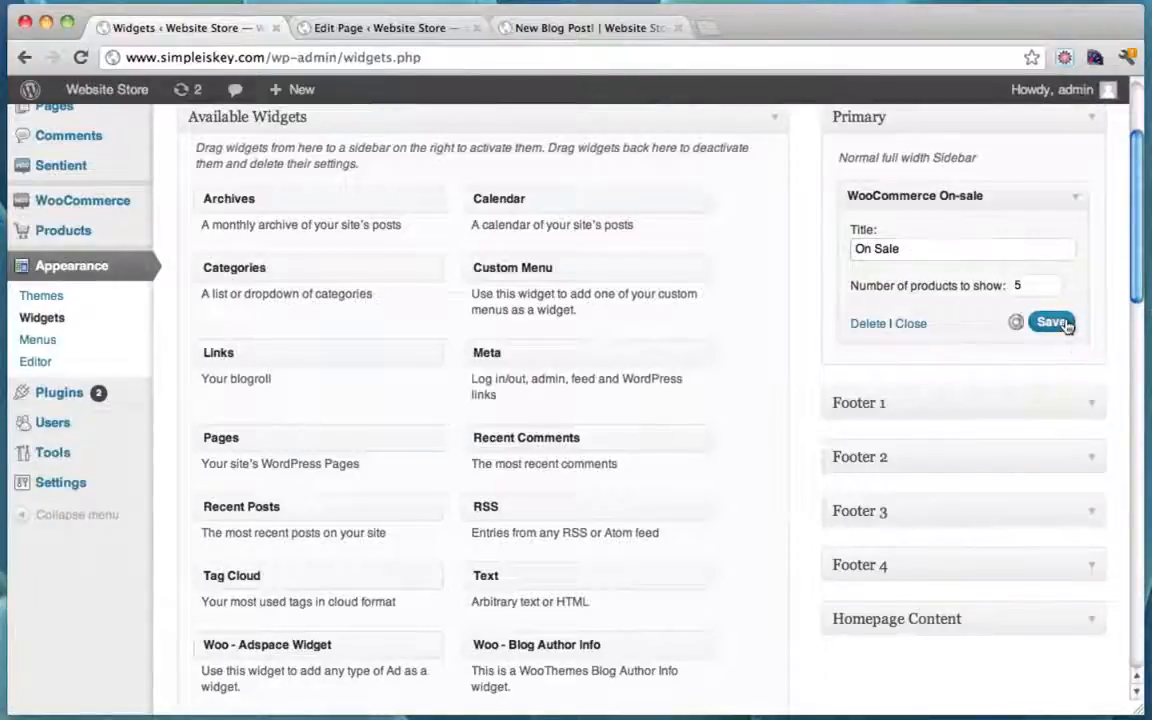
# Step: Add a WooCommerce Recent Products widget titled 'Recent Products' to the Primary sidebar and save it
pyautogui.scroll(-5, 746, 329)
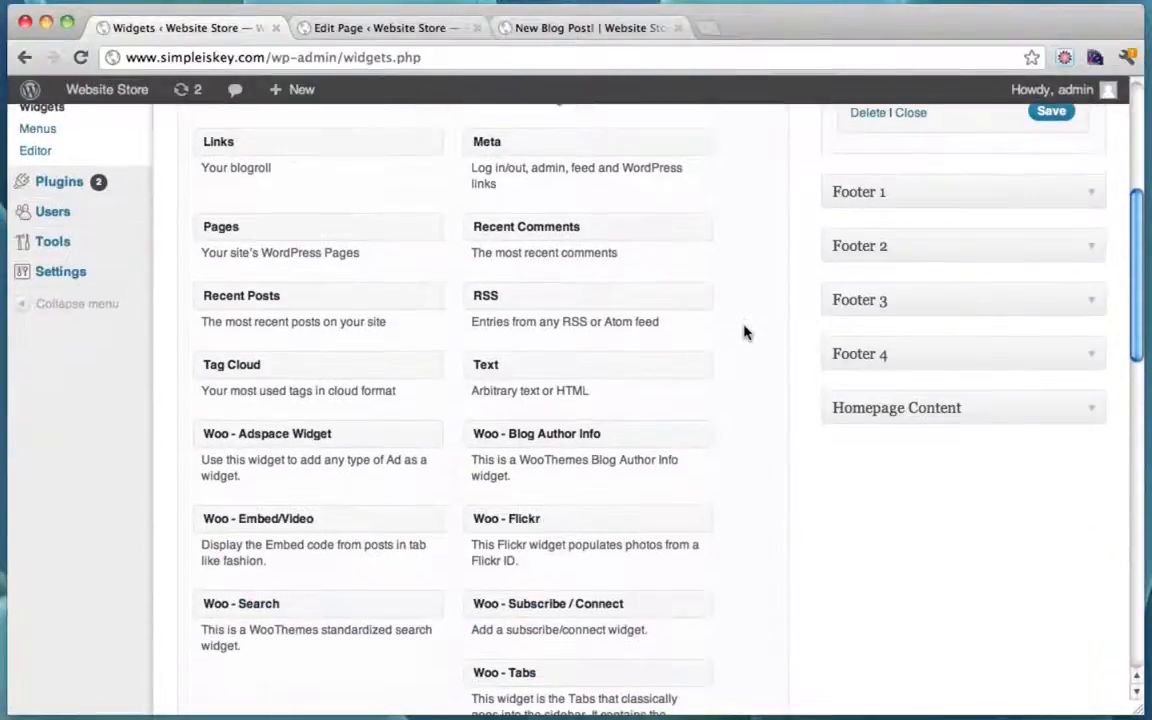
pyautogui.scroll(-3, 746, 331)
pyautogui.scroll(-3, 745, 332)
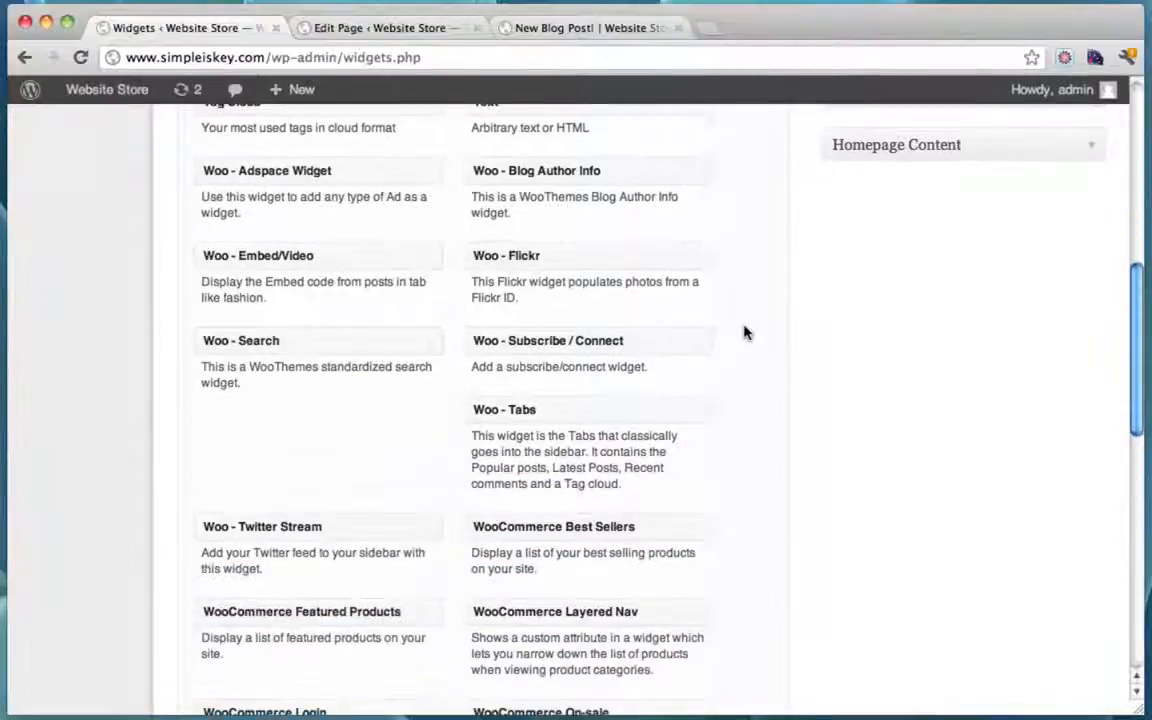
pyautogui.scroll(-5, 745, 332)
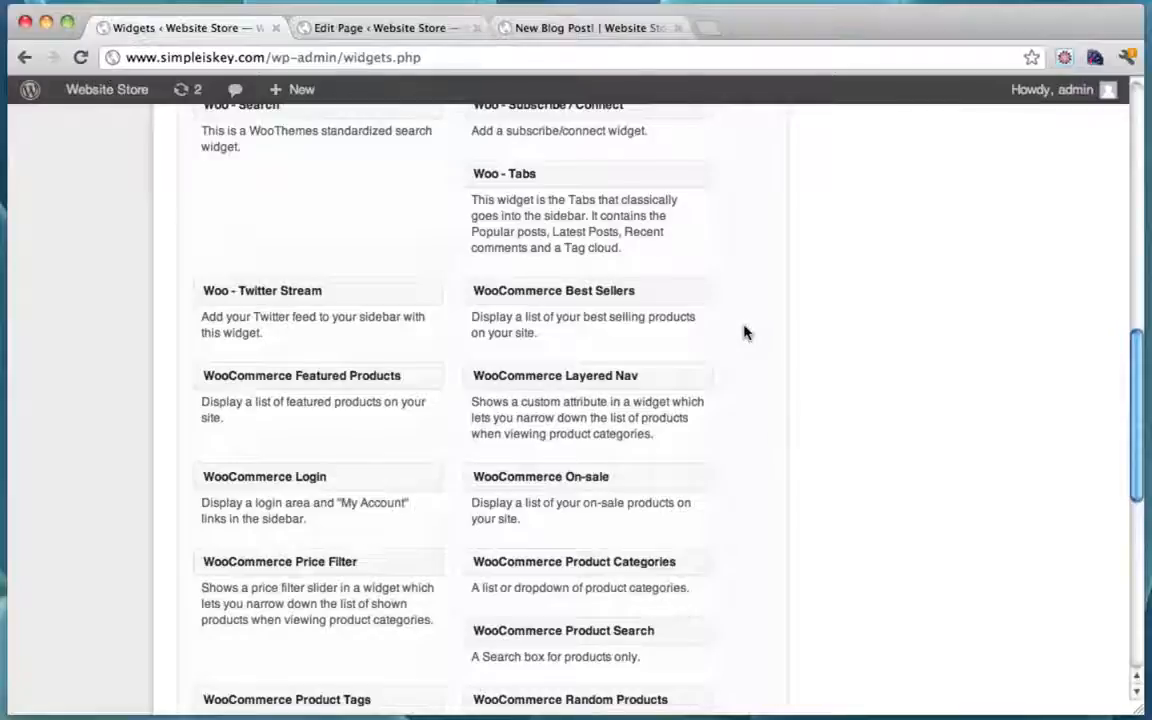
pyautogui.scroll(-8, 745, 332)
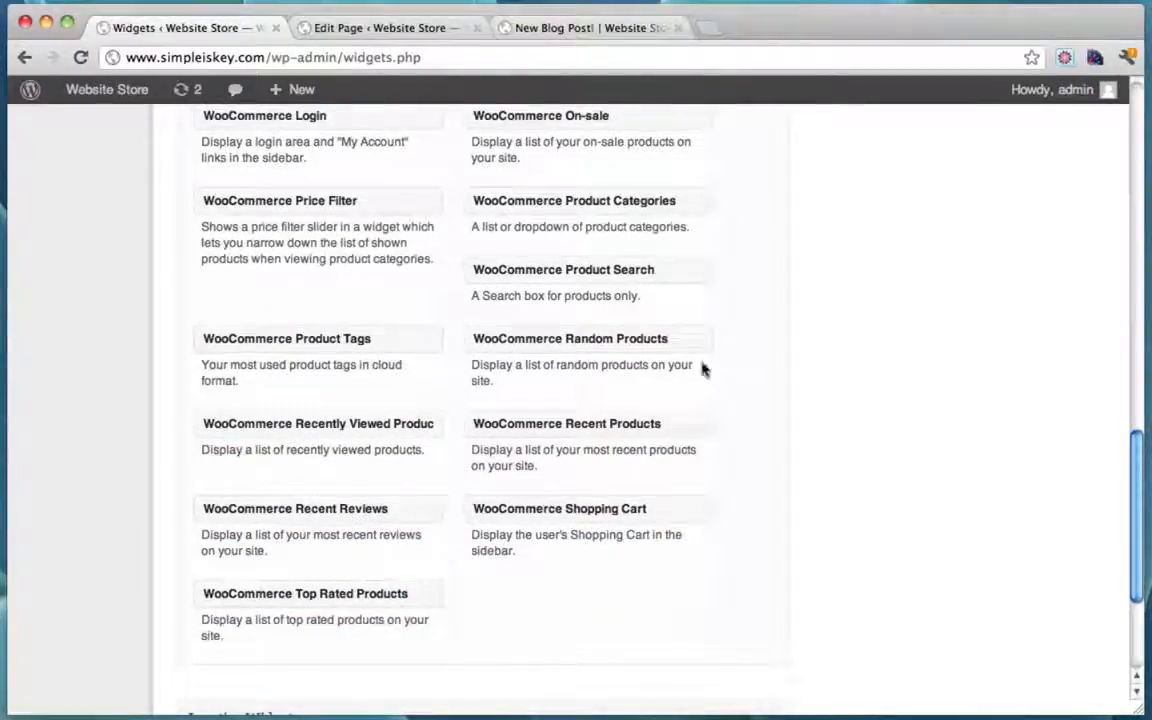
pyautogui.moveTo(549, 423); pyautogui.dragTo(944, 355)
pyautogui.scroll(20, 789, 190)
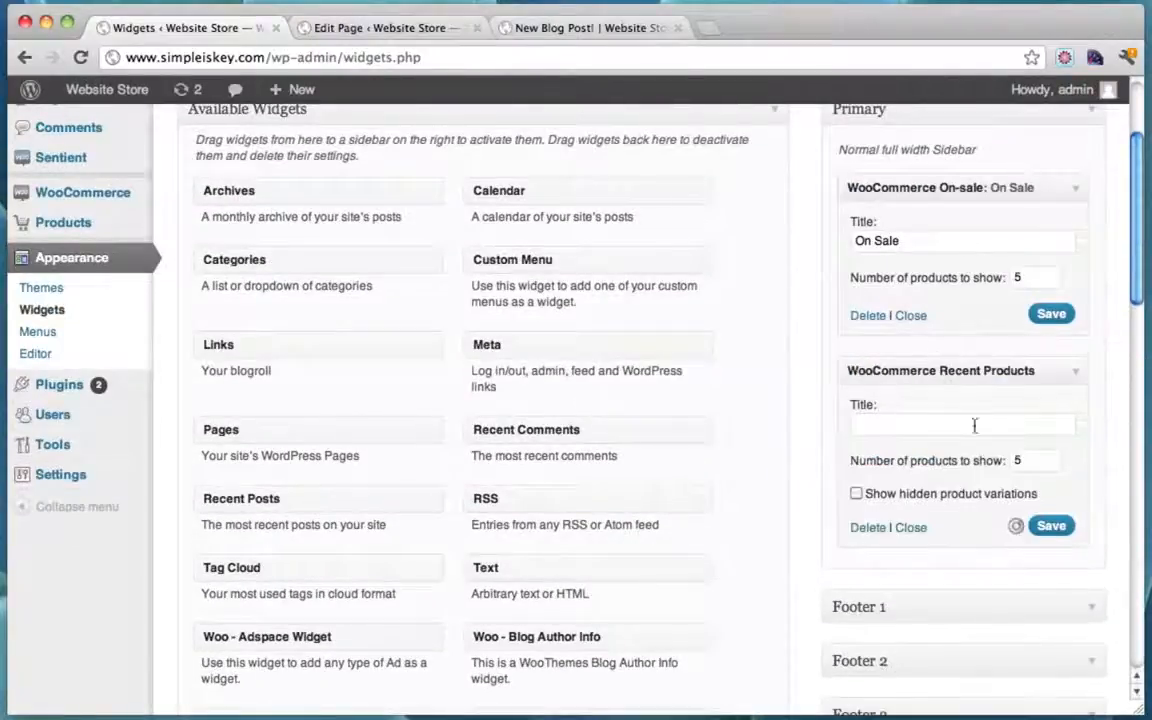
pyautogui.click(973, 426)
pyautogui.write('Recen')
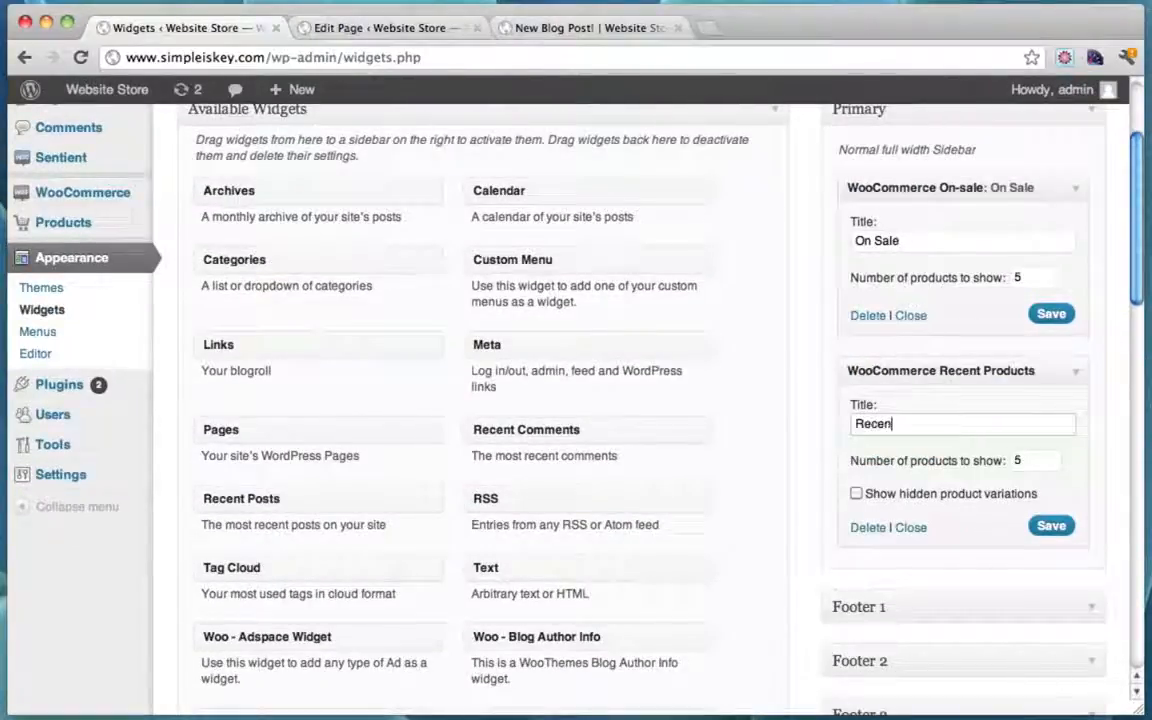
pyautogui.write('t Products')
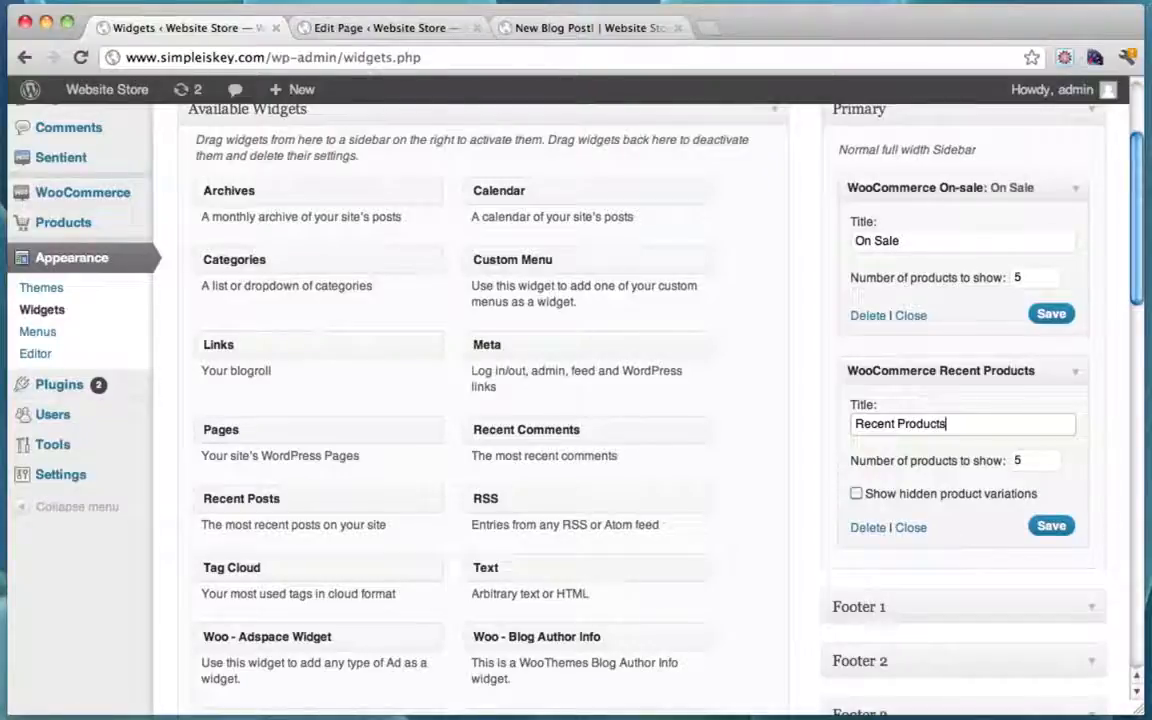
pyautogui.click(1051, 526)
pyautogui.scroll(3, 806, 416)
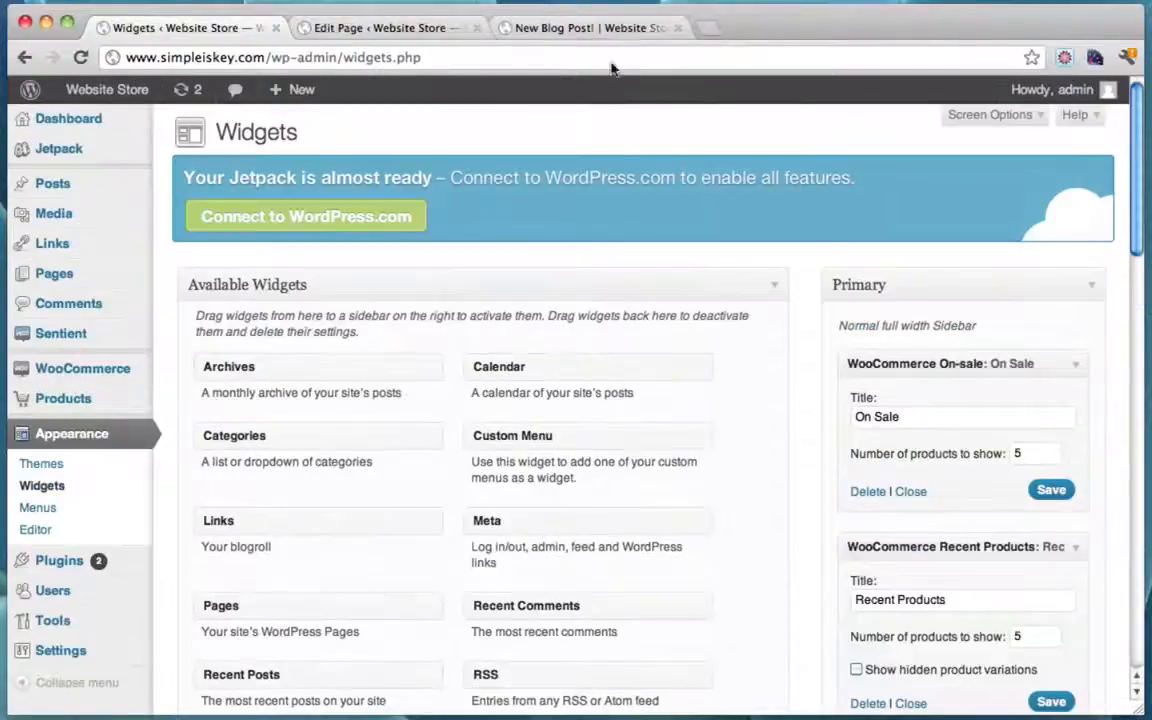
# Step: Reload the live New Blog Post! page and check the On Sale and Recent Products sidebar lists
pyautogui.click(599, 28)
pyautogui.scroll(5, 400, 208)
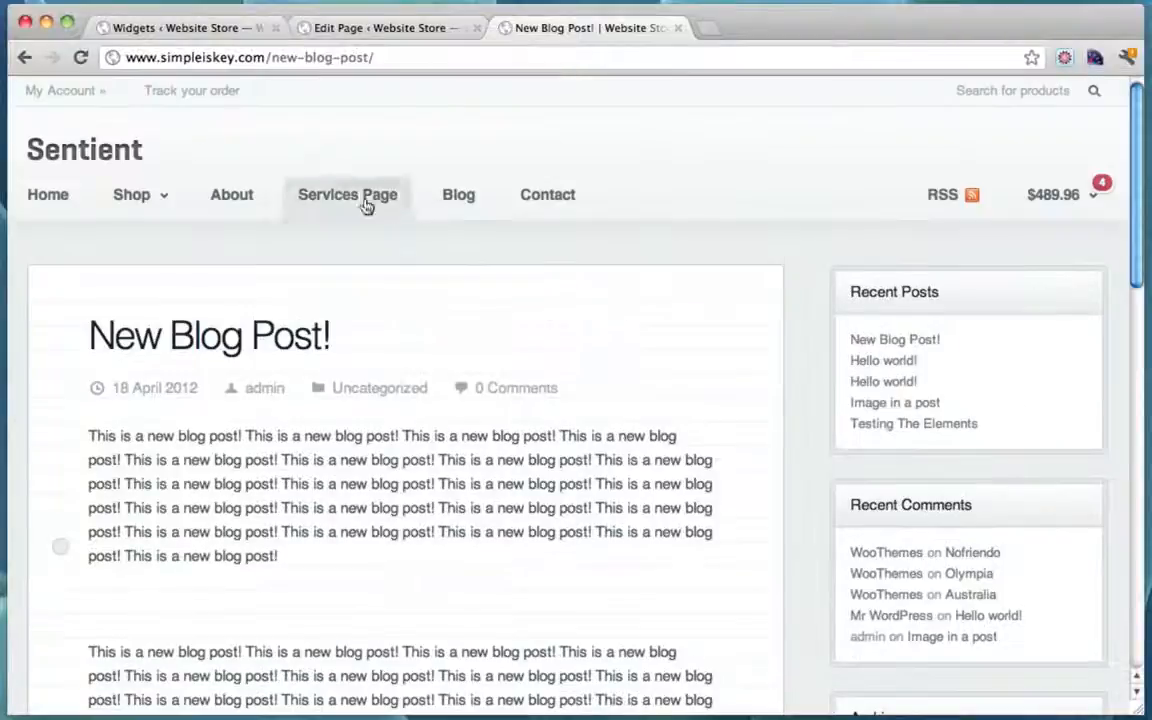
pyautogui.click(80, 57)
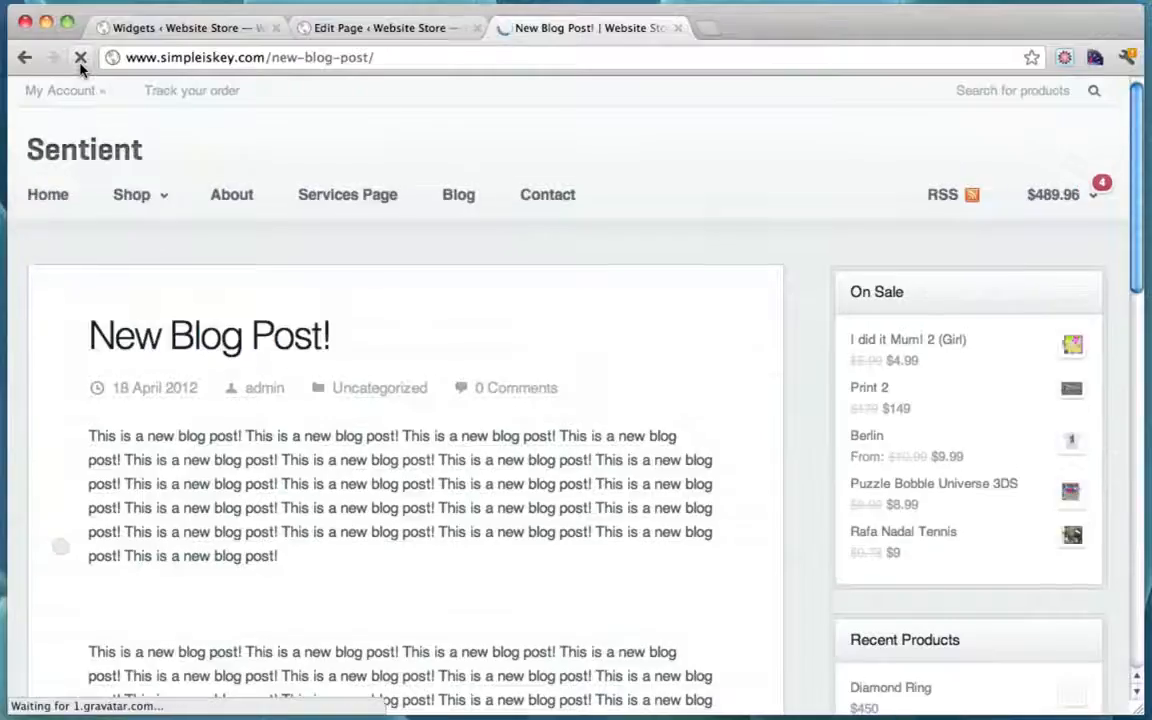
pyautogui.scroll(-2, 568, 231)
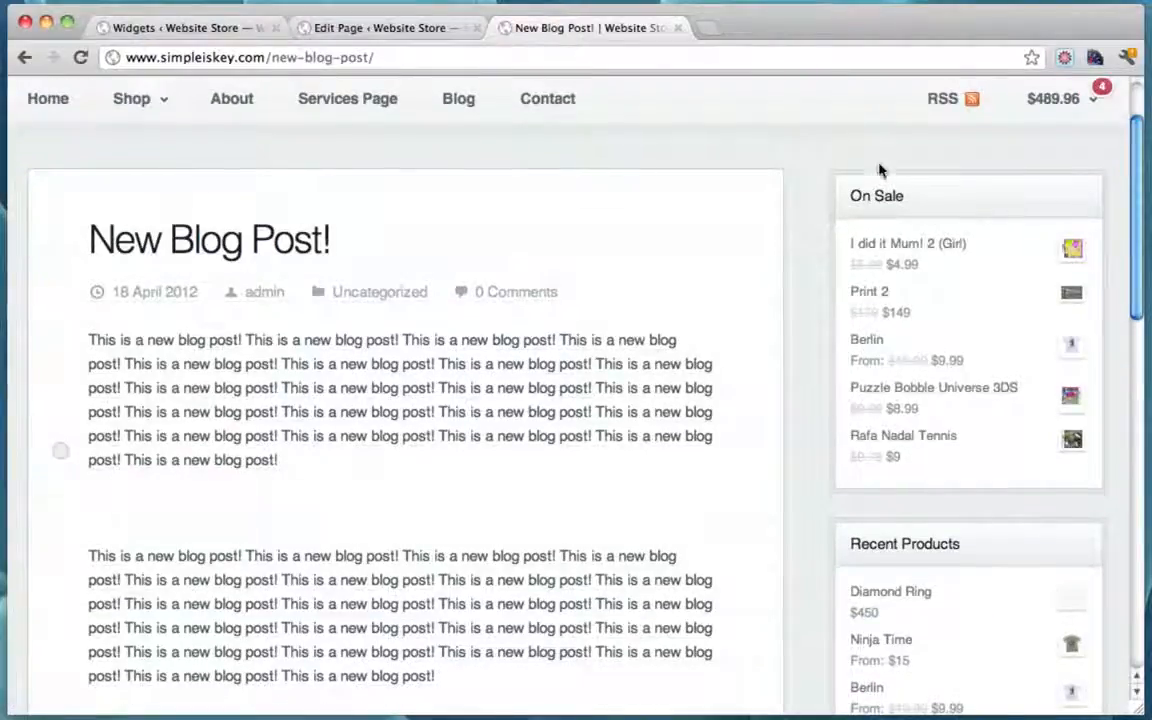
pyautogui.scroll(-4, 969, 363)
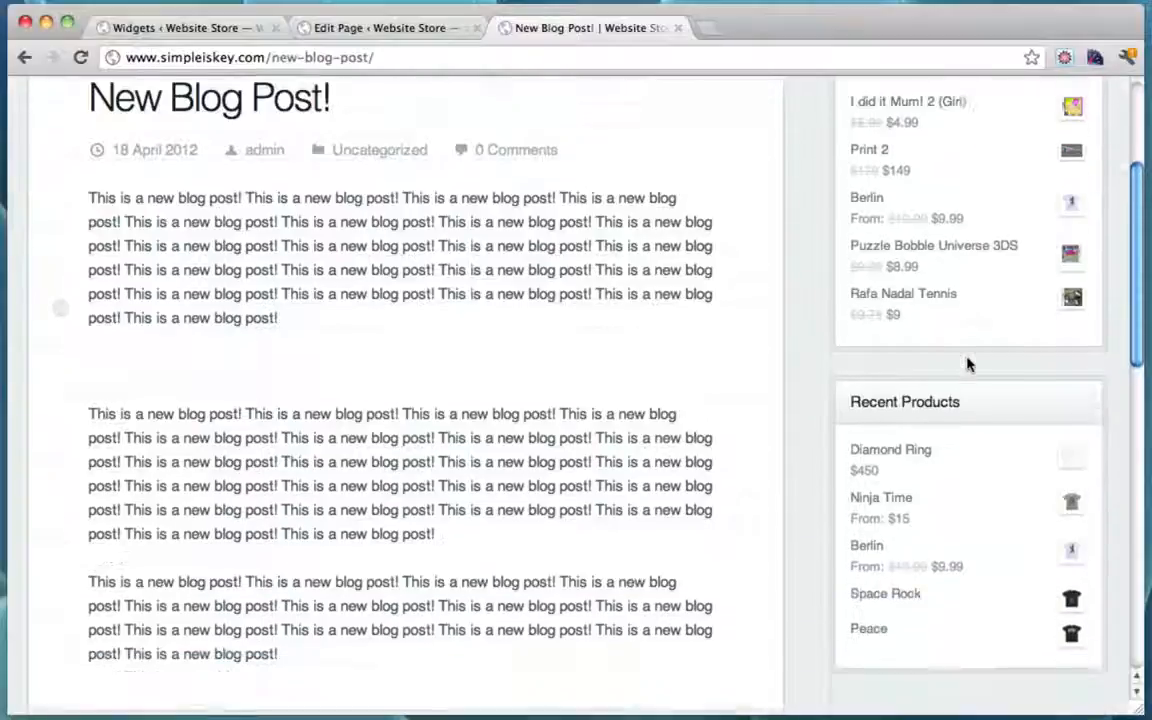
pyautogui.scroll(3, 906, 495)
pyautogui.scroll(3, 509, 386)
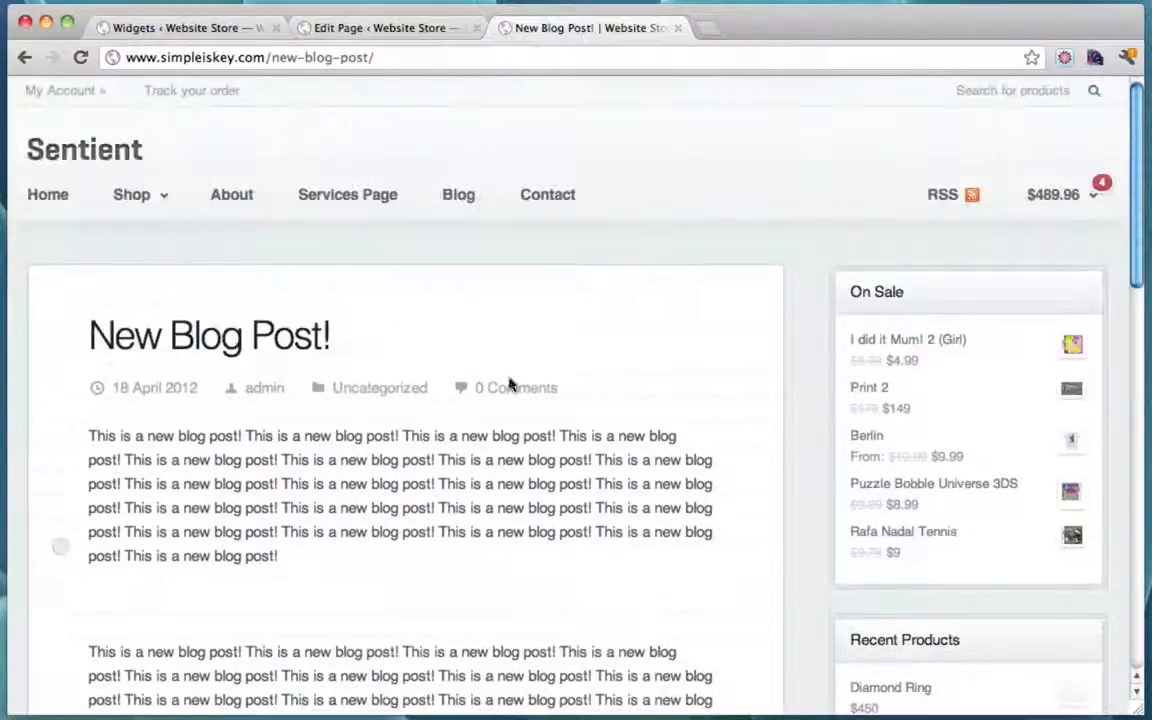
pyautogui.scroll(-4, 483, 386)
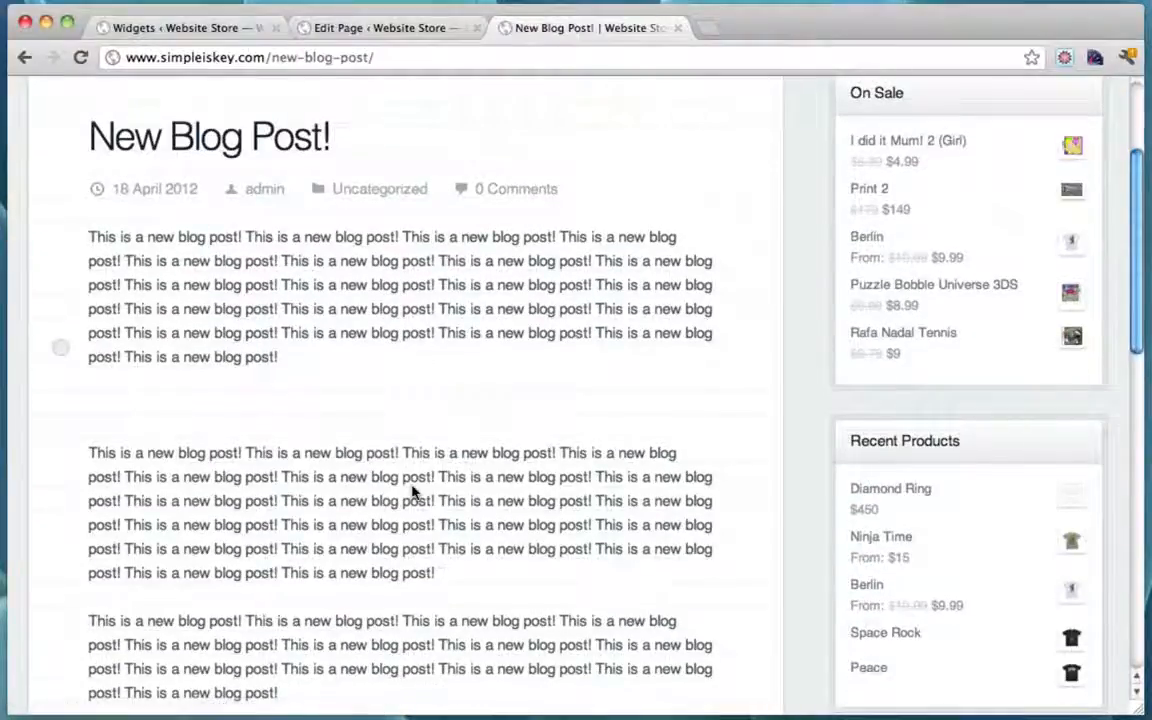
pyautogui.scroll(2, 414, 493)
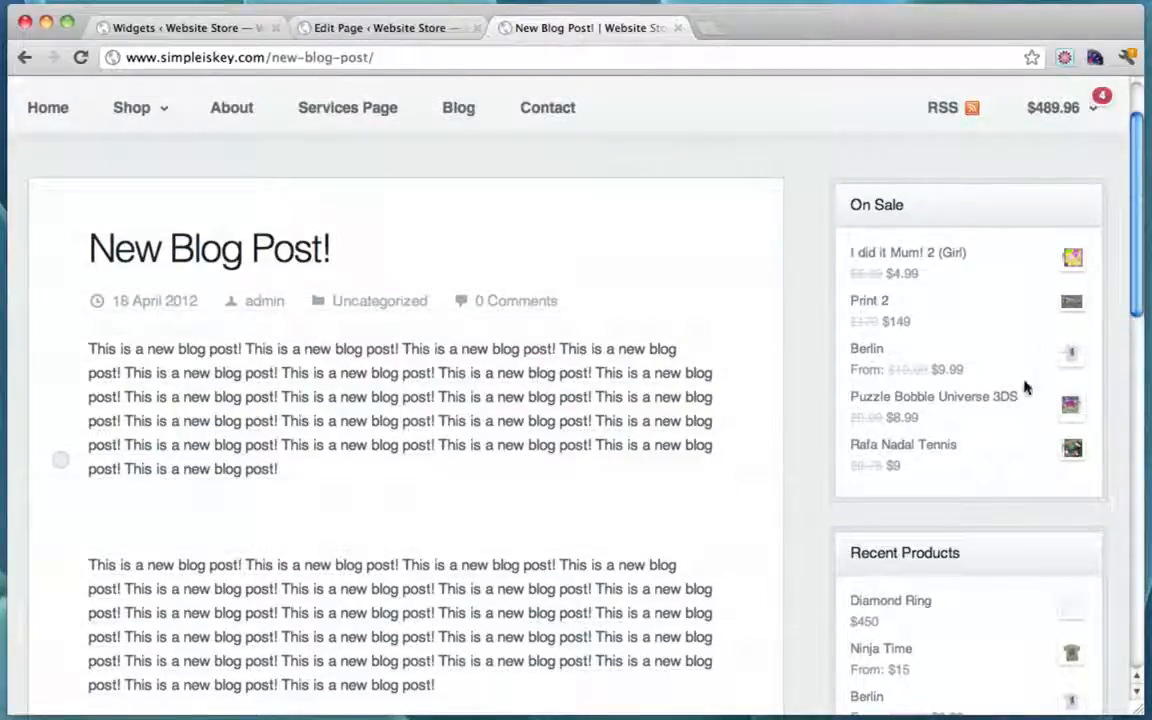
pyautogui.scroll(2, 1025, 387)
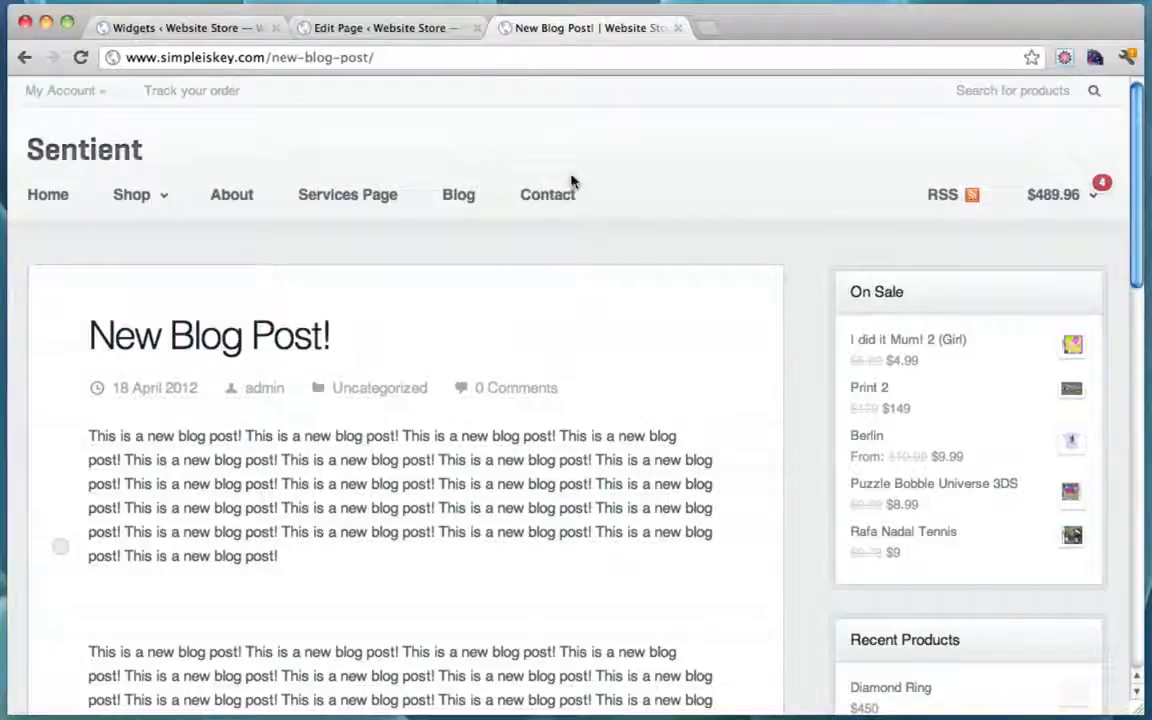
# Step: View the live Contact page's missing e-mail warning, close the Edit Page tab, and return to Widgets
pyautogui.click(566, 198)
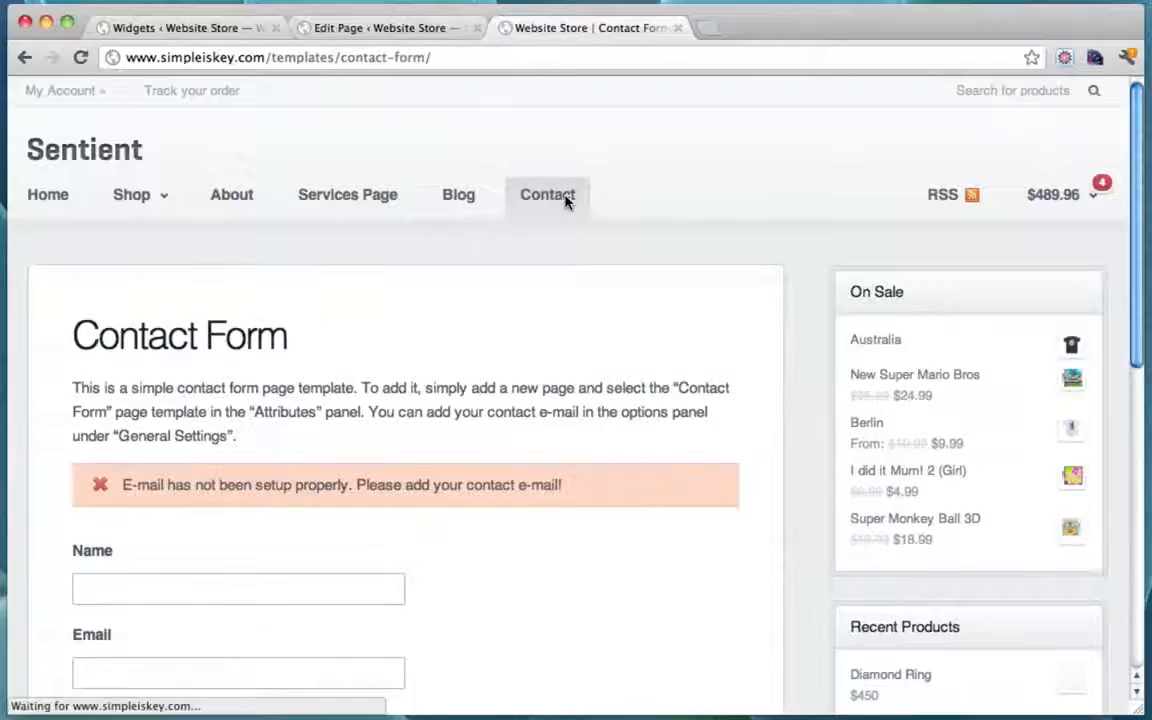
pyautogui.click(477, 29)
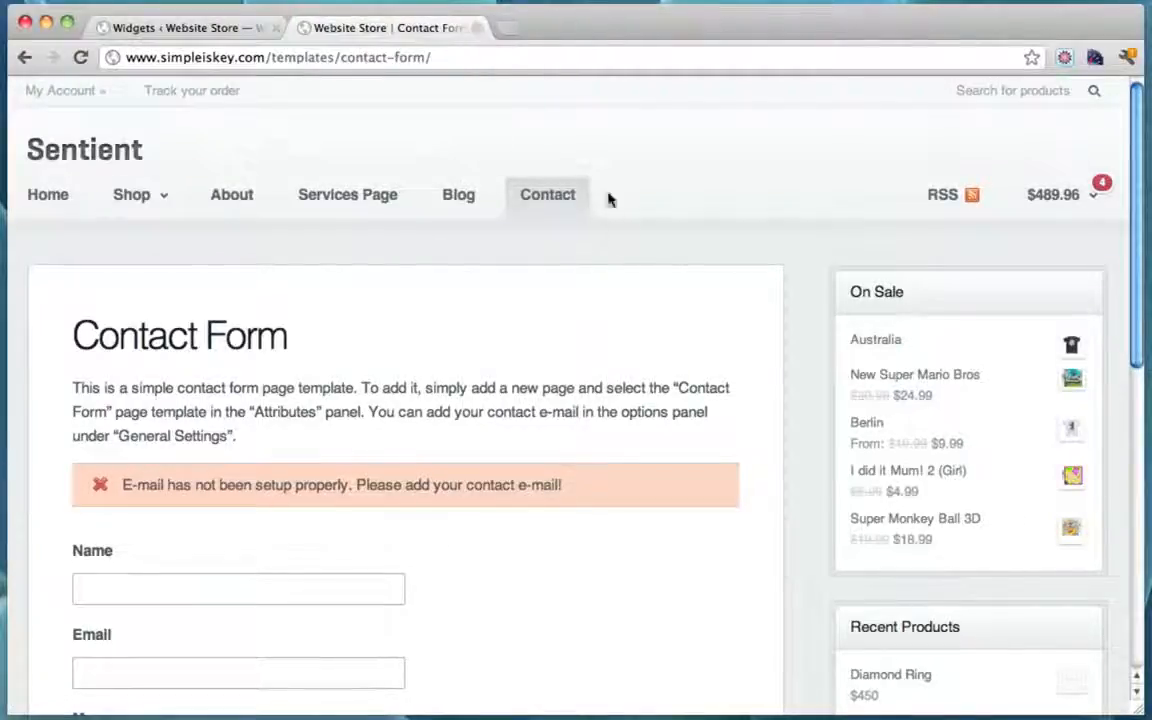
pyautogui.scroll(-2, 566, 444)
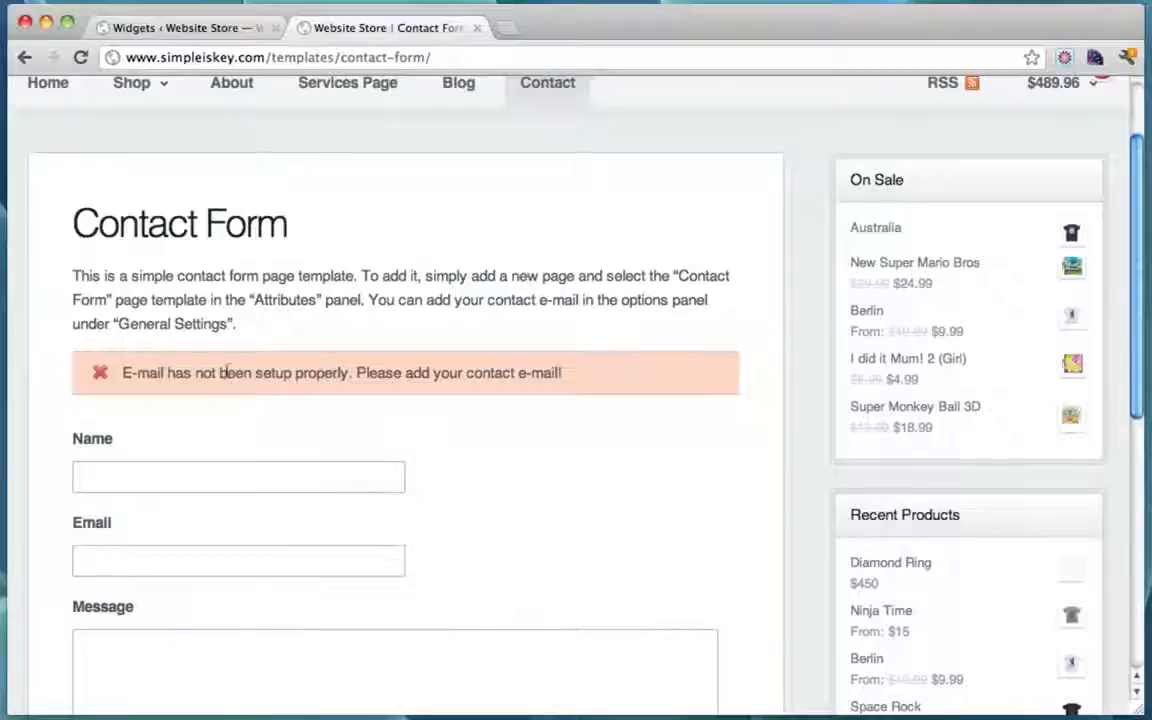
pyautogui.scroll(2, 400, 388)
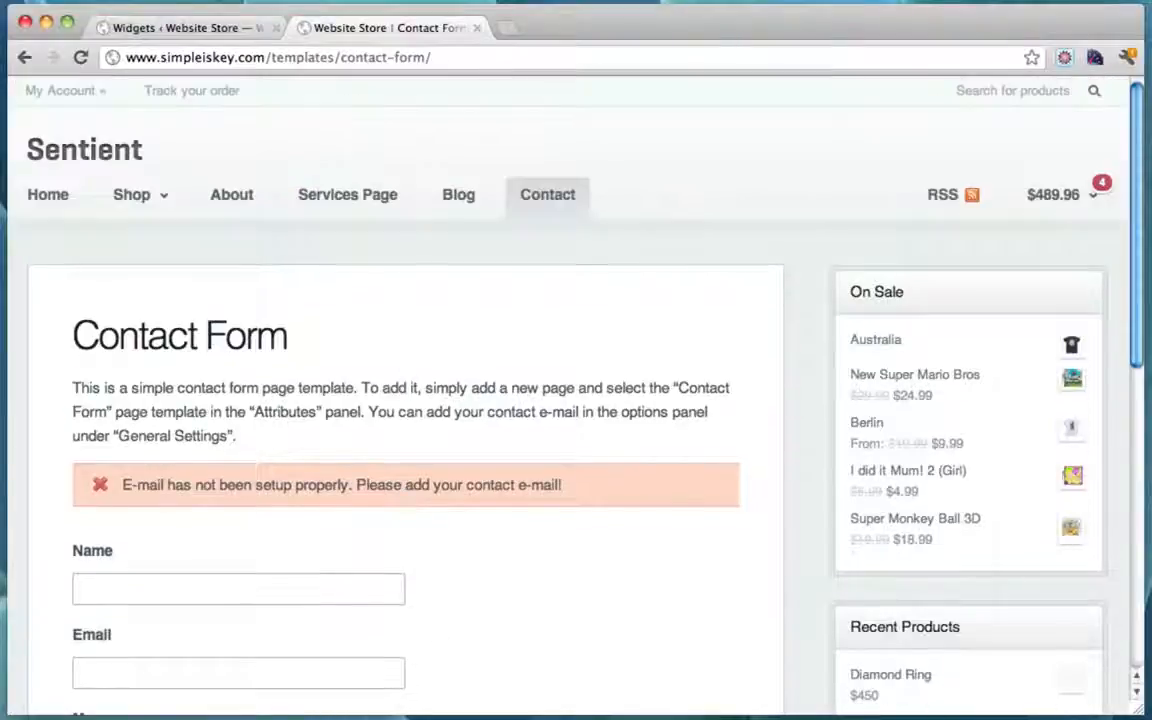
pyautogui.click(190, 27)
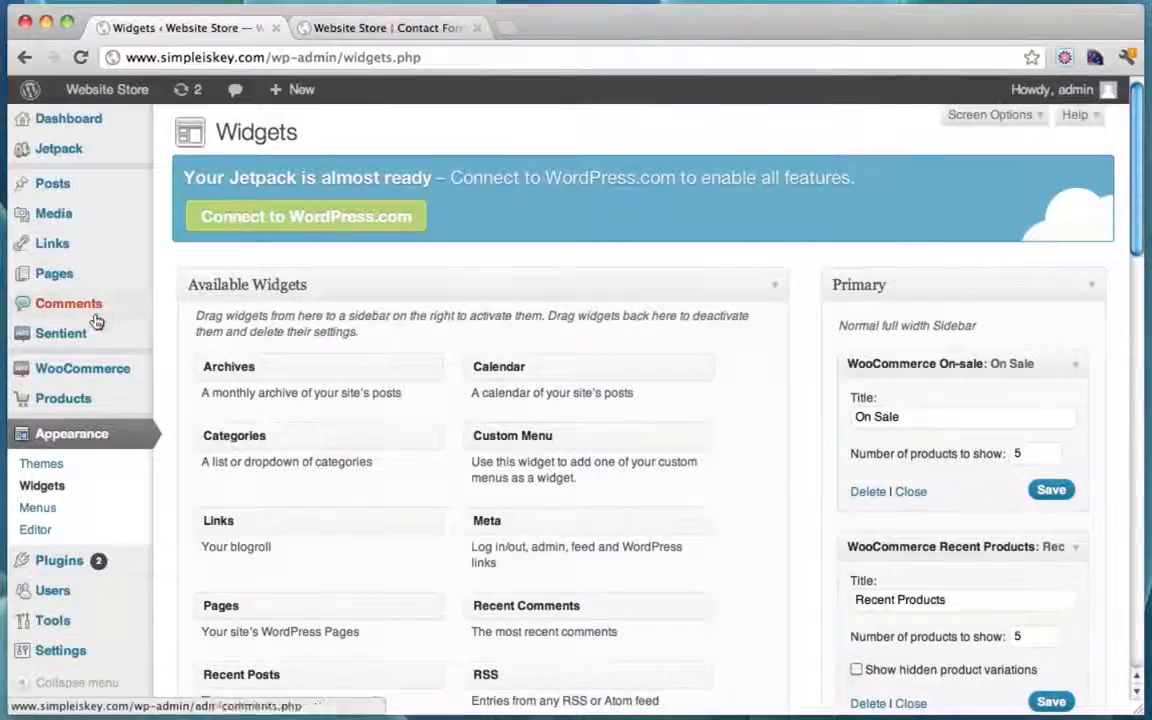
pyautogui.moveTo(70, 343)
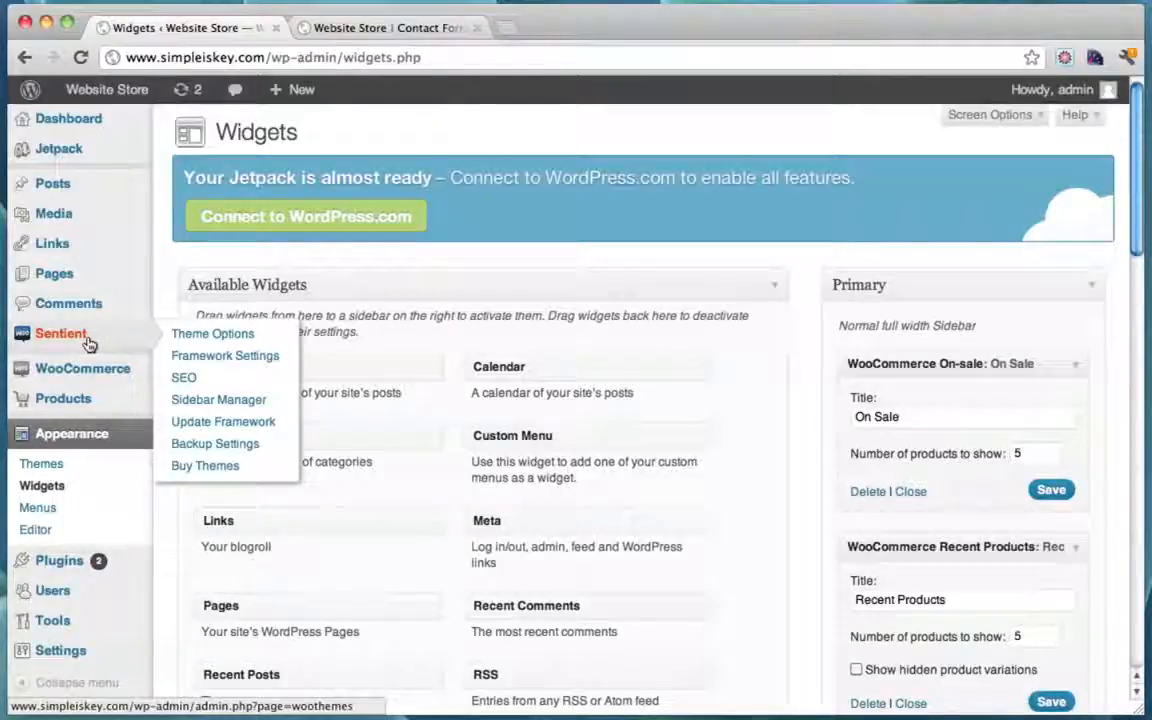
# Step: In Sentient options, autofill the Contact Form E-Mail, clear E-Mail Subscription URL, and save all changes
pyautogui.click(88, 343)
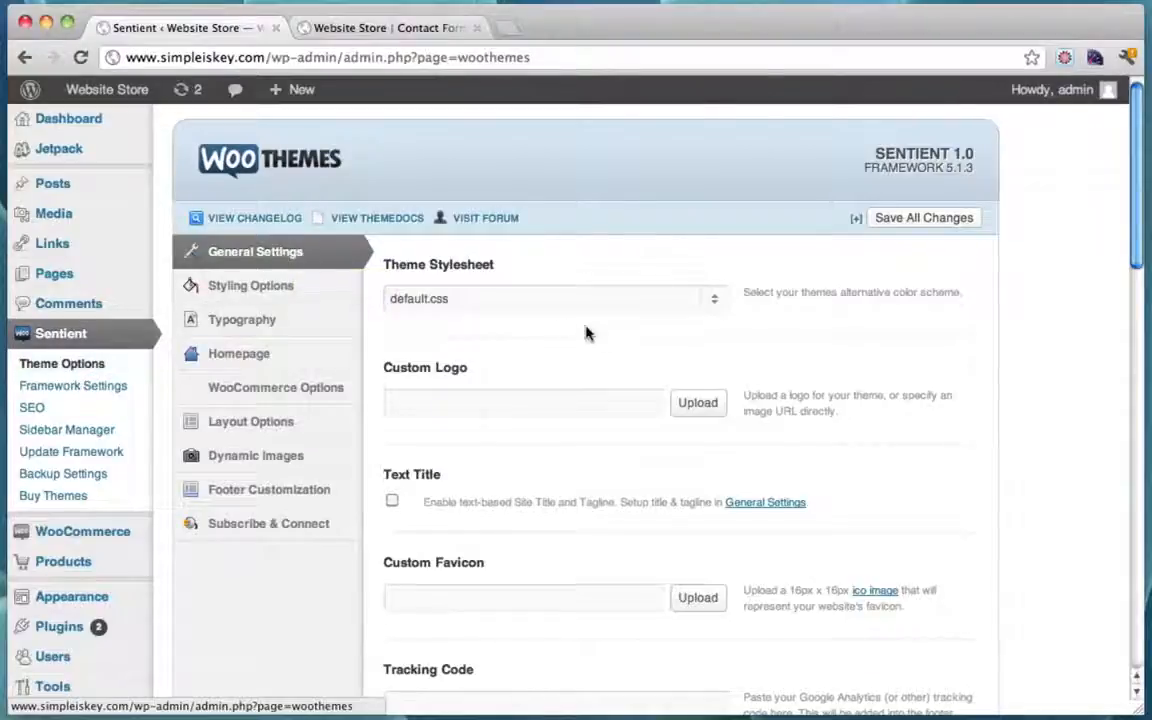
pyautogui.scroll(-10, 602, 339)
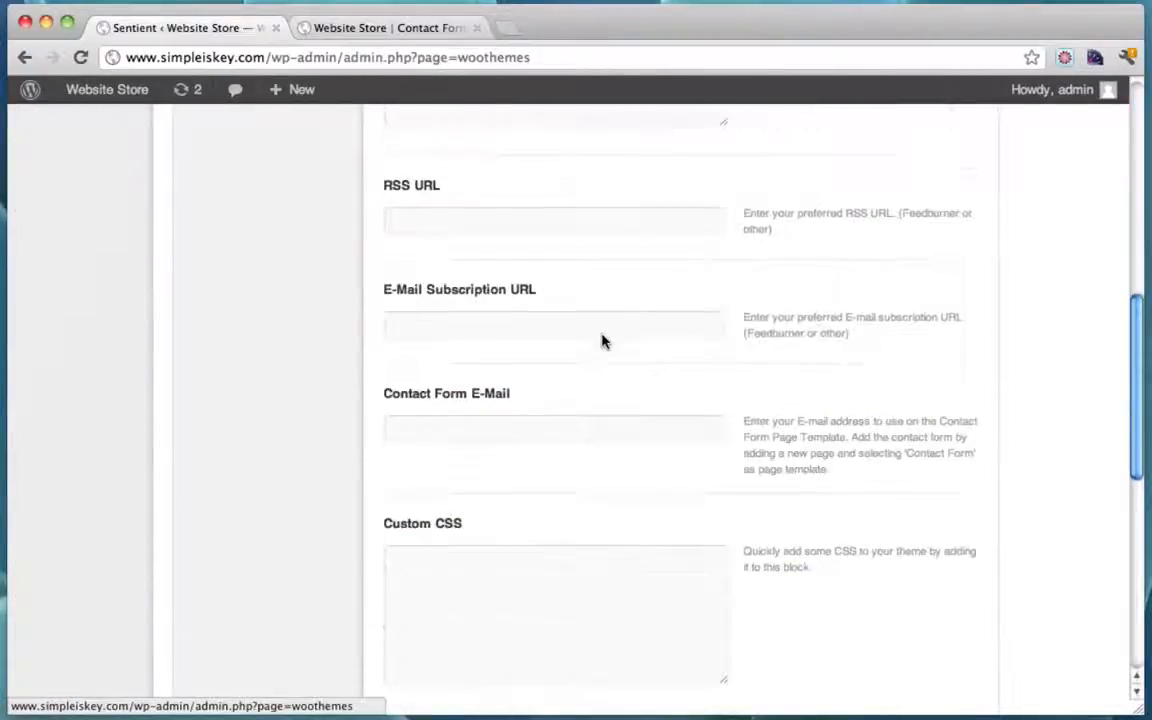
pyautogui.scroll(-3, 602, 341)
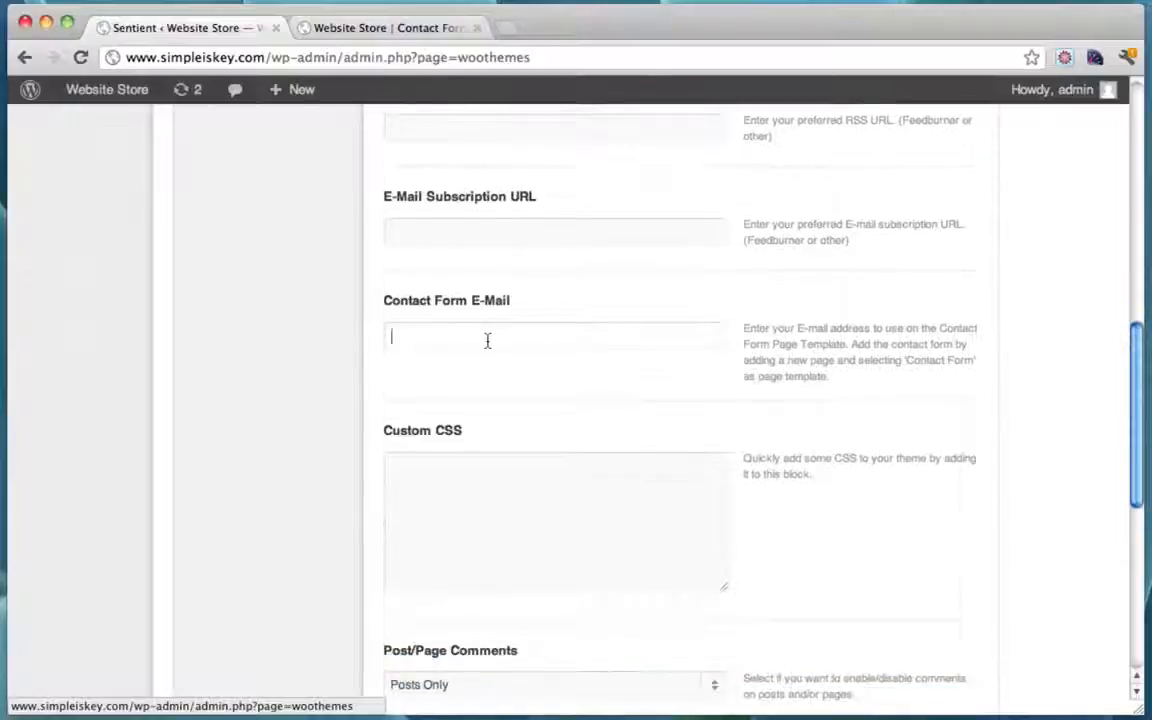
pyautogui.write('ty')
pyautogui.press('Down')
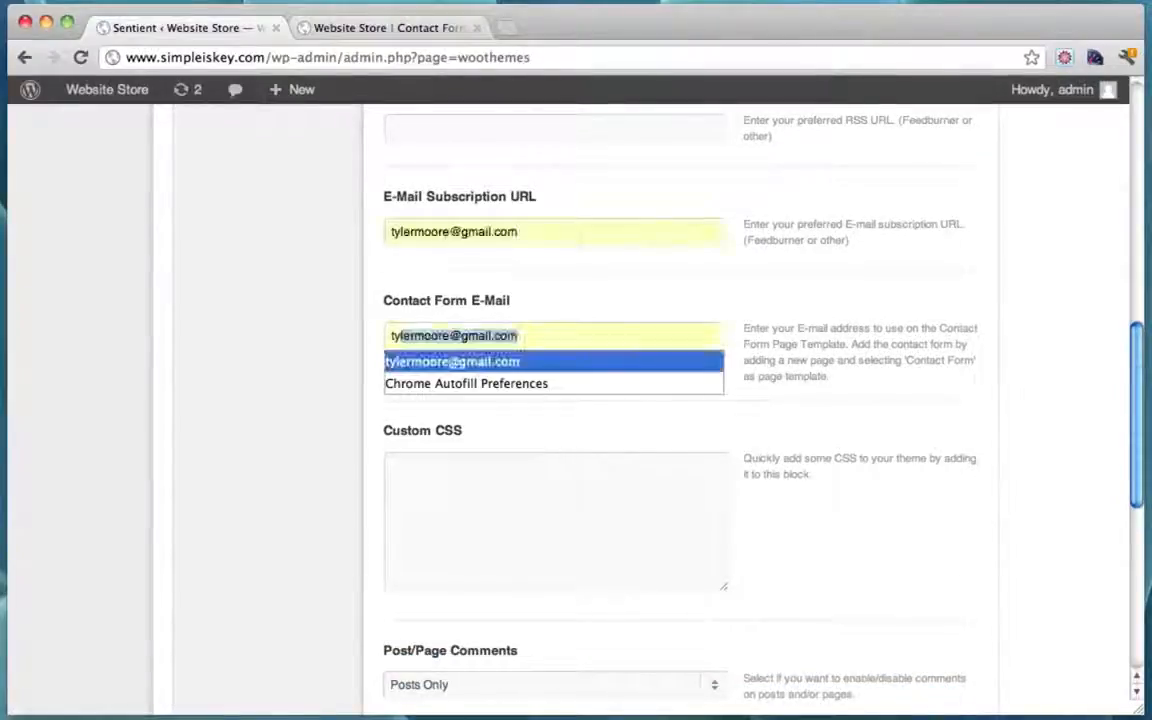
pyautogui.press('Return')
pyautogui.moveTo(522, 232); pyautogui.dragTo(283, 231)
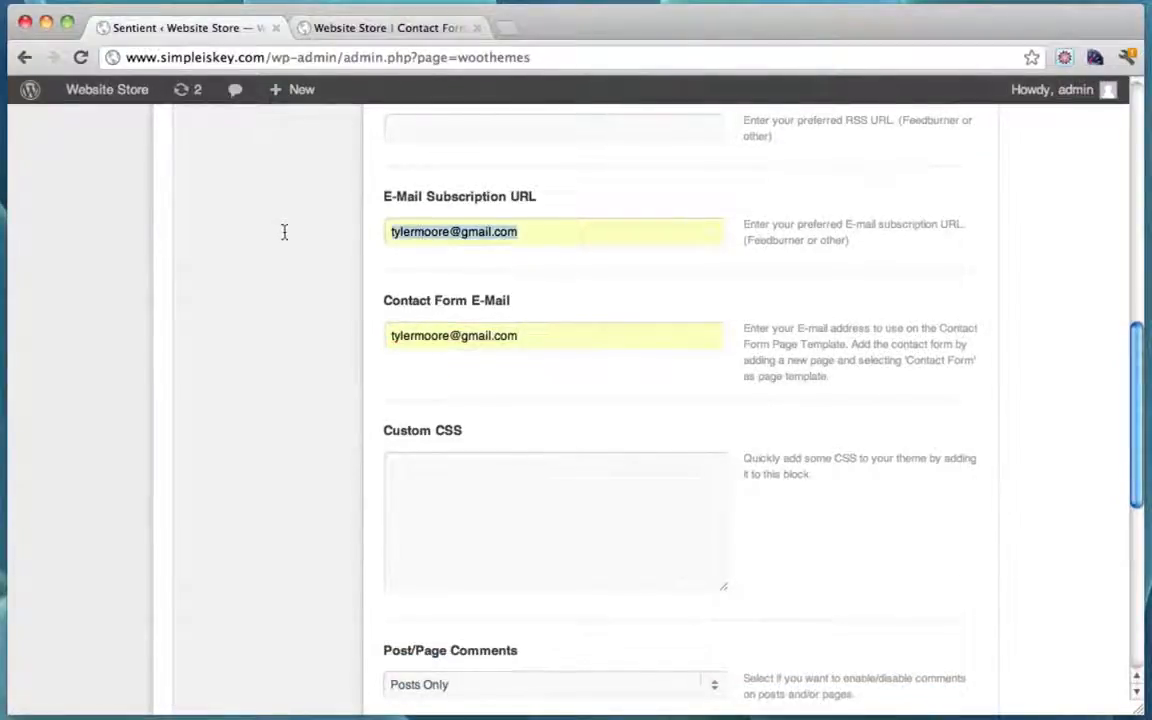
pyautogui.press('BackSpace')
pyautogui.scroll(-10, 769, 280)
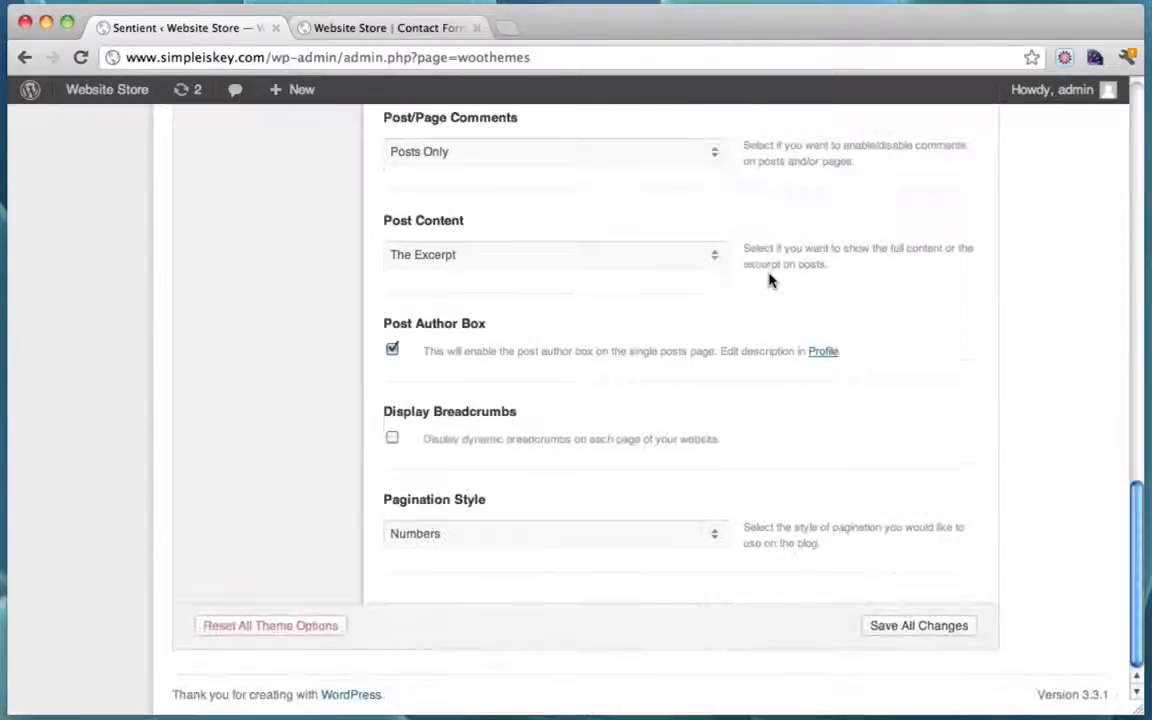
pyautogui.click(928, 626)
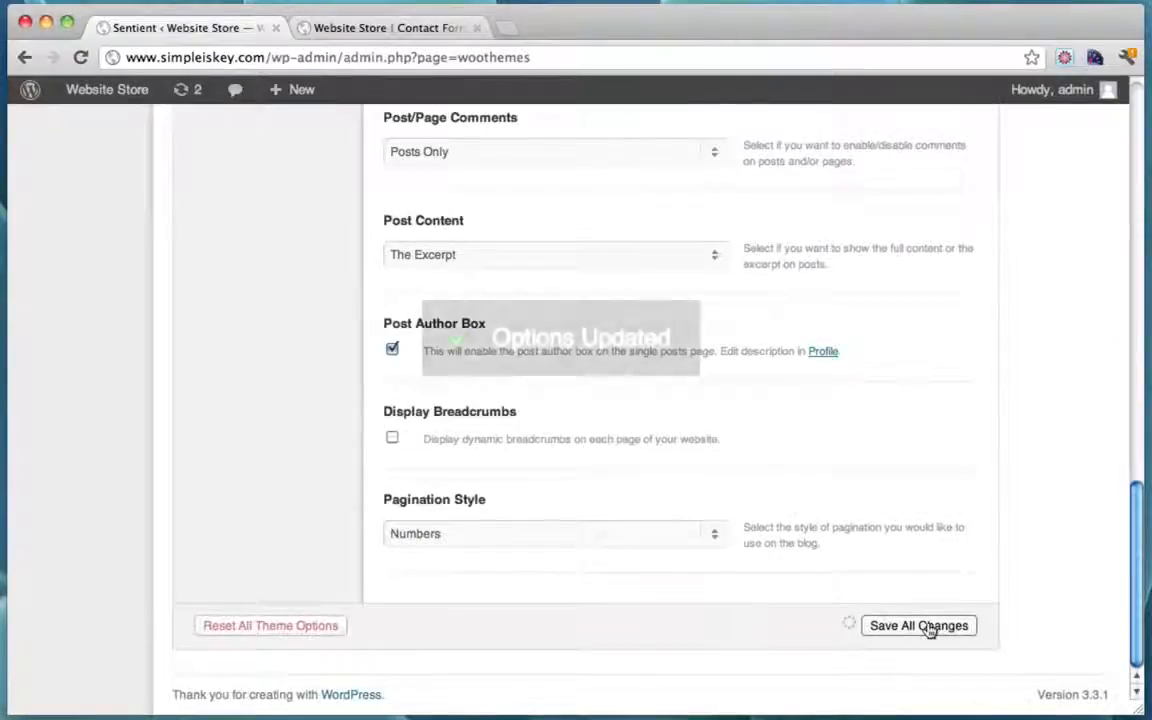
pyautogui.scroll(12, 672, 470)
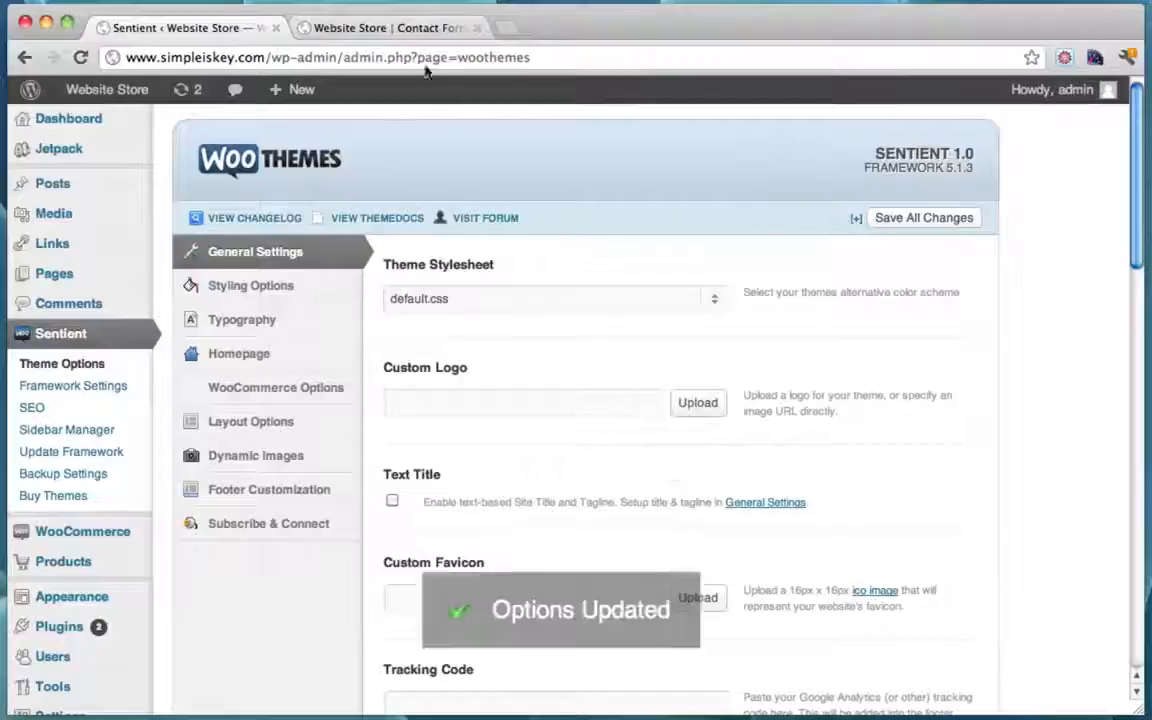
# Step: Reload the live Contact Form page to confirm its Name, Email and Message fields, then return to admin
pyautogui.click(383, 28)
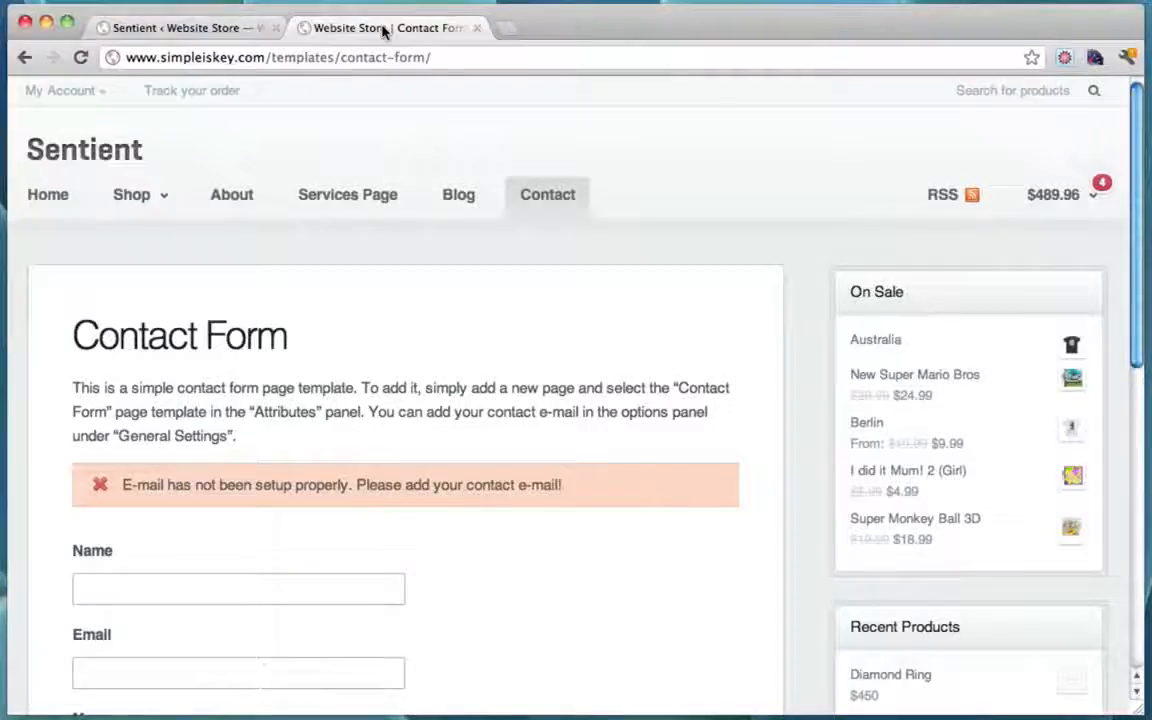
pyautogui.click(81, 57)
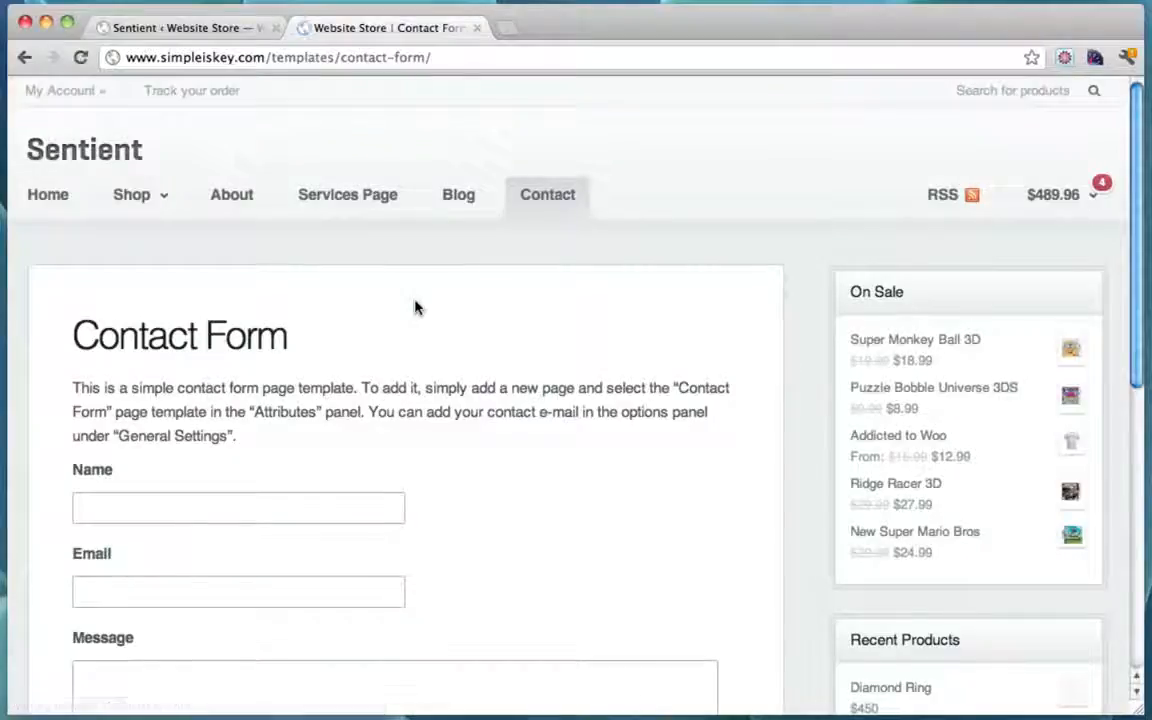
pyautogui.scroll(-2, 181, 411)
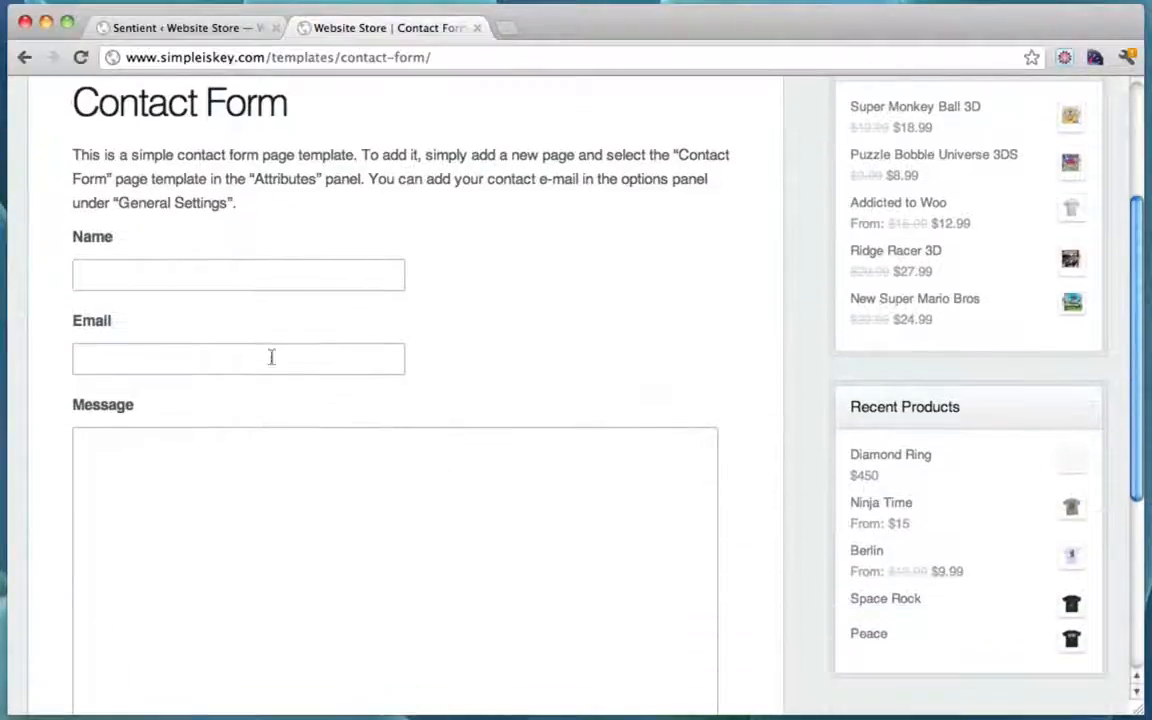
pyautogui.scroll(4, 270, 357)
pyautogui.moveTo(73, 320); pyautogui.dragTo(285, 368)
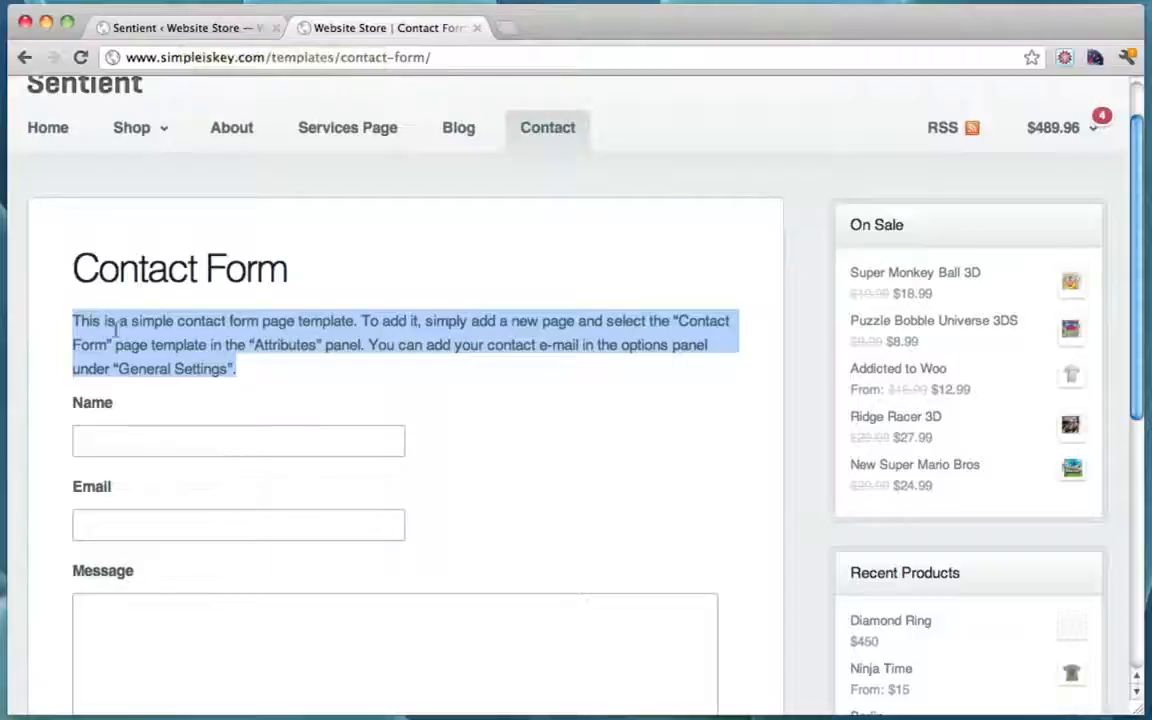
pyautogui.click(170, 22)
pyautogui.moveTo(104, 281)
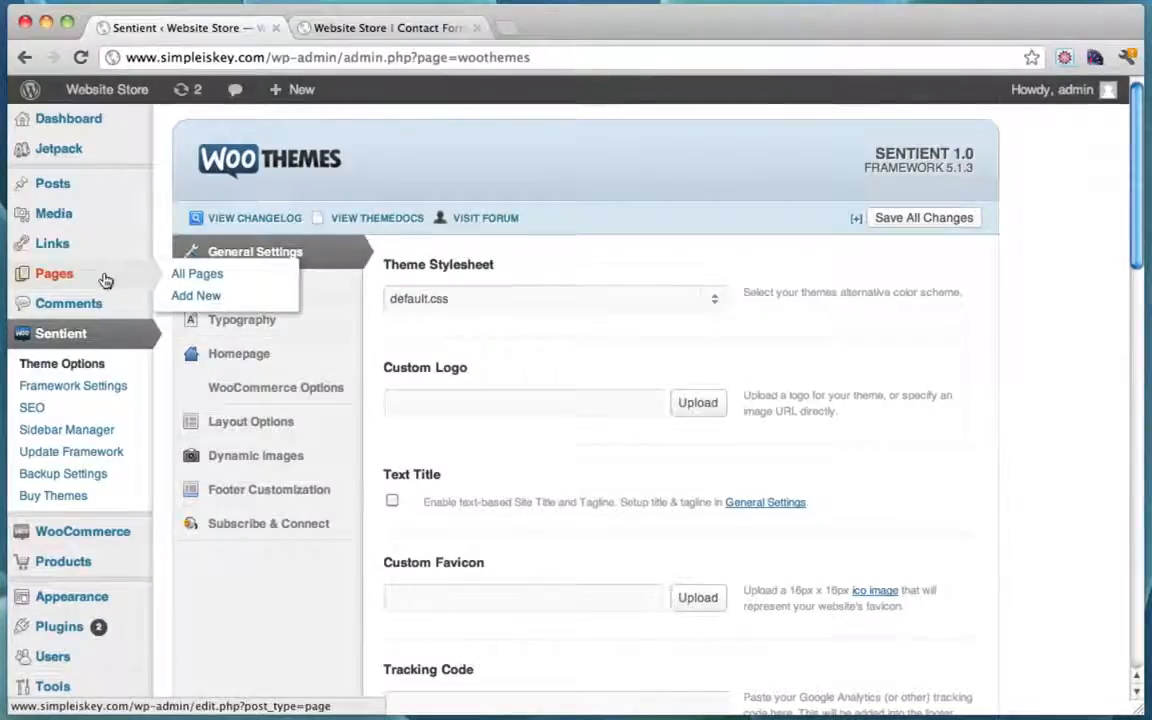
# Step: Open All Pages and move to page 2 of the 32-page list
pyautogui.click(104, 279)
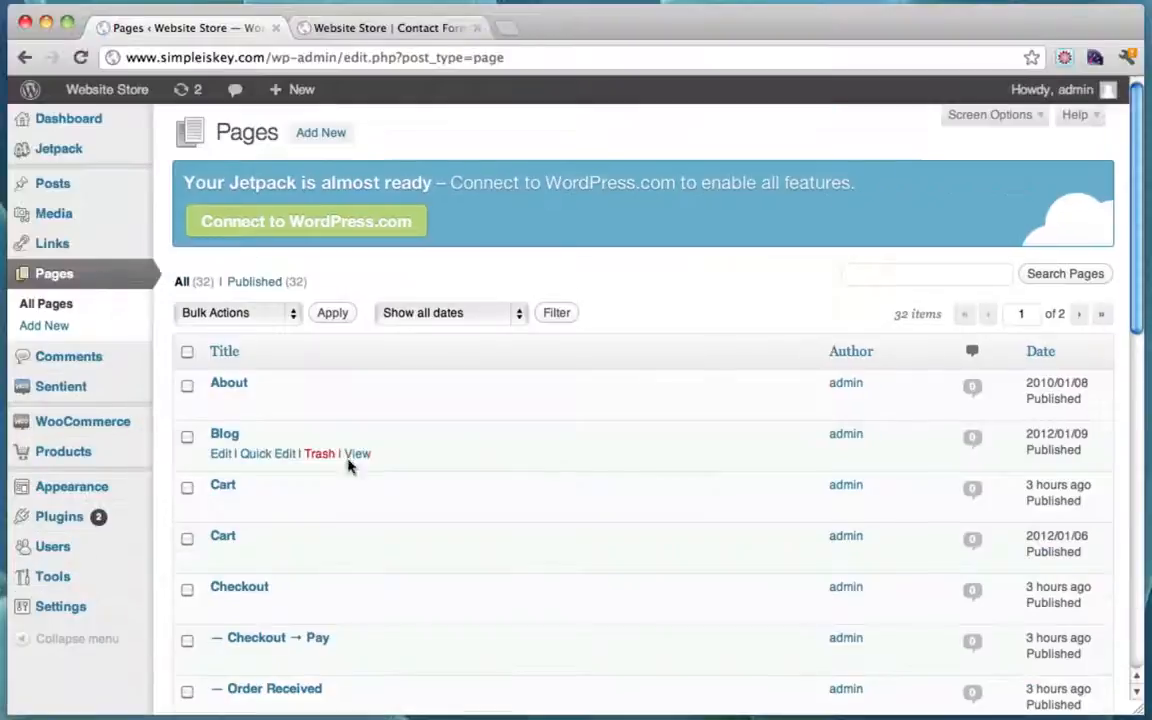
pyautogui.scroll(-6, 349, 465)
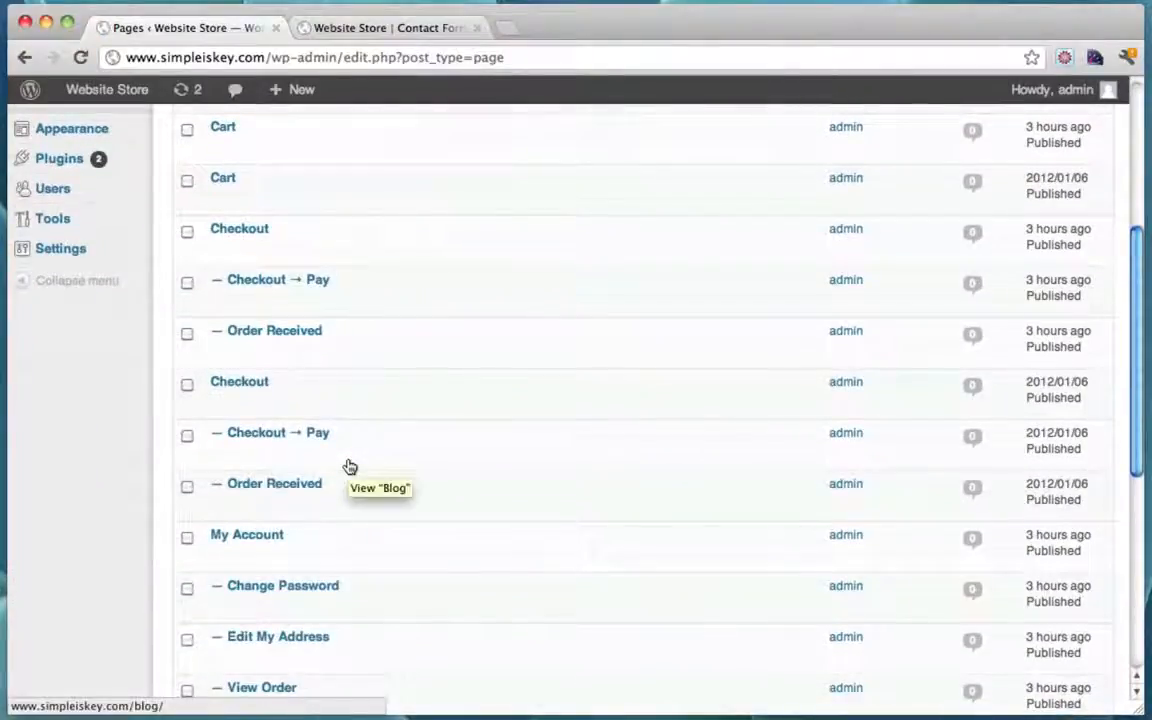
pyautogui.scroll(-5, 349, 465)
pyautogui.scroll(4, 349, 465)
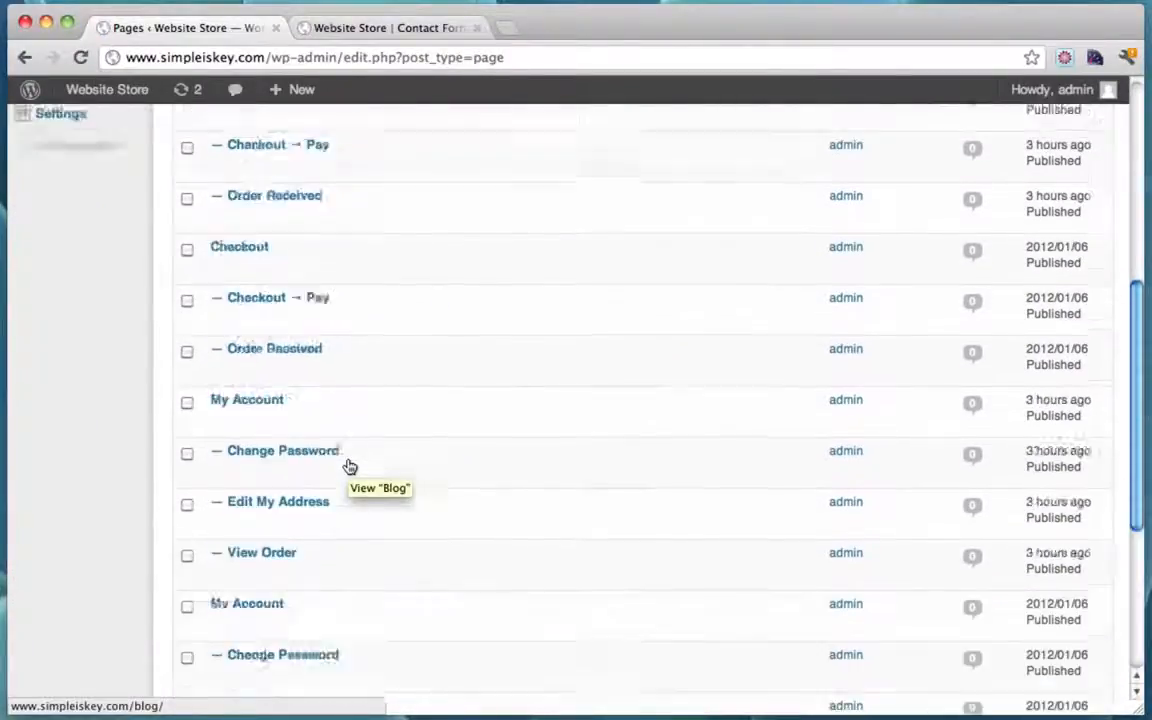
pyautogui.scroll(4, 349, 465)
pyautogui.scroll(-5, 411, 363)
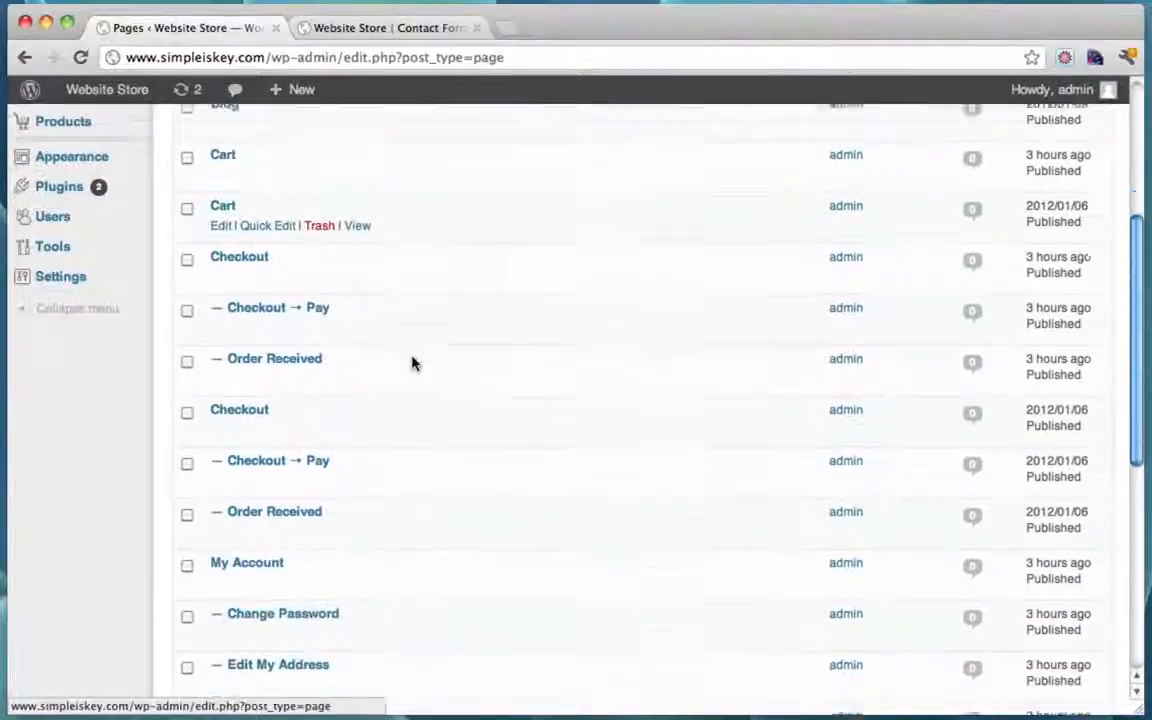
pyautogui.scroll(-6, 411, 363)
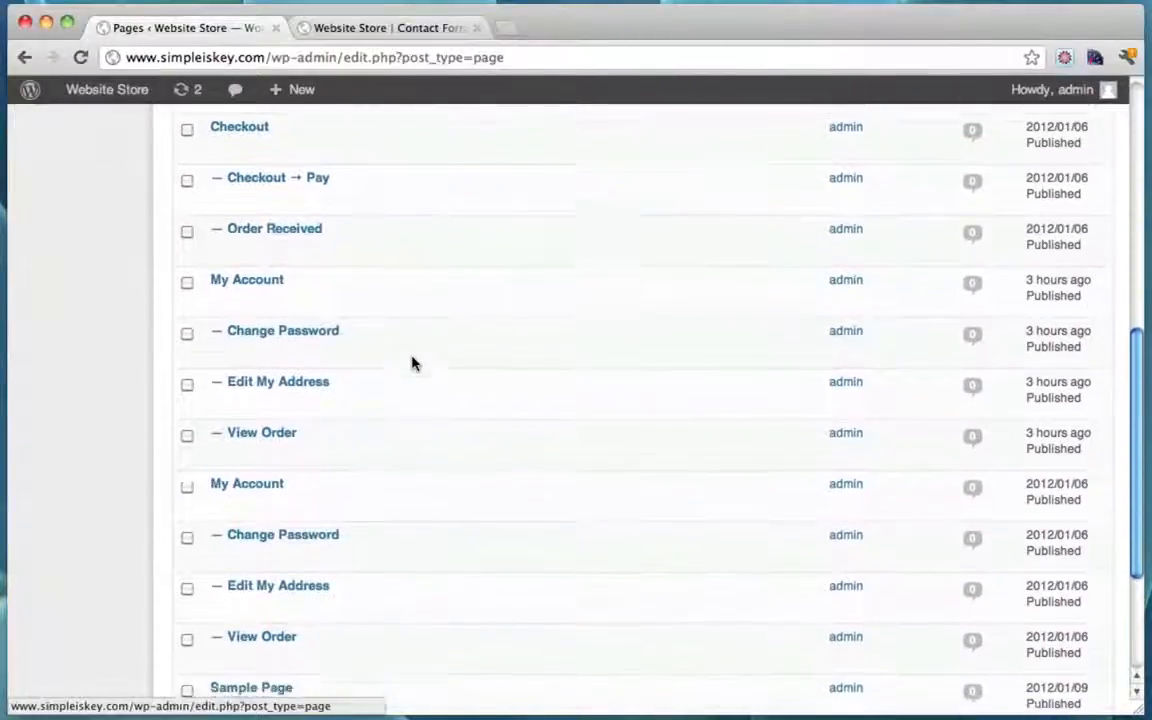
pyautogui.click(1079, 614)
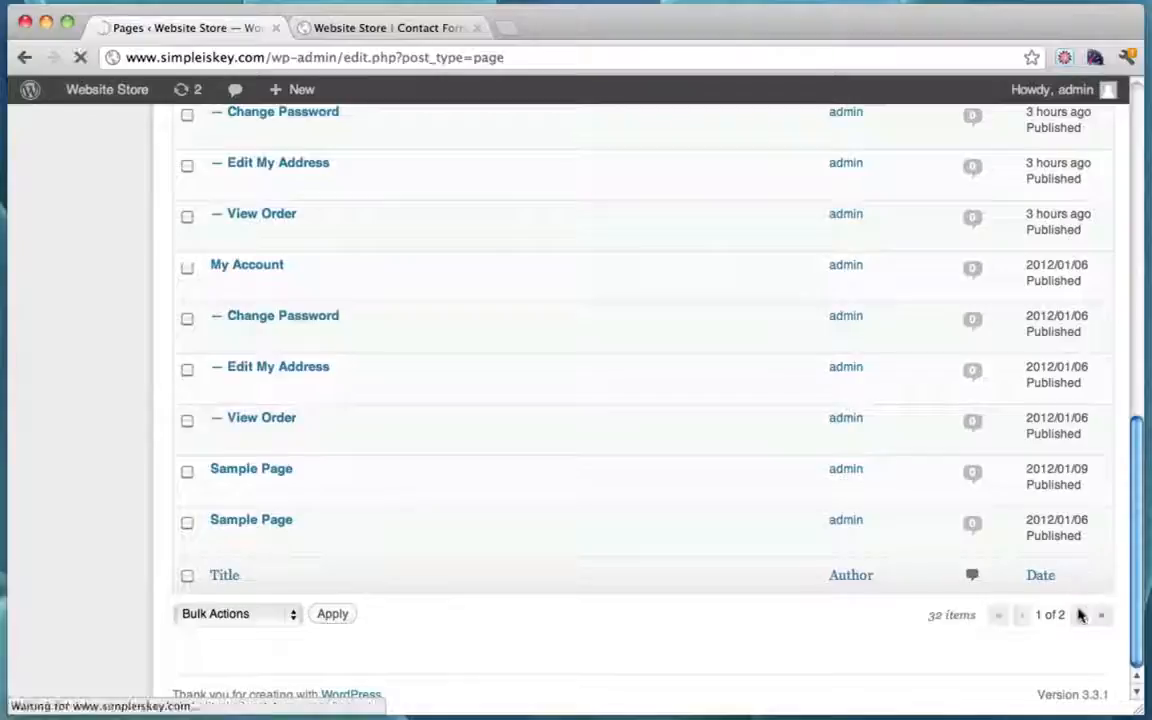
# Step: Replace the Contact Form page body text with 'Contact Us!' and update the page
pyautogui.scroll(-7, 548, 305)
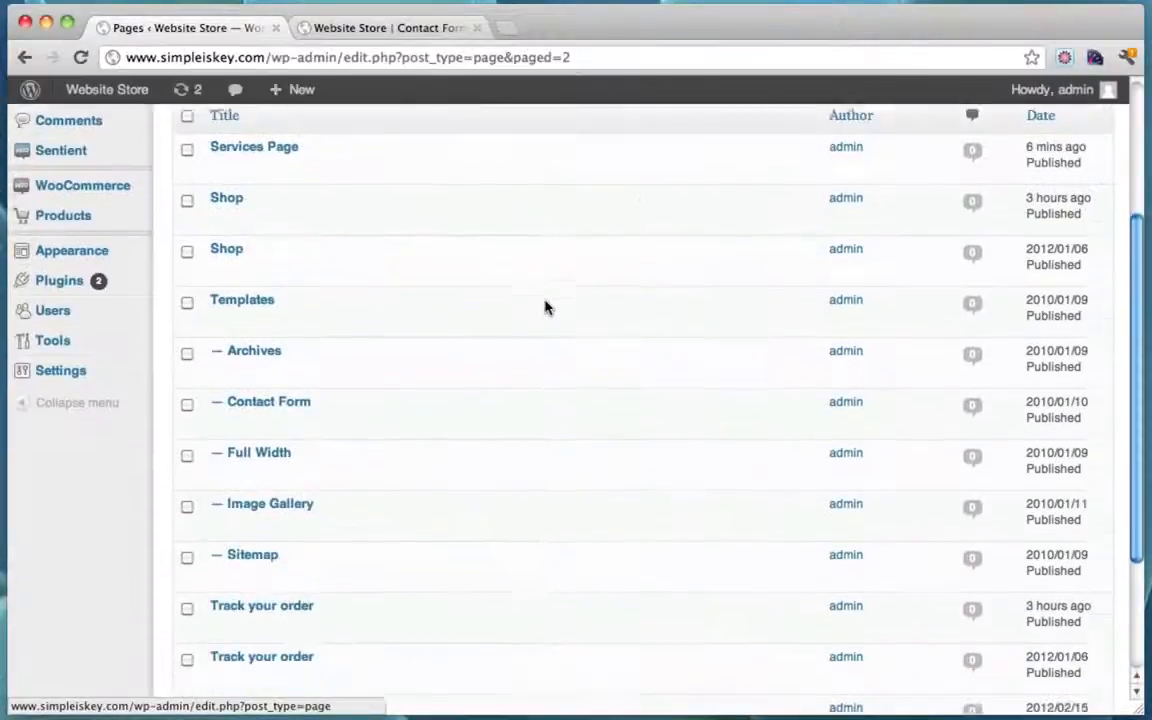
pyautogui.scroll(6, 548, 305)
pyautogui.scroll(-2, 546, 306)
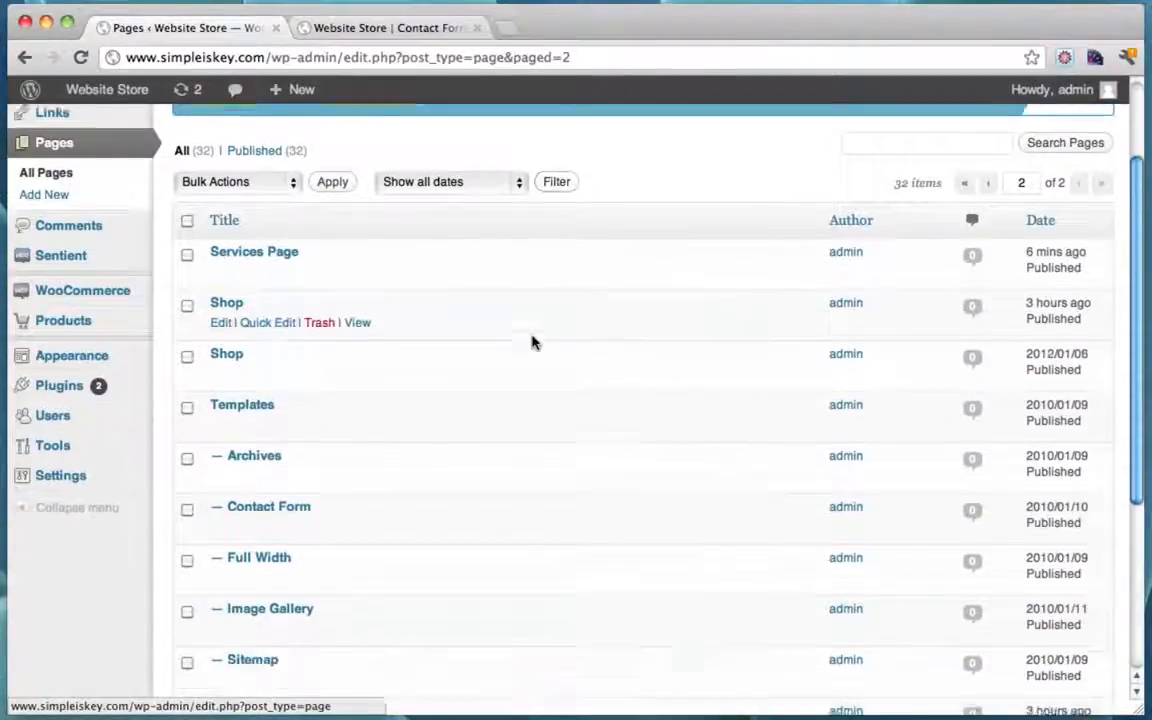
pyautogui.click(219, 476)
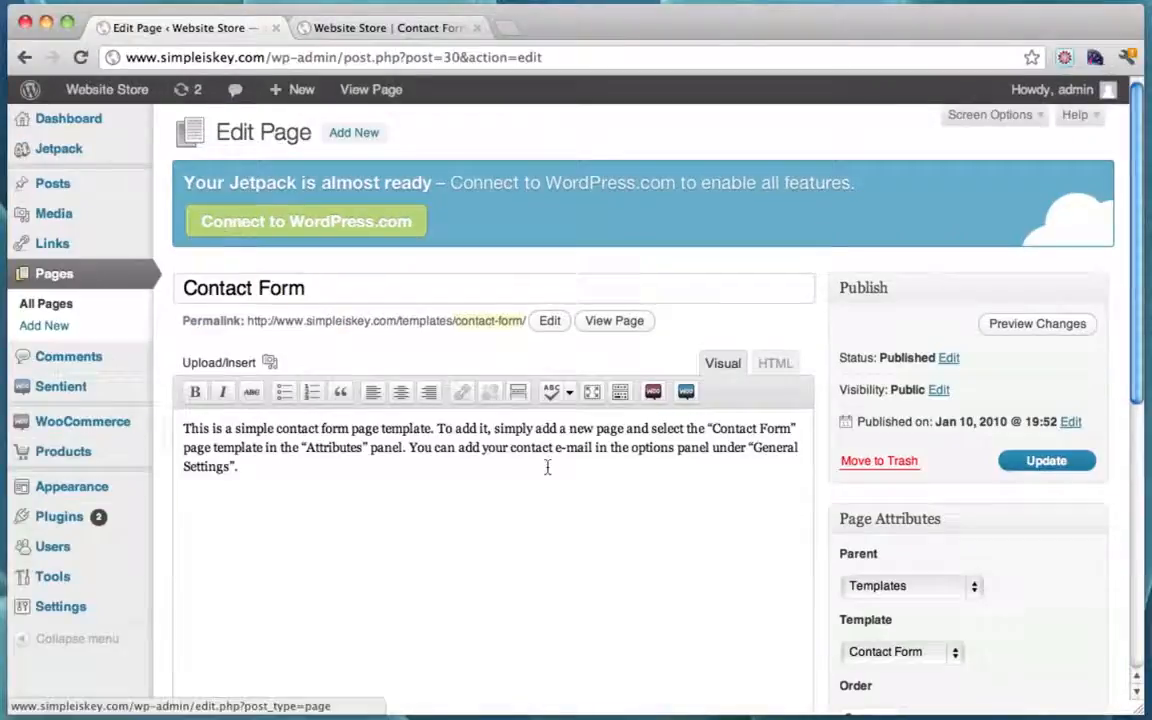
pyautogui.click(257, 504)
pyautogui.hotkey('ctrl', 'a')
pyautogui.write('Contac')
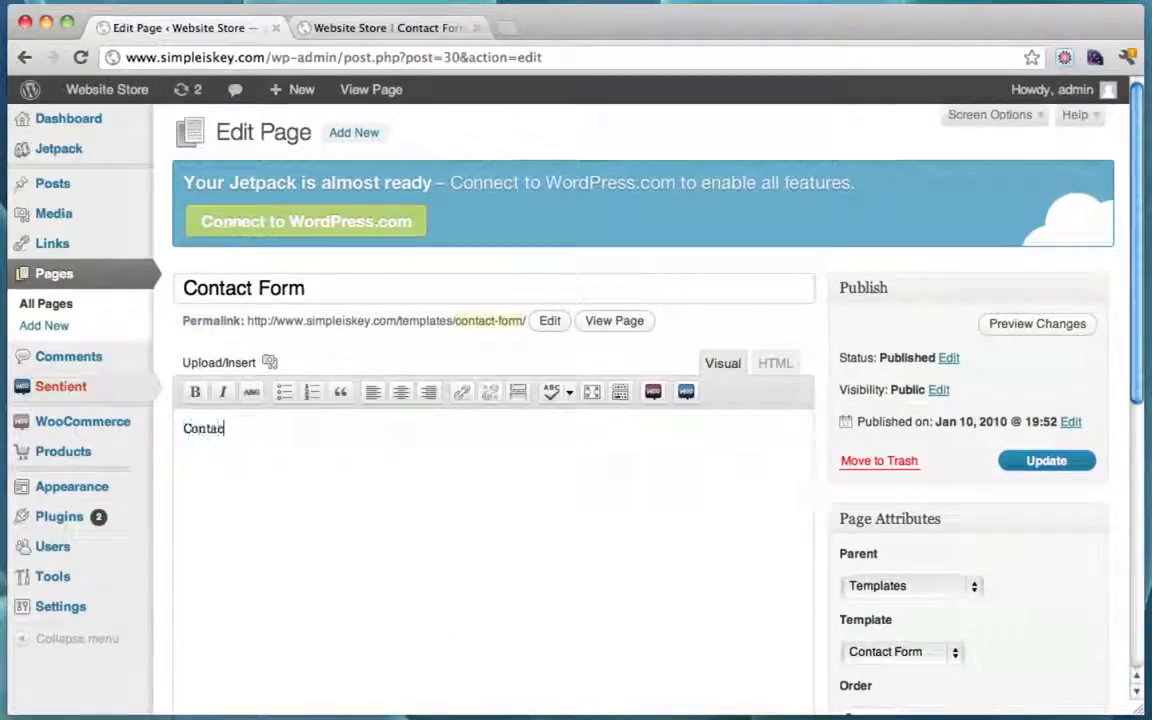
pyautogui.write('t Us!')
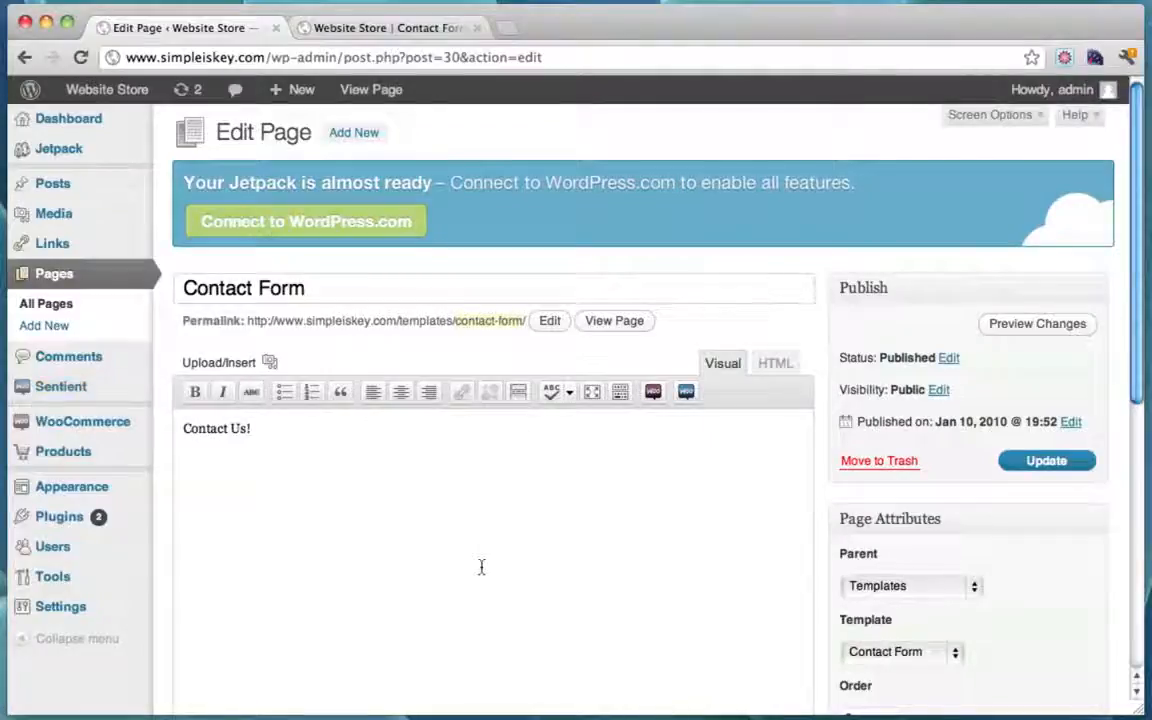
pyautogui.click(1029, 466)
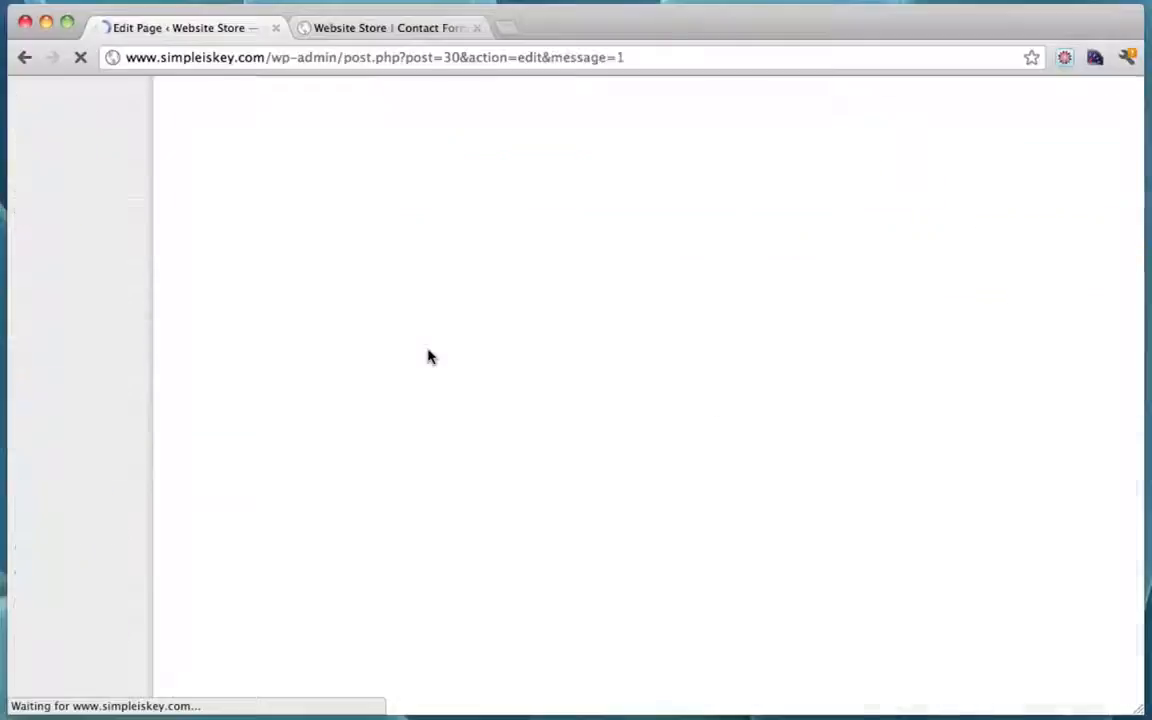
# Step: Reload the live Contact Form page to see the new 'Contact Us!' intro
pyautogui.click(397, 31)
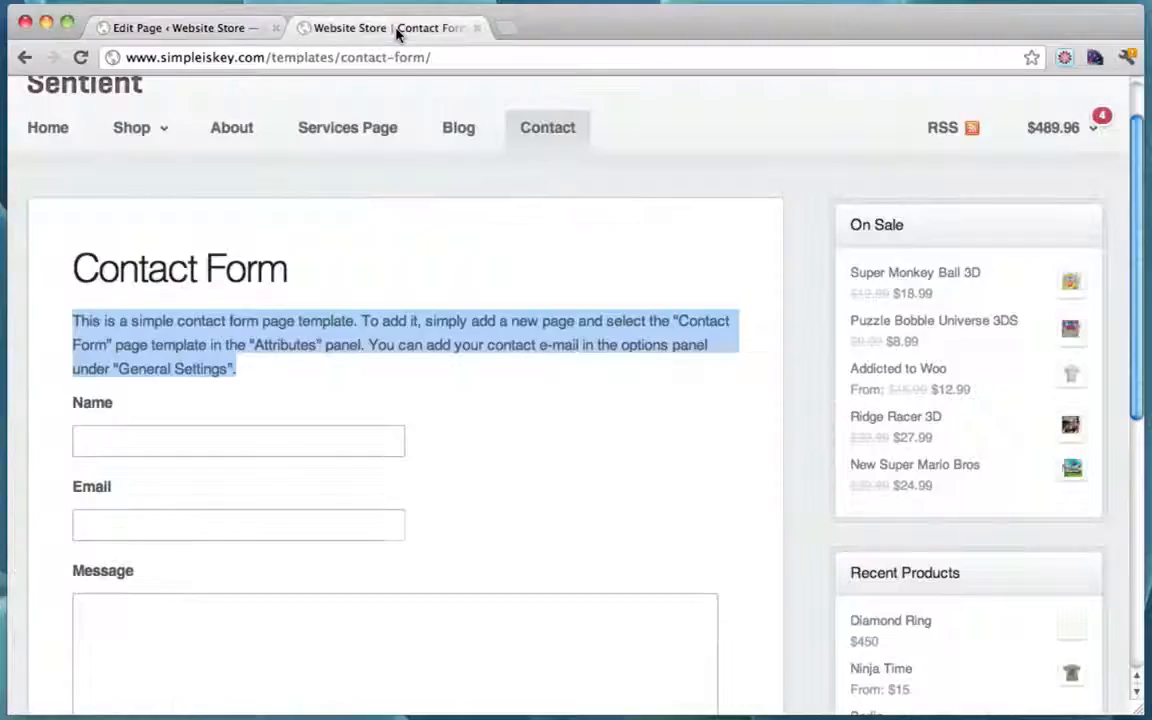
pyautogui.click(80, 57)
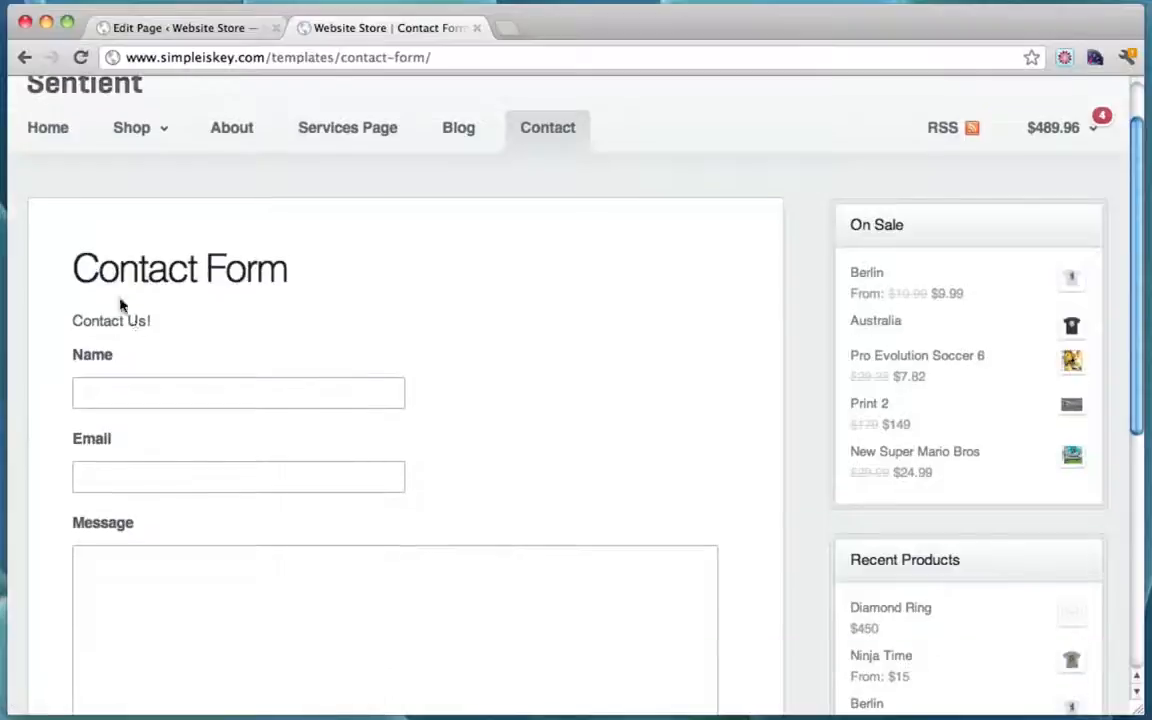
pyautogui.scroll(-2, 319, 324)
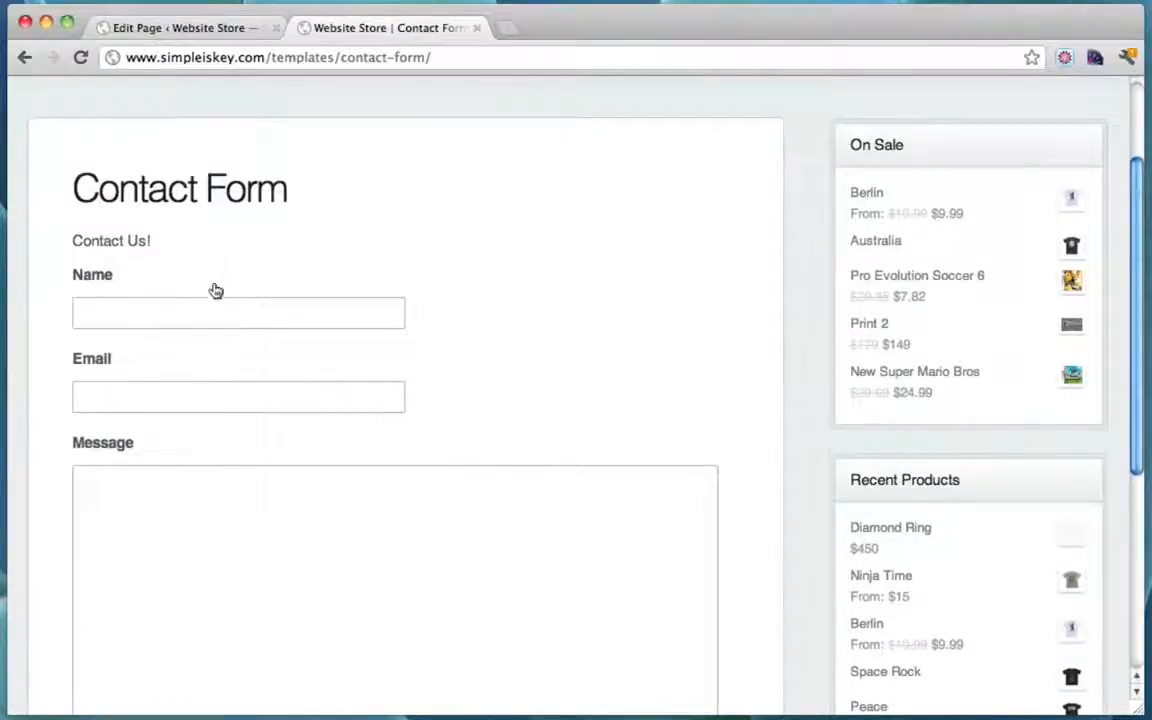
# Step: Submit the contact form with an e-mail address and the comment 'Hey This is amazin'
pyautogui.click(185, 312)
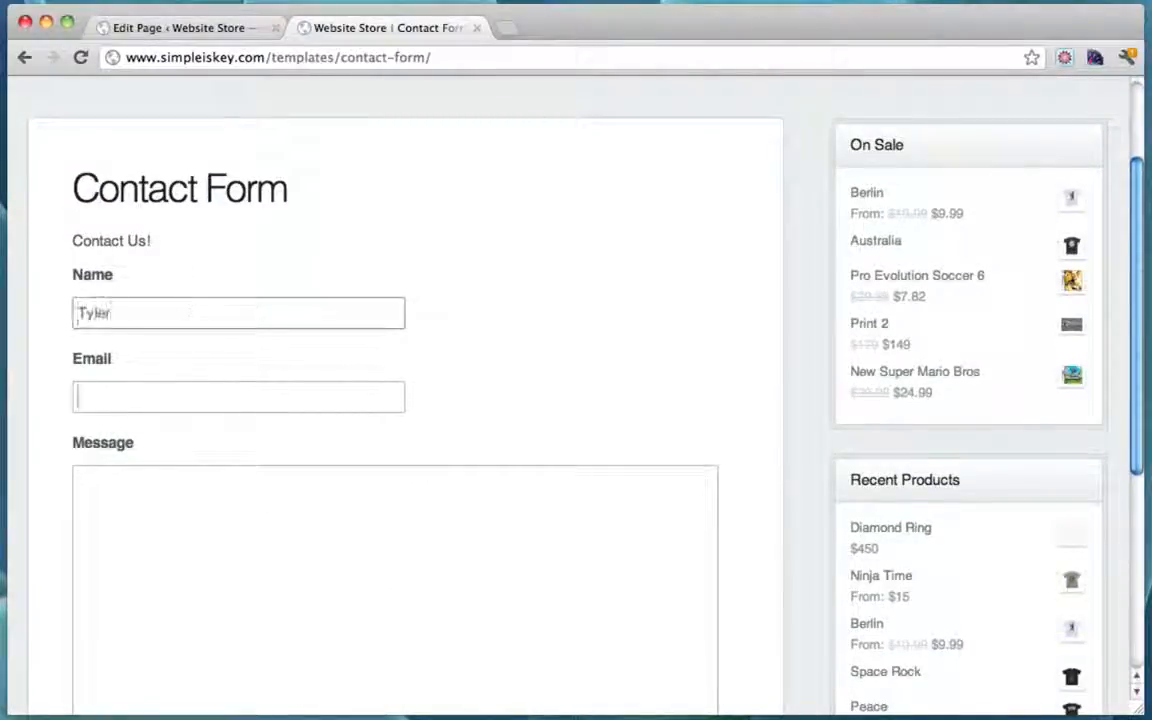
pyautogui.press('Tab')
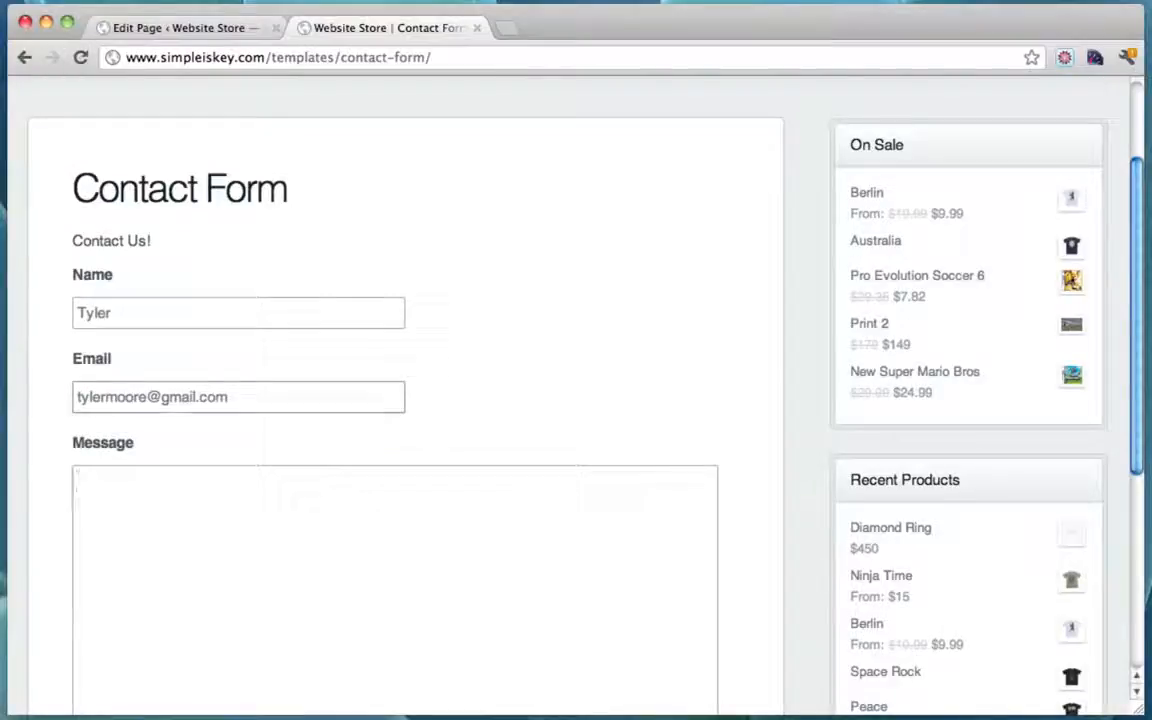
pyautogui.write('Hey This is ')
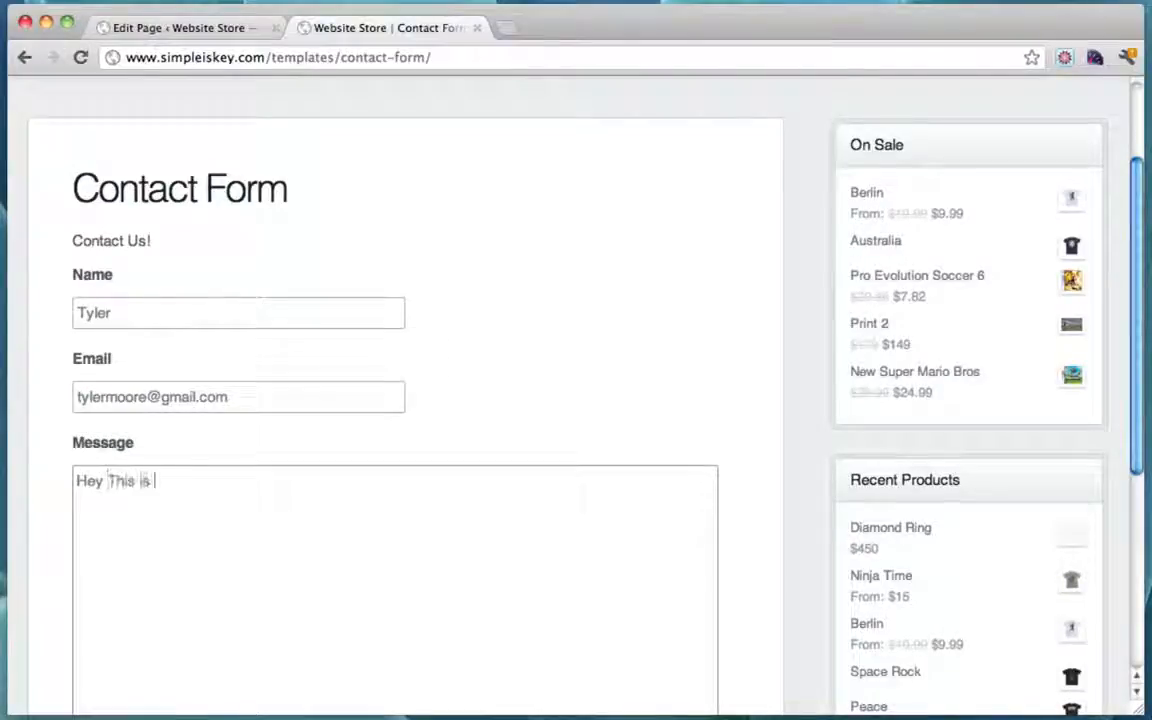
pyautogui.write('amazing!')
pyautogui.scroll(-5, 710, 283)
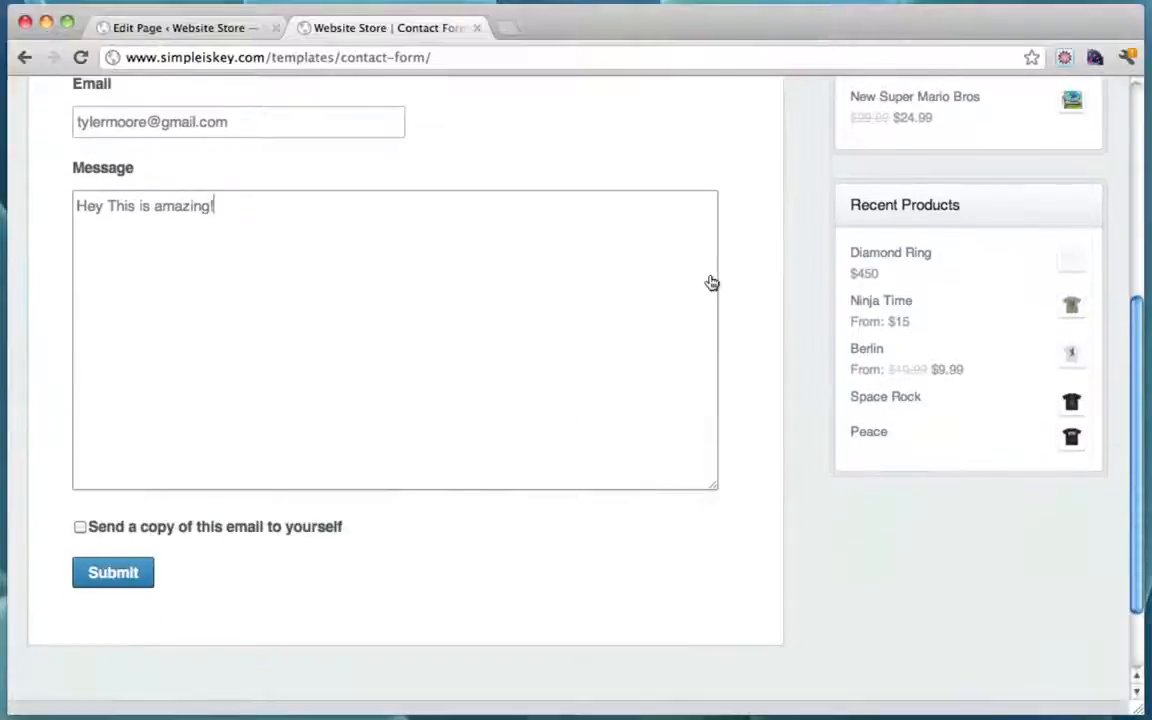
pyautogui.click(132, 574)
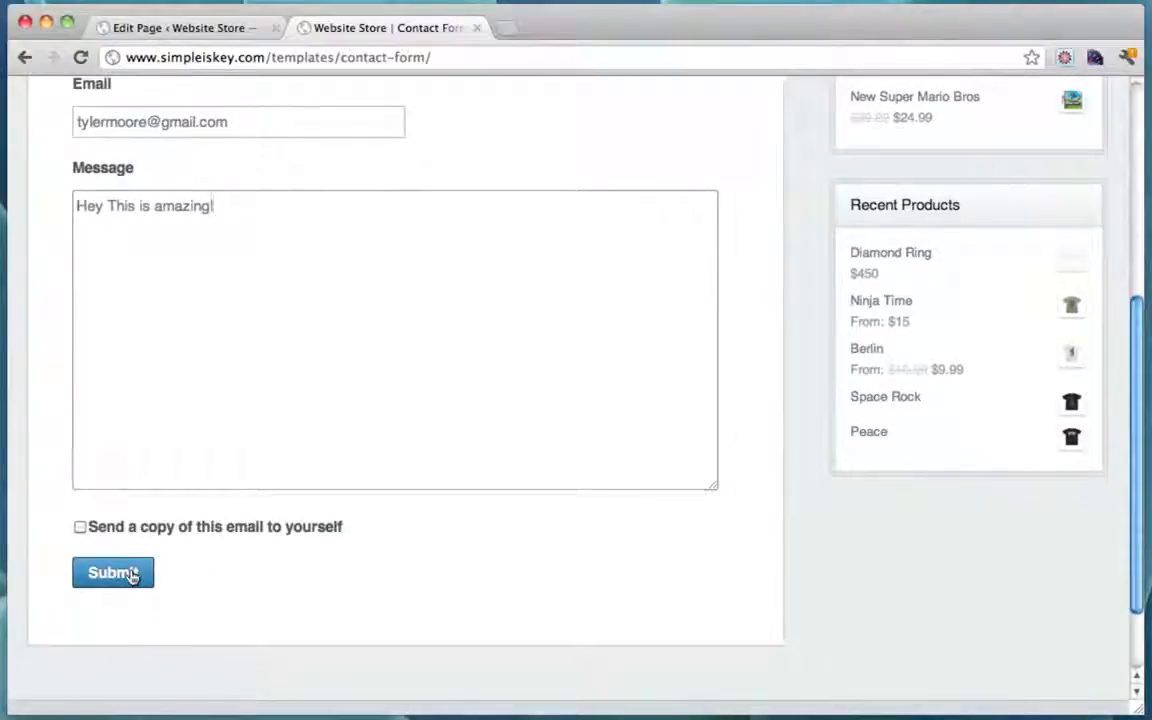
pyautogui.scroll(5, 234, 415)
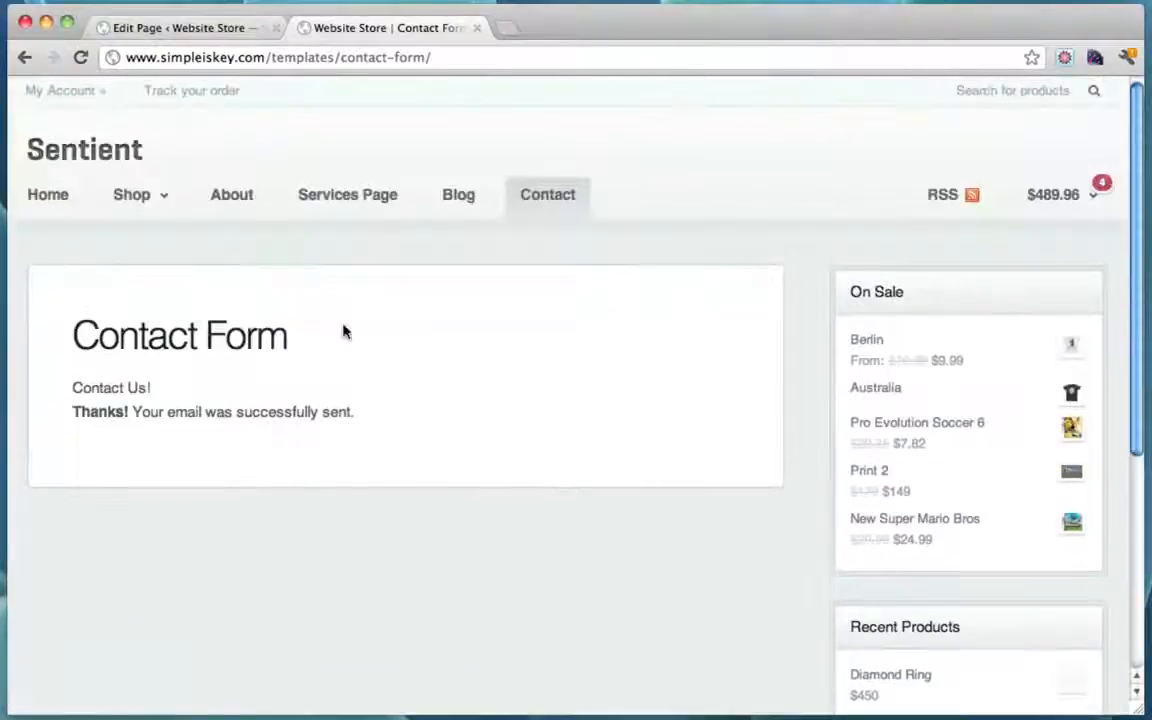
# Step: Read the Contact Form Submission email in Gmail, then close it and go to the store's Home page
pyautogui.click(513, 30)
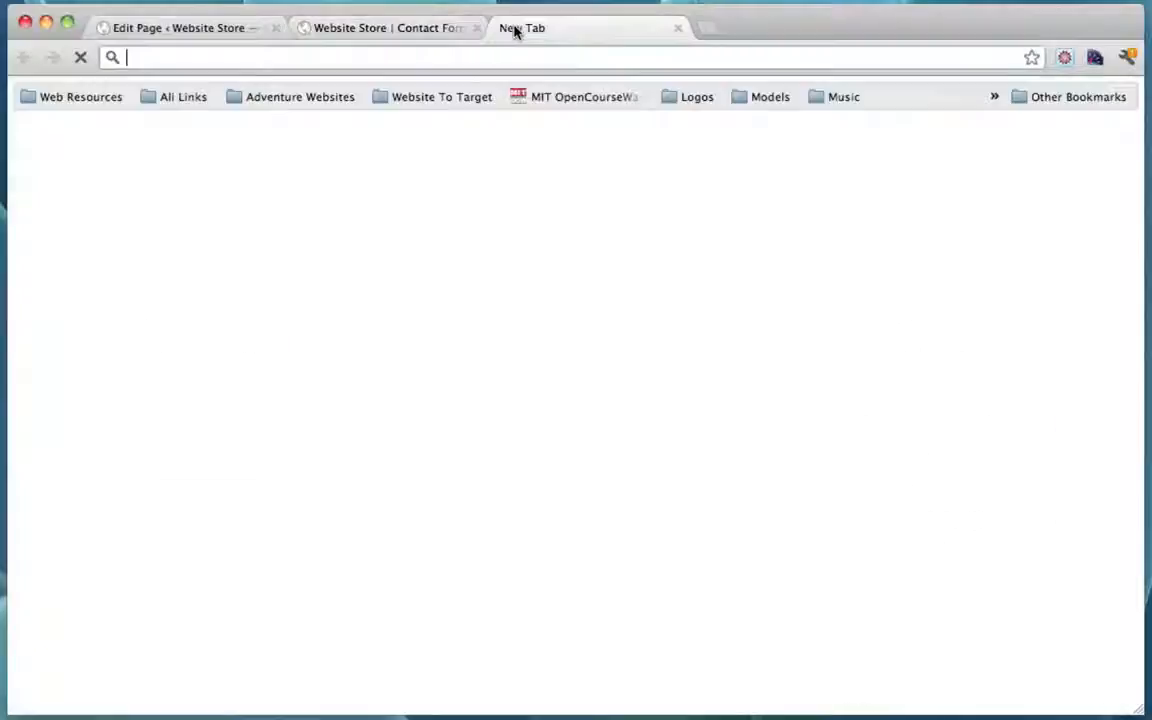
pyautogui.write('www.gmail.com')
pyautogui.press('Return')
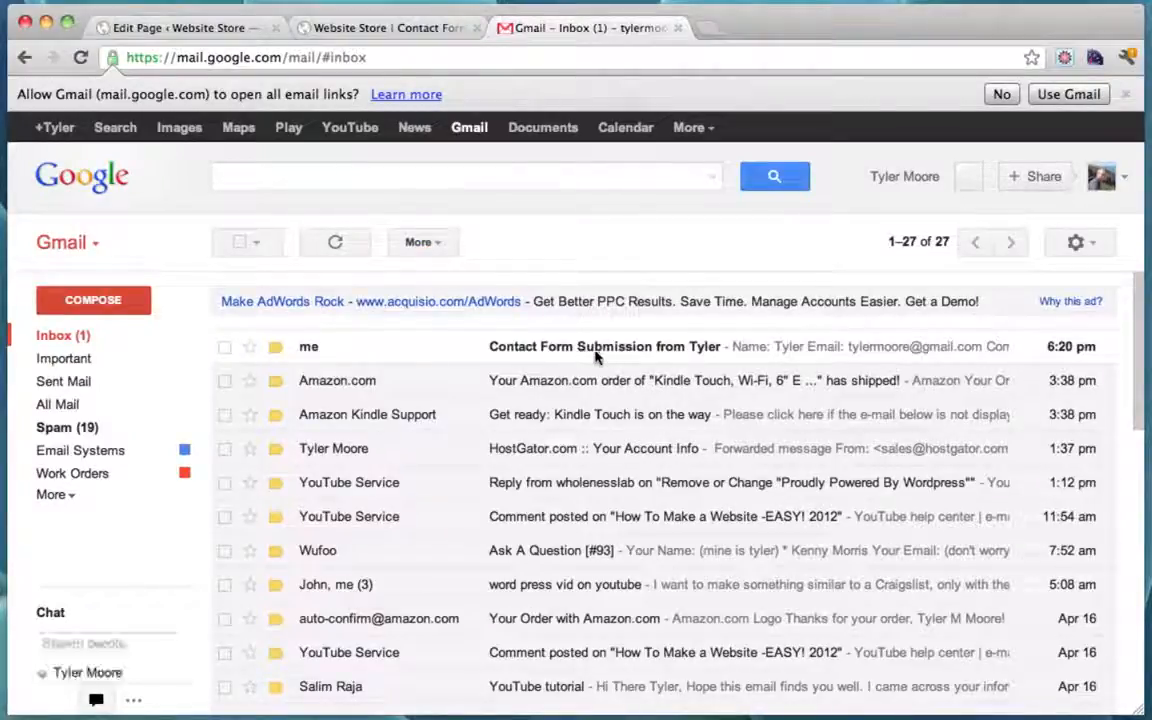
pyautogui.click(596, 356)
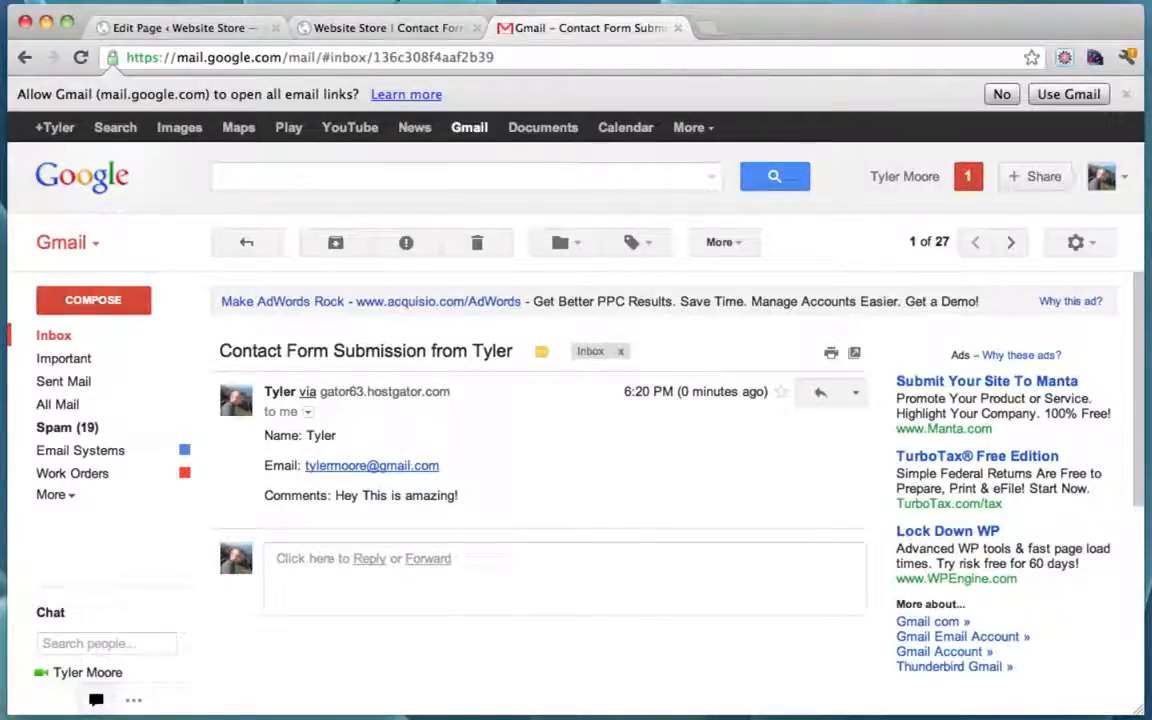
pyautogui.click(678, 35)
pyautogui.click(51, 196)
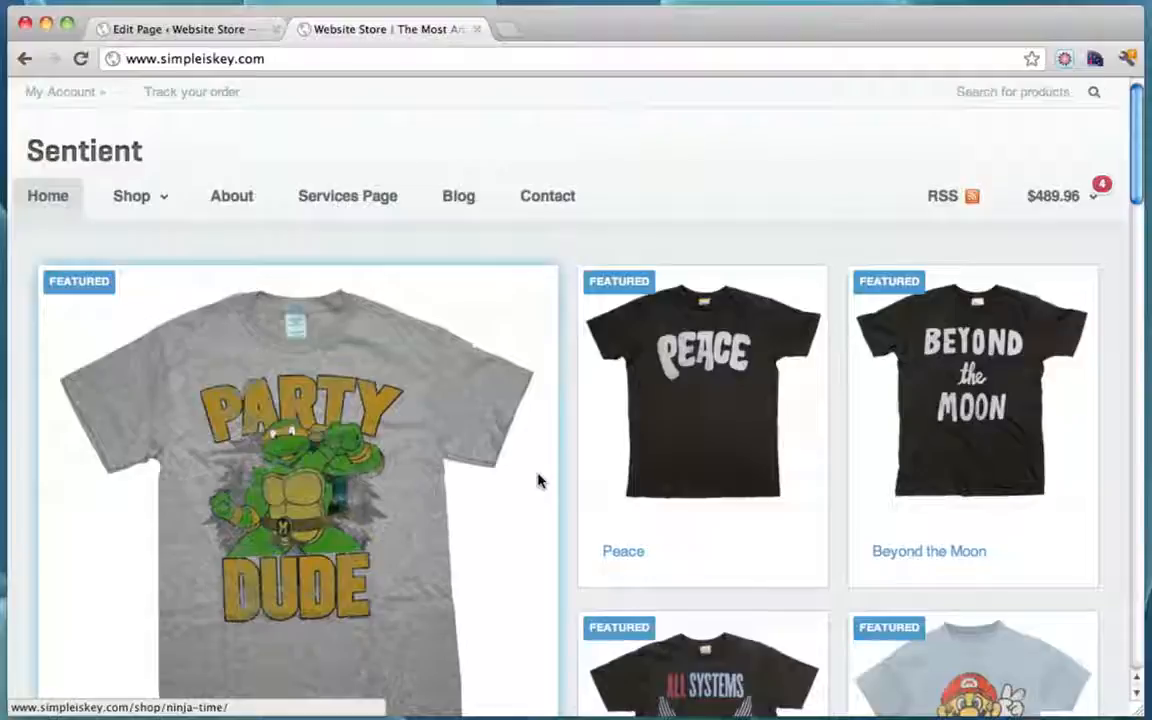
# Step: Reopen the Sentient theme options and launch the theme's WooThemes documentation via VIEW THEMEDOCS
pyautogui.click(204, 31)
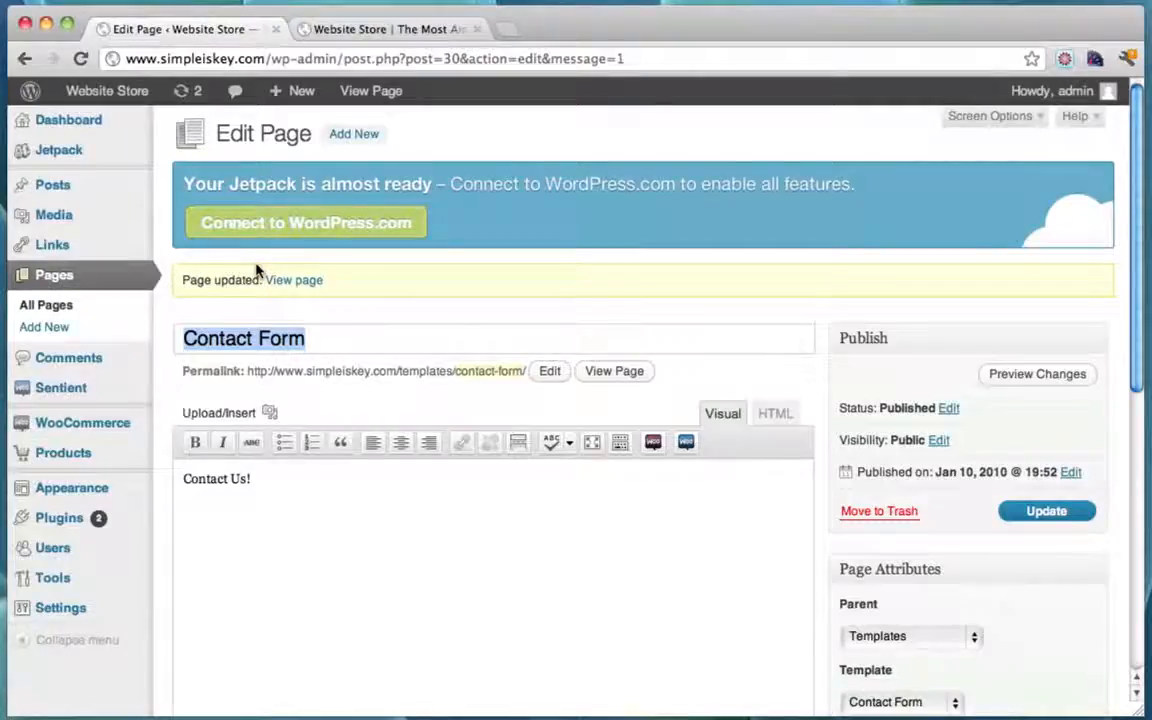
pyautogui.click(69, 393)
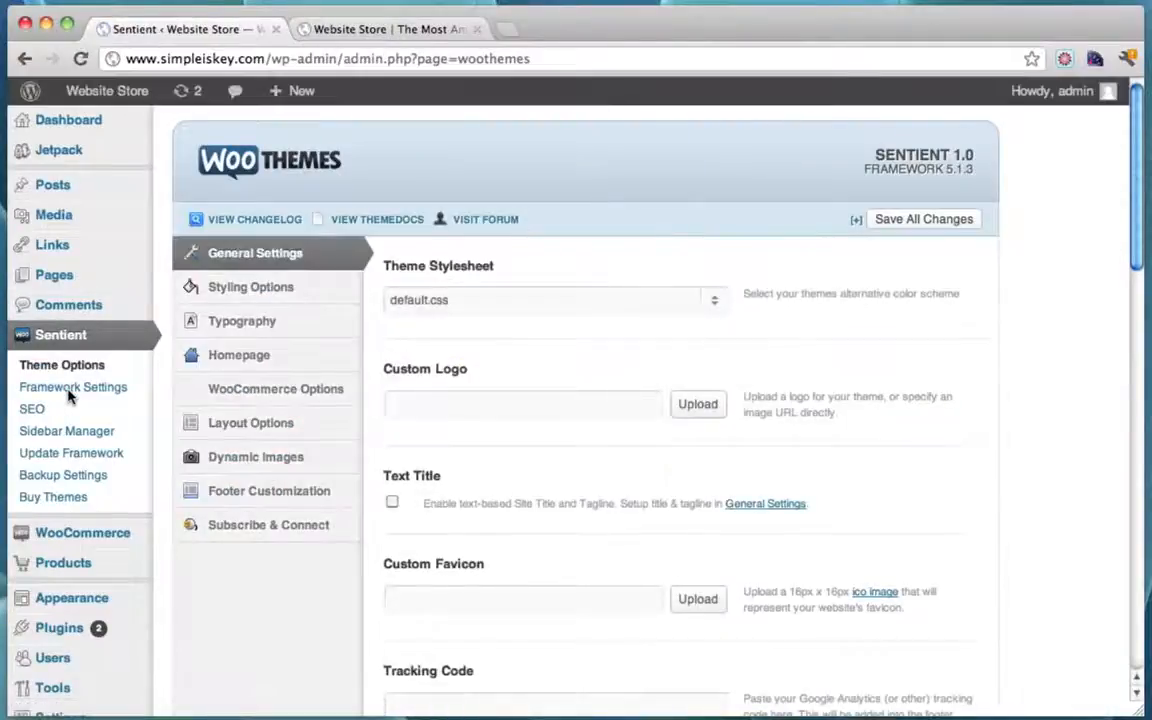
pyautogui.click(386, 221)
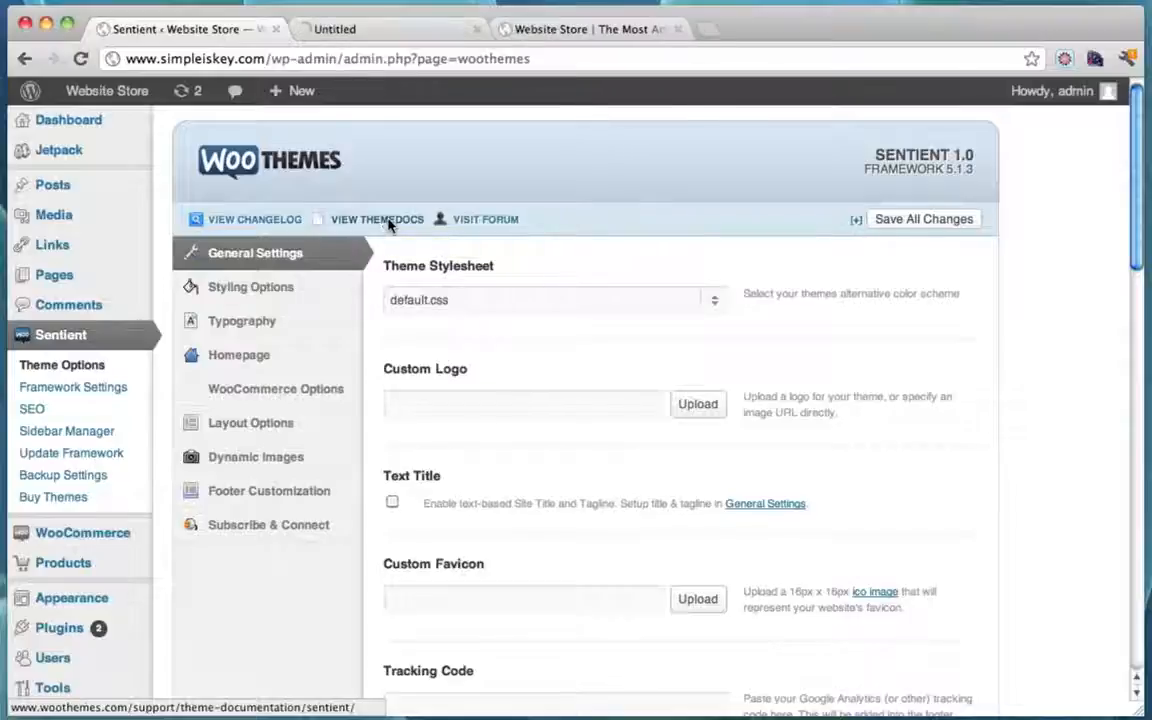
# Step: Browse the Sentient theme documentation page and highlight the woothemes.com site address
pyautogui.click(386, 31)
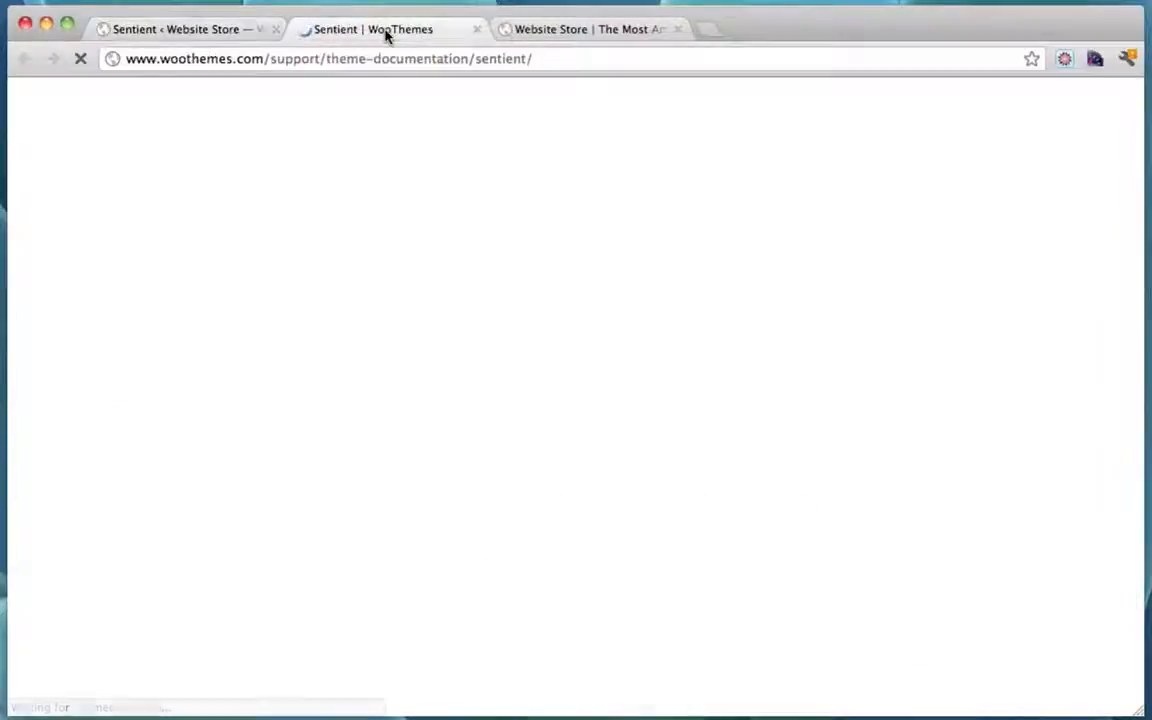
pyautogui.scroll(-3, 445, 352)
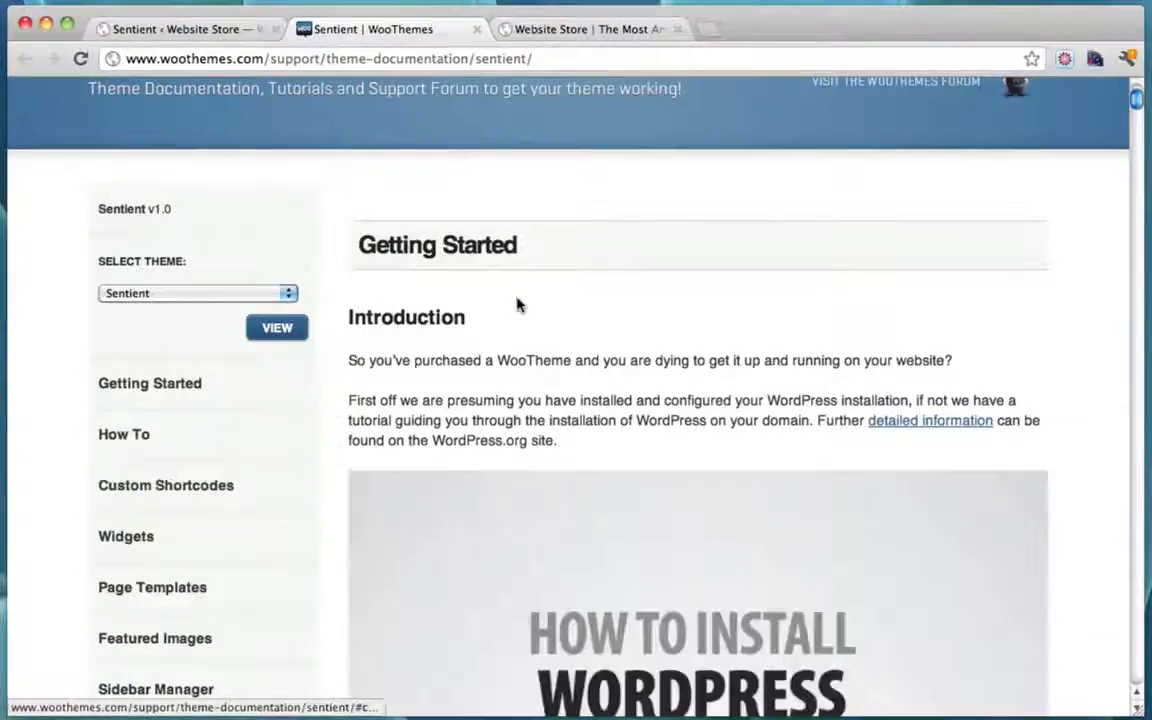
pyautogui.scroll(-4, 518, 304)
pyautogui.scroll(7, 301, 252)
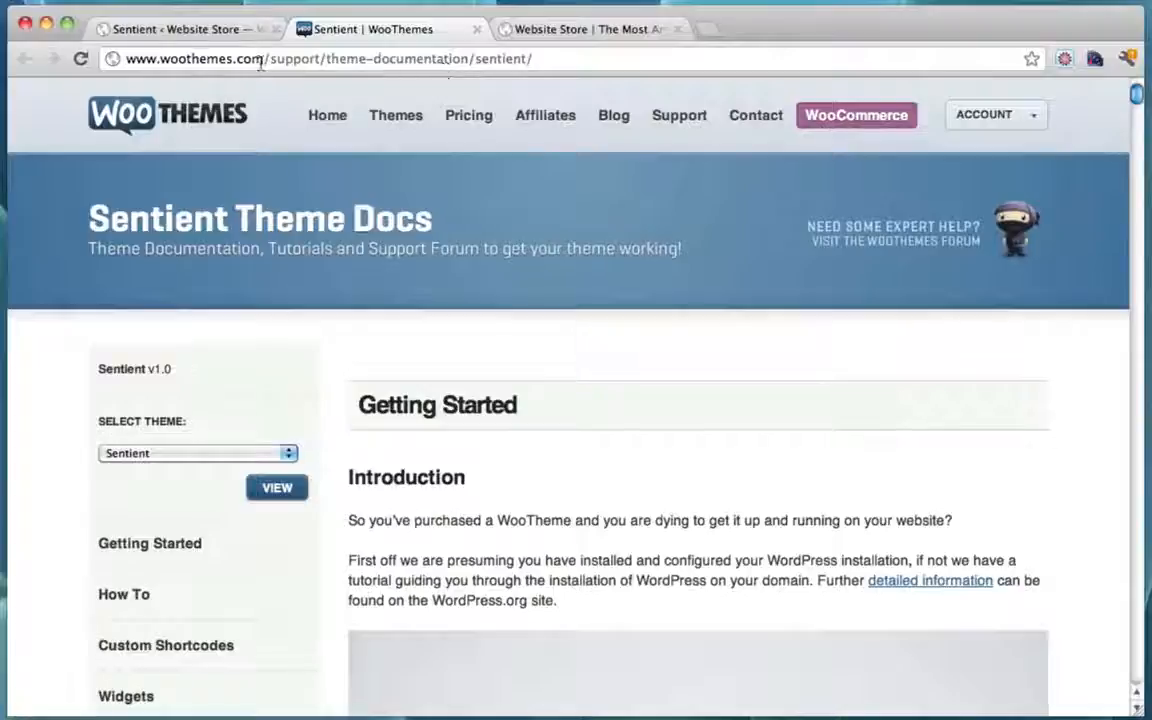
pyautogui.moveTo(262, 60); pyautogui.dragTo(110, 58)
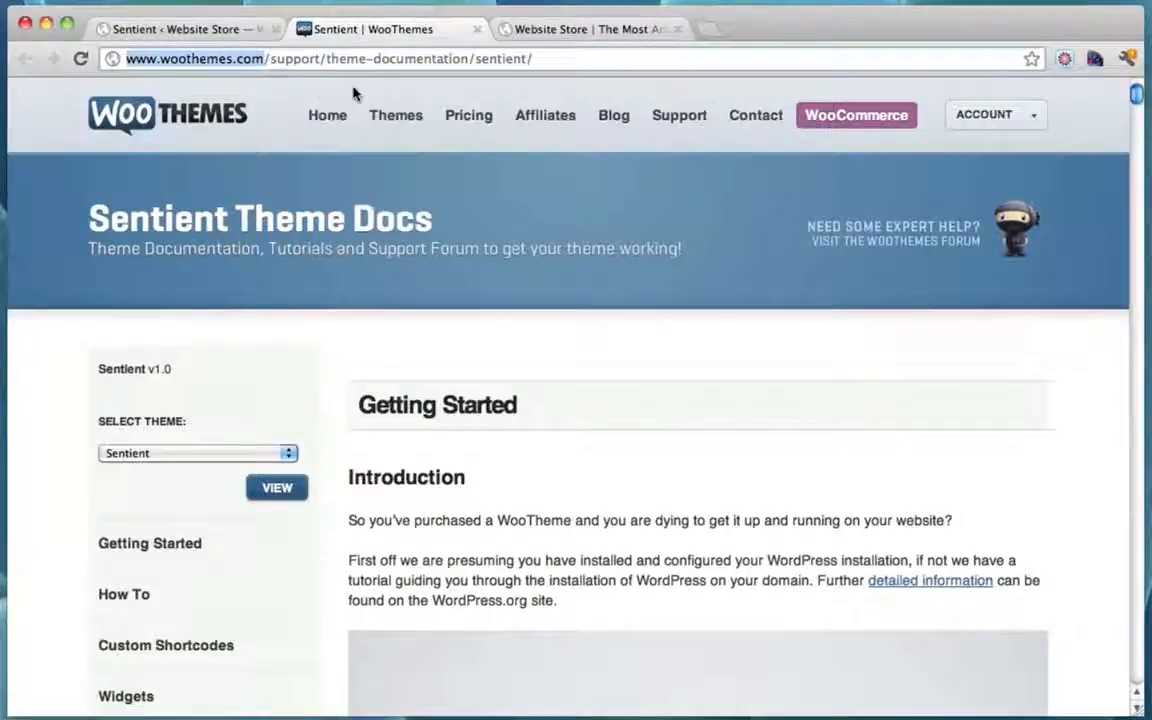
# Step: Go to the WooThemes Support Forum via Support > Support Forum and look through it
pyautogui.moveTo(668, 118)
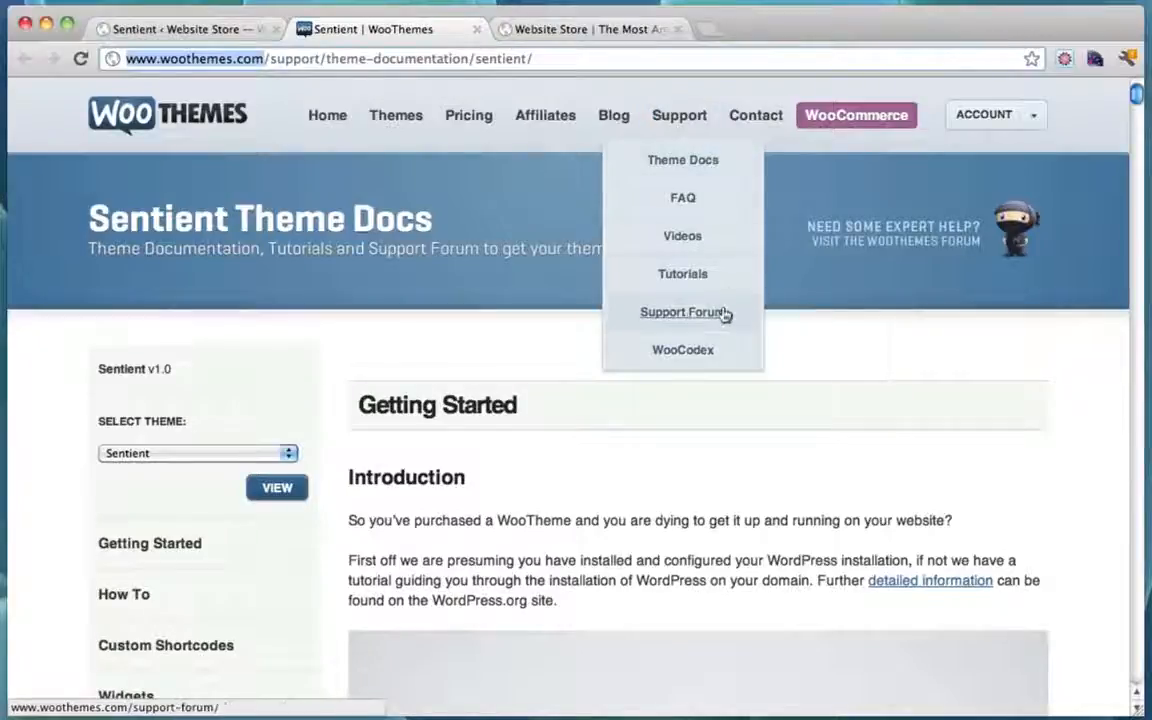
pyautogui.click(690, 312)
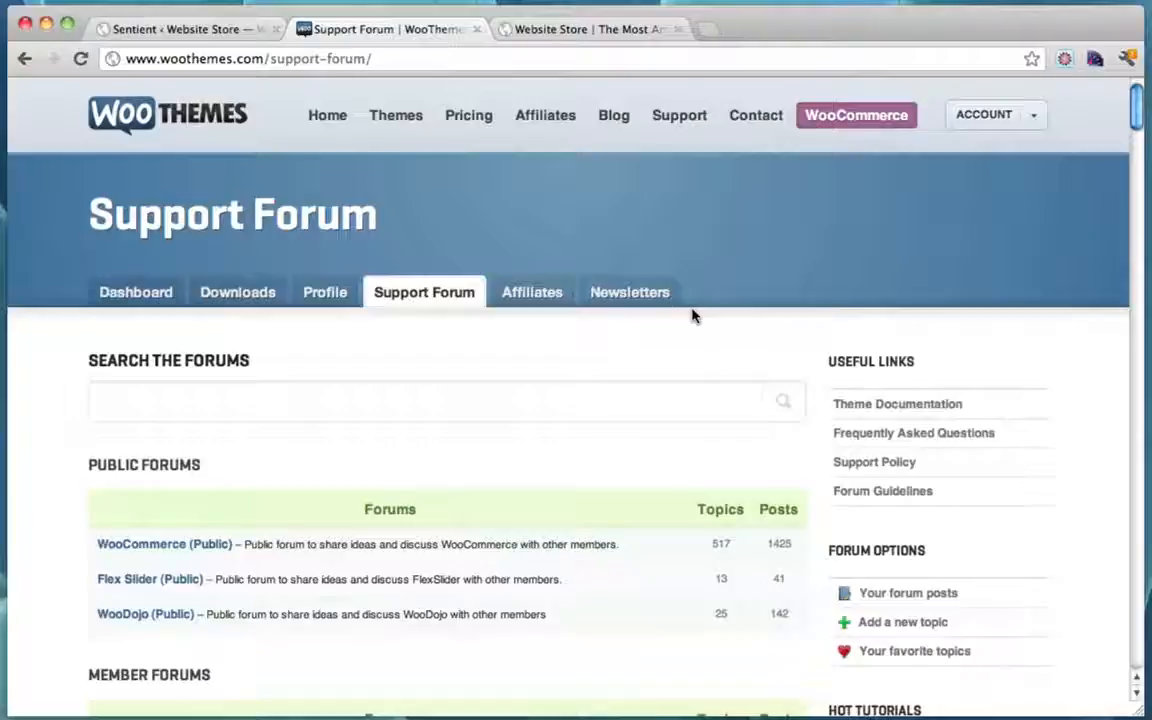
pyautogui.scroll(-5, 692, 316)
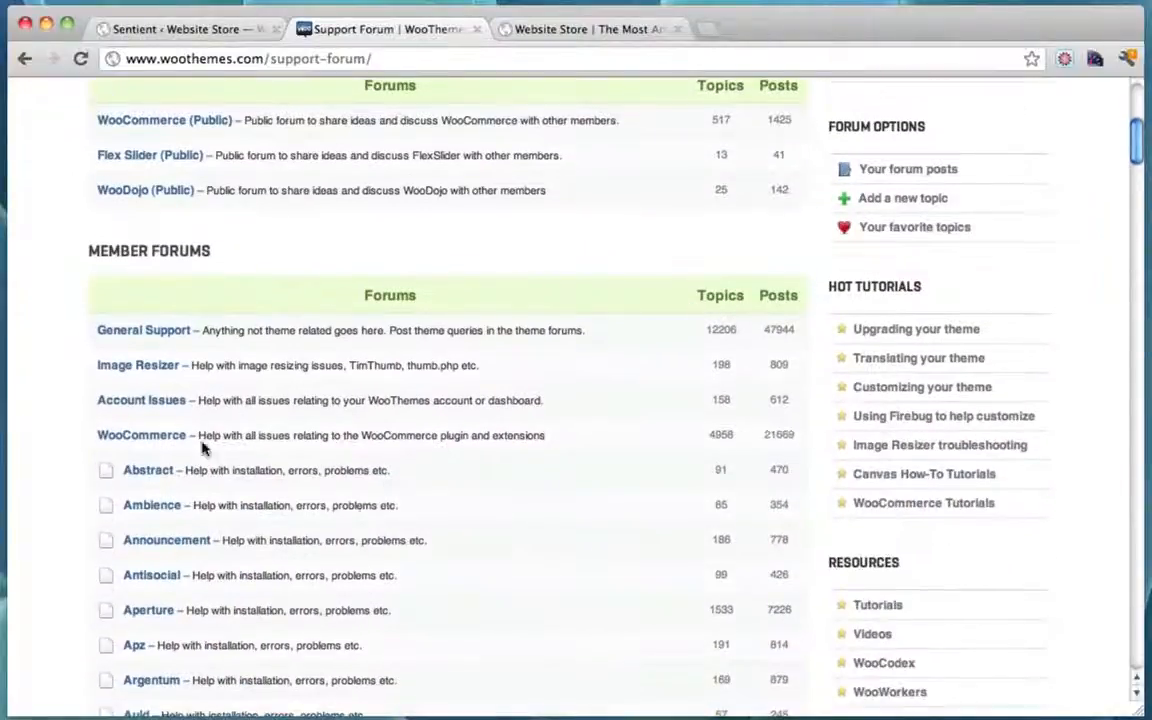
pyautogui.scroll(5, 594, 383)
pyautogui.scroll(-2, 595, 383)
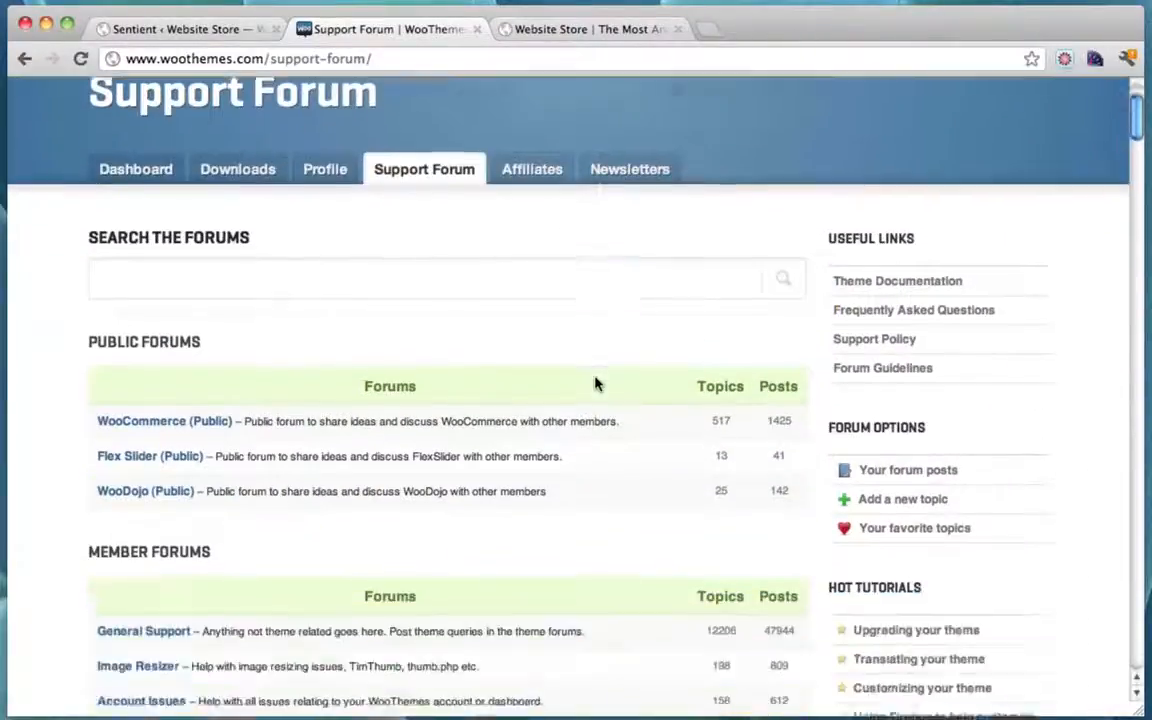
pyautogui.scroll(-3, 595, 383)
pyautogui.scroll(4, 597, 383)
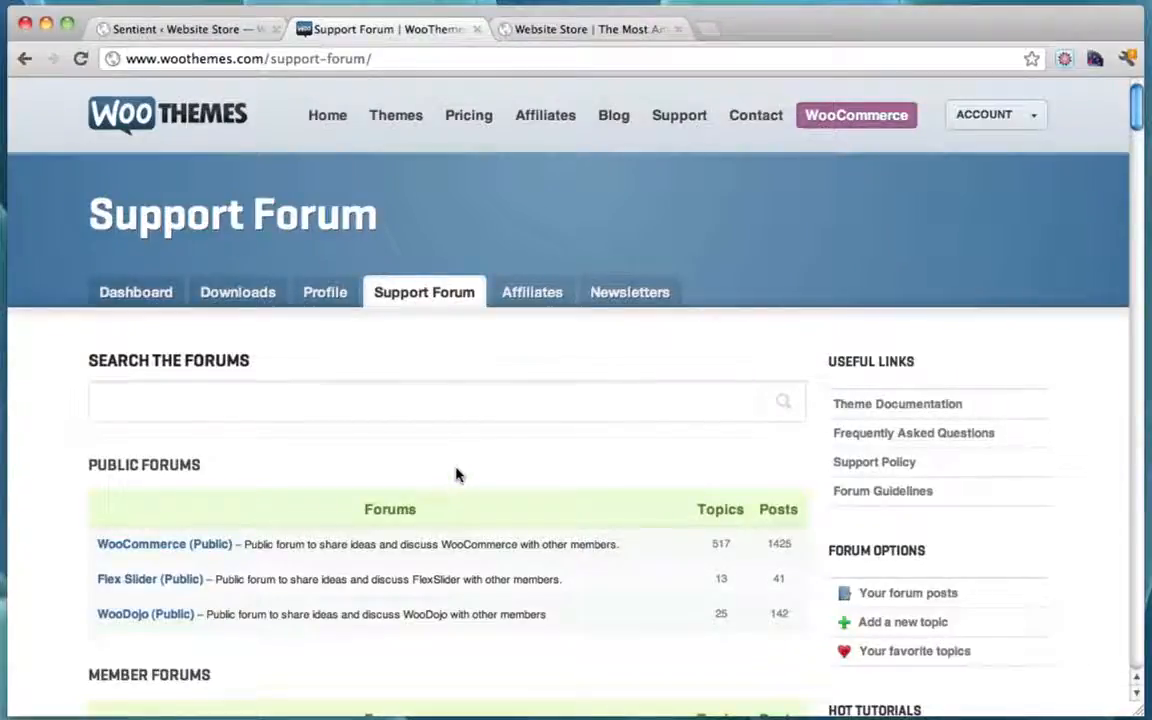
pyautogui.click(586, 30)
pyautogui.click(707, 30)
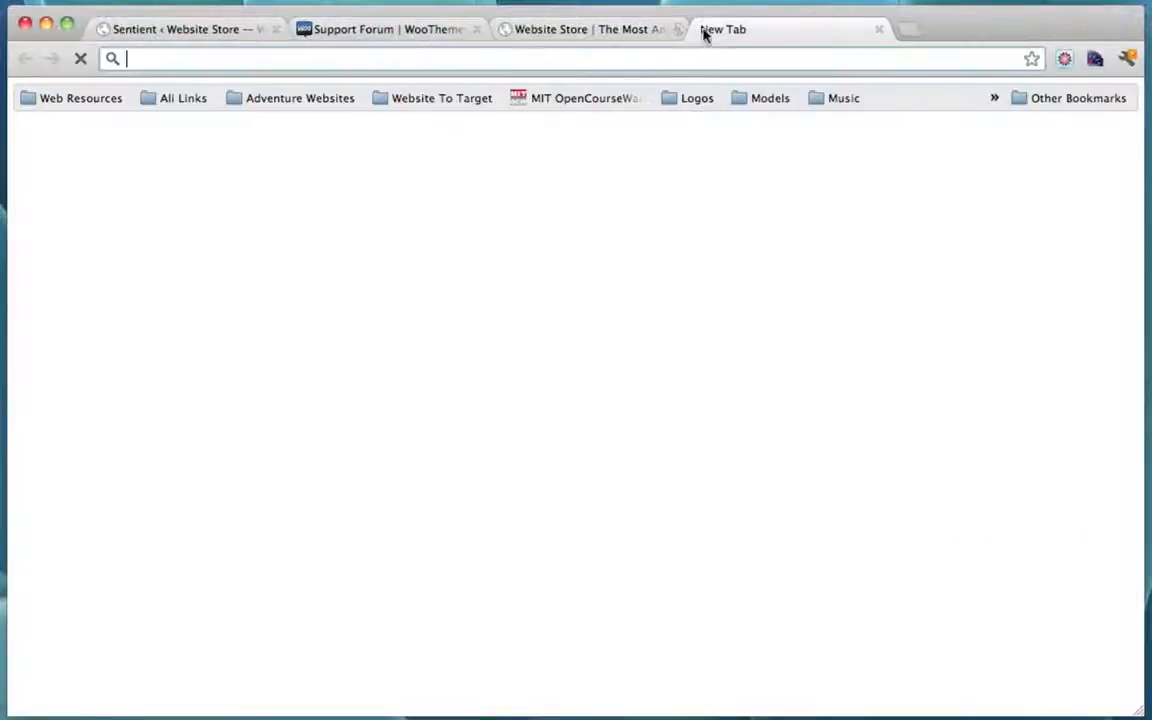
pyautogui.write('www.')
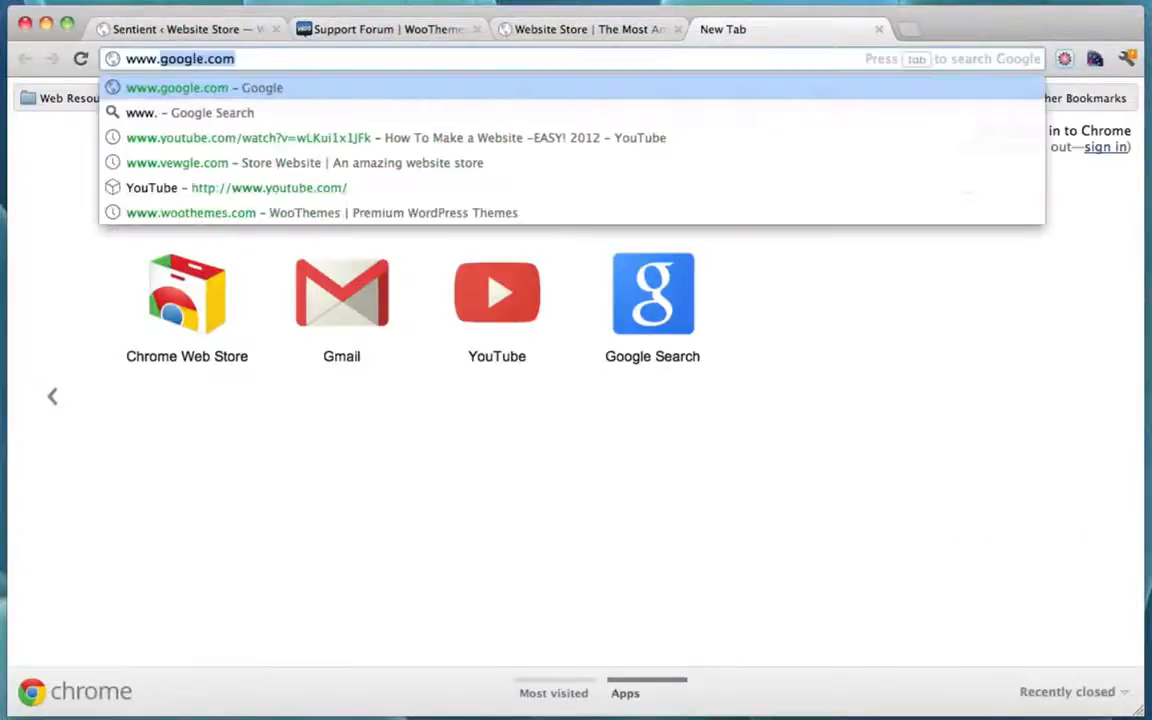
pyautogui.write('conu')
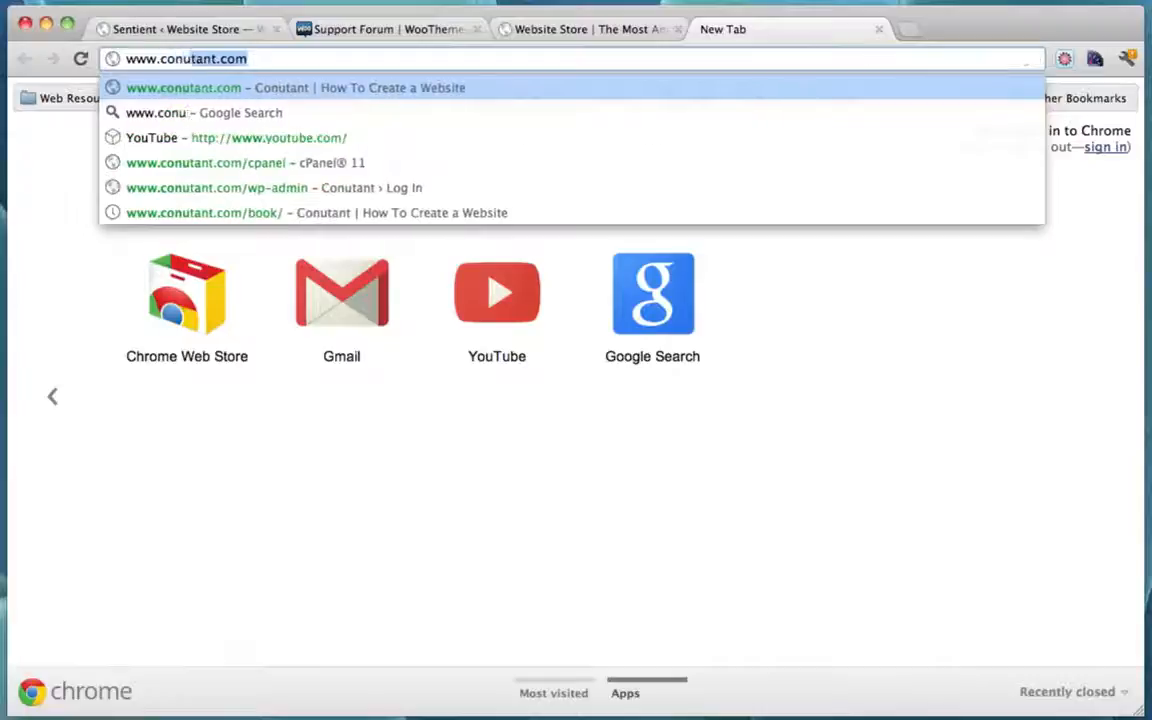
pyautogui.write('tant.com/book')
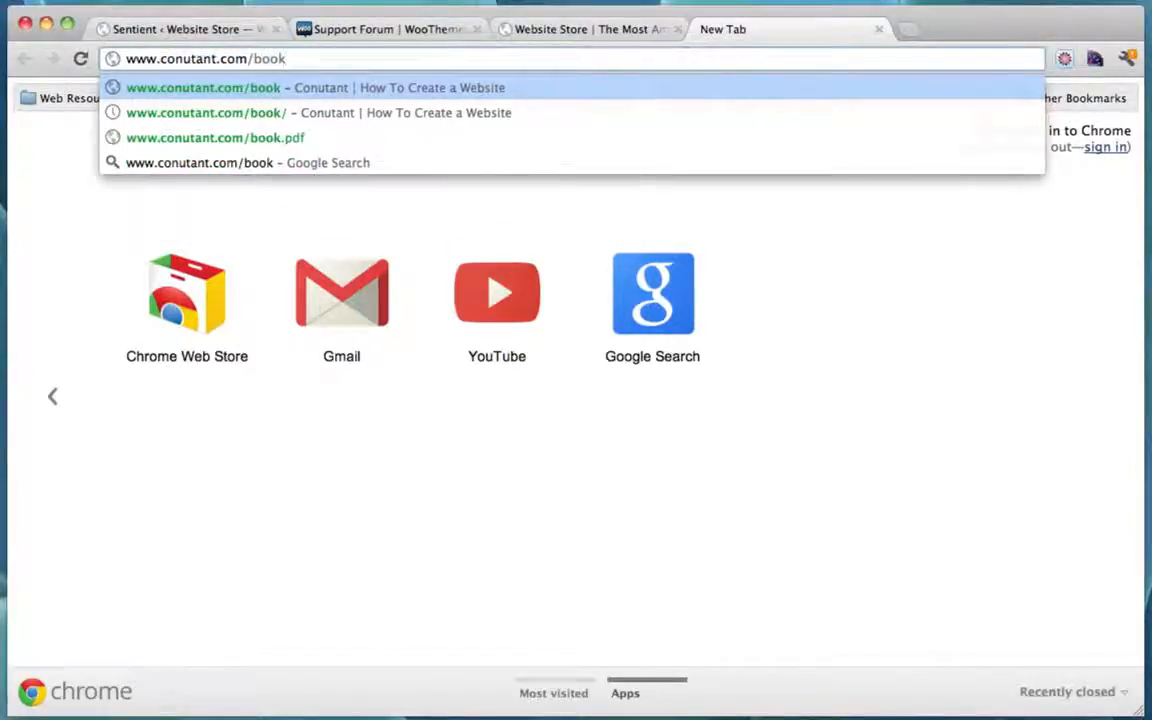
pyautogui.press('Return')
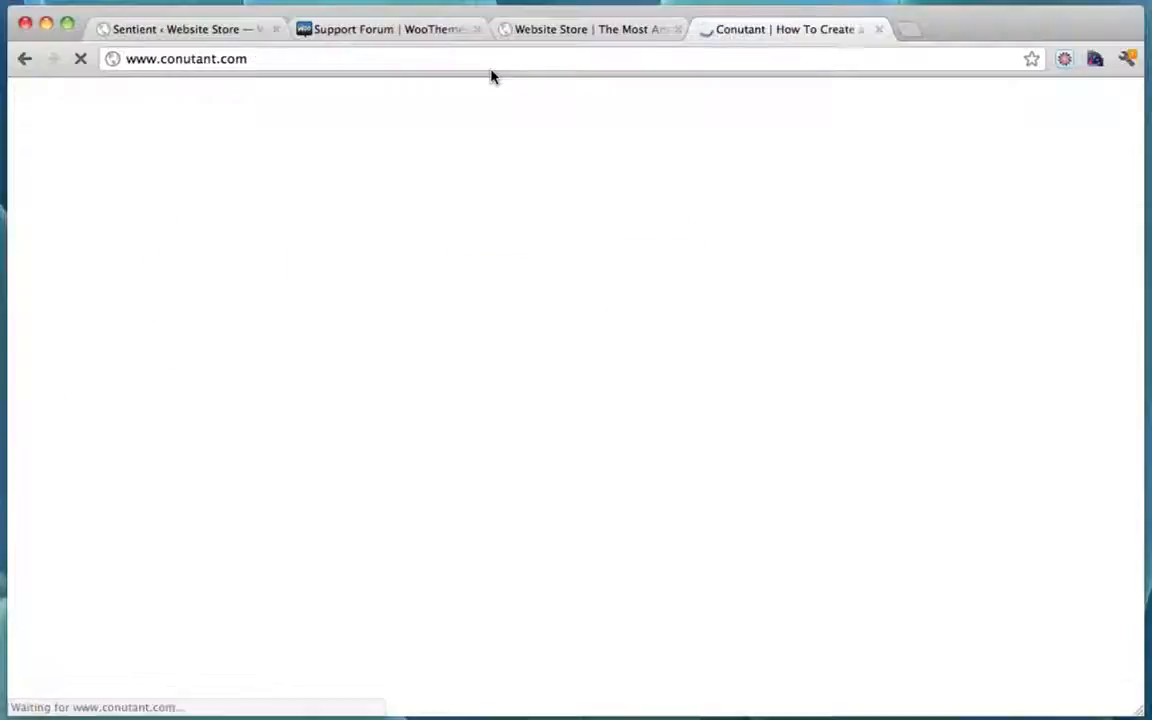
pyautogui.scroll(-1, 921, 256)
pyautogui.scroll(-5, 921, 256)
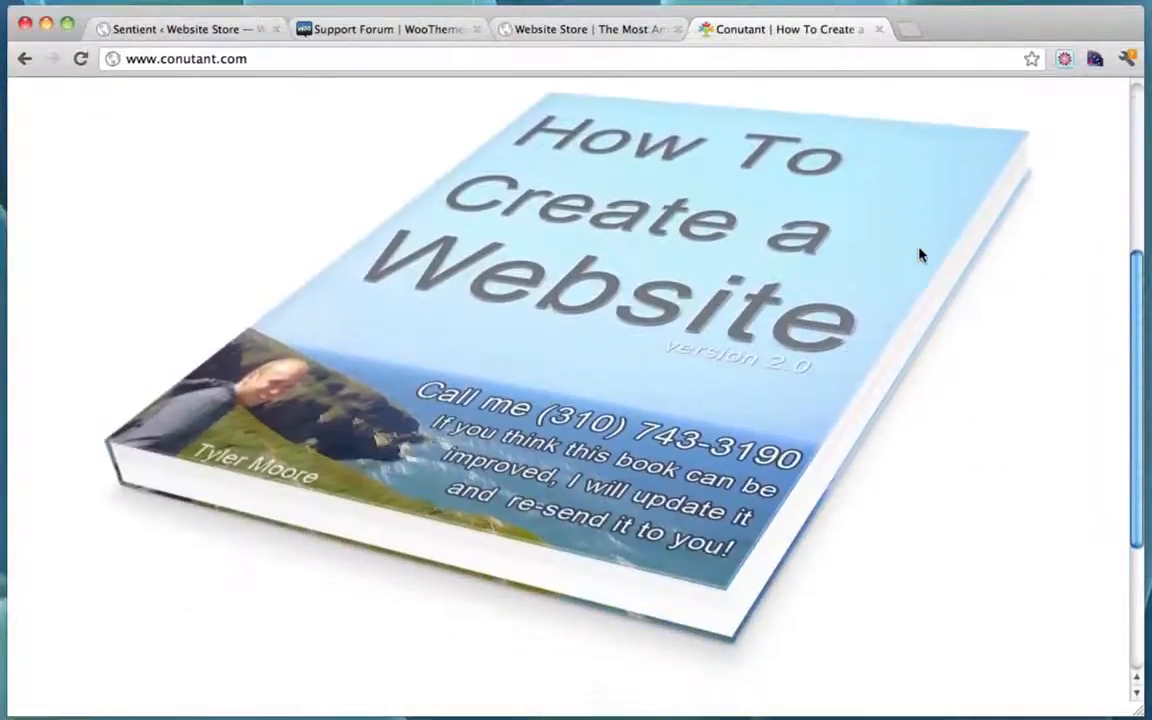
pyautogui.scroll(3, 921, 256)
pyautogui.scroll(-4, 921, 256)
pyautogui.scroll(-3, 921, 256)
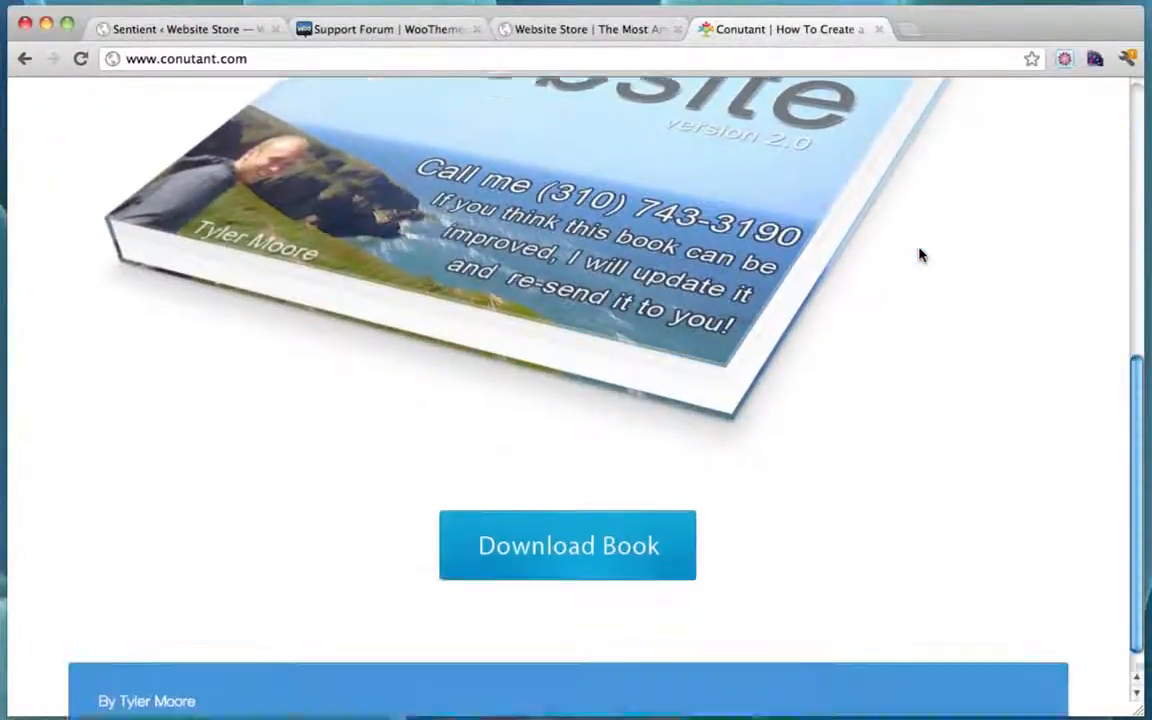
pyautogui.scroll(2, 906, 386)
pyautogui.scroll(5, 906, 386)
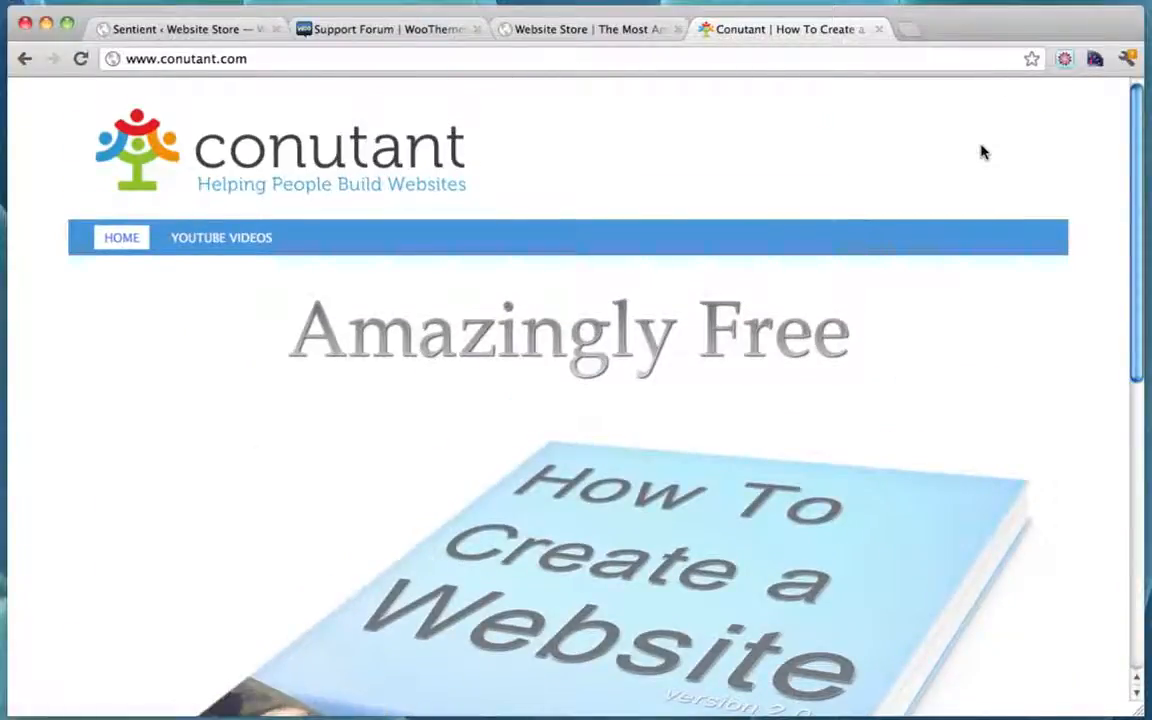
pyautogui.scroll(-8, 981, 151)
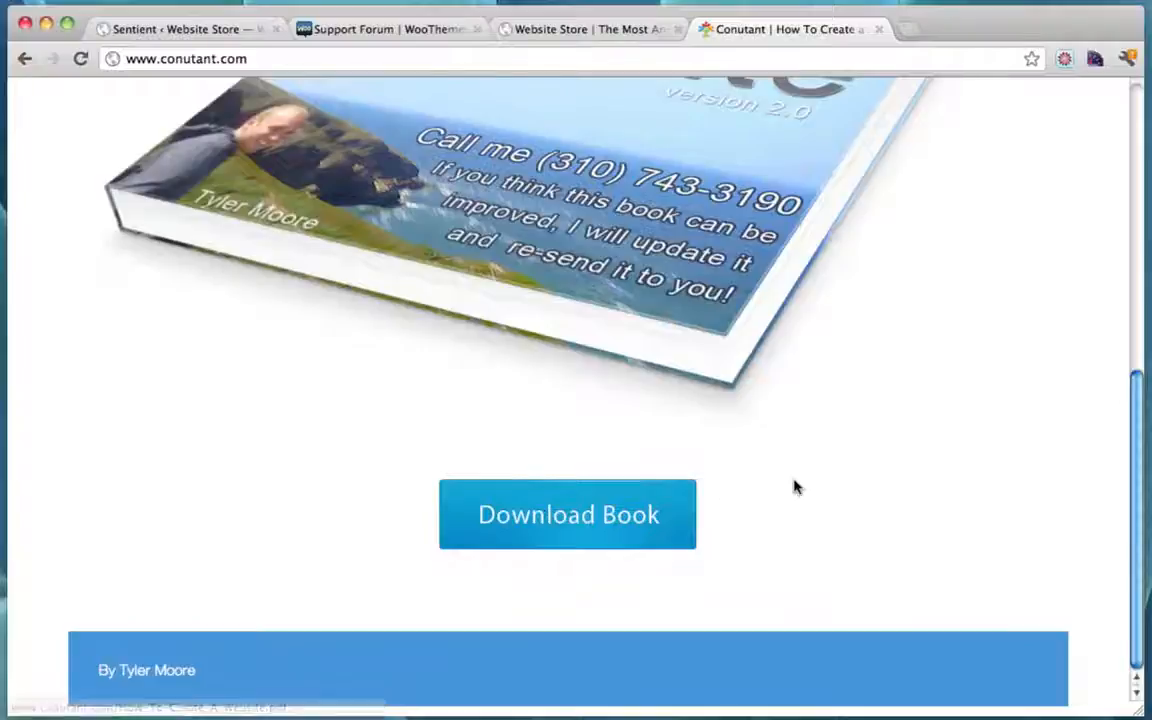
pyautogui.scroll(8, 795, 483)
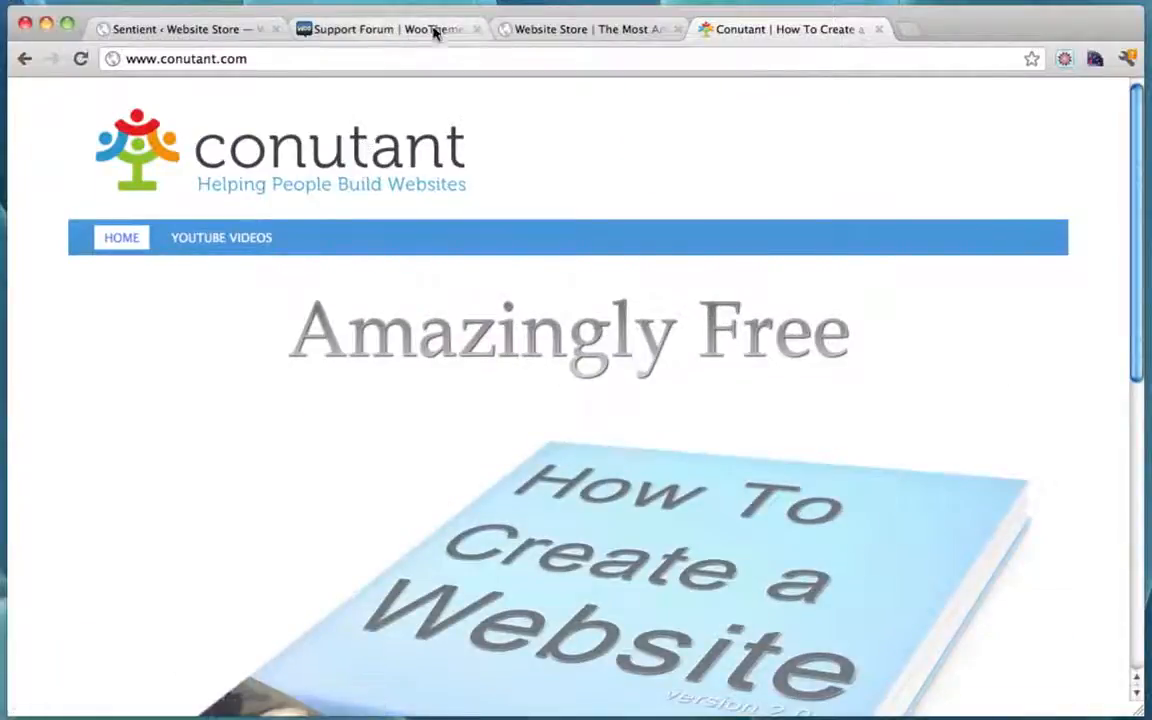
# Step: Glance at the Sentient theme options and the Conutant page, then return to the store's home page
pyautogui.click(215, 32)
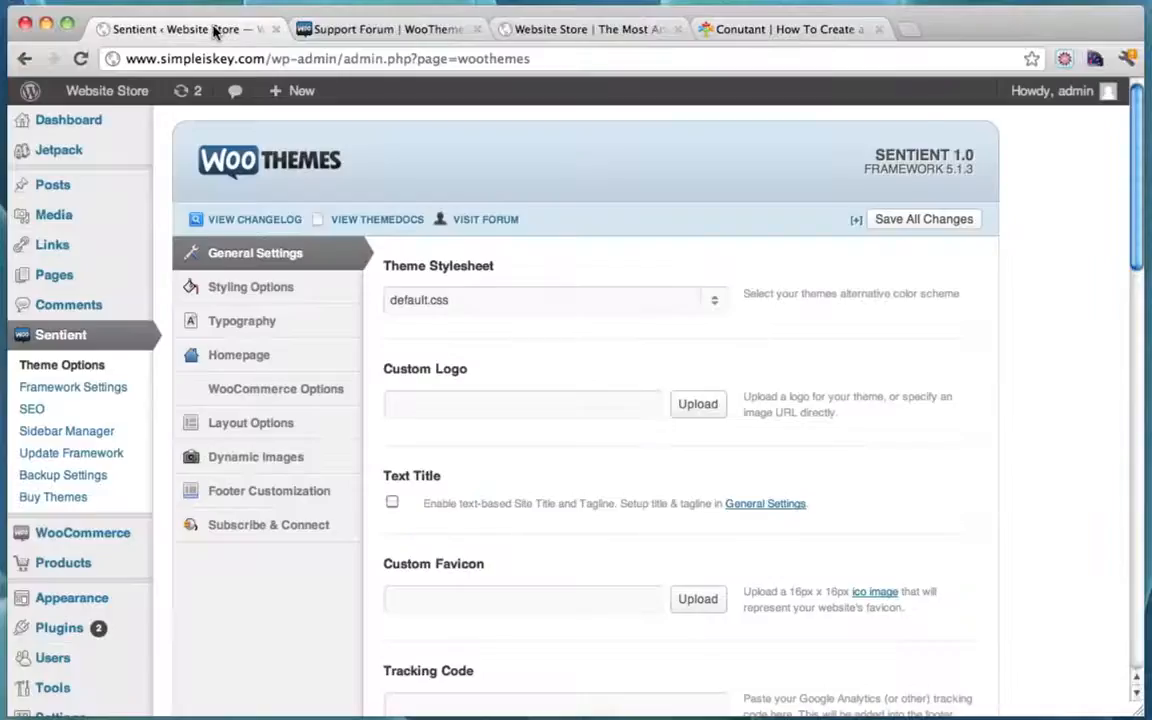
pyautogui.click(740, 32)
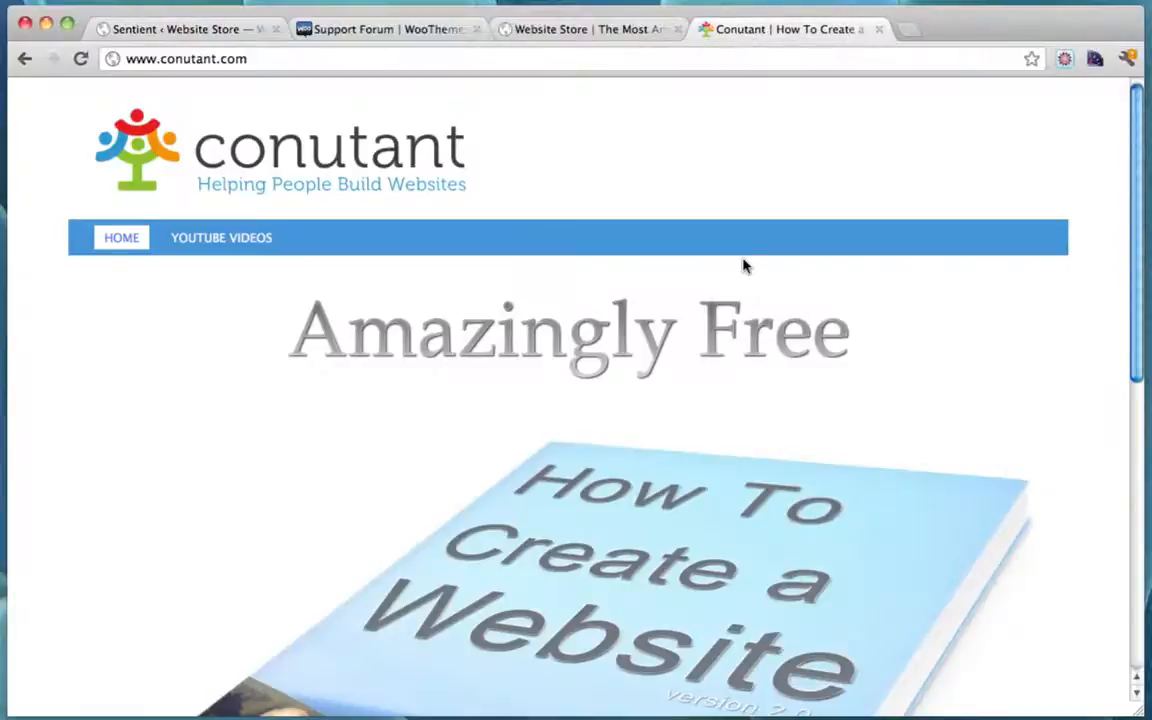
pyautogui.scroll(-5, 740, 265)
pyautogui.scroll(5, 740, 265)
pyautogui.click(590, 34)
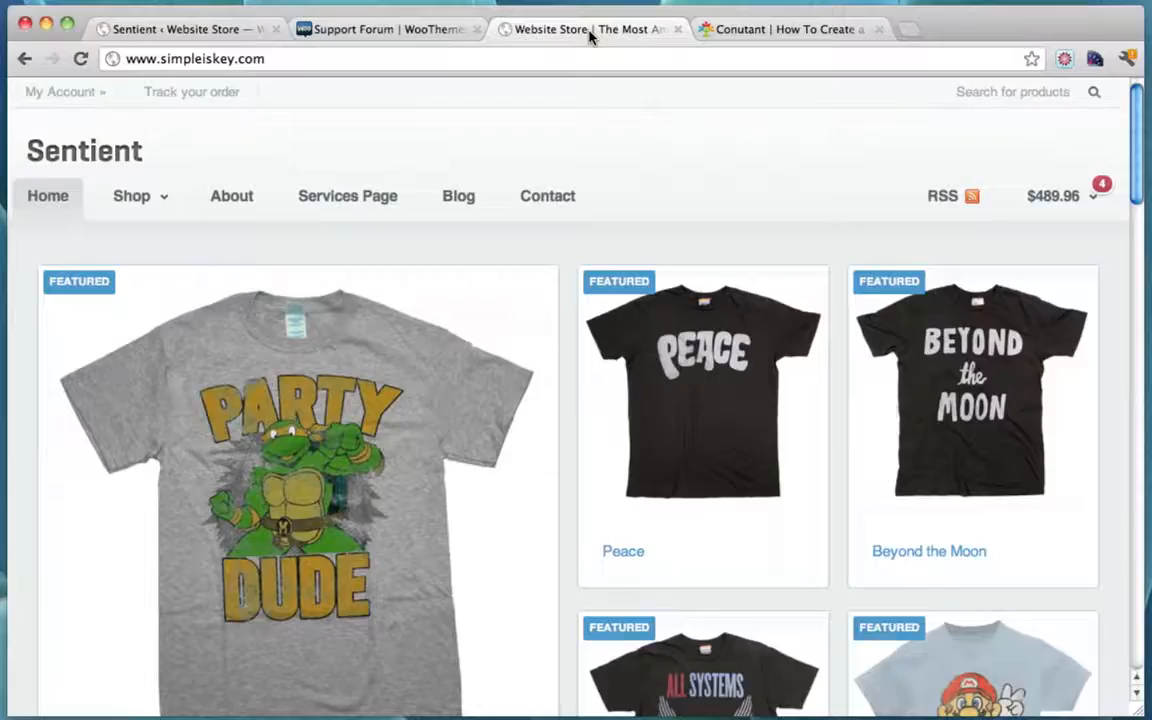